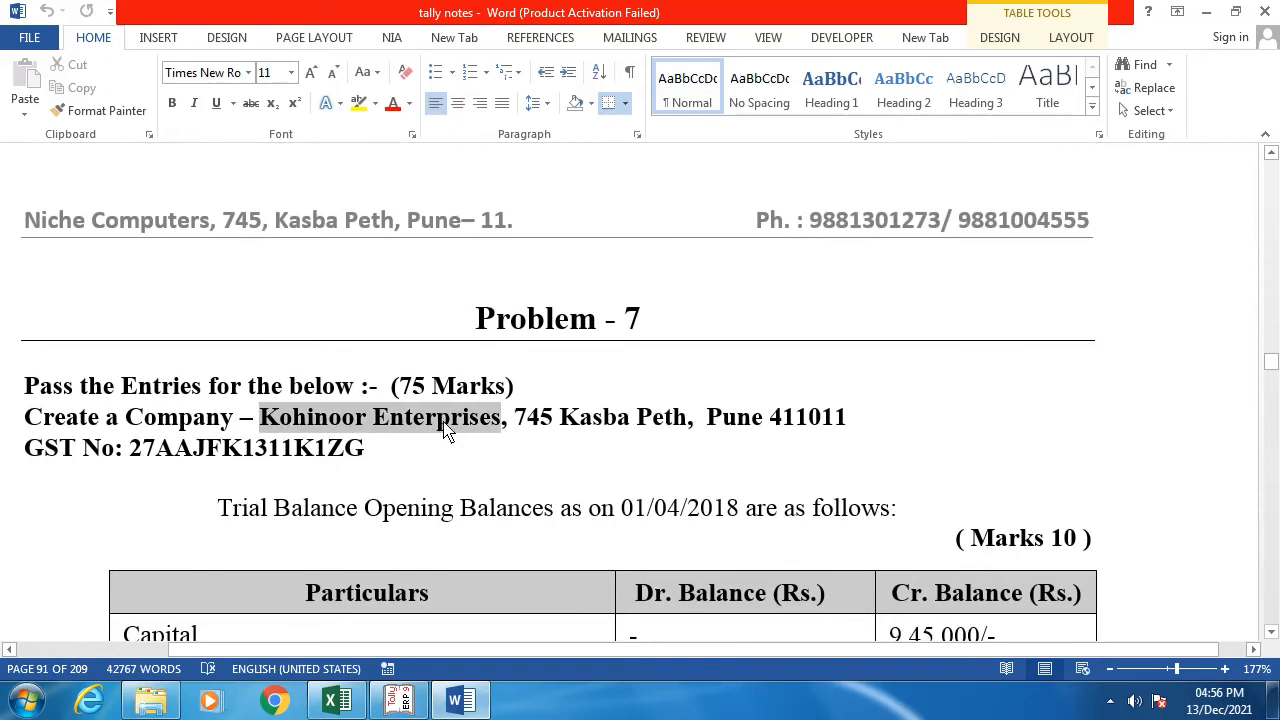
Step: Copy 'Kohinoor Enterprises' from the Word notes and bring Tally's Company Creation form forward
key("ctrl+c")
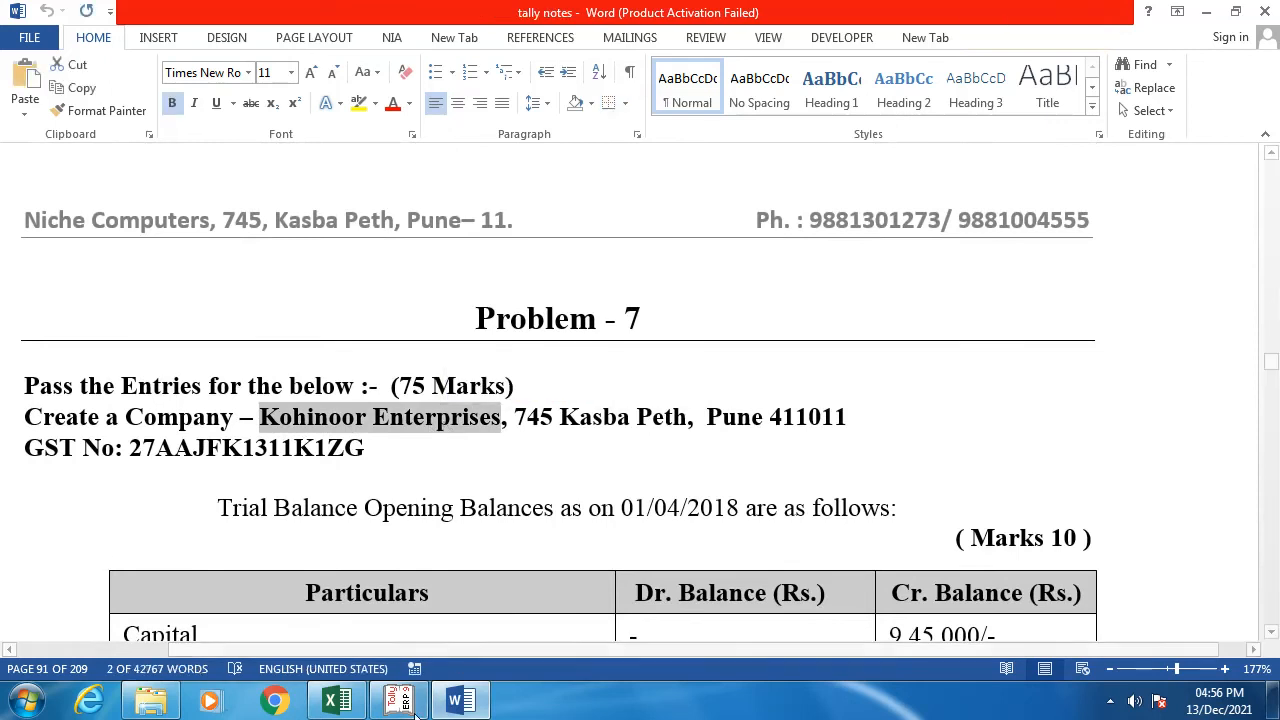
left_click(398, 700)
Step: Name the company 'Kohinoor Enterprises - Problem No 7' and enter its two-line address
key("ctrl+alt+v")
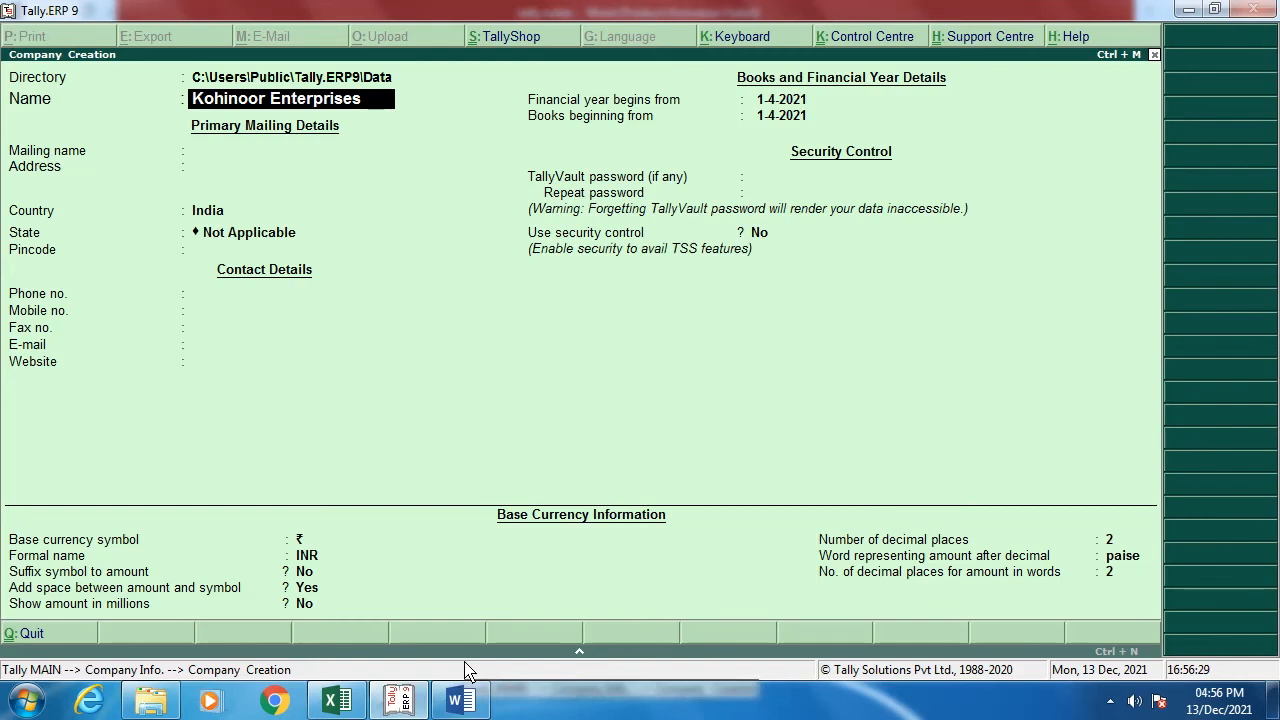
type("- Pro")
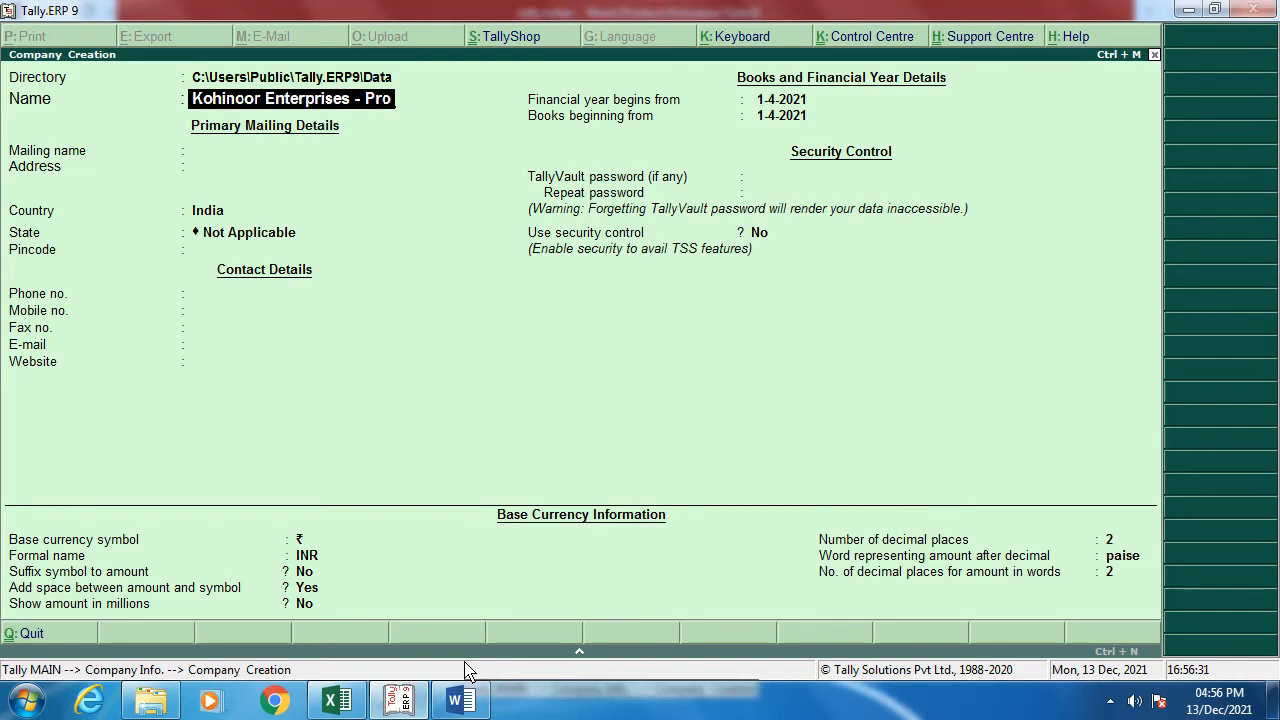
type("blem No 7")
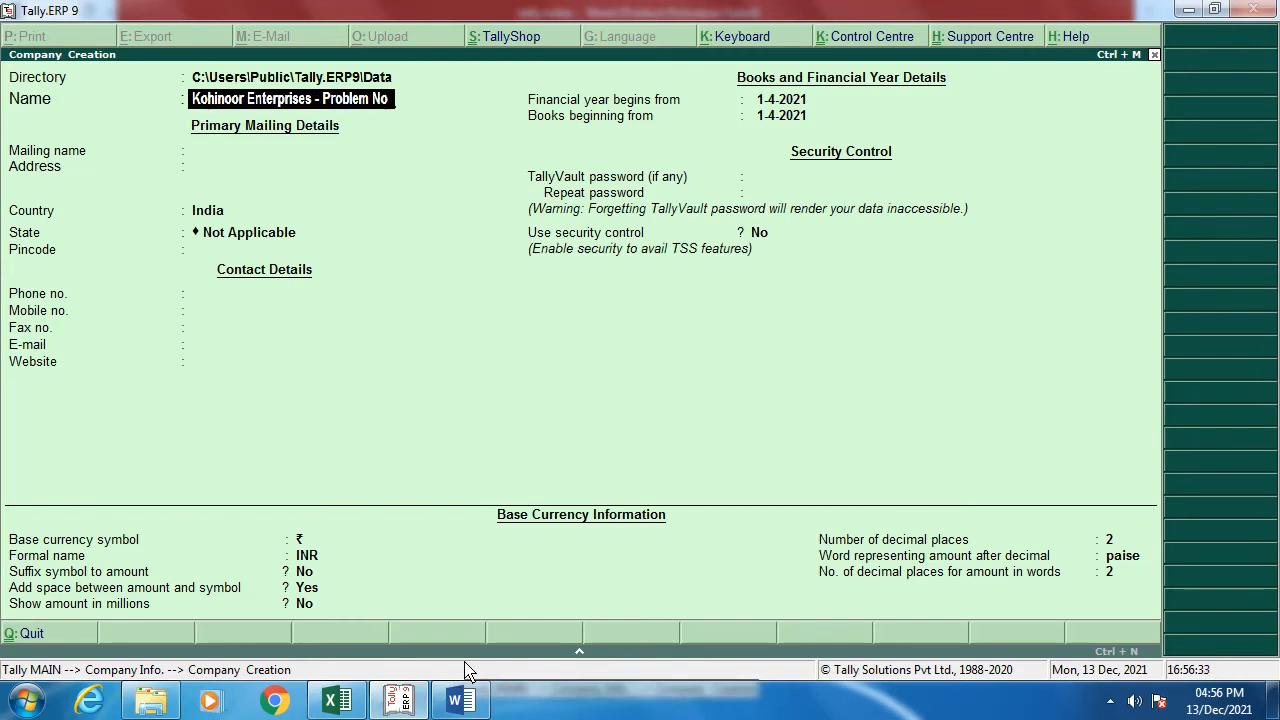
key("Return")
key("Return")
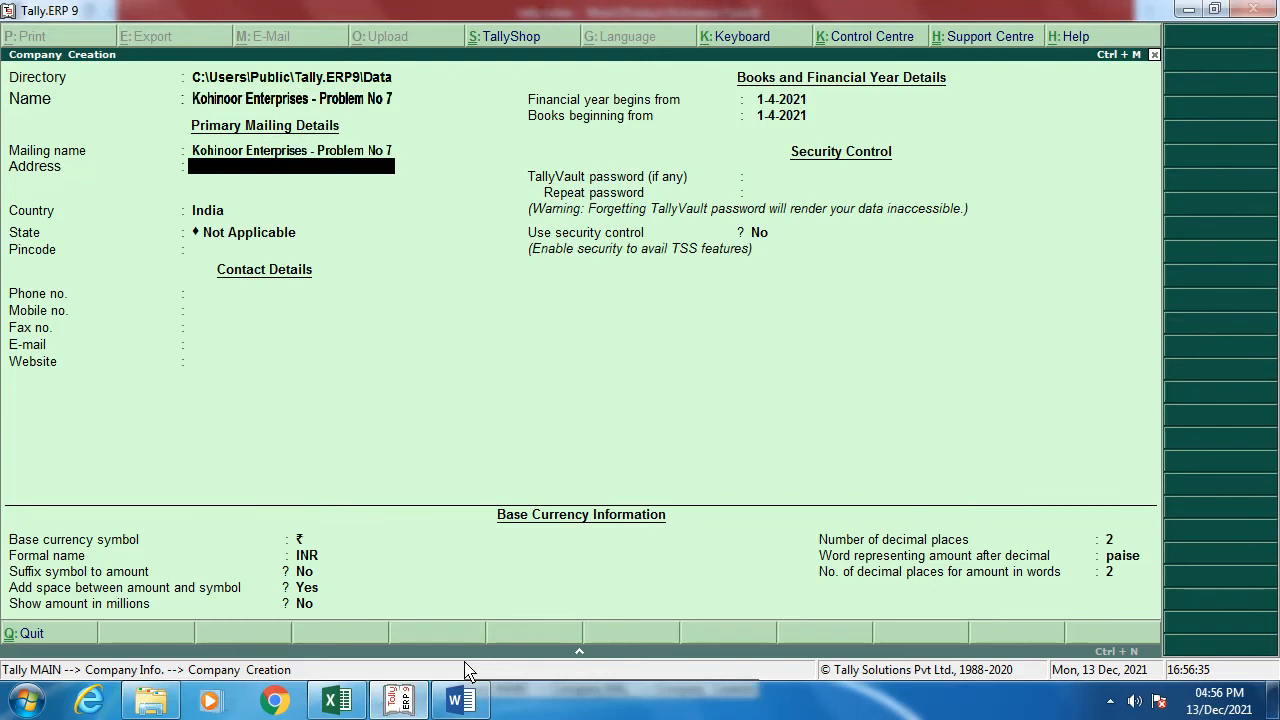
key("Return")
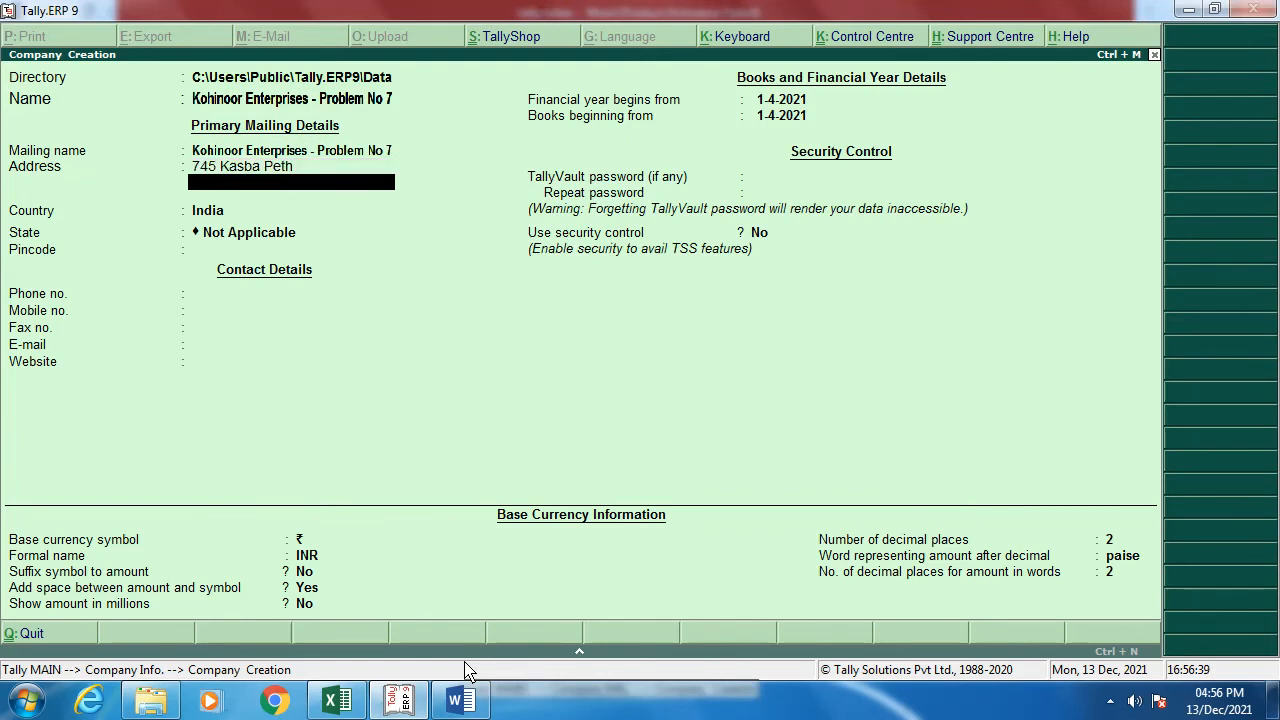
type("Pune")
key("Return")
key("Return")
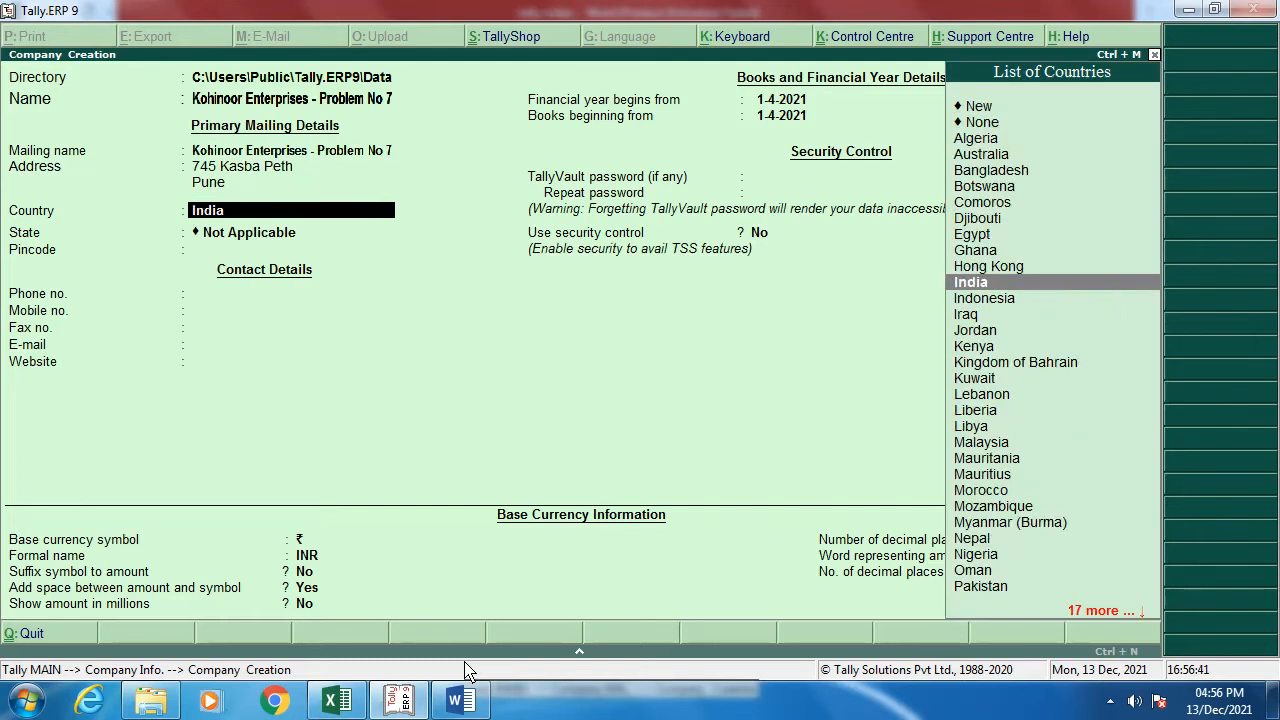
Step: Keep India, set state Maharashtra, and enter the pincode, phone, mobile and fax numbers
key("Return")
type("Mah")
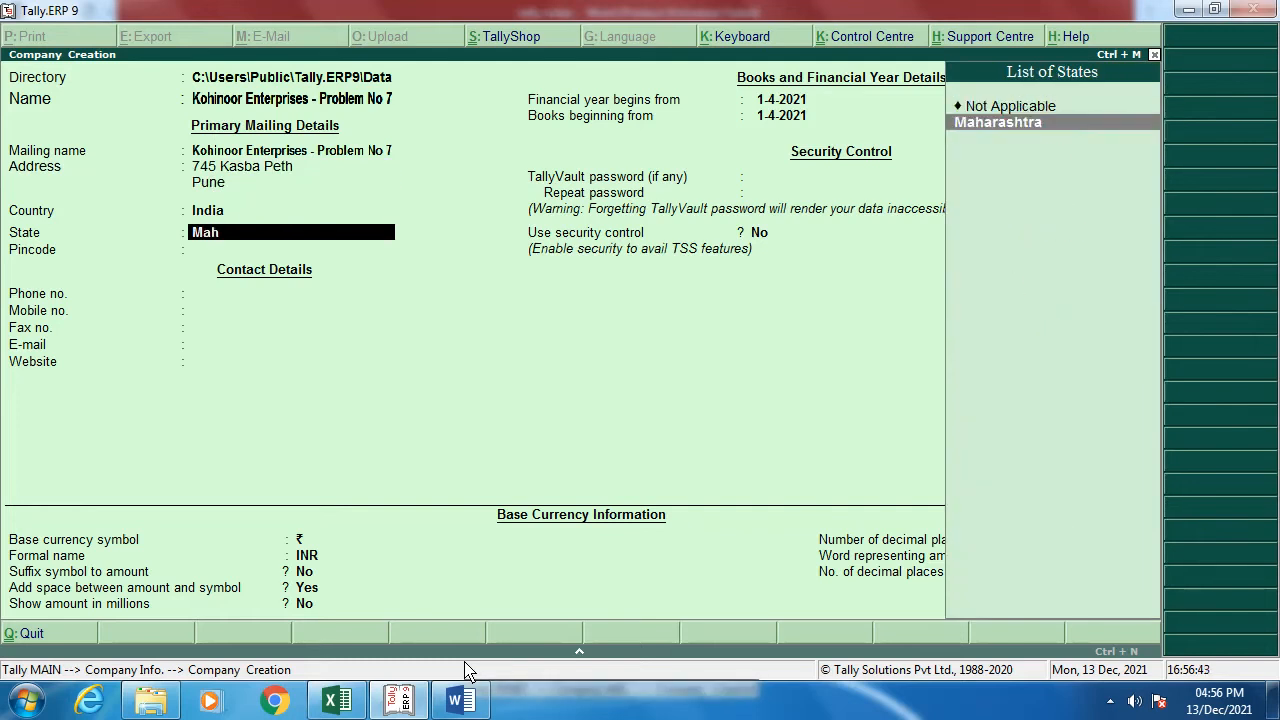
key("Return")
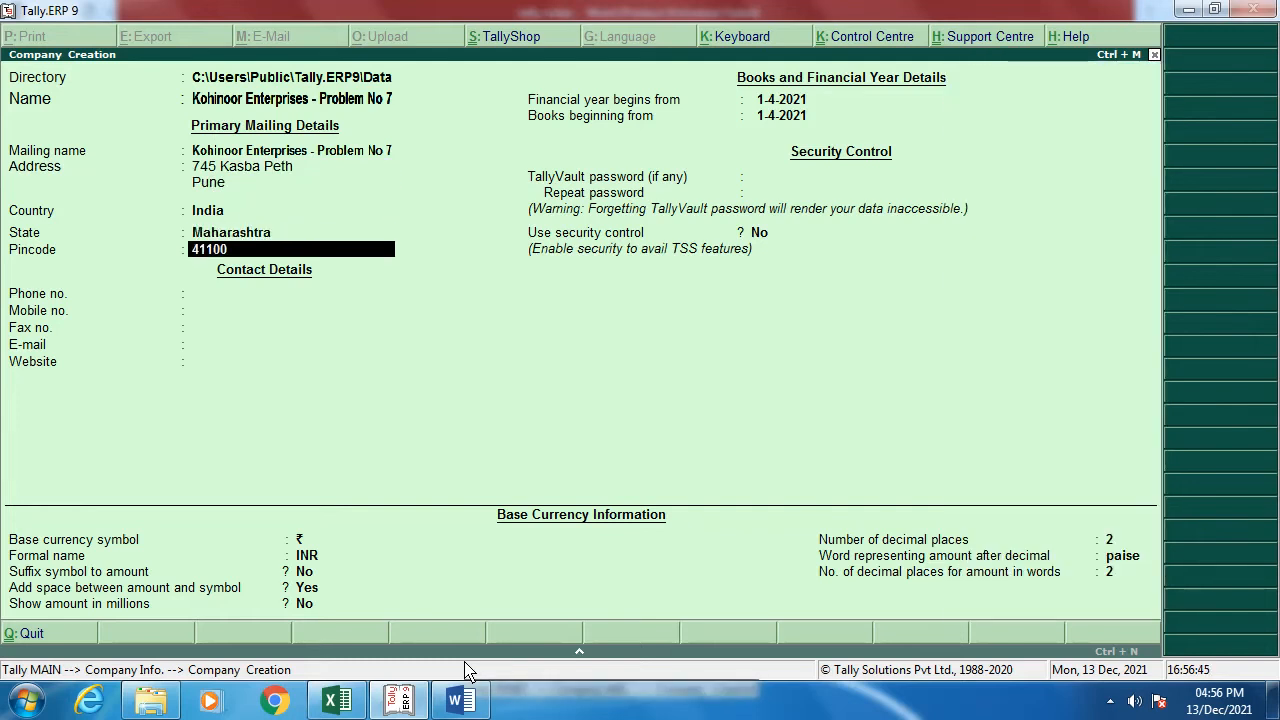
type("4110011")
key("Return")
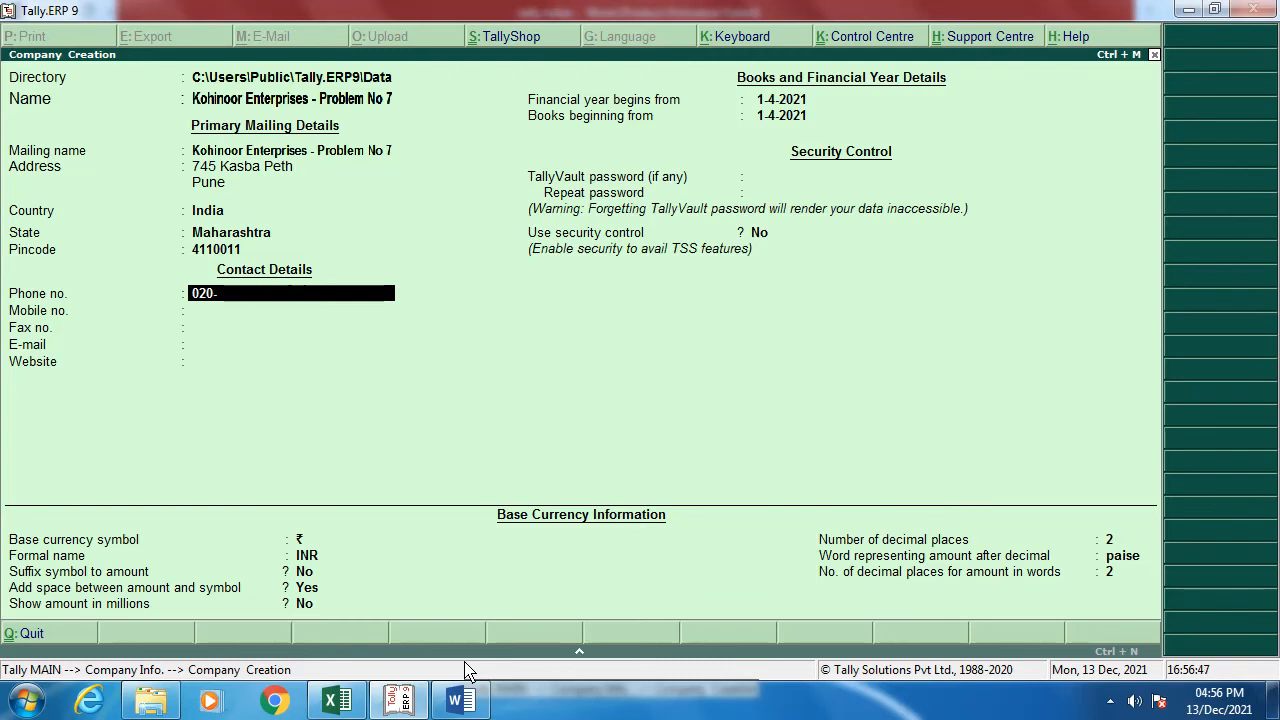
key("Return")
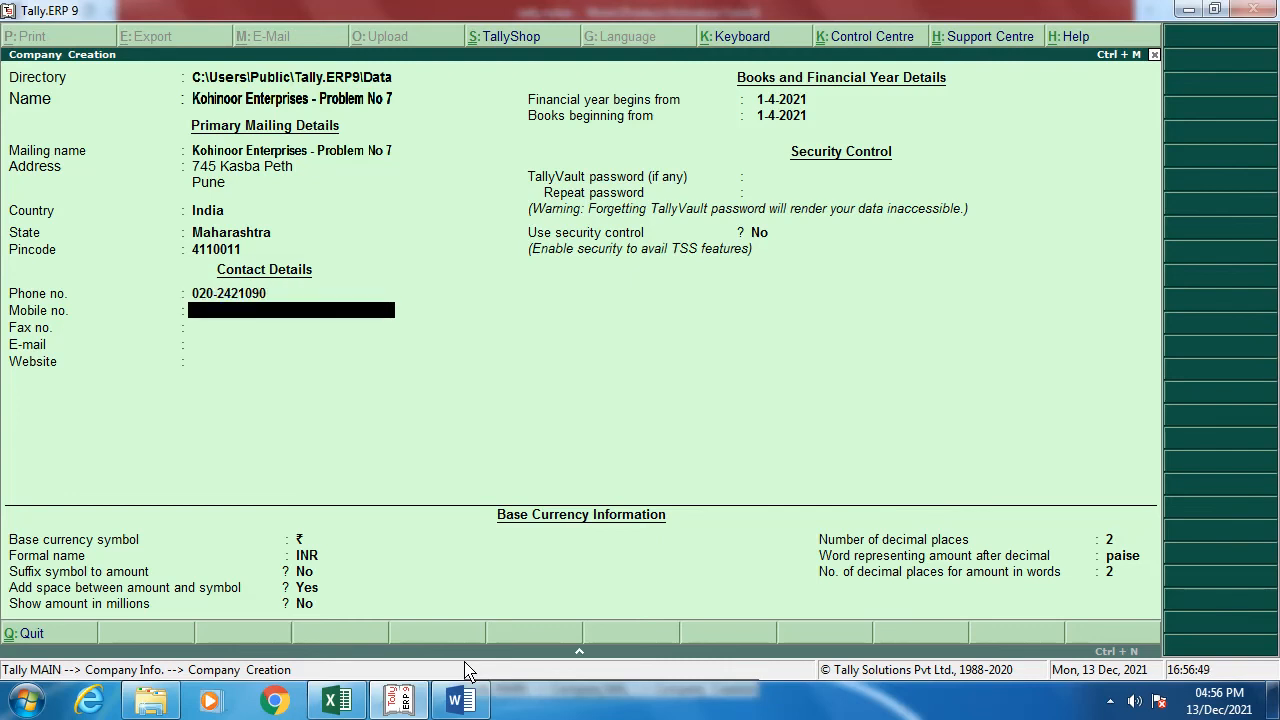
key("BackSpace")
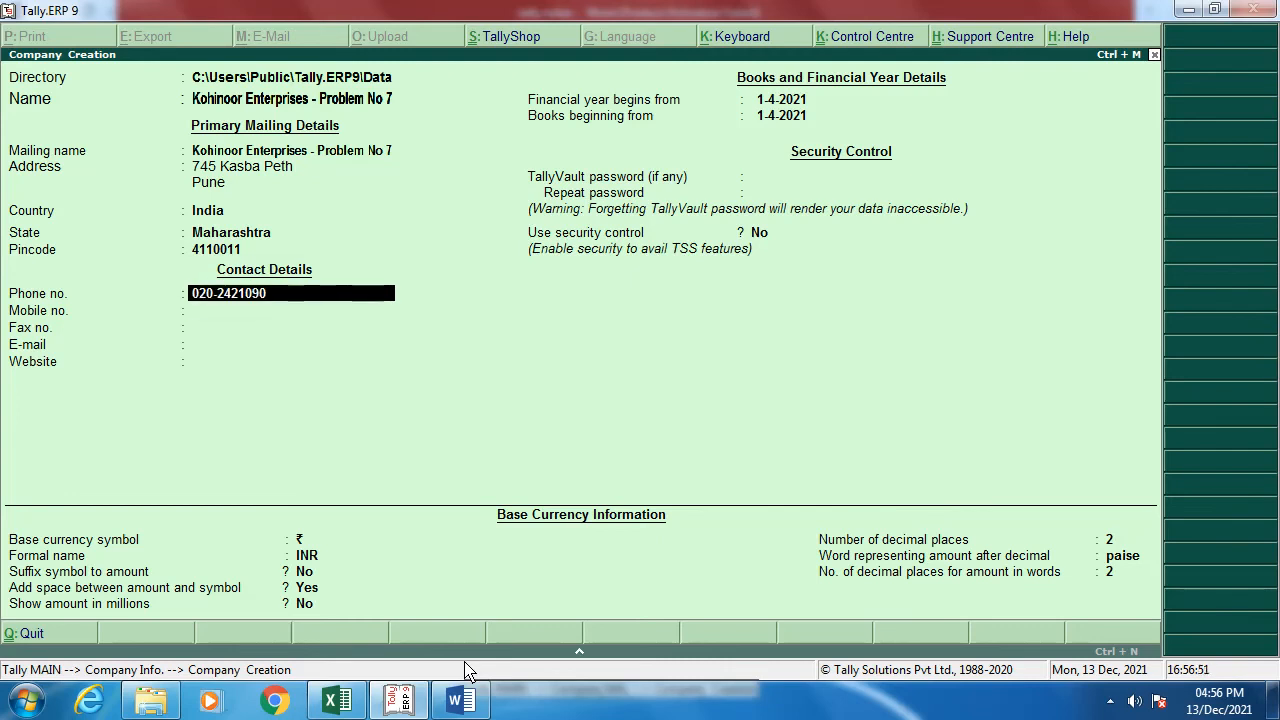
key("Return")
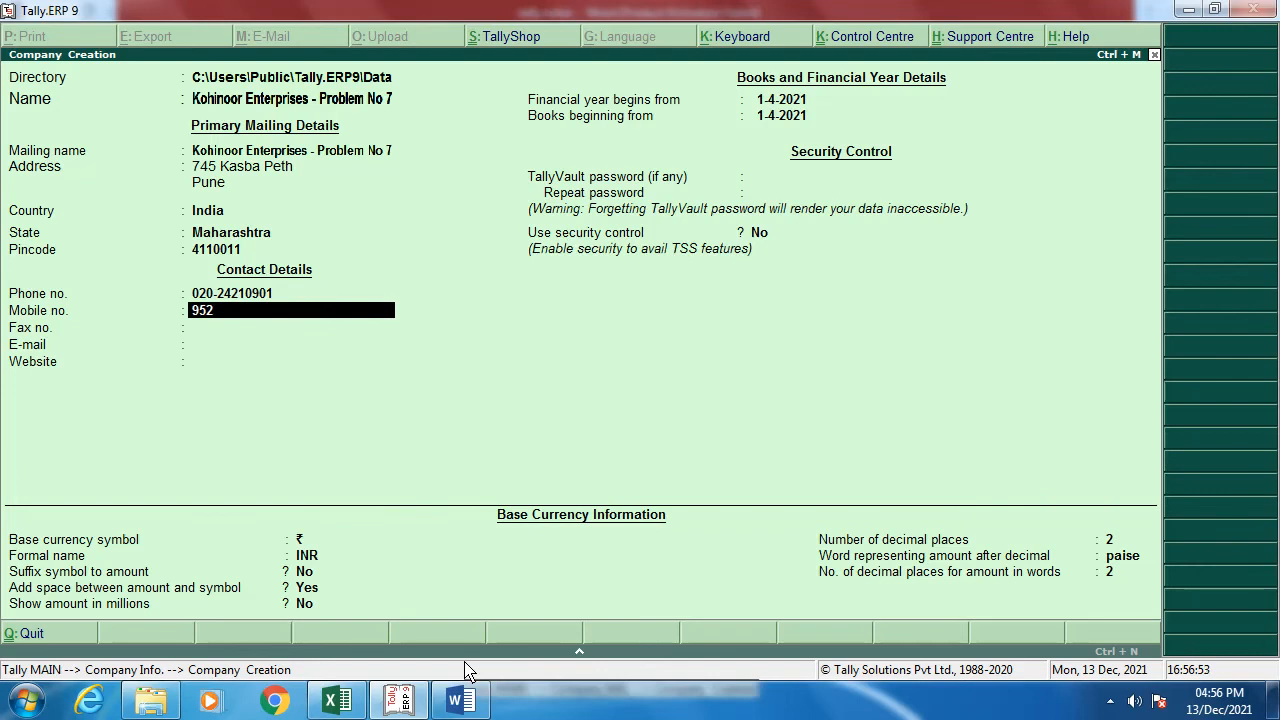
key("Return")
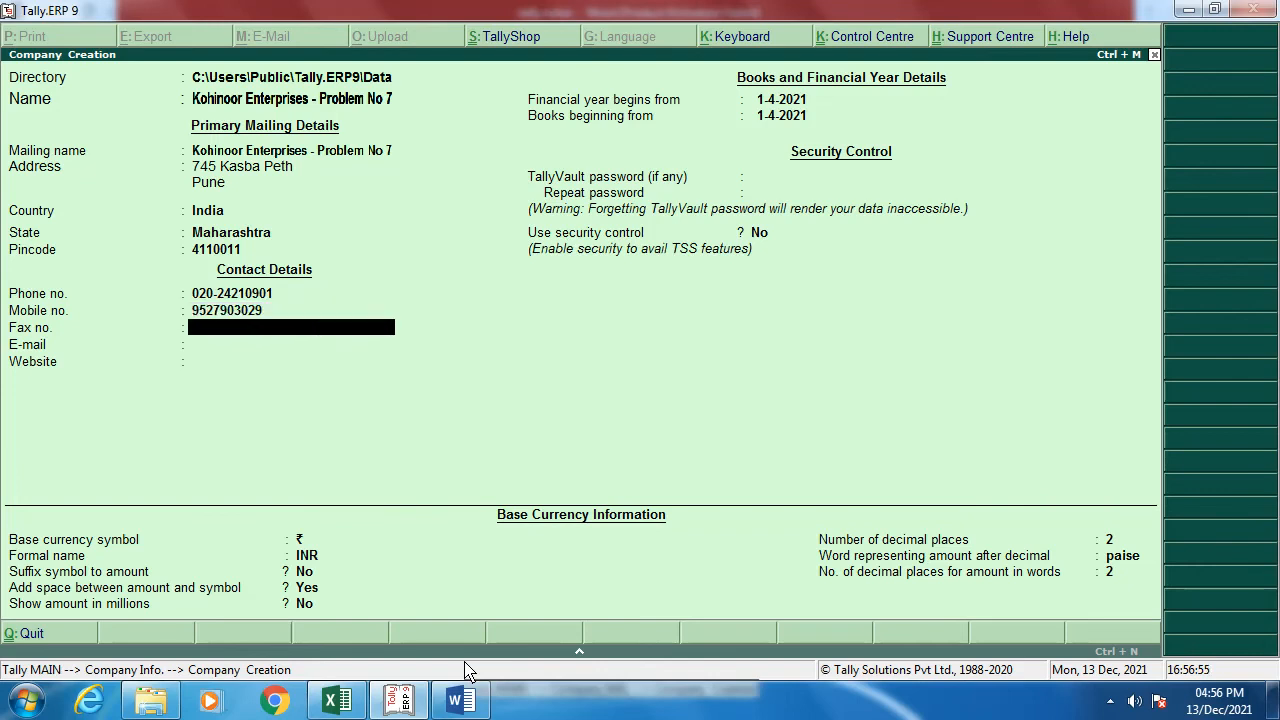
Step: Confirm the fax number and enter the company's Gmail e-mail address, fixing typos
key("Return")
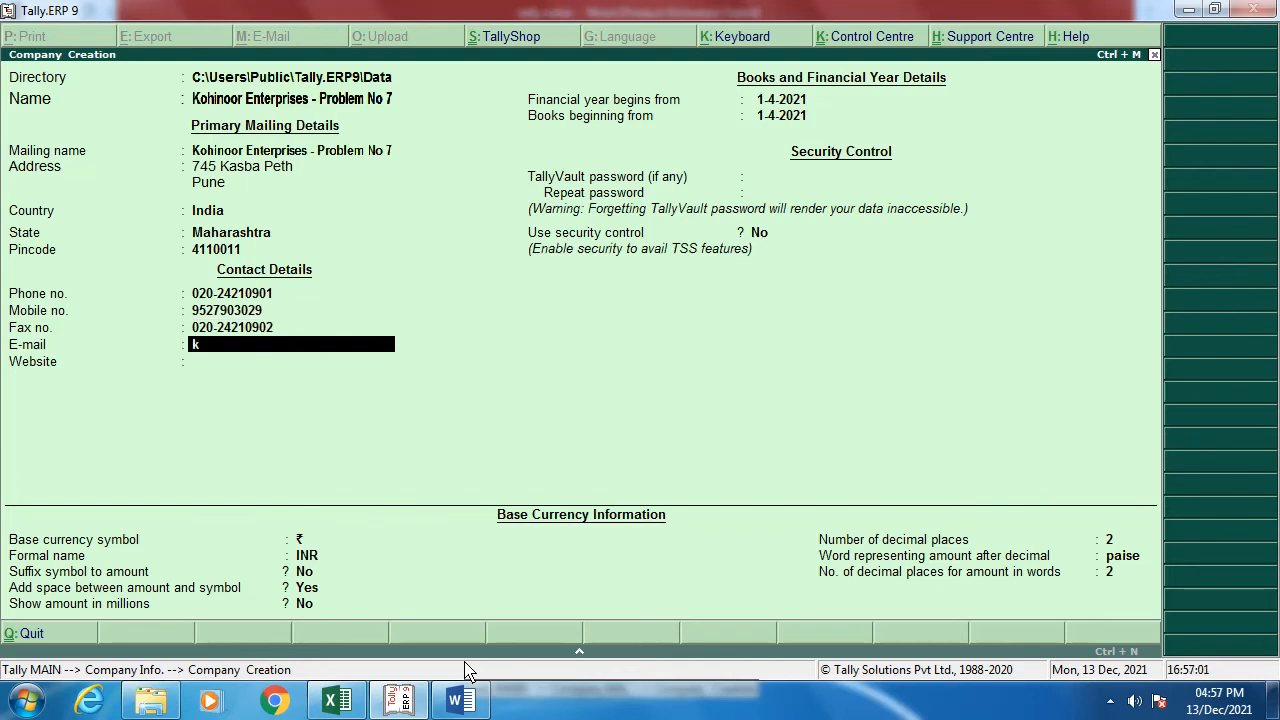
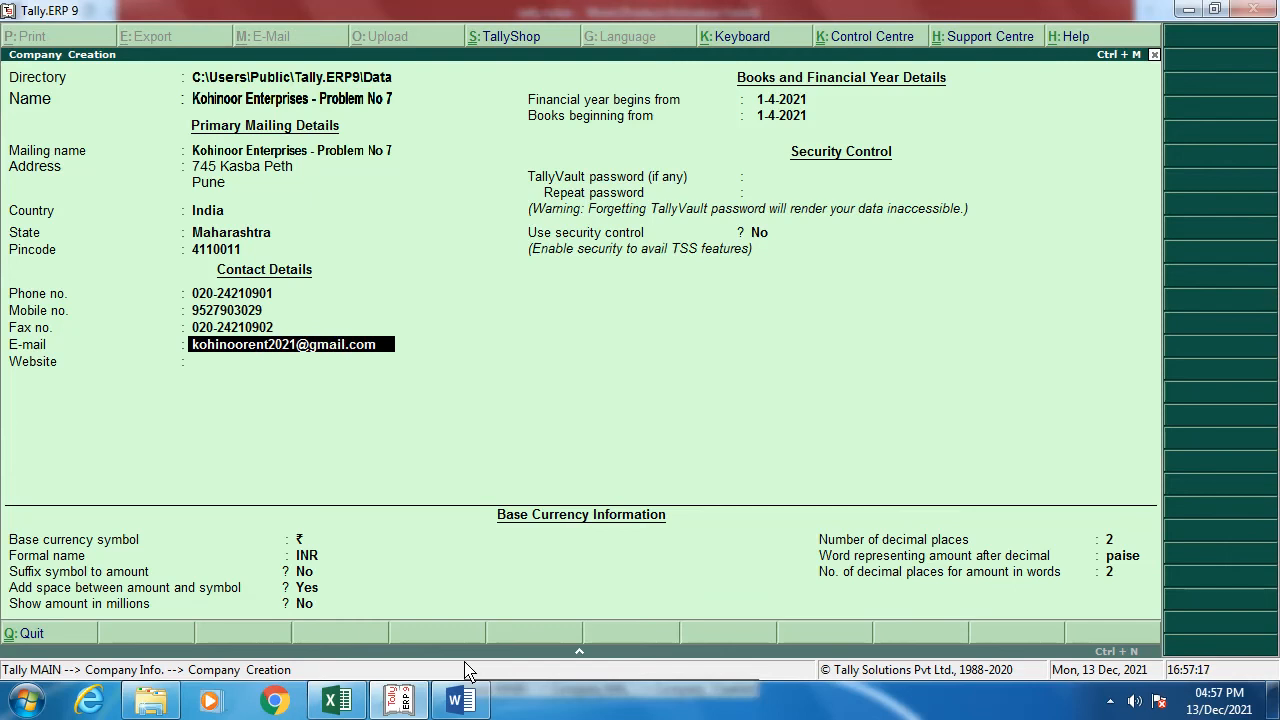
key("Return")
key("Return")
Step: Switch to Word and scroll through Problem 7's trial balance, party GST list and purchase table
key("alt+Tab")
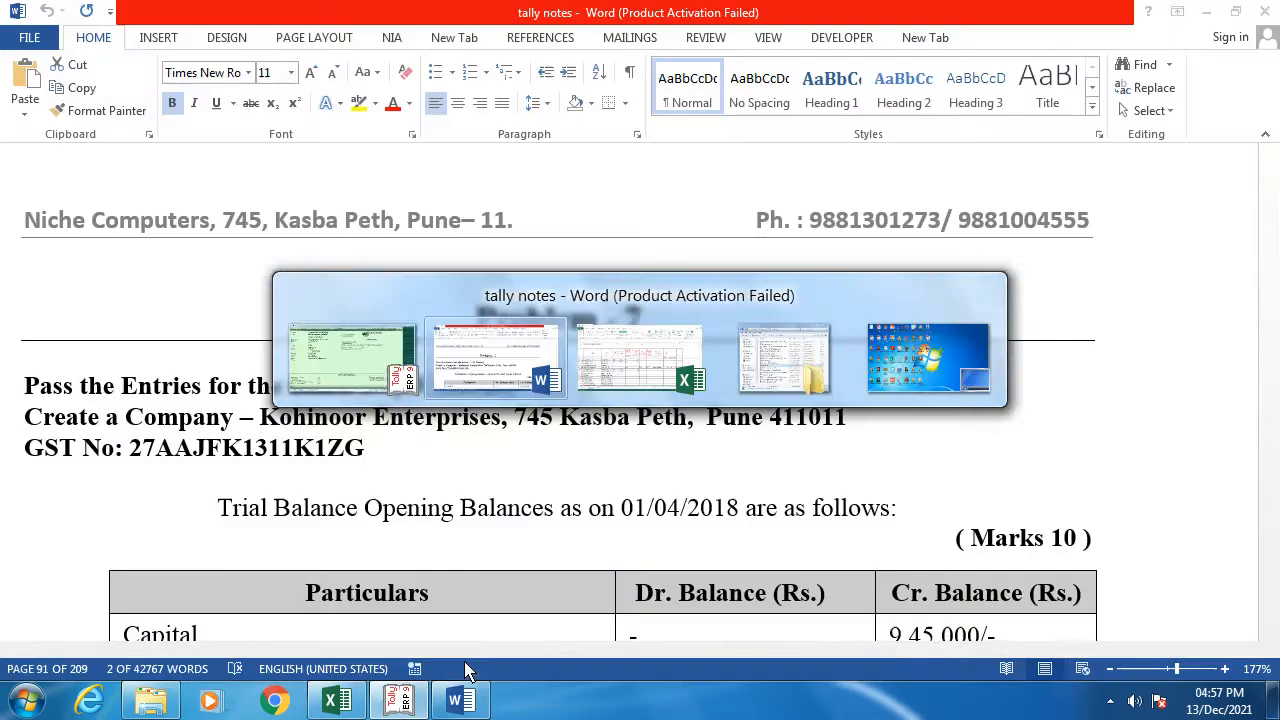
scroll(478, 558, "down", 4)
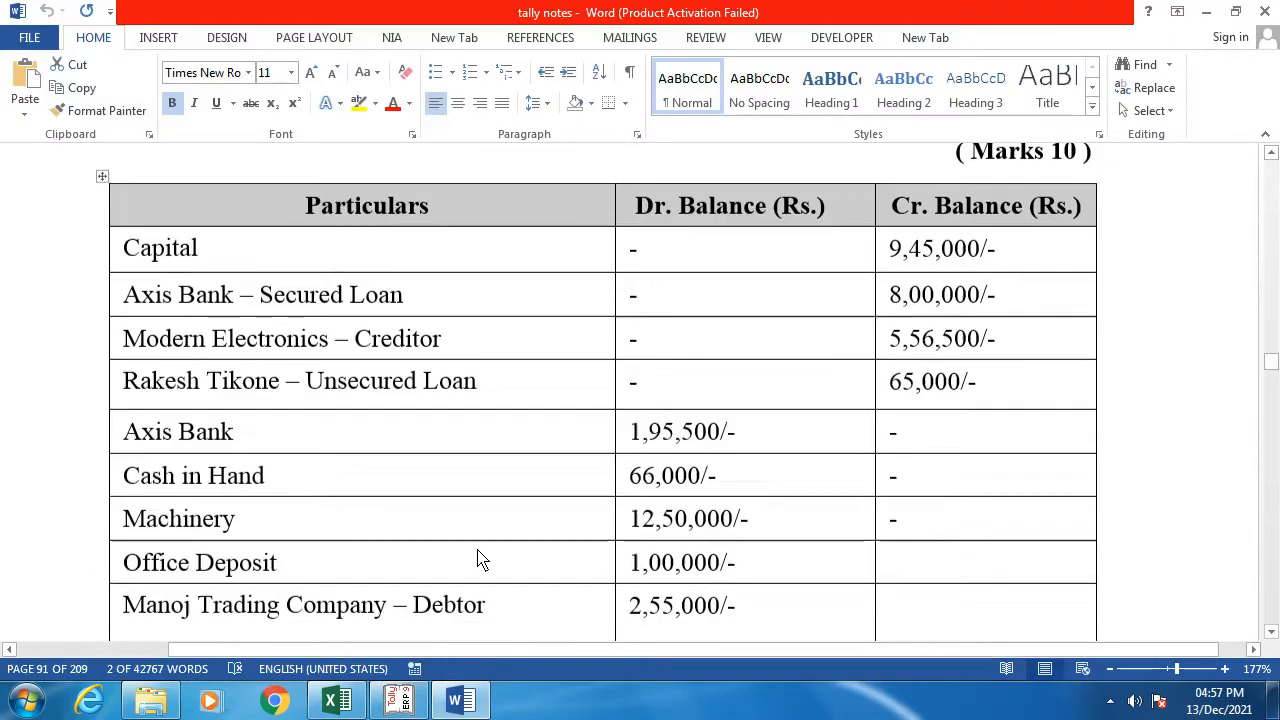
scroll(543, 466, "up", 3)
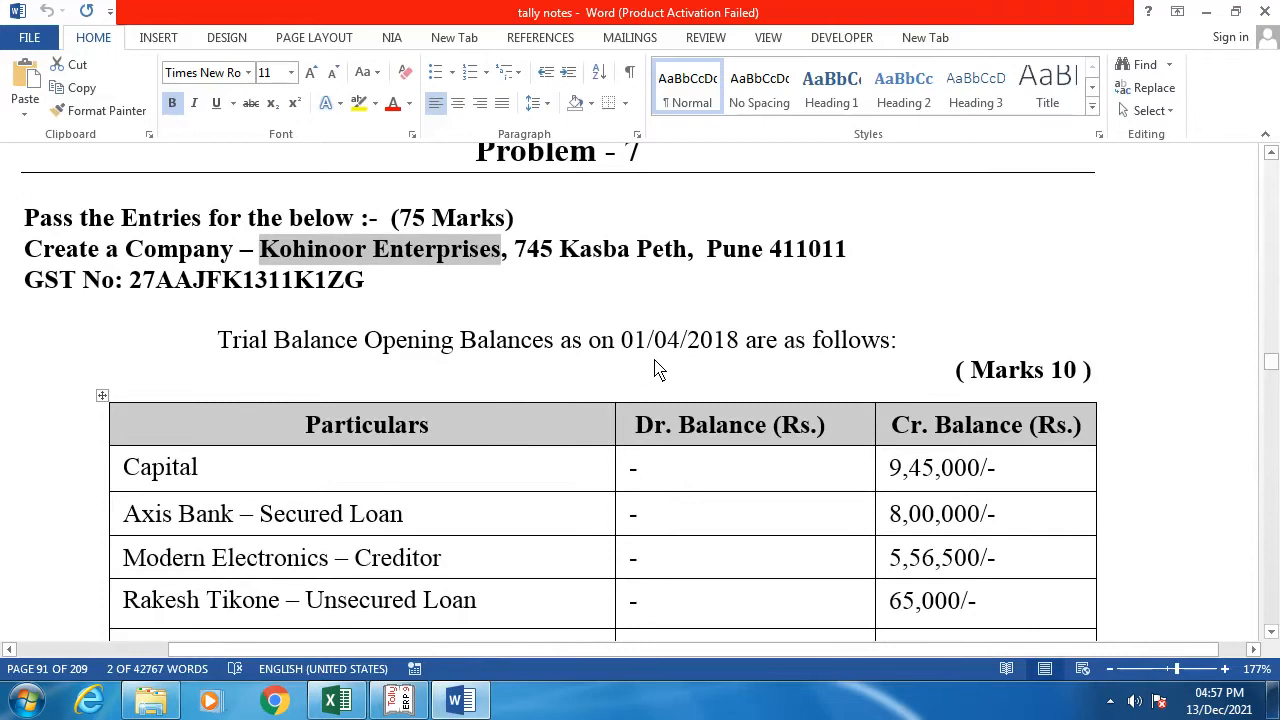
scroll(654, 366, "down", 9)
scroll(655, 368, "down", 2)
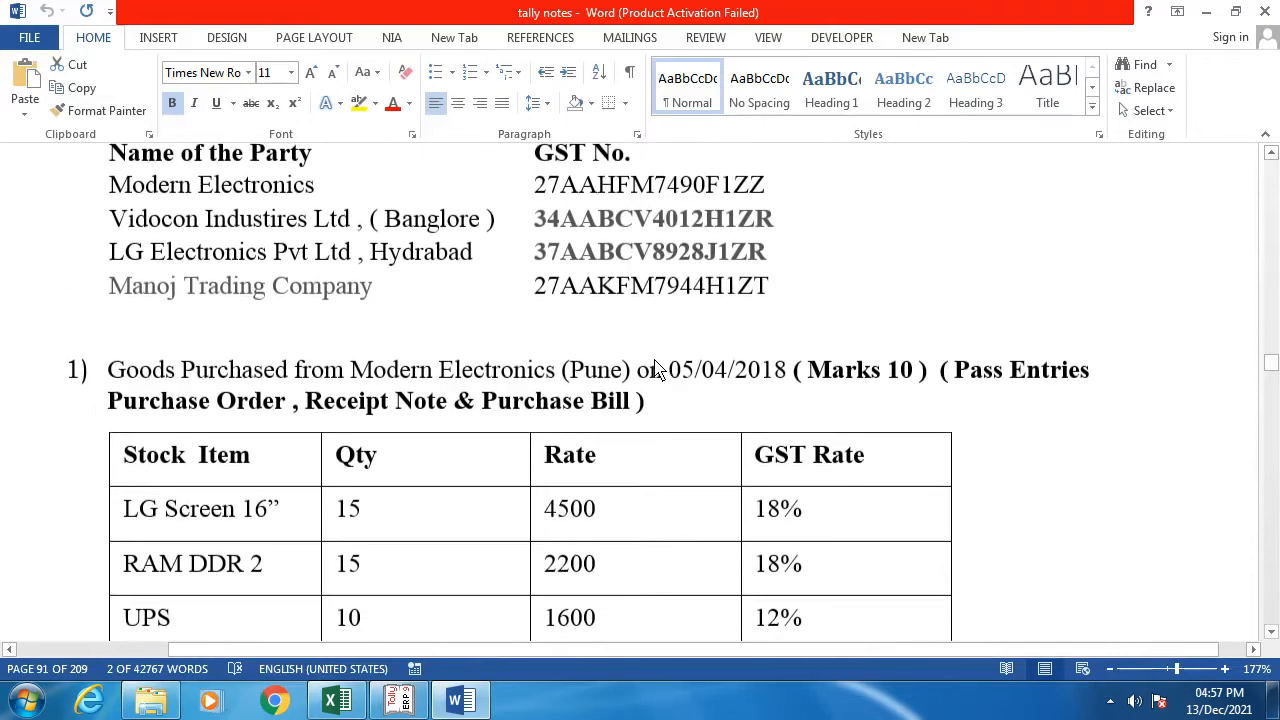
Step: Start the financial year and books on 1.4.2018, save the company, and open Company Features
key("alt+Tab")
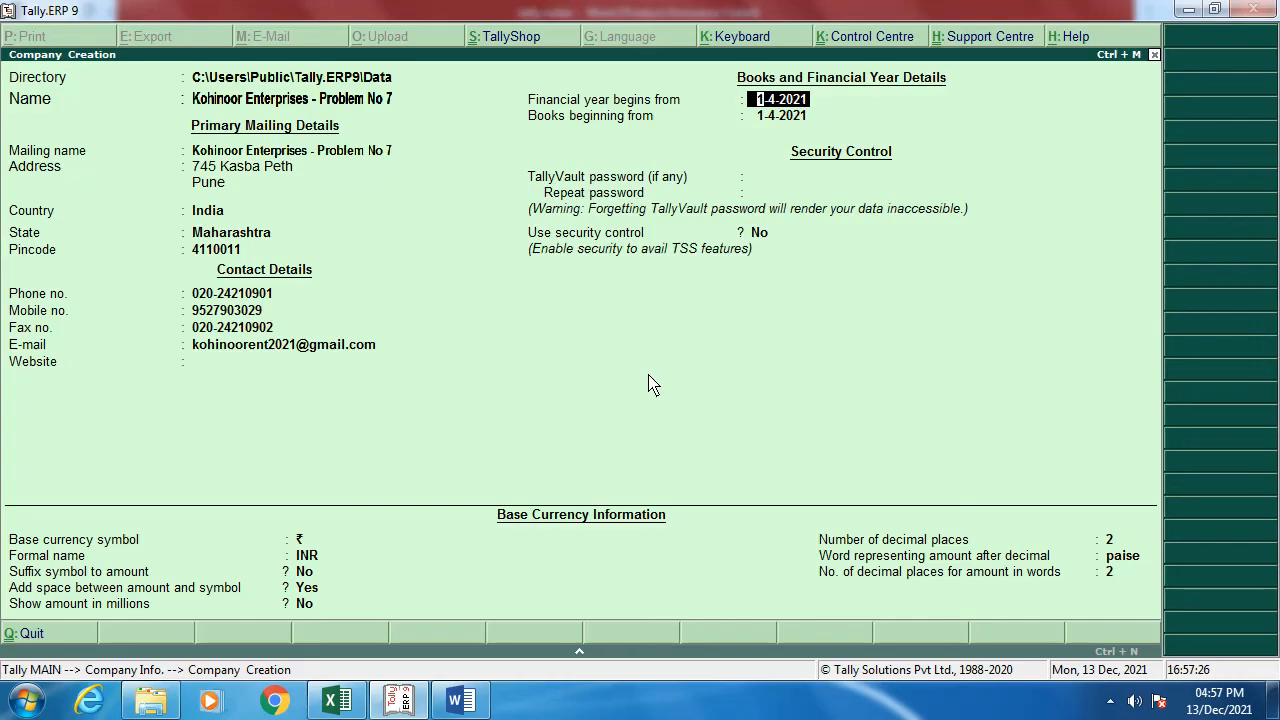
type("1.4.2018")
key("Return")
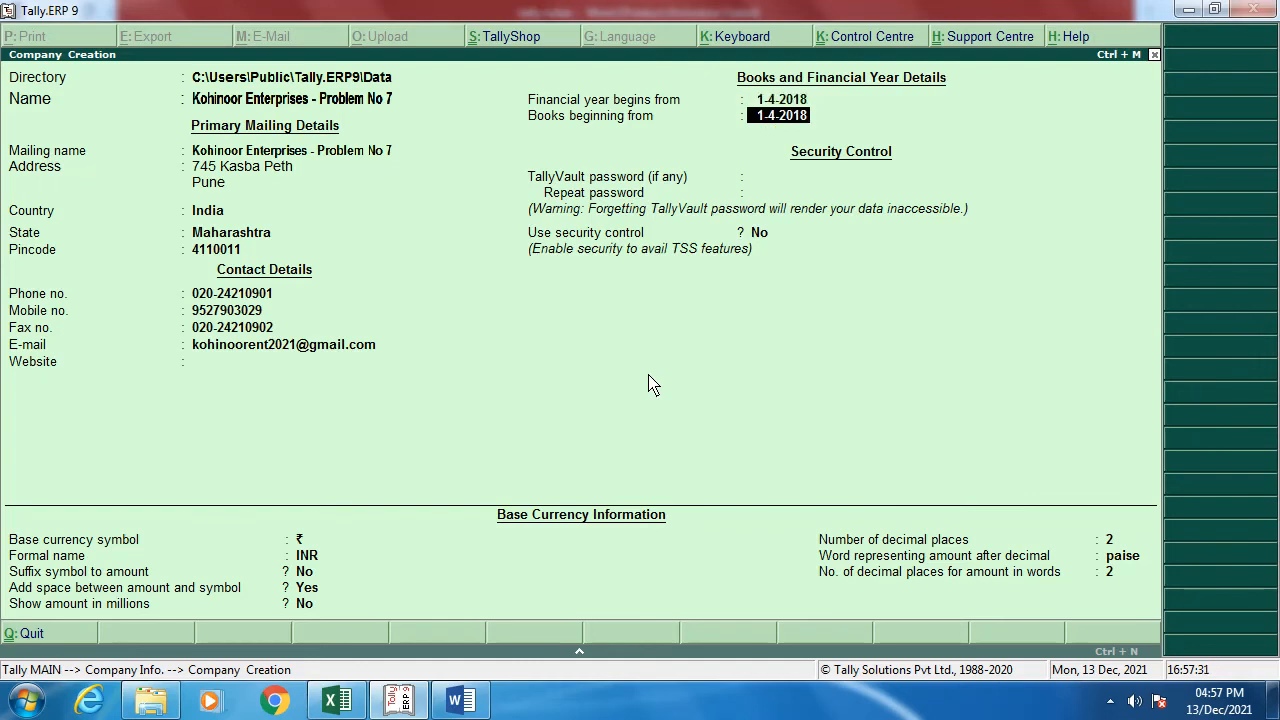
key("Return")
key("Return")
key("Return")
key("Return")
key("Return")
key("Return")
key("Return")
key("Return")
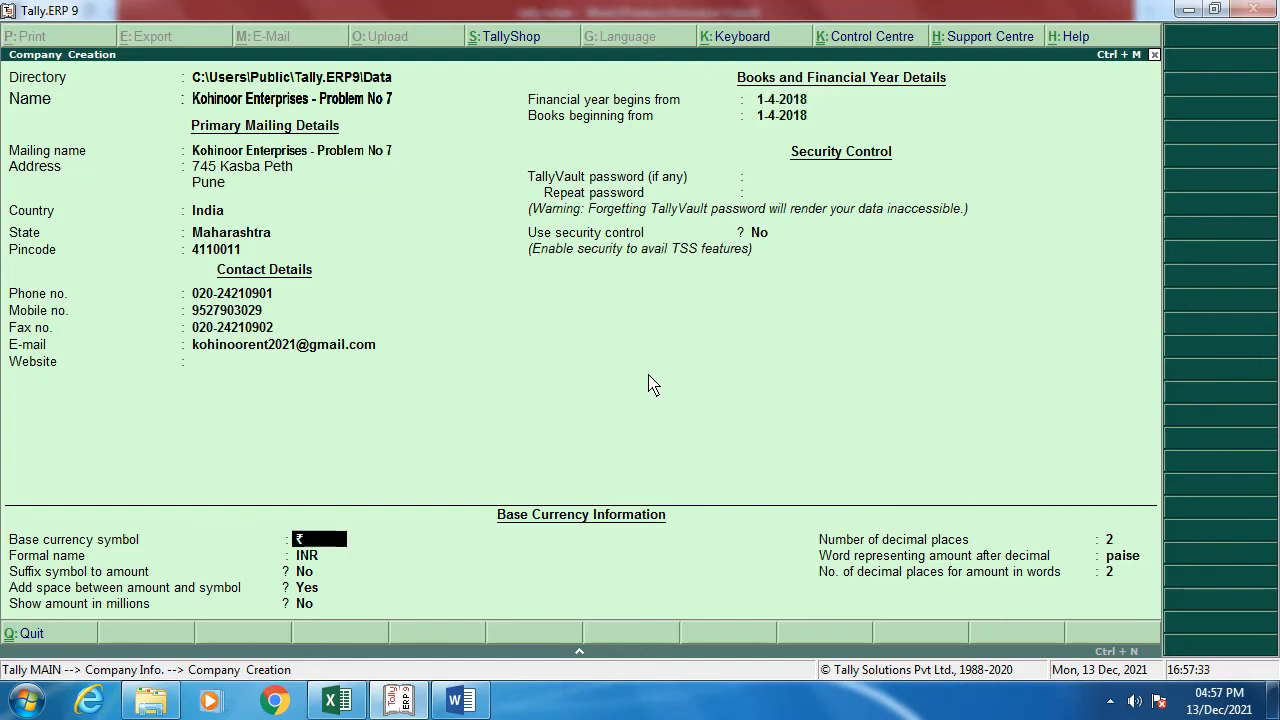
key("Return")
key("Return")
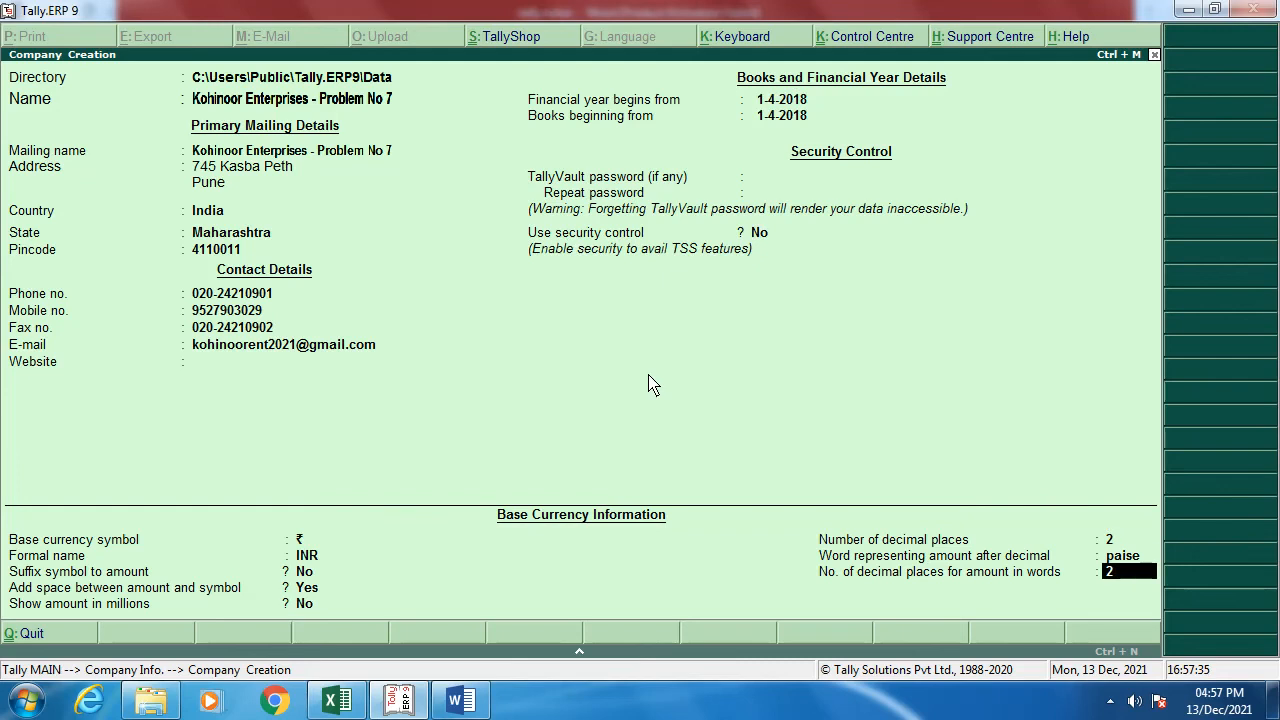
key("Return")
key("Return")
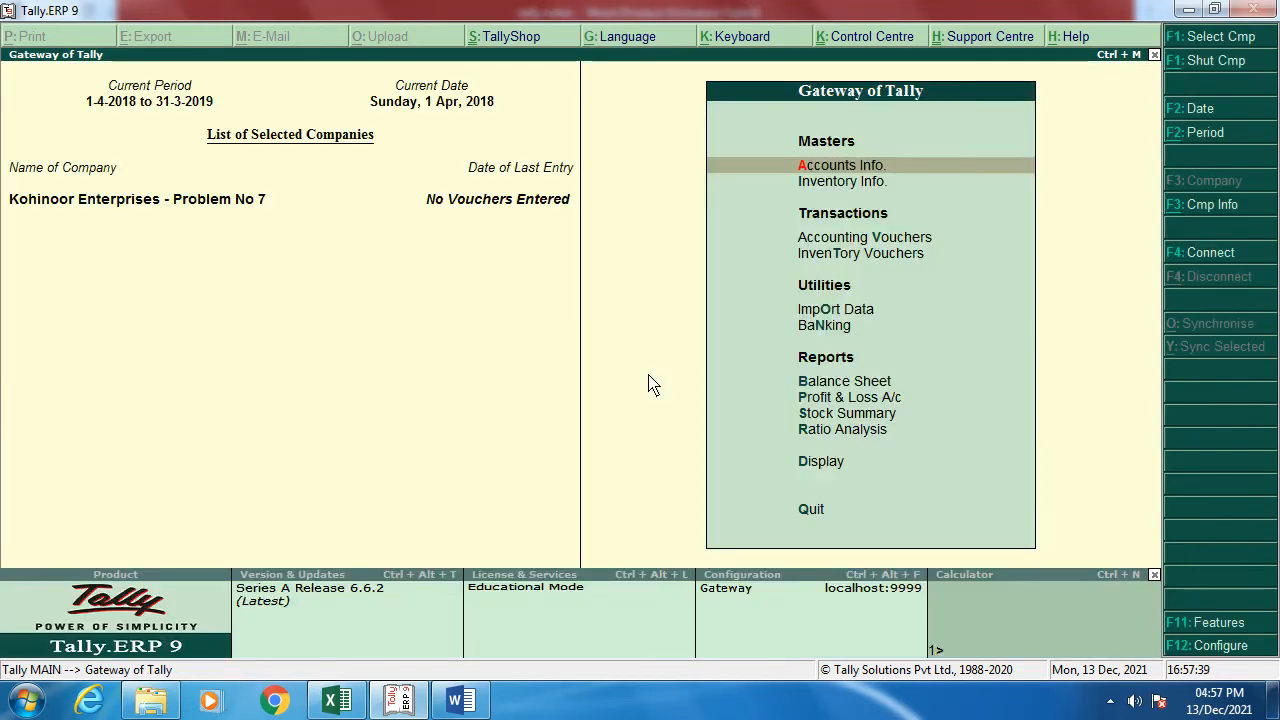
left_click(1215, 623)
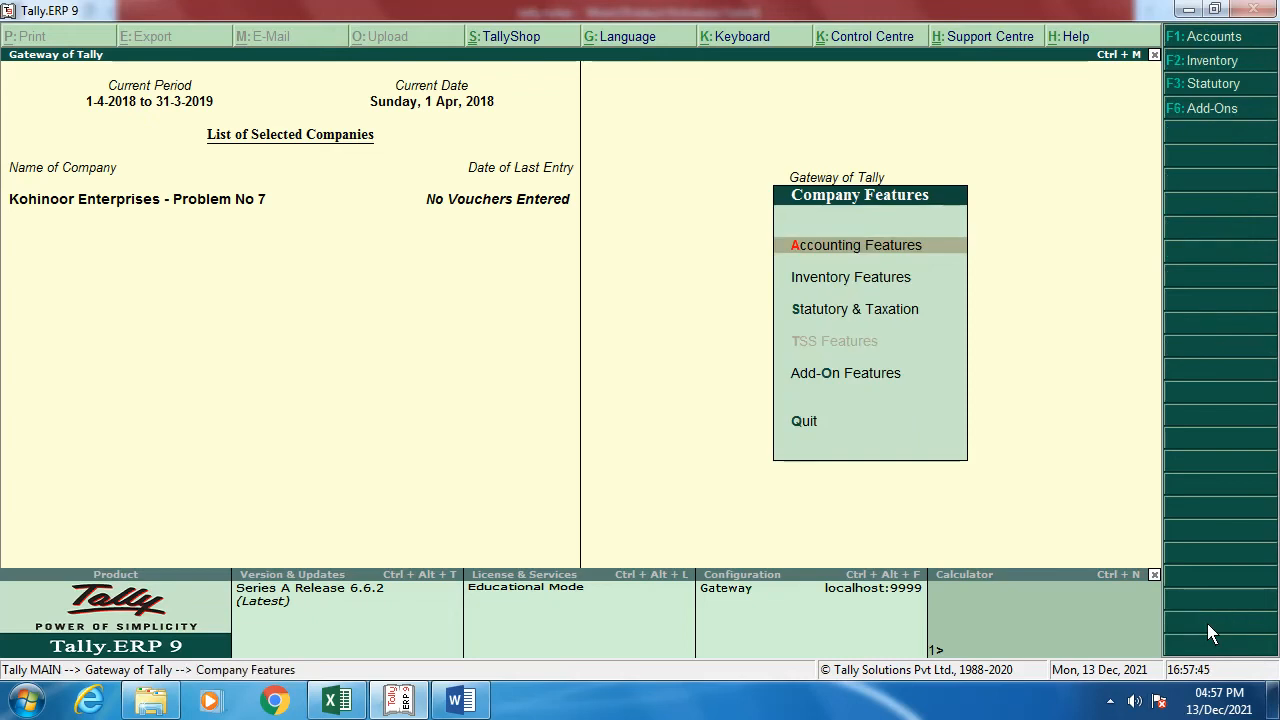
Step: In Accounting Features, turn on debit and credit notes, both recorded in invoice mode
key("Return")
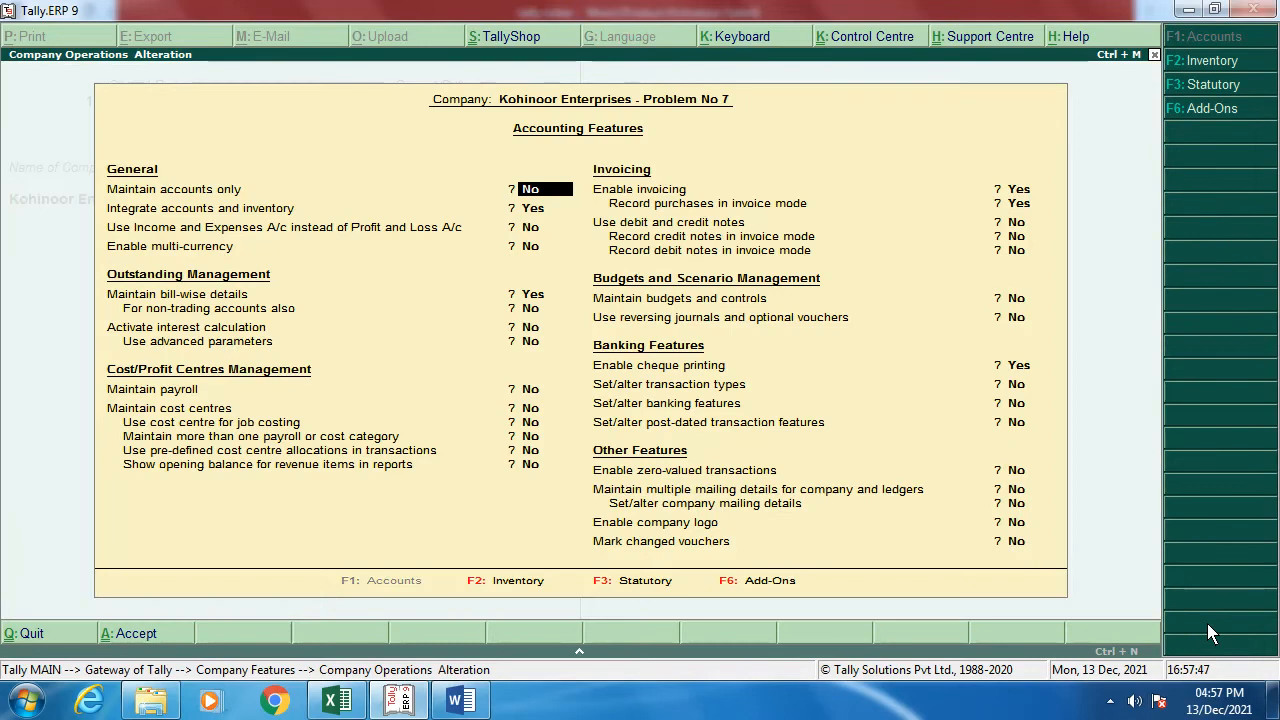
key("Return")
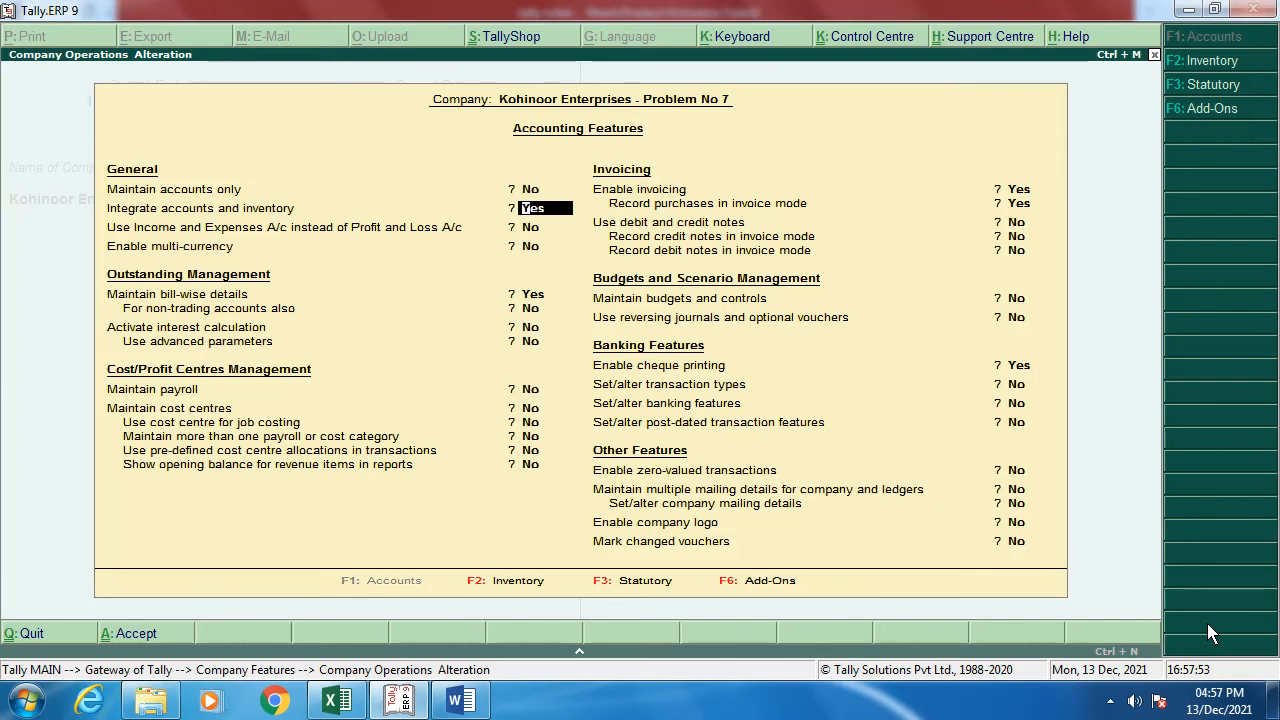
key("Return")
key("Return")
key("Return")
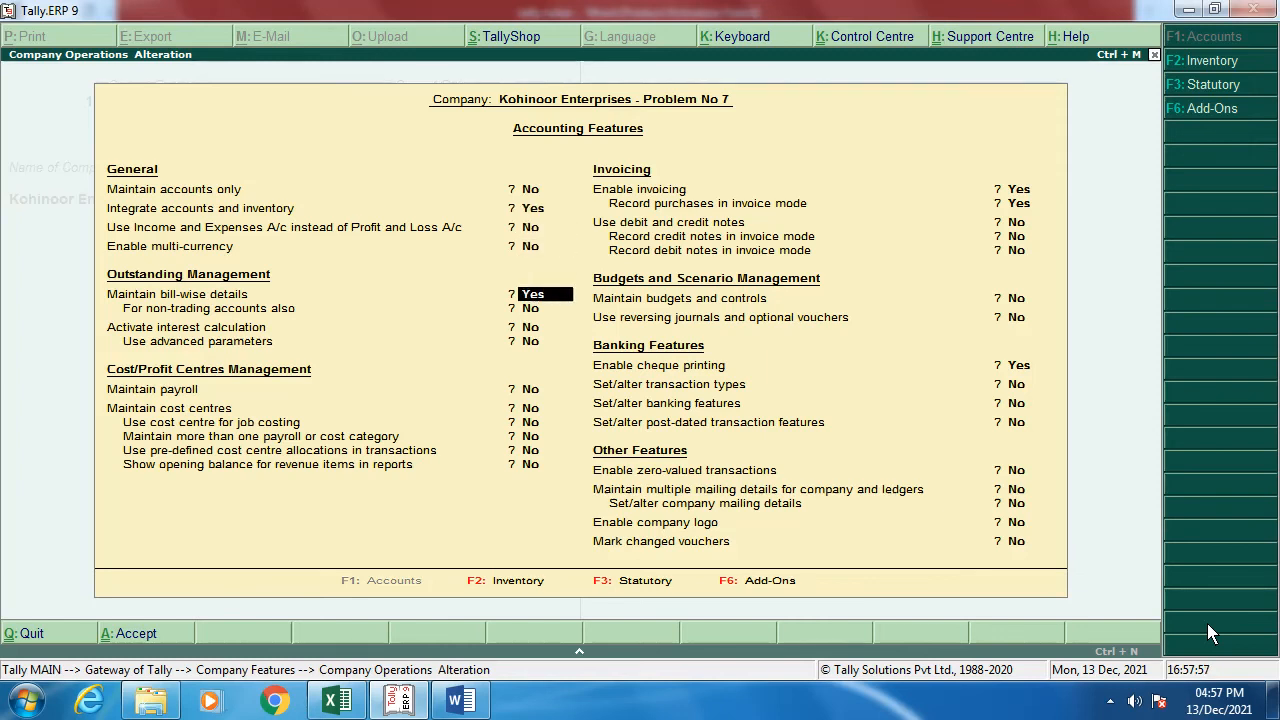
key("Return")
key("Return")
key("Return")
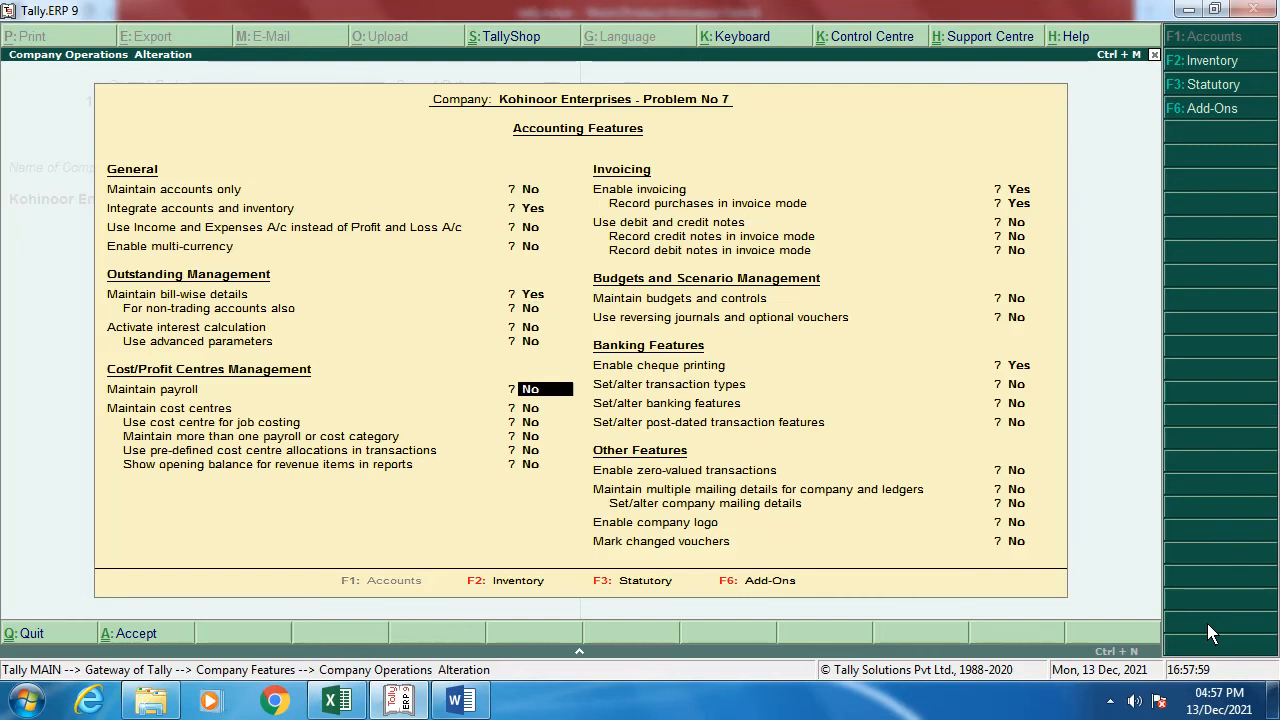
key("Return")
key("Return")
key("Return")
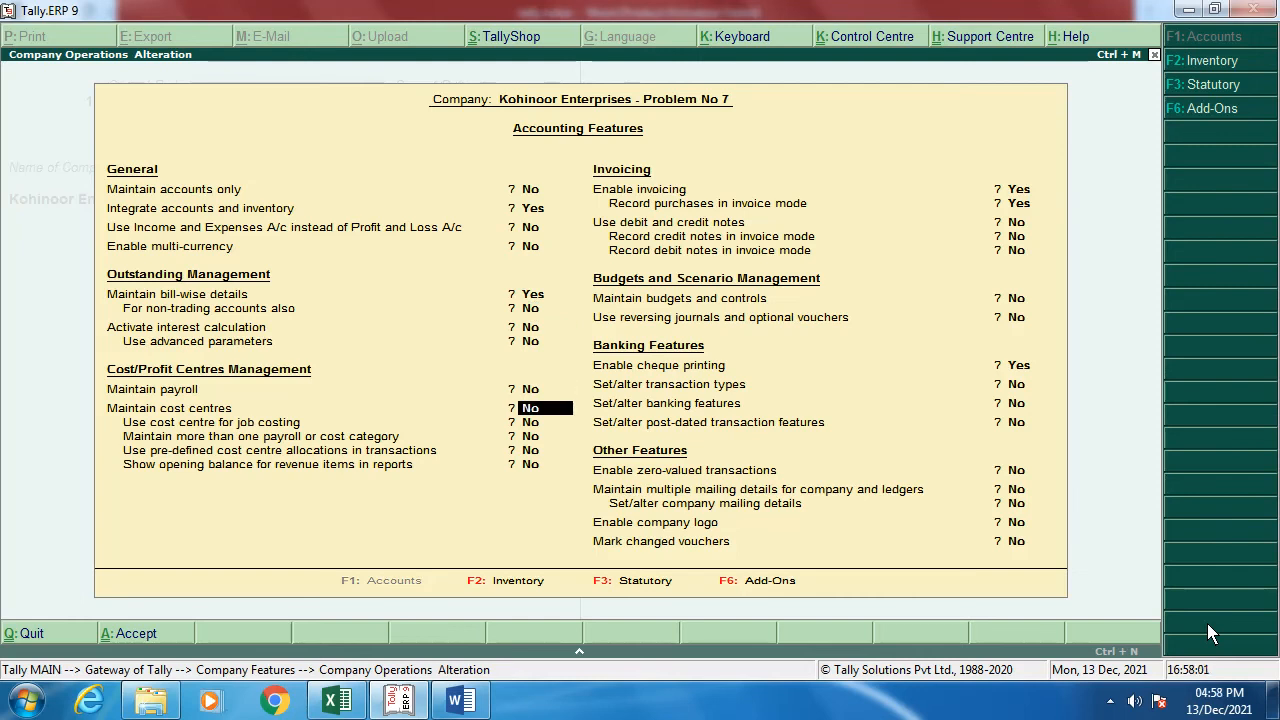
key("Return")
type("y")
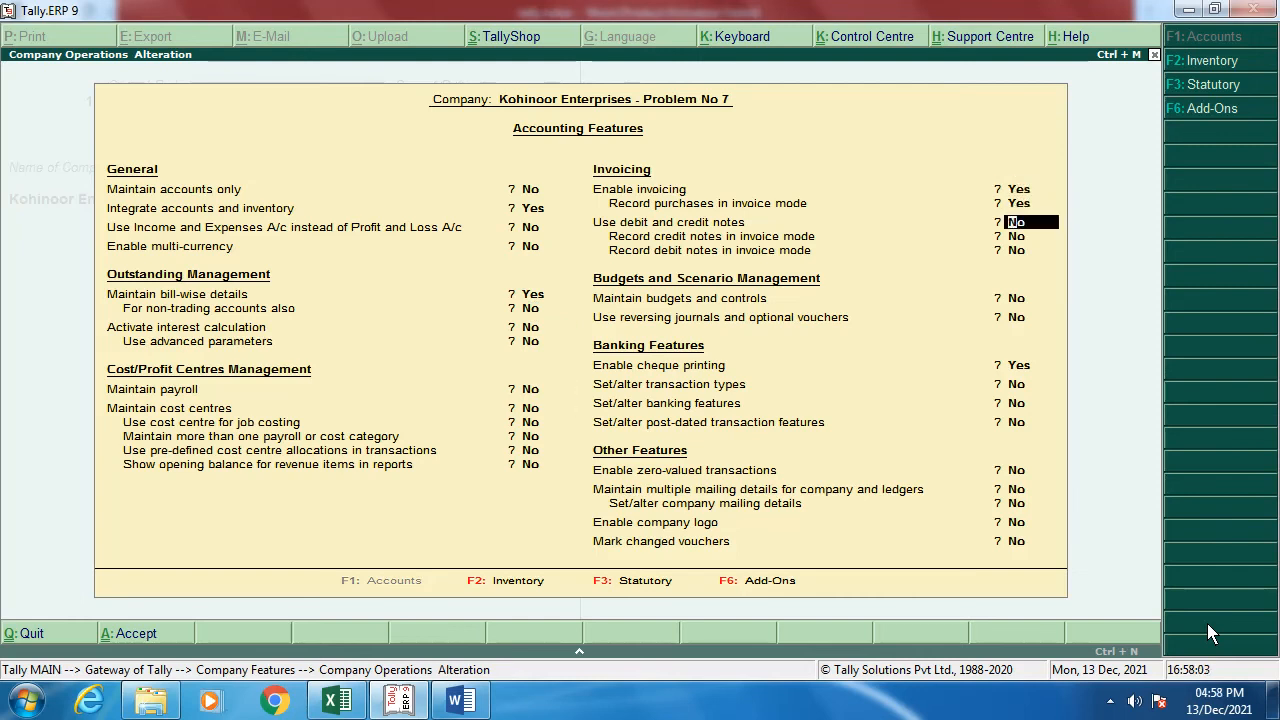
key("Return")
type("y")
key("Return")
type("y")
key("Return")
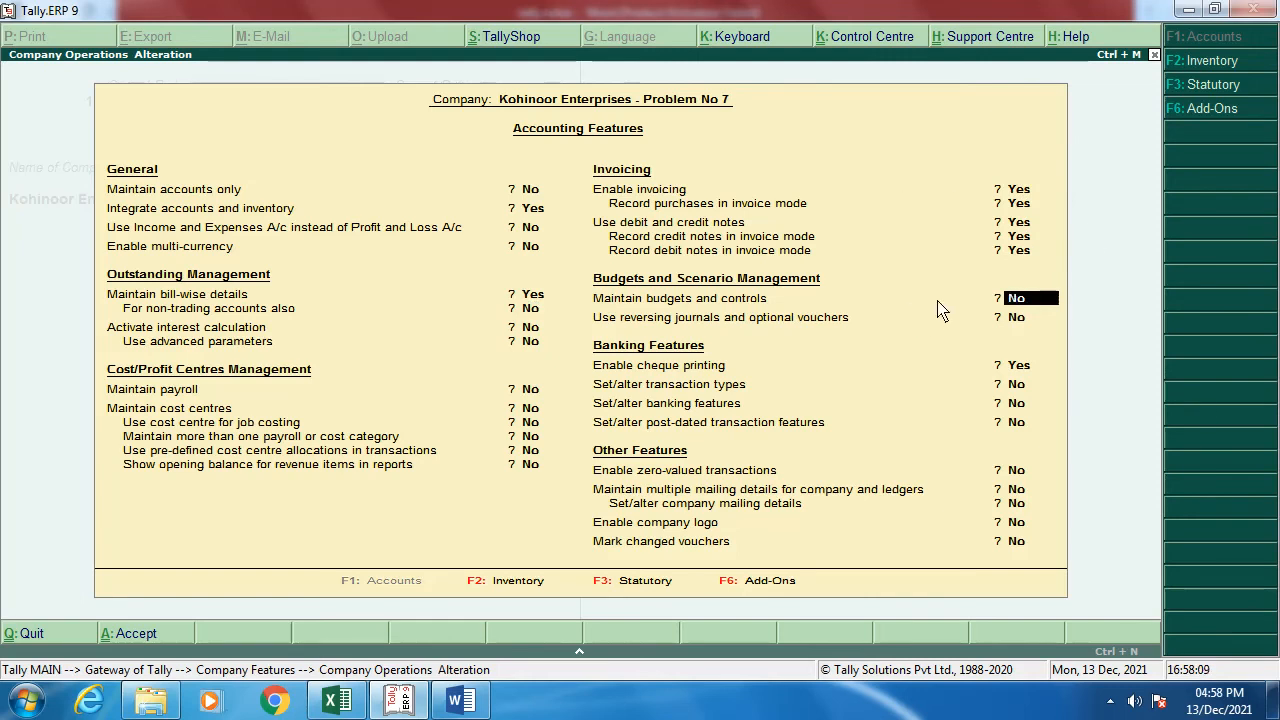
Step: Enable zero-valued transactions, leaving budget and banking options unchanged
key("Return")
key("Return")
key("Return")
key("Return")
key("Return")
key("Return")
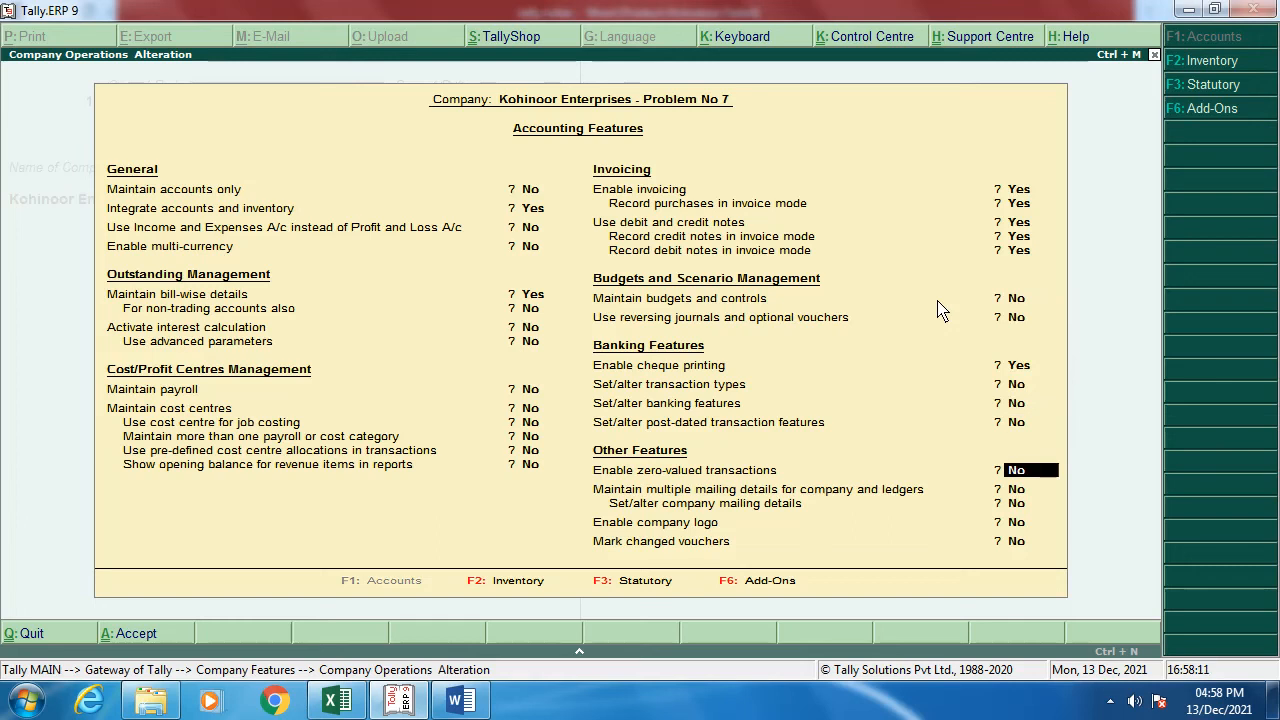
type("y")
key("Return")
key("Return")
key("Return")
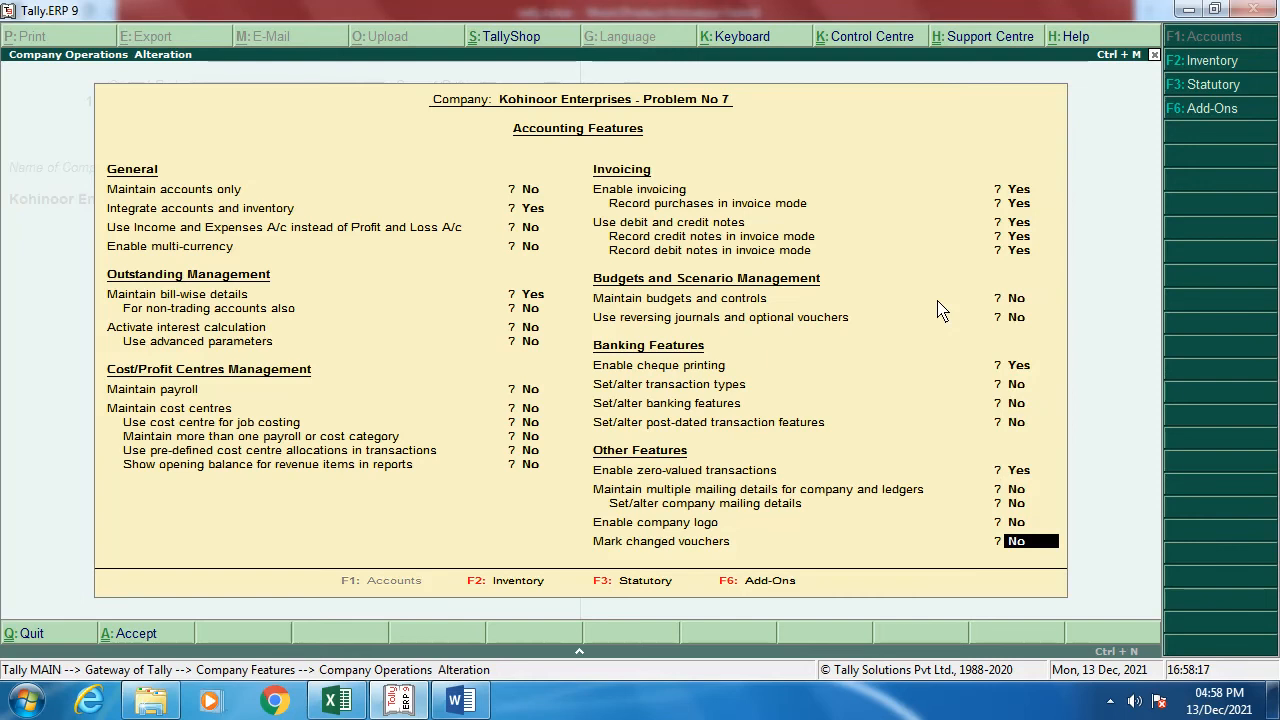
key("Return")
Step: Save the accounting features, go to Inventory Features, and switch to the Word notes
key("y")
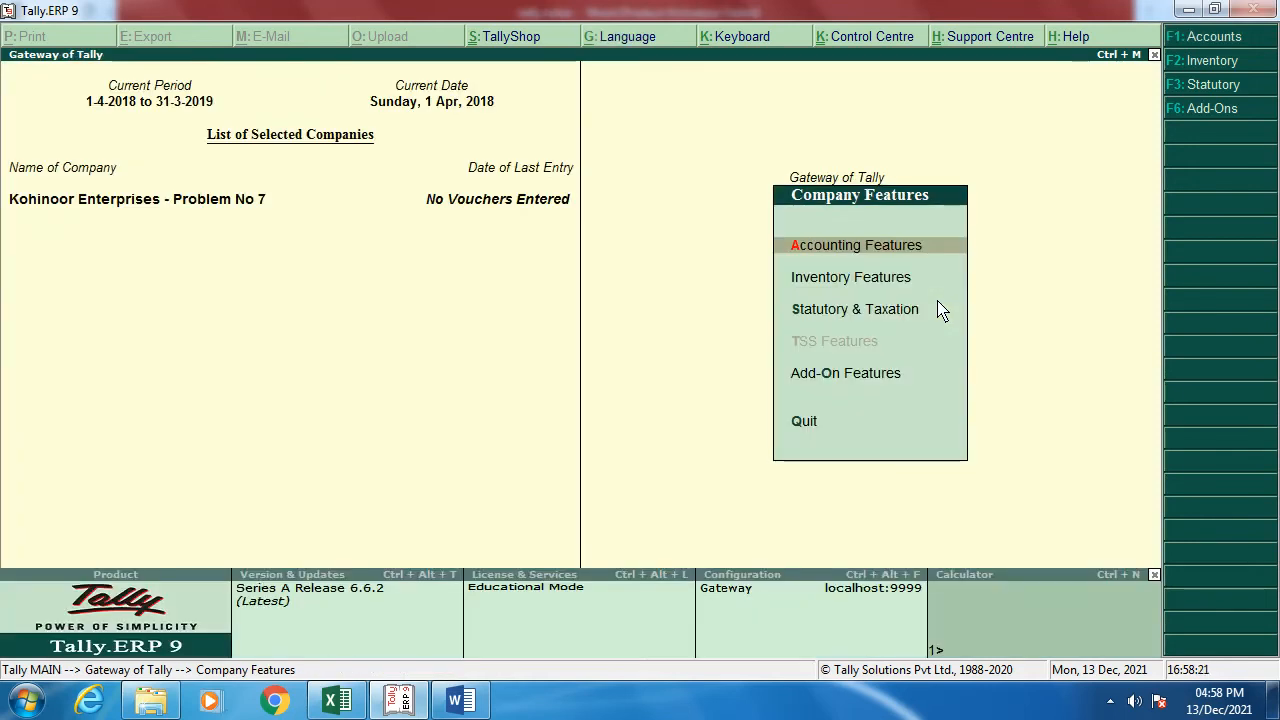
key("Down")
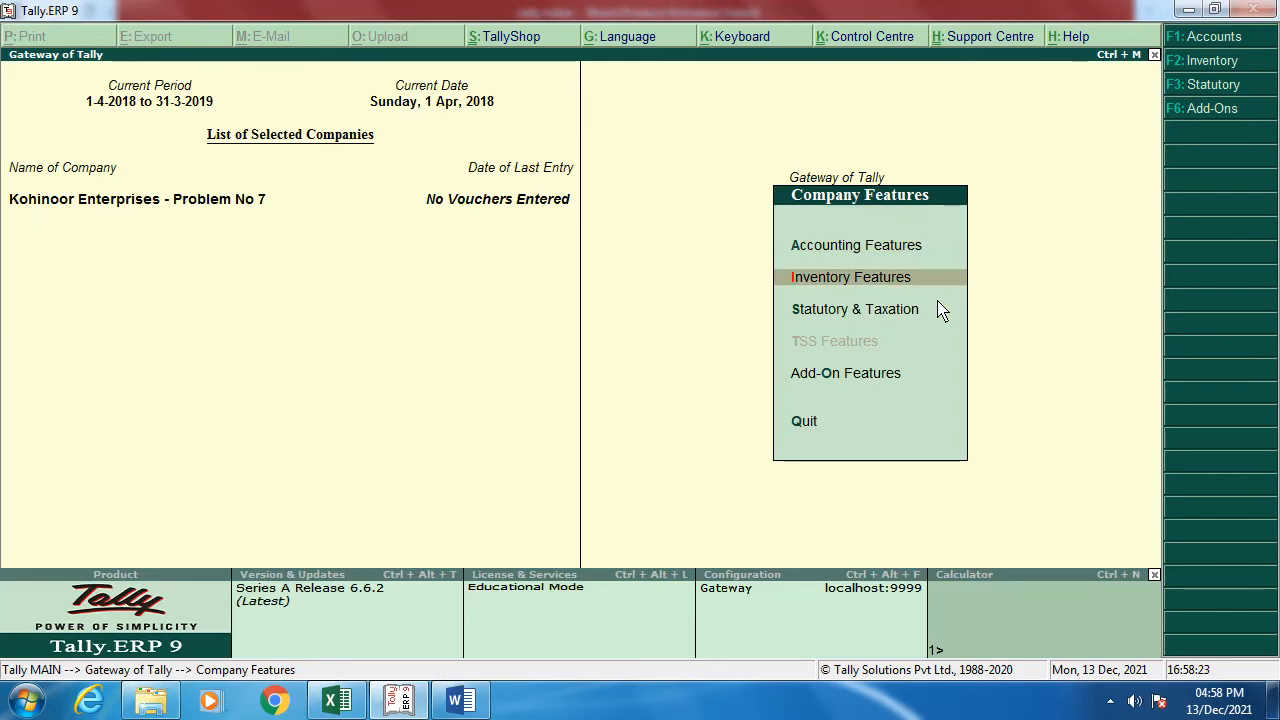
key("Return")
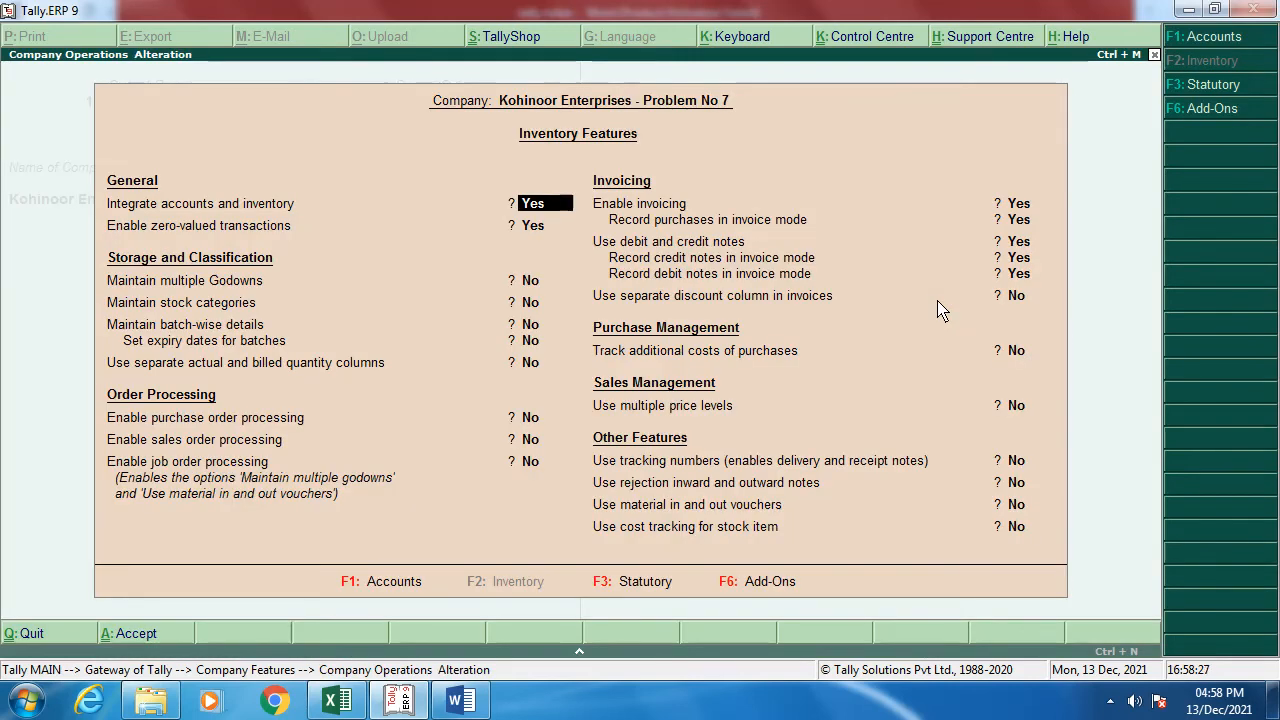
key("alt+Tab")
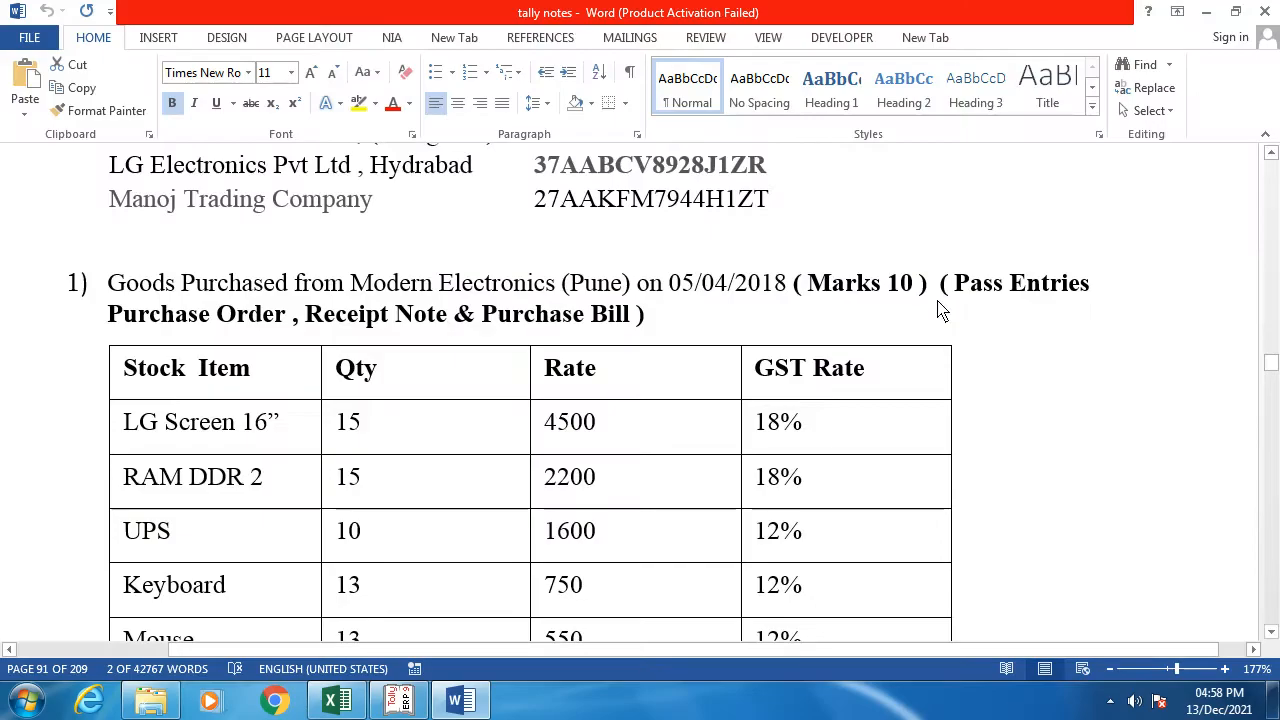
Step: Scroll the Word notes down to question 1's six-item stock table ending with CPU
scroll(645, 449, "up", 8)
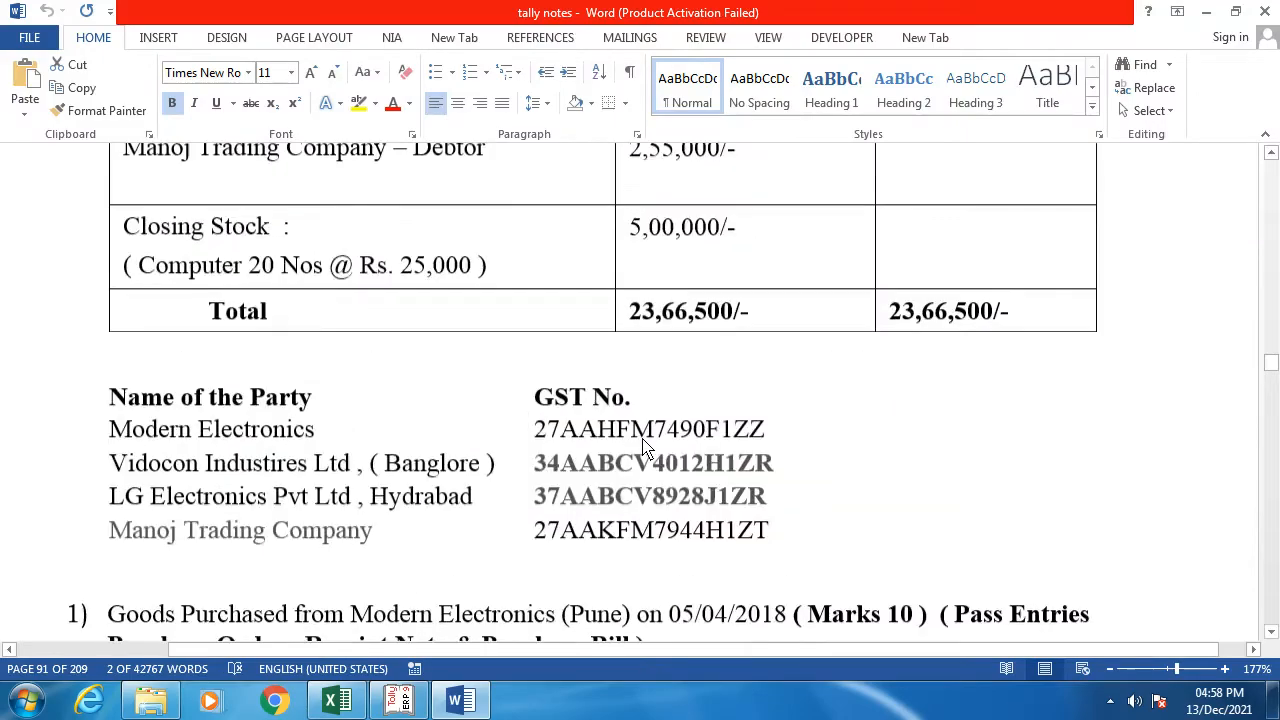
scroll(645, 449, "down", 3)
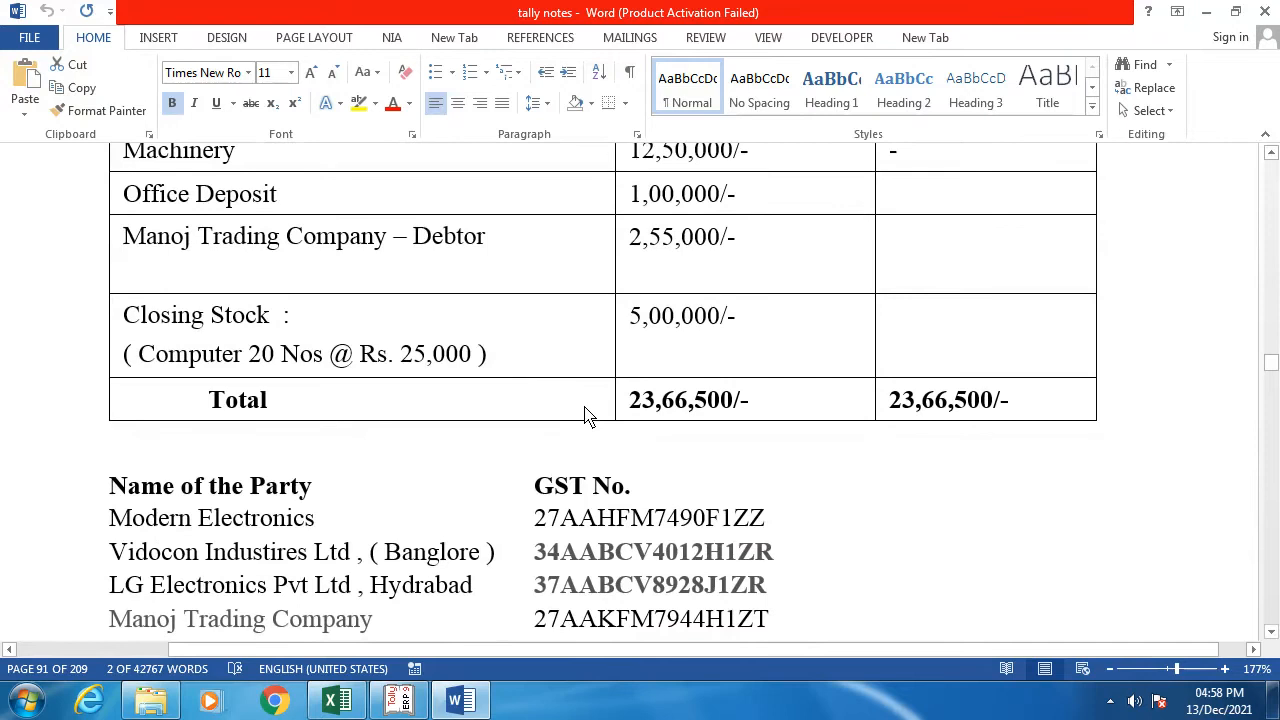
scroll(588, 415, "down", 4)
scroll(586, 418, "down", 2)
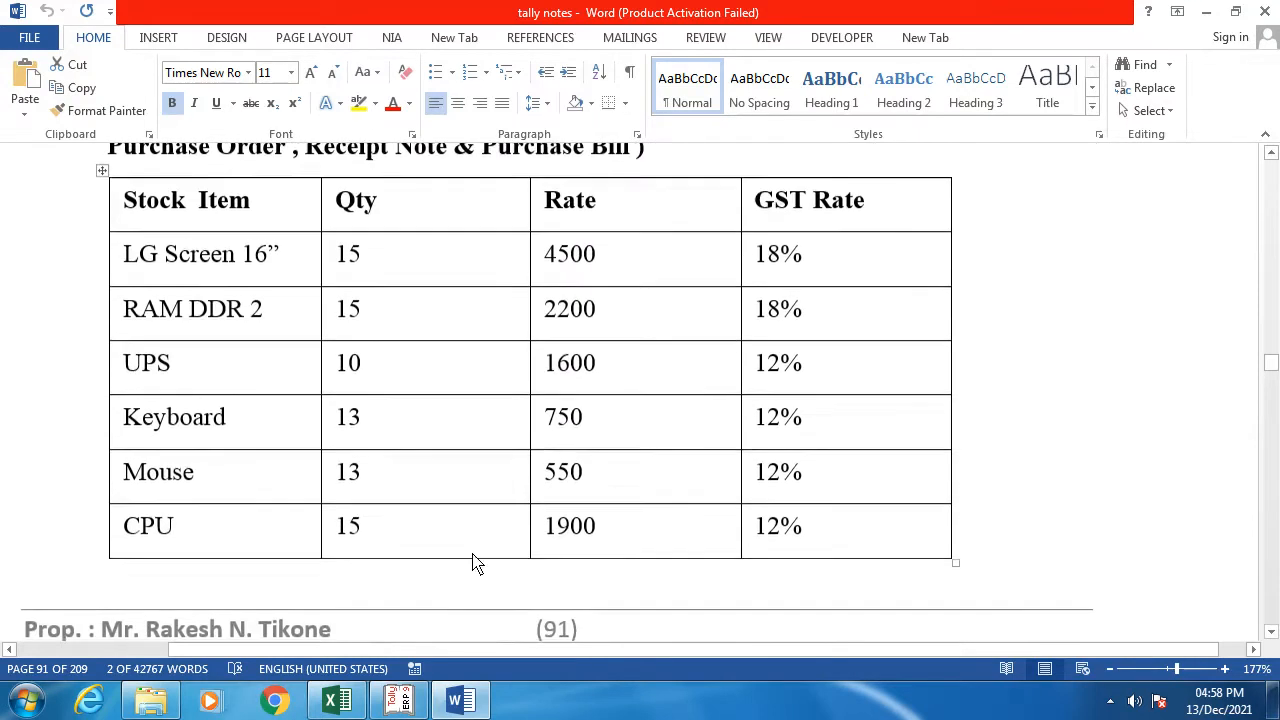
Step: Back in Inventory Features, set purchase order and sales order processing to Yes
left_click(400, 701)
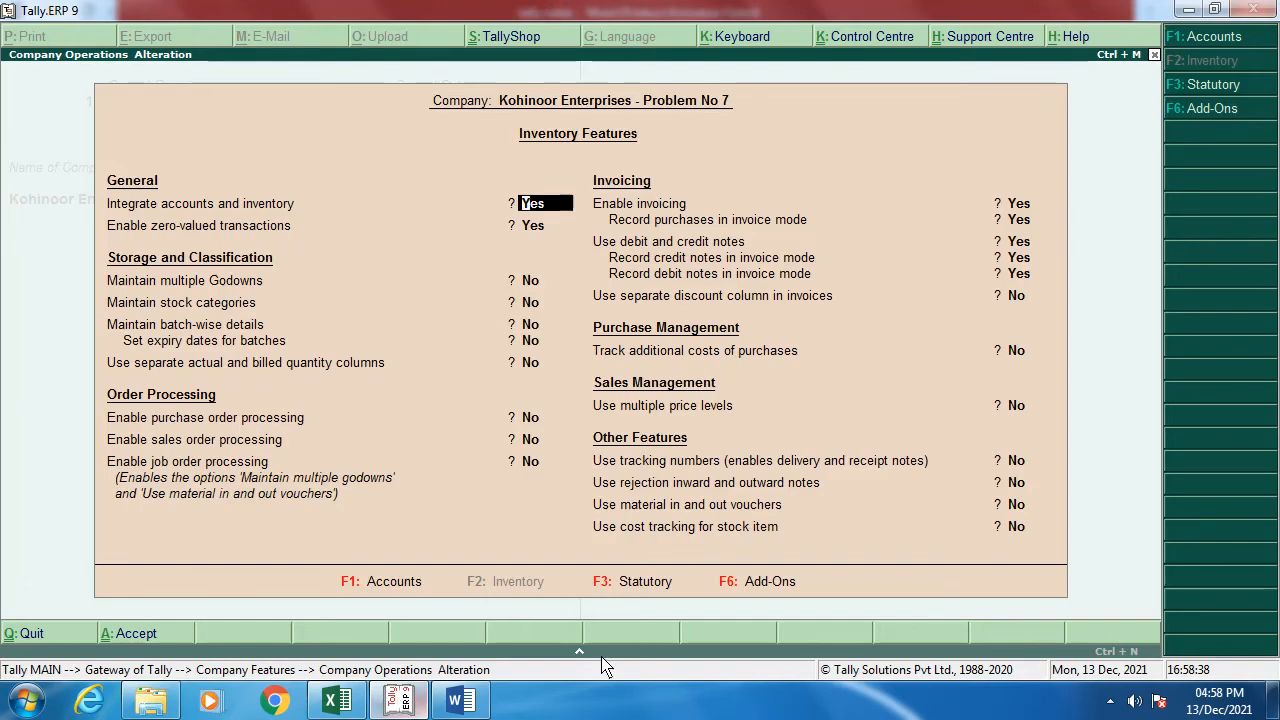
key("Return")
key("Return")
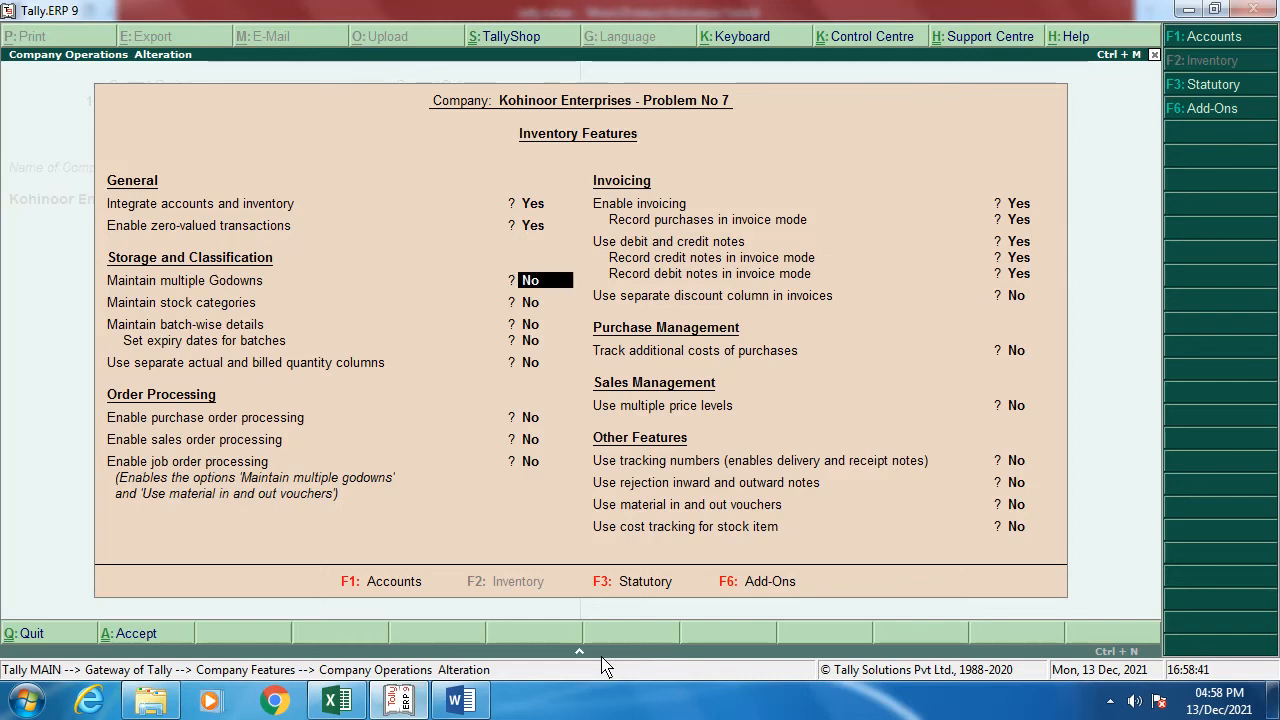
key("Return")
key("Return")
key("Return")
key("Return")
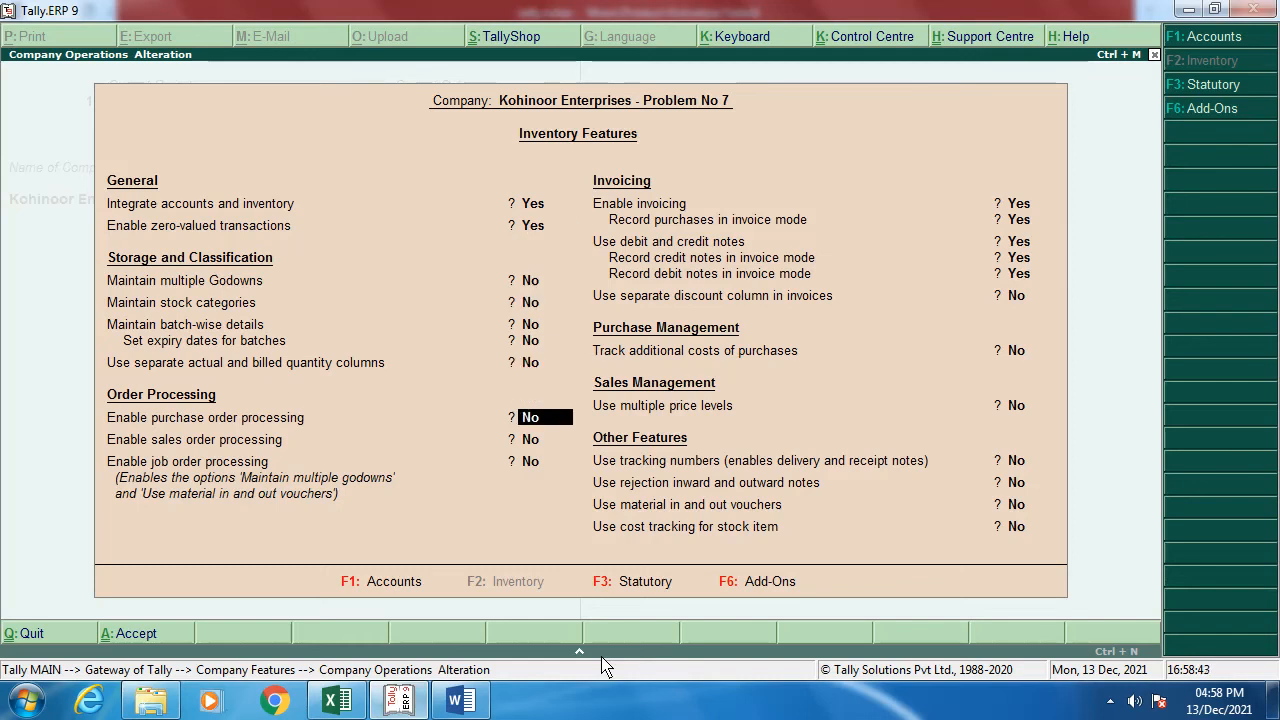
type("yes")
key("Return")
type("yes")
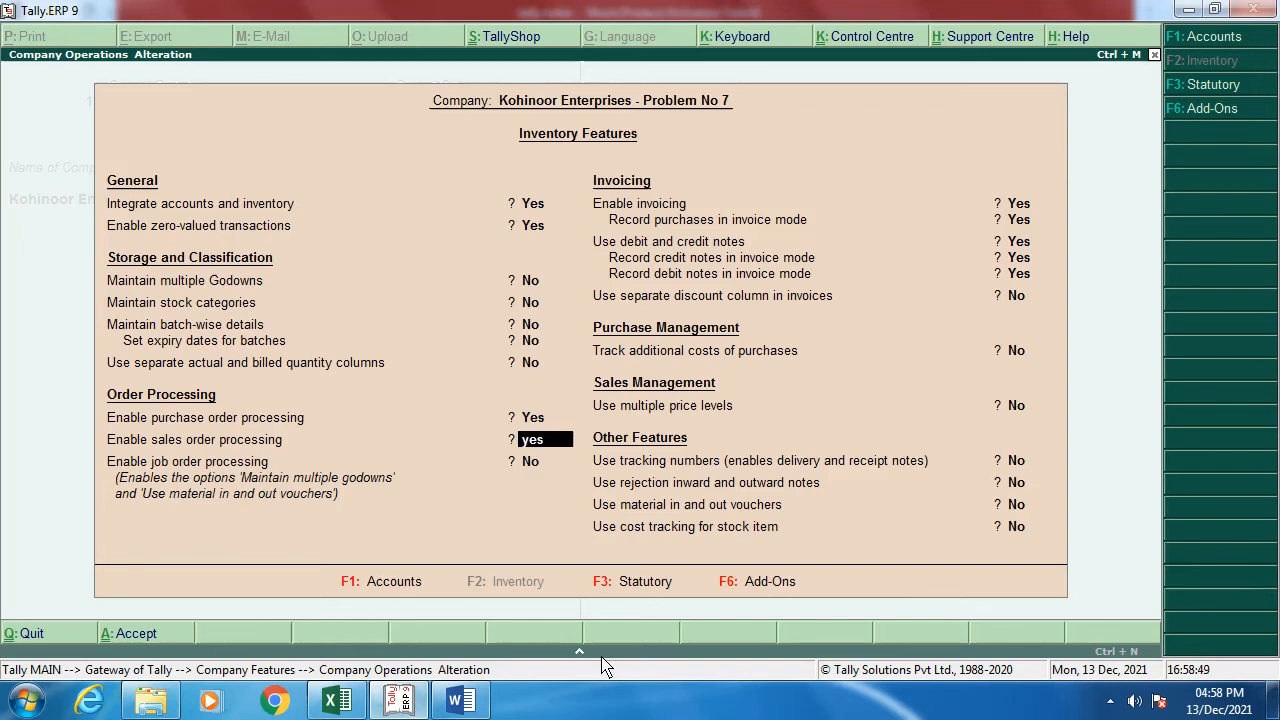
key("Return")
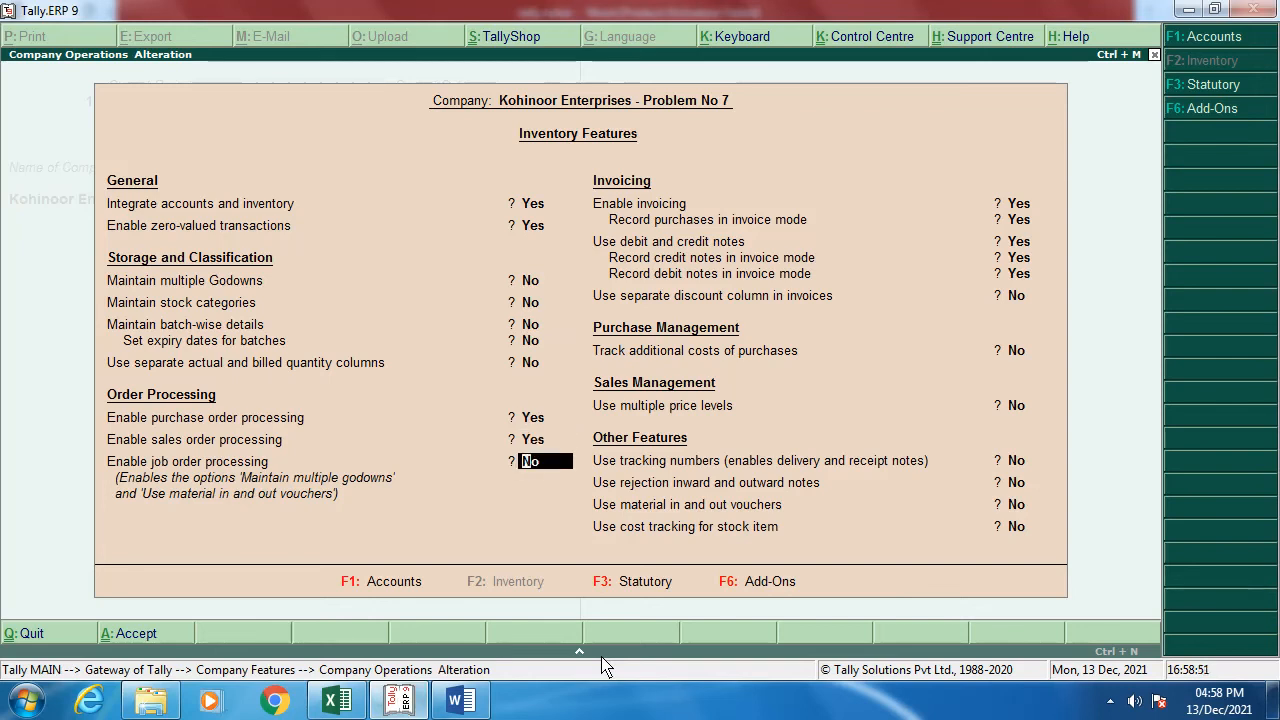
Step: Enable tracking numbers and rejection notes, keeping job orders and material in/out vouchers off
key("Return")
key("Return")
key("Return")
key("Return")
key("Return")
key("Return")
key("Return")
key("Return")
key("Return")
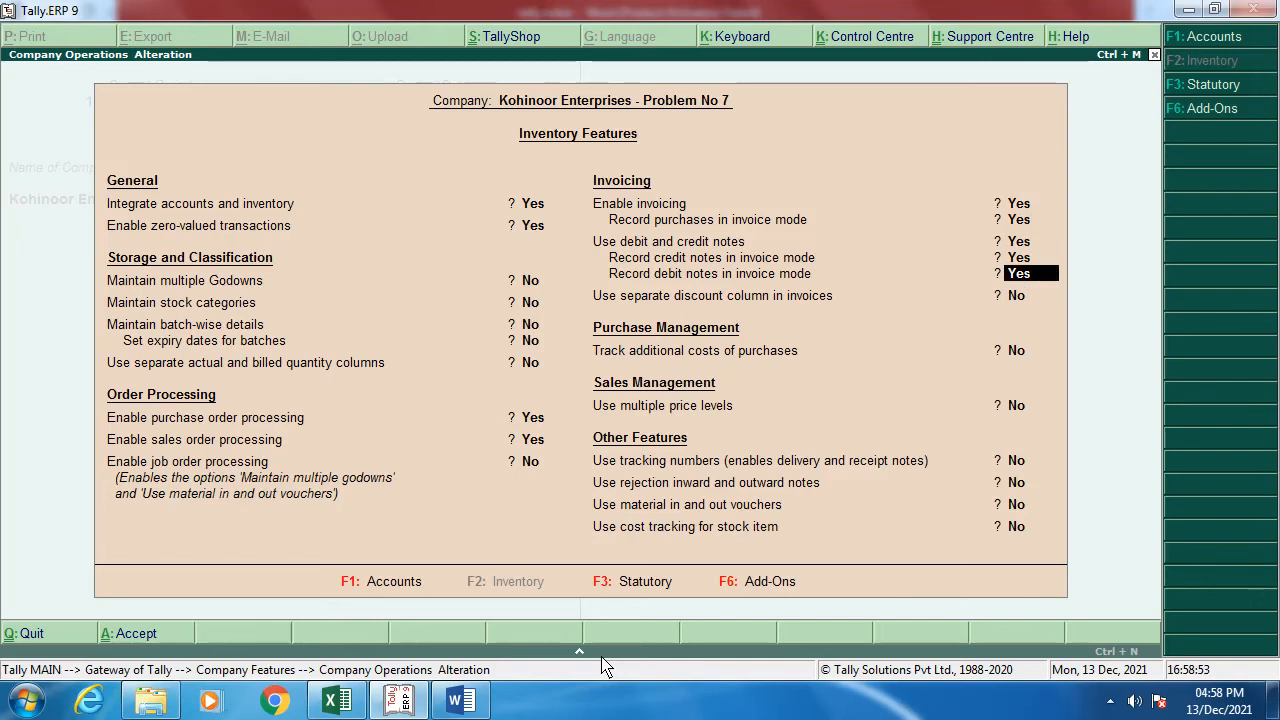
type("yes")
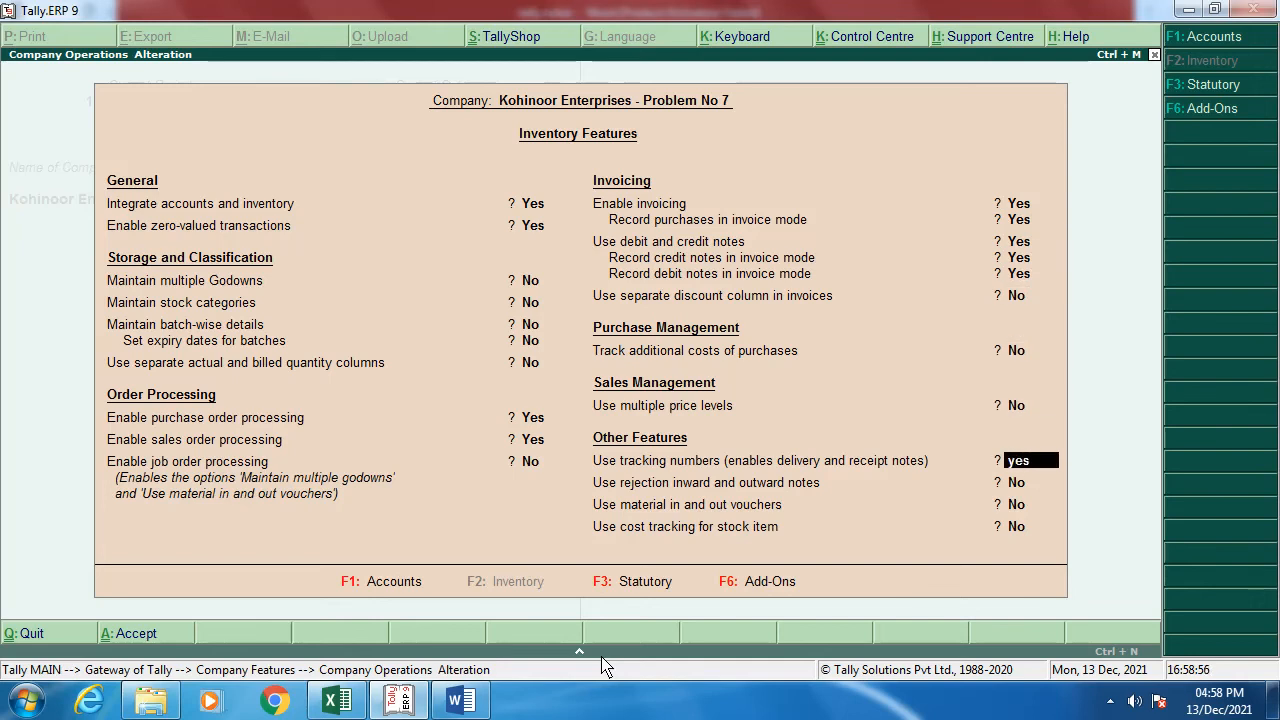
key("Return")
type("yes")
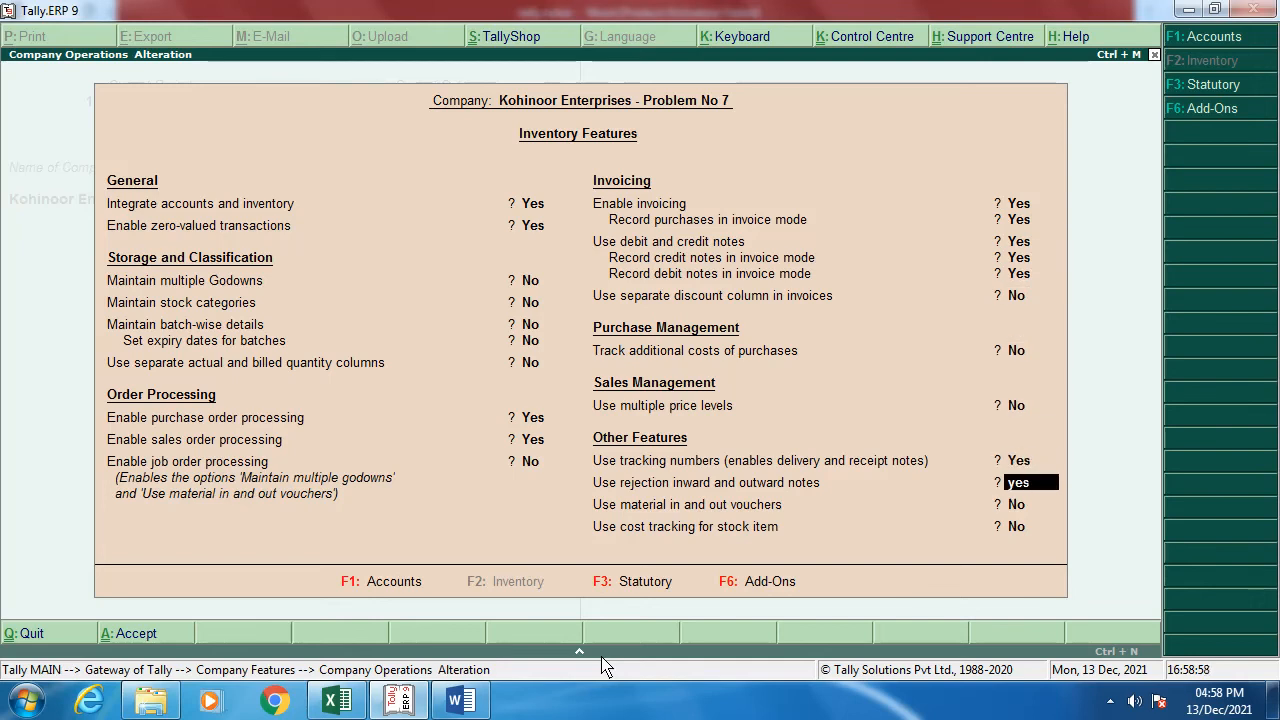
key("Return")
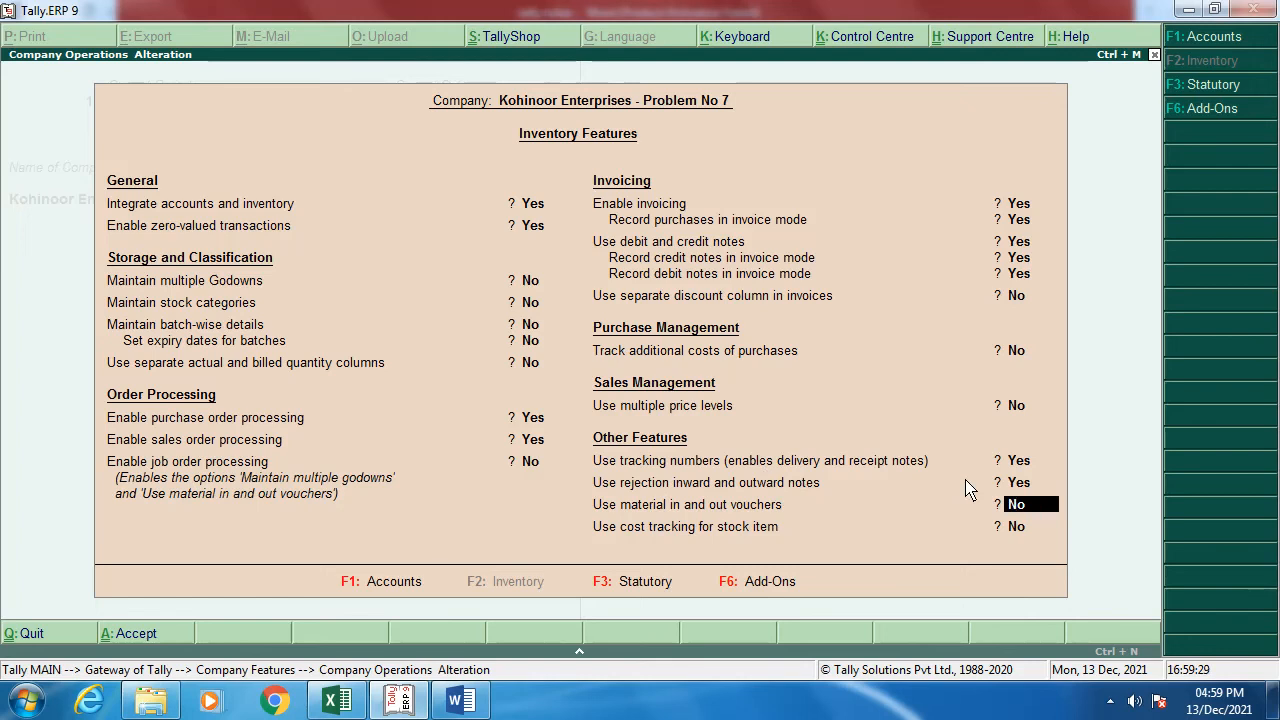
key("Return")
key("Return")
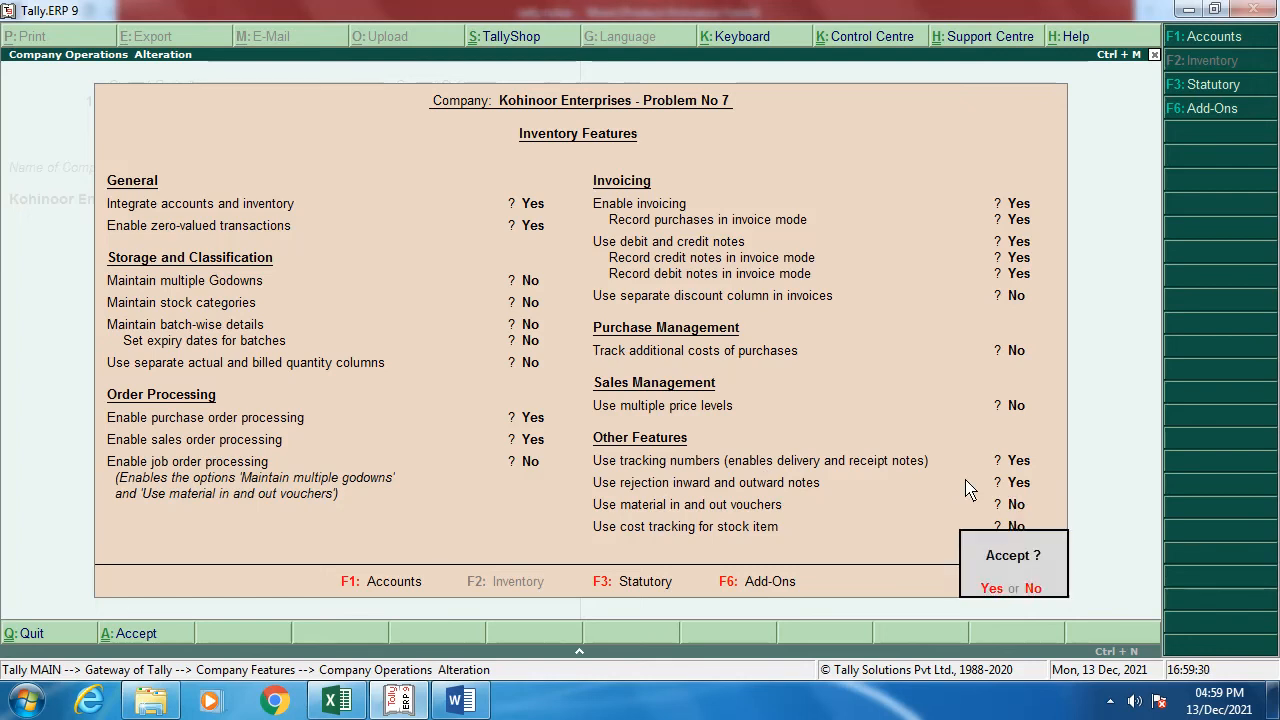
key("Return")
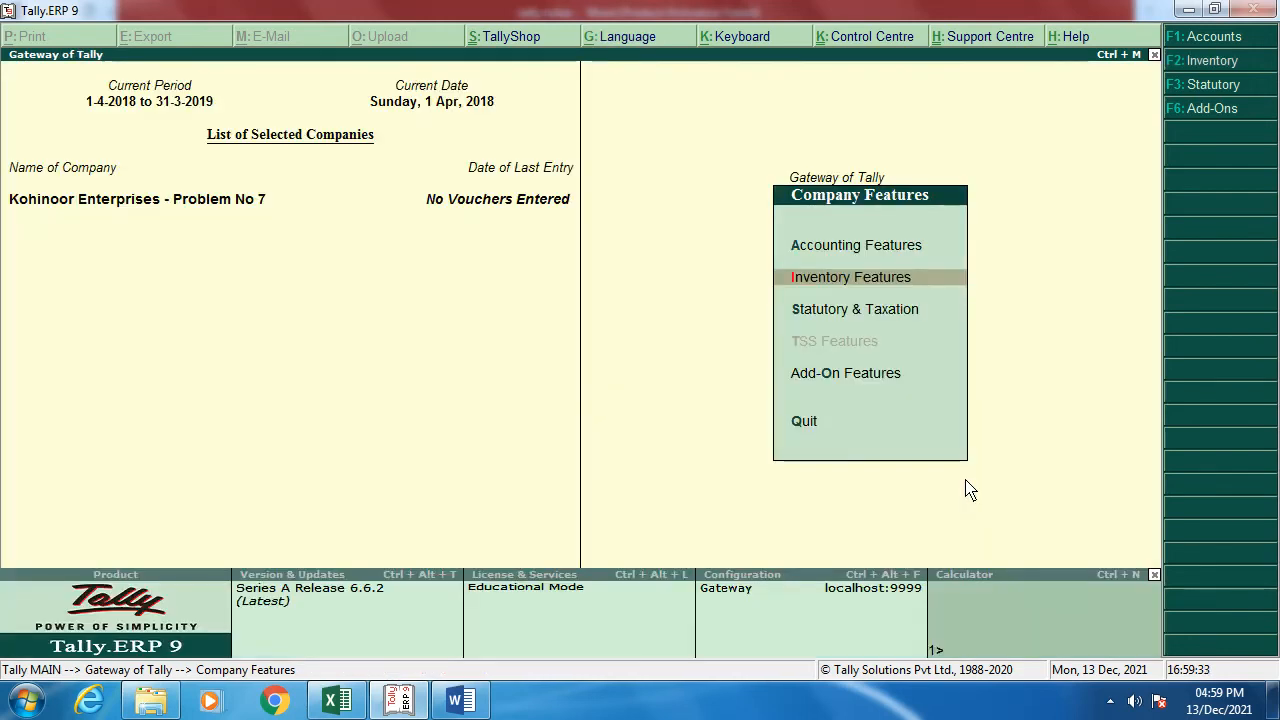
Step: In Statutory & Taxation, enable GST with state Maharashtra and Regular registration
key("Down")
key("Return")
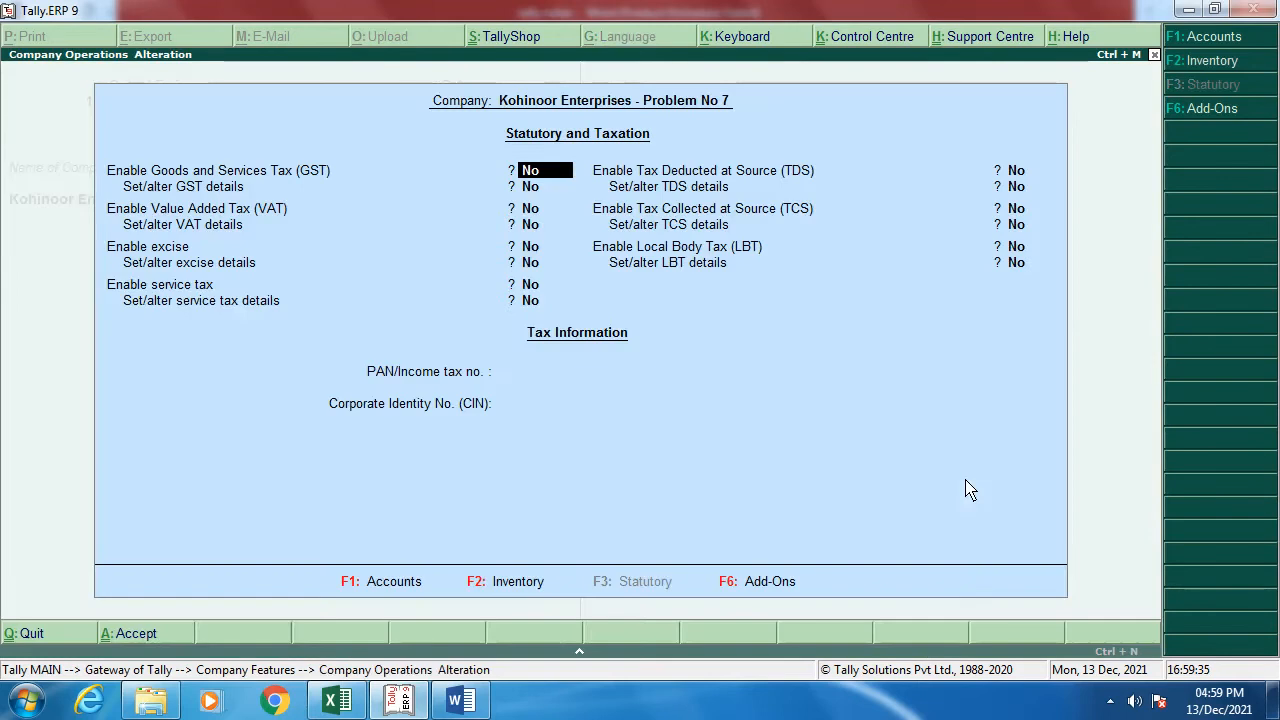
type("y")
key("Return")
type("y")
key("Return")
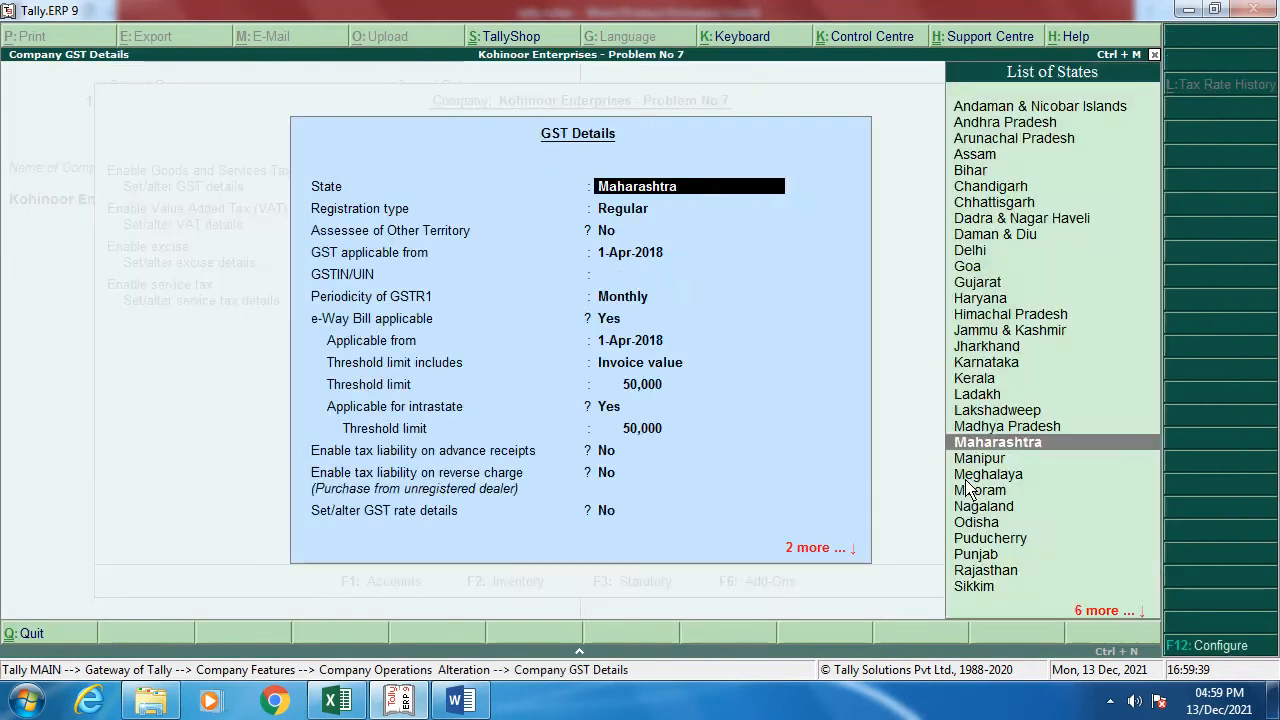
key("Return")
key("Return")
key("Return")
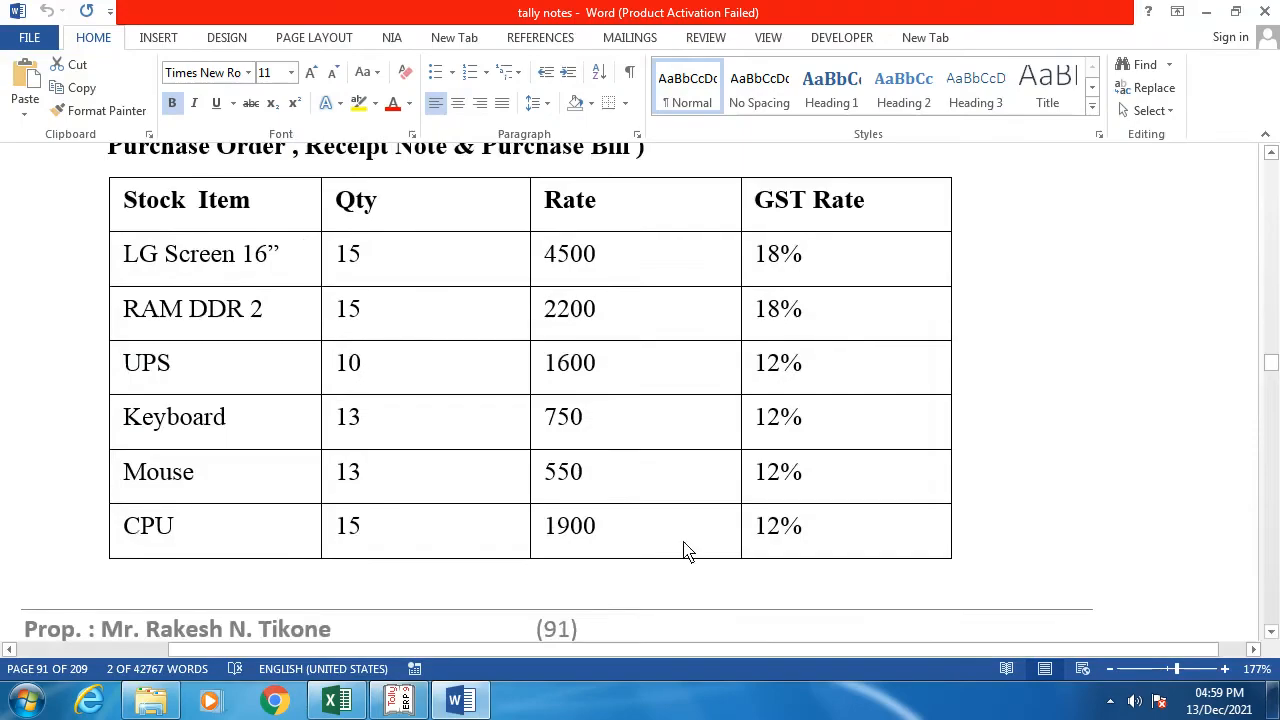
Step: In the Word notes, select the company's GST number under Problem - 7, then return to Tally
scroll(686, 549, "up", 5)
scroll(585, 477, "up", 10)
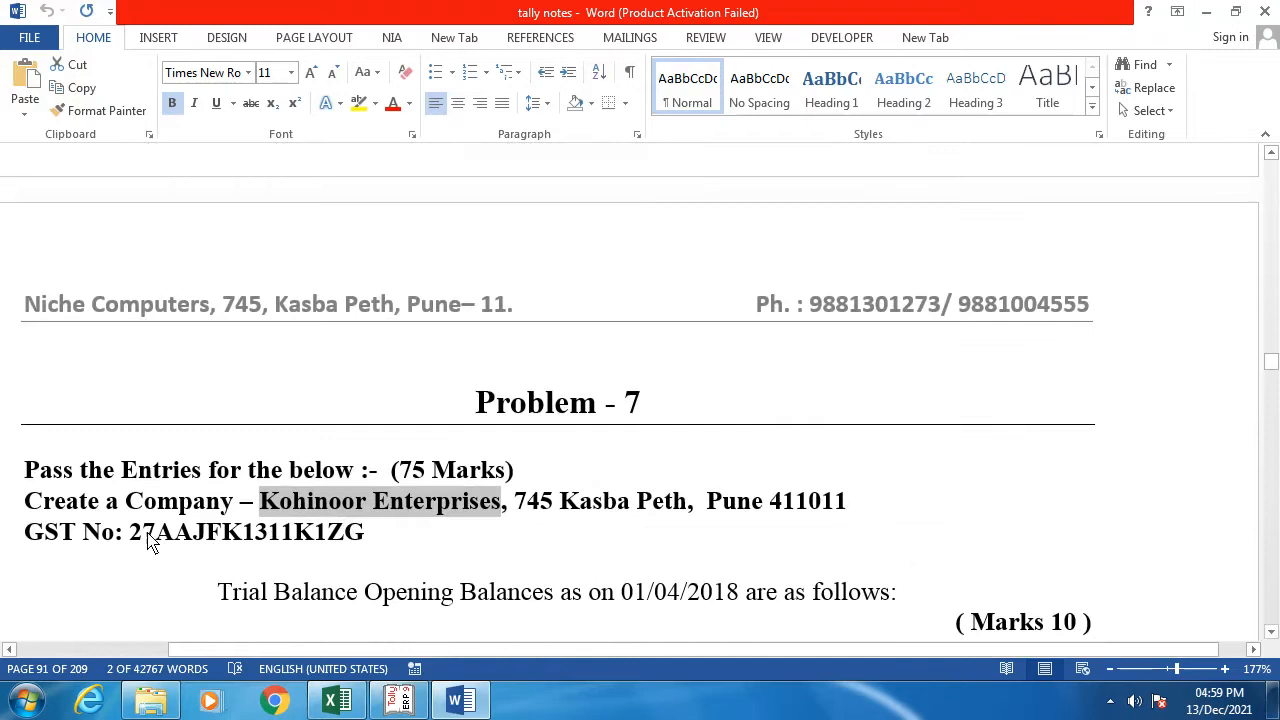
left_click_drag(133, 534, 370, 538)
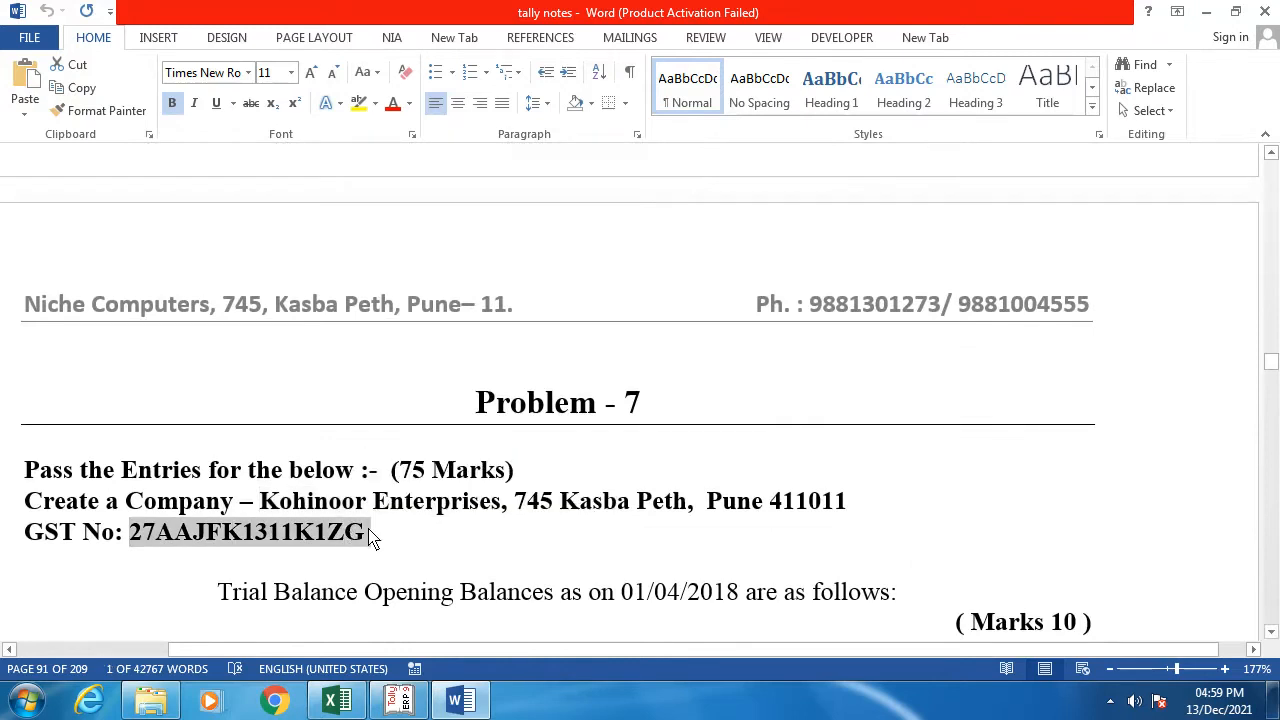
key("alt+Tab")
Step: Paste the company GSTIN, keep Monthly GSTR1 periodicity, set e-Way Bill to No, and accept
key("ctrl+alt+v")
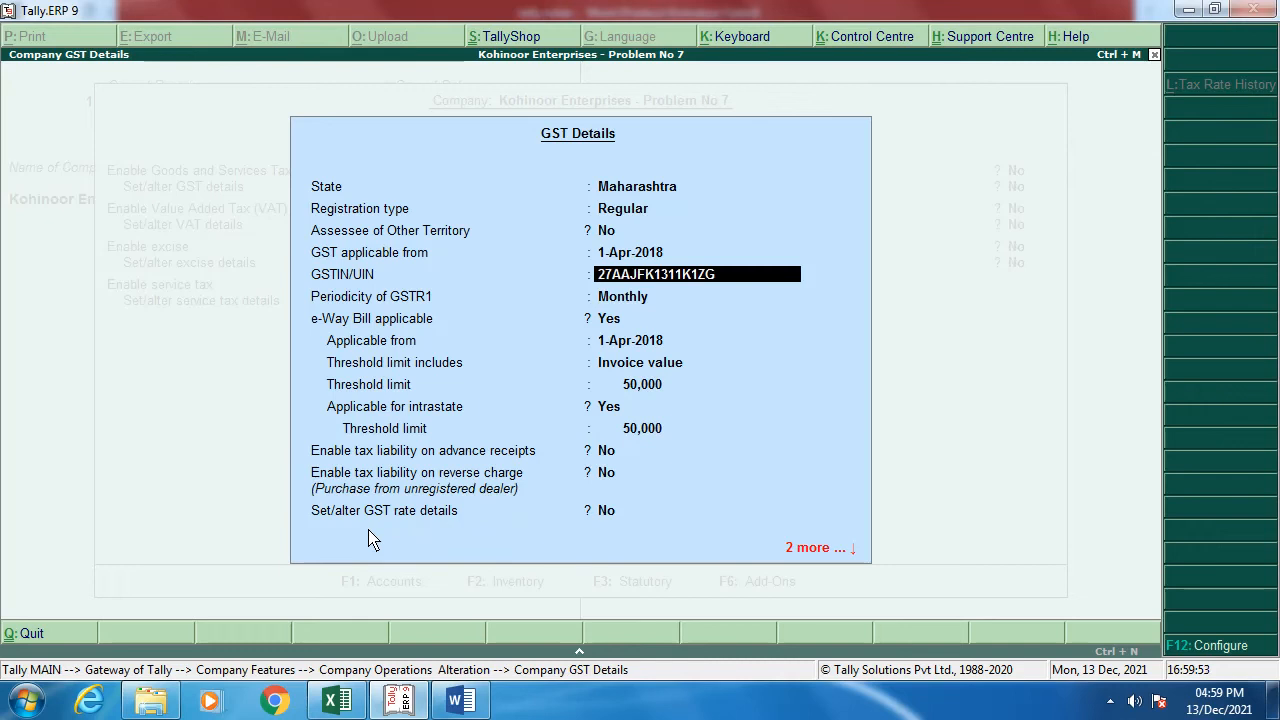
key("Return")
key("Return")
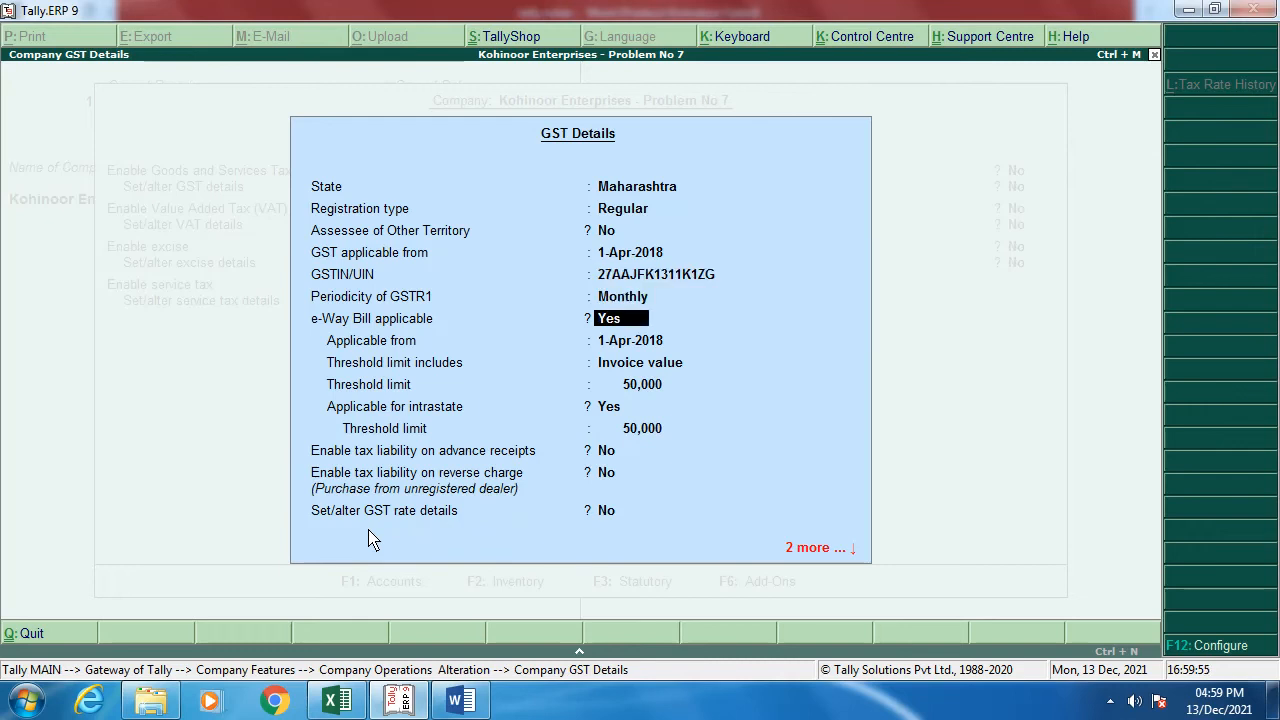
type("n")
key("Return")
key("Return")
key("Return")
key("Return")
key("Return")
key("Return")
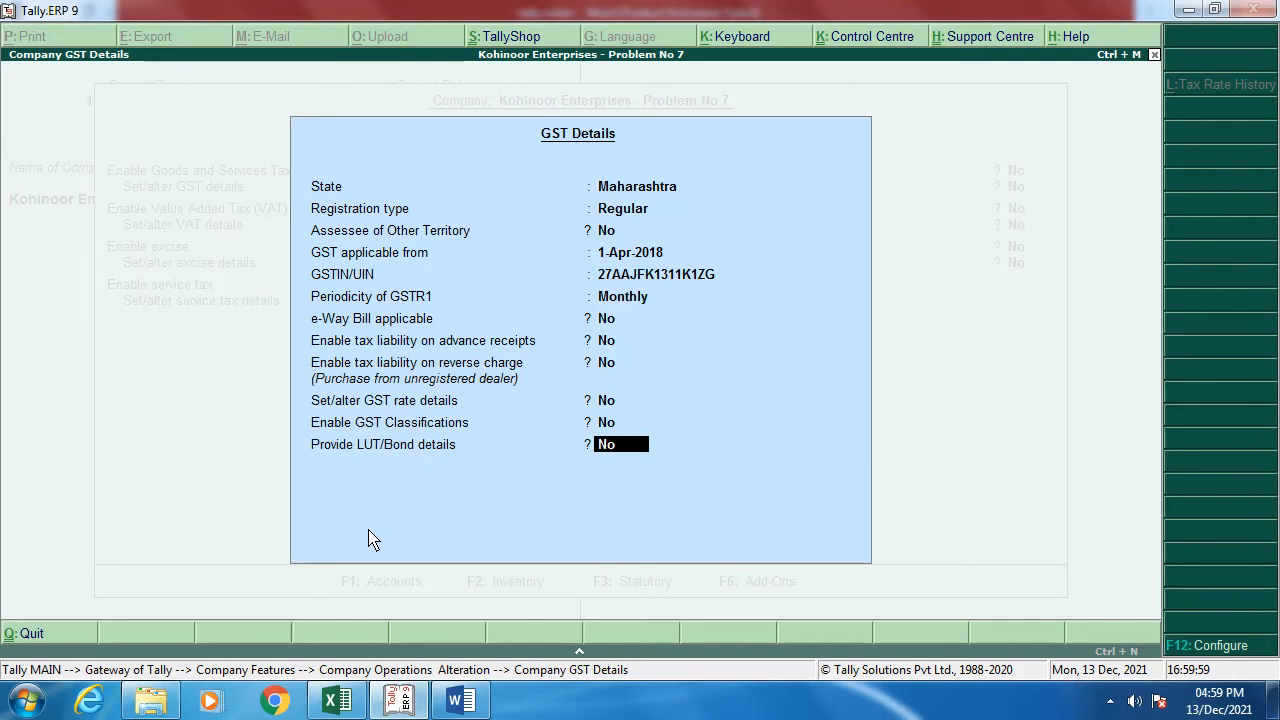
key("Return")
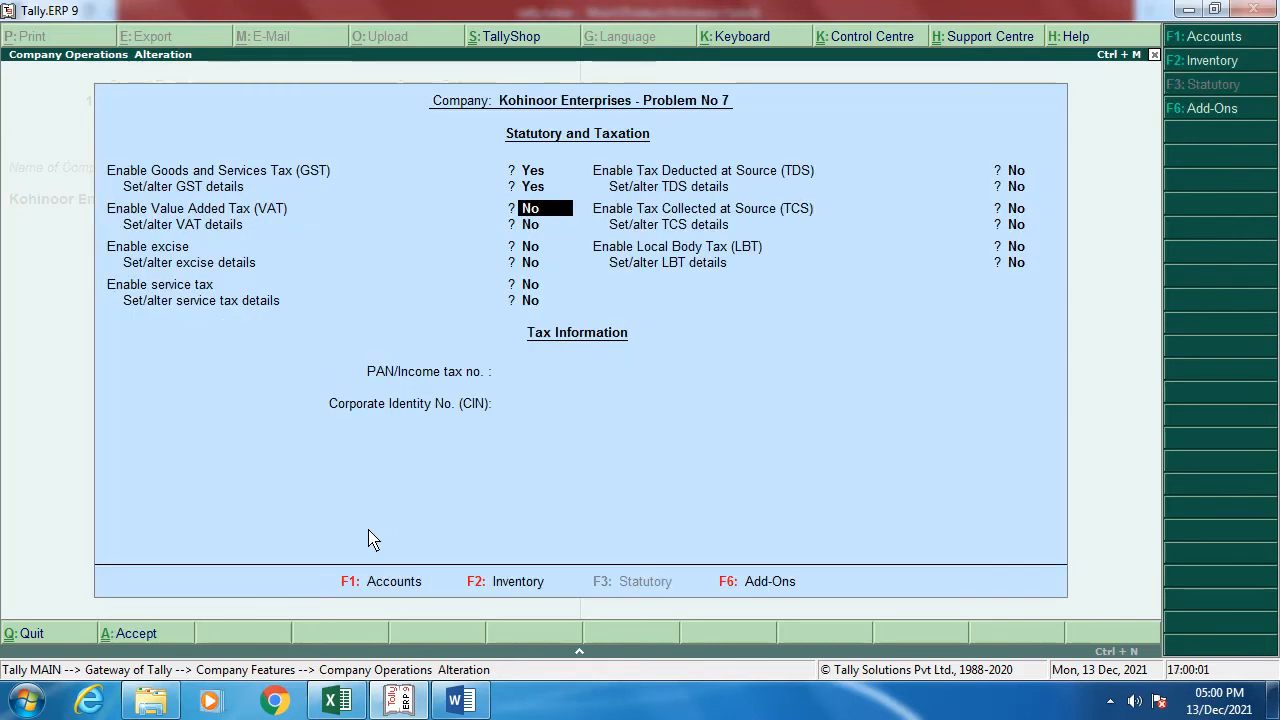
key("Return")
key("Return")
key("Return")
key("Return")
key("Return")
key("Return")
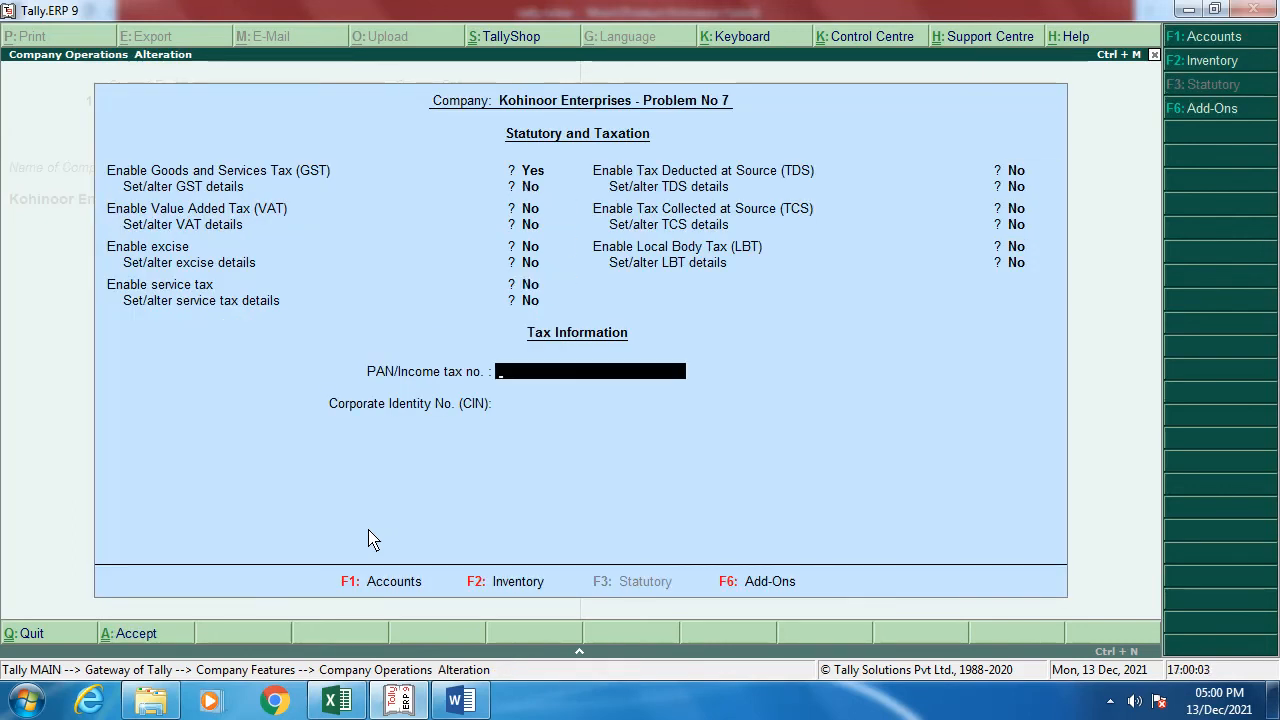
Step: Enter the company PAN by trimming the pasted GSTIN to ten characters, and save the statutory settings
key("ctrl+alt+v")
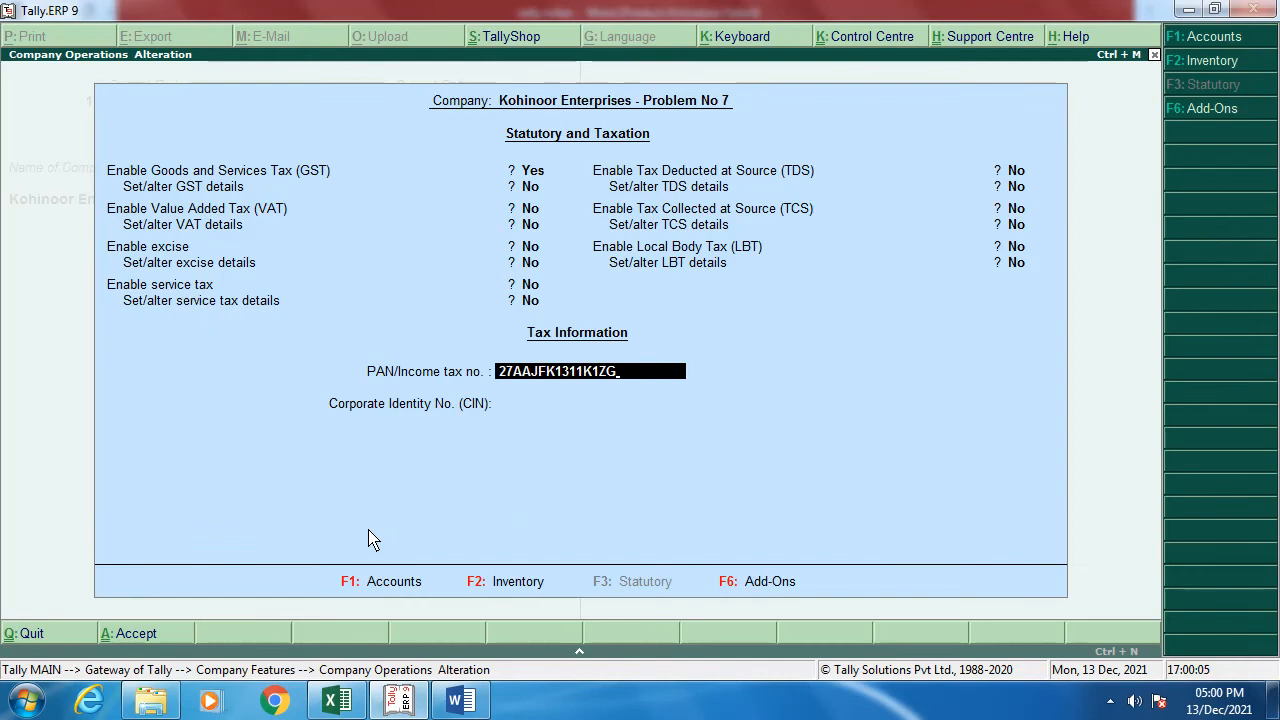
key("Delete")
key("Delete")
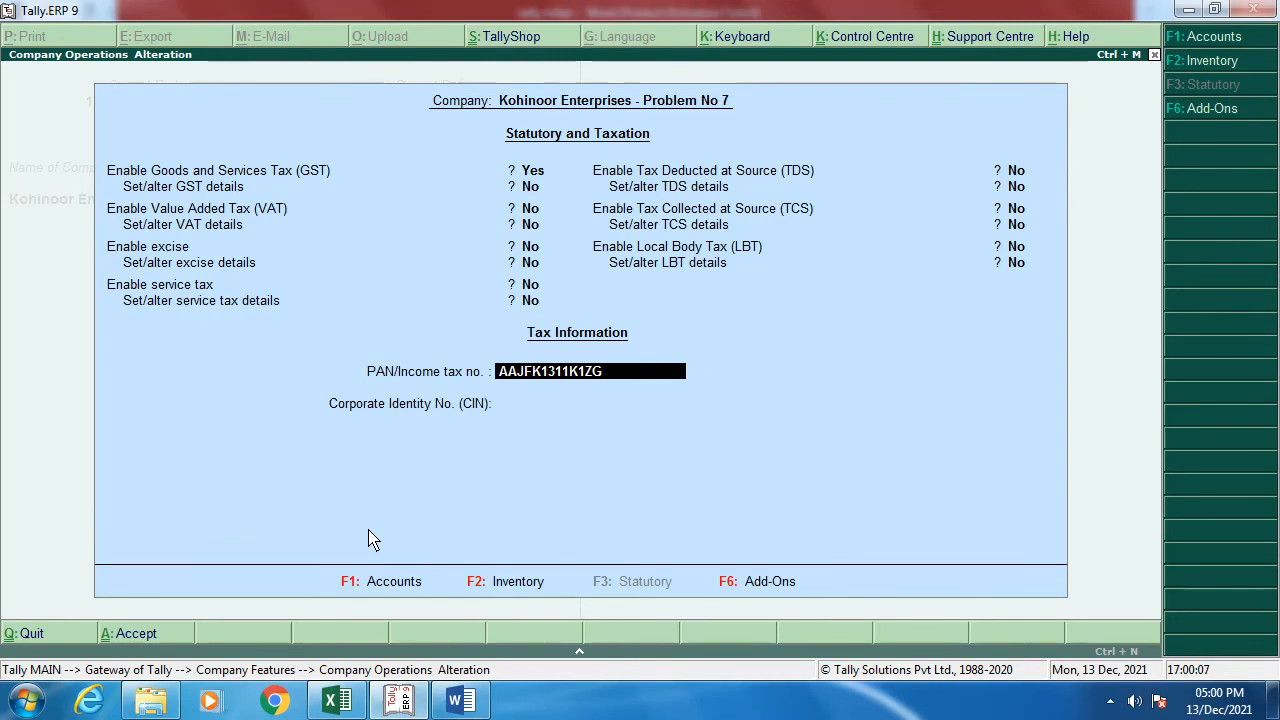
key("BackSpace")
key("BackSpace")
key("BackSpace")
key("Return")
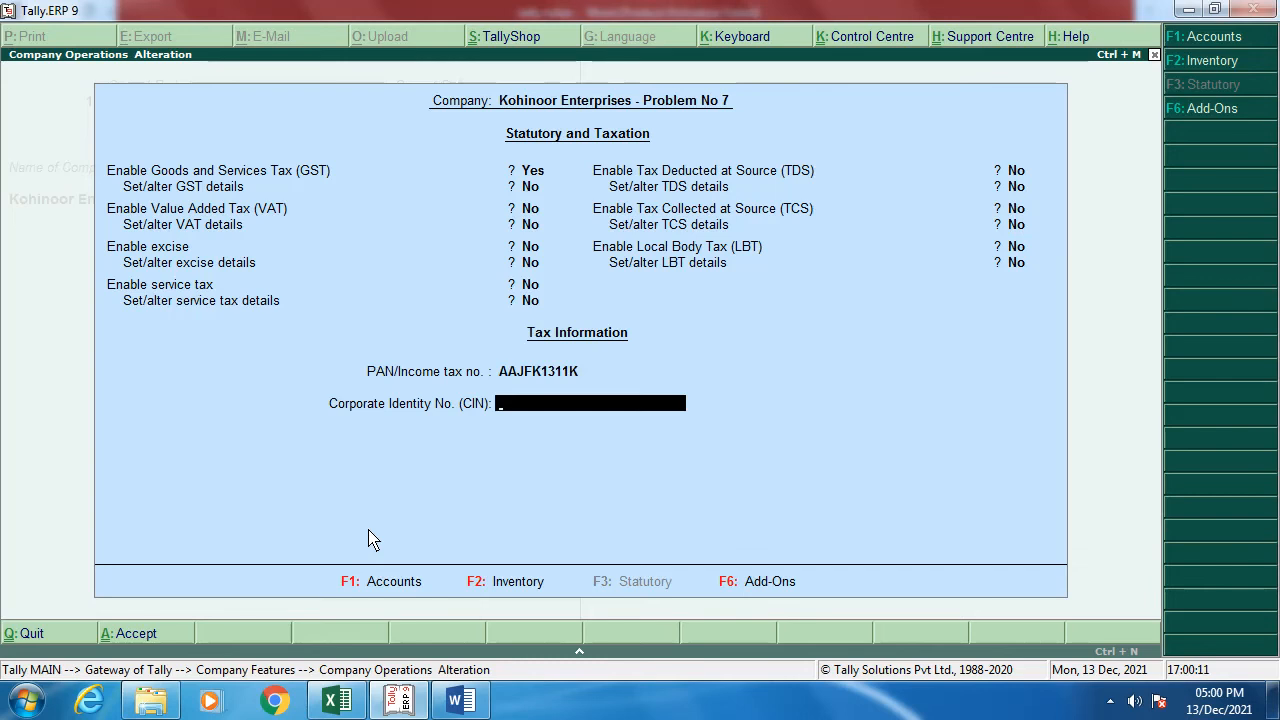
key("Return")
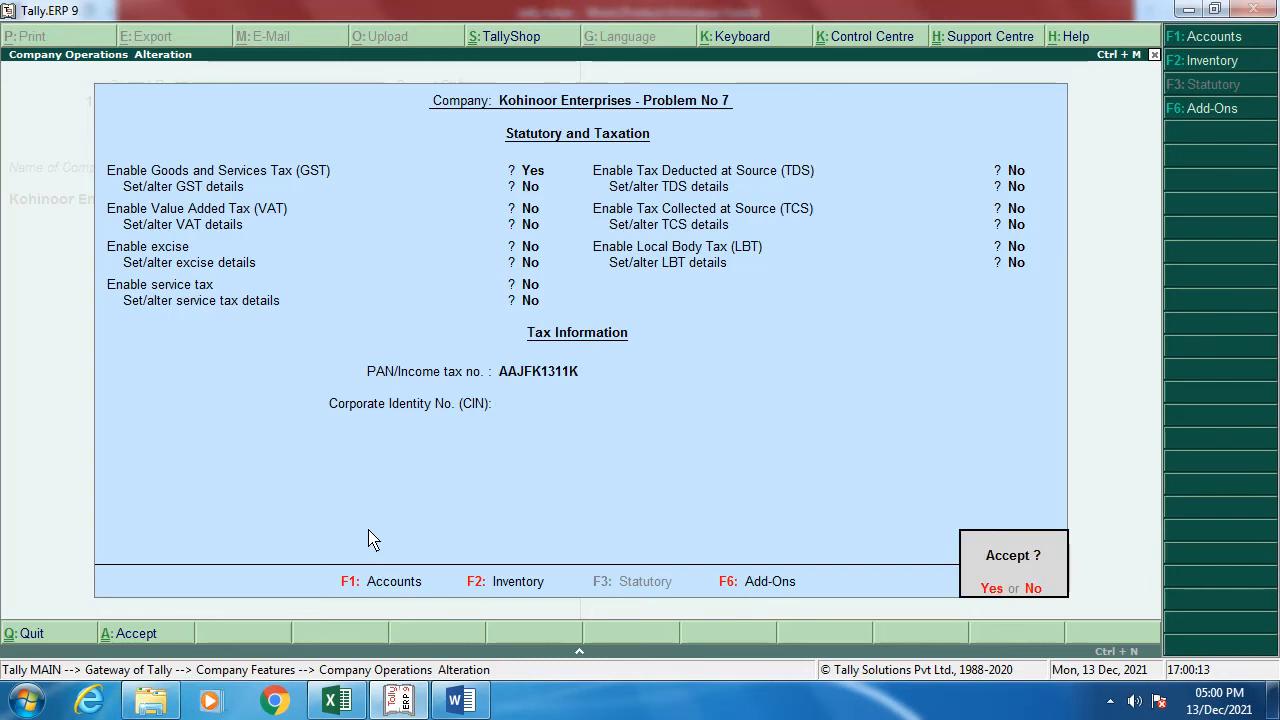
key("Return")
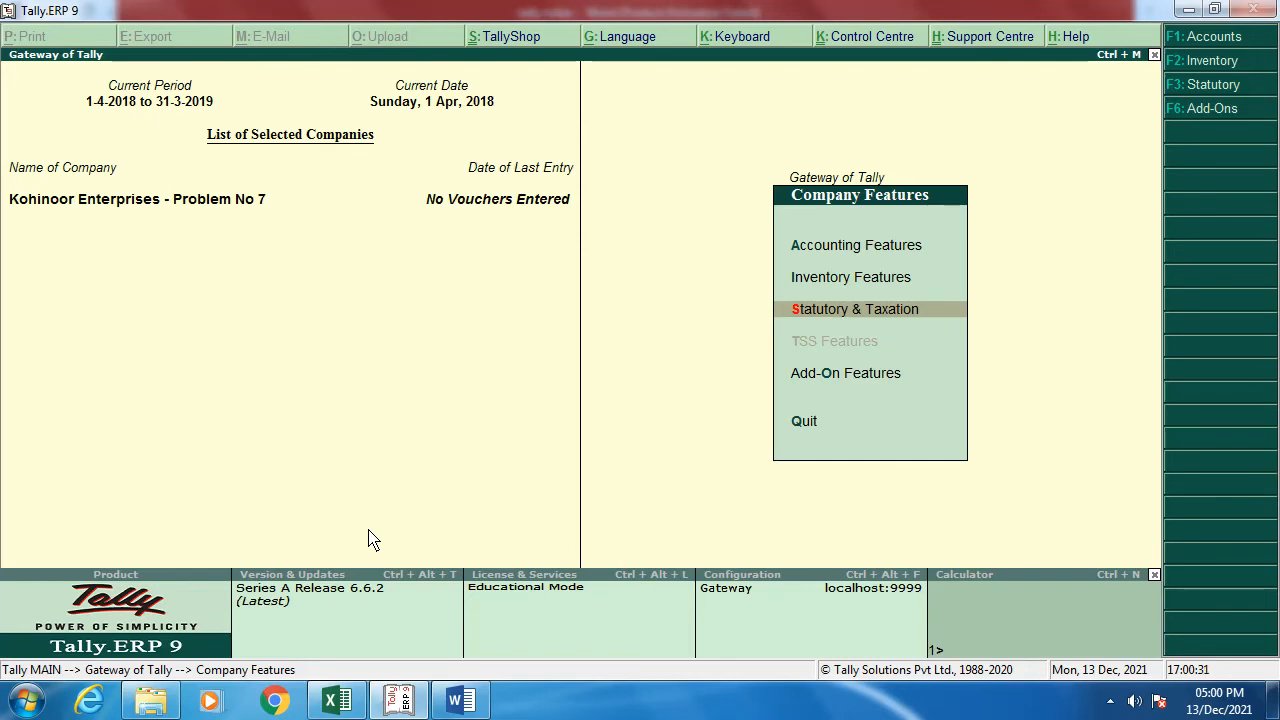
Step: Leave Company Features and return to the Gateway of Tally
key("Down")
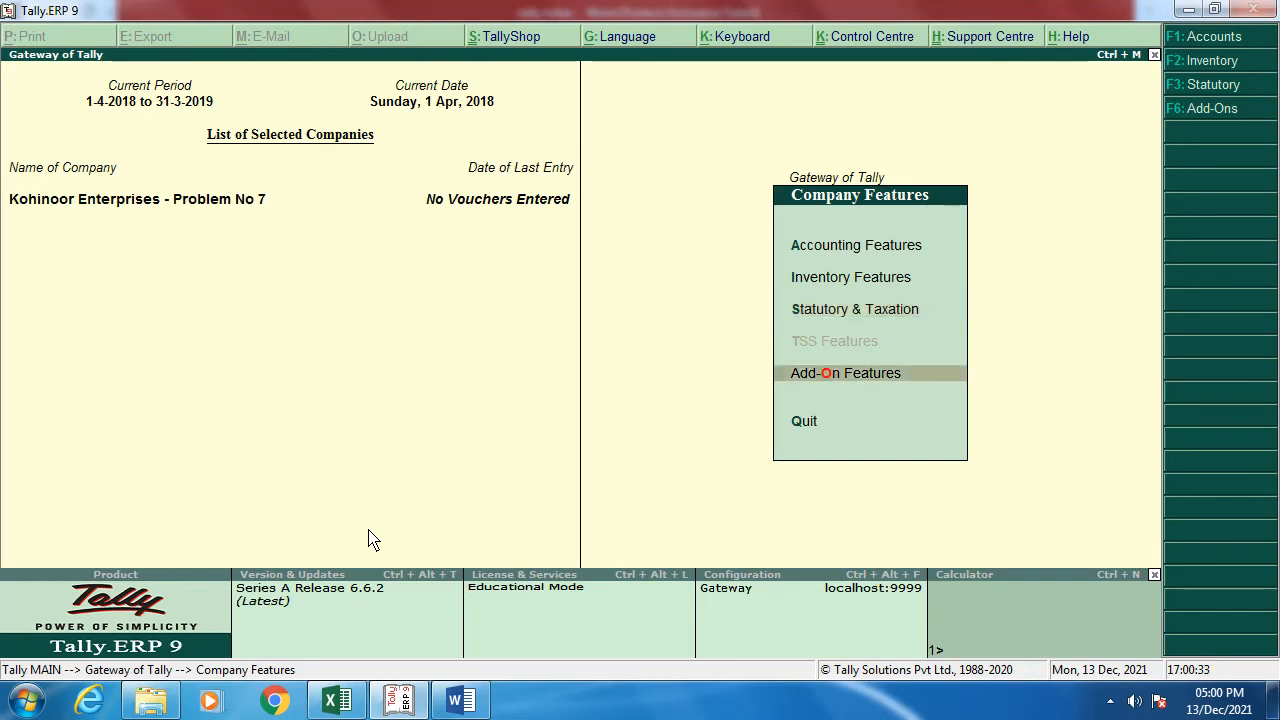
key("Down")
key("Up")
key("Up")
key("Up")
key("Escape")
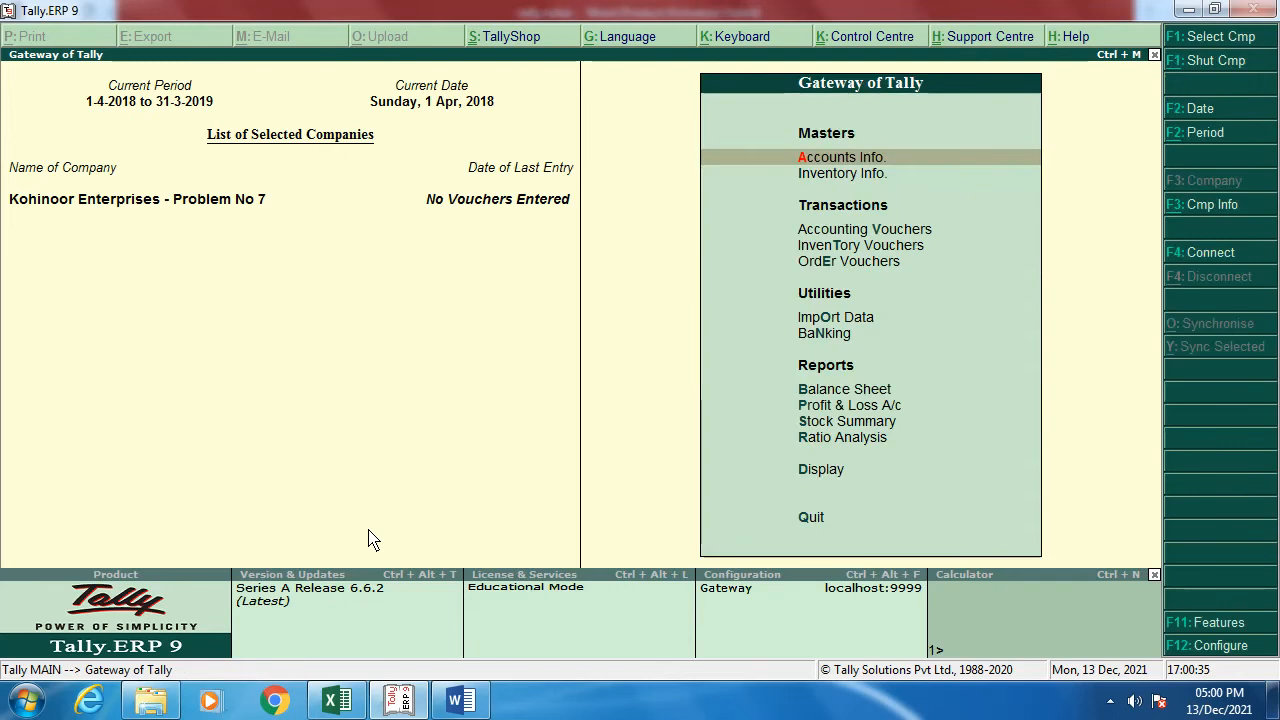
key("Down")
key("Down")
key("Down")
key("Up")
key("Up")
key("Up")
Step: Read through the Trial Balance opening balances table in Word, then switch back to Tally
left_click(460, 700)
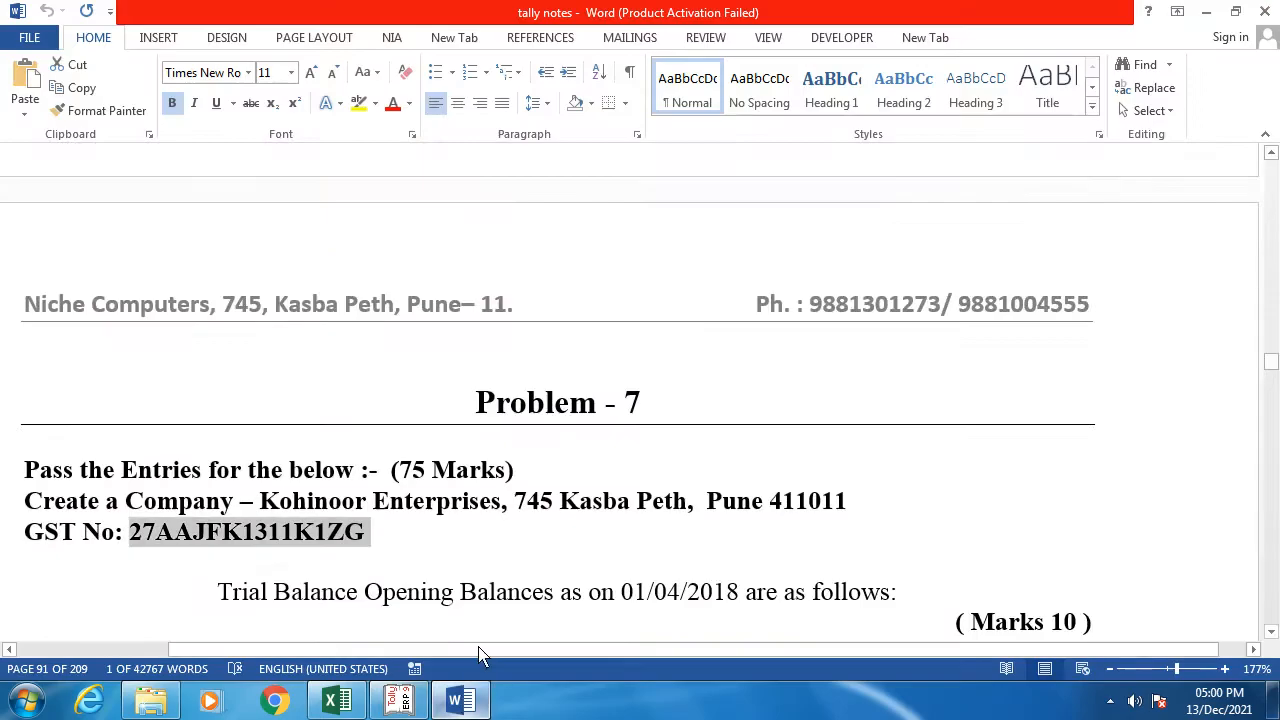
scroll(406, 574, "down", 4)
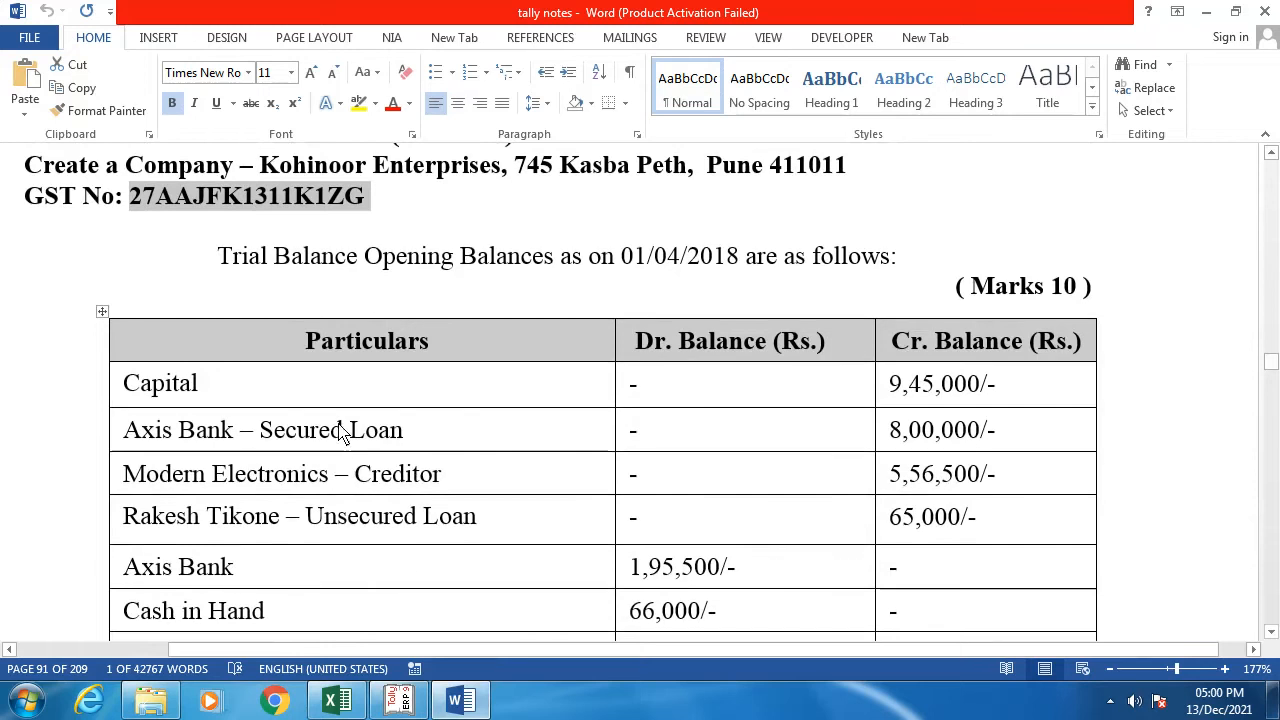
scroll(322, 462, "down", 3)
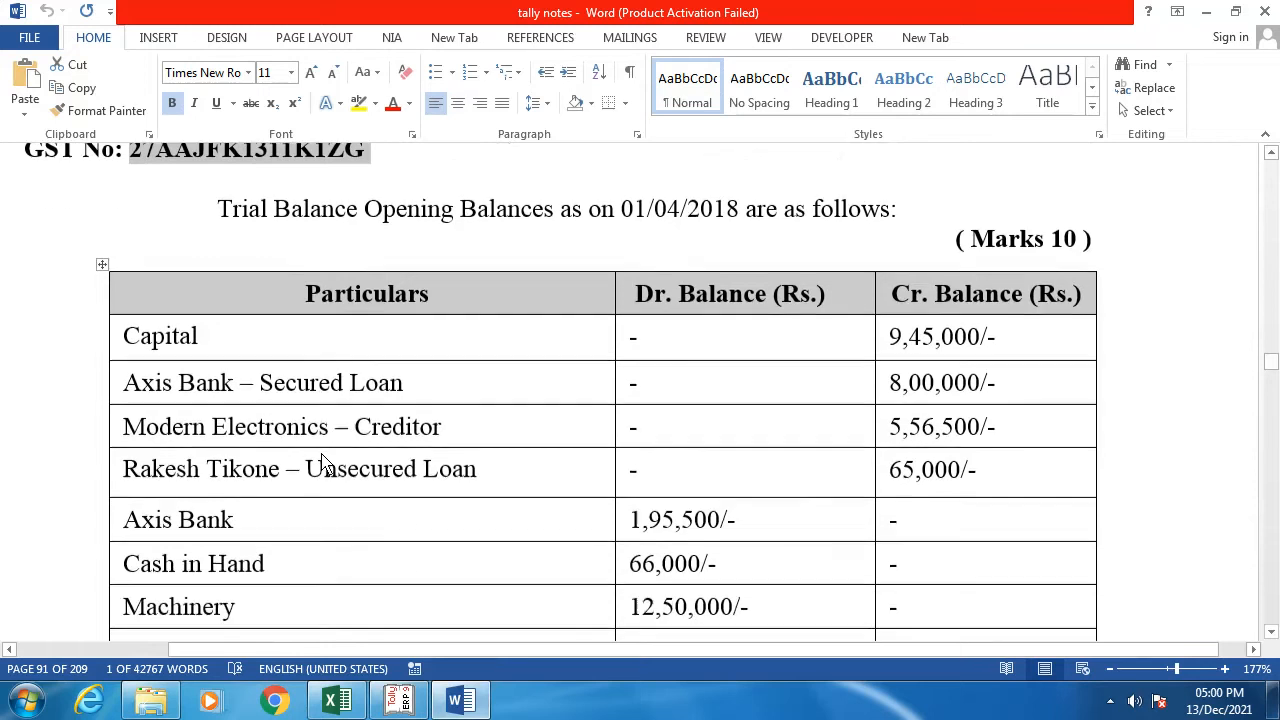
scroll(322, 462, "down", 1)
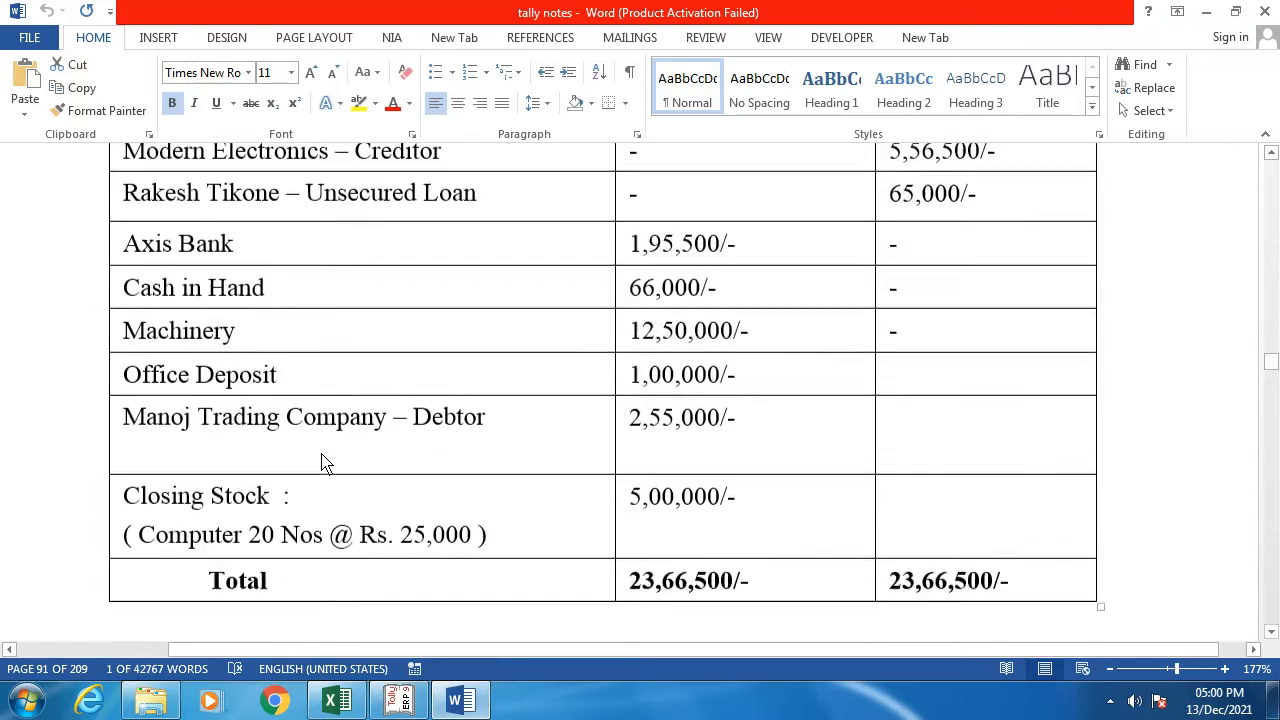
scroll(323, 460, "up", 3)
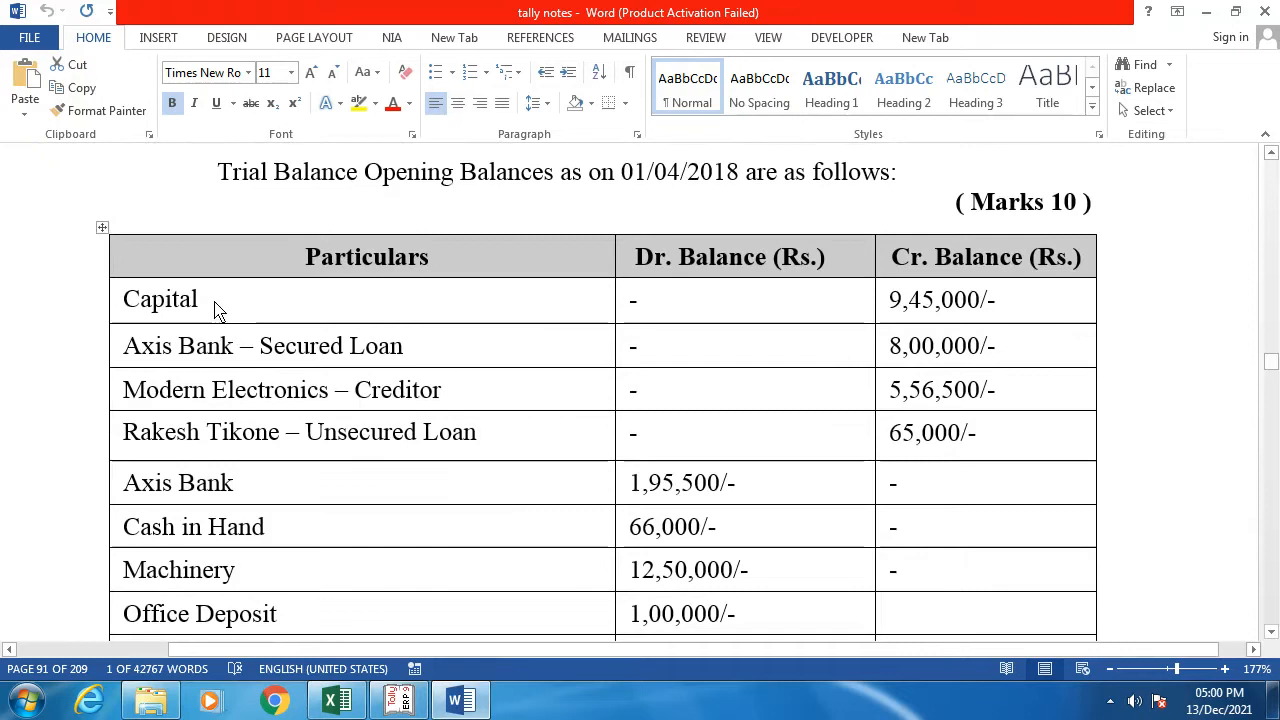
key("alt+Tab")
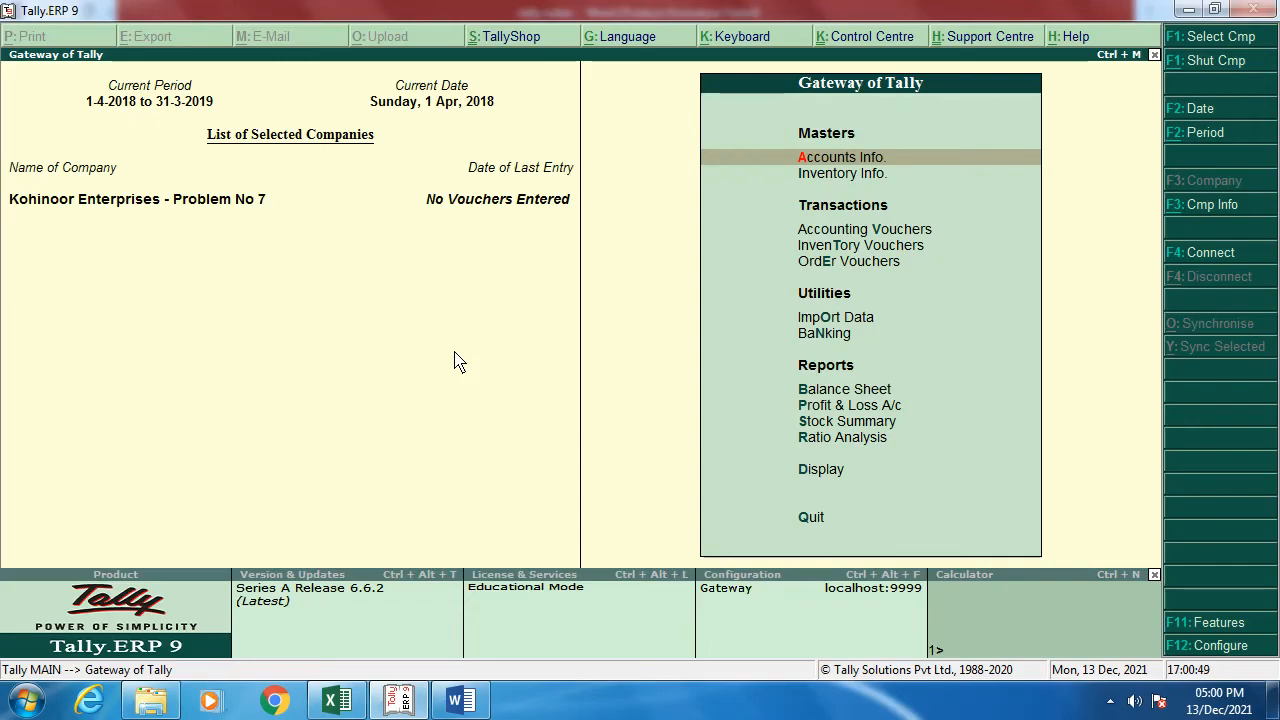
Step: Start a new ledger named Capital under the Capital Account group
key("Return")
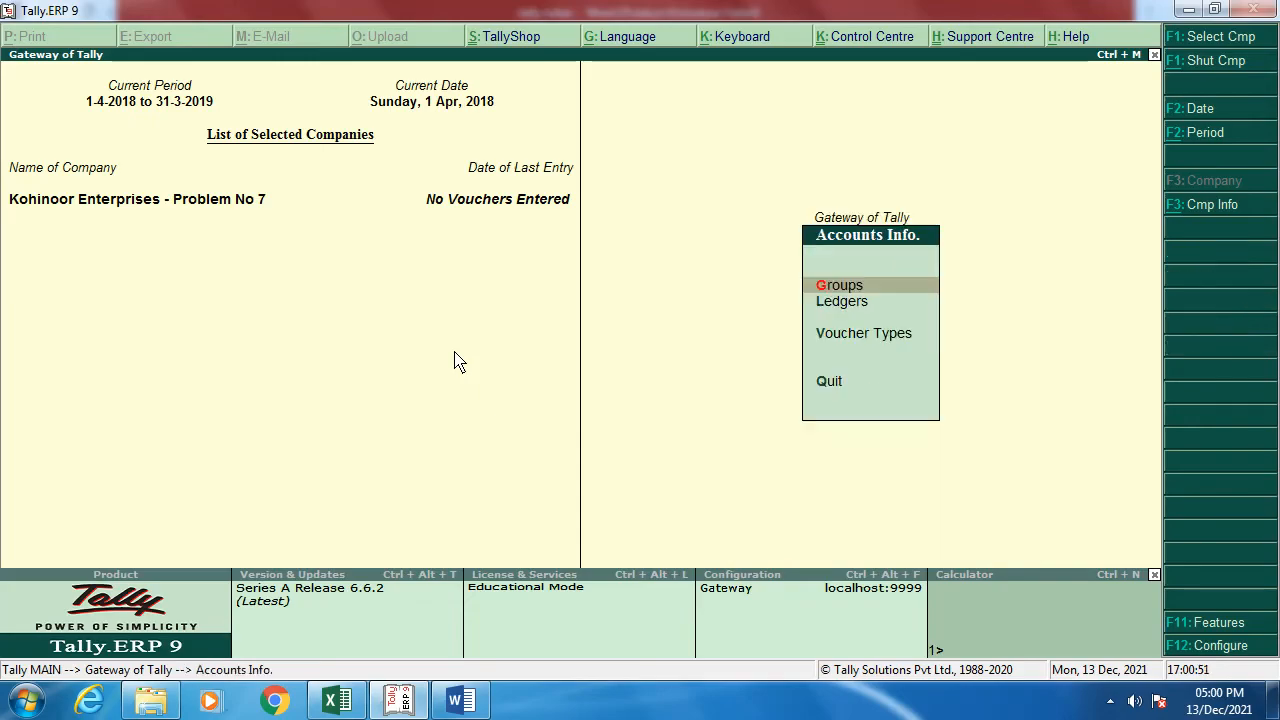
key("Down")
key("Return")
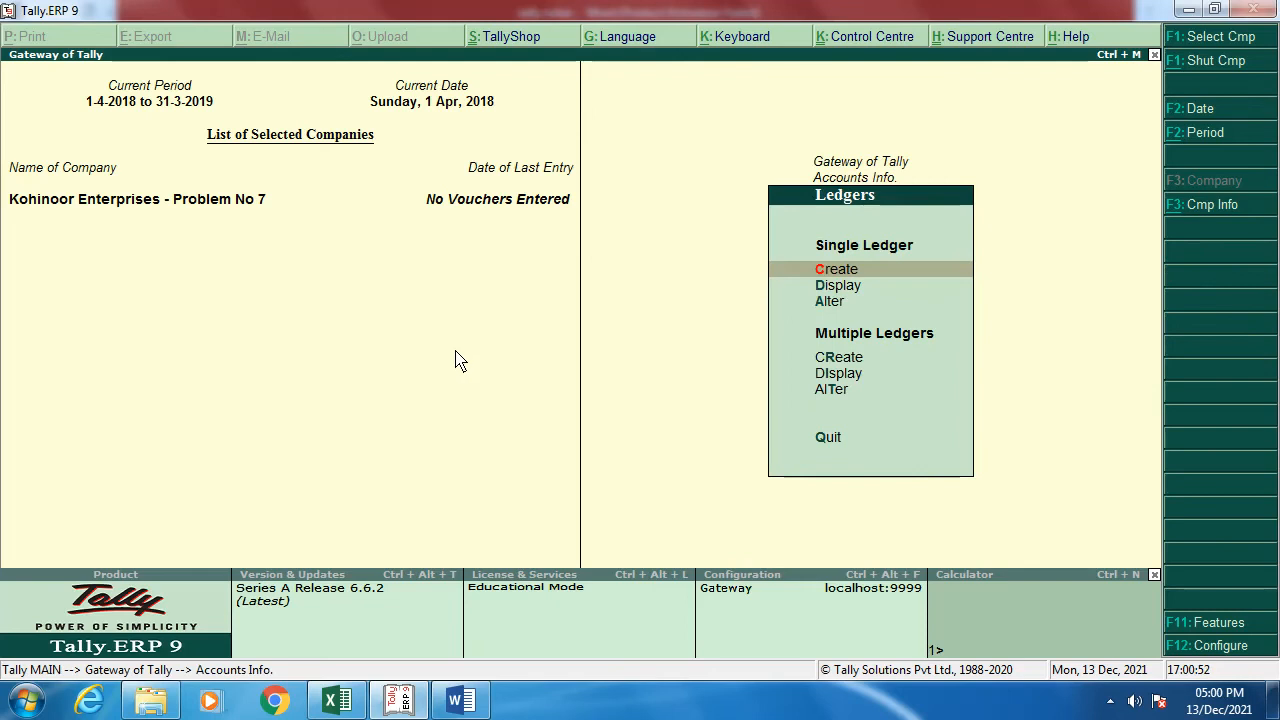
key("Return")
type("Capita")
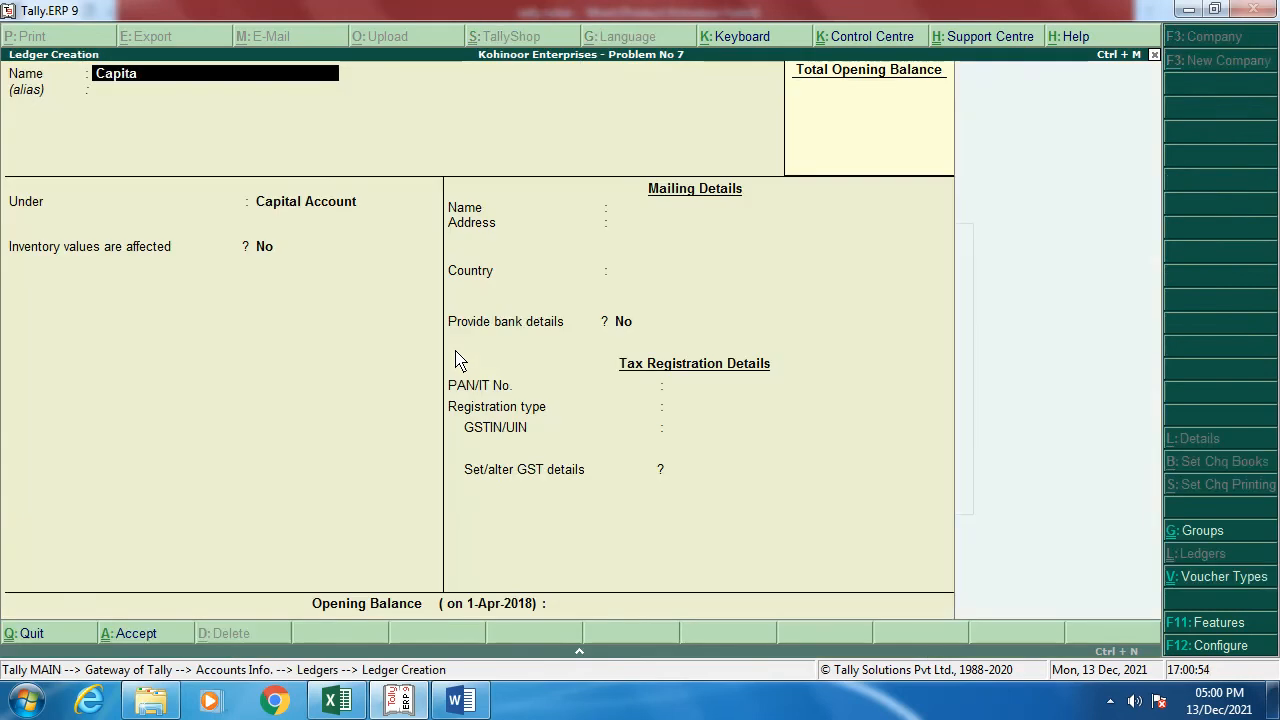
key("Return")
key("Return")
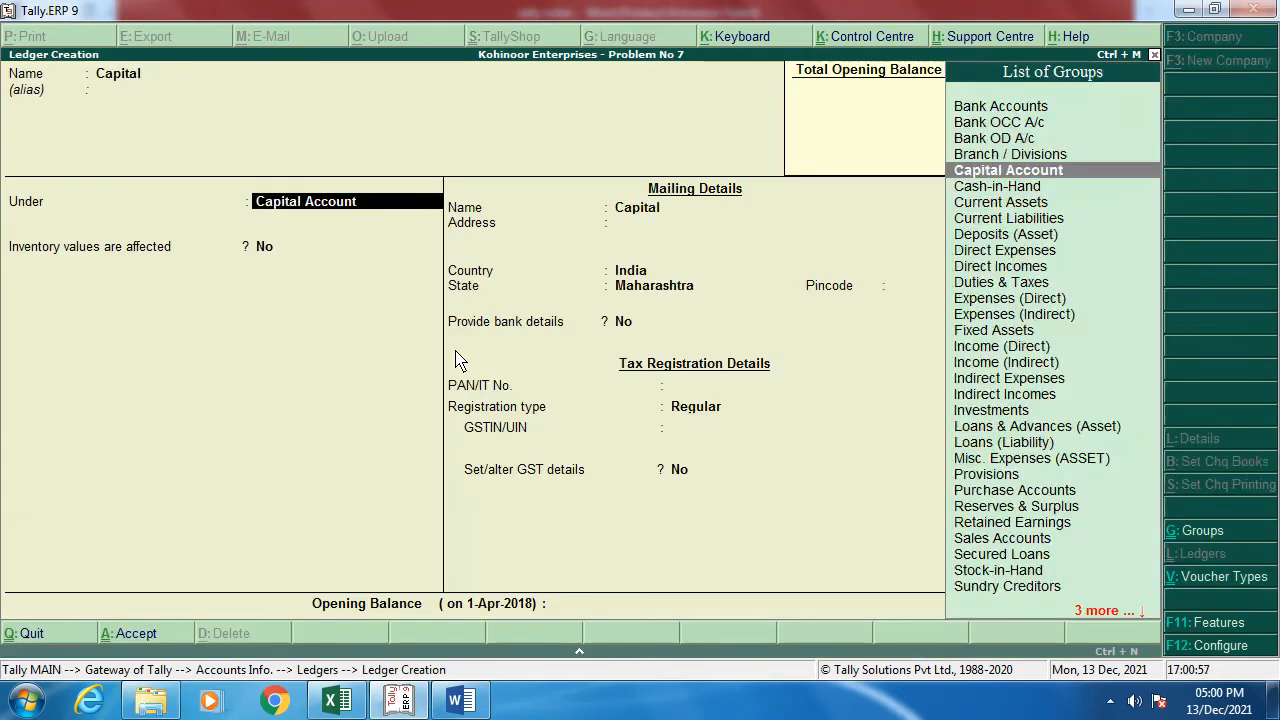
key("Return")
key("Return")
key("Return")
key("Return")
key("Return")
key("Return")
Step: Set registration type Unknown and a 9,45,000 Cr opening balance, then save the Capital ledger
key("Return")
key("Return")
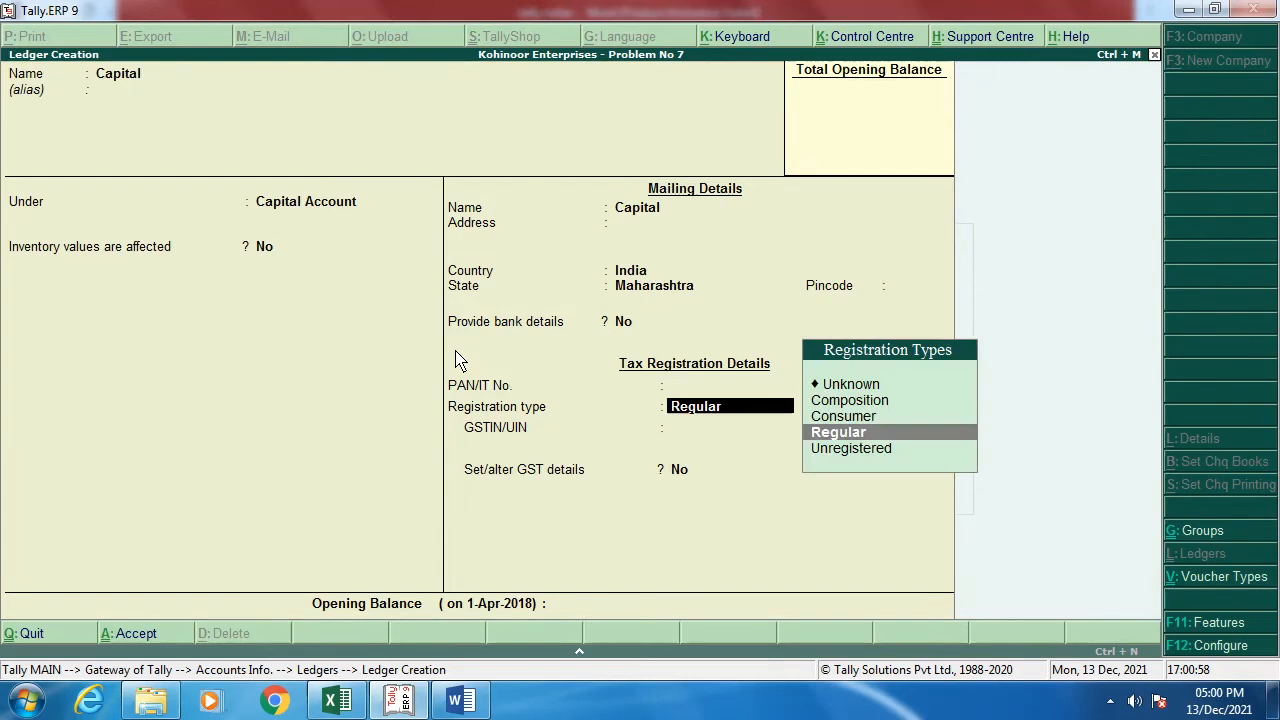
key("Up")
key("Up")
key("Up")
key("Return")
key("Return")
key("Return")
key("Return")
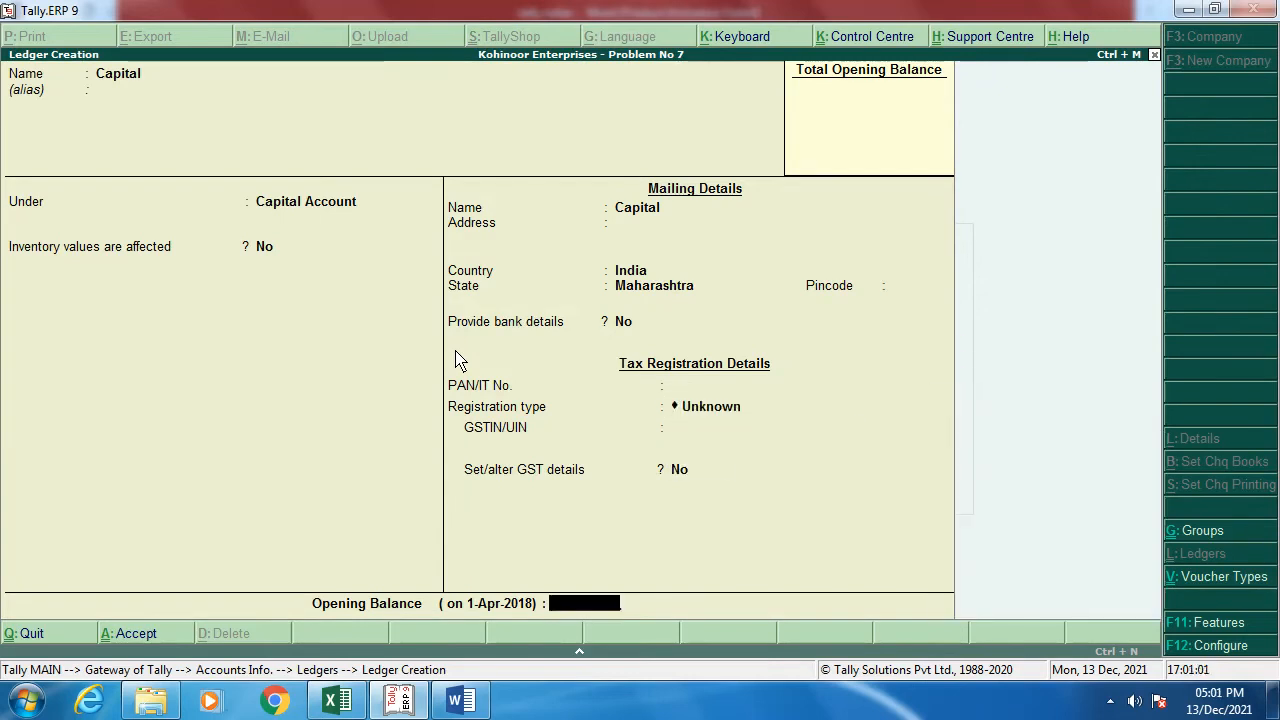
key("alt+Tab")
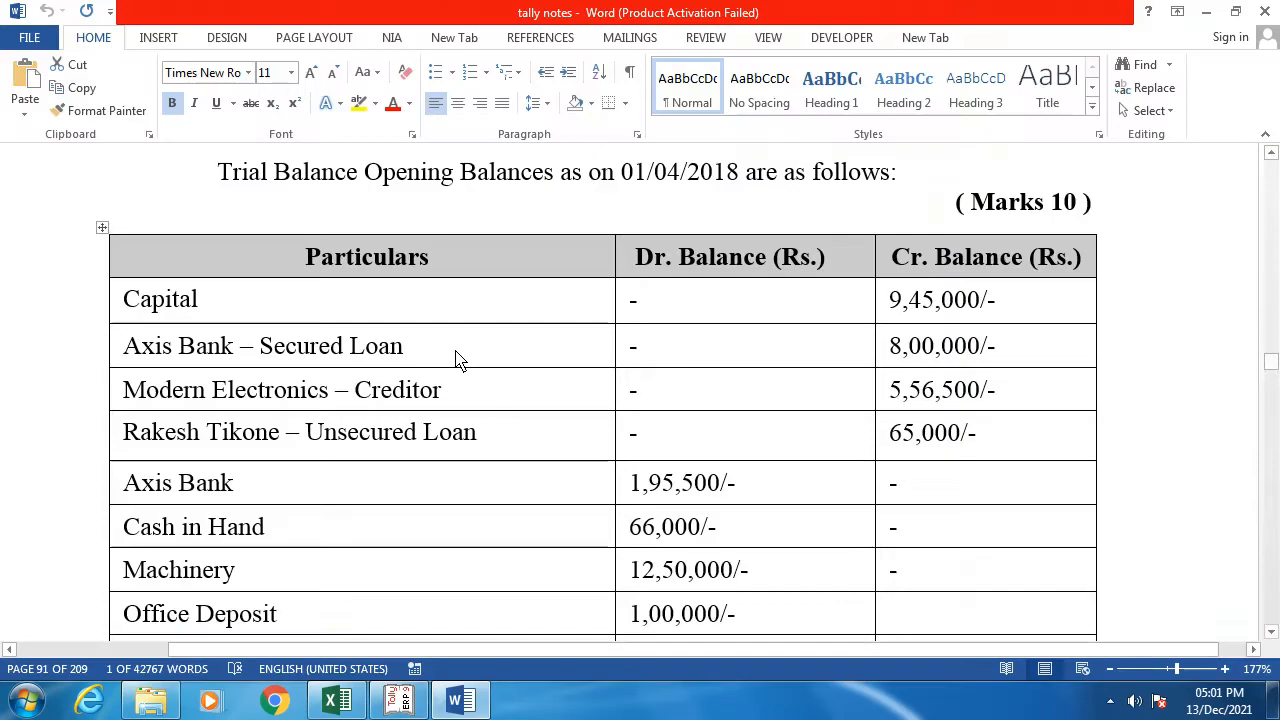
key("alt+Tab")
type("945000")
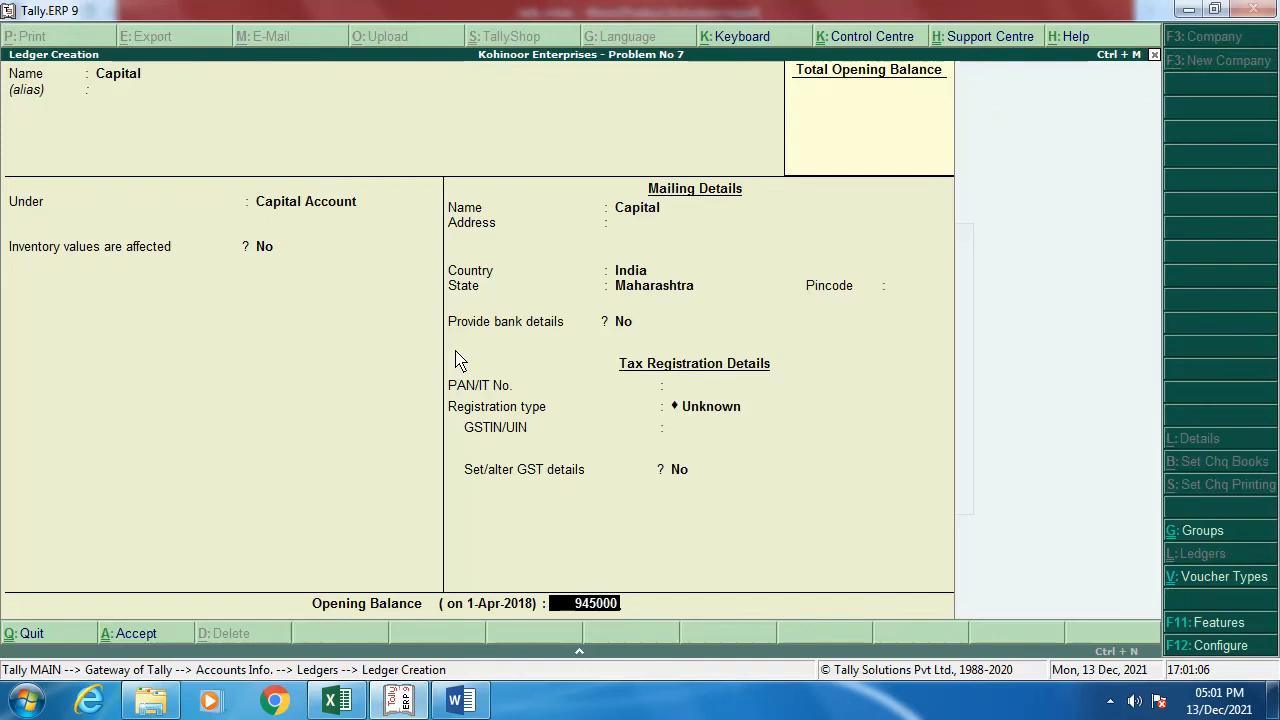
key("Return")
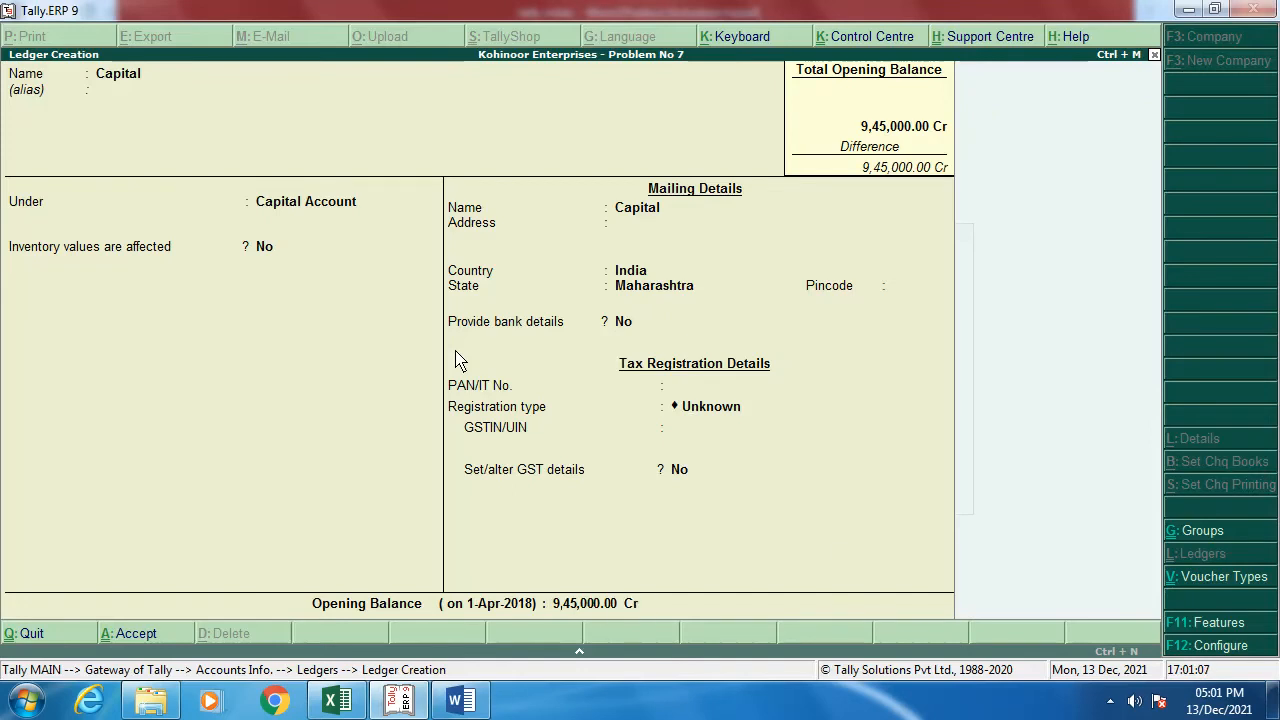
key("Return")
key("Return")
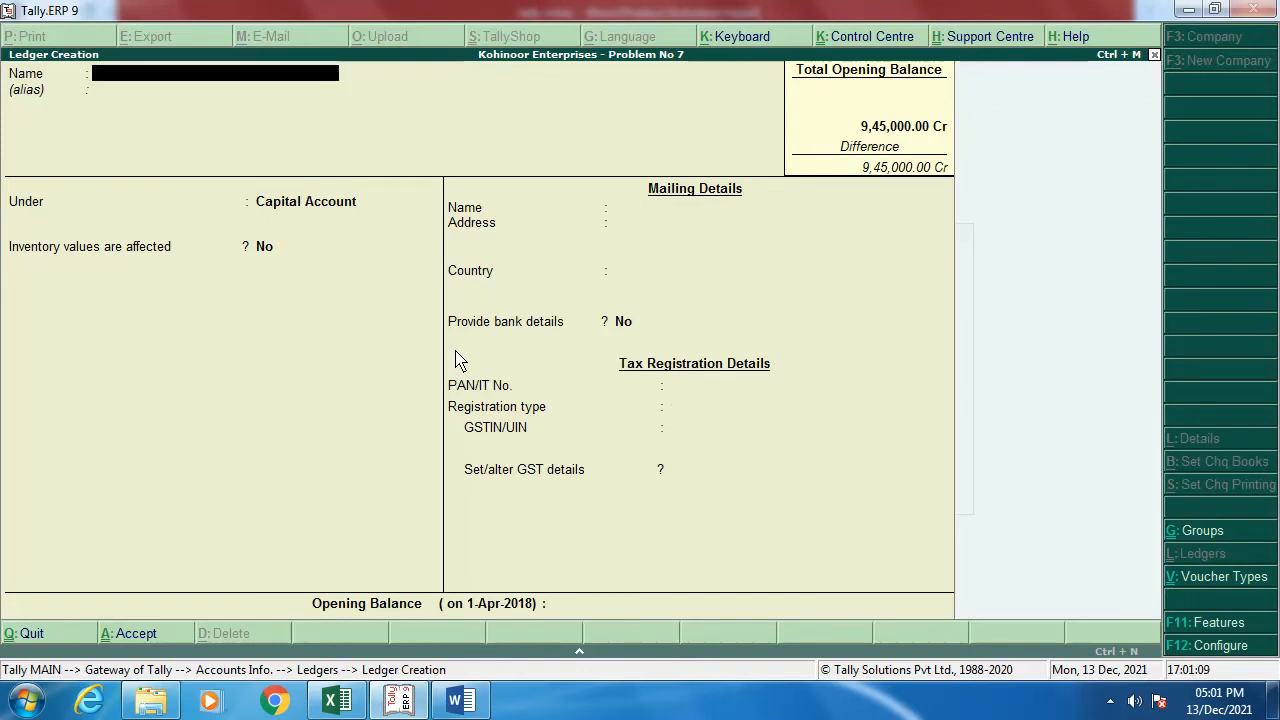
Step: Start a ledger named 'Axix Bank - Secured Loan' under Loans (Liability)
key("alt+Tab")
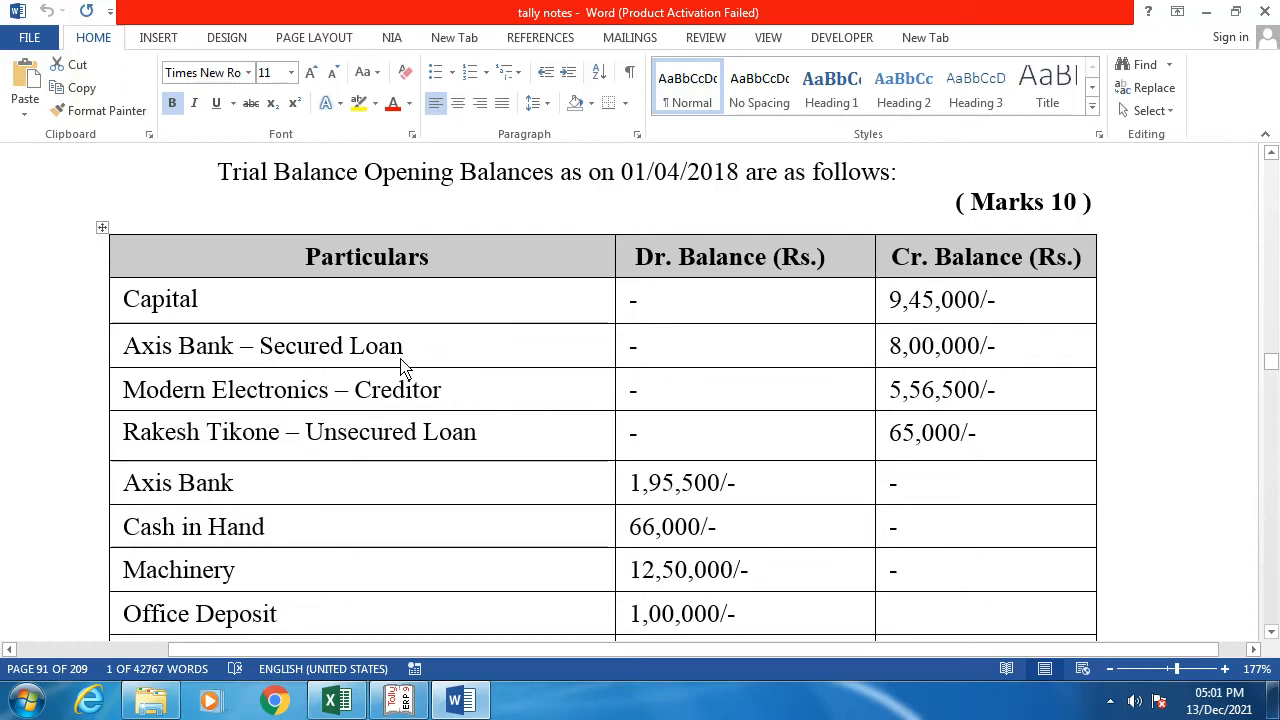
key("alt+Tab")
type("A")
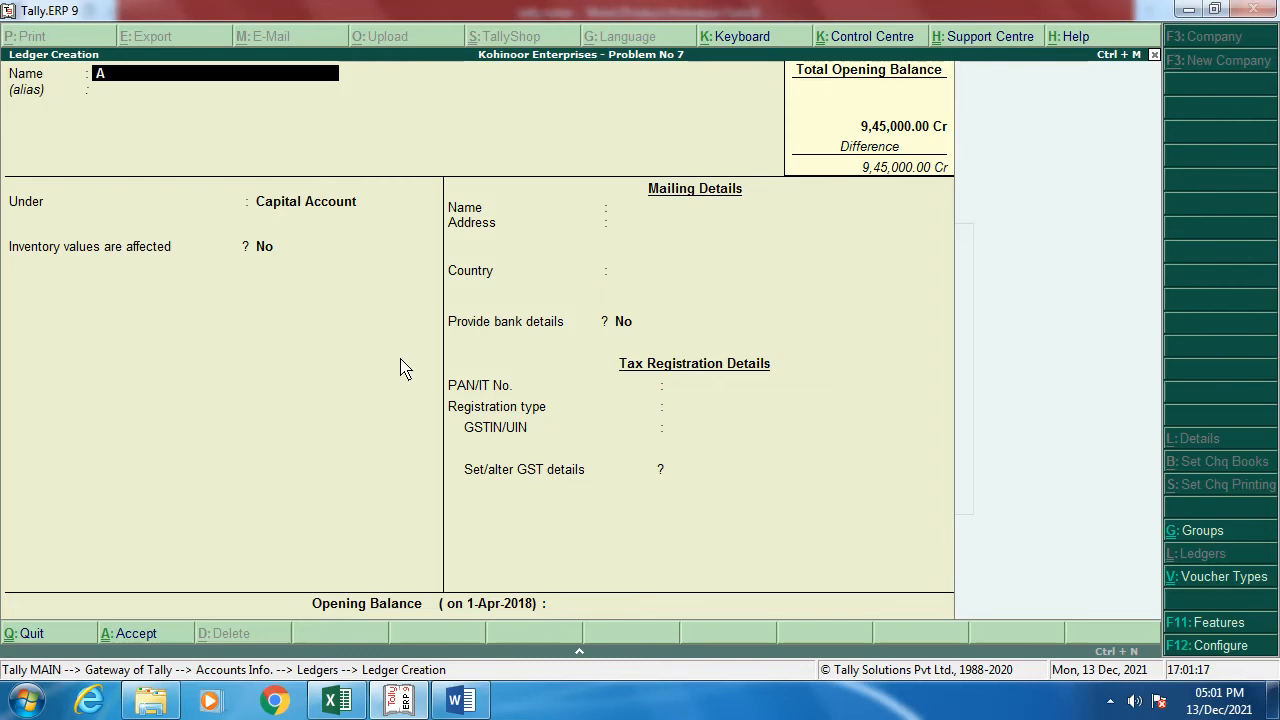
type("xix Bank - Secured Loan")
key("Return")
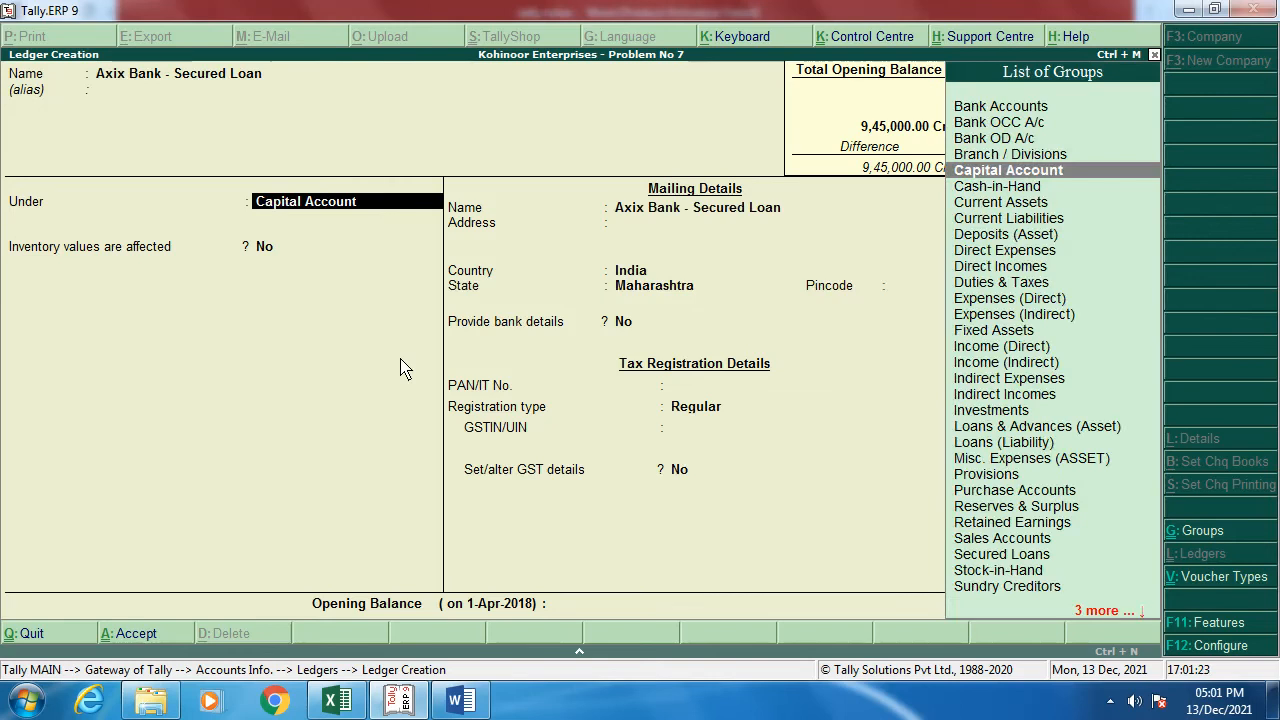
type("L")
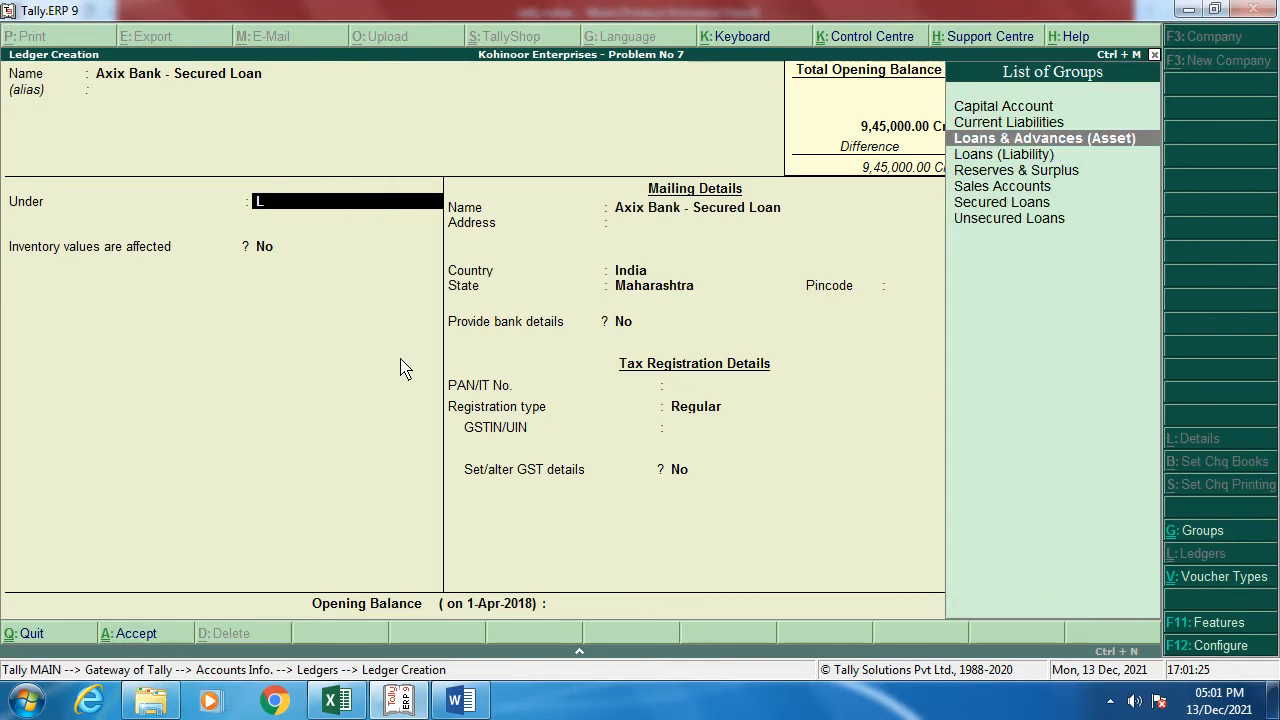
key("Down")
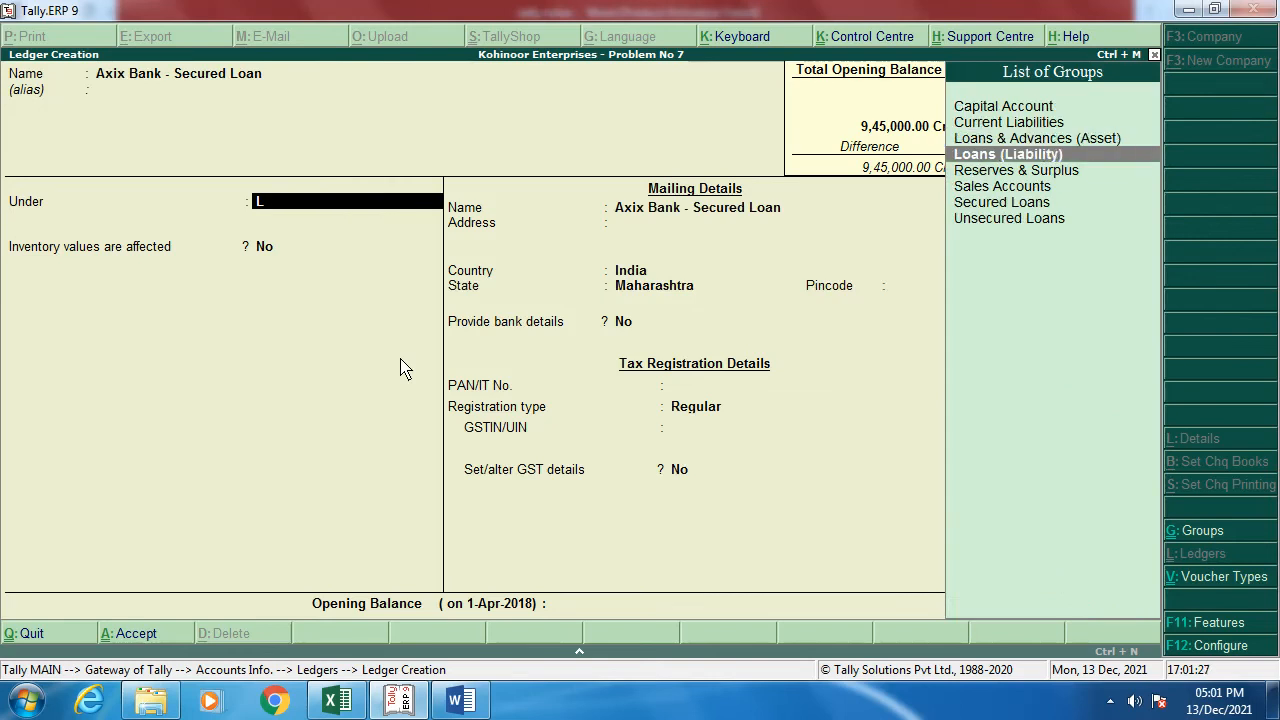
key("Return")
Step: Set registration type Unknown and an 8,00,000 Cr opening balance, then save the ledger
key("Return")
key("Return")
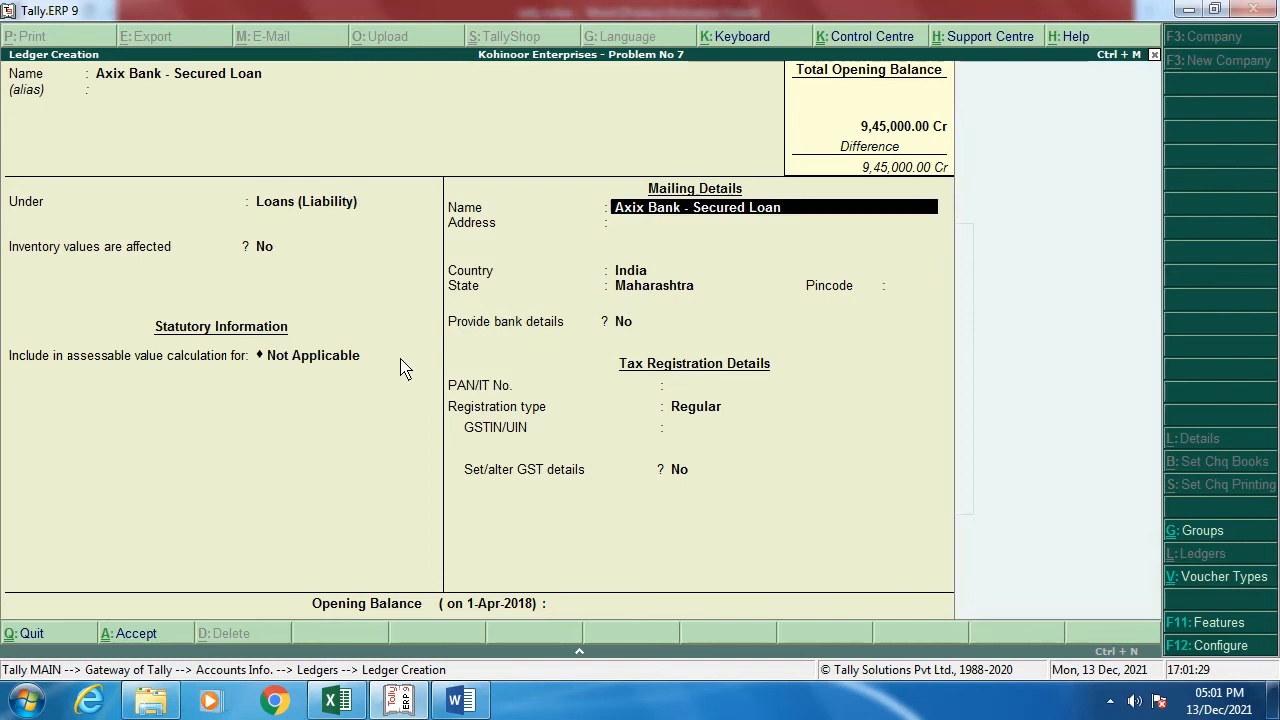
key("Return")
key("Return")
key("Return")
key("Return")
key("Return")
key("Return")
key("Return")
key("Up")
key("Up")
key("Up")
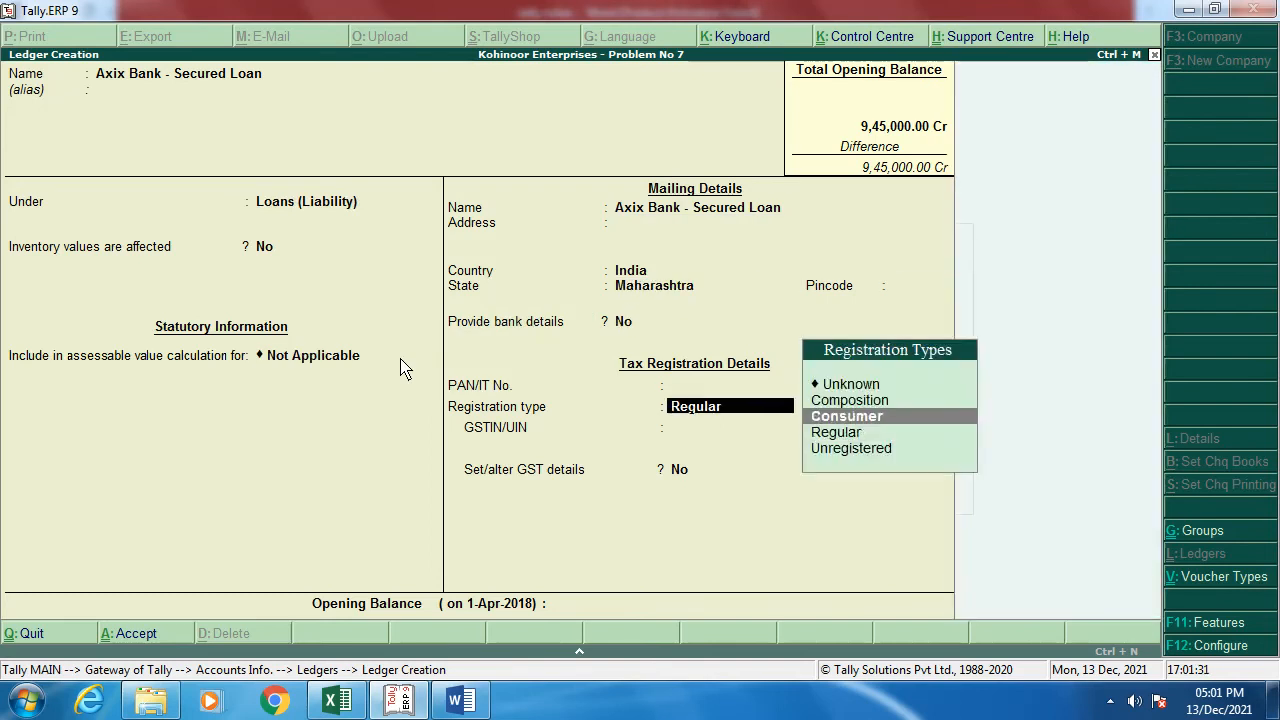
key("Return")
key("Return")
key("Return")
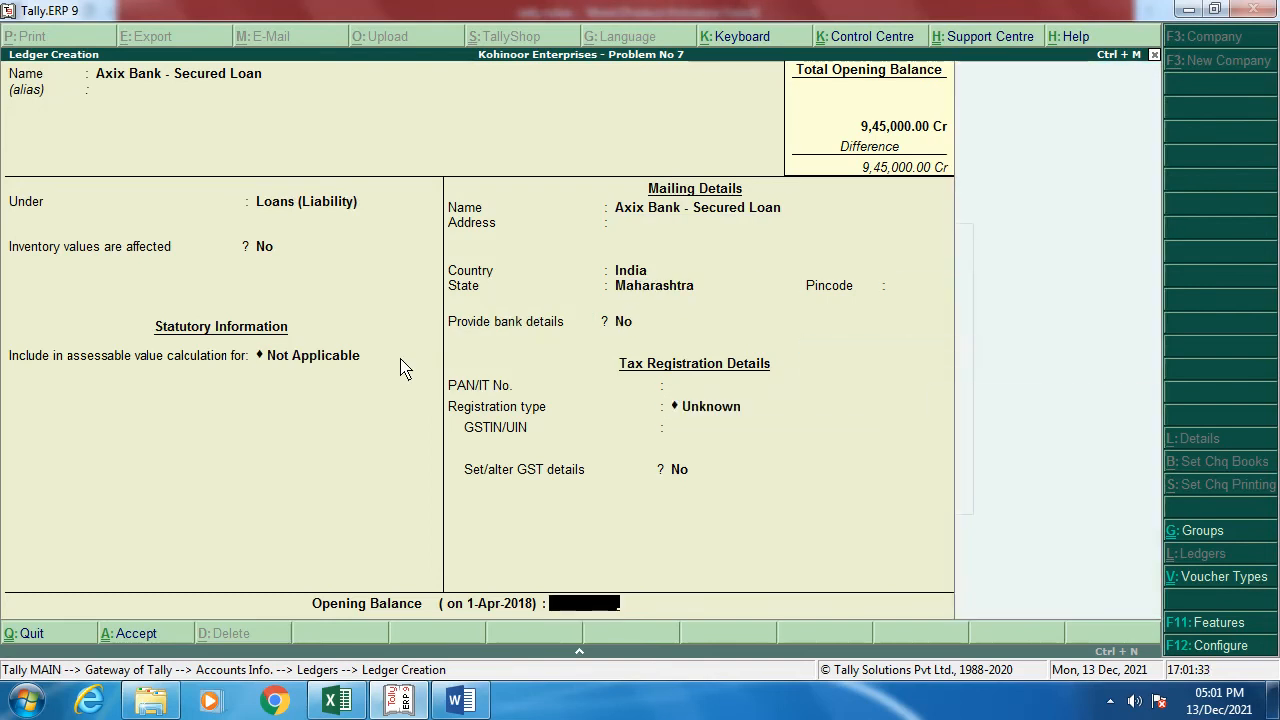
key("alt+Tab")
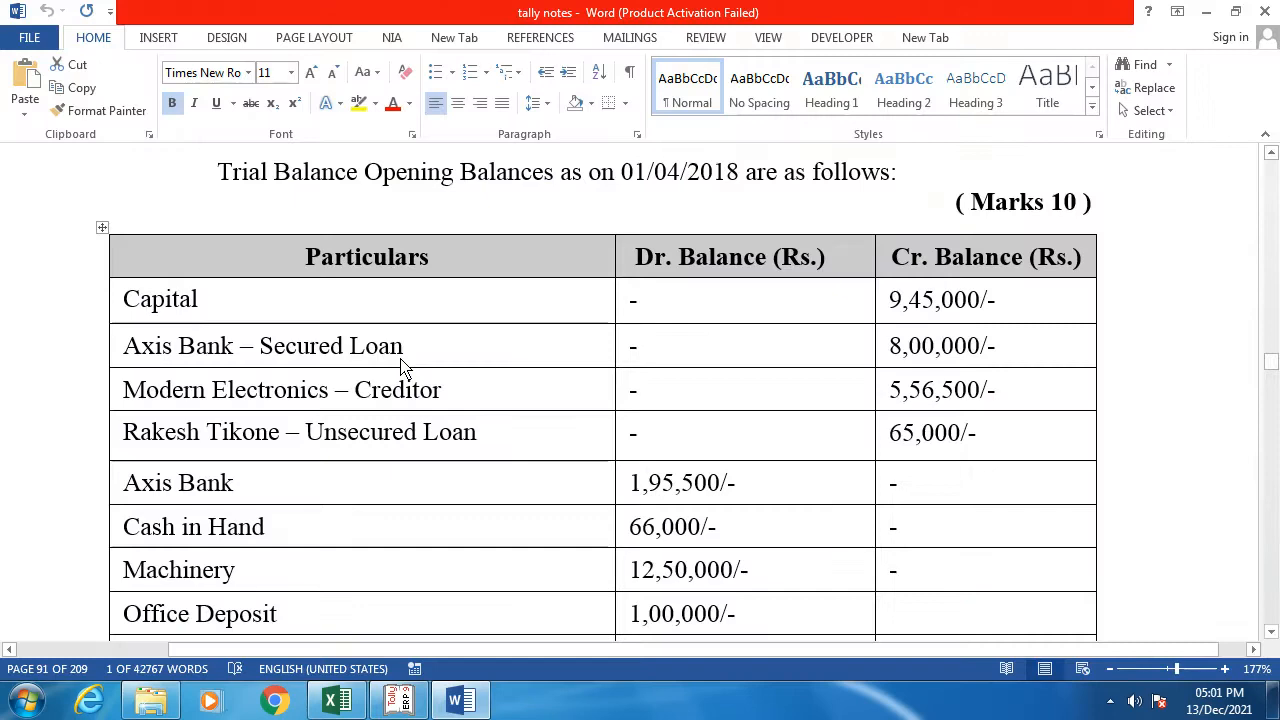
key("alt+Tab")
type("8000")
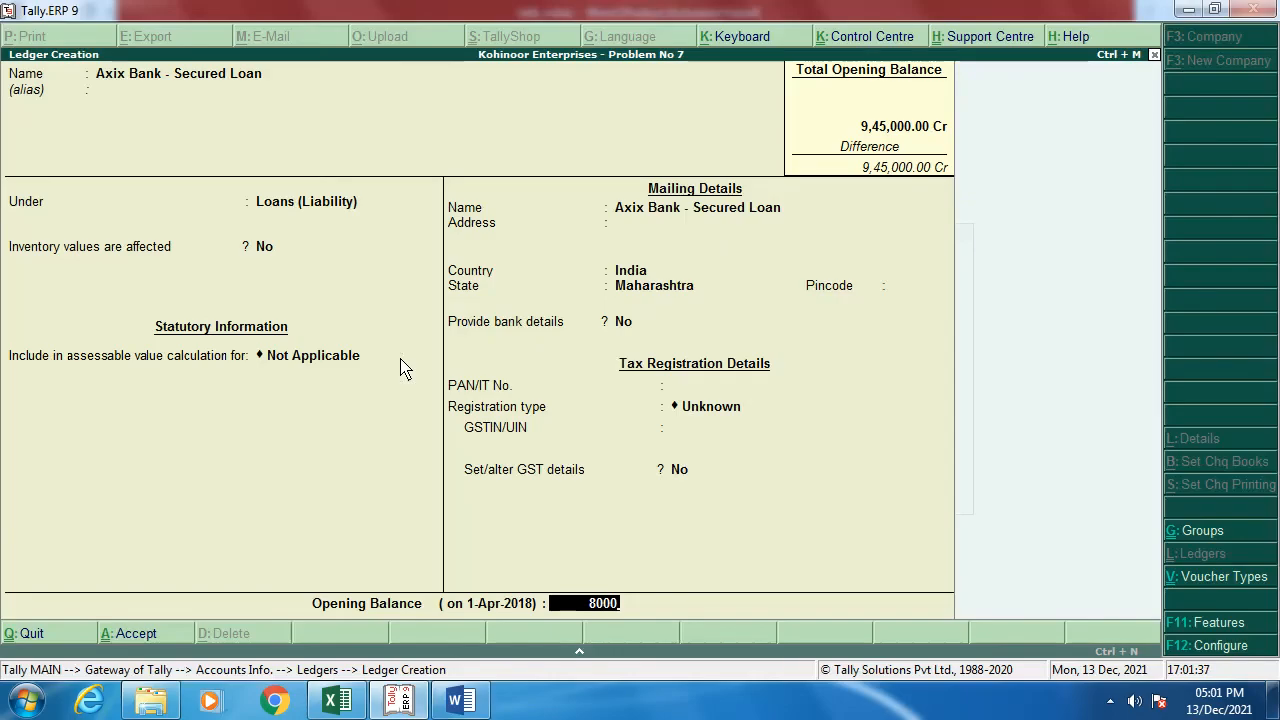
type("0")
key("Return")
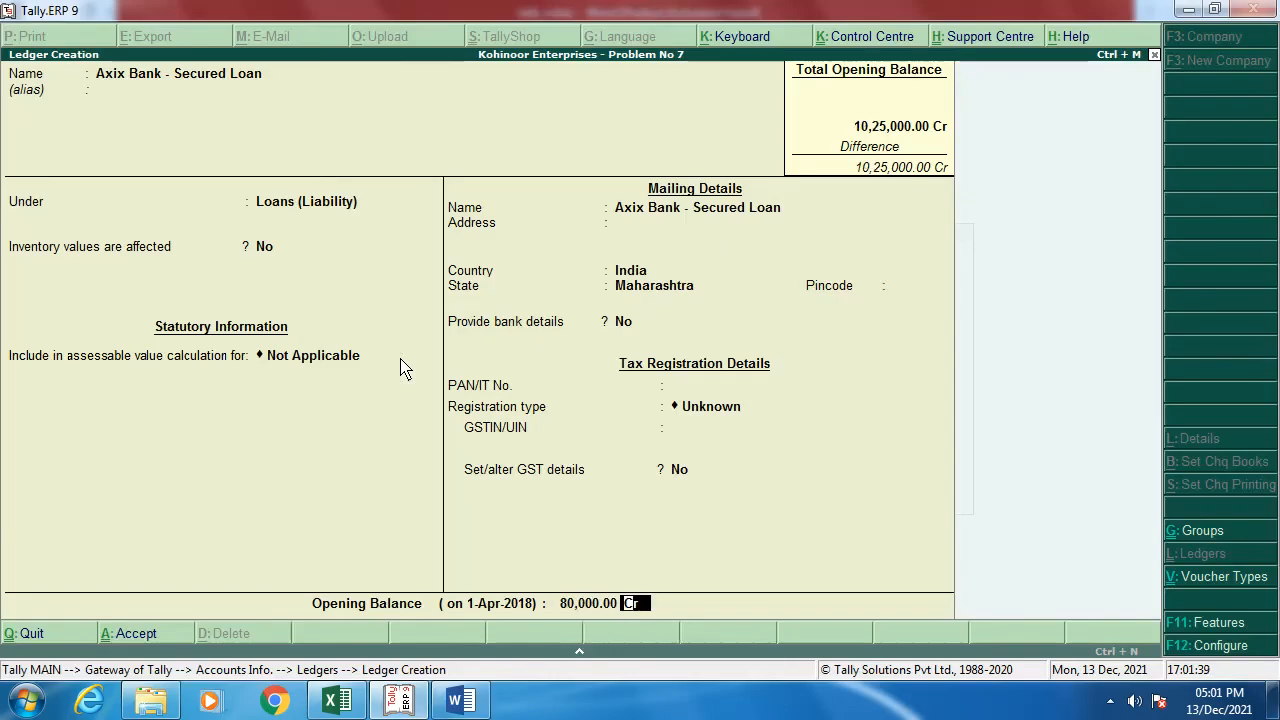
key("BackSpace")
type("800000")
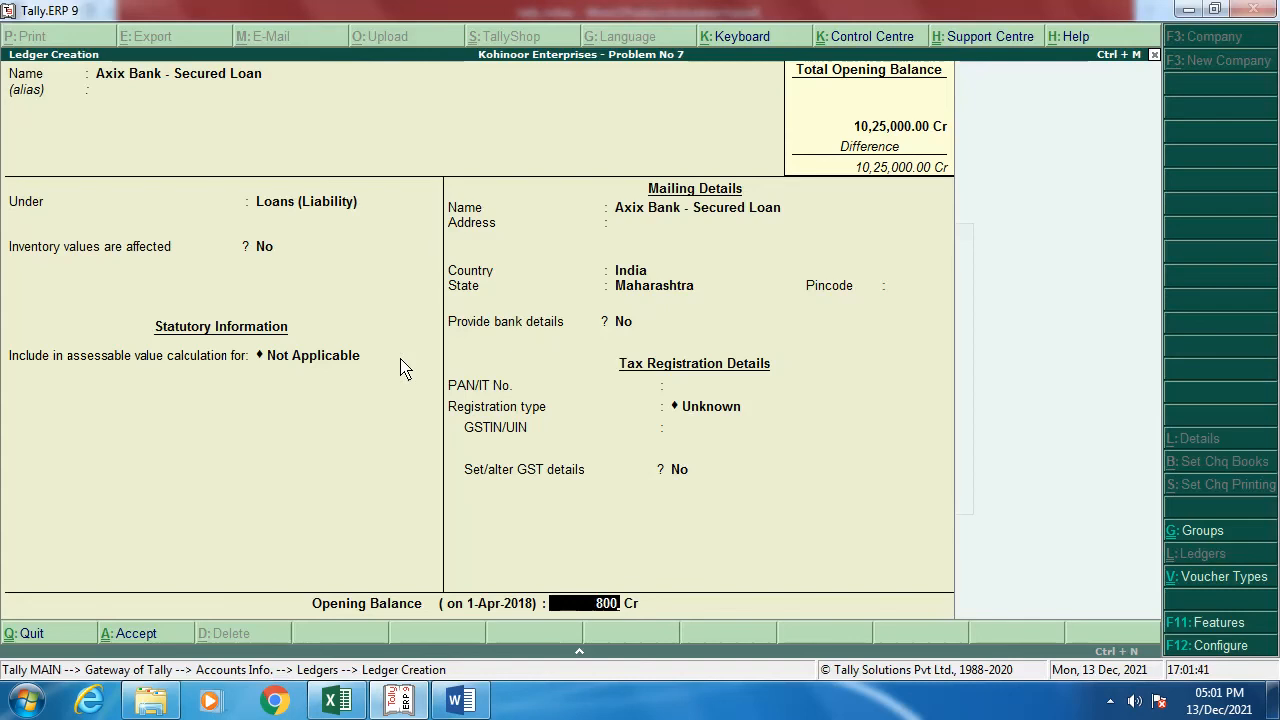
key("Return")
key("Return")
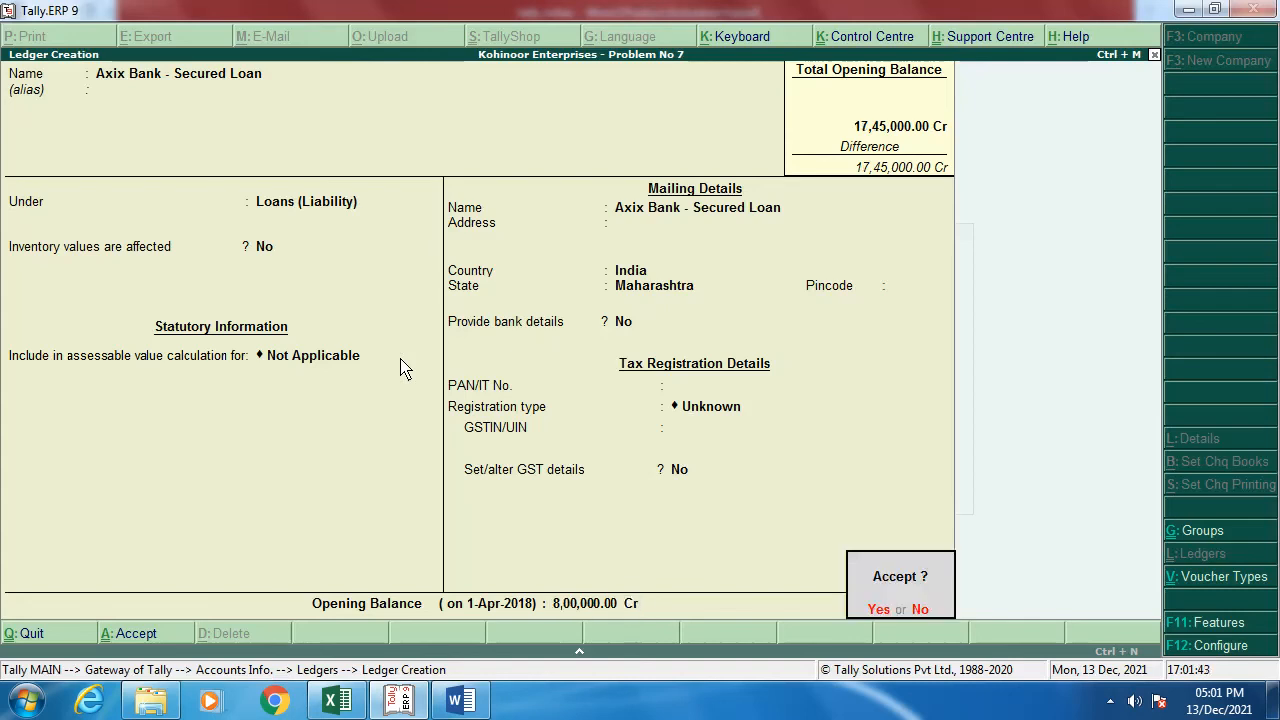
key("Return")
key("alt+Tab")
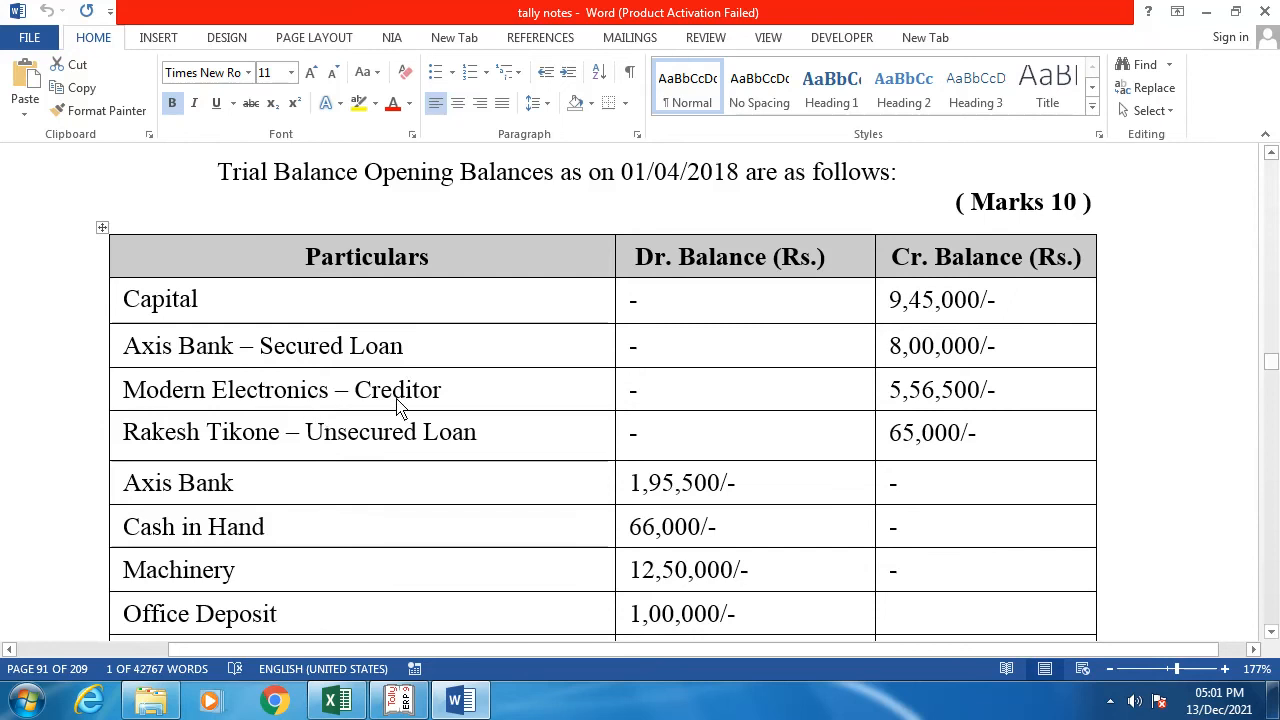
key("alt+Tab")
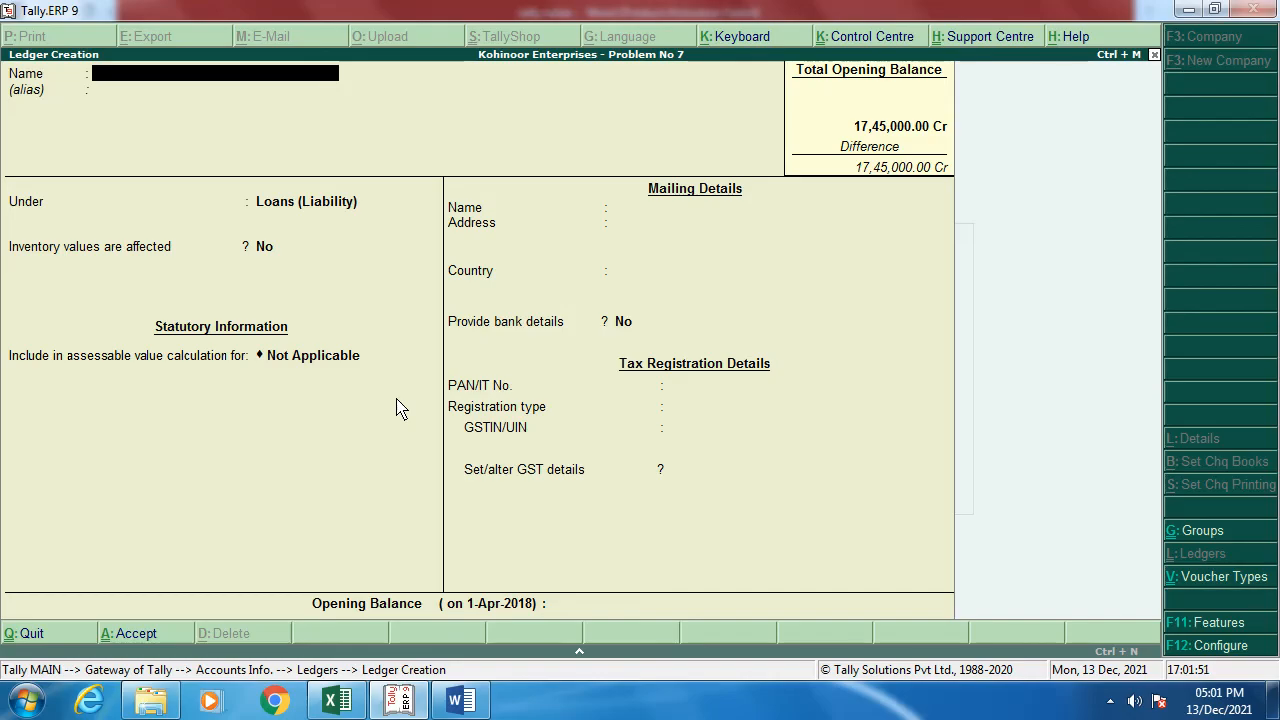
Step: Start a ledger named 'Modern Electronics - Pune' under Sundry Creditors
type("Modern Electronics")
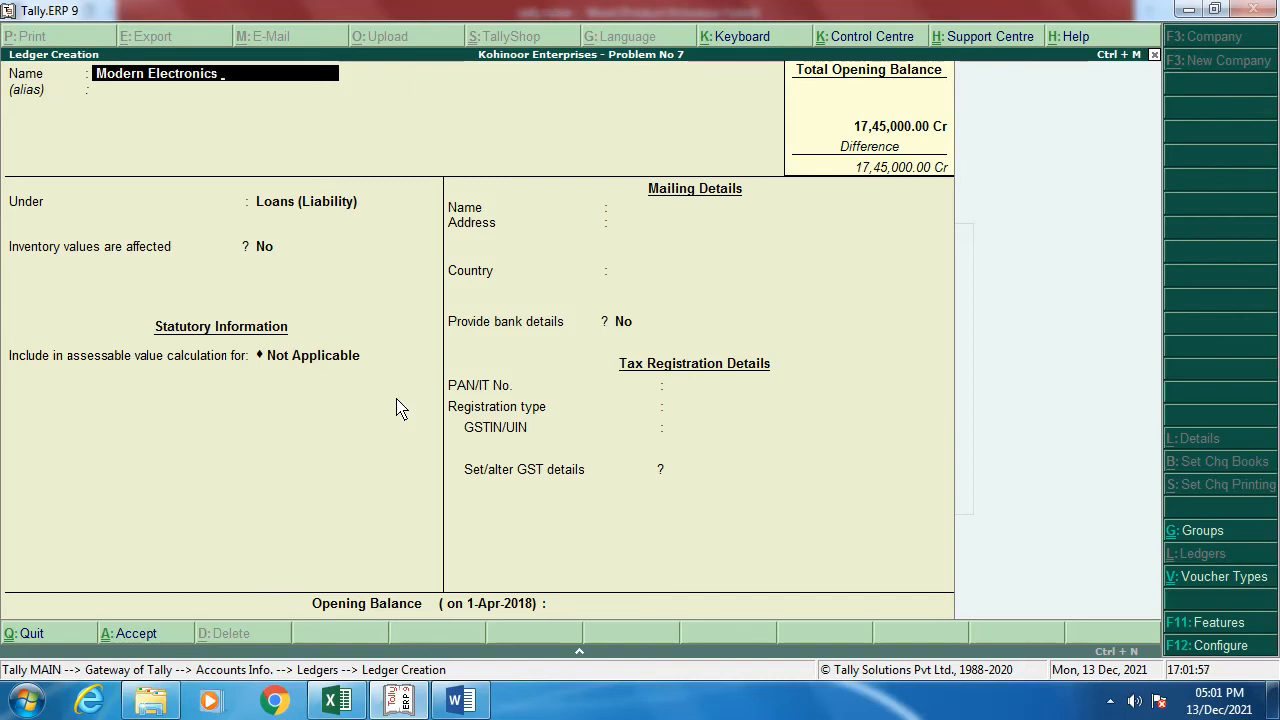
type(" - Pune")
key("Return")
type("Su")
key("Down")
key("Down")
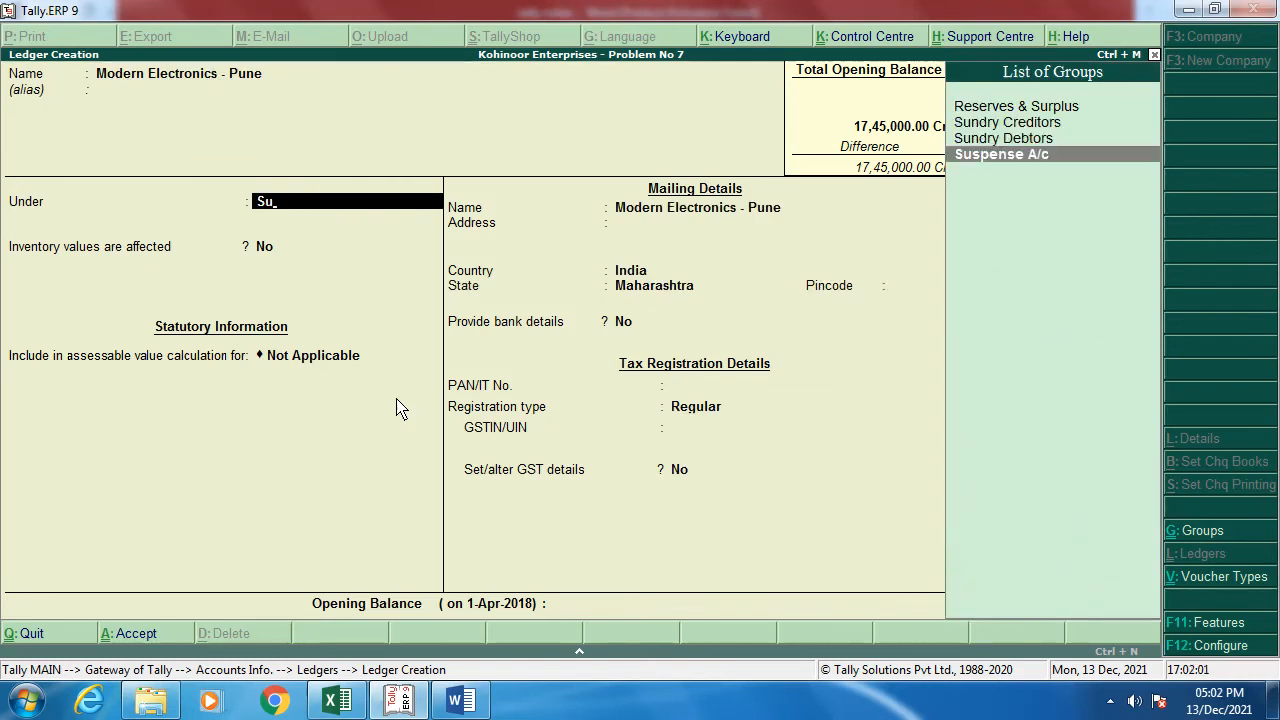
key("Up")
key("Up")
key("Return")
Step: Give it a 30-day credit period, the party's Pune address and pincode 411001
key("Return")
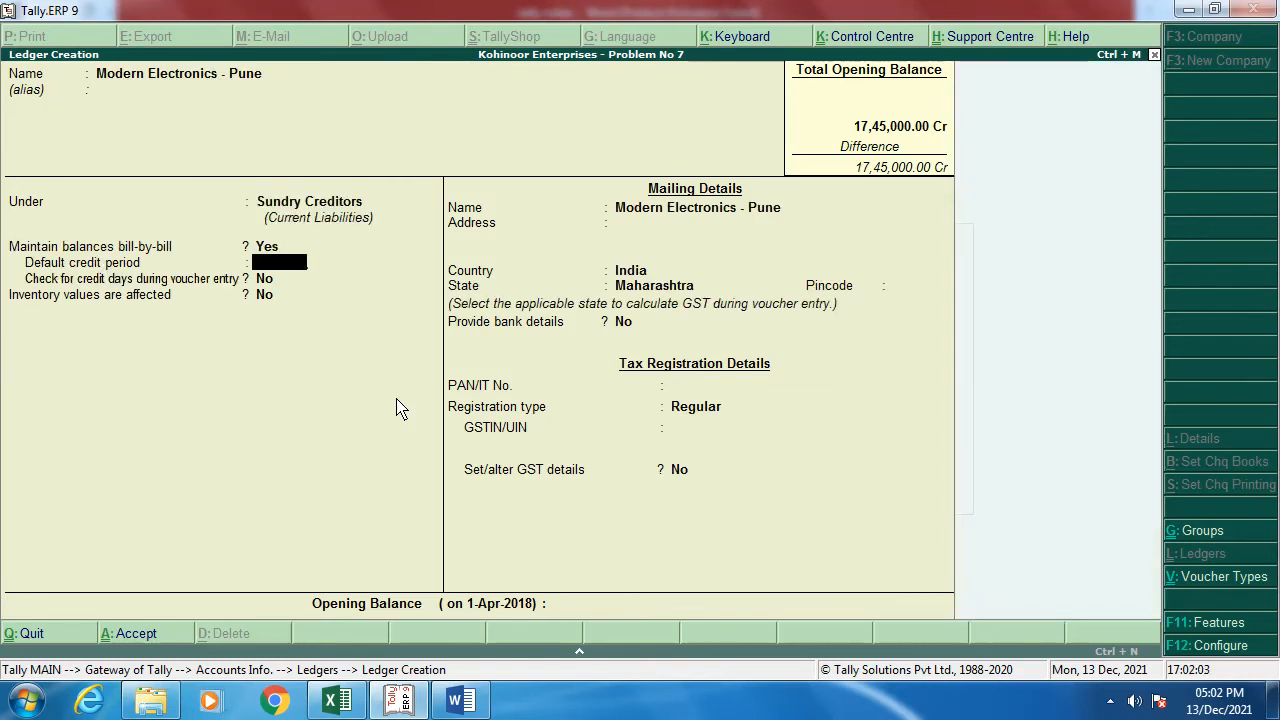
type("30")
key("Return")
key("Return")
key("Return")
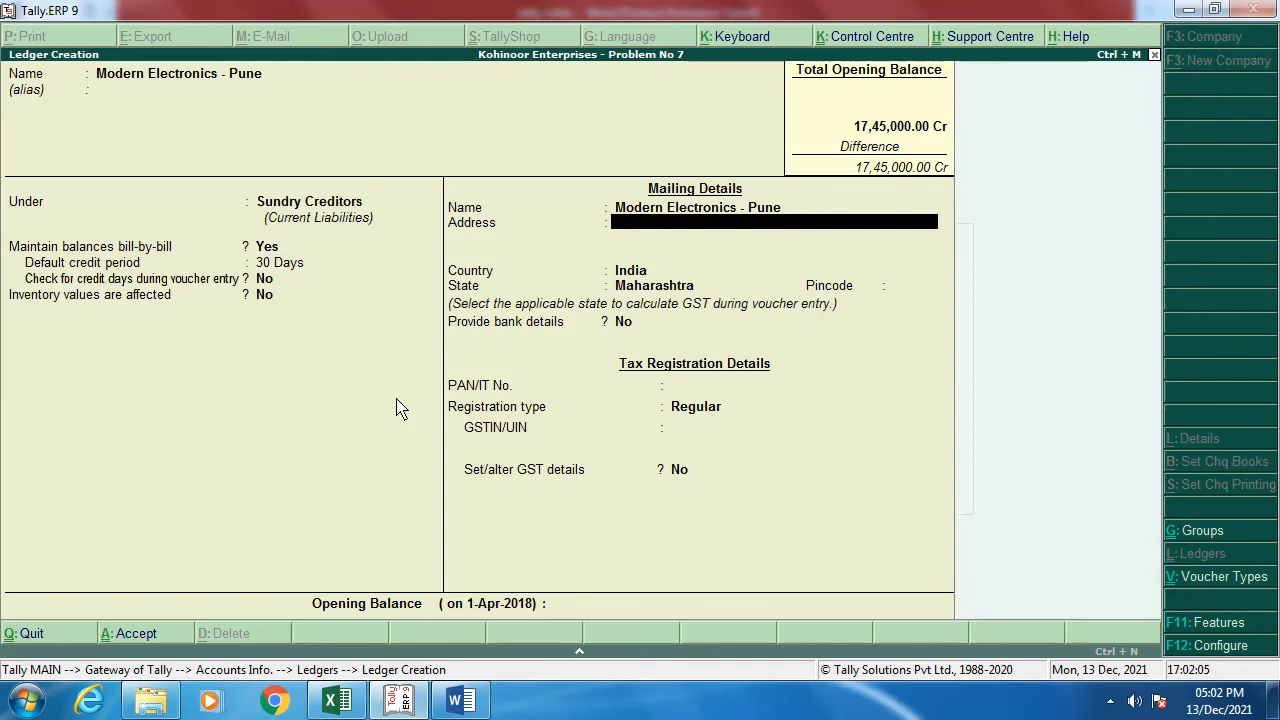
key("Return")
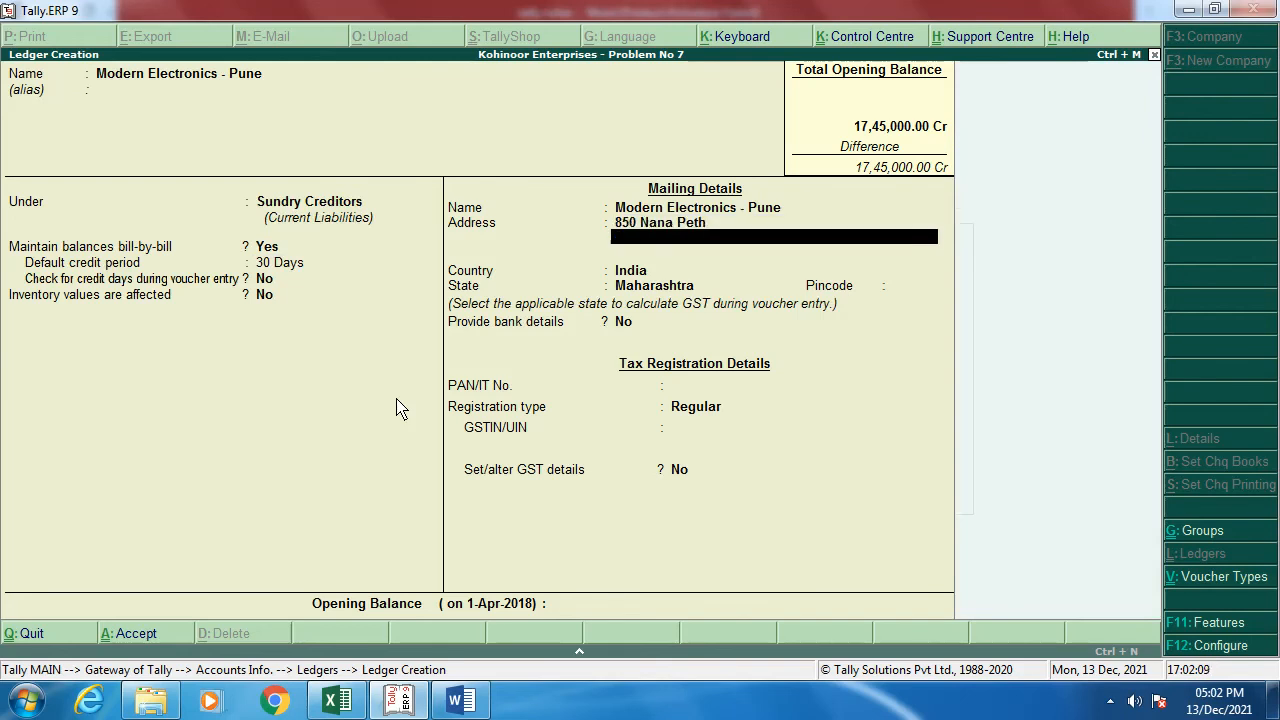
type("Pune")
key("Return")
key("Return")
key("Return")
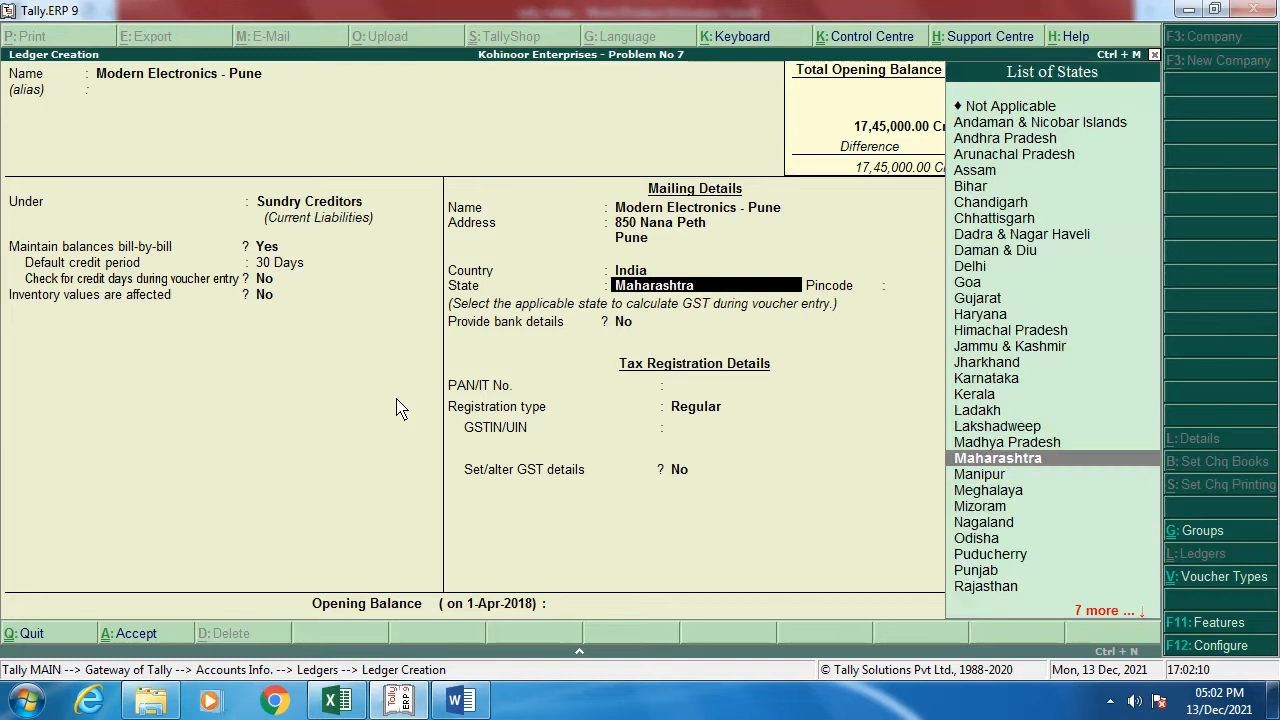
key("Return")
type("411001")
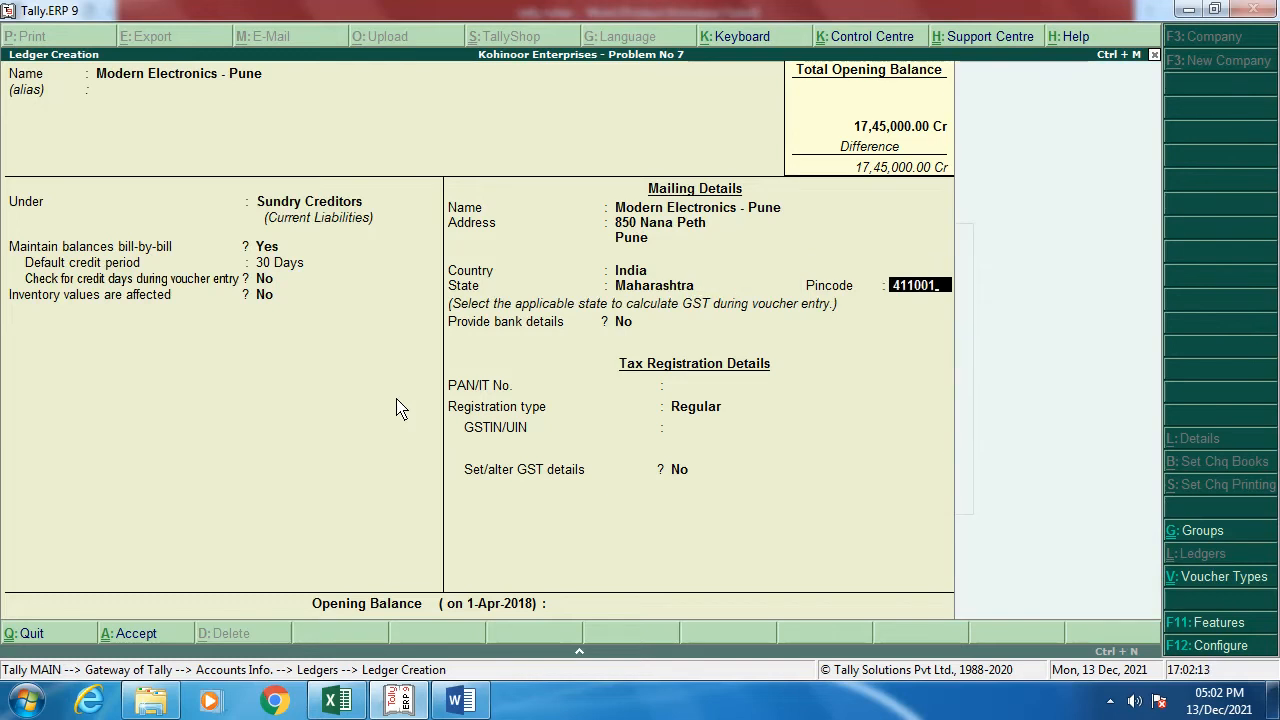
key("Return")
key("Return")
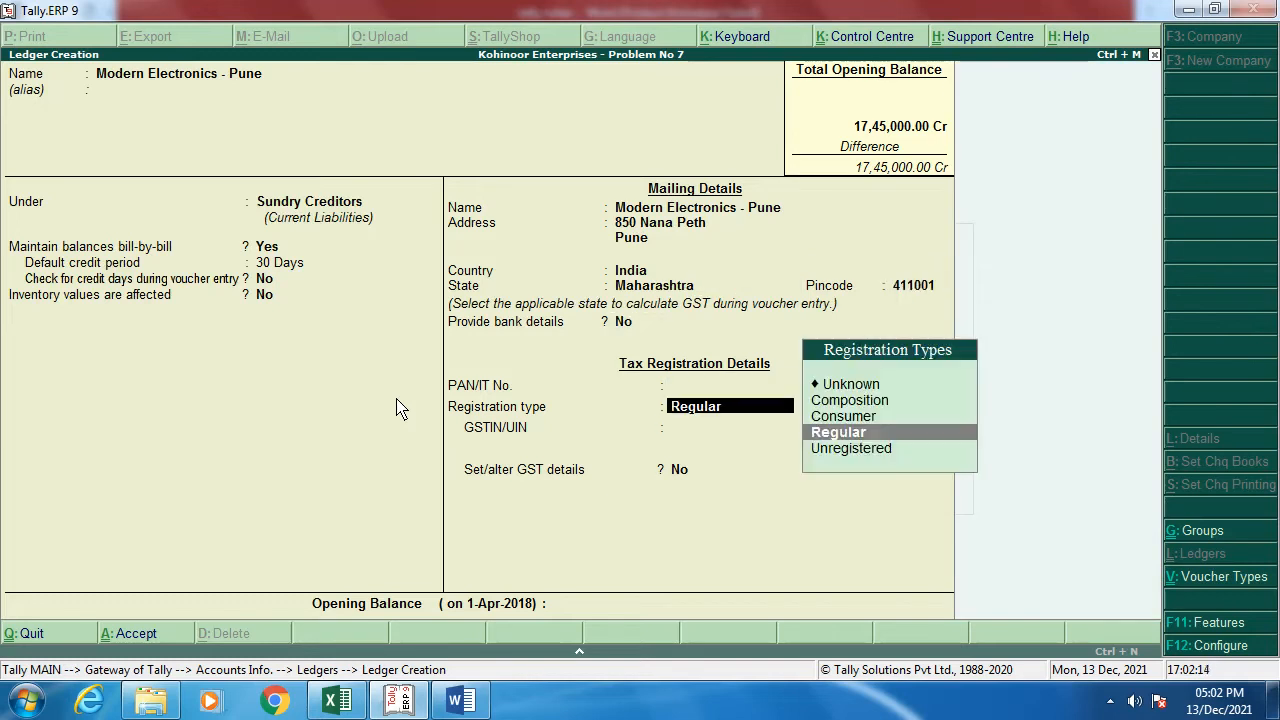
key("Return")
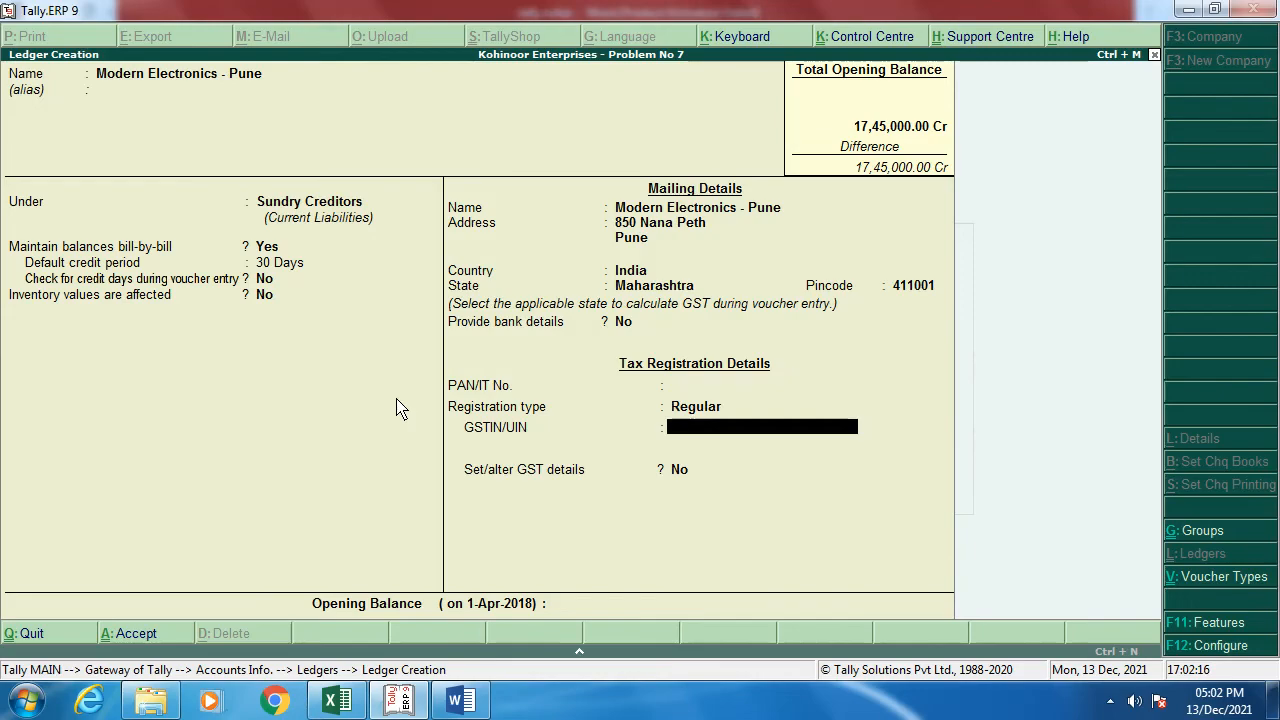
Step: Select Modern Electronics' GST number in the Word notes and return to Tally
key("alt+Tab")
scroll(370, 418, "down", 1)
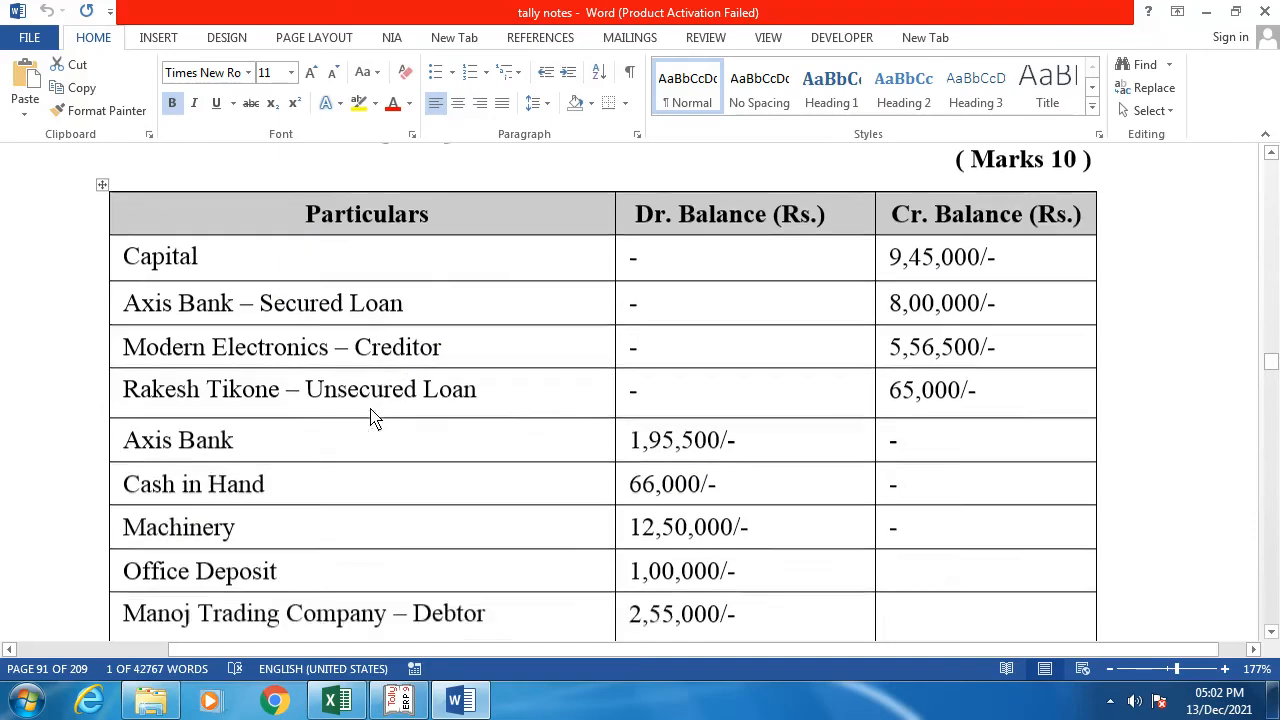
scroll(370, 418, "down", 10)
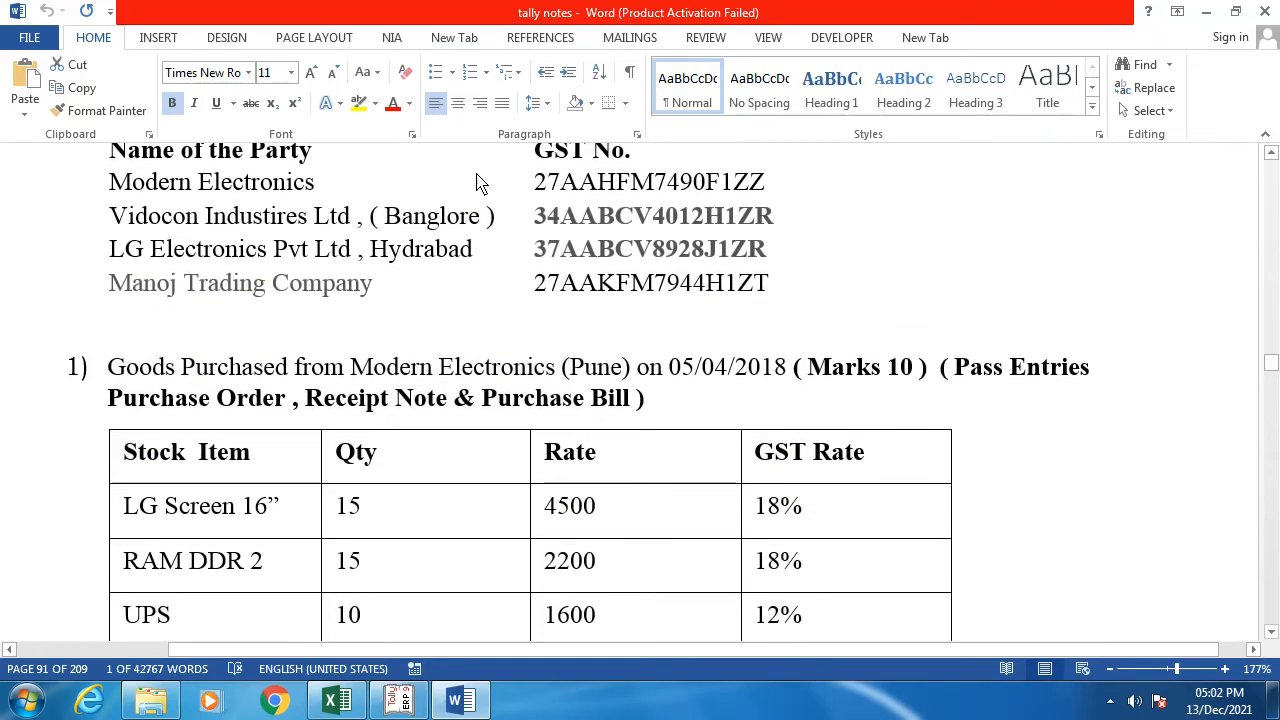
left_click_drag(534, 185, 772, 190)
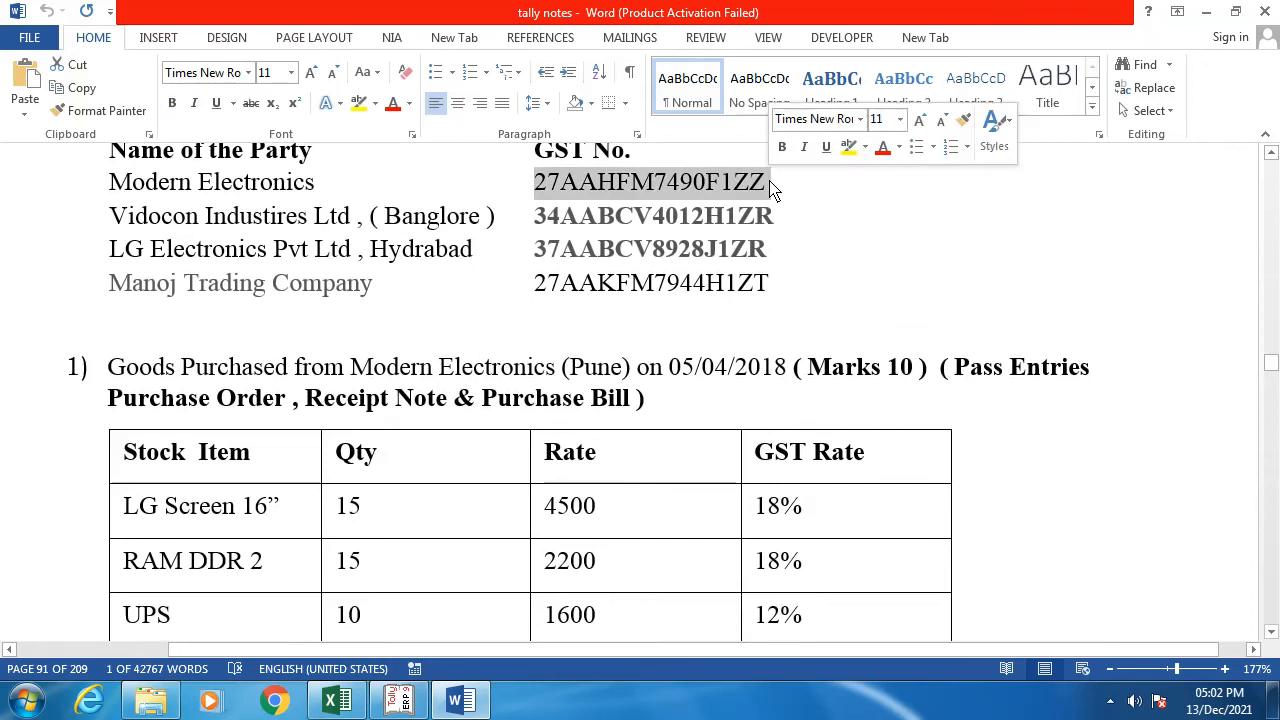
key("alt+Tab")
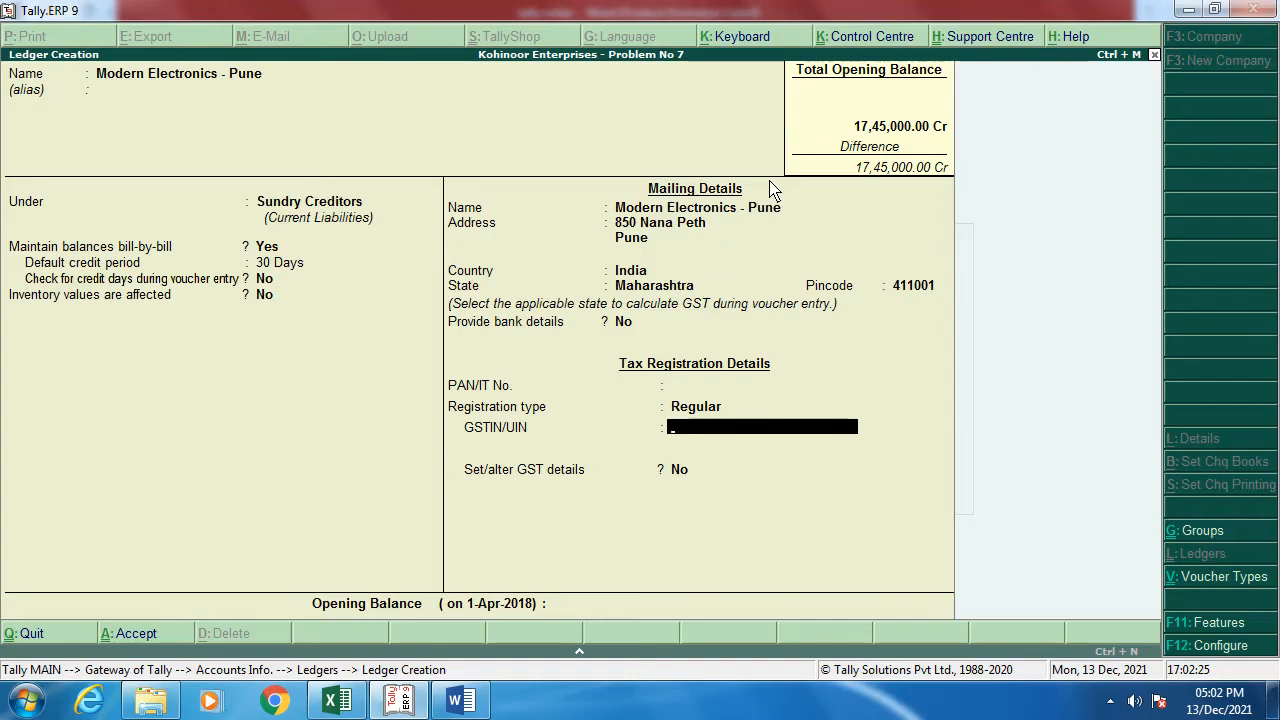
Step: Paste Modern Electronics' GSTIN, set GST details to Yes and accept them, then check the balance in Word
key("ctrl+alt+v")
key("Return")
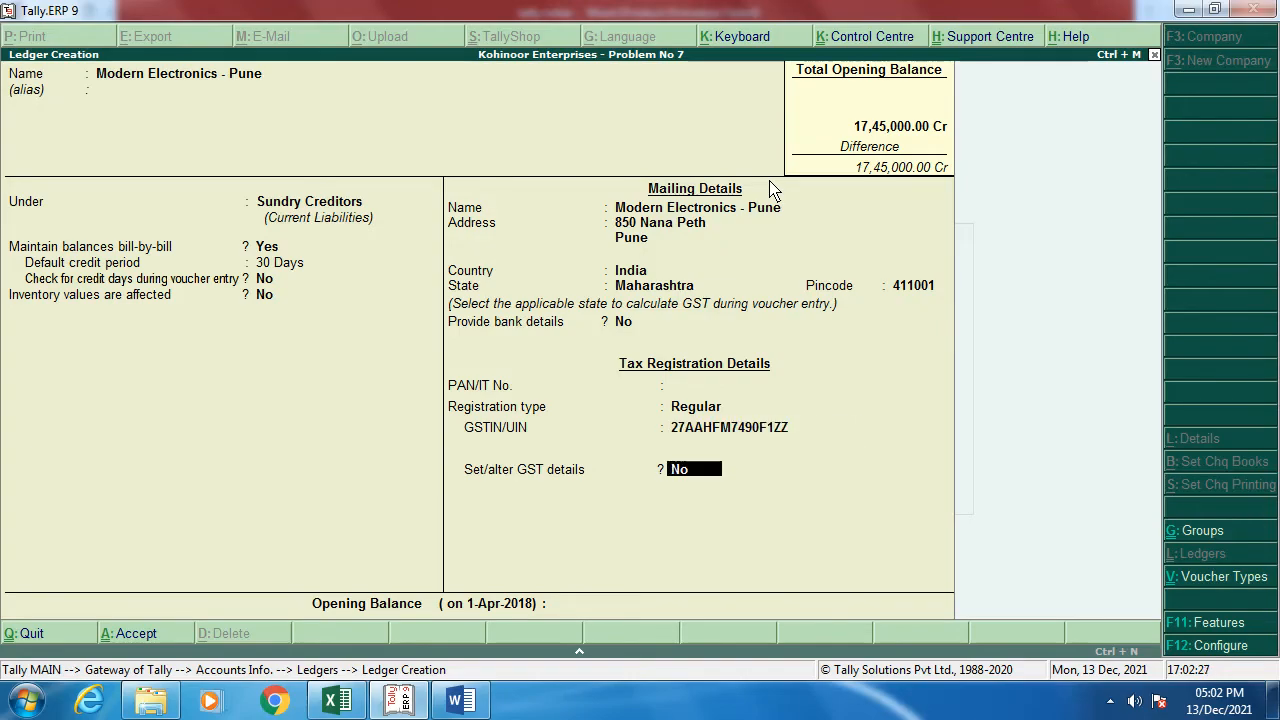
type("y")
key("Return")
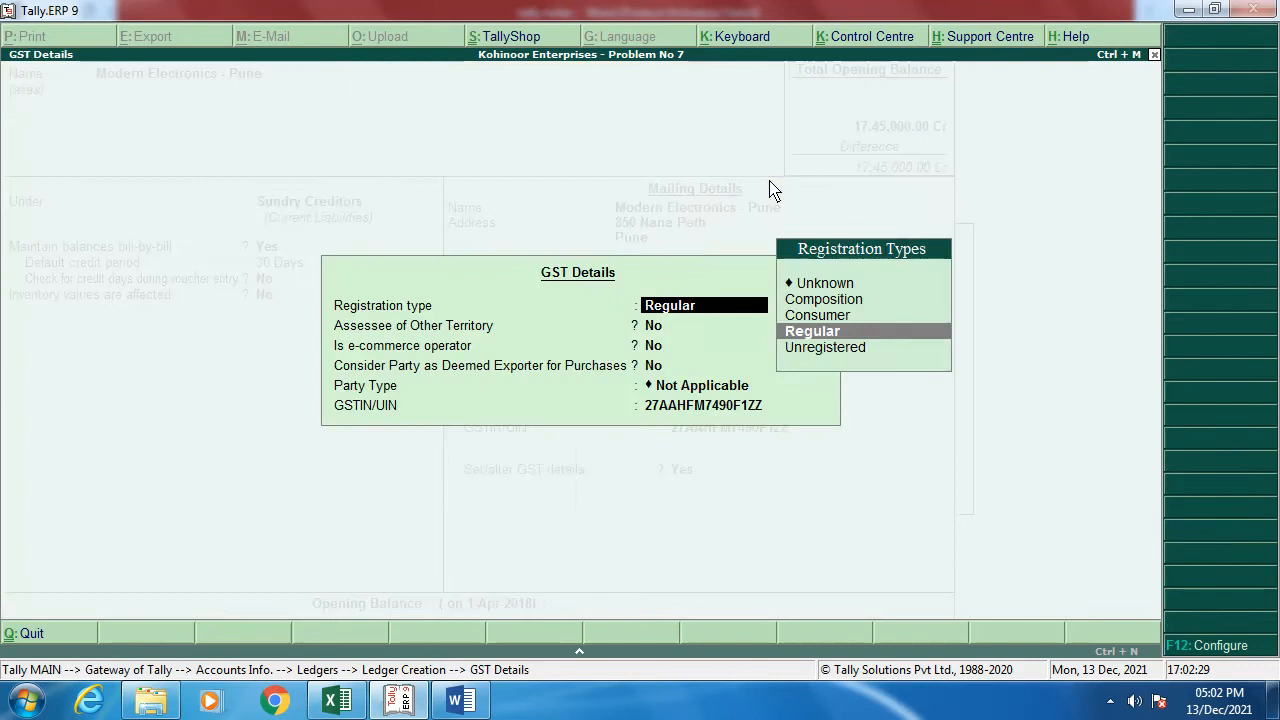
key("Return")
key("Return")
key("Return")
key("Return")
key("Return")
key("Return")
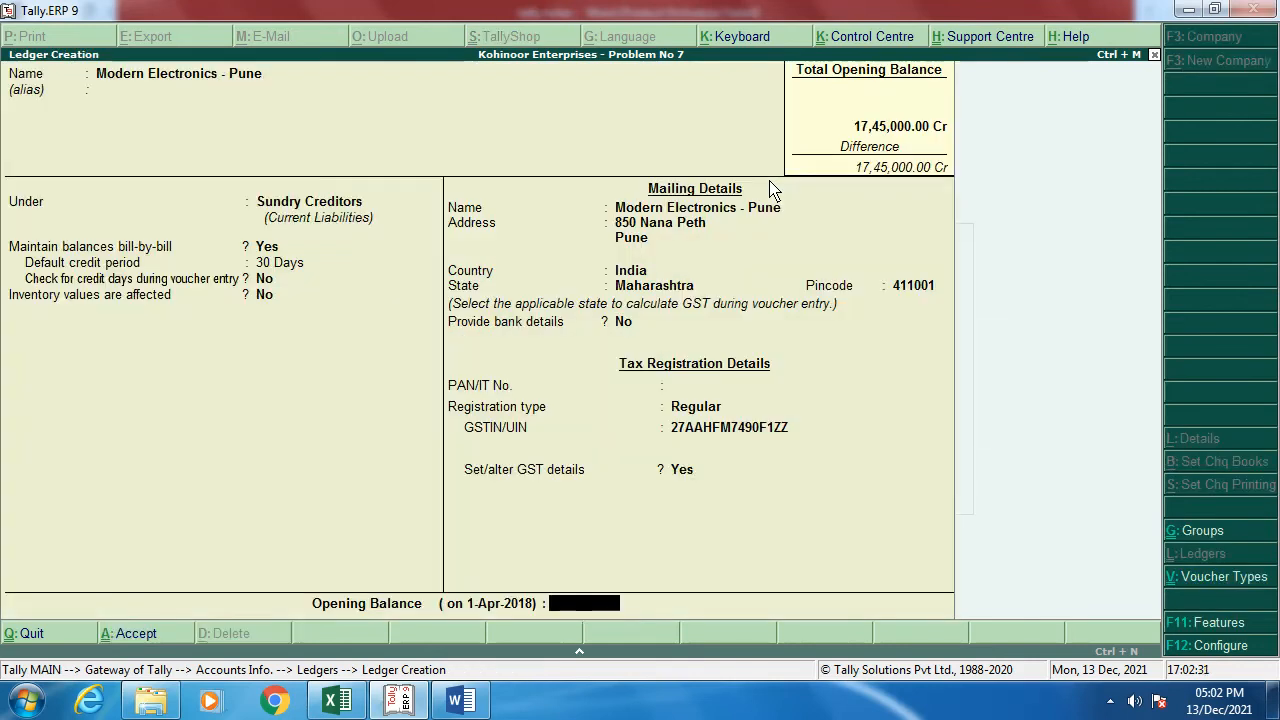
key("alt+Tab")
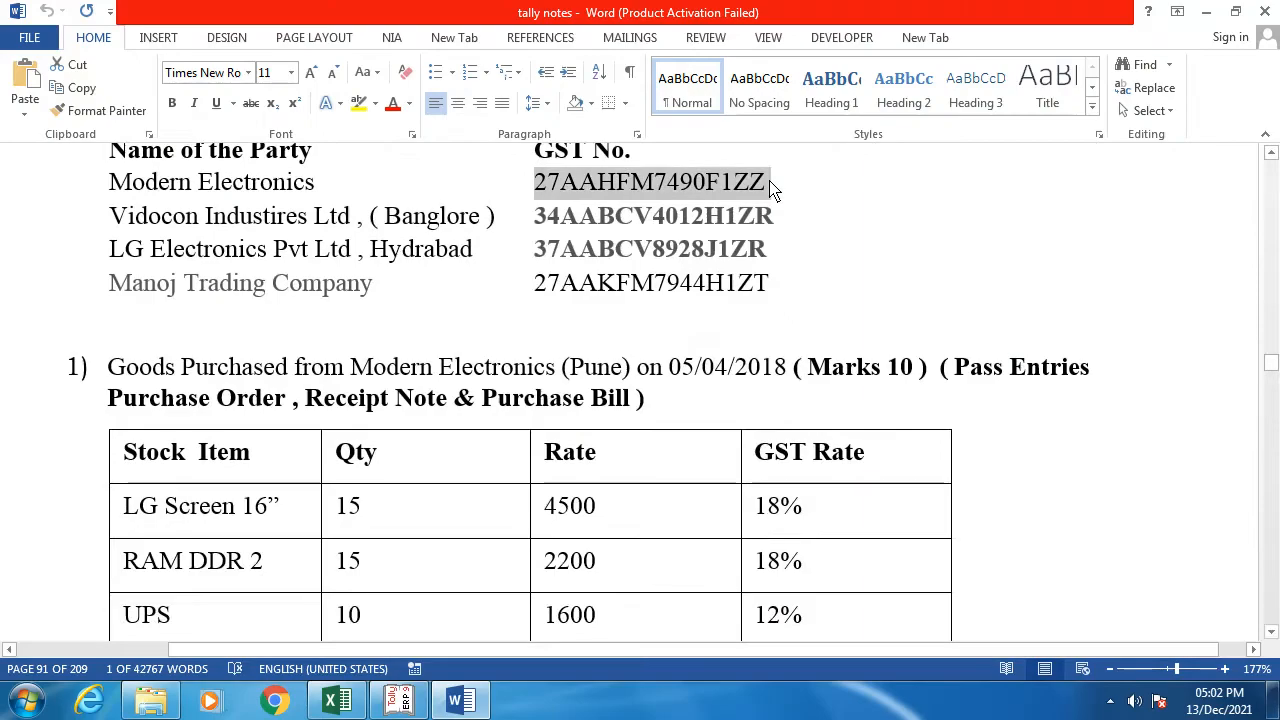
scroll(771, 190, "up", 10)
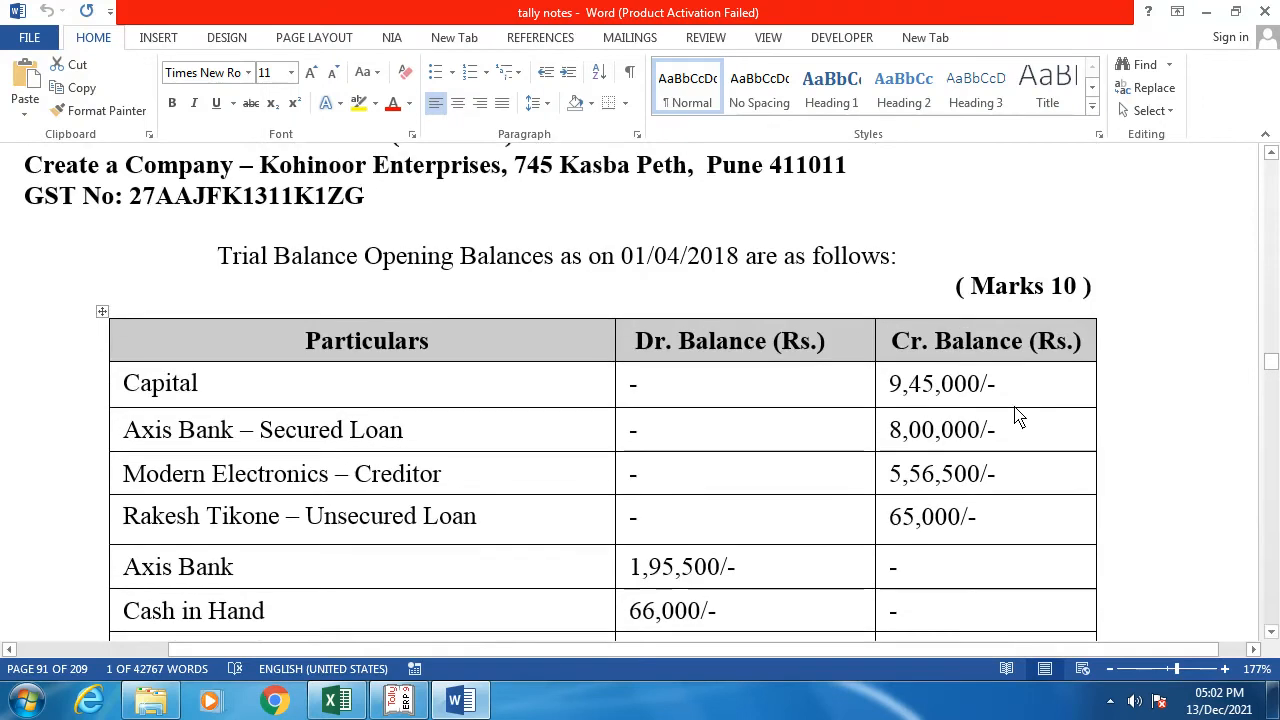
key("alt+Tab")
Step: Enter a 5,56,500 Cr opening balance as bill 'Op Bal', then select the unsecured loan ledger name in Word
type("5")
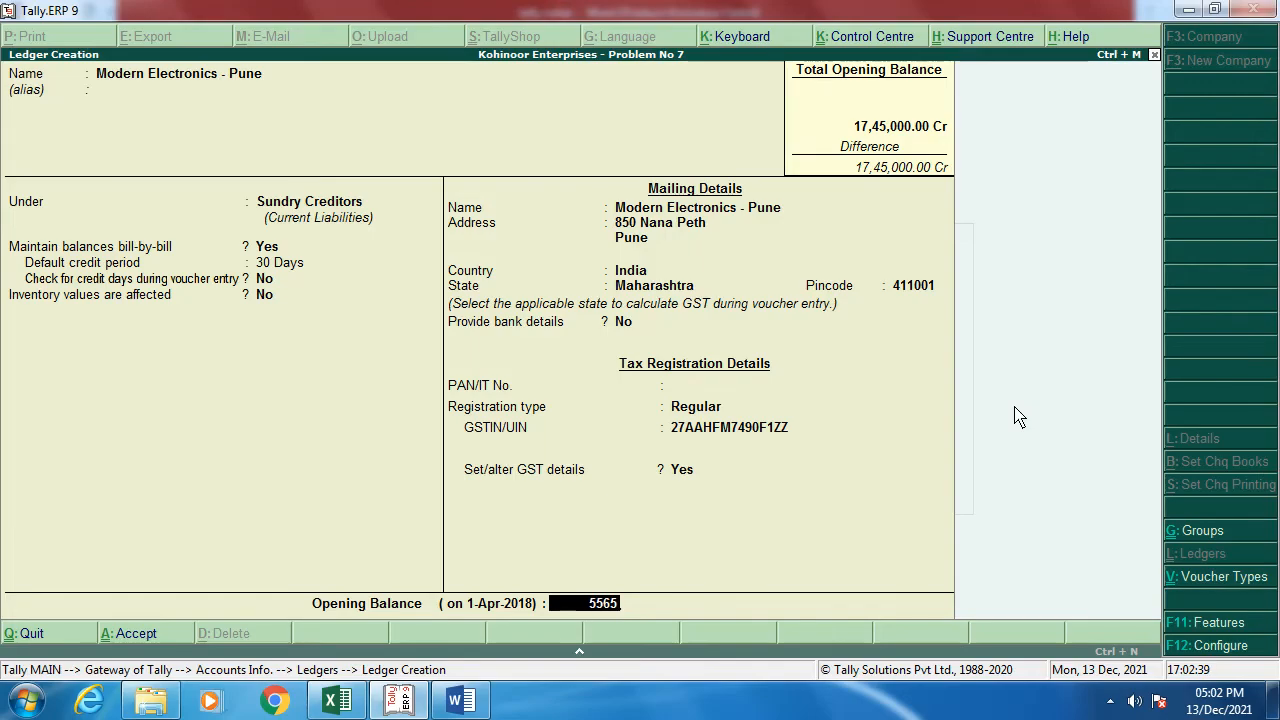
type(",56,500")
key("Return")
key("Return")
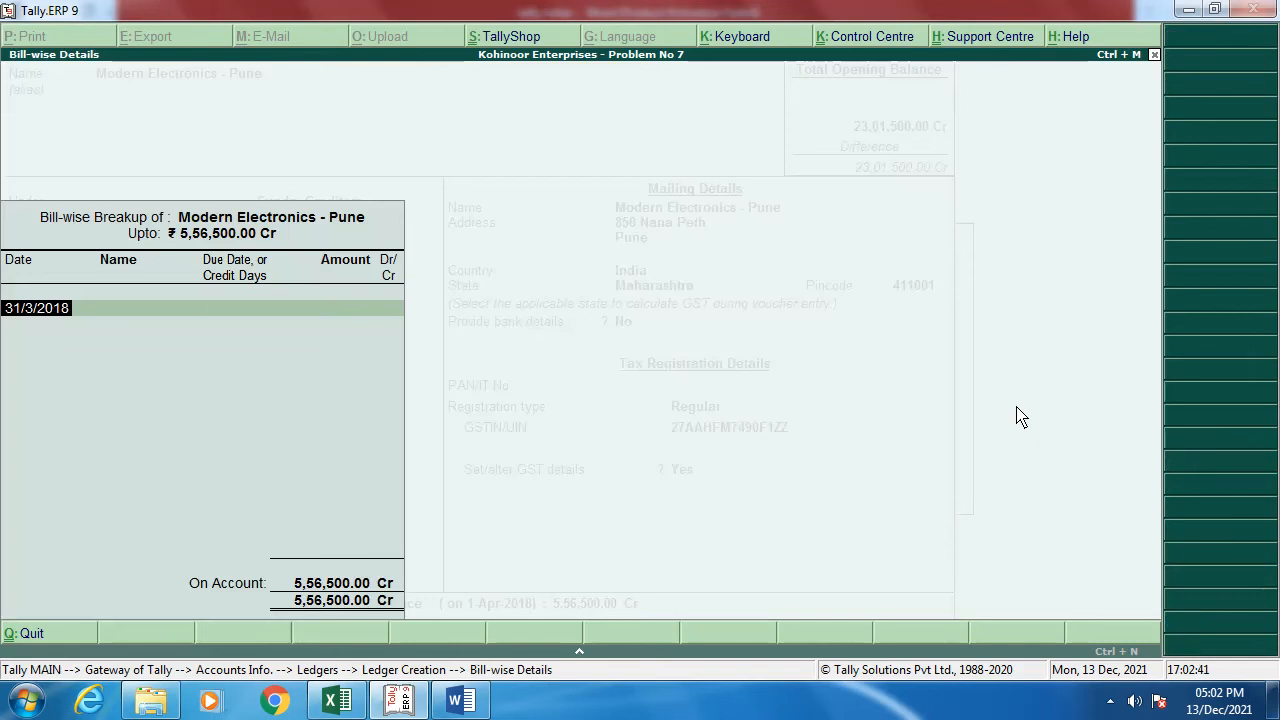
key("Return")
type("Op Bal")
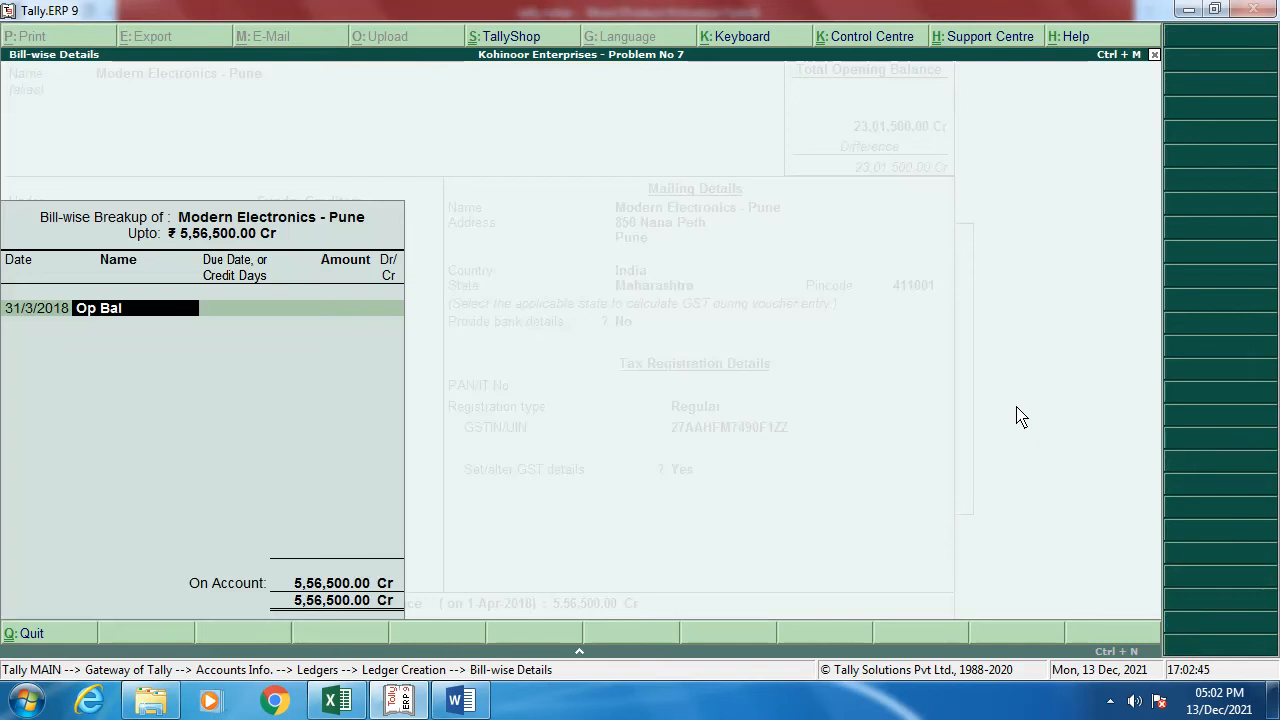
key("Return")
key("Return")
key("Return")
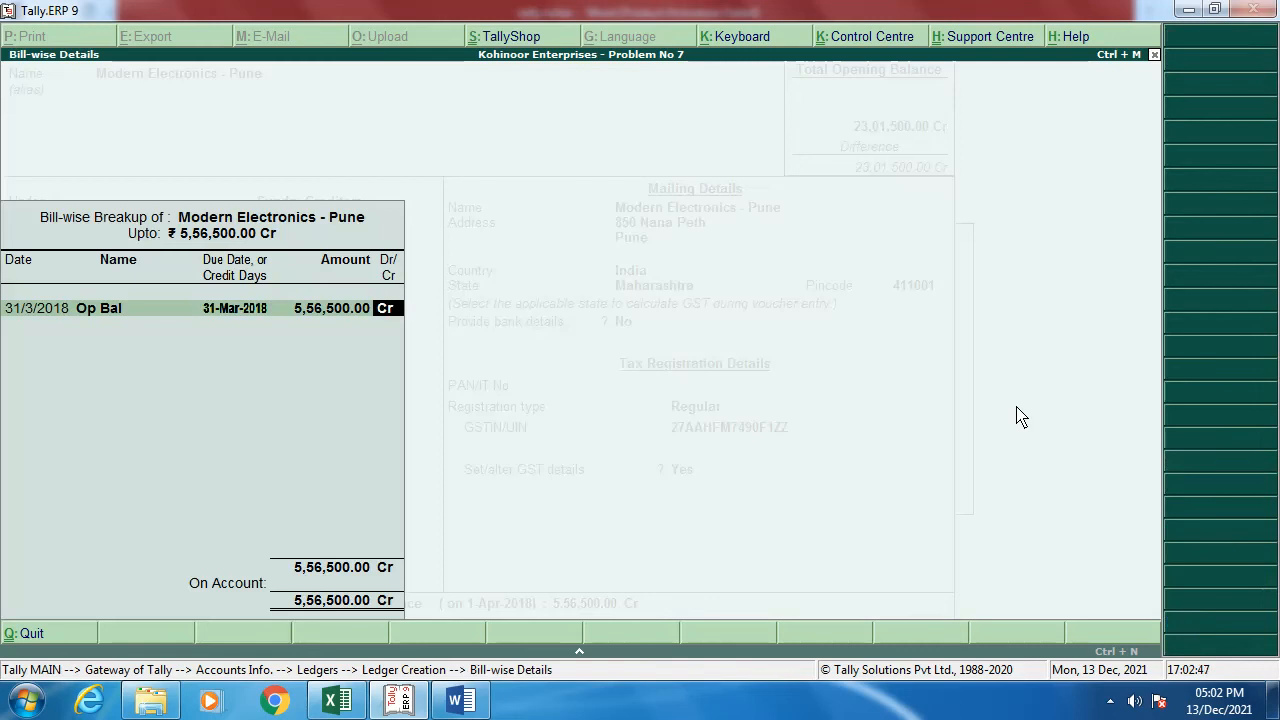
key("Return")
key("Return")
key("Return")
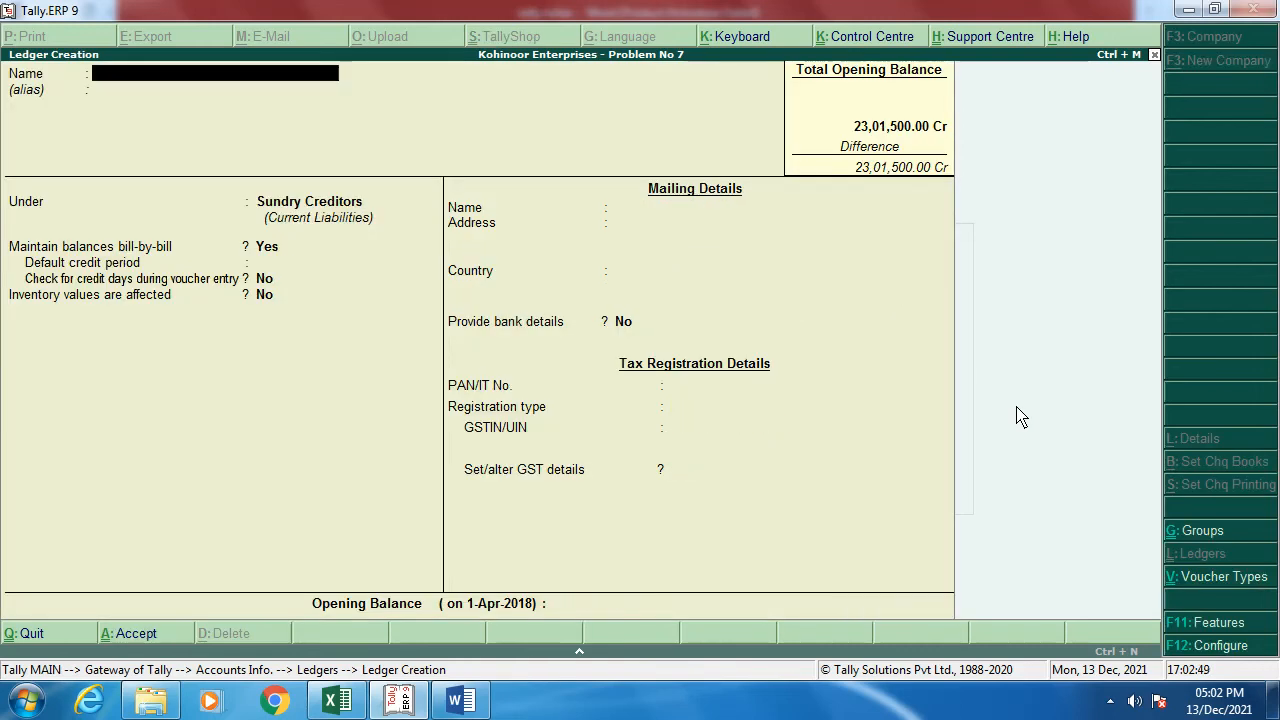
key("alt+Tab")
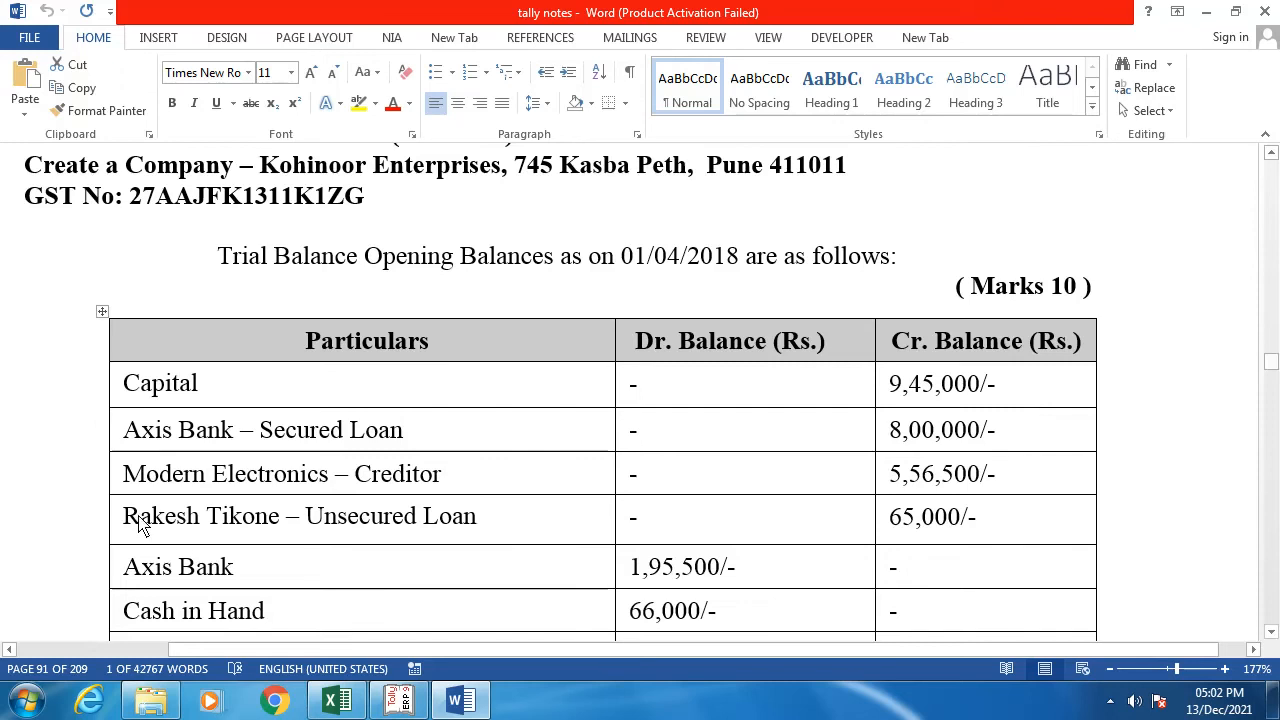
left_click_drag(124, 521, 478, 521)
Step: Start the unsecured loan ledger with the copied name under Unsecured Loans
key("ctrl+c")
key("alt+Tab")
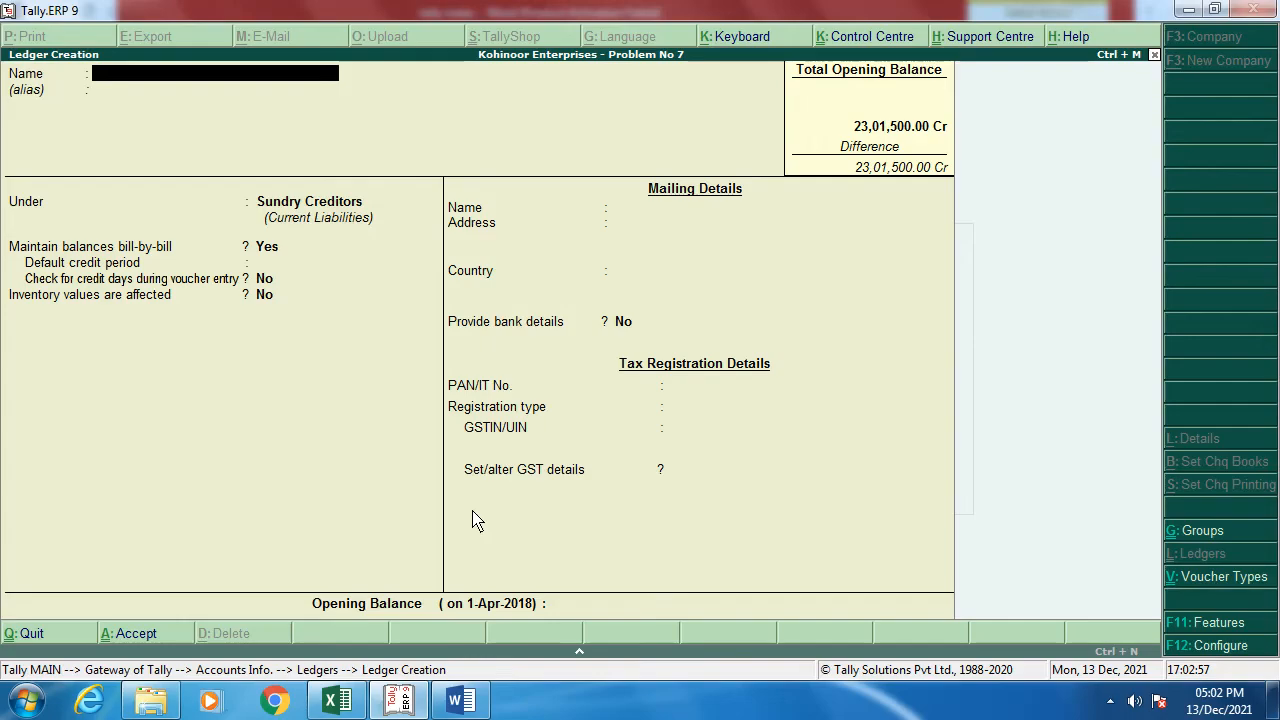
key("ctrl+alt+v")
key("Return")
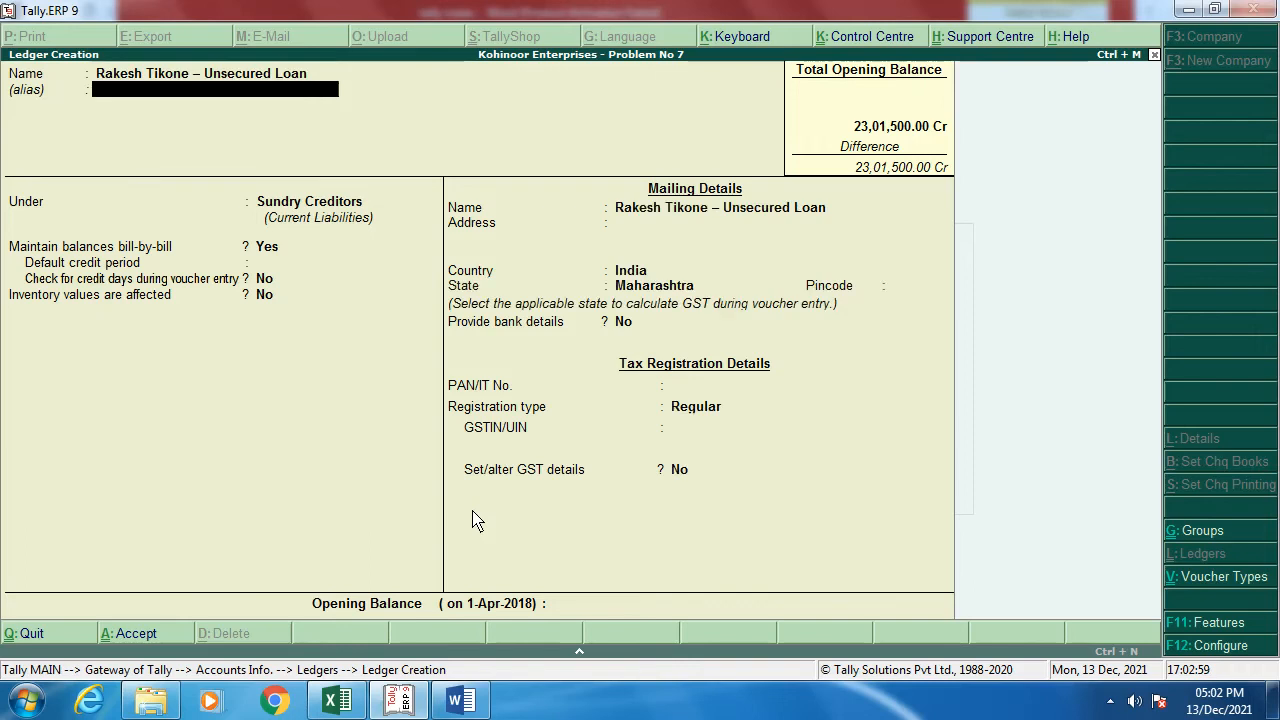
key("Return")
type("Unsecured Loans")
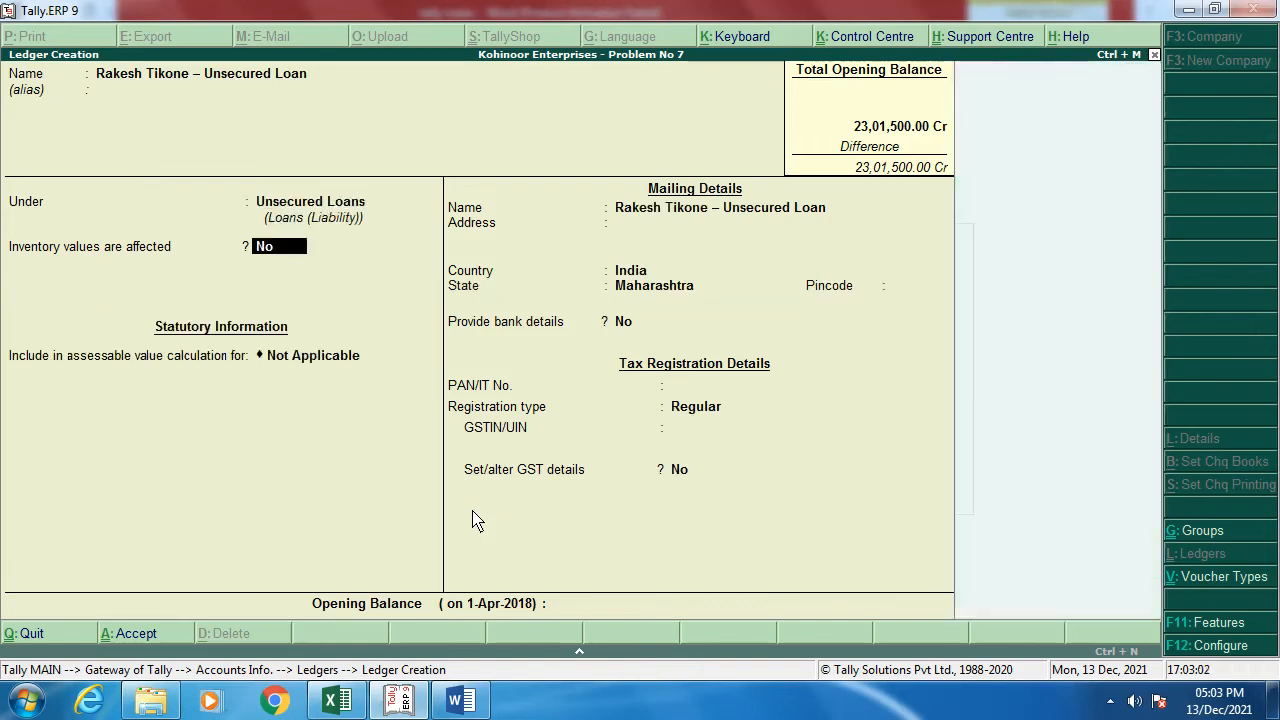
key("Return")
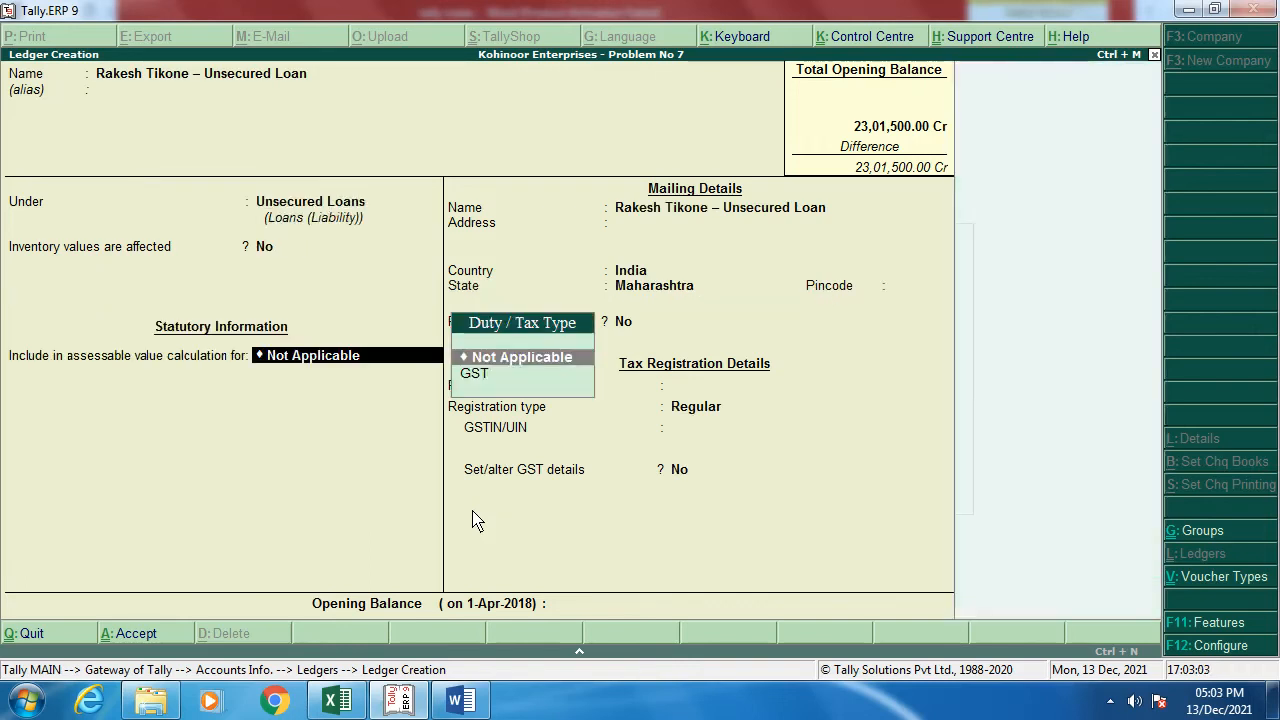
Step: Set registration type Unknown and a 65,000 Cr opening balance, then save the ledger
key("Return")
key("Return")
key("Return")
key("Return")
key("Return")
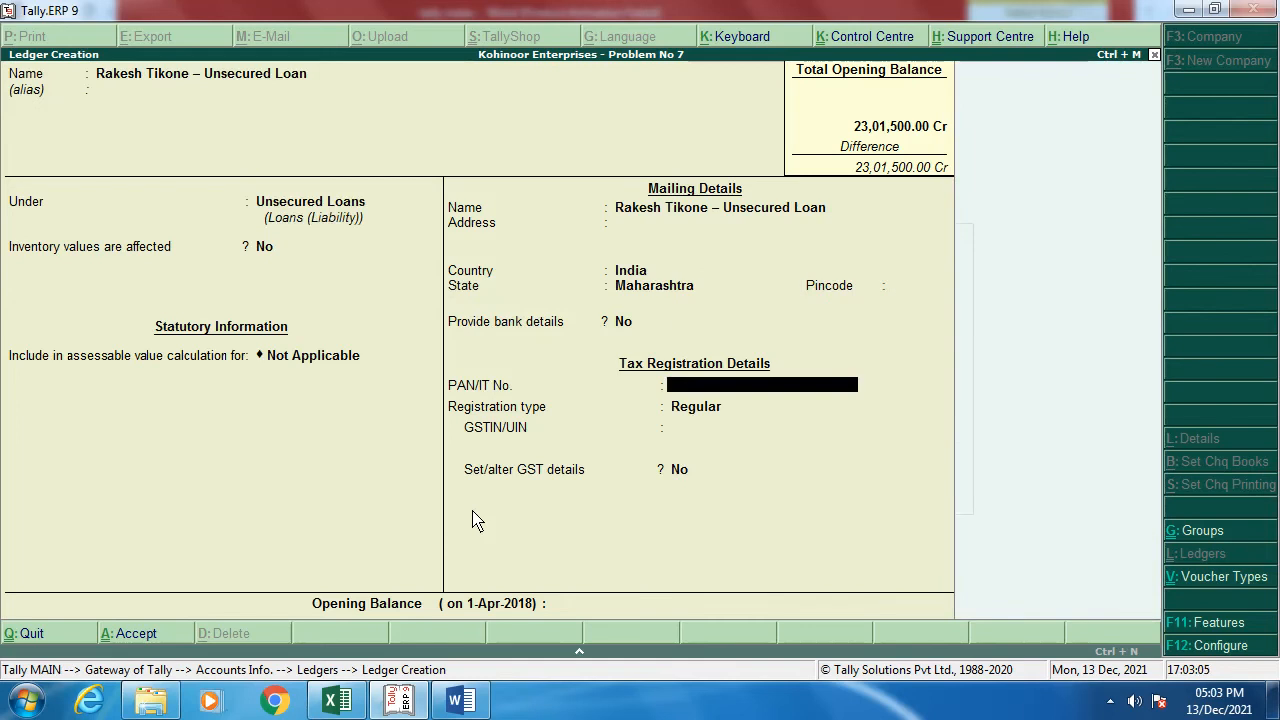
key("Return")
key("Up")
key("Up")
key("Up")
key("Return")
key("Return")
key("Return")
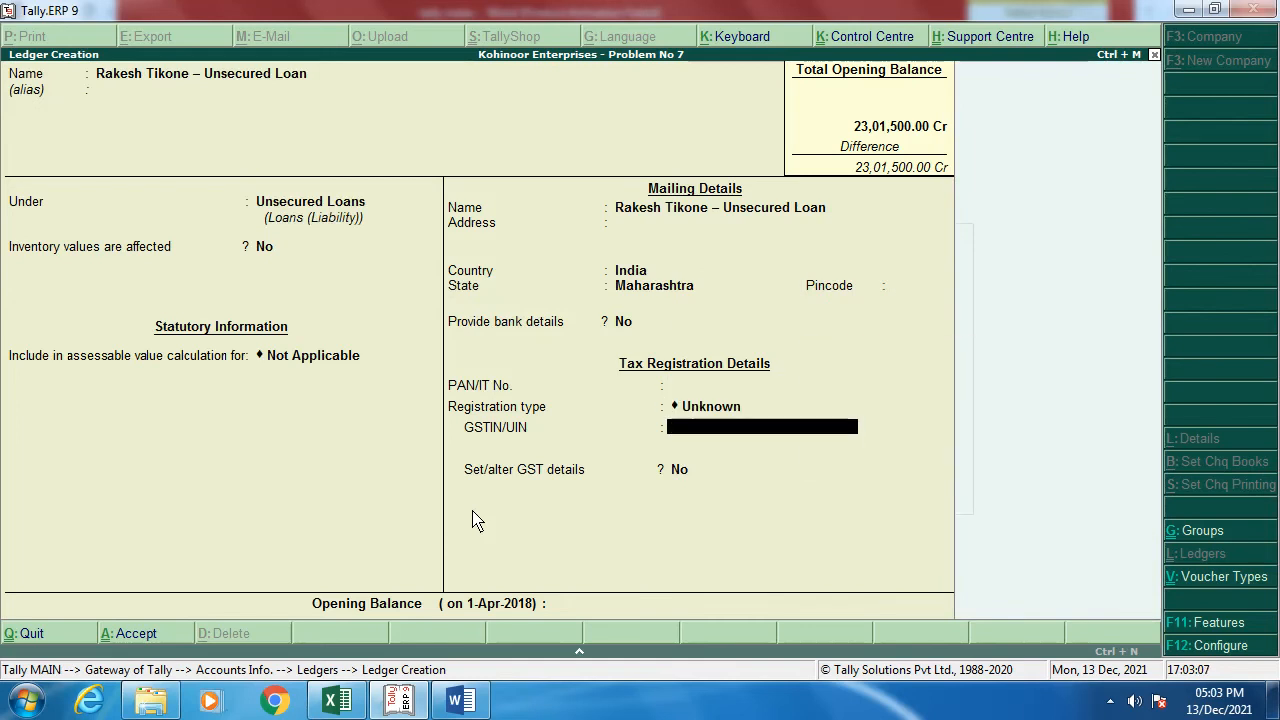
key("alt+Tab")
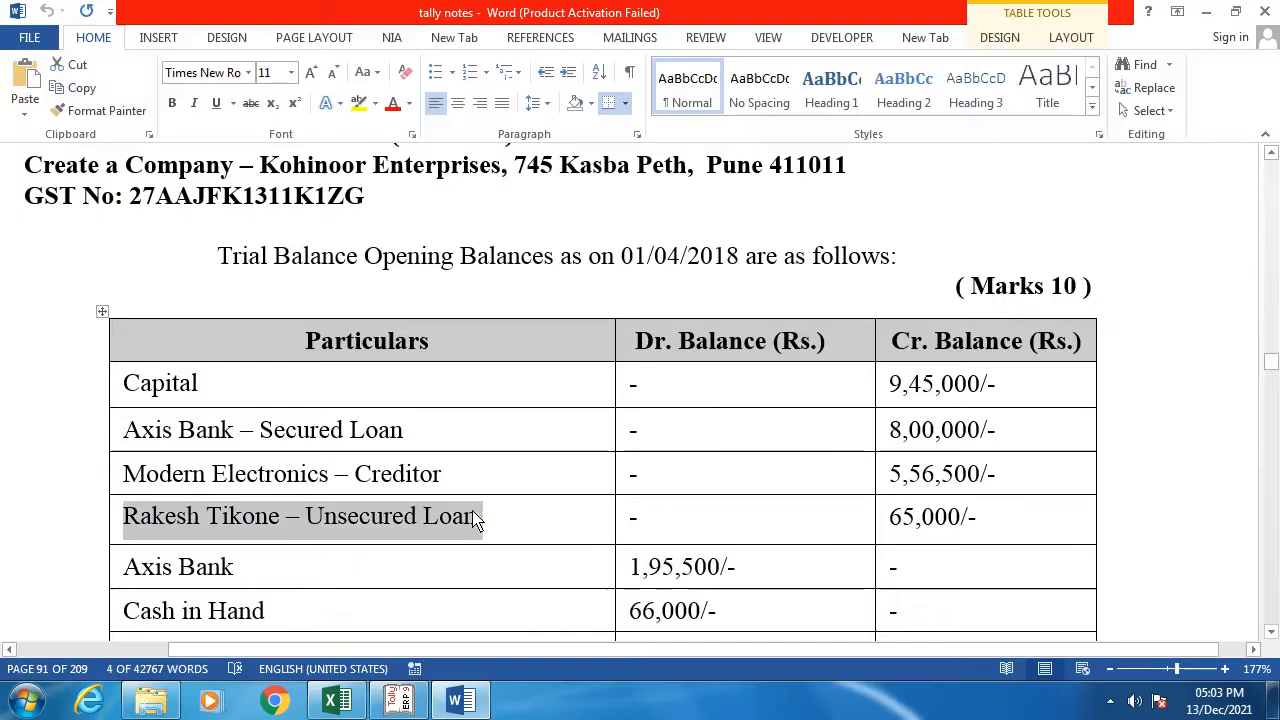
key("alt+Tab")
type("6")
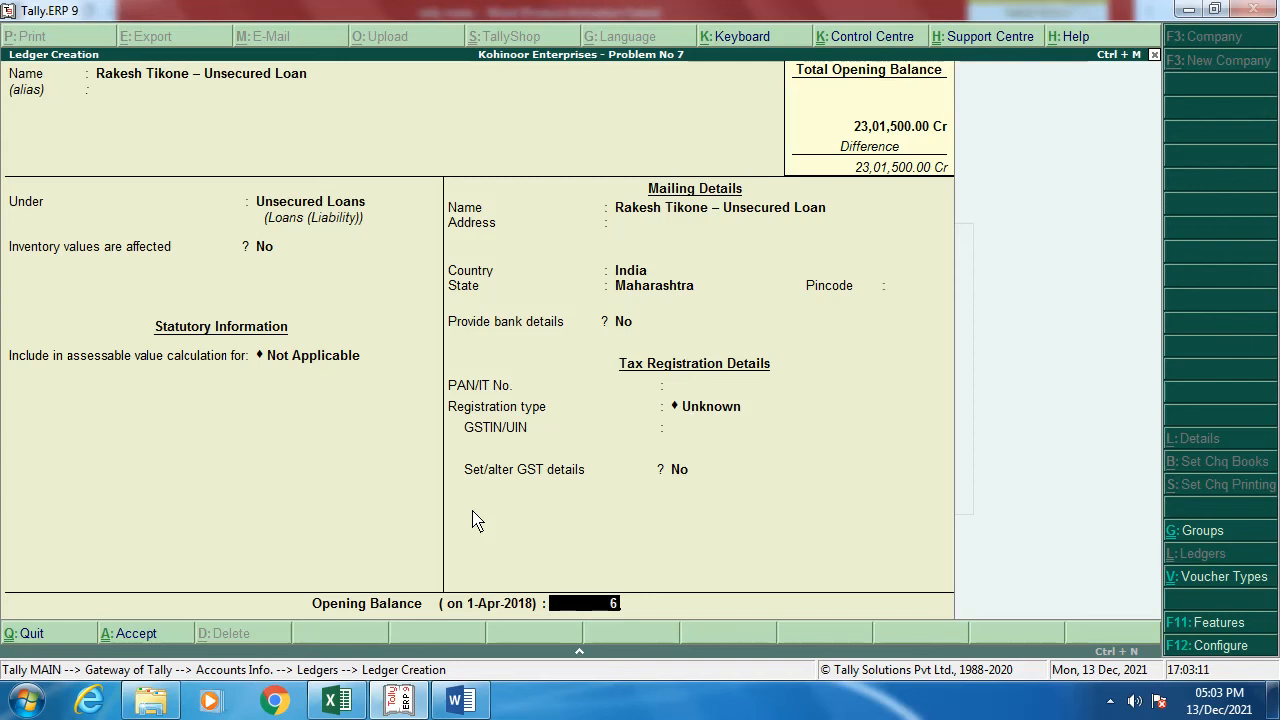
type("5,00000")
key("Return")
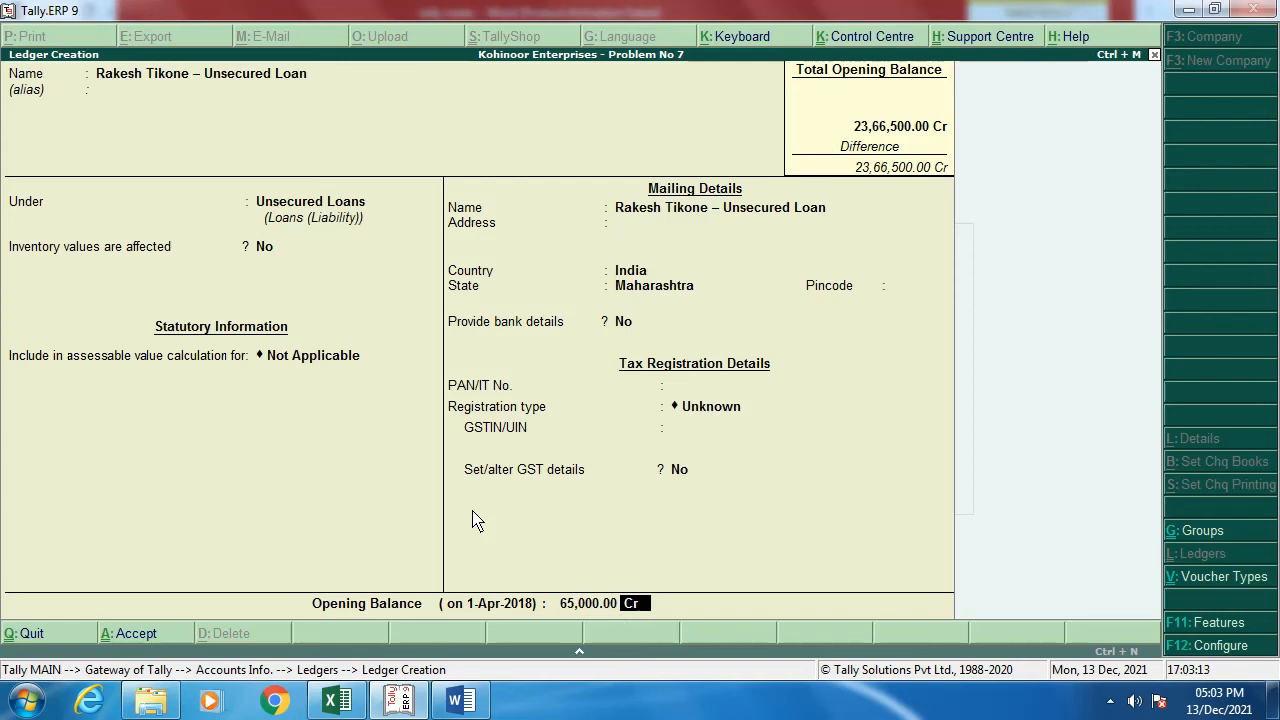
key("Return")
key("Return")
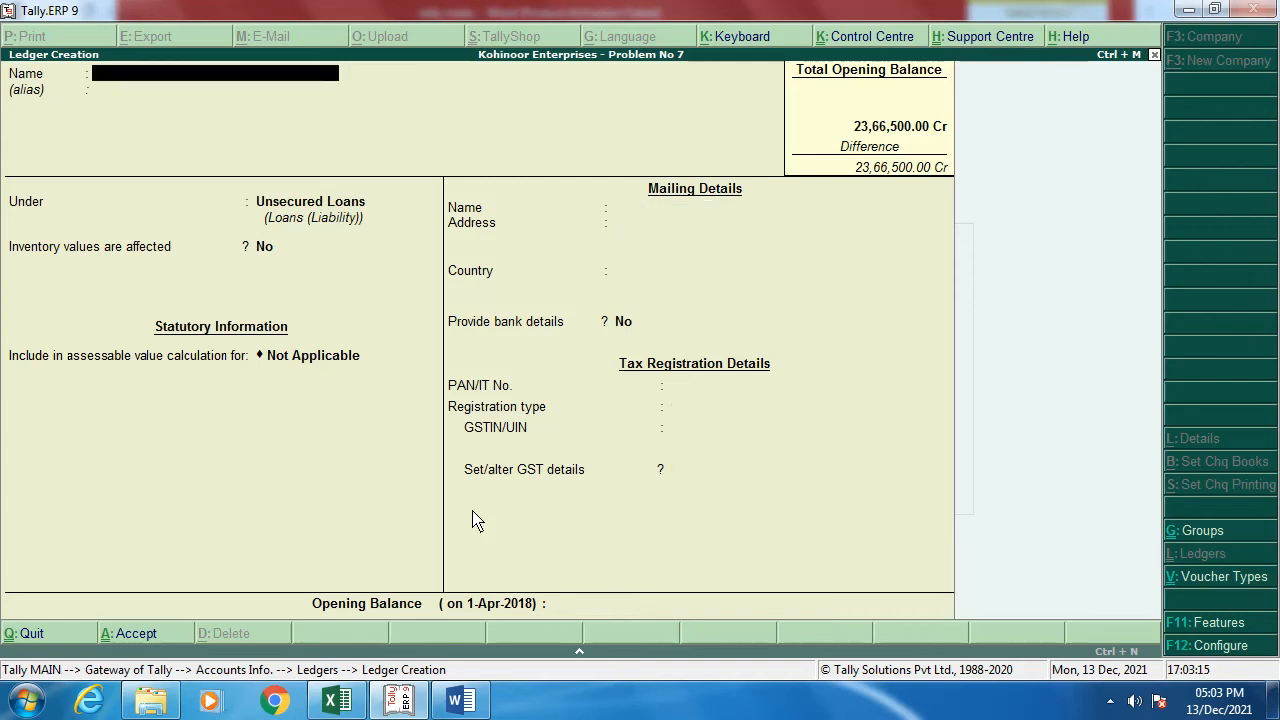
key("alt+Tab")
Step: Create the Axix Bank - Curretn A/c. ledger under Bank Accounts with its account number and IFS code
scroll(965, 503, "down", 3)
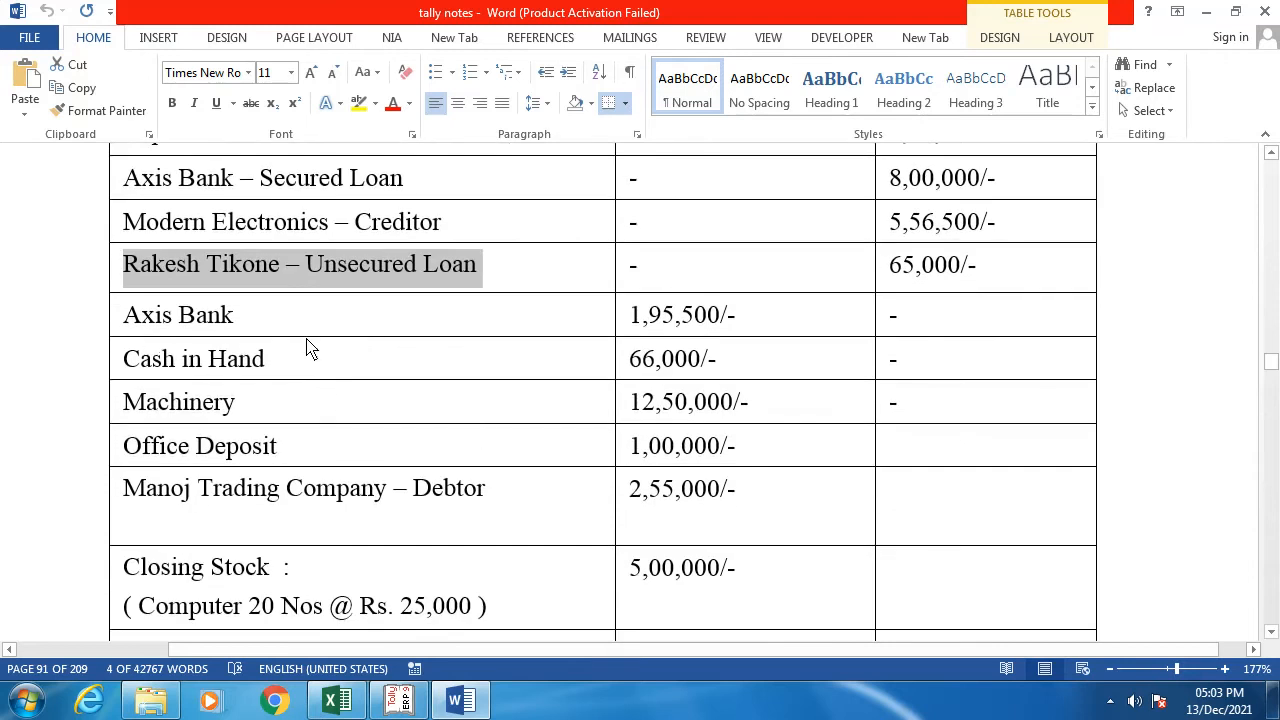
scroll(371, 354, "up", 1)
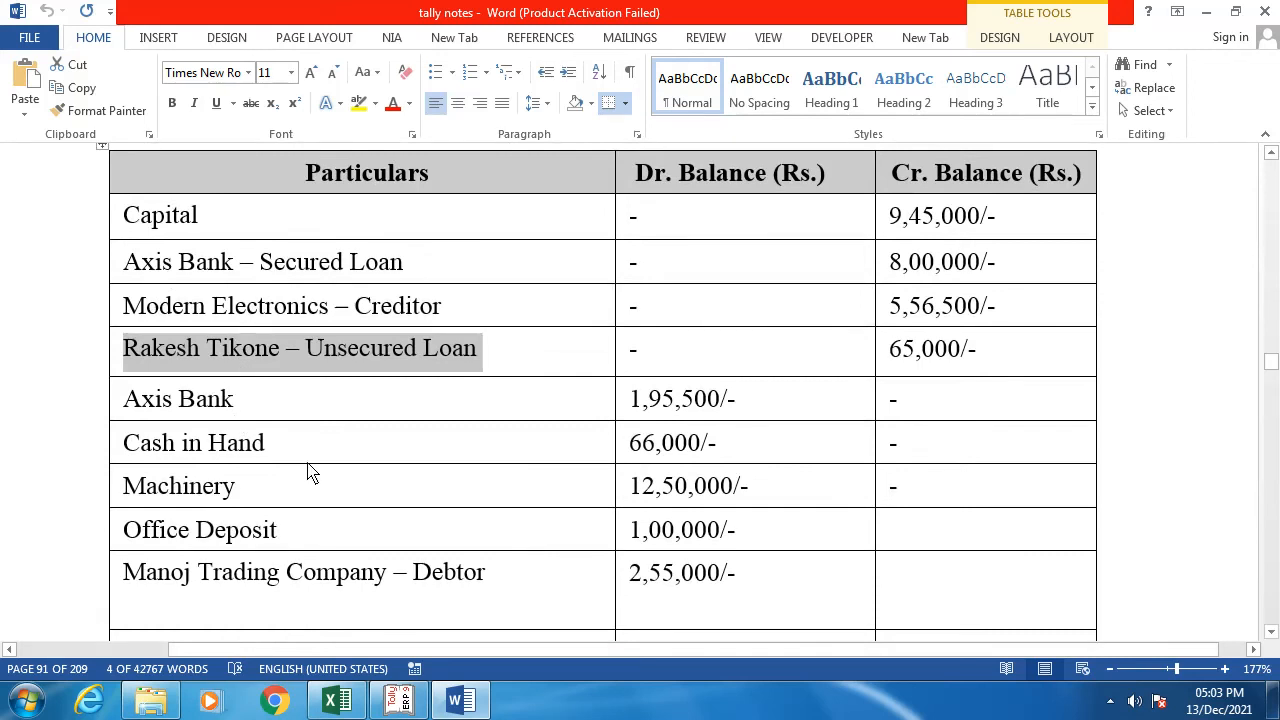
key("alt+Tab")
type("Axix")
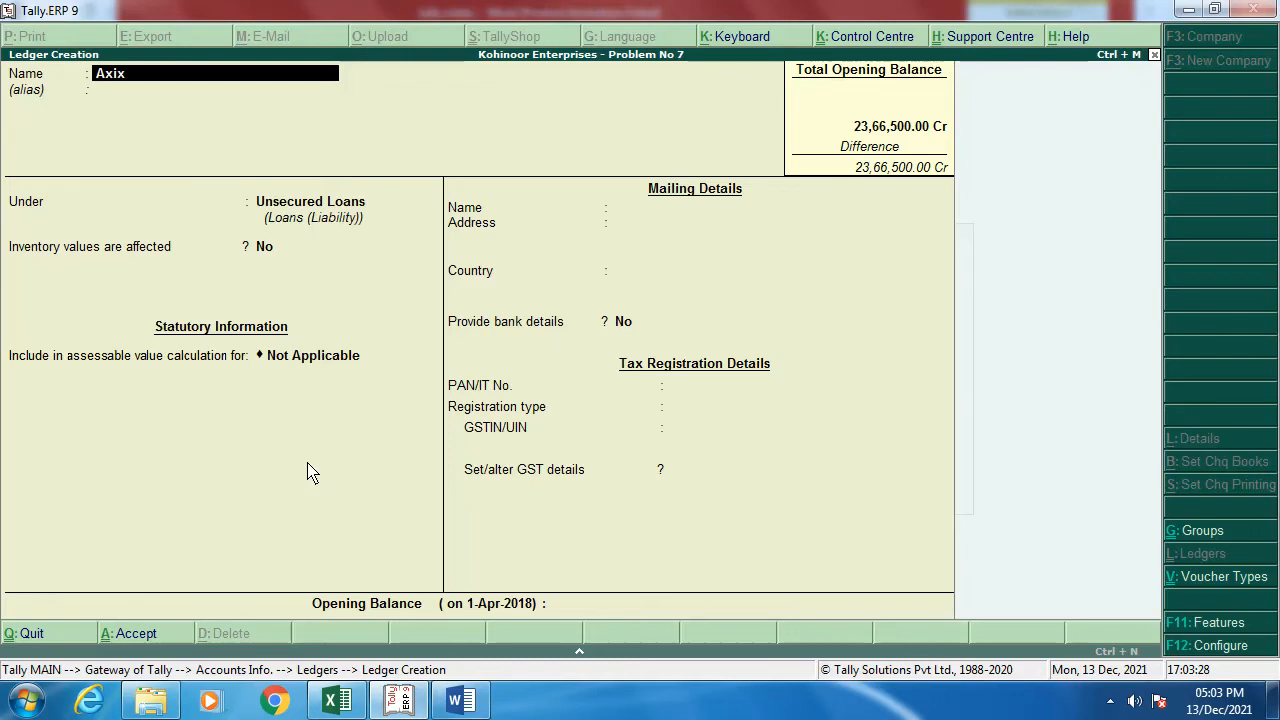
type(" Bank - Curretn A/c.")
key("Return")
type("B")
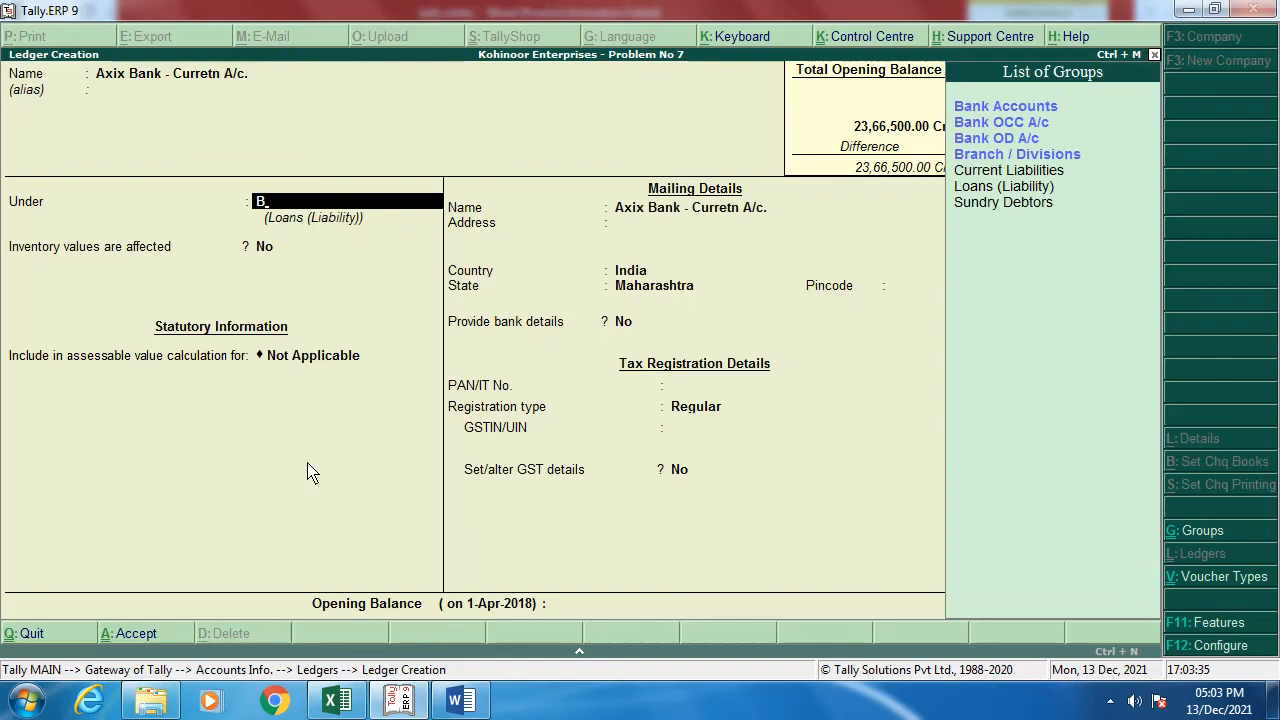
key("Return")
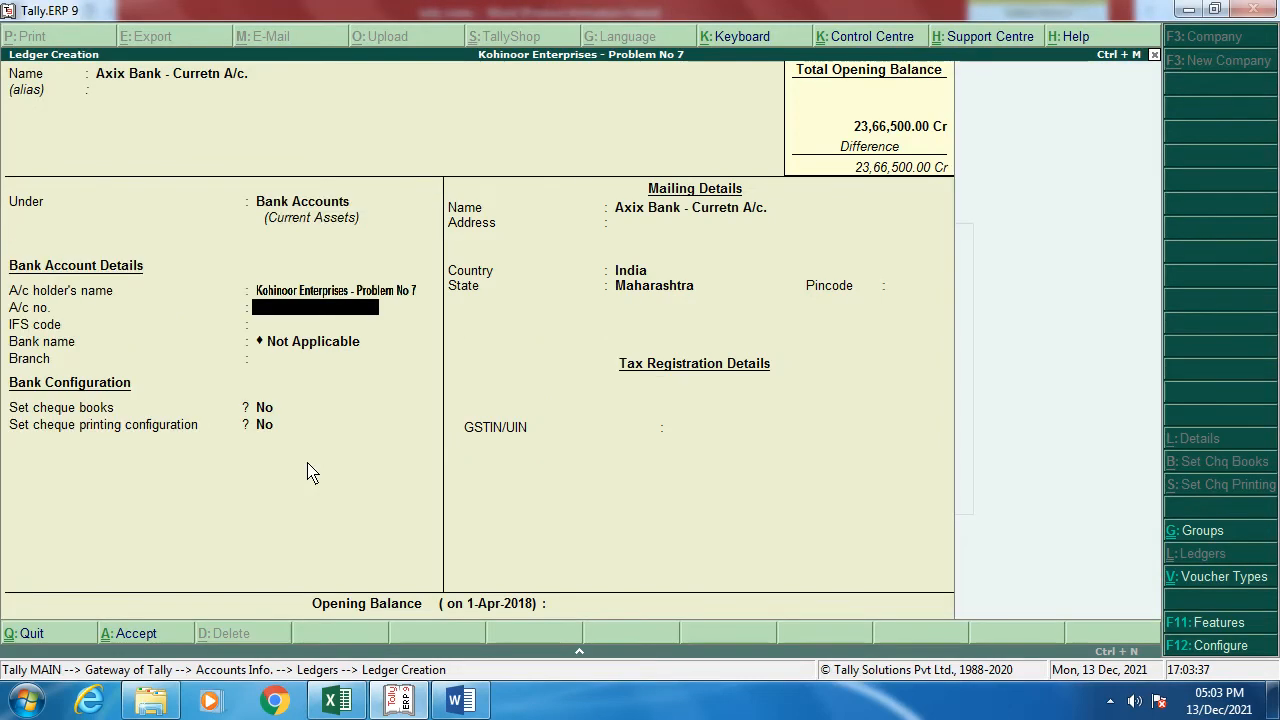
key("Return")
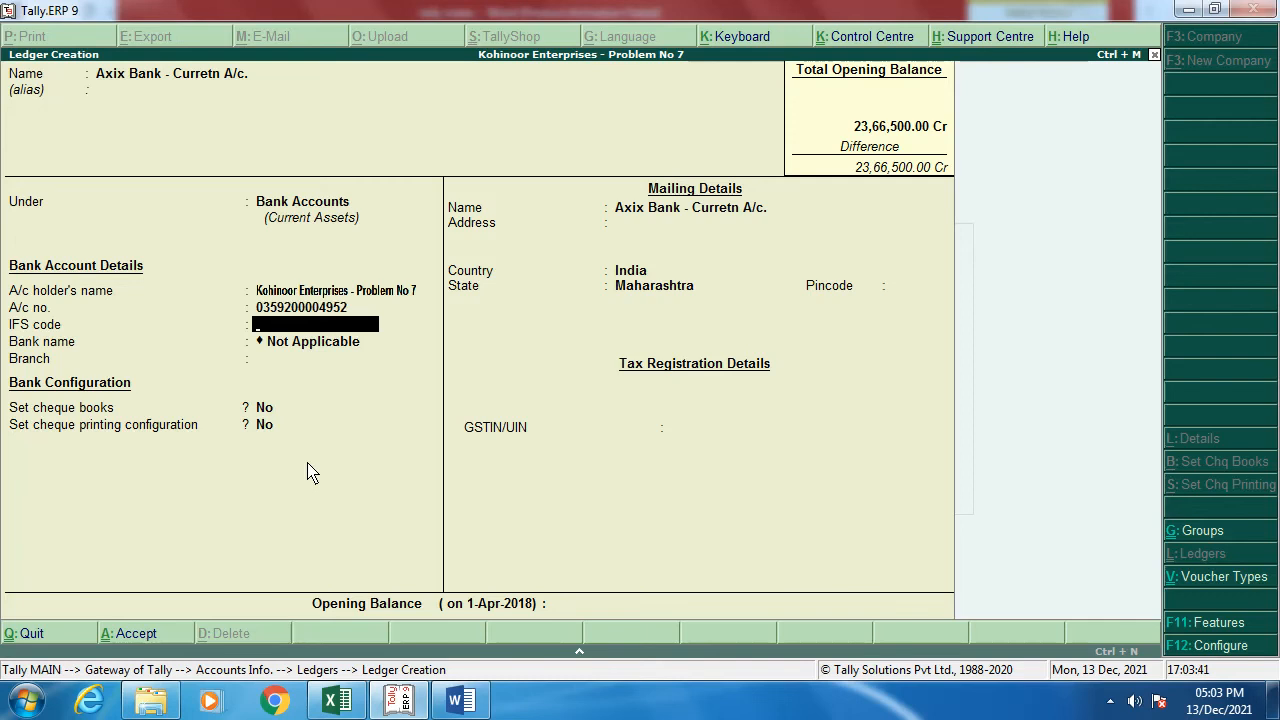
type("AXIX0033566")
key("Return")
key("Return")
key("Return")
key("Return")
key("Return")
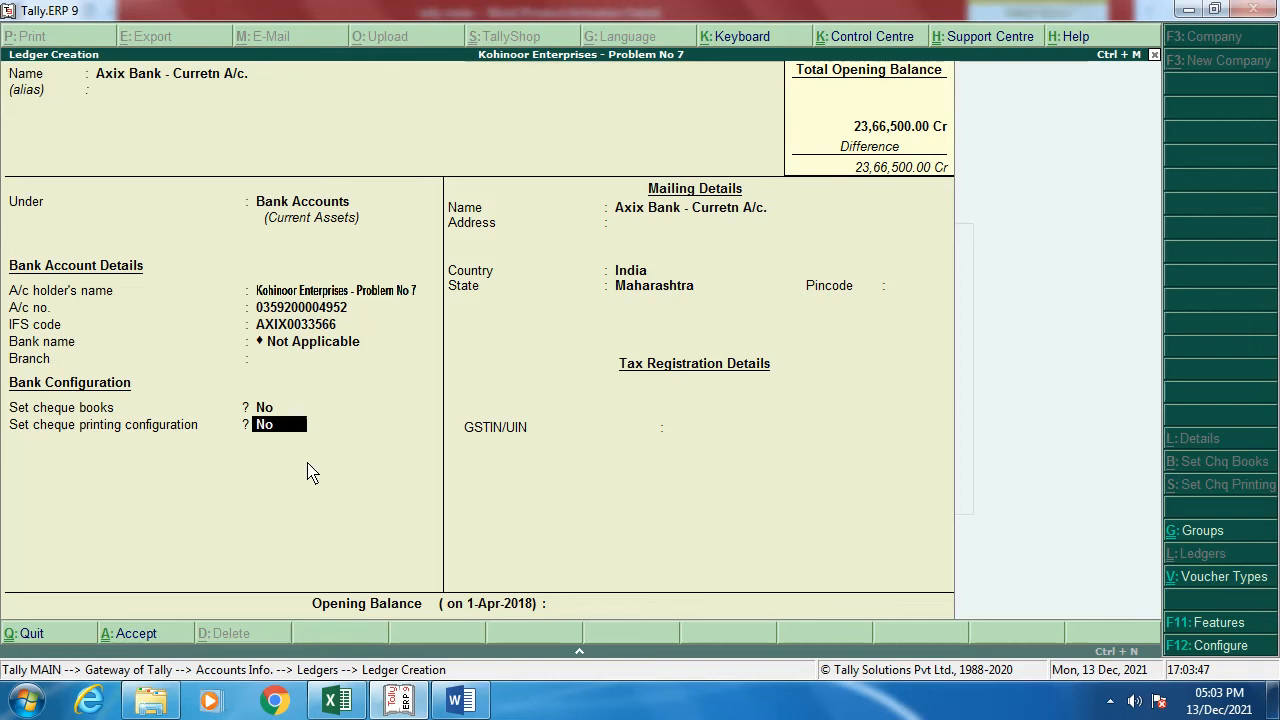
Step: Give the bank ledger a 1,95,500 Dr opening balance and save it
key("Return")
key("Return")
key("Return")
key("Return")
key("Return")
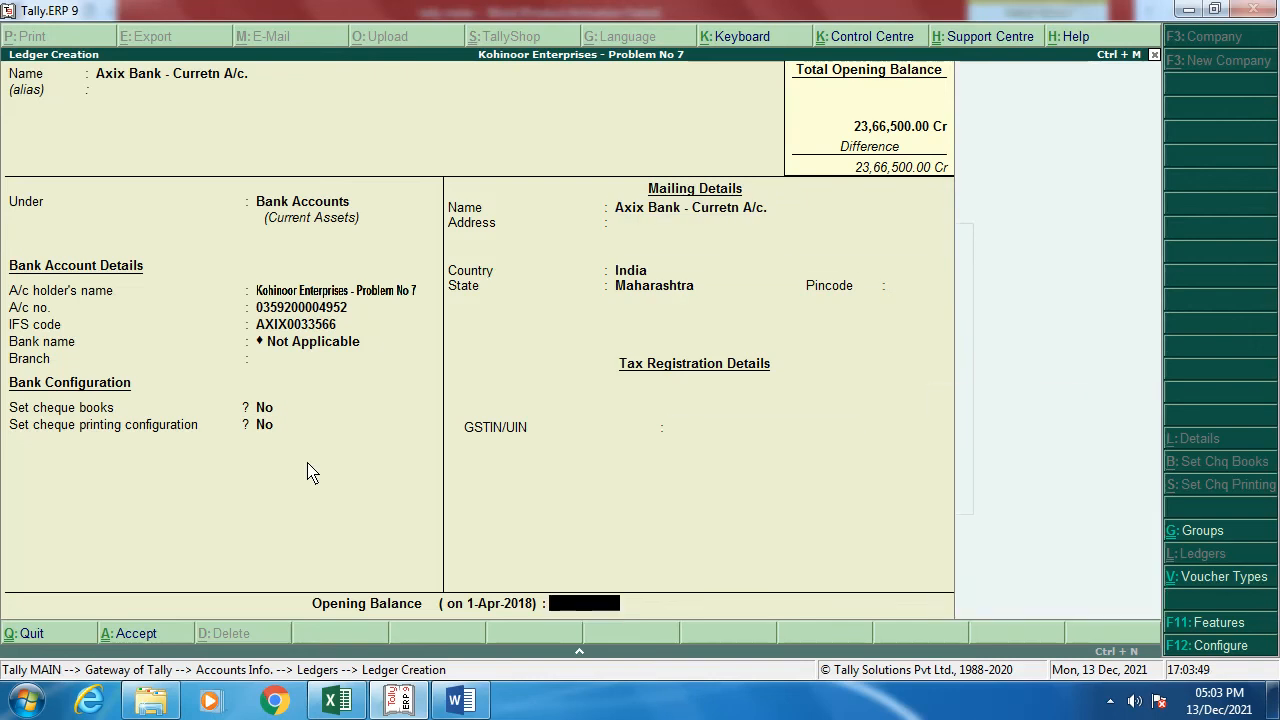
key("alt+Tab")
key("alt+Tab")
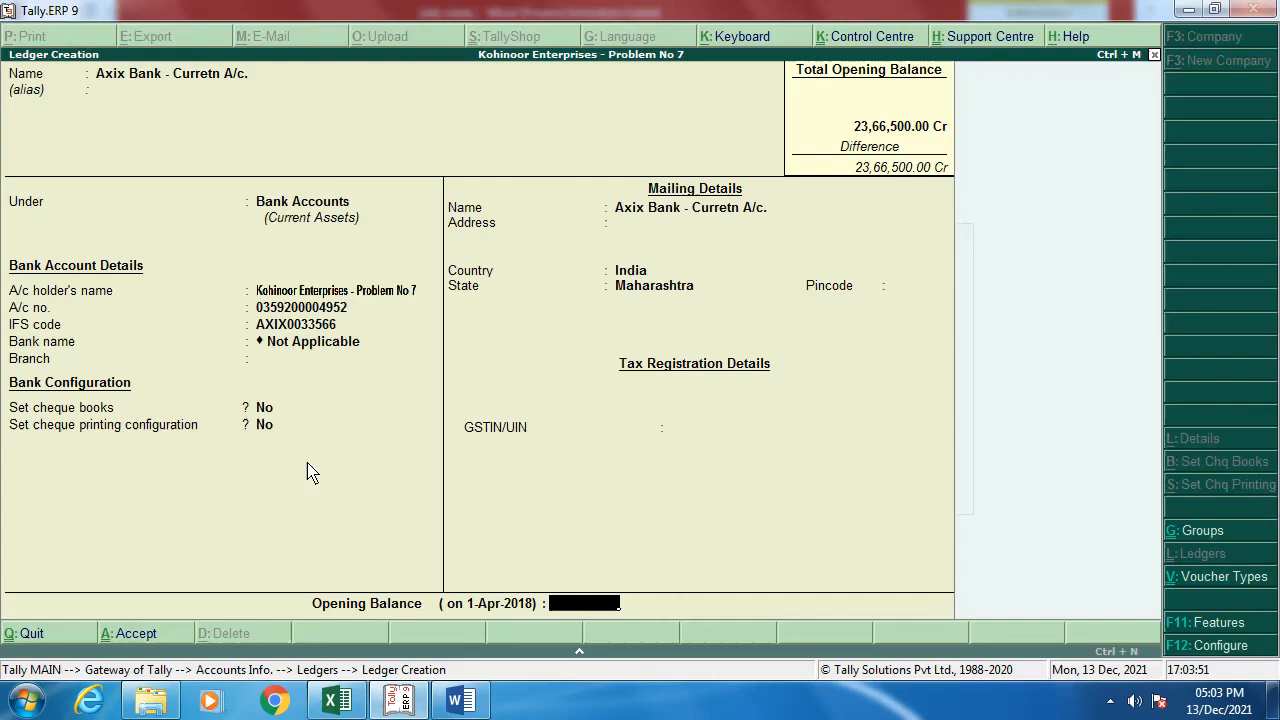
type("1,95,500")
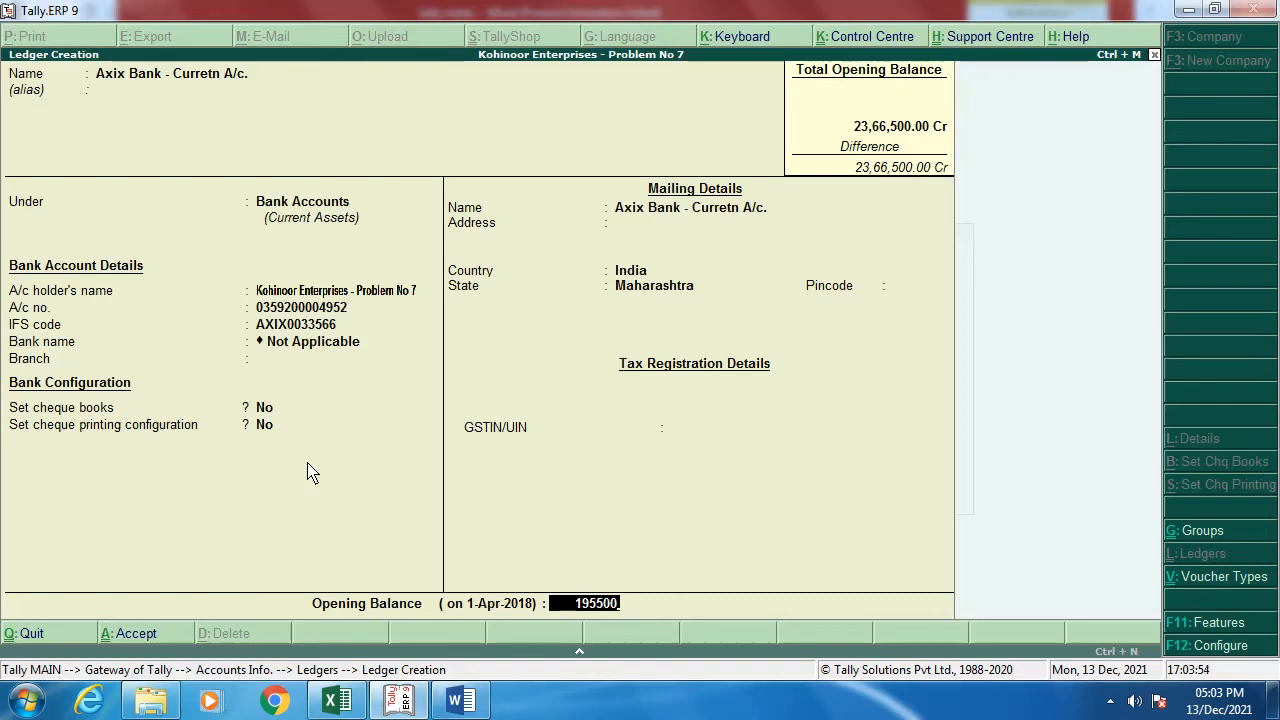
key("Return")
key("Return")
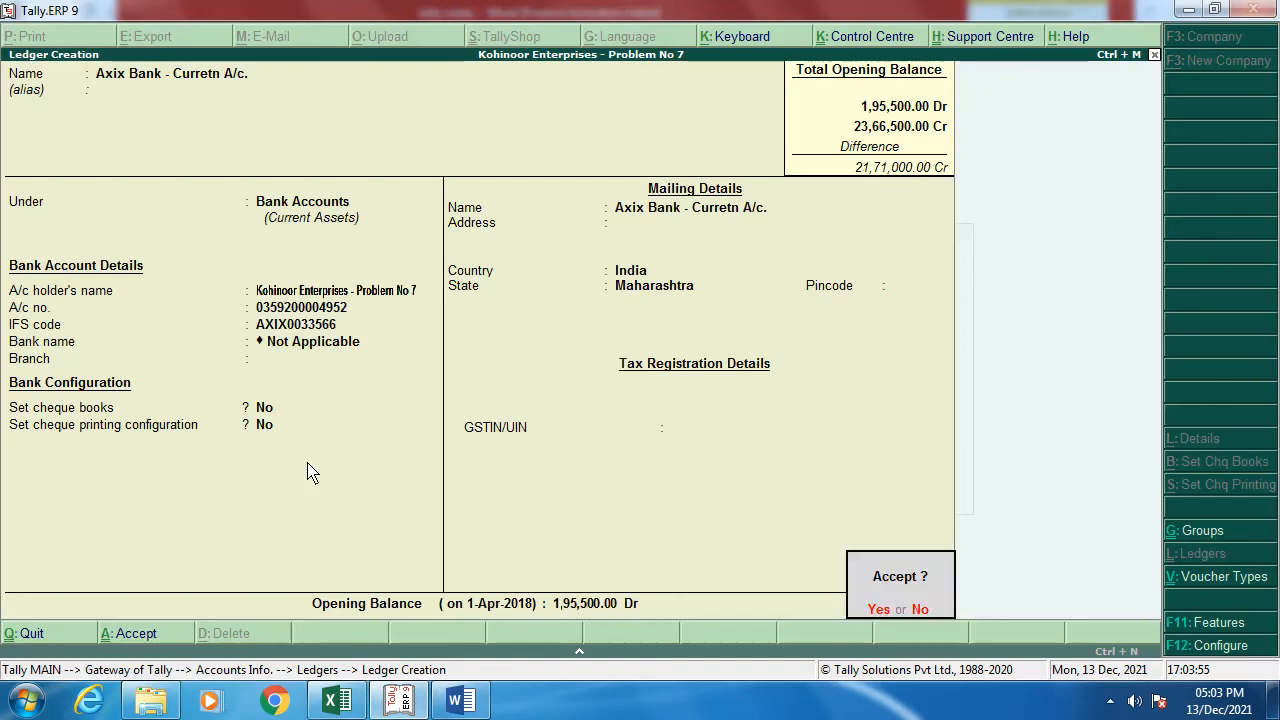
key("Return")
key("alt+Tab")
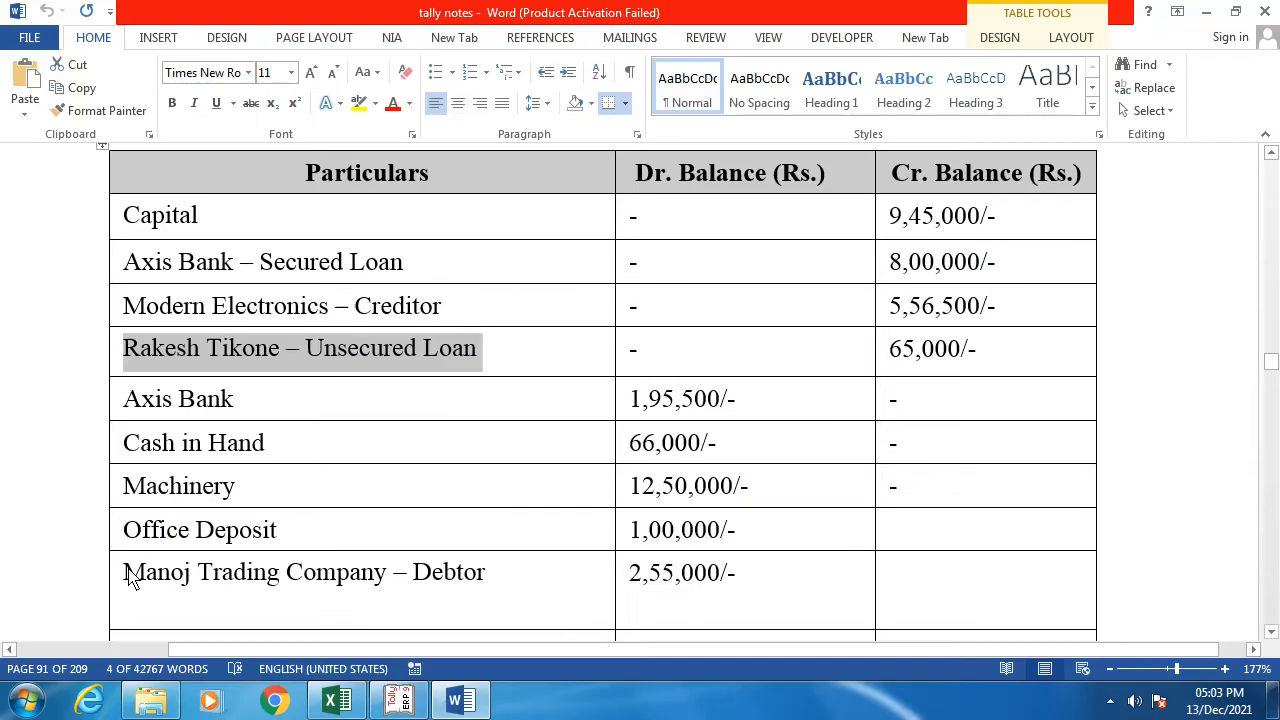
Step: Leave ledger creation and open the existing Cash ledger for alteration
key("alt+Tab")
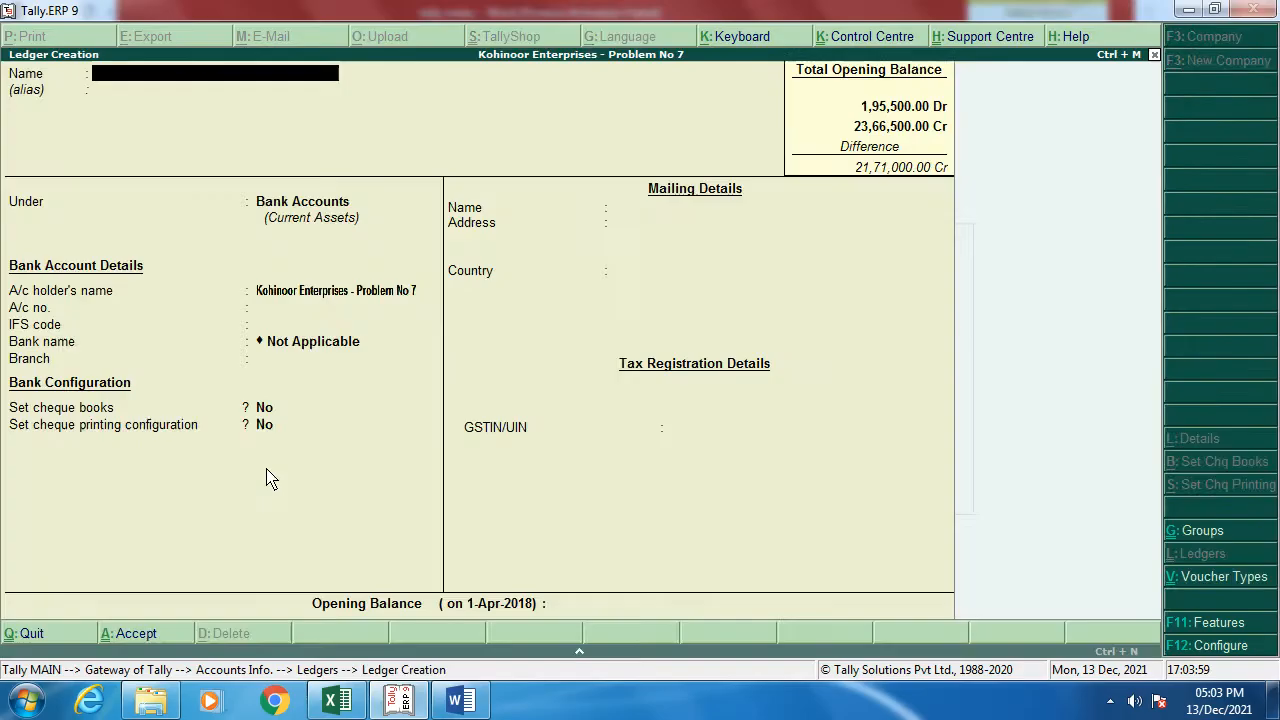
key("Escape")
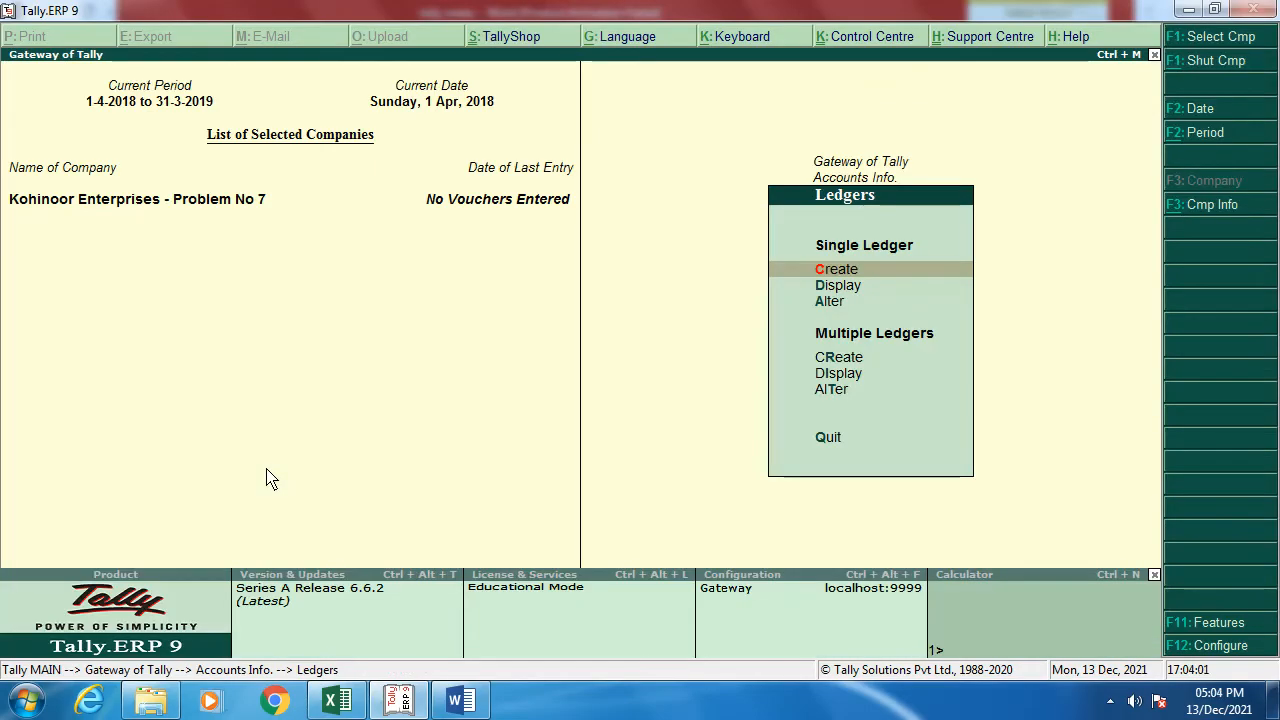
key("Down")
key("Down")
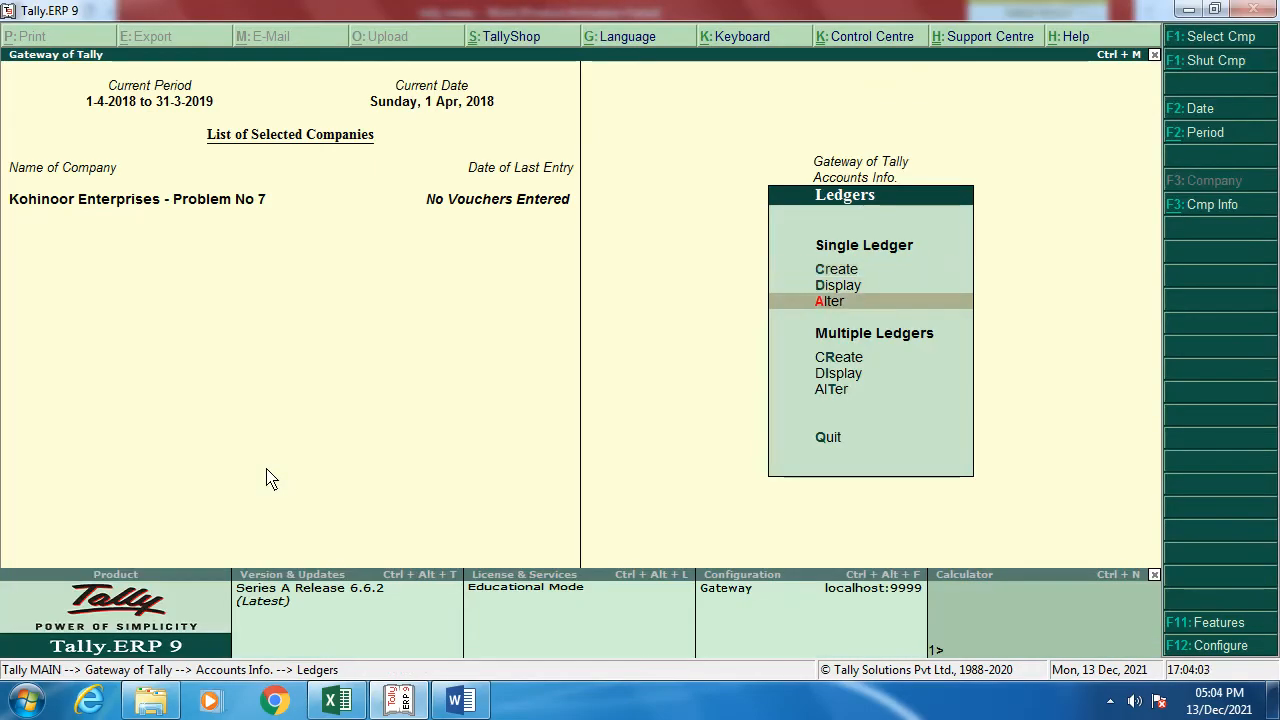
key("Return")
key("Down")
key("Down")
key("Down")
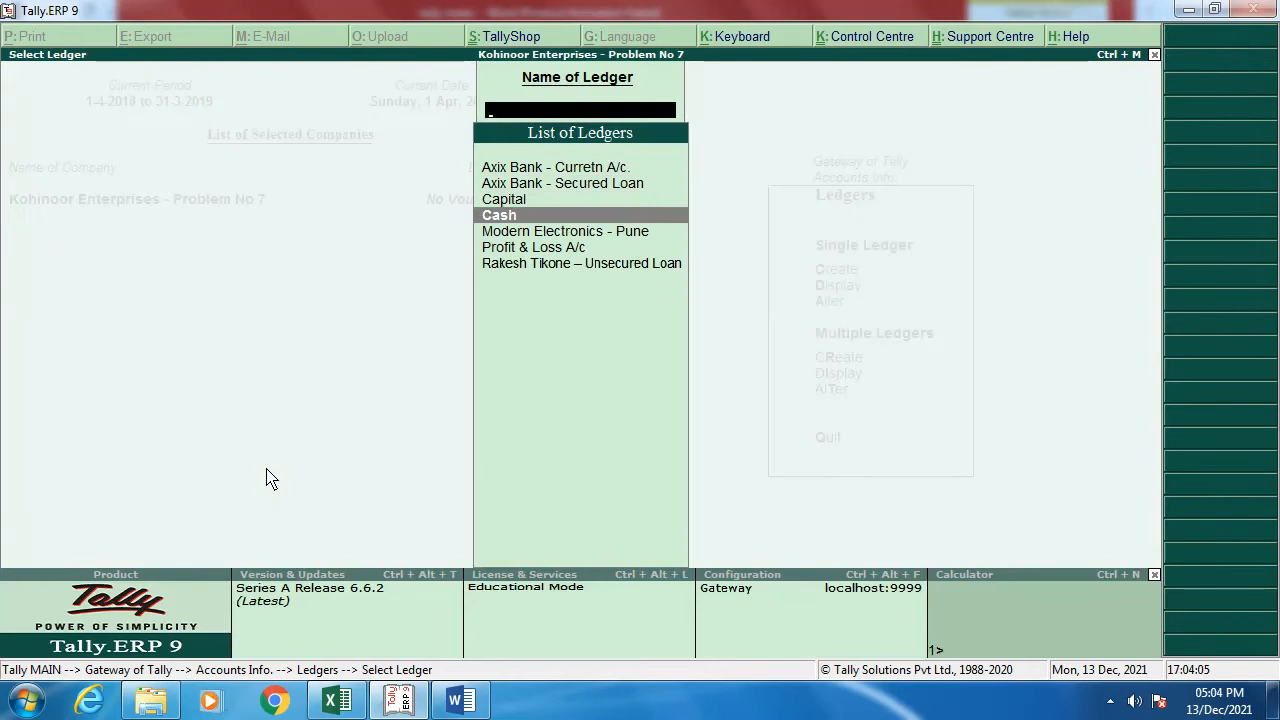
key("Return")
key("Return")
key("Return")
key("Return")
key("Return")
key("Return")
key("Return")
key("Return")
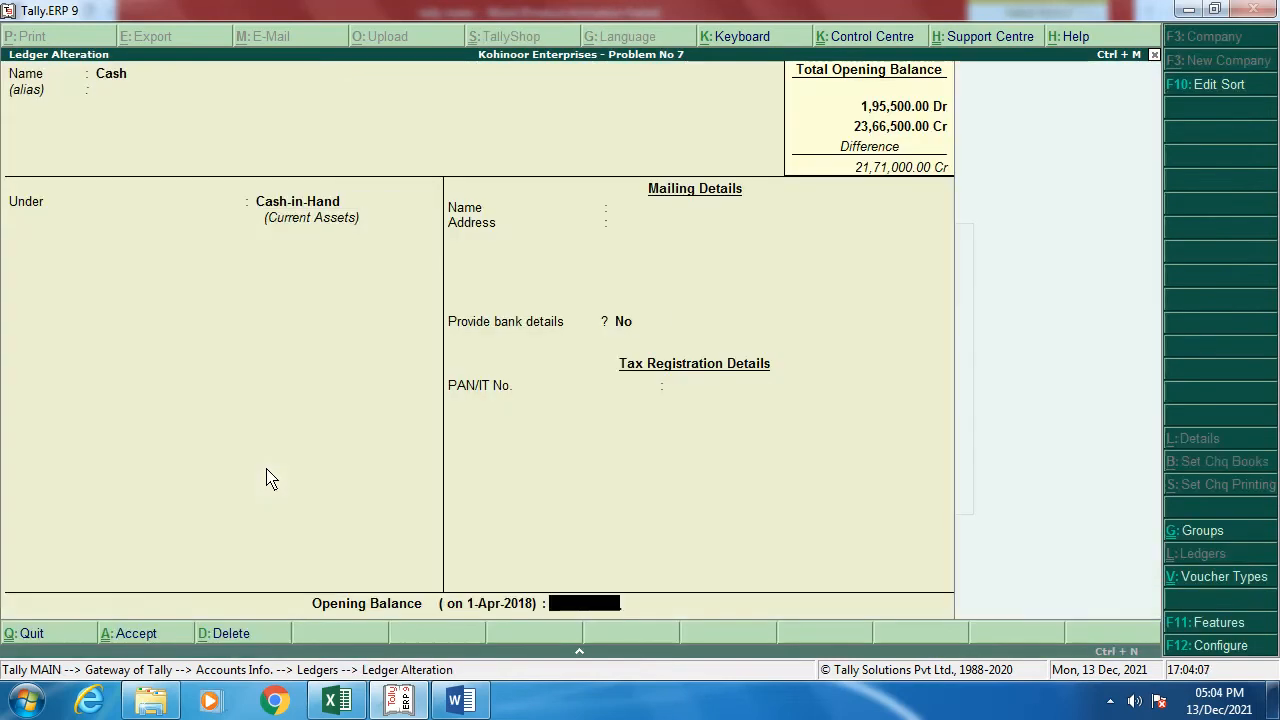
Step: Set the Cash ledger's opening balance to 66,000 Dr and save it
key("alt+Tab")
key("alt+Tab")
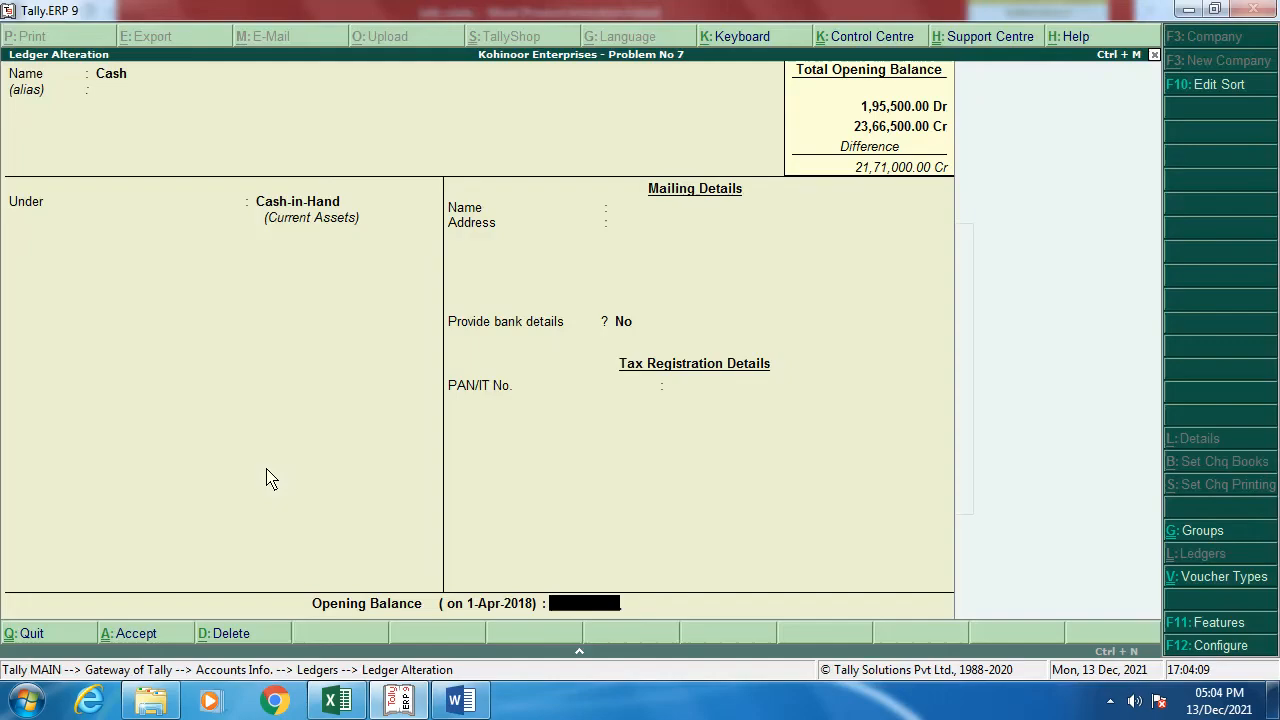
type("66000")
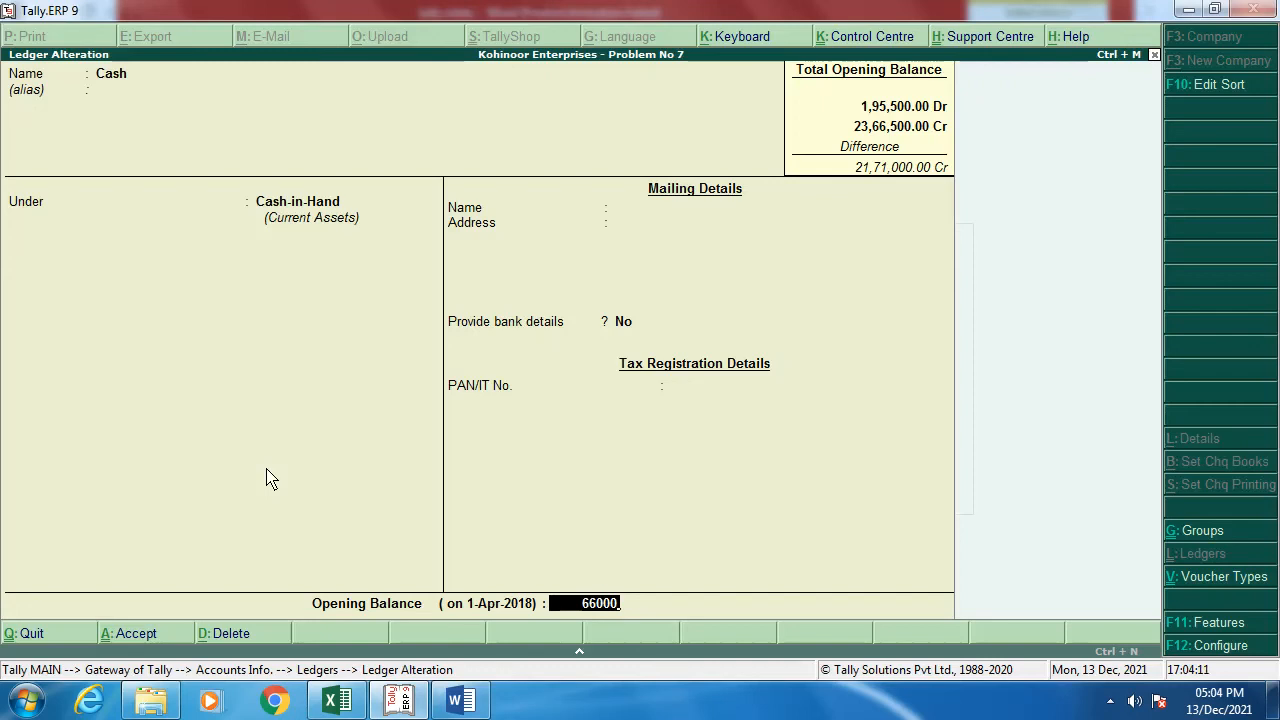
key("Return")
key("Return")
key("Return")
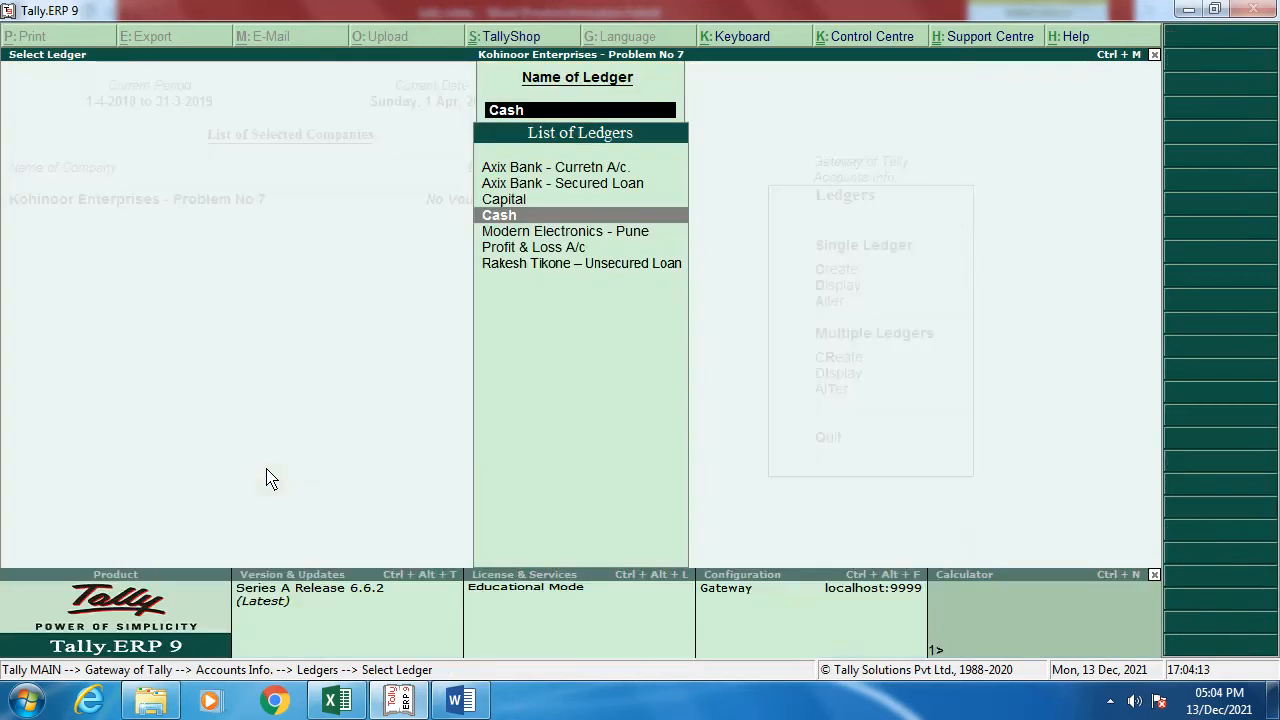
key("Escape")
key("Up")
key("Up")
key("Return")
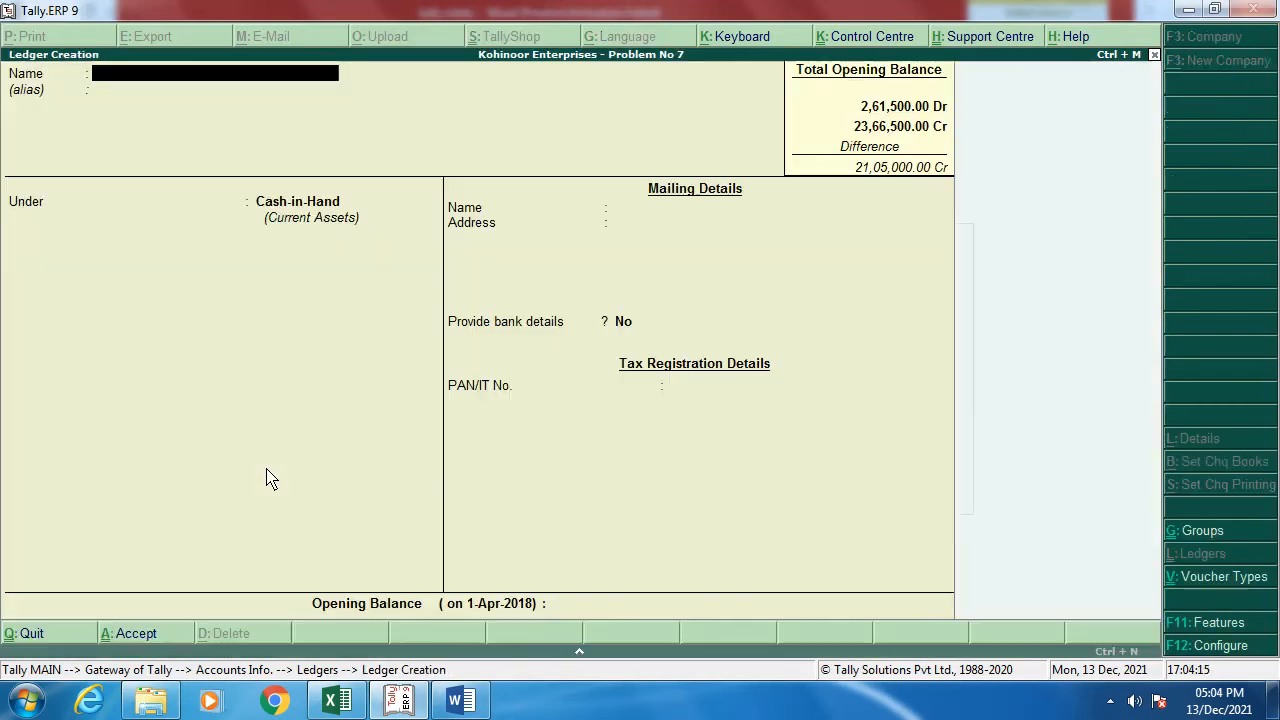
key("alt+Tab")
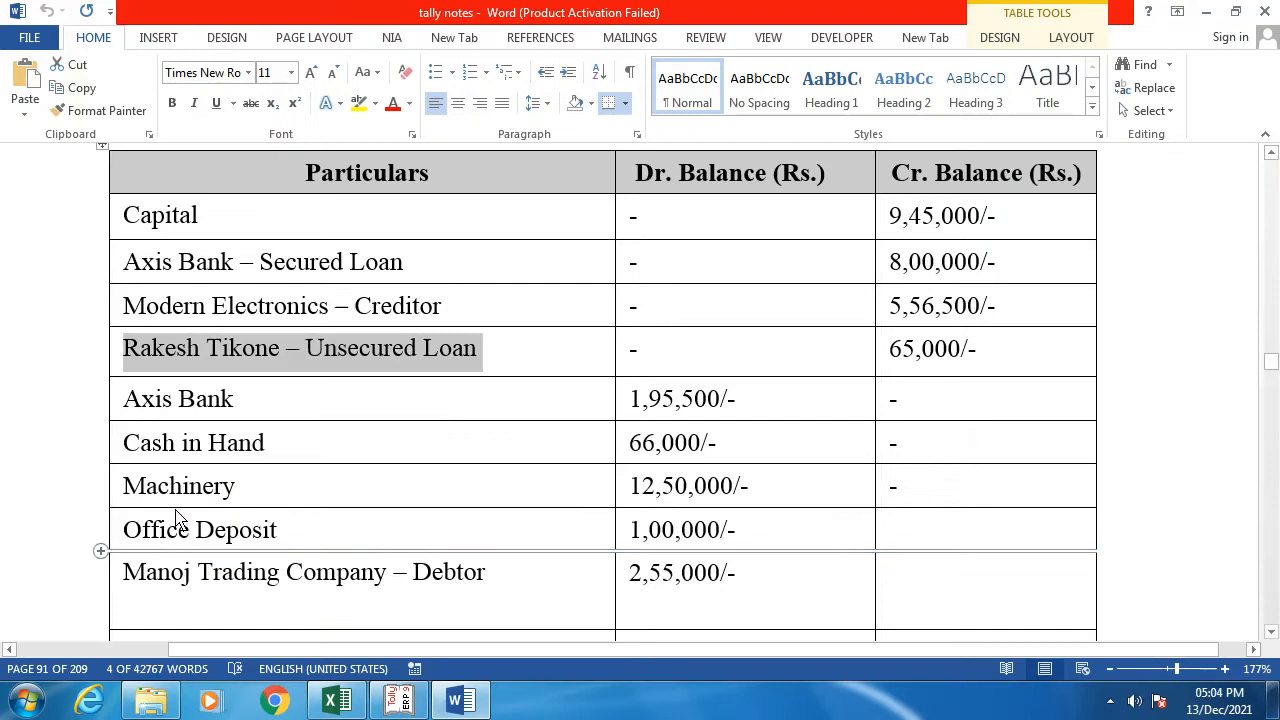
Step: Name the new ledger Machinery and place it under Fixed Assets
key("alt+Tab")
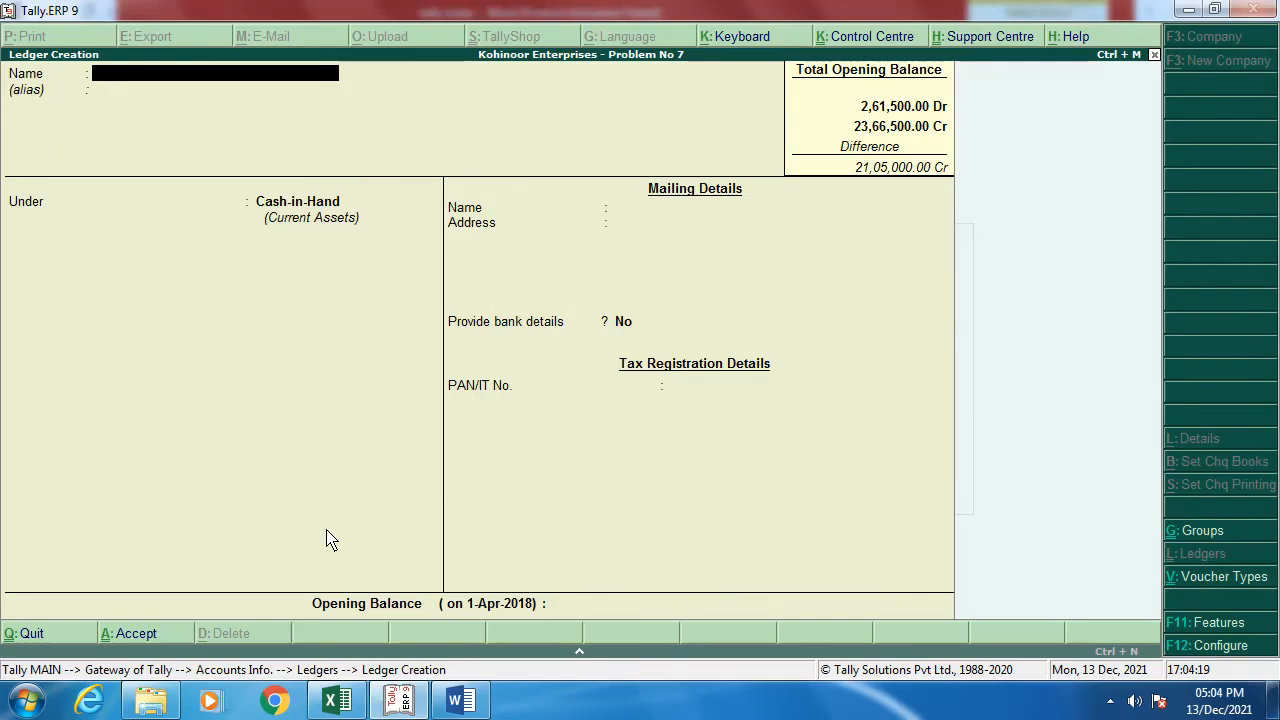
type("Machibnery")
key("BackSpace")
key("BackSpace")
key("BackSpace")
key("BackSpace")
type("ine")
key("Return")
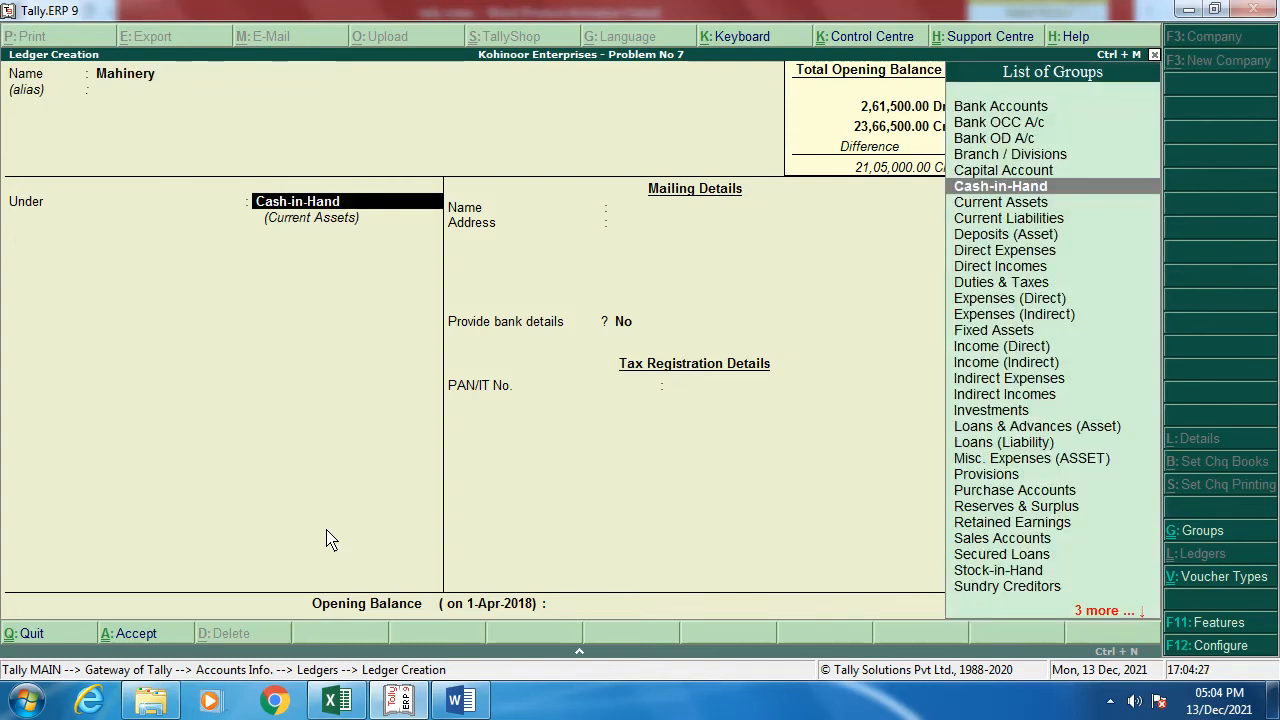
key("BackSpace")
type("Mac")
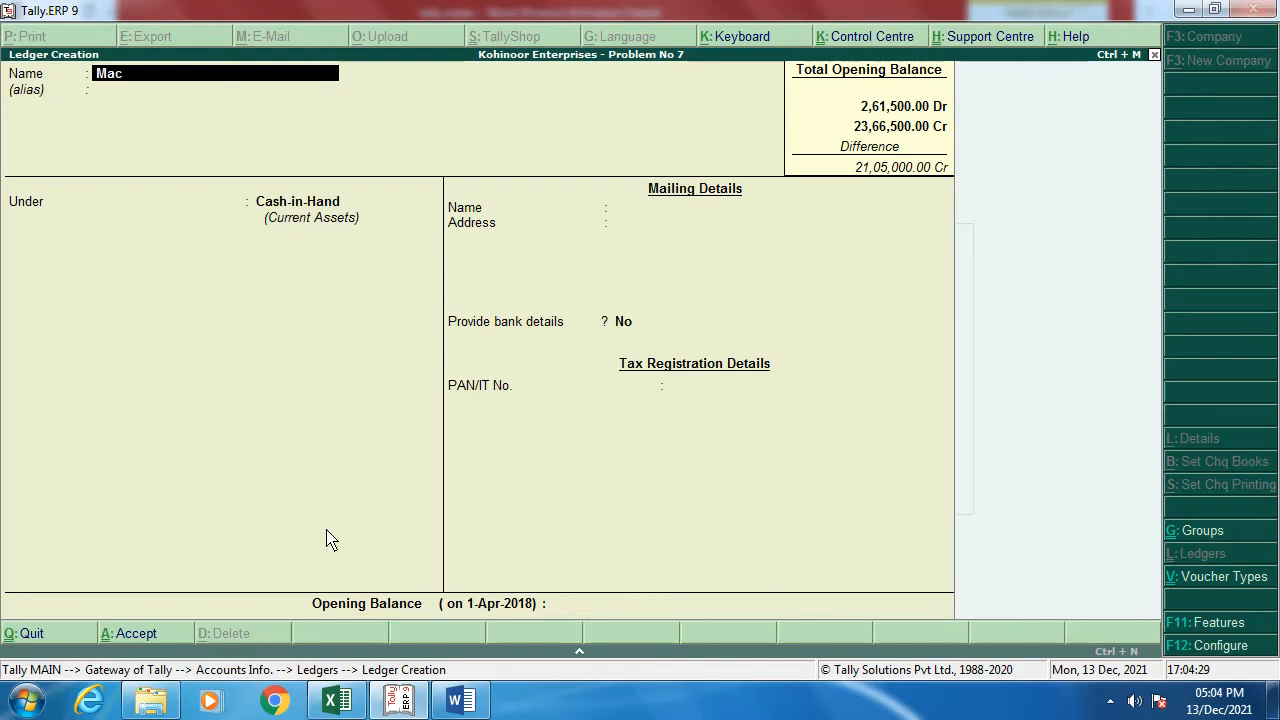
type("hinery")
key("Return")
key("Return")
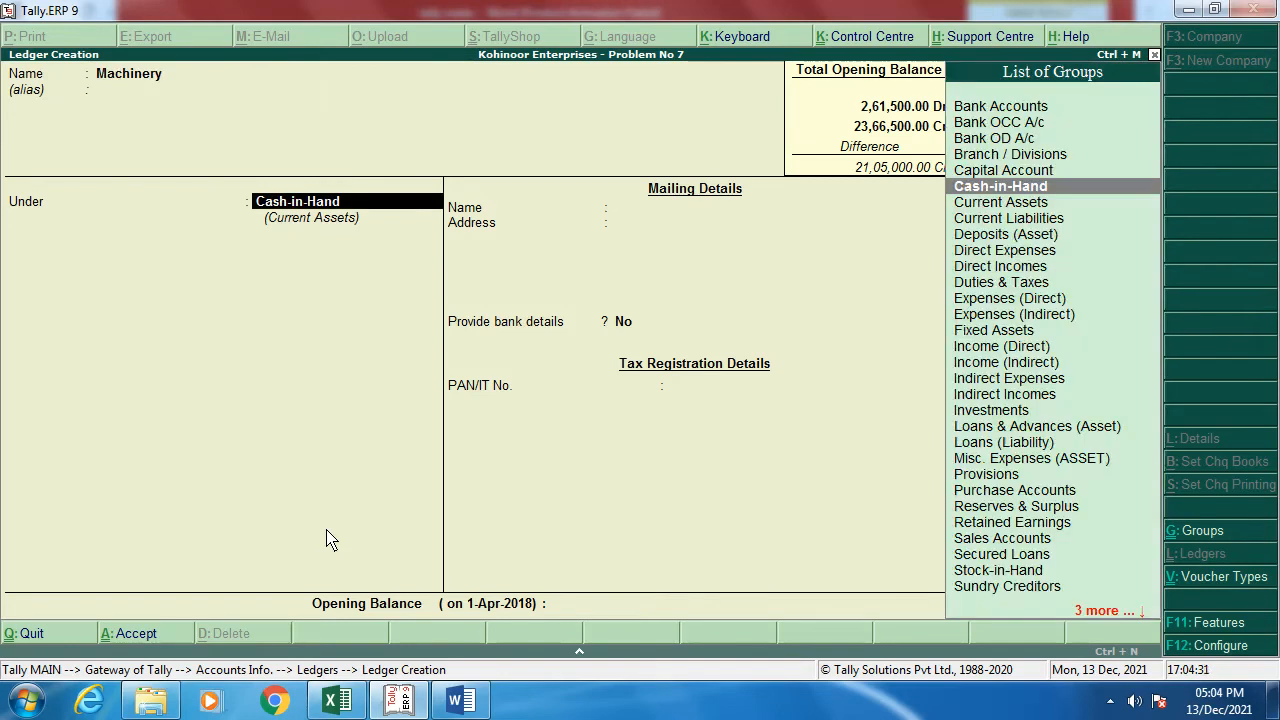
type("F")
key("Return")
key("Return")
key("Return")
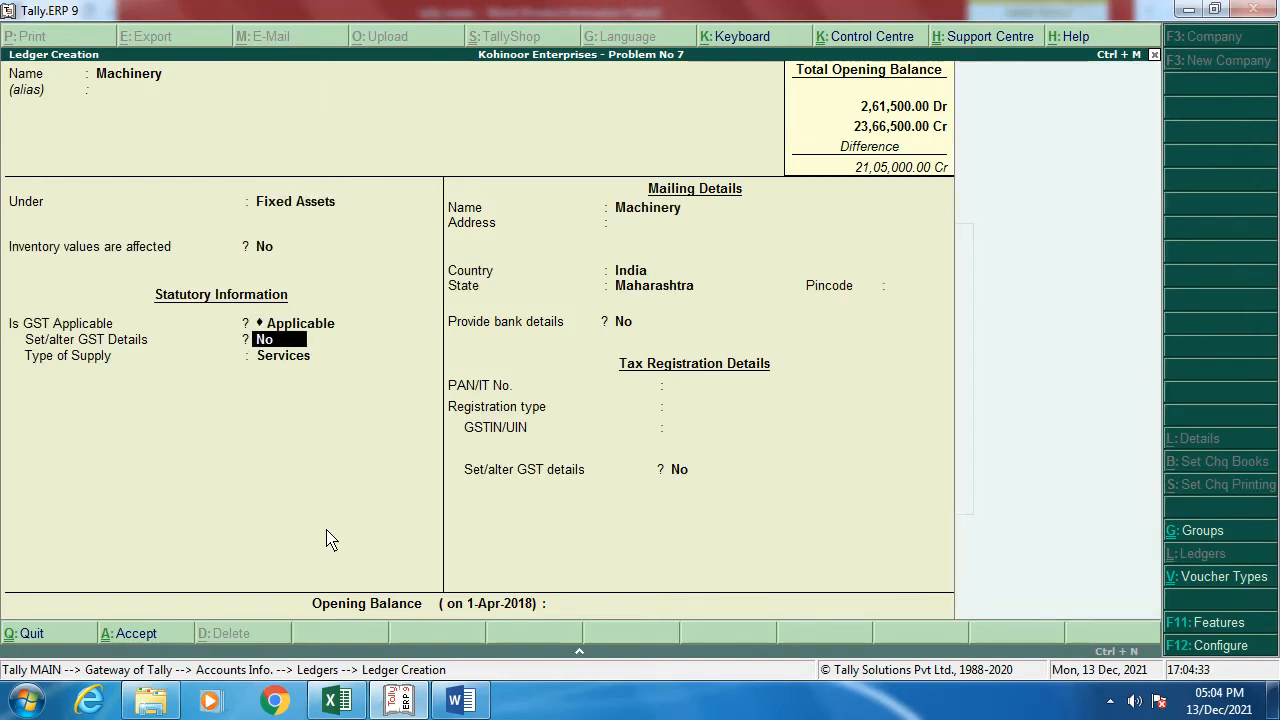
Step: Mark GST as Not Applicable and enter a 12,50,000 Dr opening balance
key("BackSpace")
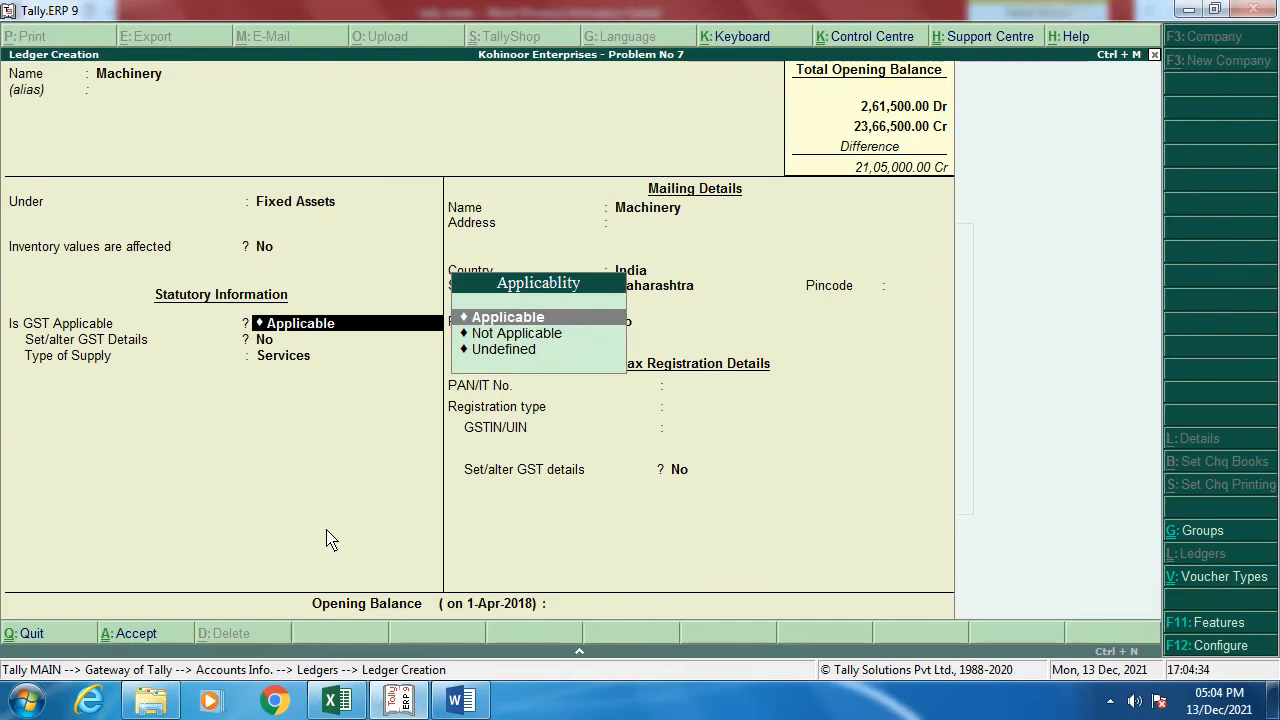
key("Down")
key("Return")
key("Return")
key("Return")
key("Return")
key("Return")
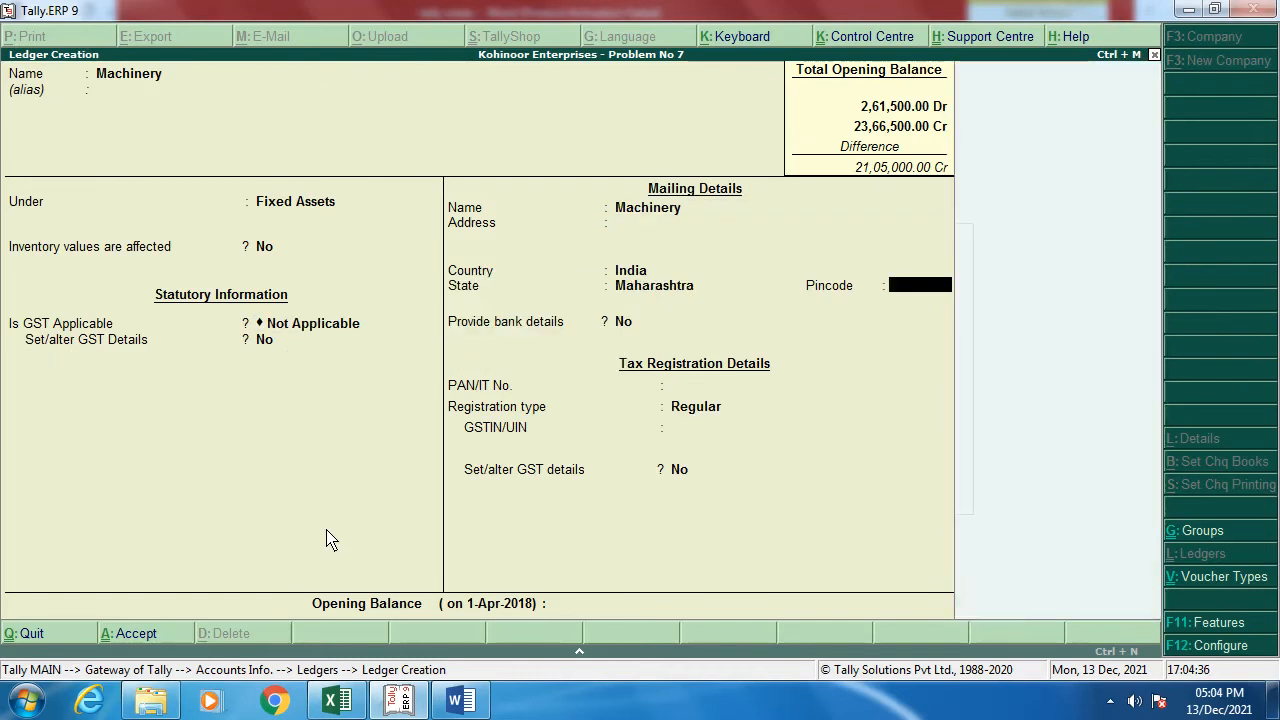
key("Return")
key("Return")
key("Return")
key("Return")
key("Return")
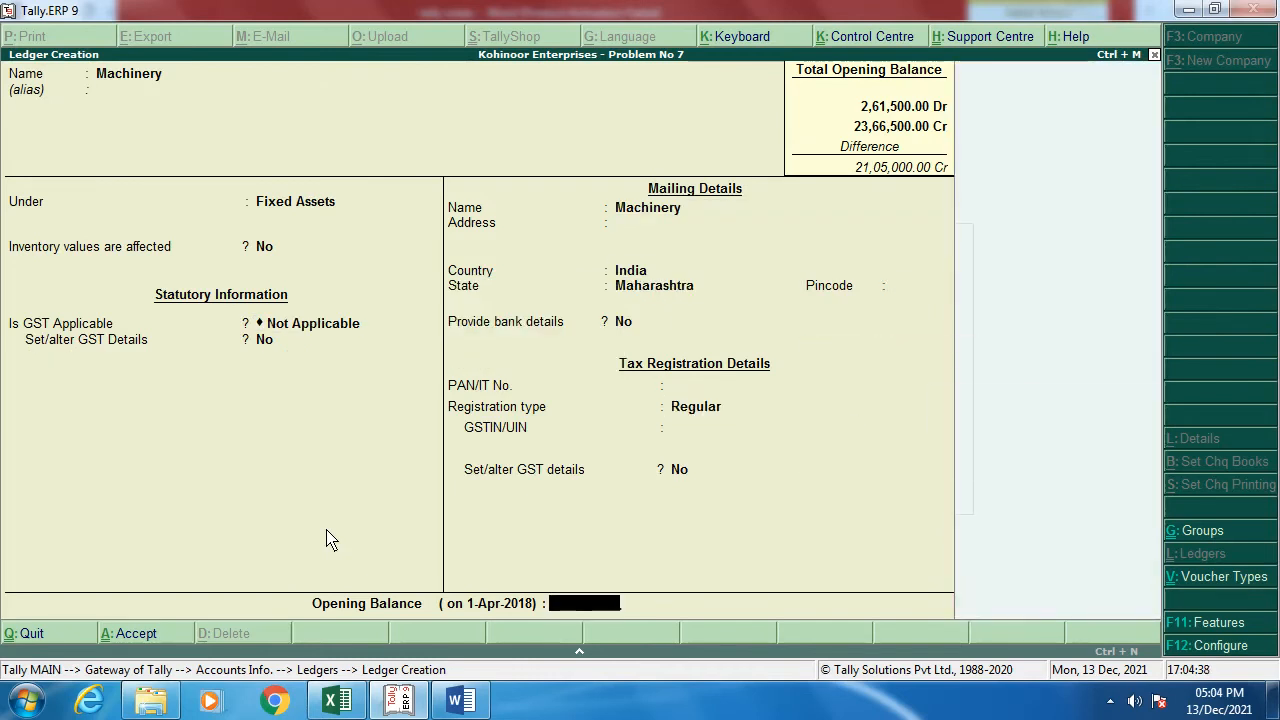
key("alt+Tab")
key("alt+Tab")
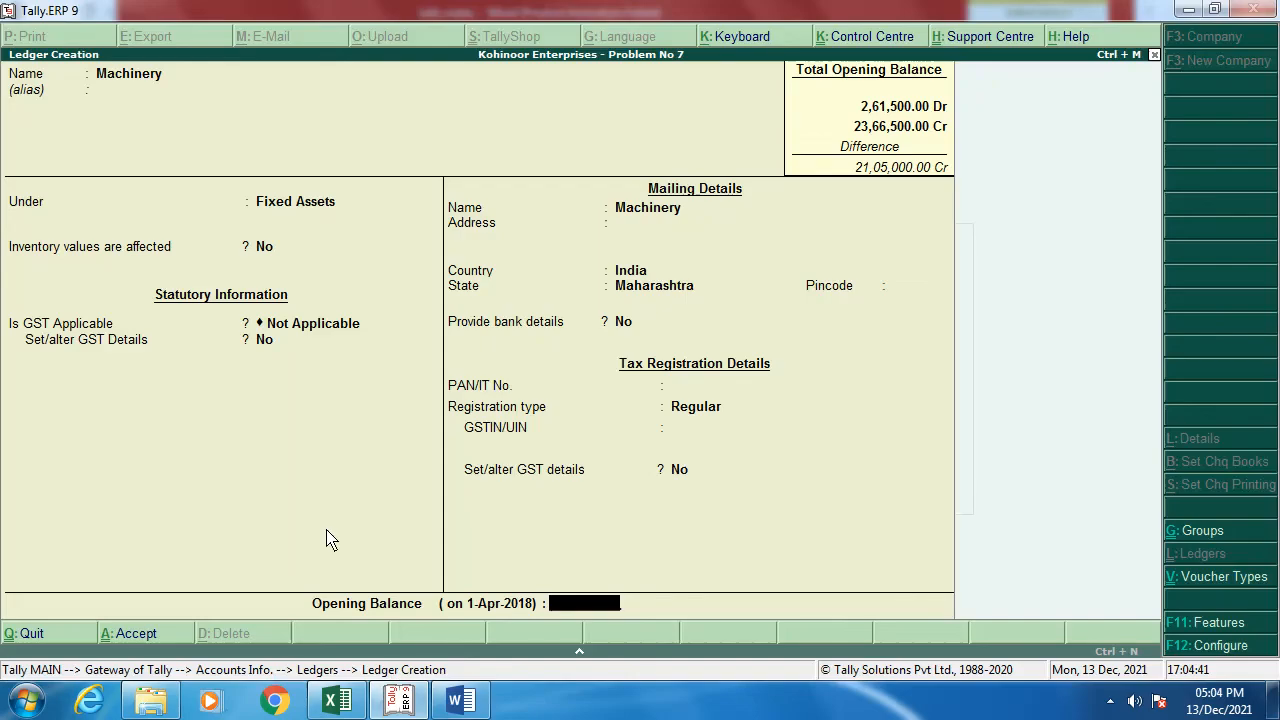
type("12,50,000")
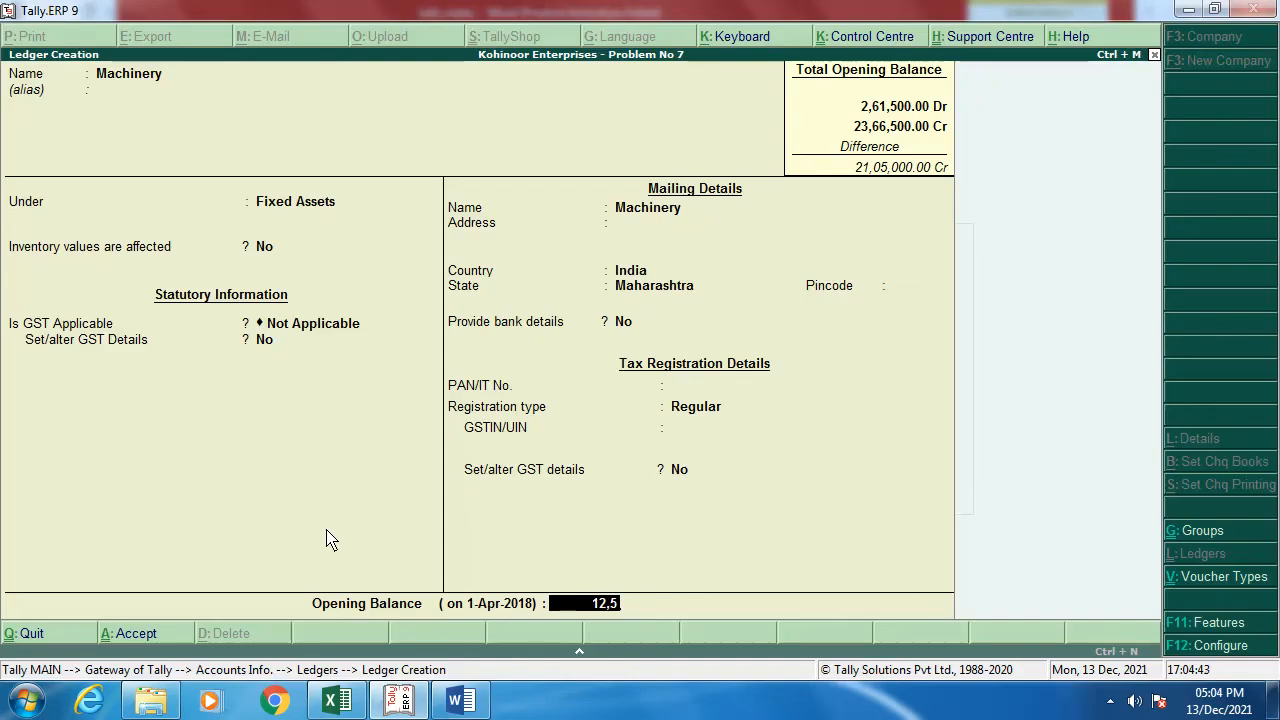
key("Return")
key("Return")
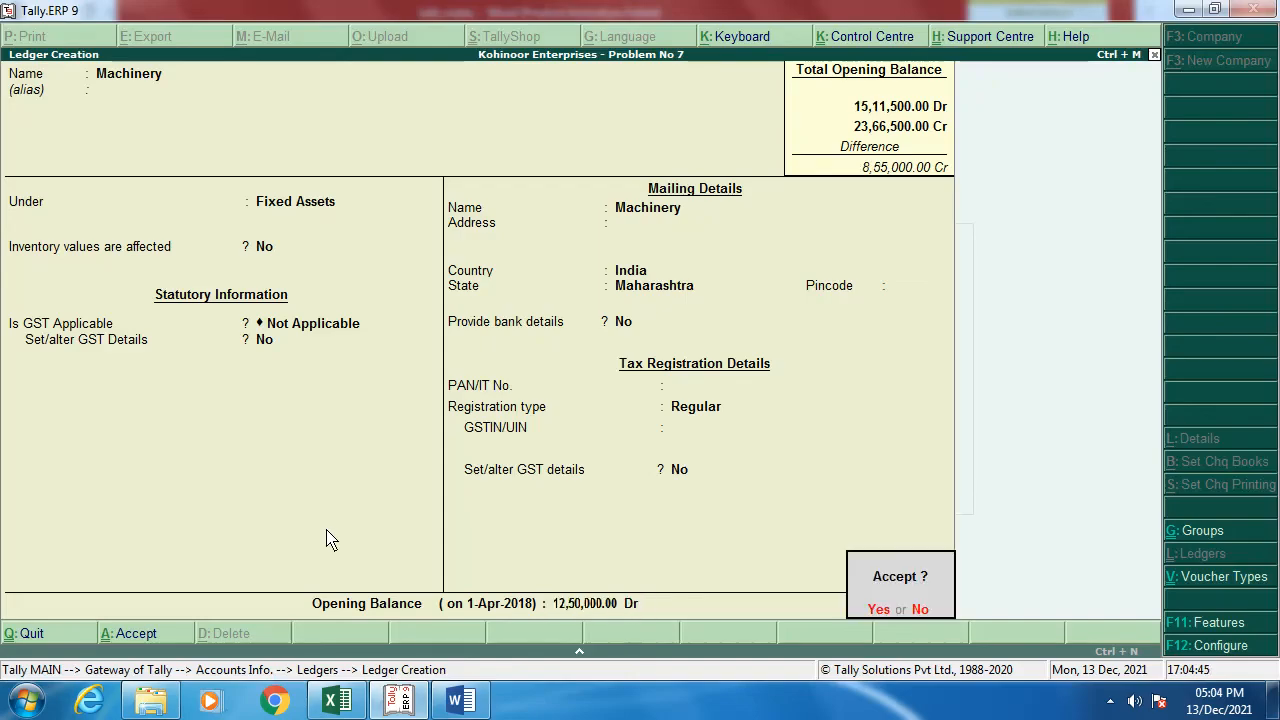
key("Return")
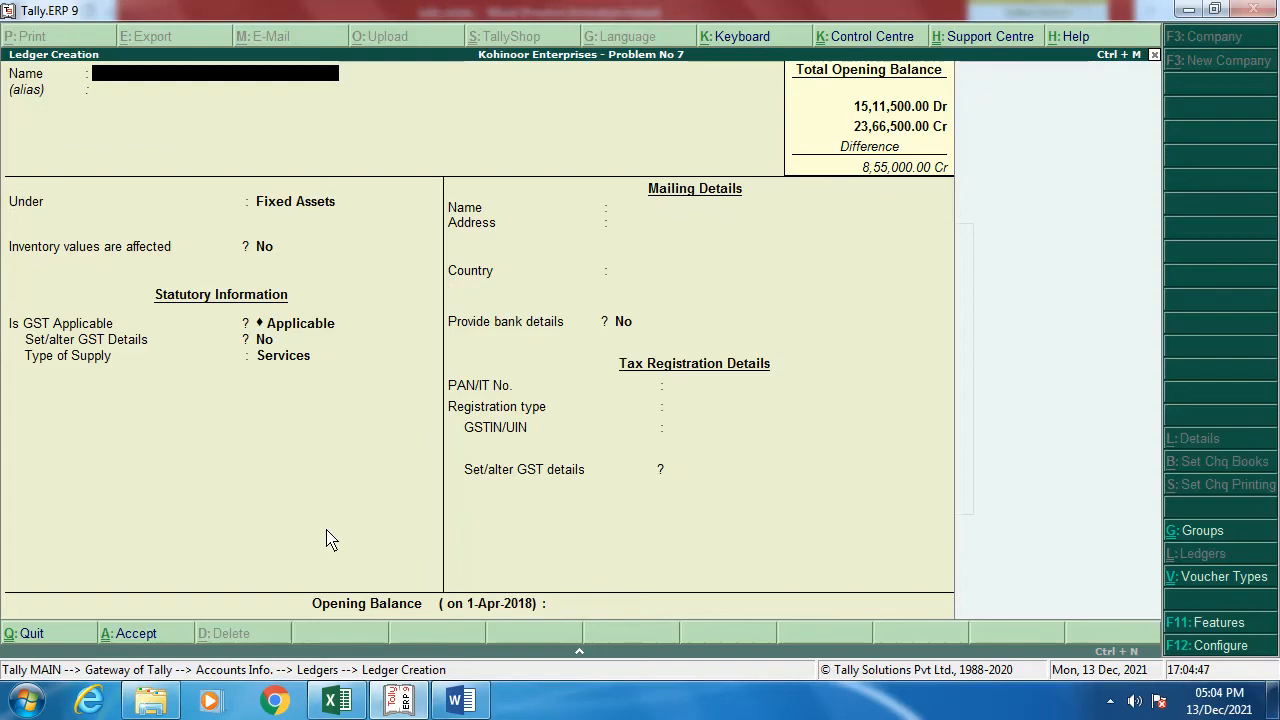
Step: Save Machinery, then start an Office Deposit ledger under Deposits (Asset) with registration type Unknown
key("alt+Tab")
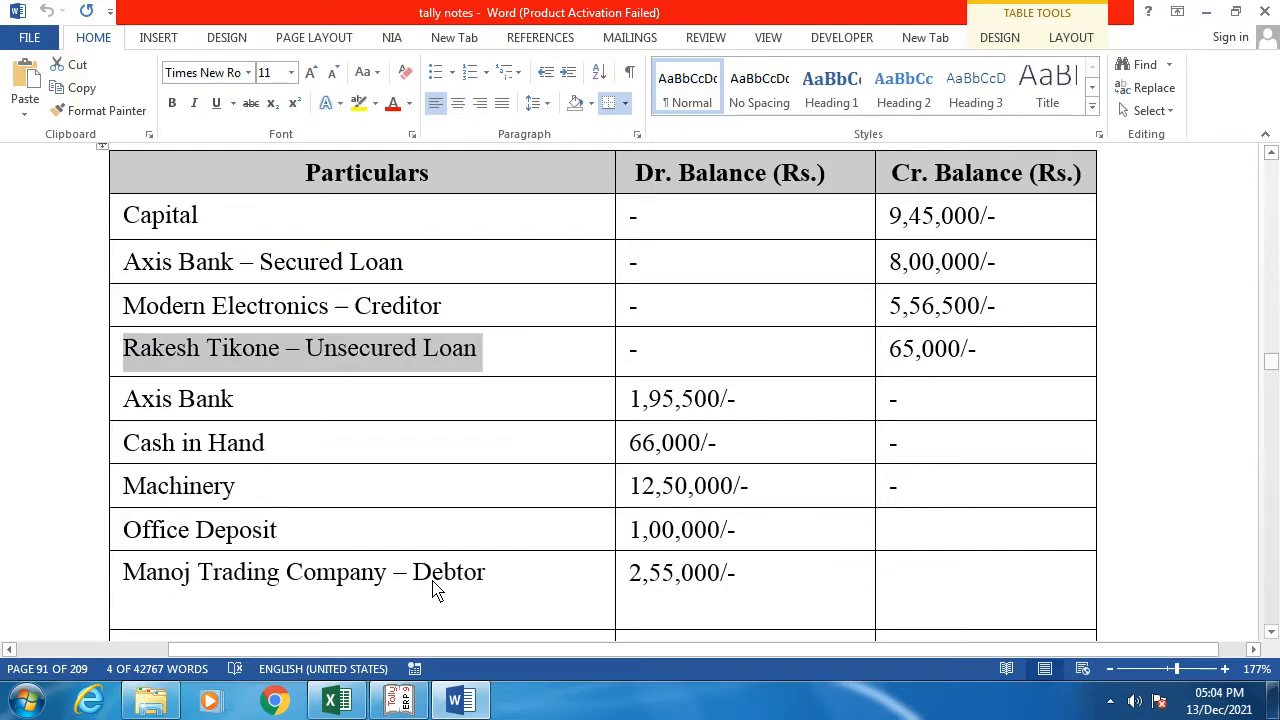
key("alt+Tab")
type("Of")
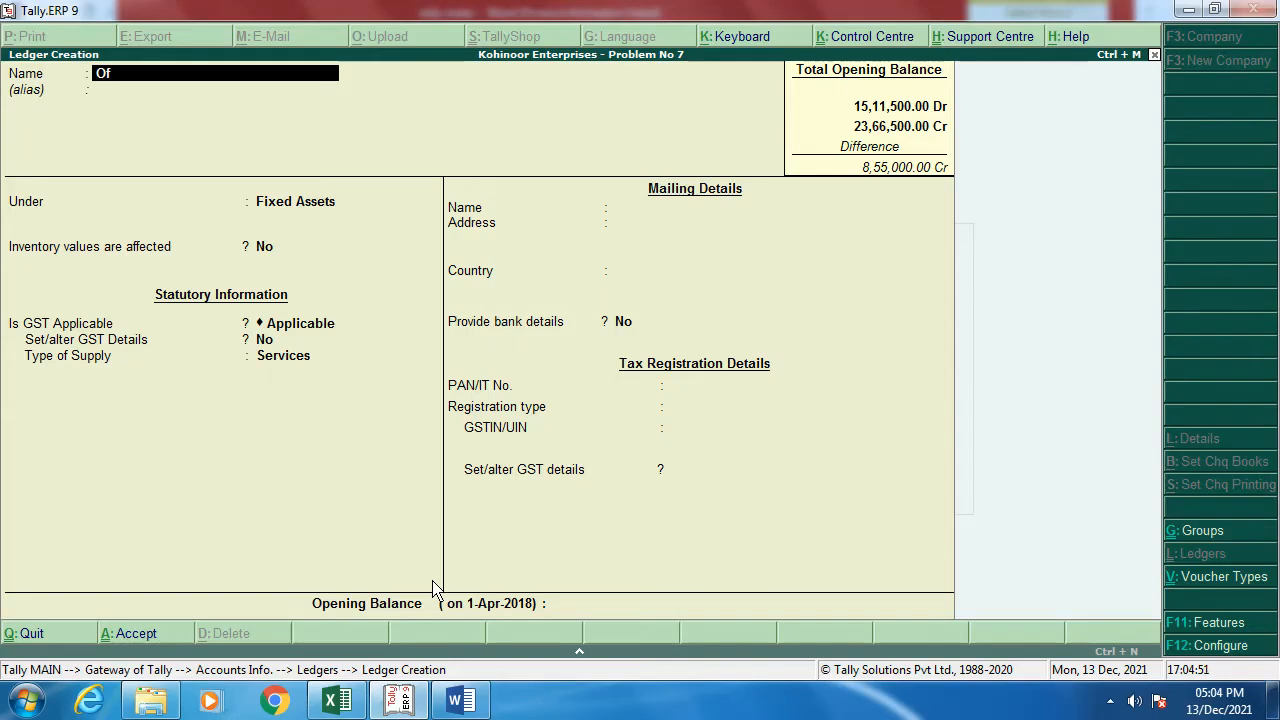
type("fice Deposit")
key("Return")
key("Return")
type("De")
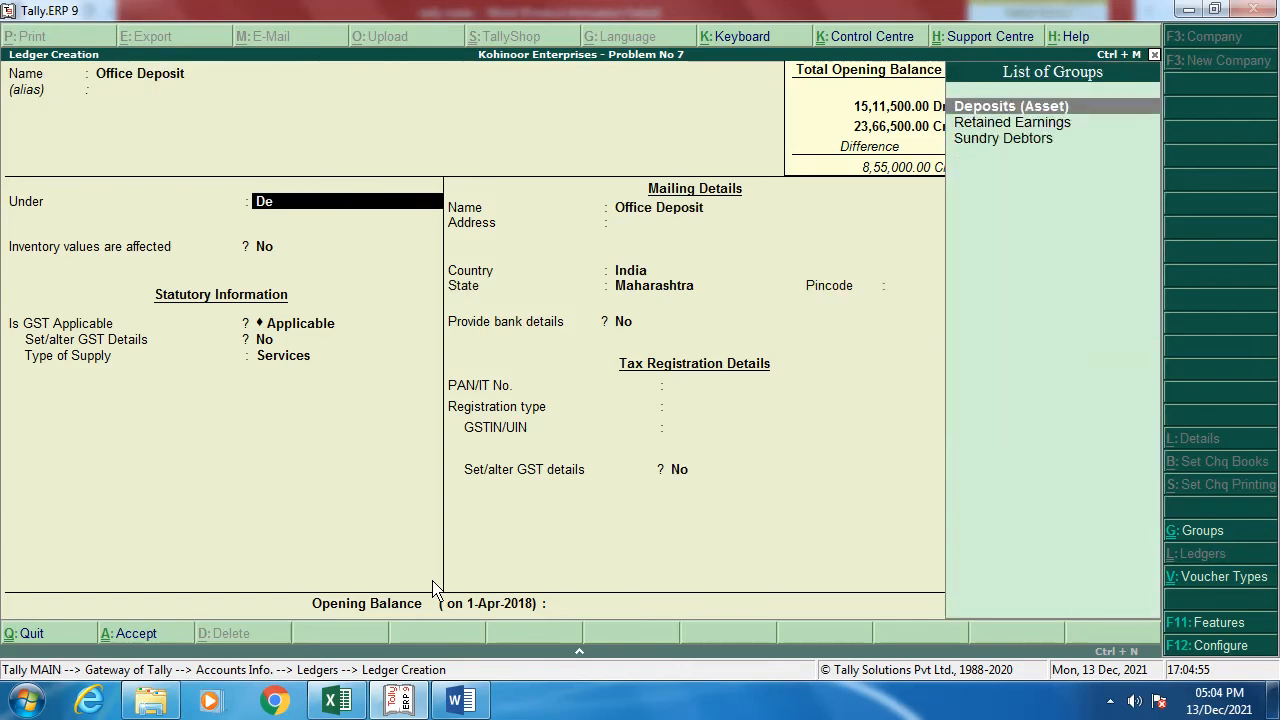
key("Return")
key("Return")
key("Return")
key("Return")
key("Return")
key("Return")
key("Return")
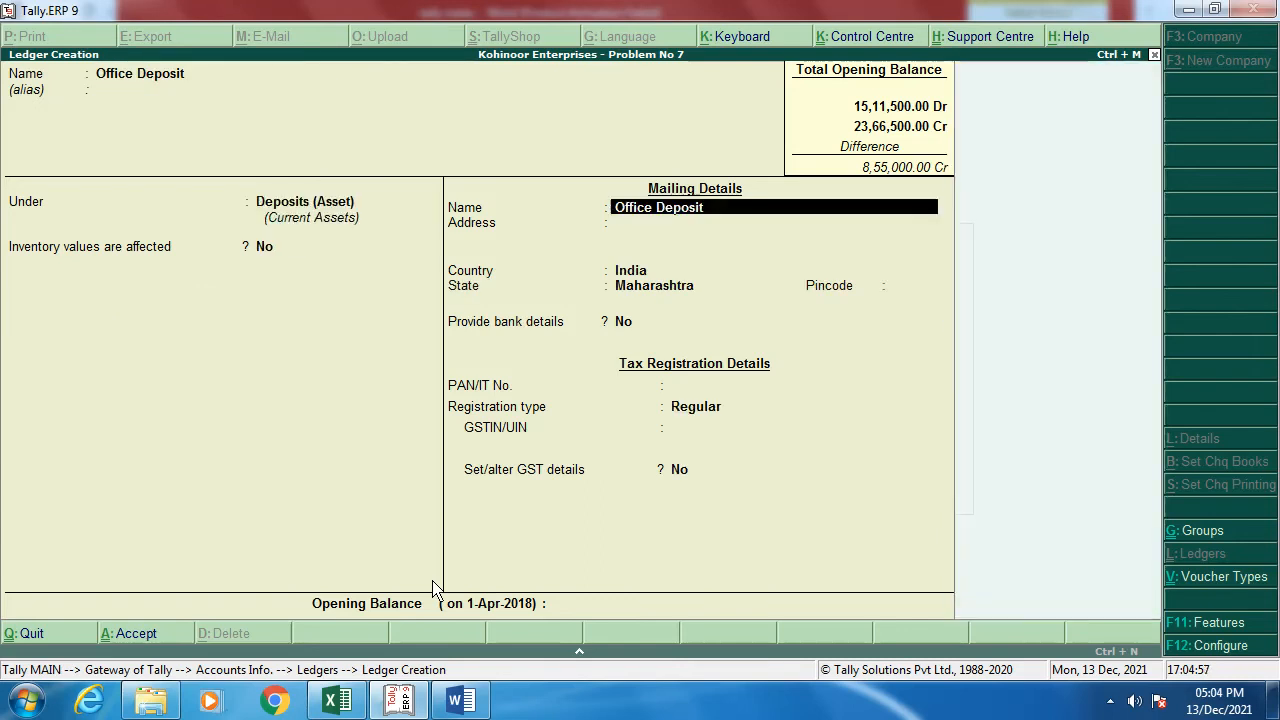
key("Return")
key("Return")
key("Up")
key("Up")
key("Up")
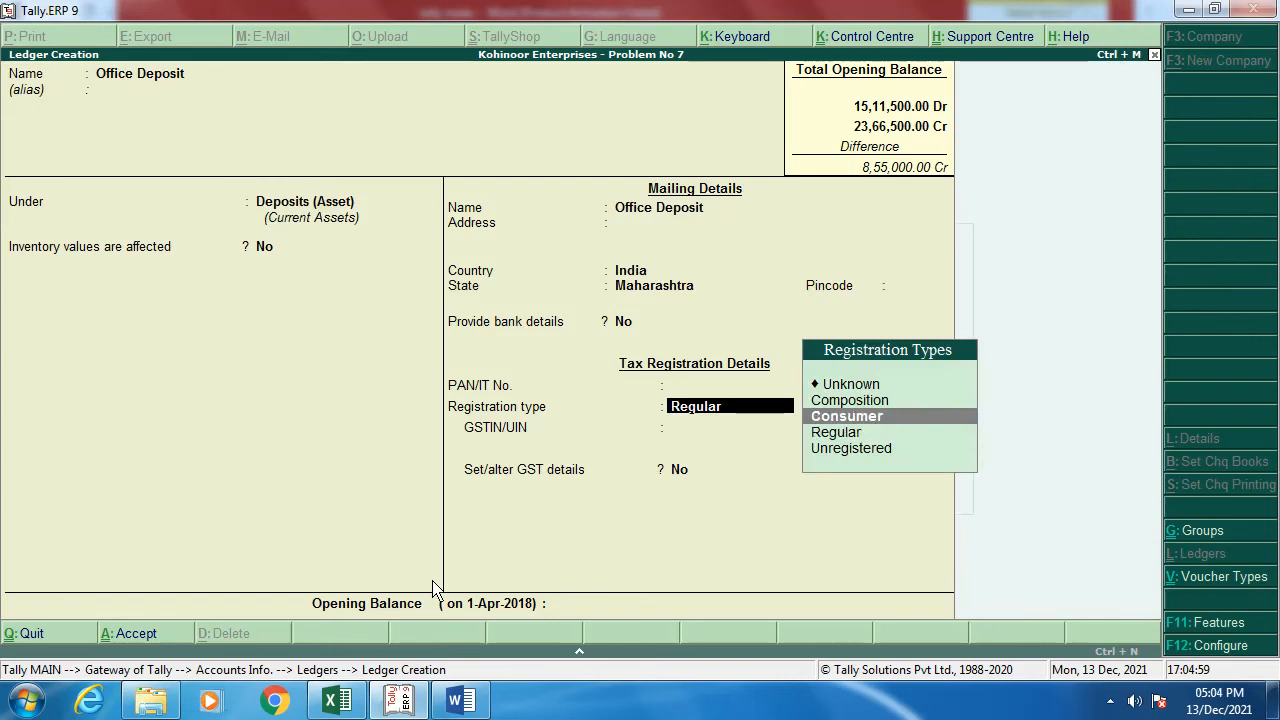
key("Return")
key("Return")
key("Return")
key("Return")
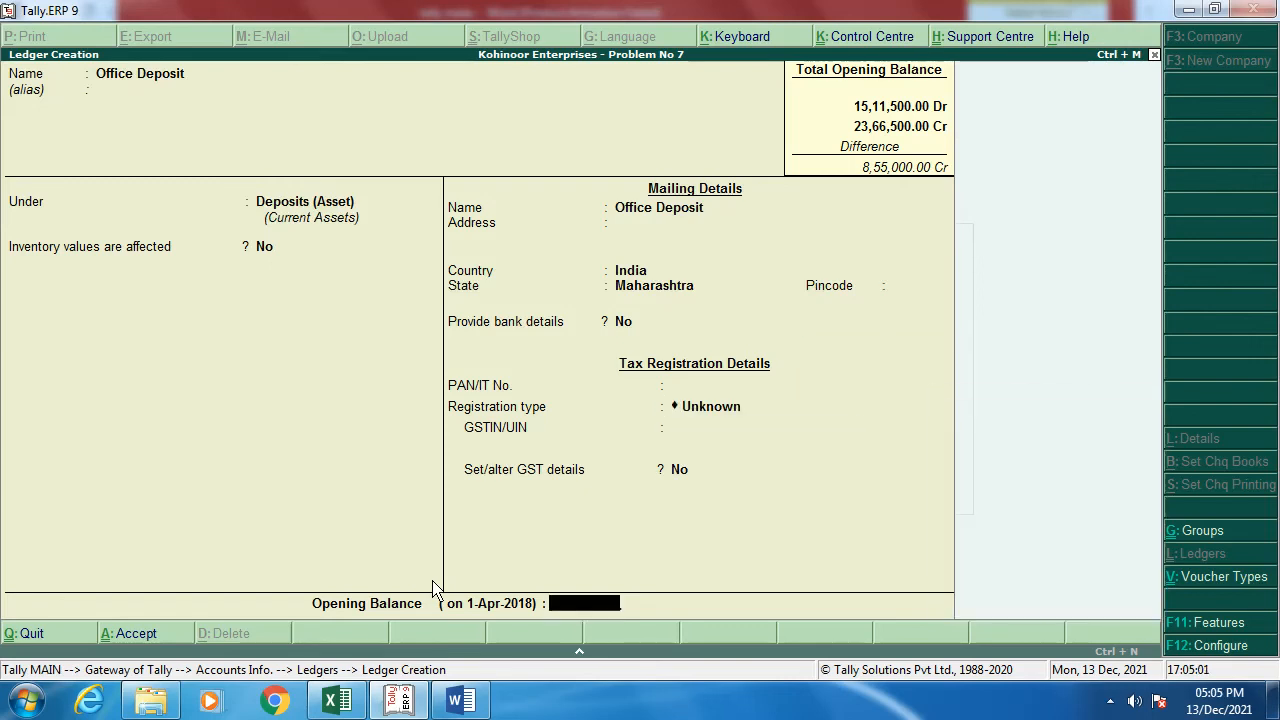
Step: Enter a 1,00,000 Dr opening balance for the Office Deposit ledger
key("alt+Tab")
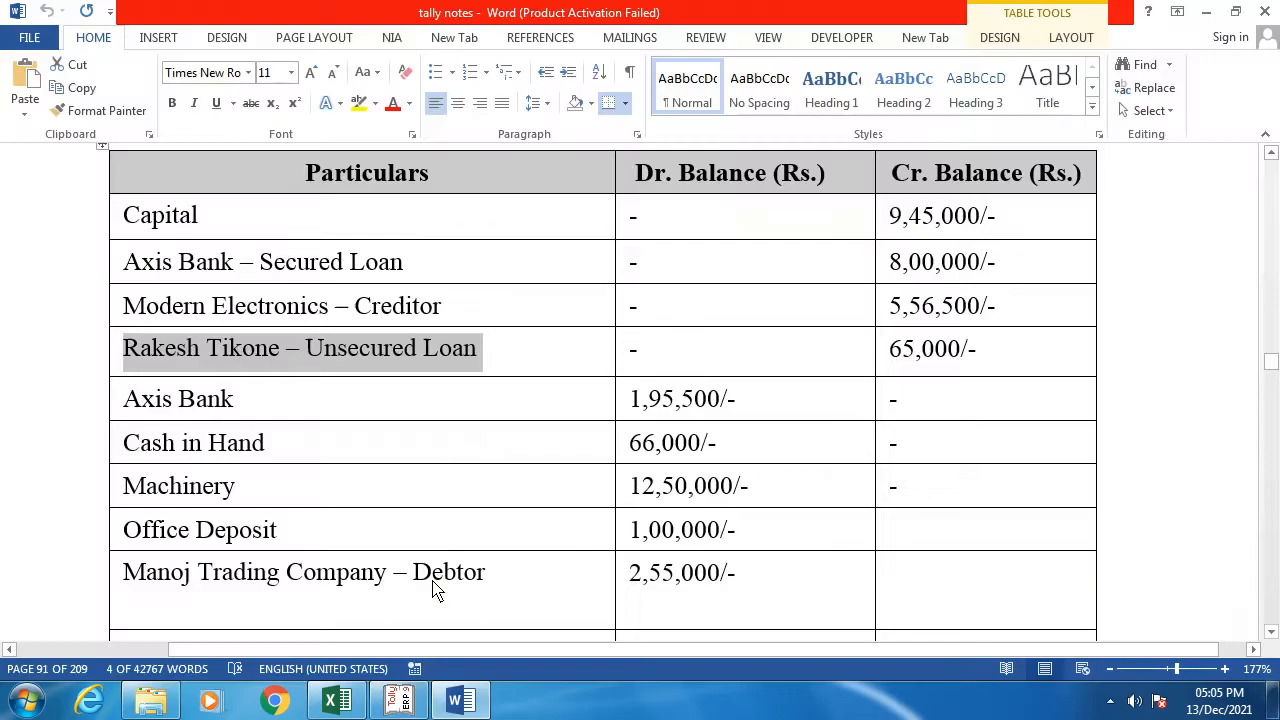
key("alt+Tab")
type("1,00,0")
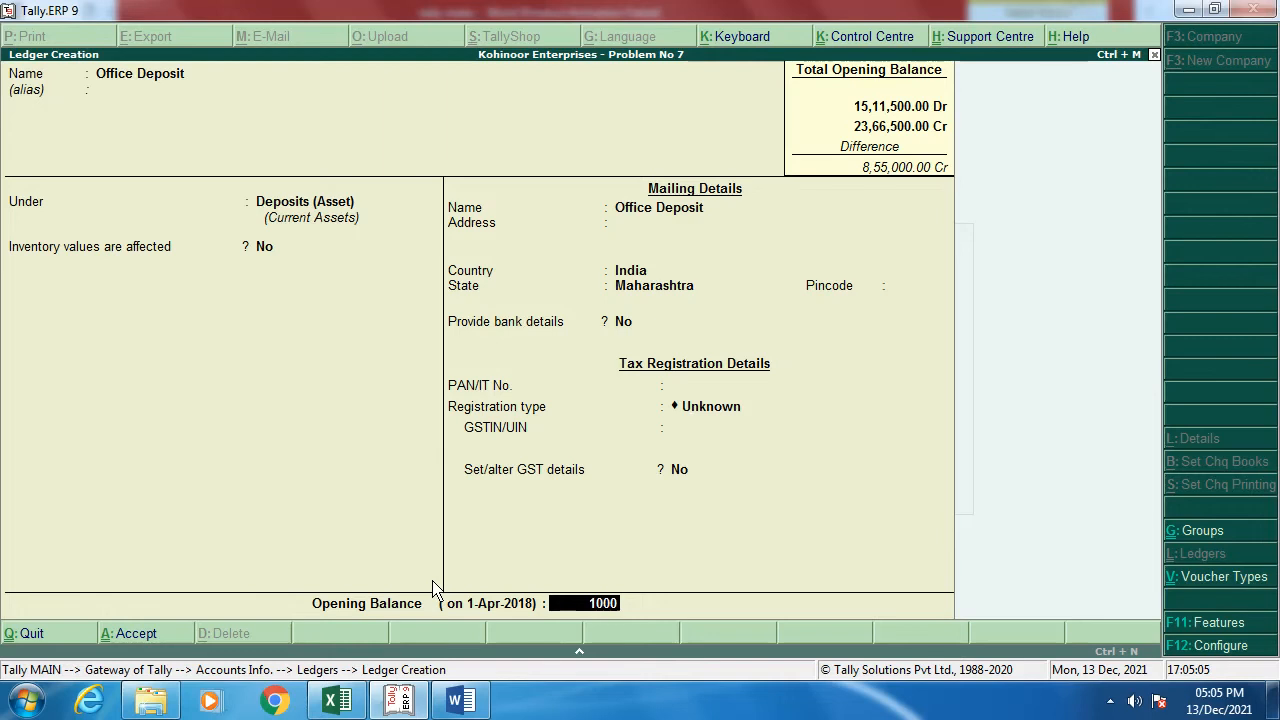
type("00")
key("Return")
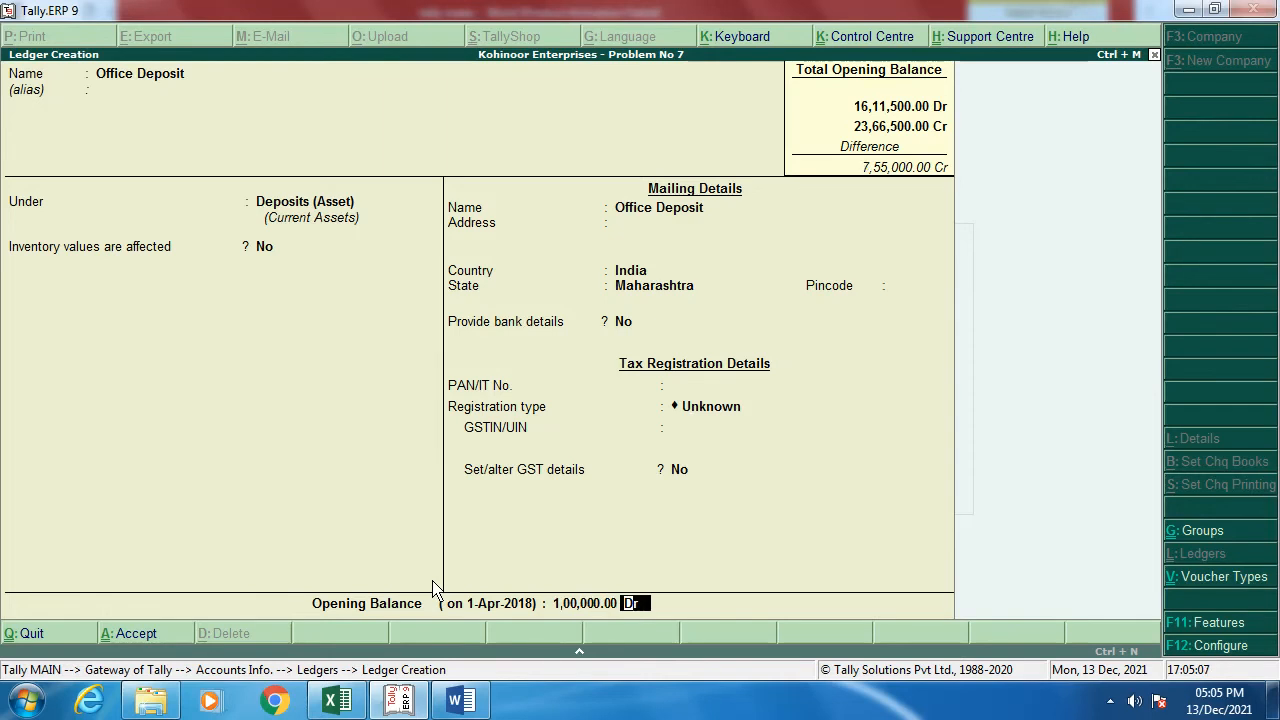
key("Return")
key("Return")
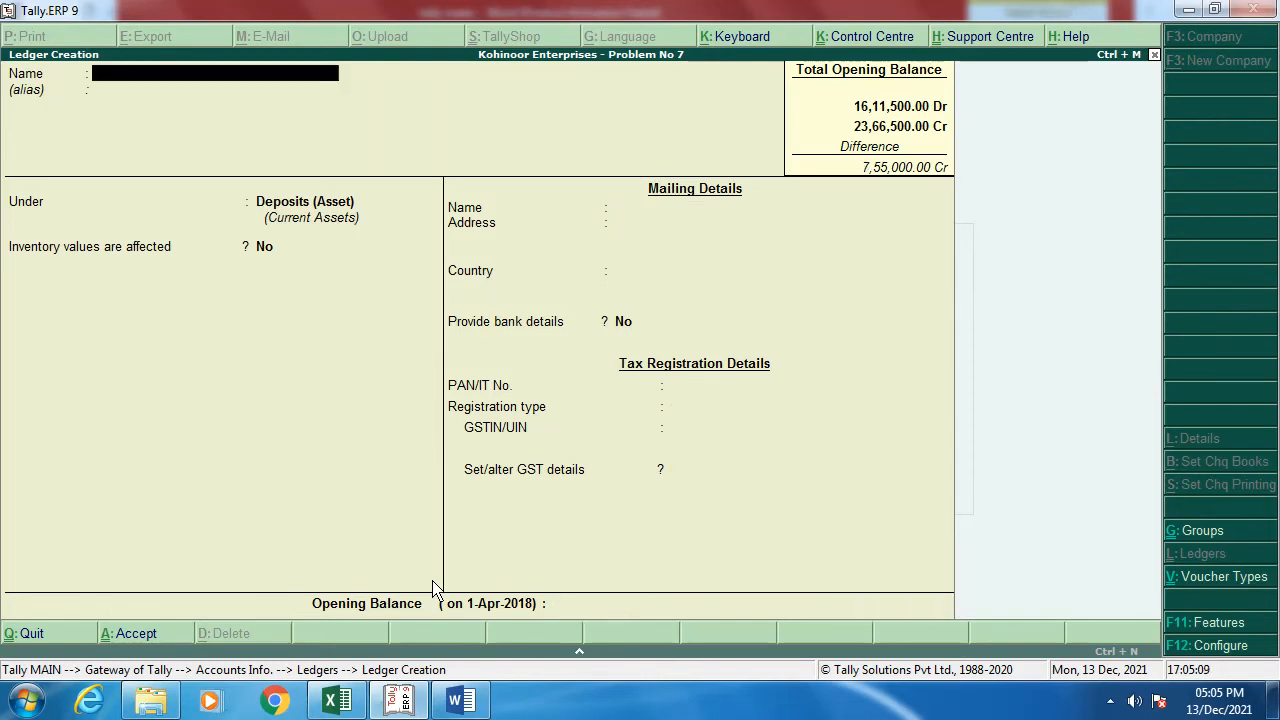
Step: Take the Manoj Trading Company – Debtor name from the notes into the new ledger's name
key("alt+Tab")
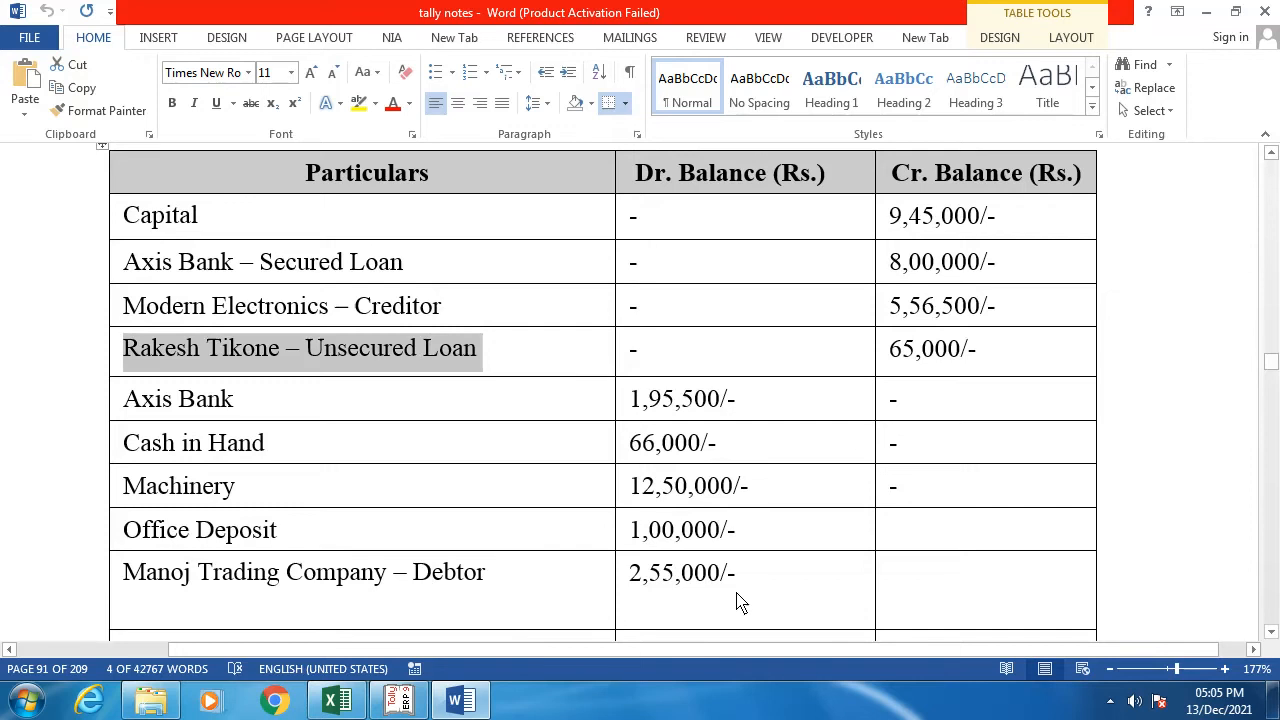
scroll(737, 600, "down", 2)
scroll(737, 600, "down", 1)
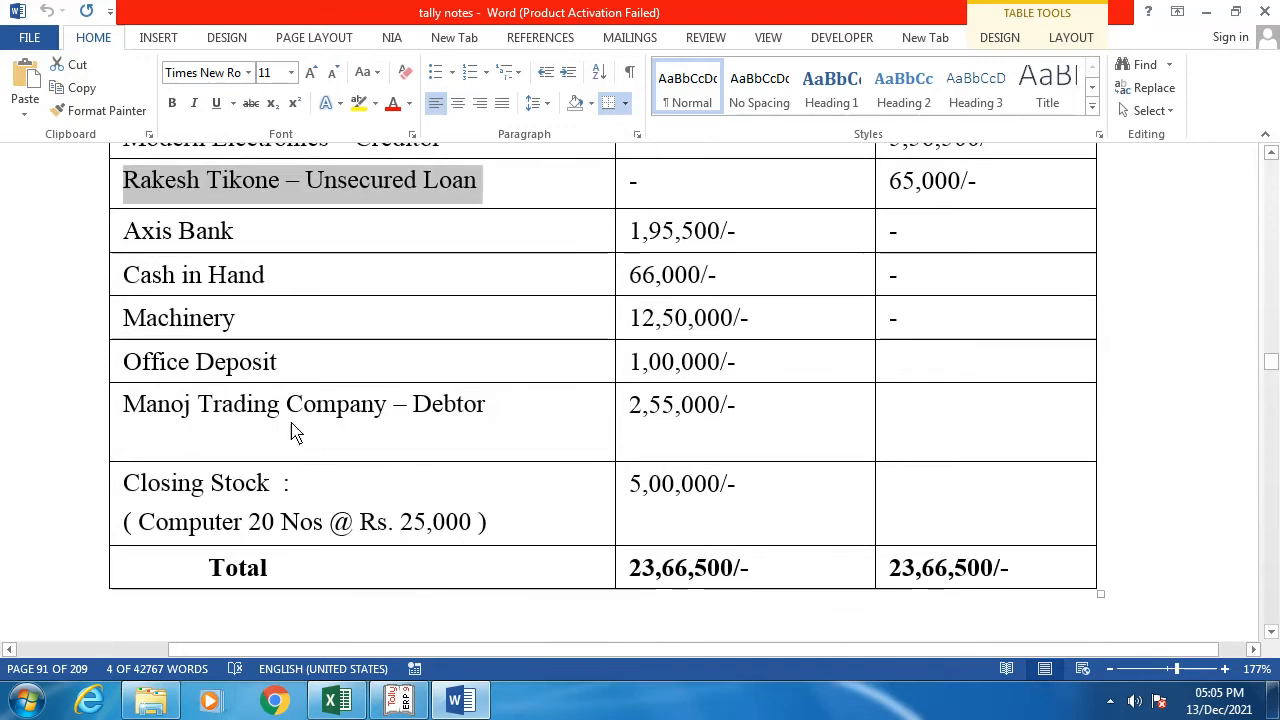
left_click(124, 414)
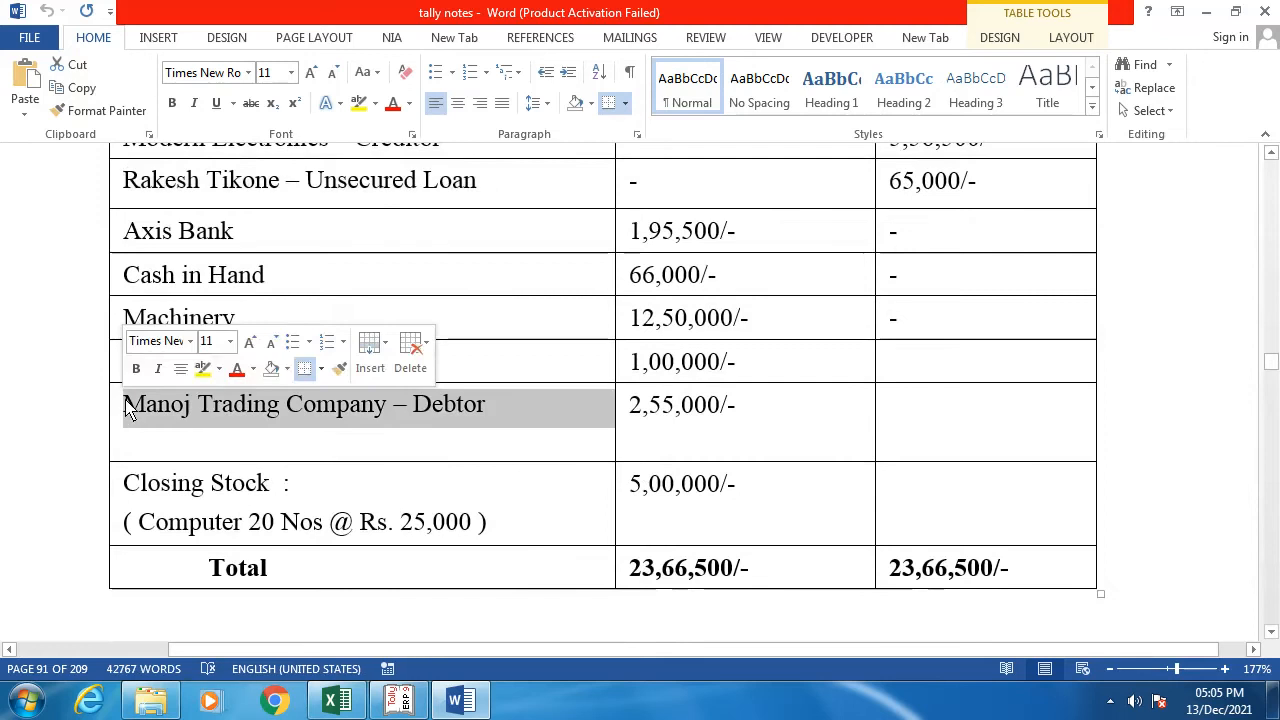
key("alt+Tab")
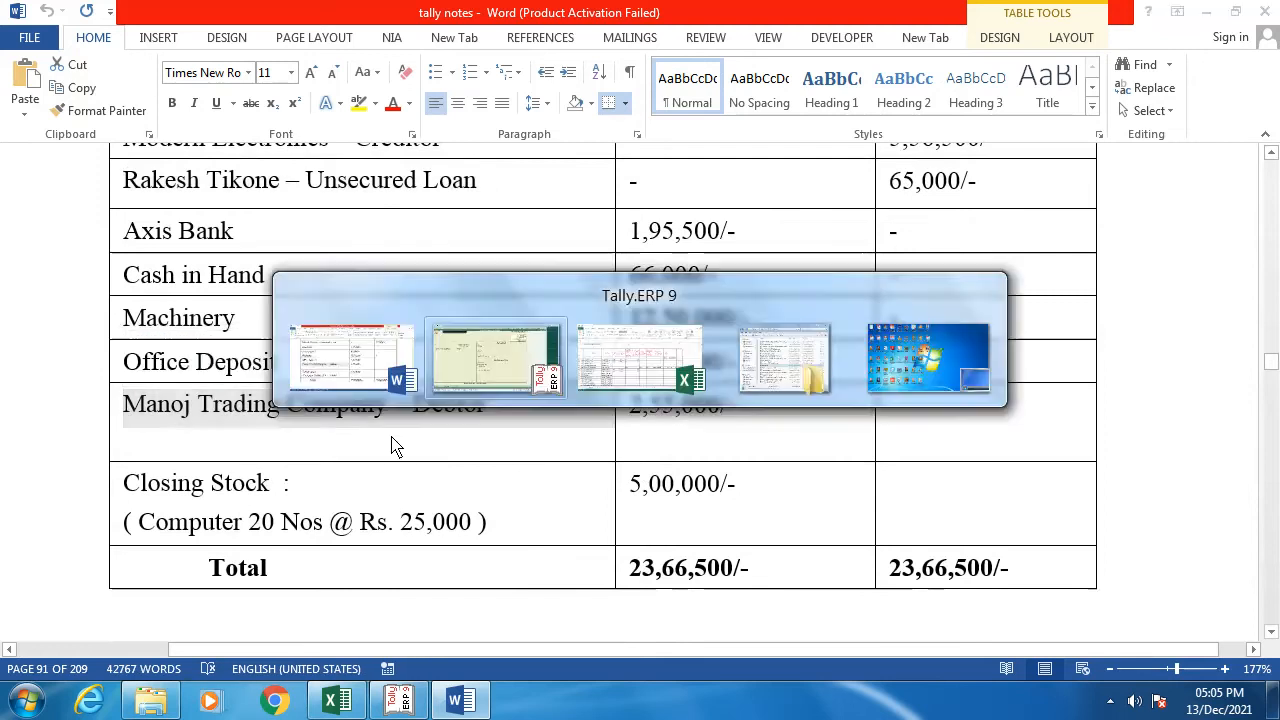
key("ctrl+alt+v")
Step: Place the ledger under Sundry Debtors with a 30-day default credit period
key("Return")
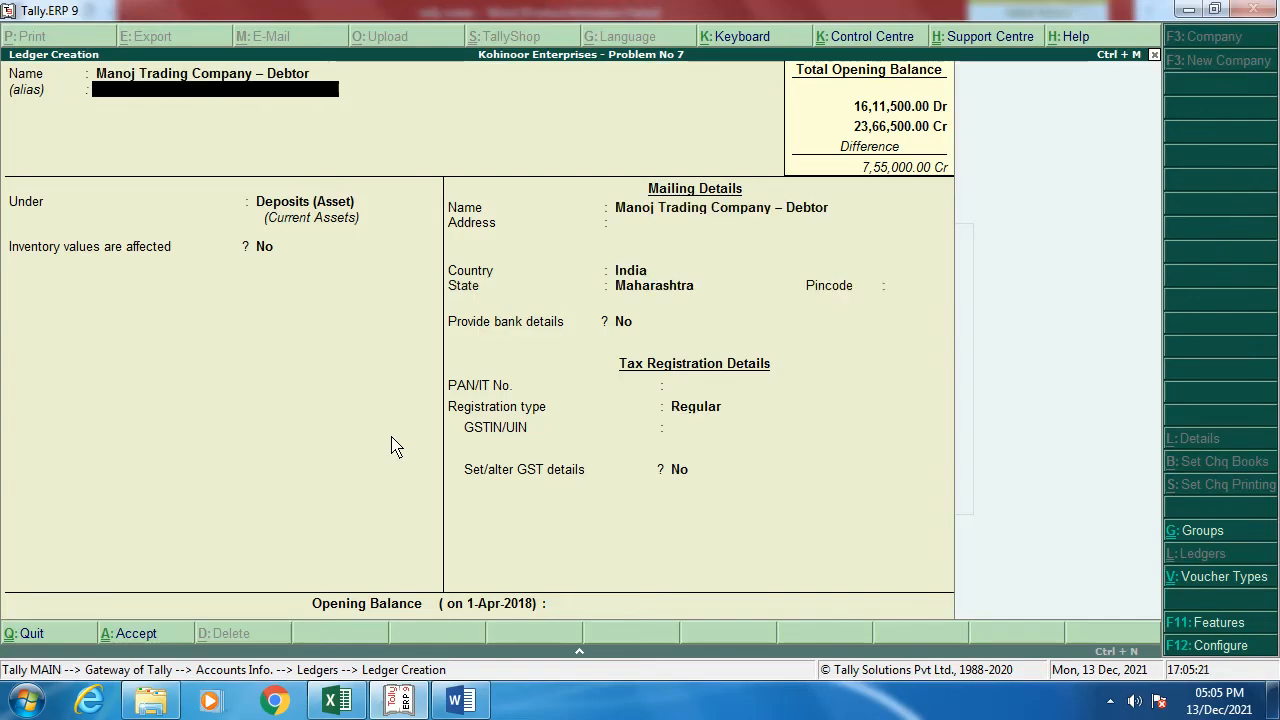
key("Return")
type("Su")
key("Down")
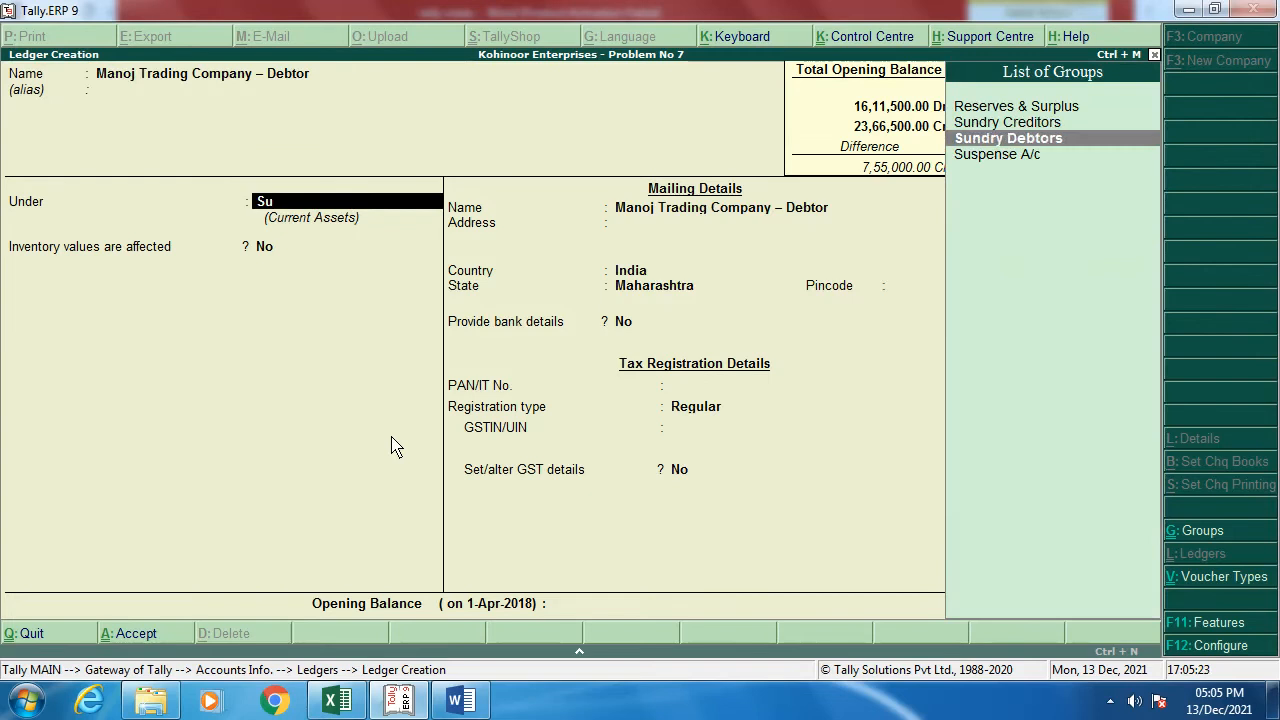
key("Return")
key("Return")
type("30")
key("Return")
key("Return")
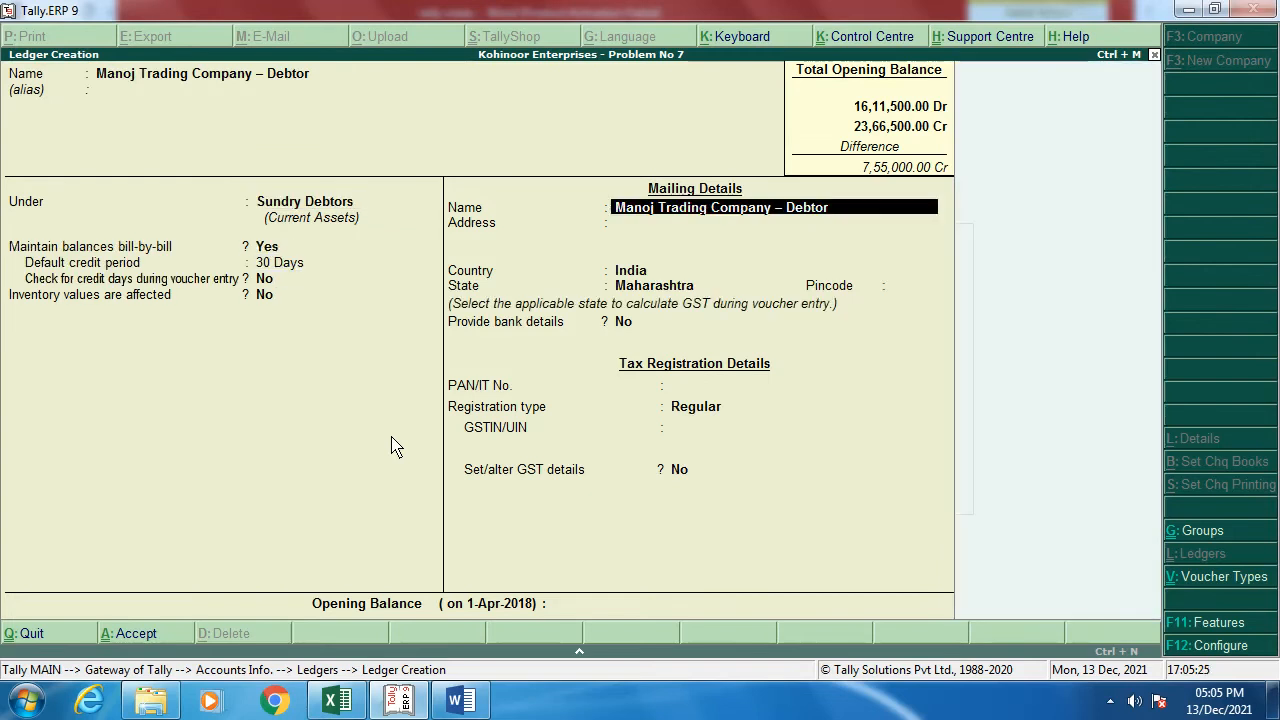
key("Return")
Step: Begin the debtor's address, checking it against the notes
type("850")
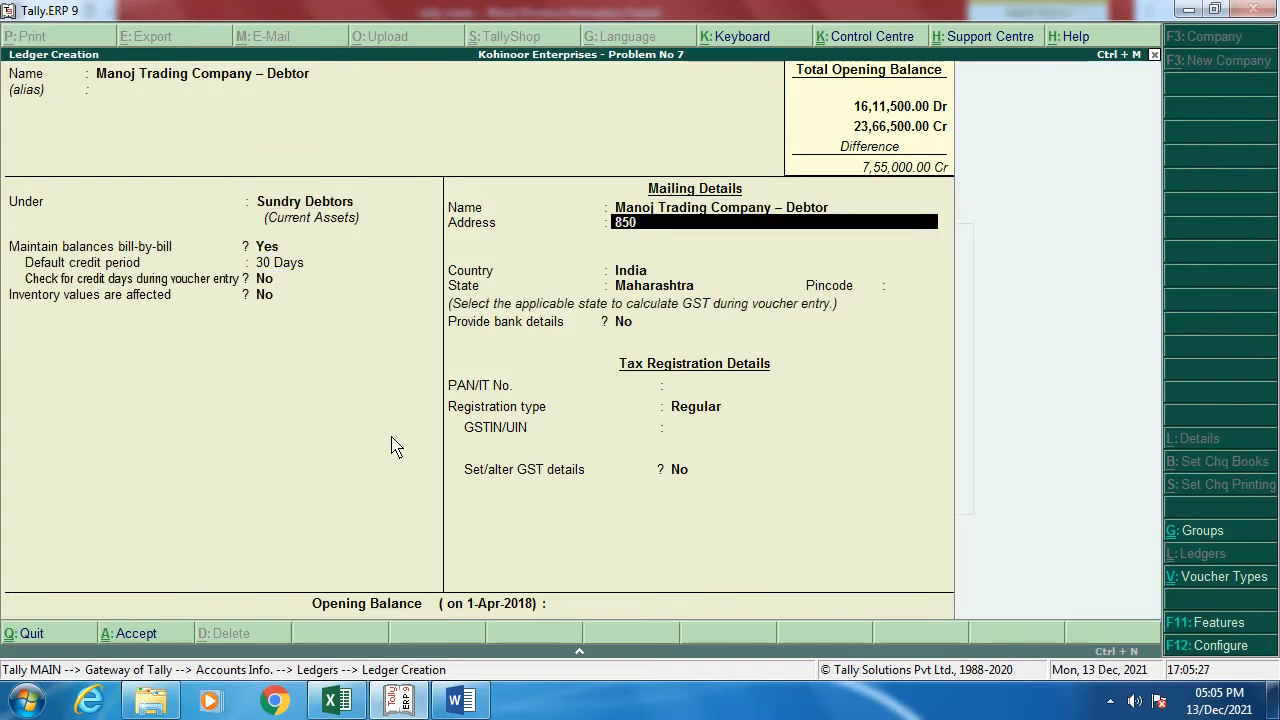
key("alt+Tab")
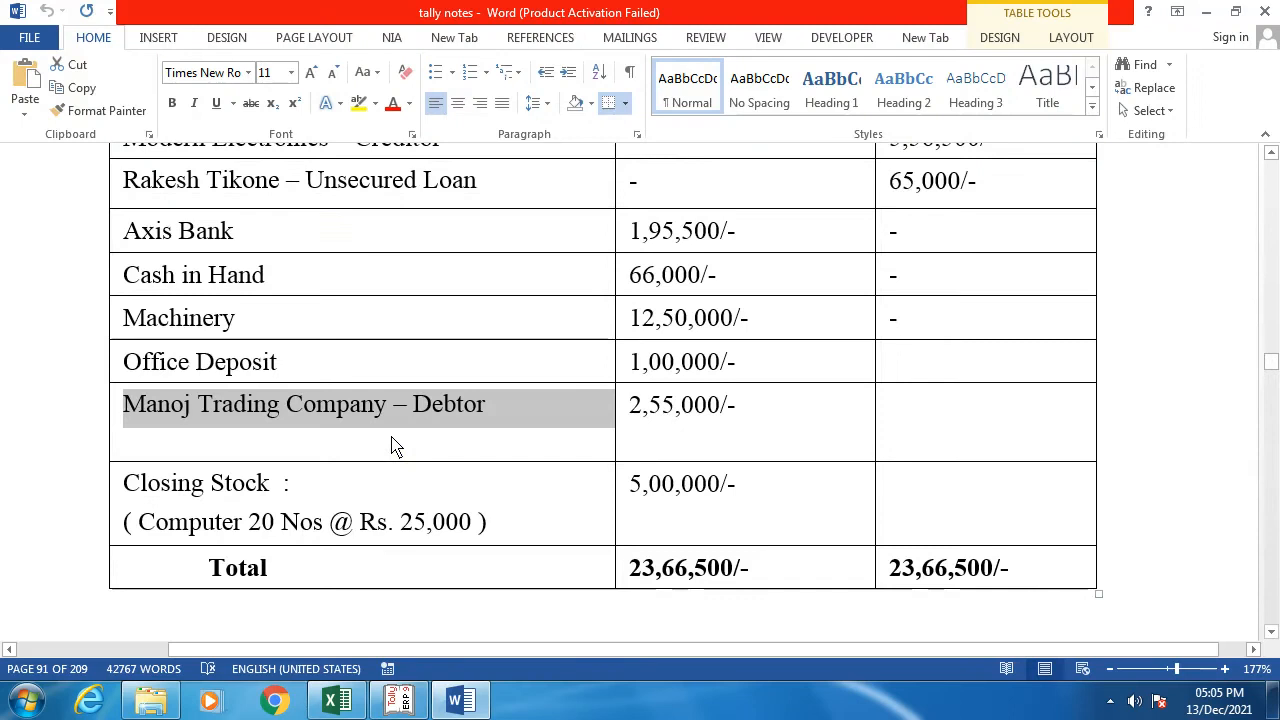
key("alt+Tab")
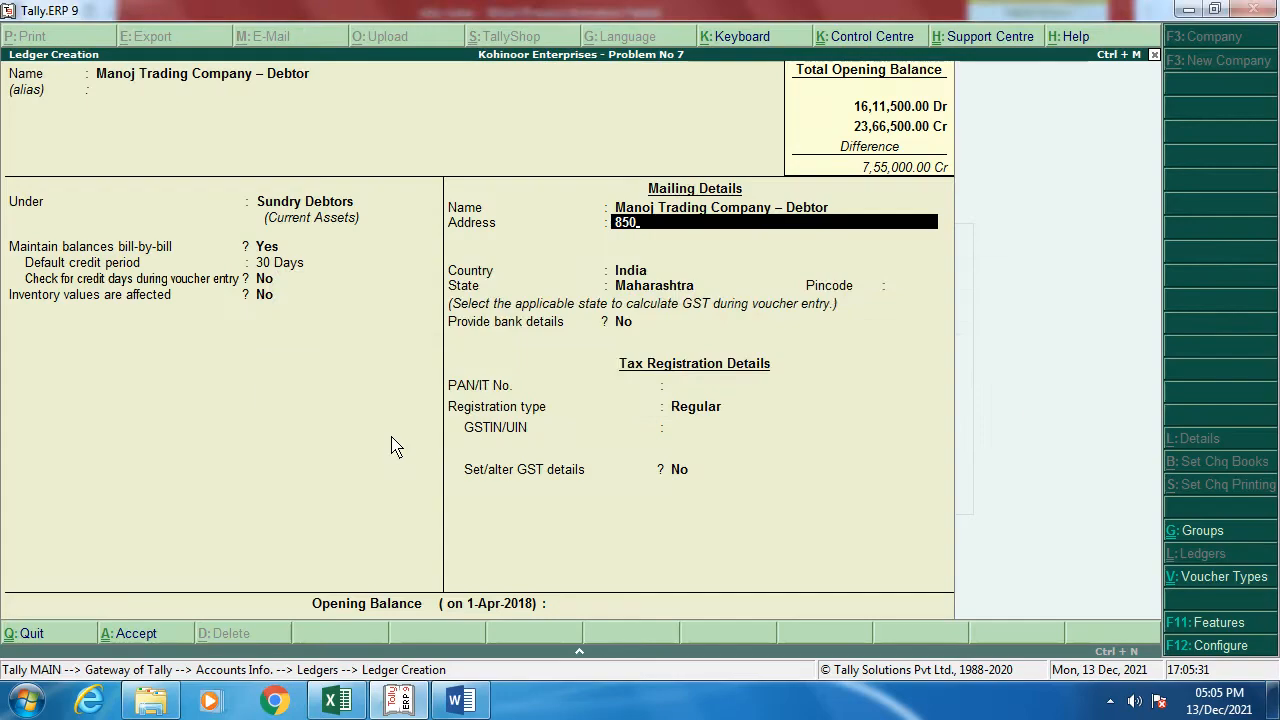
key("alt+Tab")
Step: Enter the debtor's two-line Pune mailing address and pincode
scroll(377, 471, "down", 4)
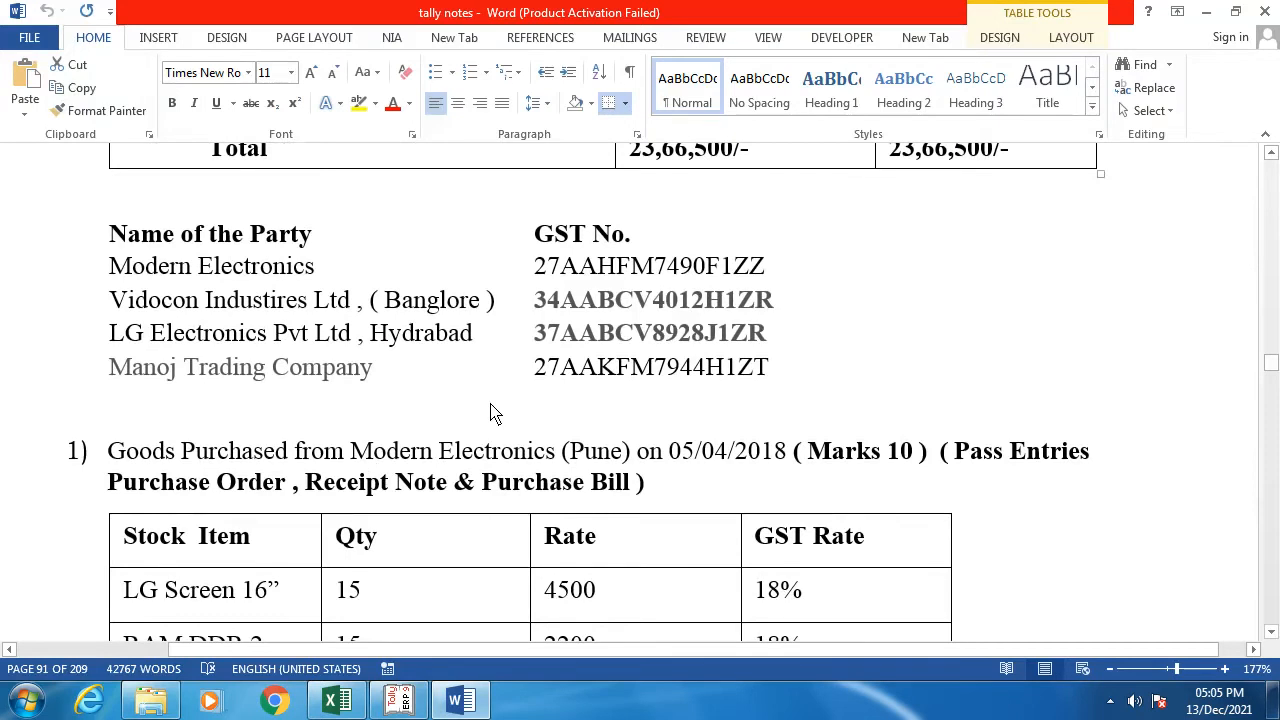
key("alt+Tab")
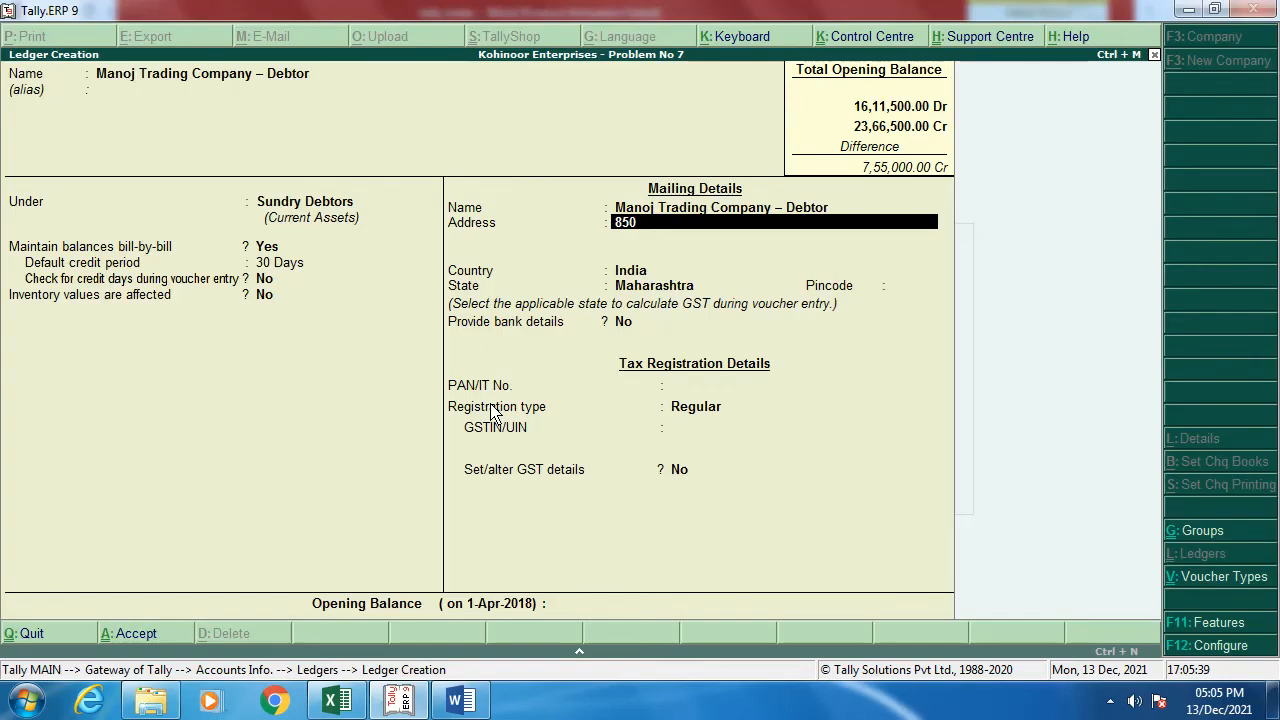
key("Return")
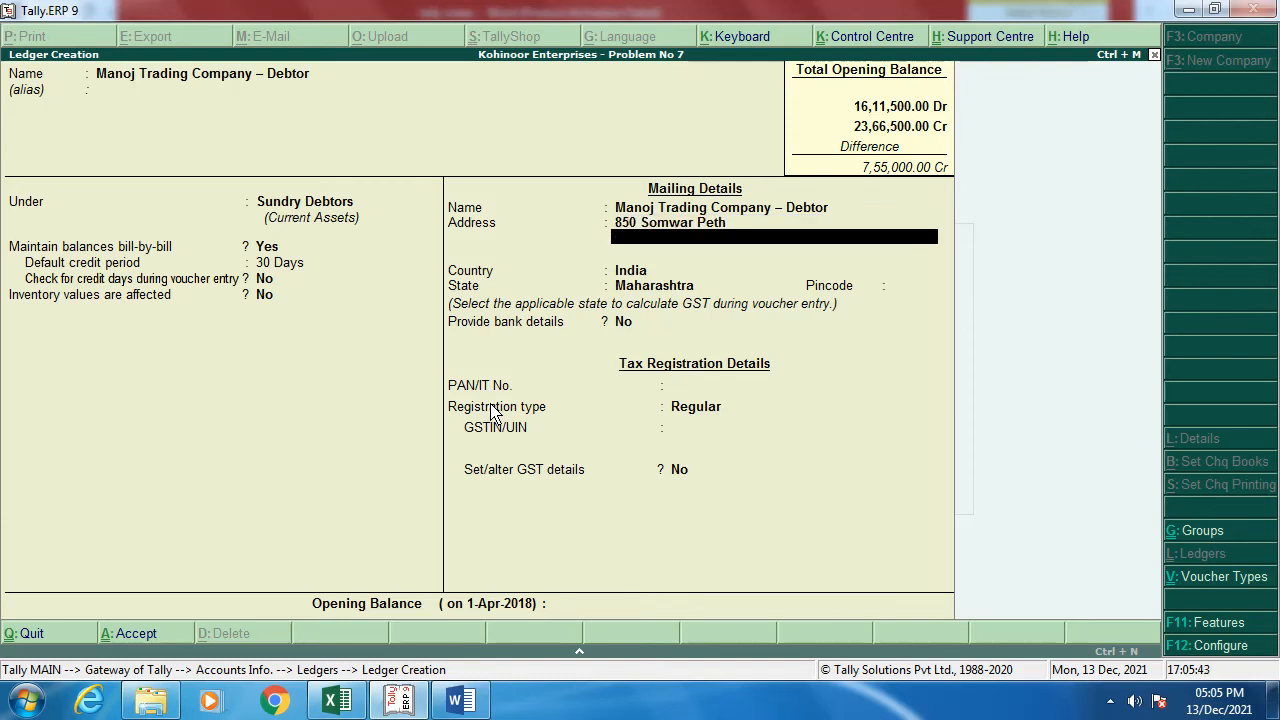
type("Pune")
key("Return")
key("Return")
key("Return")
key("Return")
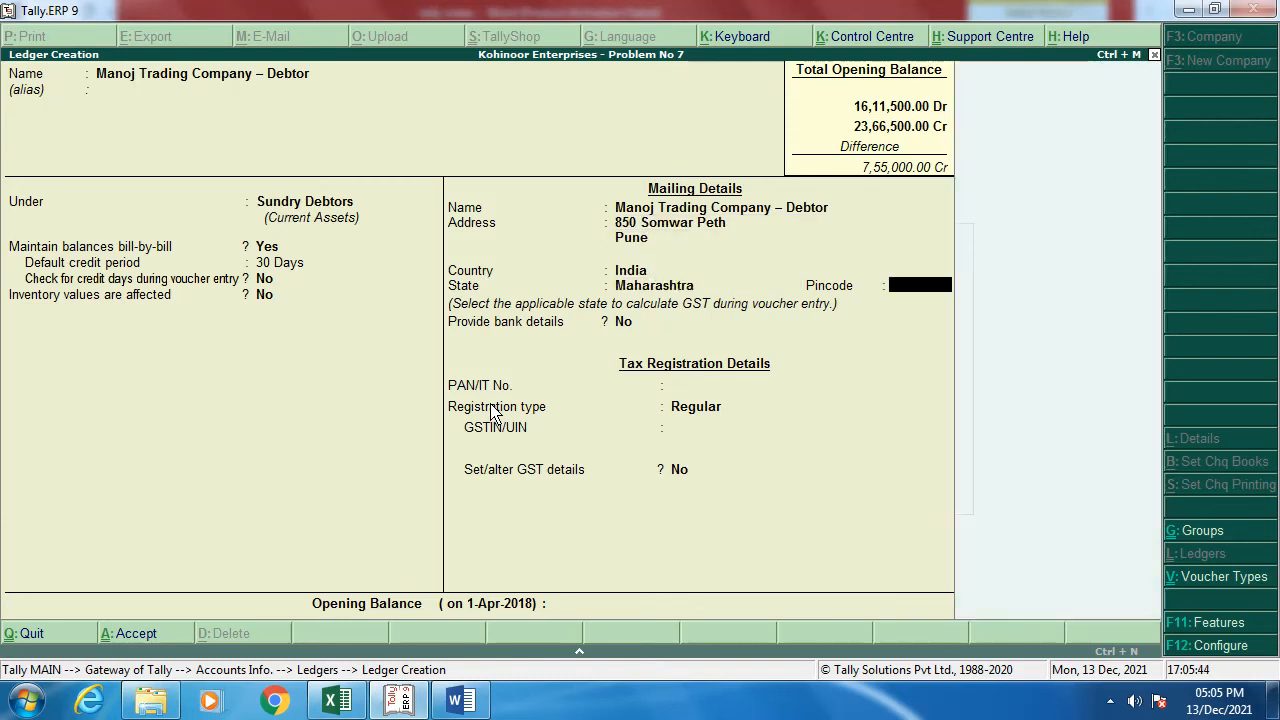
type("411011")
key("Return")
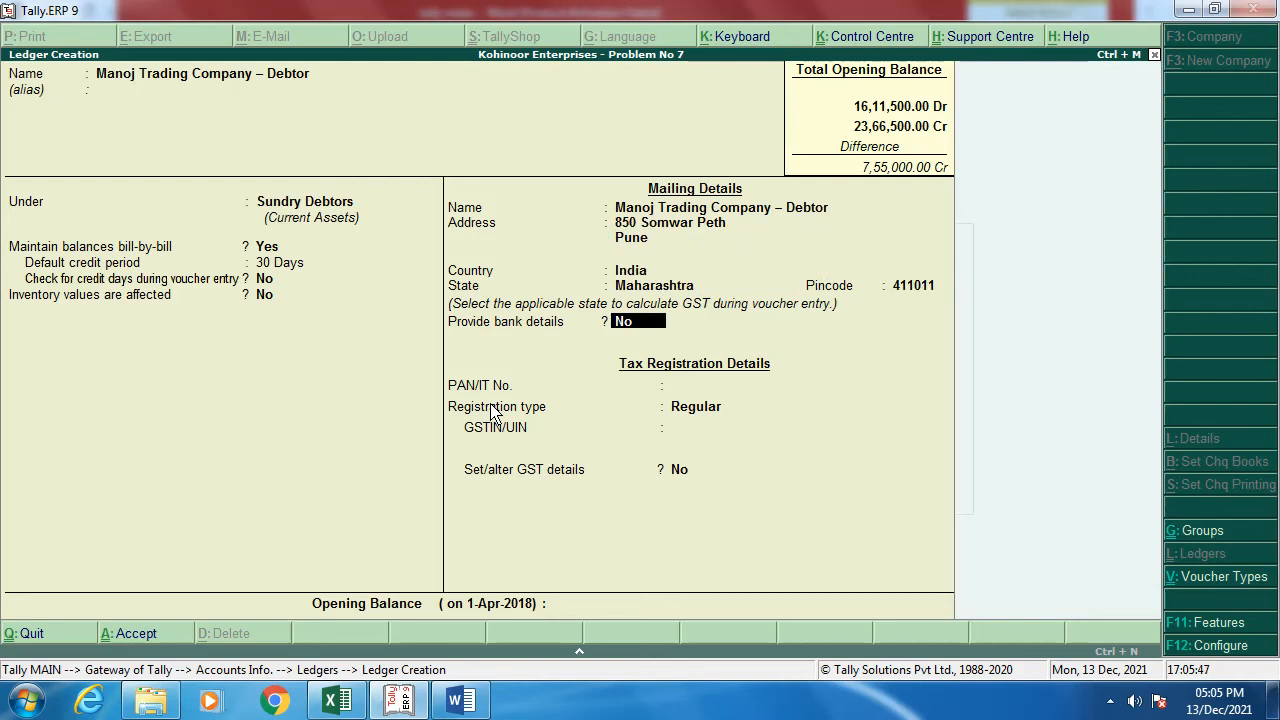
key("Return")
key("Return")
key("Return")
Step: Copy Manoj Trading Company's GST number from the notes into the GSTIN field
key("alt+Tab")
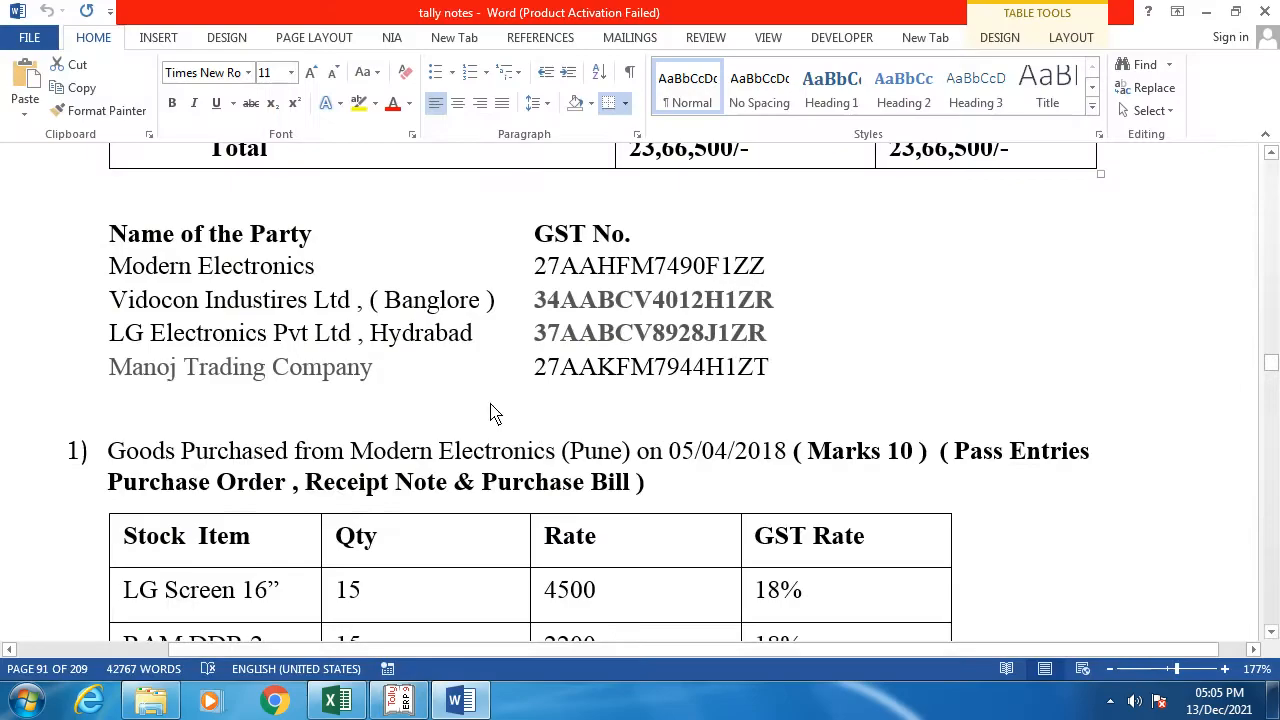
left_click_drag(537, 378, 800, 377)
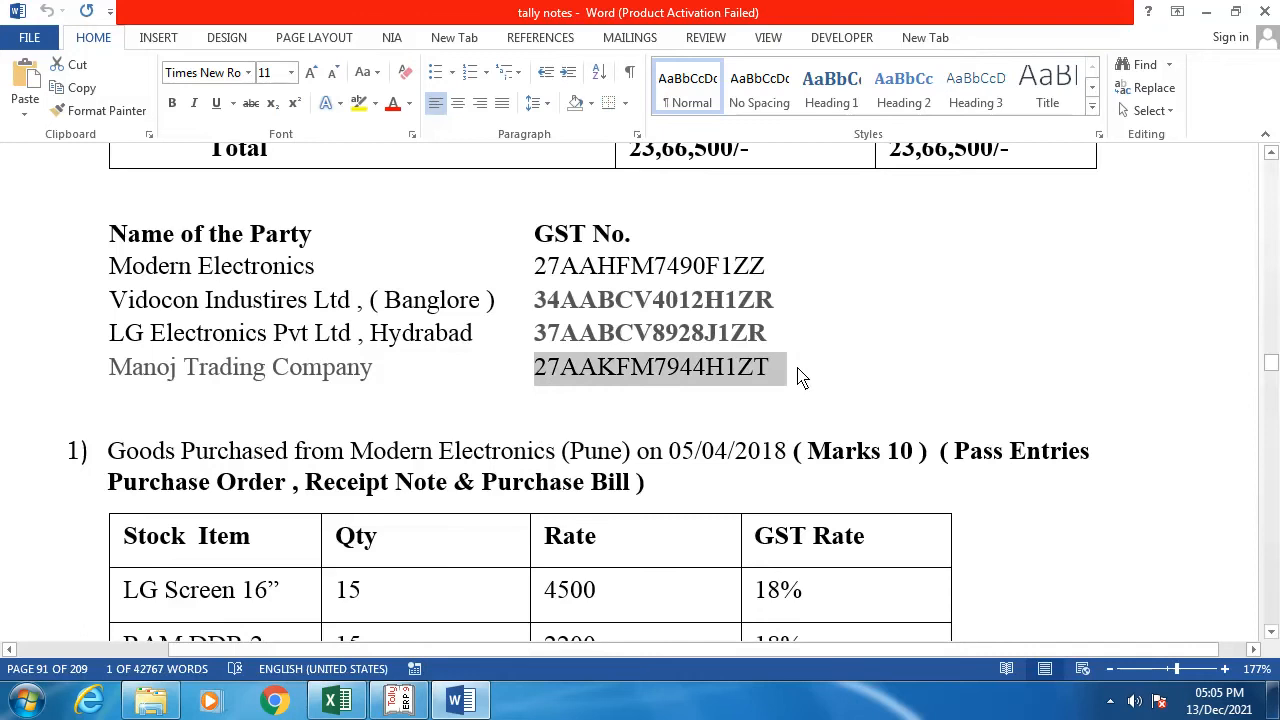
key("ctrl+c")
key("alt+Tab")
key("ctrl+alt+v")
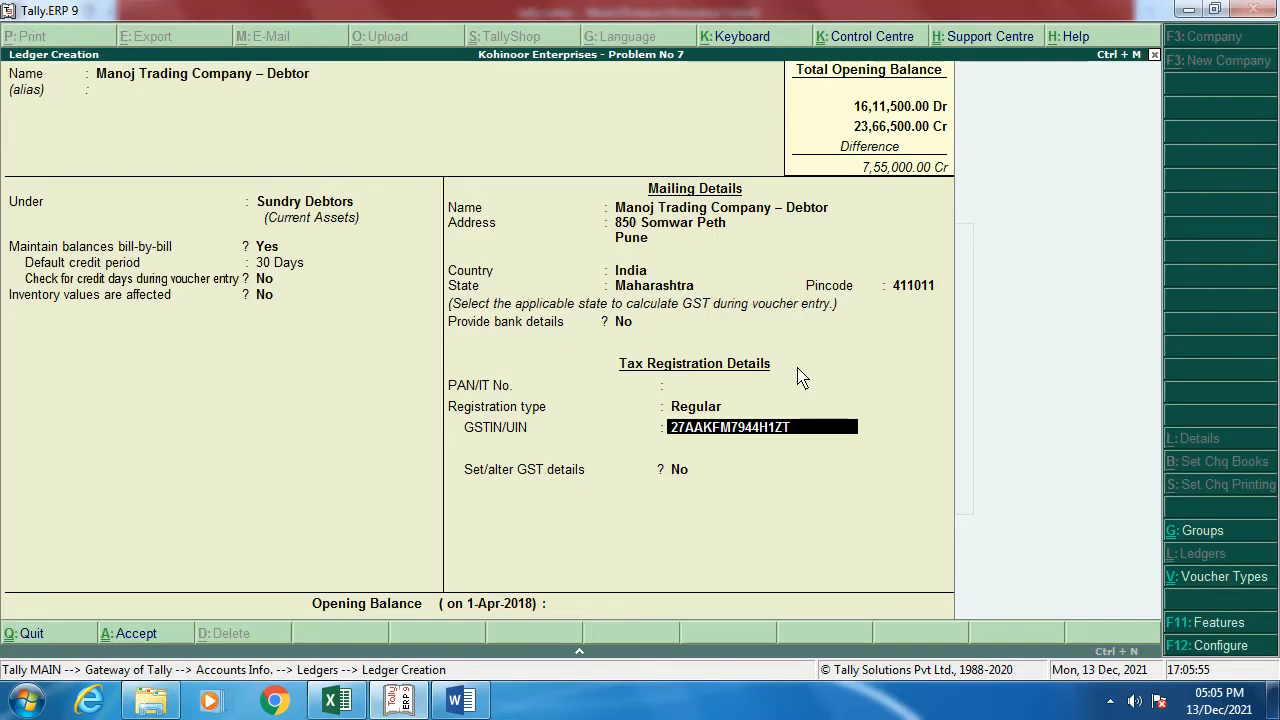
key("Return")
Step: Set GST details with Regular registration and save the debtor ledger
key("y")
key("Return")
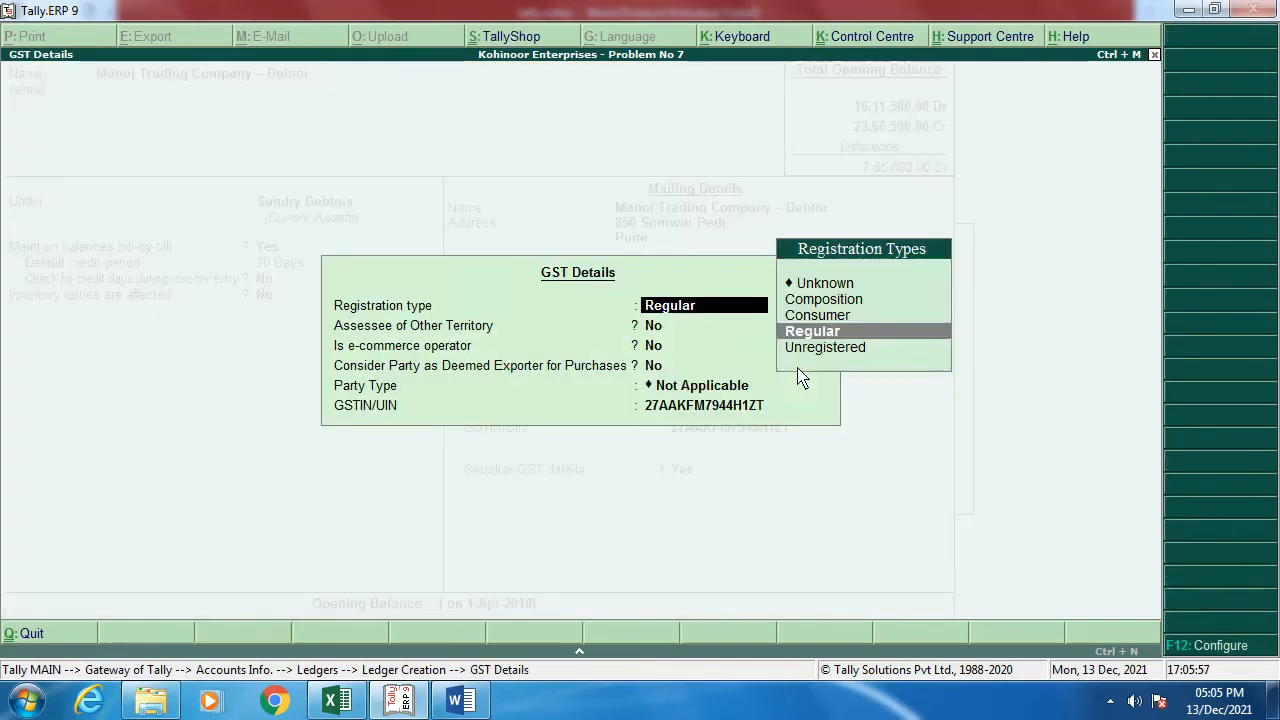
key("Return")
key("Return")
key("Return")
key("Return")
key("Return")
key("Return")
key("Return")
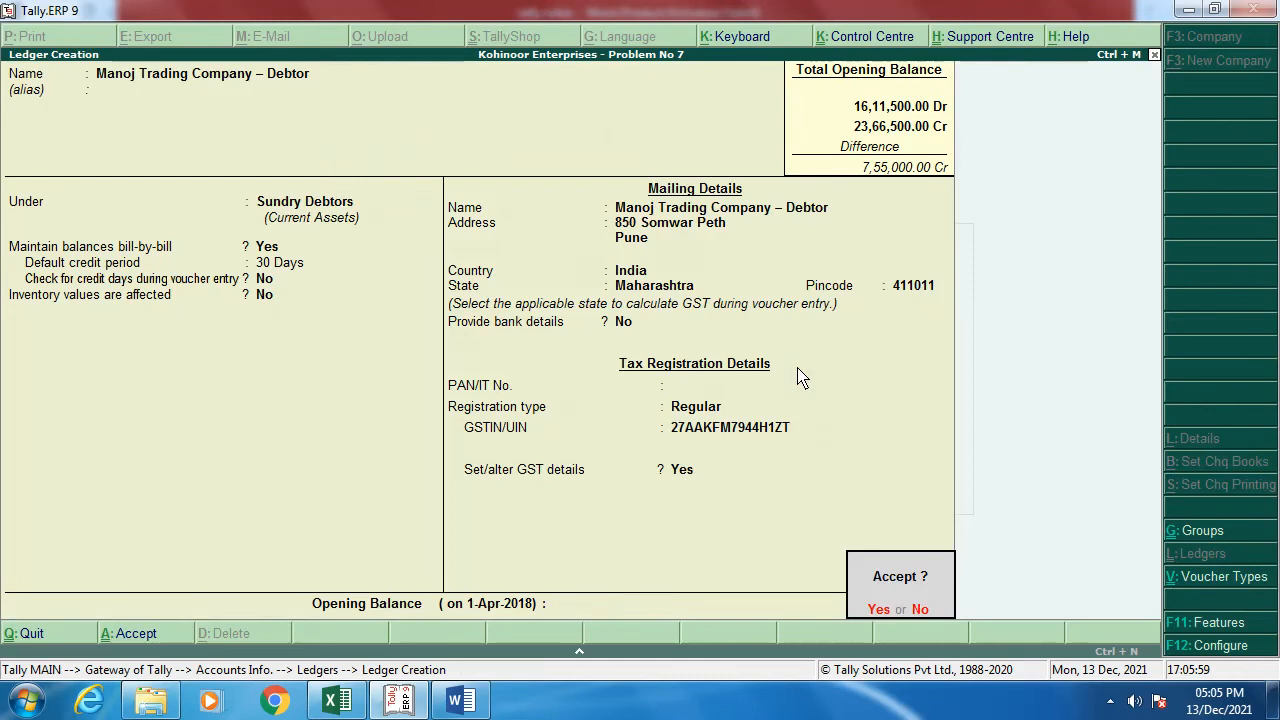
key("y")
key("alt+Tab")
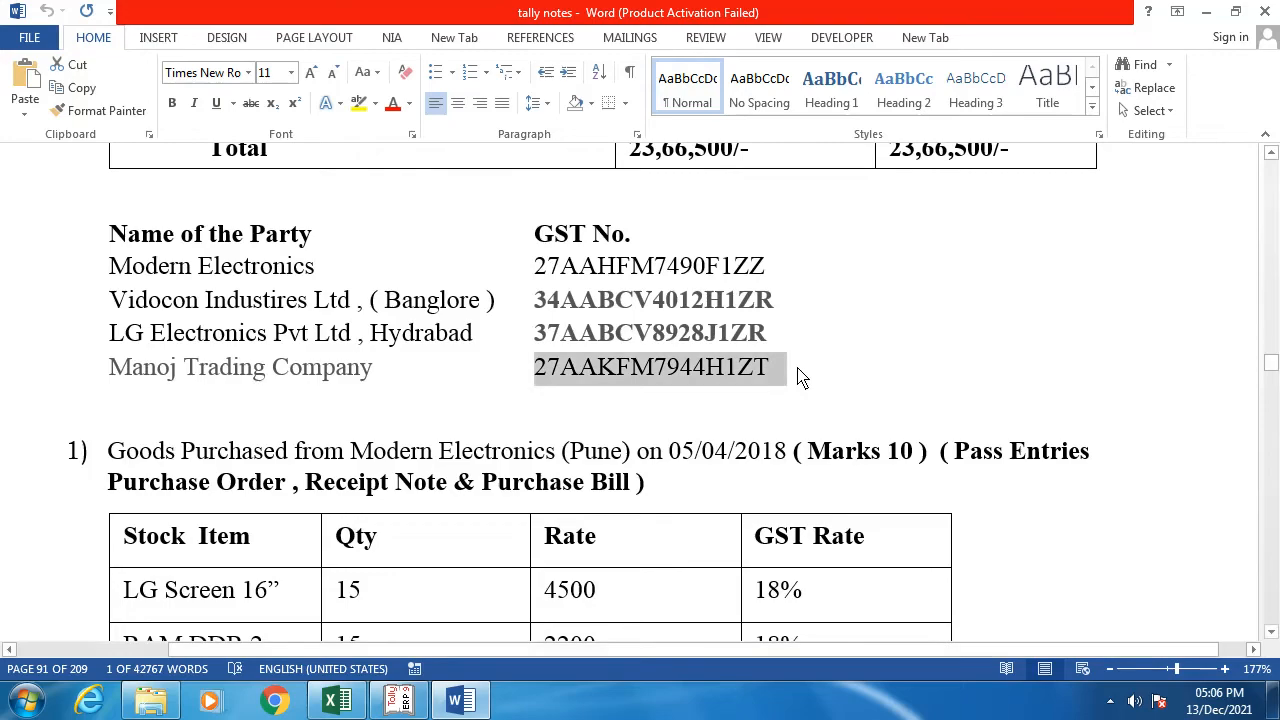
scroll(697, 388, "up", 5)
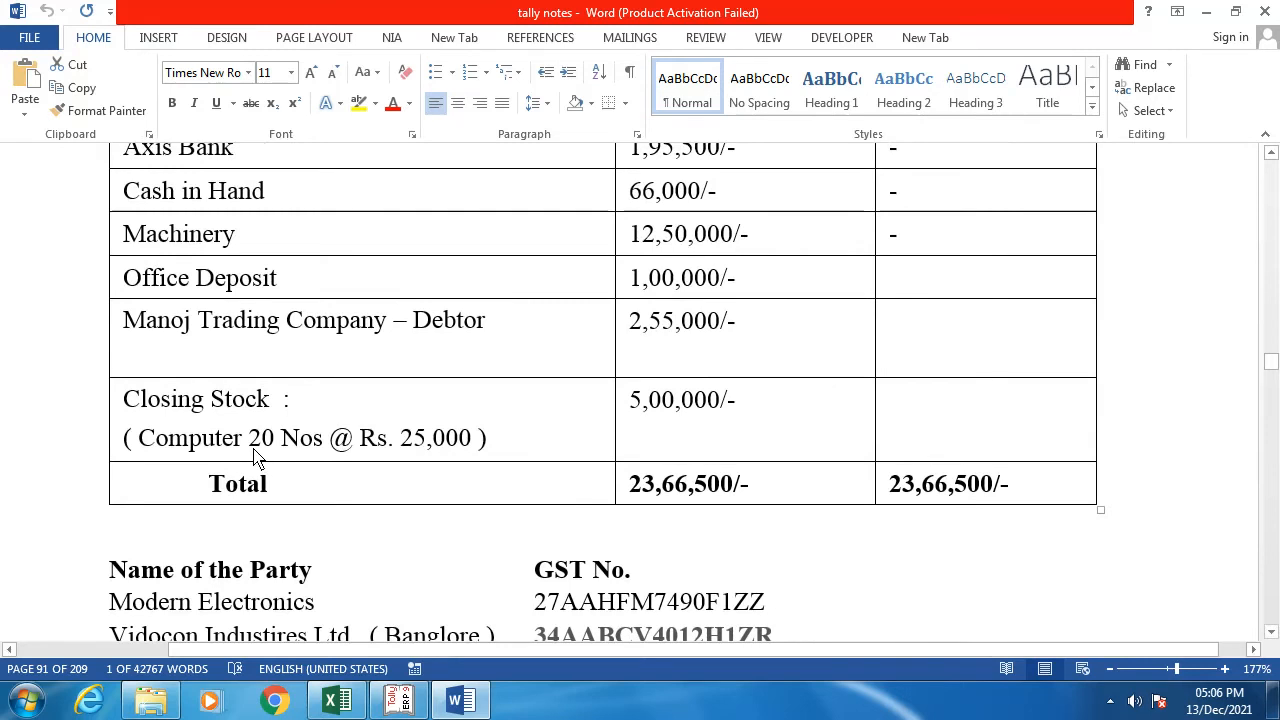
key("alt+Tab")
Step: Quit ledger creation and go to Units of Measure under Inventory Info
key("Escape")
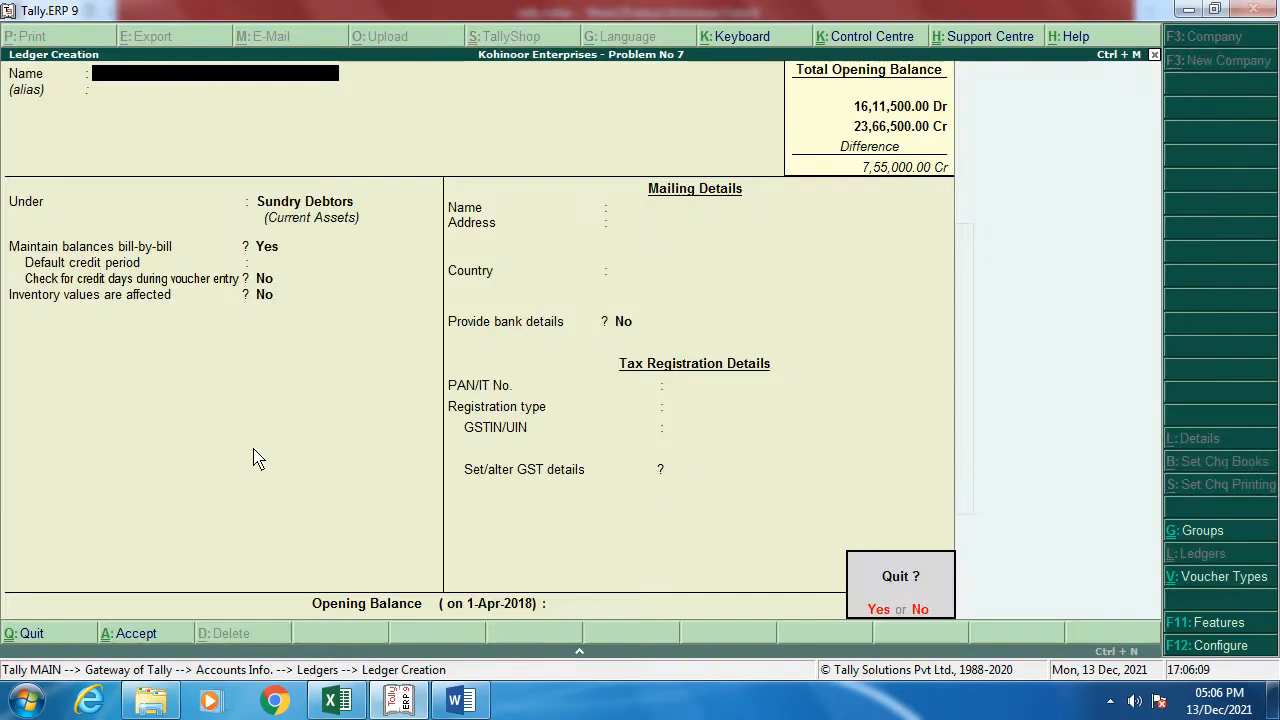
key("y")
key("Escape")
key("Down")
key("Return")
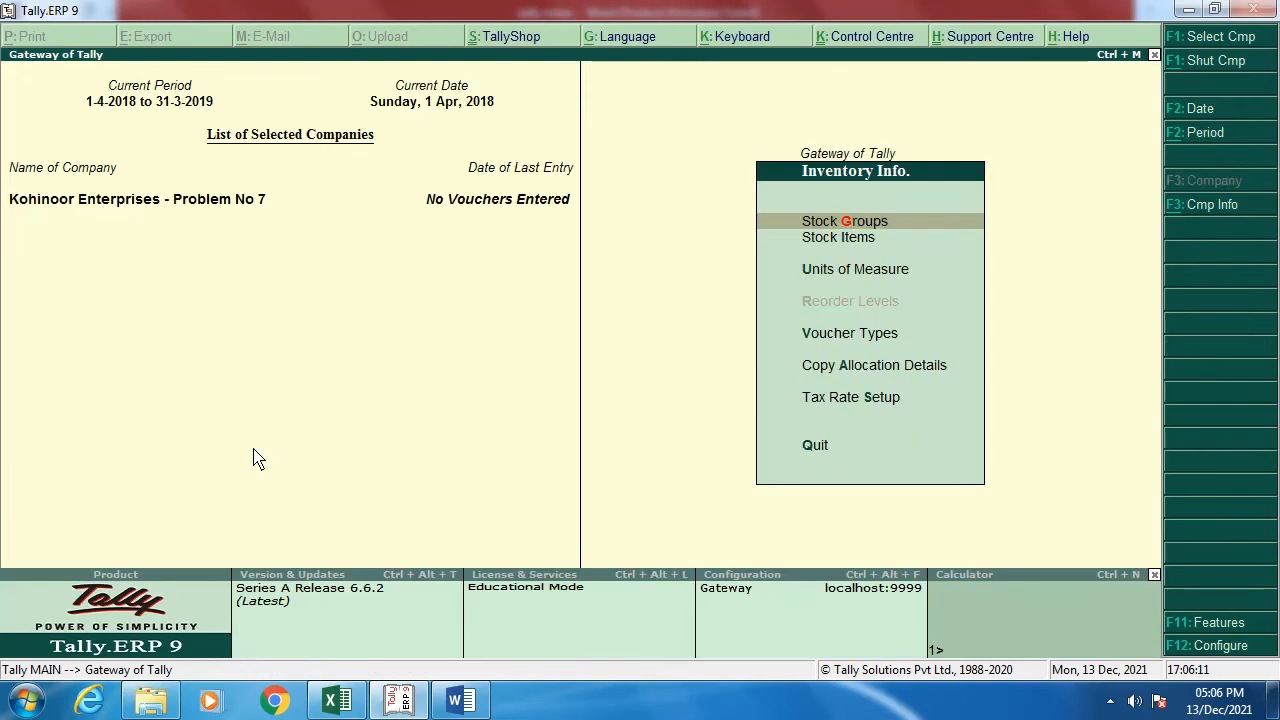
key("Down")
key("Down")
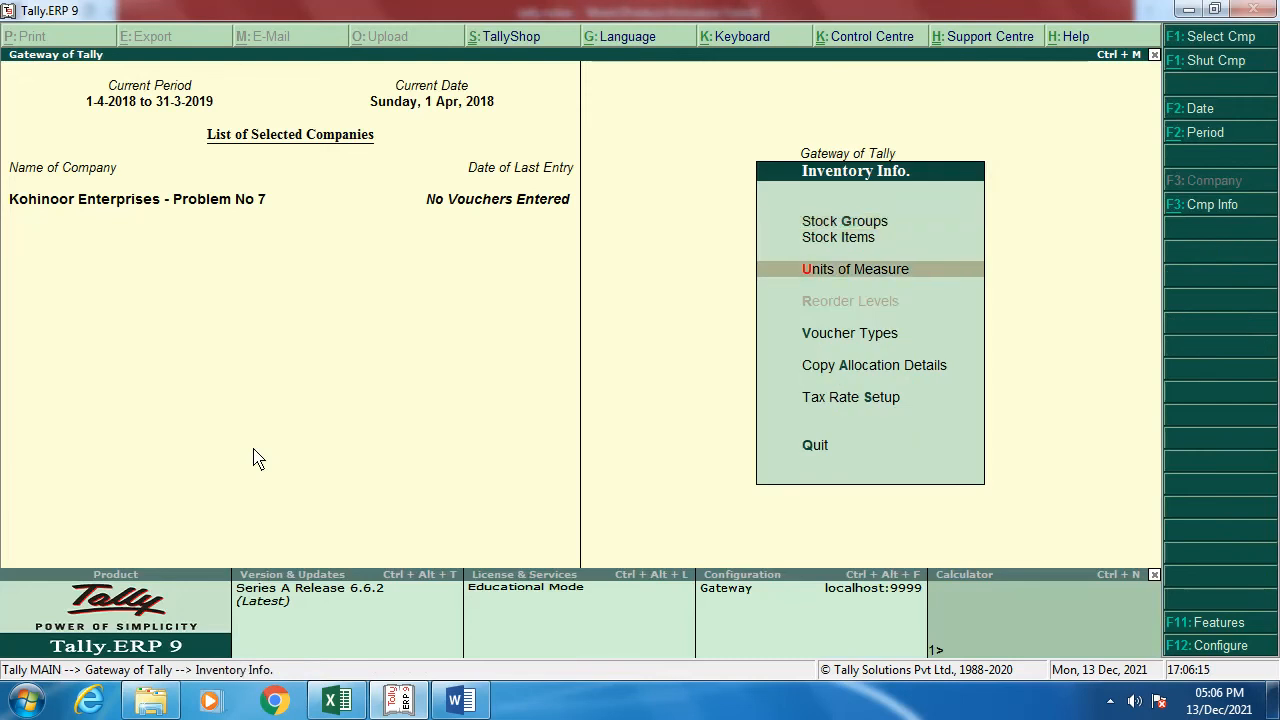
key("Return")
Step: Create simple unit Nos, formal name Numbers, UQC NOS-NUMBERS, 0 decimal places
key("Return")
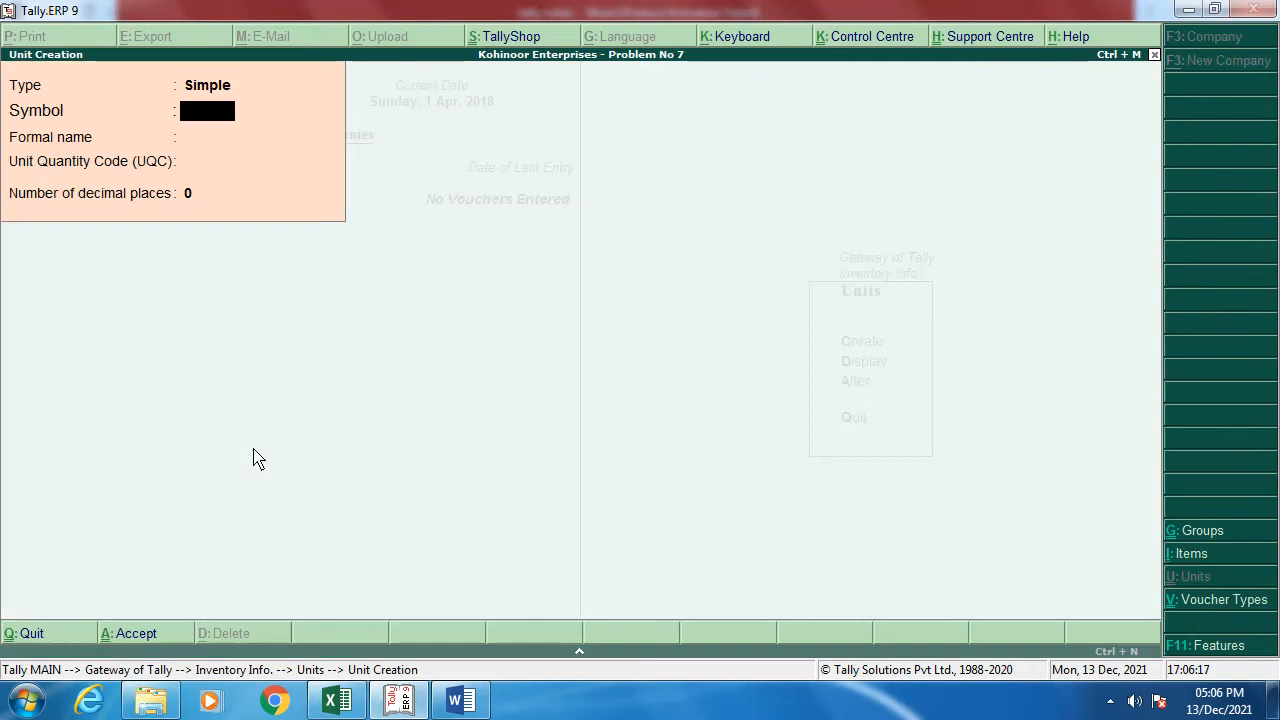
type("Nos")
key("Return")
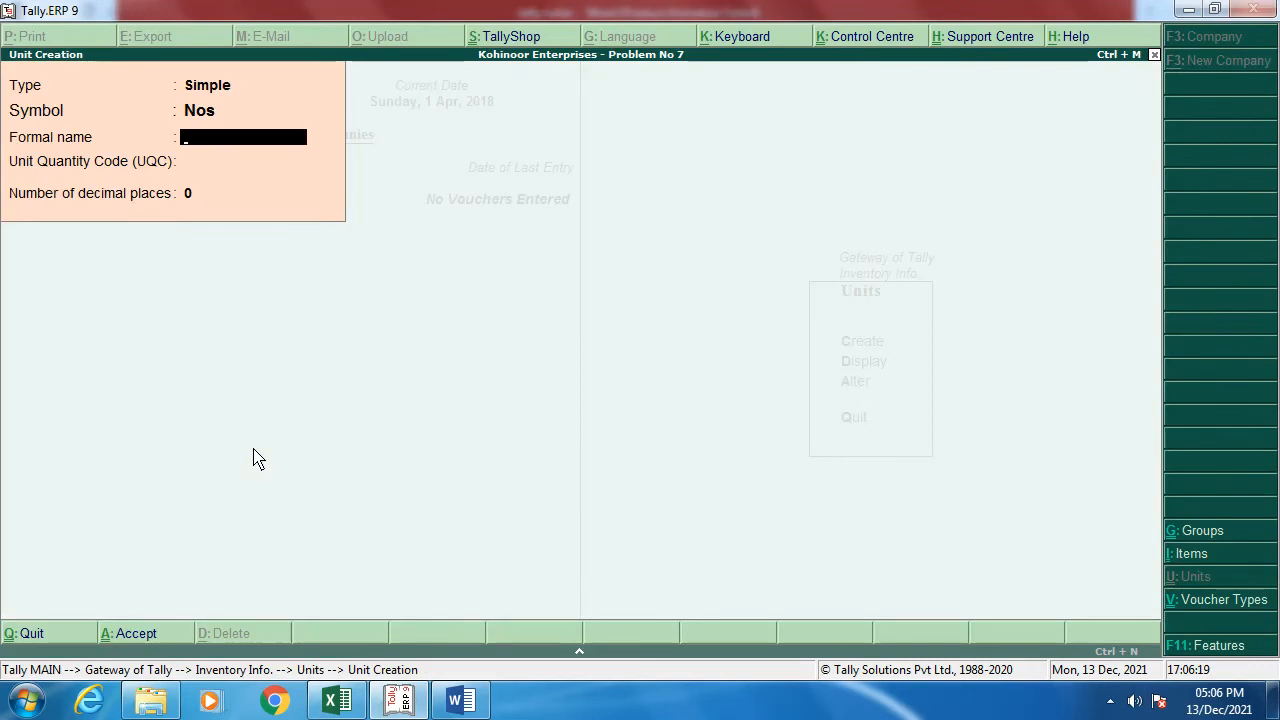
type("Numbers")
key("Return")
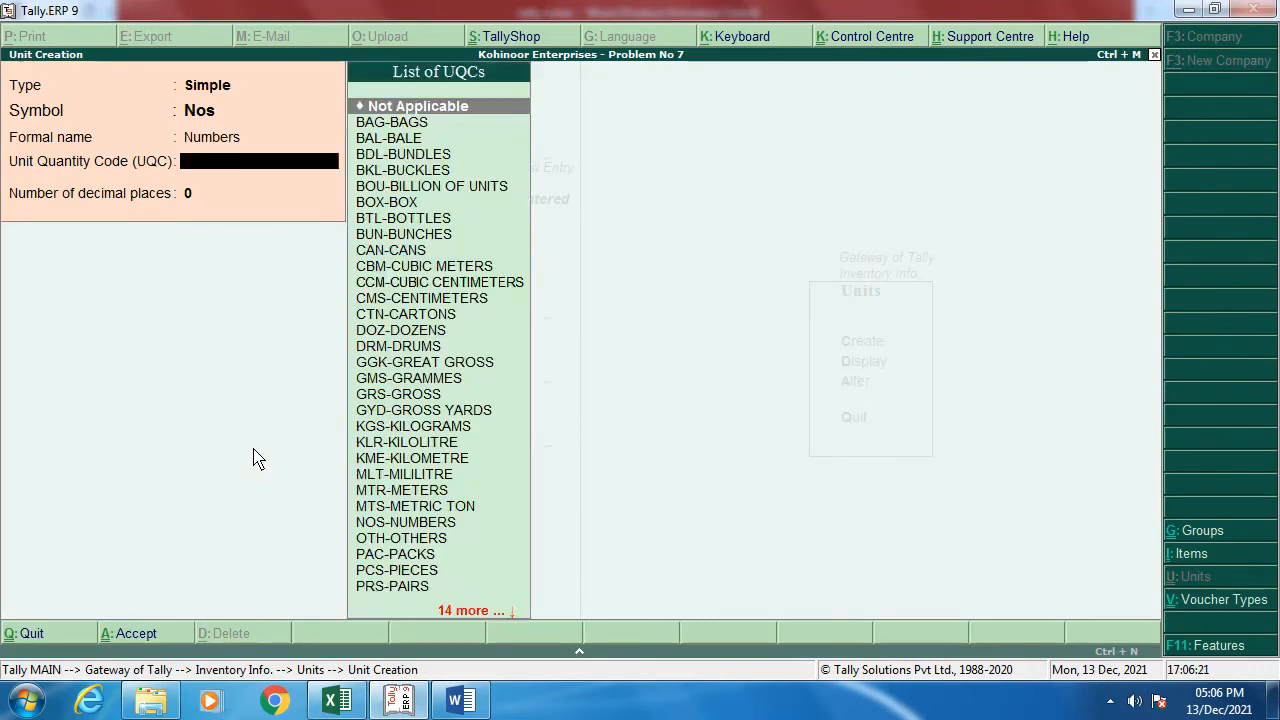
type("nos")
key("Return")
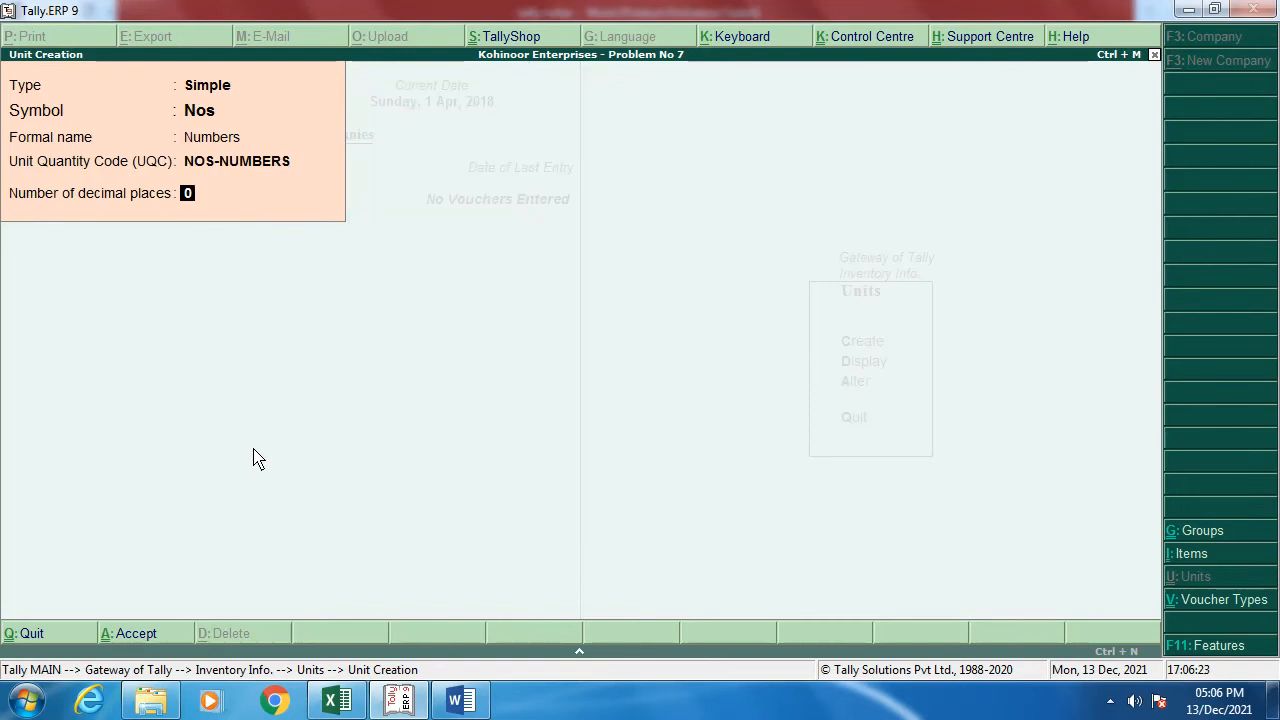
key("Return")
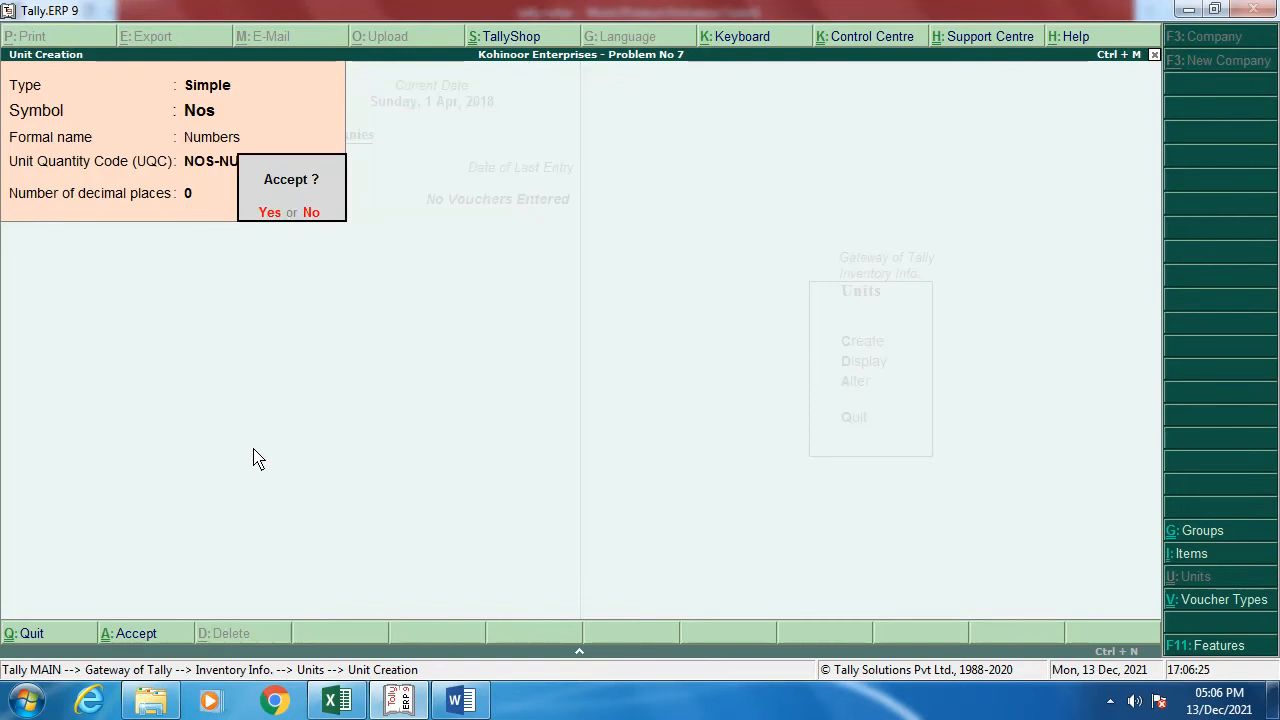
key("Return")
key("Escape")
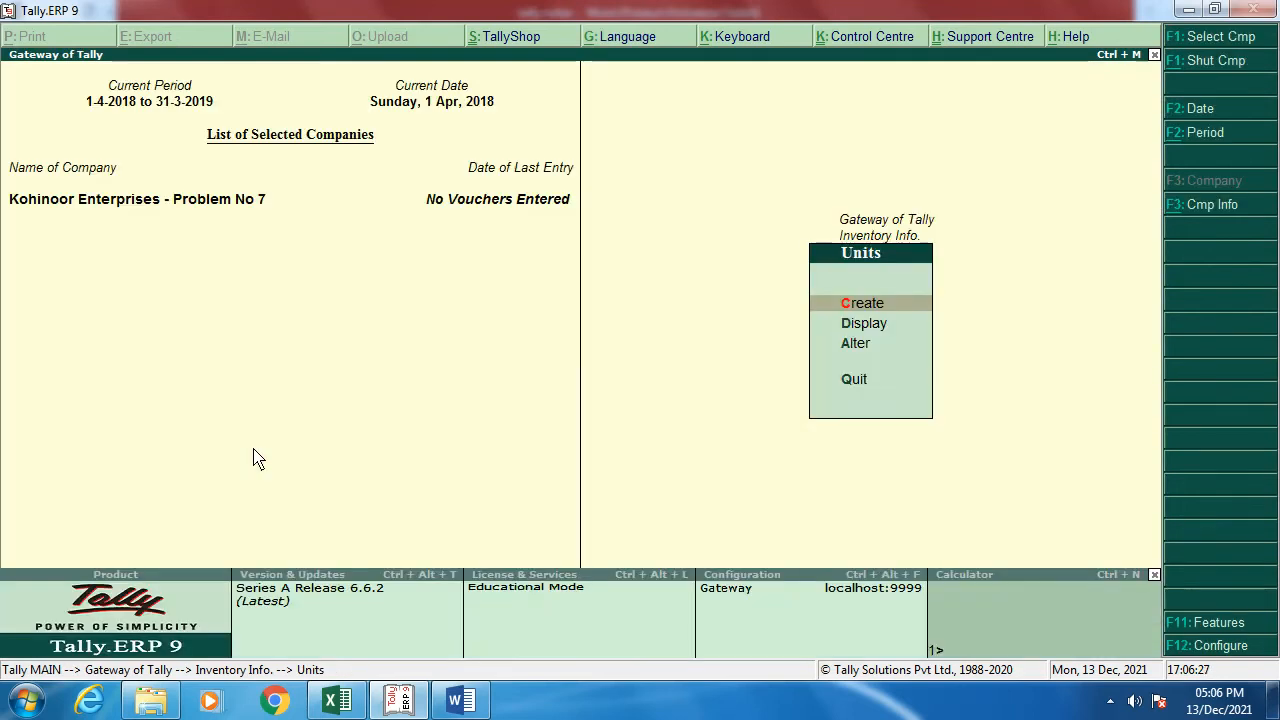
key("Escape")
key("Up")
key("Up")
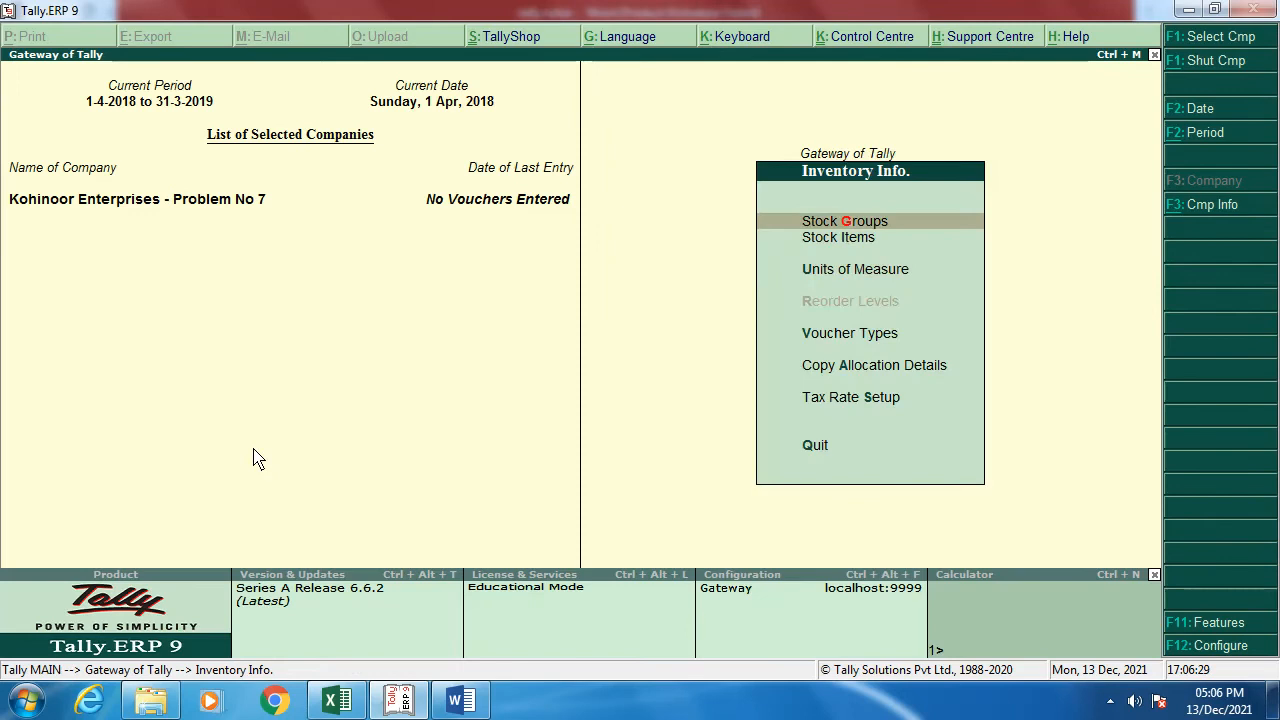
Step: Create stock group Computer Products under Primary with quantities added, then return to Inventory Info
key("Return")
key("Return")
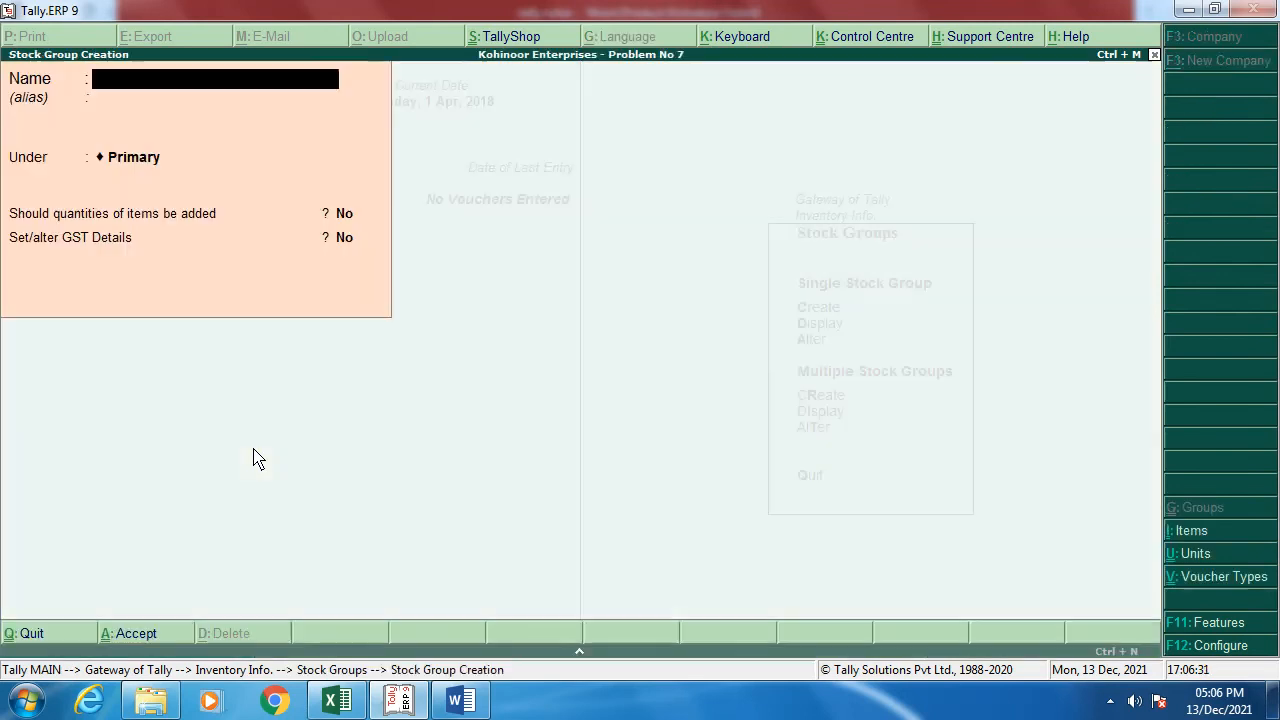
type("Computer Products")
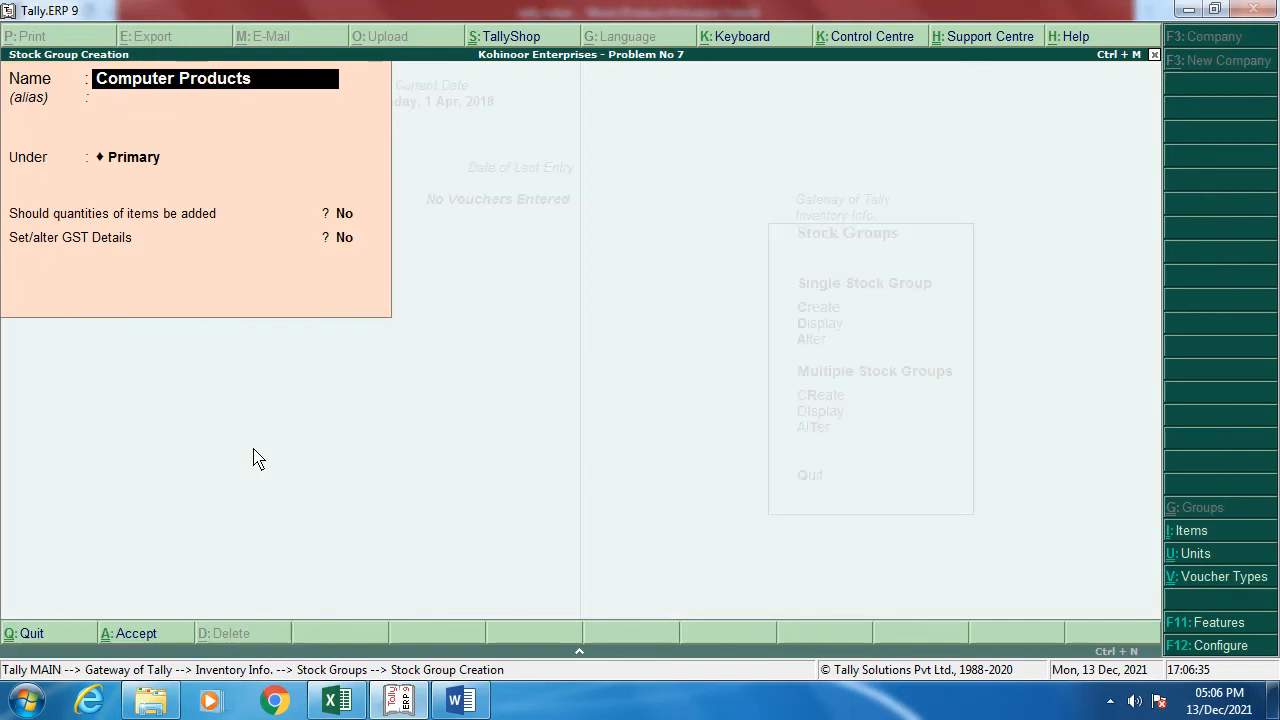
key("Return")
key("Return")
type("yes")
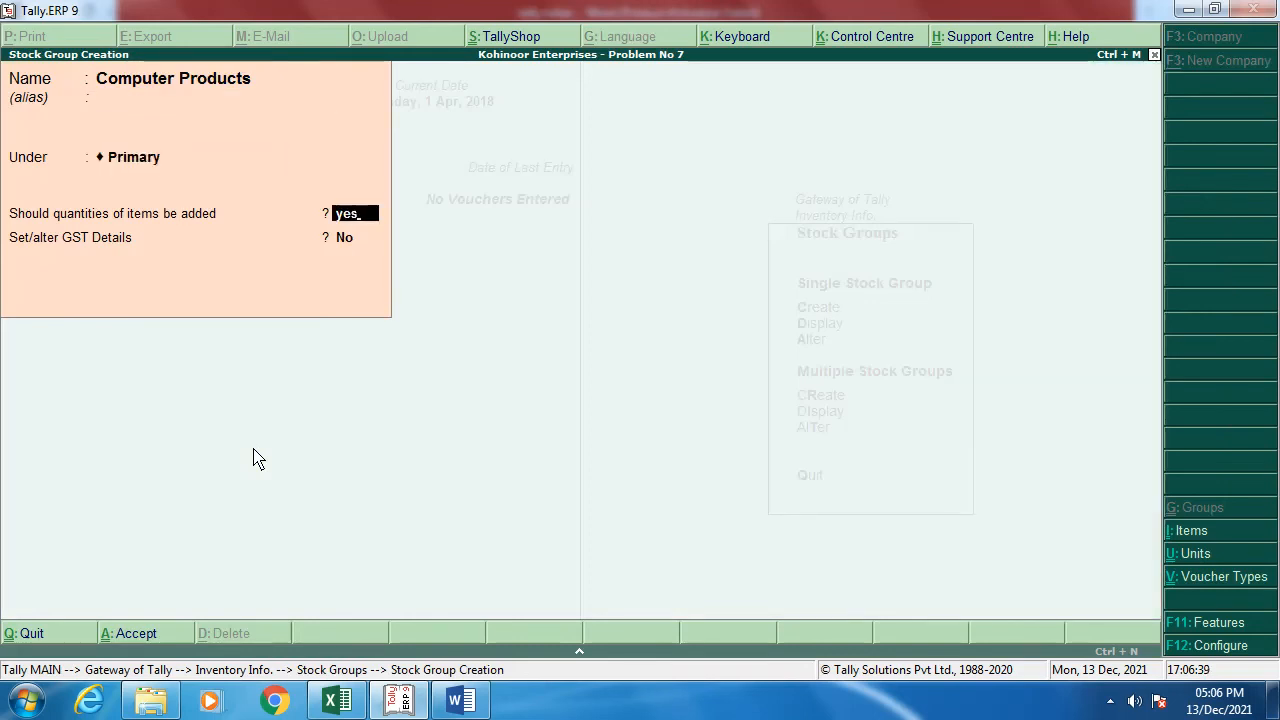
key("Return")
key("Return")
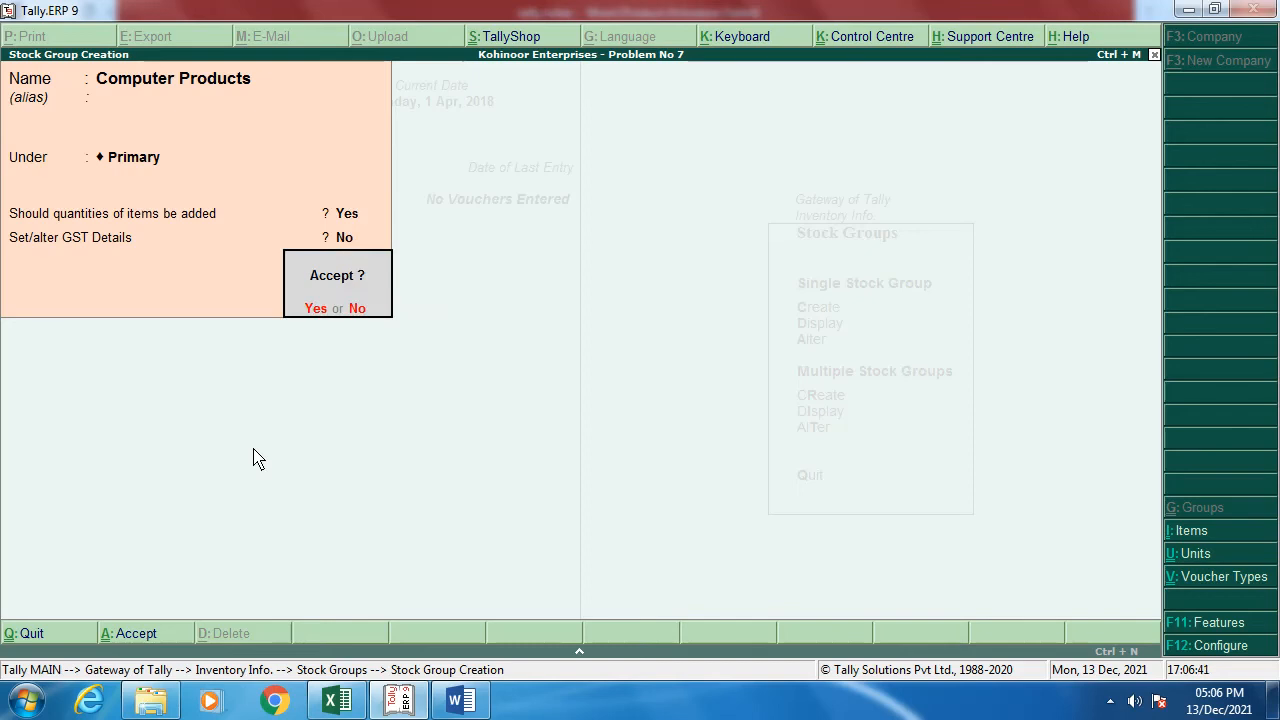
key("Return")
key("Escape")
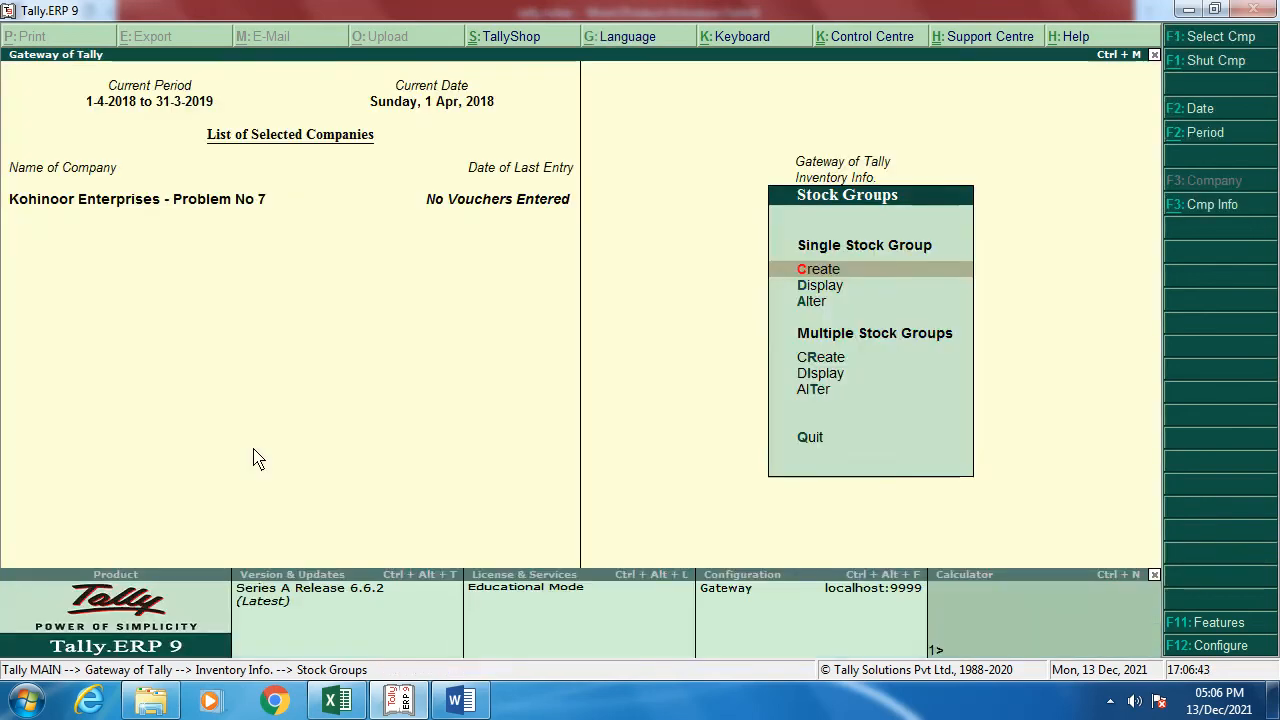
key("Escape")
key("Down")
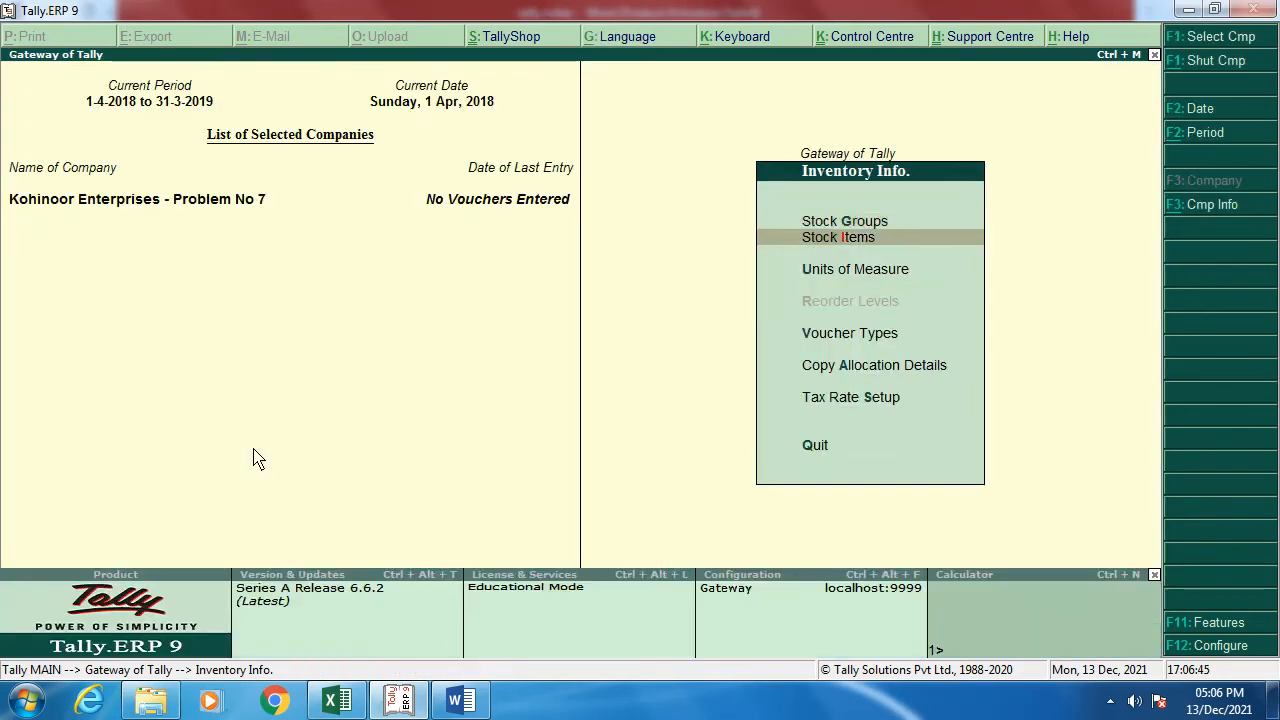
Step: Create the stock item Computers under Computer Products with Nos as its unit
key("Return")
key("Return")
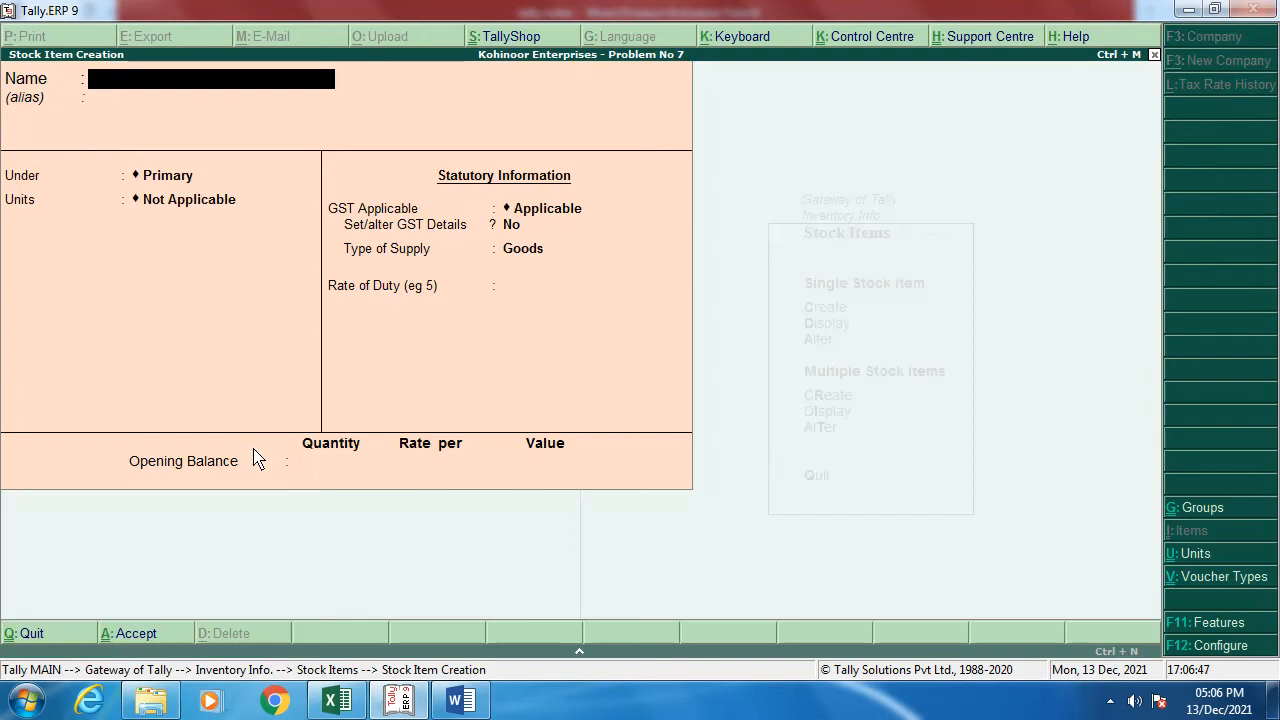
type("Computers")
key("Return")
key("Return")
key("Down")
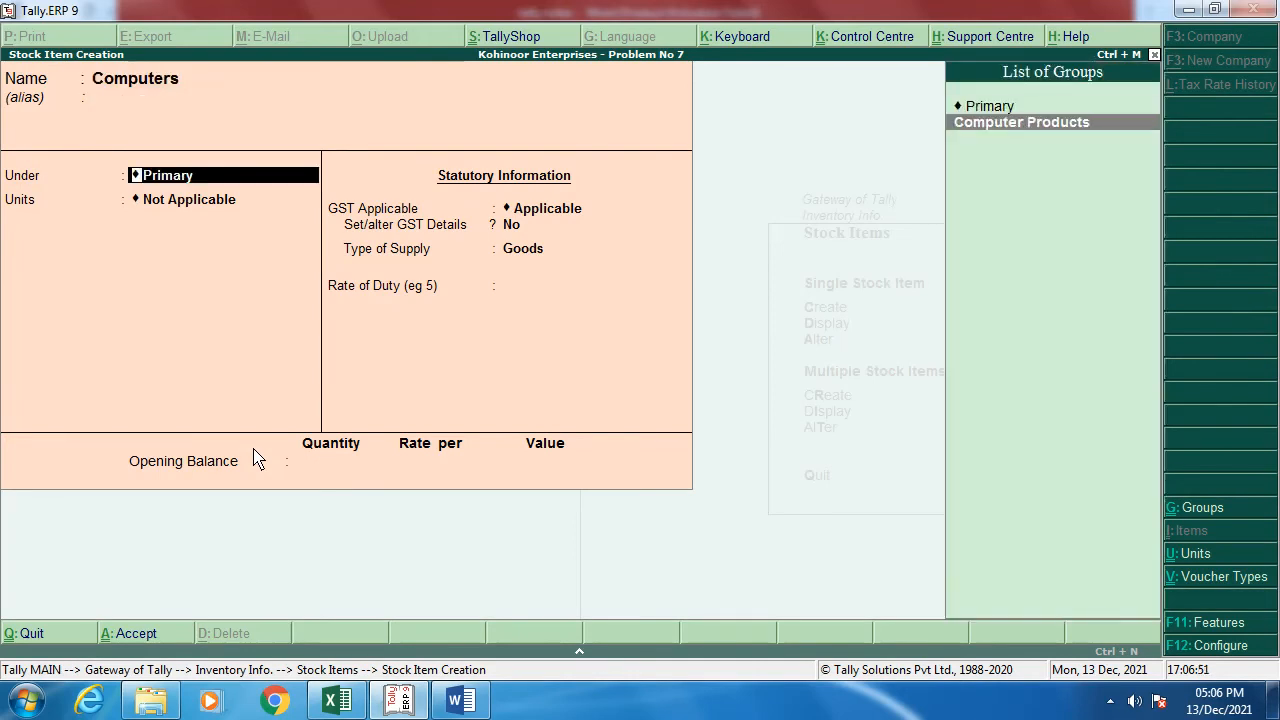
key("Return")
key("Down")
key("Return")
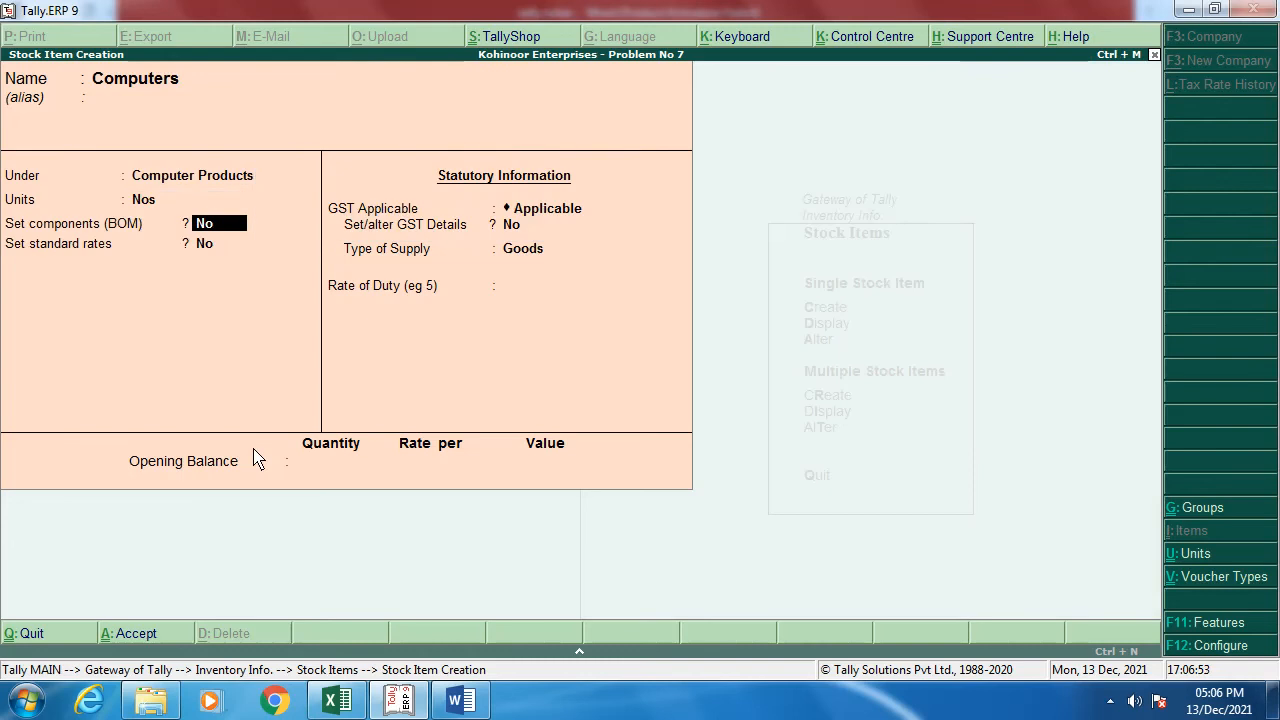
Step: Set the item's GST details to Taxable at 18% and save Computers
key("Return")
key("Return")
key("Return")
key("y")
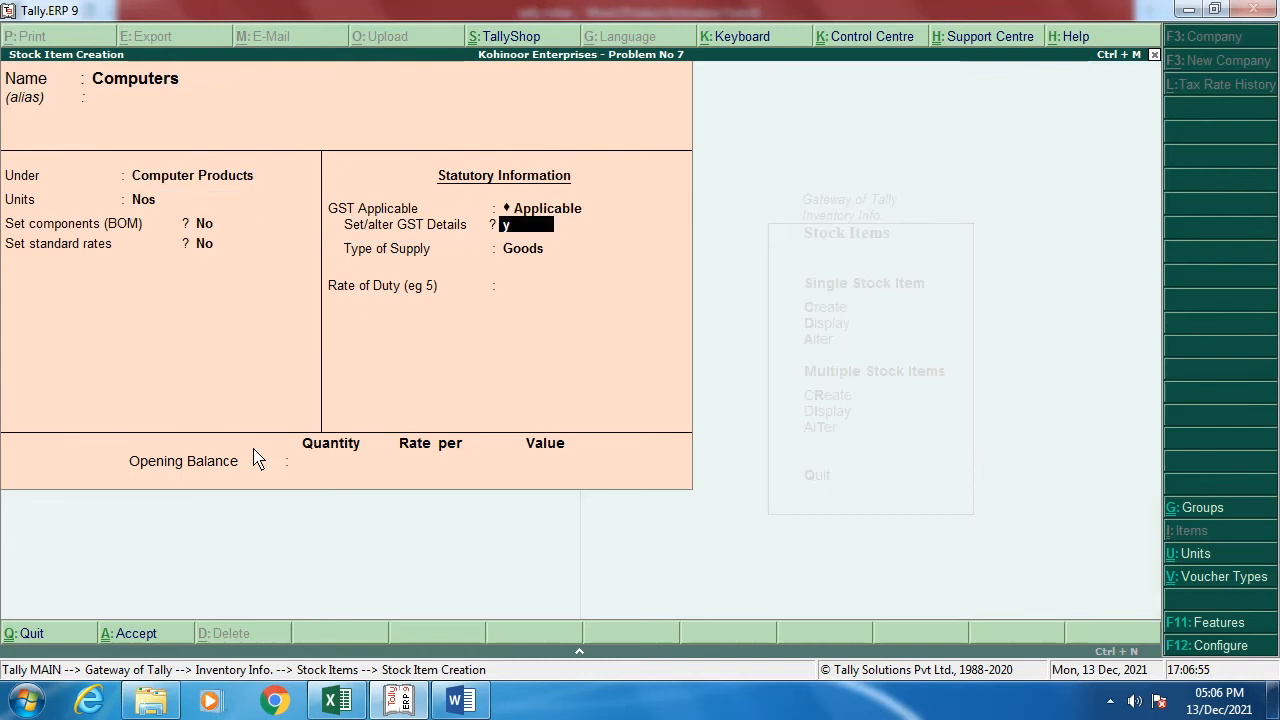
key("Return")
key("Return")
key("Return")
key("Return")
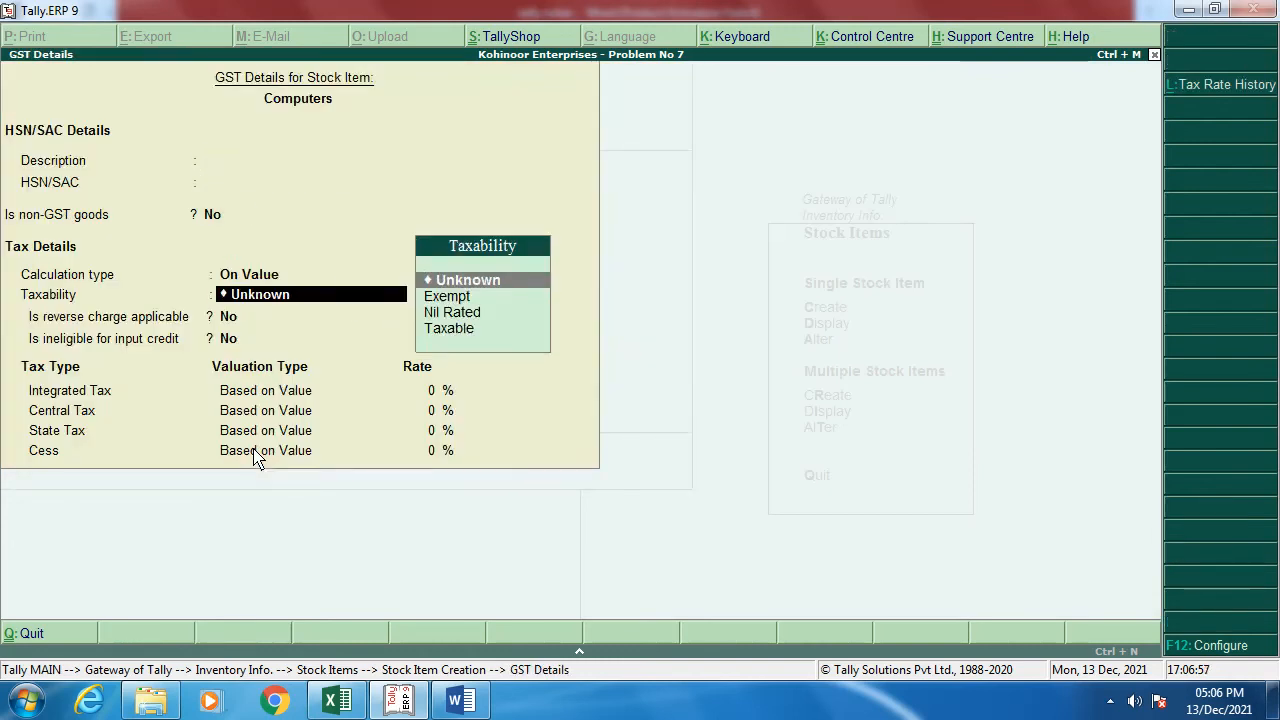
key("Down")
key("Down")
key("Down")
key("Return")
key("Return")
key("Return")
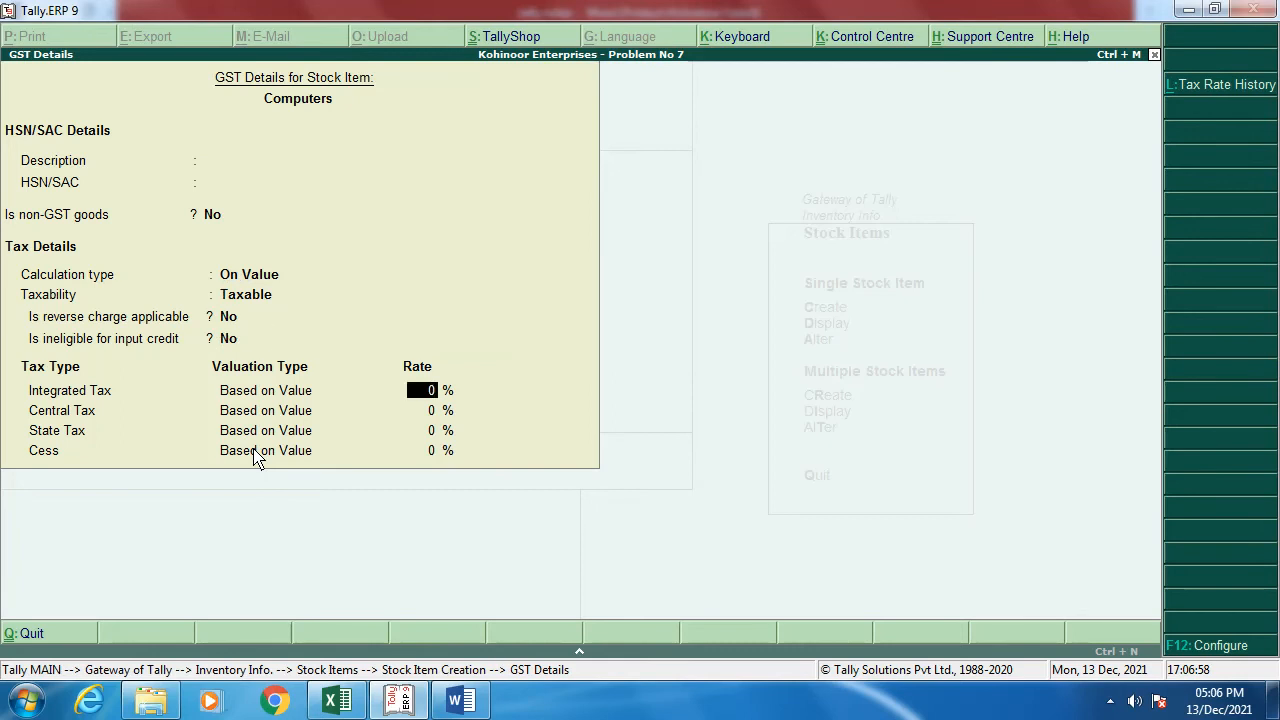
type("18")
key("Return")
key("Return")
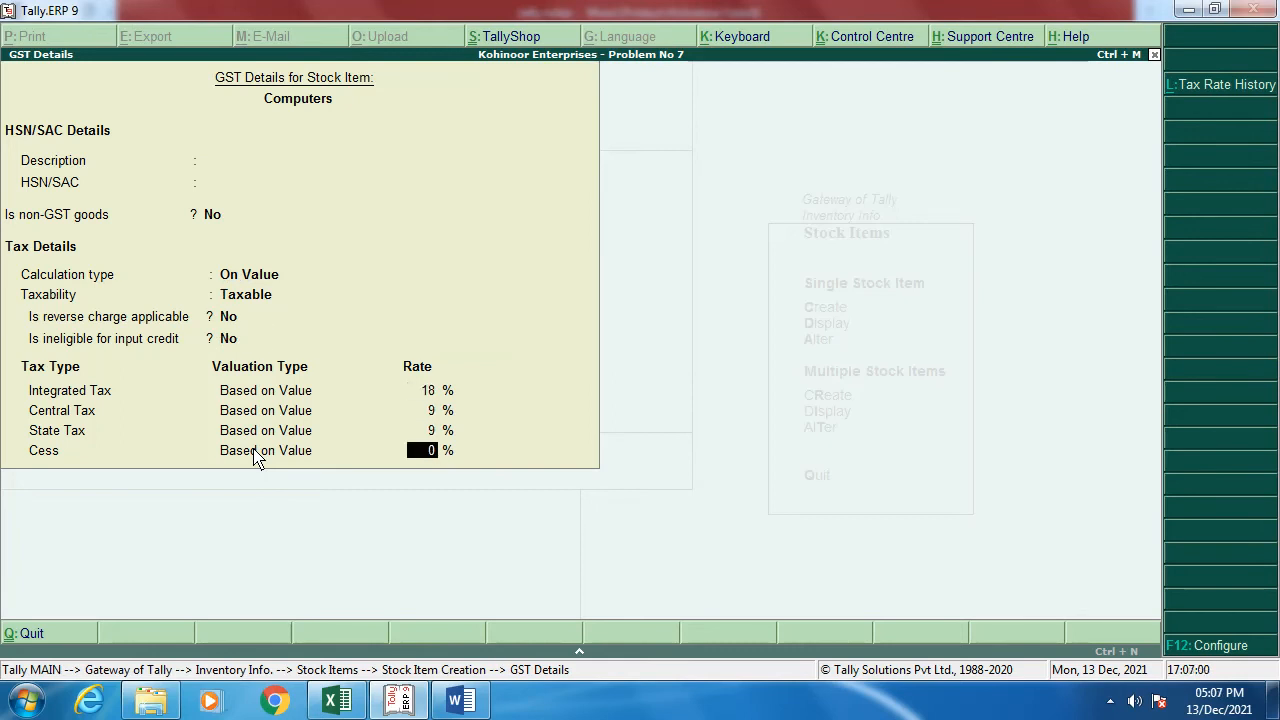
key("Return")
key("Return")
key("Return")
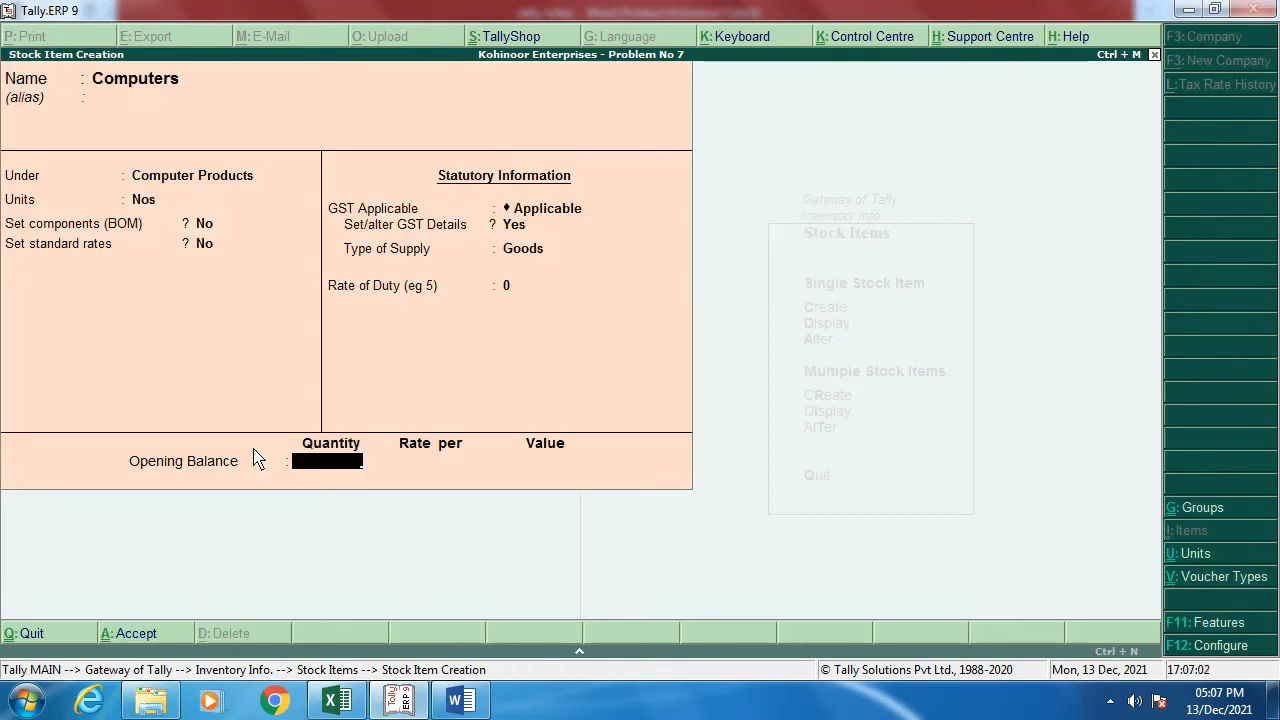
key("Return")
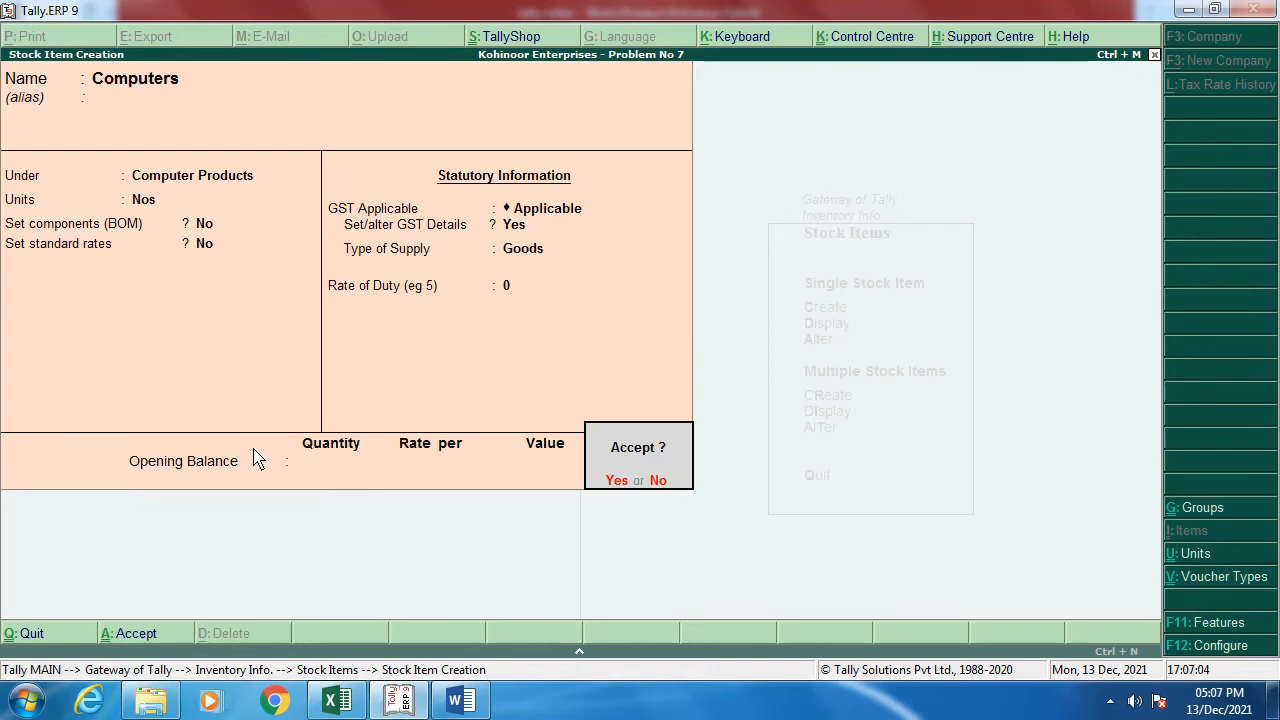
key("y")
Step: Quit the blank stock item creation form and move to altering stock items
key("Escape")
key("y")
key("Down")
key("Down")
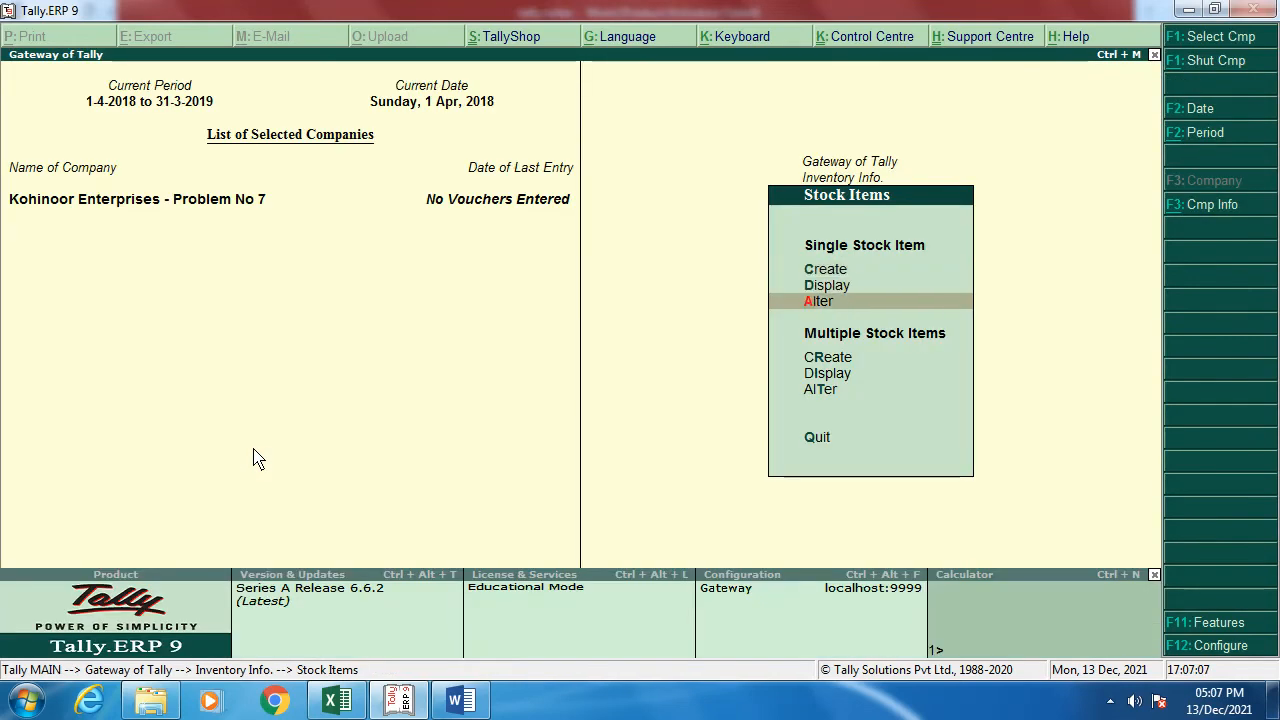
Step: Alter Computers to give it an opening balance of 20 Nos at 25,000 each, then return to Gateway
key("Return")
key("Return")
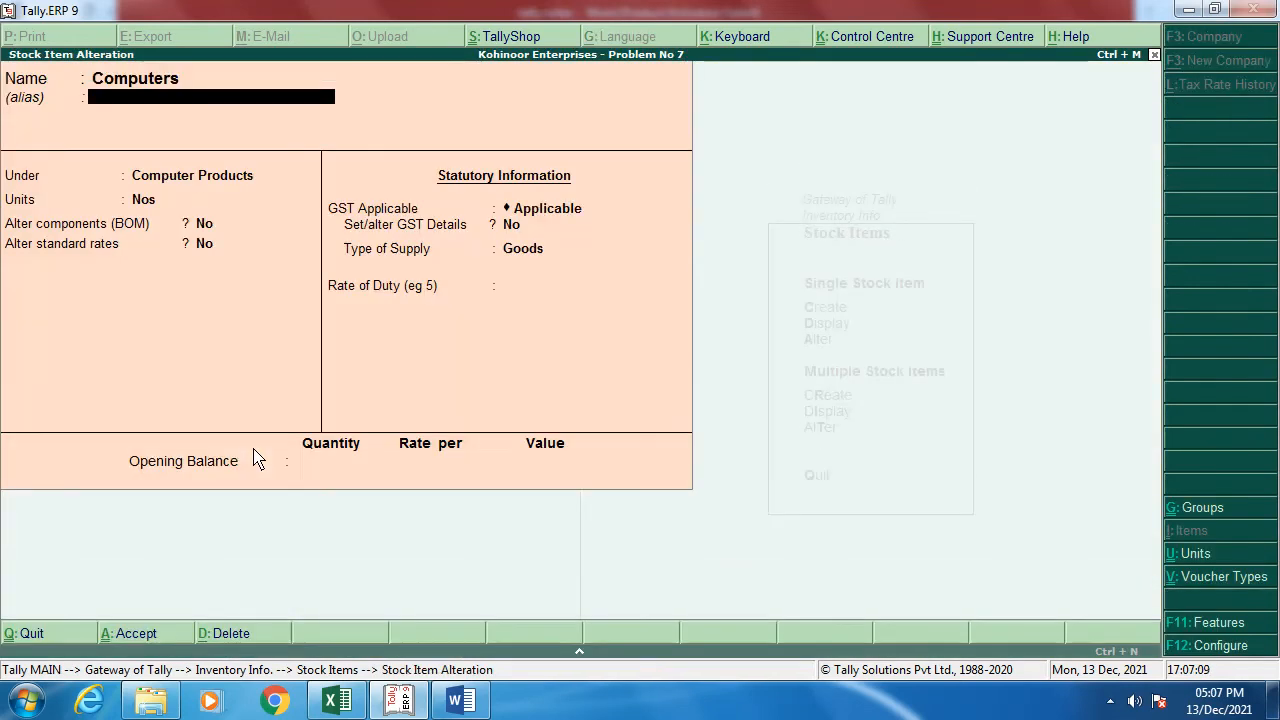
key("Return")
key("Return")
key("Return")
key("Return")
key("Return")
key("Return")
key("Return")
key("Return")
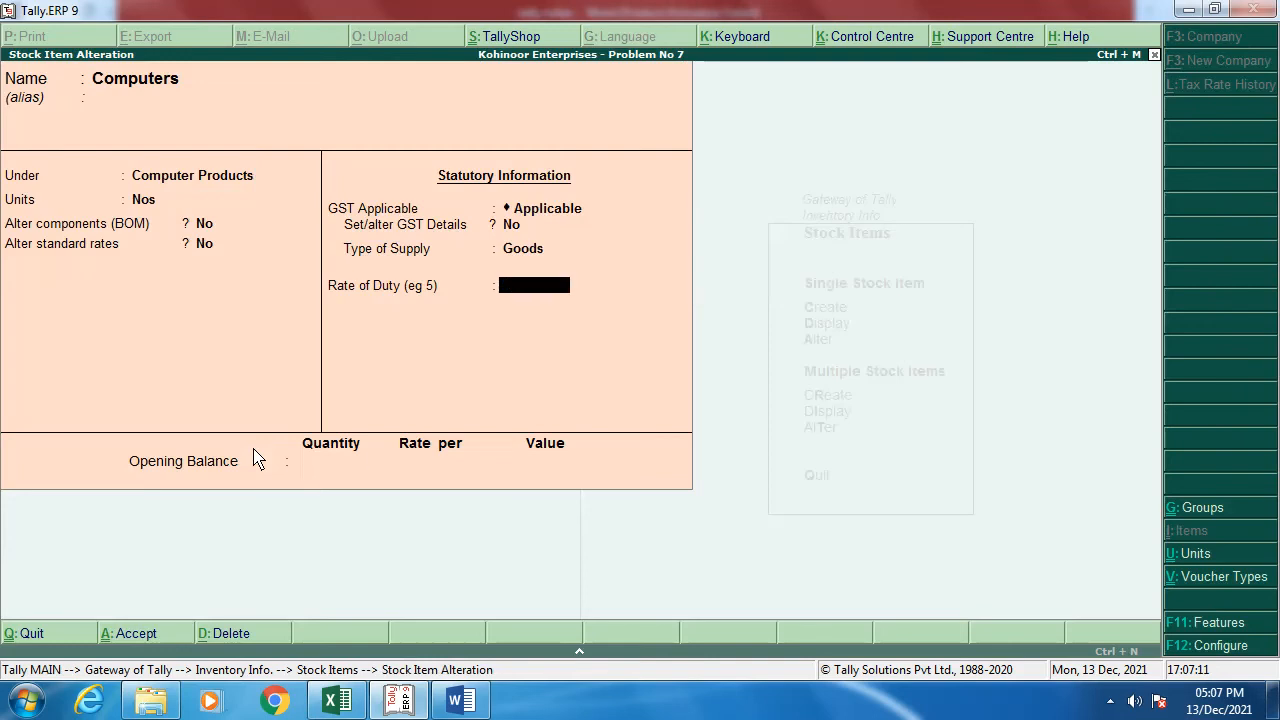
key("Return")
key("alt+Tab")
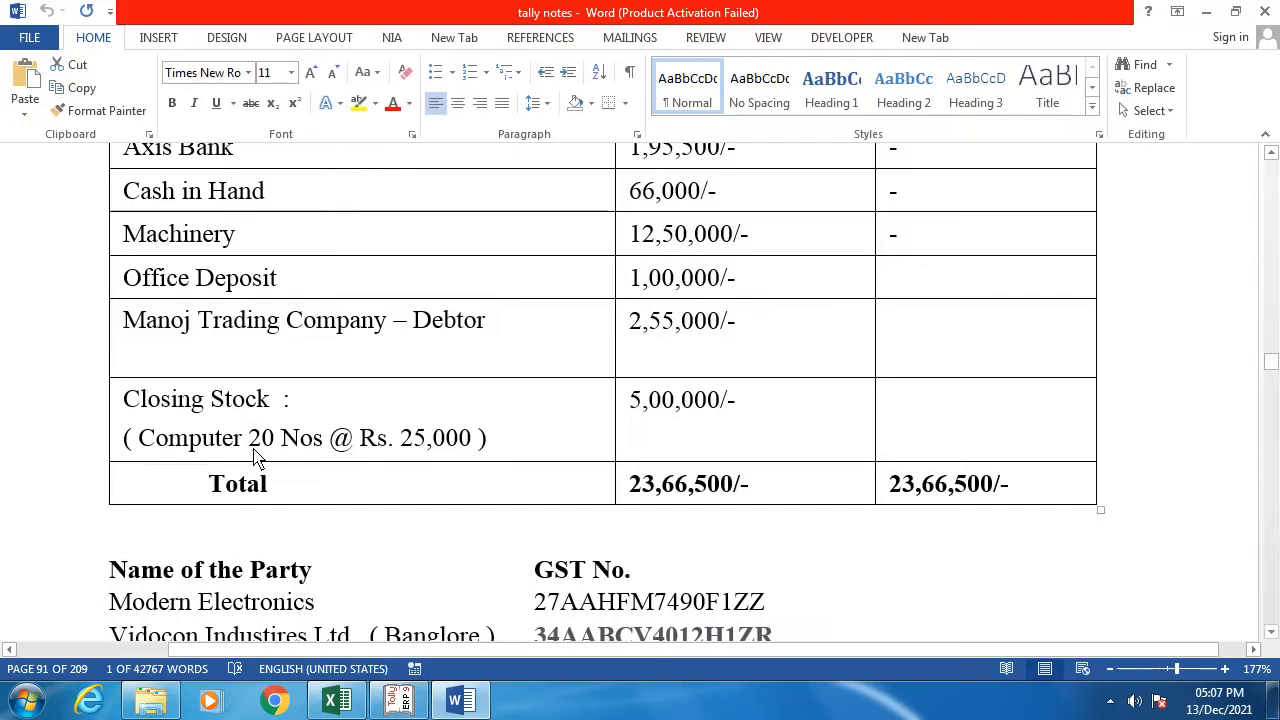
key("alt+Tab")
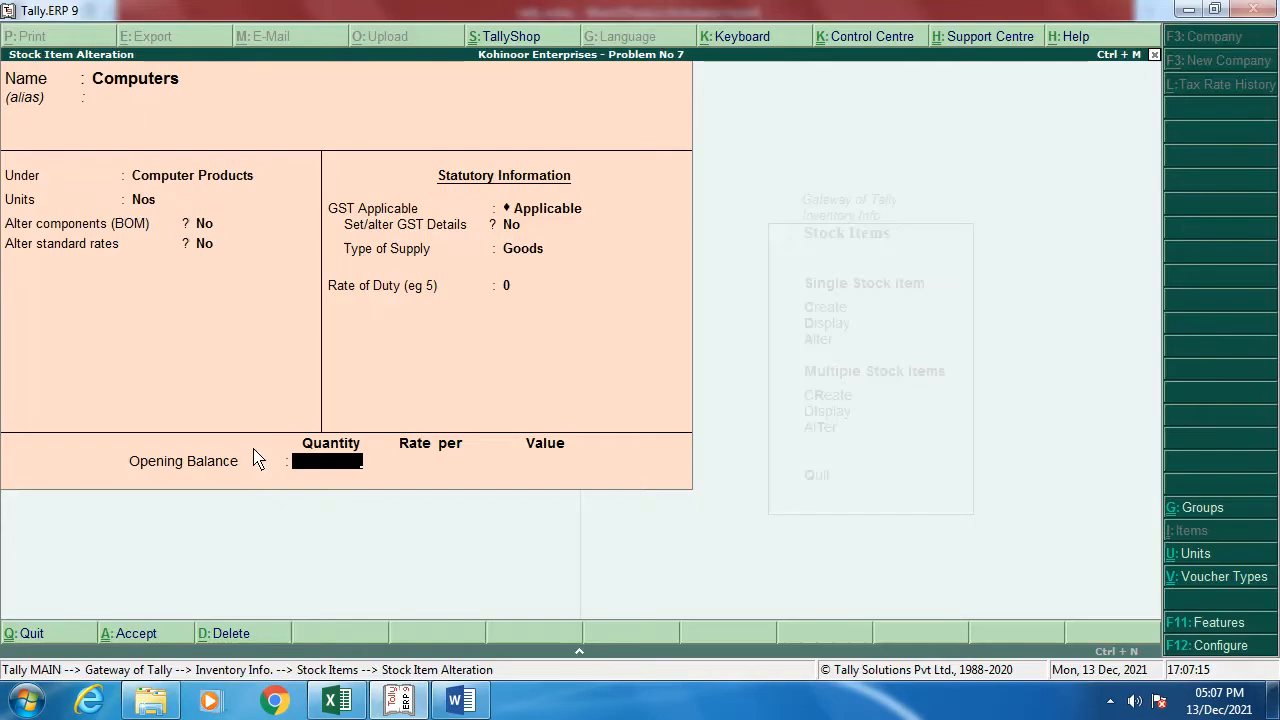
type("20")
key("Return")
type("25,000")
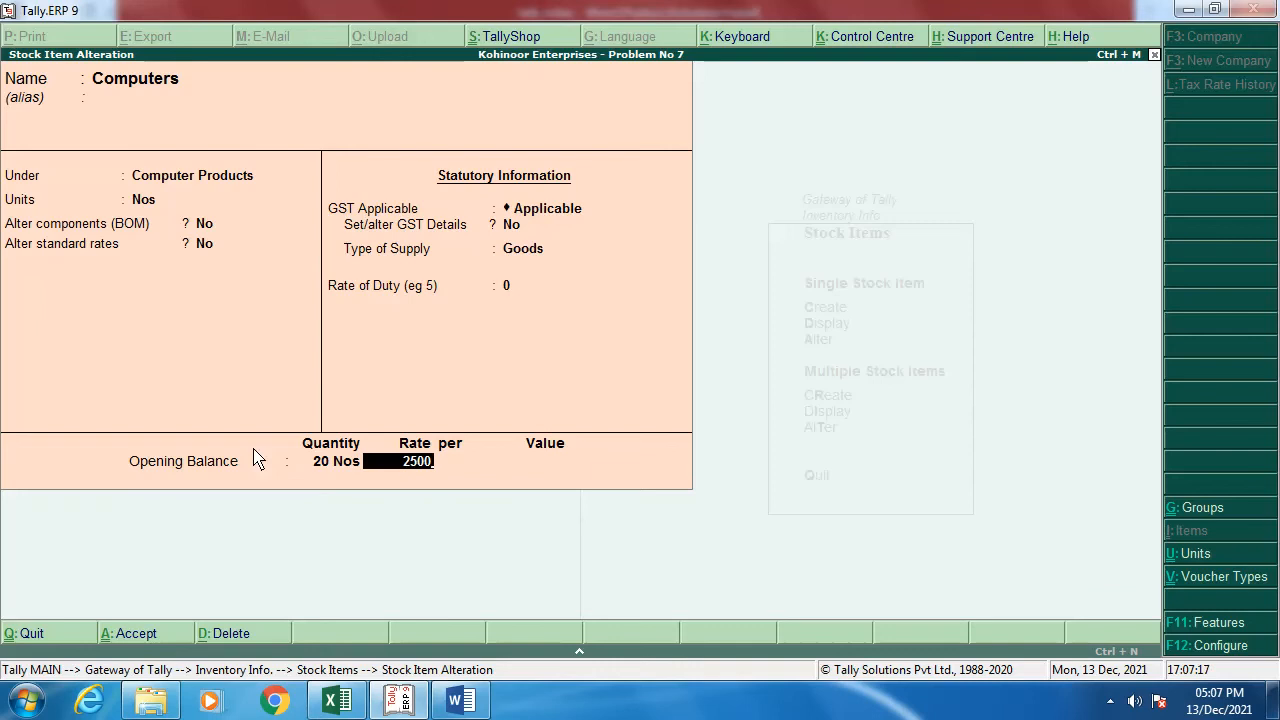
key("Return")
key("Return")
key("Return")
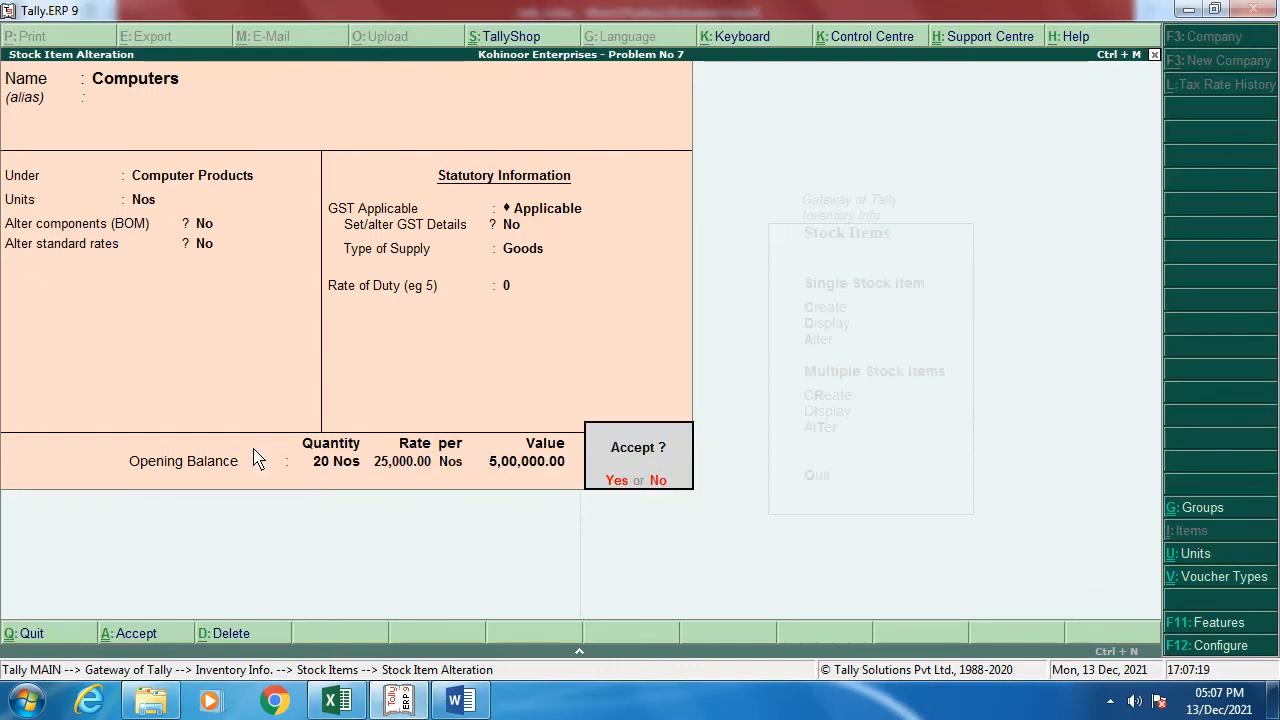
key("Return")
key("Escape")
key("Escape")
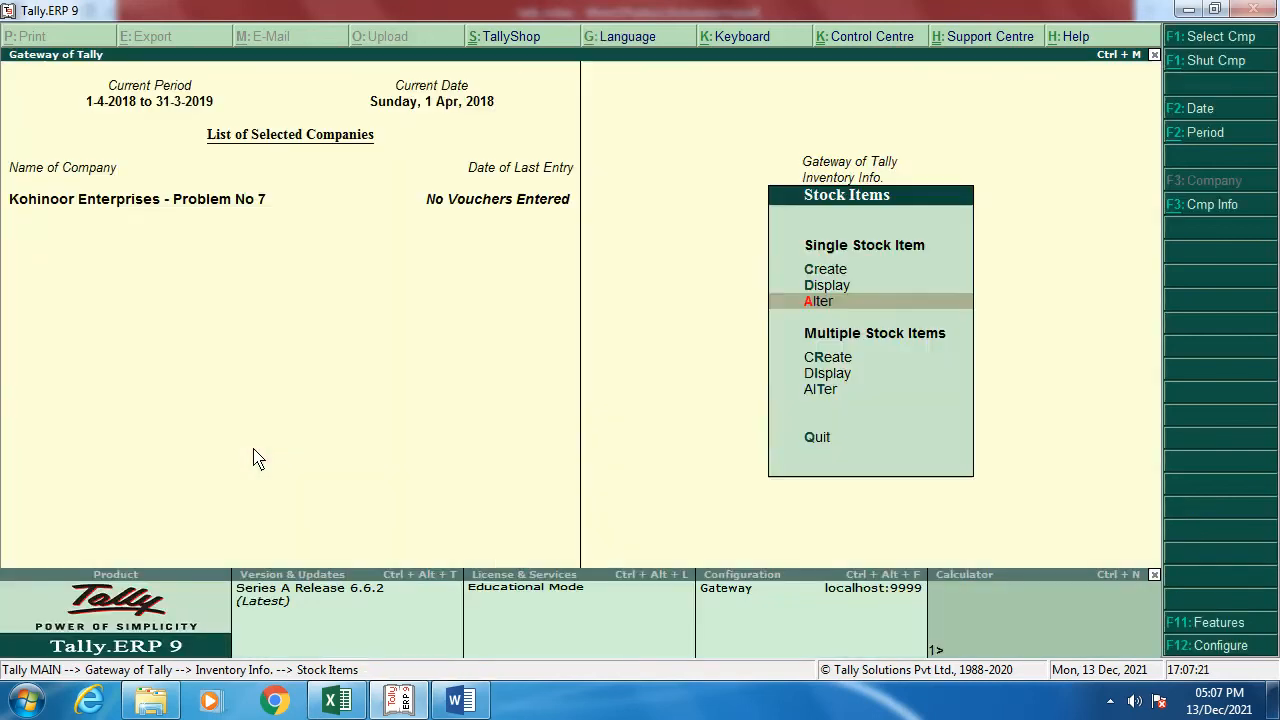
key("Escape")
Step: Open the detailed Balance Sheet totalling 23,66,500, then switch to the Word notes
key("Down")
key("Down")
key("Down")
key("Down")
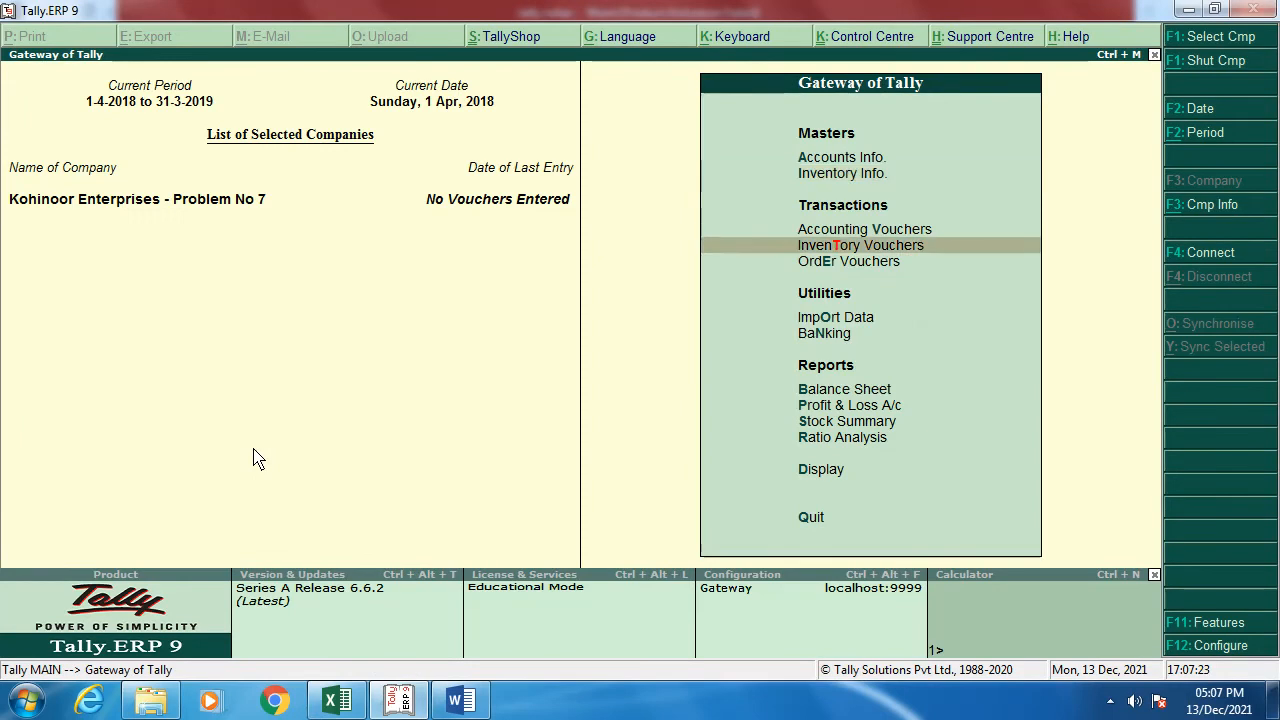
key("Down")
key("Down")
key("Return")
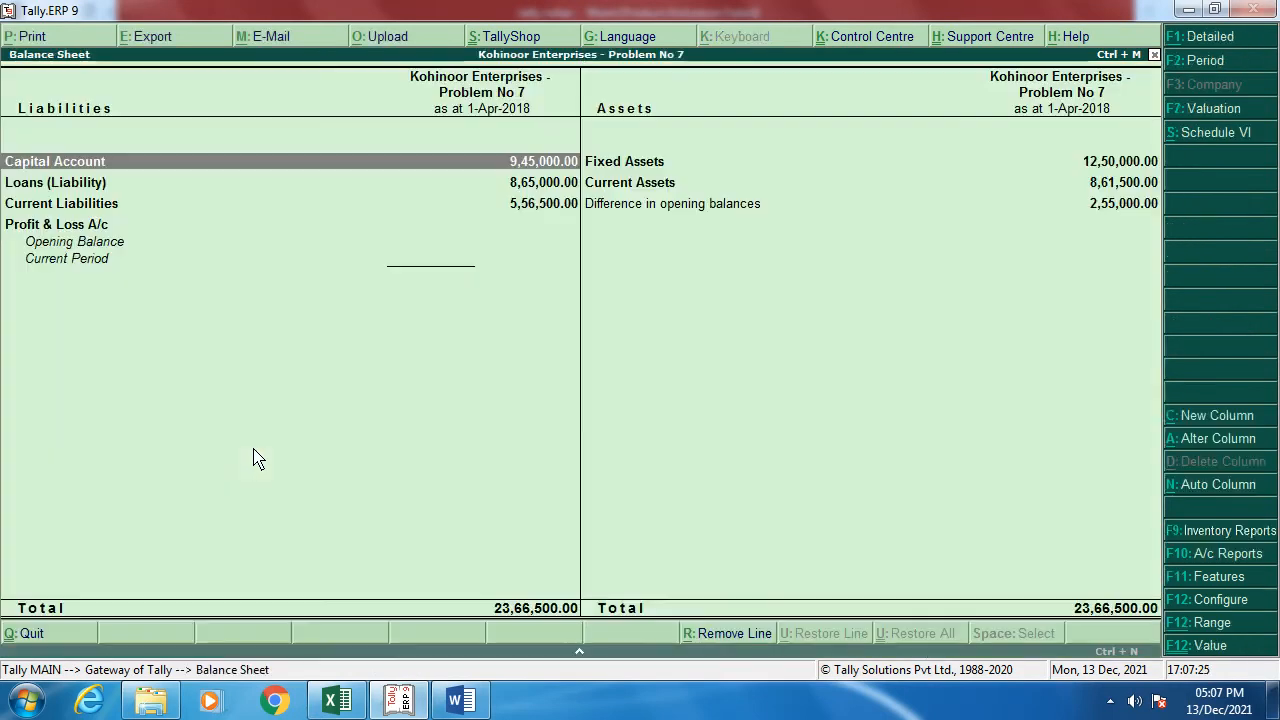
key("alt+F1")
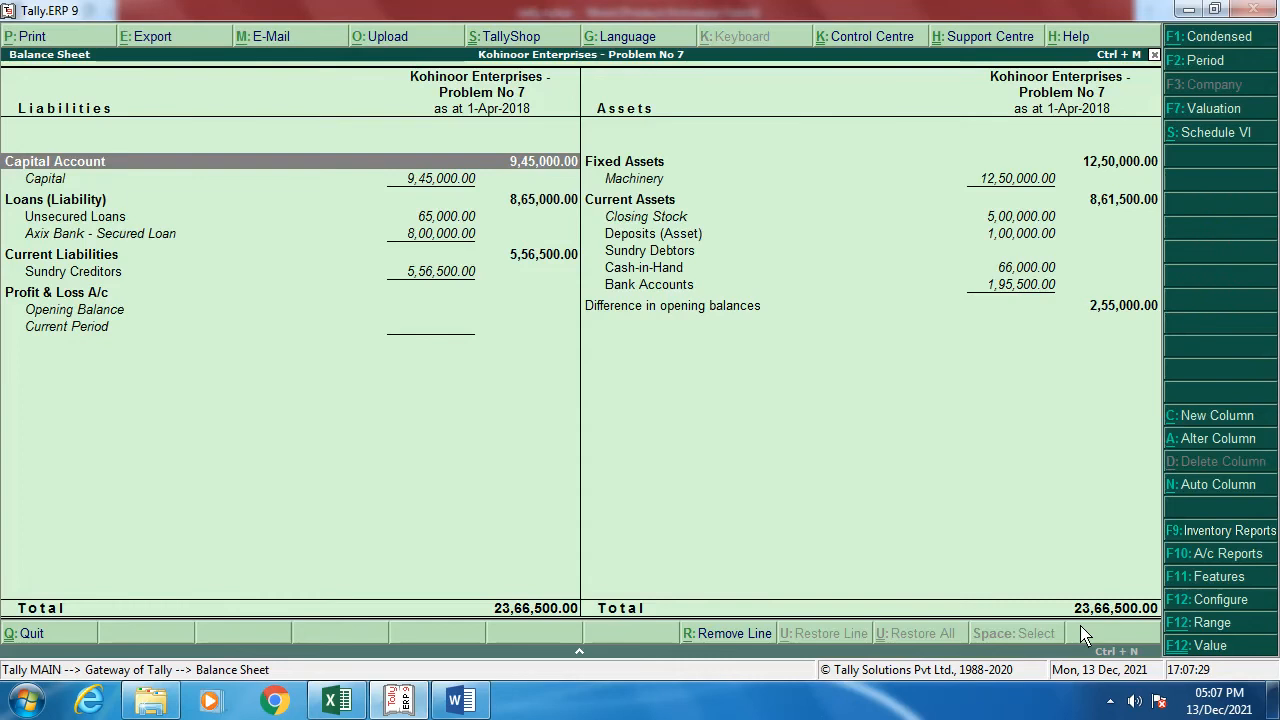
key("alt+Tab")
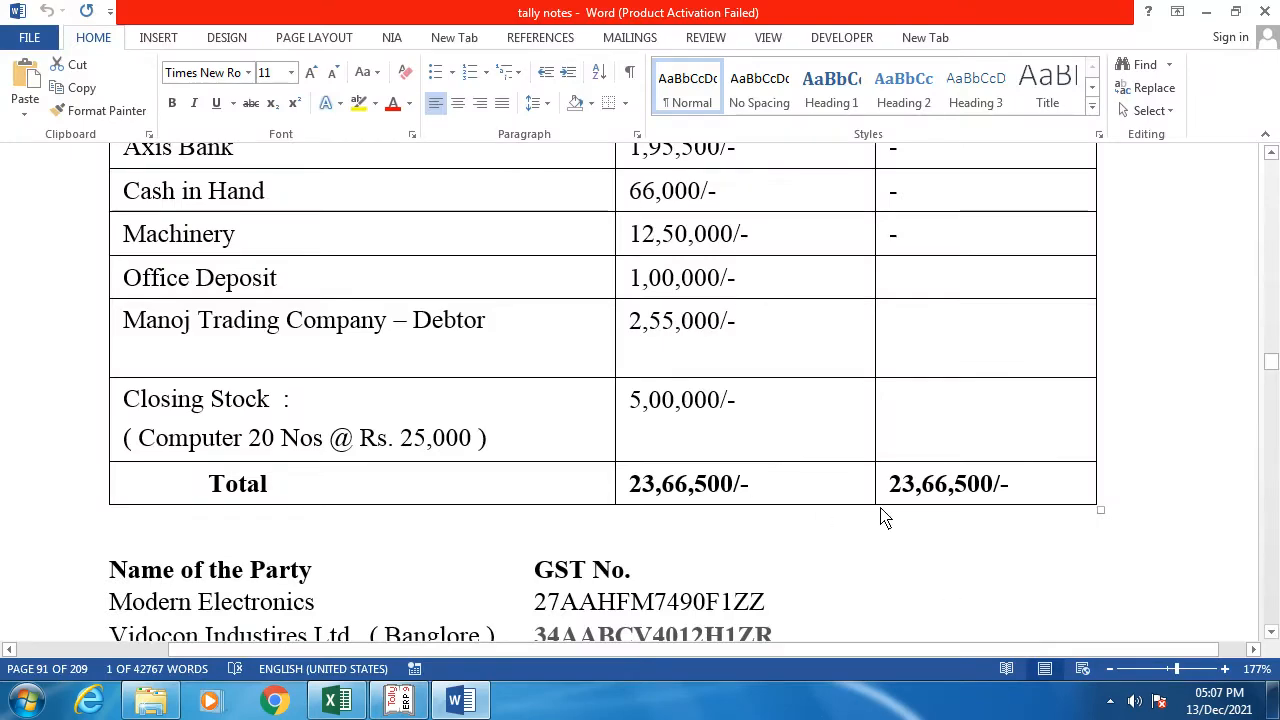
Step: Scroll the Word notes down to the party GST number list and question 1's purchase table
scroll(500, 425, "down", 3)
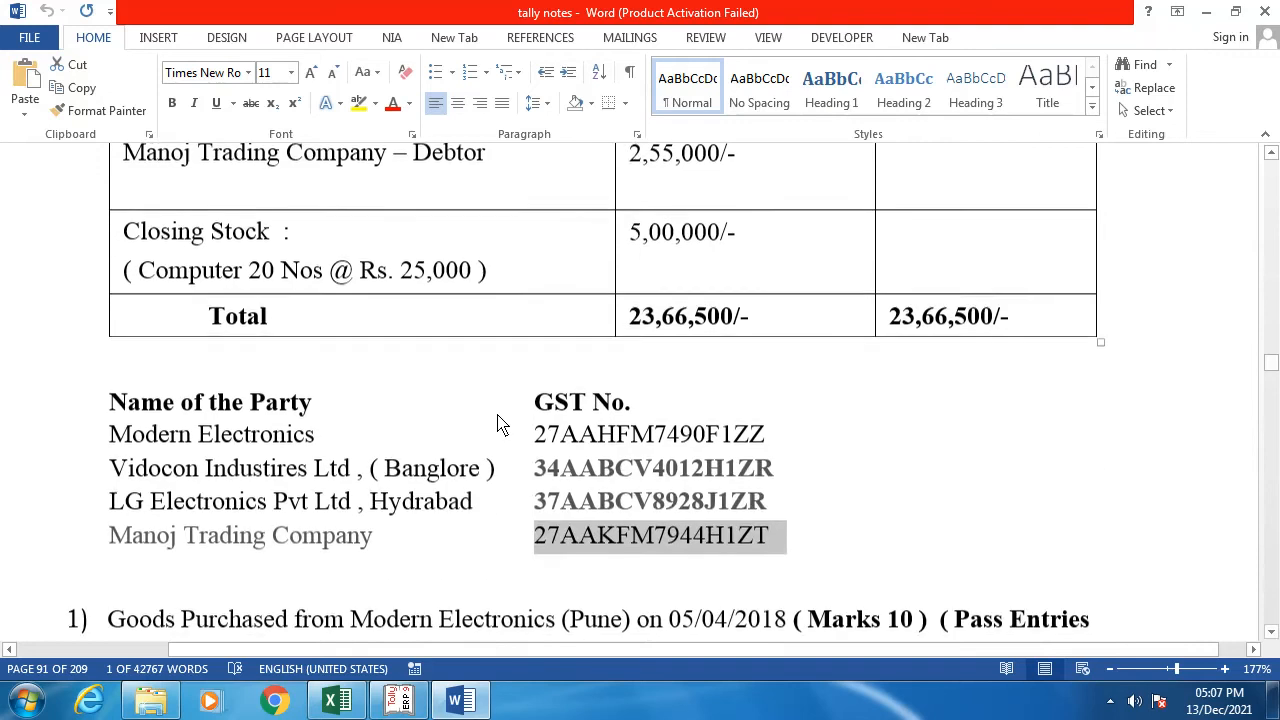
scroll(500, 424, "down", 3)
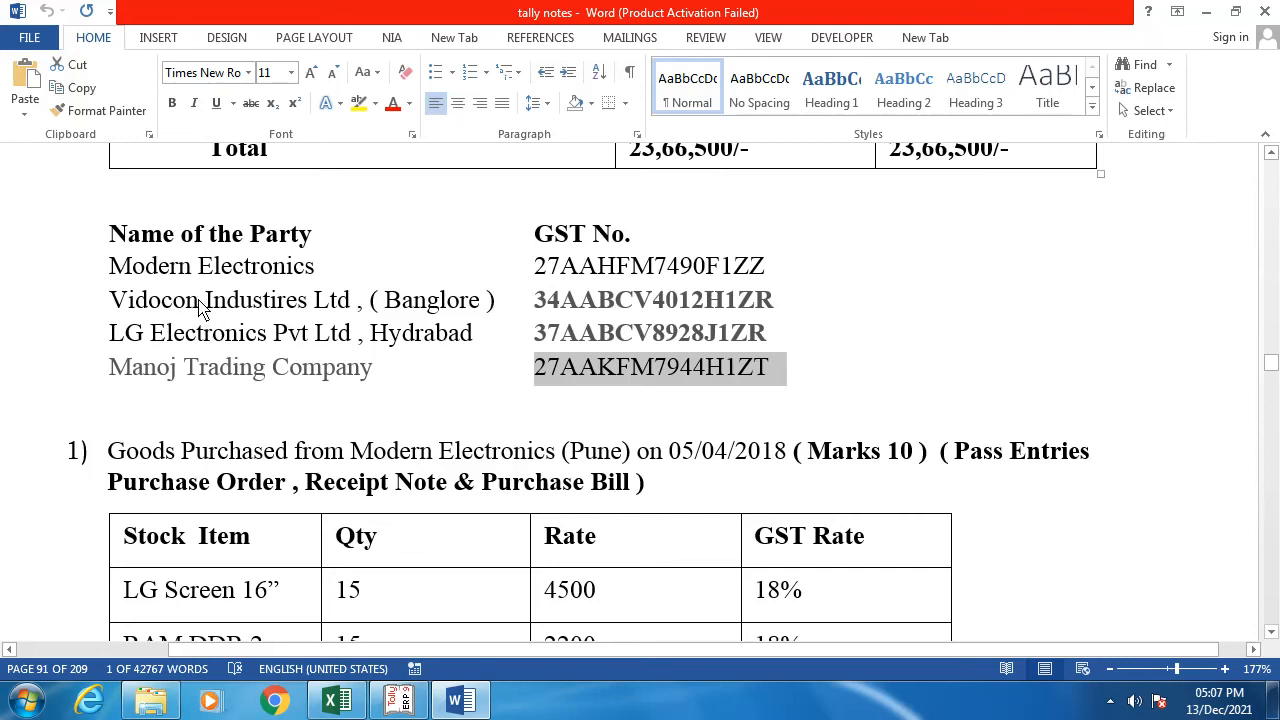
Step: Select the 'Vidocon Industires Ltd , ( Banglore )' name in the notes, then scroll back to the party list
left_click_drag(115, 305, 463, 323)
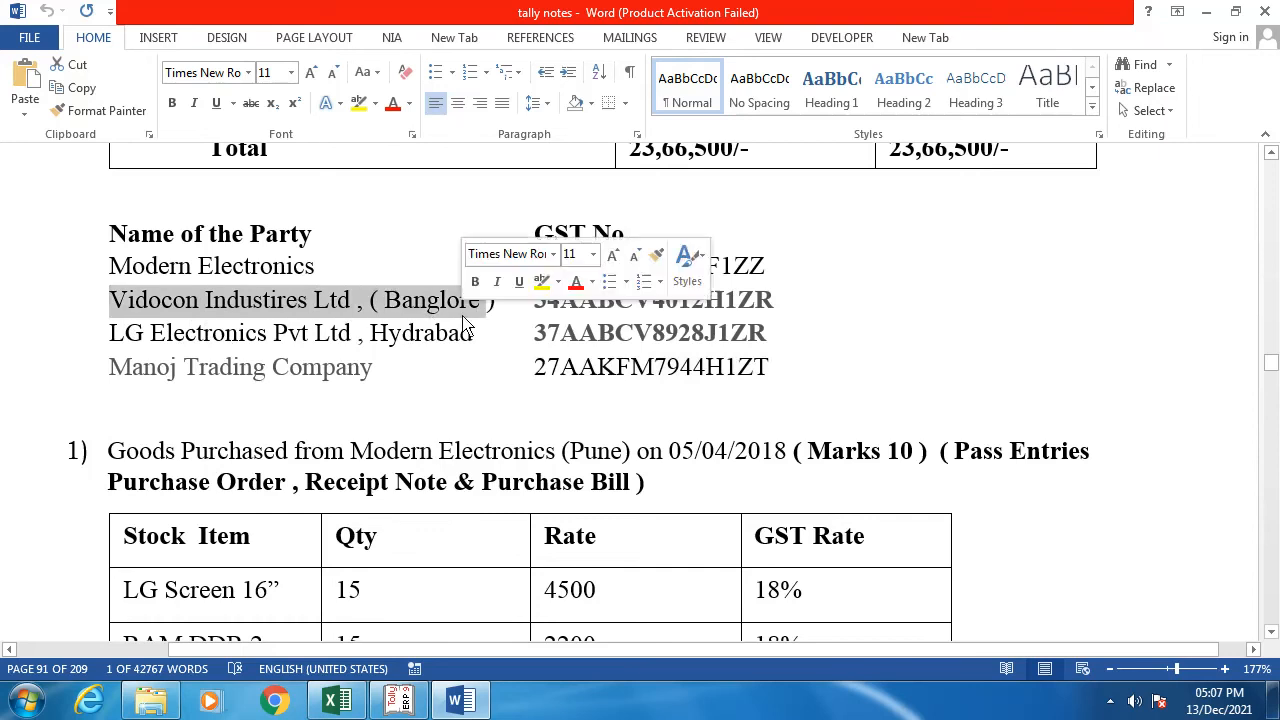
scroll(395, 465, "down", 12)
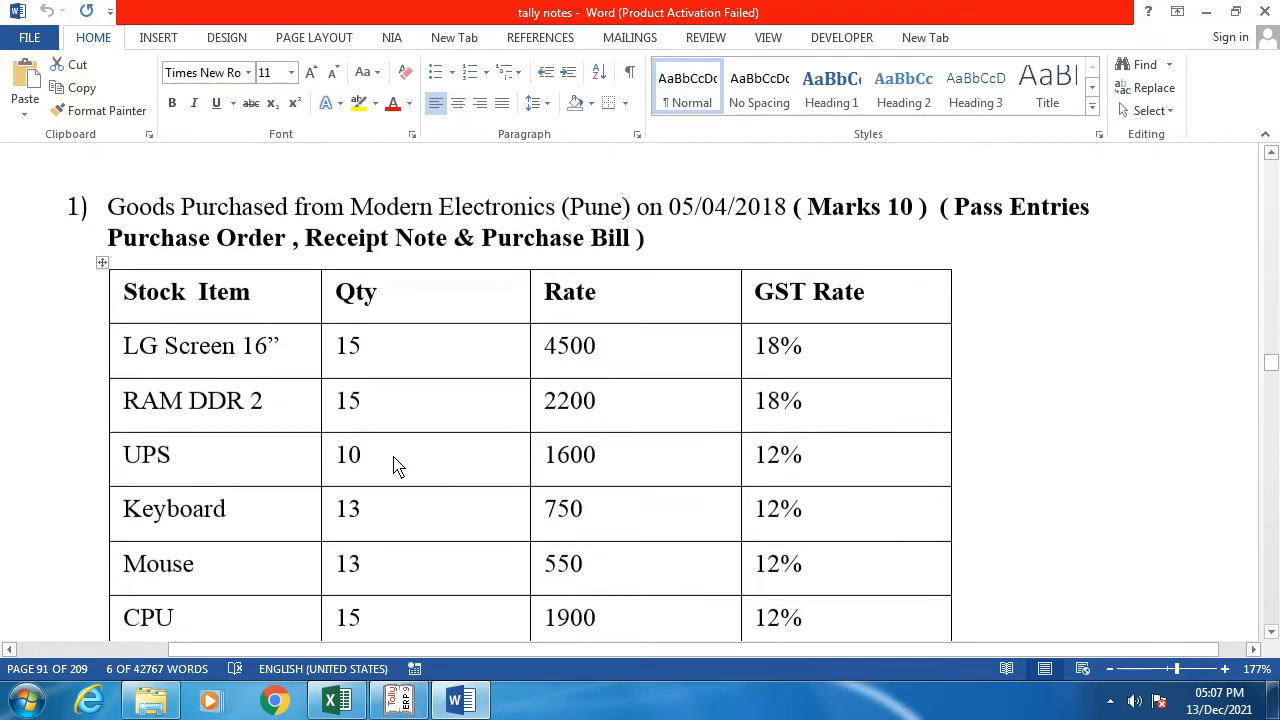
scroll(395, 465, "down", 3)
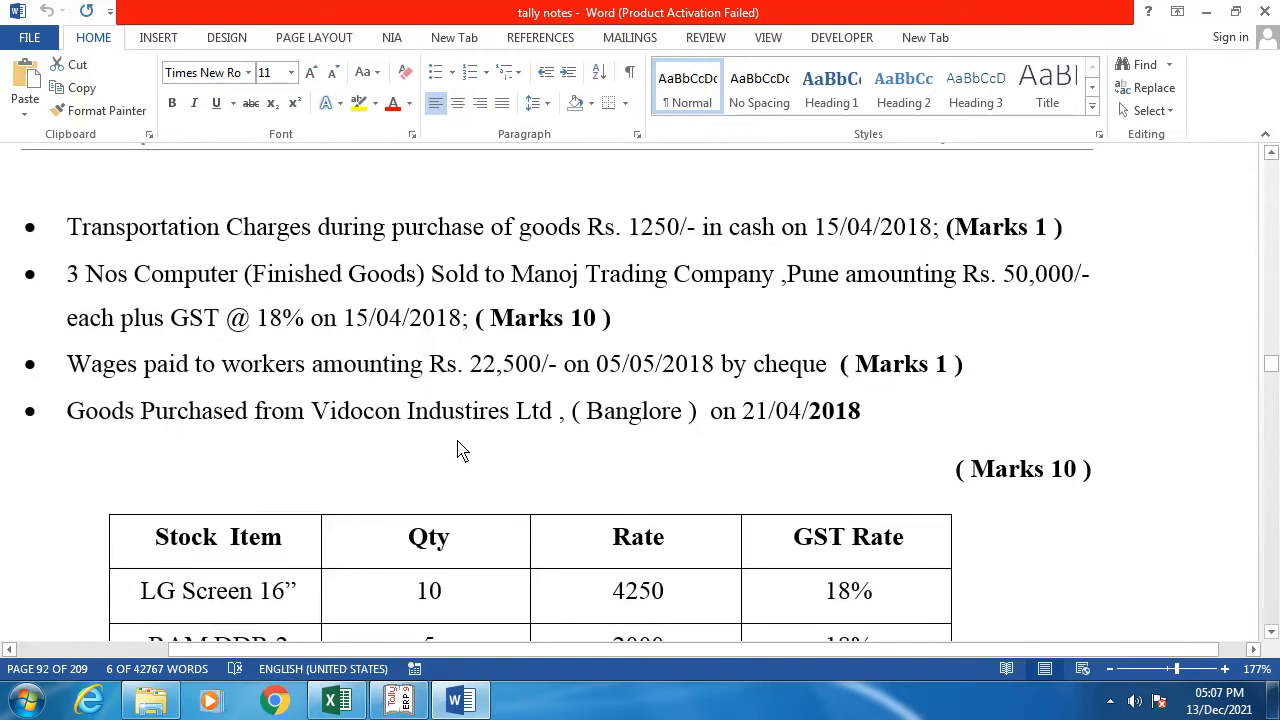
scroll(460, 450, "up", 12)
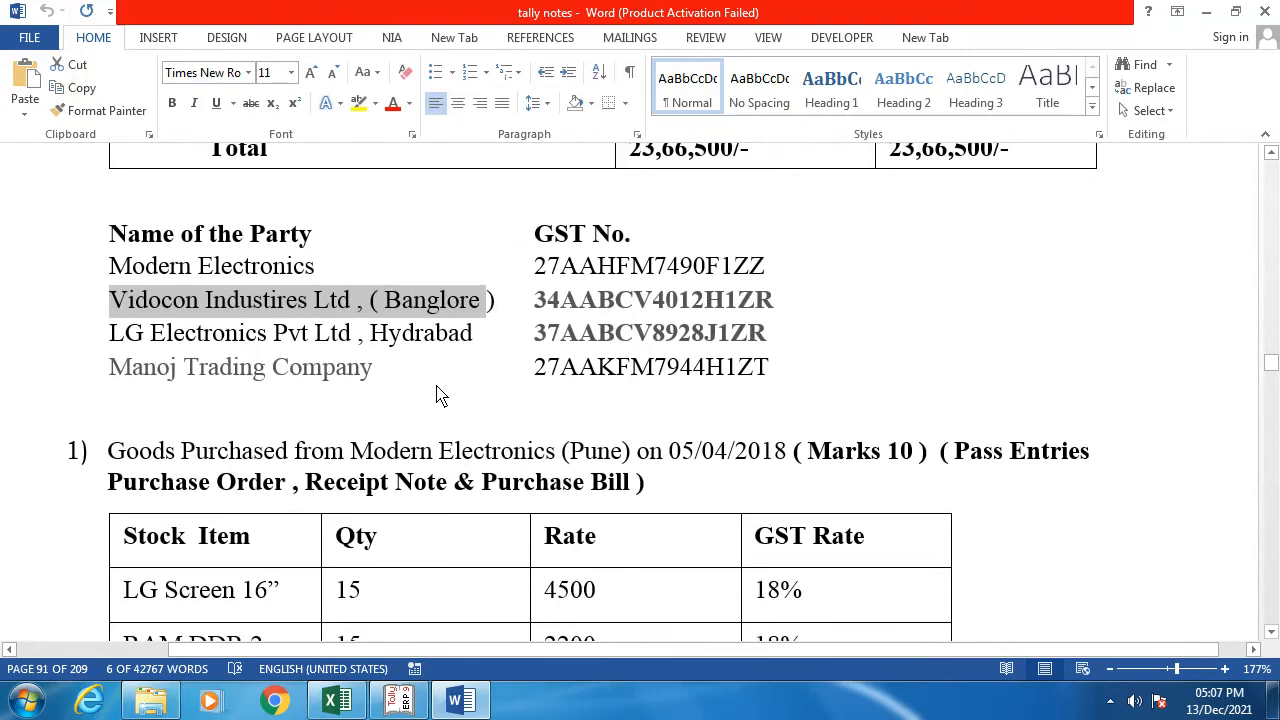
Step: Start a new ledger named Vidocon Industires Ltd under Accounts Info > Ledgers > Create
key("alt+Tab")
key("Escape")
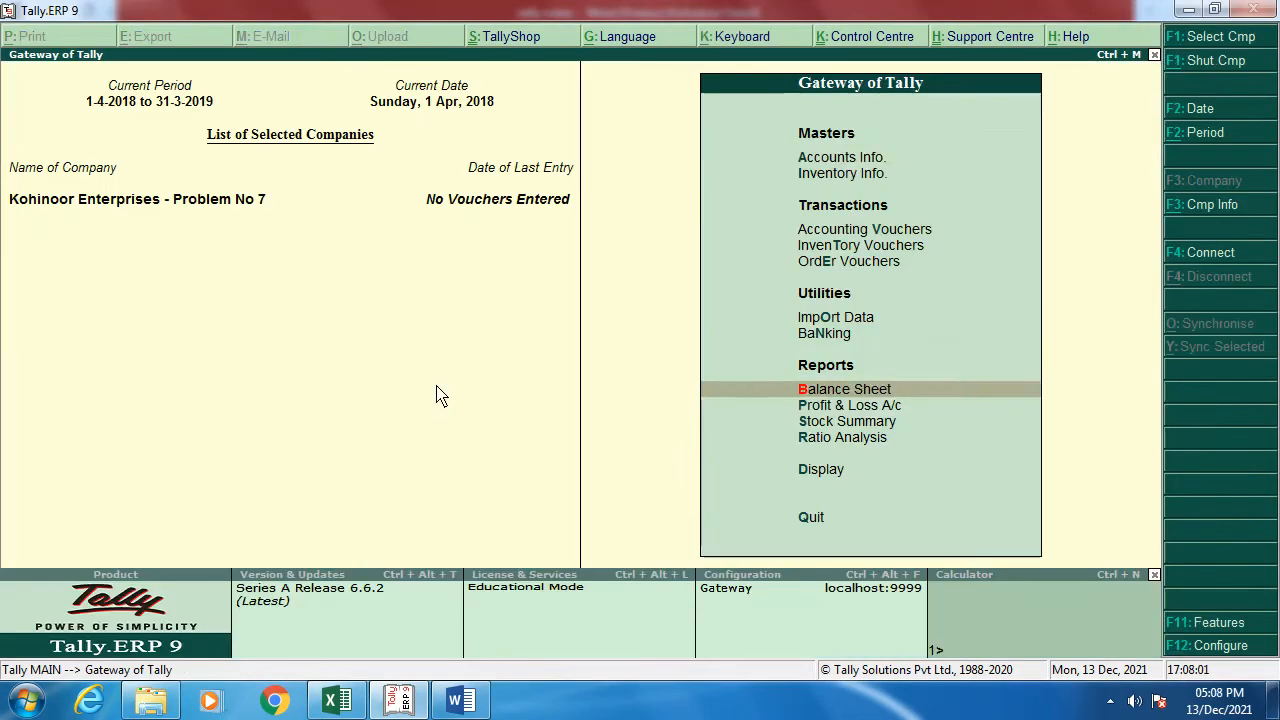
key("Up")
key("Up")
key("Up")
key("Up")
key("Up")
key("Up")
key("Up")
key("Return")
key("Down")
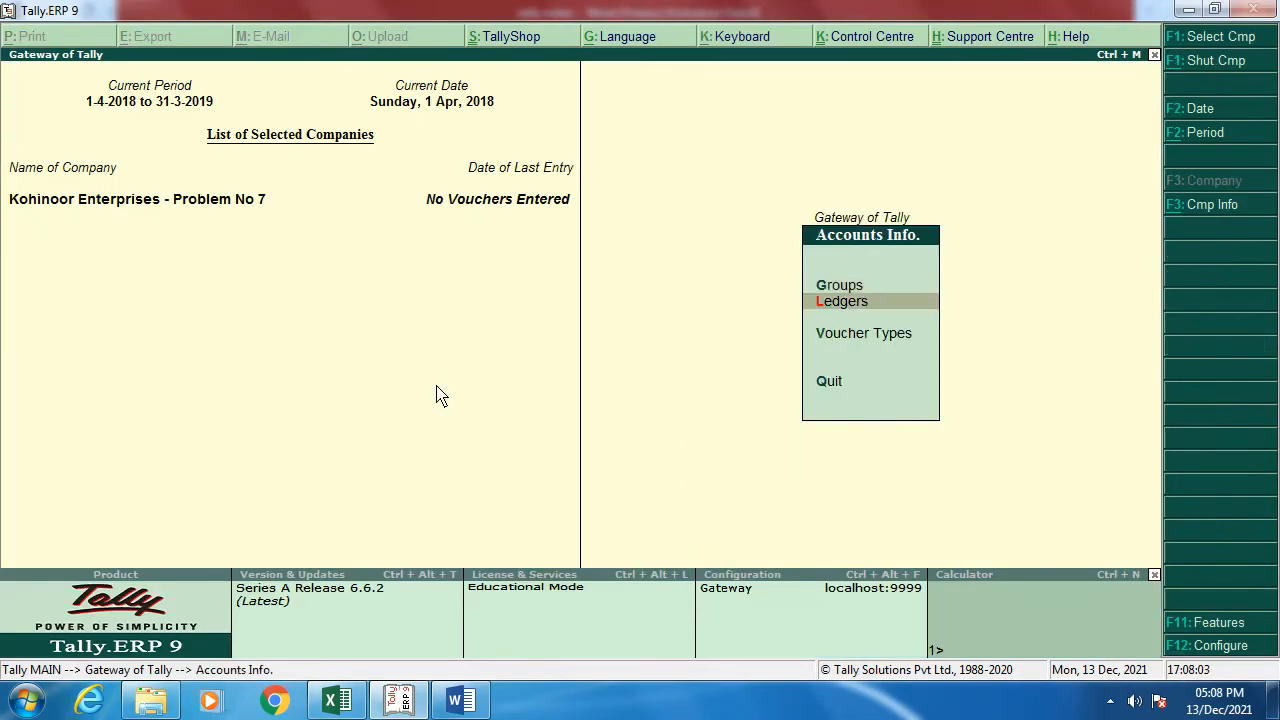
key("Return")
key("Return")
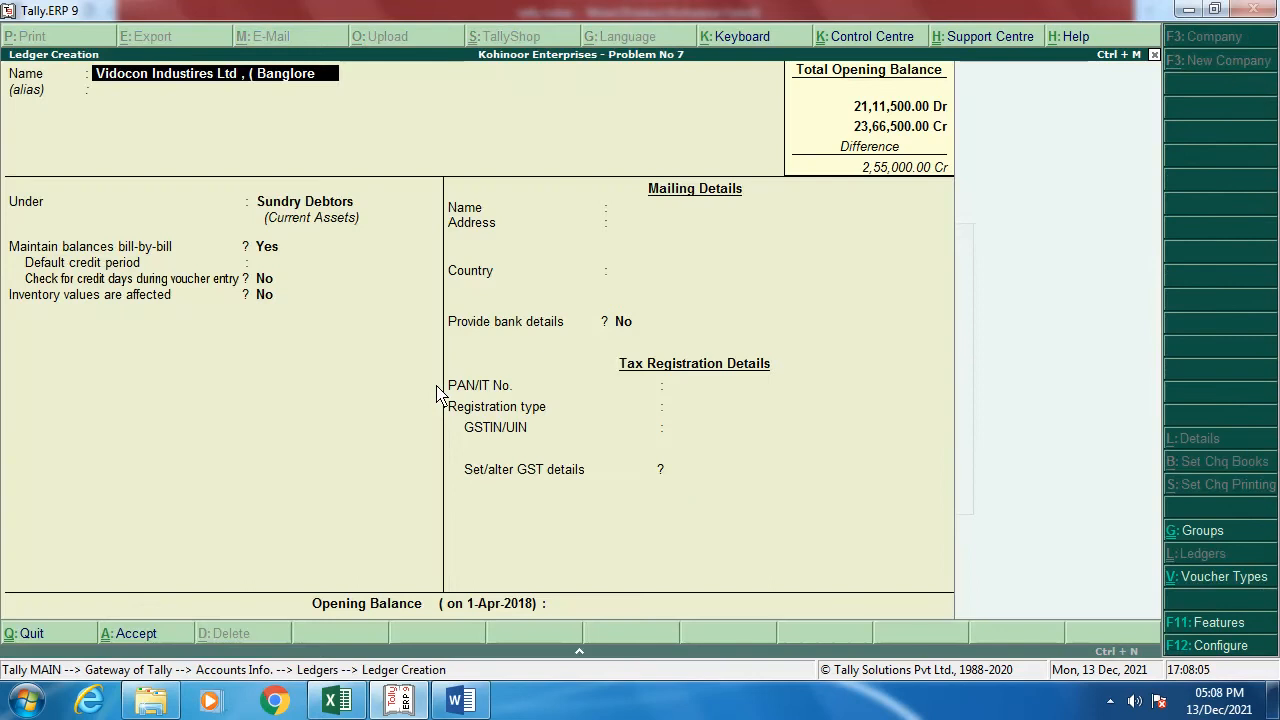
key("Return")
key("Return")
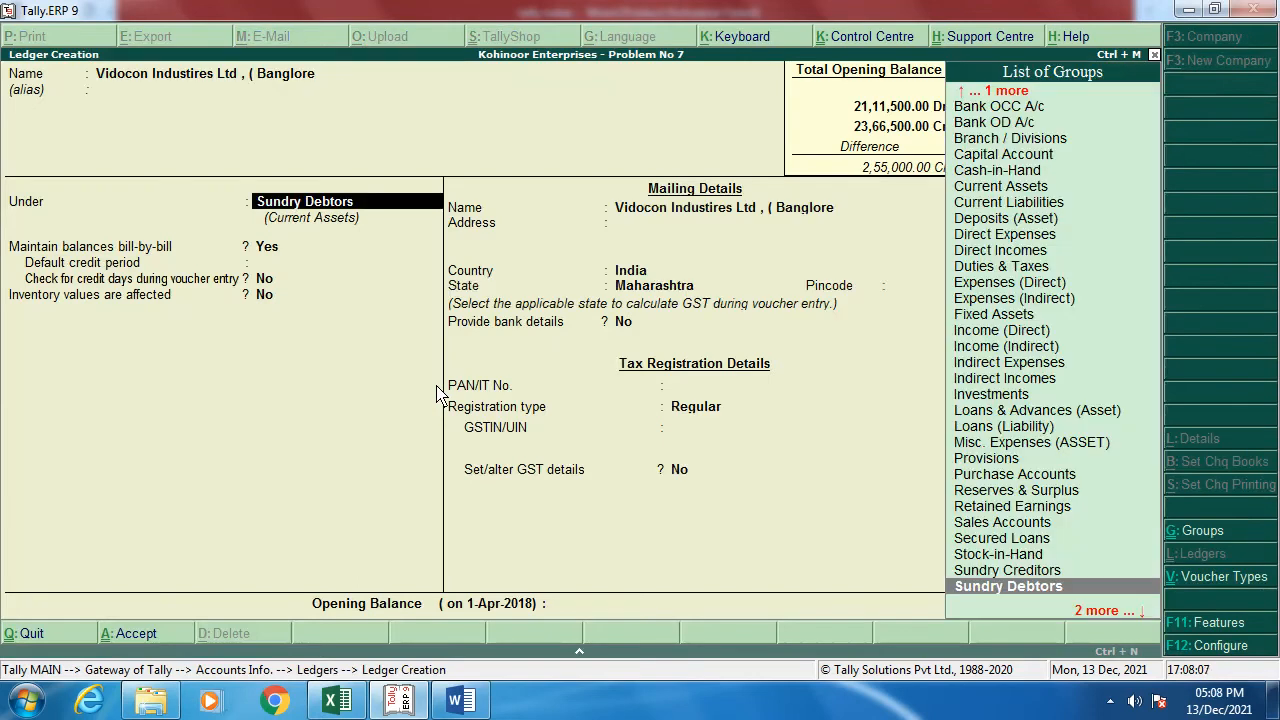
Step: Put the ledger under Sundry Creditors with bill-by-bill on and a 30-day credit period
type("Su")
key("Down")
key("Up")
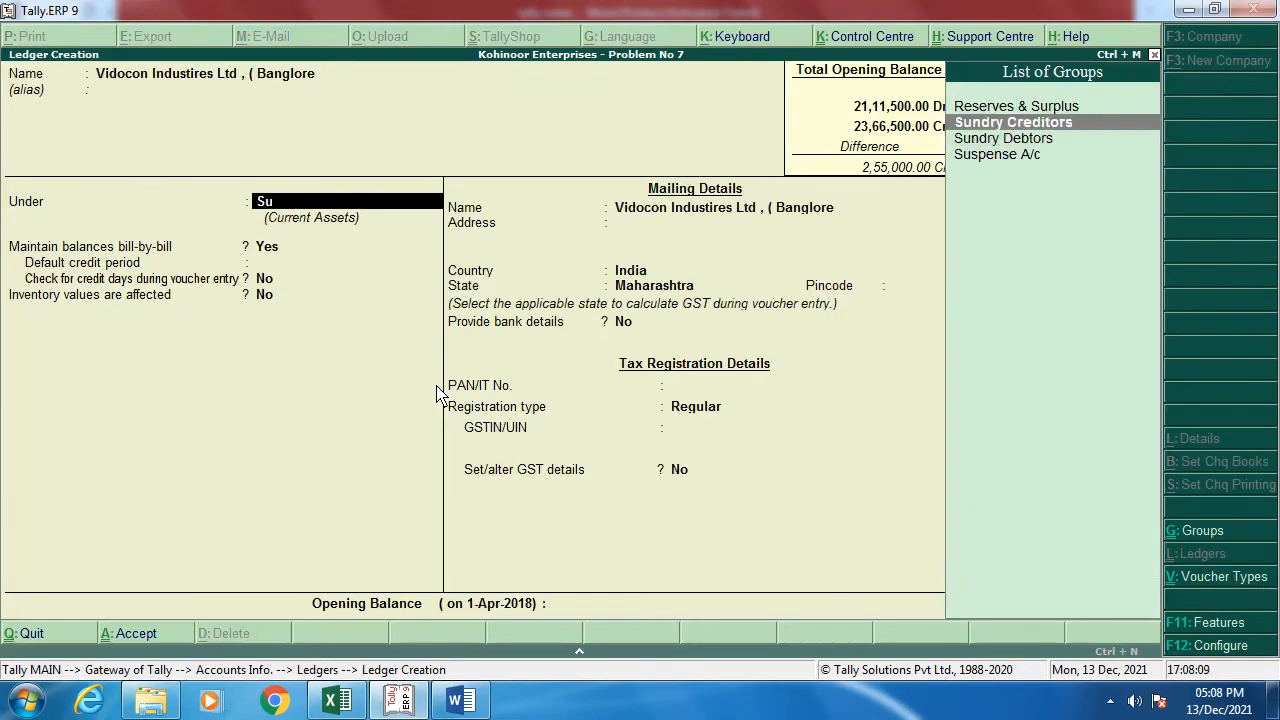
key("Return")
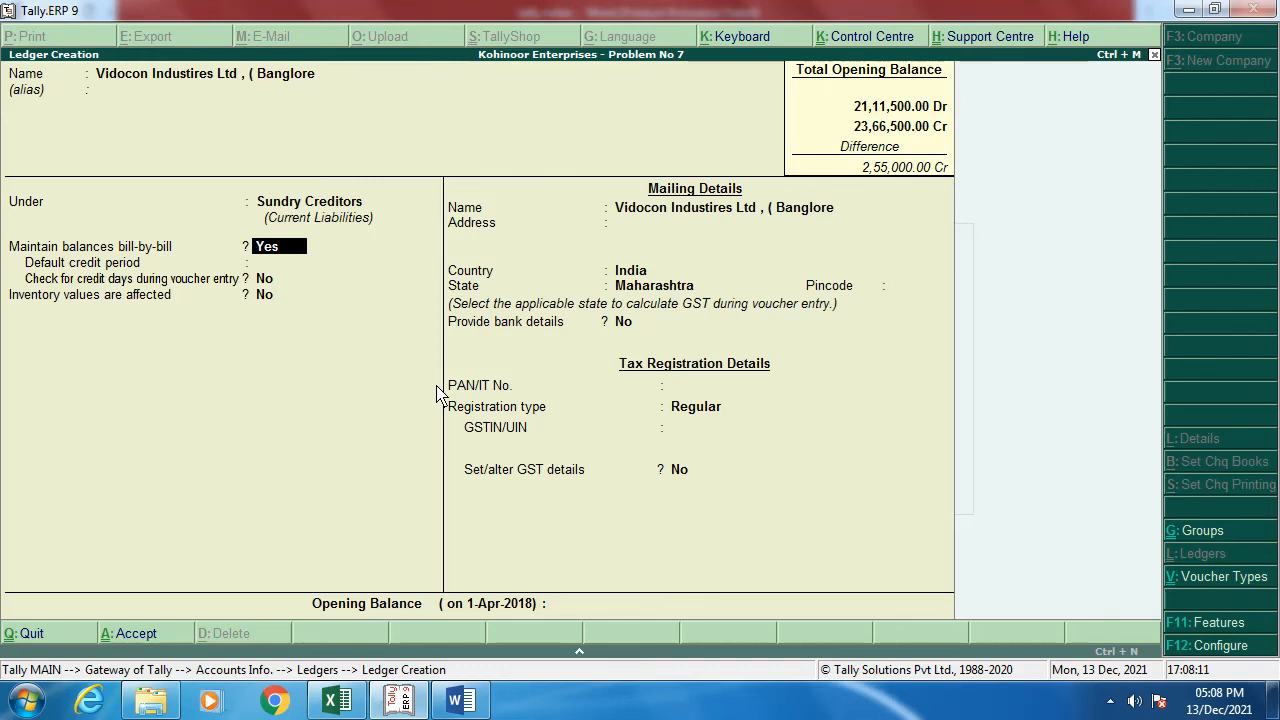
key("Return")
type("30")
key("Return")
Step: Enter the supplier's Banglore address lines and pincode, leaving bank details set to No
key("Return")
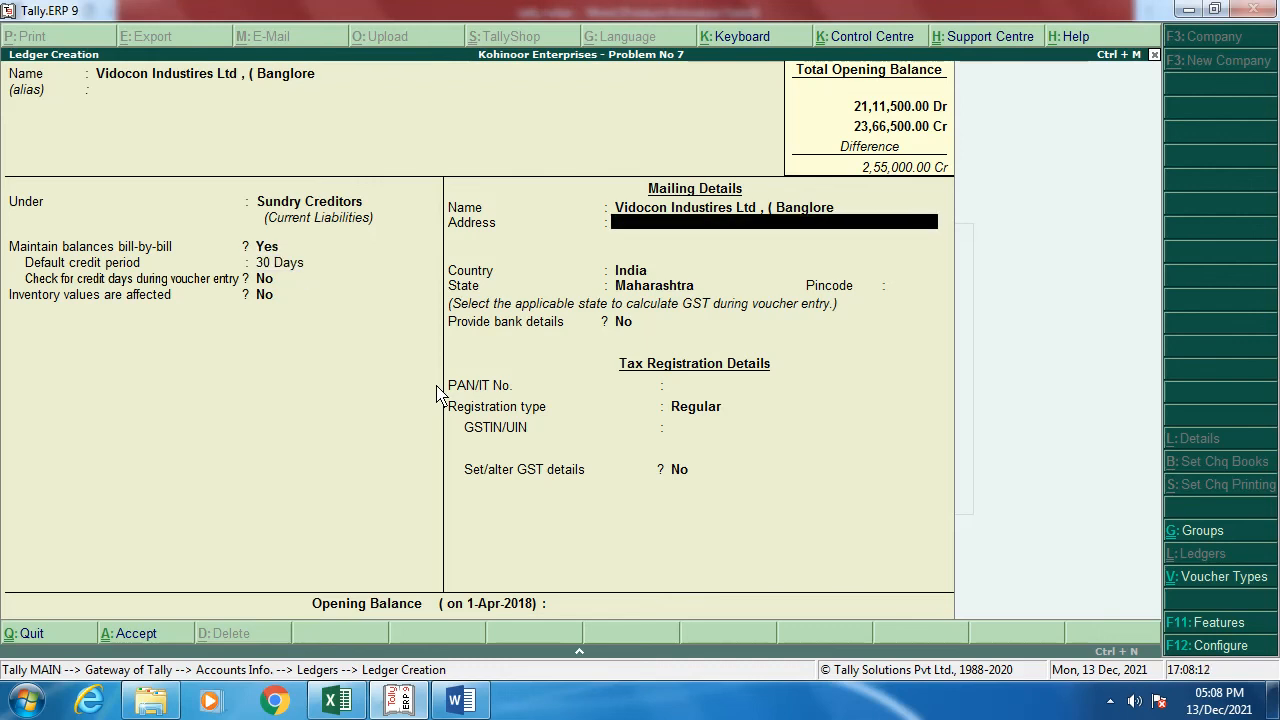
key("Return")
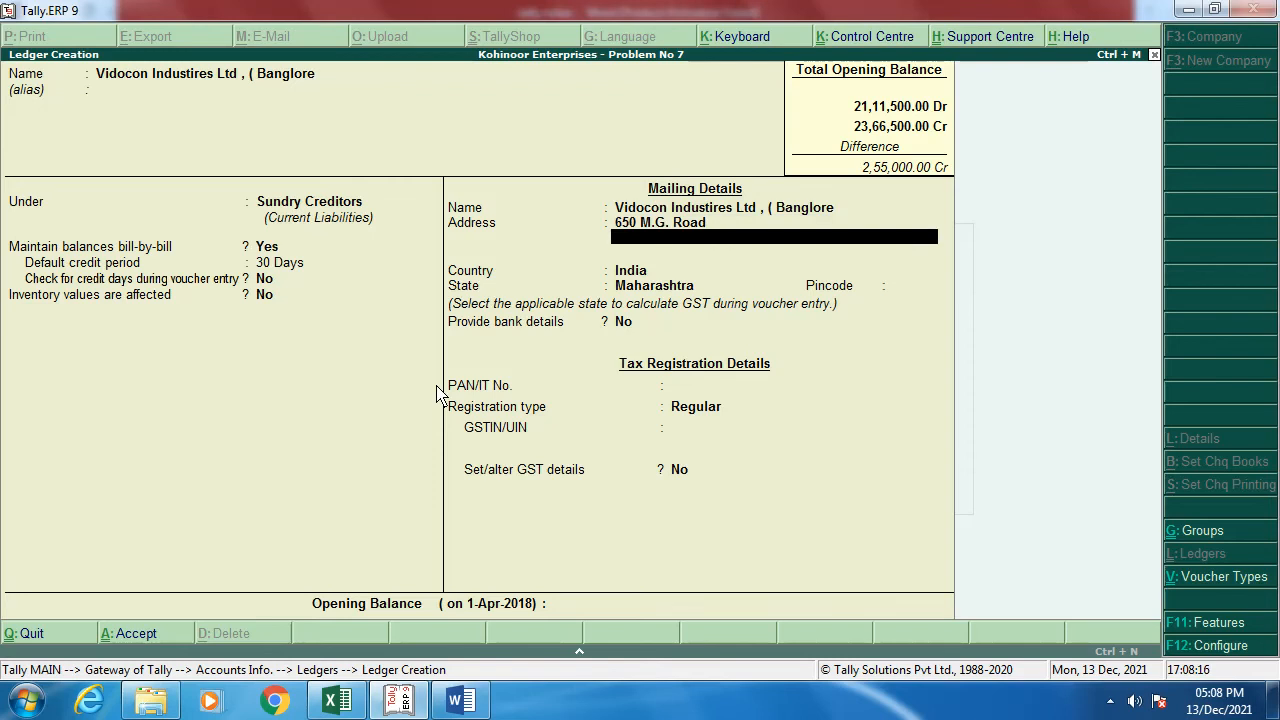
type("Banglore")
key("Return")
key("Return")
key("Return")
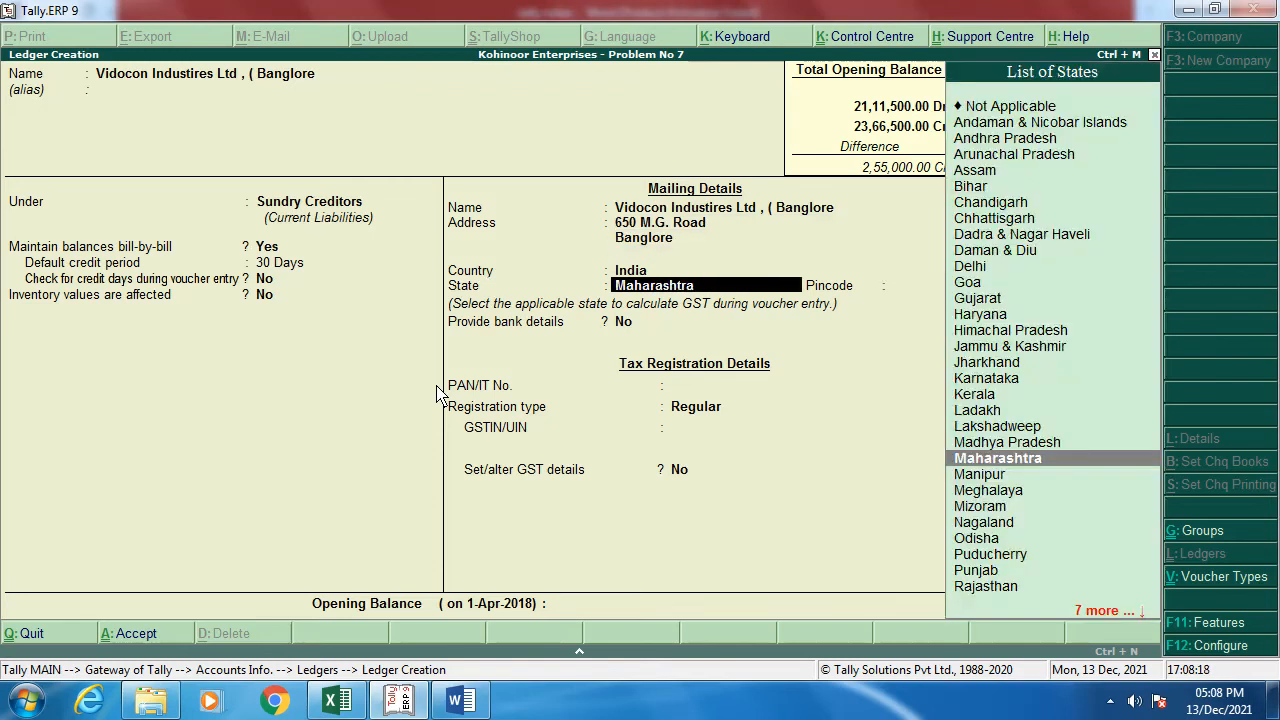
key("Return")
type("4153236")
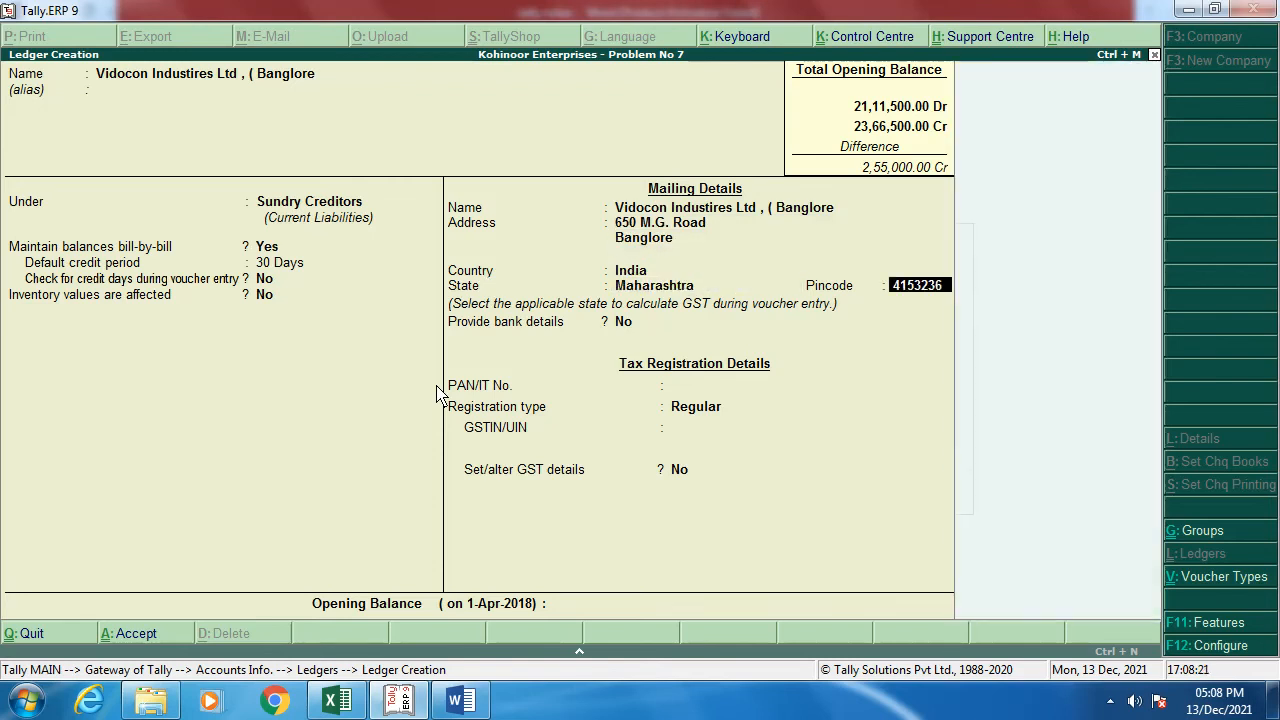
key("Return")
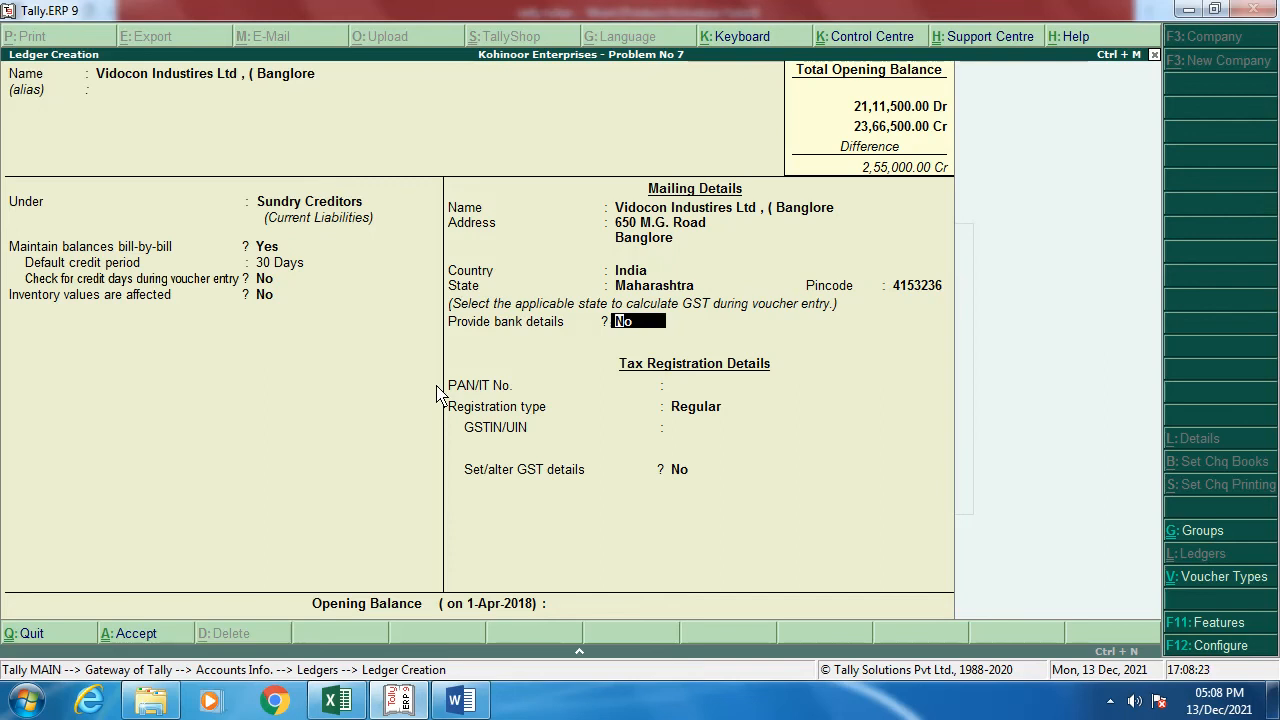
key("Return")
key("Return")
key("Return")
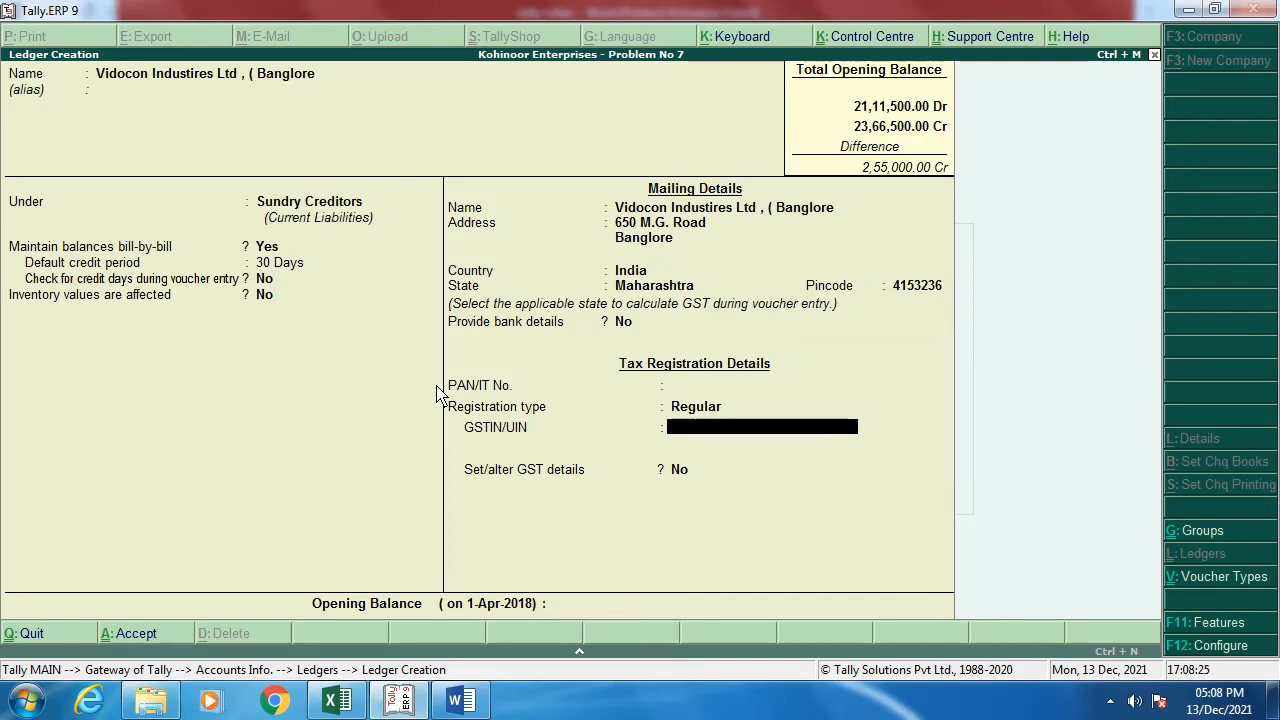
Step: Copy Vidocon's GST number from the notes into GSTIN, enable GST details, and save the ledger
key("alt+Tab")
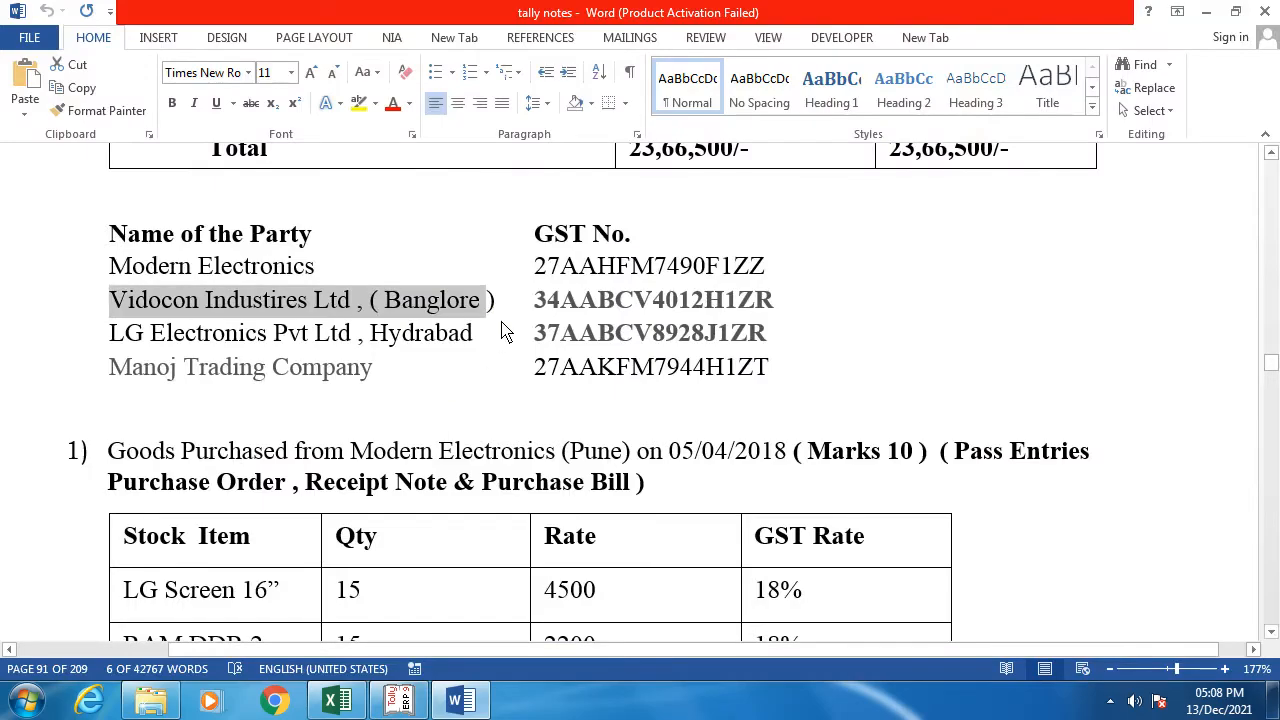
left_click(536, 300)
left_click_drag(557, 306, 799, 309)
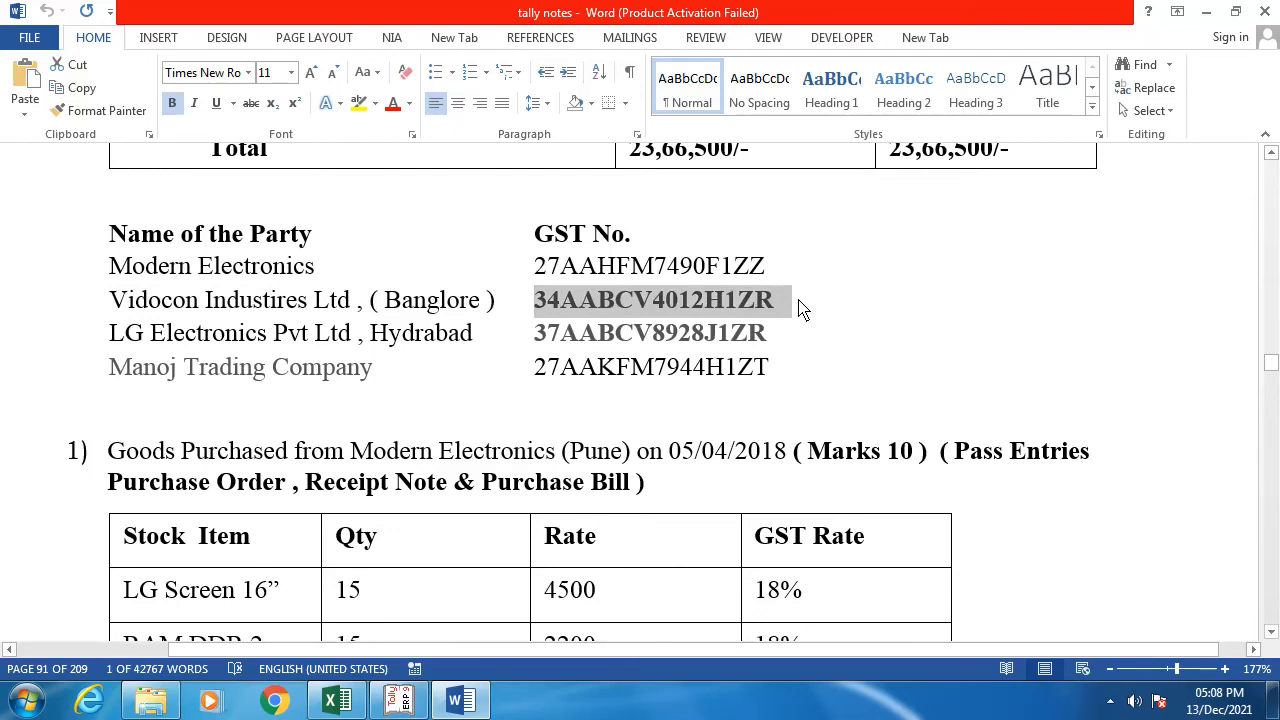
key("alt+Tab")
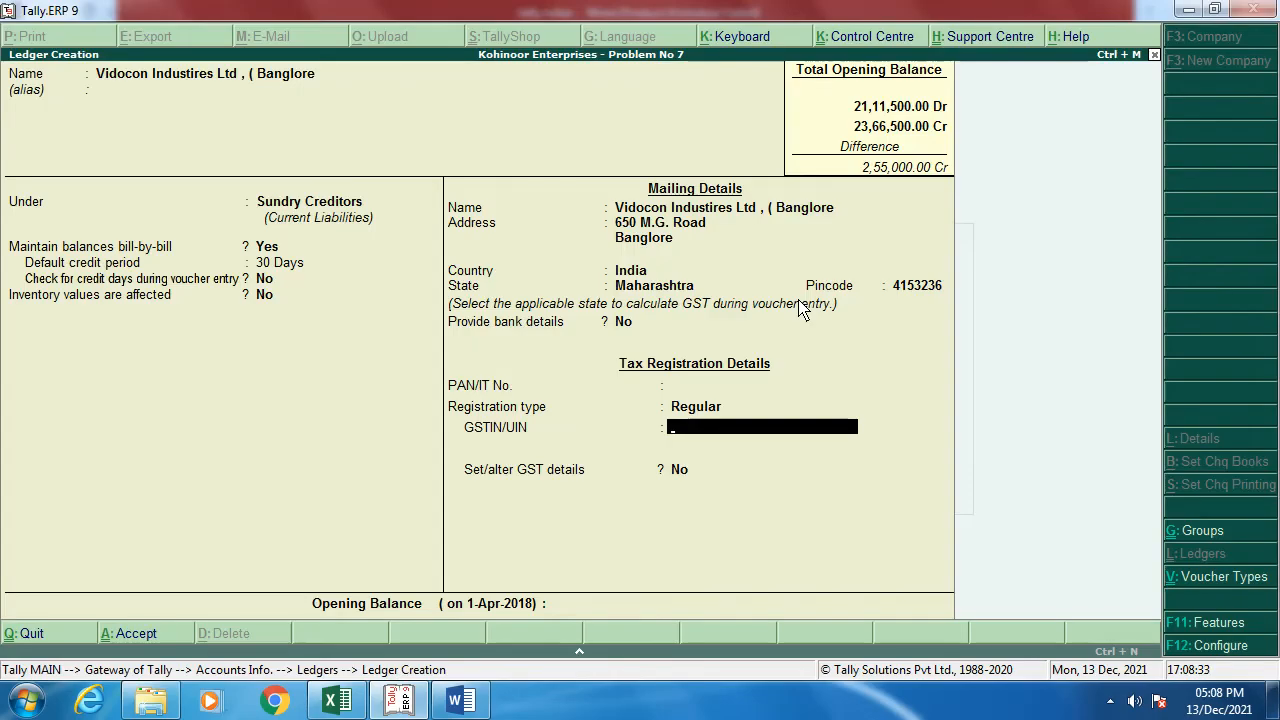
key("ctrl+alt+v")
key("Return")
key("y")
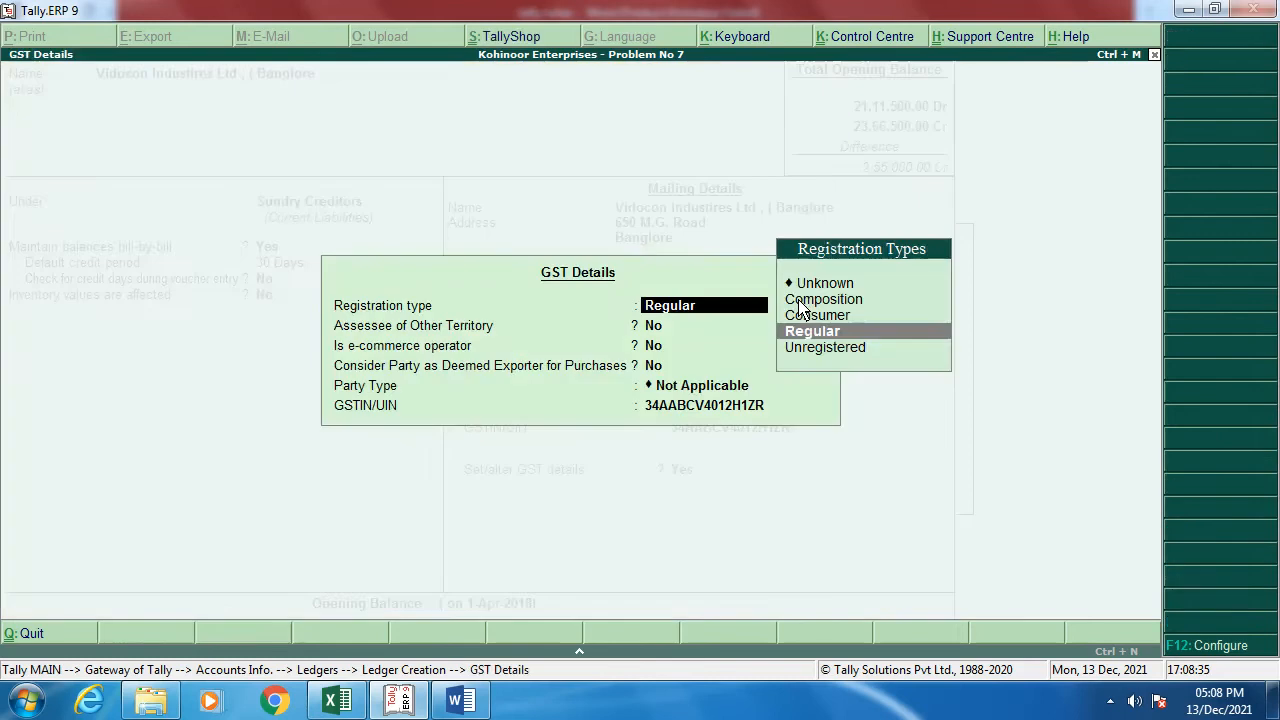
key("Return")
key("Return")
key("Return")
key("Return")
key("Return")
key("Return")
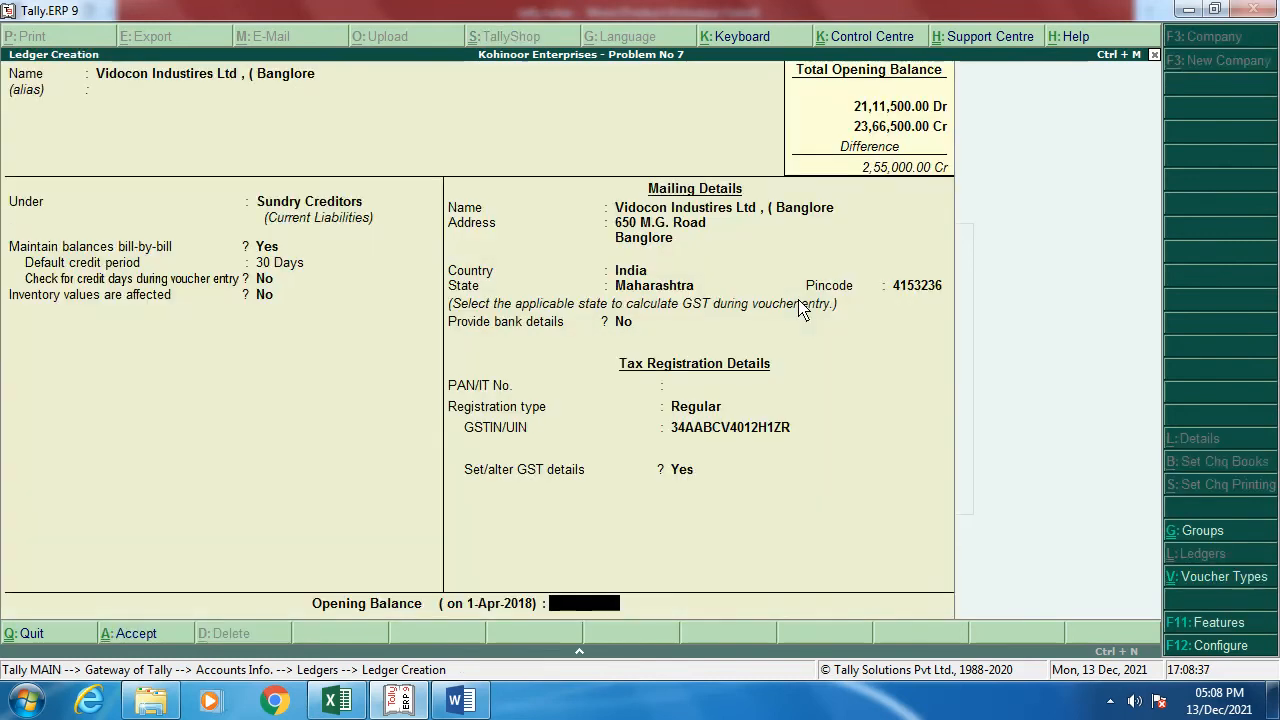
key("Return")
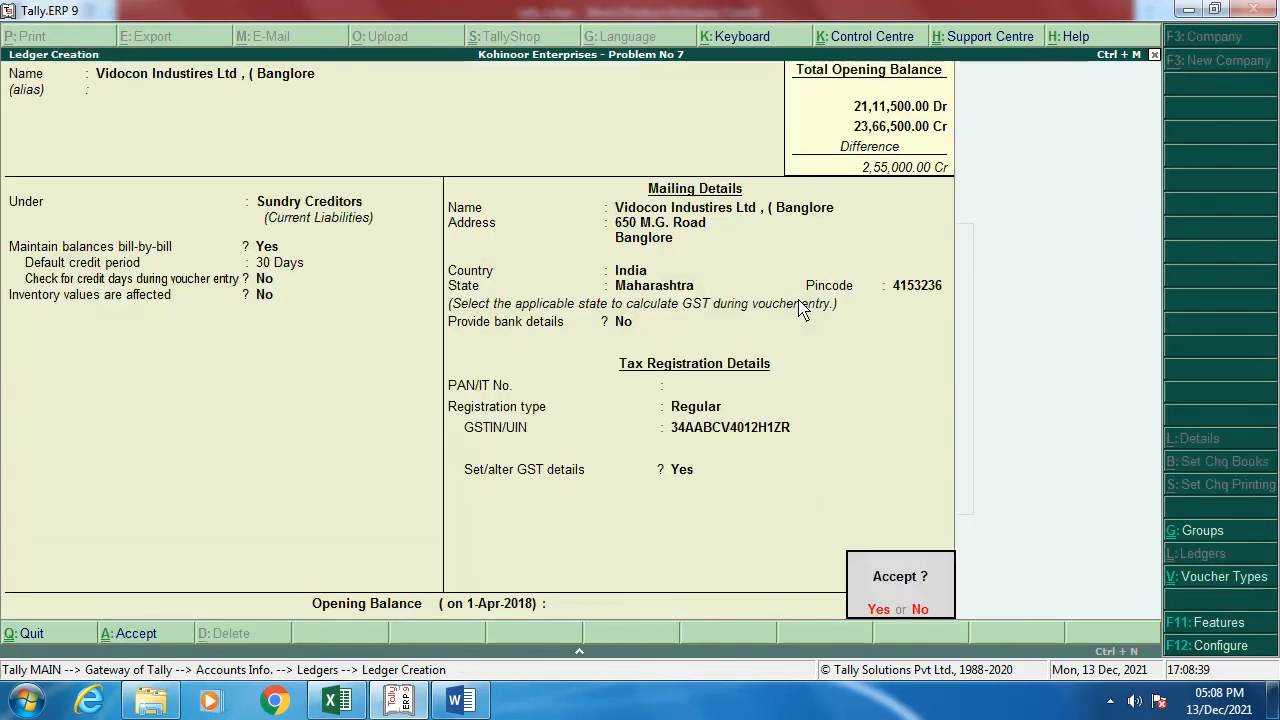
key("y")
key("alt+Tab")
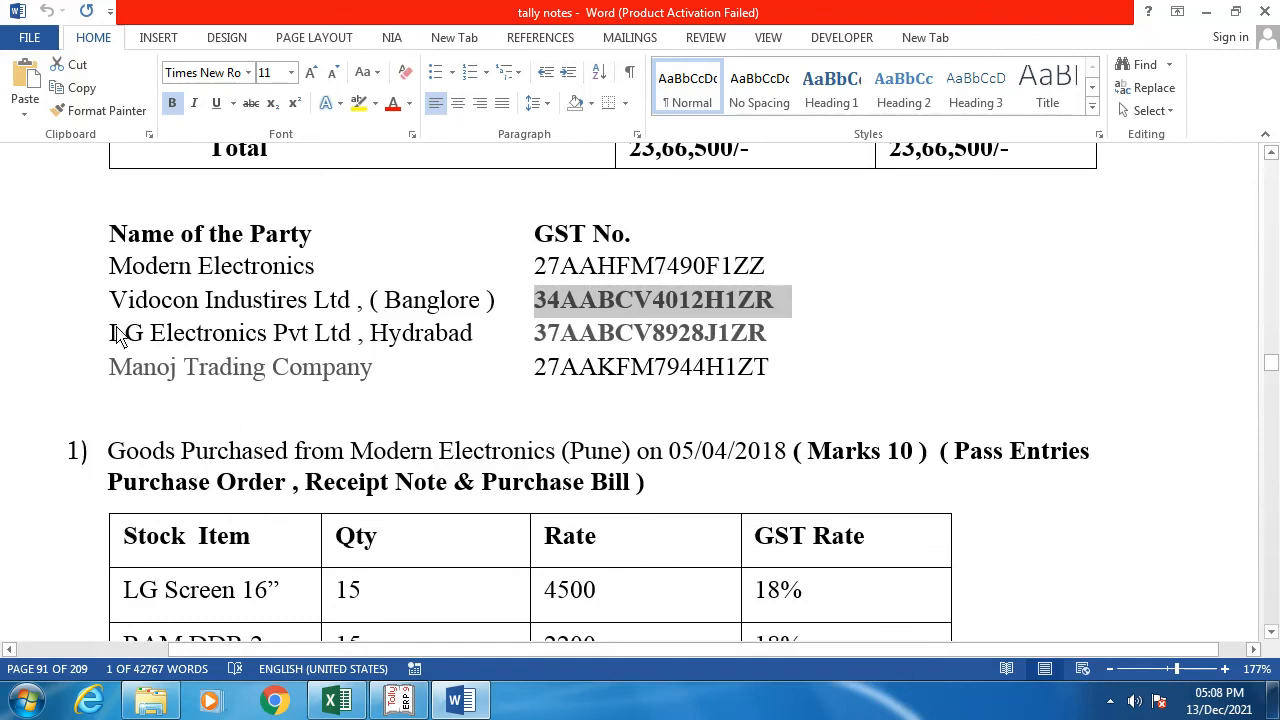
Step: Copy 'LG Electronics Pvt Ltd , Hydrabad' from the notes into a new Tally ledger's name
left_click_drag(116, 334, 440, 343)
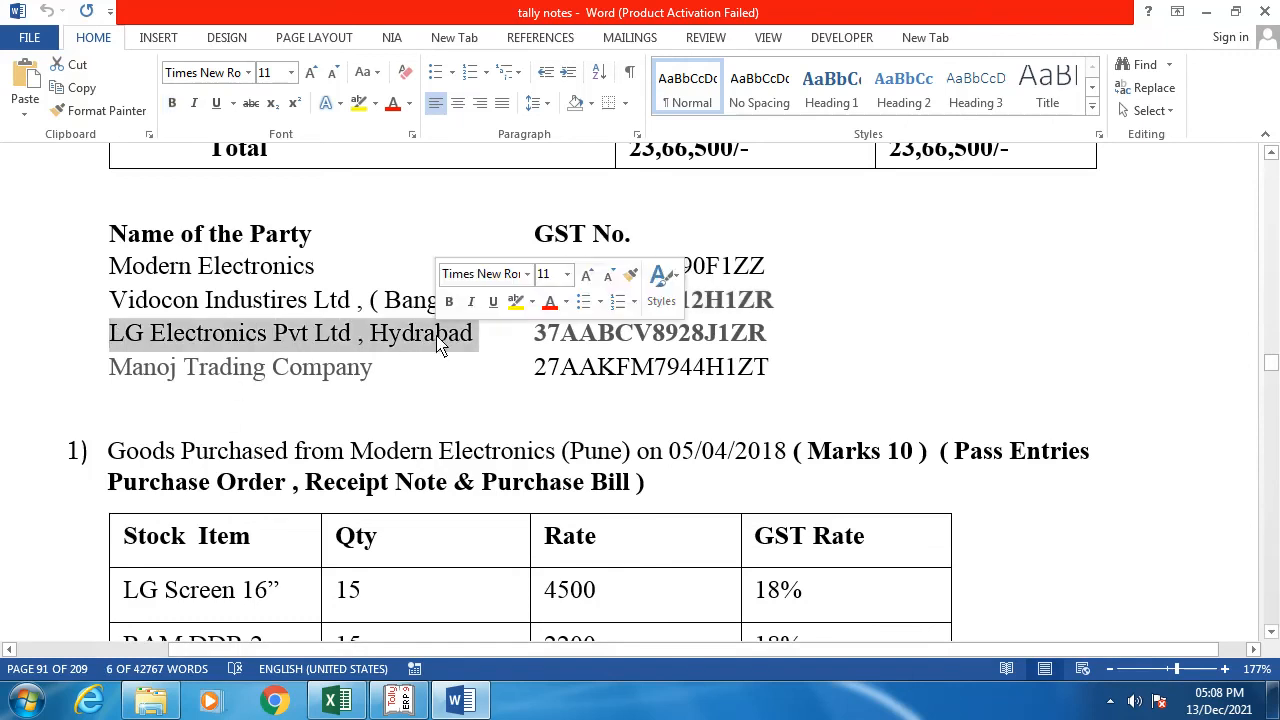
key("alt+Tab")
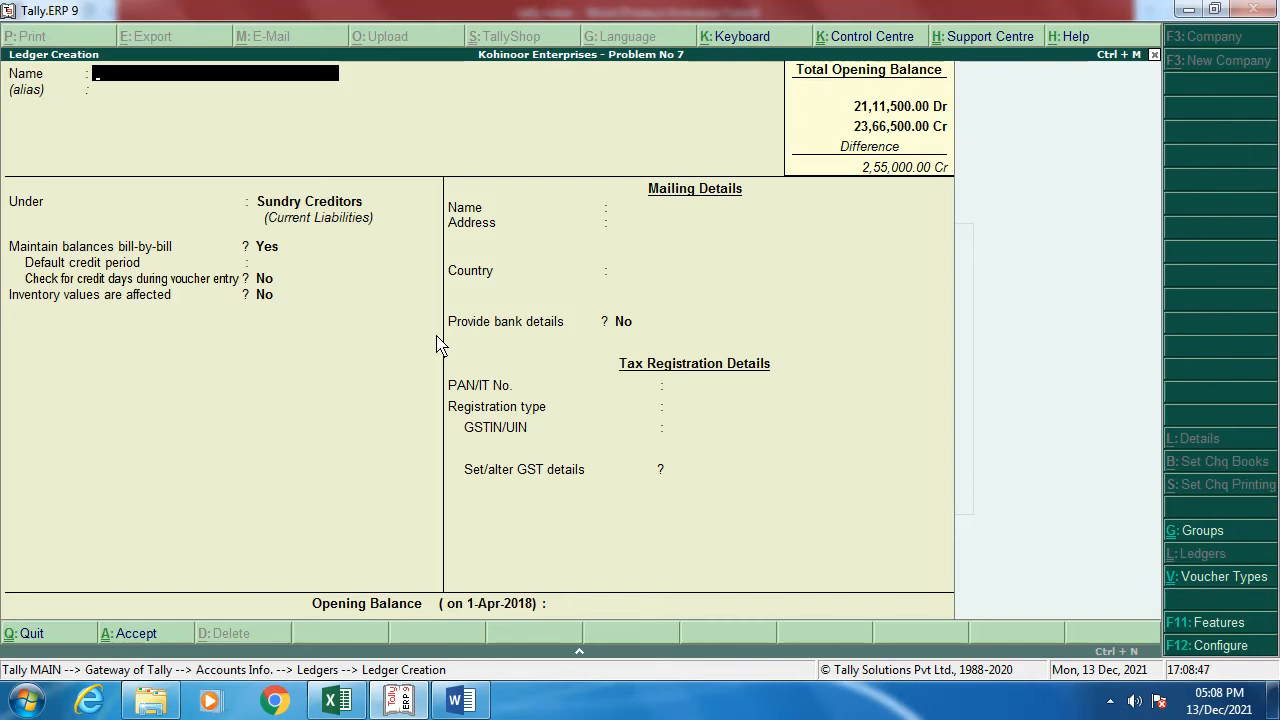
key("ctrl+alt+v")
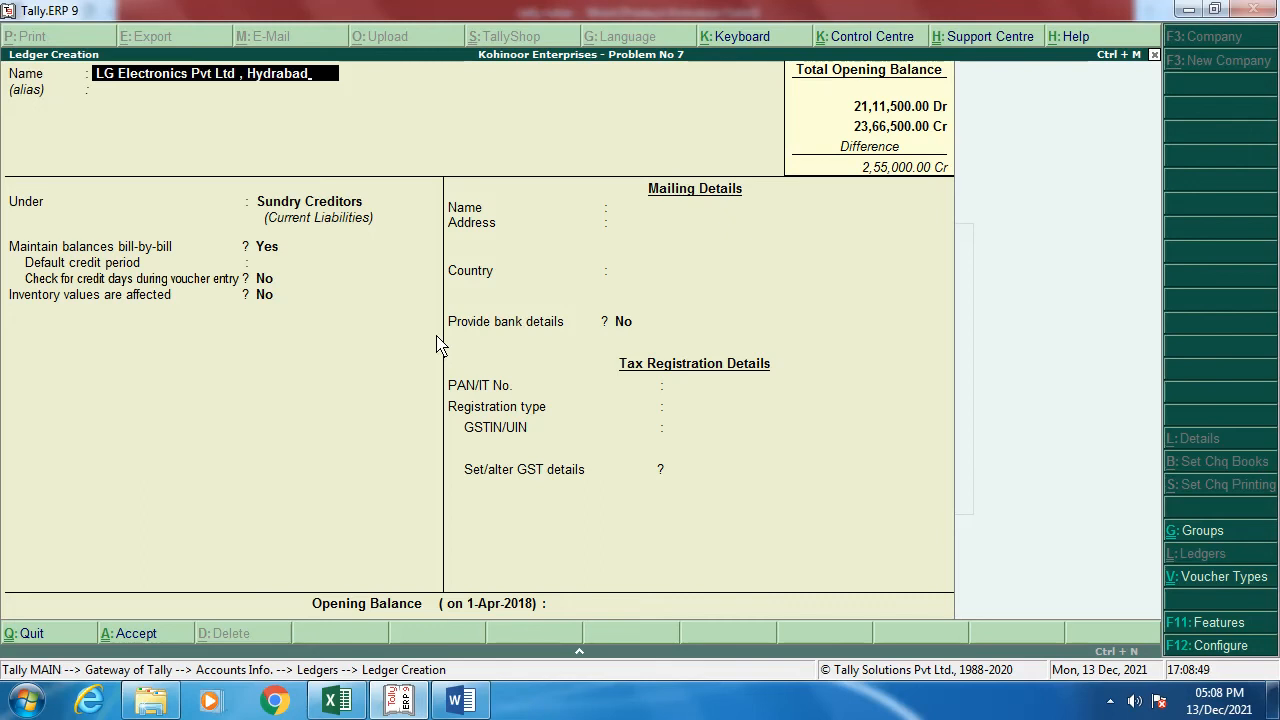
key("Return")
key("alt+Tab")
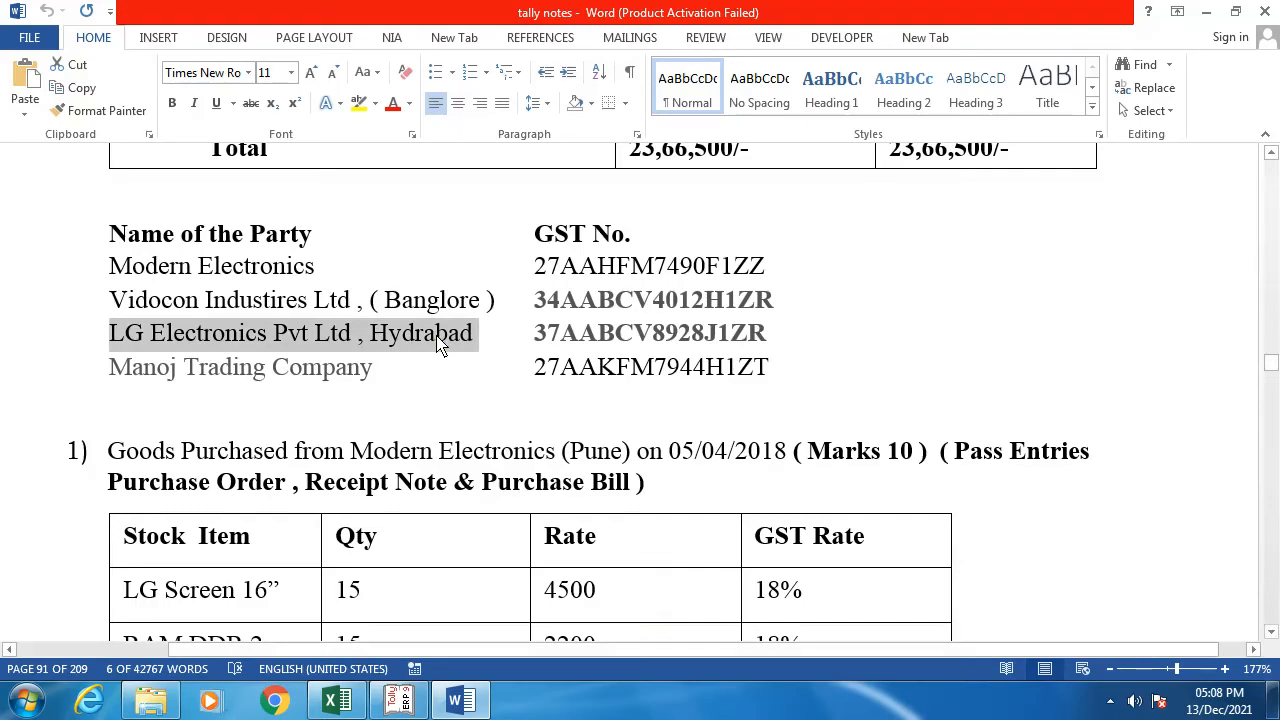
Step: Scroll the notes to page 92, showing the sale of 15 computers to LG Electronics
scroll(478, 428, "down", 8)
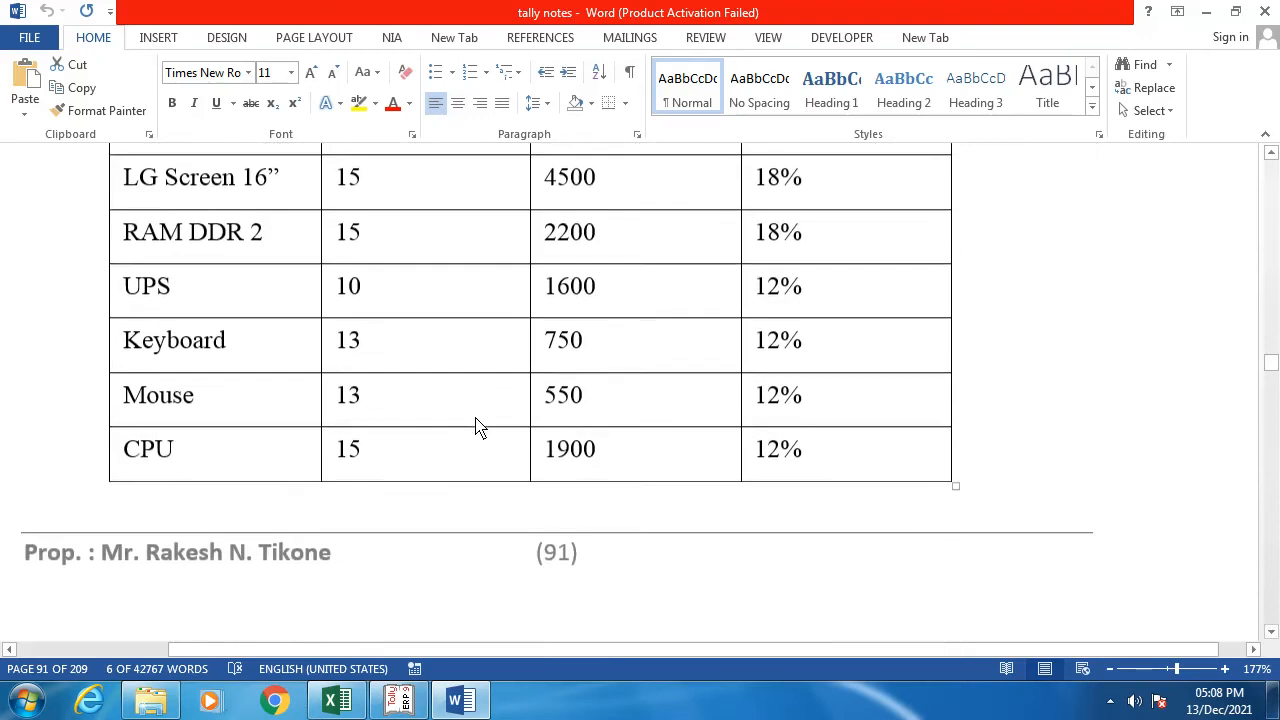
scroll(476, 428, "down", 5)
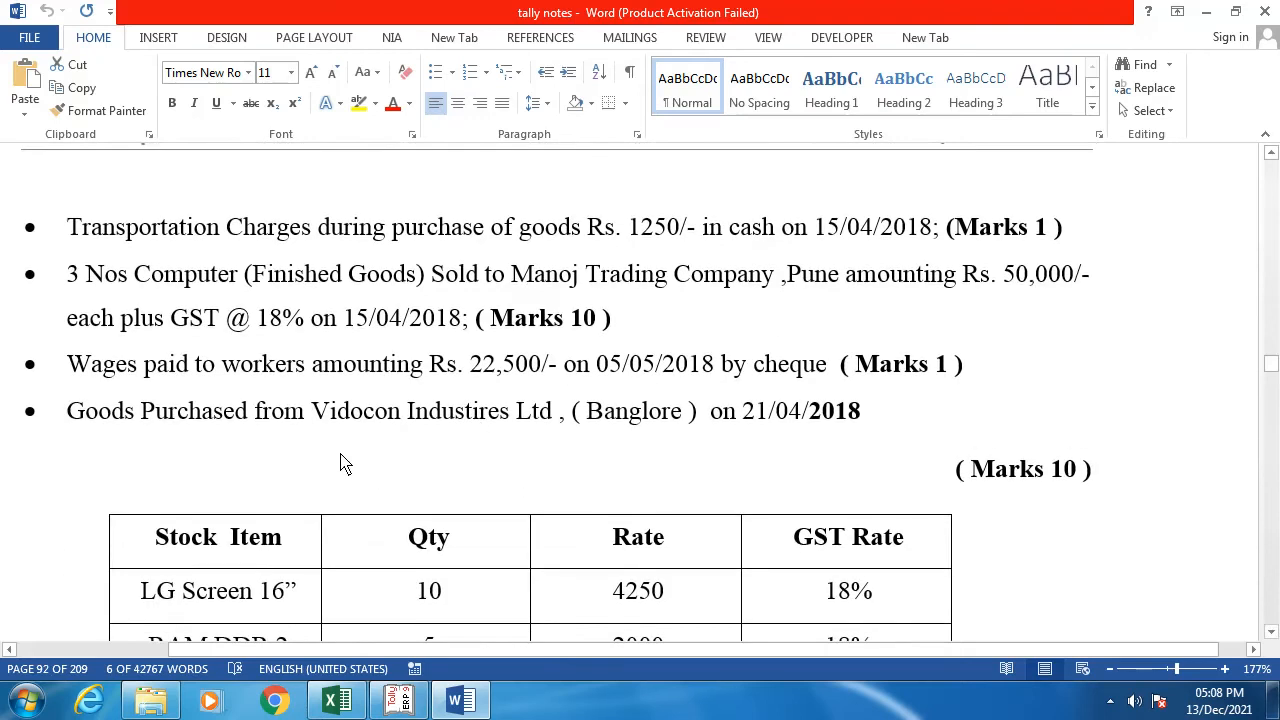
scroll(340, 463, "down", 9)
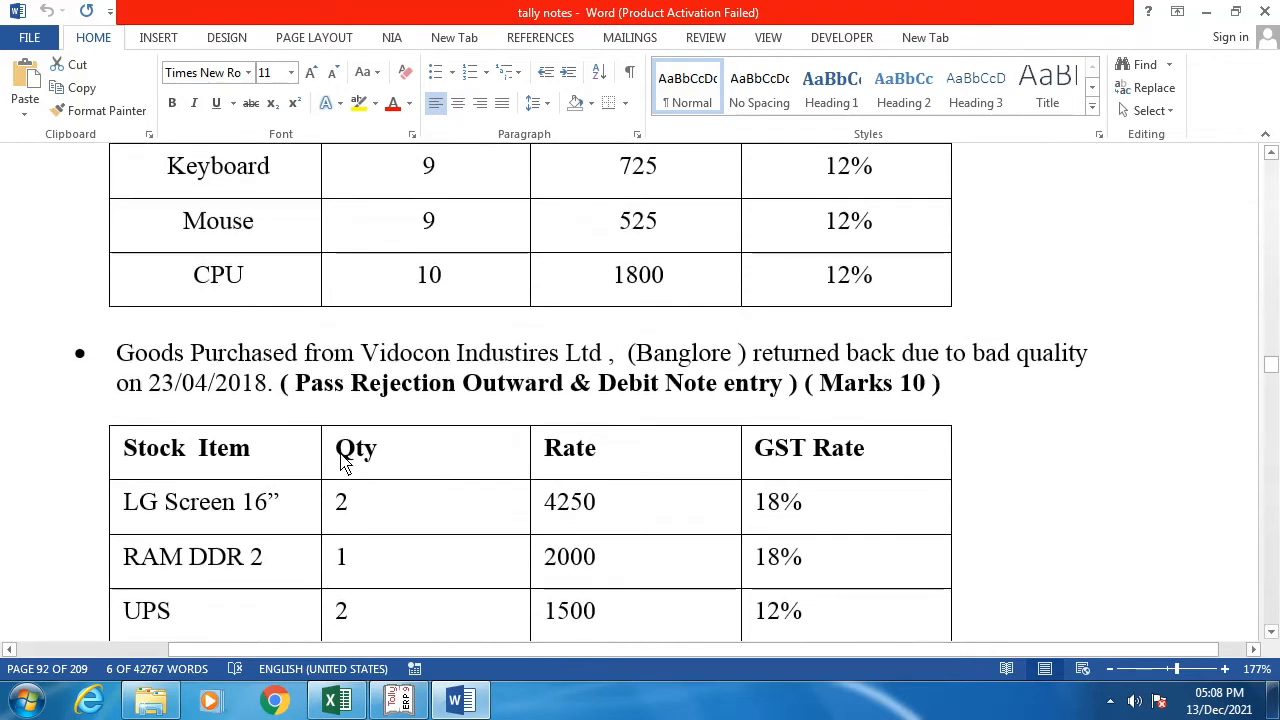
scroll(340, 463, "down", 5)
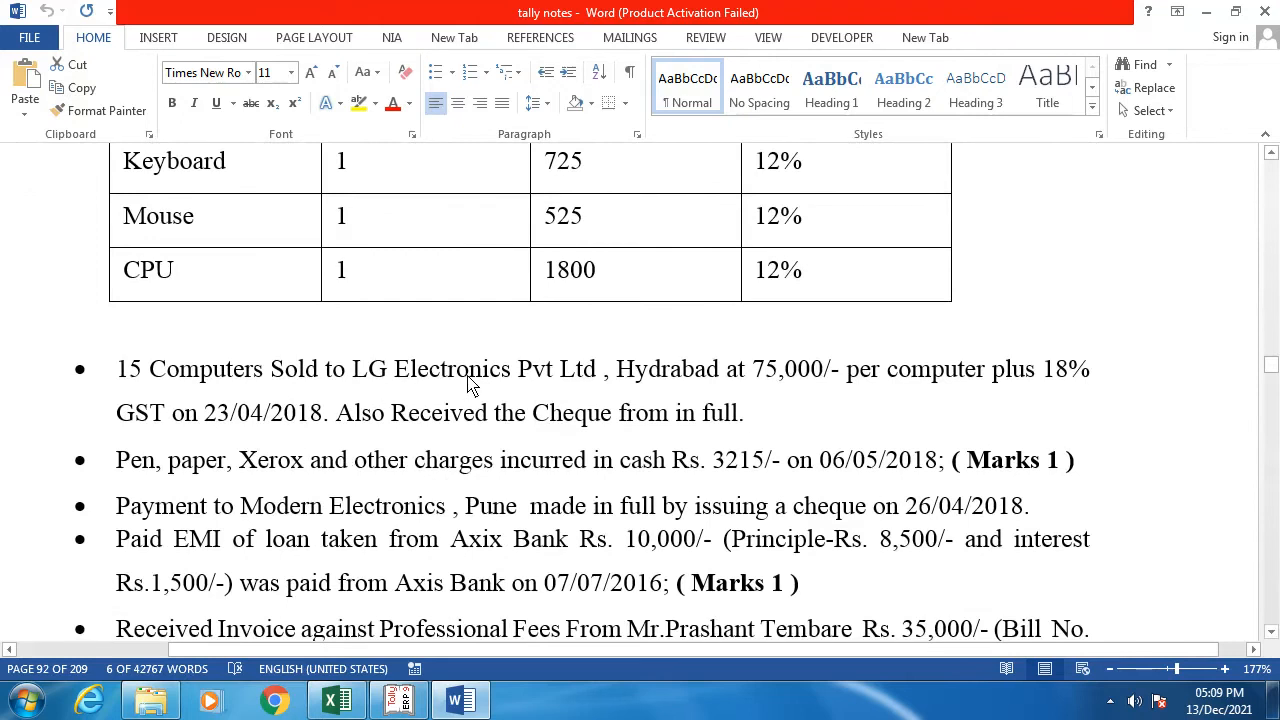
Step: Put the LG Electronics ledger under Sundry Debtors with bill-by-bill on and 30-day credit
key("alt+Tab")
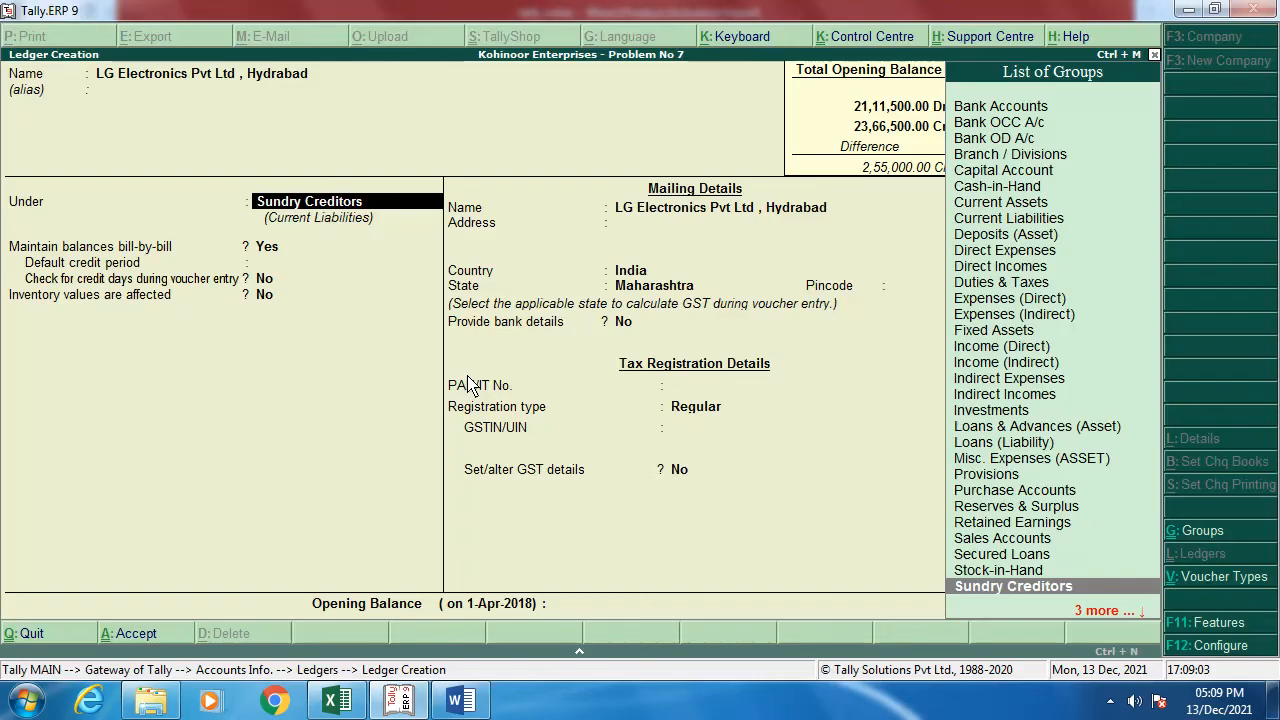
type("Su")
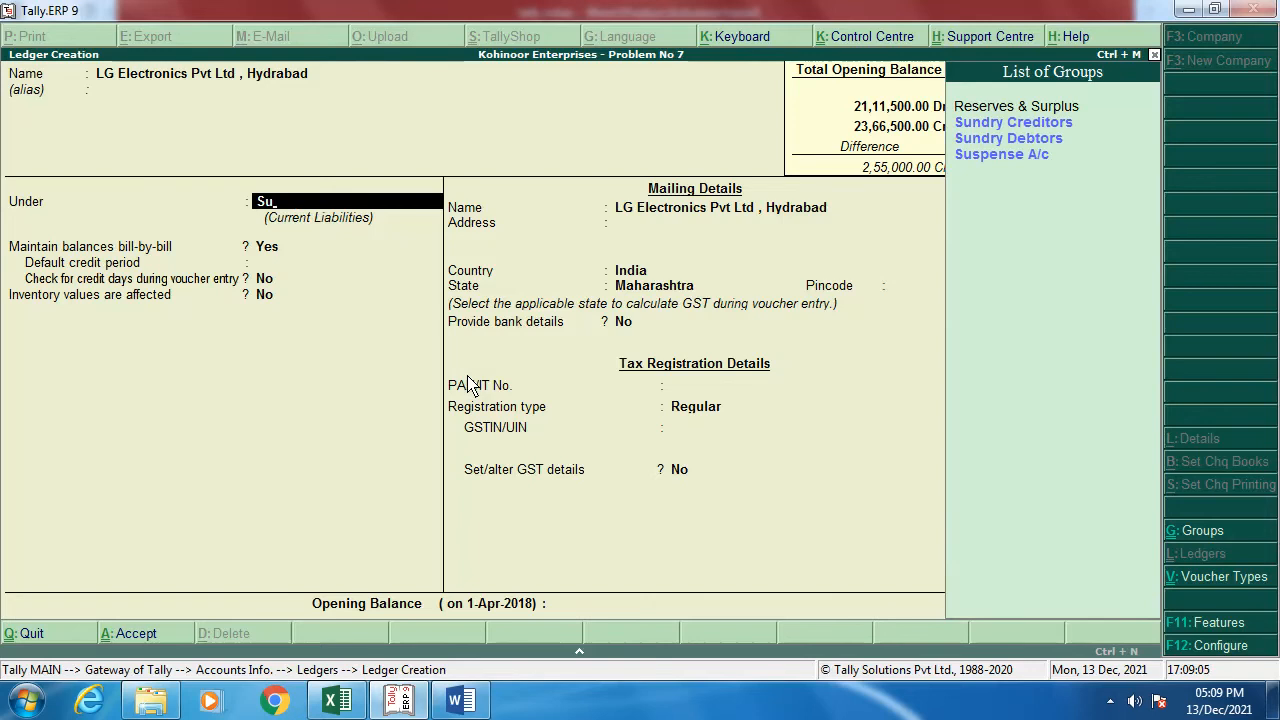
key("Down")
key("Return")
key("Return")
type("30")
key("Return")
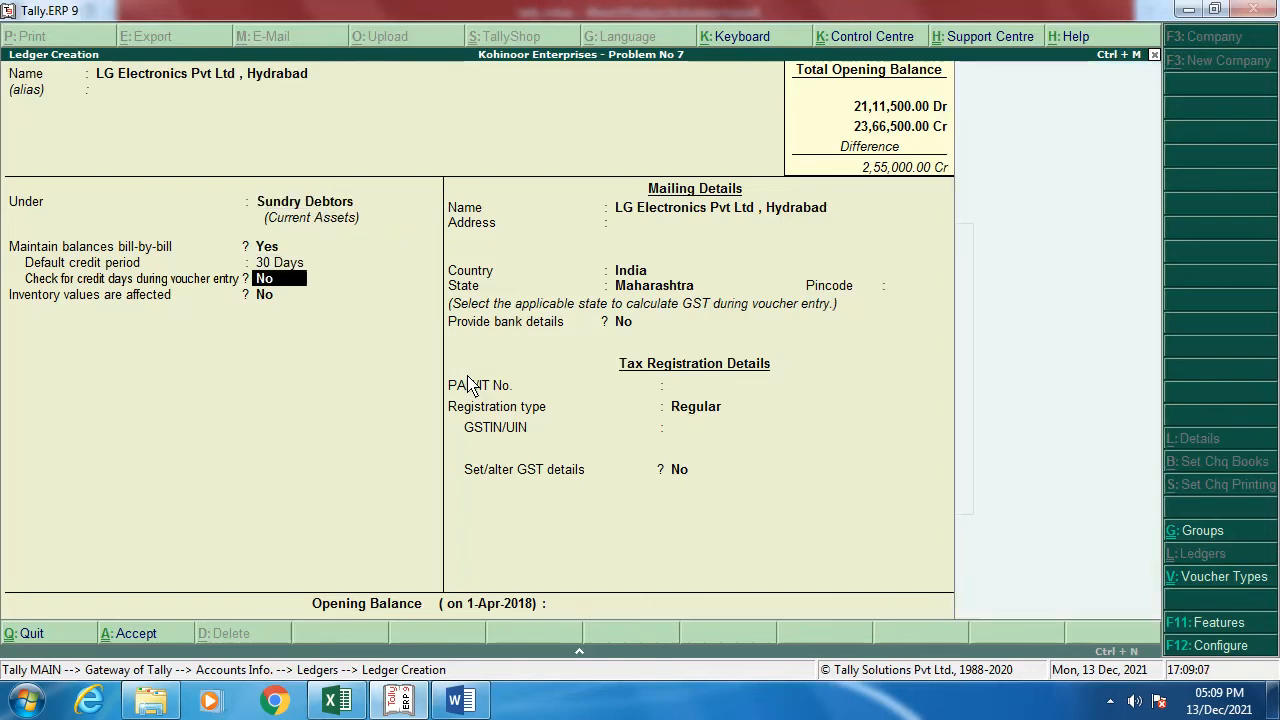
key("Return")
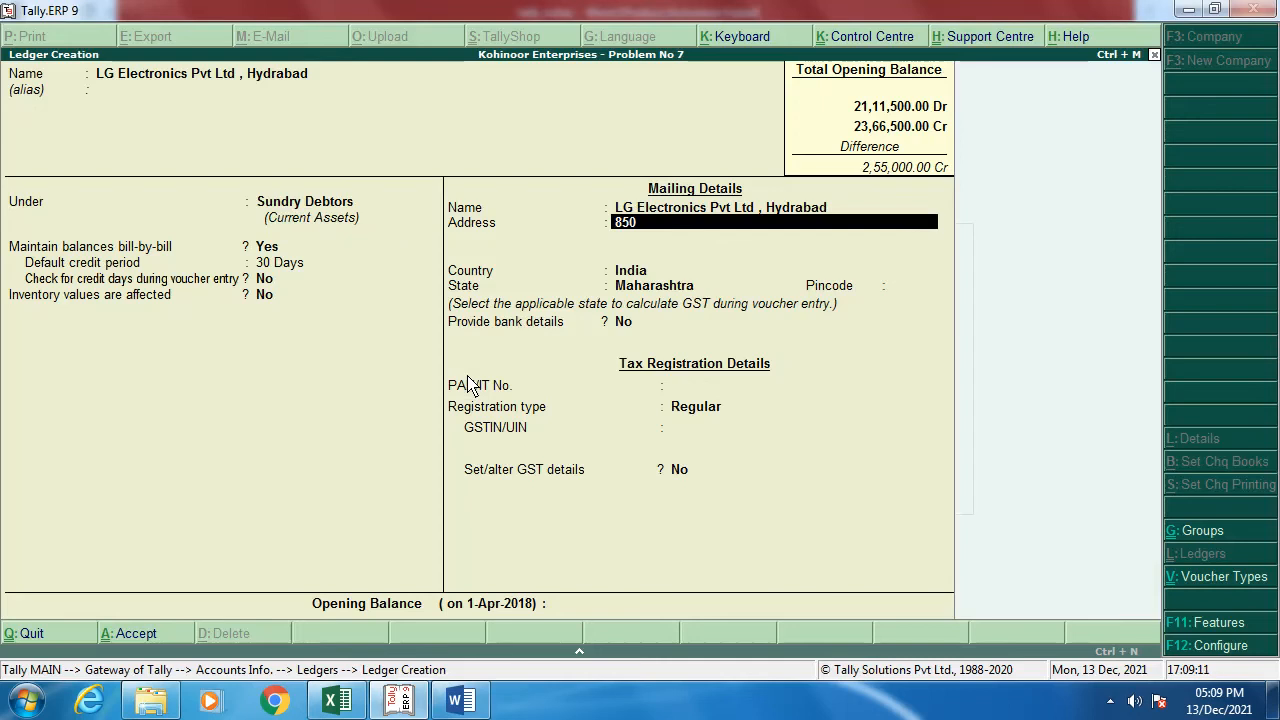
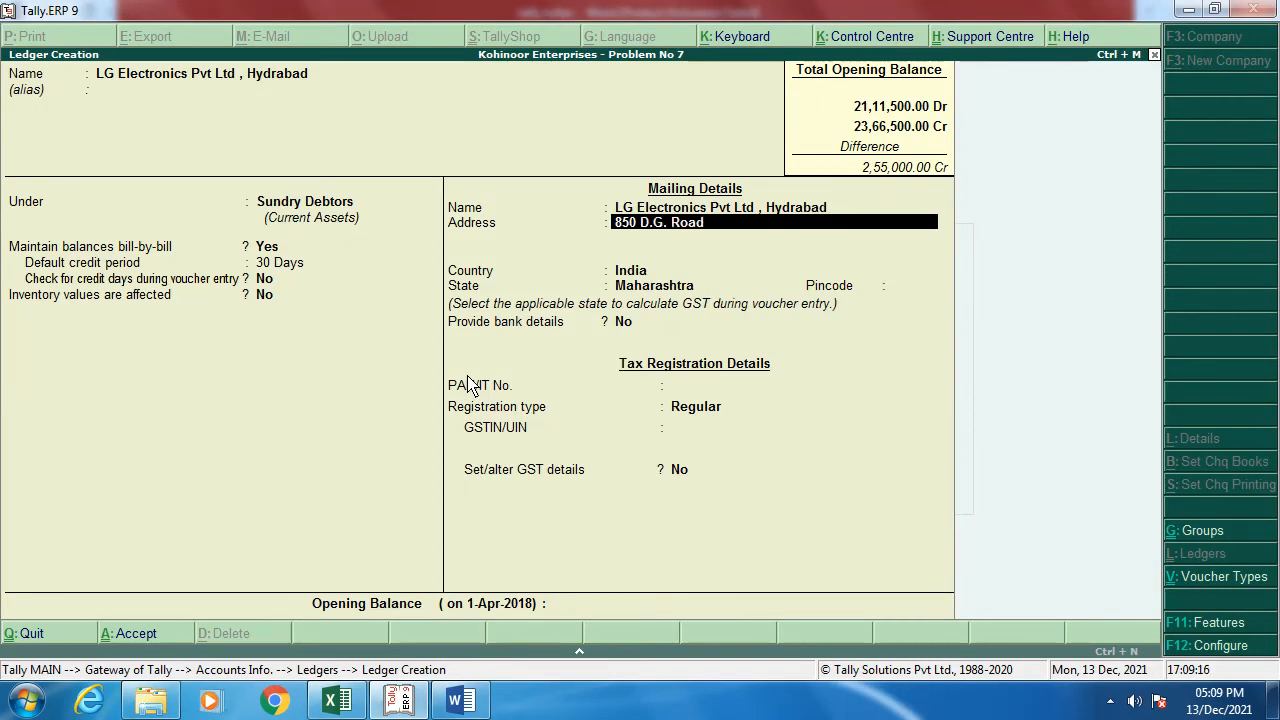
Step: Enter the customer's address line, keeping the state and Regular registration type
key("Return")
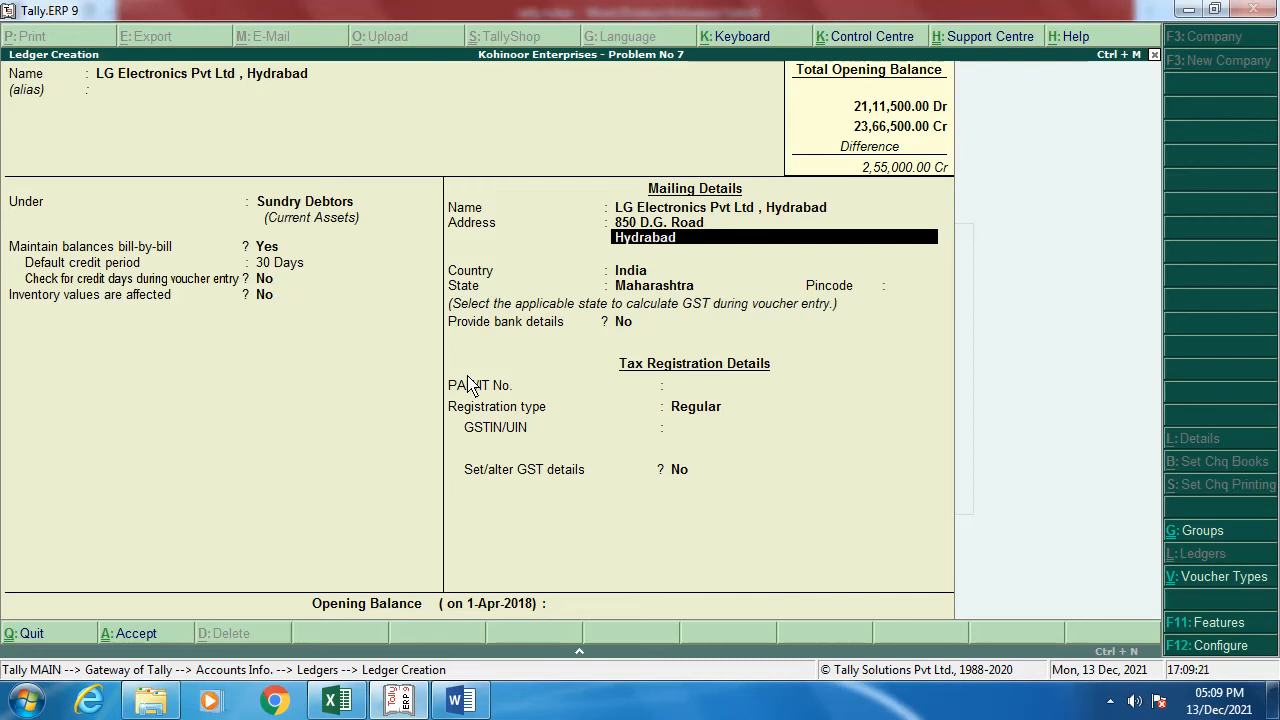
key("Return")
key("Return")
key("Return")
key("Return")
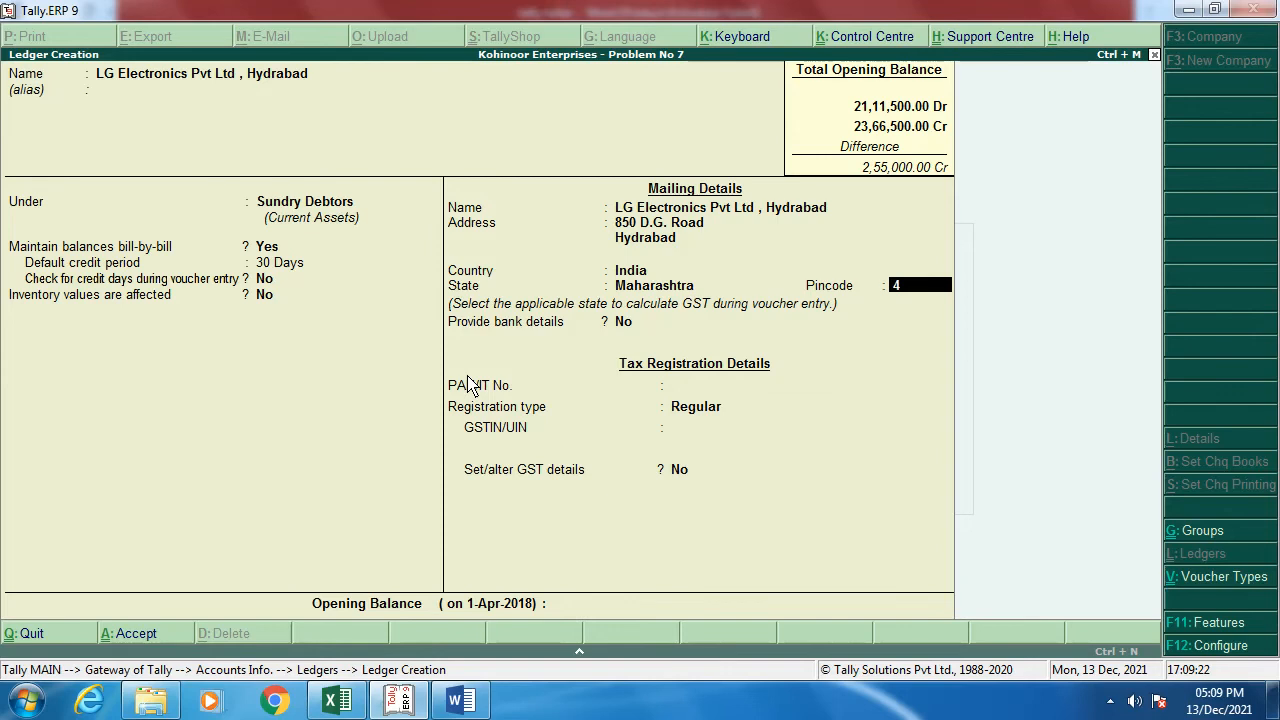
key("Return")
key("Return")
key("Return")
key("Return")
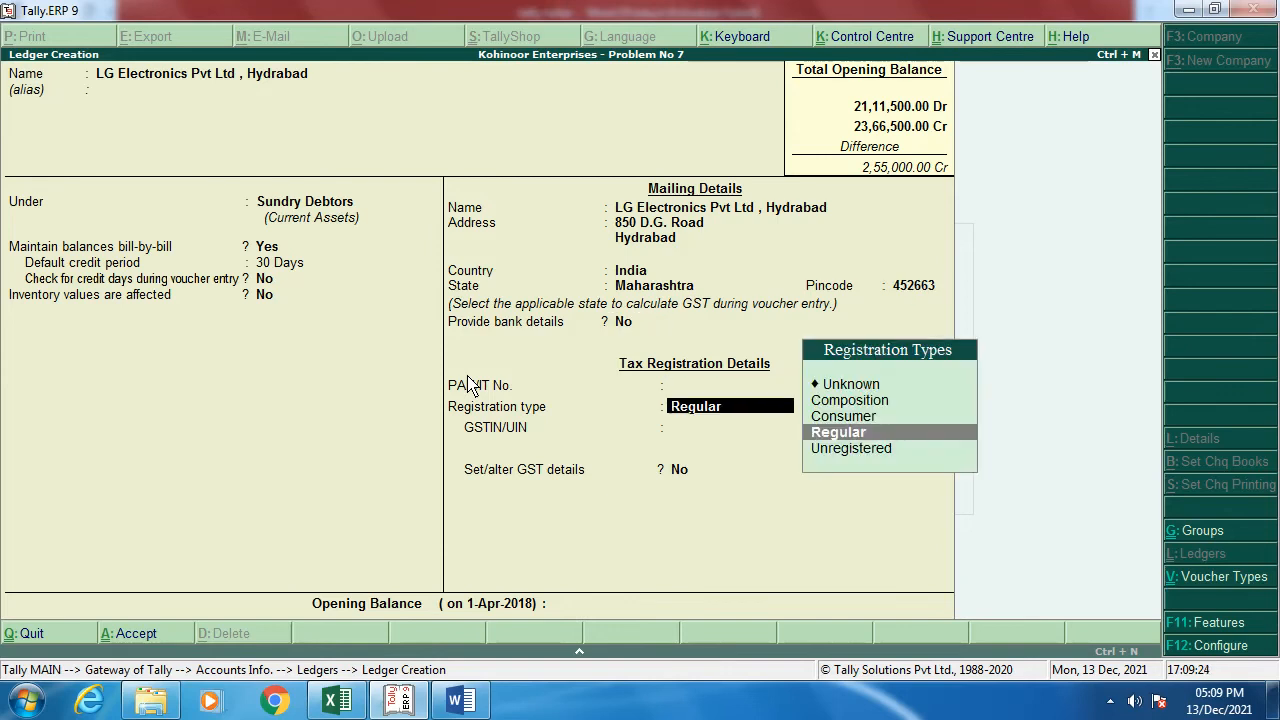
Step: Copy LG Electronics' GST number from the notes into GSTIN, enable GST details, and save
key("alt+Tab")
scroll(428, 425, "up", 8)
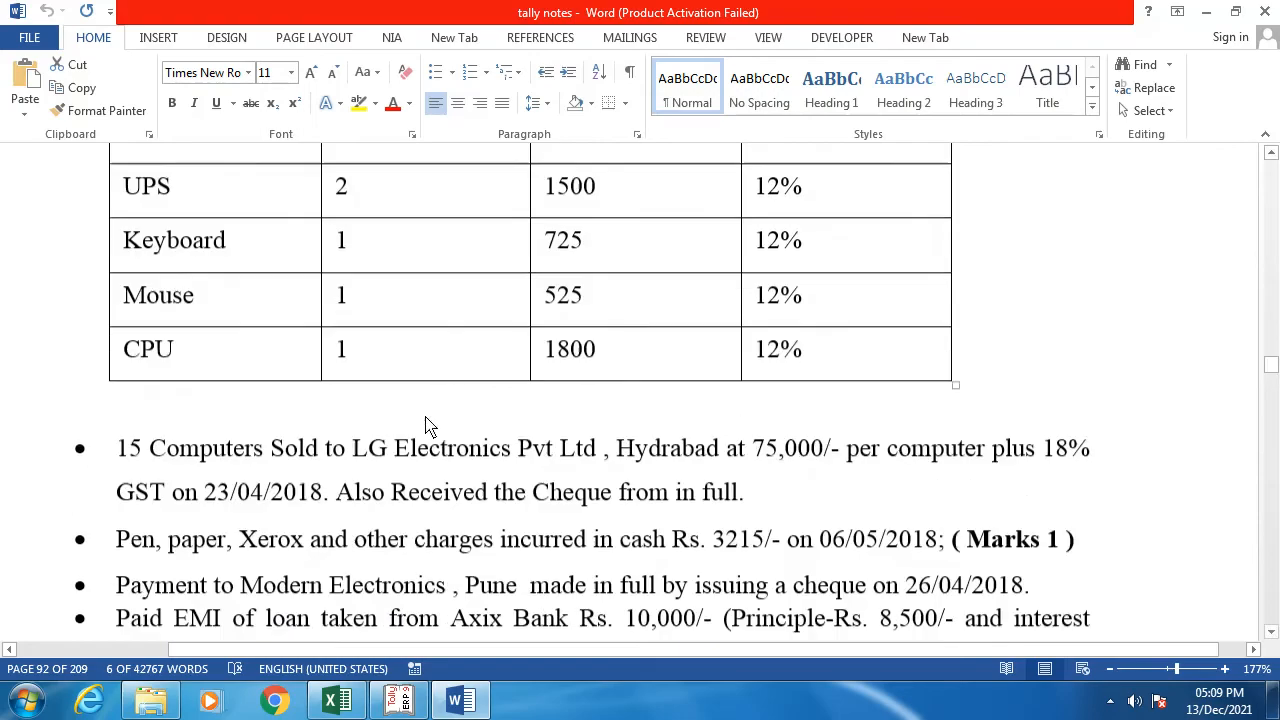
scroll(425, 425, "up", 10)
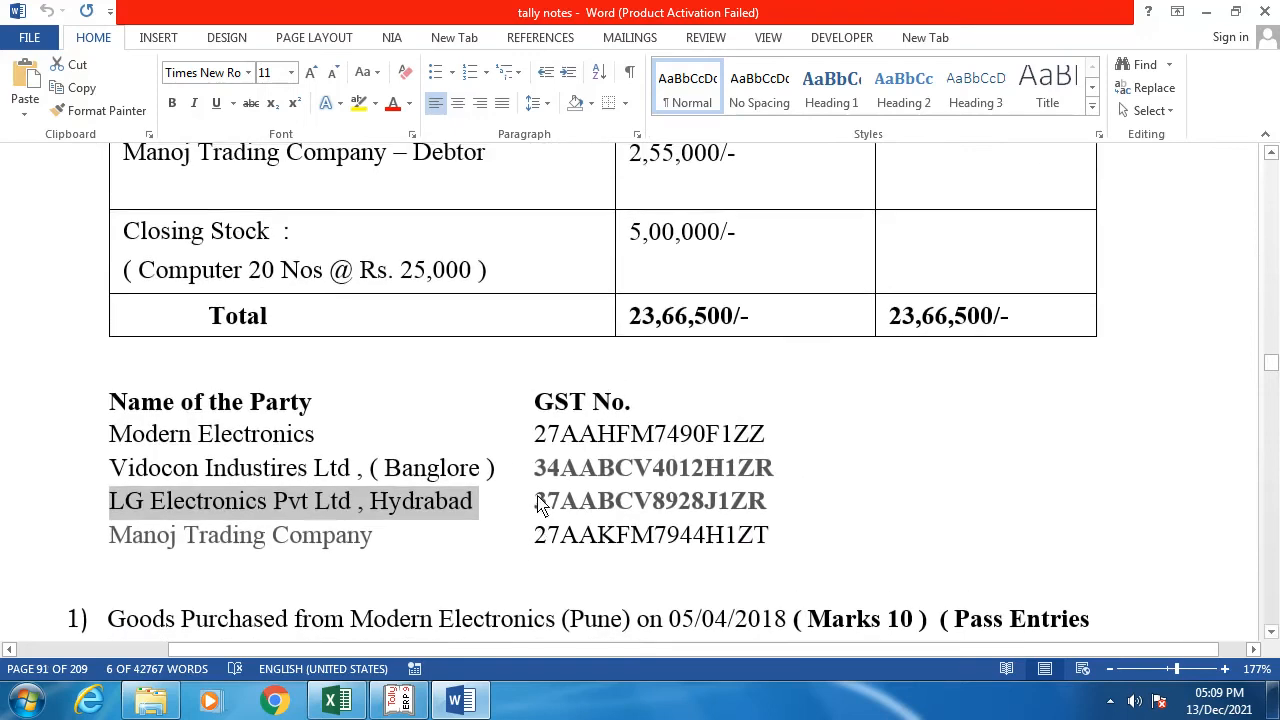
left_click_drag(536, 500, 778, 501)
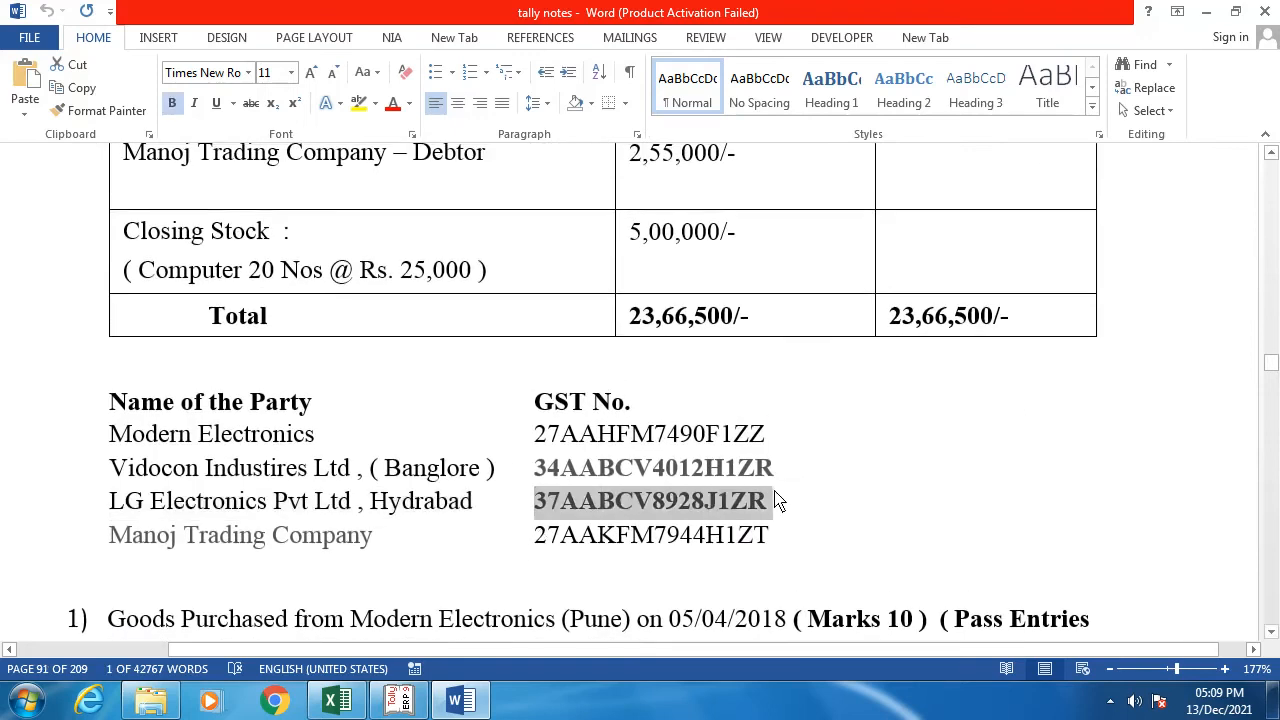
key("alt+Tab")
key("ctrl+alt+v")
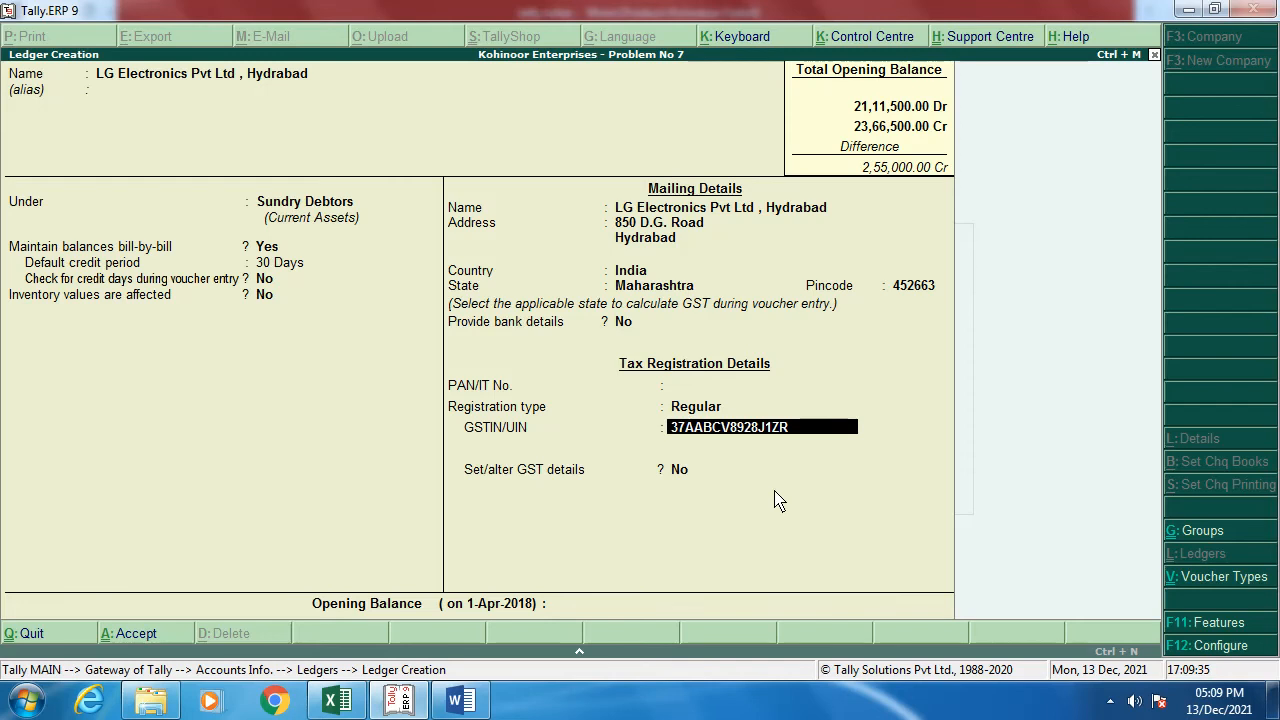
key("Return")
key("y")
key("Return")
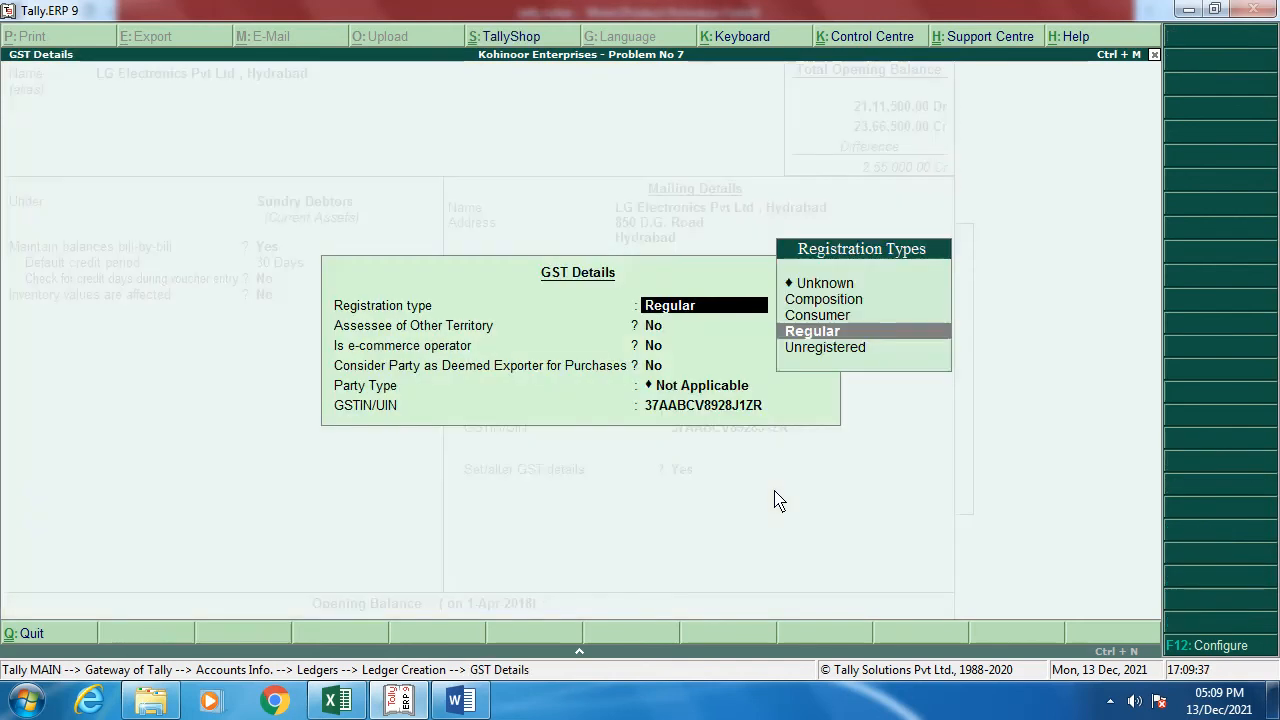
key("Return")
key("Return")
key("Return")
key("Return")
key("Return")
key("Return")
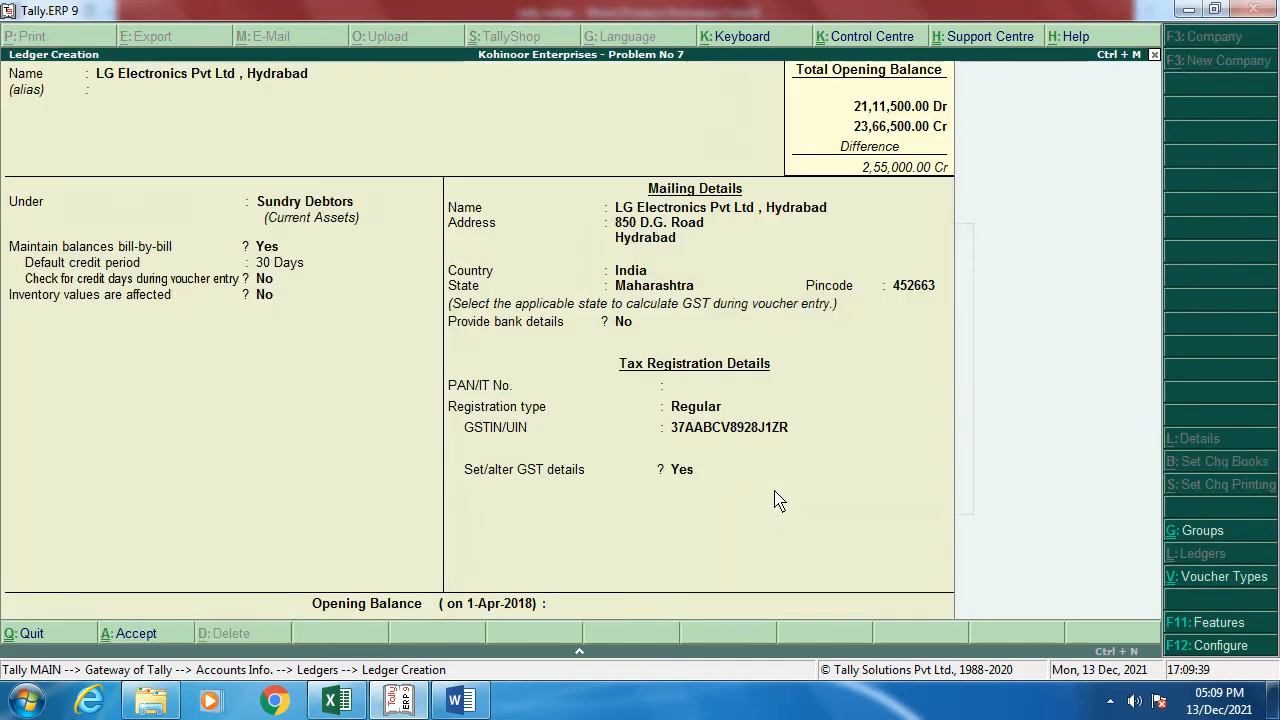
key("Return")
key("y")
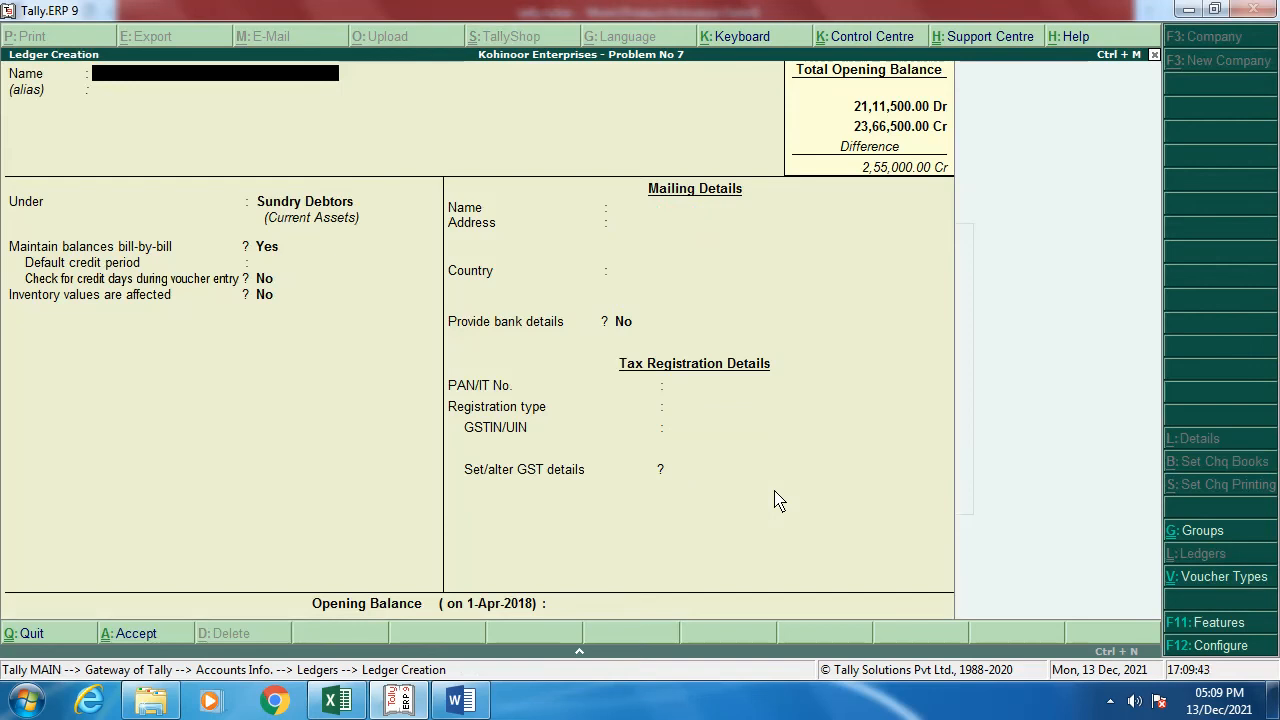
Step: Quit the blank Ledger Creation form and leave the accounts information menu
key("Escape")
key("y")
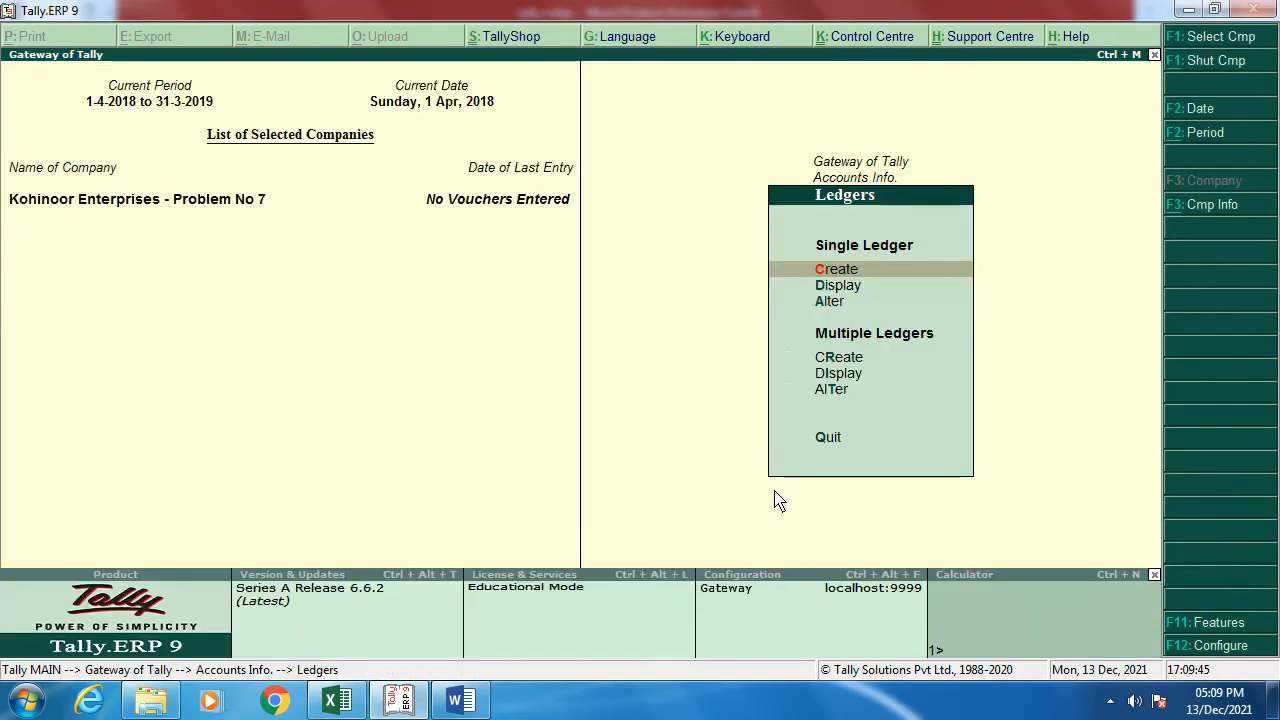
key("Escape")
key("Escape")
Step: Review the Balance Sheet totalling 23,66,500.00, then move to Inventory Info
key("Down")
key("Down")
key("Down")
key("Down")
key("Down")
key("Down")
key("Down")
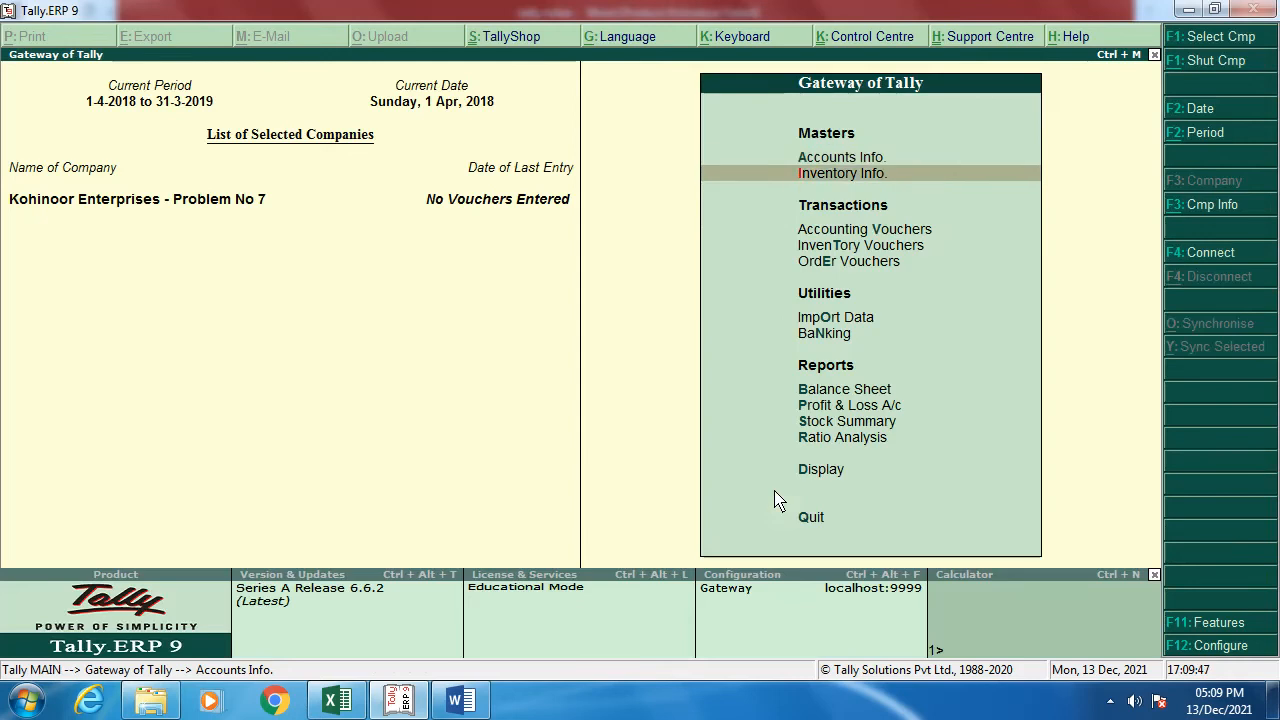
key("Return")
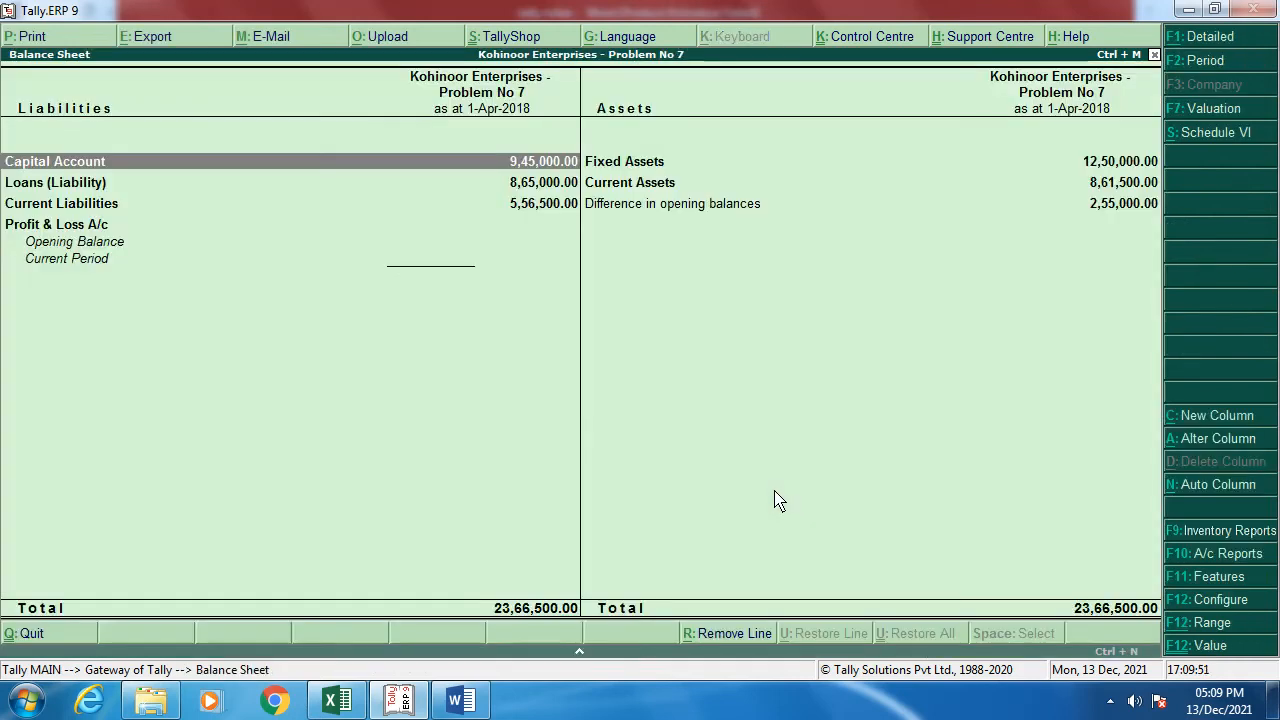
key("Right")
key("Down")
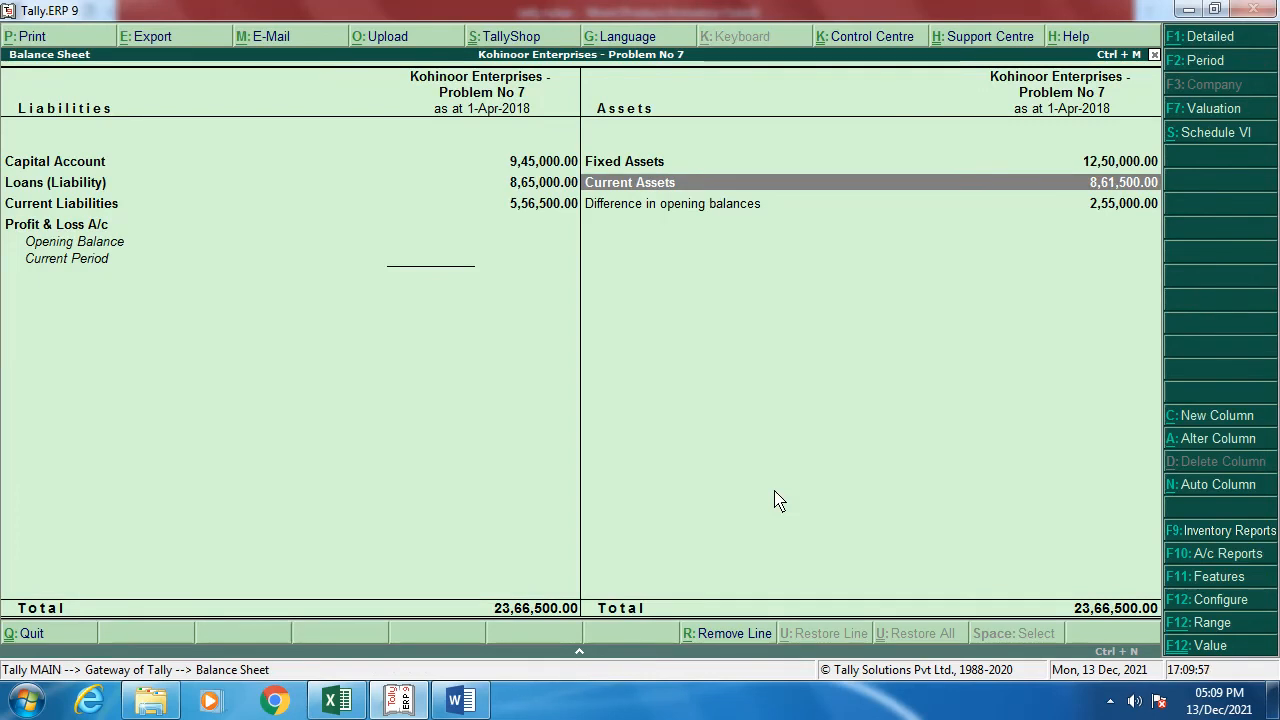
key("Escape")
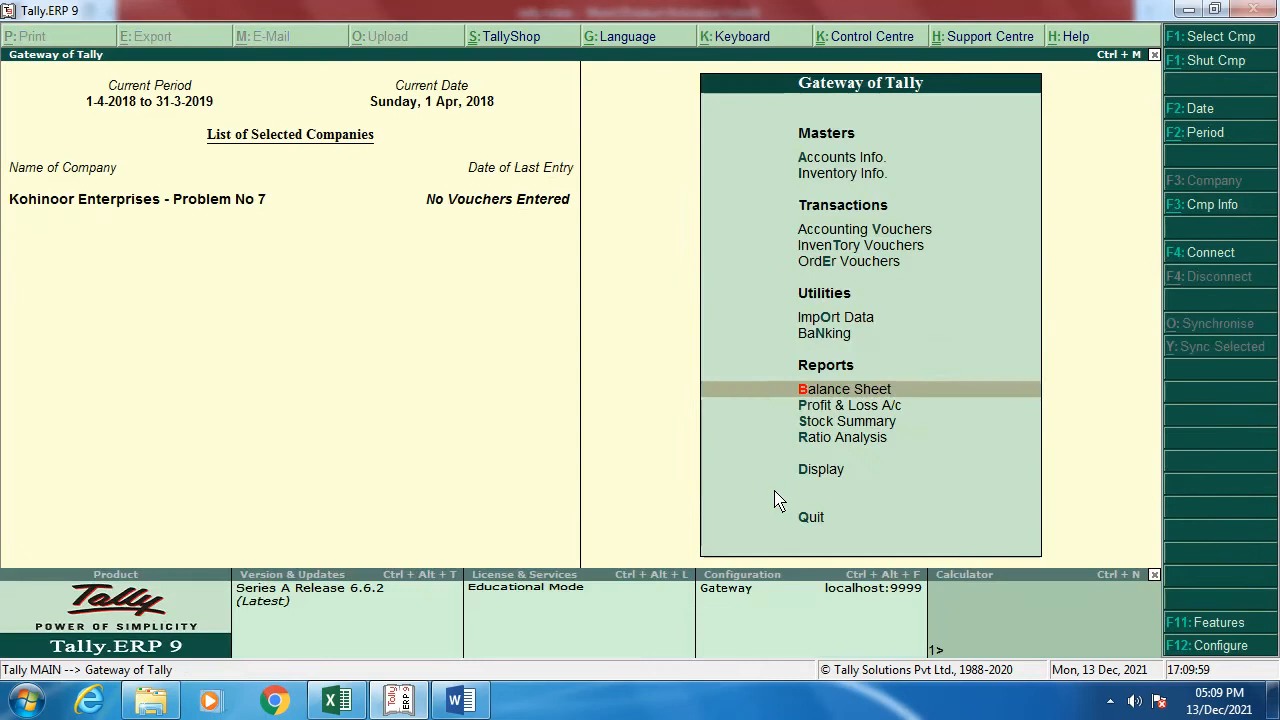
key("Up")
key("Up")
key("Up")
key("Up")
key("Up")
key("Up")
Step: Open the Computers stock item for alteration via Inventory Info > Stock Items > Alter
key("Return")
key("Down")
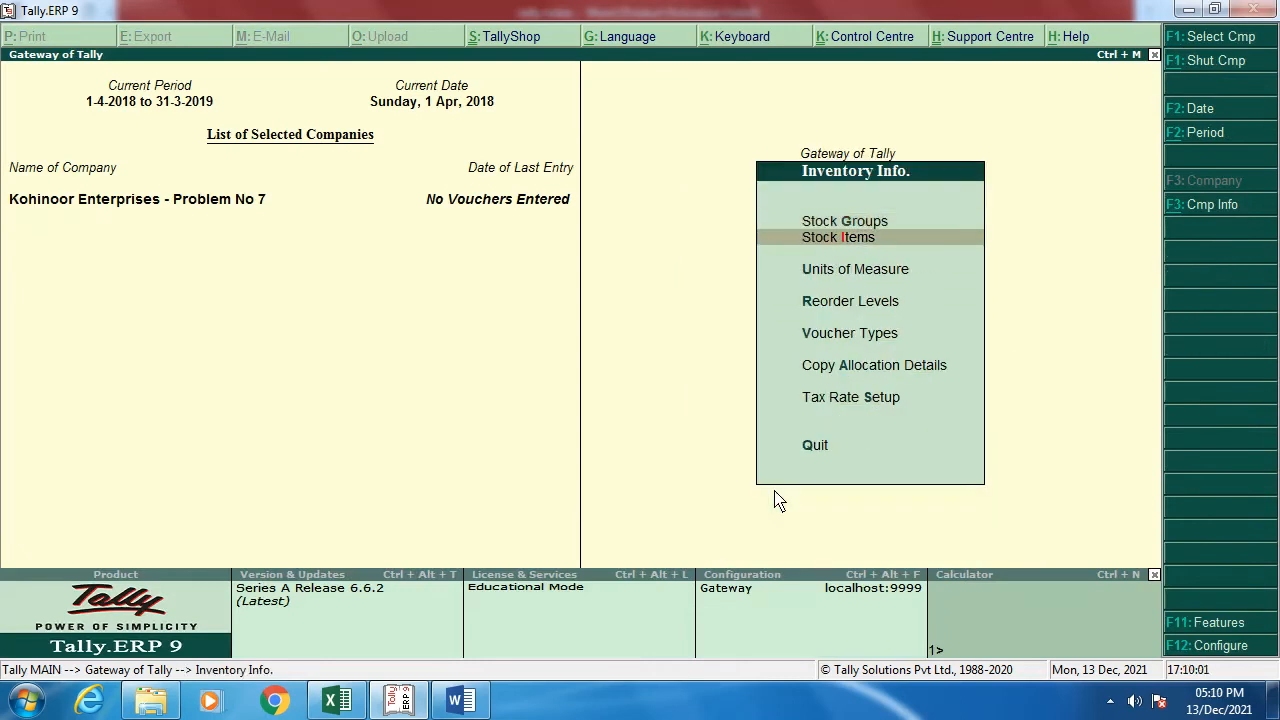
key("Return")
key("Down")
key("Down")
key("Return")
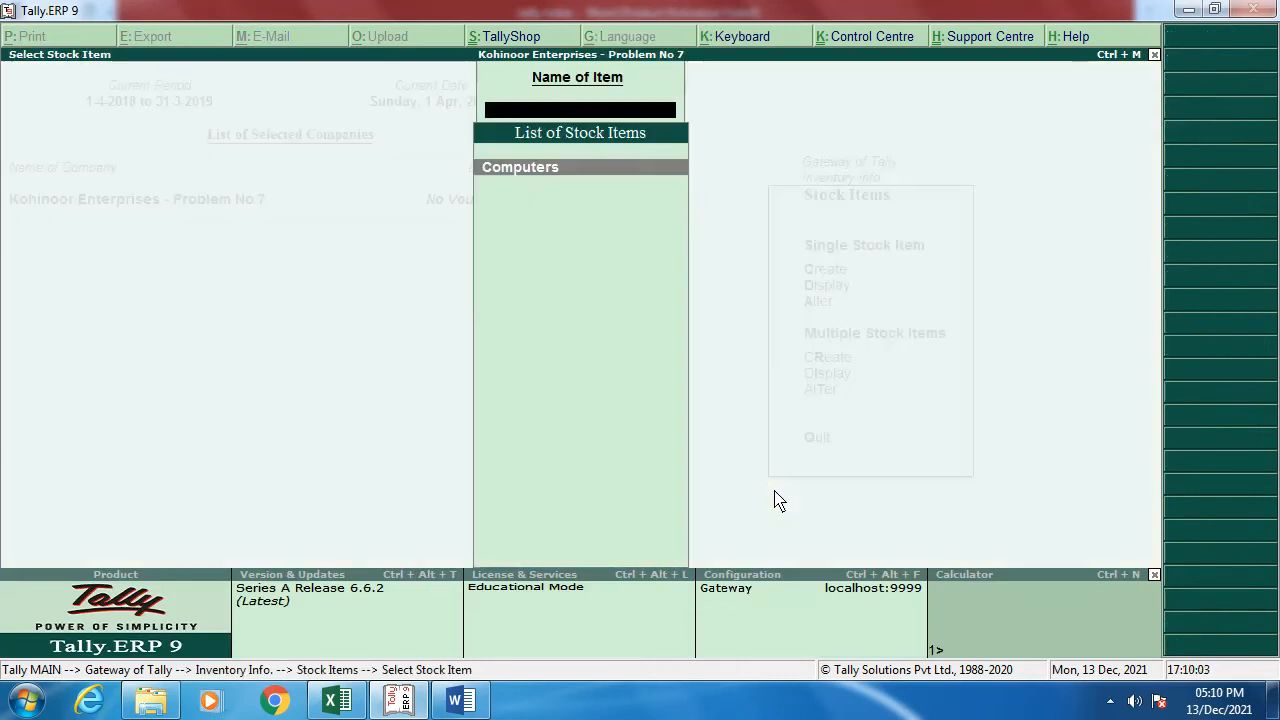
key("Return")
Step: Enable GST details at 18% integrated tax for Computers, keeping Goods as supply type, and save
key("Return")
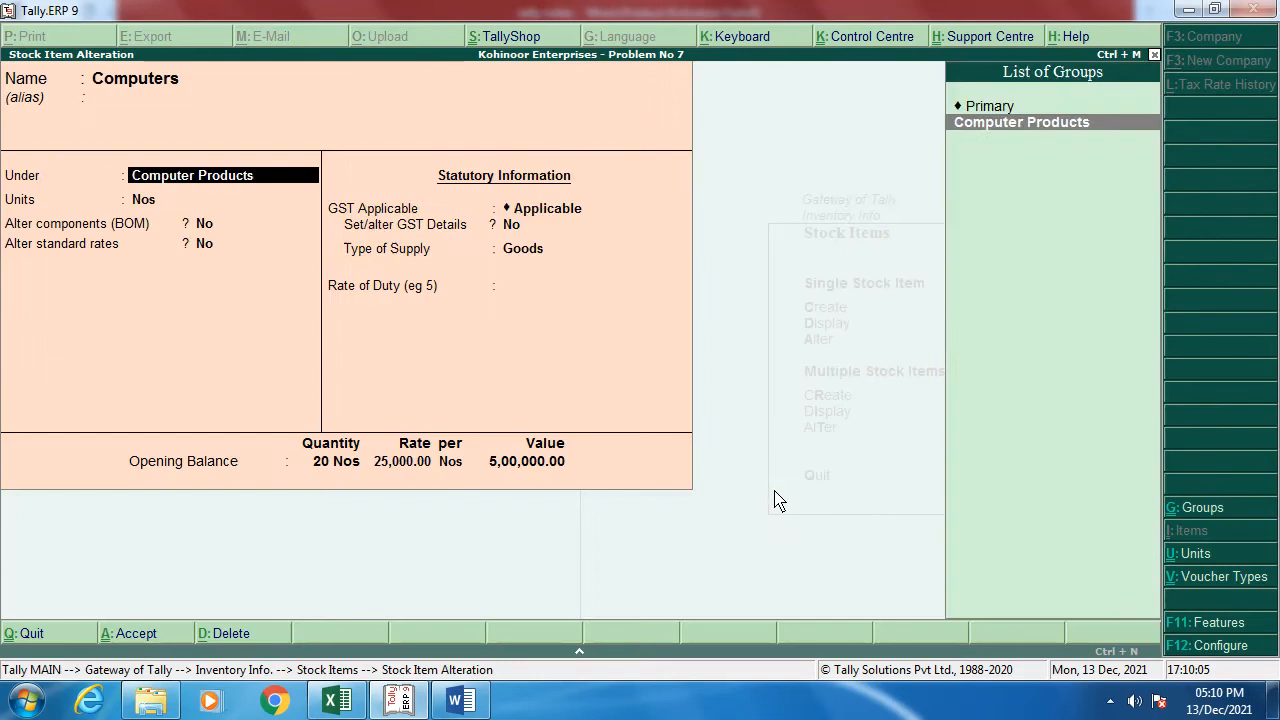
key("Return")
key("Return")
key("Return")
key("Return")
key("Return")
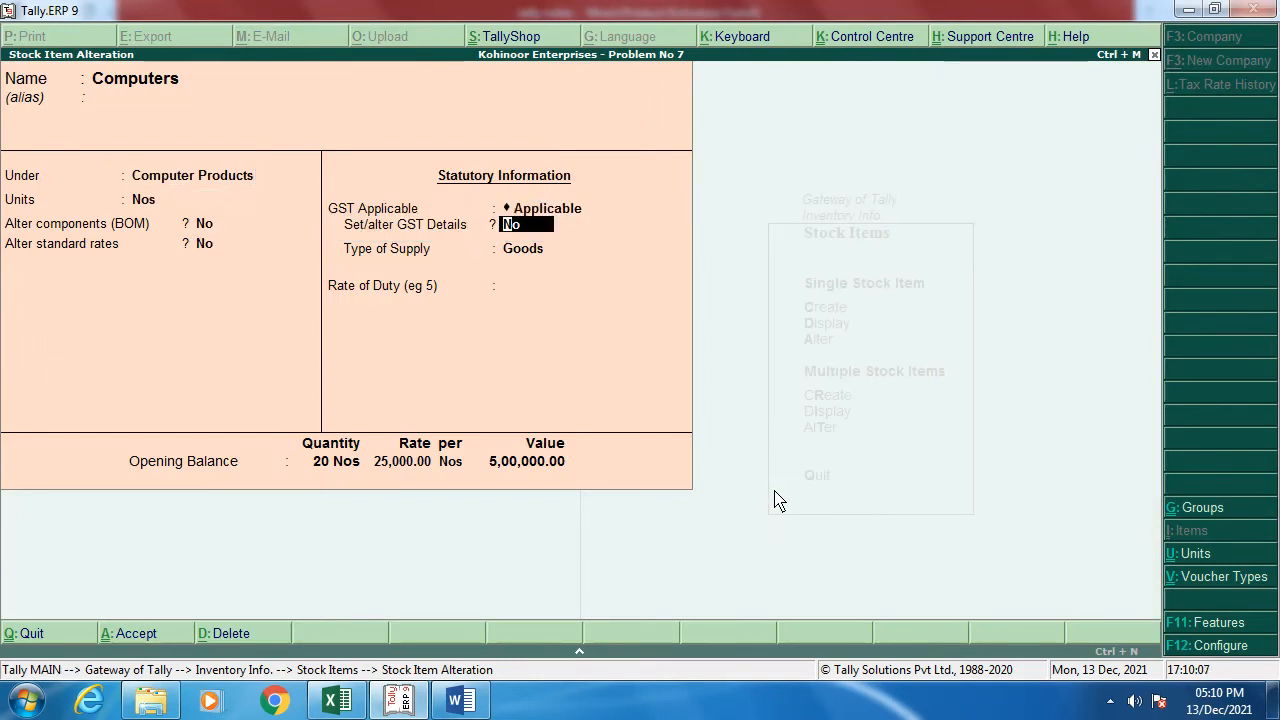
key("y")
key("Return")
key("Return")
key("Return")
key("Return")
key("Return")
key("Return")
key("Return")
key("Return")
key("Return")
key("Return")
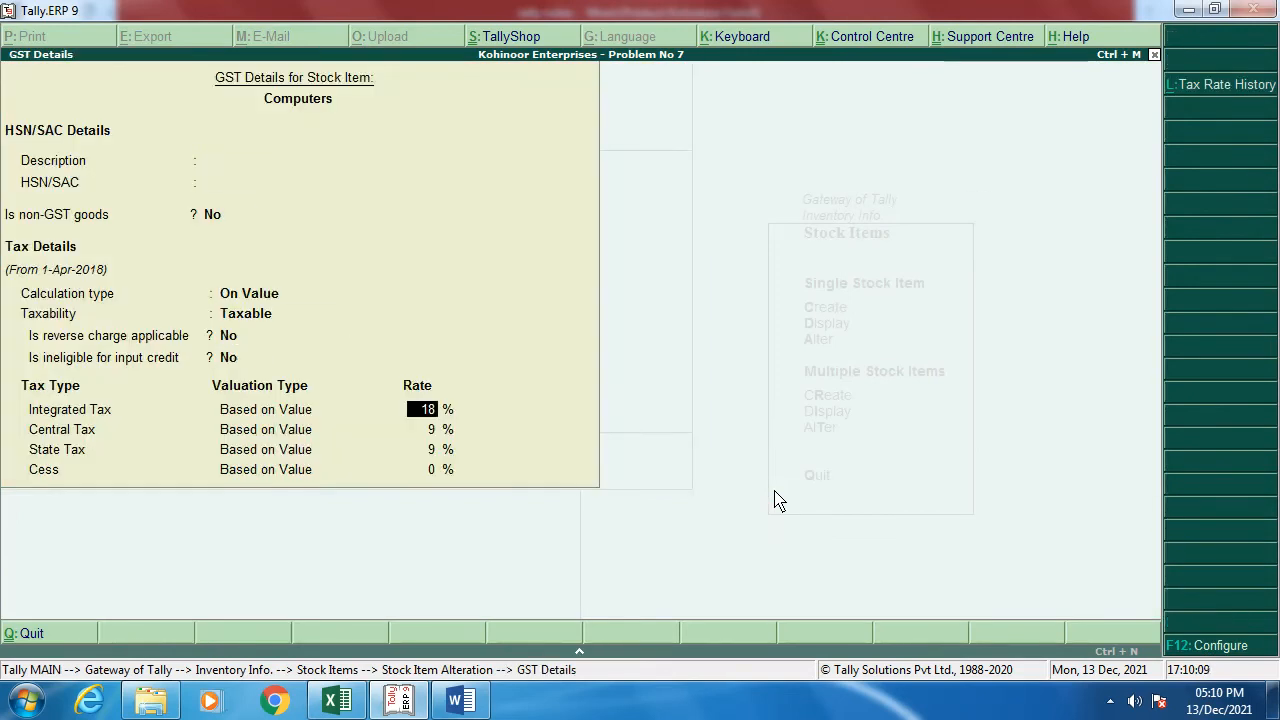
key("Return")
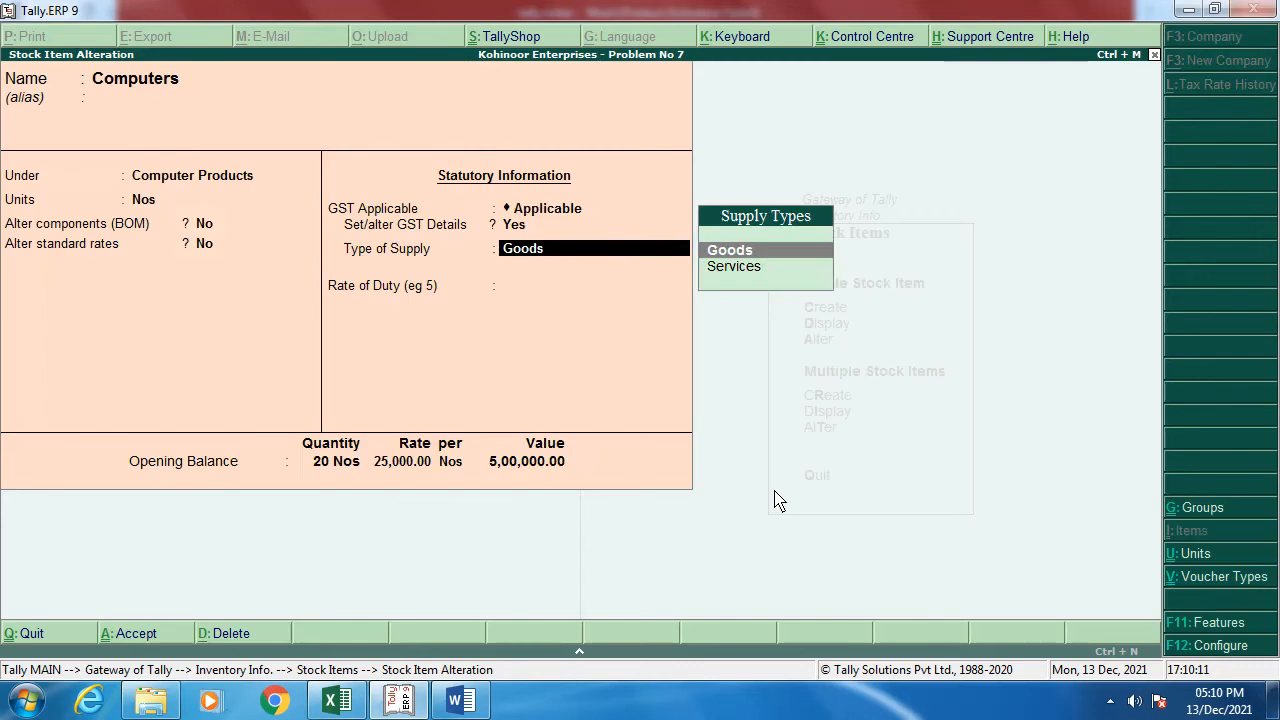
key("Return")
key("Return")
key("Return")
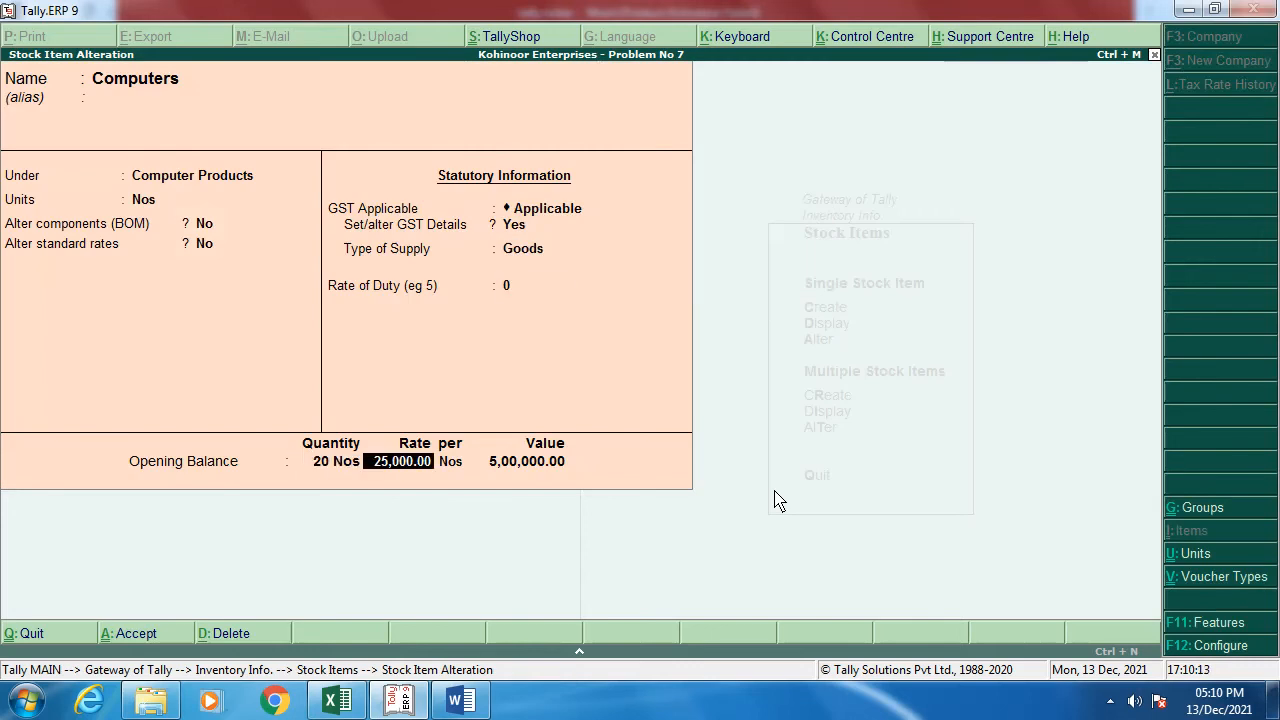
key("Return")
key("Return")
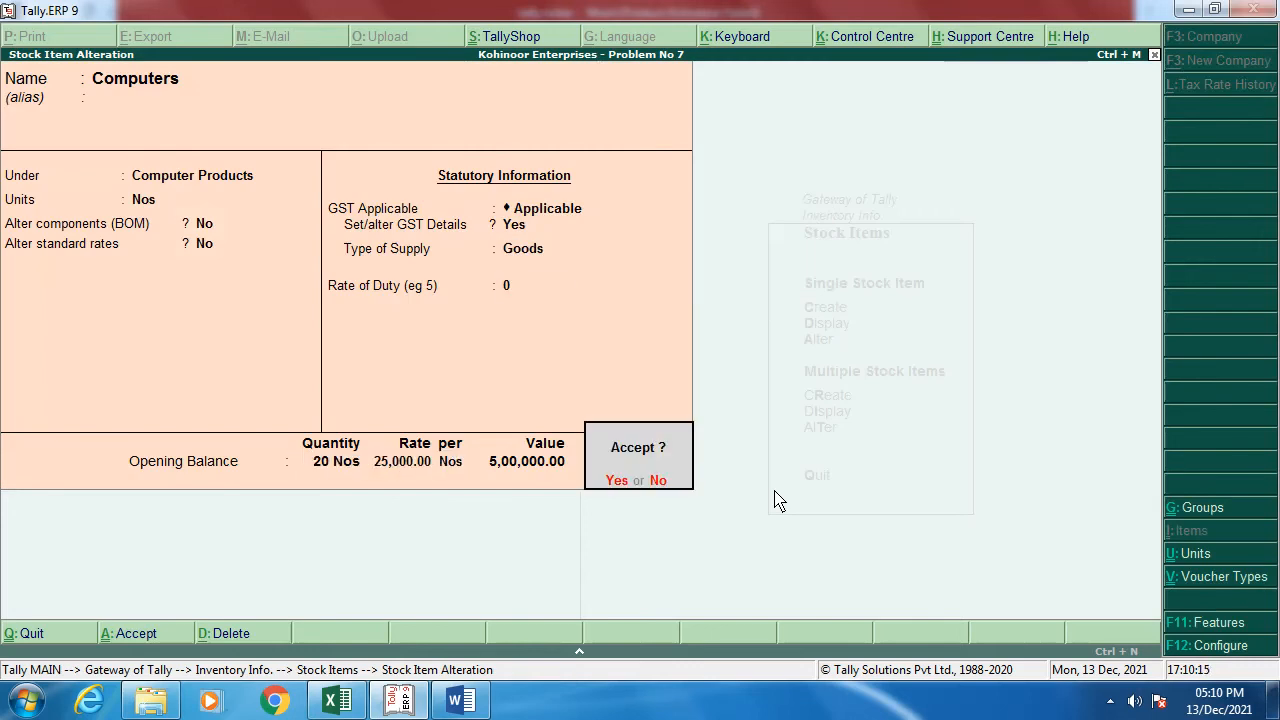
key("Return")
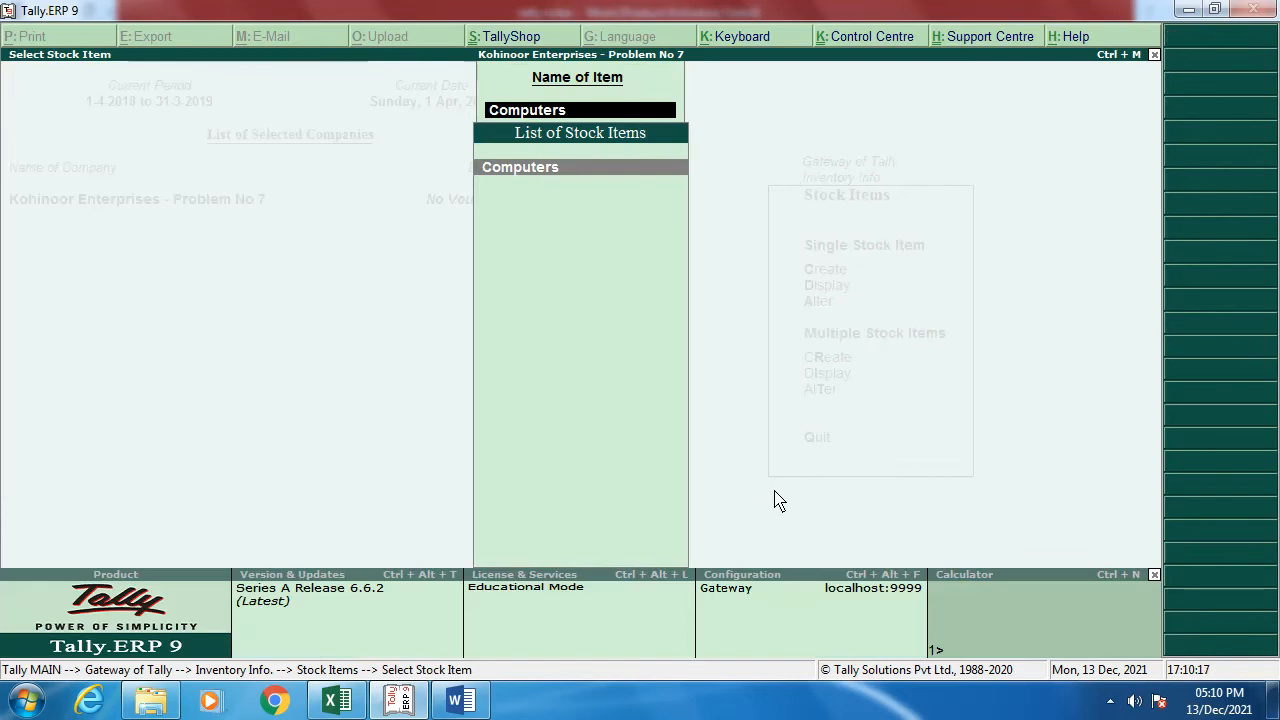
key("Escape")
key("Escape")
key("Escape")
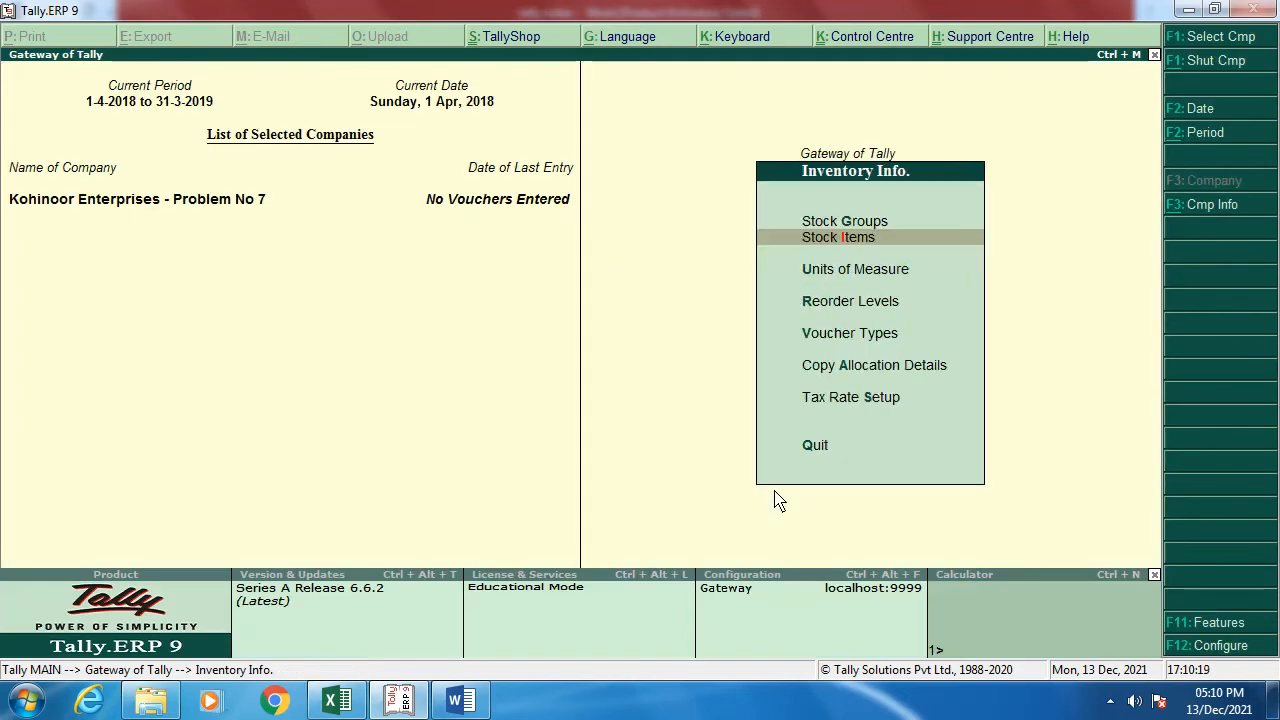
Step: Check the notes, then open the Profit & Loss report in detailed view
key("alt+Tab")
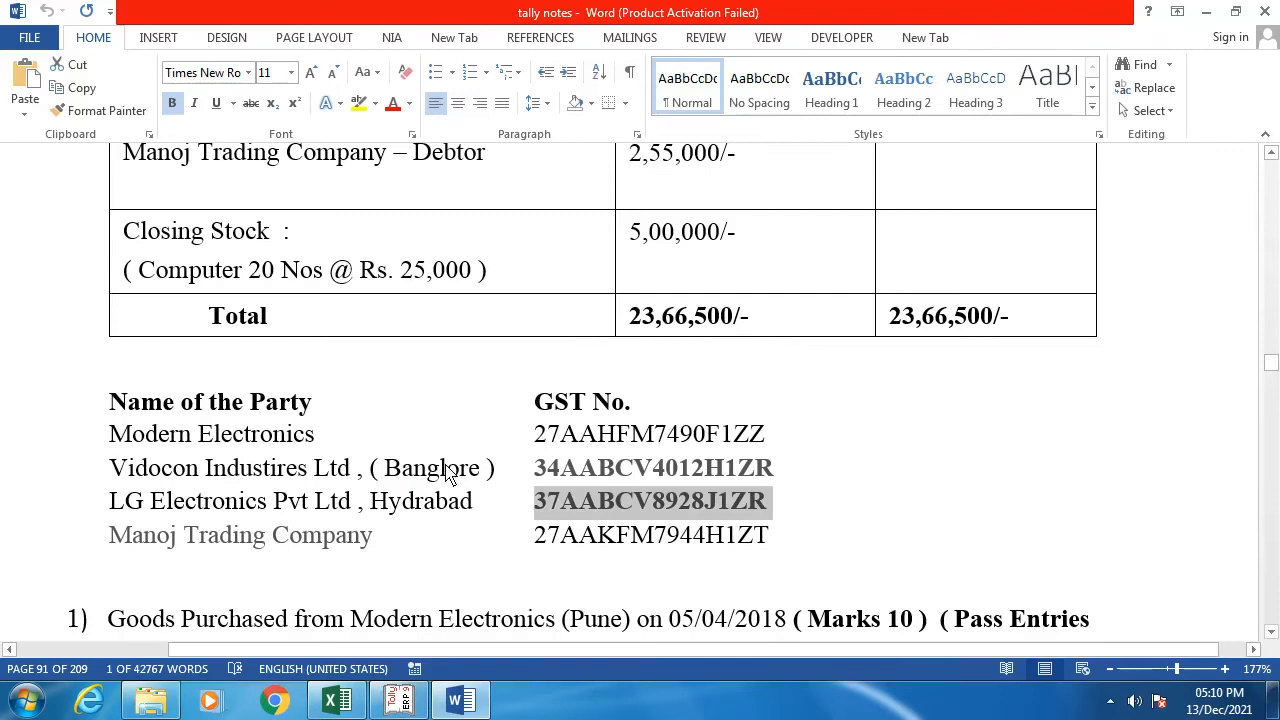
scroll(442, 470, "up", 3)
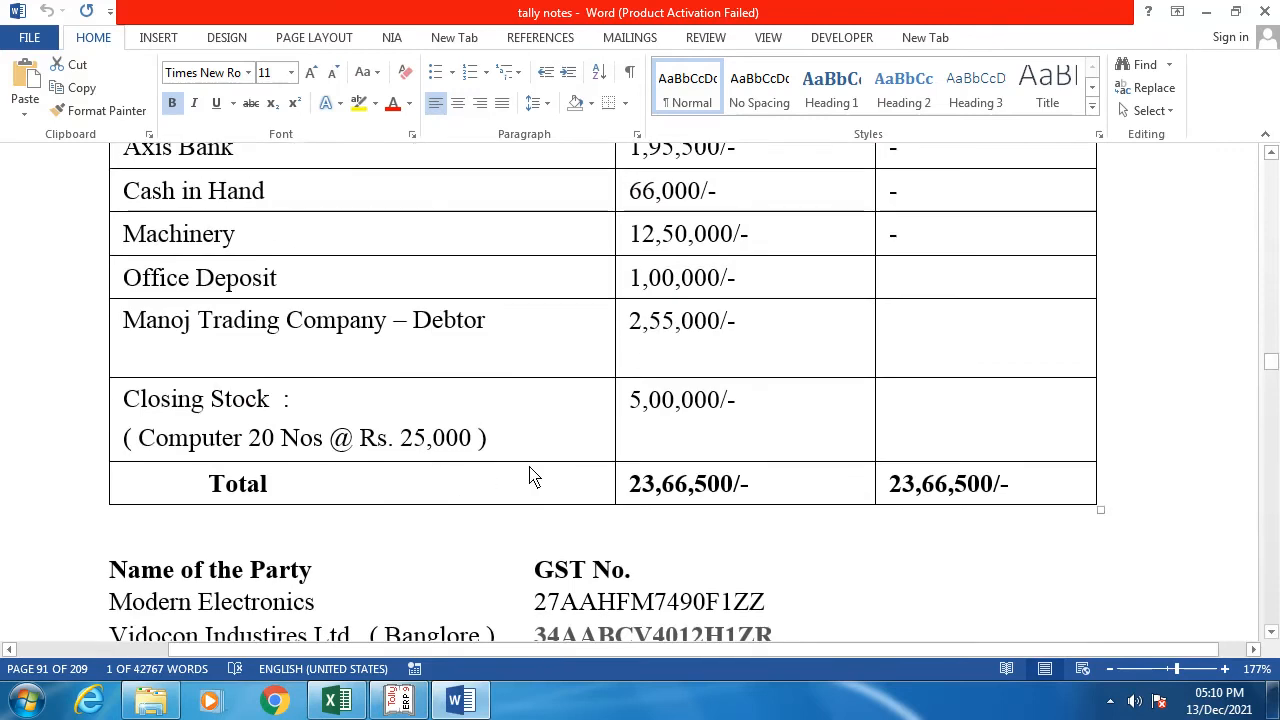
key("alt+Tab")
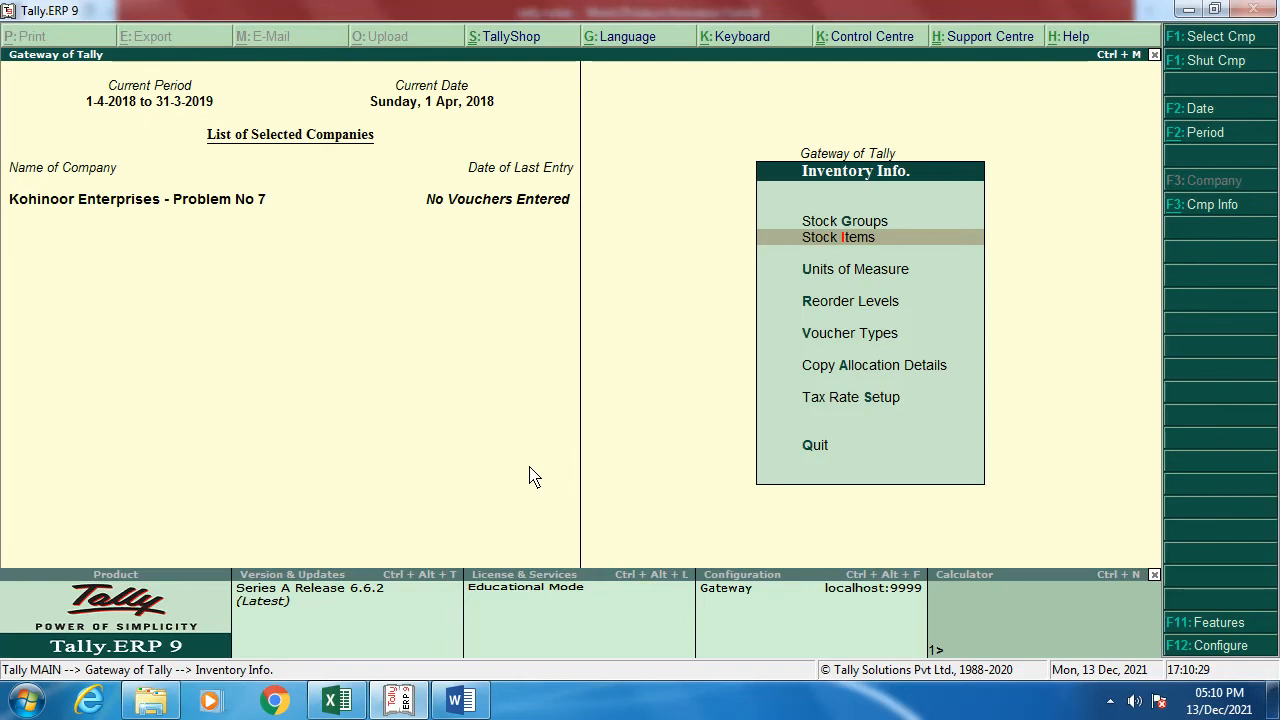
key("Escape")
key("Down")
key("Down")
key("Down")
key("Down")
key("Down")
key("Down")
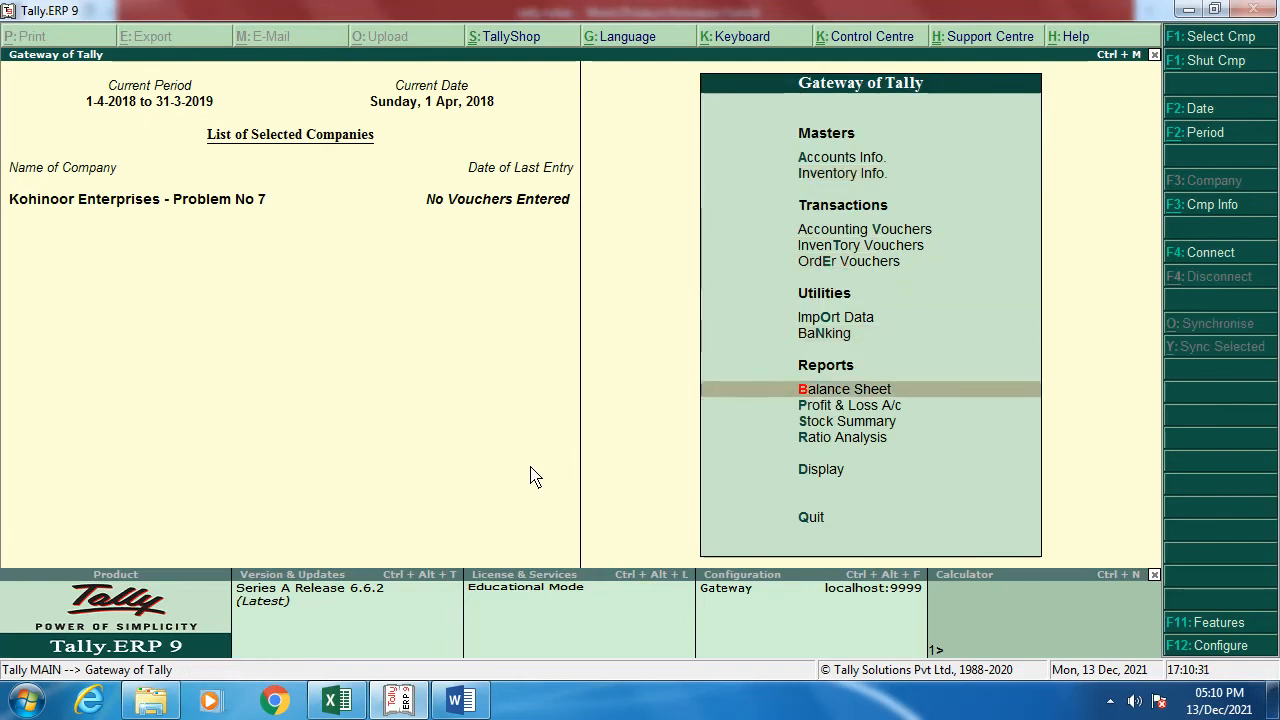
key("Down")
key("Return")
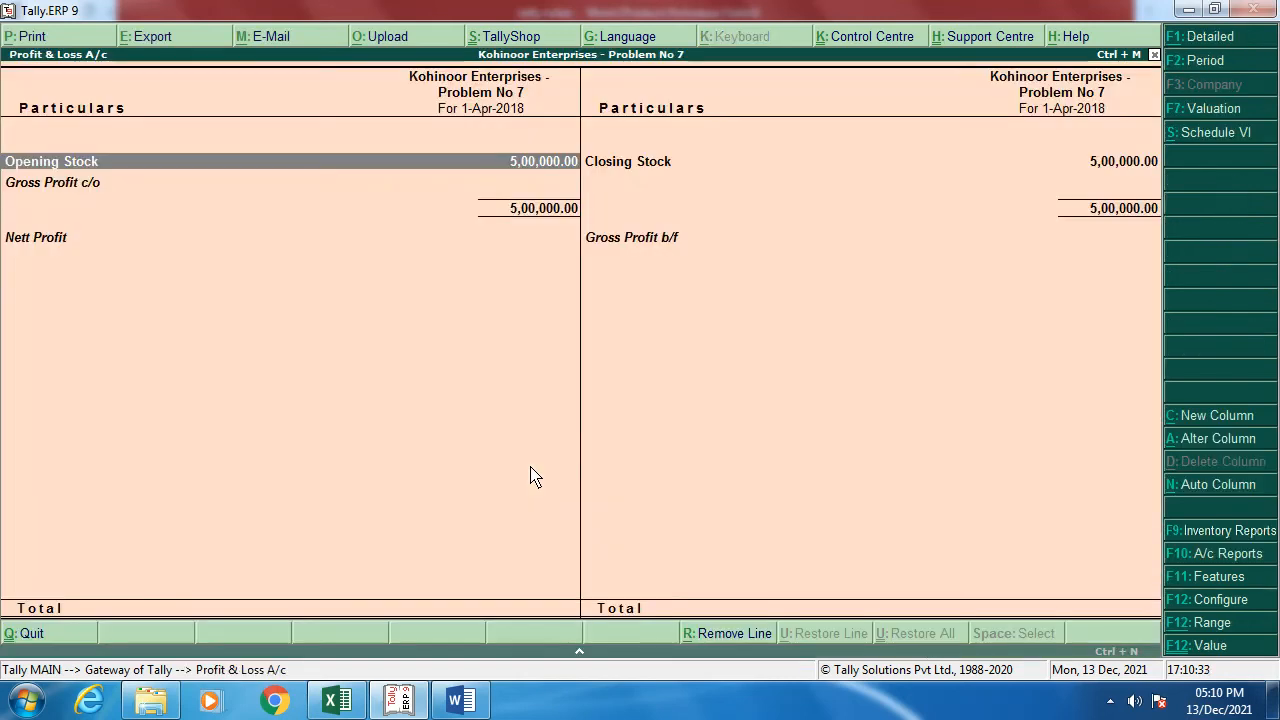
key("alt+F1")
Step: Compare the detailed Balance Sheet's current assets (cash, bank, debtors) with the notes, then close it
key("Escape")
key("Up")
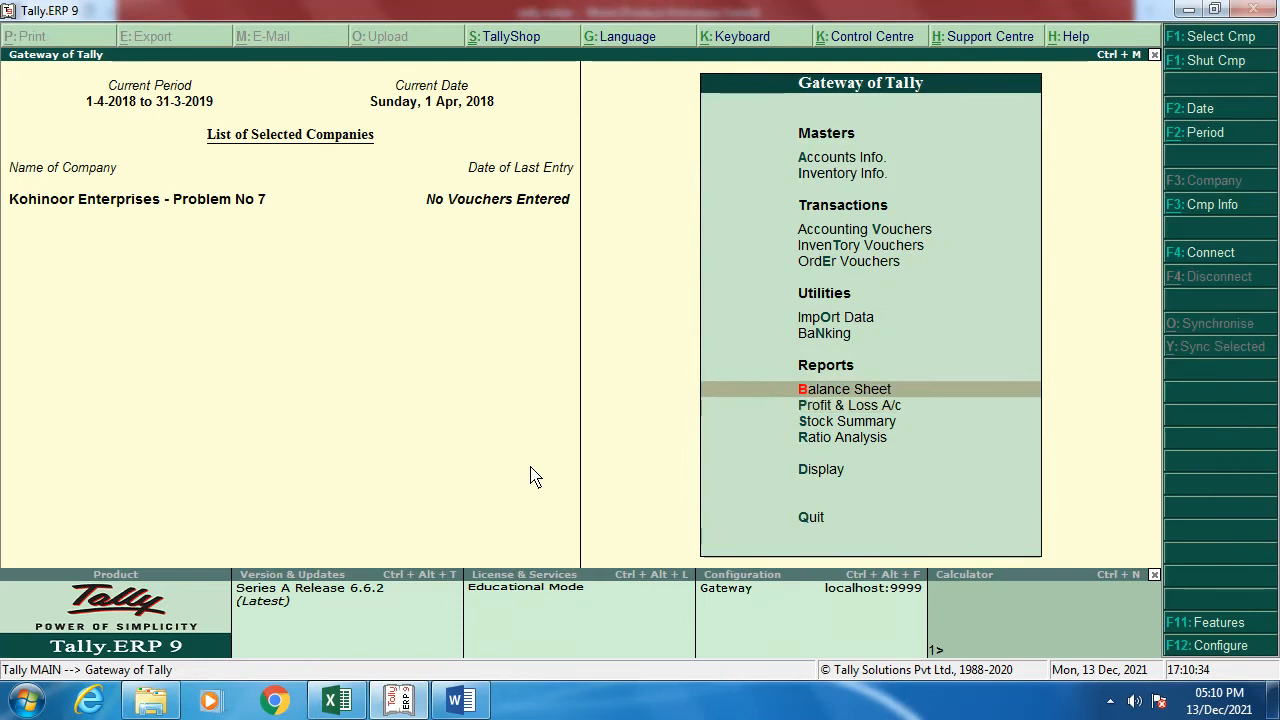
key("Return")
key("alt+F1")
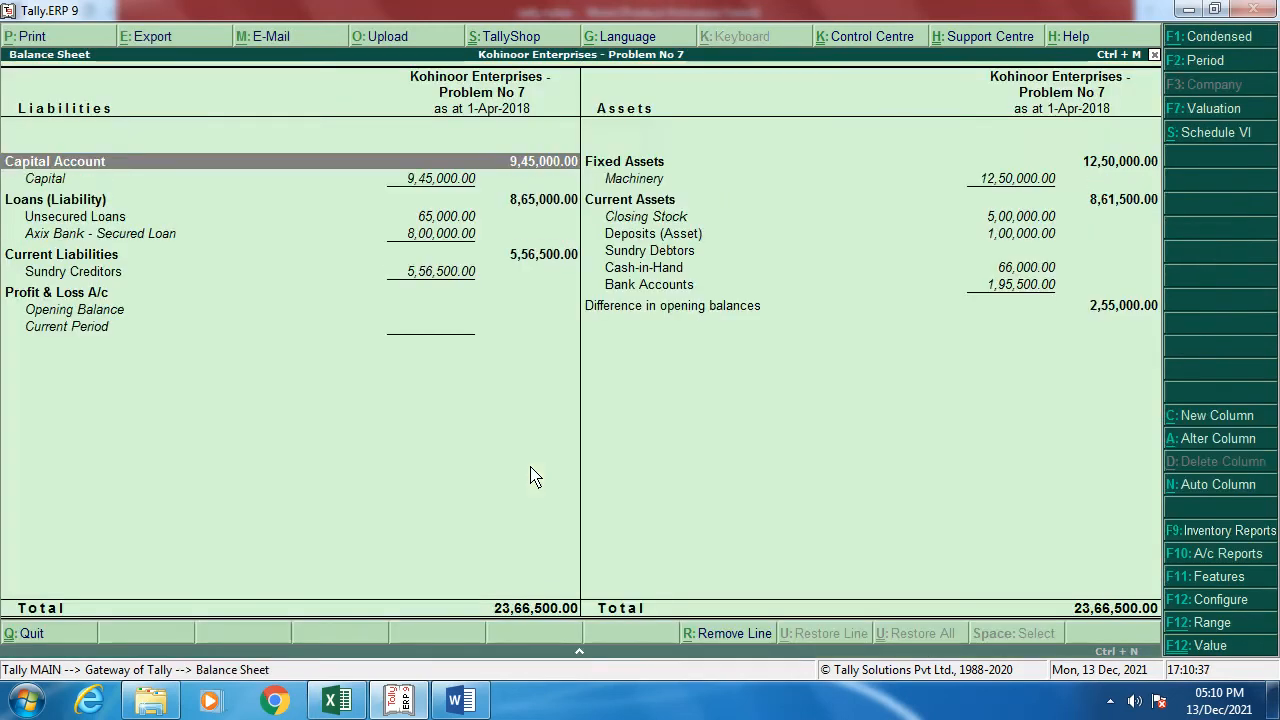
key("Right")
key("Down")
key("Down")
key("Down")
key("Down")
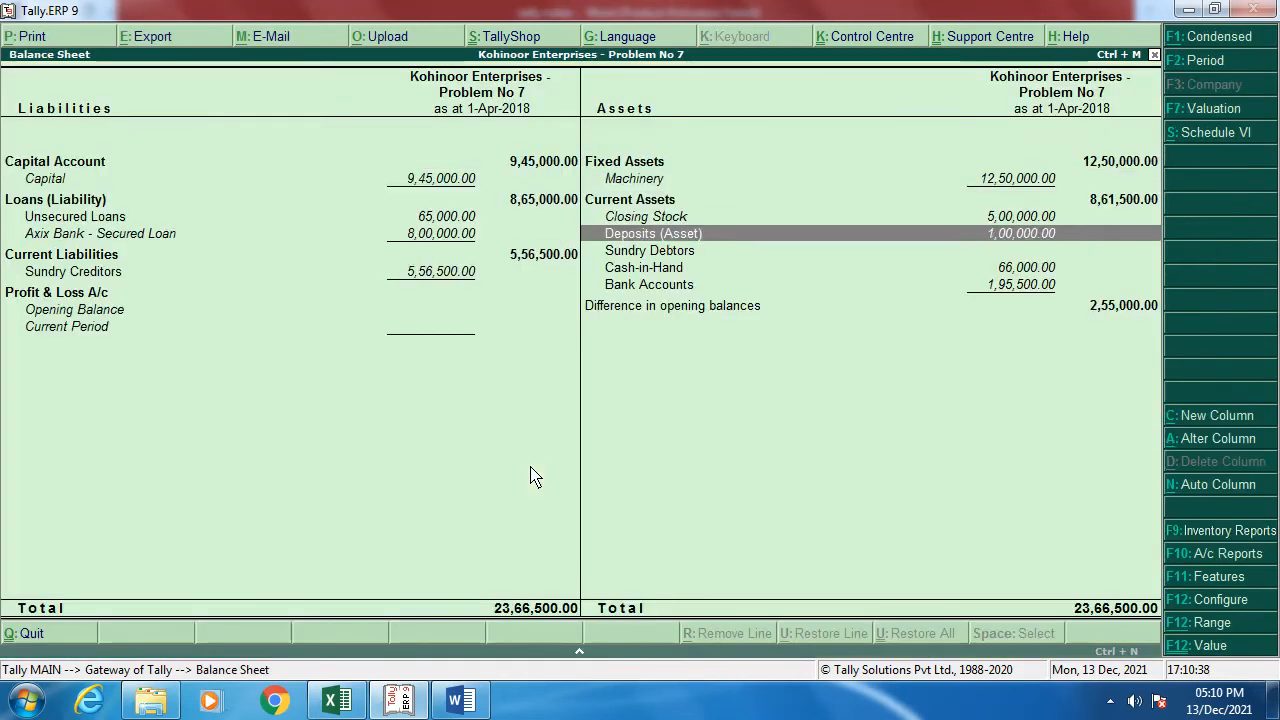
key("Down")
key("Down")
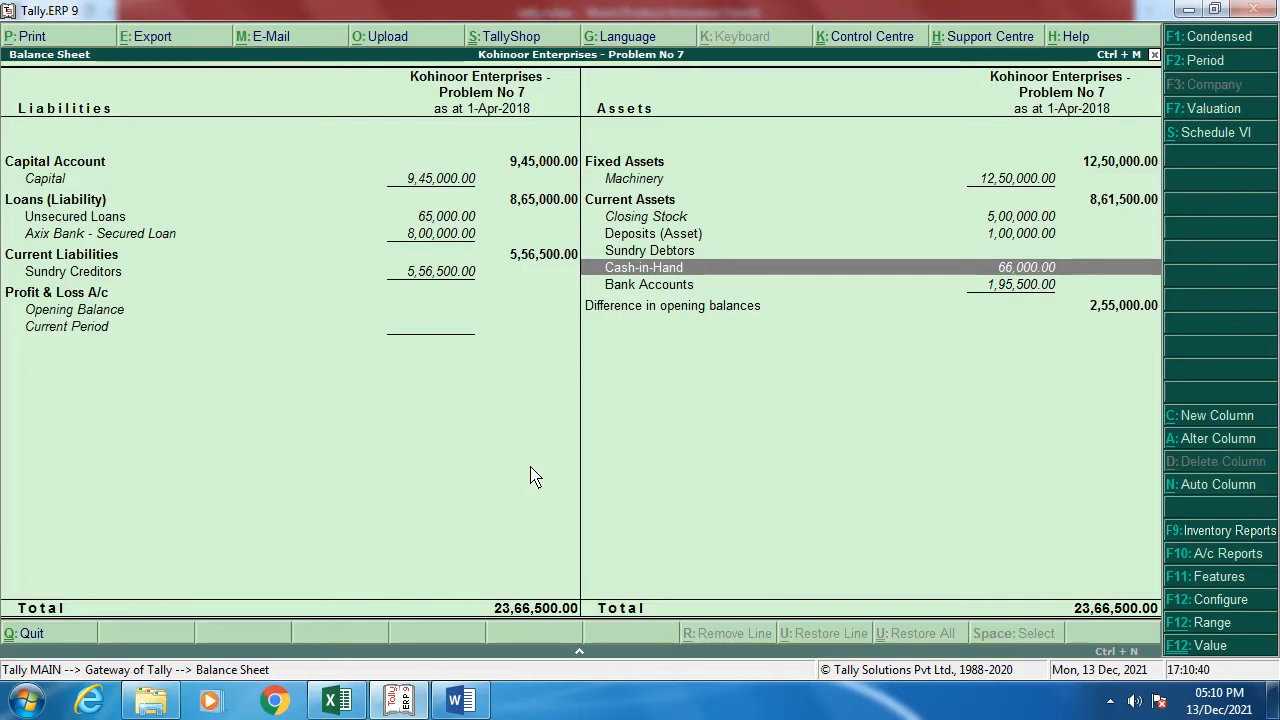
key("Down")
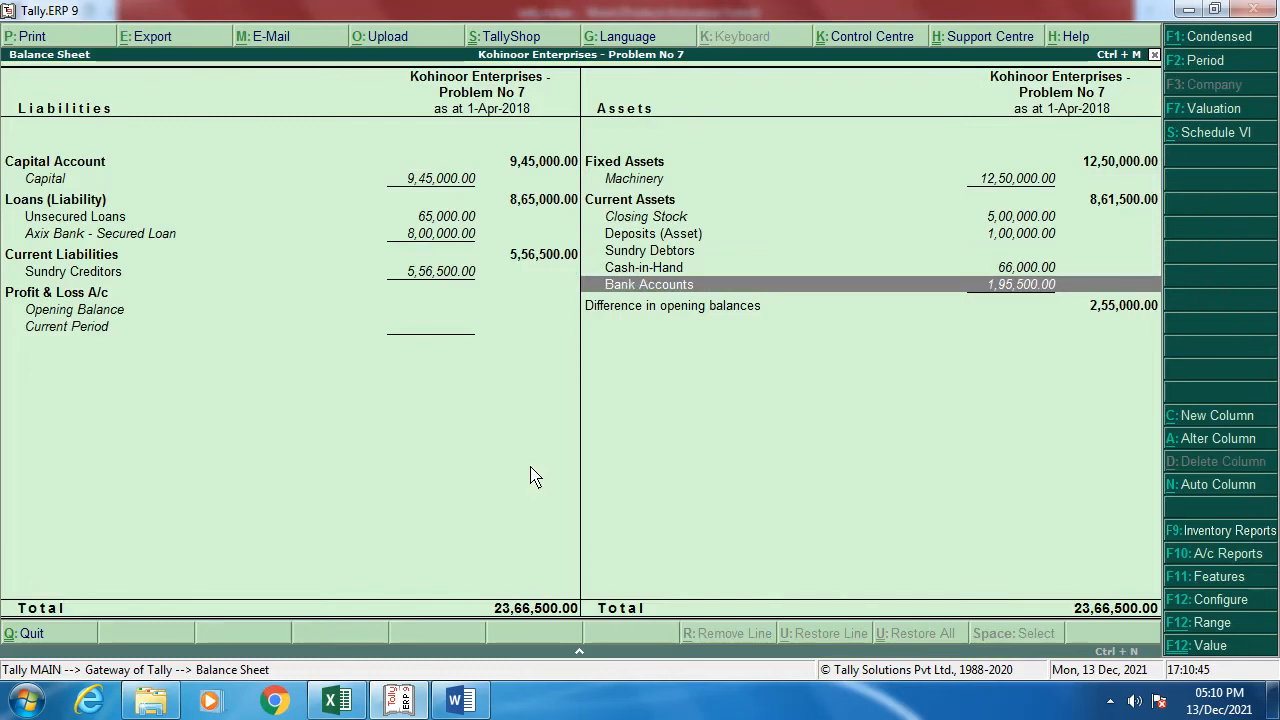
key("alt+Tab")
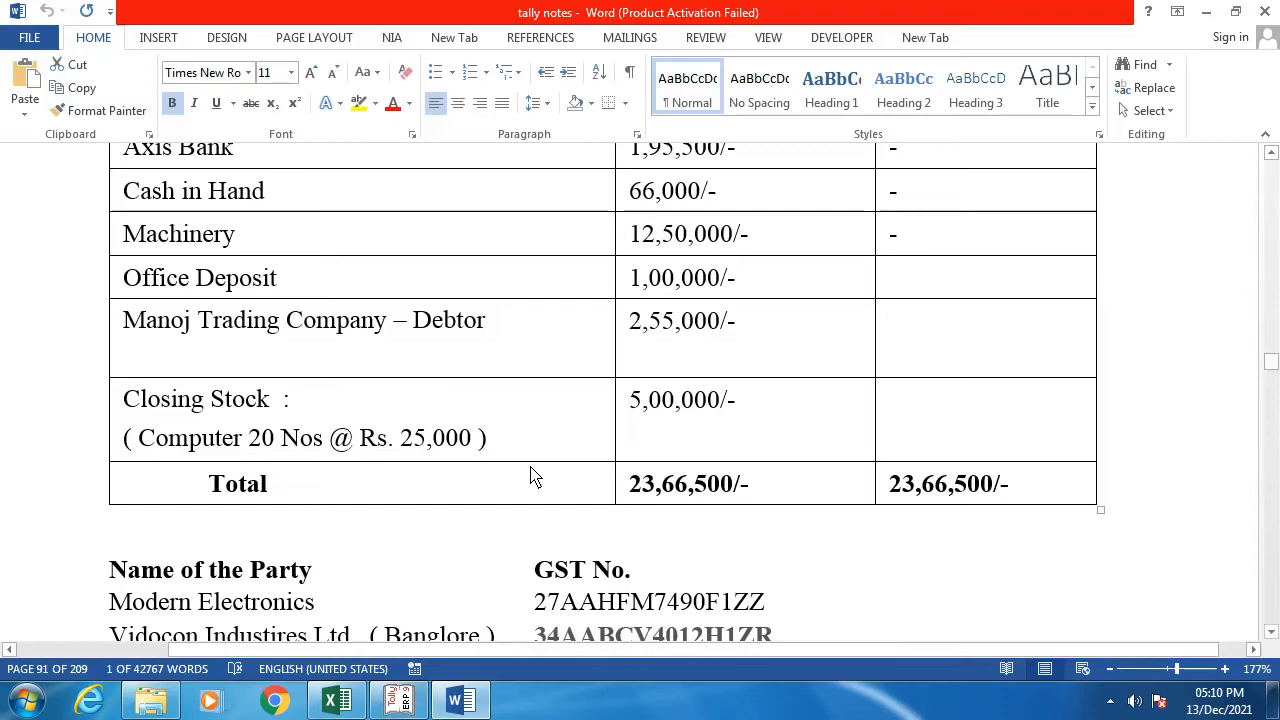
key("alt+Tab")
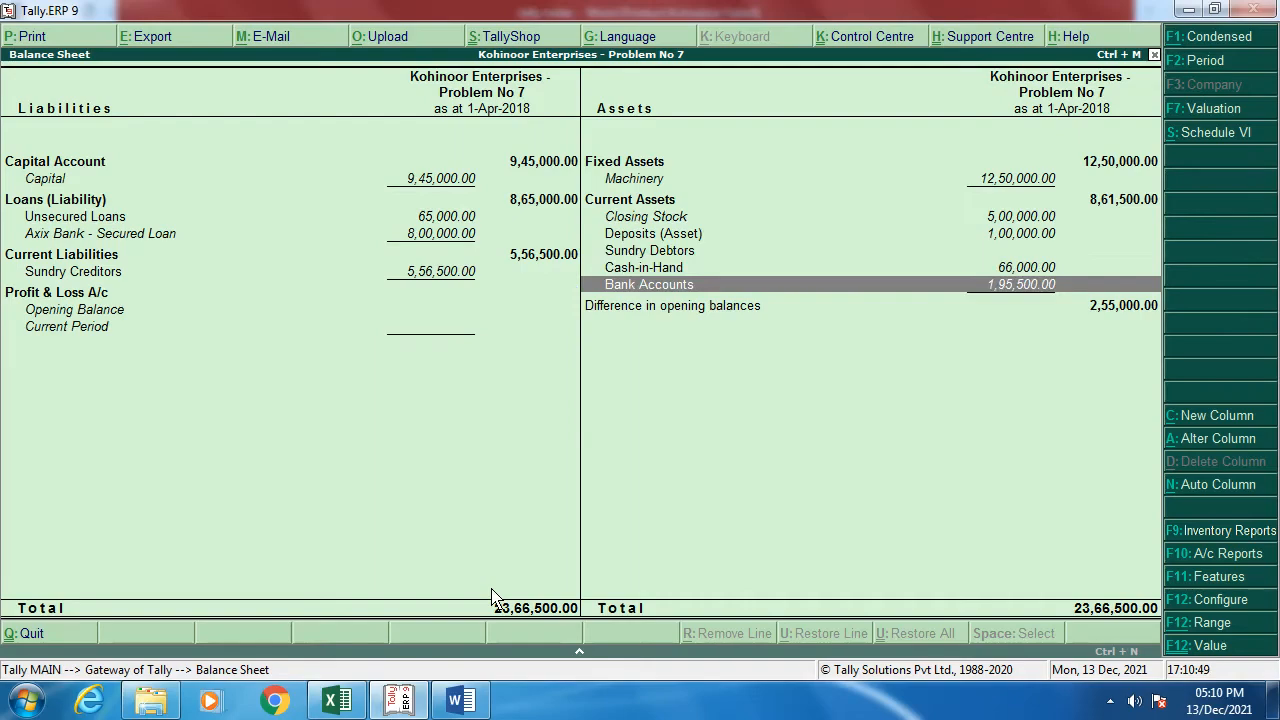
key("Up")
key("Up")
key("Escape")
Step: Open the Manoj Trading Company ledger for alteration under Accounts Info > Ledgers
key("Up")
key("Up")
key("Up")
key("Up")
key("Up")
key("Up")
key("Up")
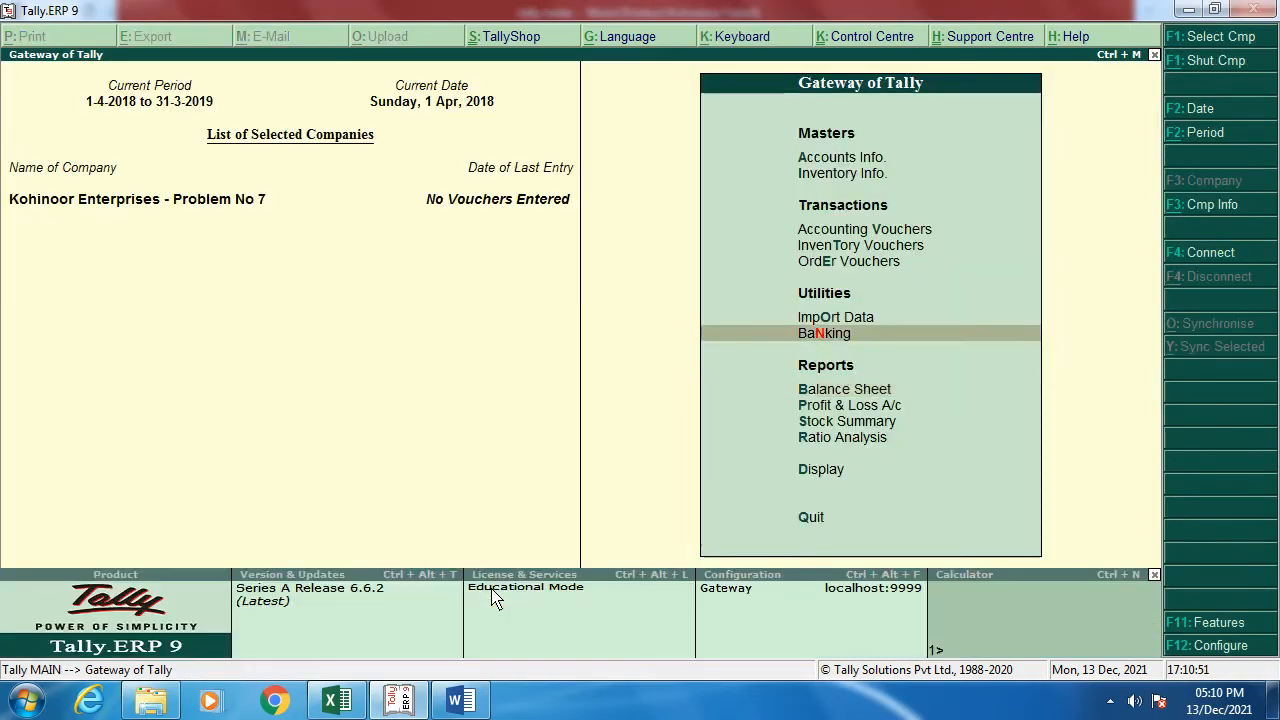
key("Return")
key("Return")
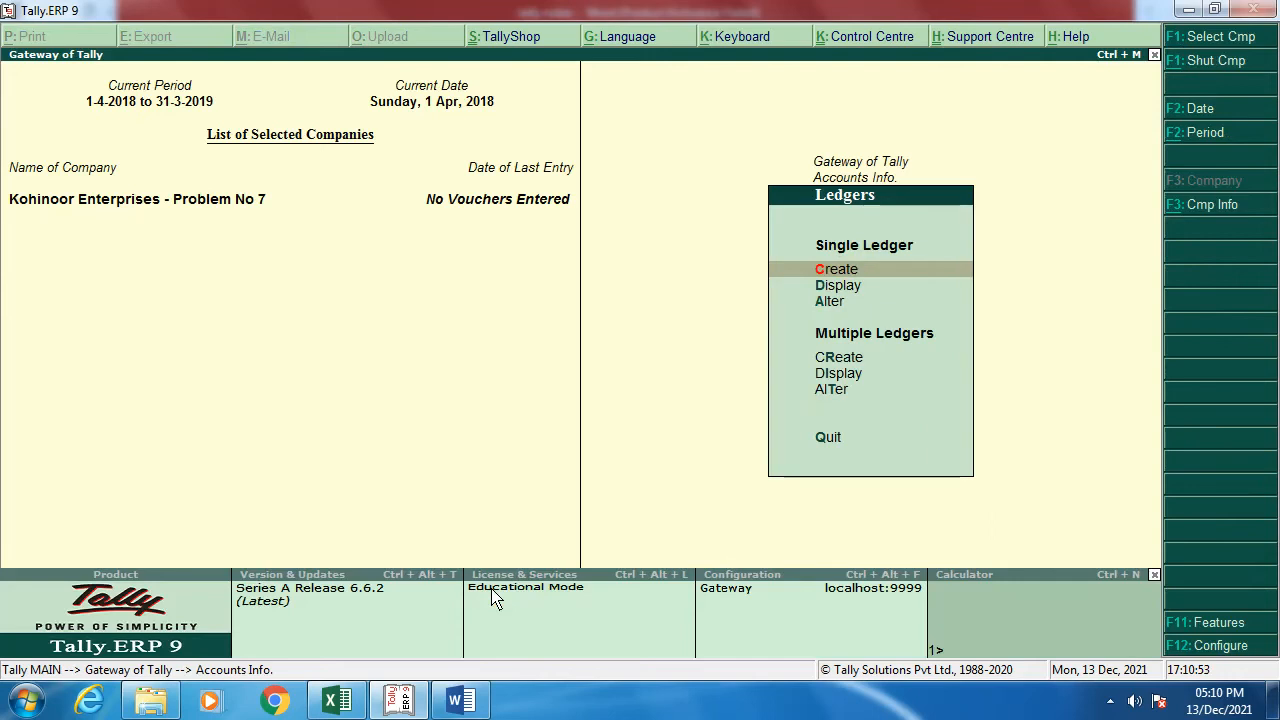
key("Down")
key("Down")
key("Return")
type("Man")
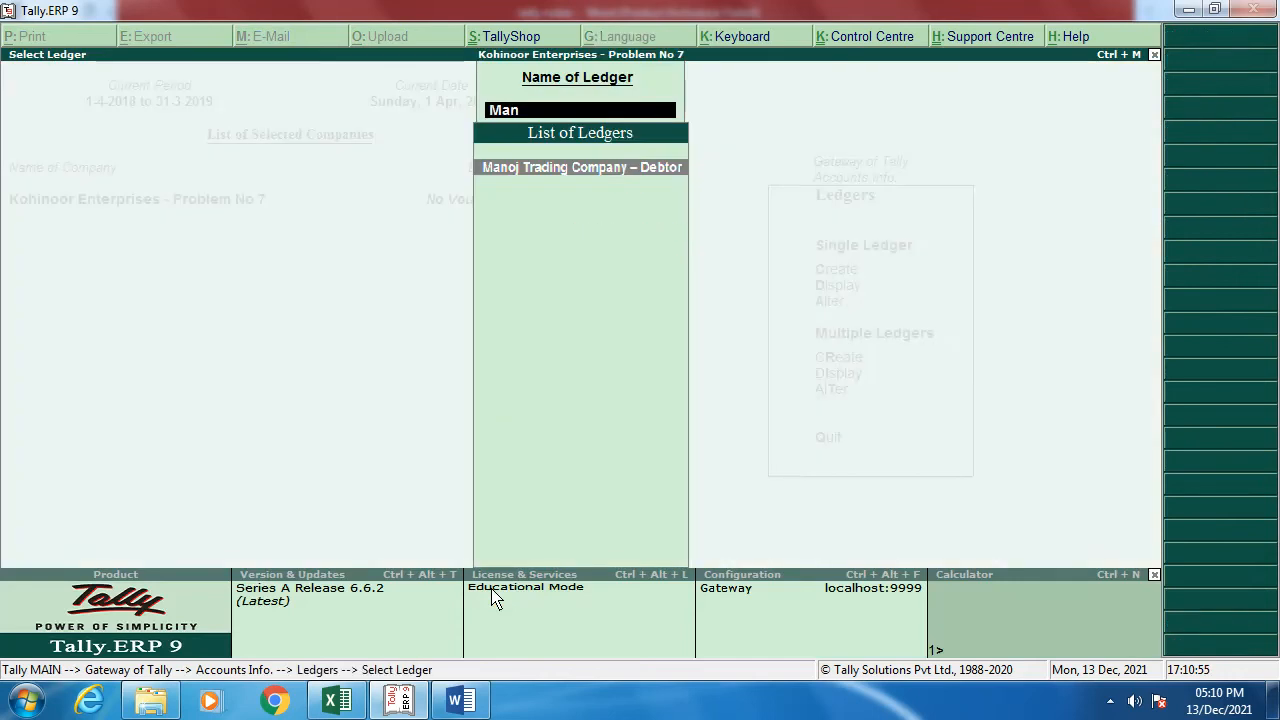
key("Return")
key("Return")
key("Return")
key("Return")
key("Return")
key("Return")
key("Return")
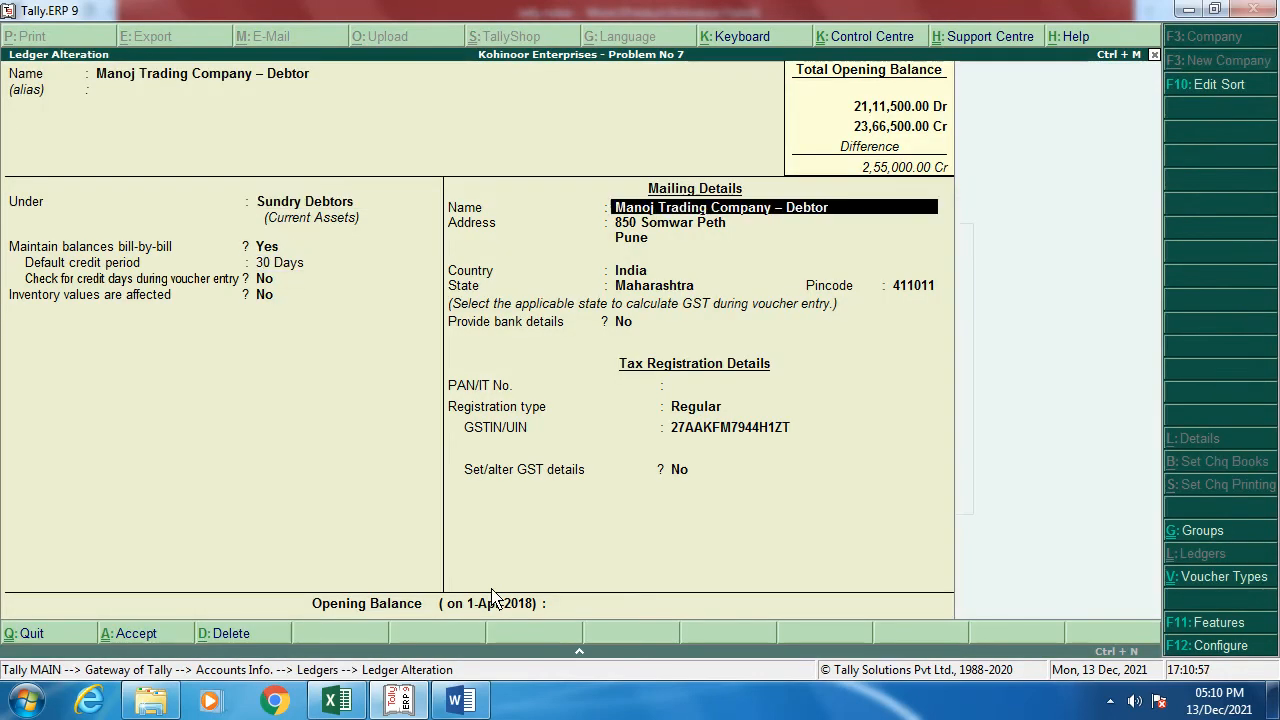
Step: Give Manoj Trading Company a 2,55,000 Dr opening balance as an 'Opening Bal' bill and save
key("Return")
key("Return")
key("Return")
key("Return")
key("Return")
key("Return")
key("Return")
key("Return")
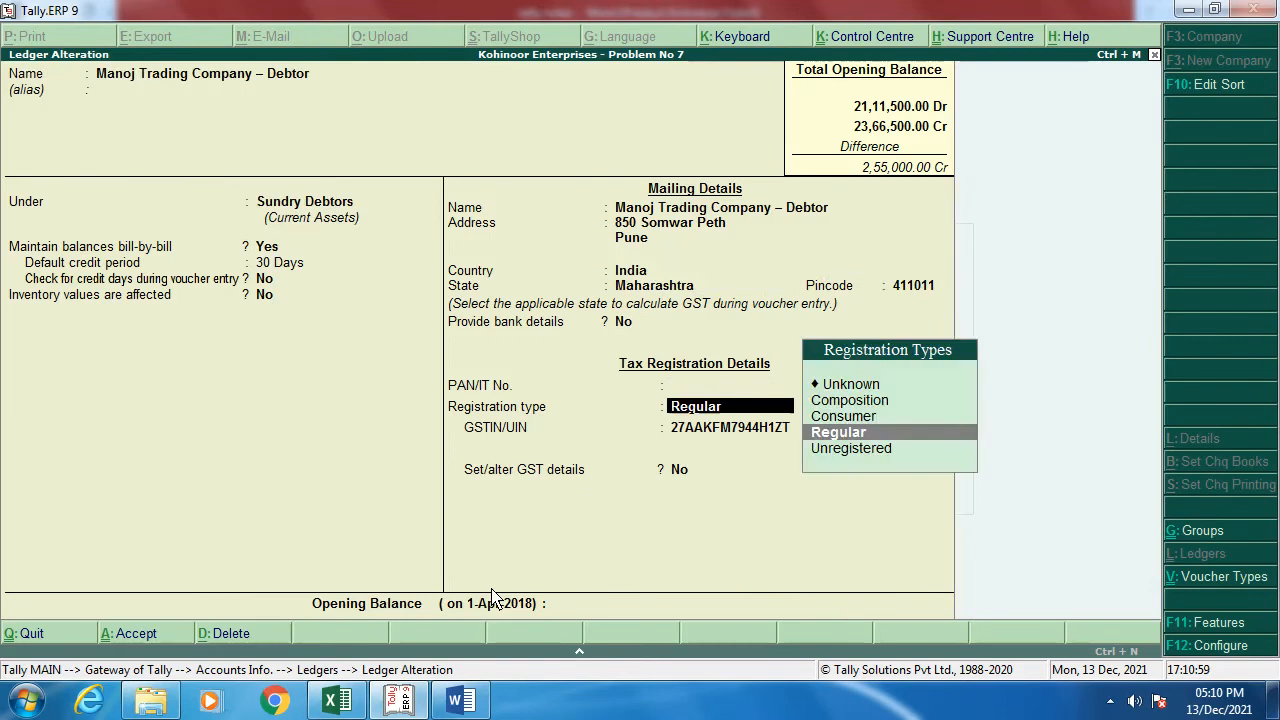
key("Return")
type("2,5")
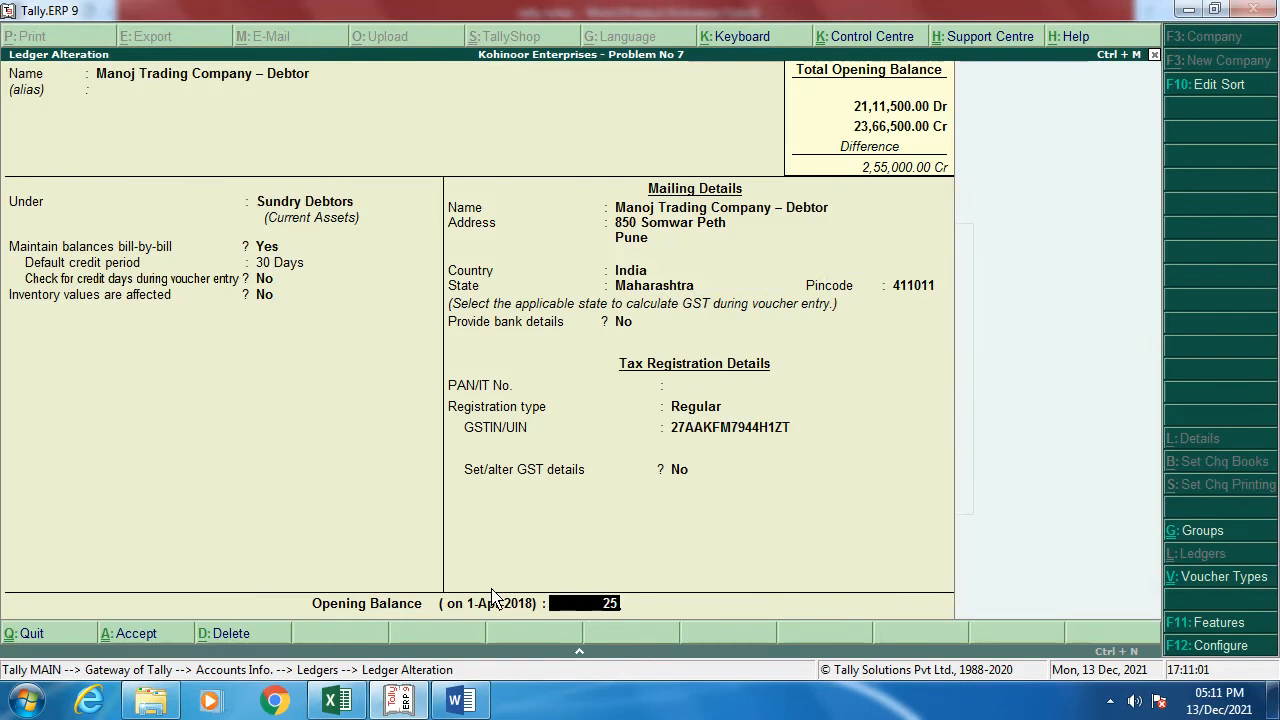
type("5,0")
type("00")
key("Return")
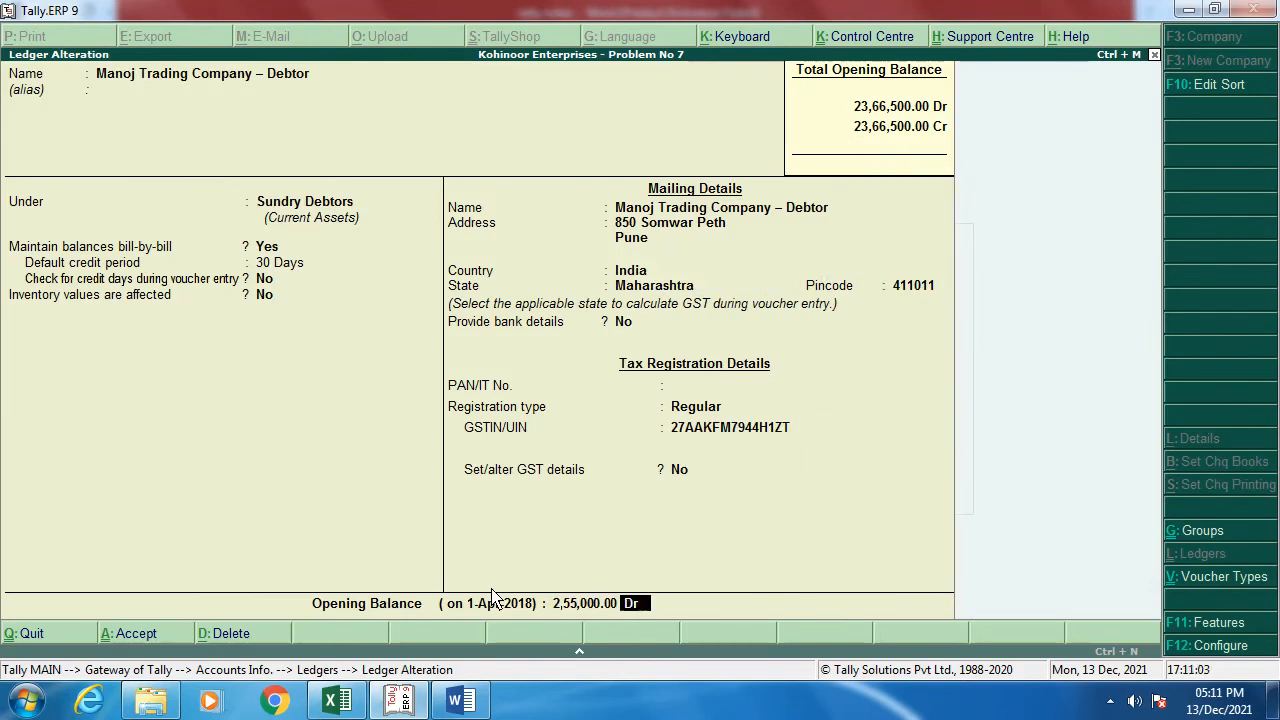
key("Return")
key("Return")
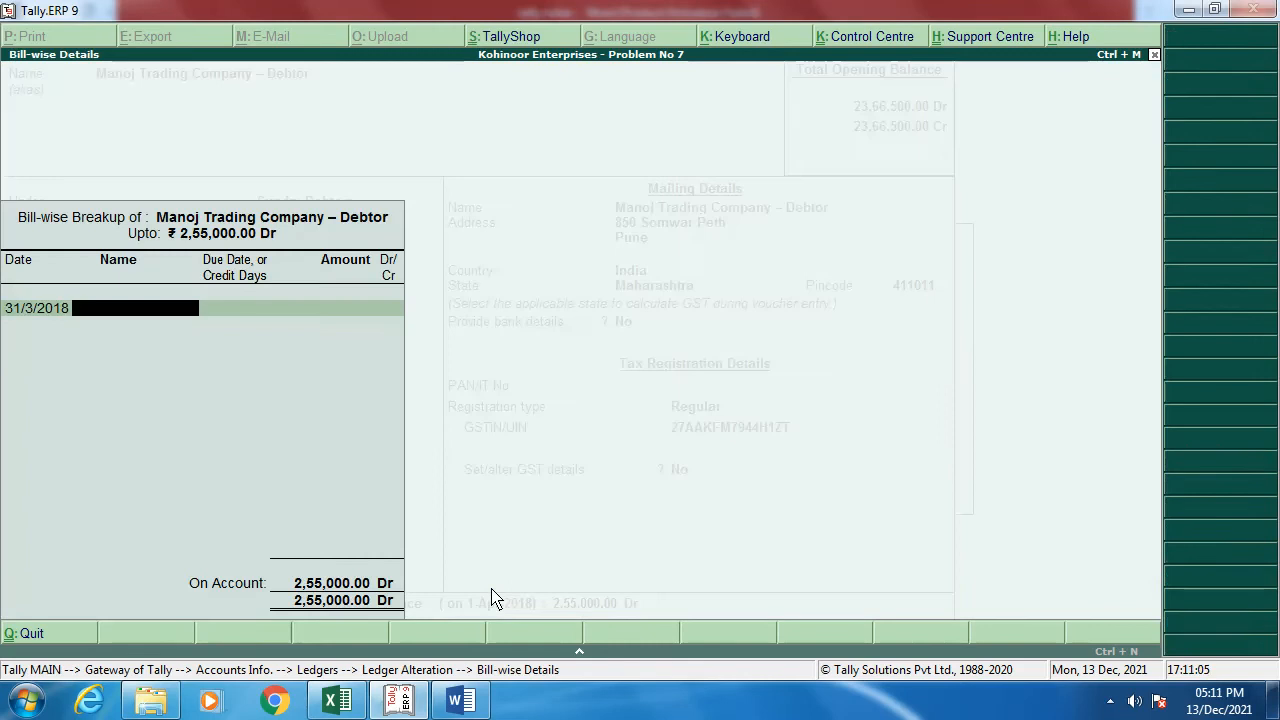
type("Opening")
type(" Bal")
key("Return")
key("Return")
key("Return")
key("Return")
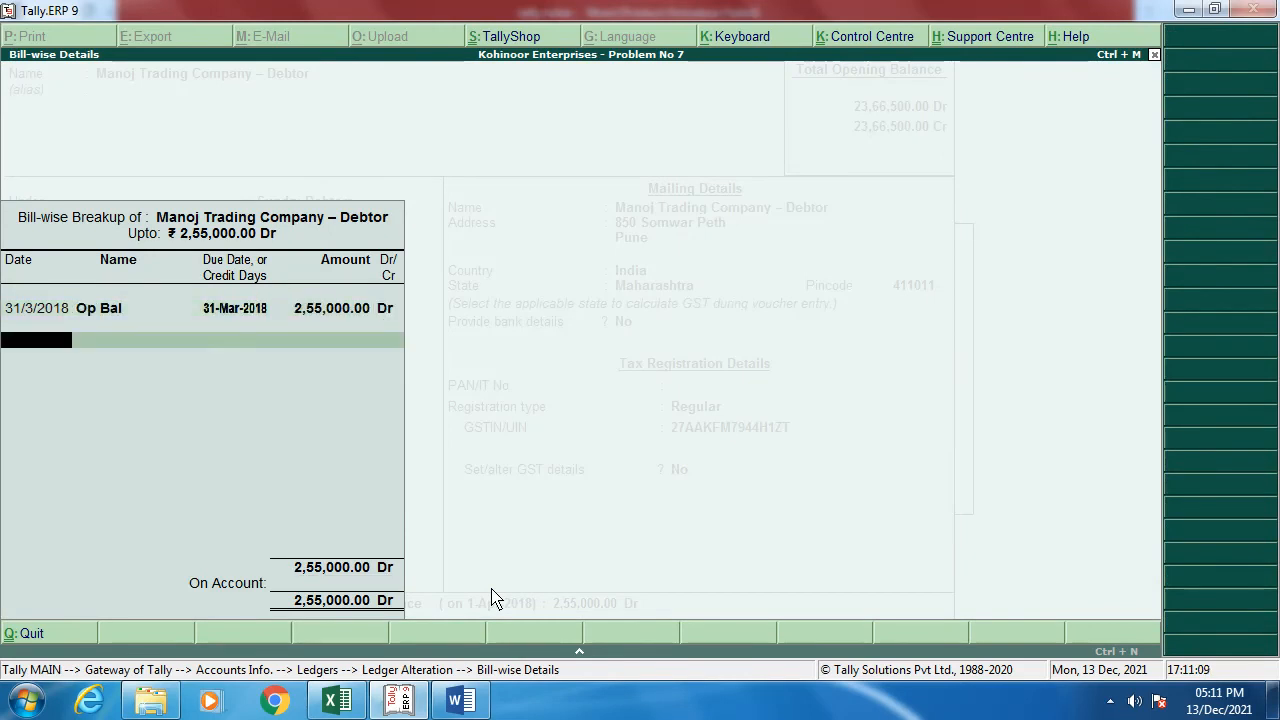
key("Return")
key("Return")
key("Escape")
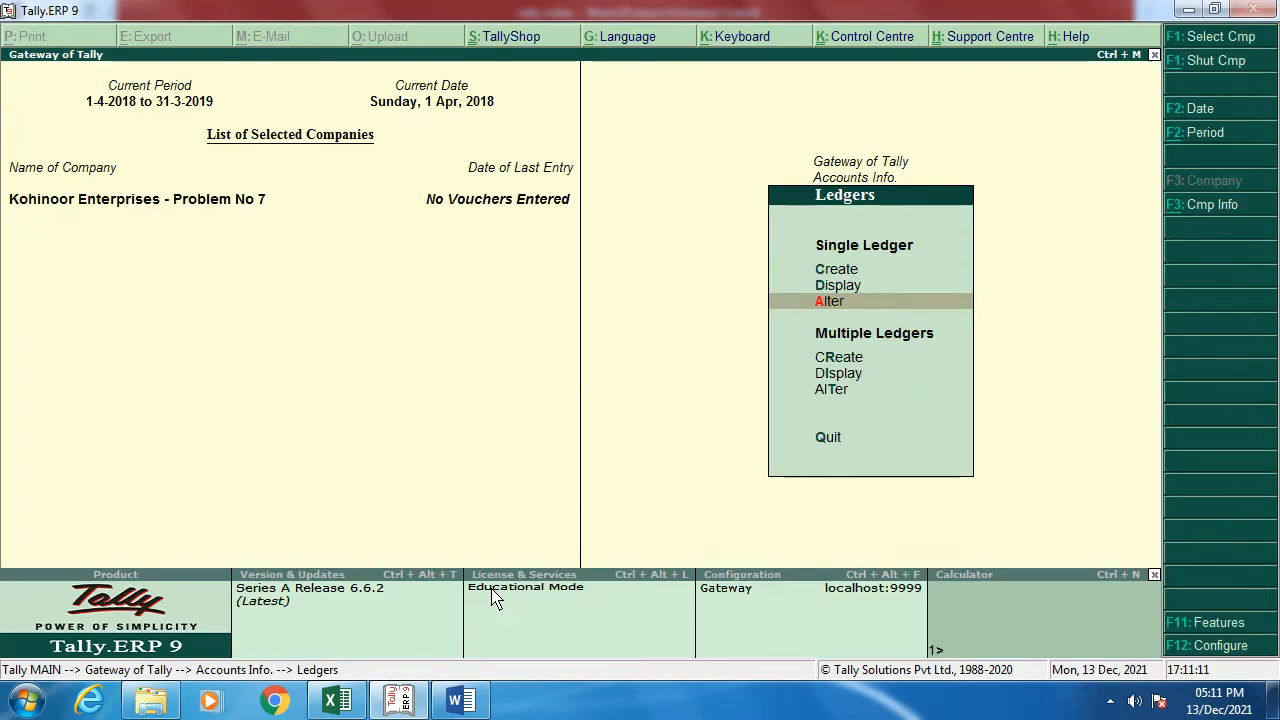
Step: Open the Balance Sheet to verify the totals no longer show an opening difference
key("Escape")
key("Escape")
key("Down")
key("Down")
key("Down")
key("Down")
key("Down")
key("Down")
key("Down")
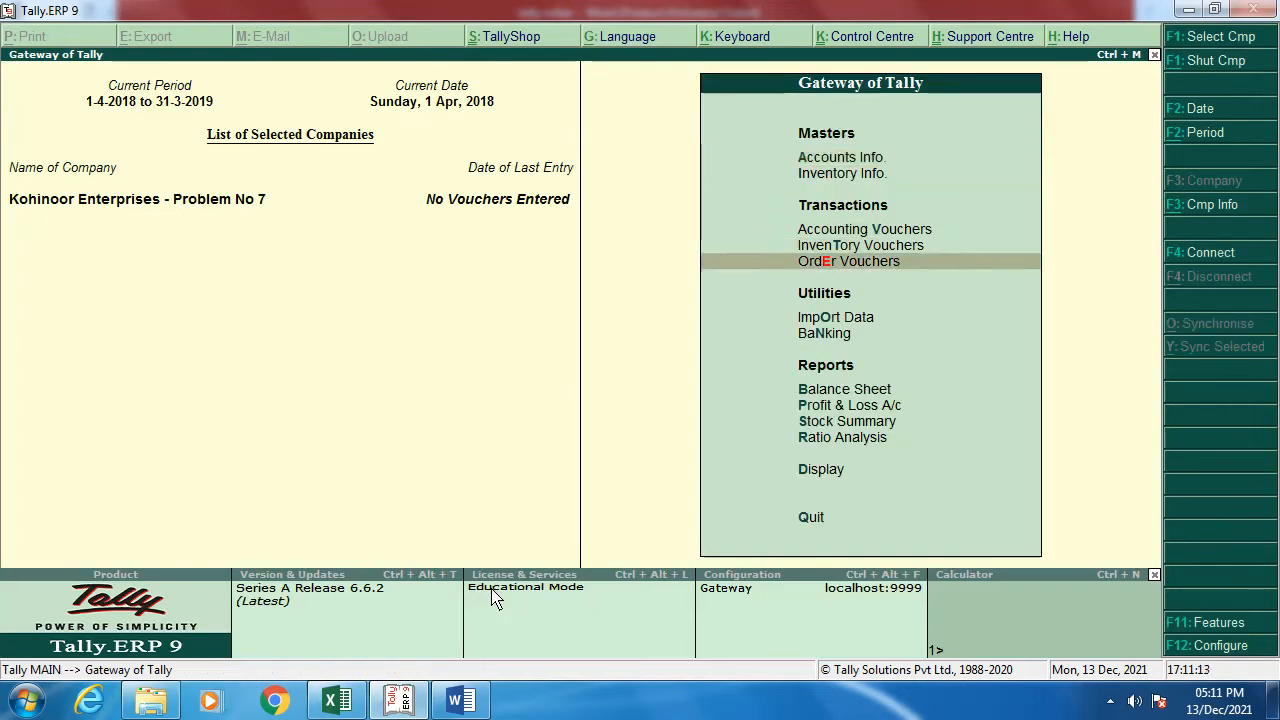
key("Return")
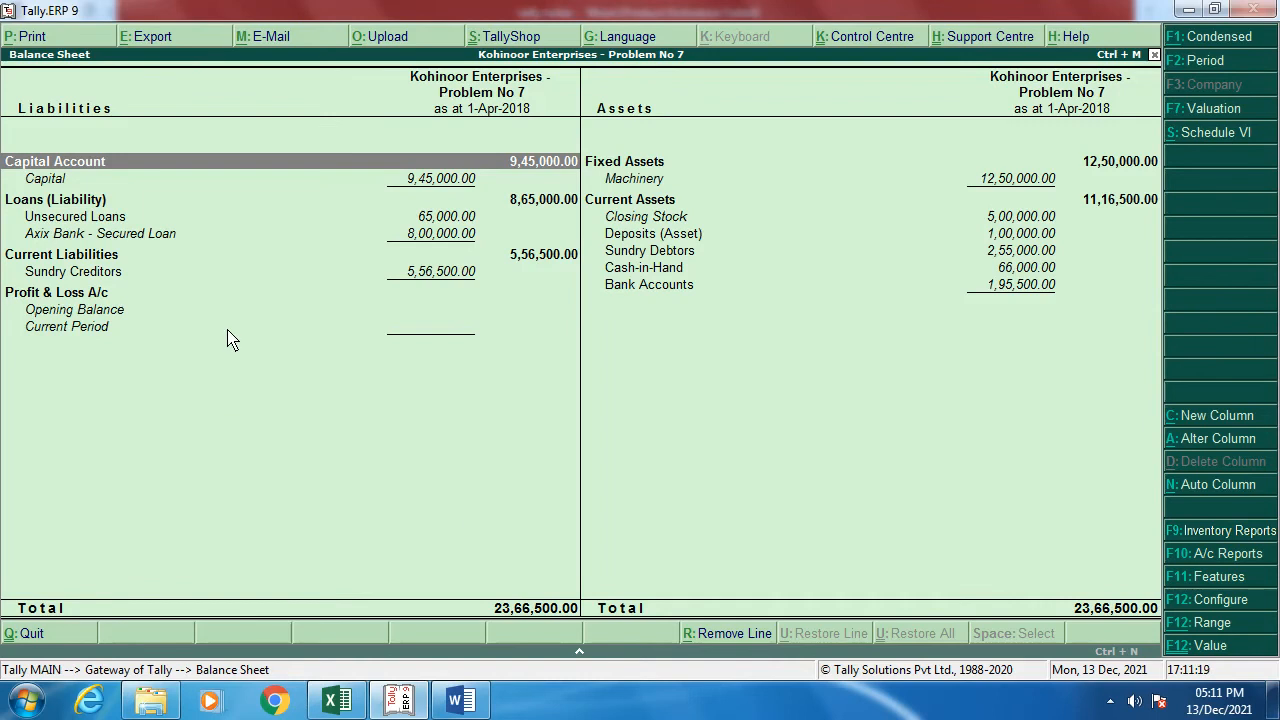
key("alt+Tab")
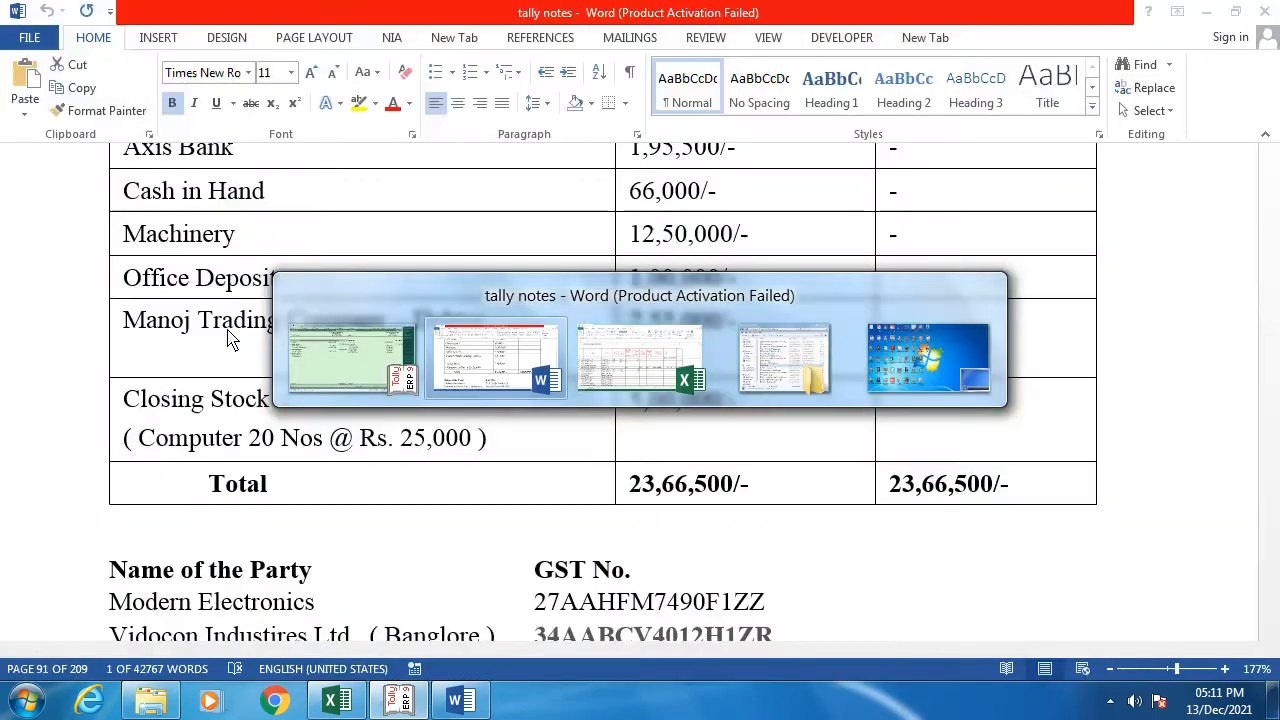
Step: Bring the Word notes to the front and close the Research pane each time it reopens
key("alt+Tab")
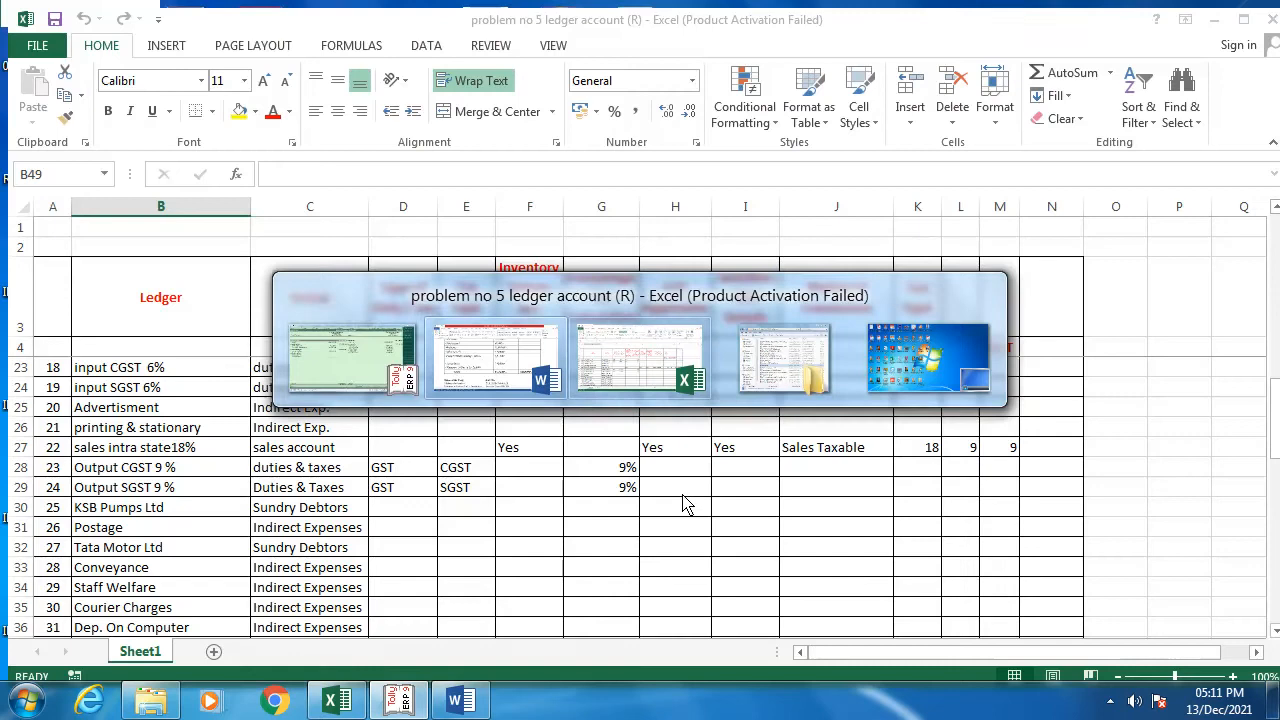
key("alt+Tab")
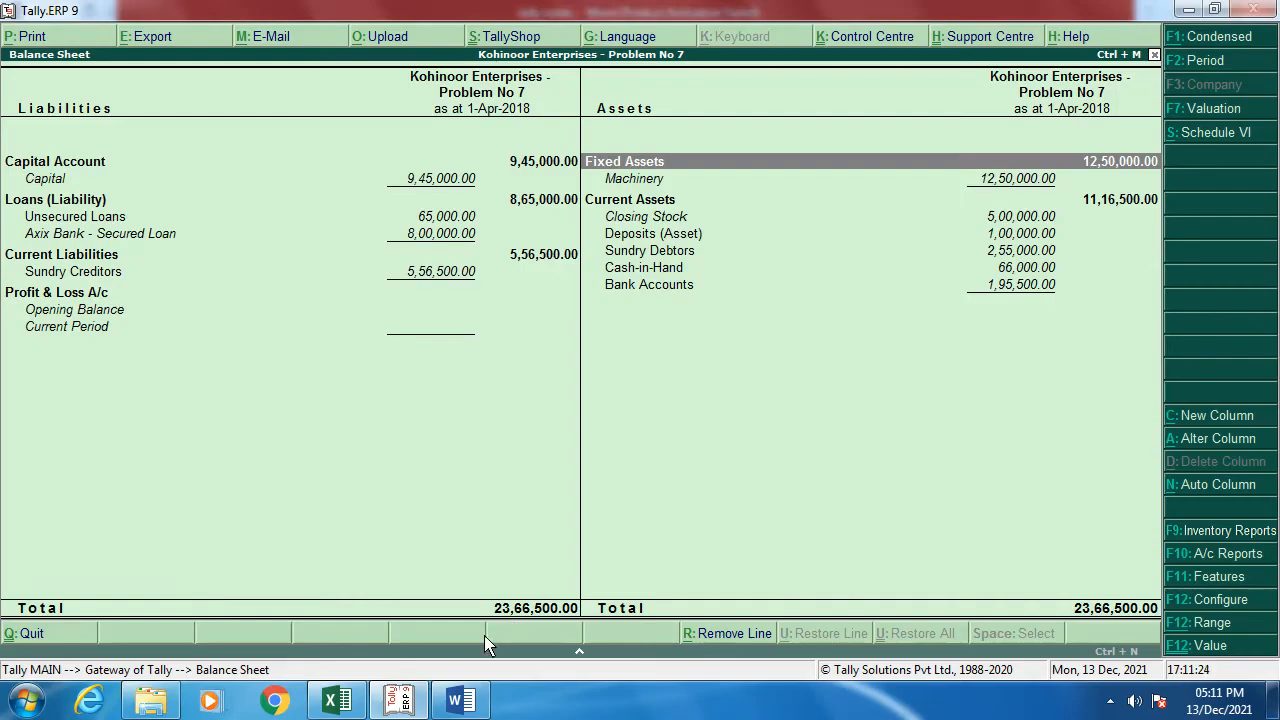
left_click(460, 703)
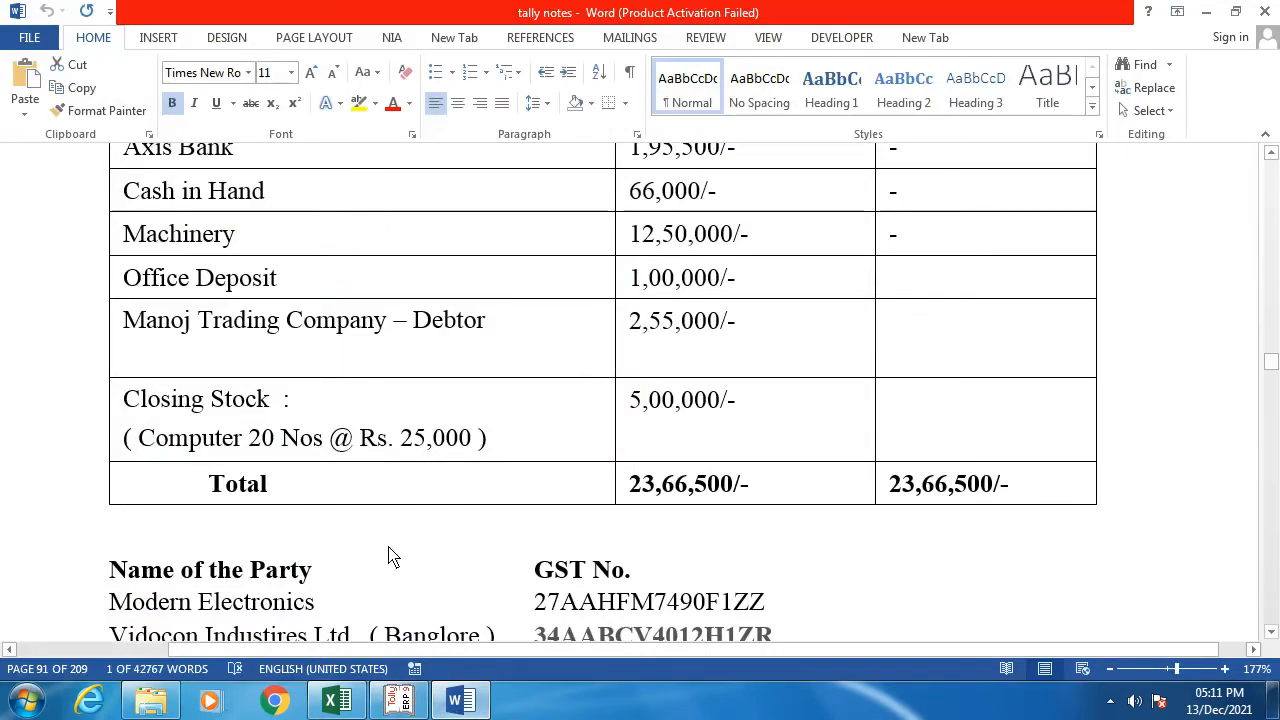
left_click(892, 592, "alt")
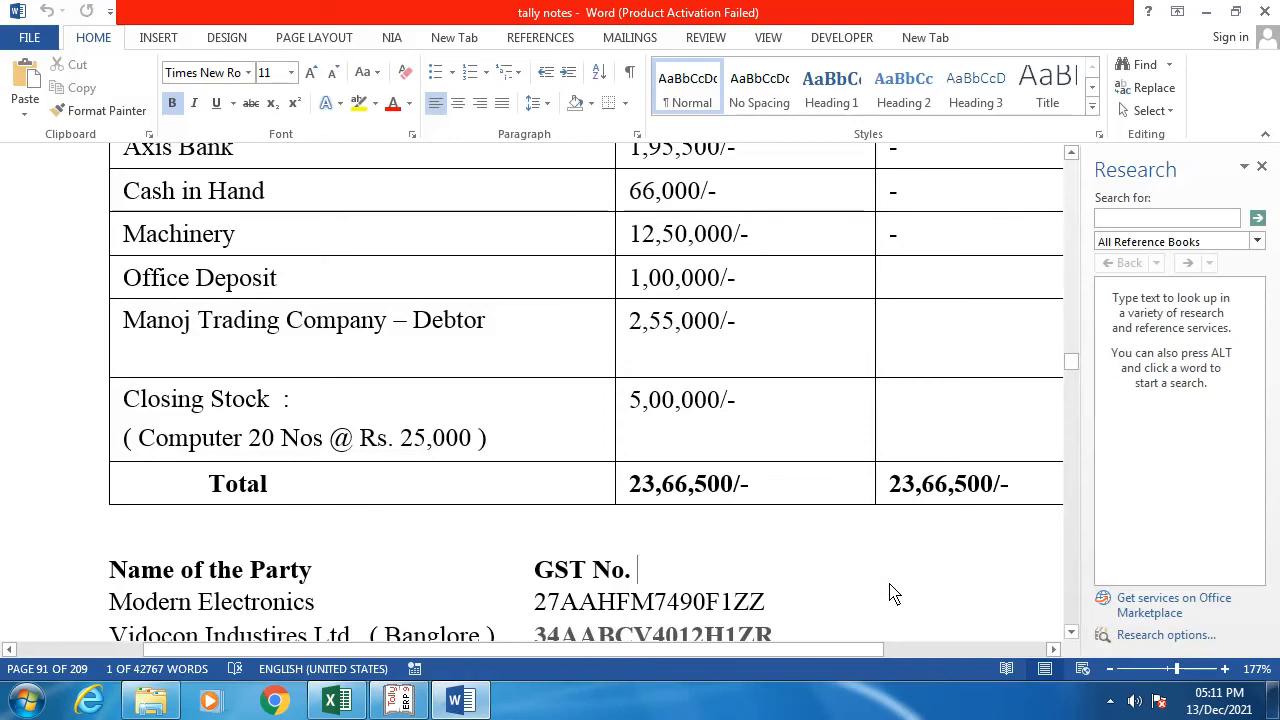
left_click(1261, 167)
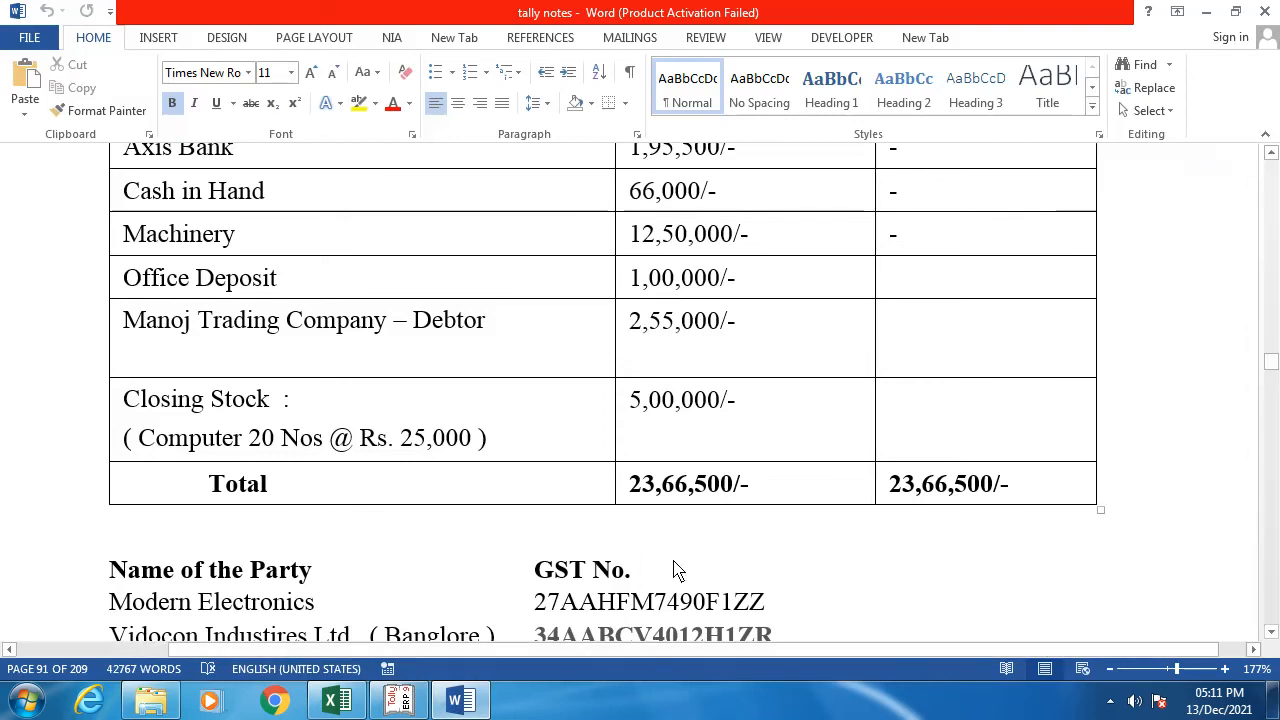
left_click(270, 532, "alt")
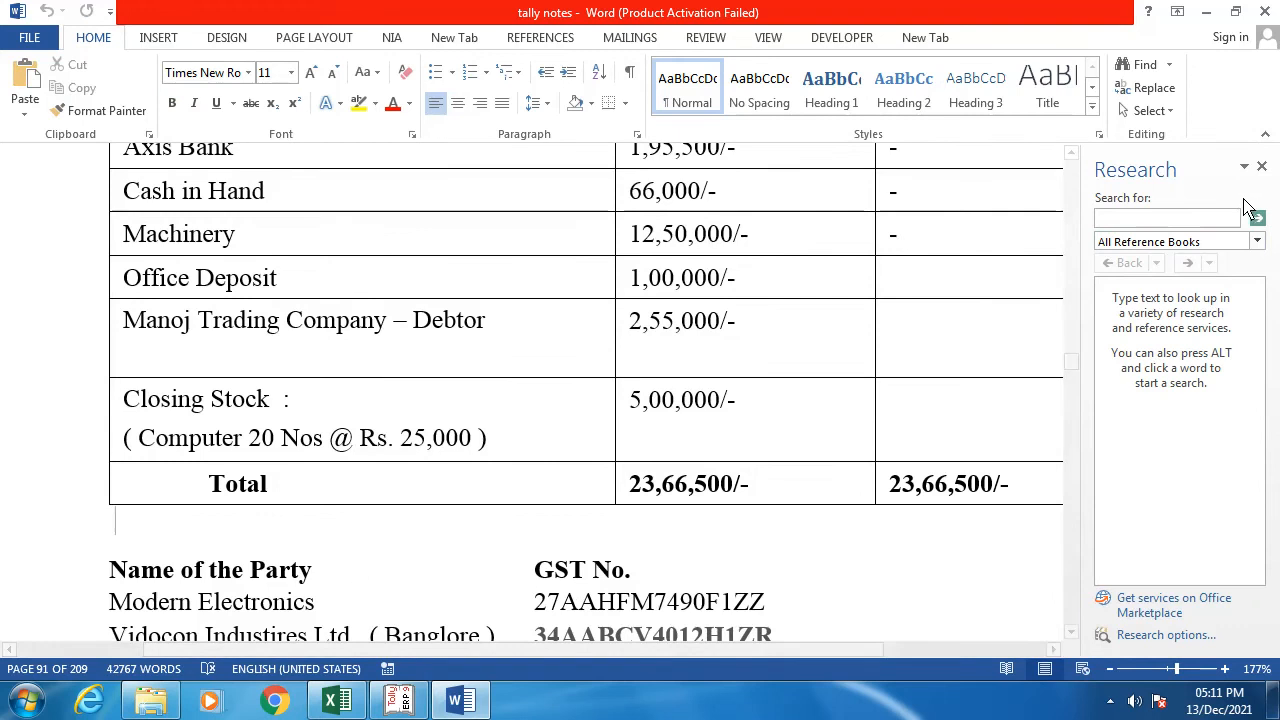
left_click(1261, 167)
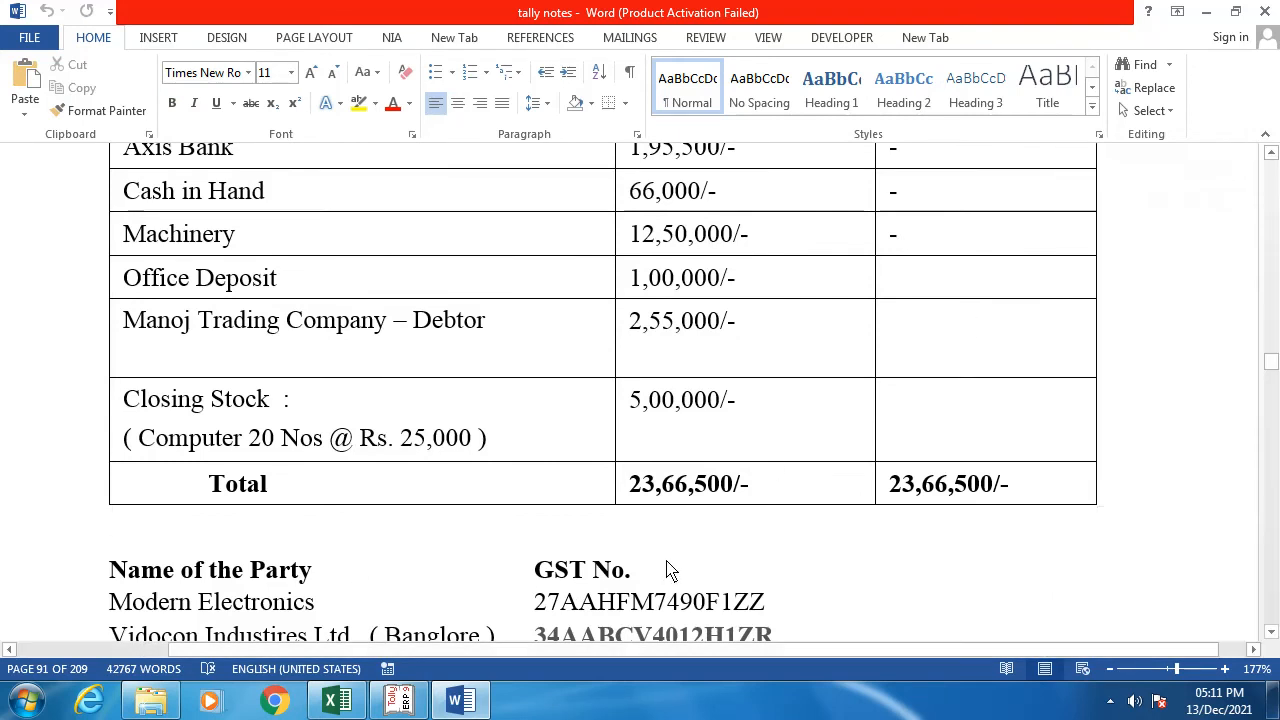
left_click(338, 574, "alt")
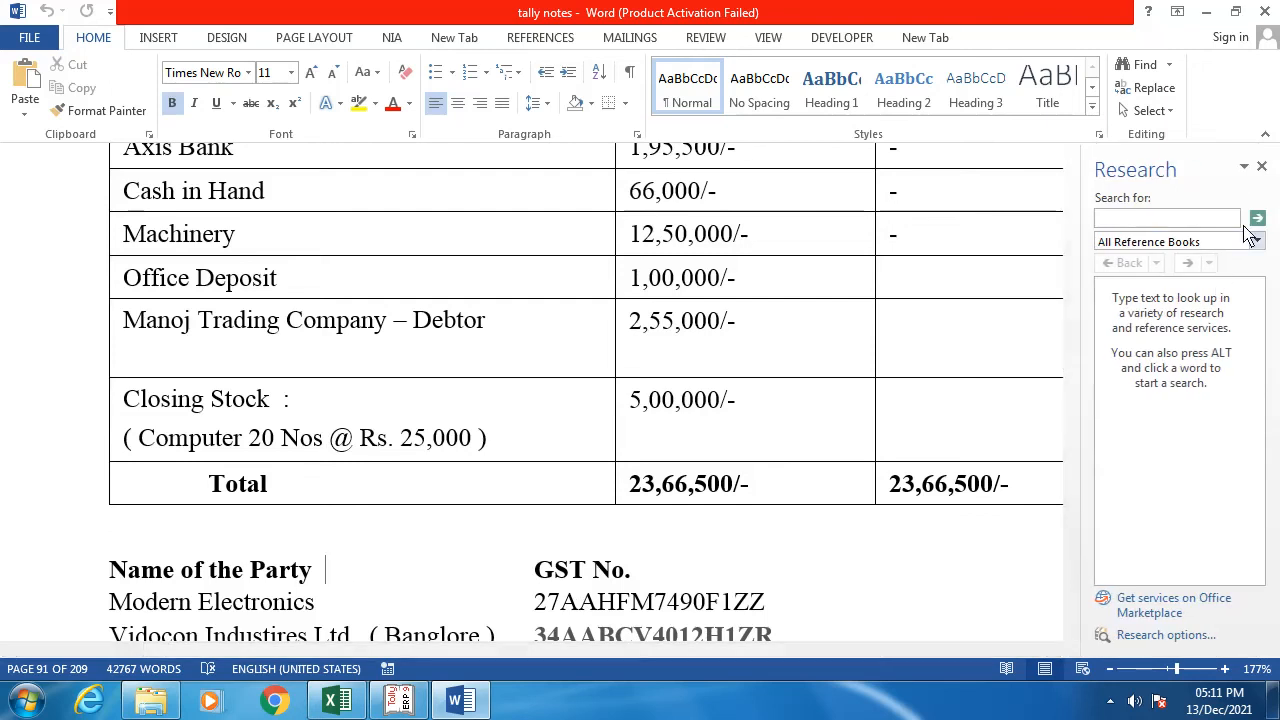
left_click(1262, 167)
Step: Scroll past the Problem - 7 heading to the Modern Electronics (Pune) stock-item table
scroll(1180, 411, "up", 10)
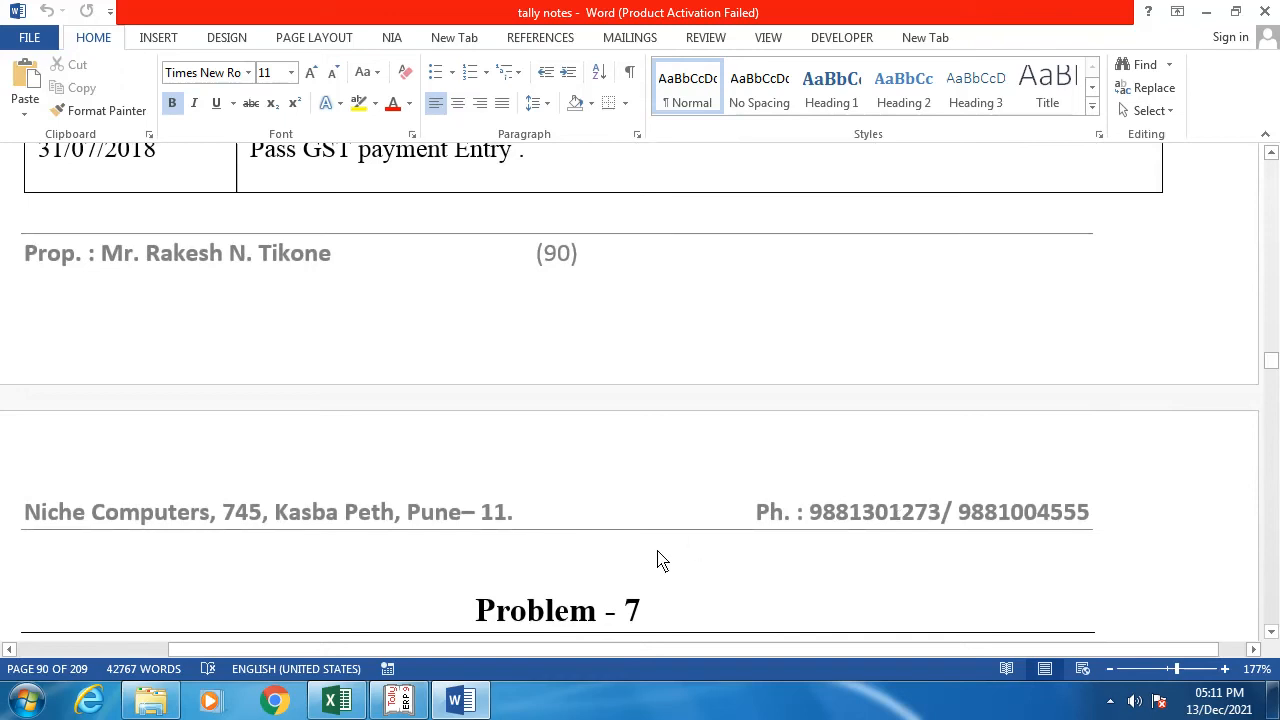
left_click(670, 617, "alt")
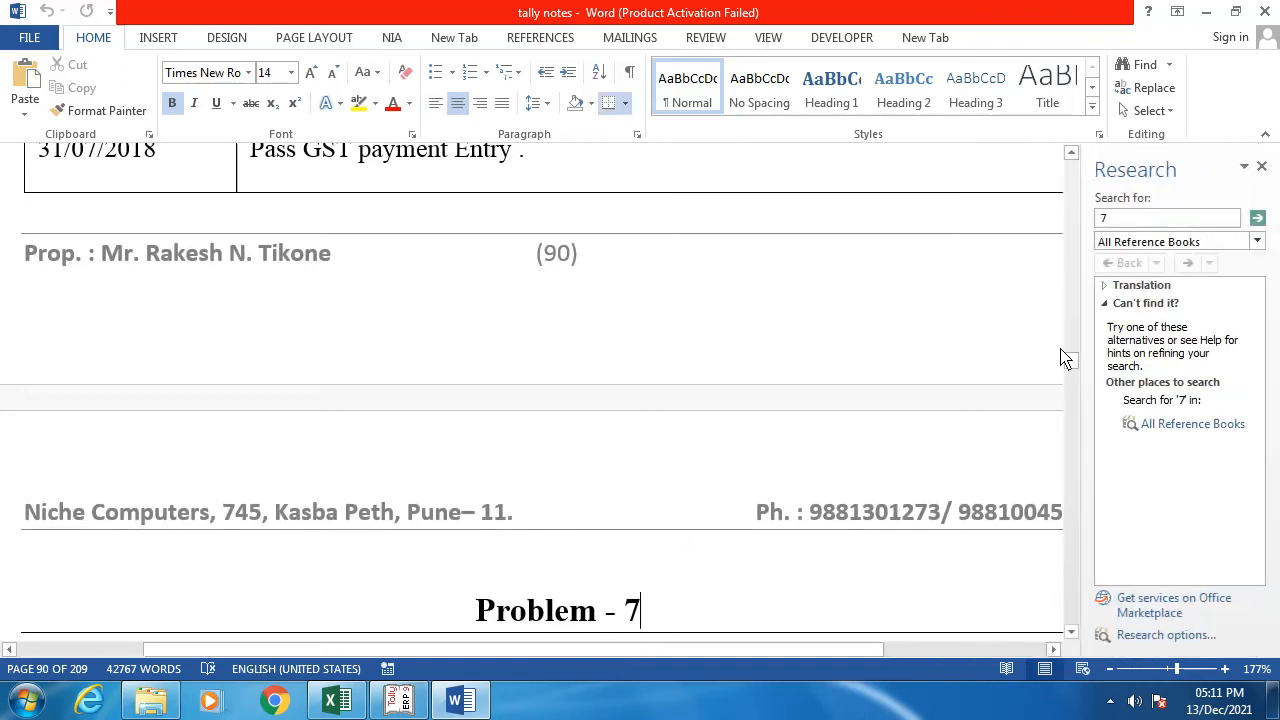
left_click(1258, 219)
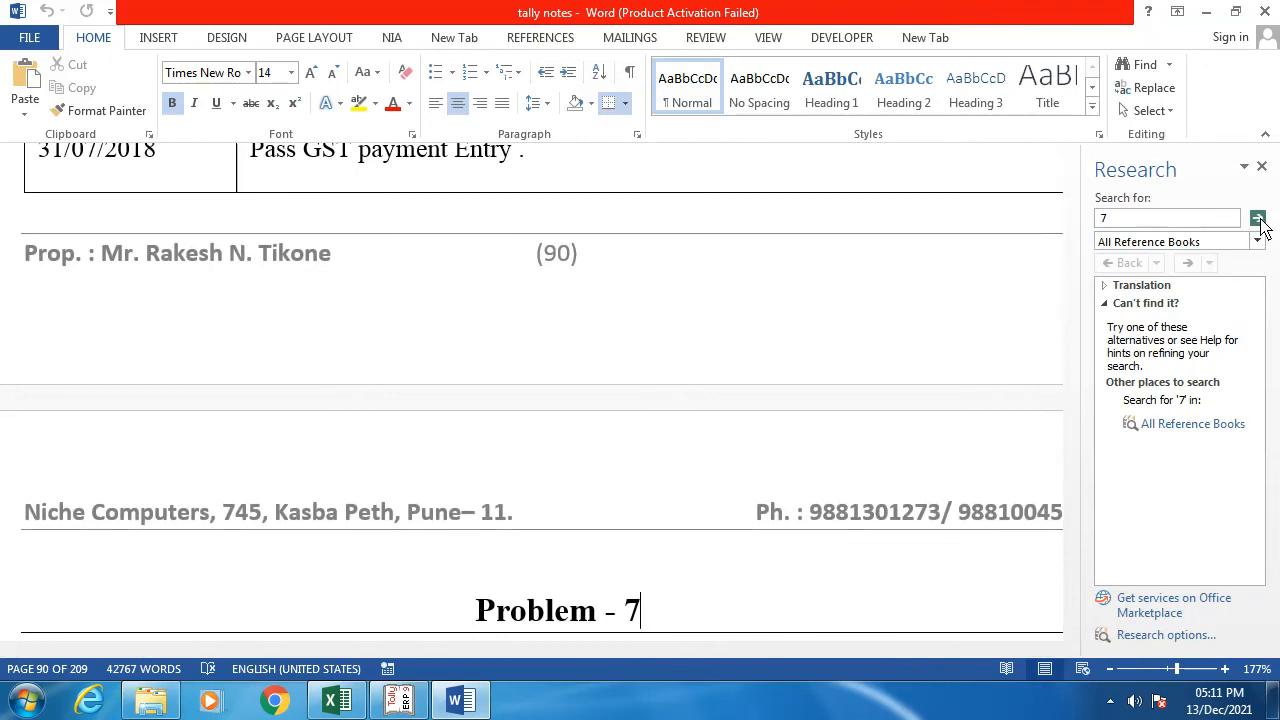
left_click(1148, 218)
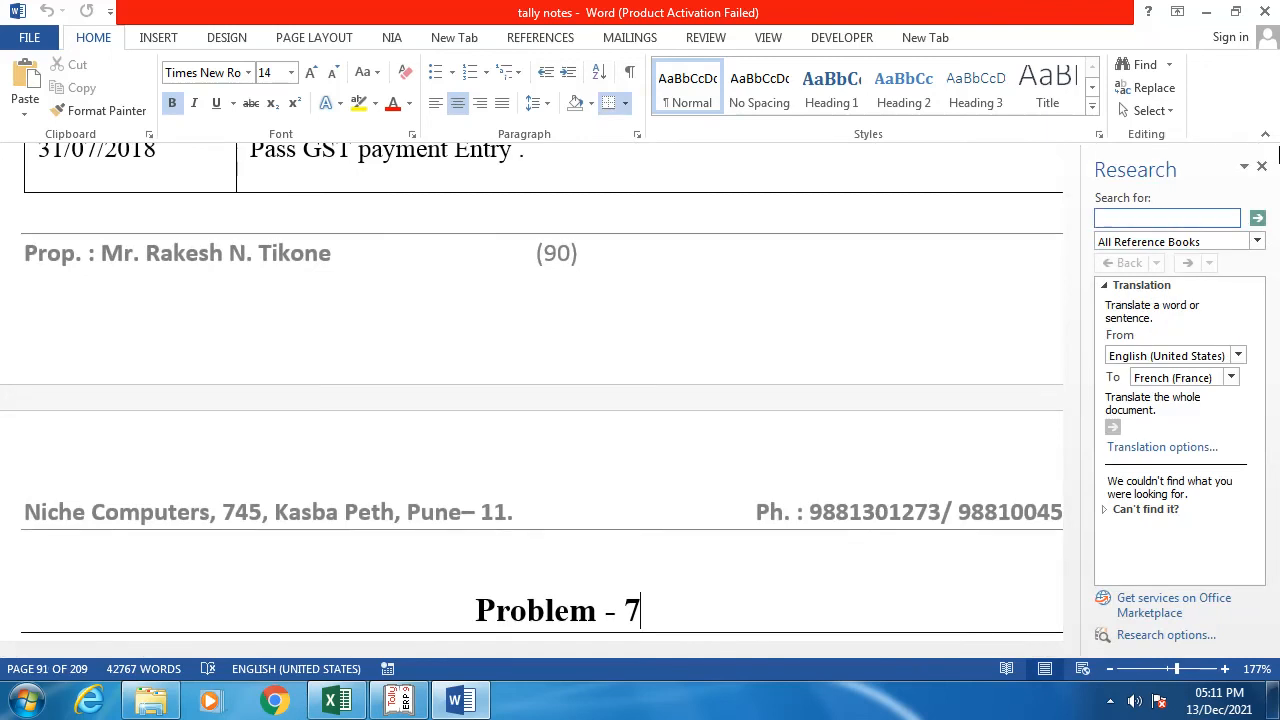
left_click(1262, 166)
scroll(838, 471, "down", 1)
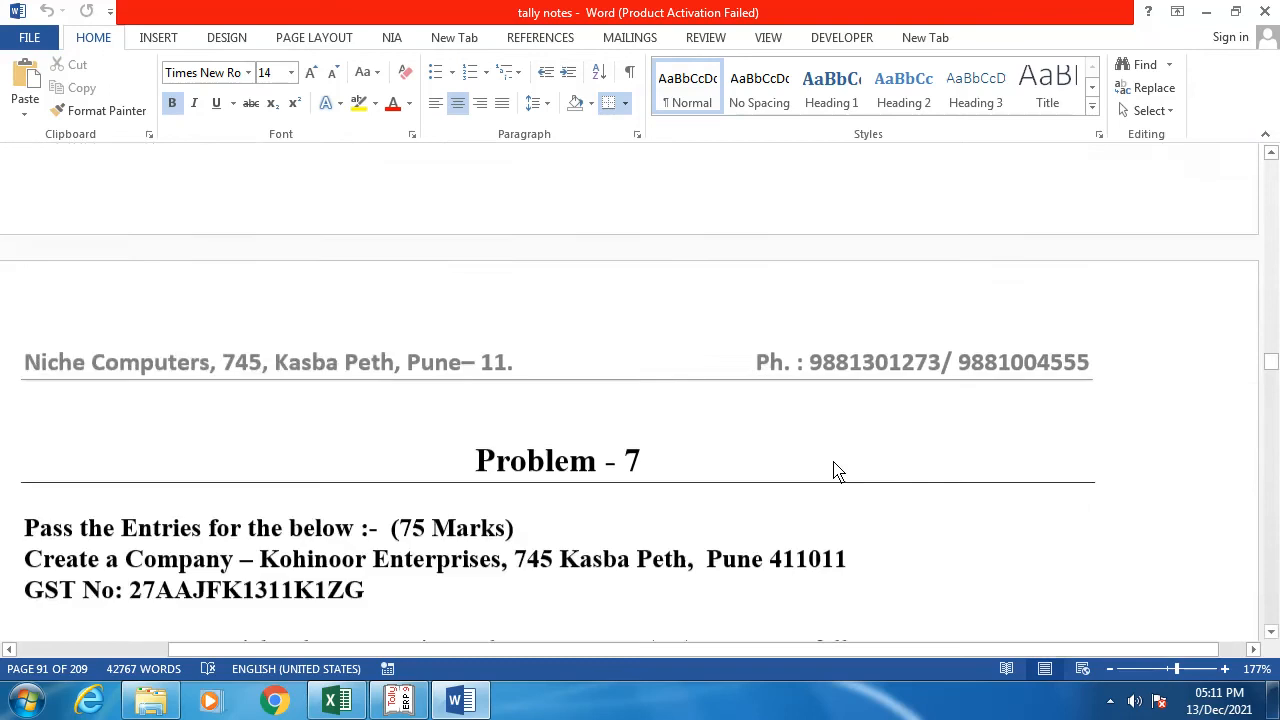
scroll(838, 471, "down", 10)
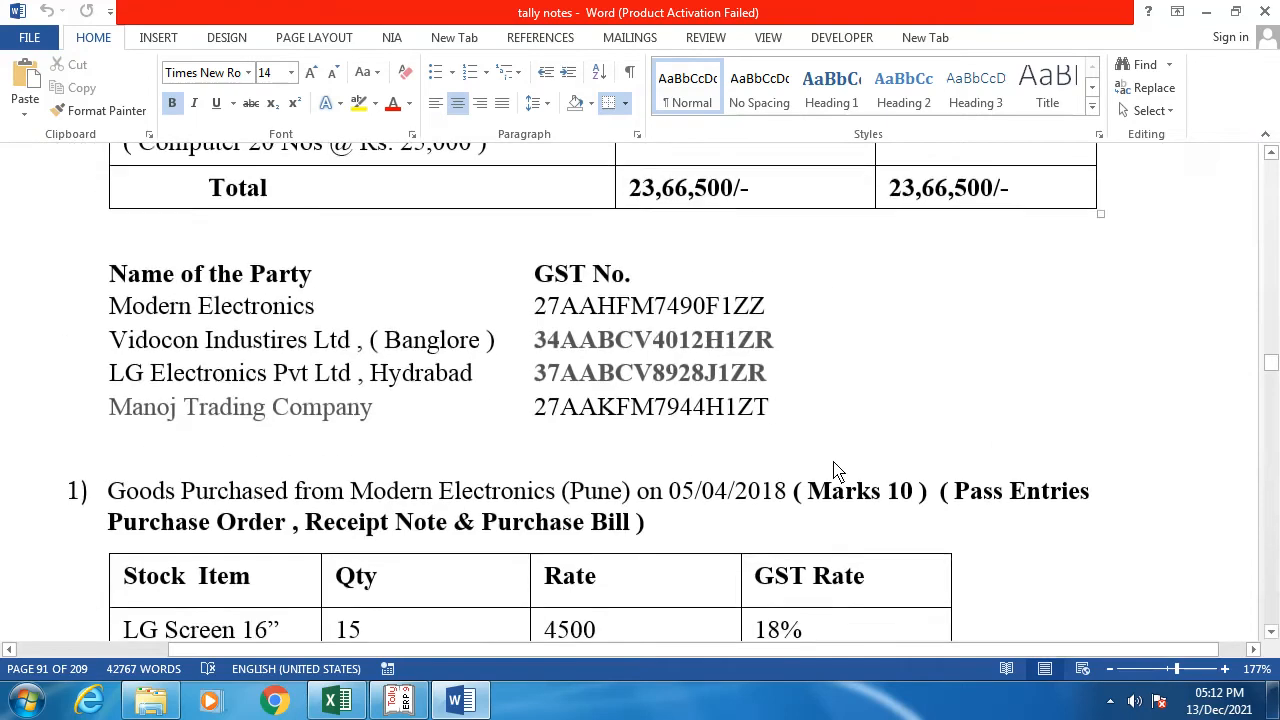
scroll(838, 471, "down", 4)
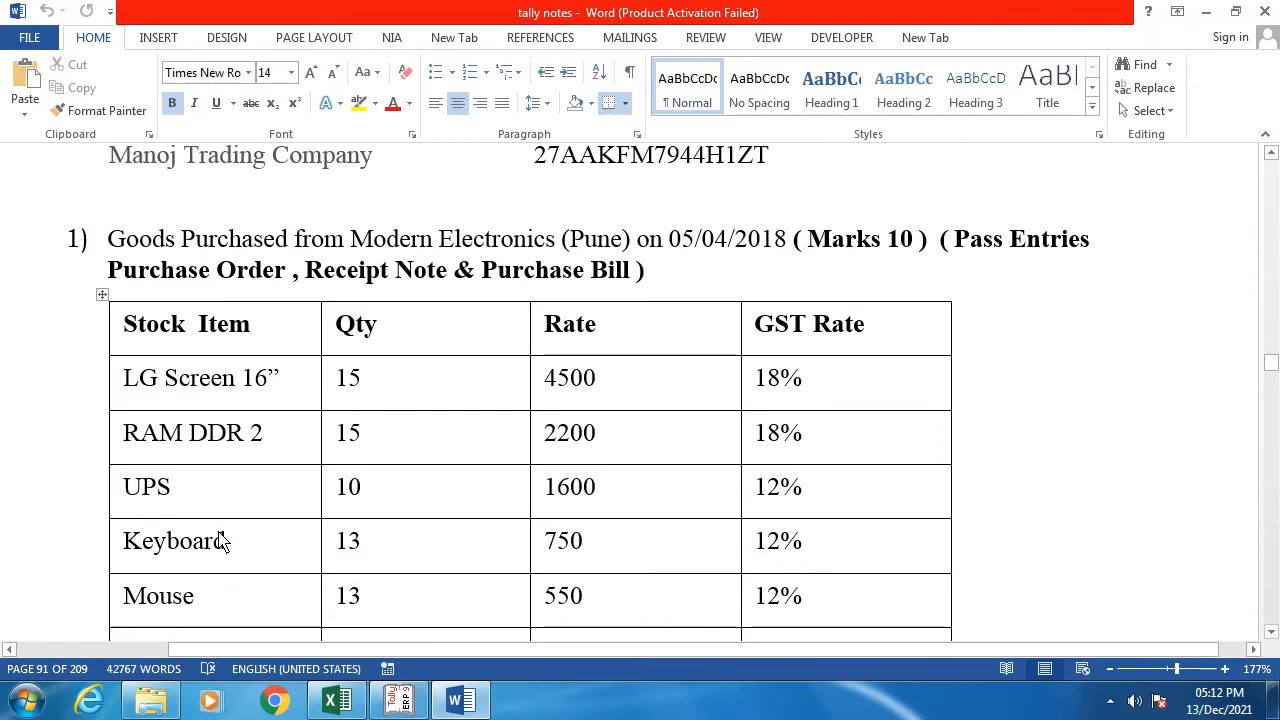
Step: Leave the Balance Sheet and start a new stock item named LG Screen 16" in Inventory Info
key("alt+Tab")
key("Escape")
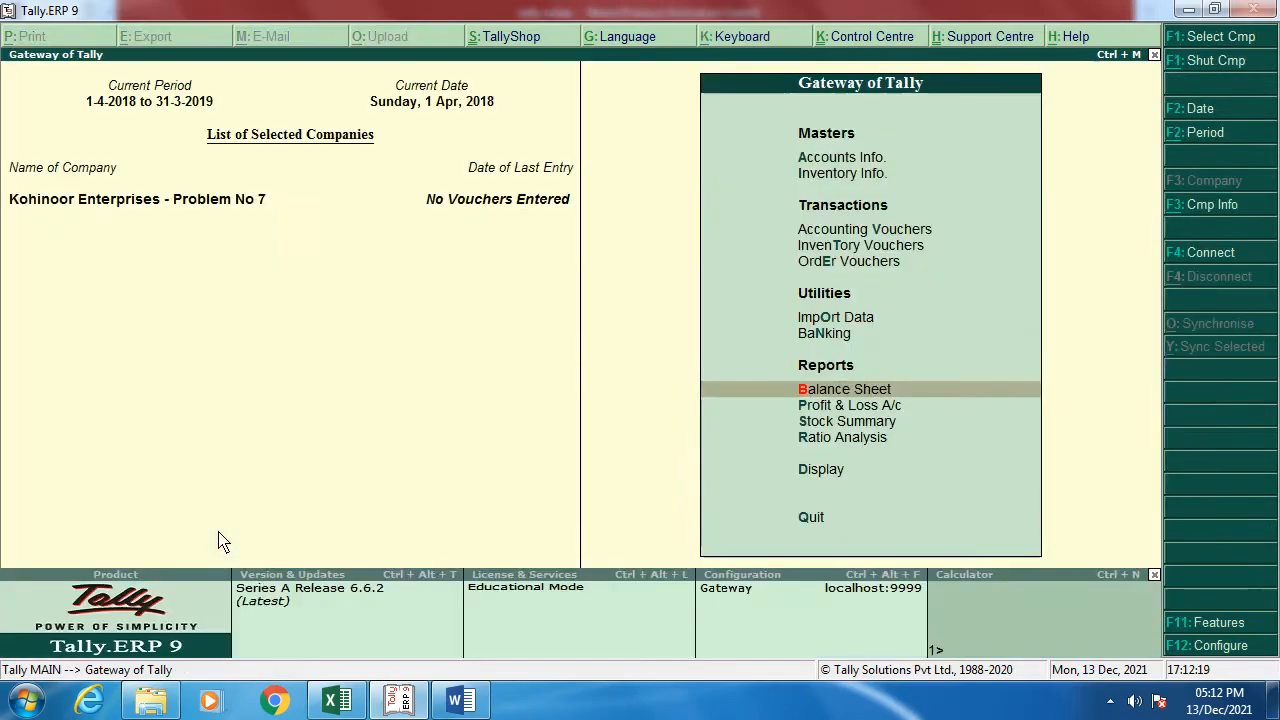
key("Up")
key("Up")
key("Up")
key("Up")
key("Up")
key("Up")
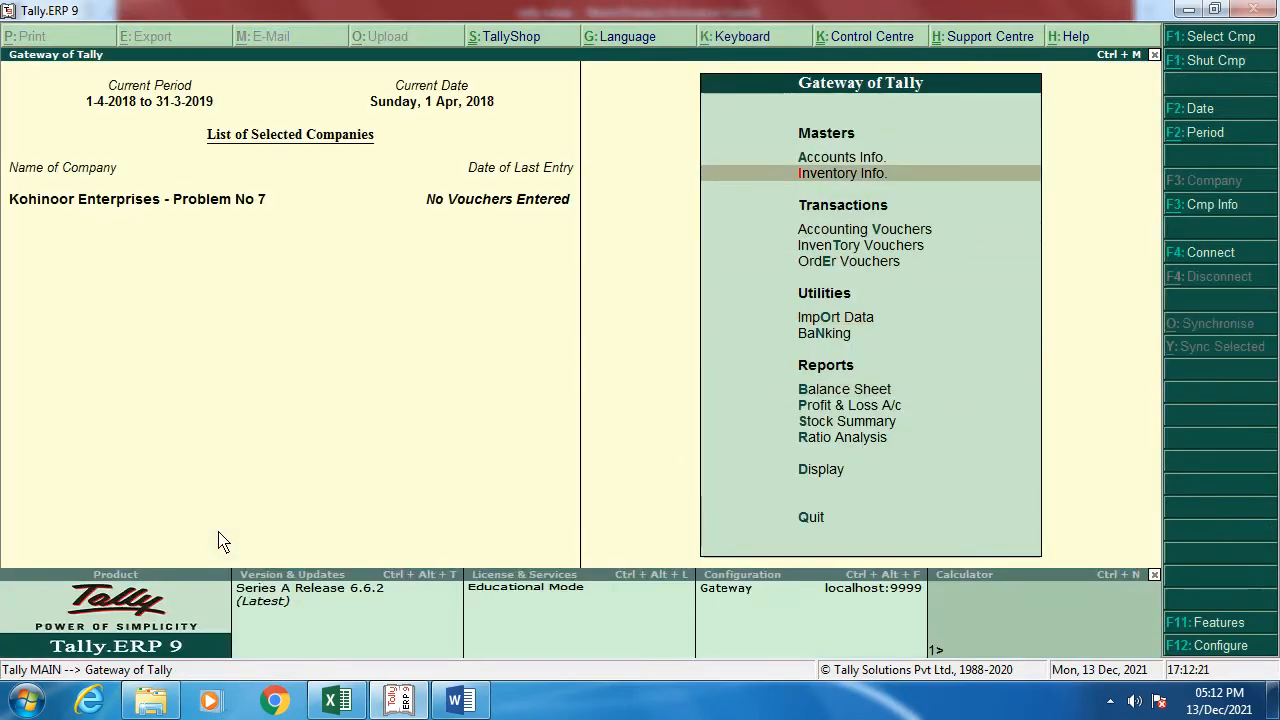
key("Return")
key("Down")
key("Return")
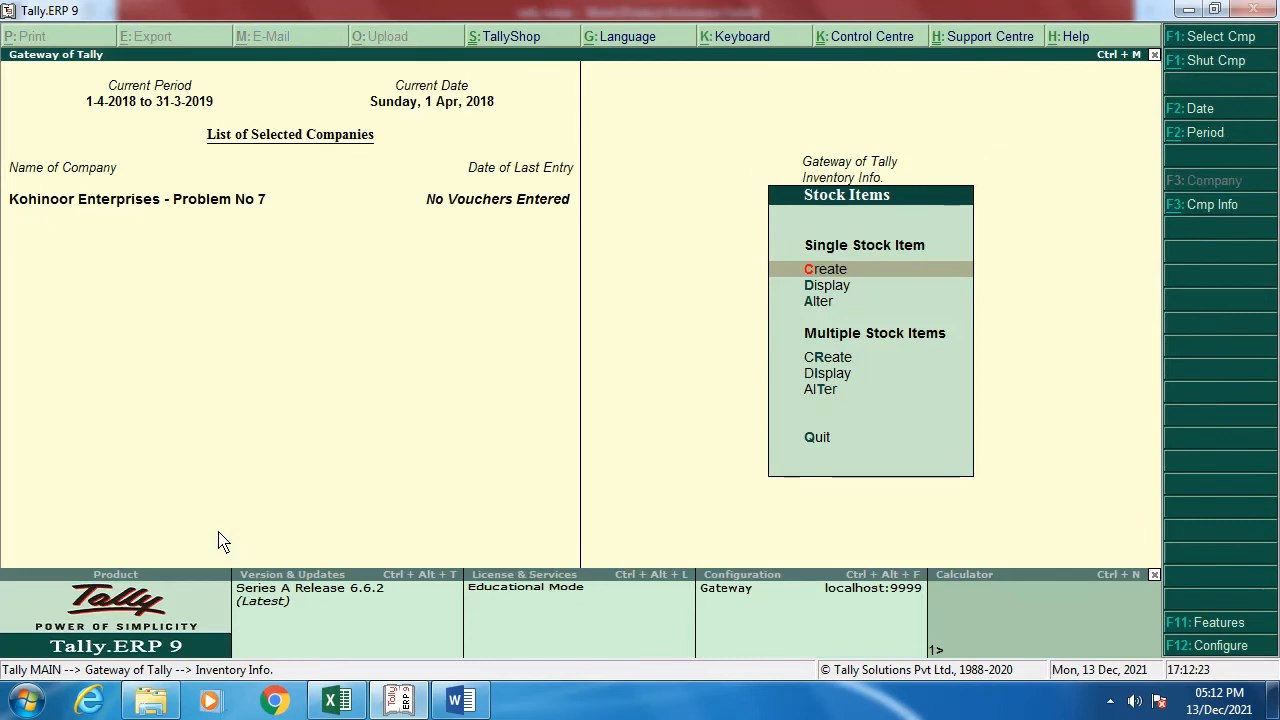
key("Return")
key("alt+Tab")
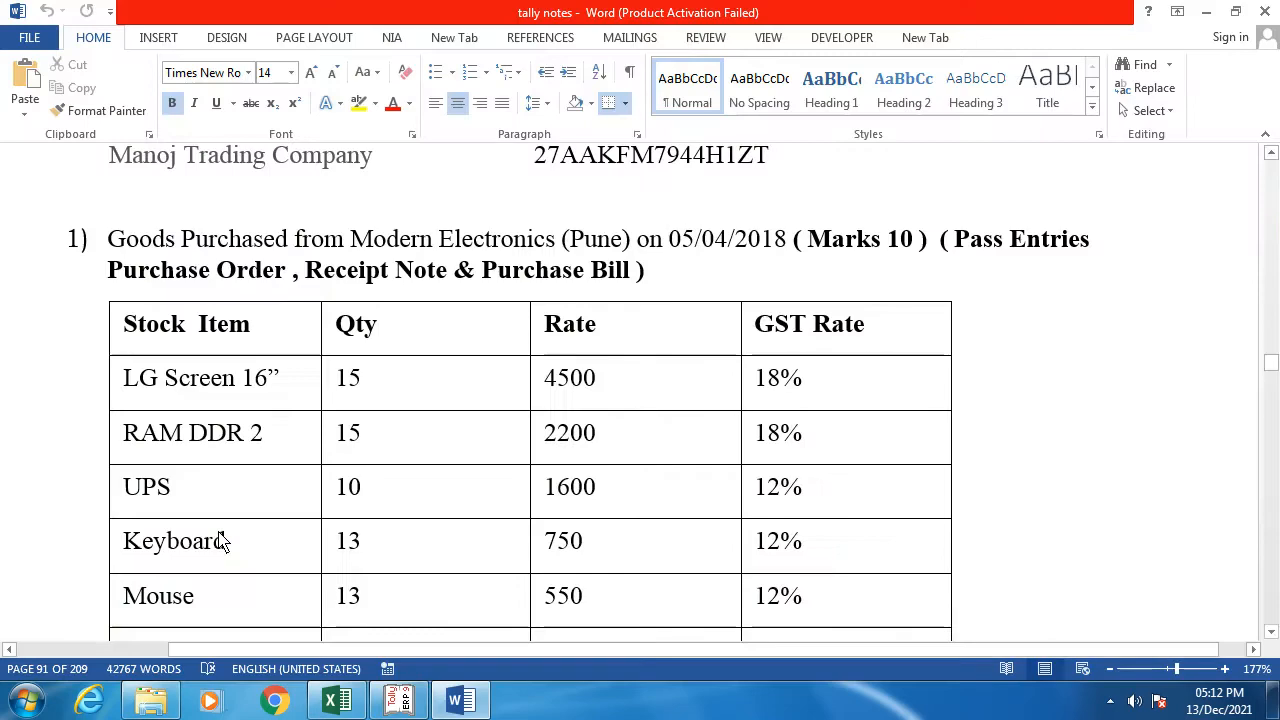
key("alt+Tab")
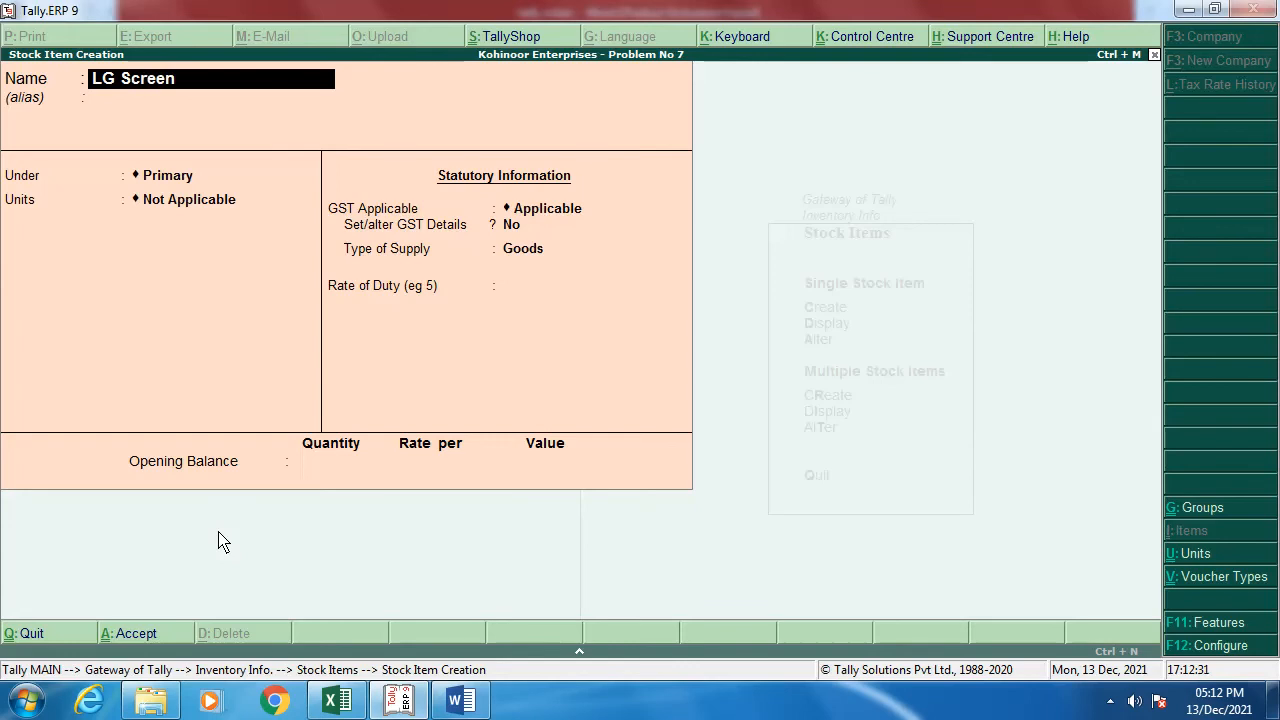
key("alt+Tab")
key("alt+Tab")
Step: Put LG Screen 16" under the Computer Products group with unit Nos
key("Return")
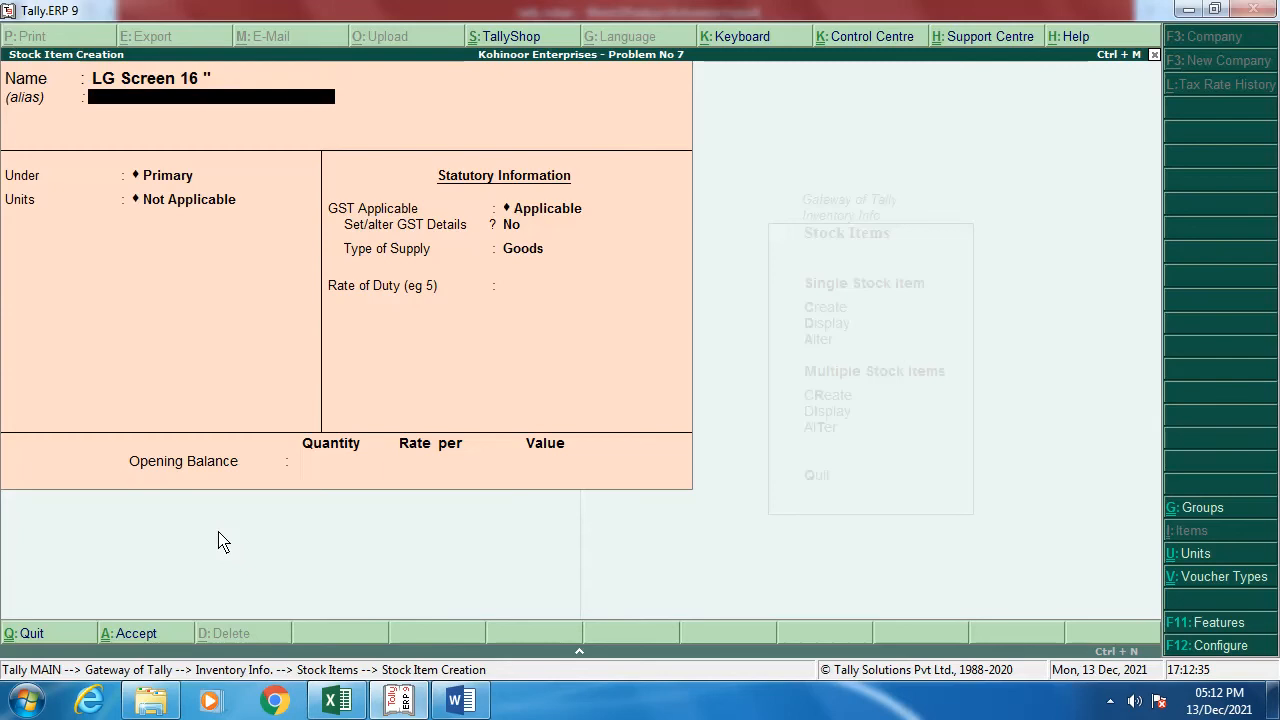
key("Return")
key("Down")
key("Return")
key("Down")
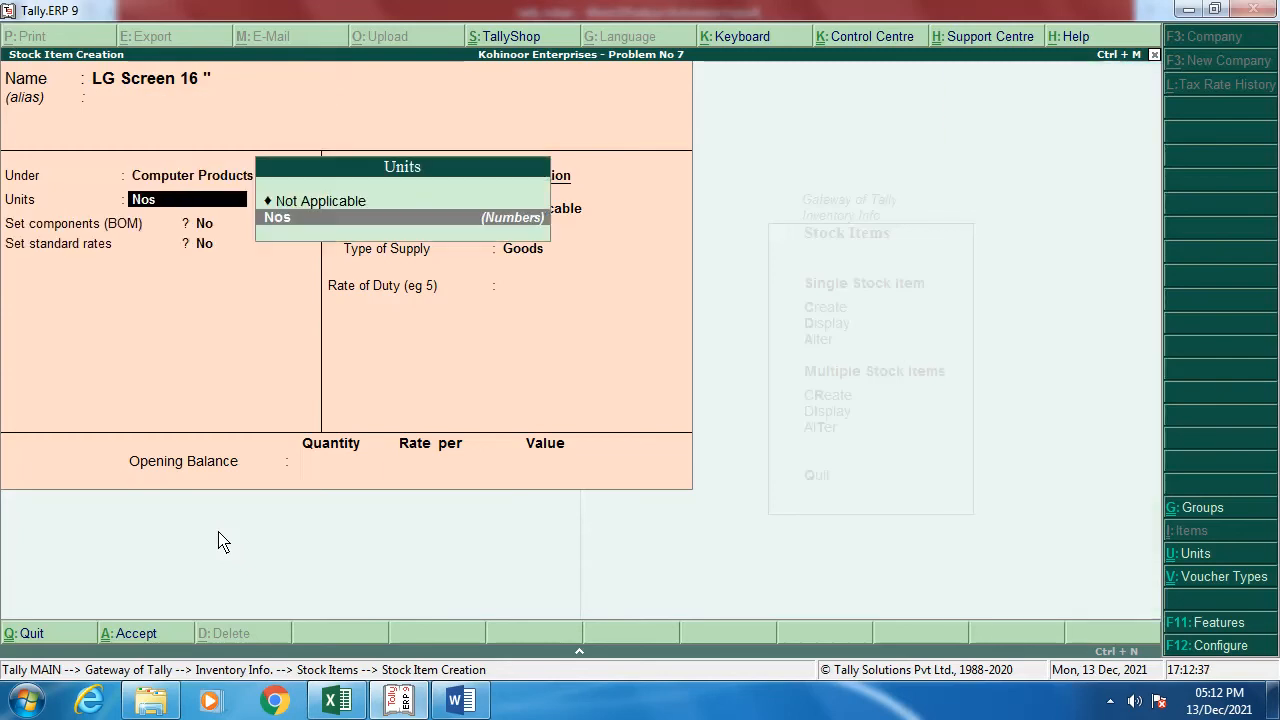
key("Return")
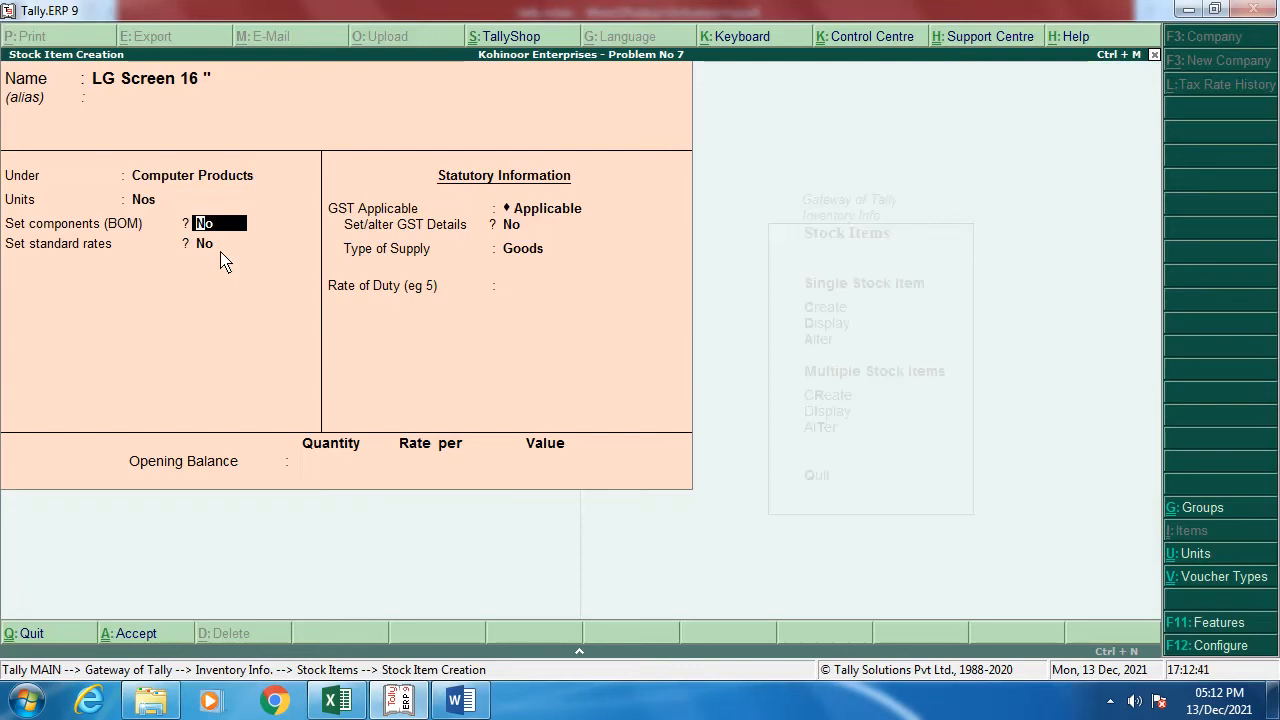
Step: In the F12 stock item configuration, turn off standard rates and BOM
left_click(1207, 655)
key("Return")
key("Return")
key("Return")
key("Return")
key("Return")
key("Return")
key("Return")
key("Return")
key("Return")
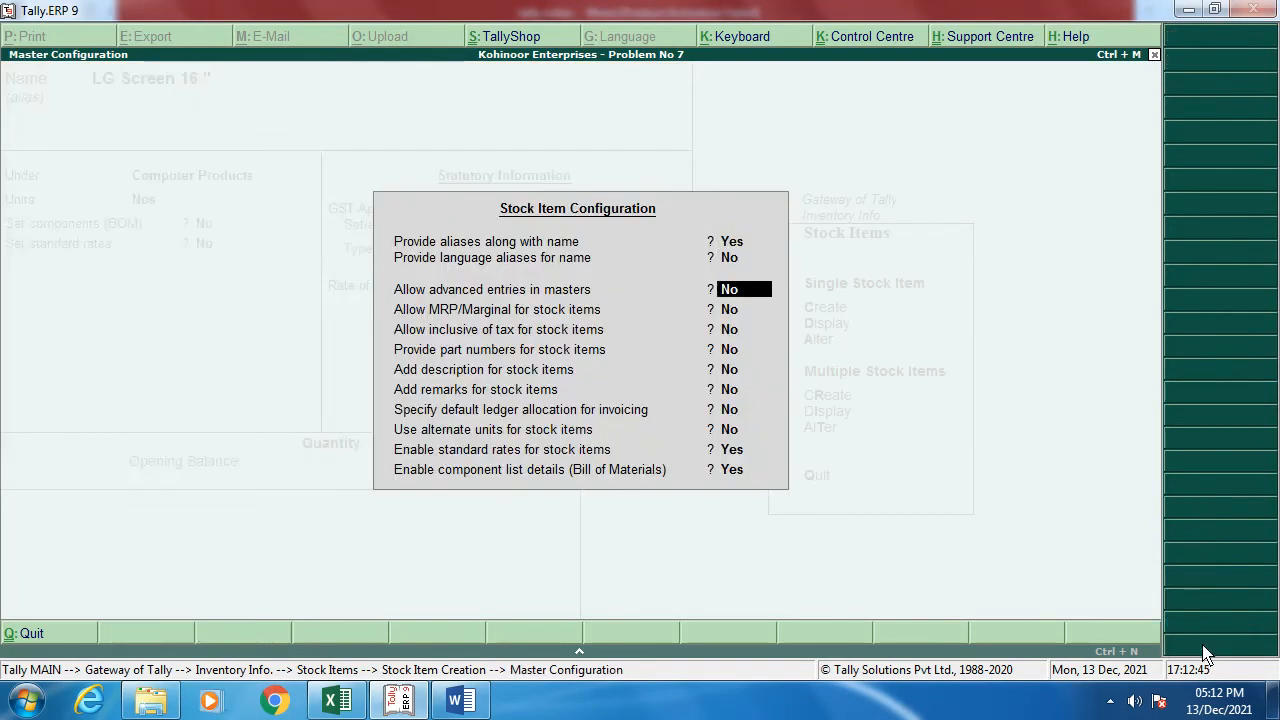
key("Return")
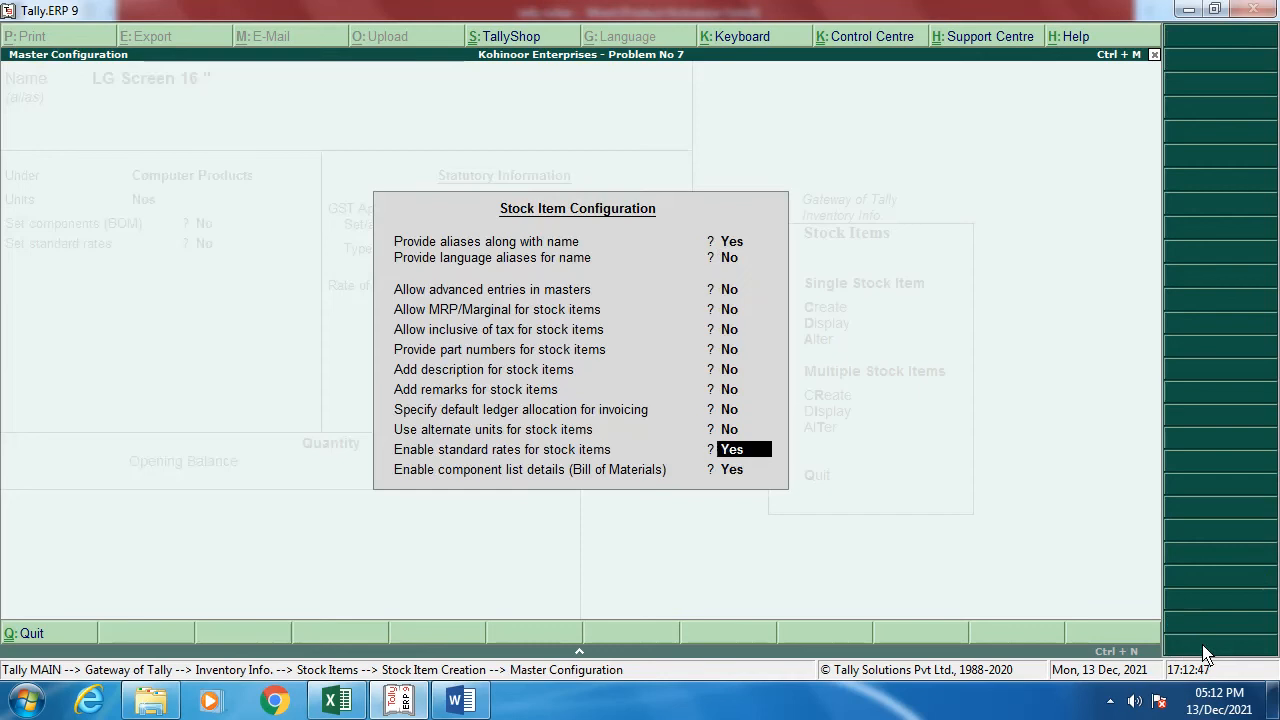
type("n")
key("Return")
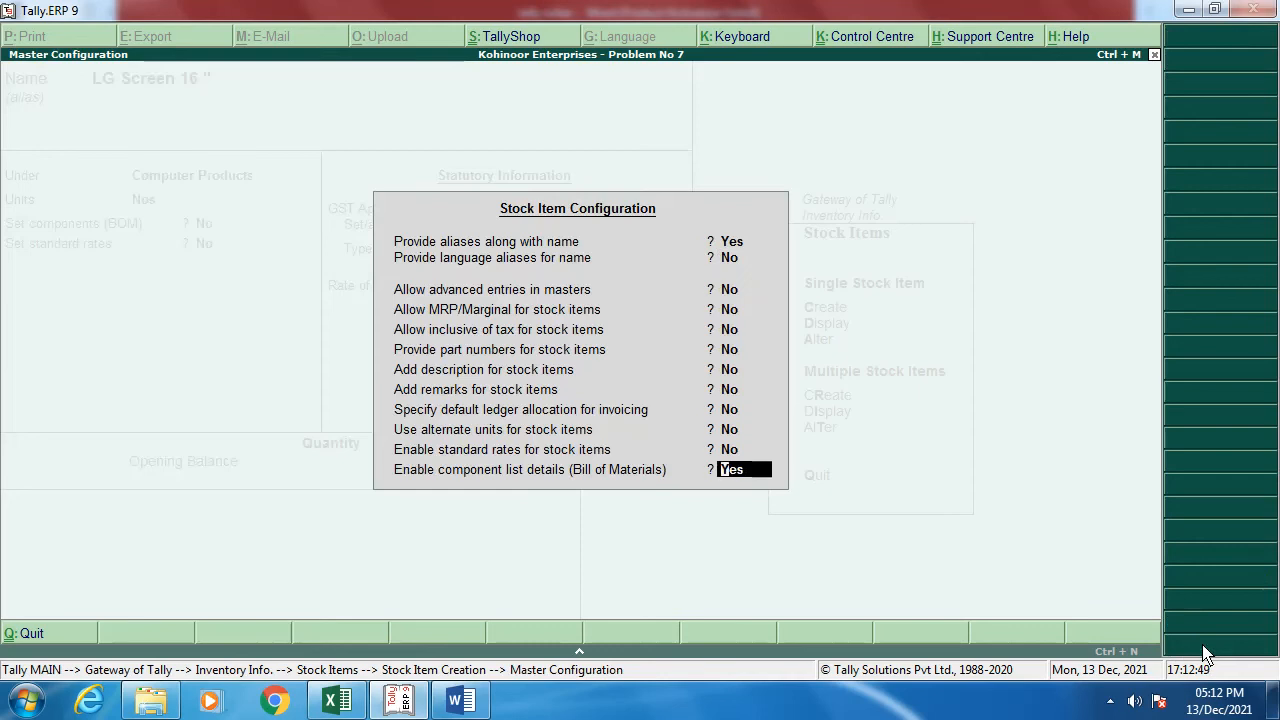
type("n")
key("Return")
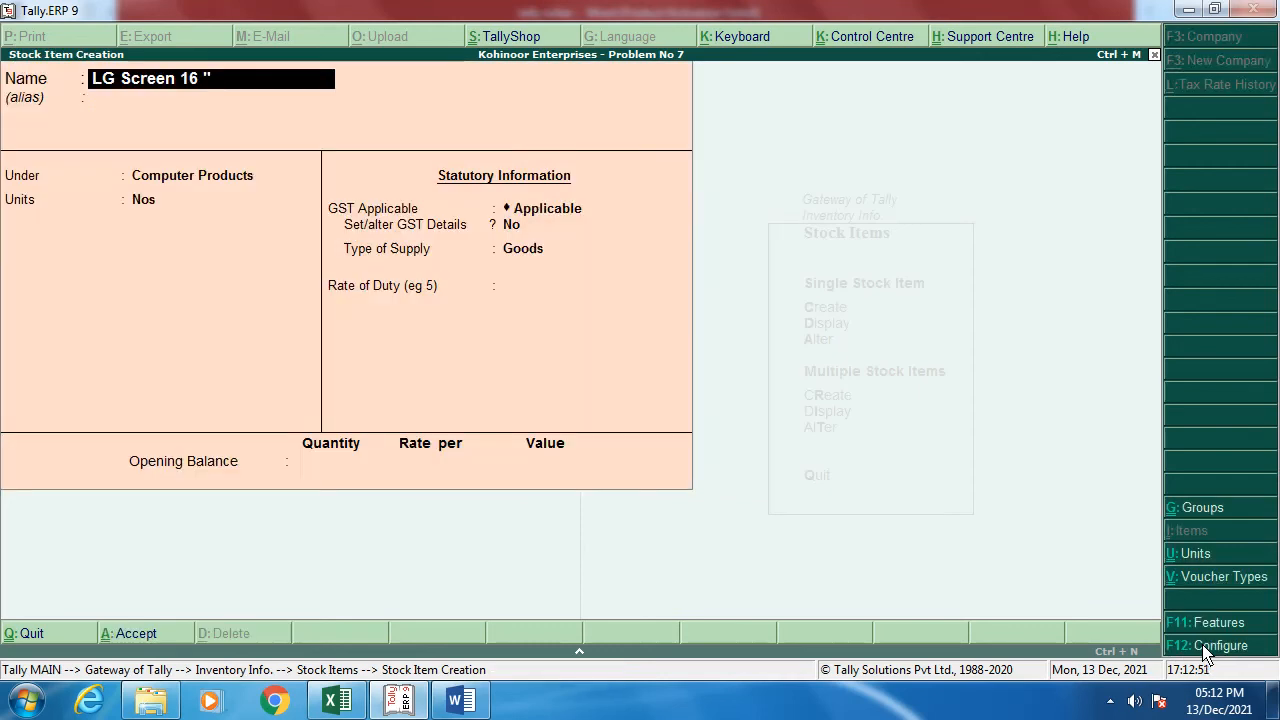
Step: Set LG Screen 16" GST details to Taxable at 18% and accept the item
key("Return")
key("Return")
key("Return")
key("Return")
key("Return")
type("y")
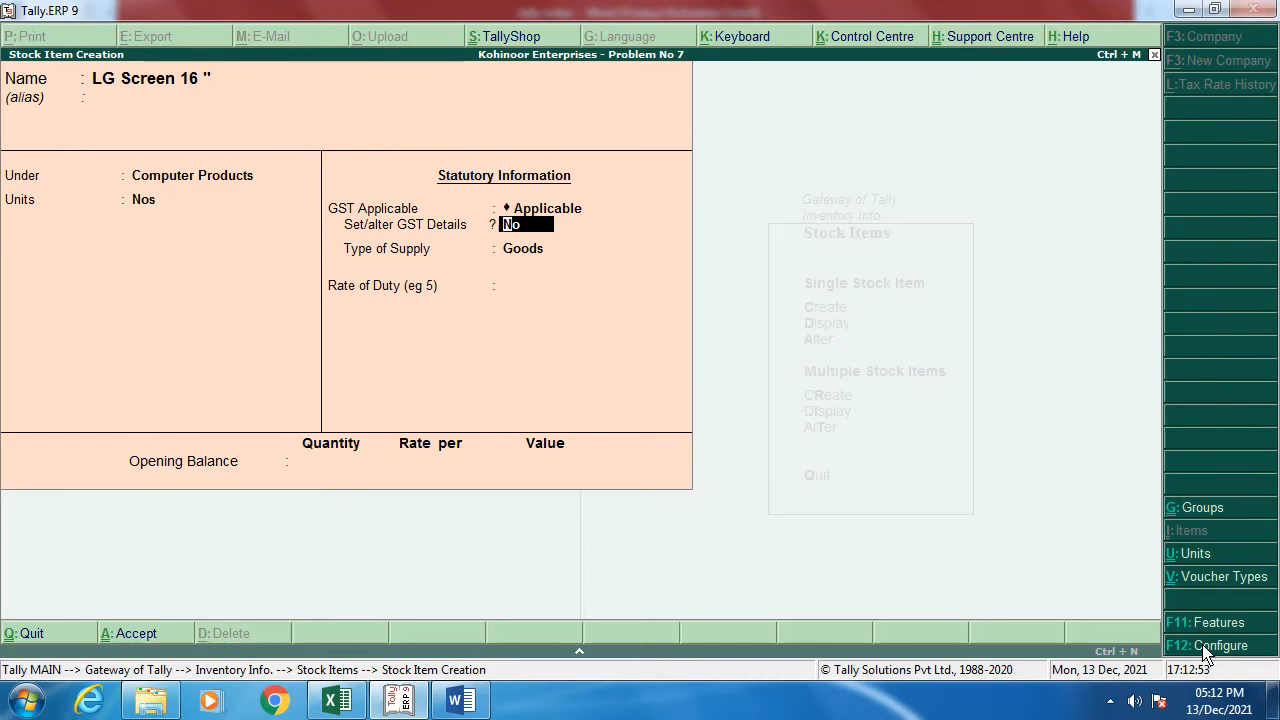
key("Return")
key("Return")
key("Return")
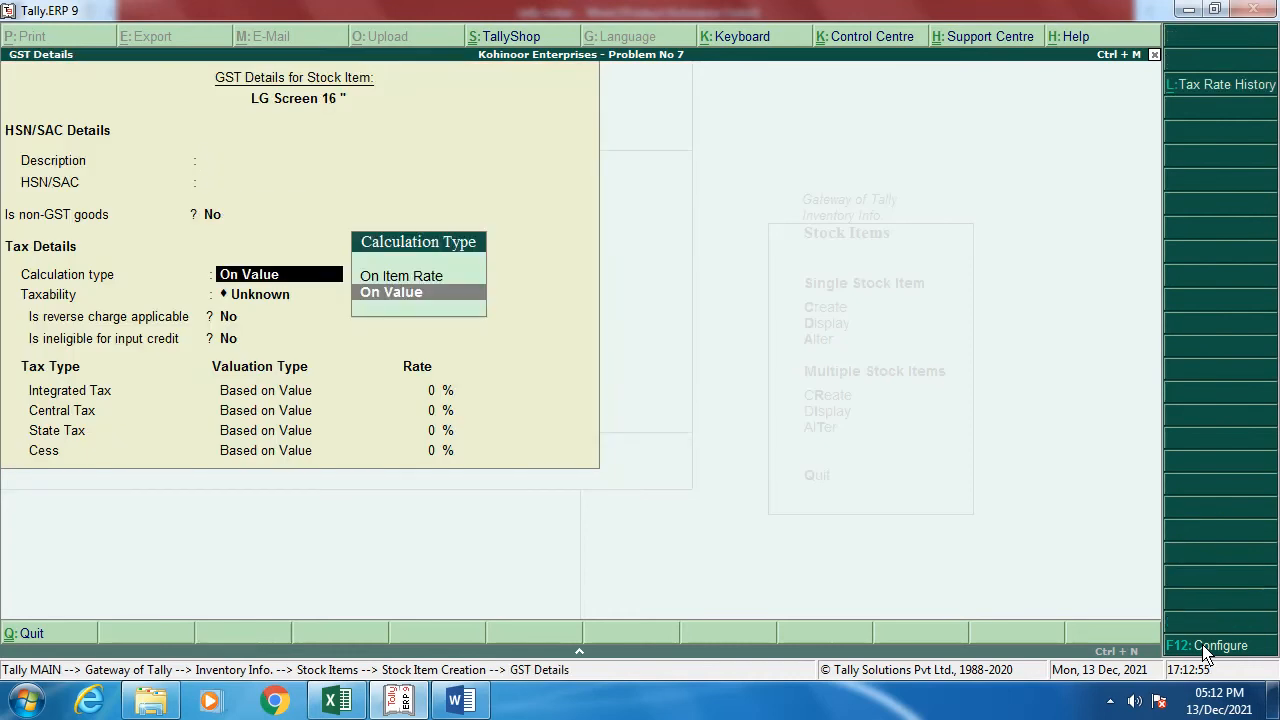
key("Return")
key("Down")
key("Down")
key("Down")
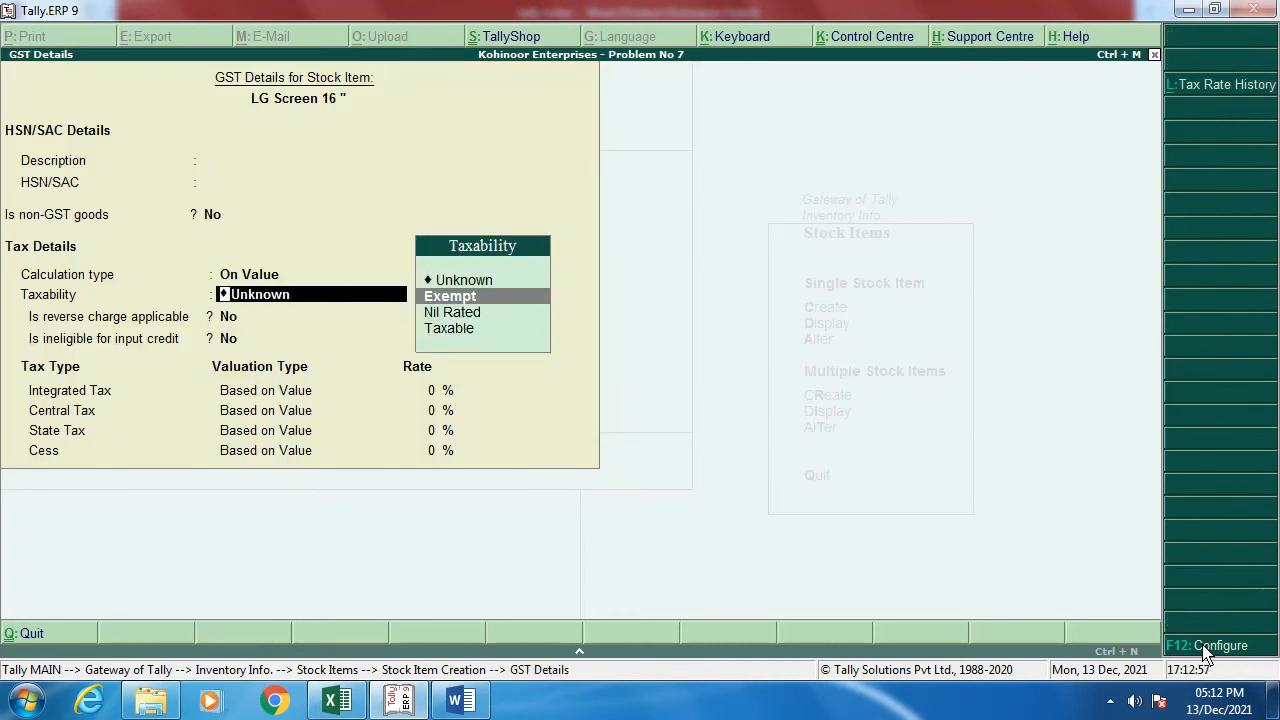
key("Return")
key("Return")
key("Return")
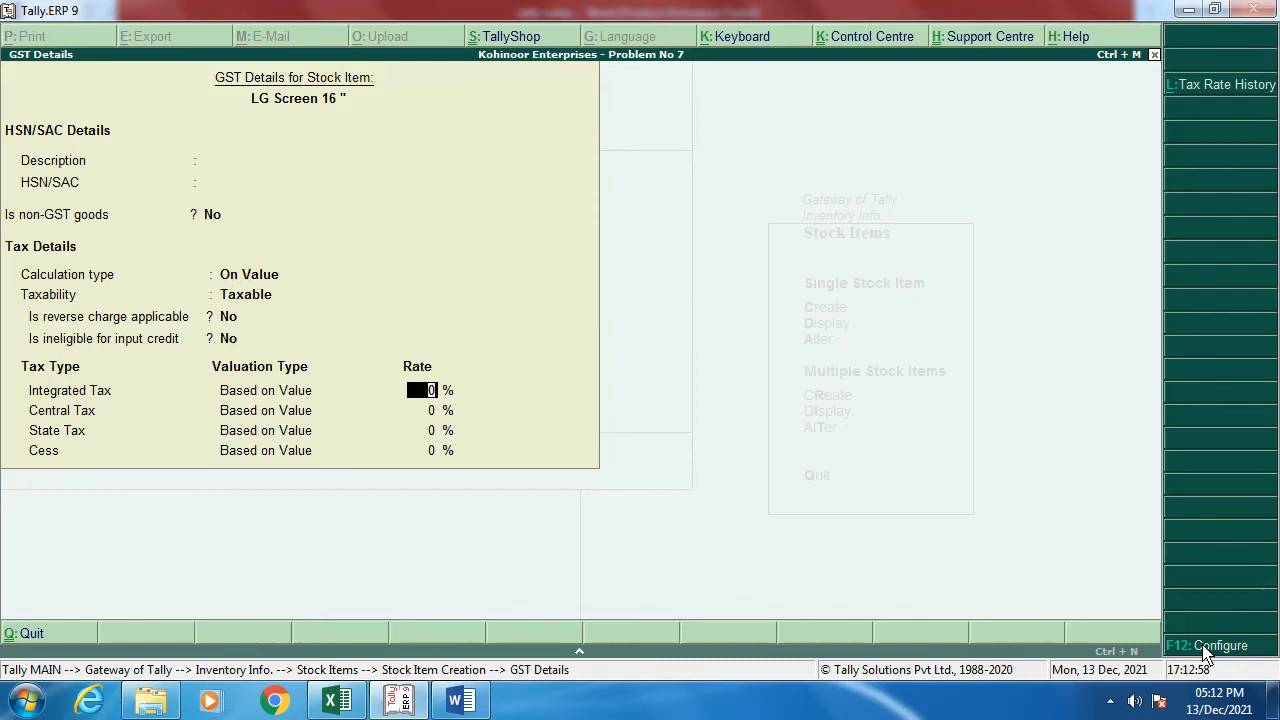
key("alt+Tab")
key("alt+Tab")
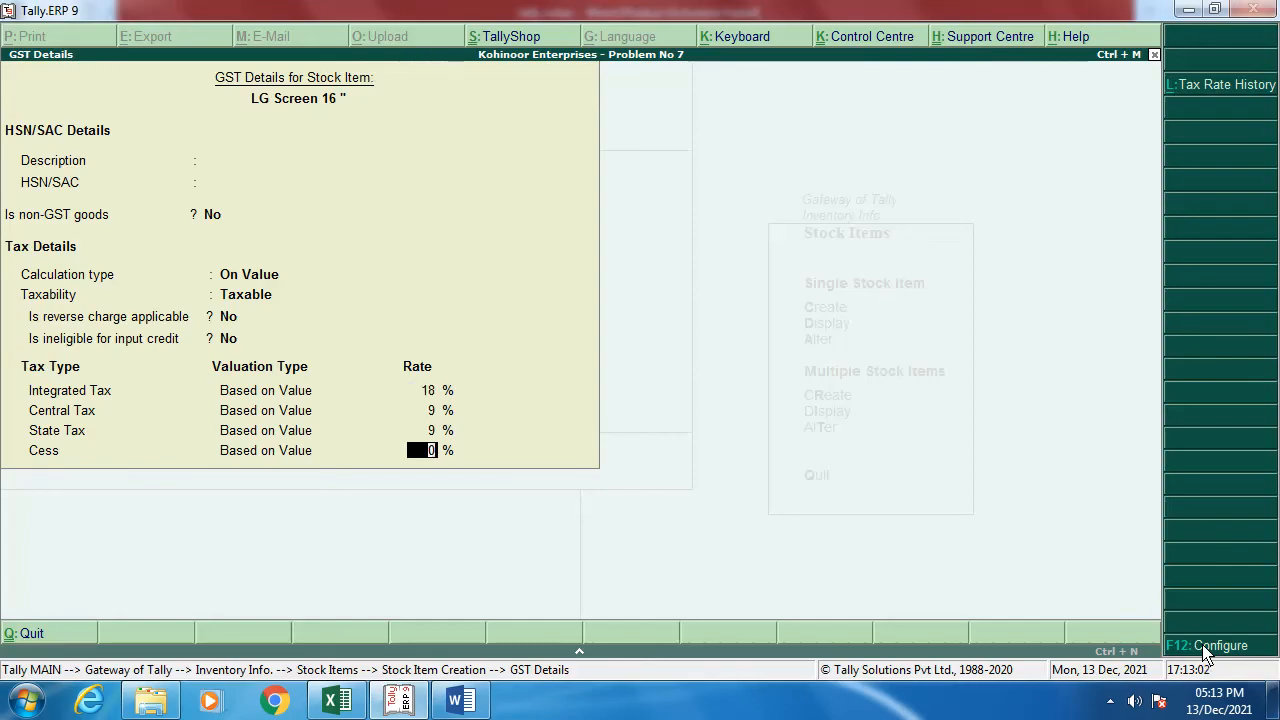
key("Return")
key("Return")
key("Return")
key("Return")
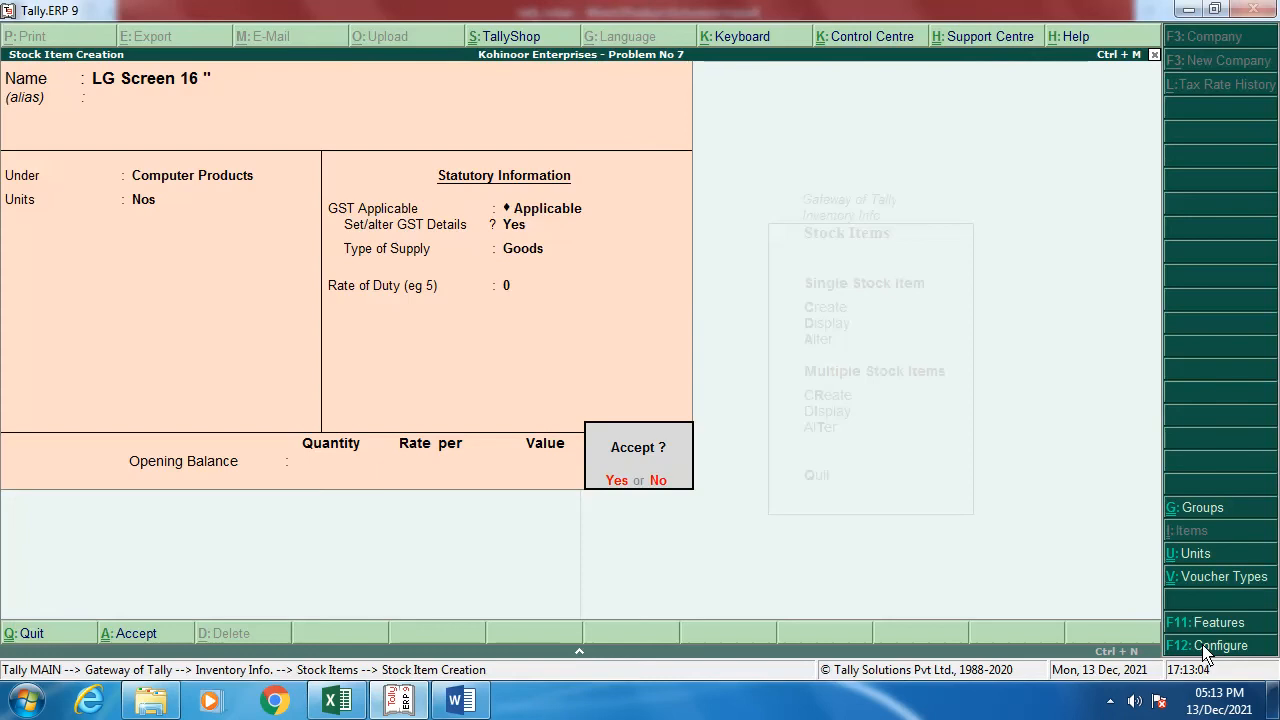
key("Return")
key("alt+Tab")
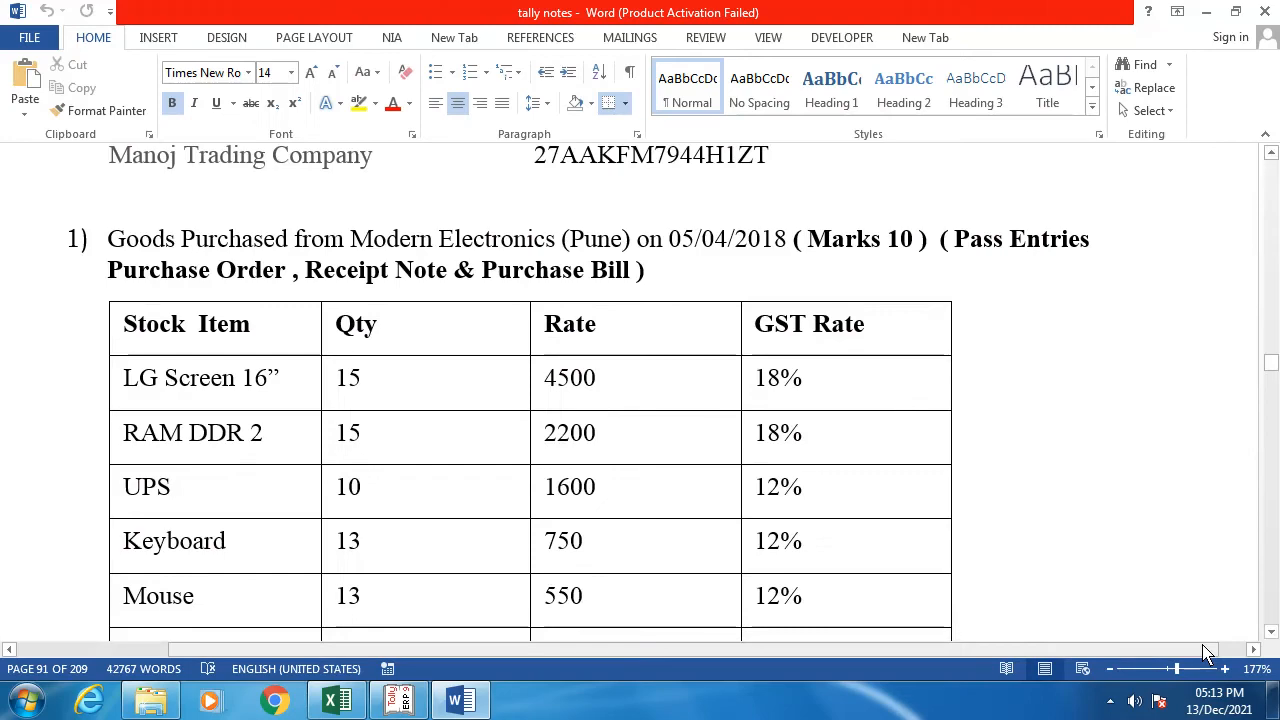
Step: Enter stock item RAM DDR2 under Computer Products with unit Nos
key("alt+Tab")
type("RAm")
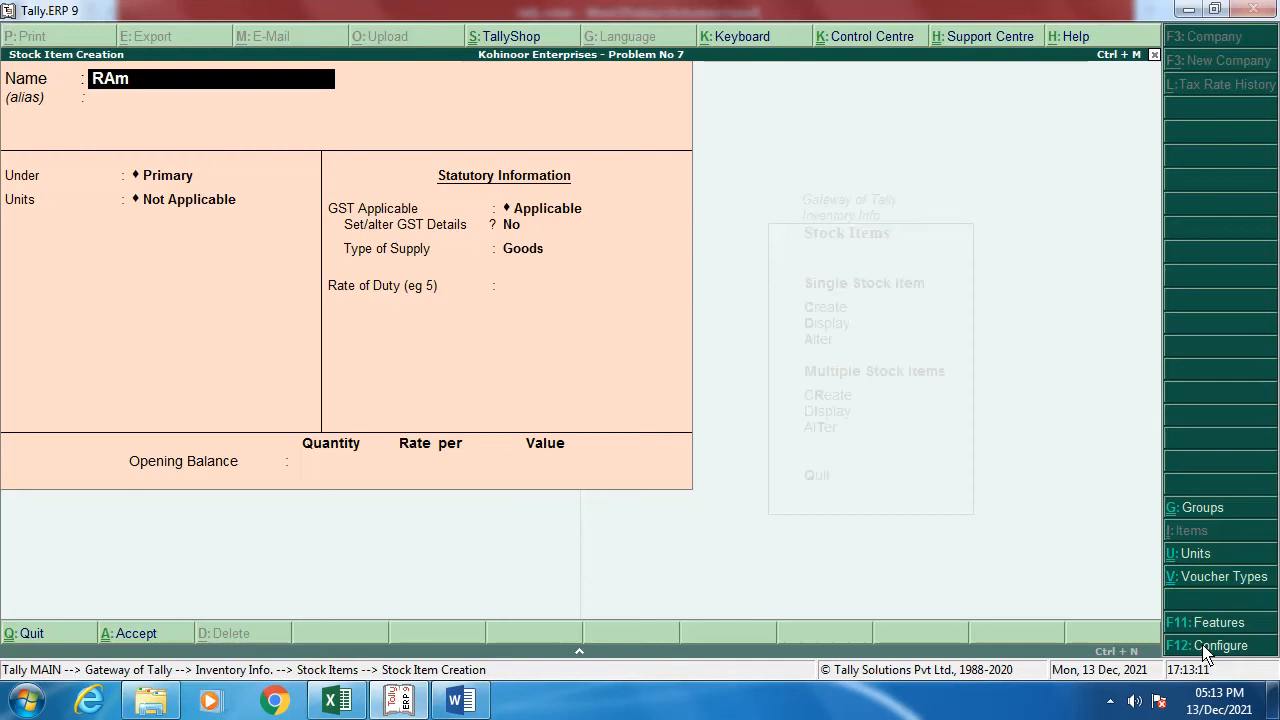
key("BackSpace")
type("M DDR2")
key("Return")
key("Return")
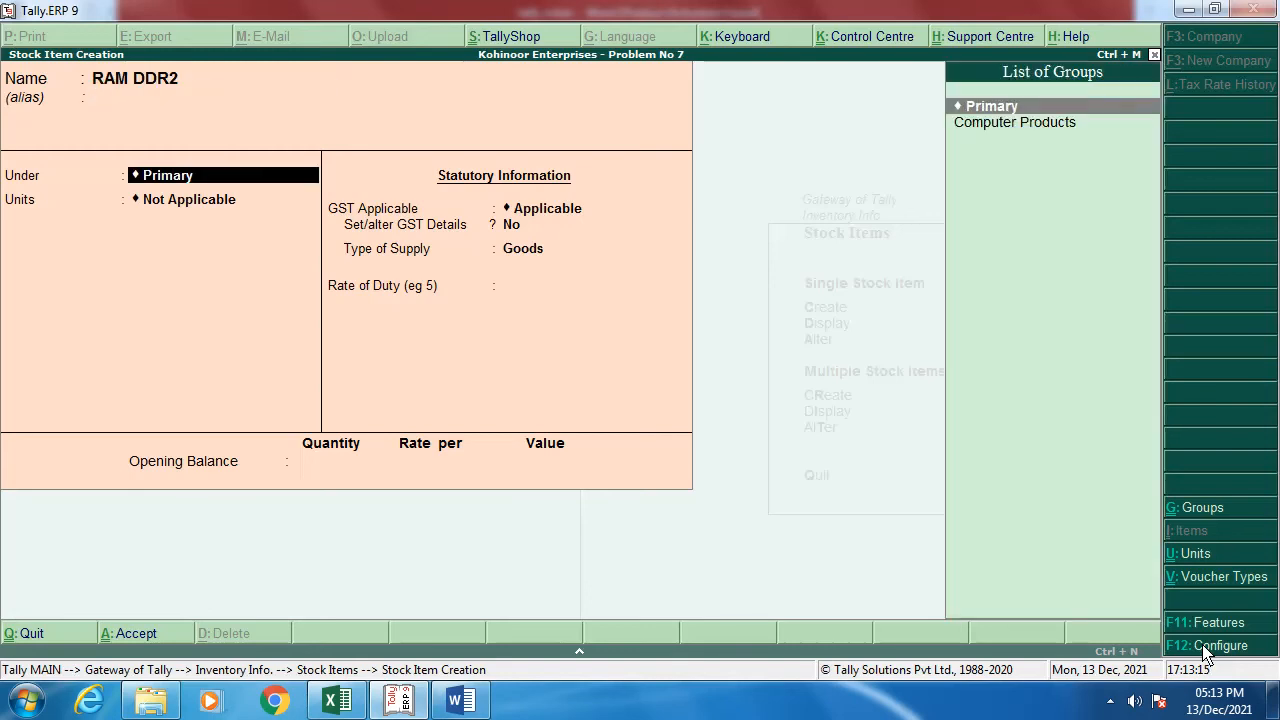
key("Down")
key("Return")
key("Down")
Step: Make RAM DDR2 Taxable with 18% integrated tax, supply type Goods, and save it
key("Return")
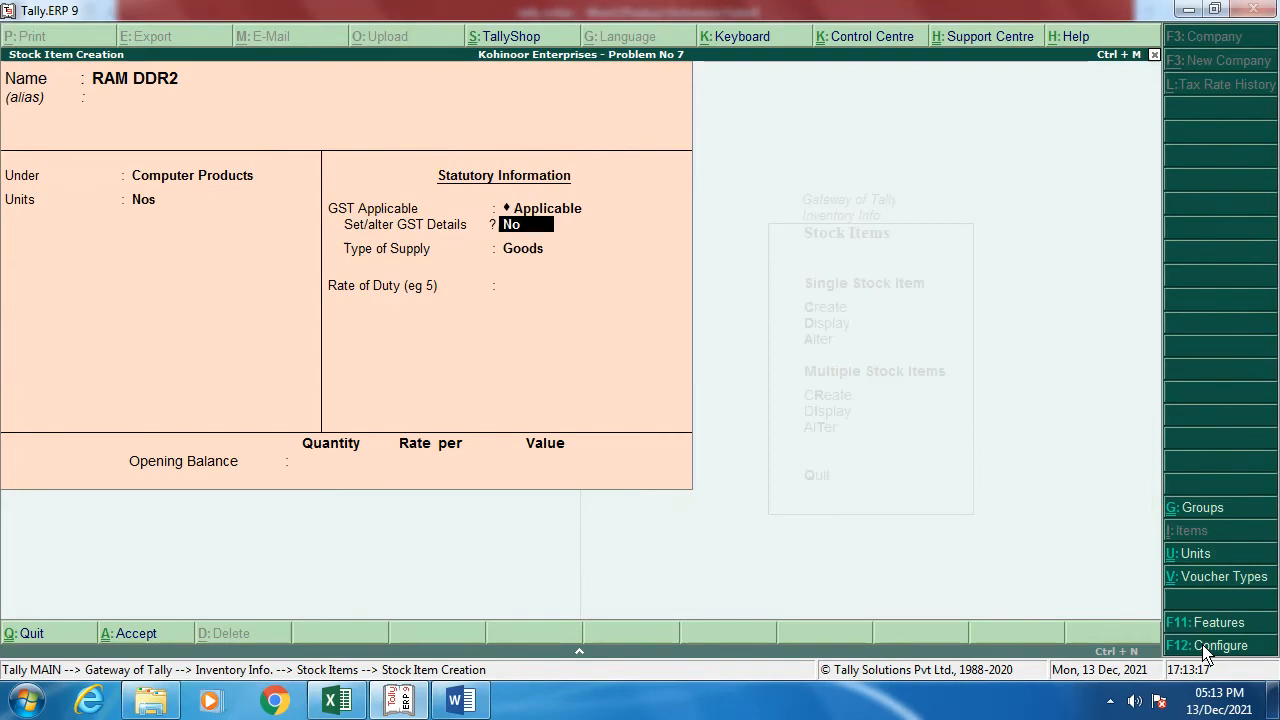
key("y")
key("Return")
key("Return")
key("Return")
key("Return")
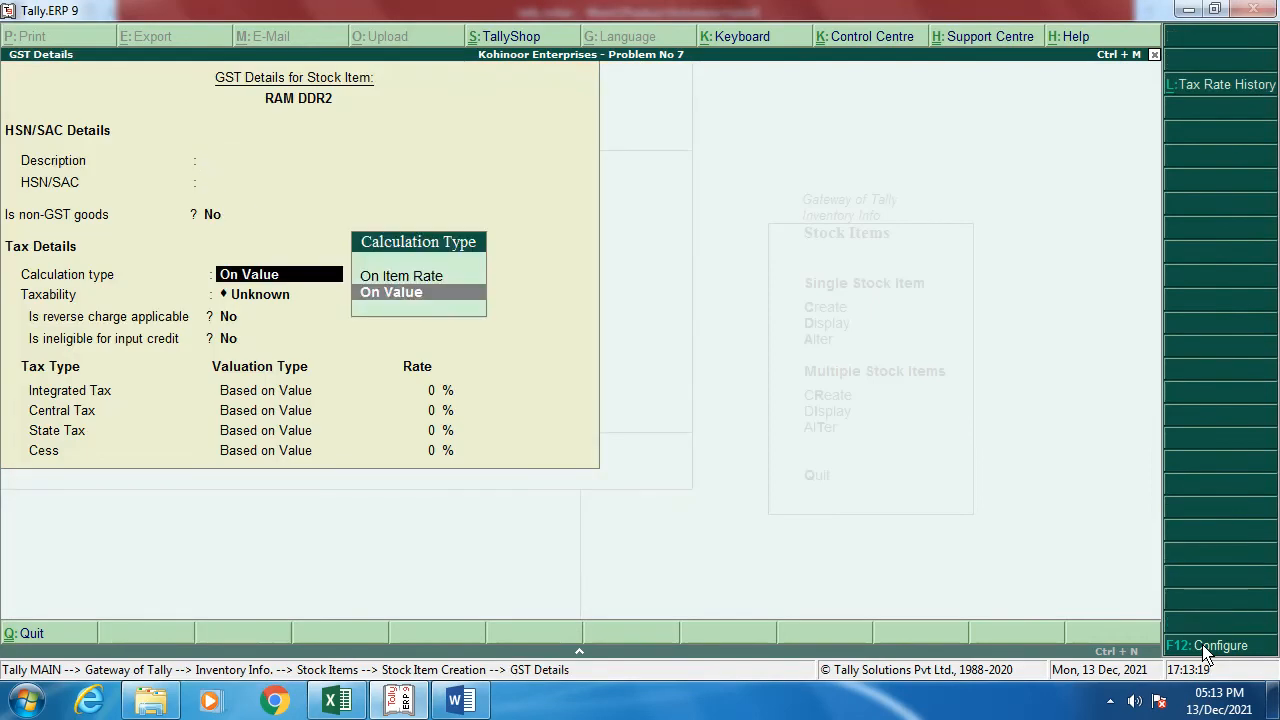
key("Down")
key("Down")
key("Down")
key("Return")
key("Return")
key("Return")
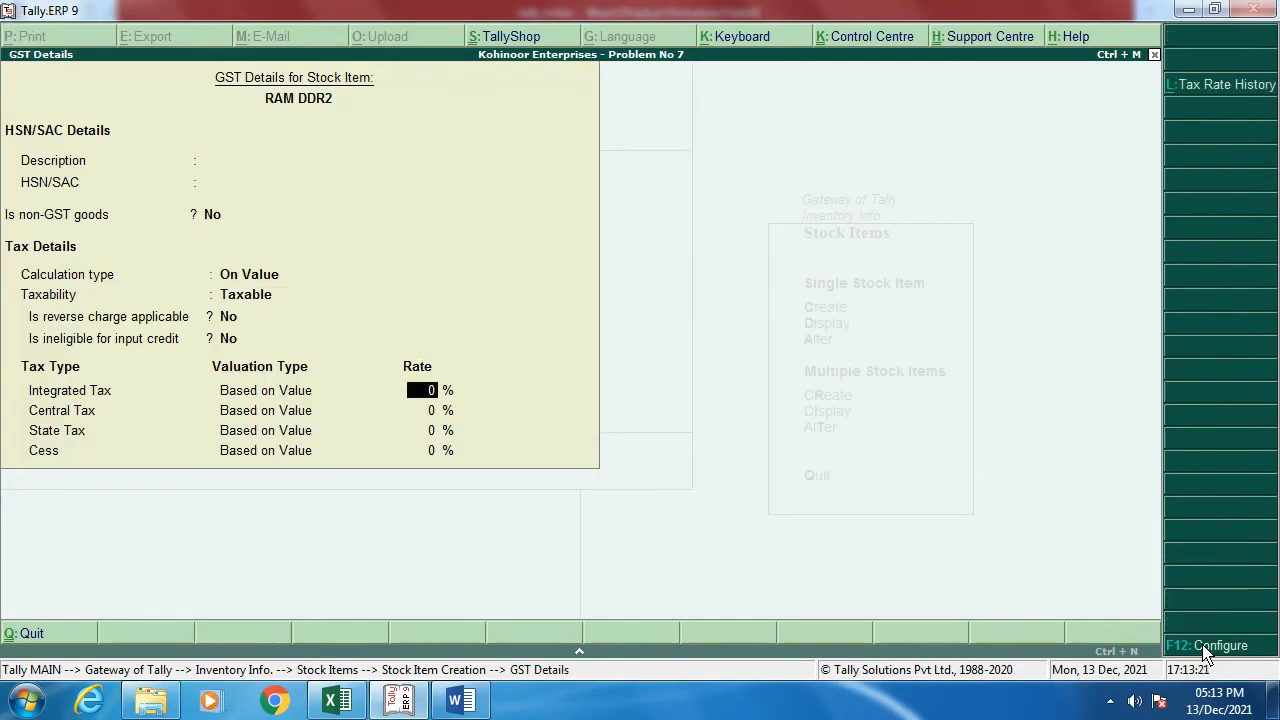
key("alt+Tab")
key("alt+Tab")
type("18")
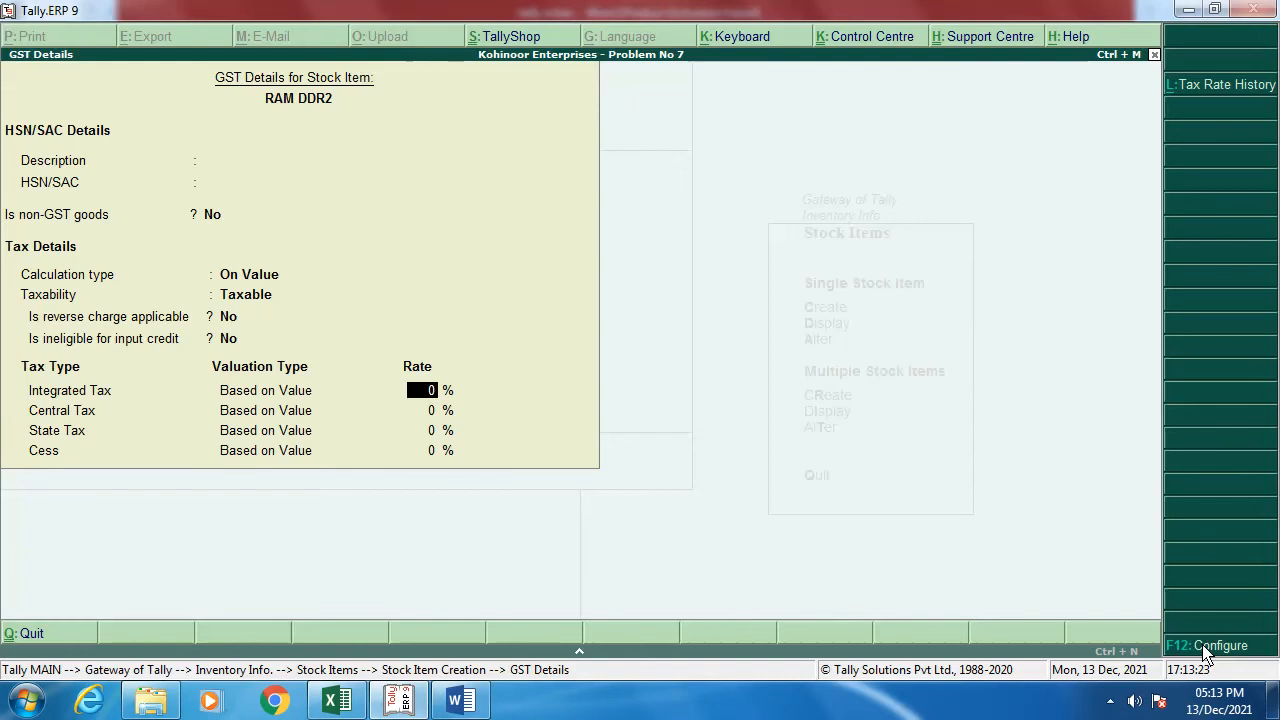
key("Return")
key("Return")
key("Return")
key("Return")
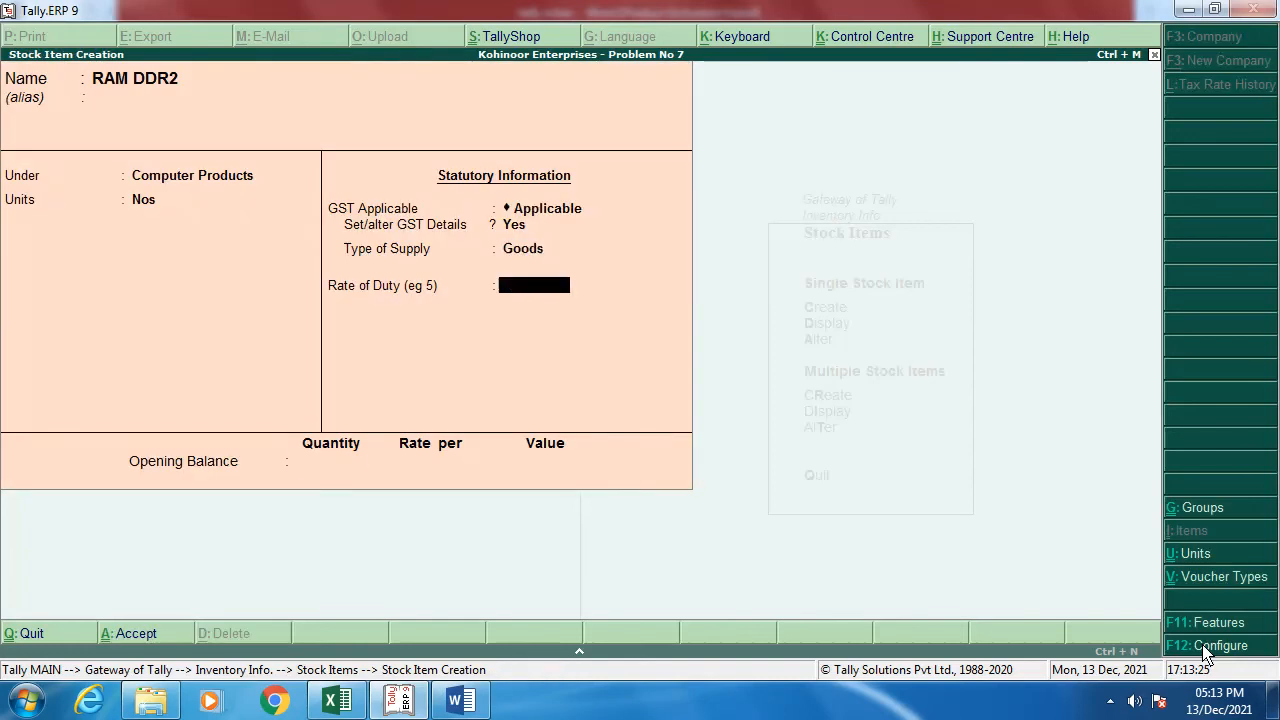
key("Return")
key("Return")
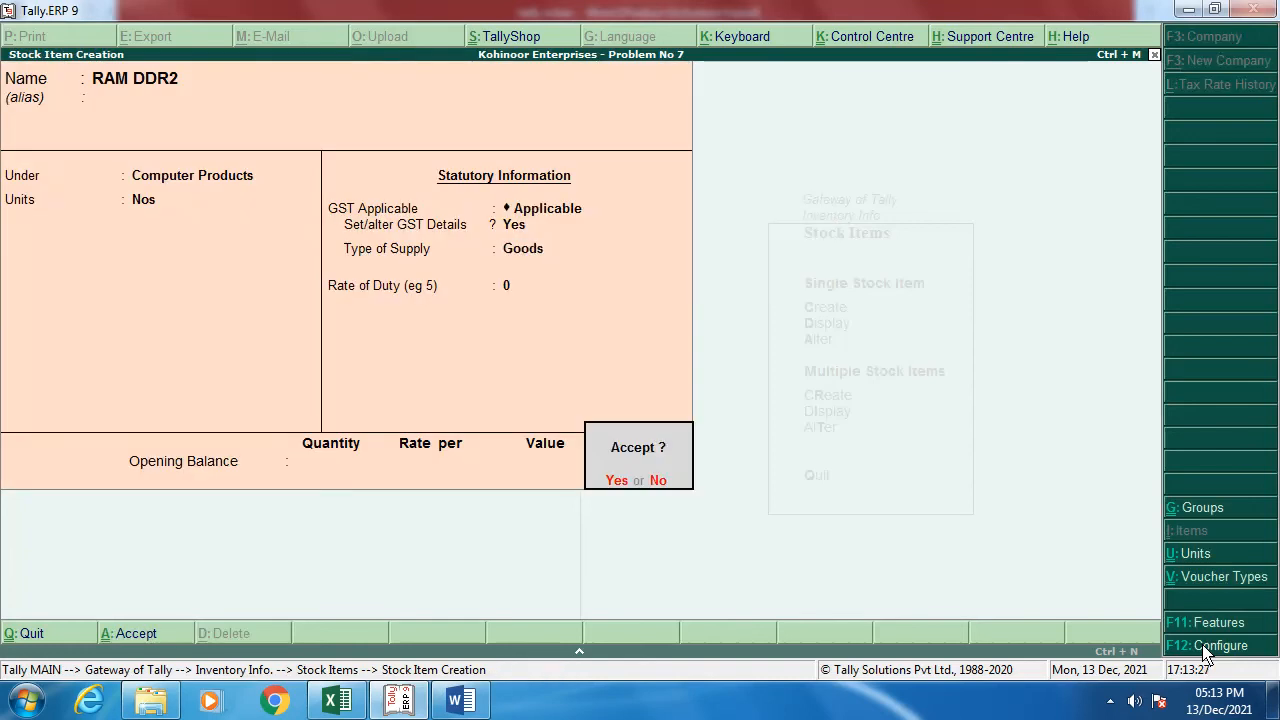
key("Return")
key("alt+Tab")
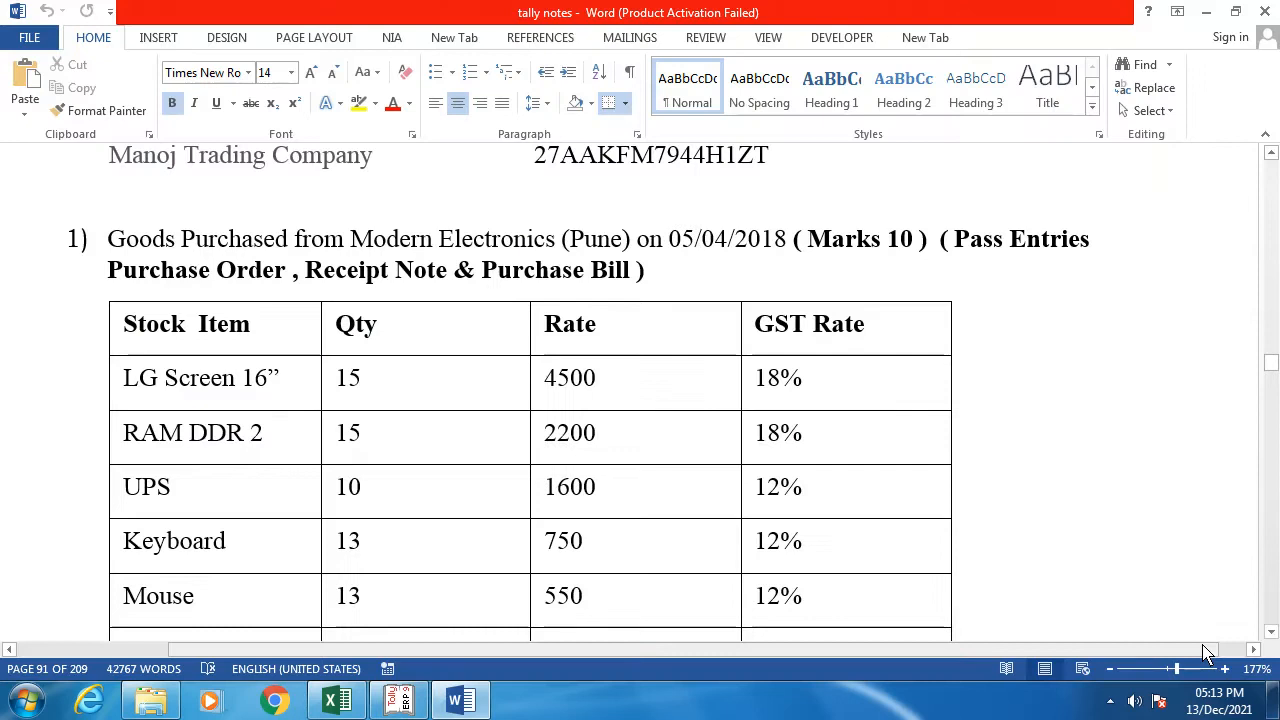
key("alt+Tab")
Step: Enter stock item UPS under Computer Products with unit Nos
type("UPS")
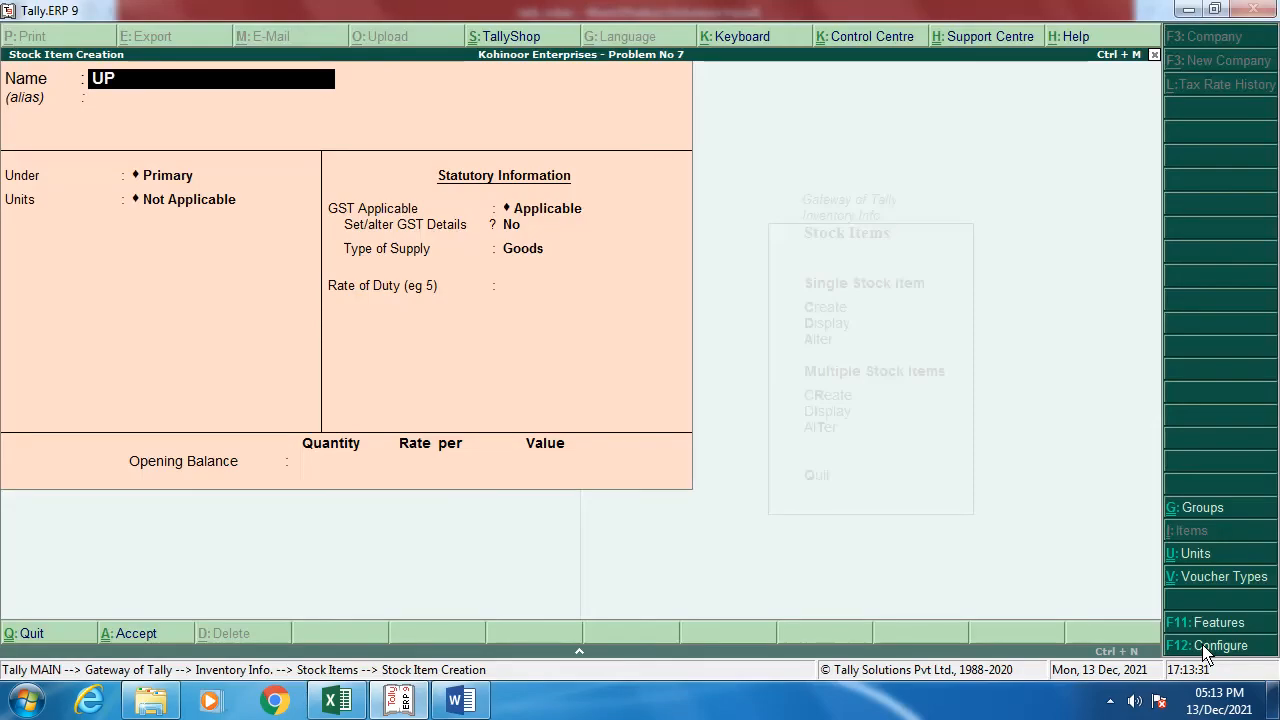
key("Return")
key("Return")
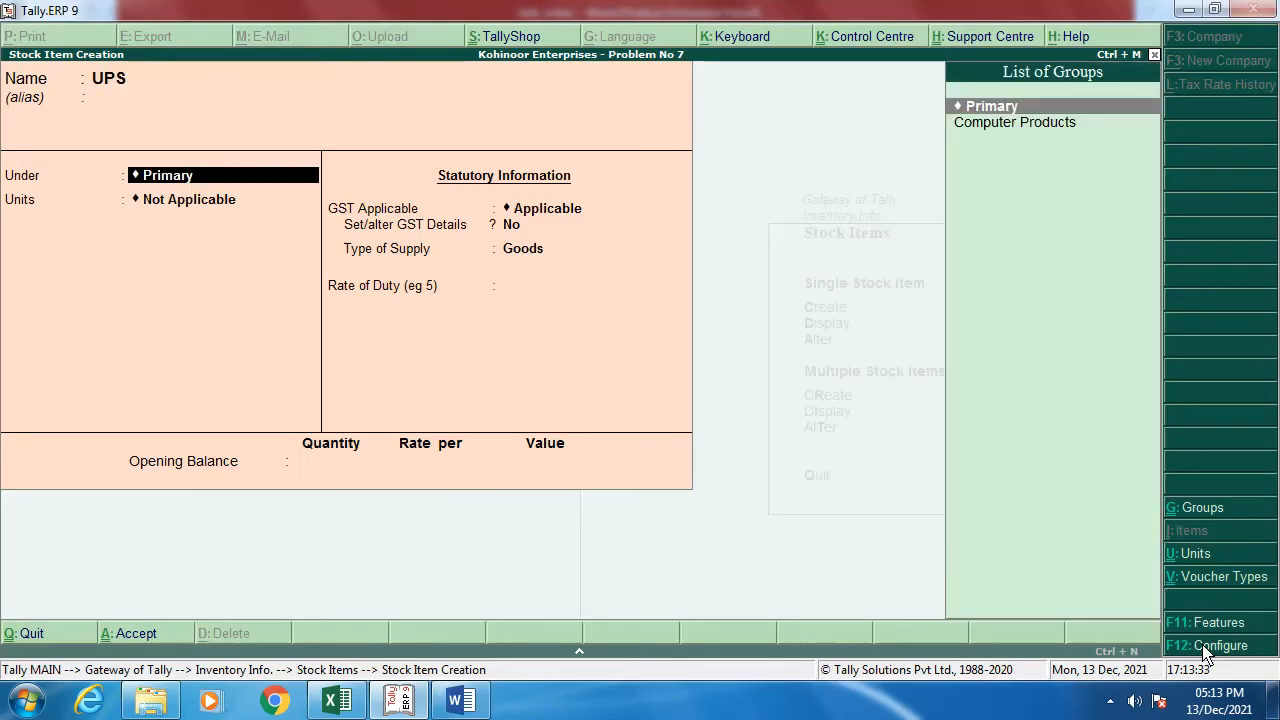
key("Down")
key("Return")
key("Down")
key("Return")
Step: Turn on GST details for UPS, Taxable at 12% integrated tax, and save it
key("Return")
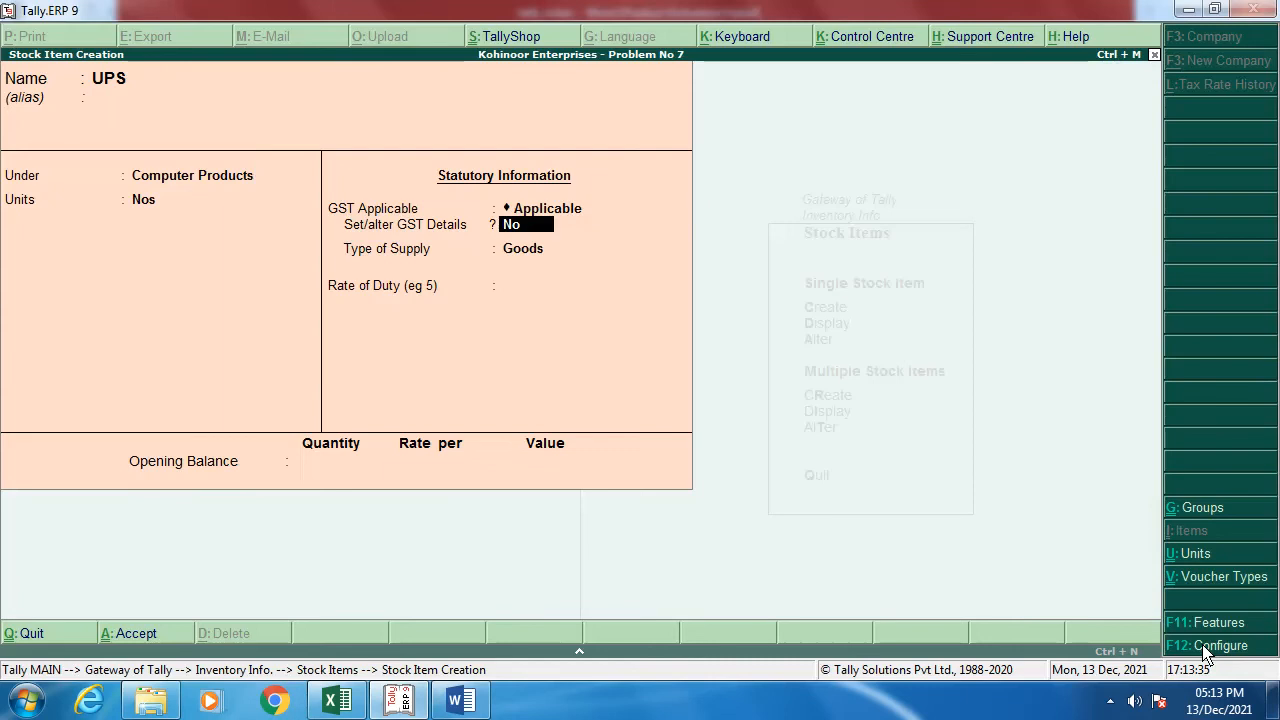
key("y")
key("Return")
key("Return")
key("Return")
key("Return")
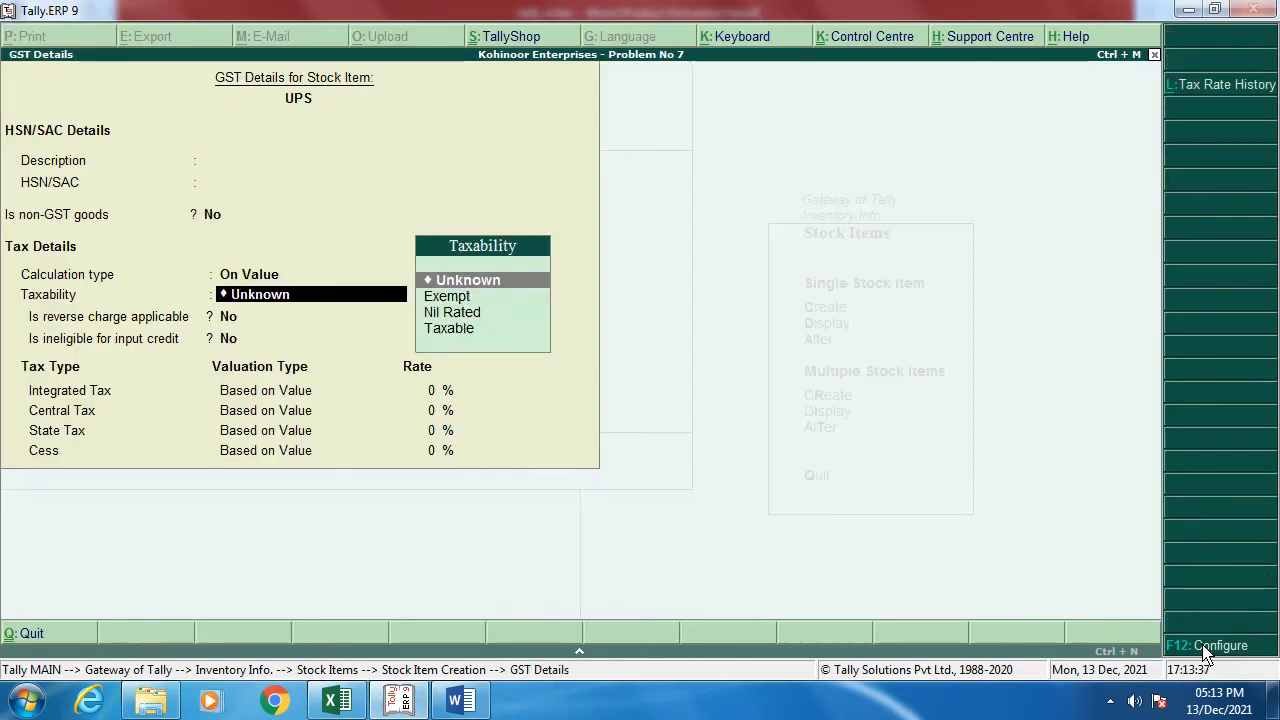
key("Down")
key("Down")
key("Down")
key("Return")
key("Return")
key("Return")
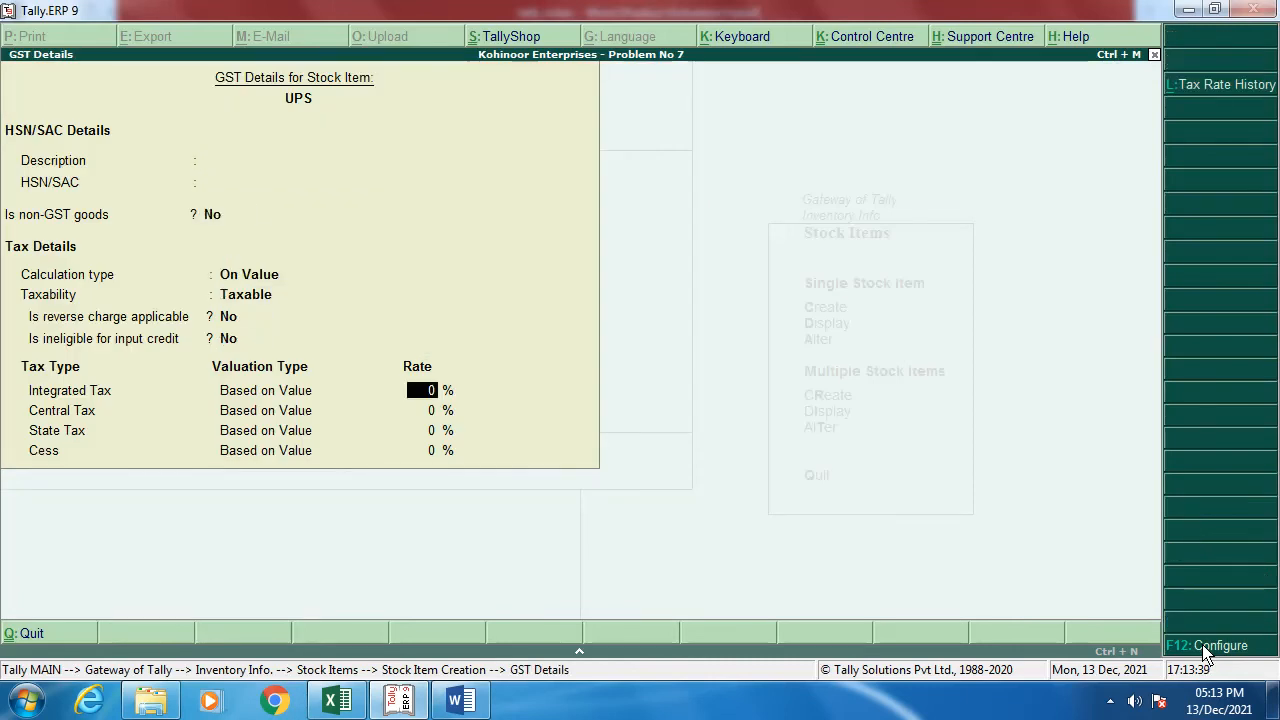
key("alt+Tab")
key("alt+Tab")
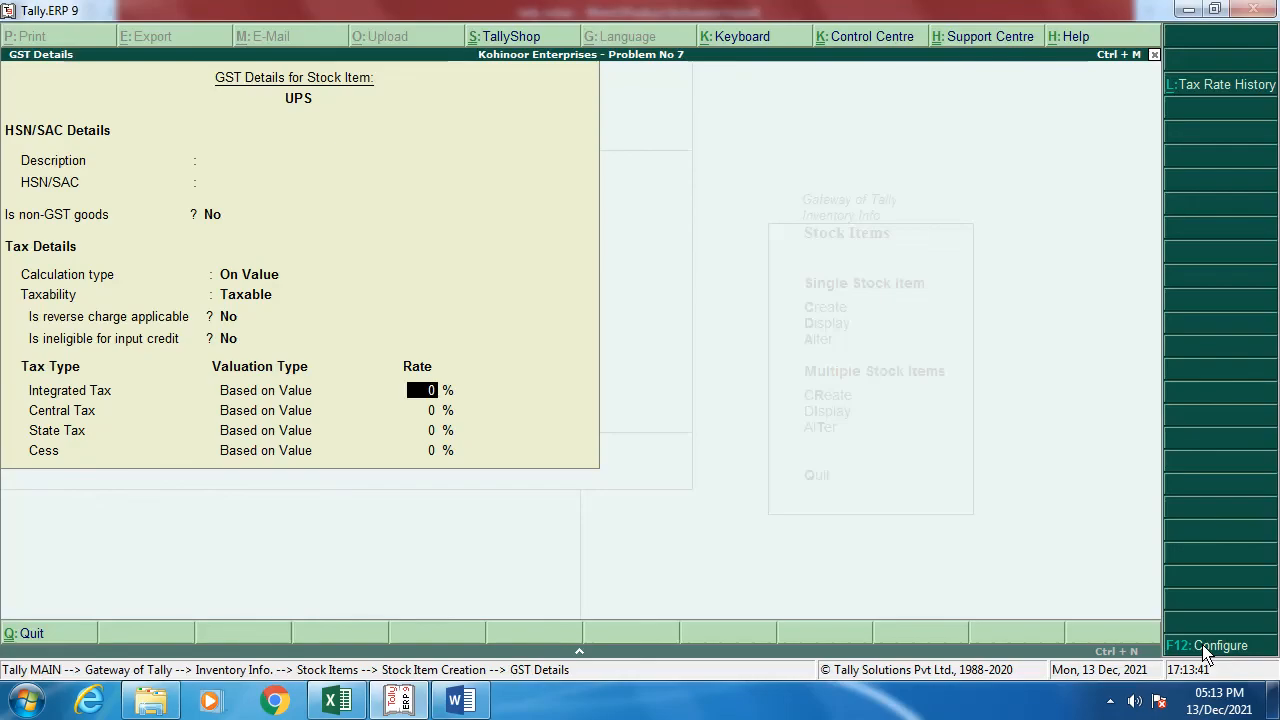
type("12")
key("Return")
key("Return")
key("Return")
key("Return")
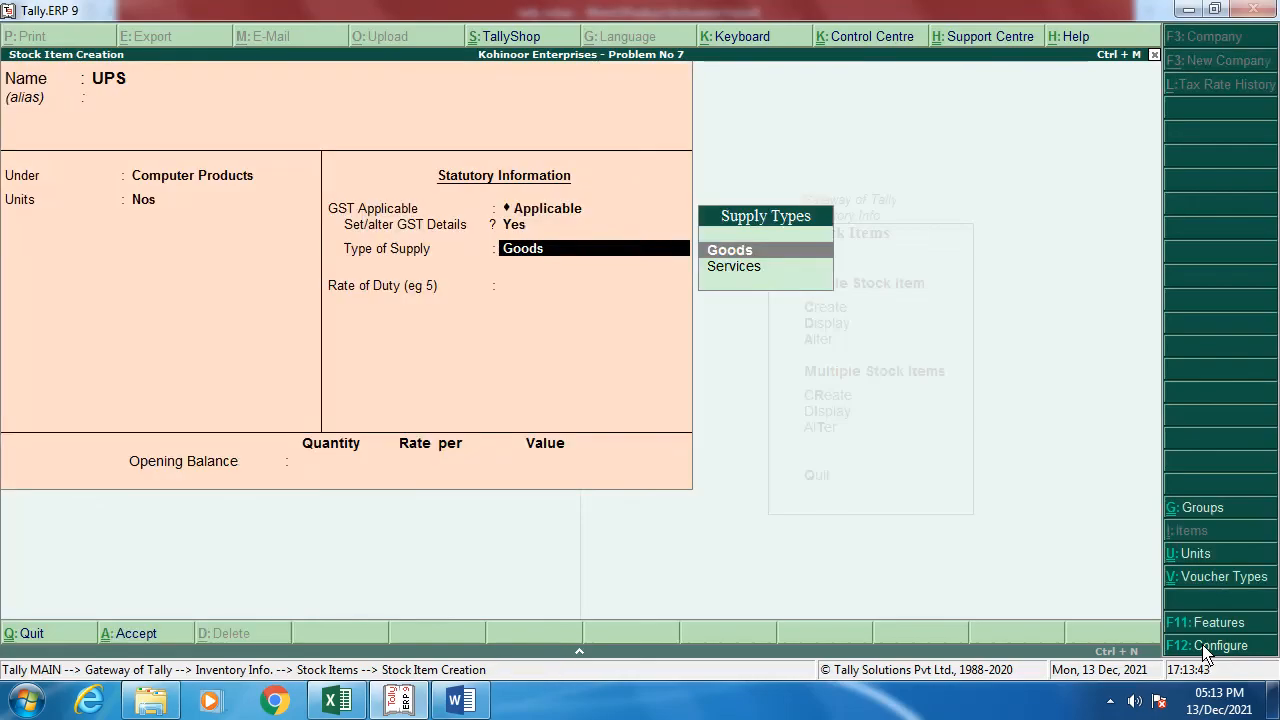
key("Return")
key("Return")
key("Return")
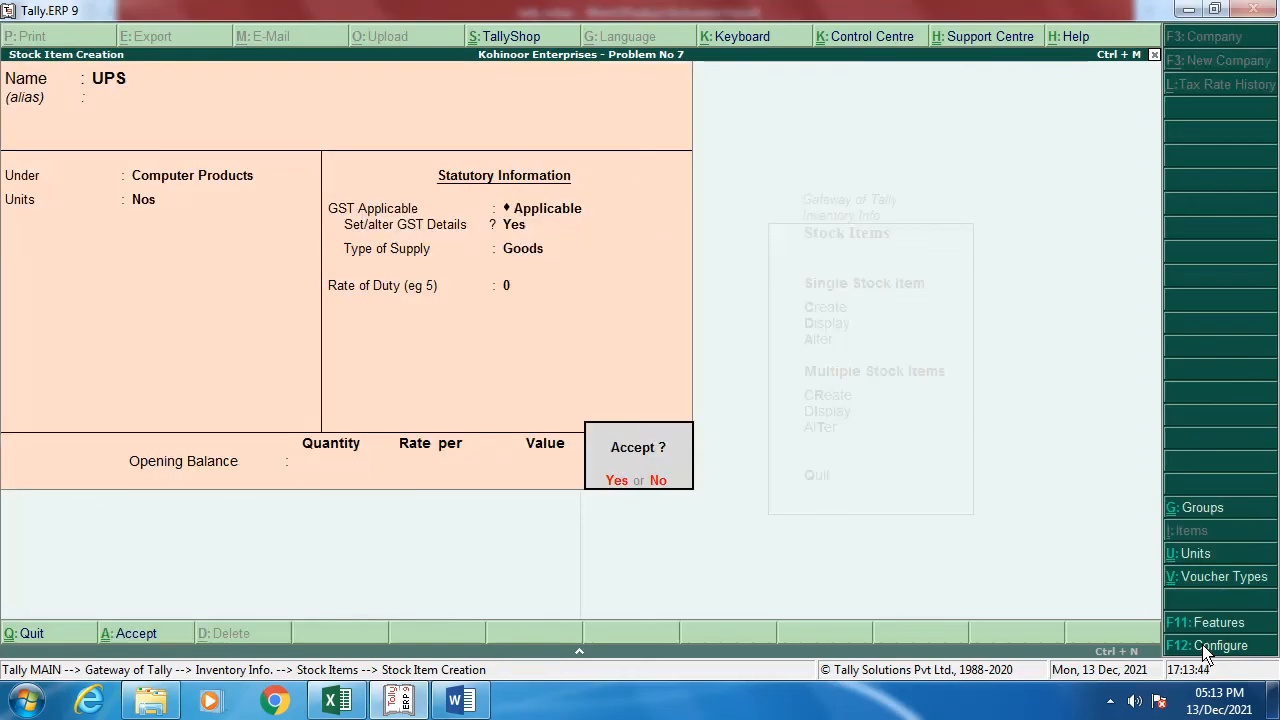
key("Return")
key("alt+Tab")
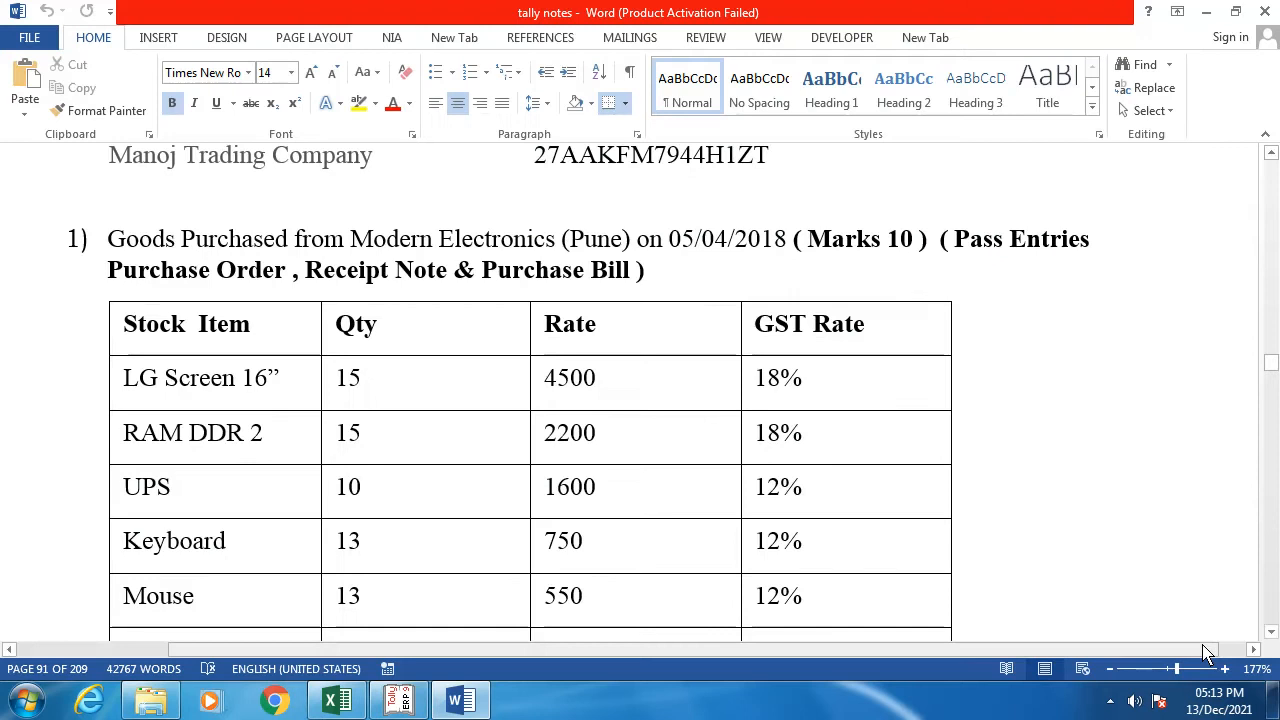
key("alt+Tab")
Step: Enter stock item Keyborad under Computer Products with unit Nos
type("Ke")
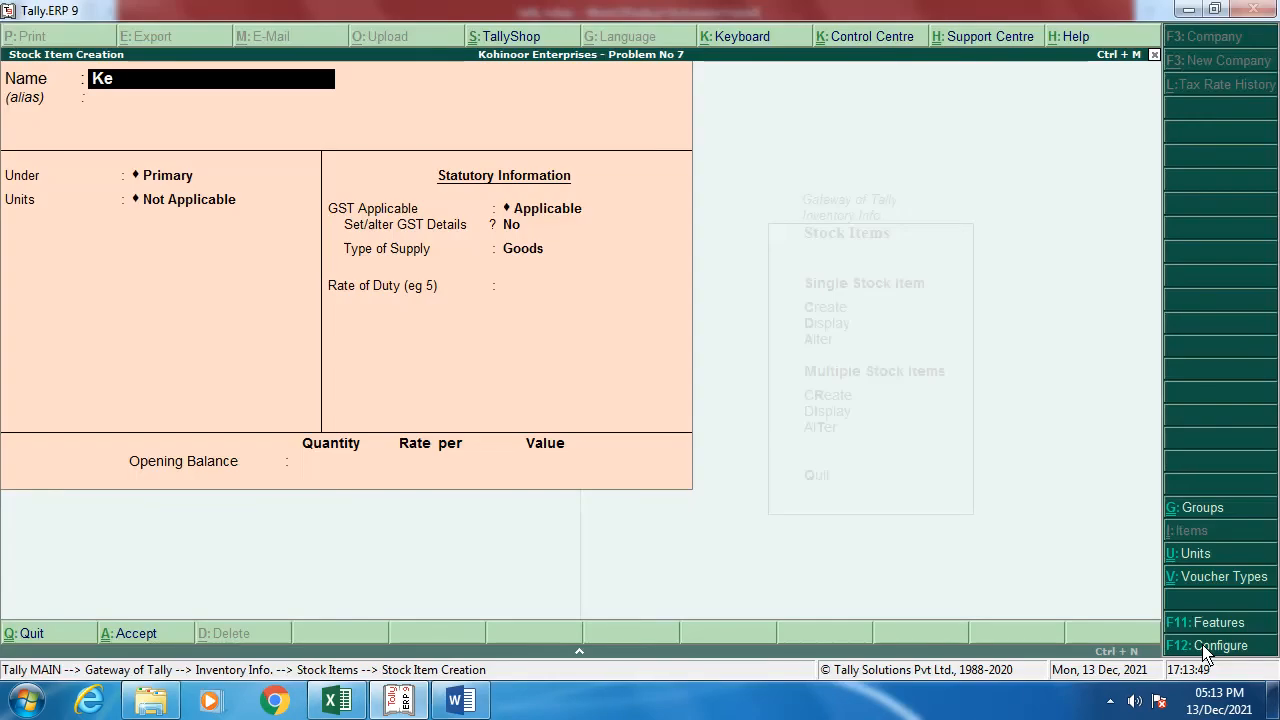
type("yborad")
key("Return")
key("Down")
key("Return")
key("Down")
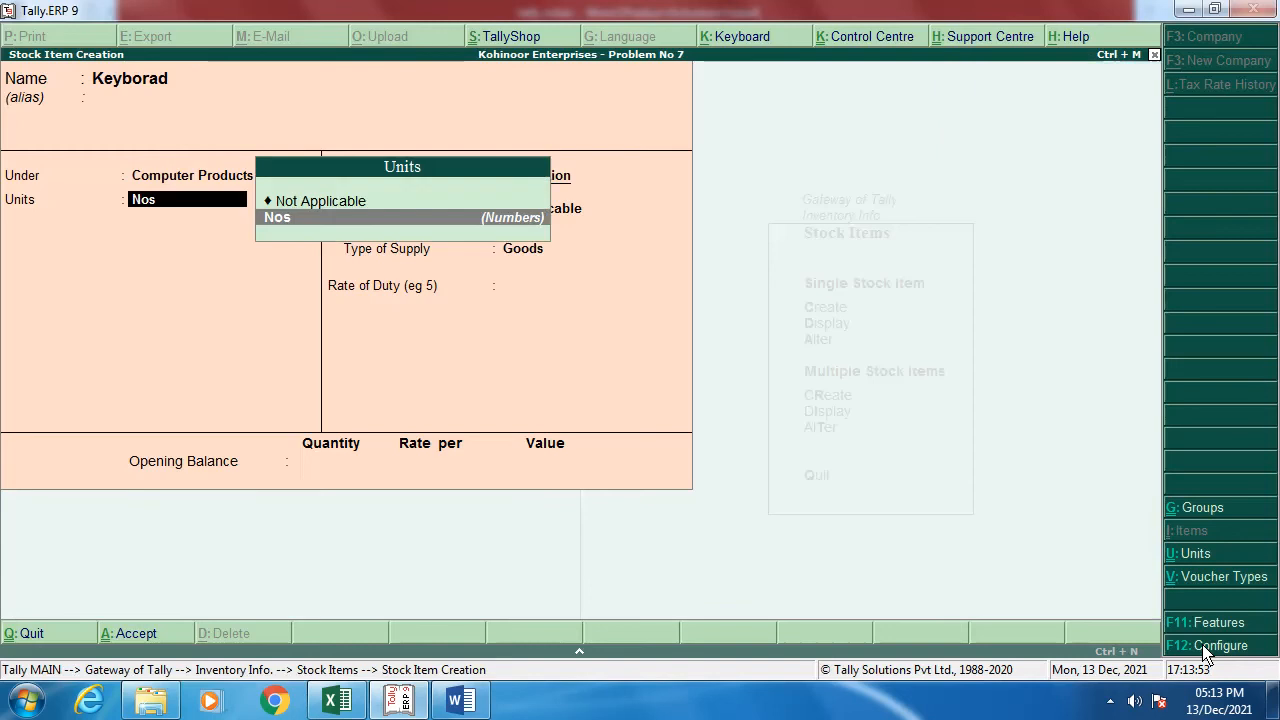
key("Return")
Step: Set Keyborad's GST details to Taxable at 12% integrated tax and save it
key("y")
key("Return")
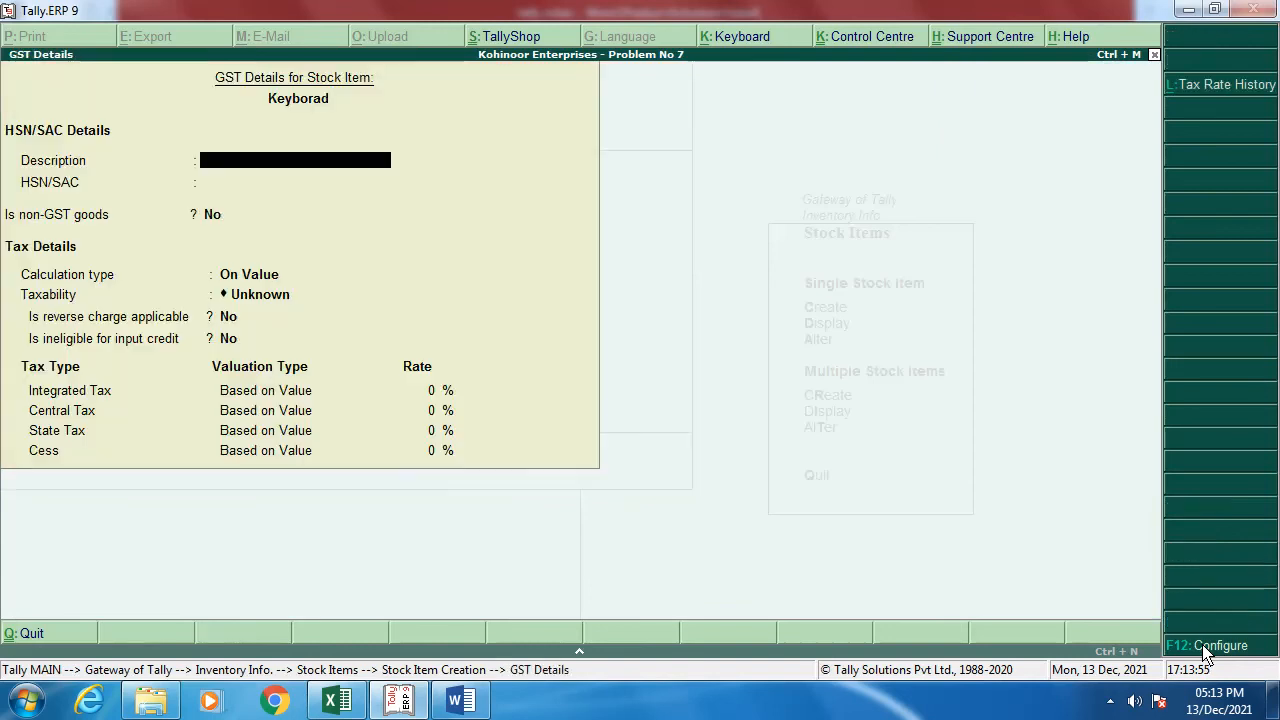
key("Return")
key("Return")
key("Return")
key("Return")
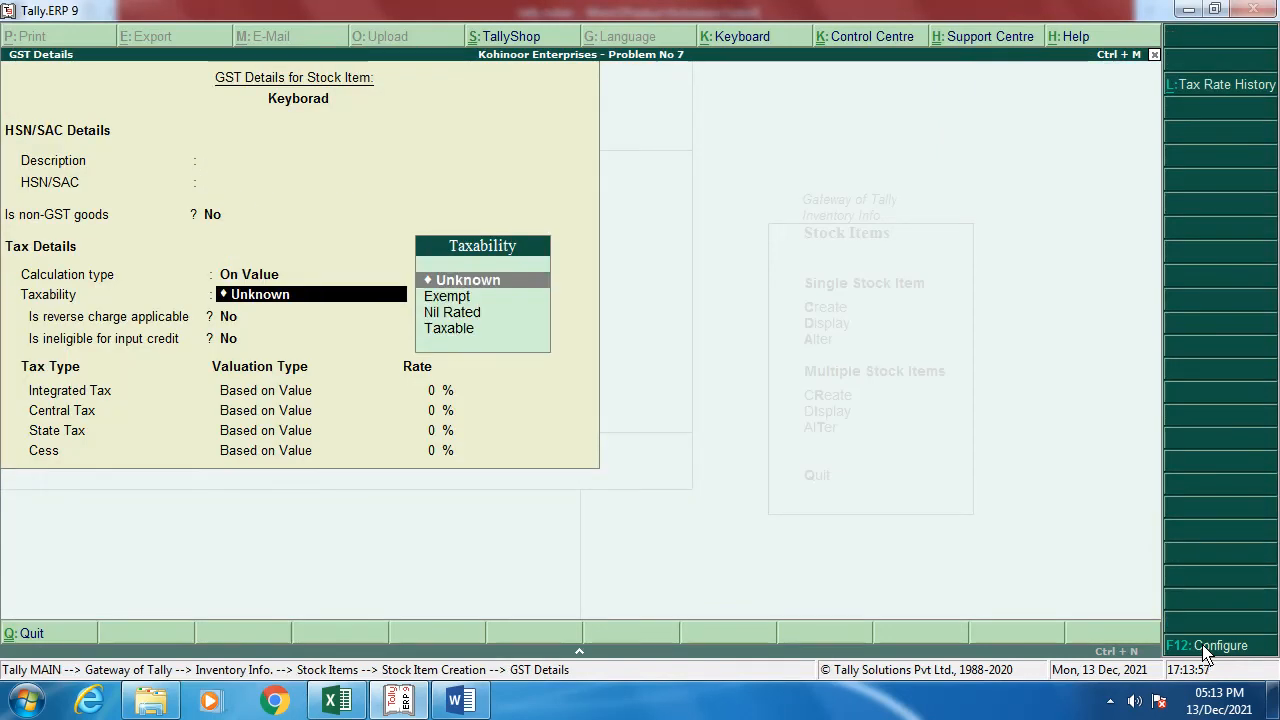
key("Down")
key("Down")
key("Down")
key("Return")
key("Return")
key("Return")
type("1")
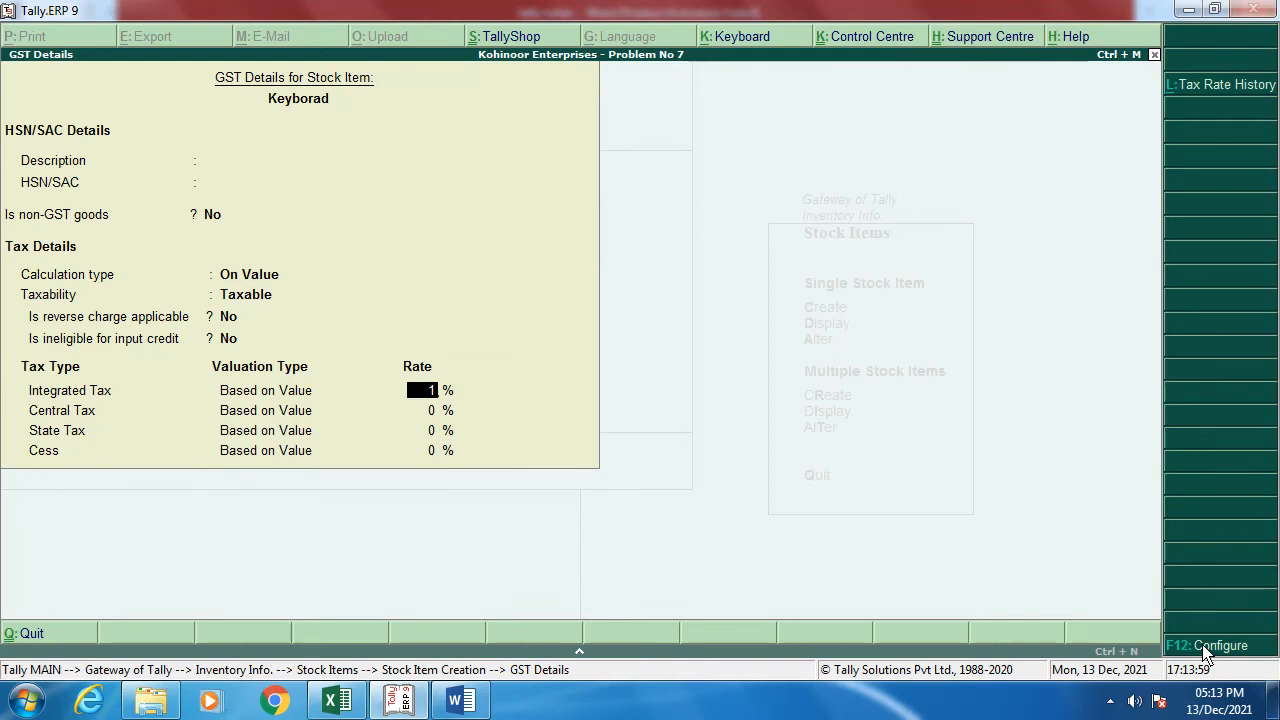
type("2")
key("Return")
key("Return")
key("Return")
key("Return")
key("Return")
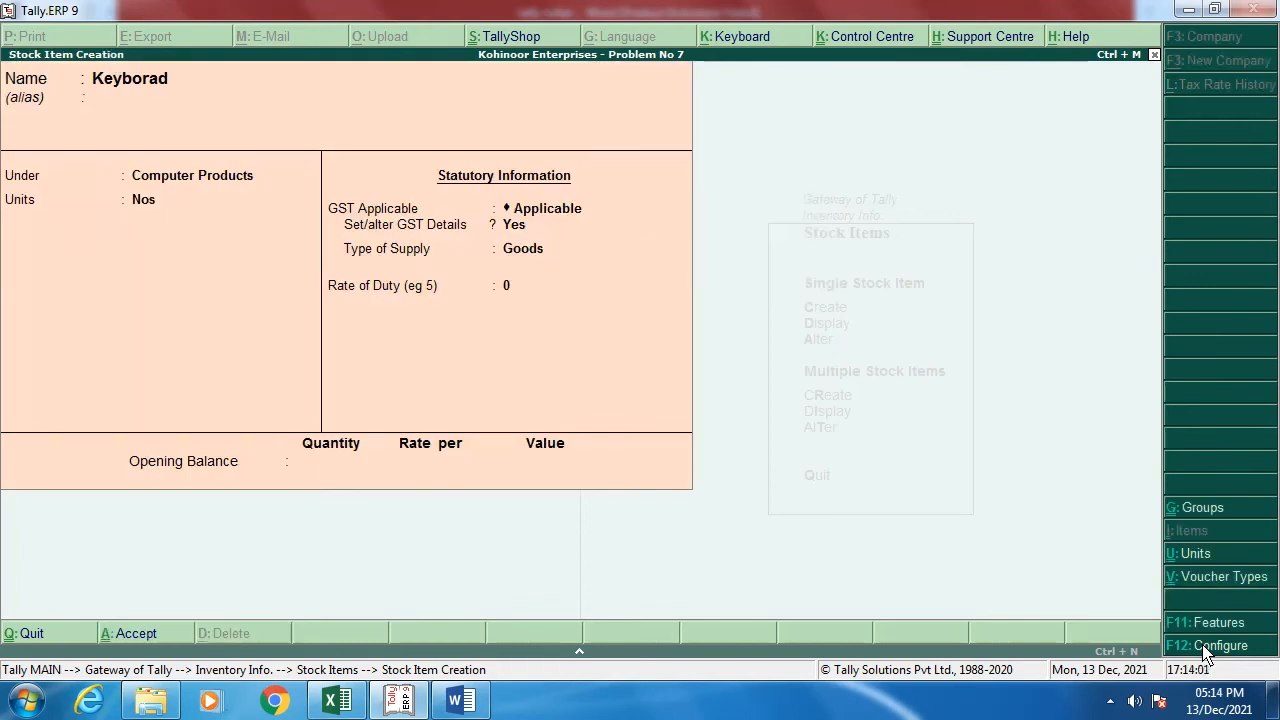
key("Return")
key("Return")
key("Return")
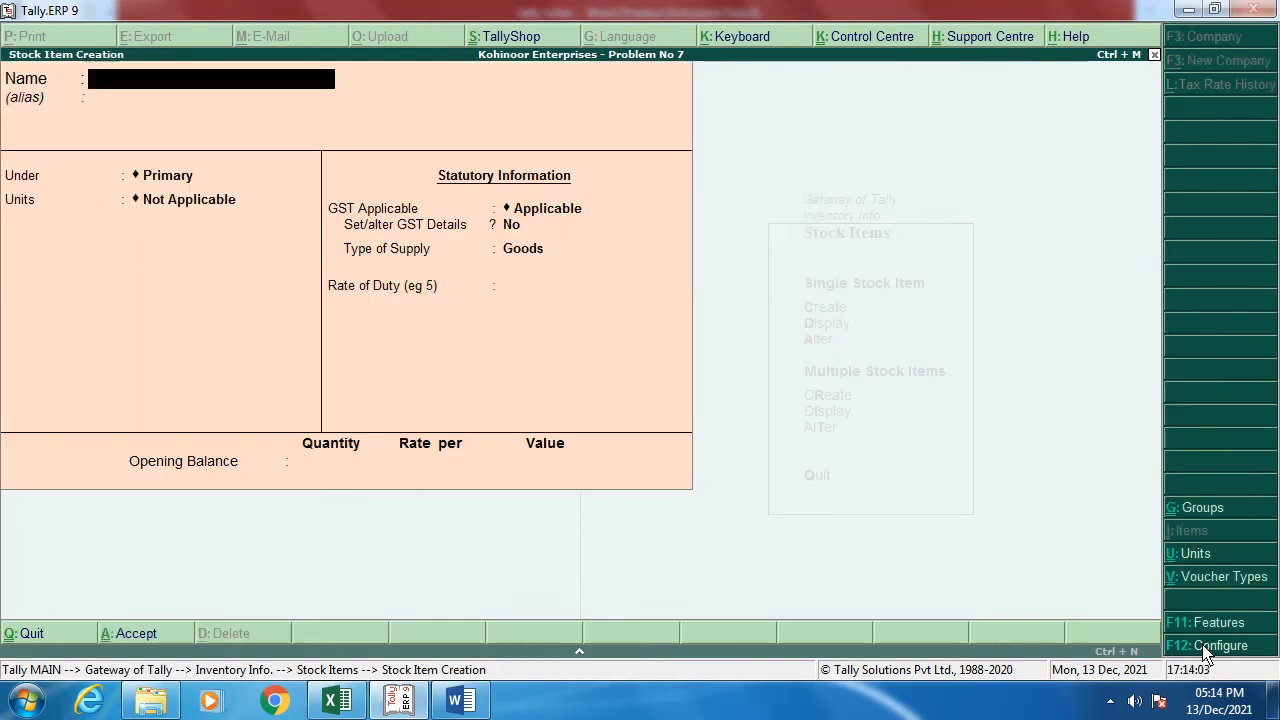
Step: Add stock item Mouse in Computer Products, unit Nos, Taxable at 12% integrated tax, then switch to Word
type("Mouse")
key("Return")
key("Return")
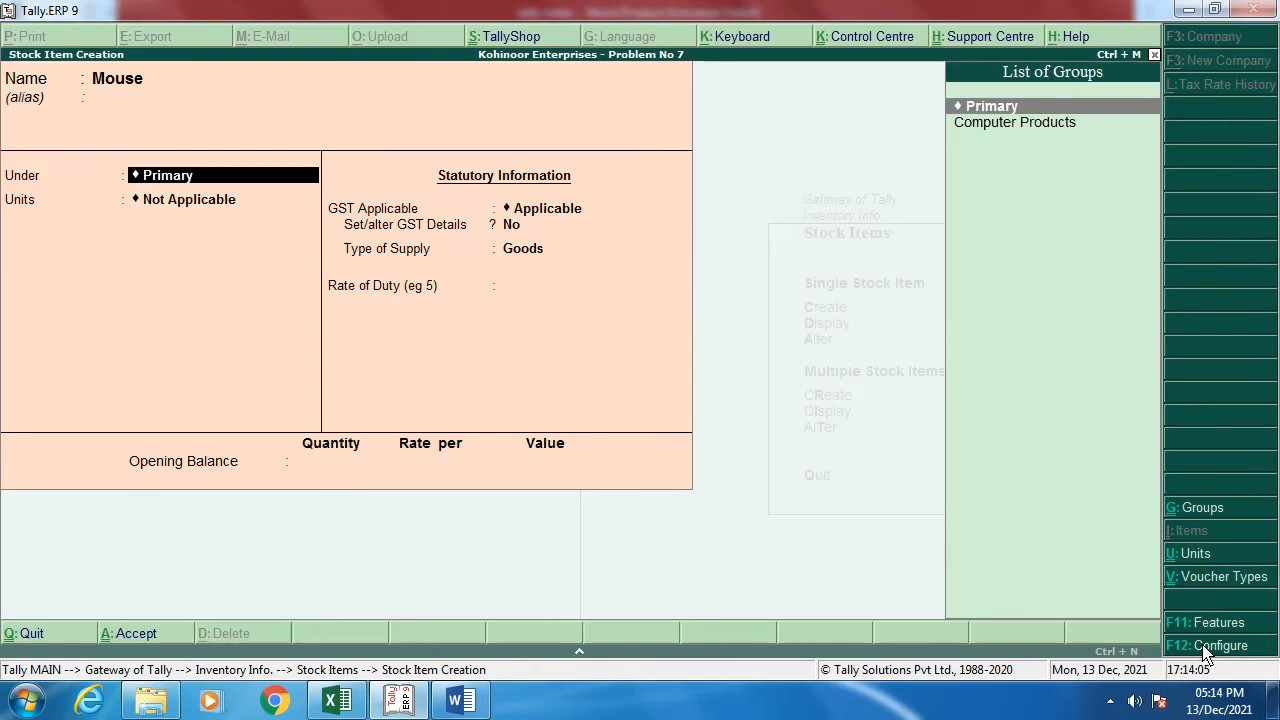
key("Down")
key("Return")
key("Down")
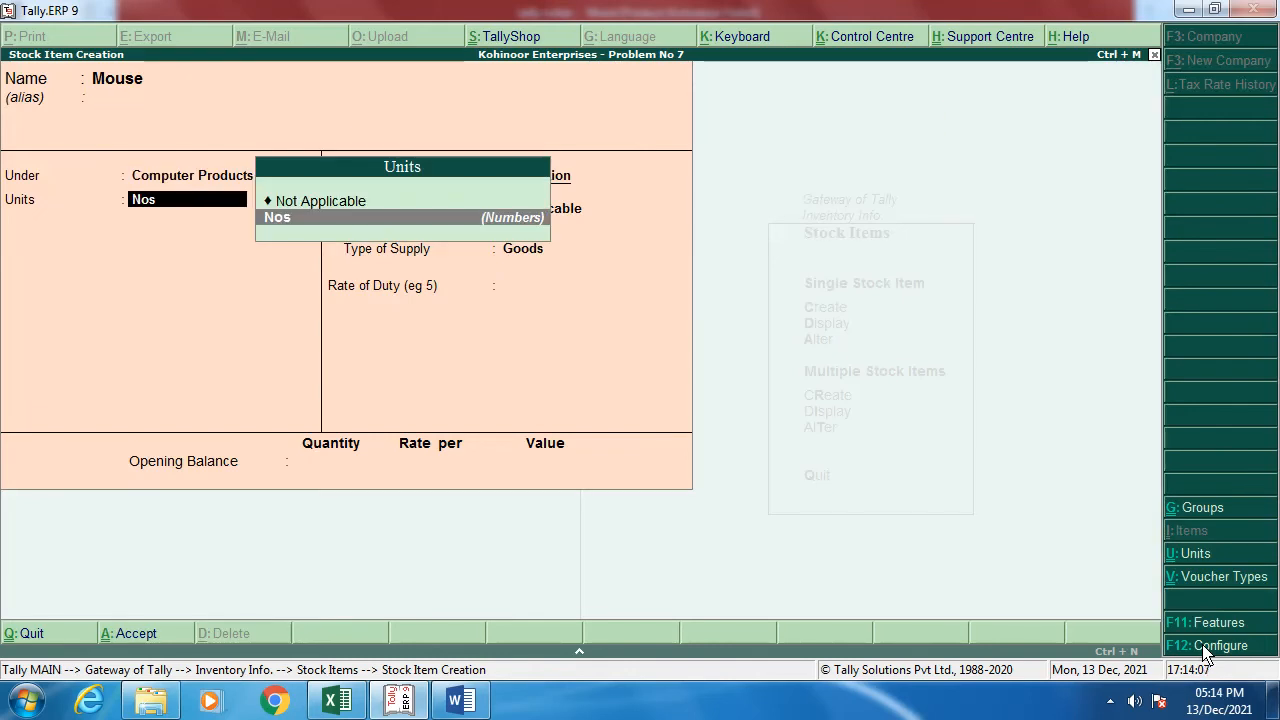
key("Return")
key("Return")
key("y")
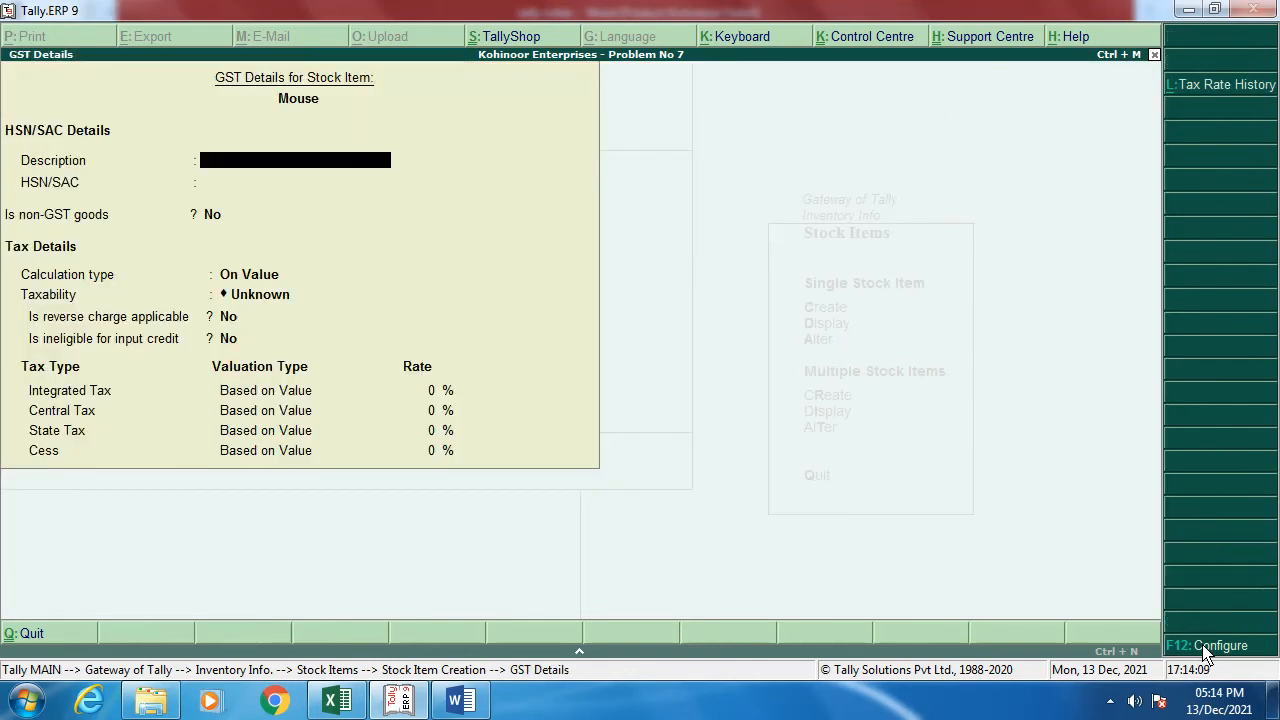
key("Return")
key("Return")
key("Return")
key("Return")
key("Down")
key("Down")
key("Down")
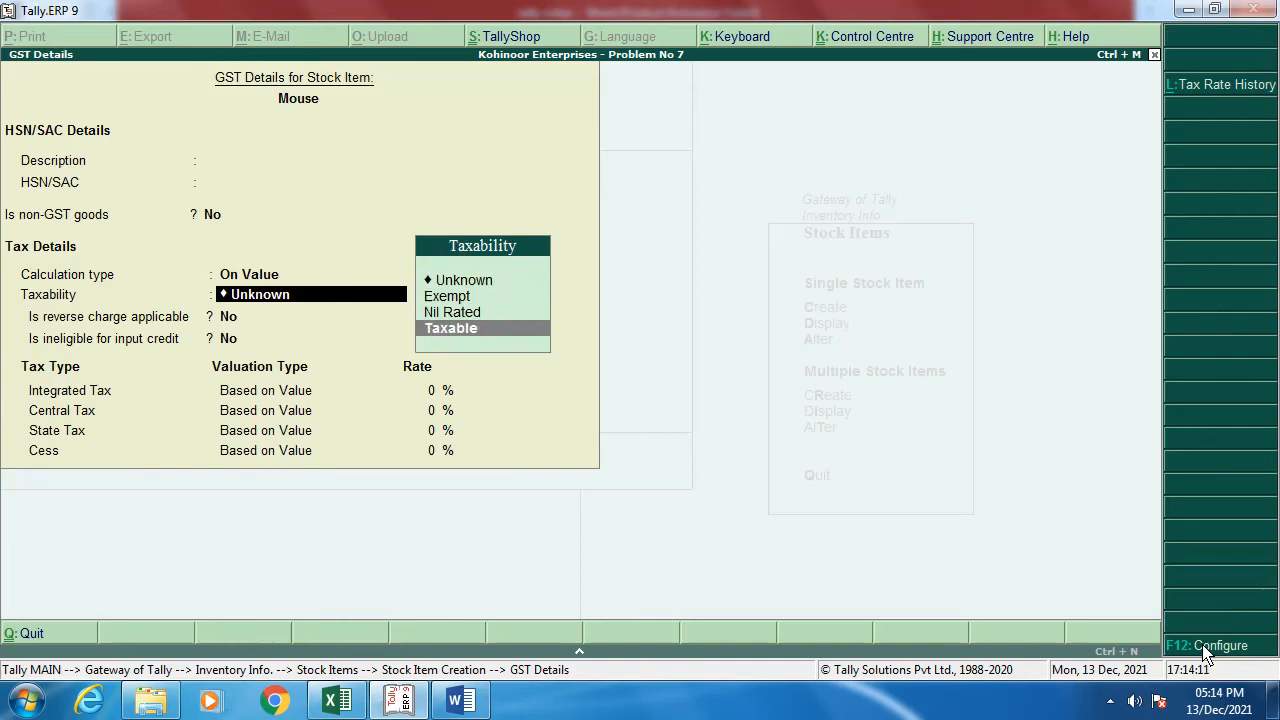
key("Return")
key("Return")
key("Return")
type("12")
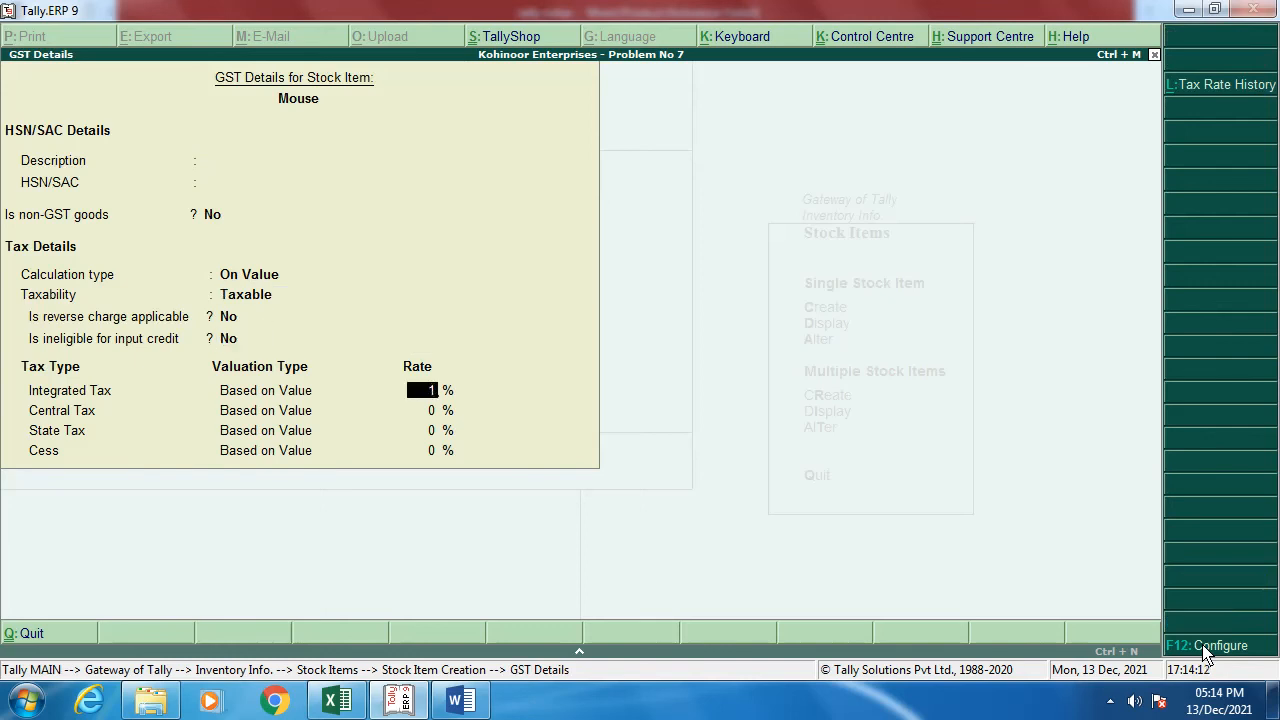
key("Return")
key("Return")
key("Return")
key("Return")
key("Return")
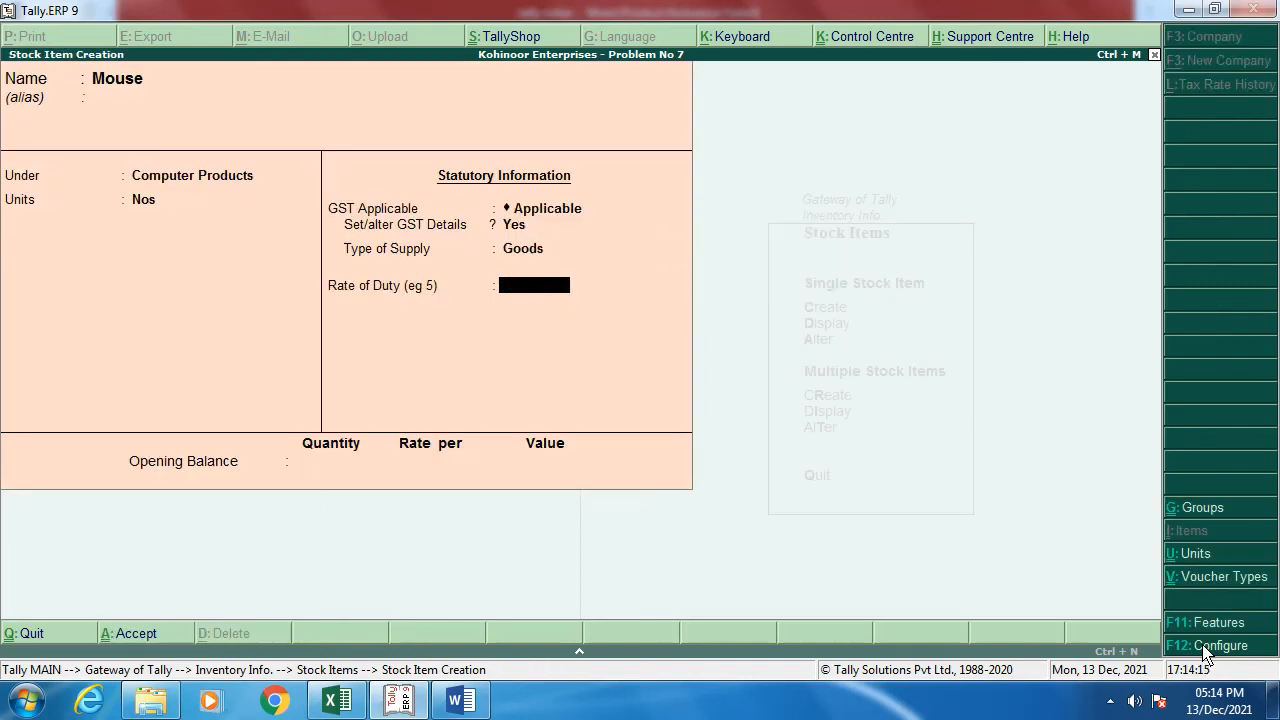
key("Return")
key("Return")
key("Return")
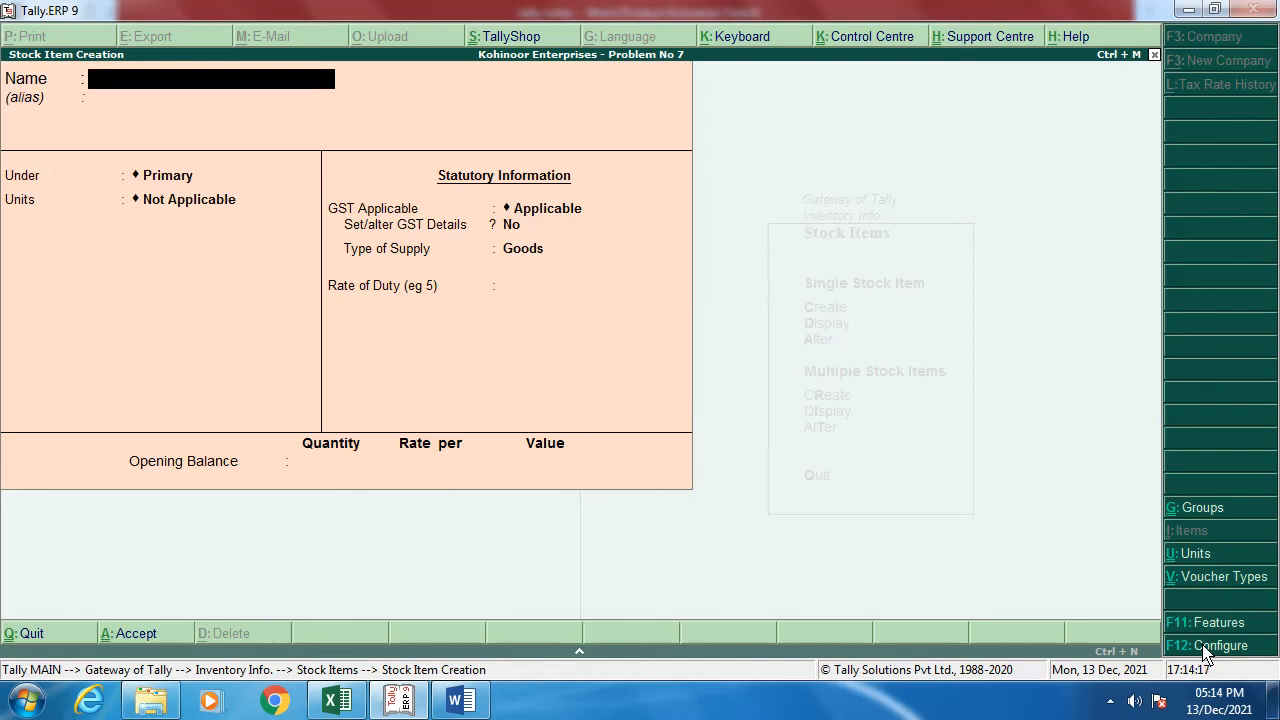
key("alt+Tab")
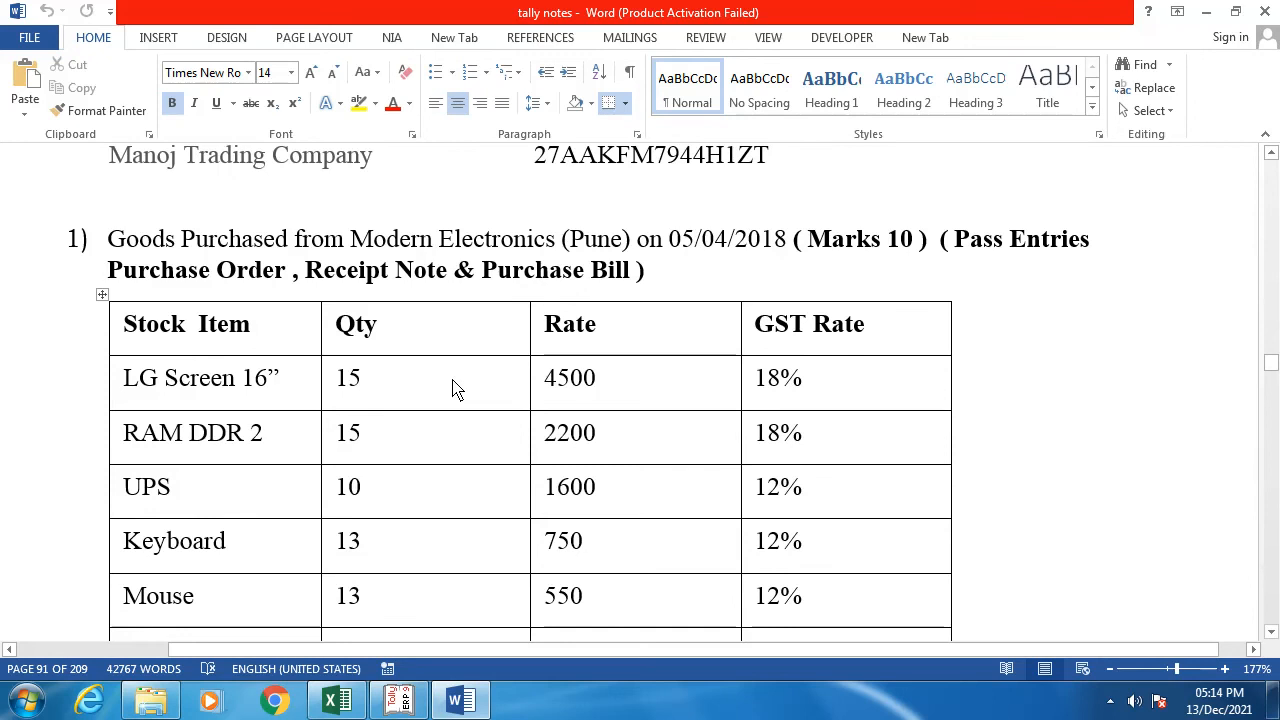
Step: Minimize the Word notes so Tally.ERP 9 is in front
key("alt+Tab")
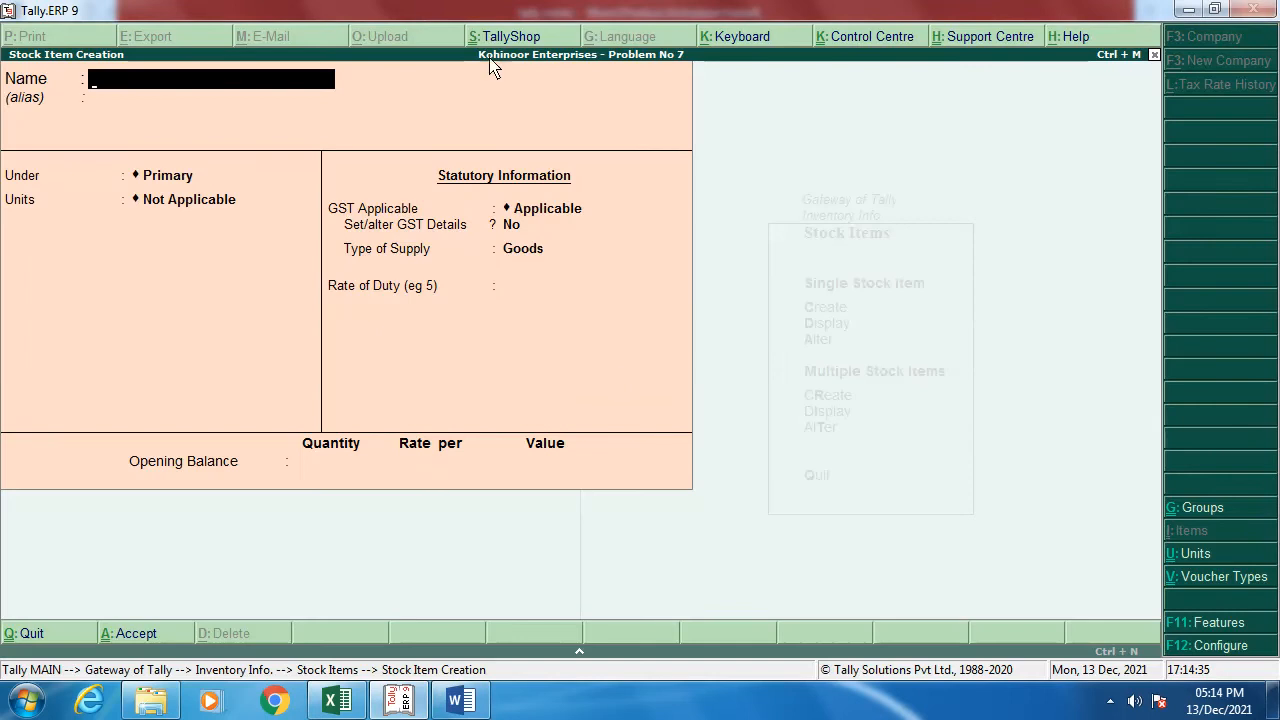
key("alt+Tab")
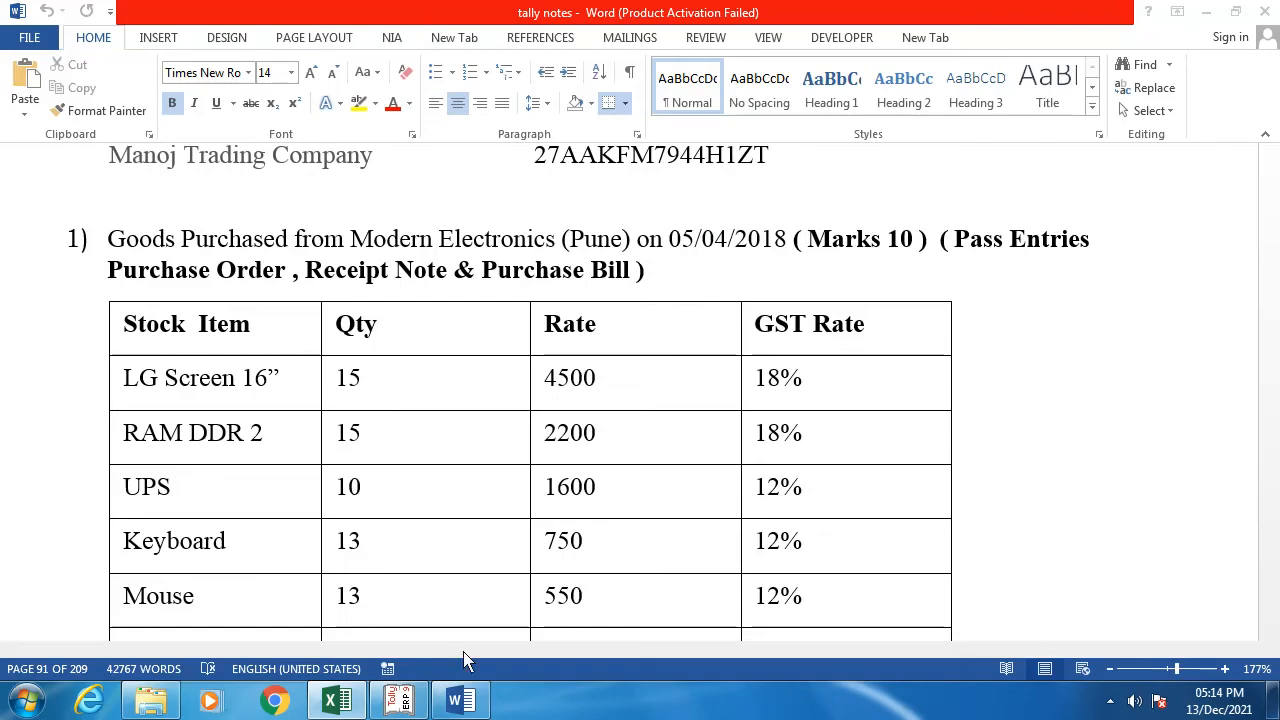
left_click(397, 705)
left_click(397, 705)
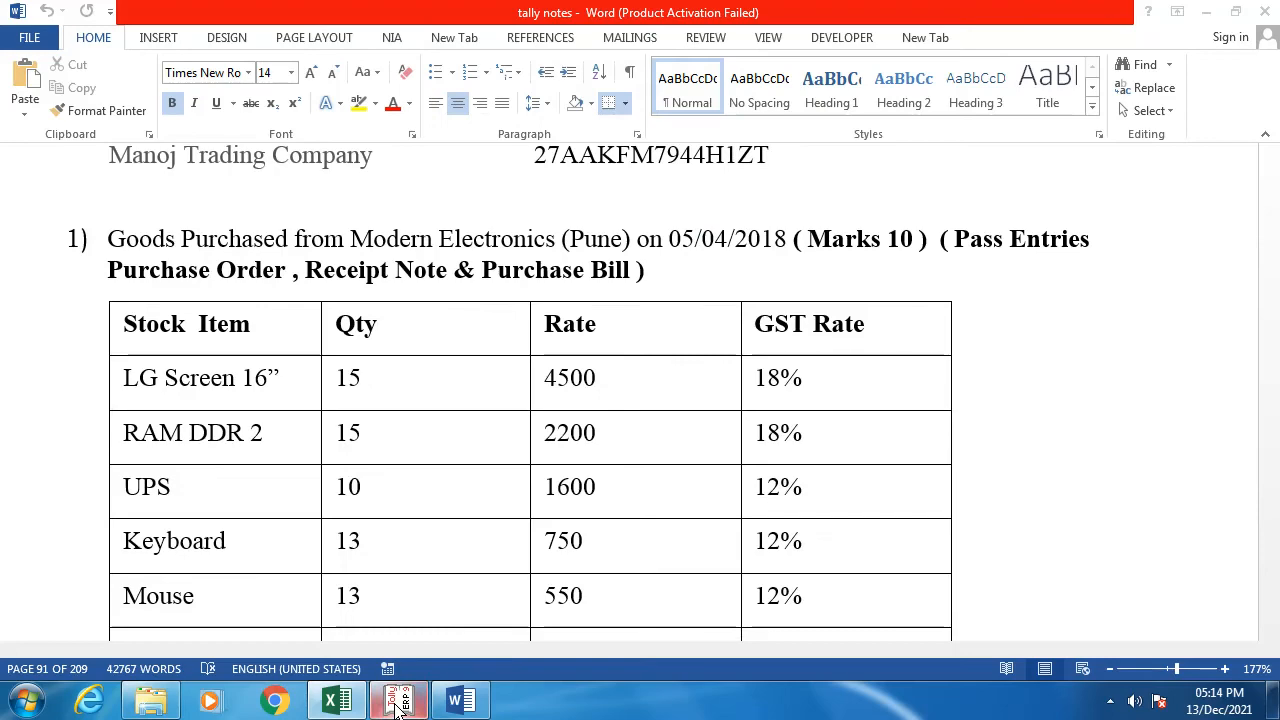
left_click(1207, 12)
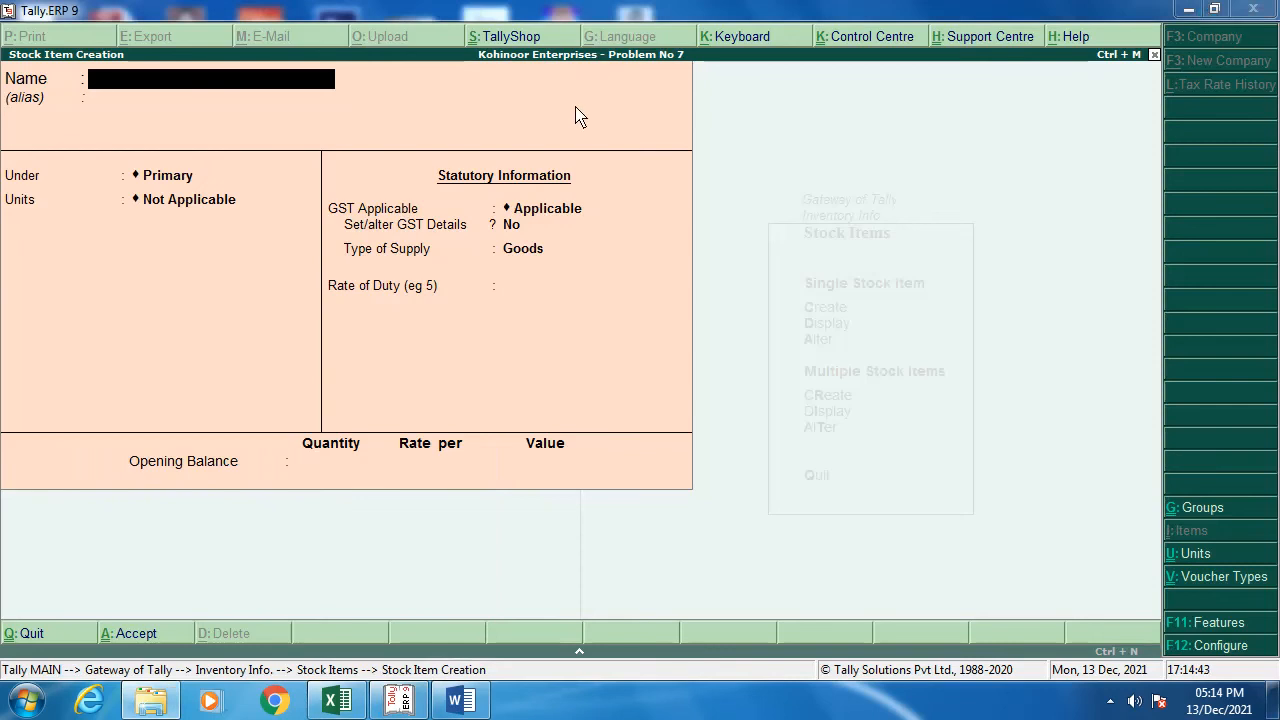
key("alt+space")
key("Escape")
Step: Exit stock item creation and highlight Order Vouchers on the Gateway of Tally
key("Escape")
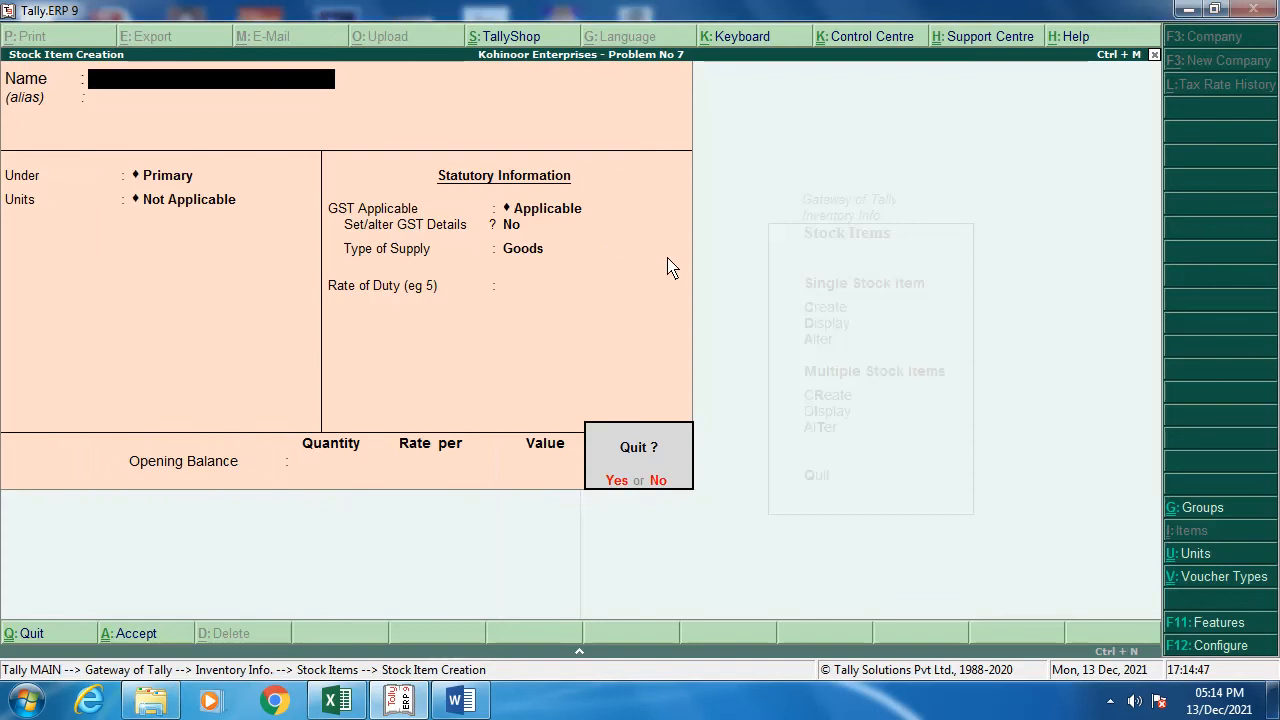
key("Return")
key("Escape")
key("Escape")
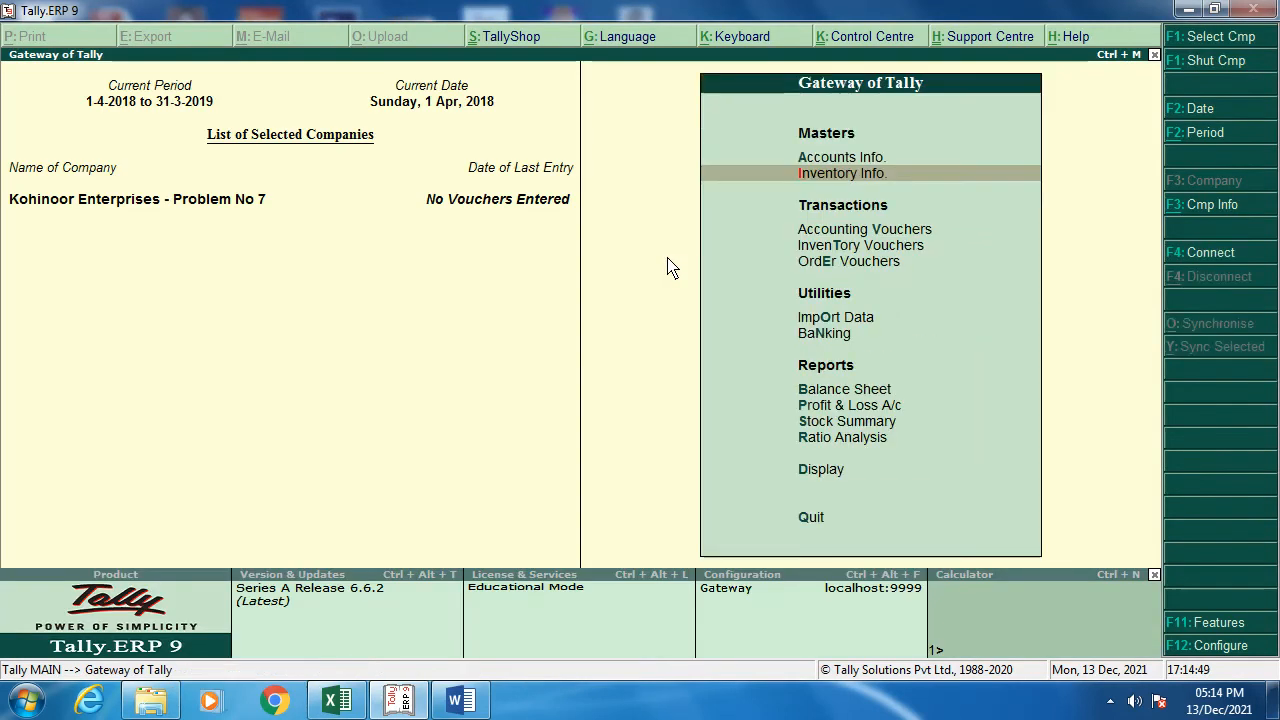
key("Down")
key("Down")
key("Down")
key("Down")
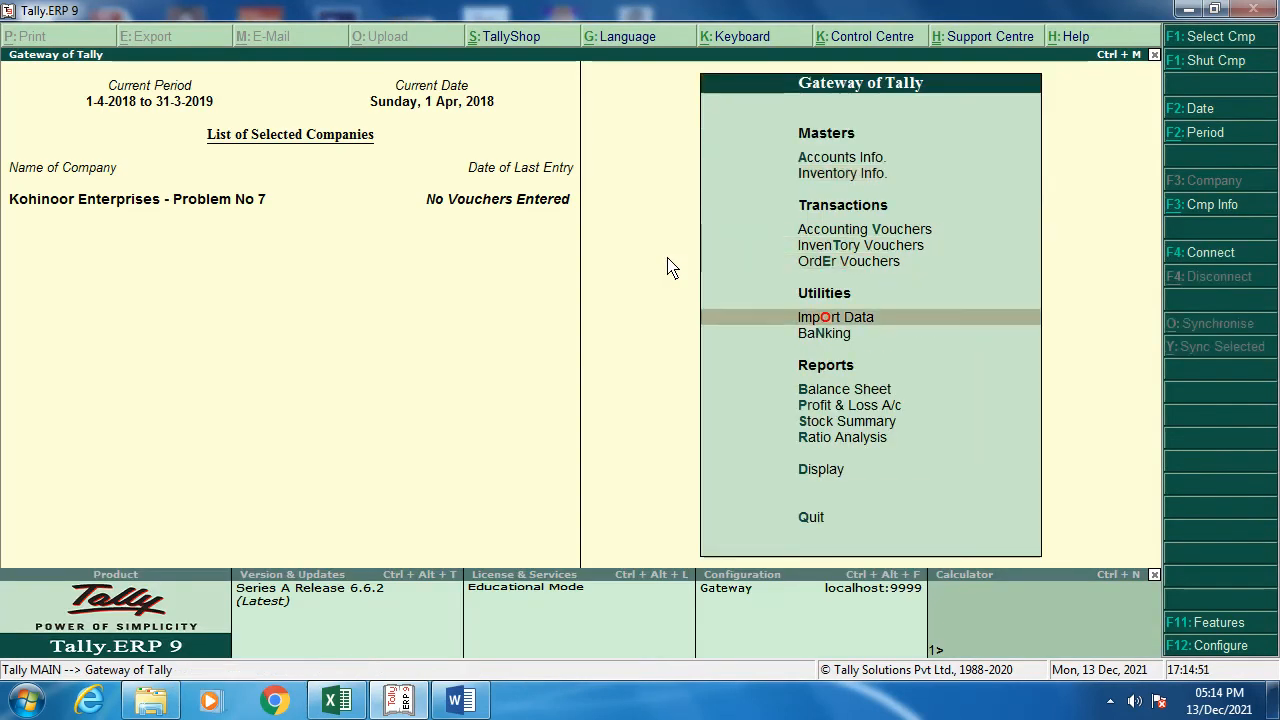
key("Up")
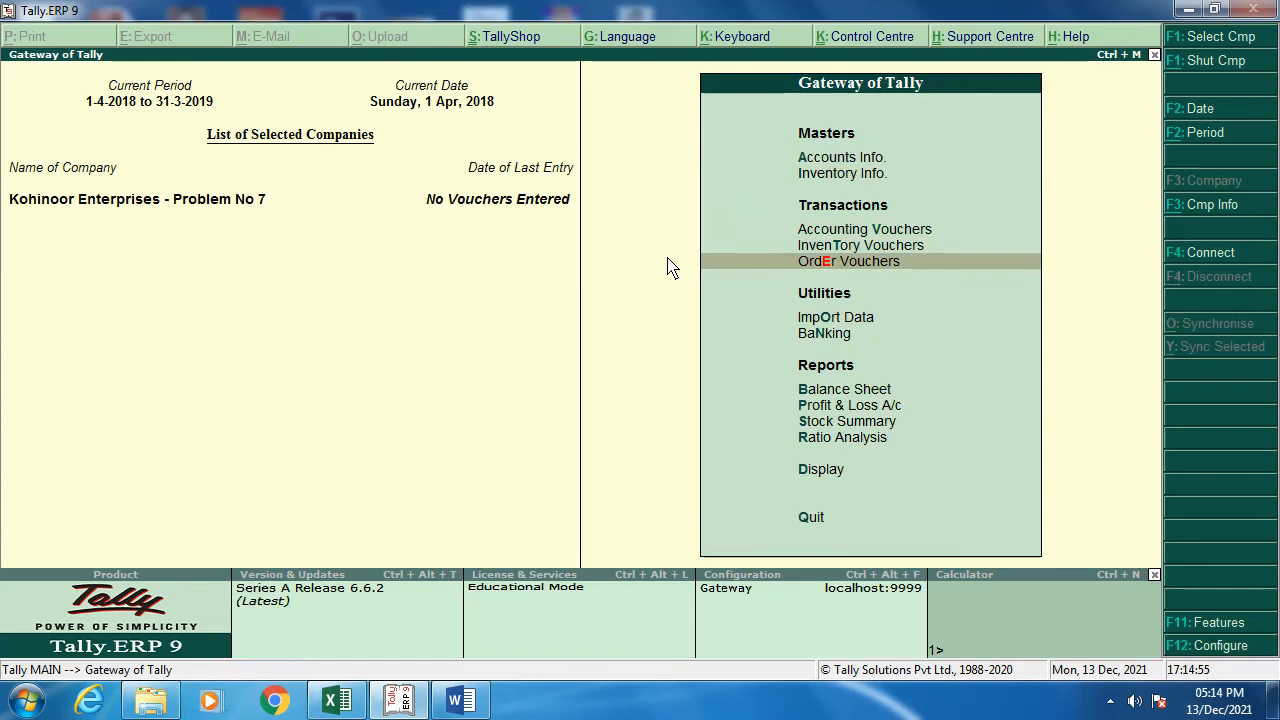
Step: Open a Purchase Order voucher, check the Word purchase notes, and start the party name with M
key("Return")
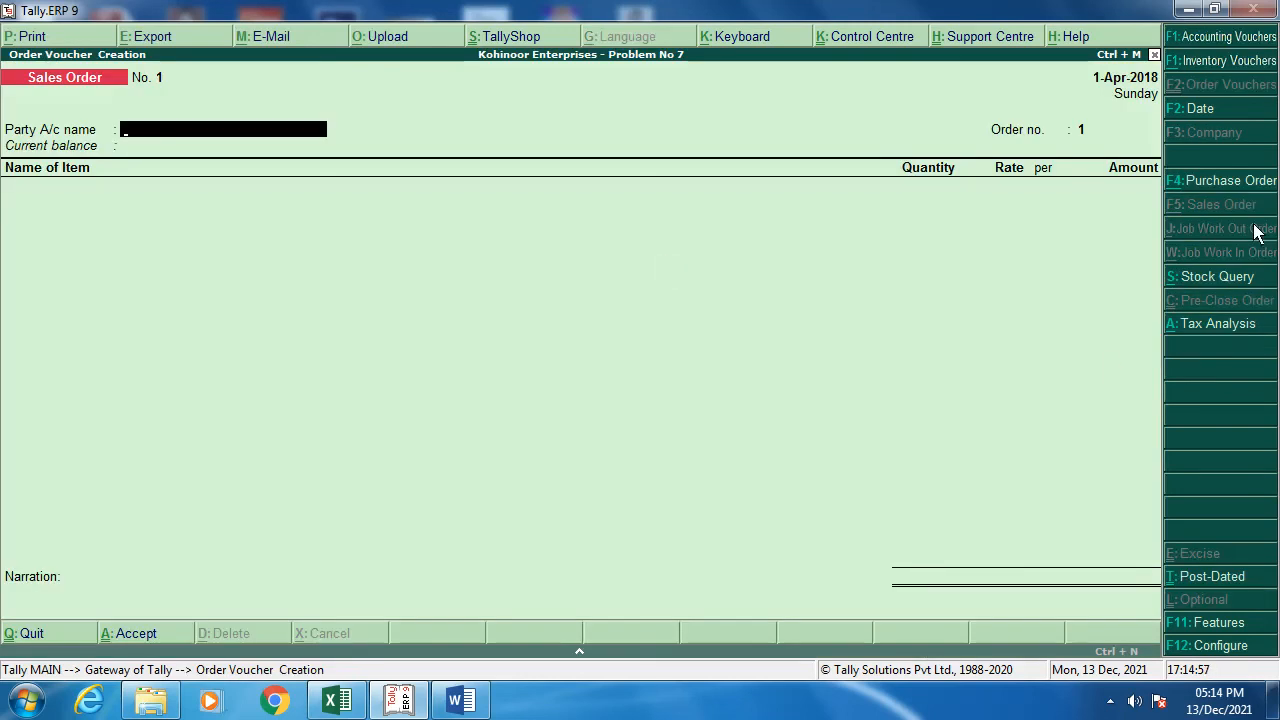
left_click(1217, 185)
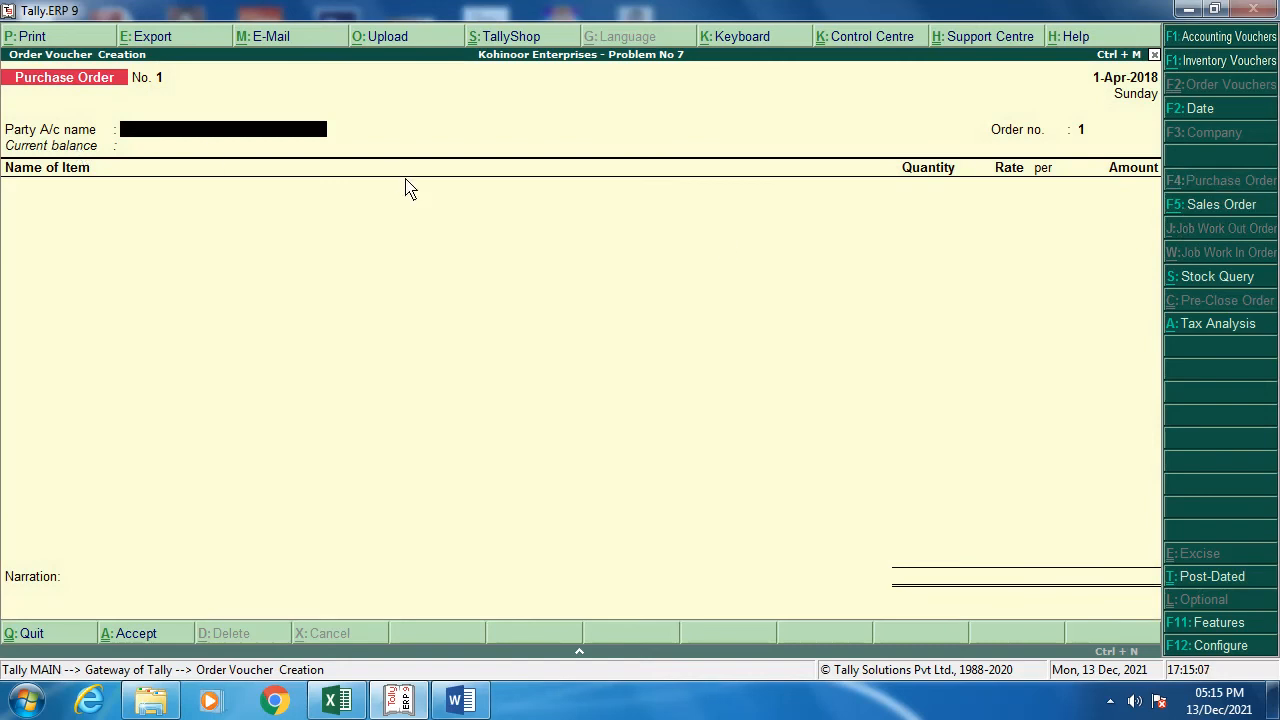
key("alt+Tab")
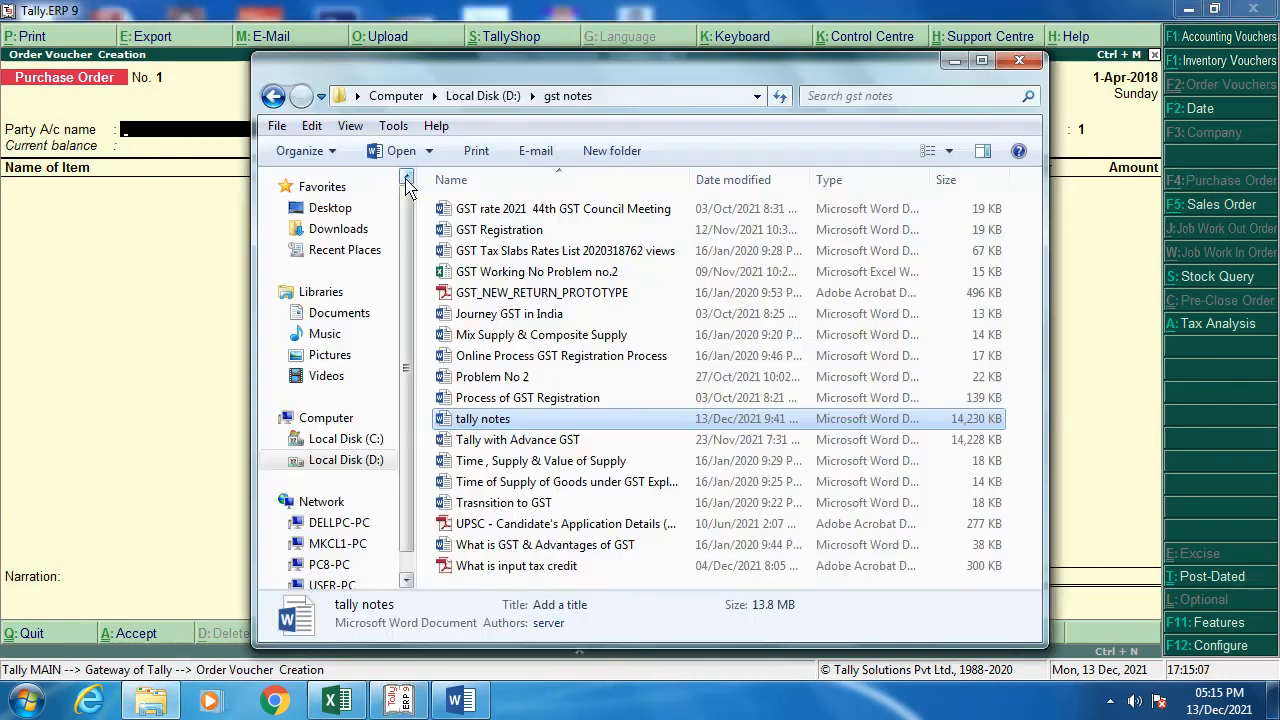
left_click(1019, 62)
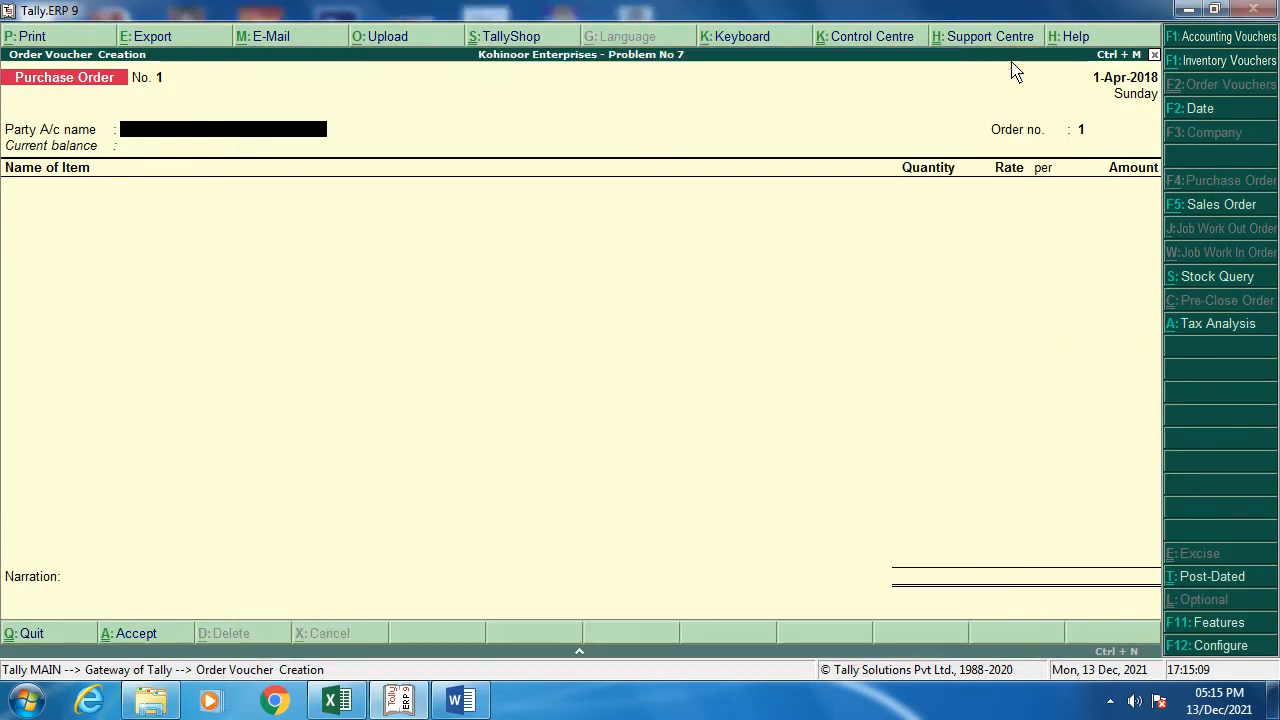
left_click(461, 701)
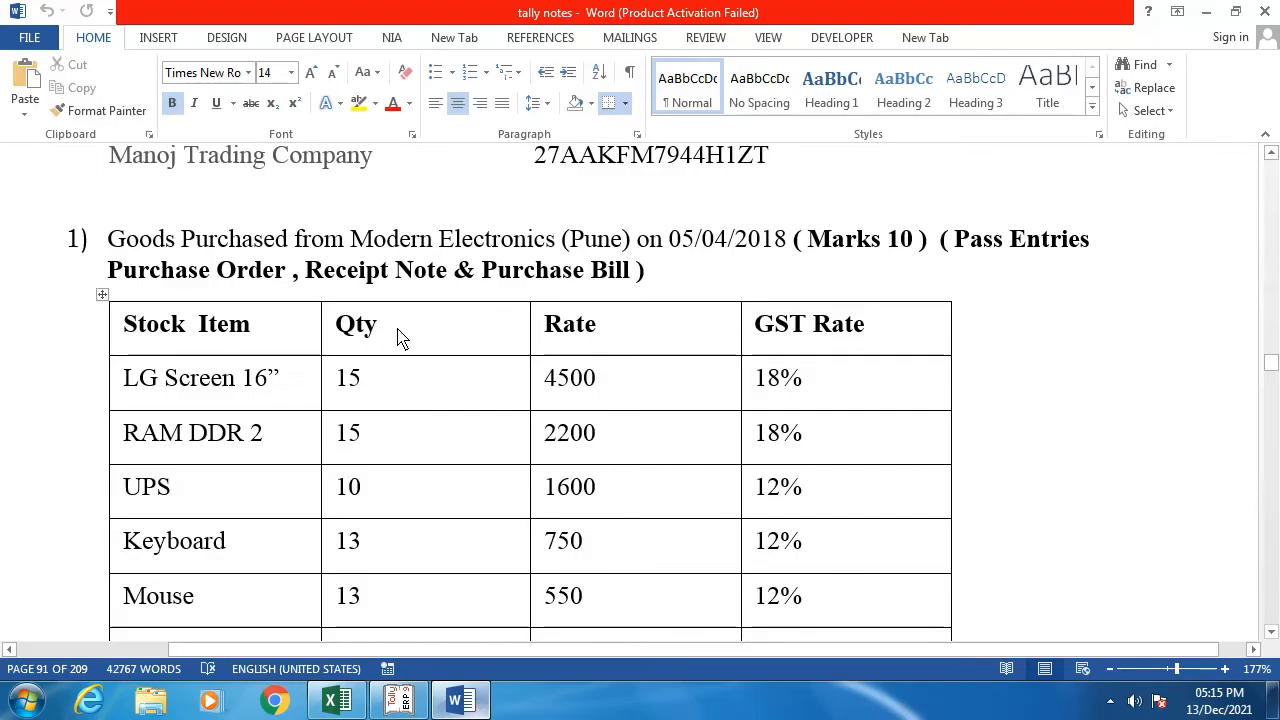
key("alt+Tab")
type("M")
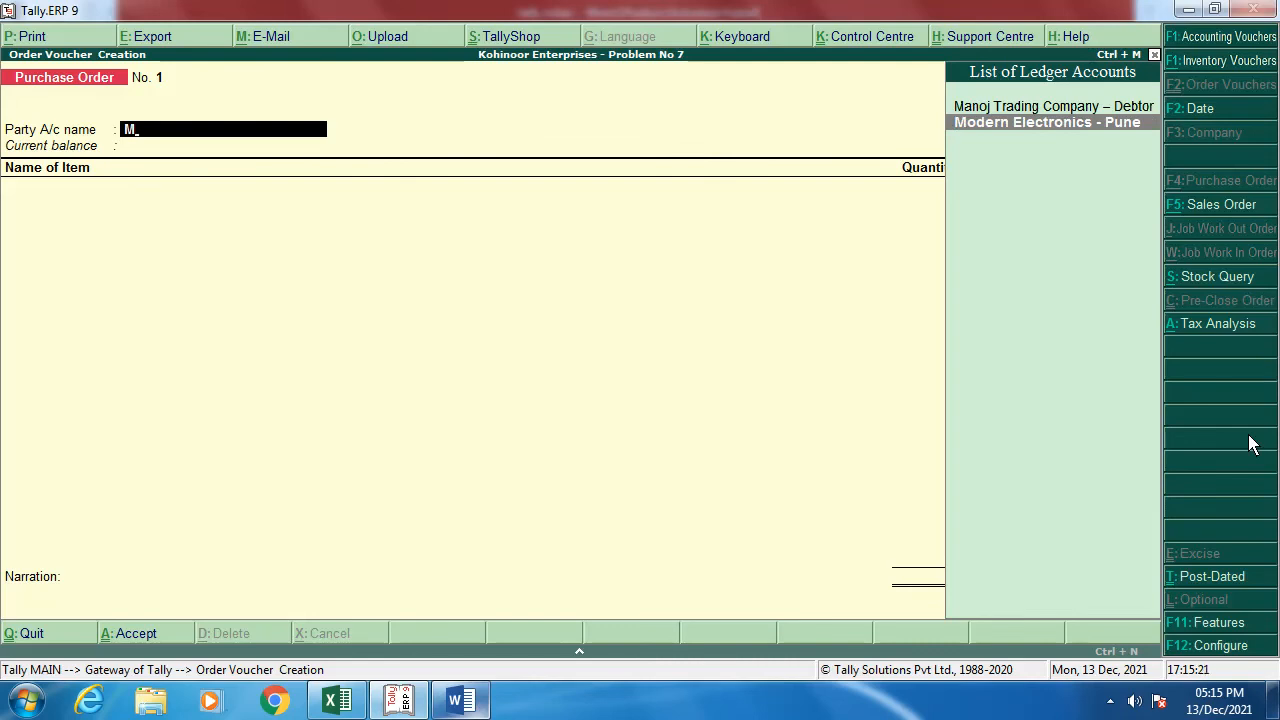
Step: Pick Modern Electronics - Pune (Maharashtra), despatch By Tempo to Nana Peth - Pune, order PO NO.01/2018-19
key("Return")
key("Return")
key("Return")
key("Return")
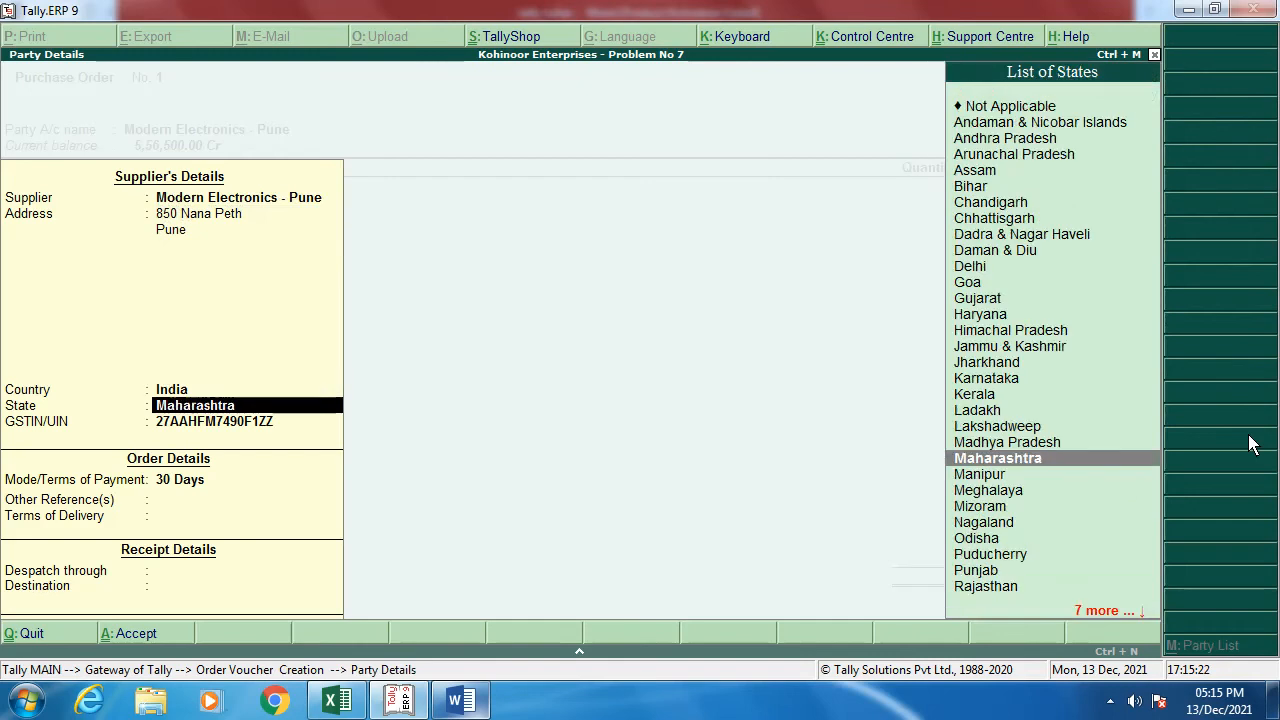
key("Return")
key("Return")
key("Return")
key("Return")
key("Return")
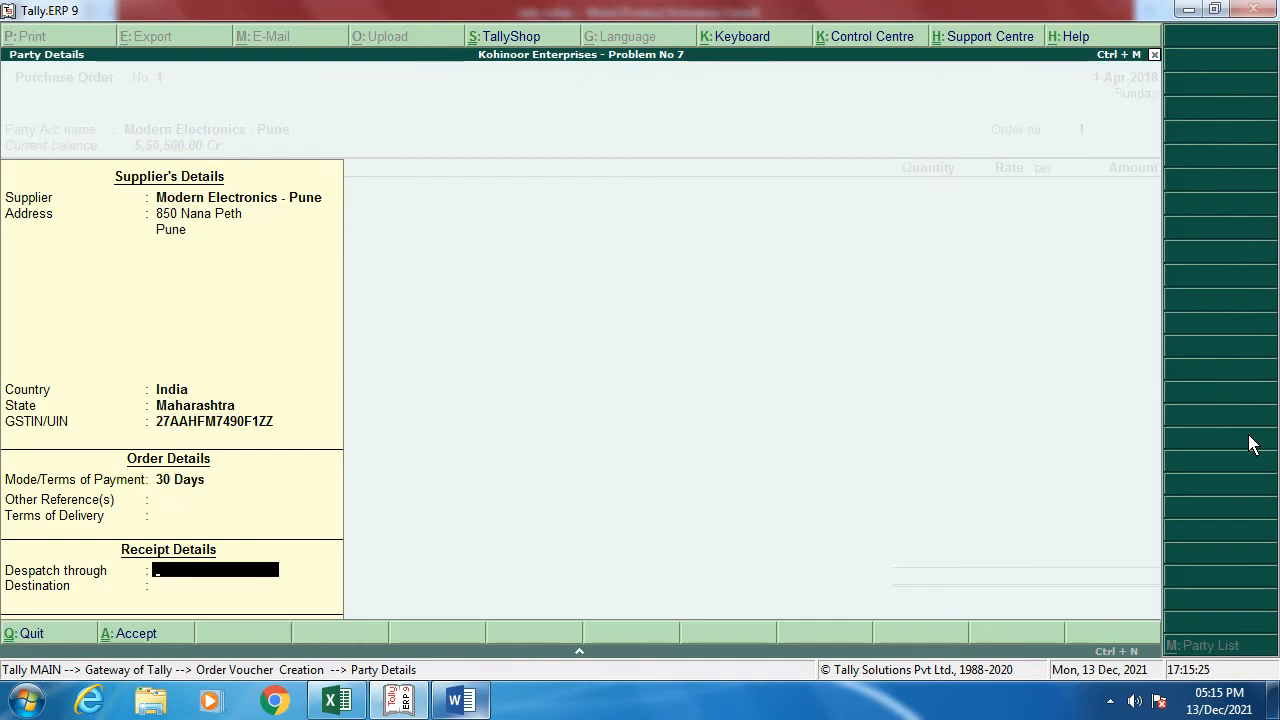
type("By Tempo")
key("Return")
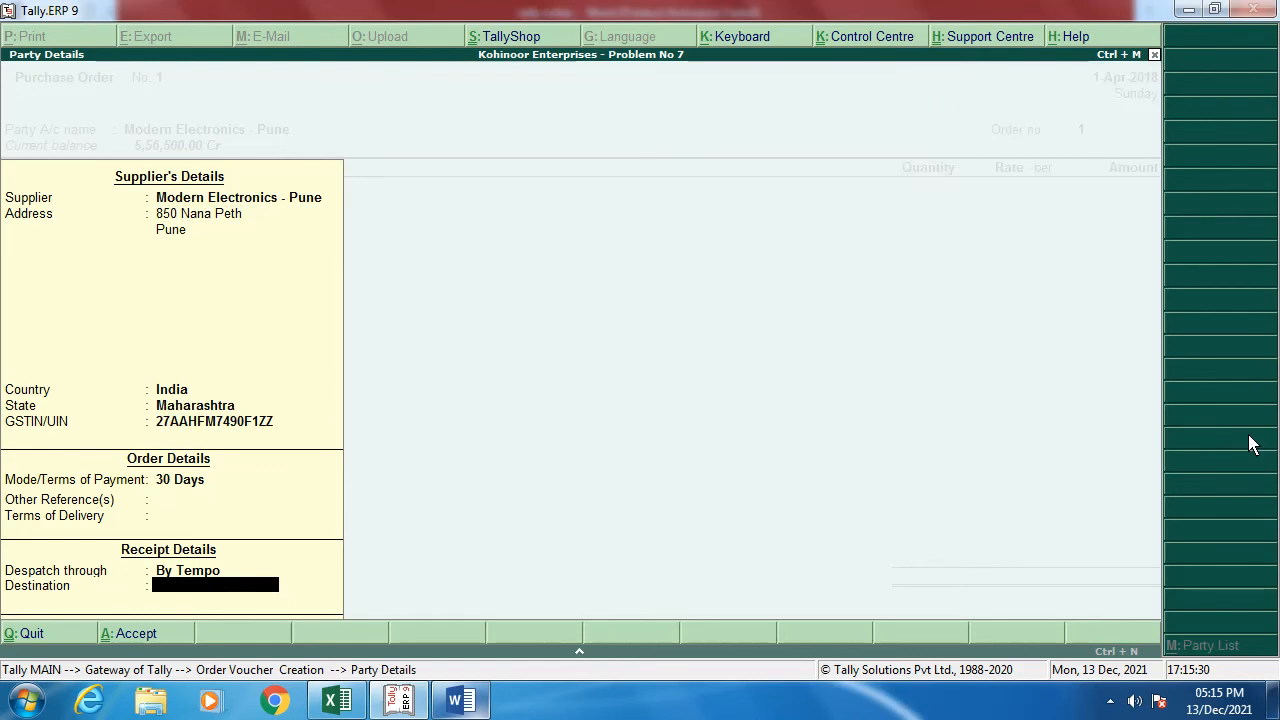
type("Nana Peth - Pune")
key("Return")
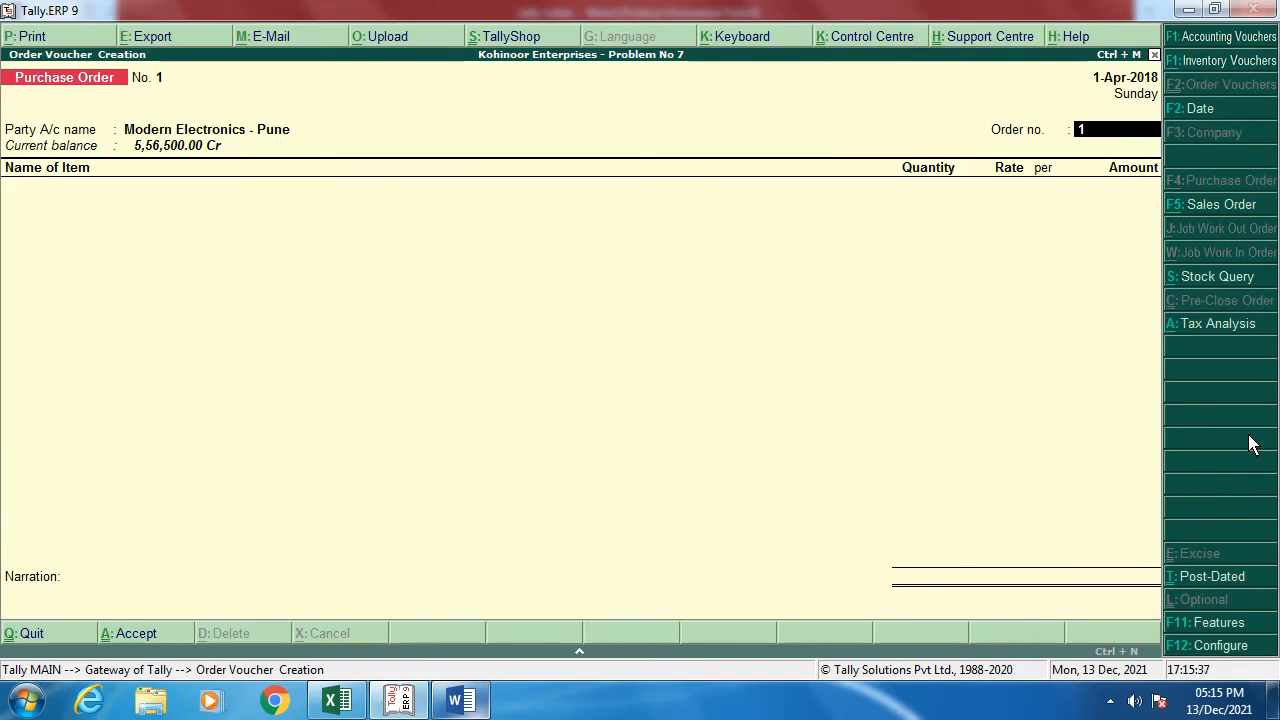
type("PO NO.01/2018-19")
Step: Move past the order number and select LG Screen 16" as the first item, accepting the 1-Apr-2018 due date
key("Return")
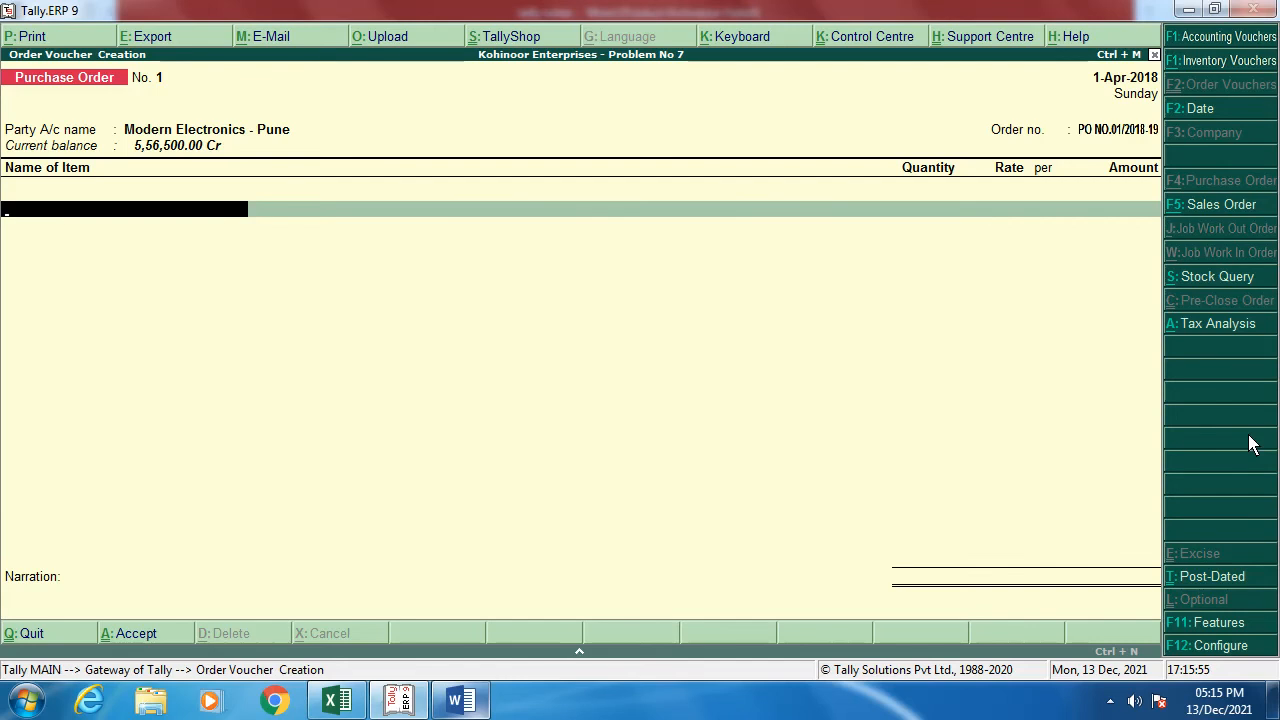
key("alt+Tab")
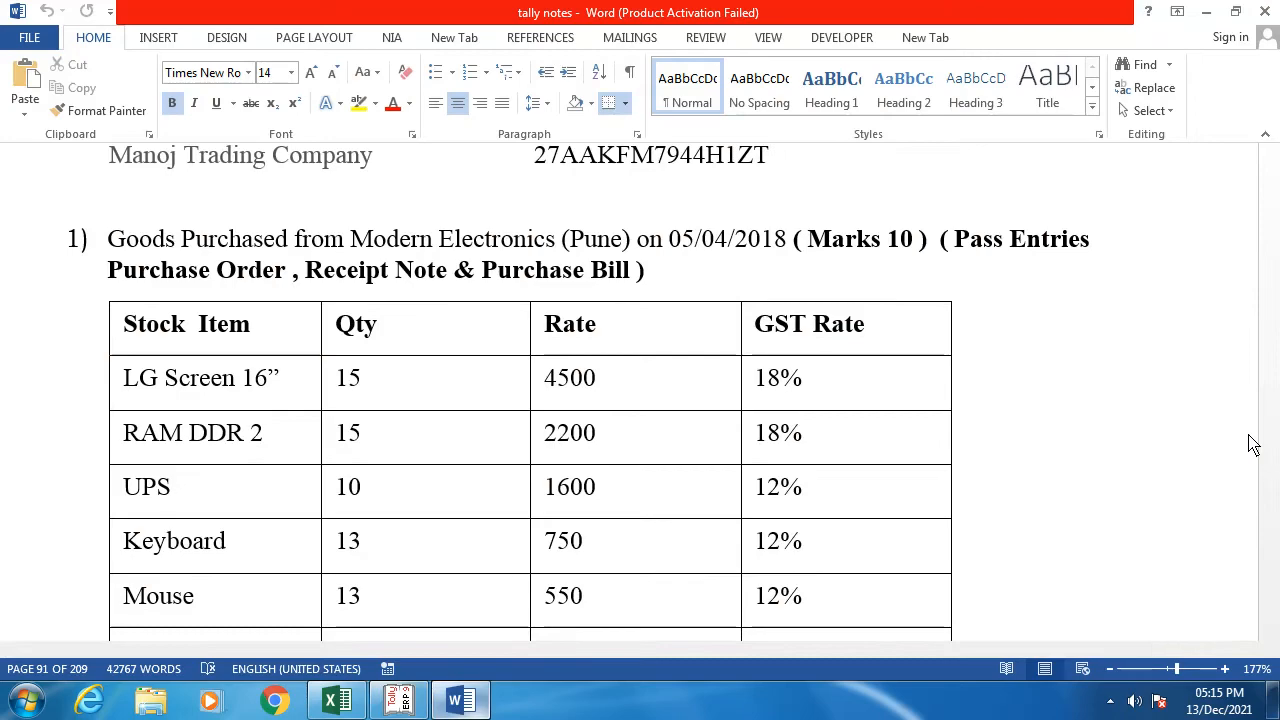
key("alt+Tab")
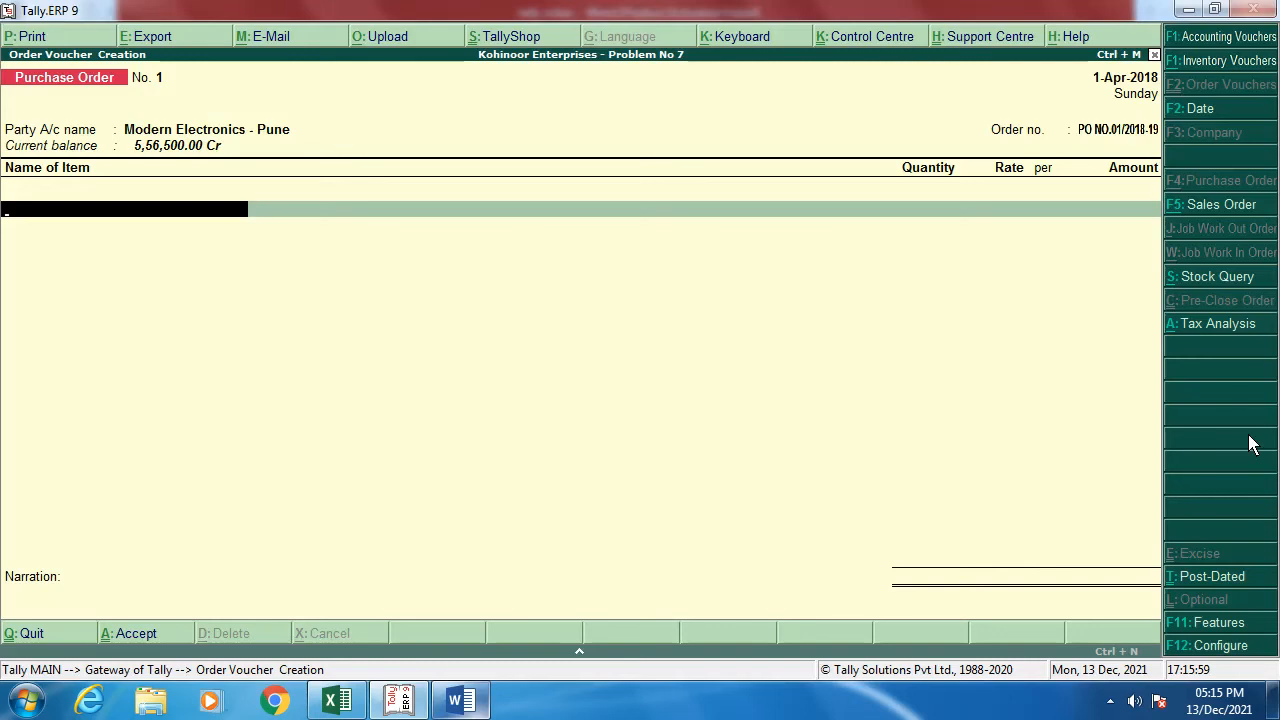
type("L")
key("Return")
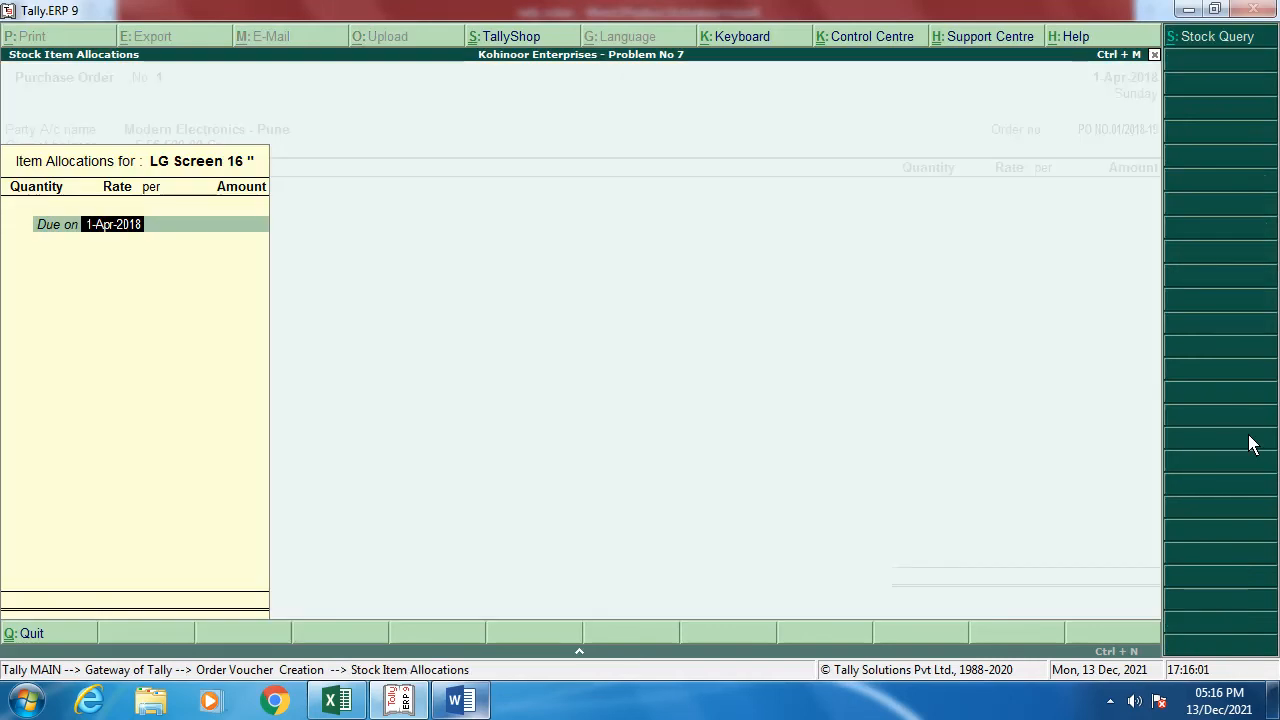
key("Return")
Step: Enter 15 Nos at 4,500 for LG Screen 16" and accept the 67,500 amount
key("alt+Tab")
key("alt+Tab")
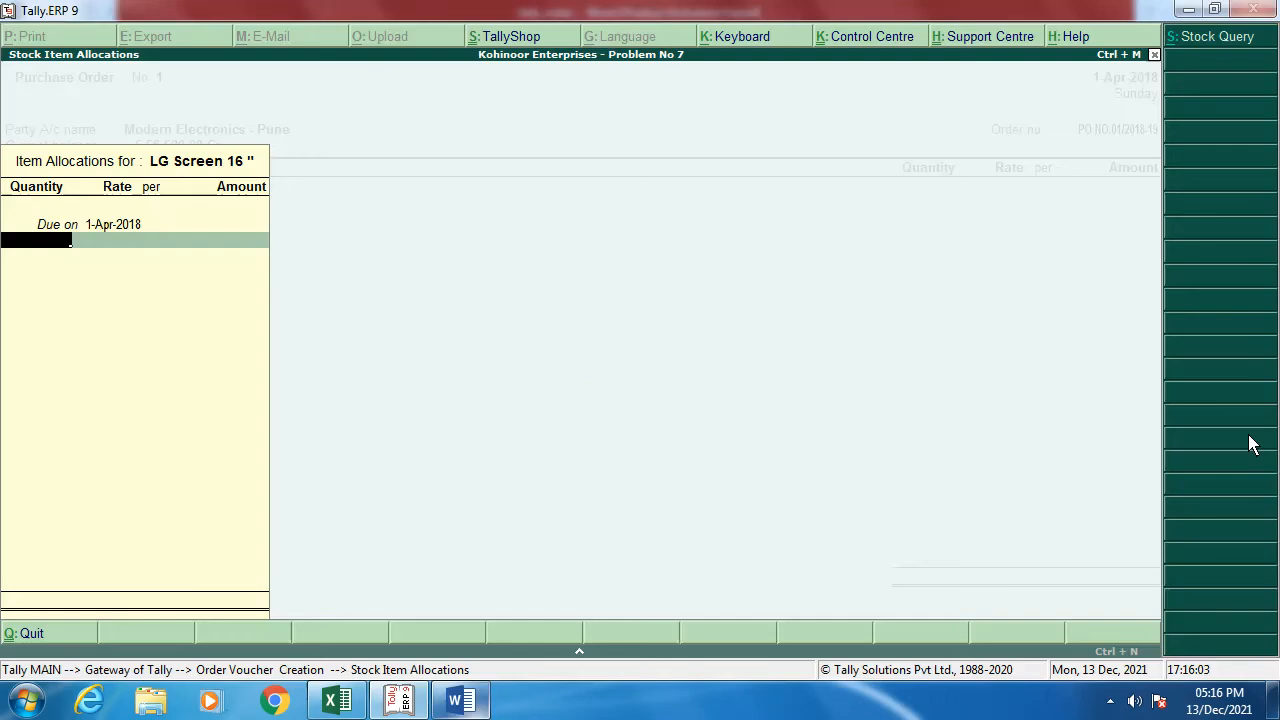
type("15")
key("Return")
type("4,5")
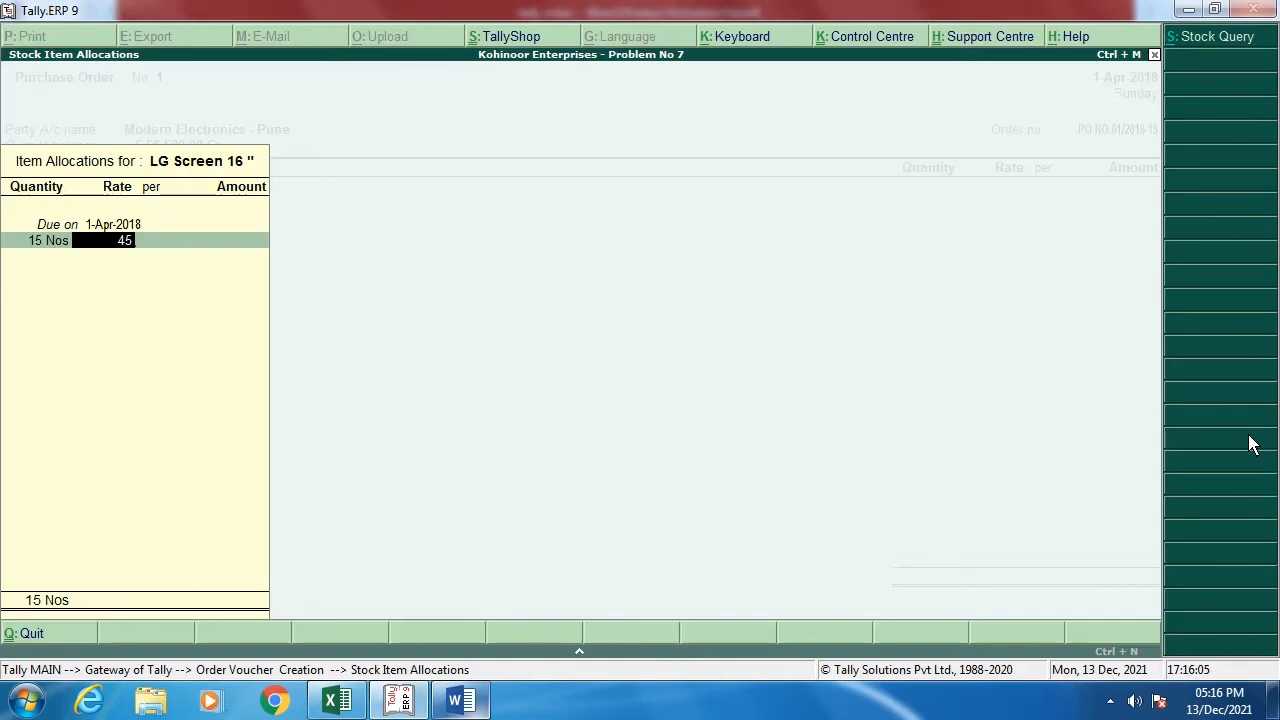
type("00")
key("Return")
key("Return")
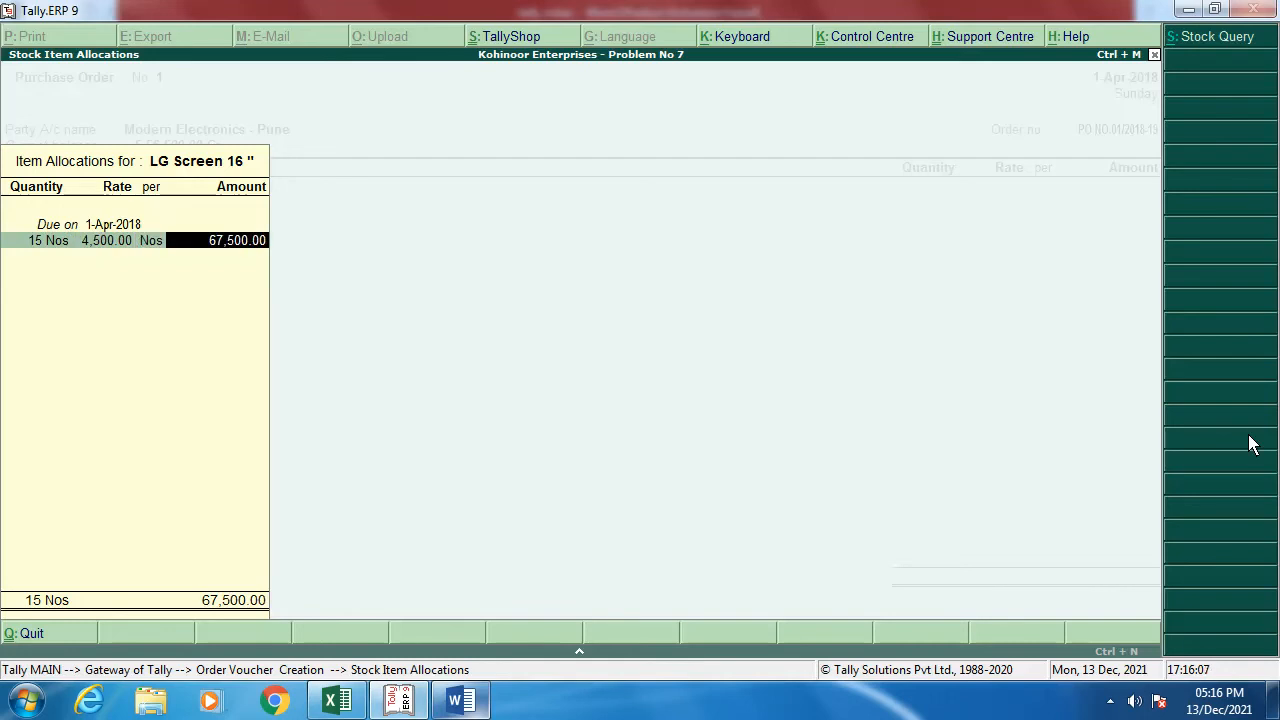
key("Return")
key("Return")
key("Return")
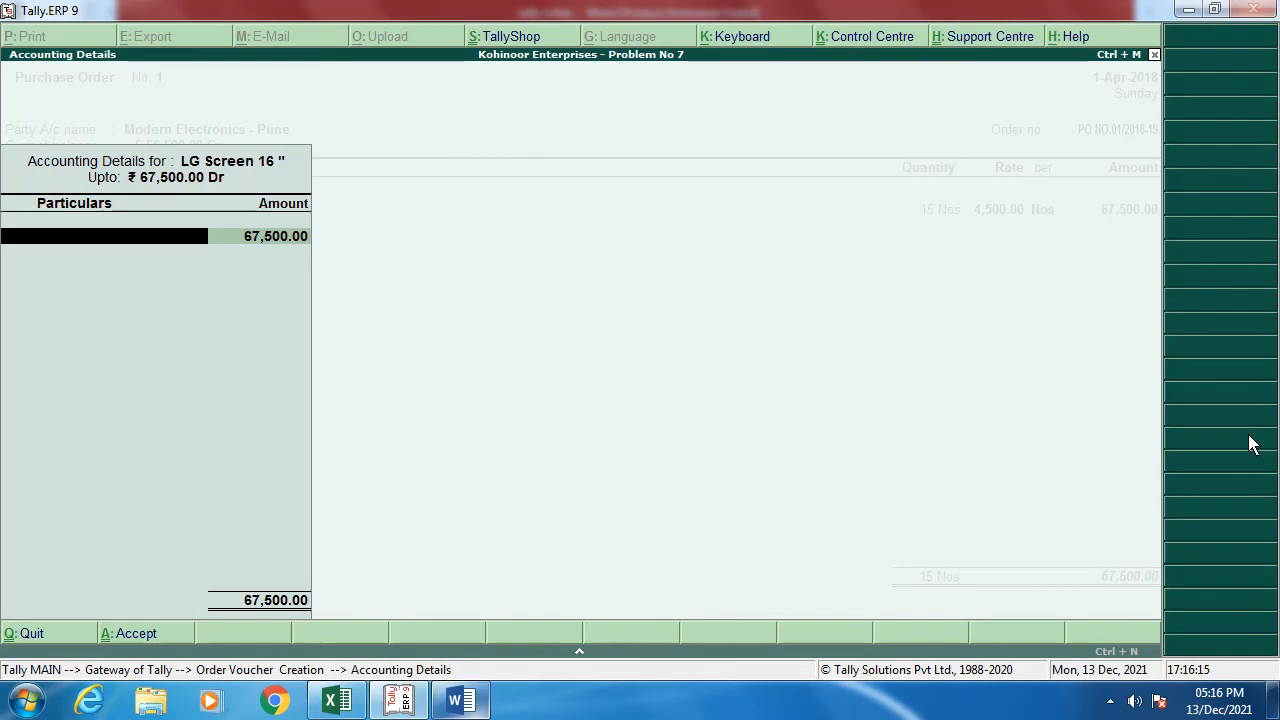
key("alt+c")
Step: Name the new ledger 'Purchase Intra State @ 18 %' under Purchase Accounts, affecting inventory values
type("PU")
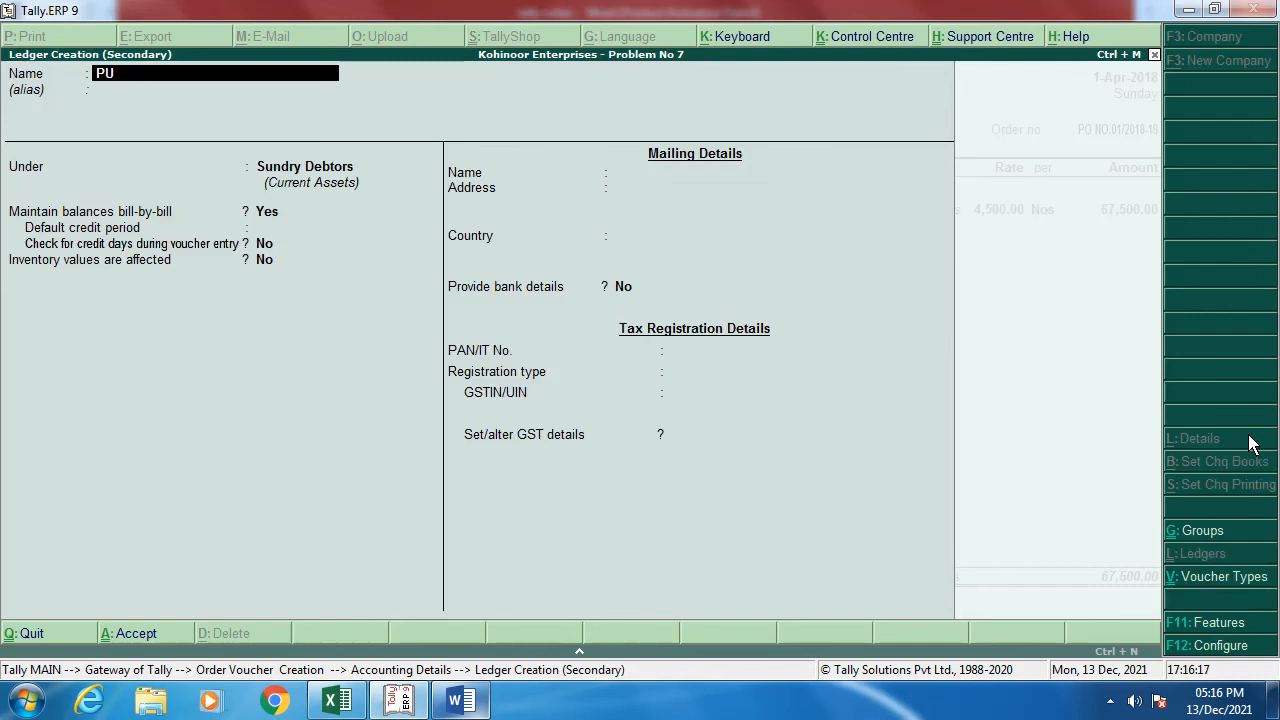
type("rcha")
type("se Intra Stat")
type("@")
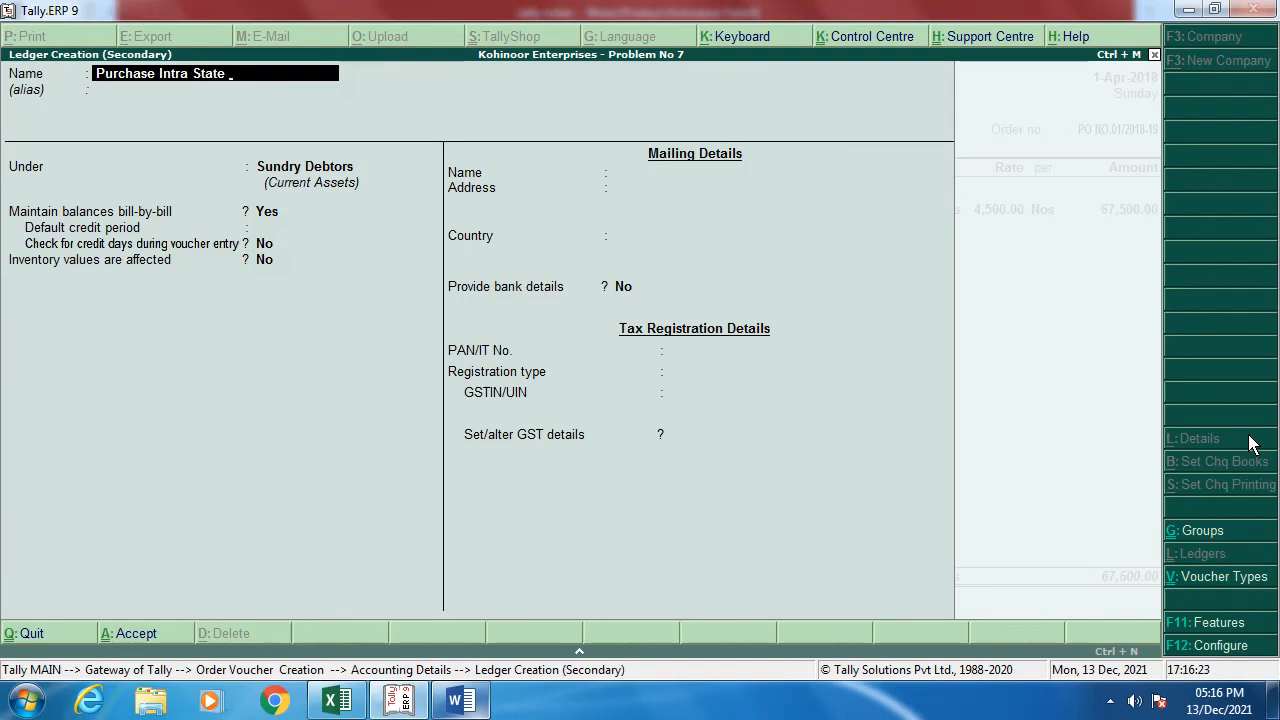
type(" 18 %")
key("Return")
type("P")
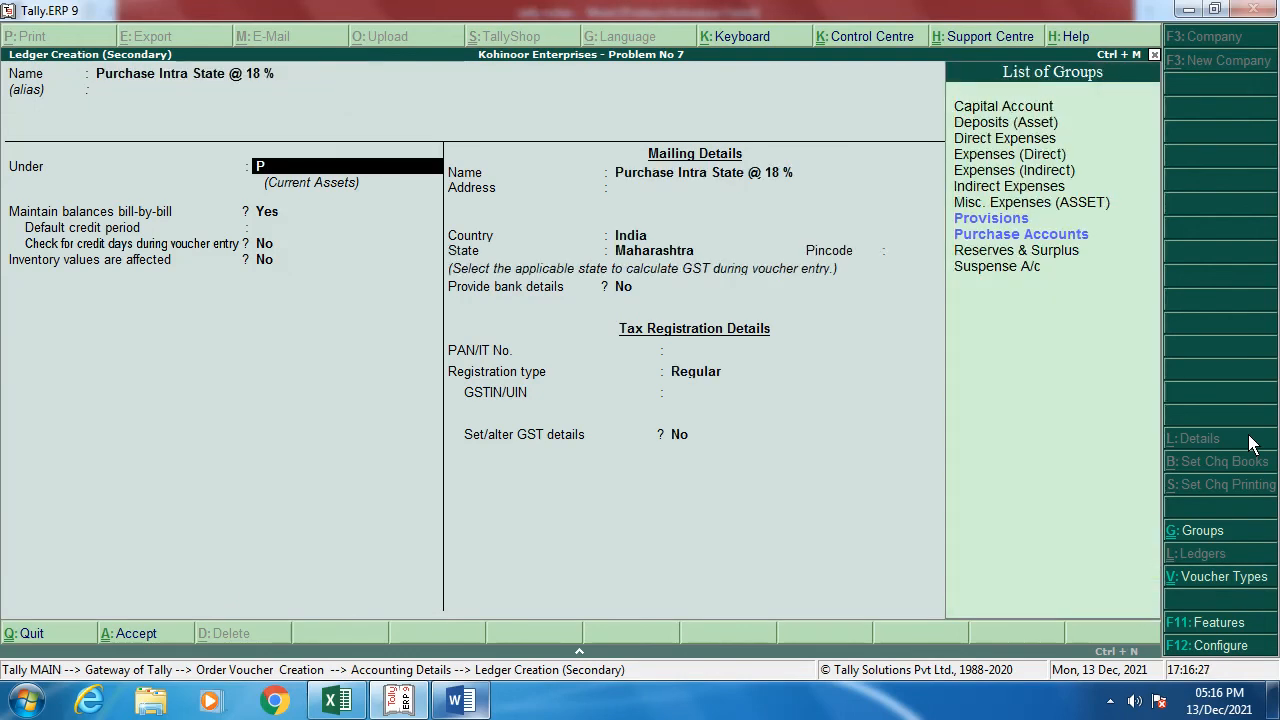
key("Return")
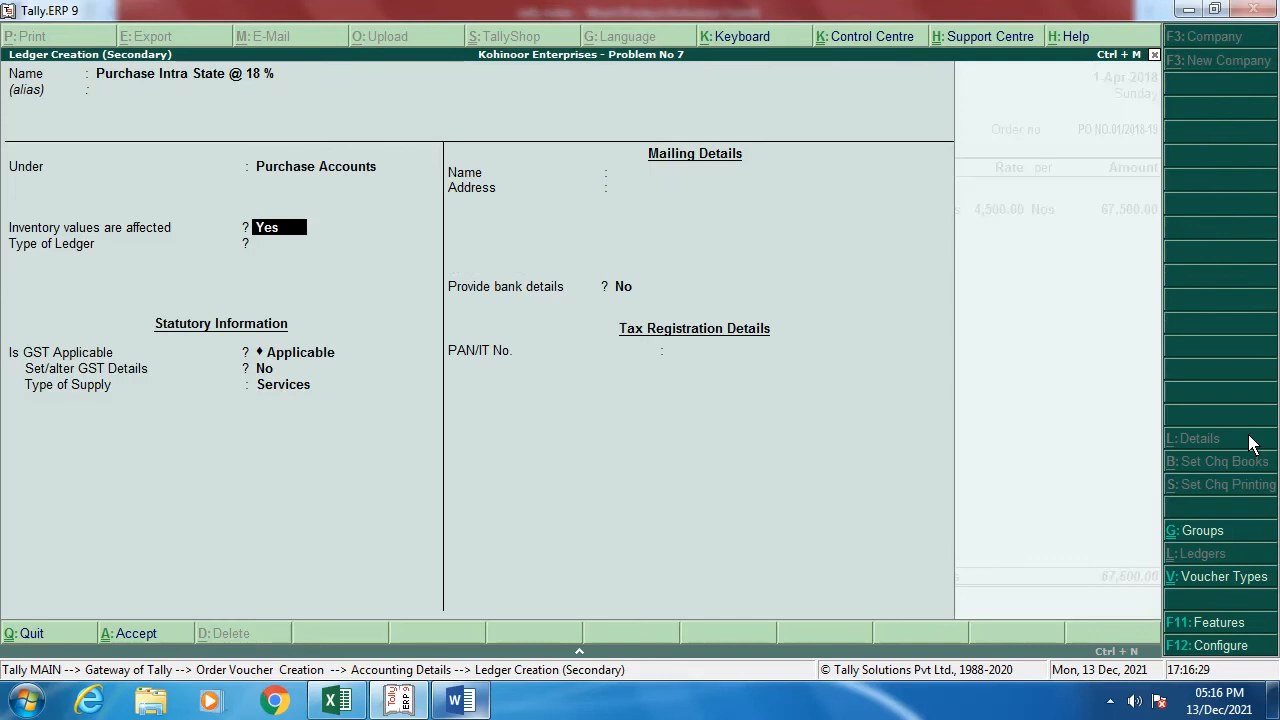
key("Return")
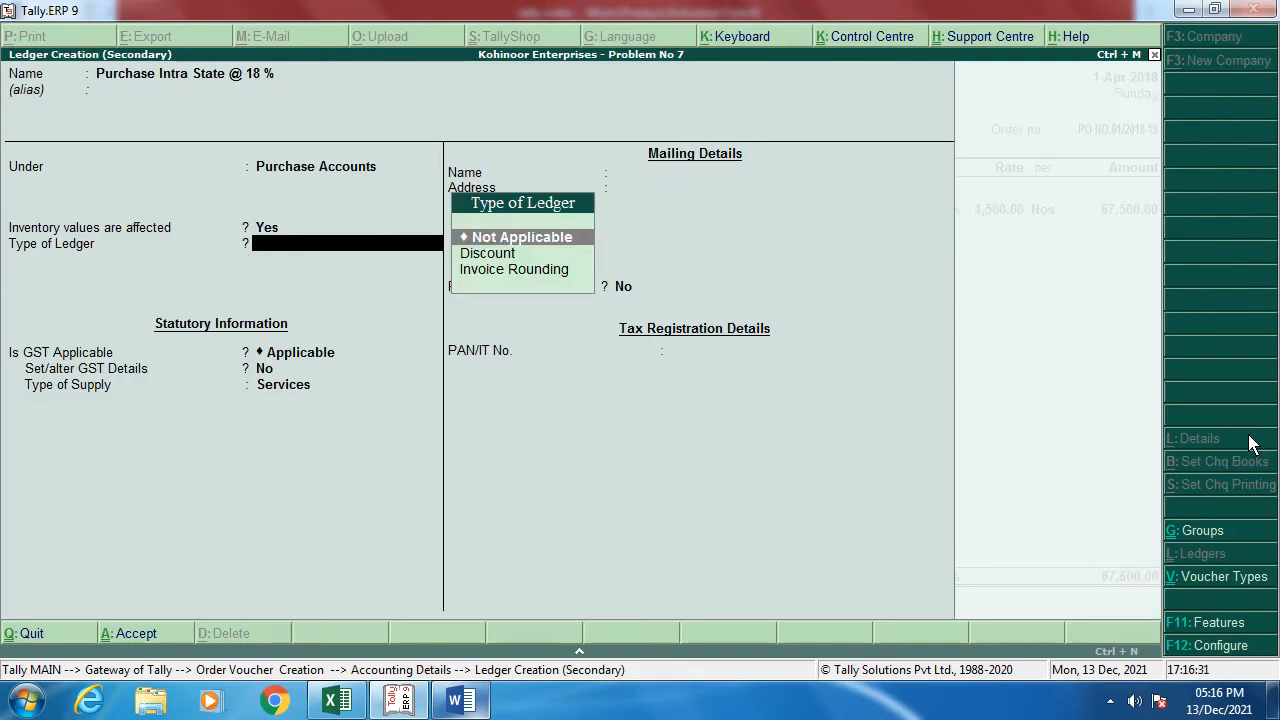
key("Return")
key("Return")
Step: Set its GST details to Purchase Taxable, 18% integrated tax on Goods, and save the ledger
key("y")
key("Return")
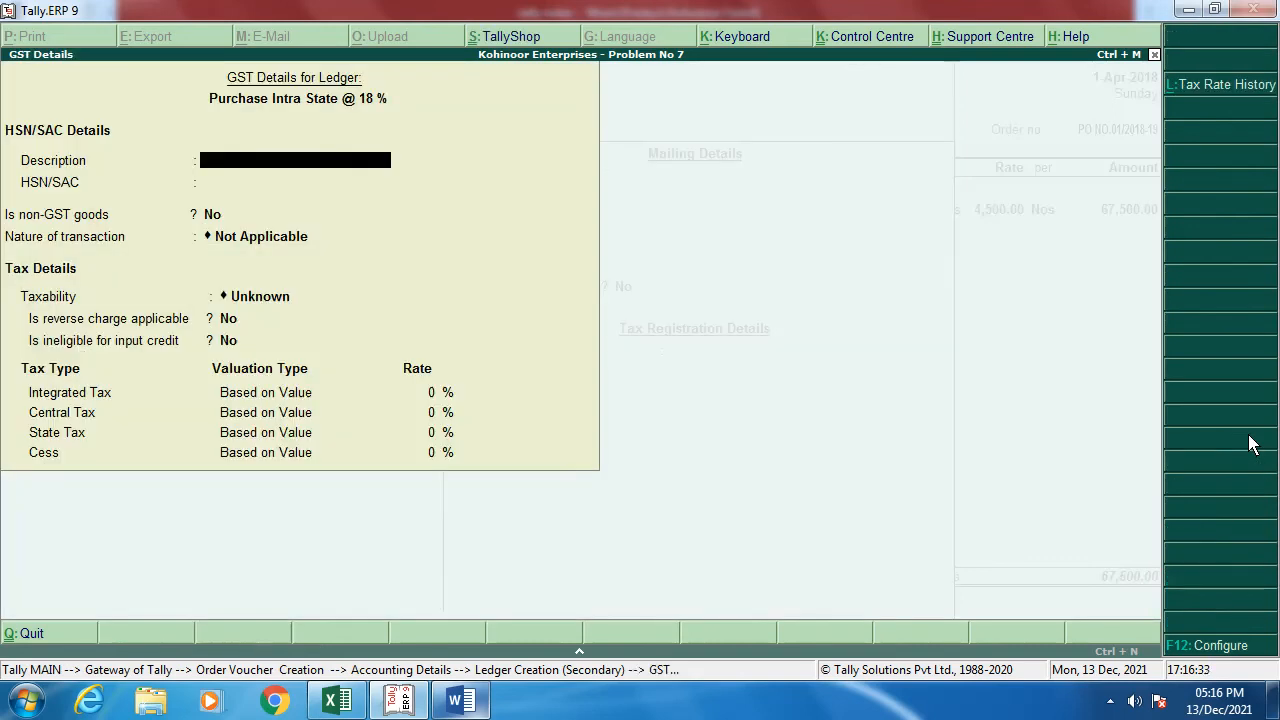
key("Return")
key("Return")
key("Return")
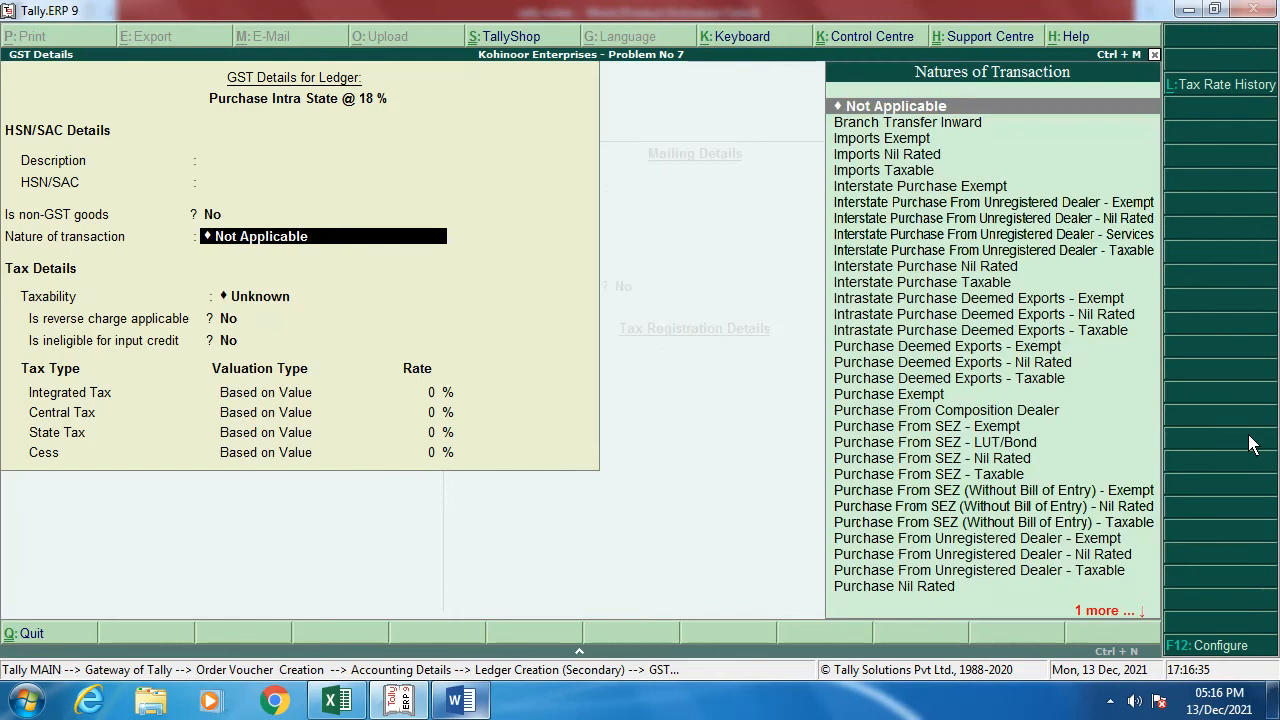
type("pur")
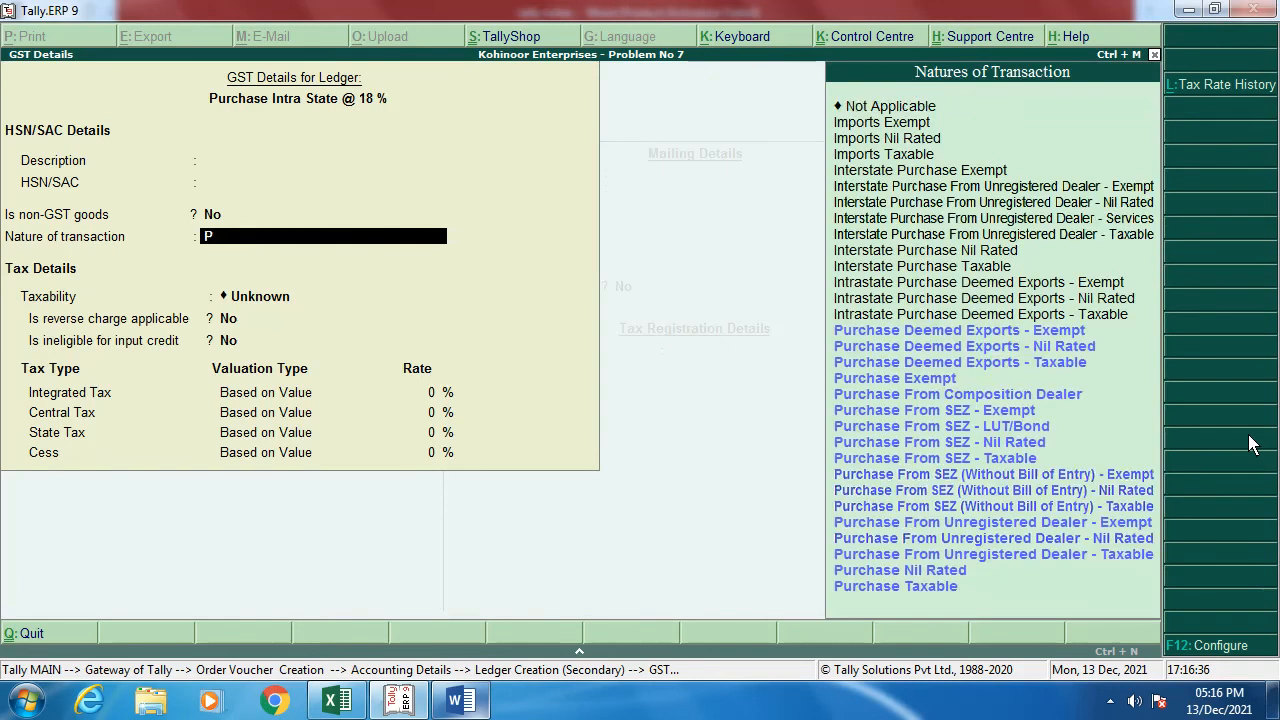
key("Return")
key("Return")
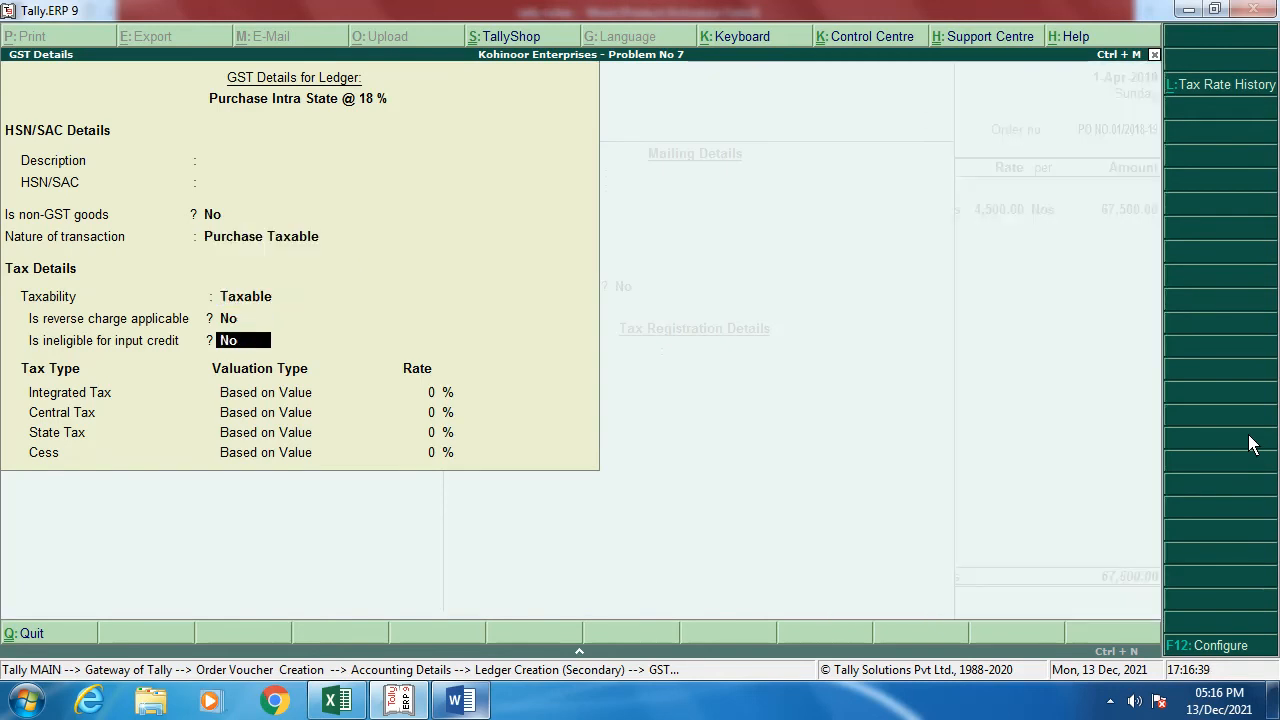
key("Return")
type("18")
key("Return")
key("Return")
key("Return")
key("Return")
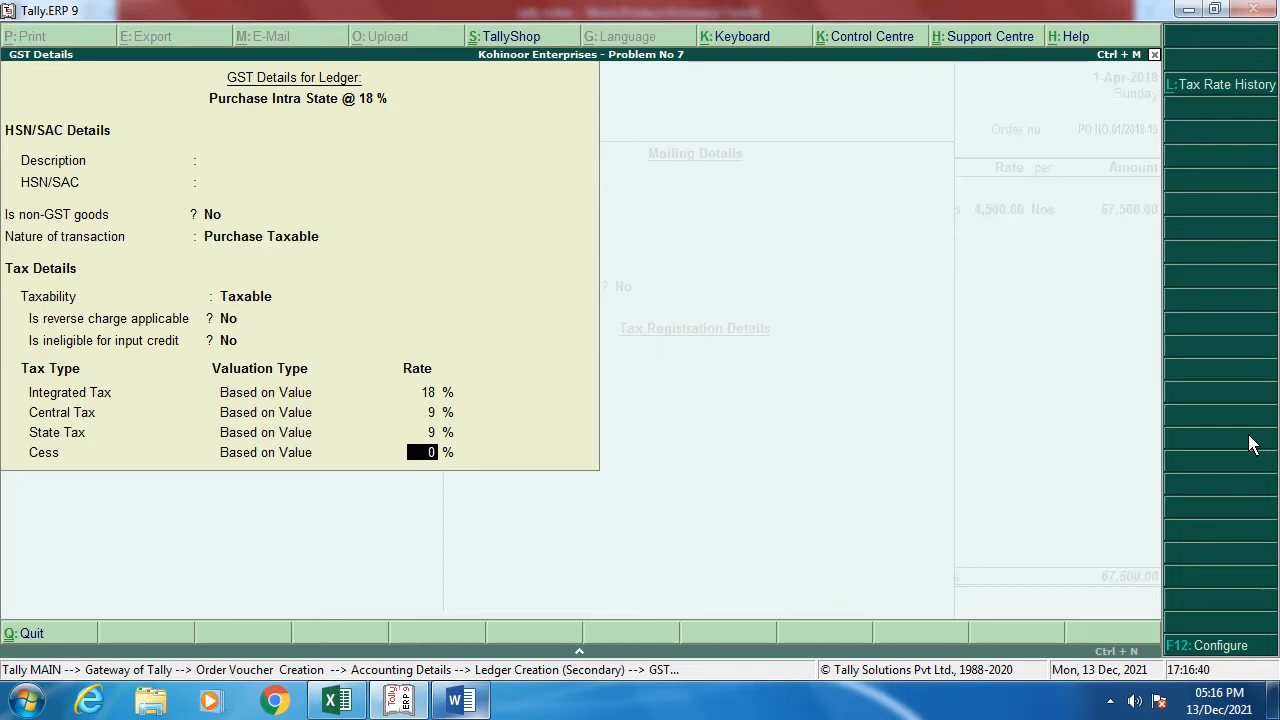
key("Up")
key("Return")
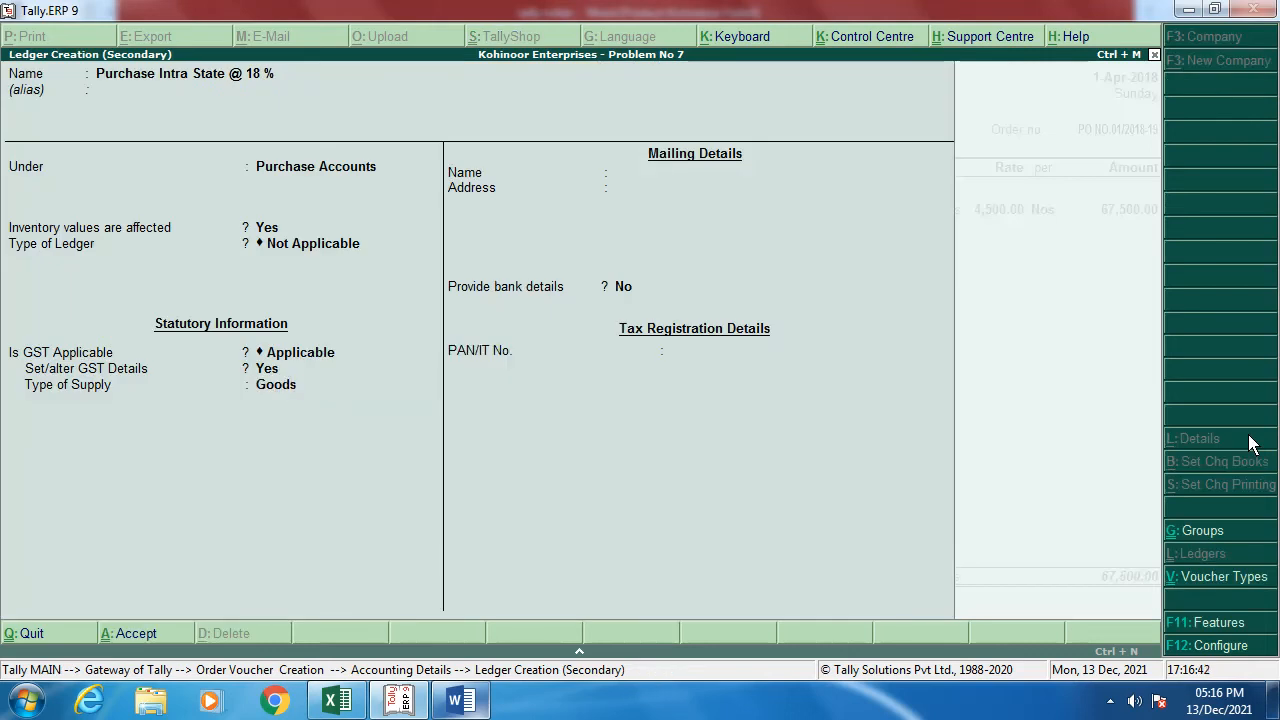
key("Return")
key("Return")
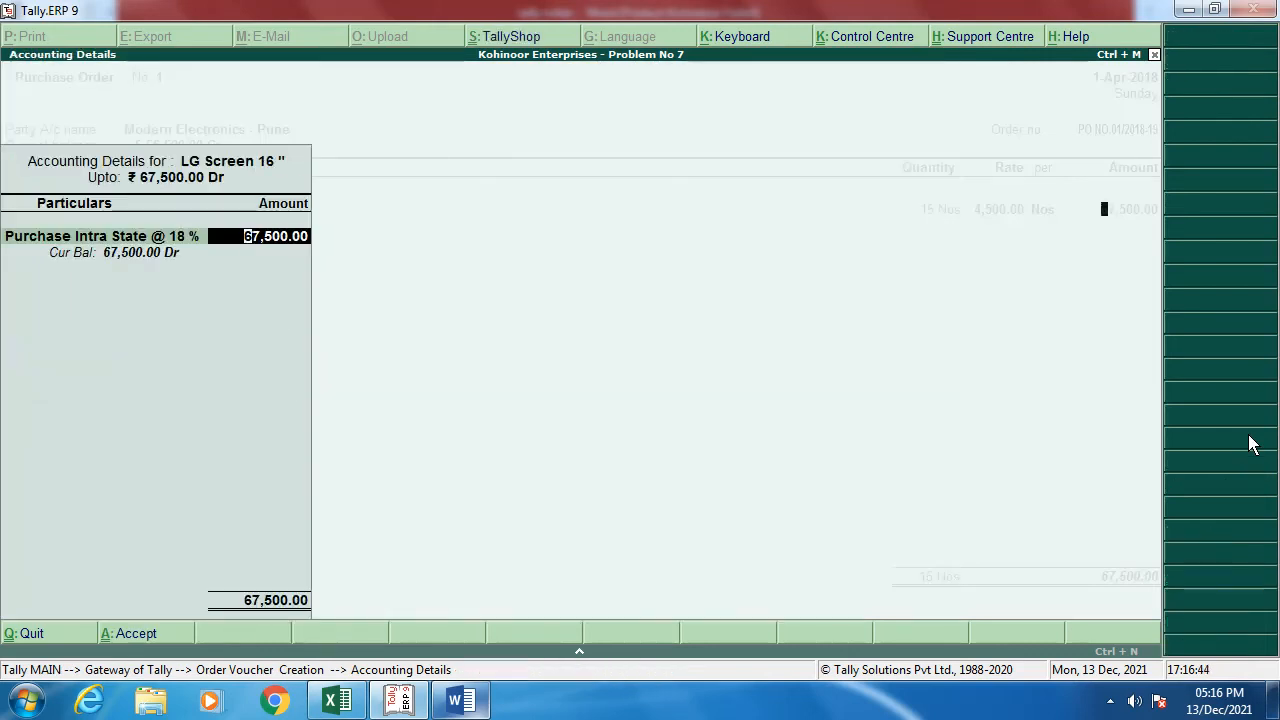
key("Return")
Step: Add RAM DDR2, 15 Nos at 2,200, posted to Purchase Intra State @ 18 %
key("alt+Tab")
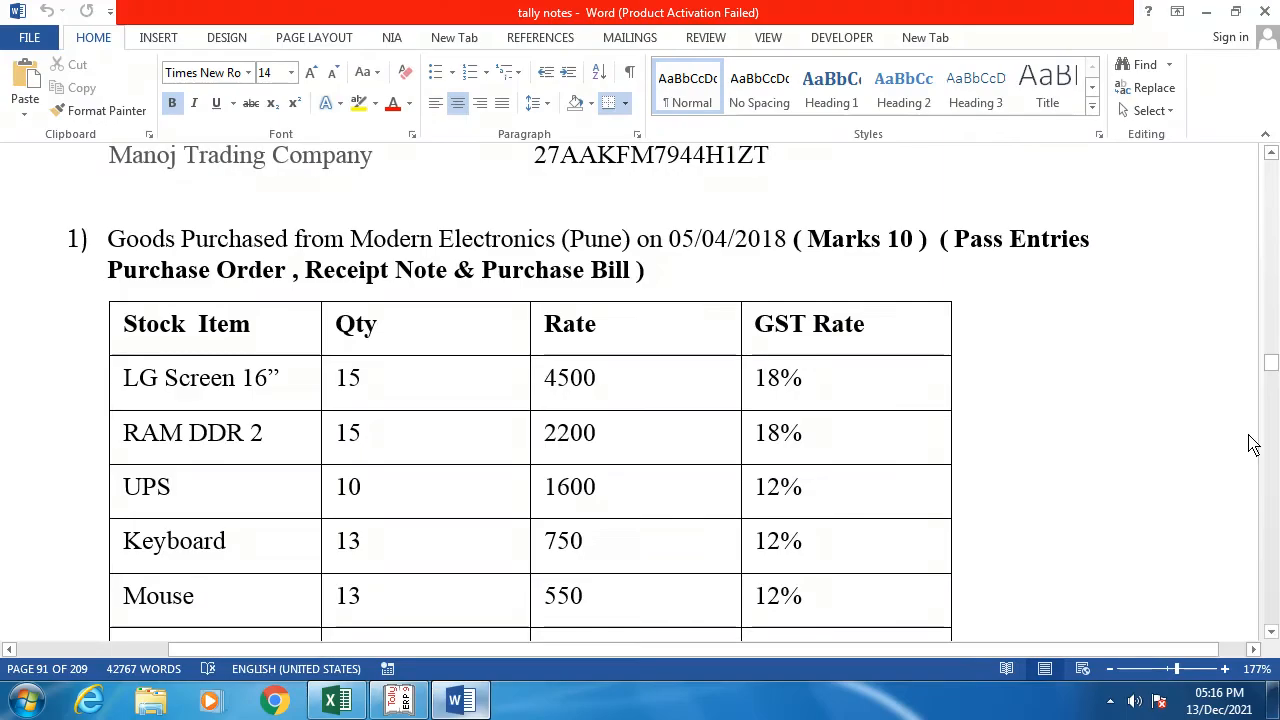
key("alt+Tab")
type("R")
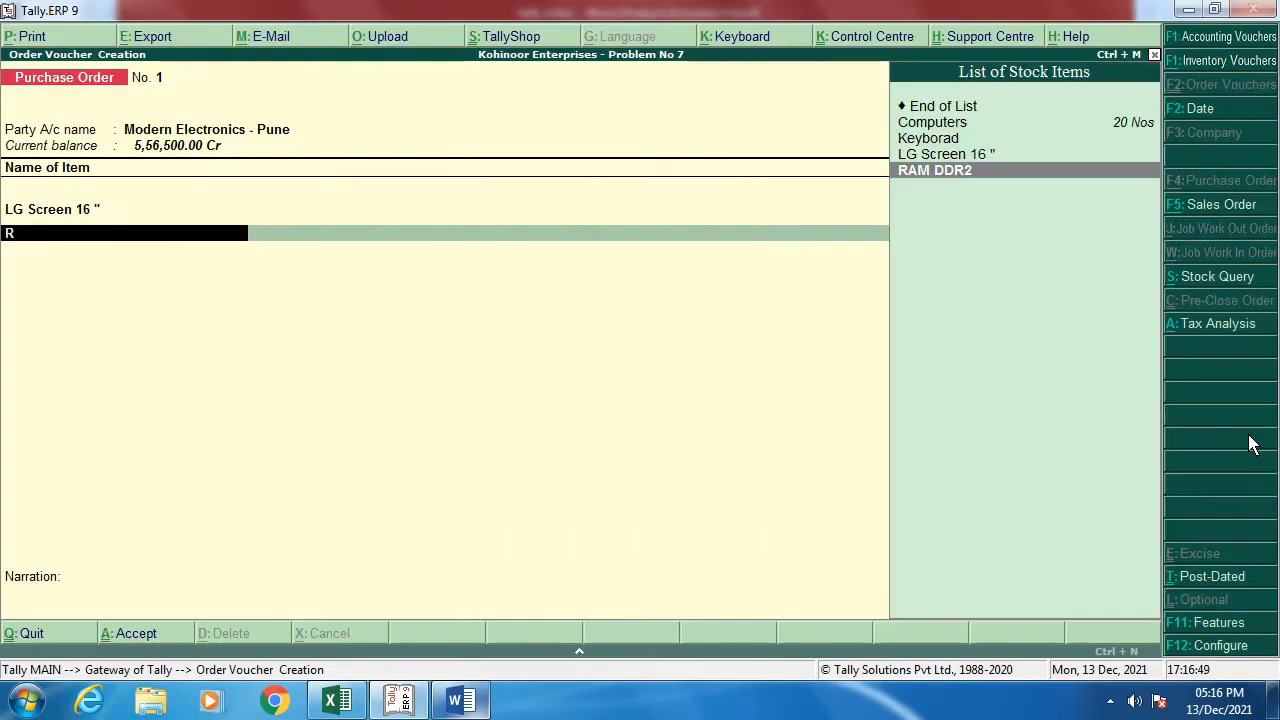
key("Return")
key("alt+Tab")
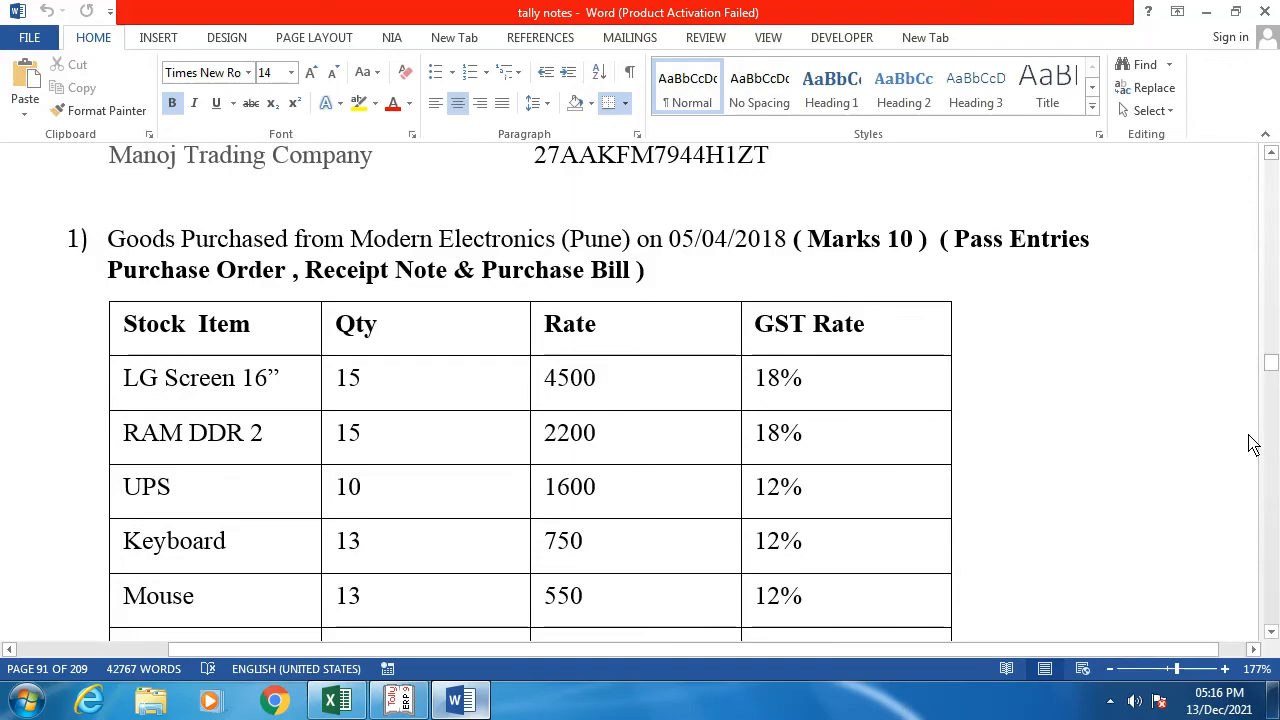
key("alt+Tab")
type("15")
key("Return")
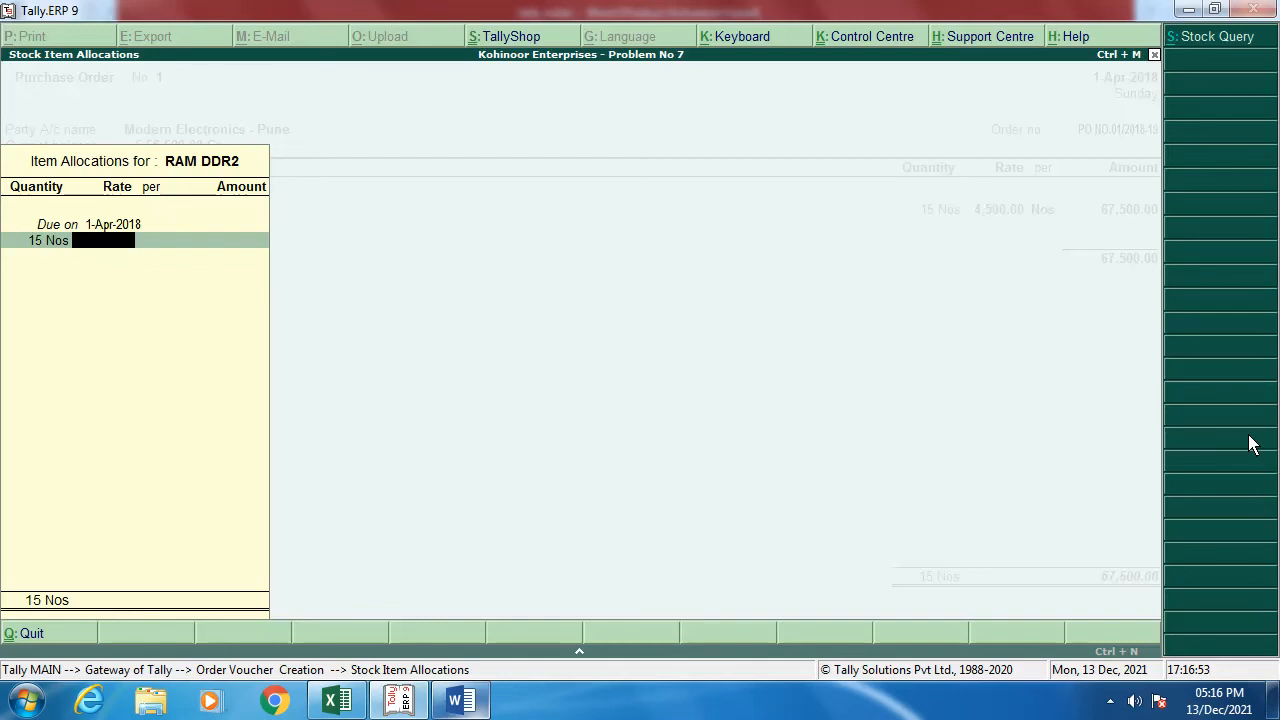
type("2,200")
key("Return")
key("Return")
key("Return")
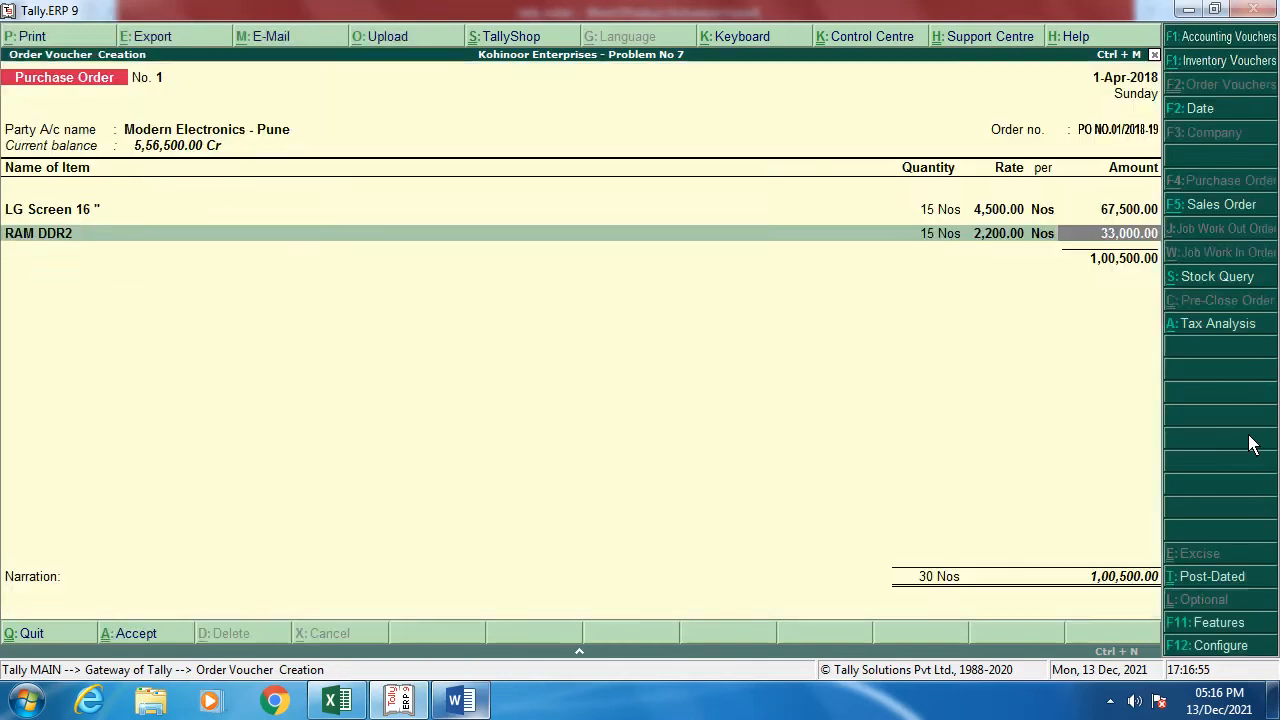
key("Return")
type("P")
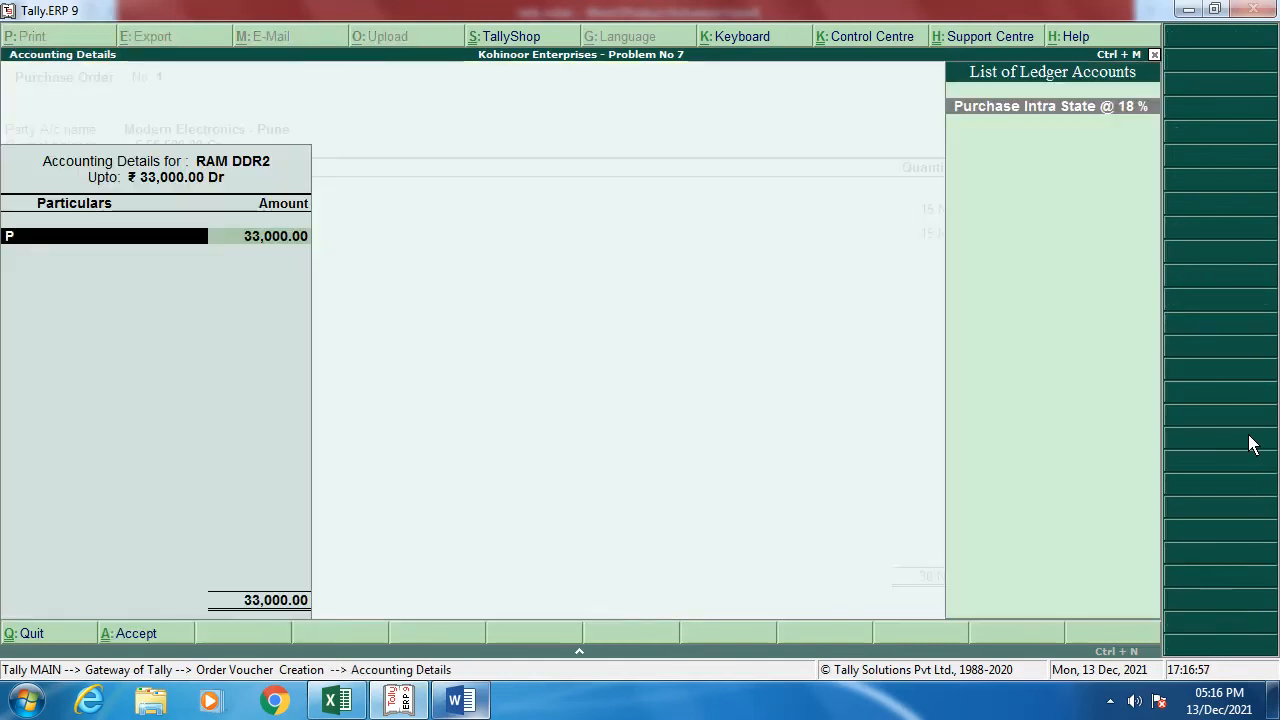
key("Return")
key("Return")
key("Return")
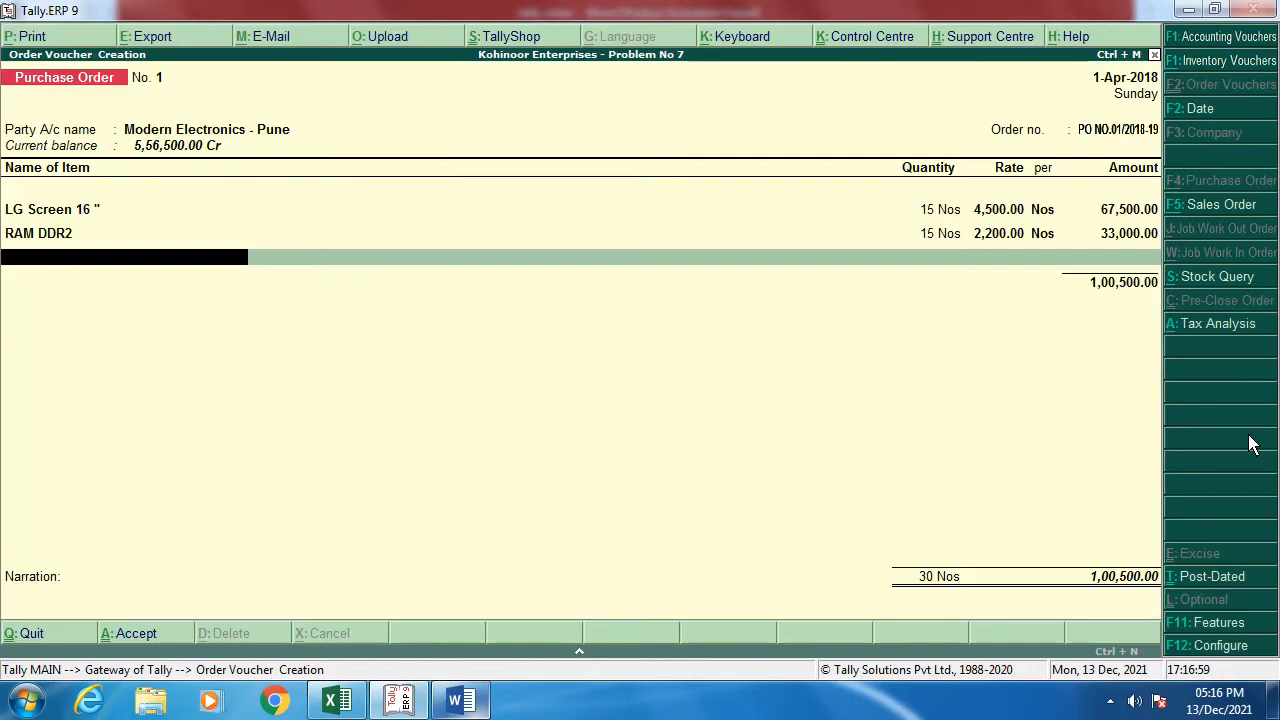
Step: Add UPS as the next item, 10 Nos at 1,600
key("alt+Tab")
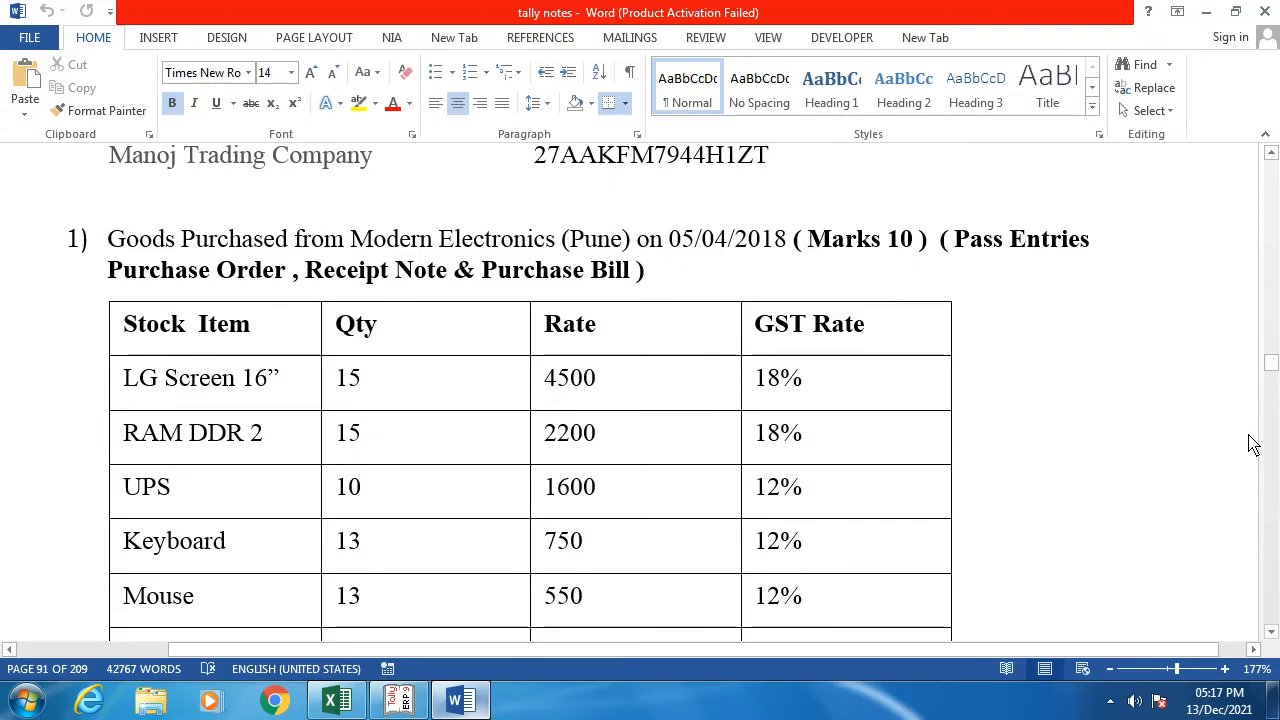
key("alt+Tab")
type("U")
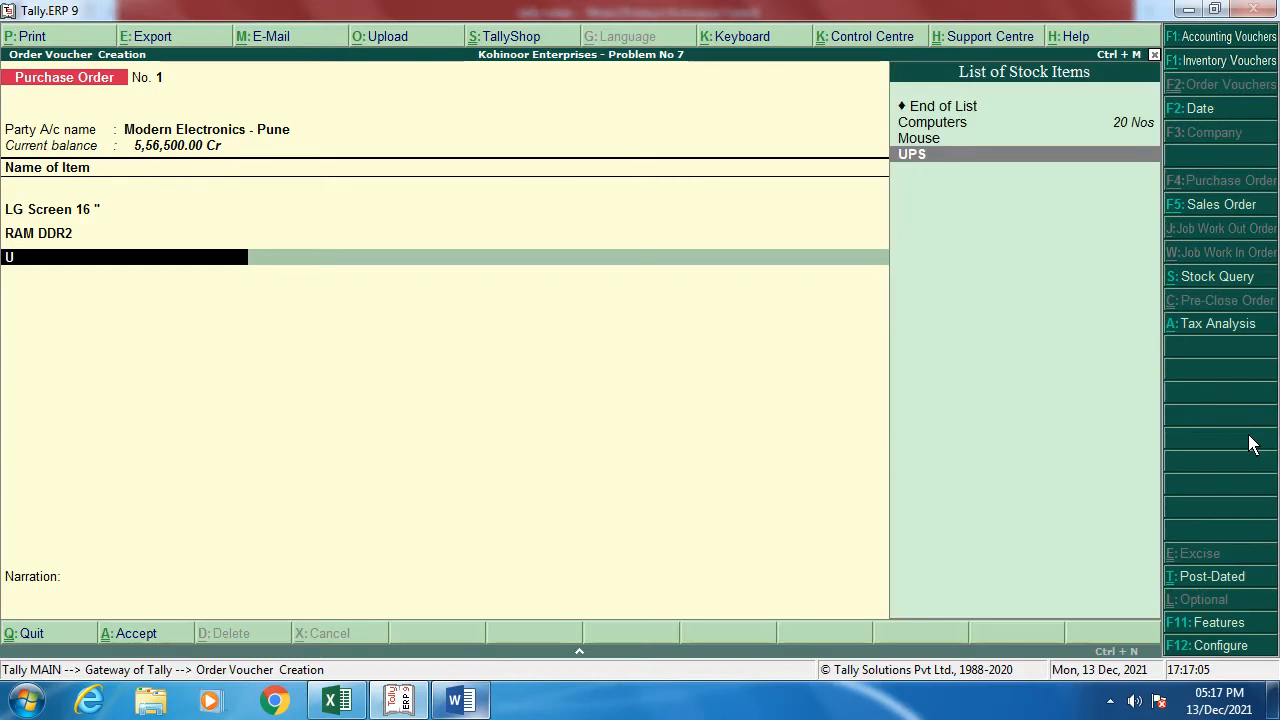
key("Return")
key("Return")
key("alt+Tab")
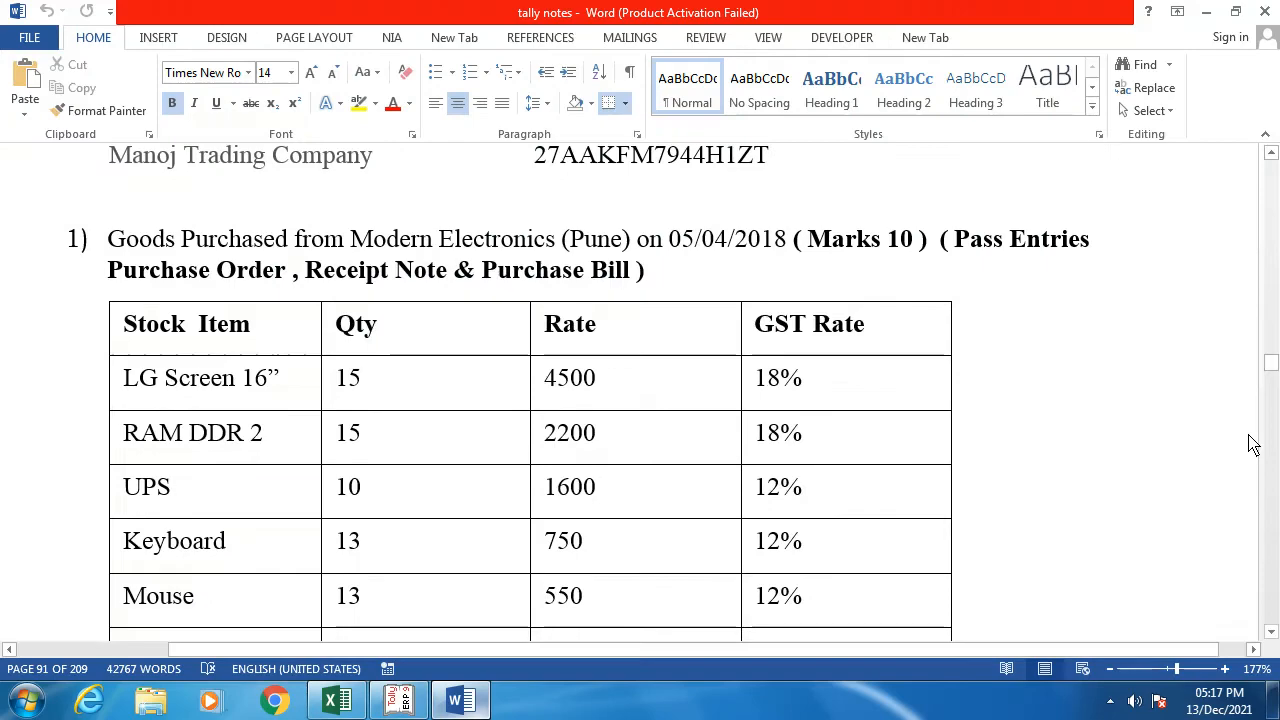
key("alt+Tab")
type("10")
key("Return")
type("1,6")
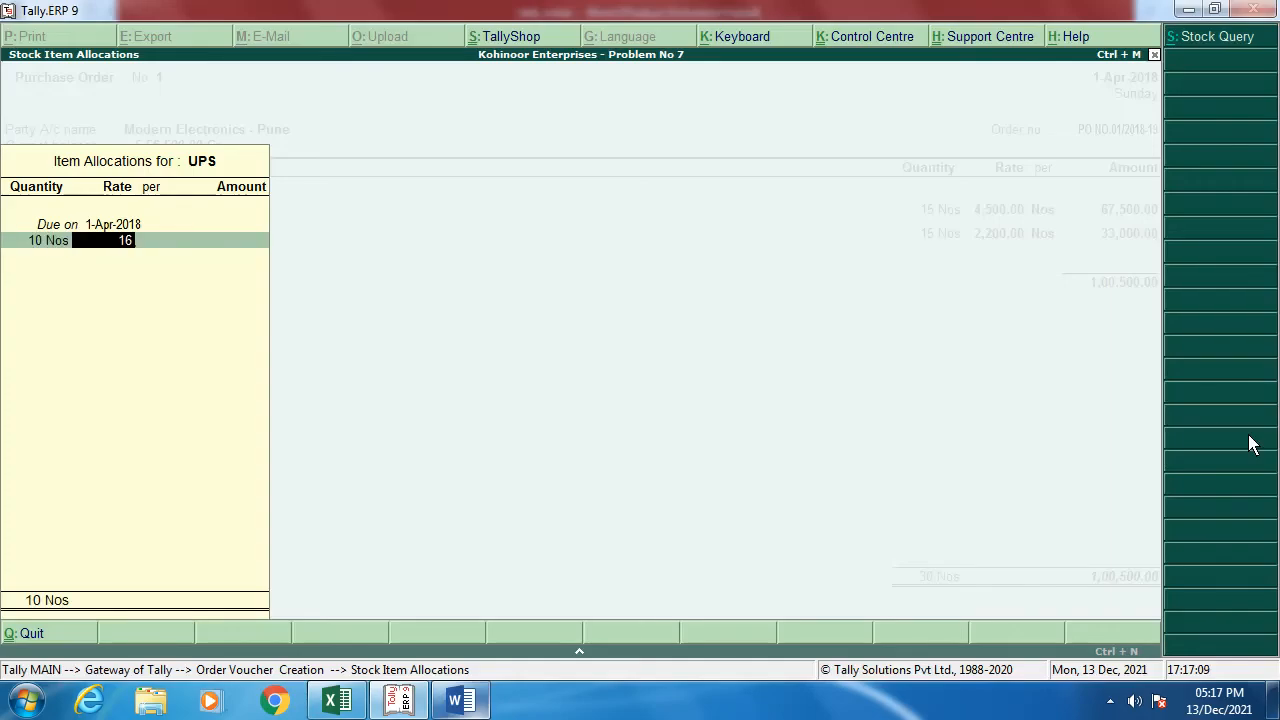
type("00")
key("Return")
key("Return")
key("Return")
key("Return")
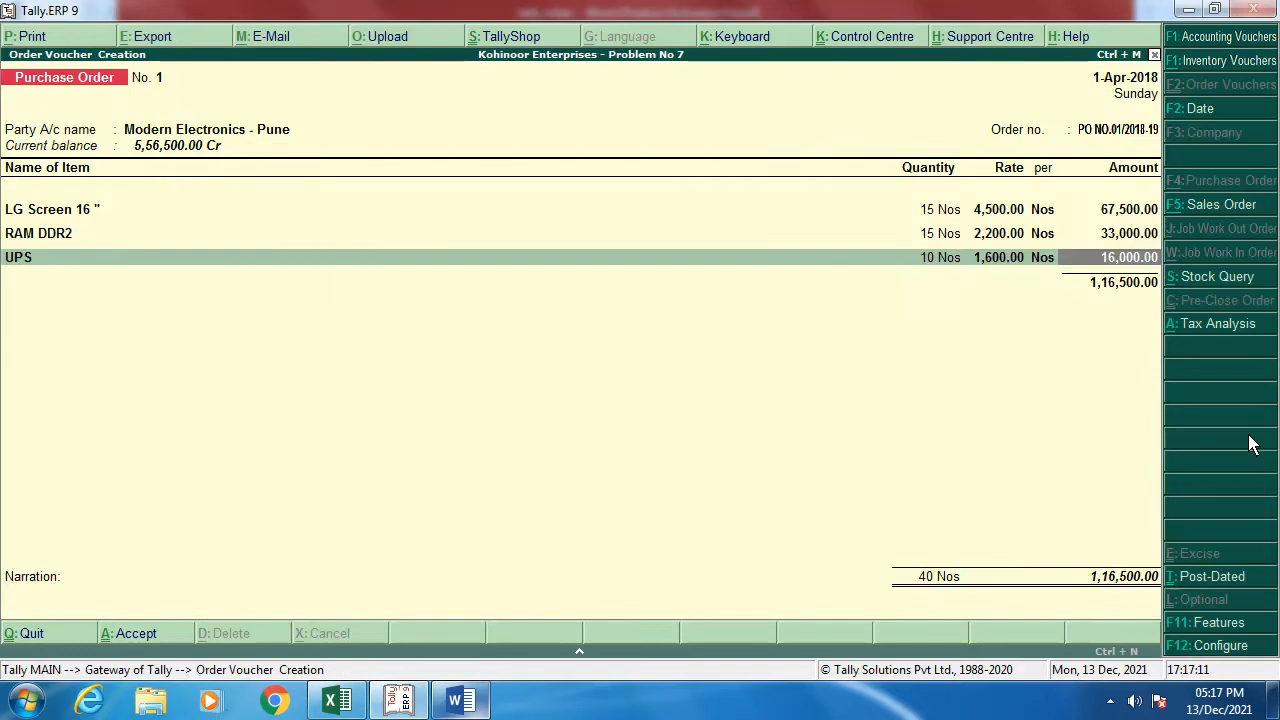
key("Return")
type("P")
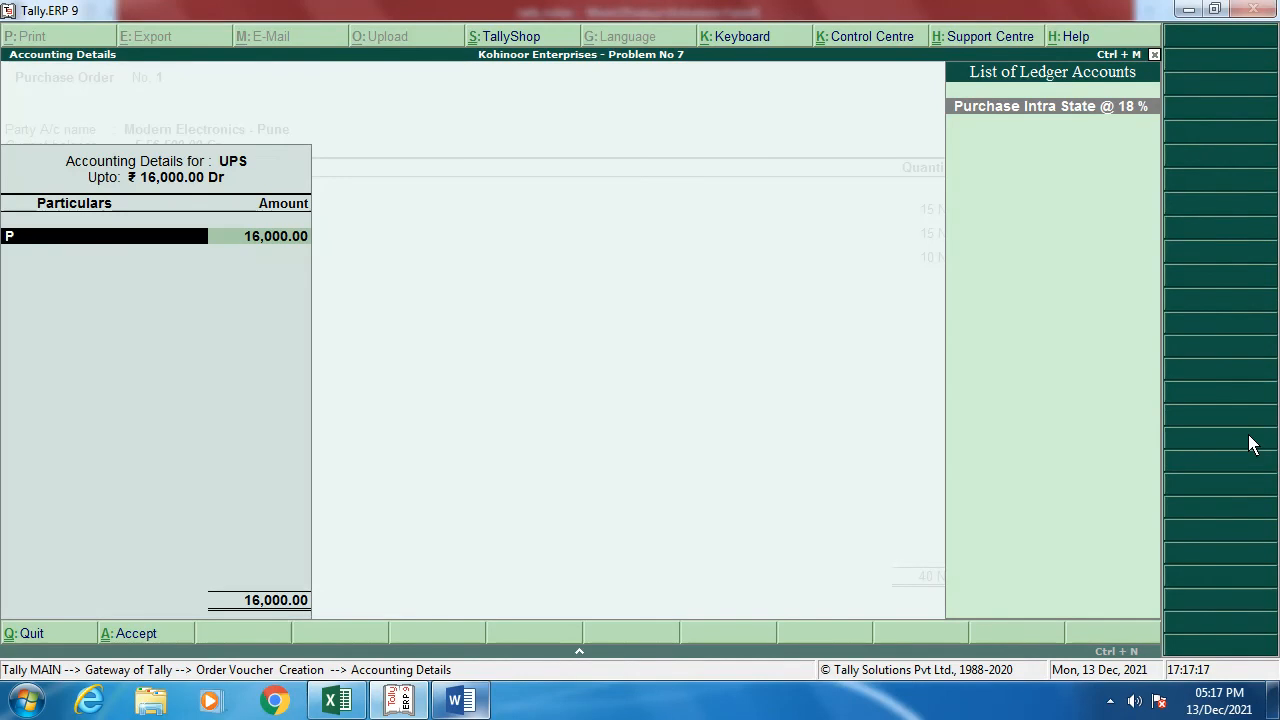
Step: Create a ledger named 'Purchase Intra State @ 12 %' and enable its GST details
key("alt+c")
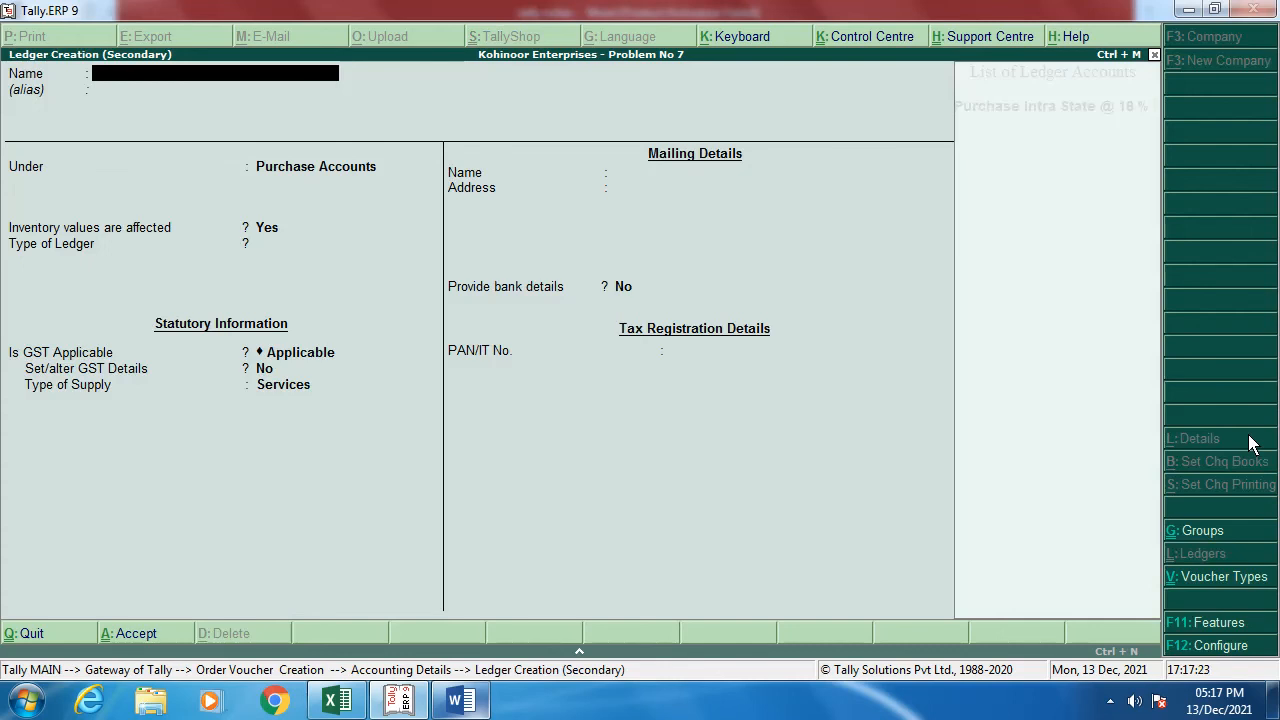
type("Purchase Intra State @ ")
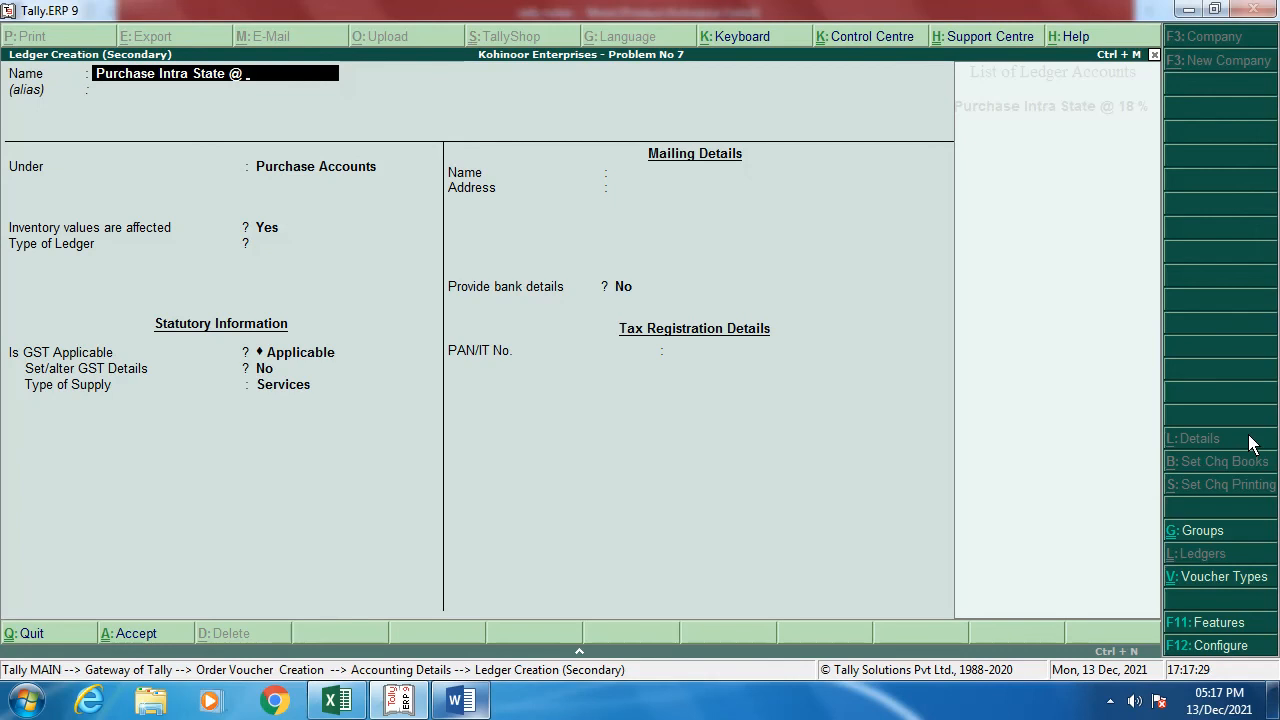
type("12 %")
key("Return")
key("Return")
key("Return")
key("Return")
key("Return")
key("Return")
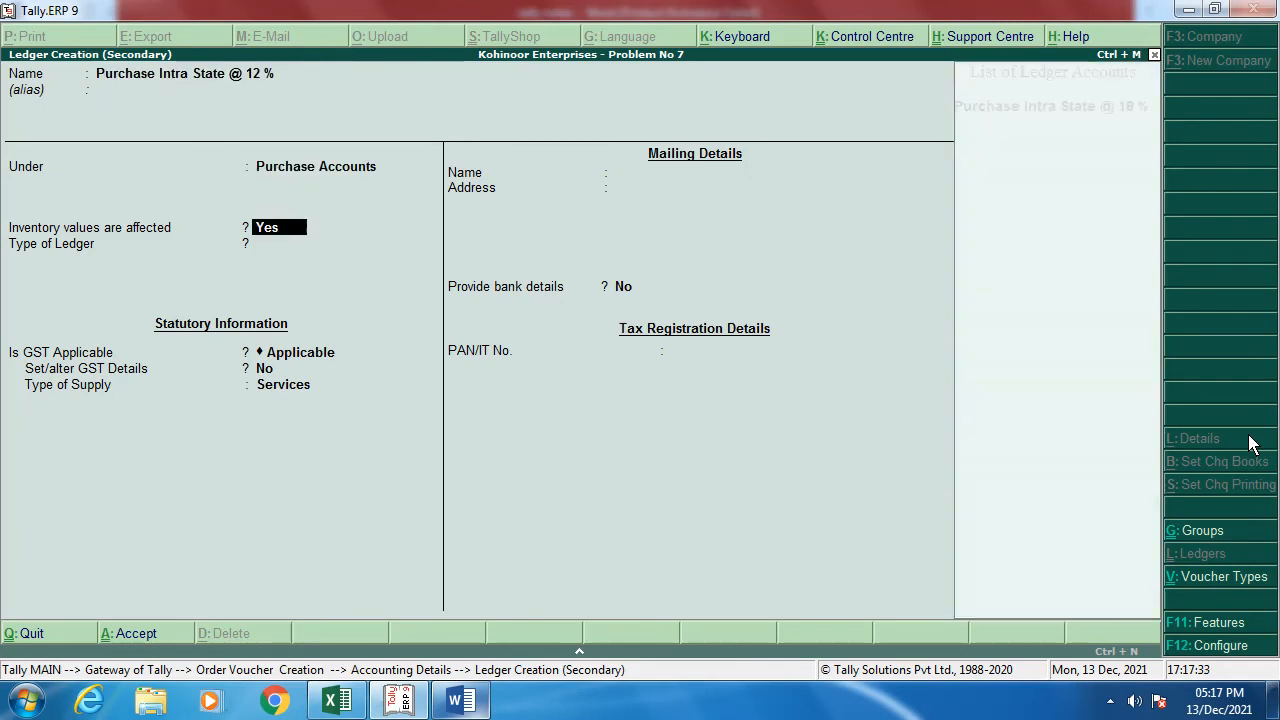
key("y")
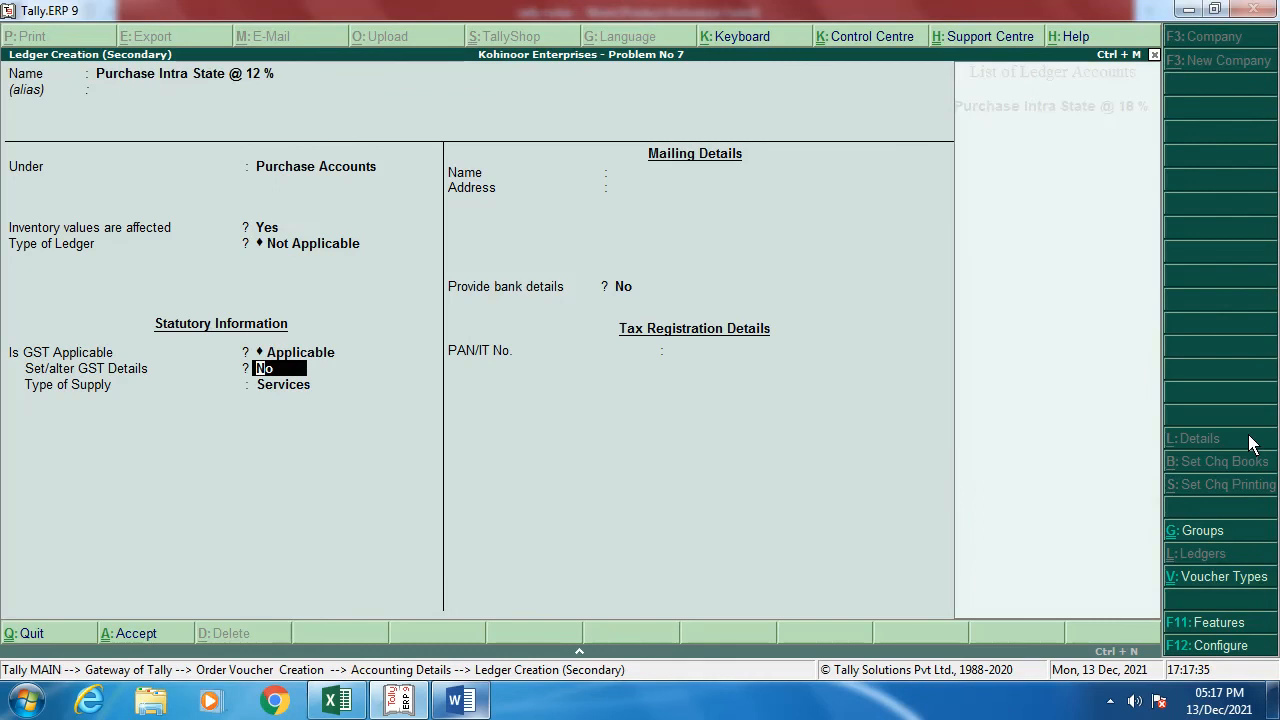
key("Return")
key("Return")
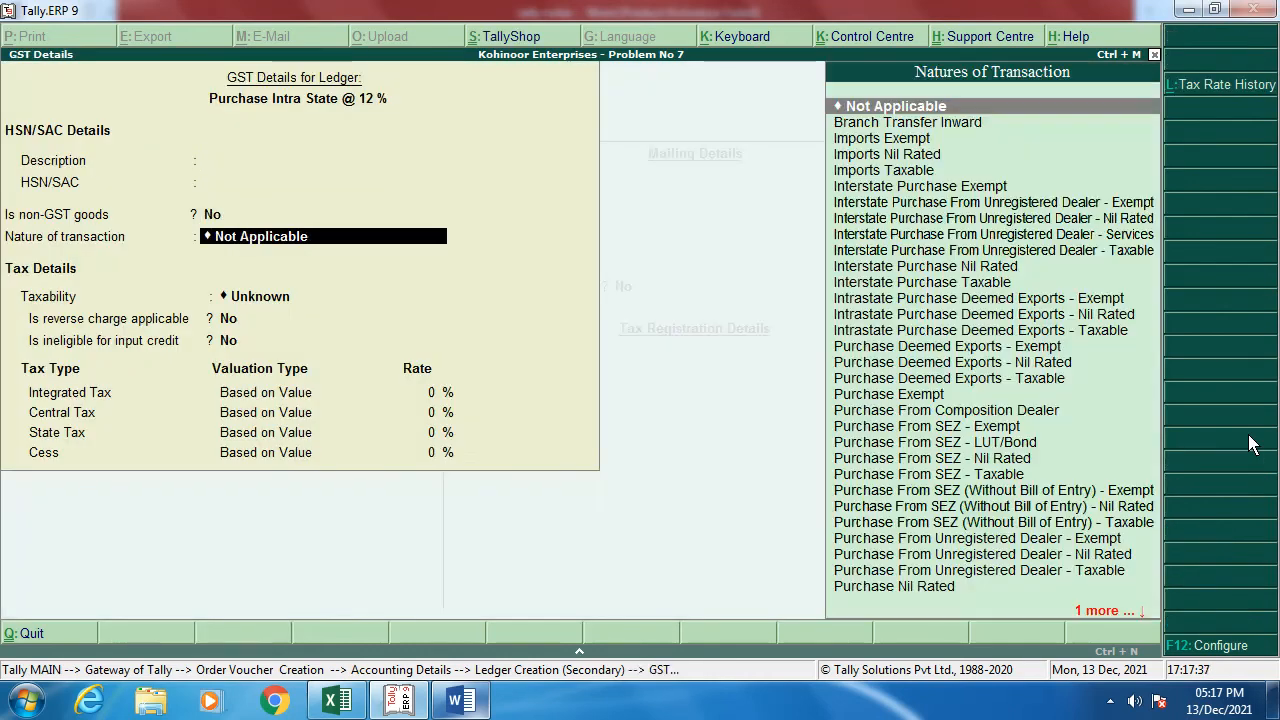
Step: Set GST to Purchase Taxable, 12% integrated tax on Goods, save it and post UPS's 16,000
type("Pur")
key("Up")
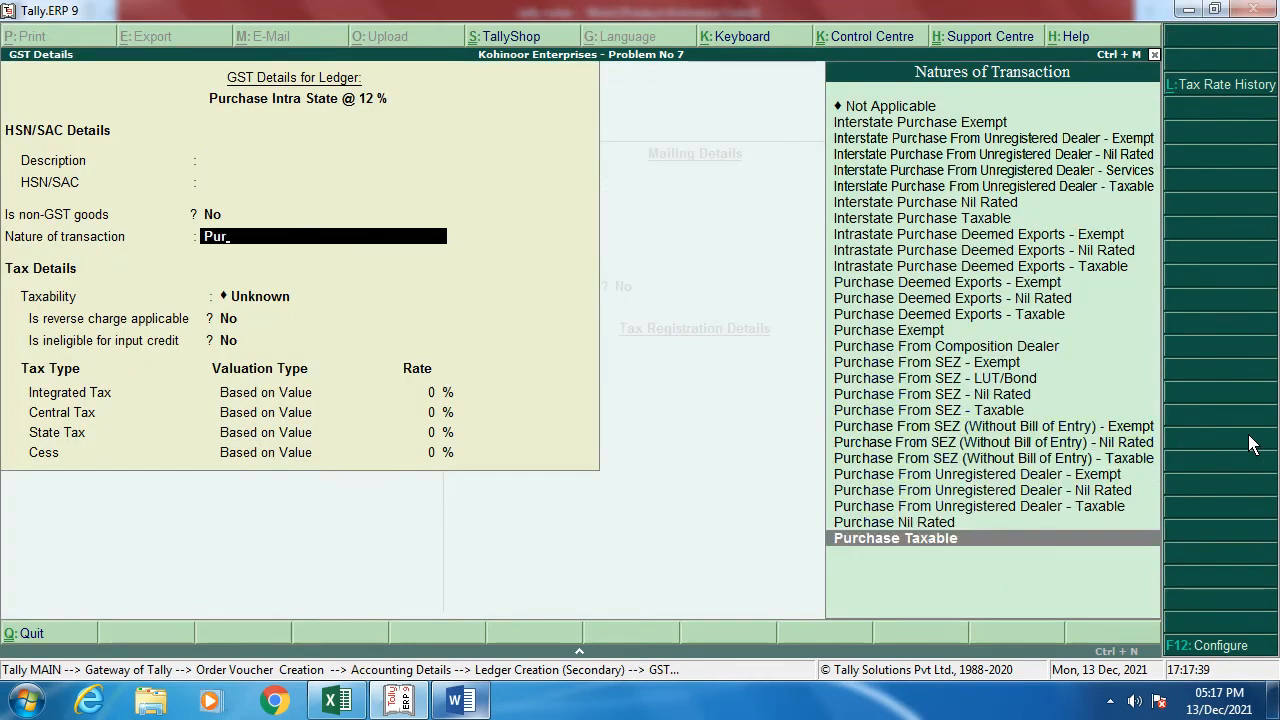
key("Return")
key("Return")
key("Return")
type("12")
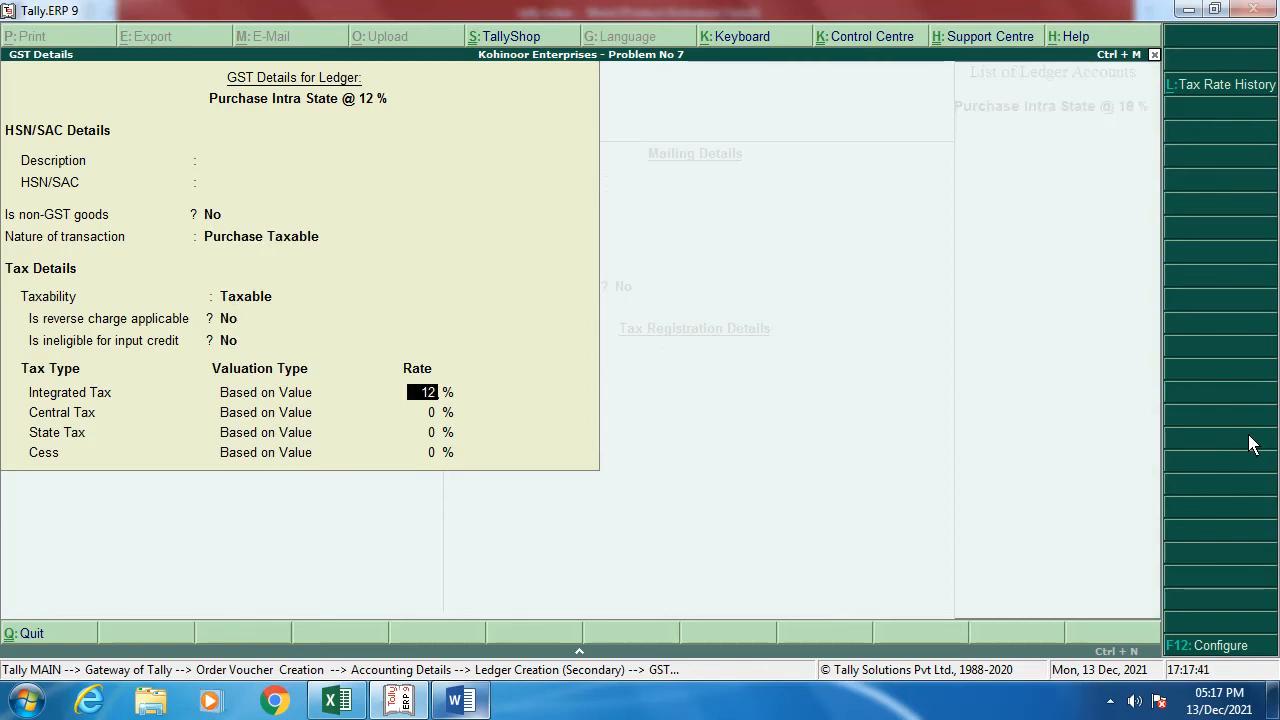
key("Return")
key("Return")
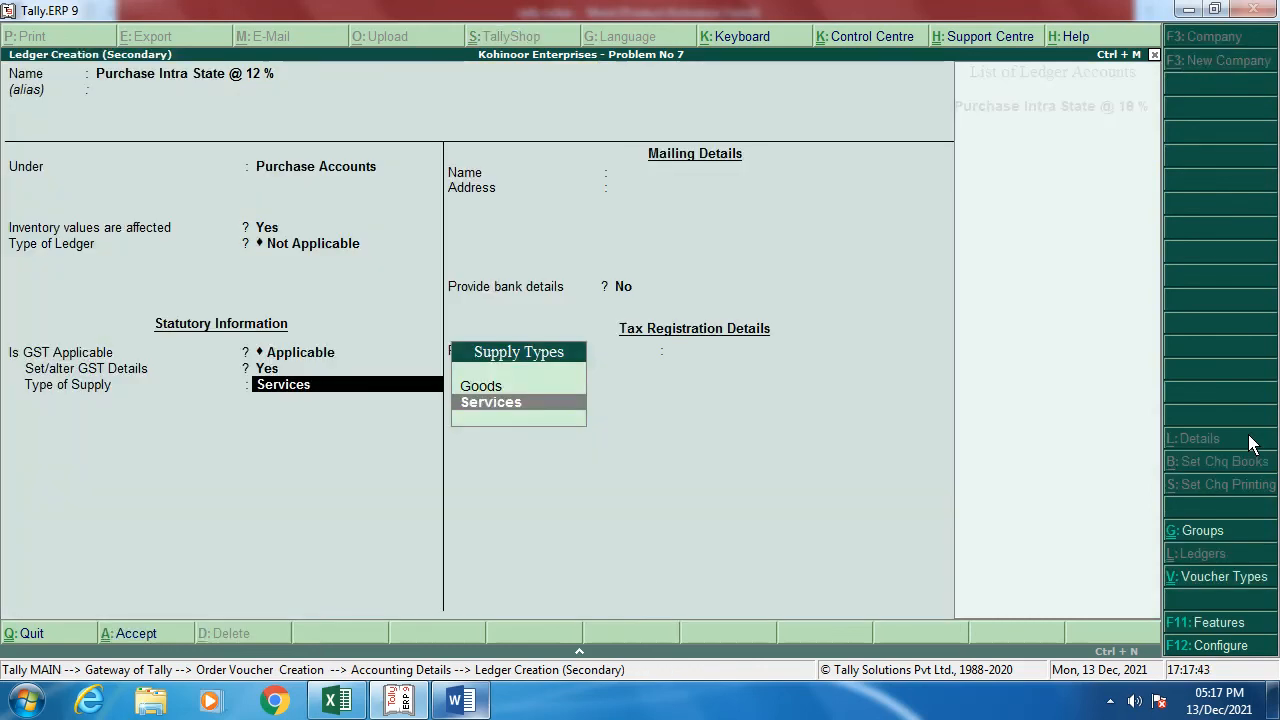
key("Up")
key("Return")
key("Return")
key("Return")
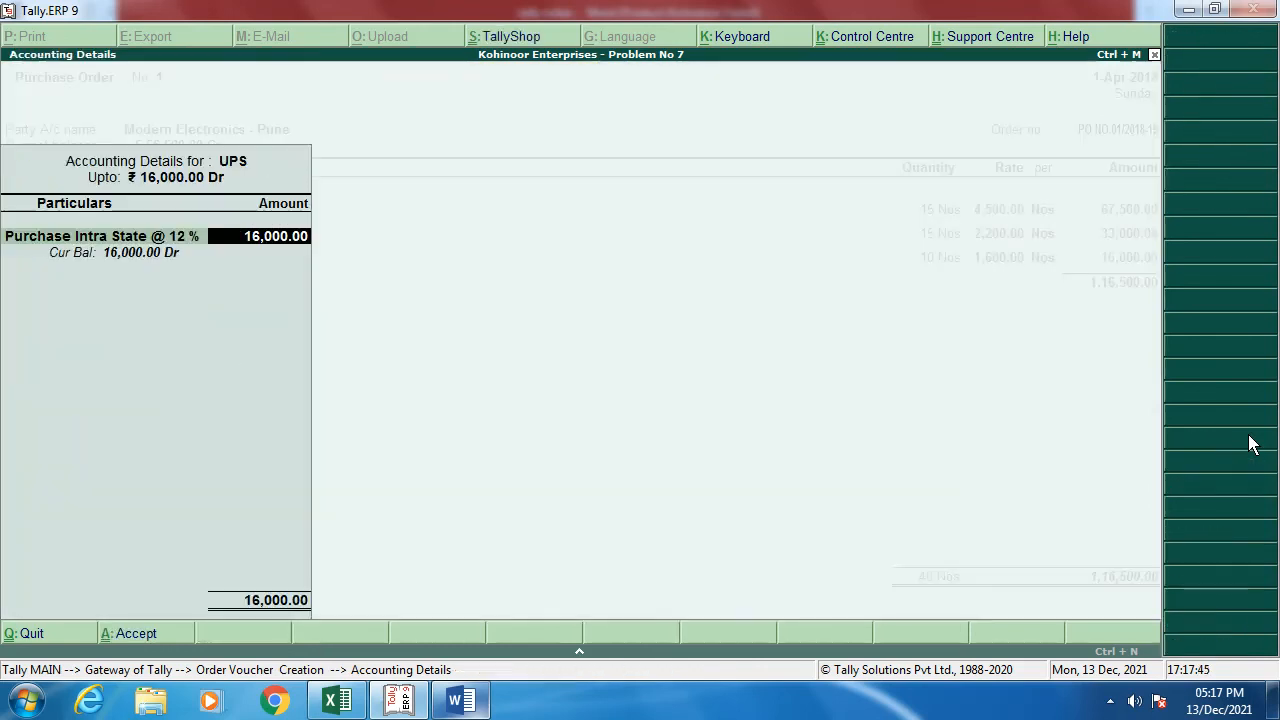
key("Return")
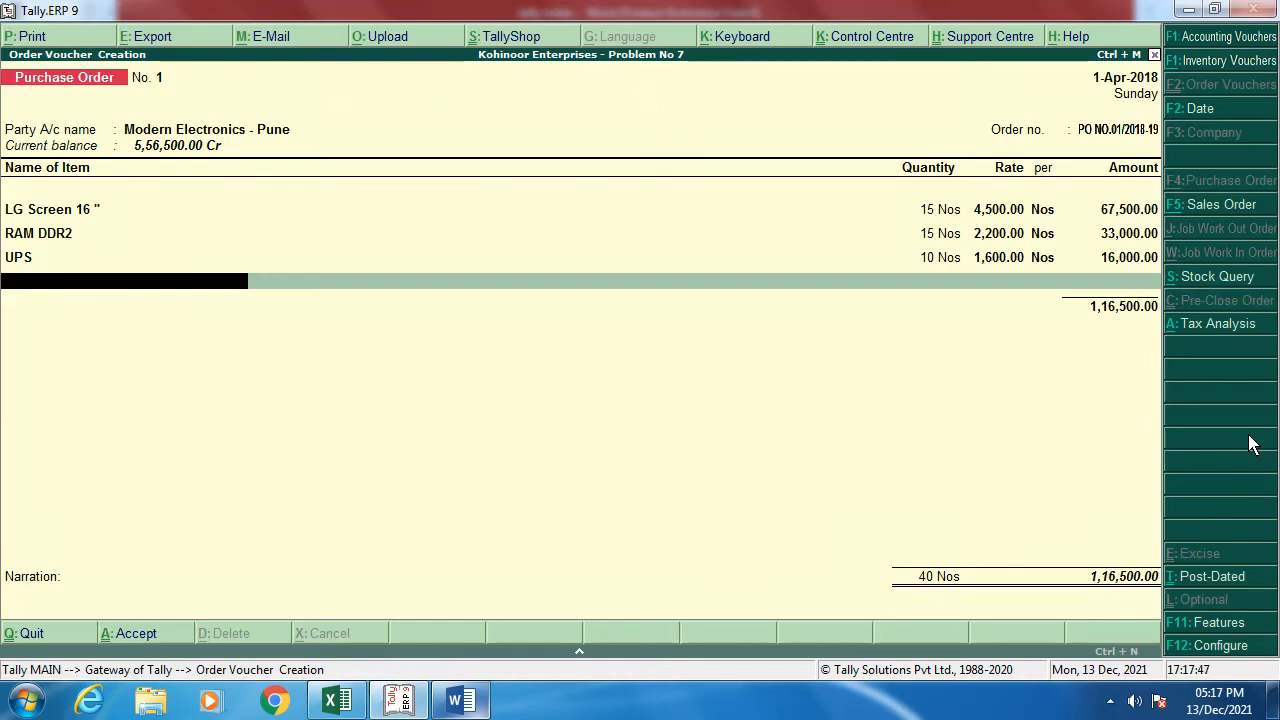
key("alt+Tab")
key("alt+Tab")
Step: Add Keyborad, 13 Nos at 750 (9,750), posted to Purchase Intra State @ 12 %
type("Ke")
key("Return")
key("Return")
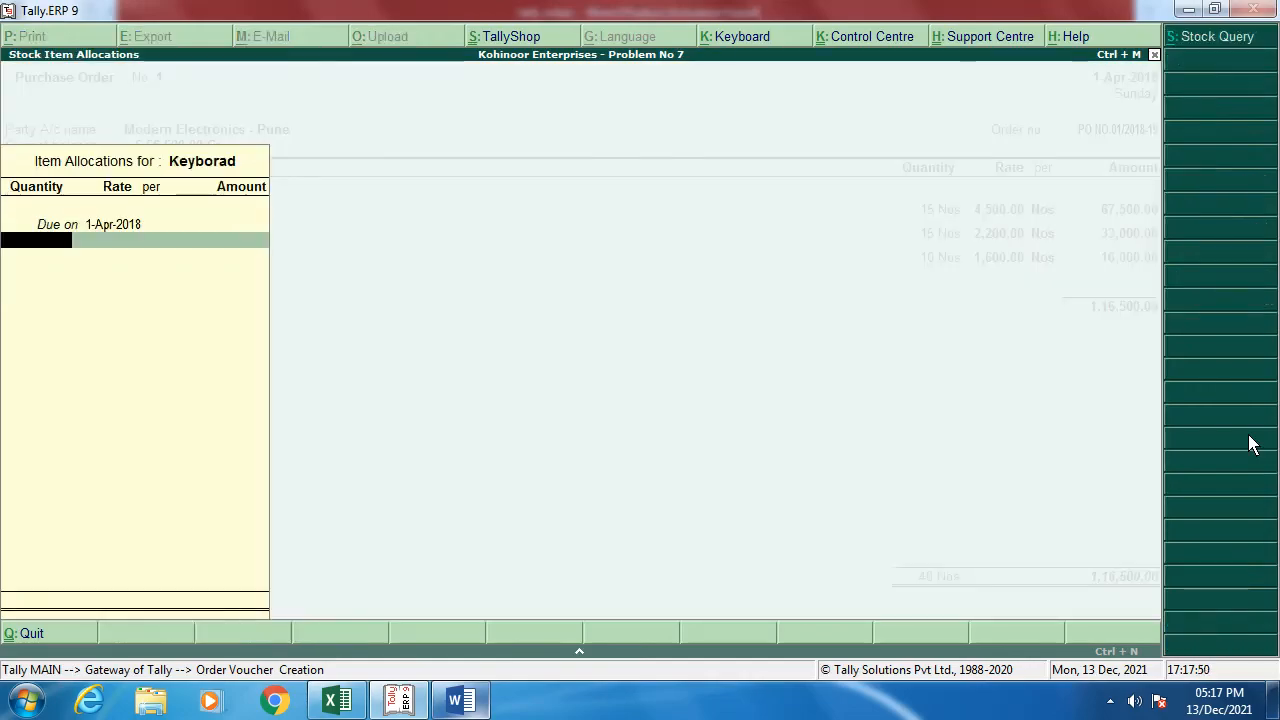
key("alt+Tab")
key("alt+Tab")
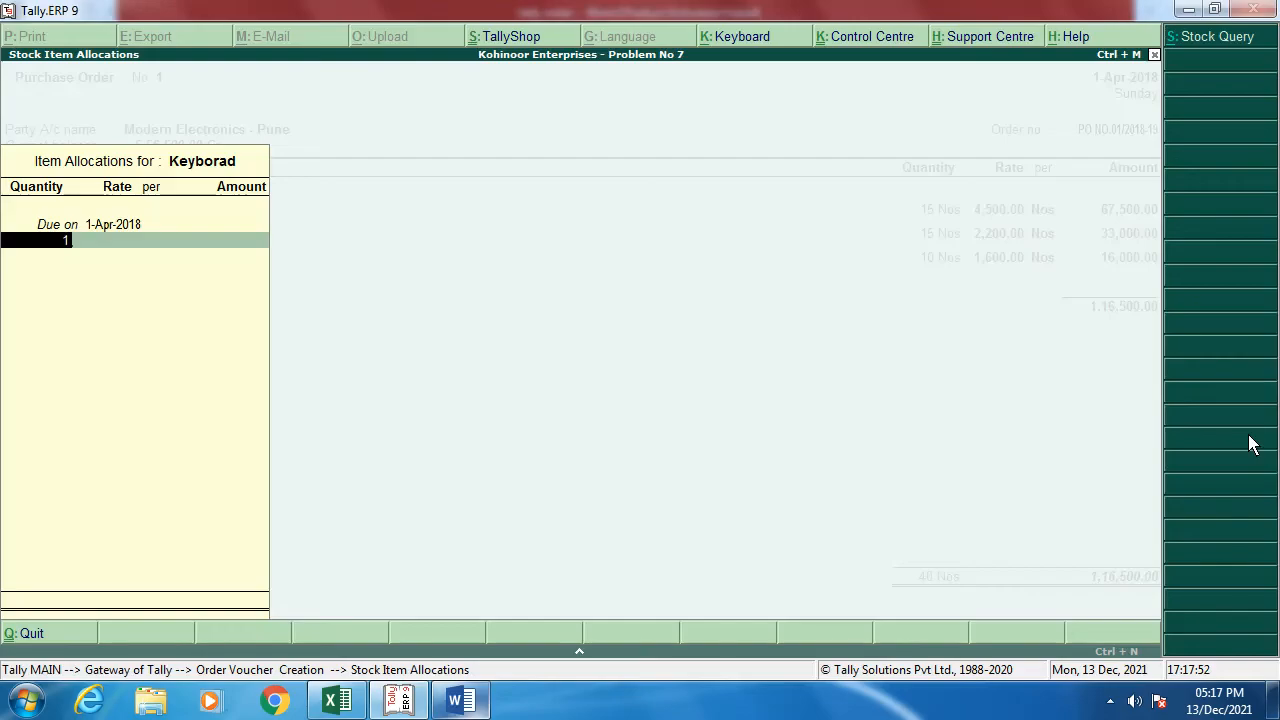
type("132")
key("BackSpace")
key("BackSpace")
type("3")
key("Return")
type("750")
key("Return")
key("Return")
key("Return")
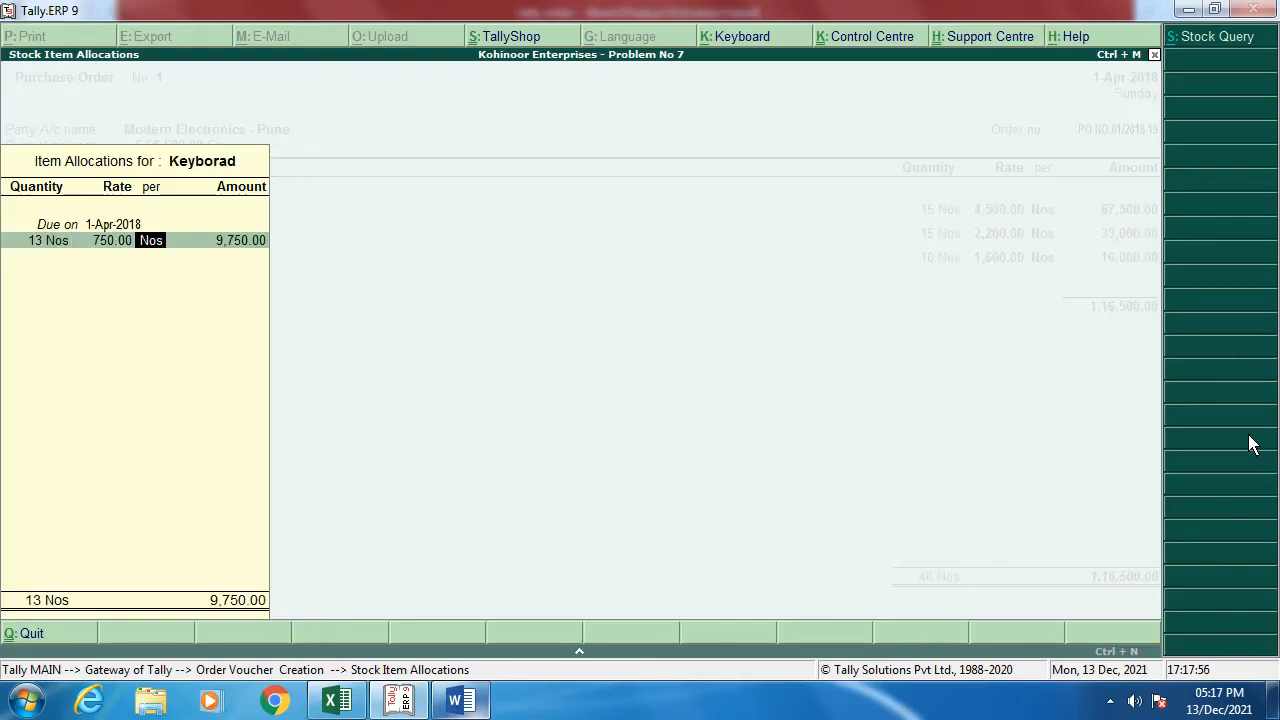
key("Return")
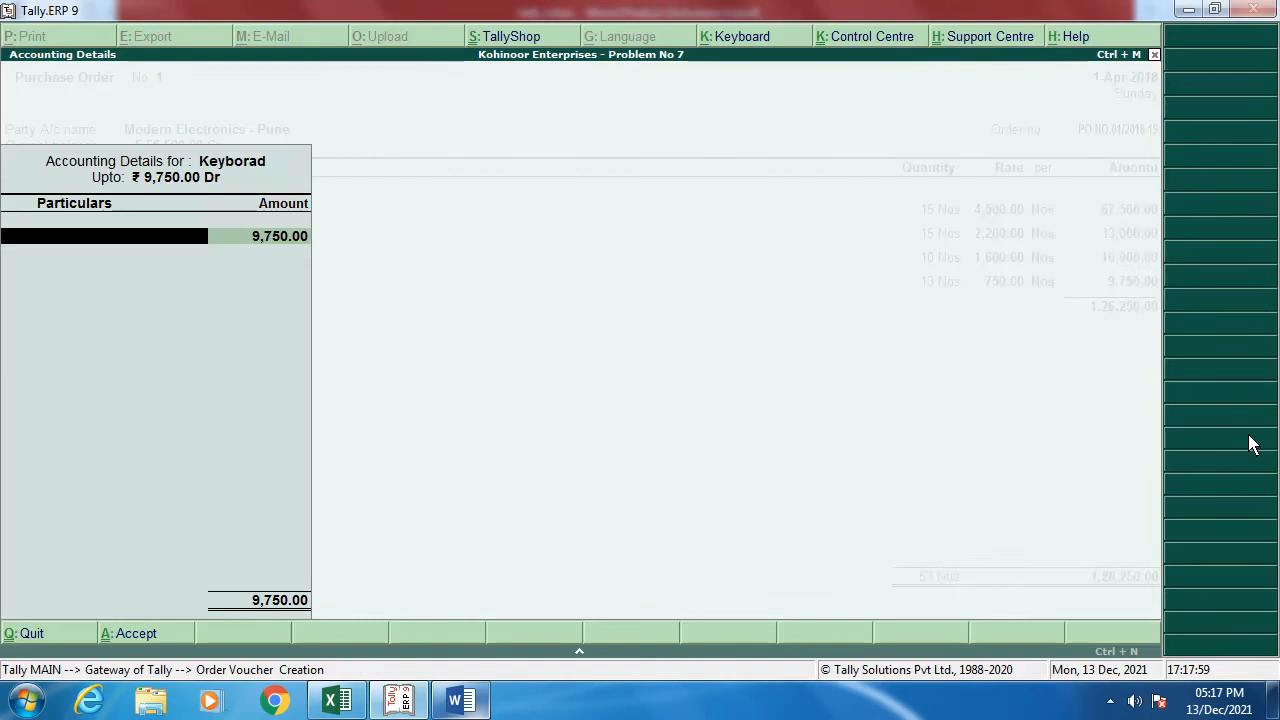
type("P")
key("Return")
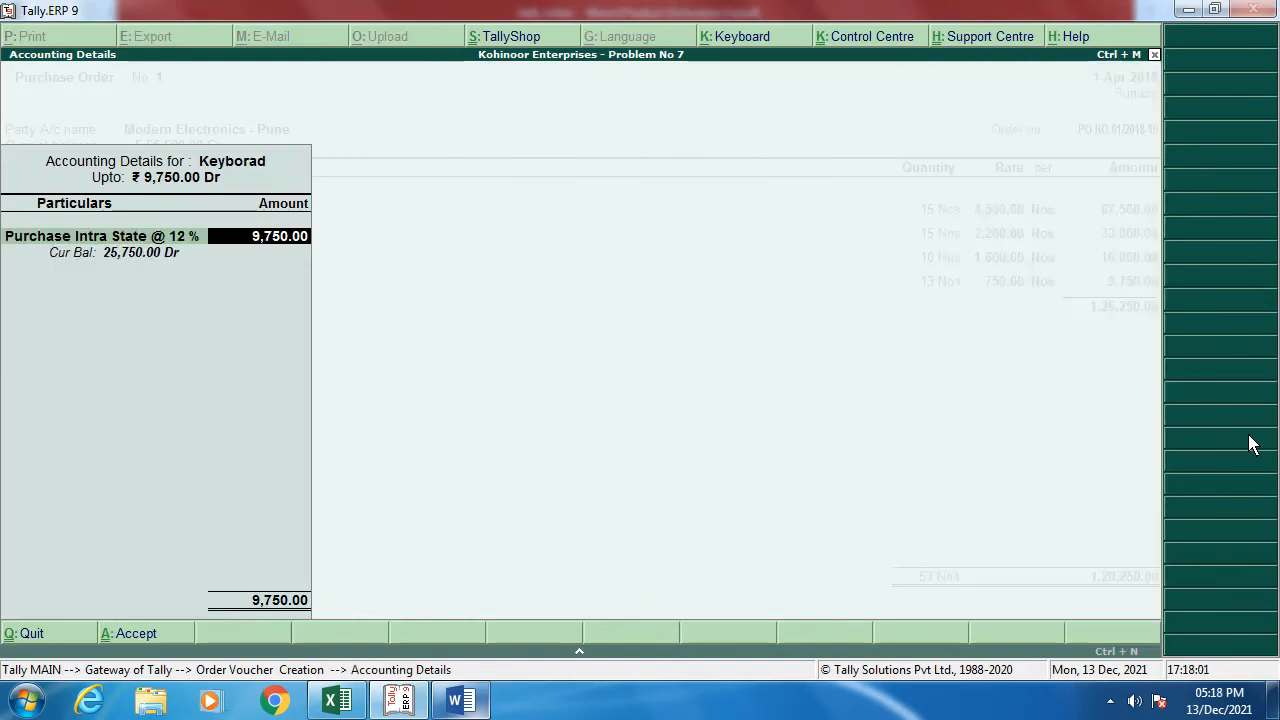
key("Return")
Step: Add Mouse, 13 Nos at 550 (7,150), posted to Purchase Intra State @ 12 %
key("alt+Tab")
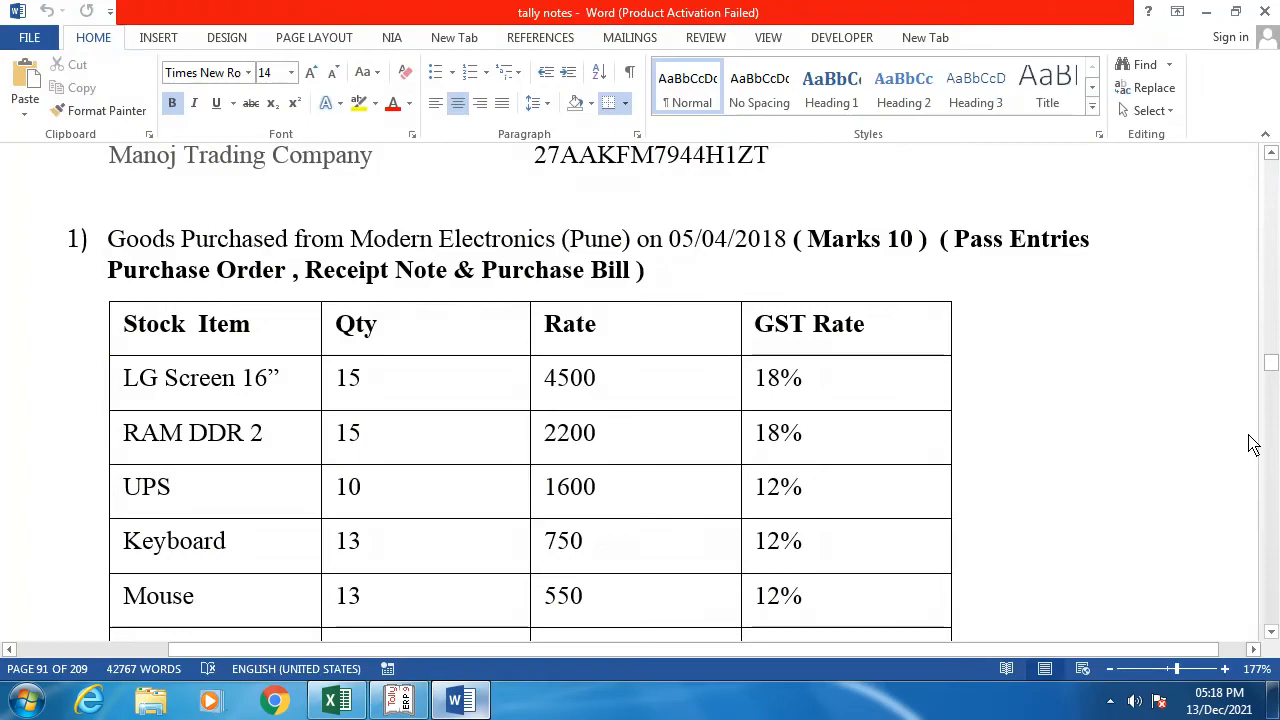
key("alt+Tab")
type("Mo")
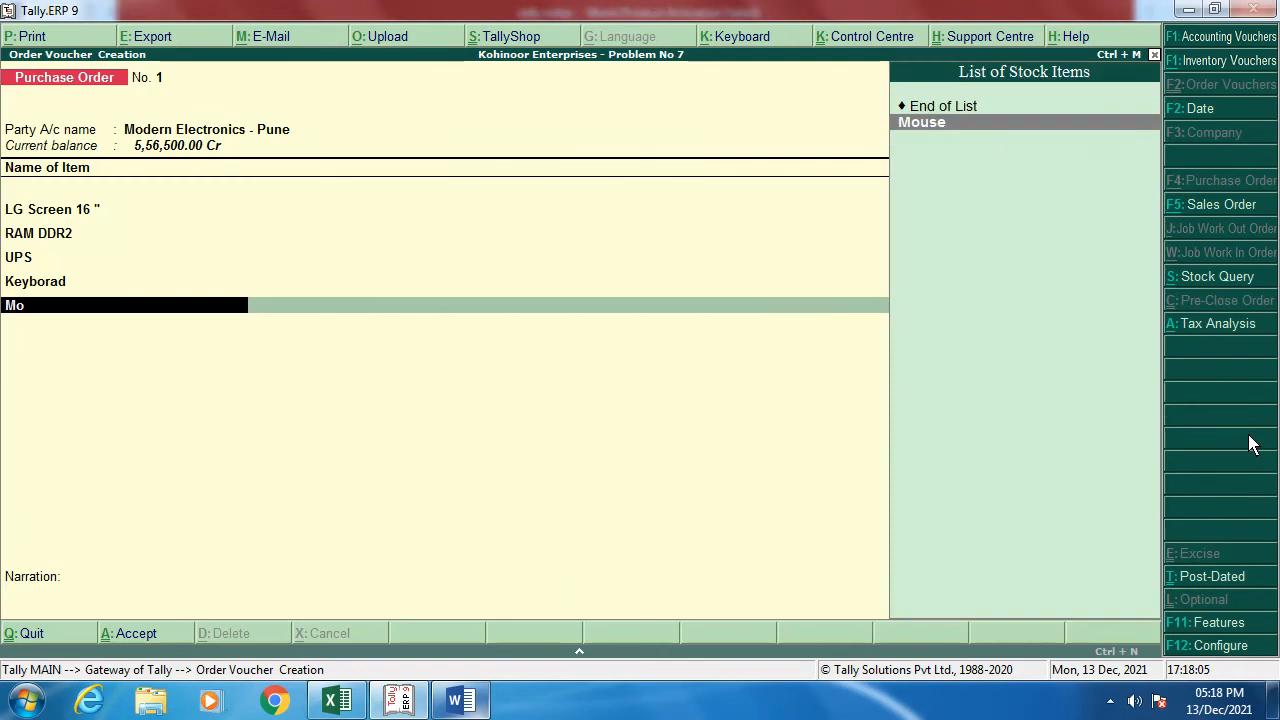
key("Return")
key("Return")
type("13")
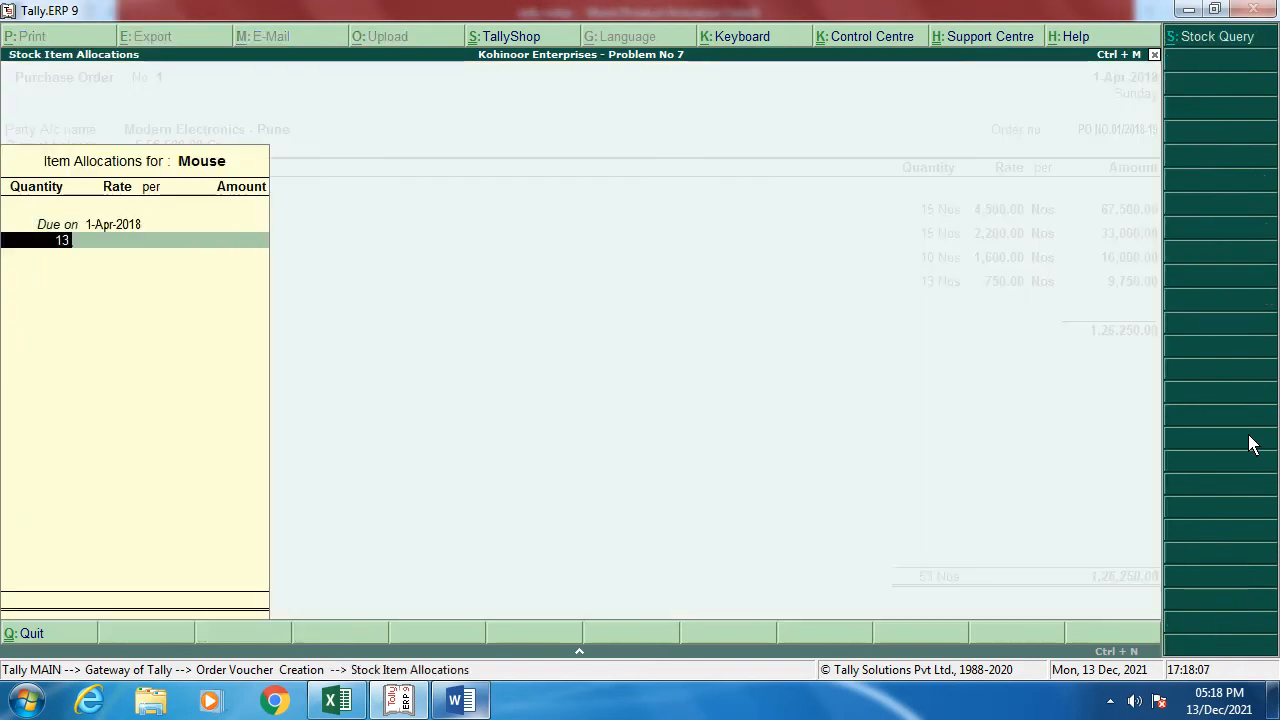
key("Return")
key("alt+Tab")
key("alt+Tab")
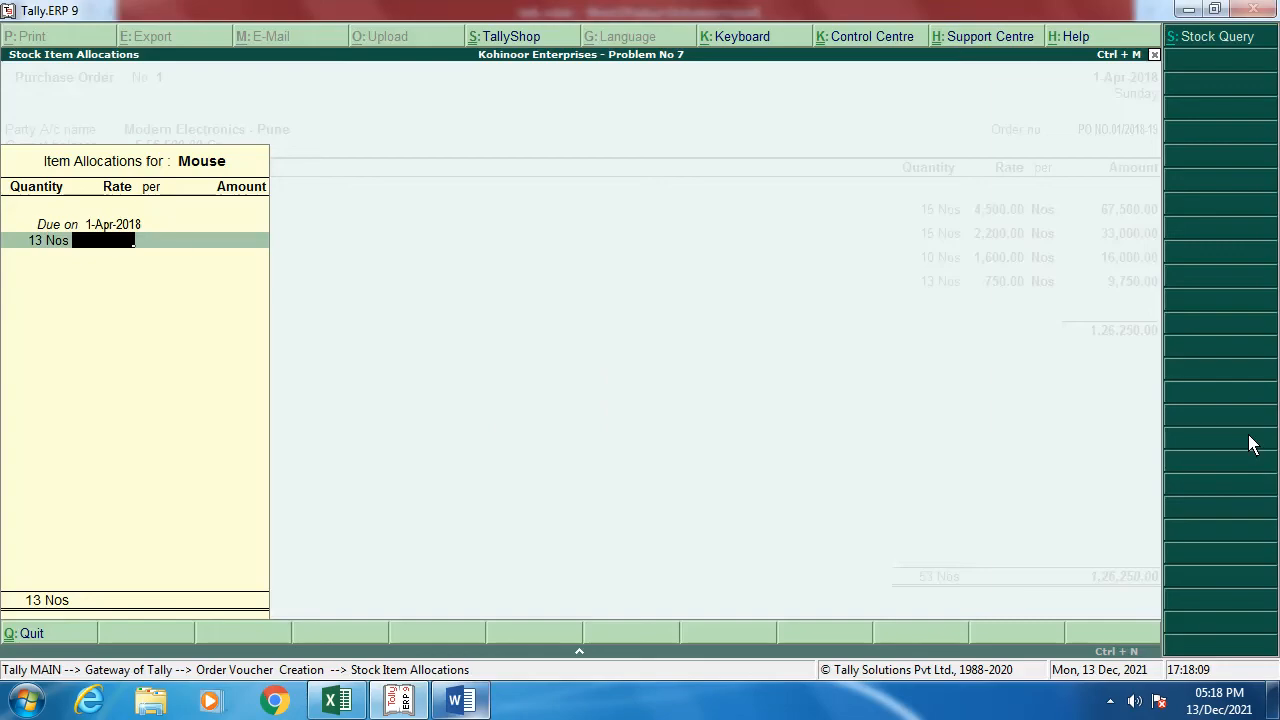
type("550")
key("Return")
key("Return")
key("Return")
key("Return")
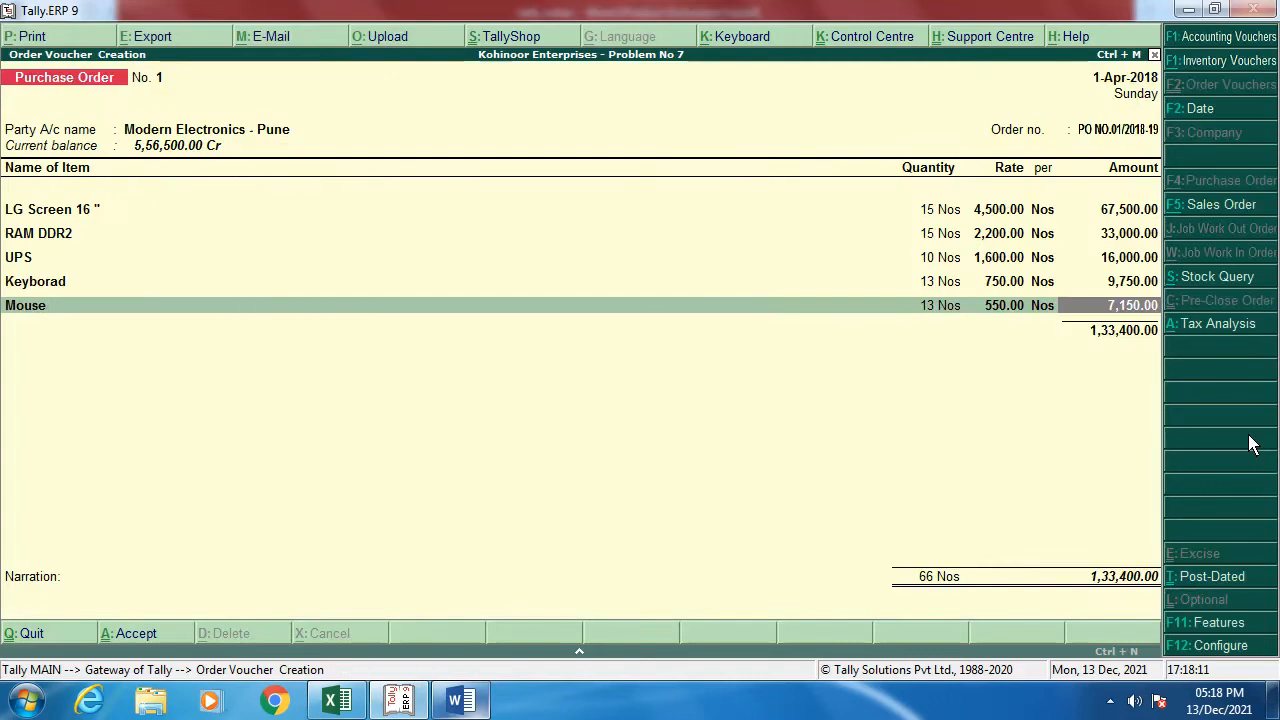
key("Return")
type("P")
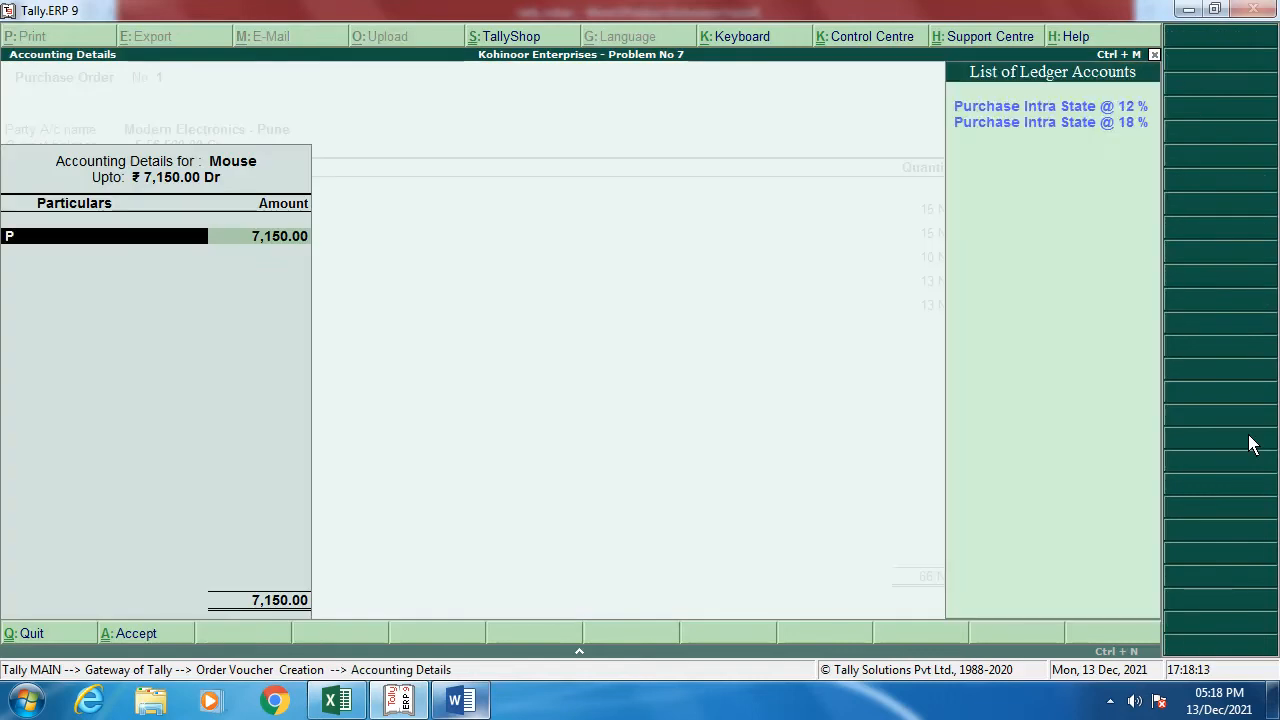
key("Return")
key("Return")
key("Return")
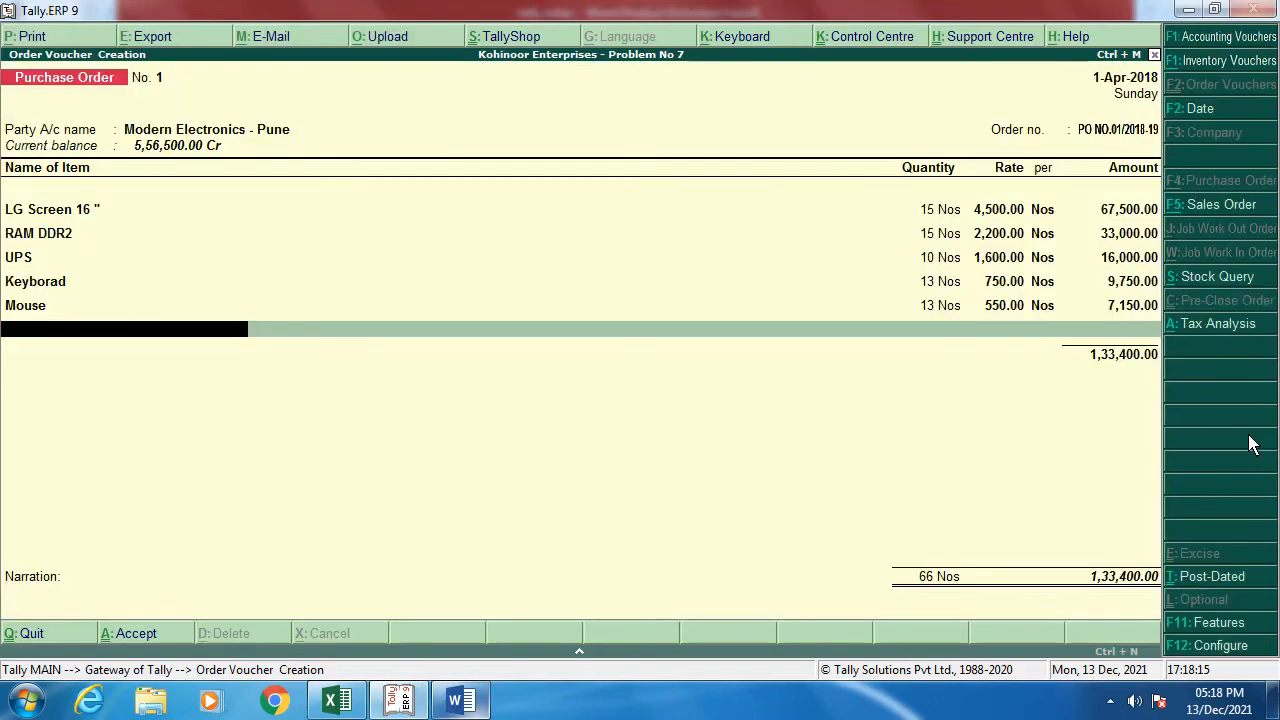
key("Return")
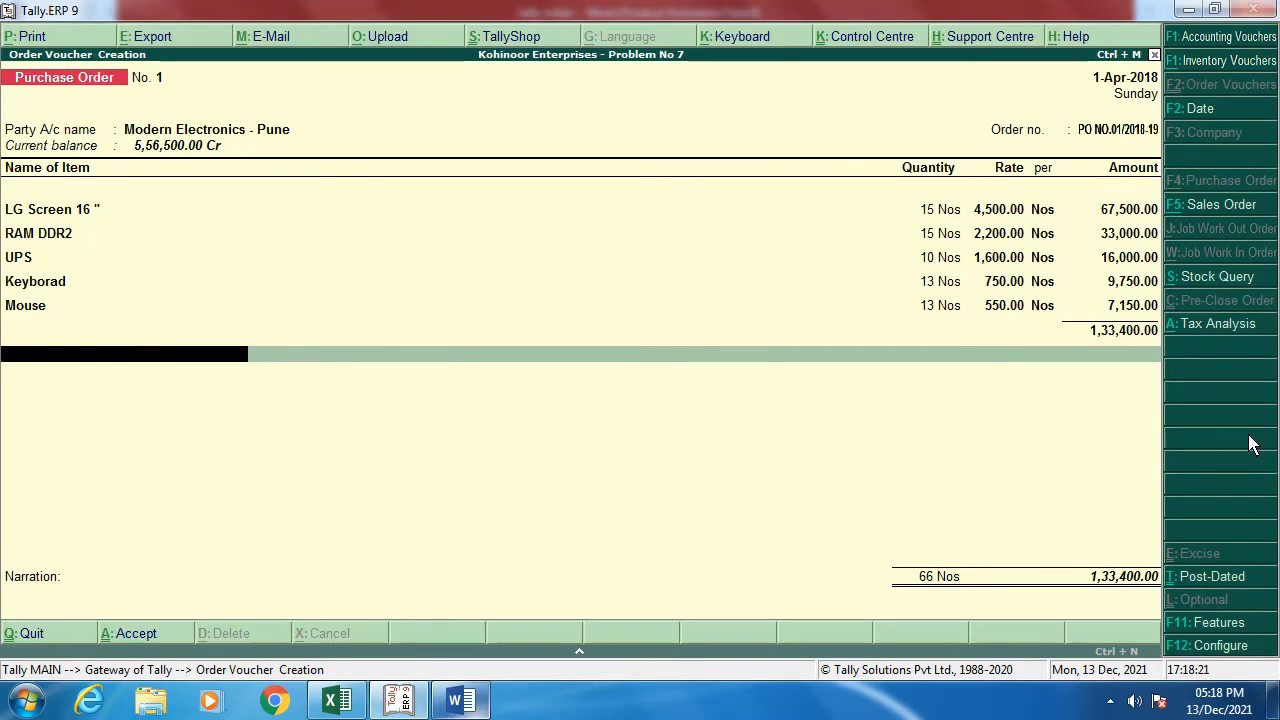
key("alt+c")
Step: Create the Input CGST 9 % ledger under Duties & Taxes as GST Central Tax at 9 %
type("Inpu")
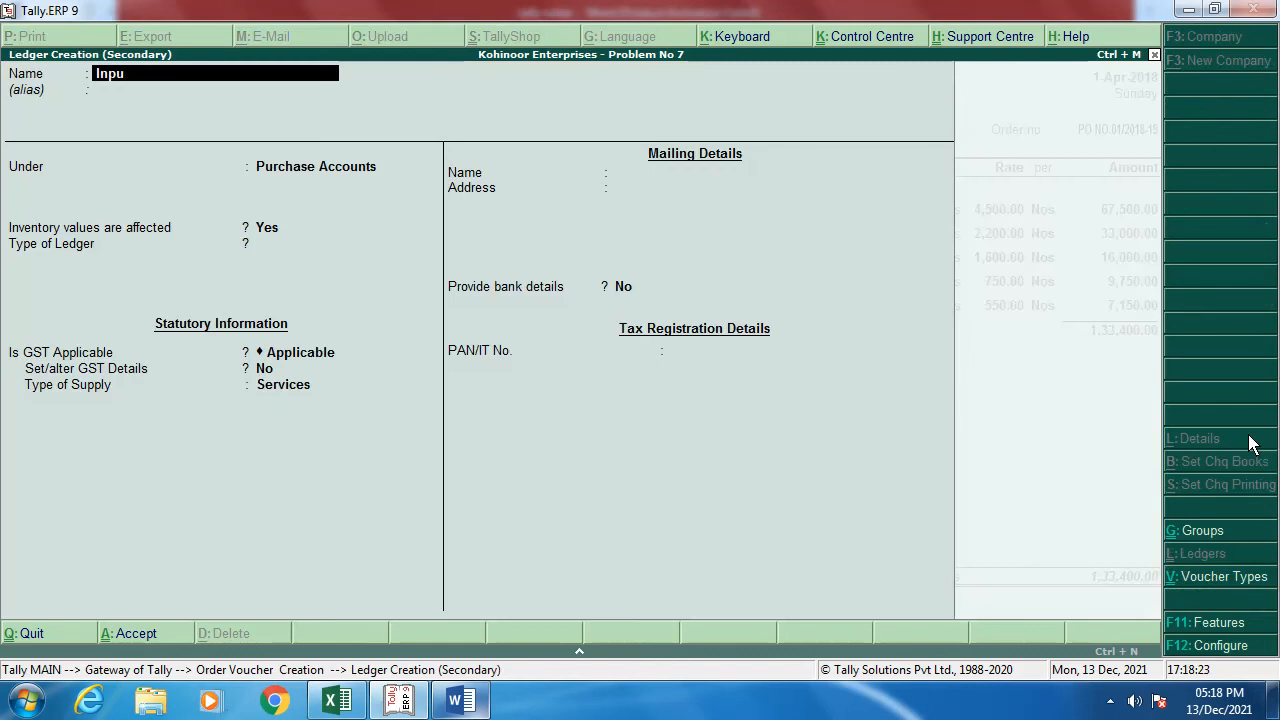
type("t CGTST 9 %")
key("Return")
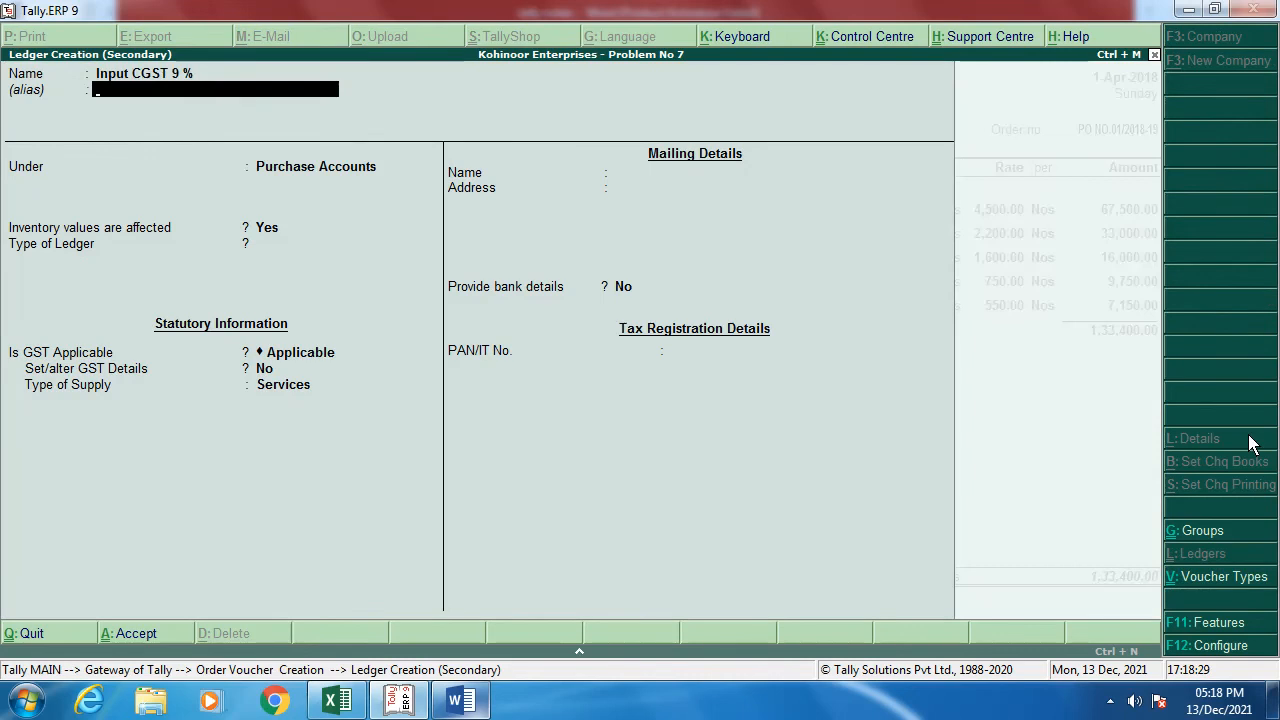
key("Return")
type("Du")
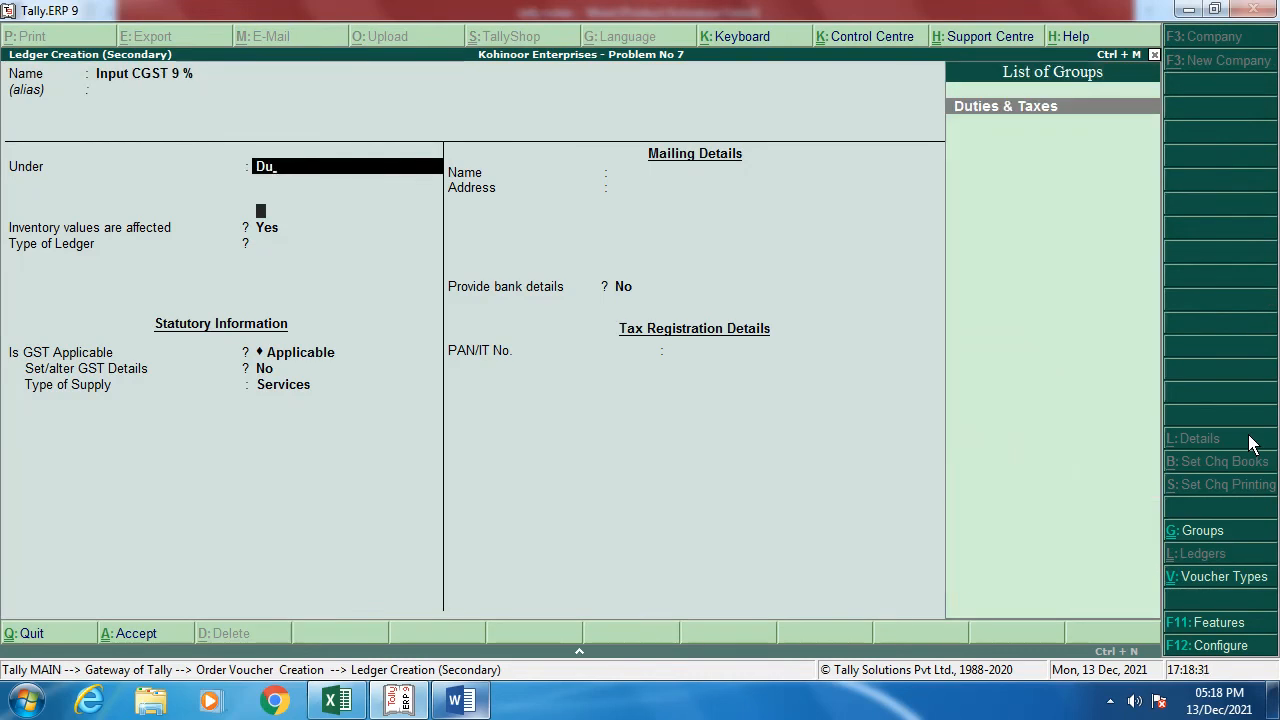
key("Return")
key("Up")
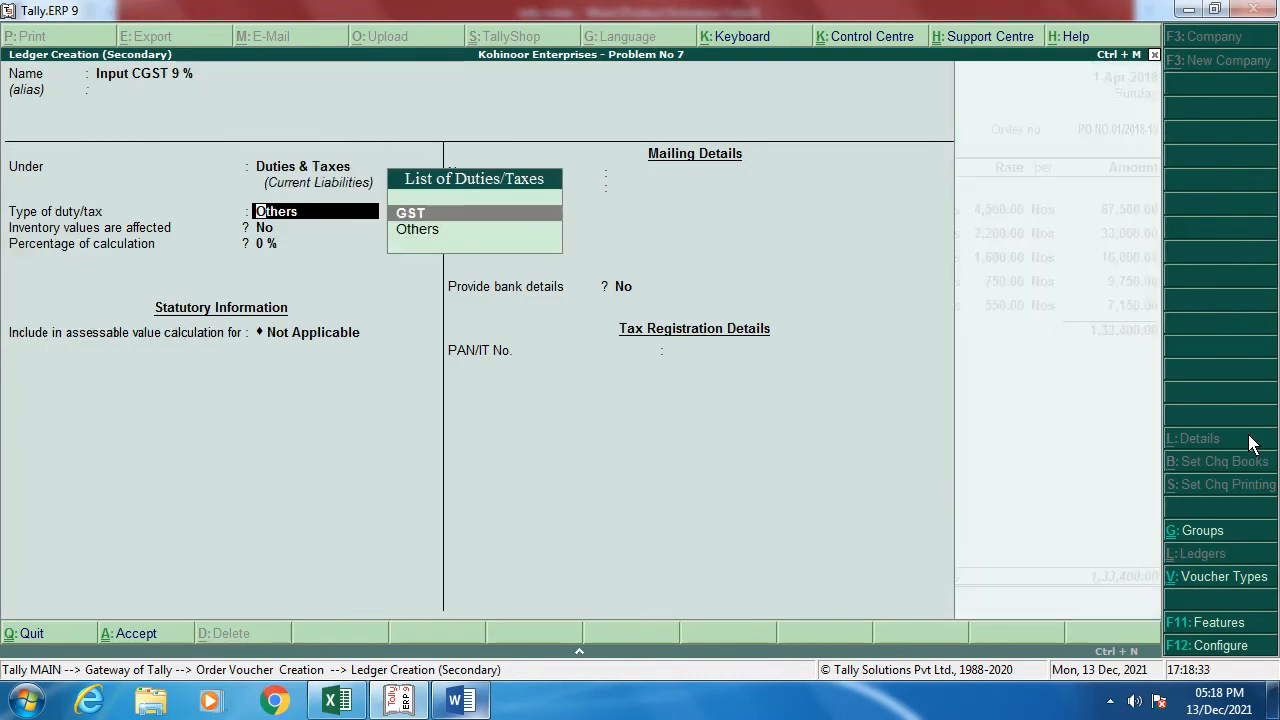
key("Return")
key("Return")
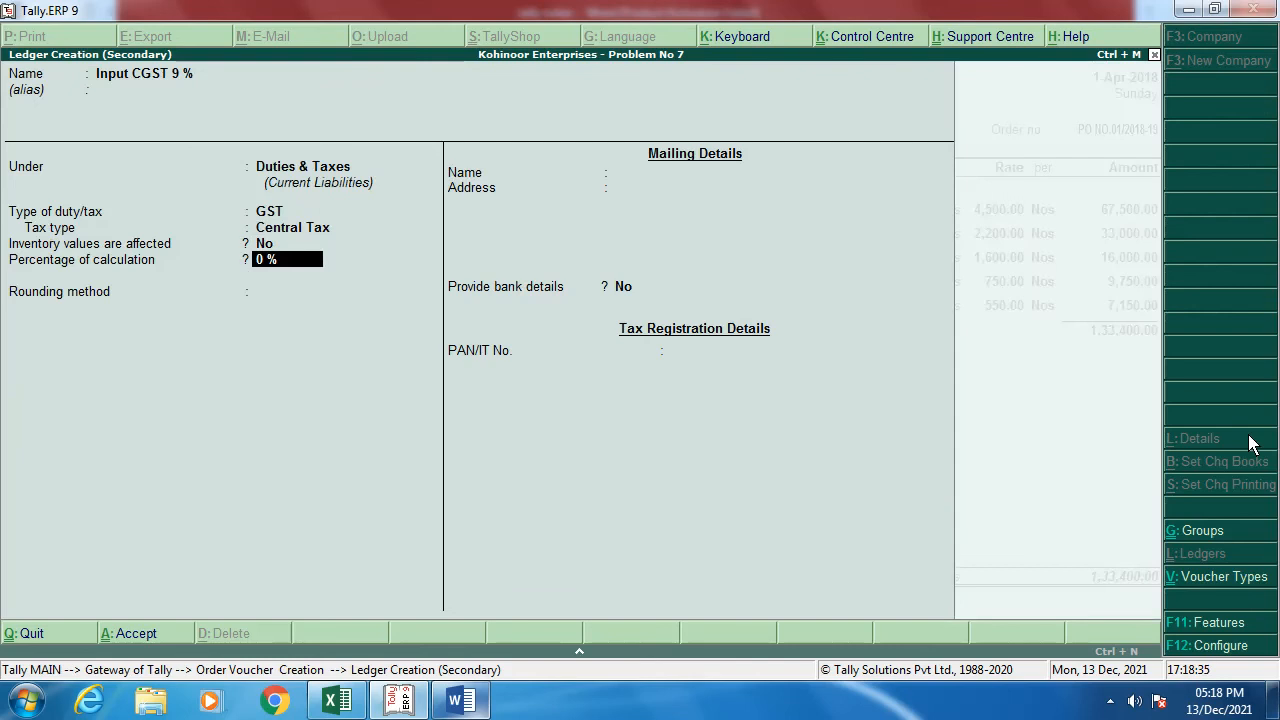
type("9")
key("Return")
key("Return")
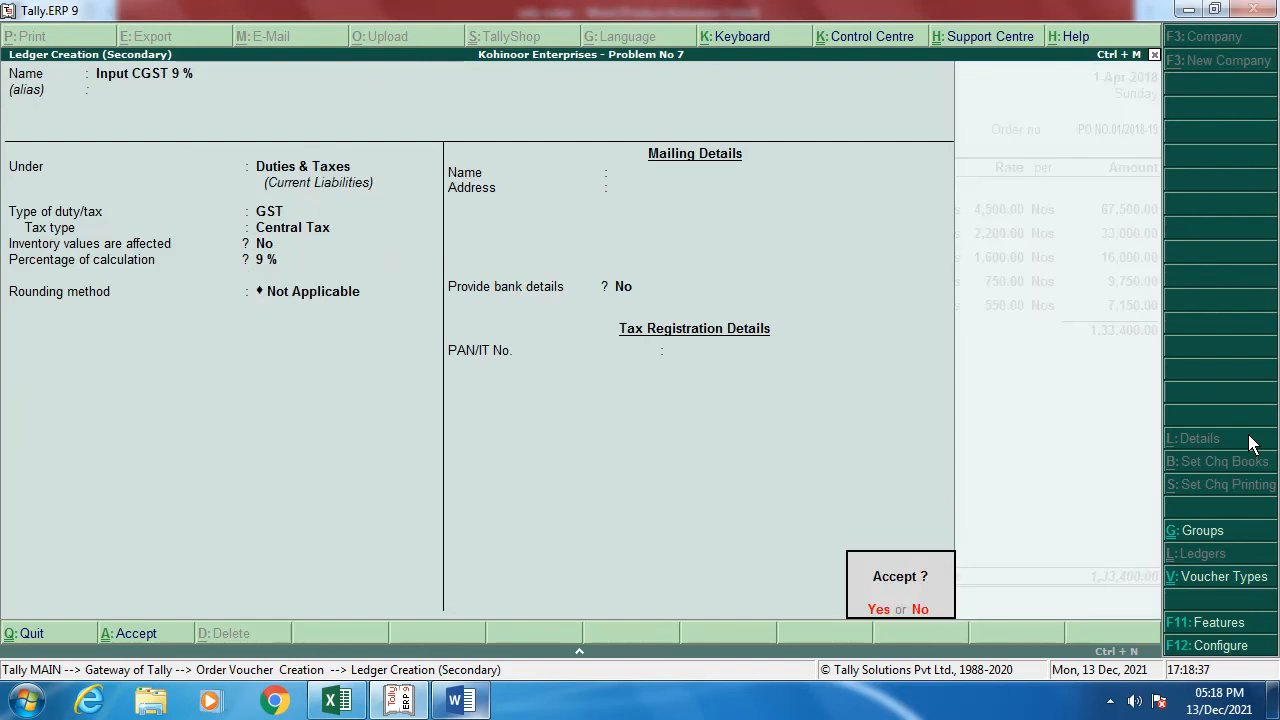
key("Return")
key("Return")
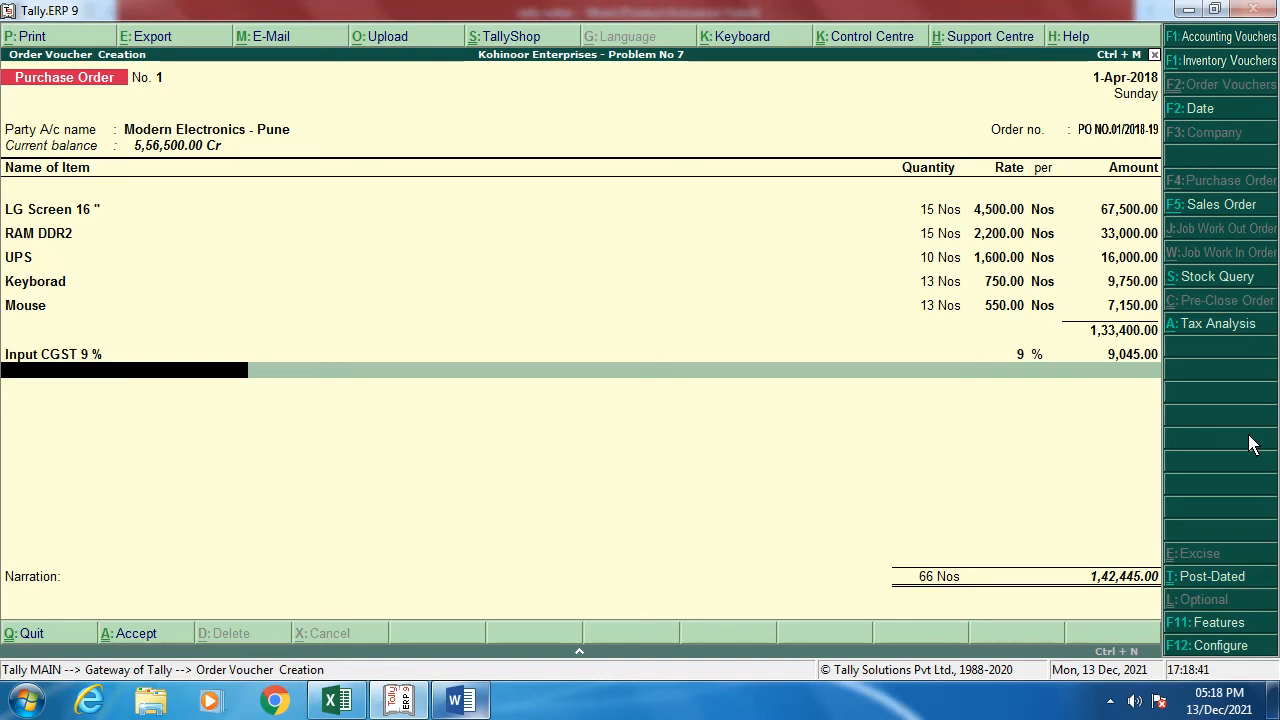
Step: Create the Input SGST 9 % ledger as GST State Tax at 9 % and add it to the order
key("alt+c")
type("Inp")
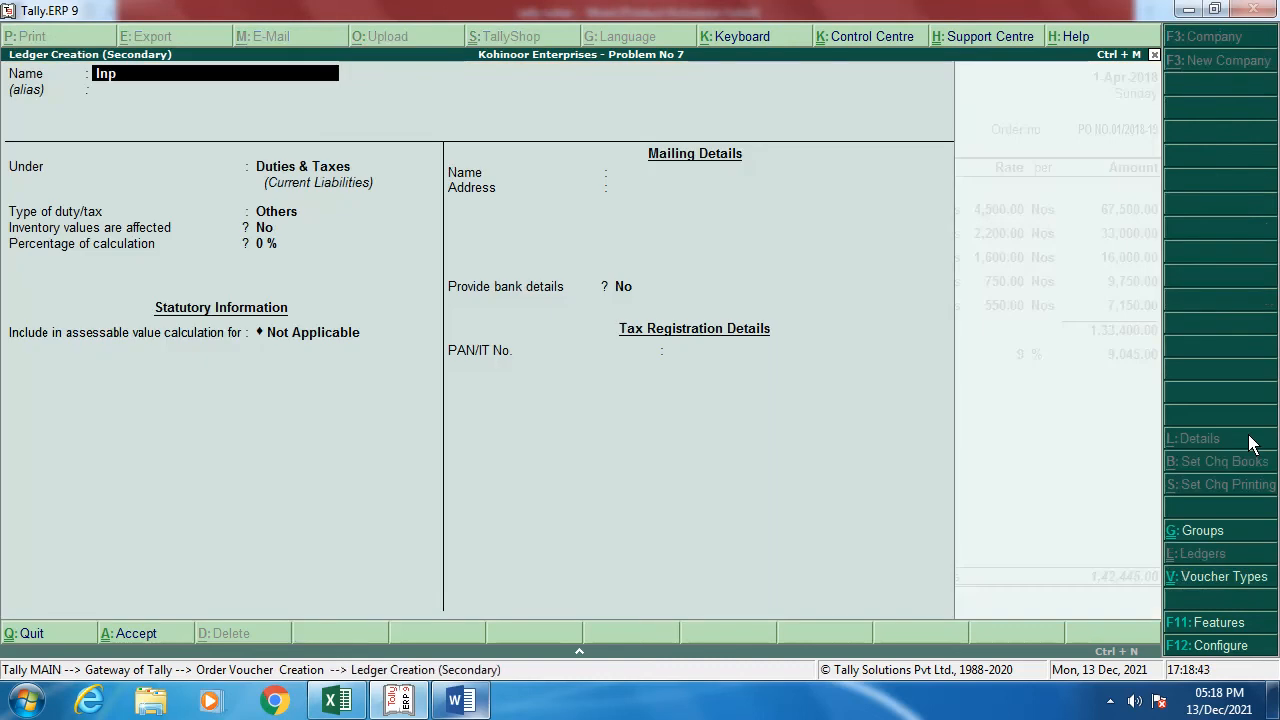
type("ut SGST 9 %")
key("Return")
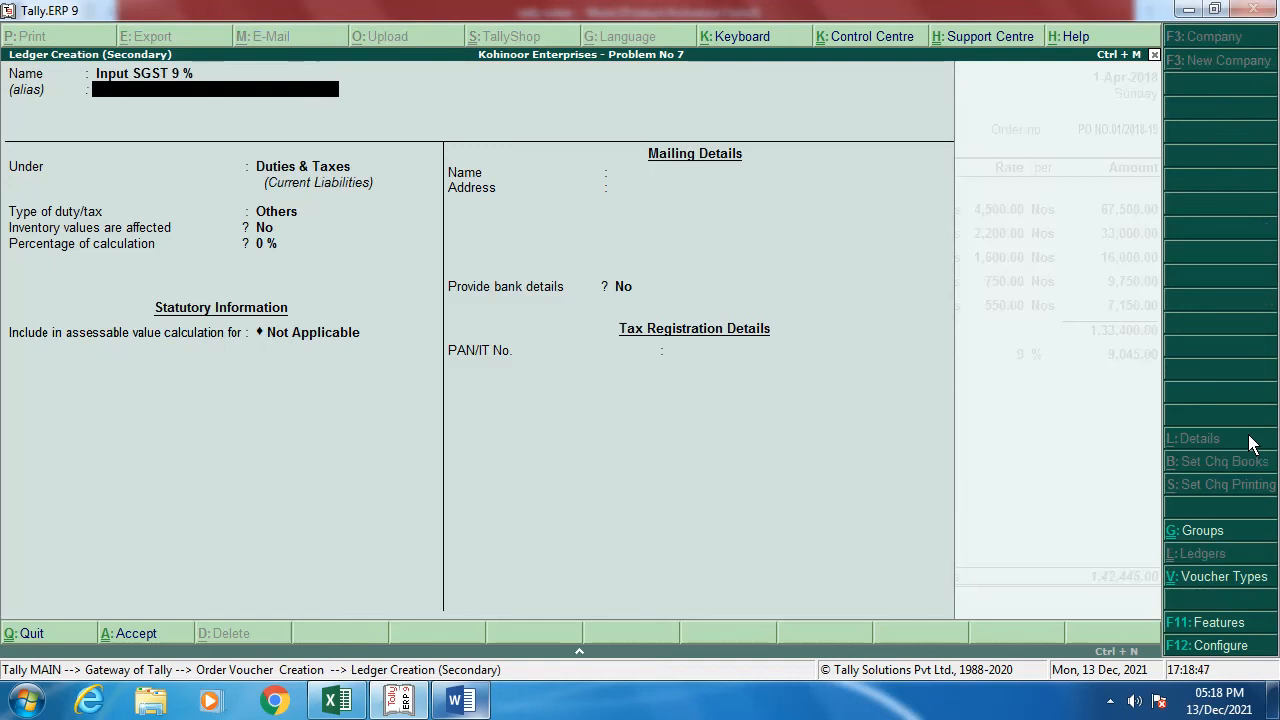
key("Return")
key("Return")
key("Up")
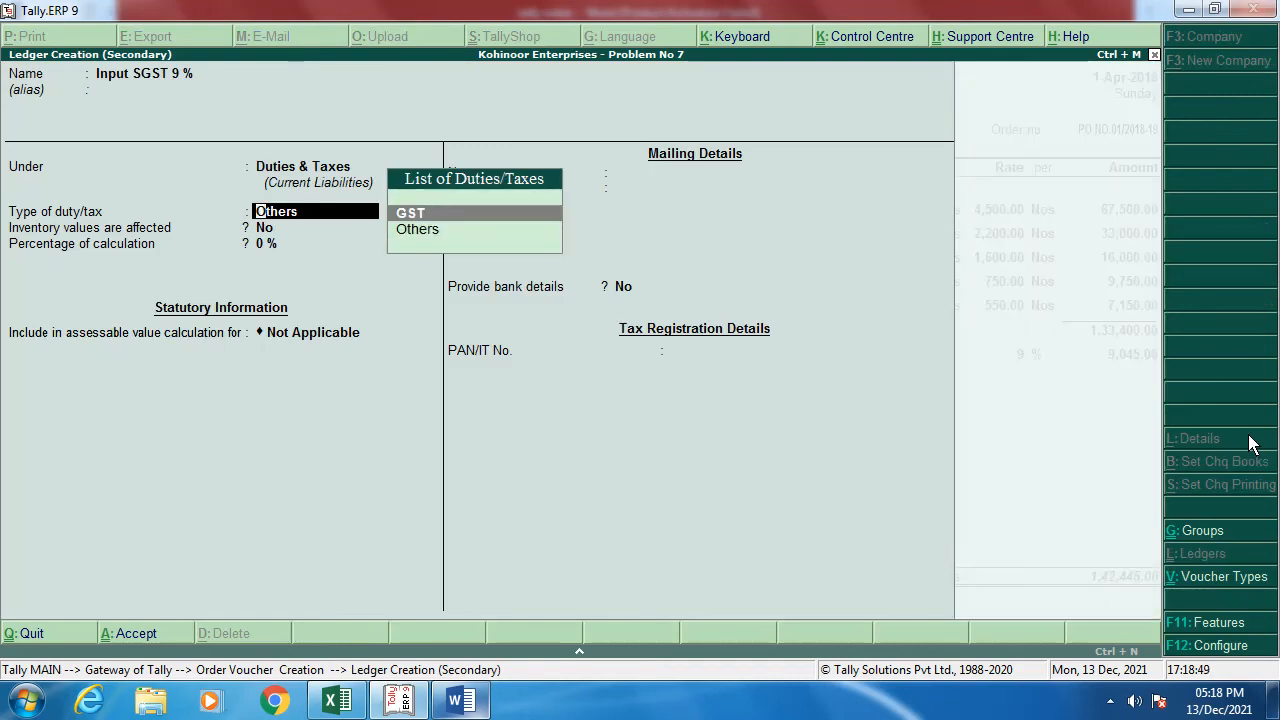
key("Return")
key("Down")
key("Down")
key("Down")
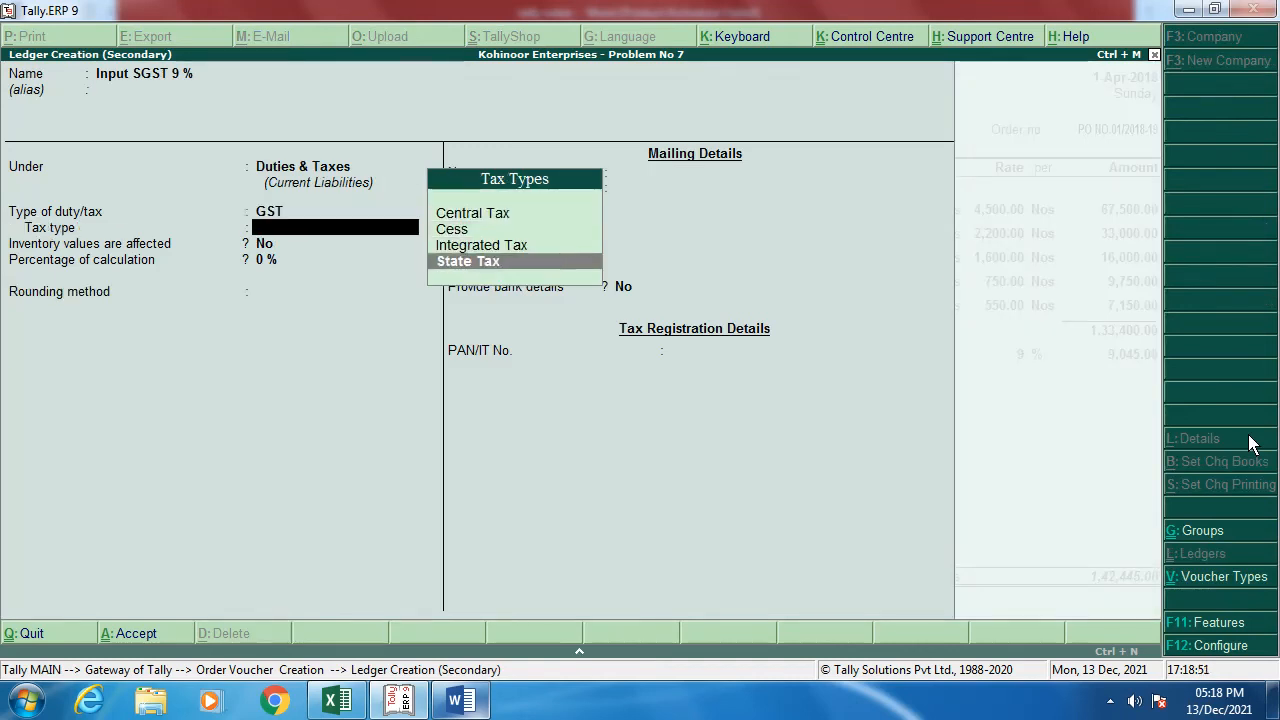
key("Return")
type("9")
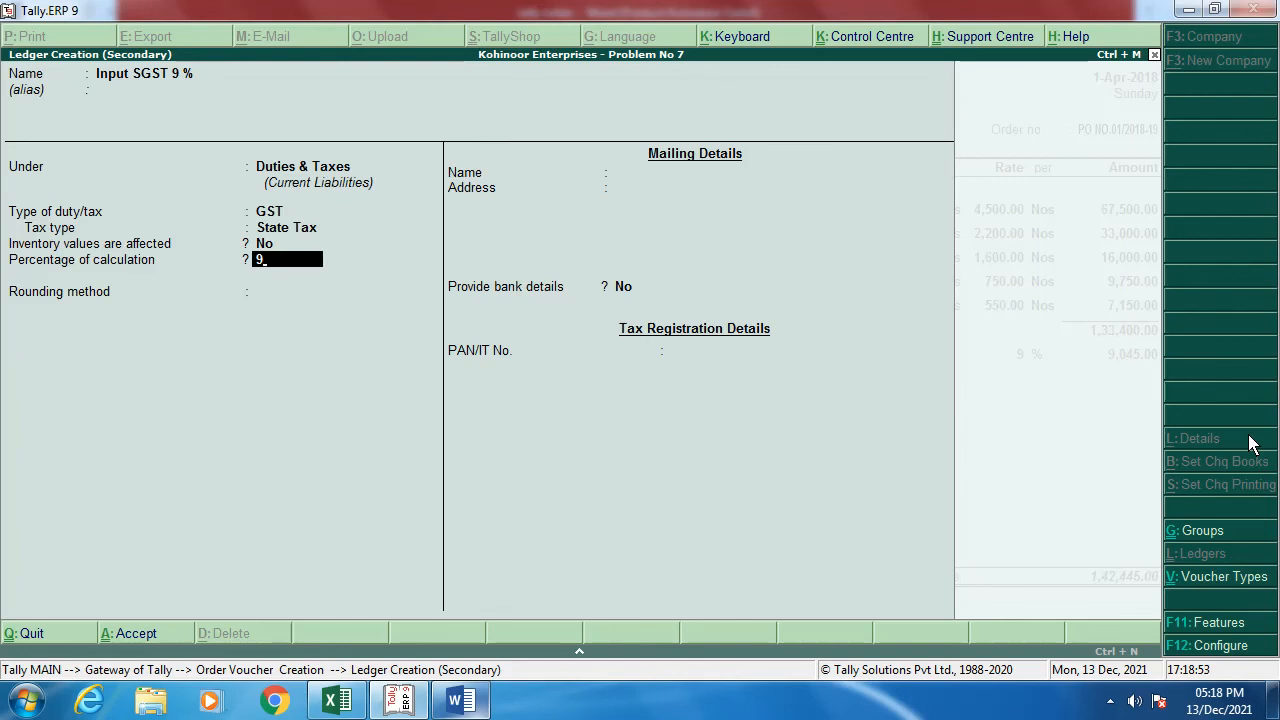
key("Return")
key("Return")
key("Return")
key("Return")
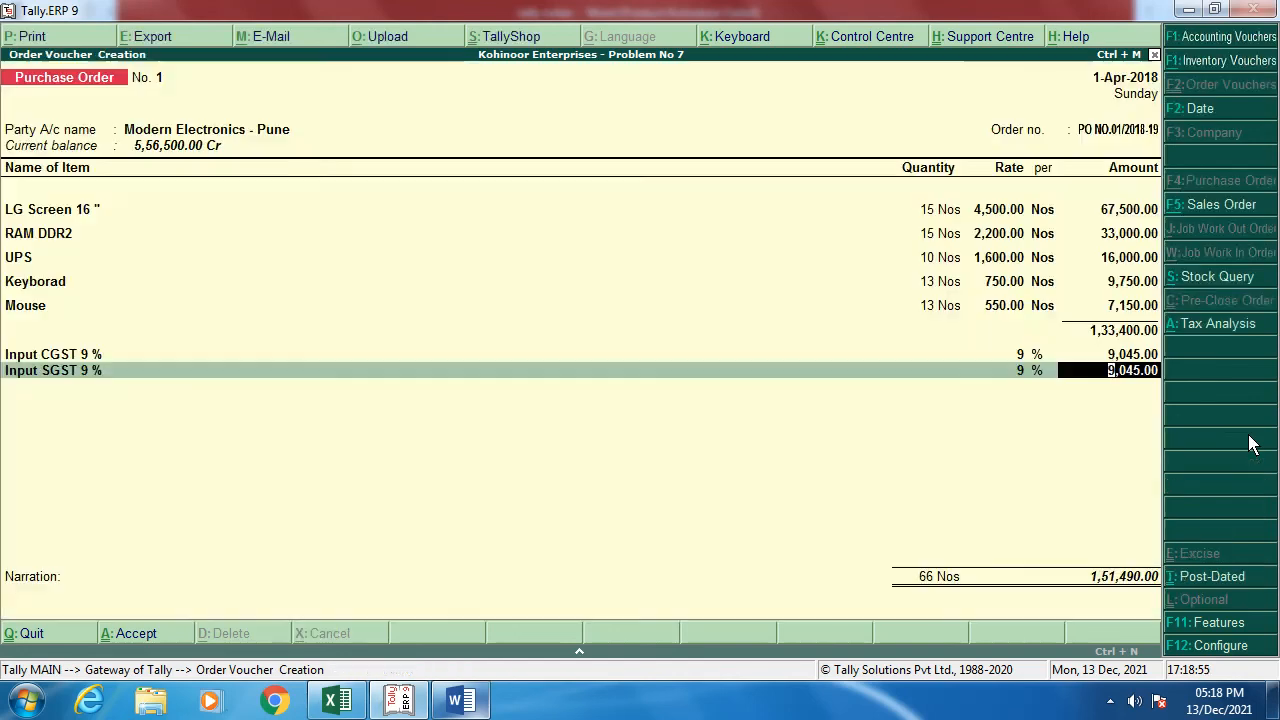
key("Return")
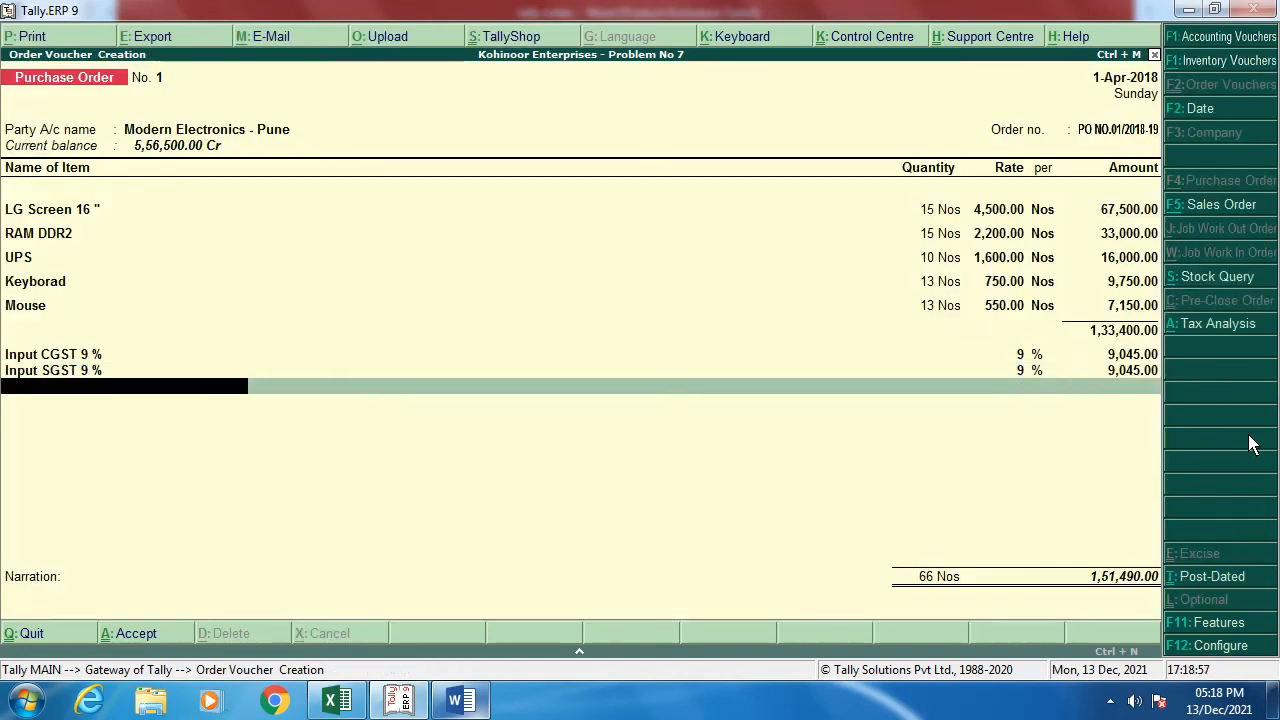
key("alt+c")
Step: Create the Input CGST 6 % ledger under Duties & Taxes as GST Central Tax at 6 %
type("In")
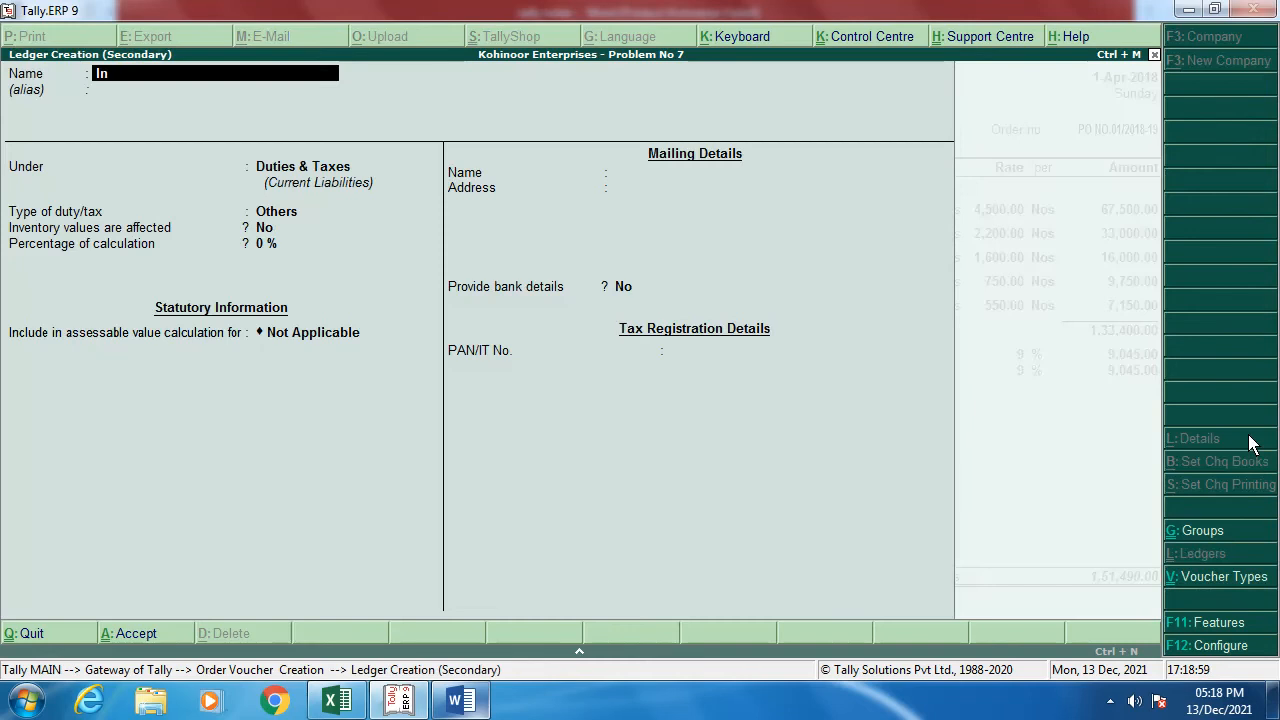
type("put")
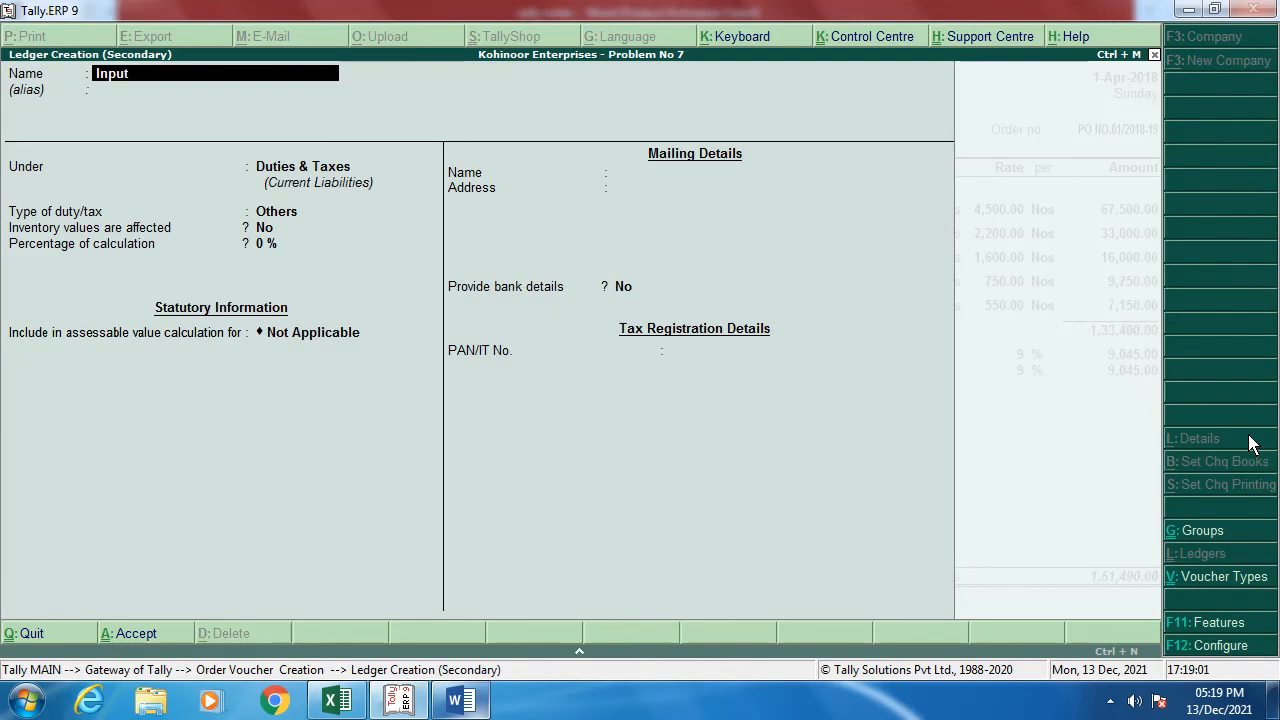
type(" CGST 6 %")
key("Return")
key("Return")
key("Return")
key("Up")
key("Return")
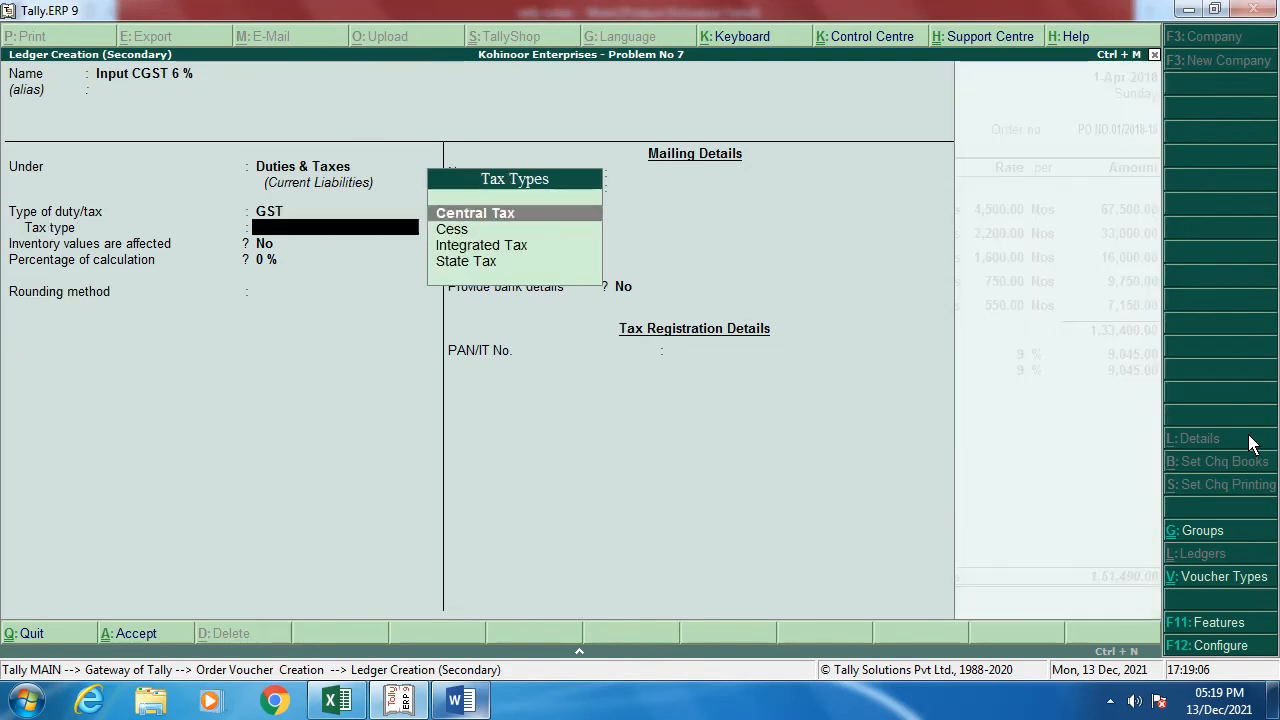
key("Return")
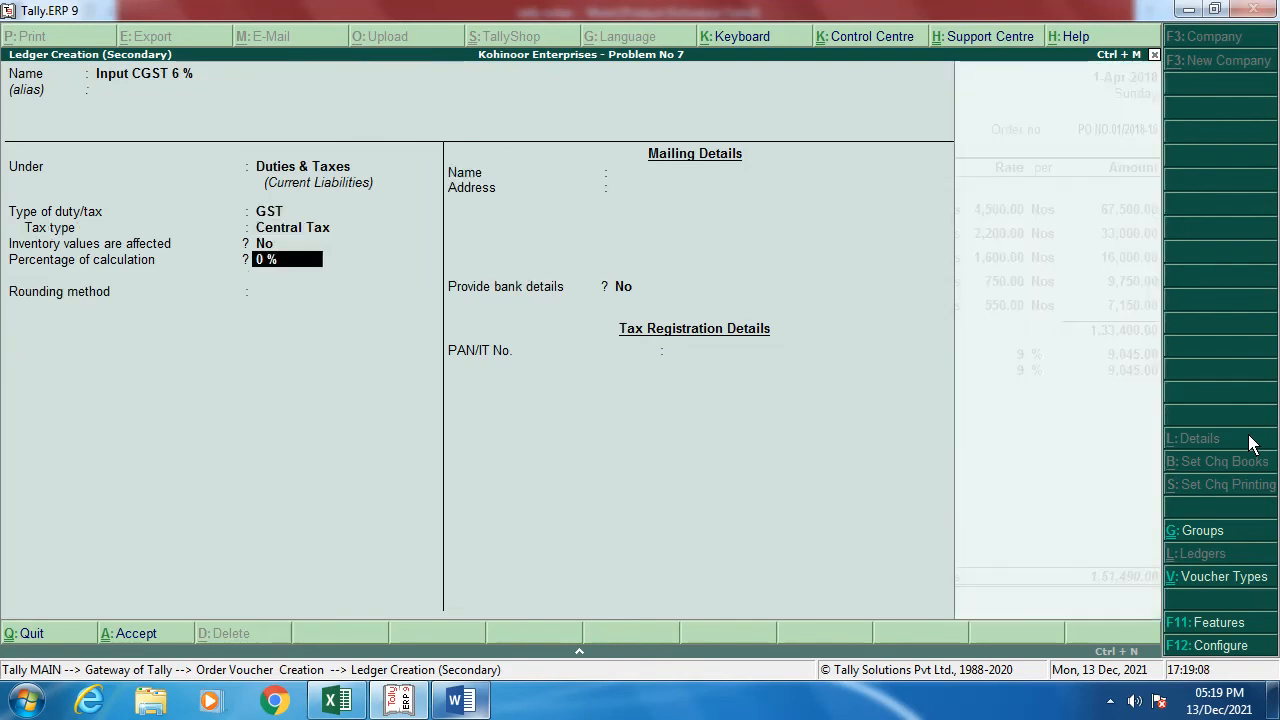
type("6")
key("Return")
key("Return")
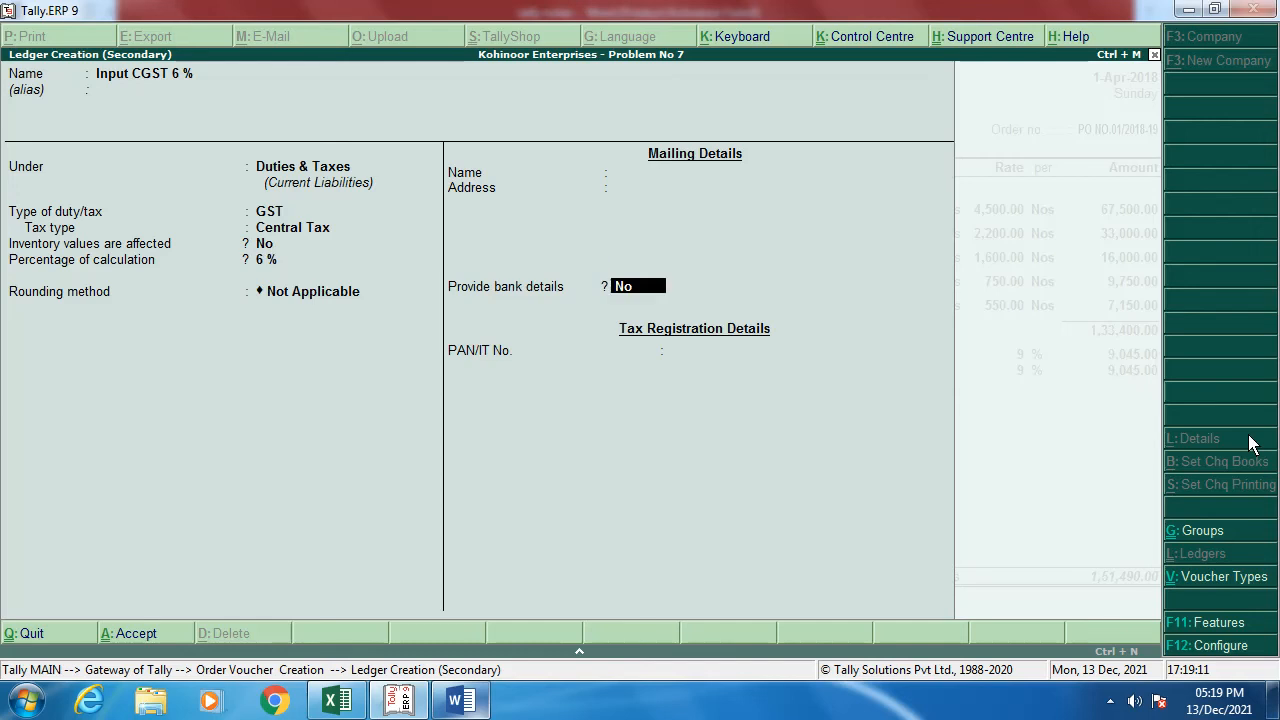
key("Return")
key("Return")
key("Return")
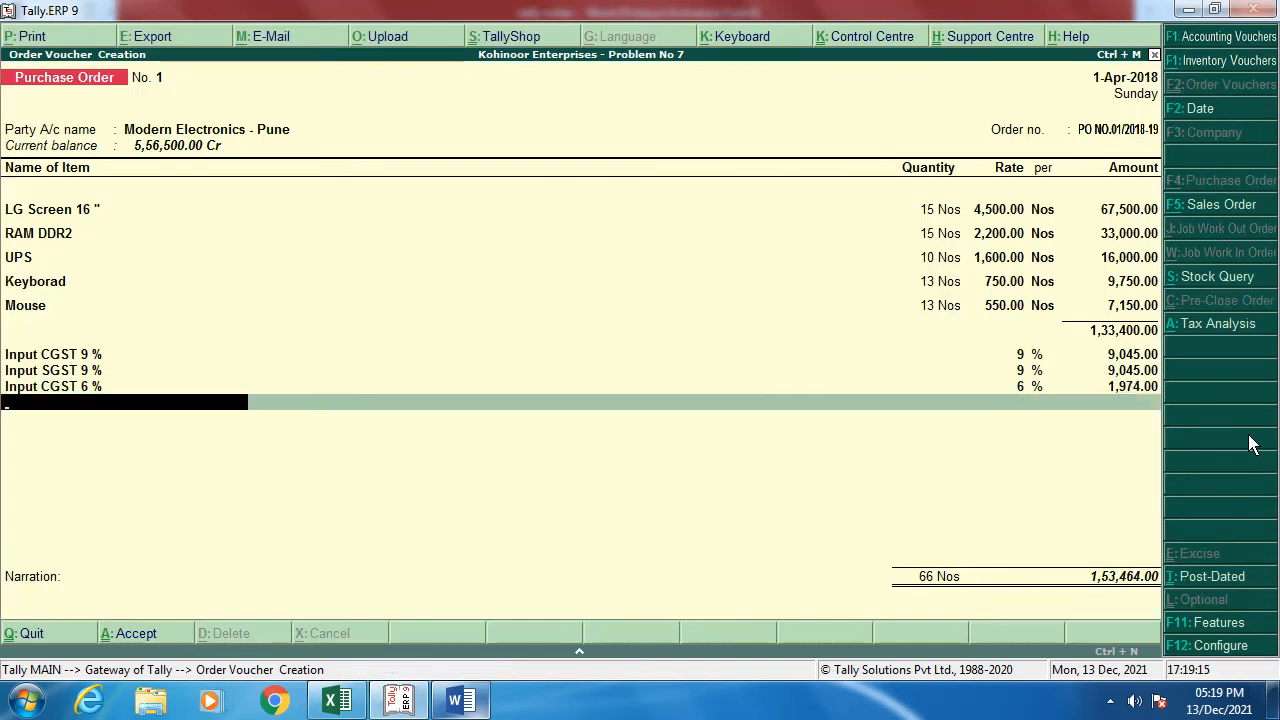
Step: Create the Input SGST 6 % ledger under Duties & Taxes as GST State Tax at 6 %
key("alt+c")
type("Input")
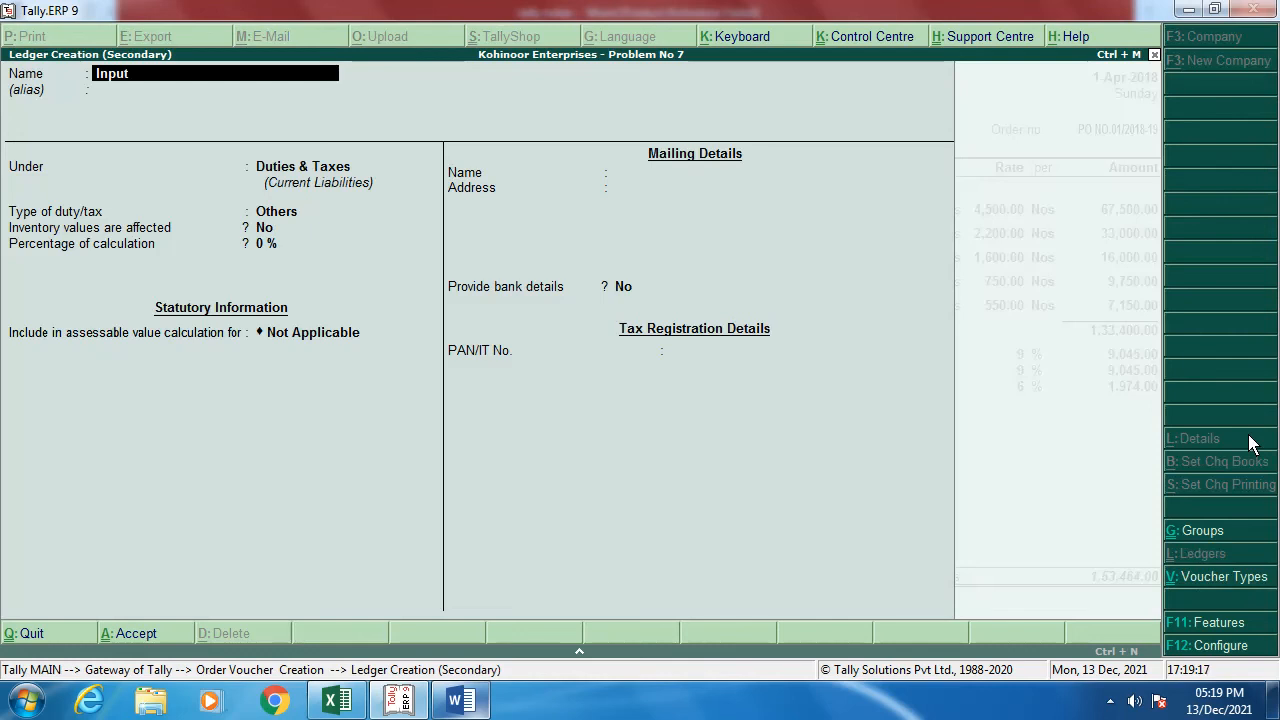
type(" SGST 6 %")
key("Return")
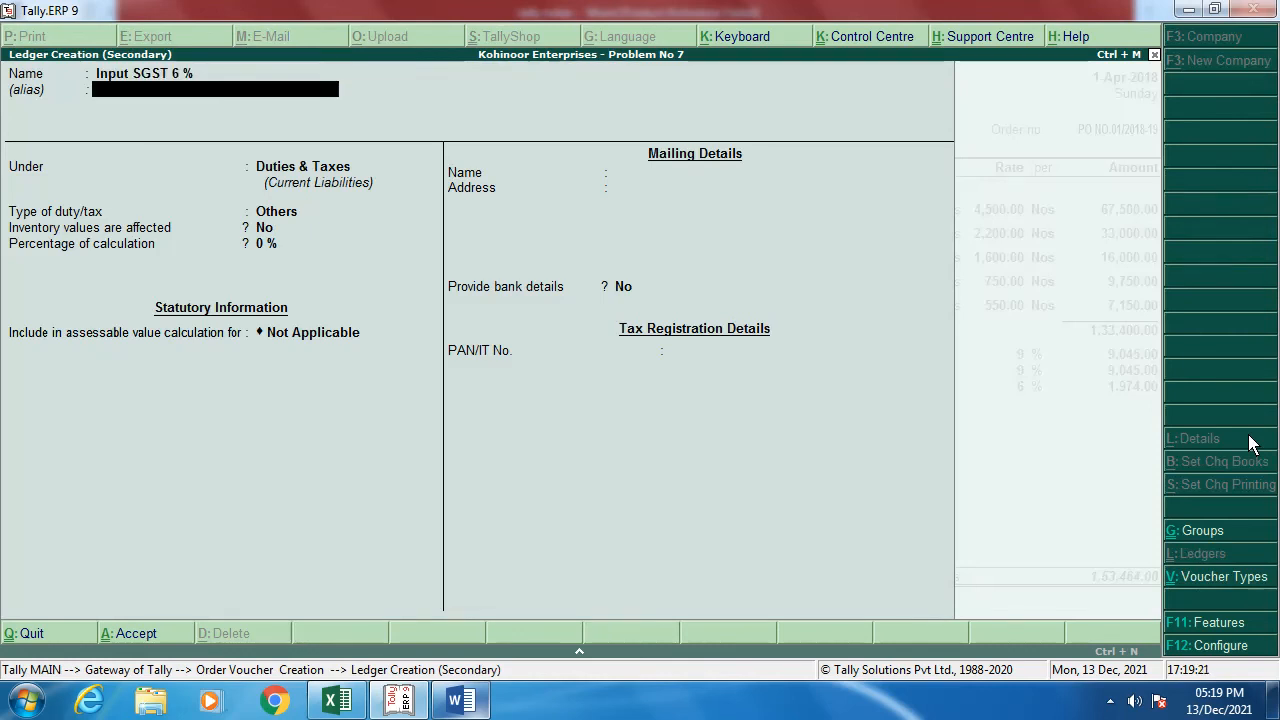
key("Return")
key("Return")
key("Return")
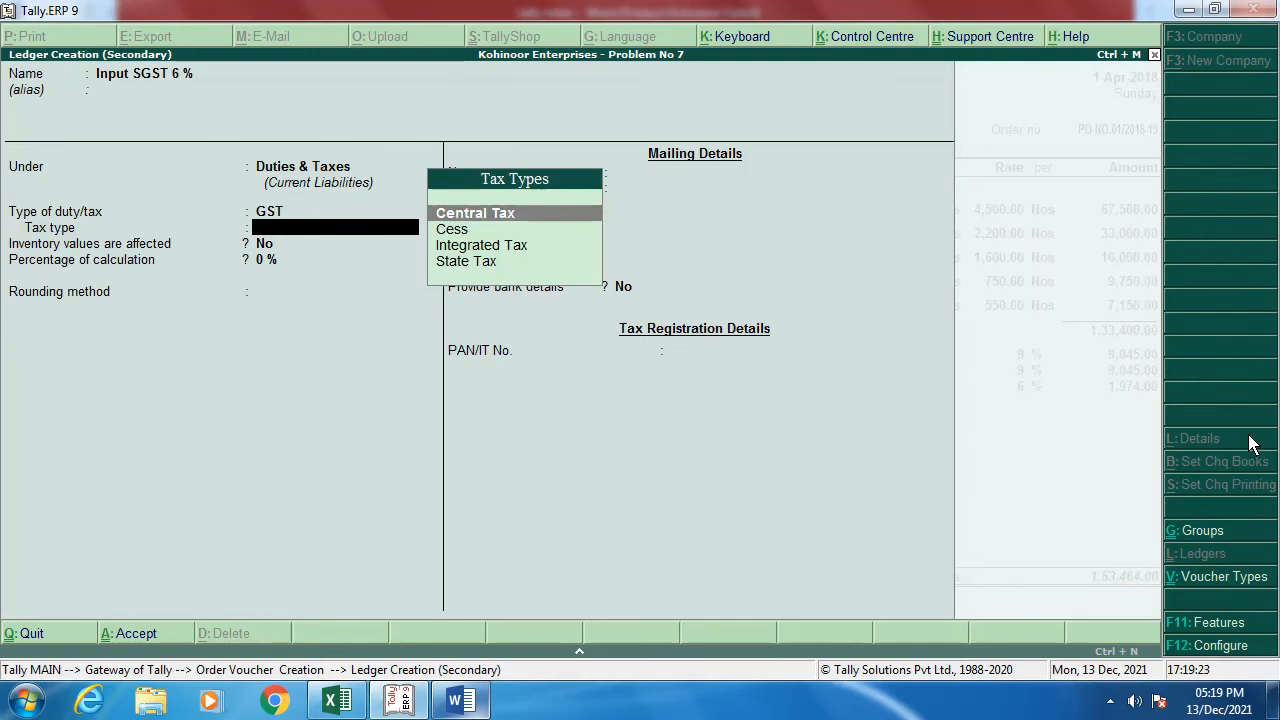
key("Down")
key("Down")
key("Down")
key("Return")
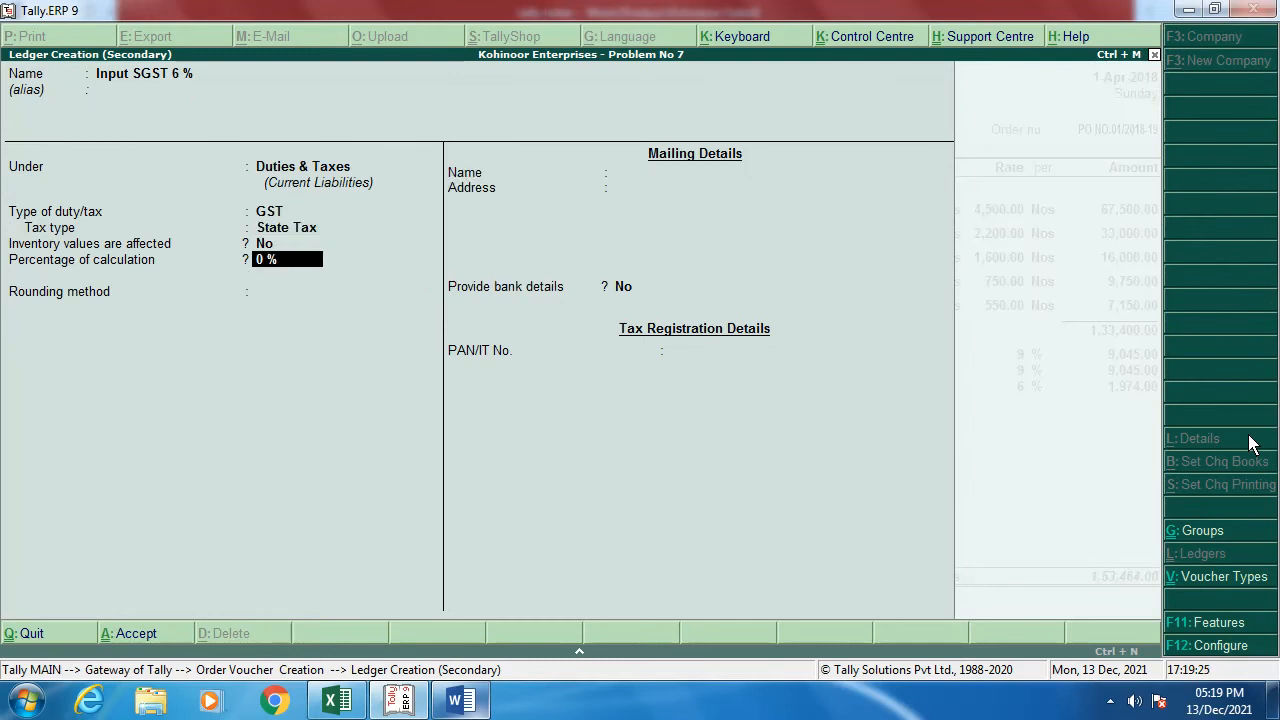
type("6")
key("Return")
key("Return")
key("Return")
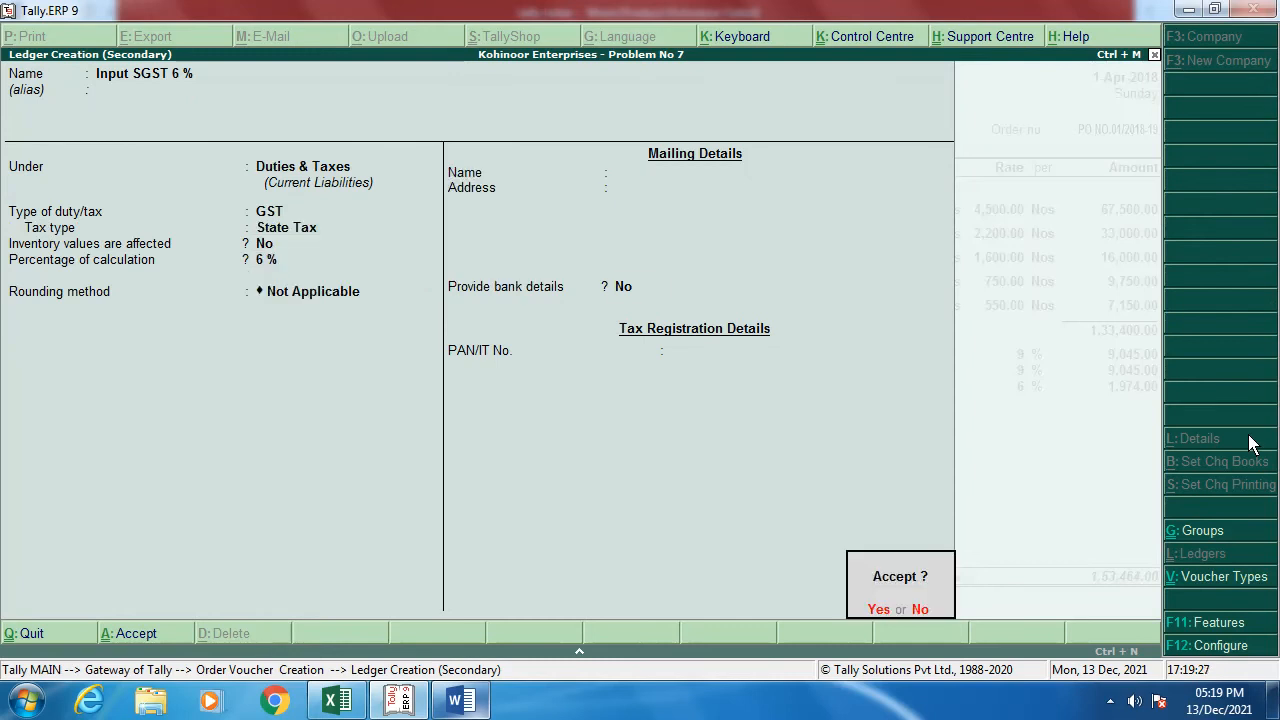
key("Return")
key("Return")
key("Return")
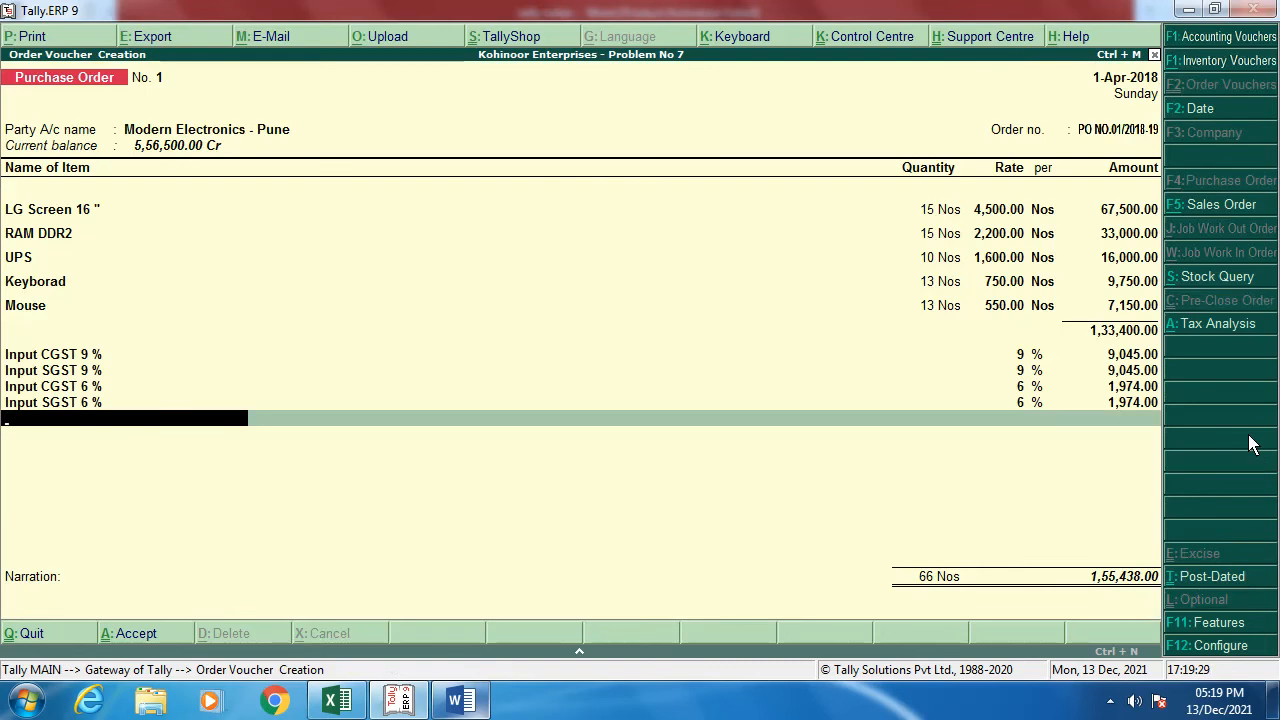
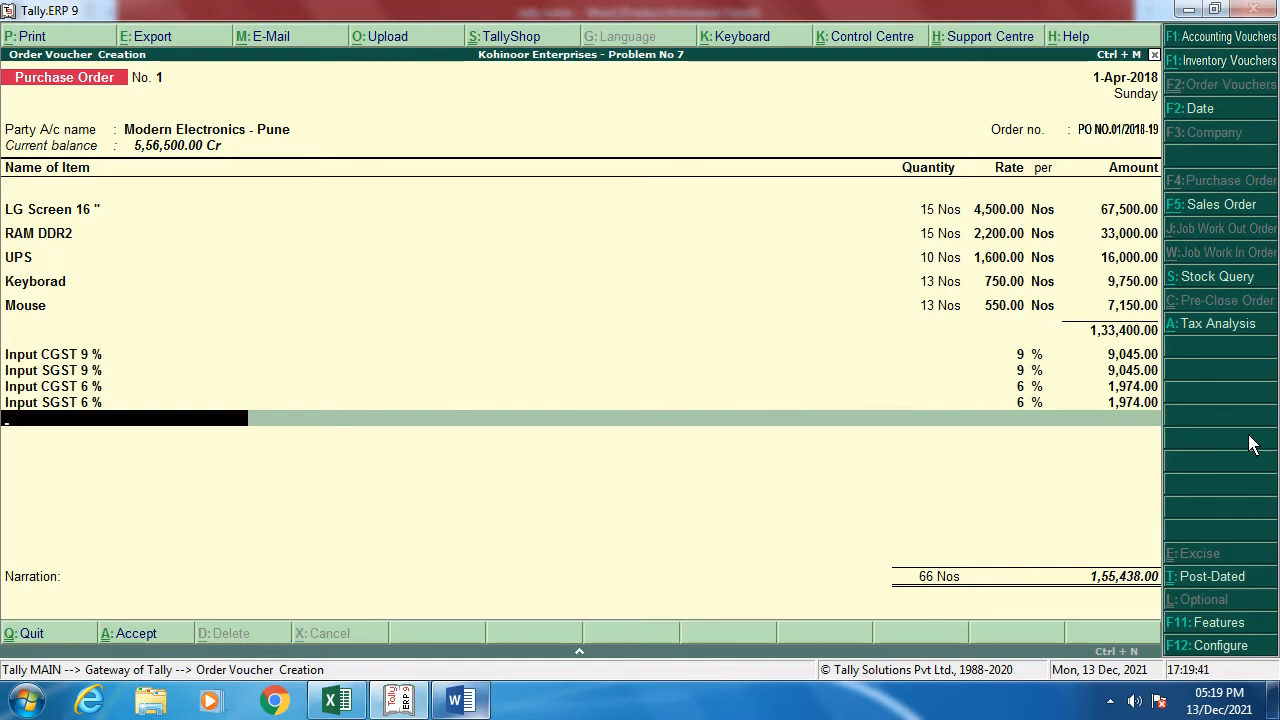
Step: Add the narration 'PO No. 01/2018-19' and save purchase order No. 1 totalling 1,55,438.00
key("Return")
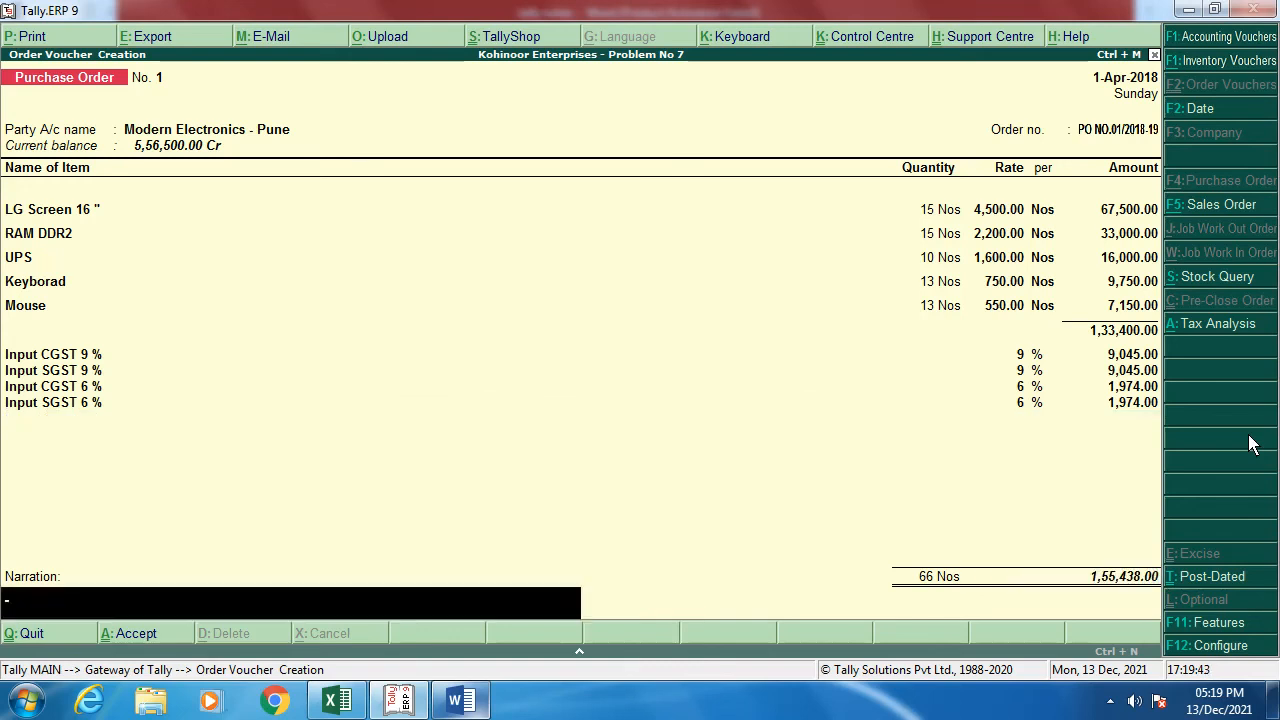
type("PO No. 01/2018-19")
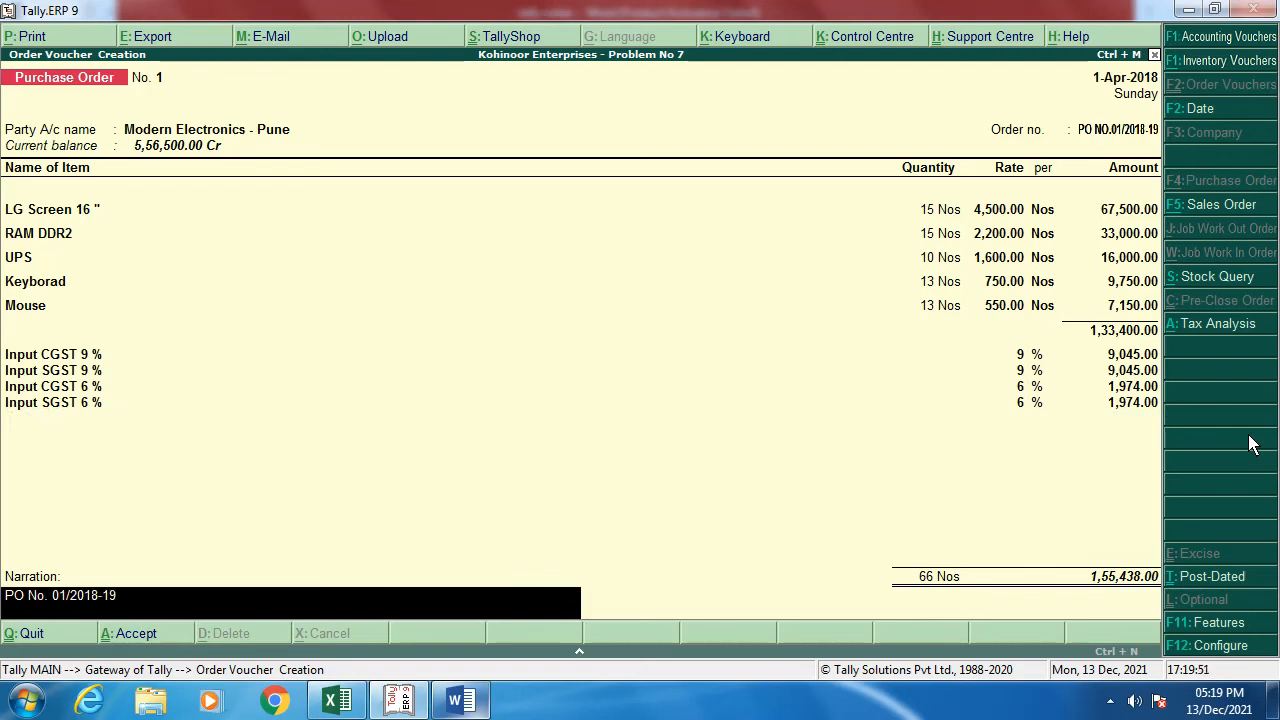
key("Return")
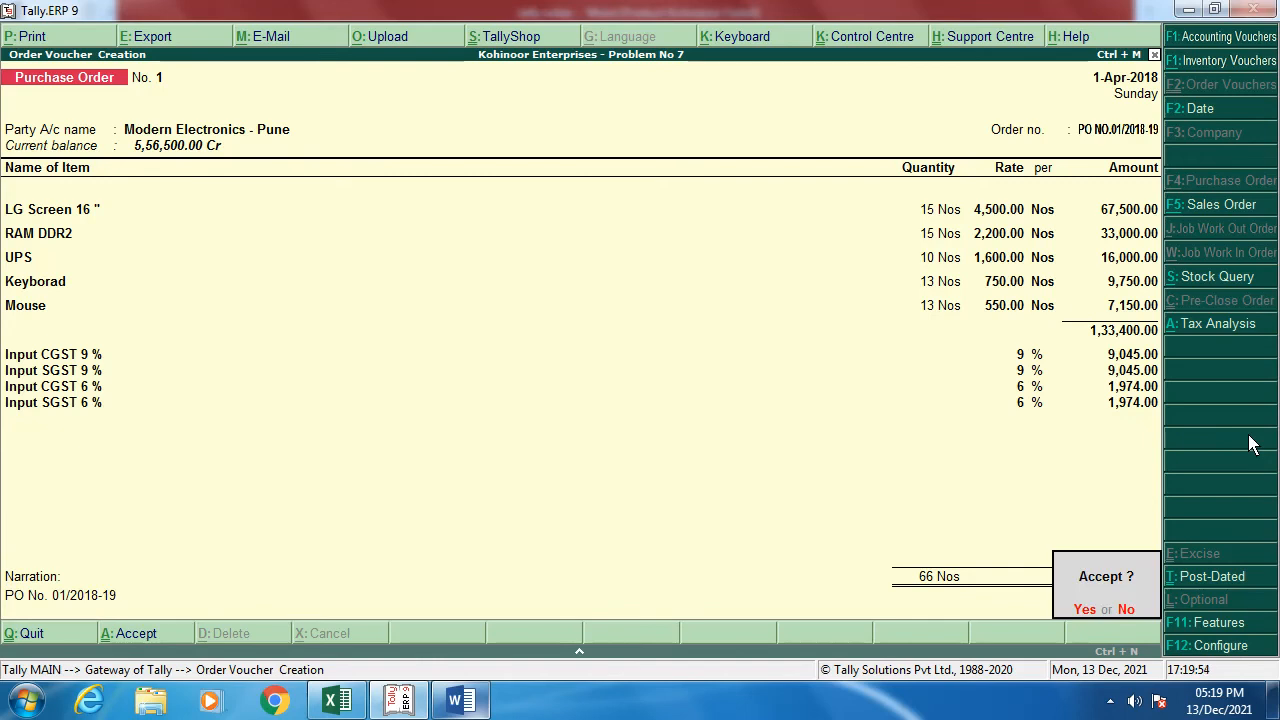
key("Return")
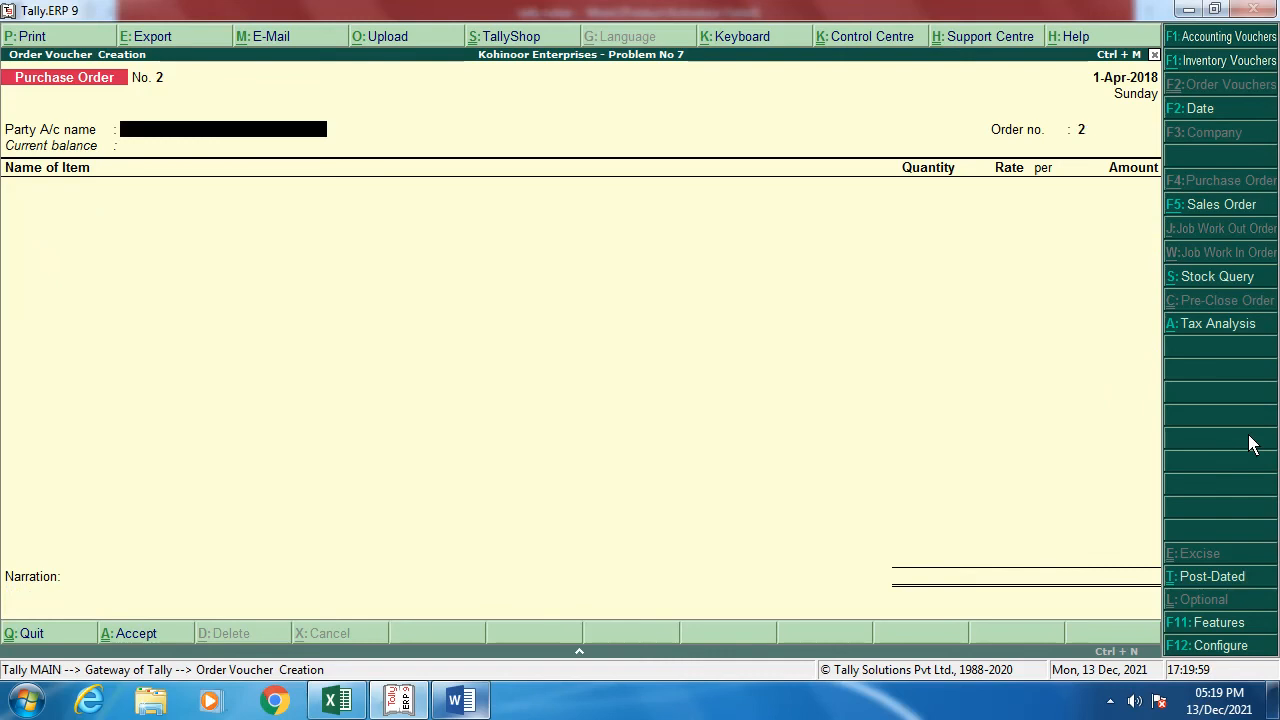
Step: Open the Purchase Orders Book and view the April purchase order No. 1
key("Escape")
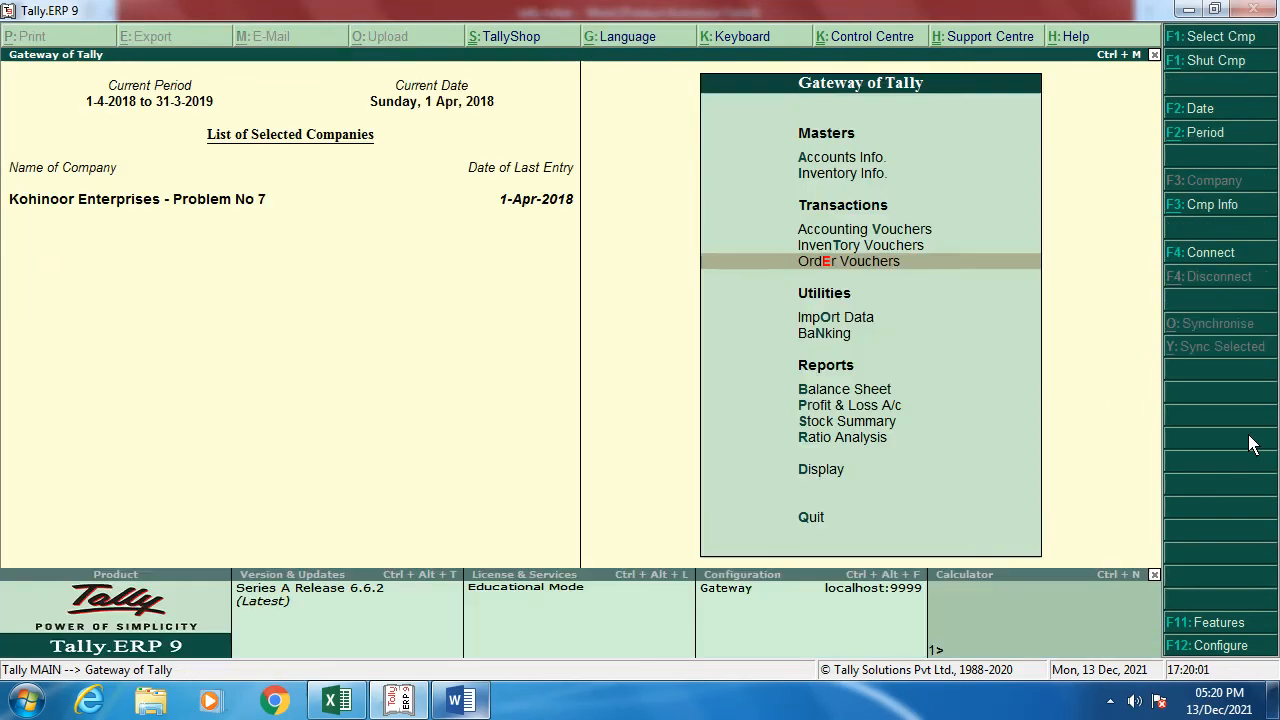
key("Down")
key("Down")
key("Down")
key("Down")
key("Down")
key("Down")
key("Down")
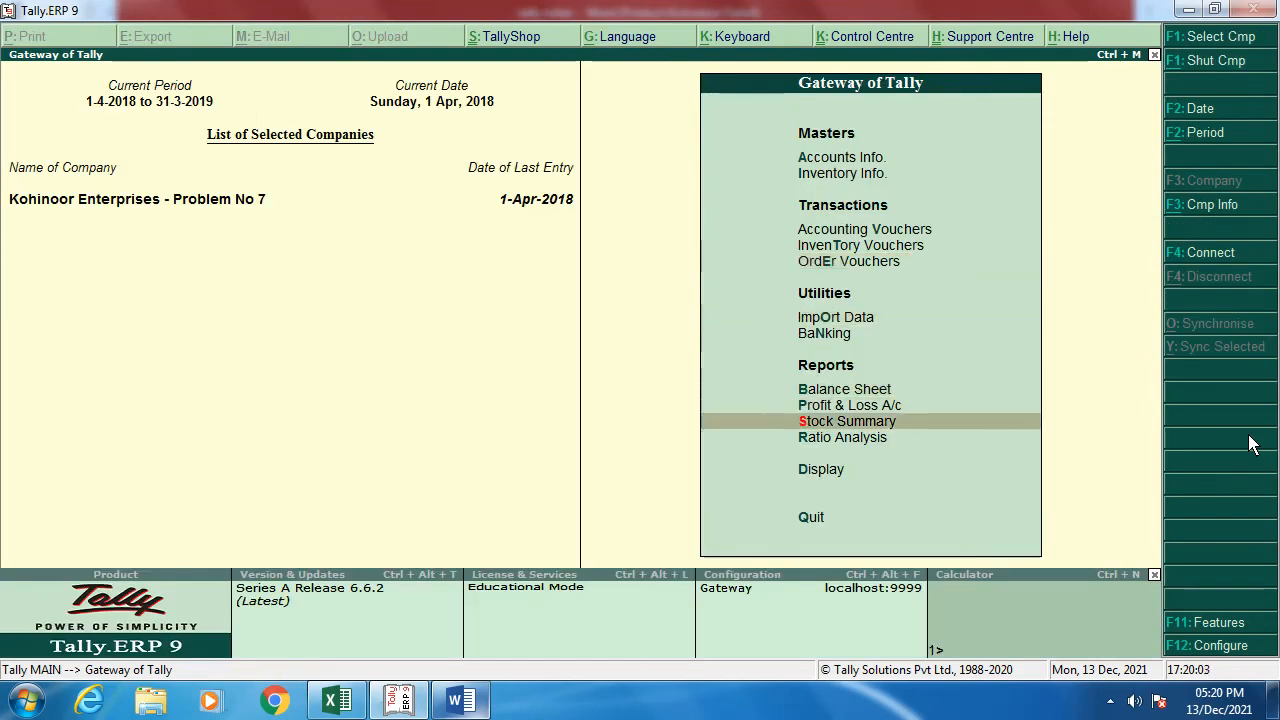
key("Return")
key("Down")
key("Down")
key("Down")
key("Down")
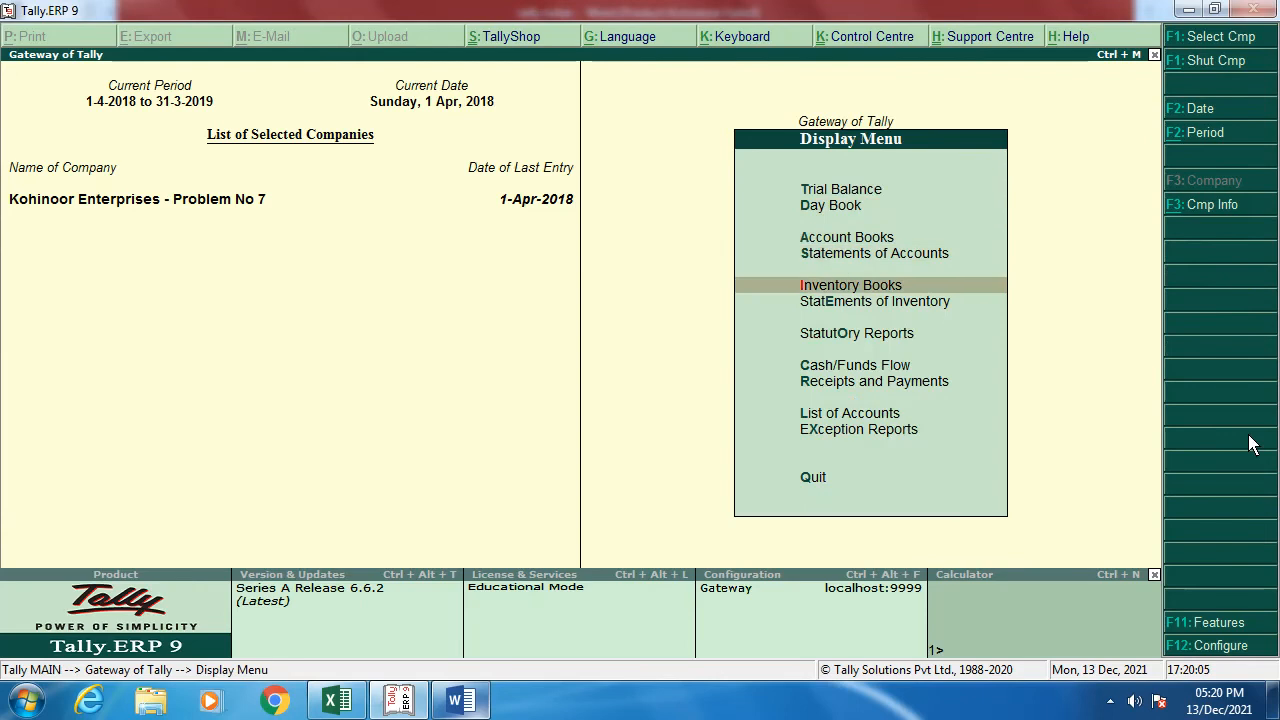
key("Return")
key("Down")
key("Down")
key("Down")
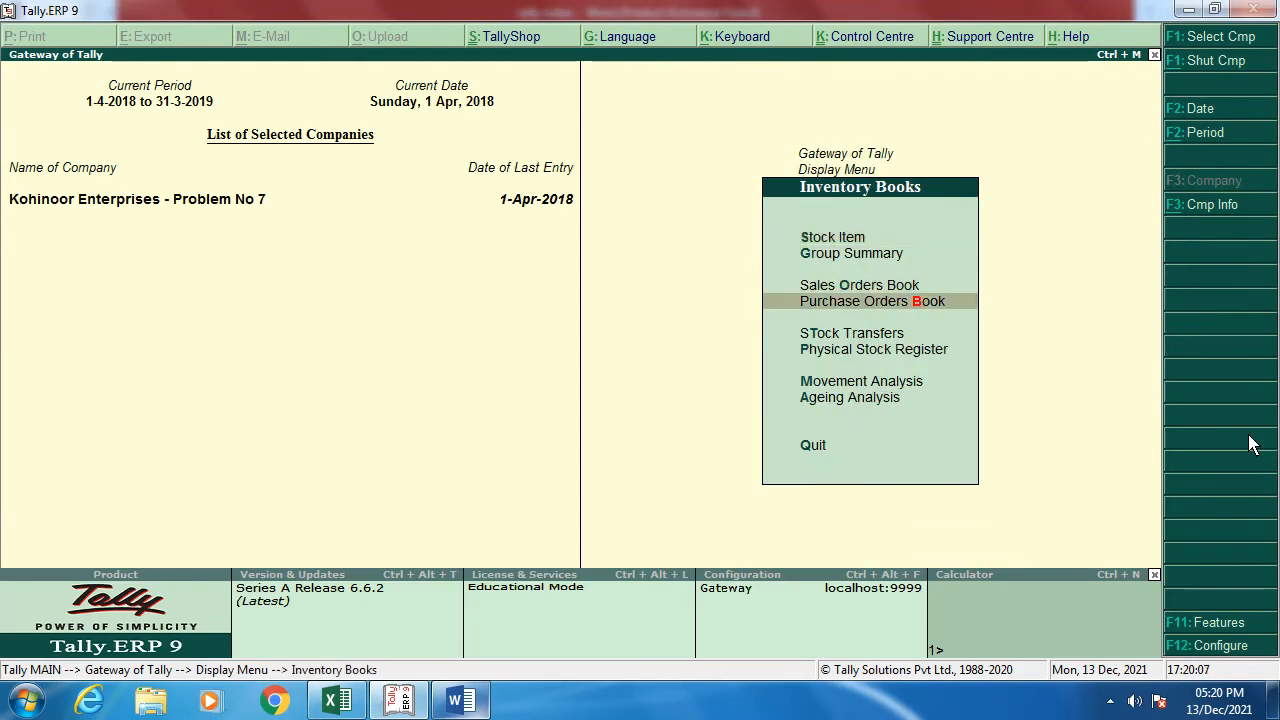
key("Return")
key("Return")
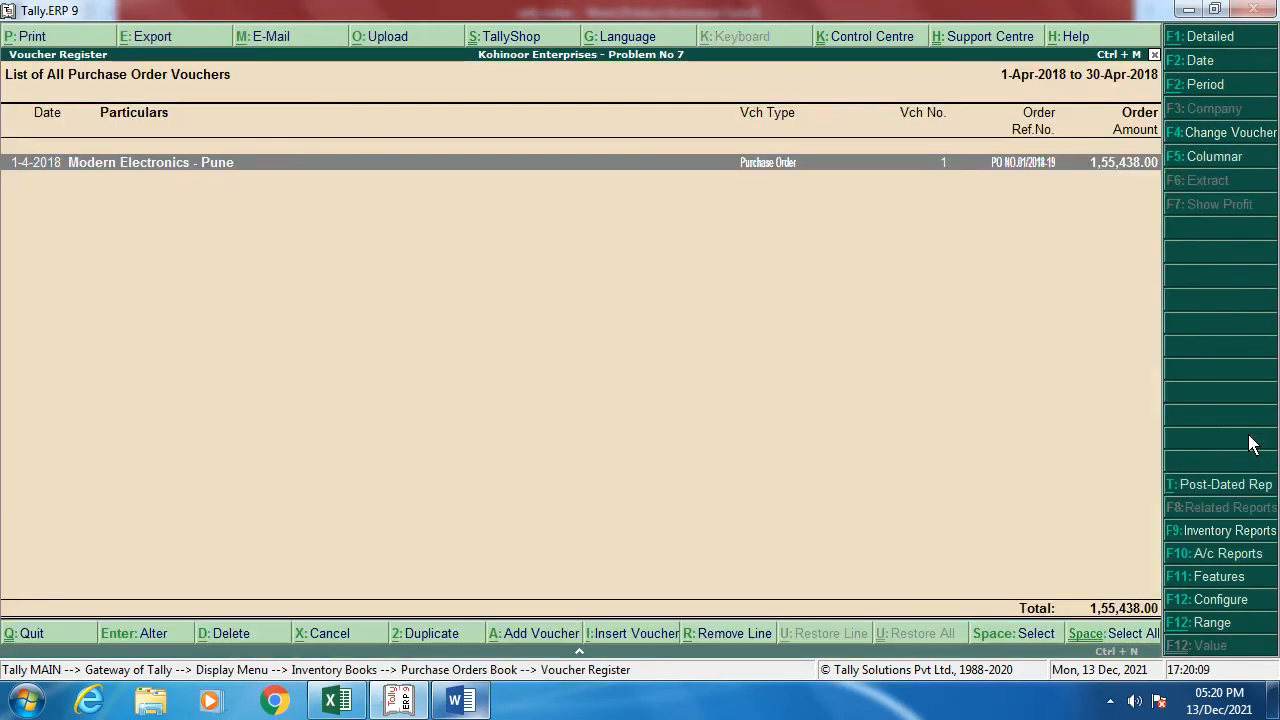
key("Return")
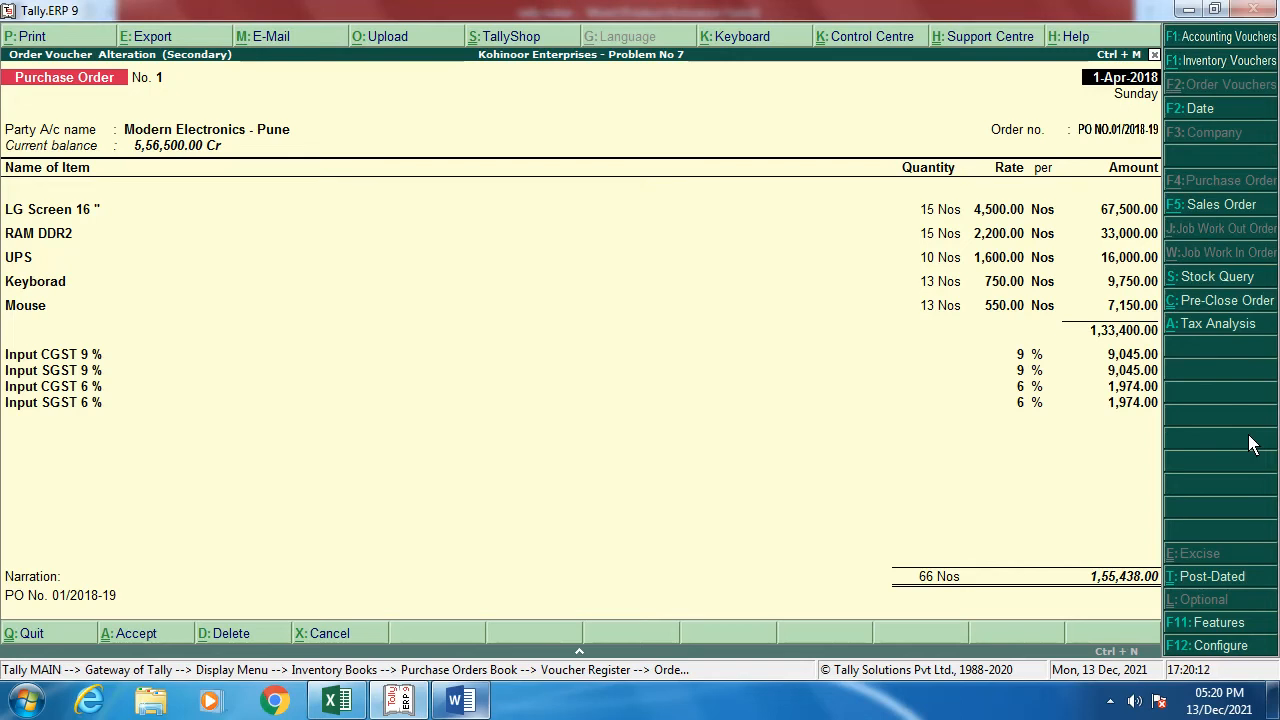
Step: Return to the main menu and start a new inventory voucher dated 1-Apr-2018
key("Escape")
key("Escape")
key("Escape")
key("Escape")
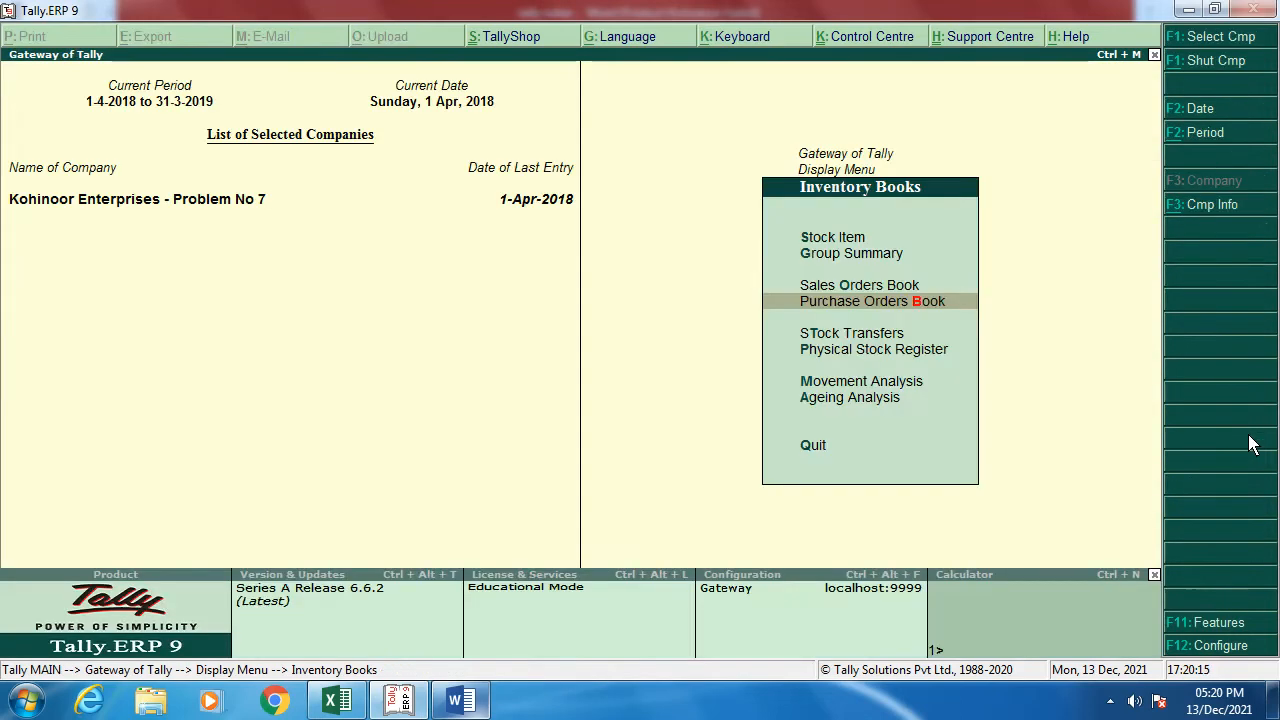
key("Escape")
key("Escape")
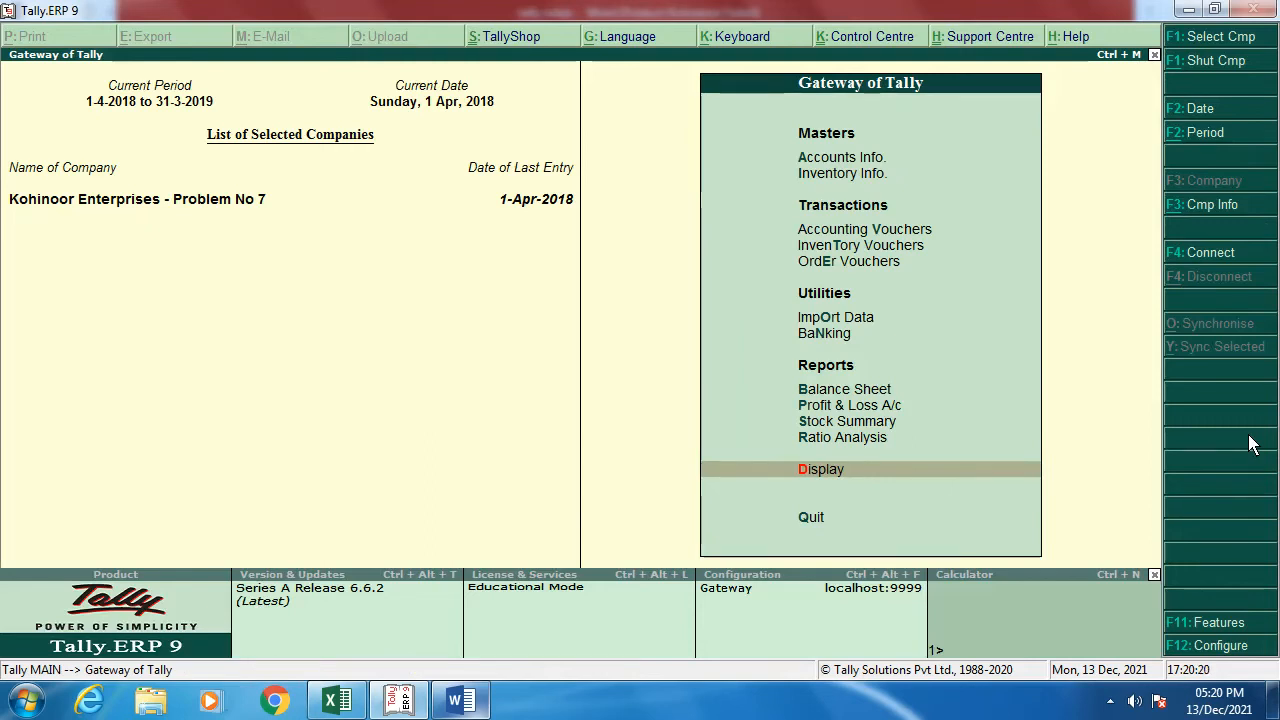
key("Up")
key("Up")
key("Up")
key("Up")
key("Up")
key("Up")
key("Up")
key("Up")
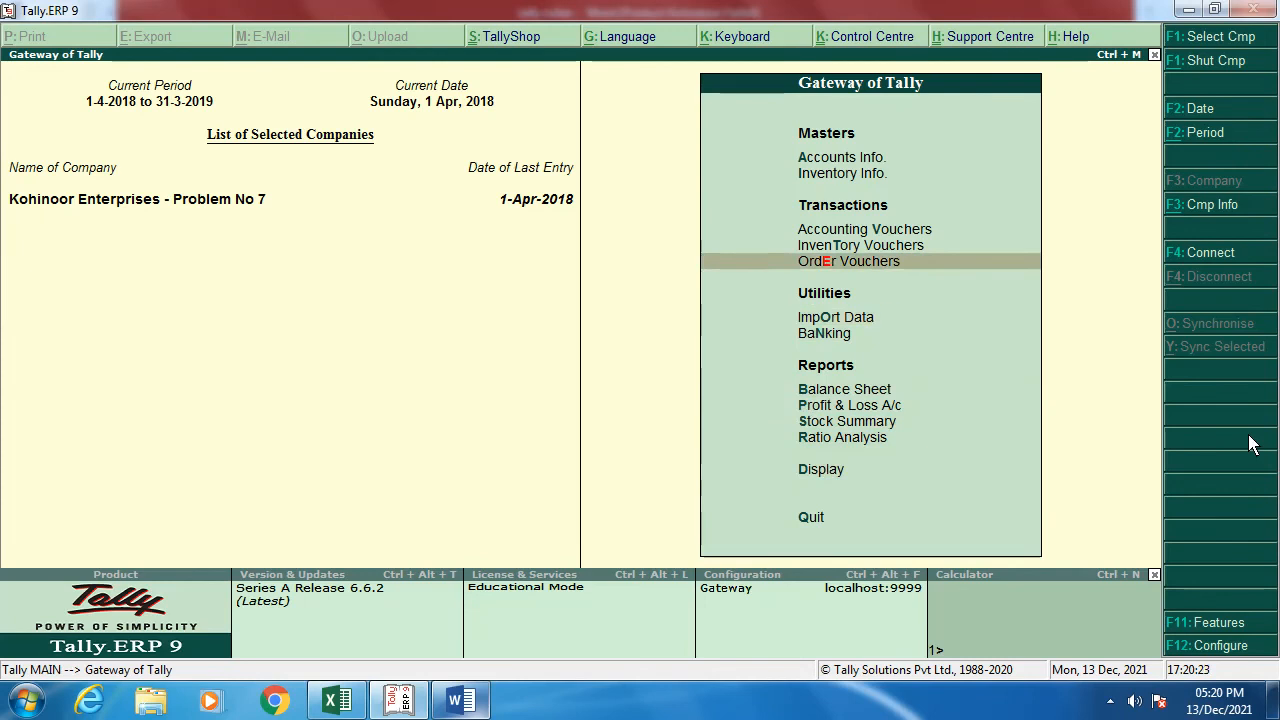
key("Return")
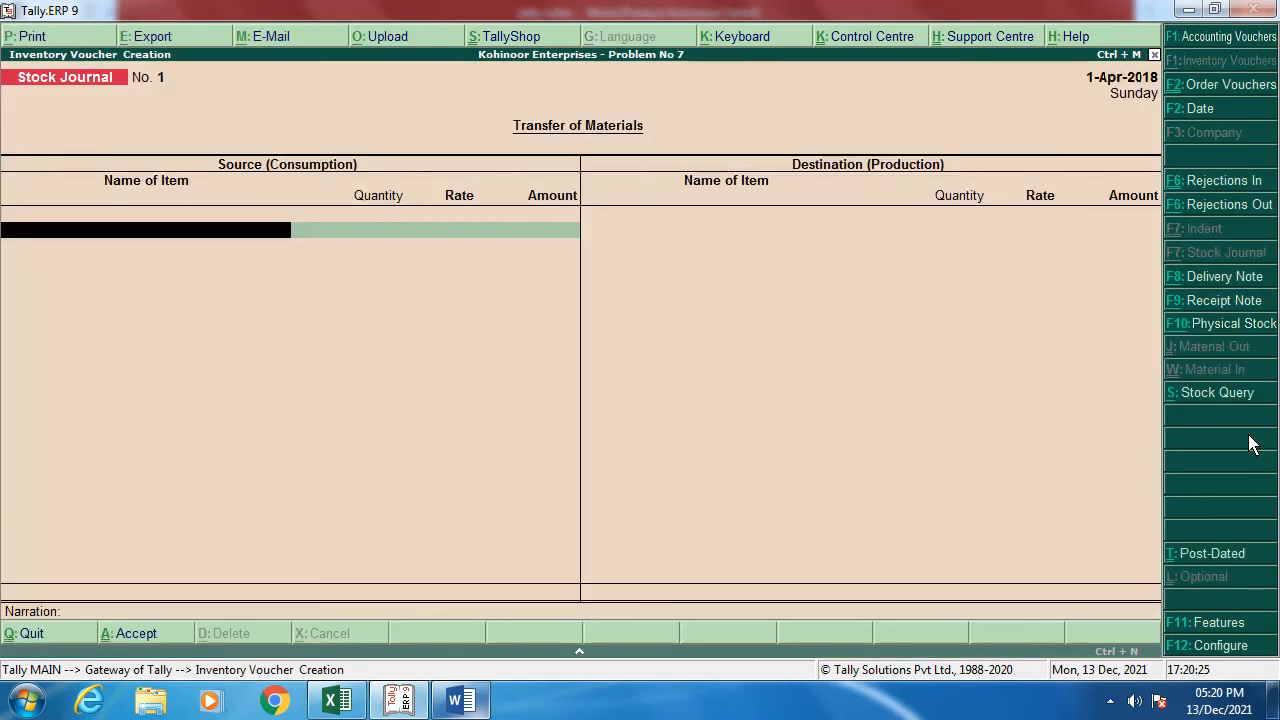
Step: Make a Receipt Note with reference GRN-100 for Modern Electronics - Pune, linked to PO NO.01/2018-19
left_click(1227, 304)
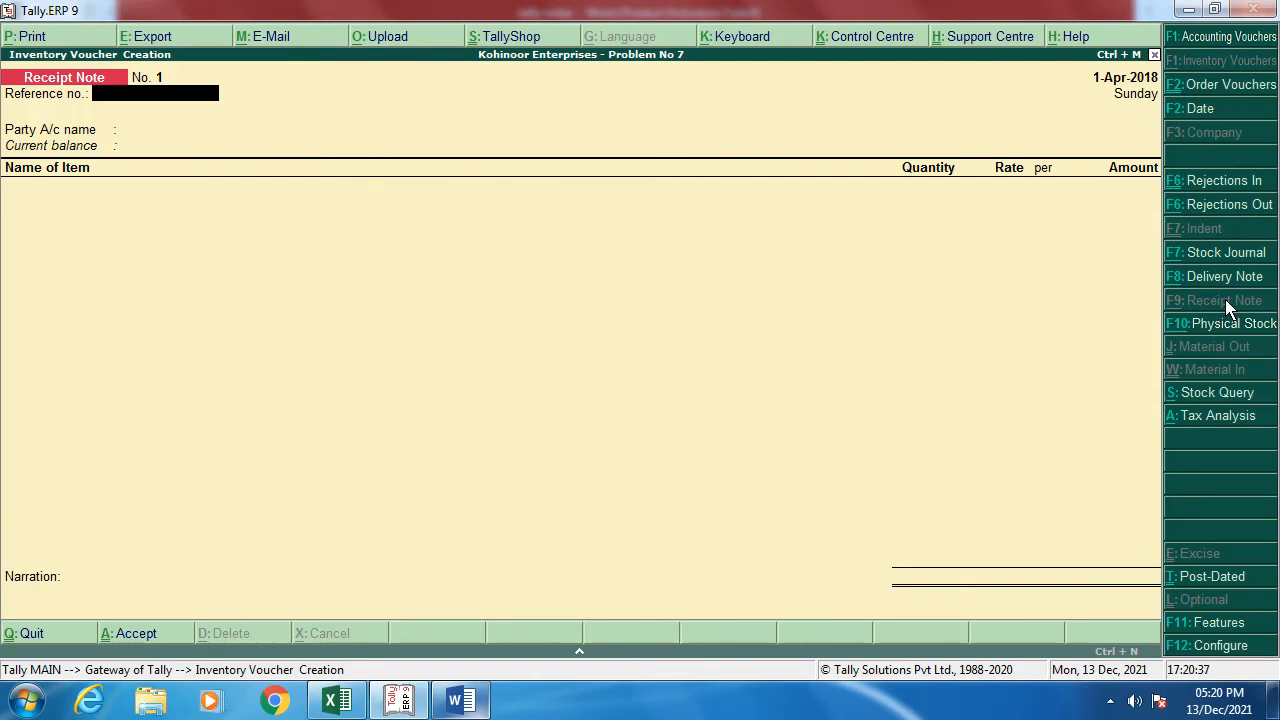
type("GRN-100")
key("Return")
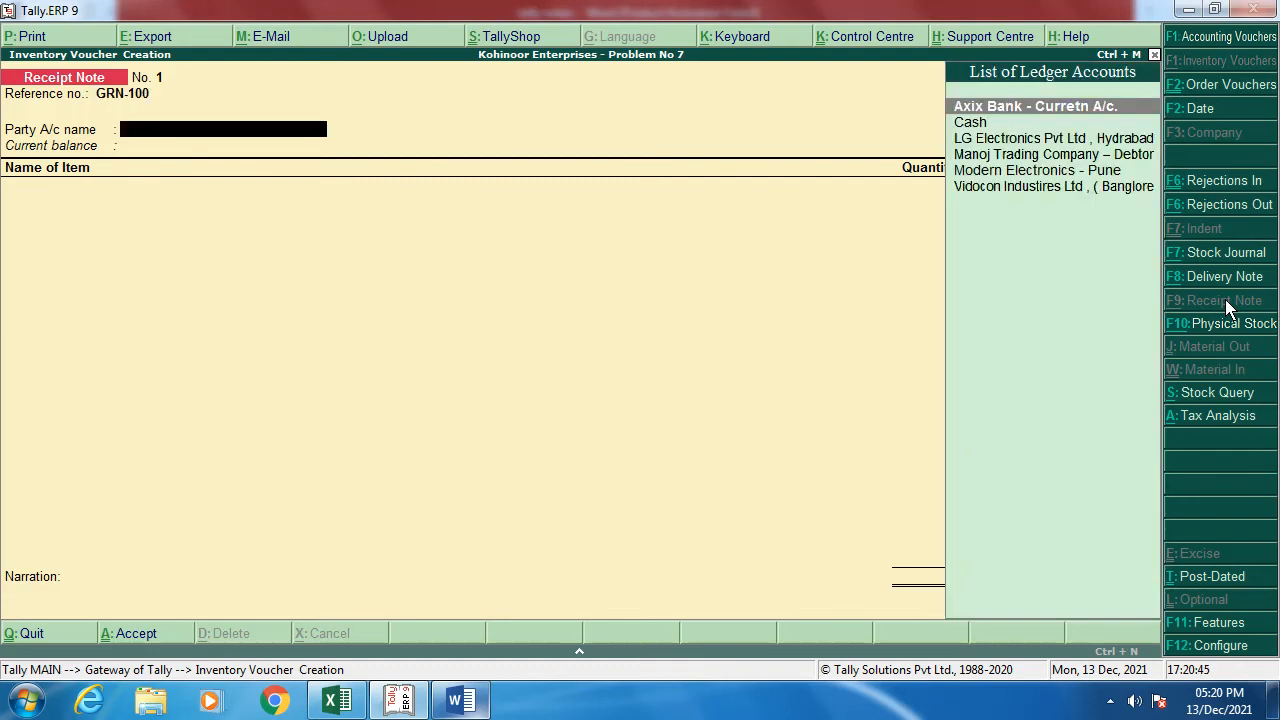
key("Down")
key("Down")
key("Down")
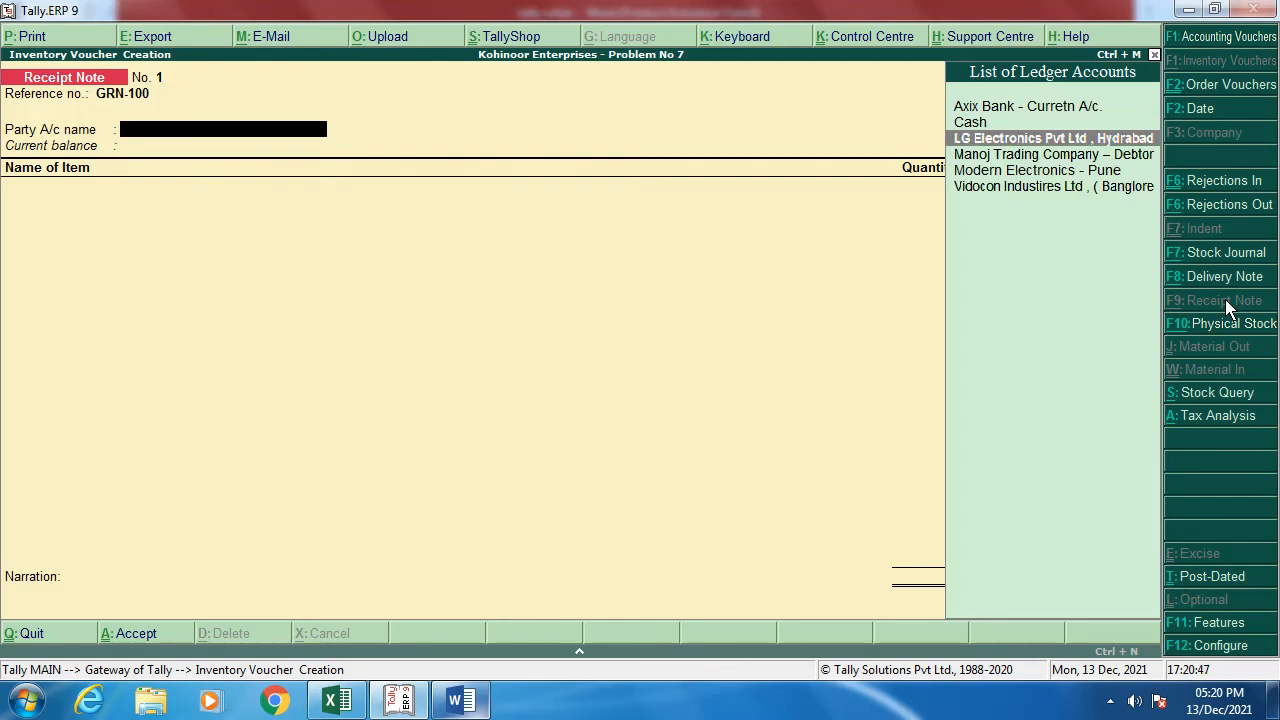
key("Down")
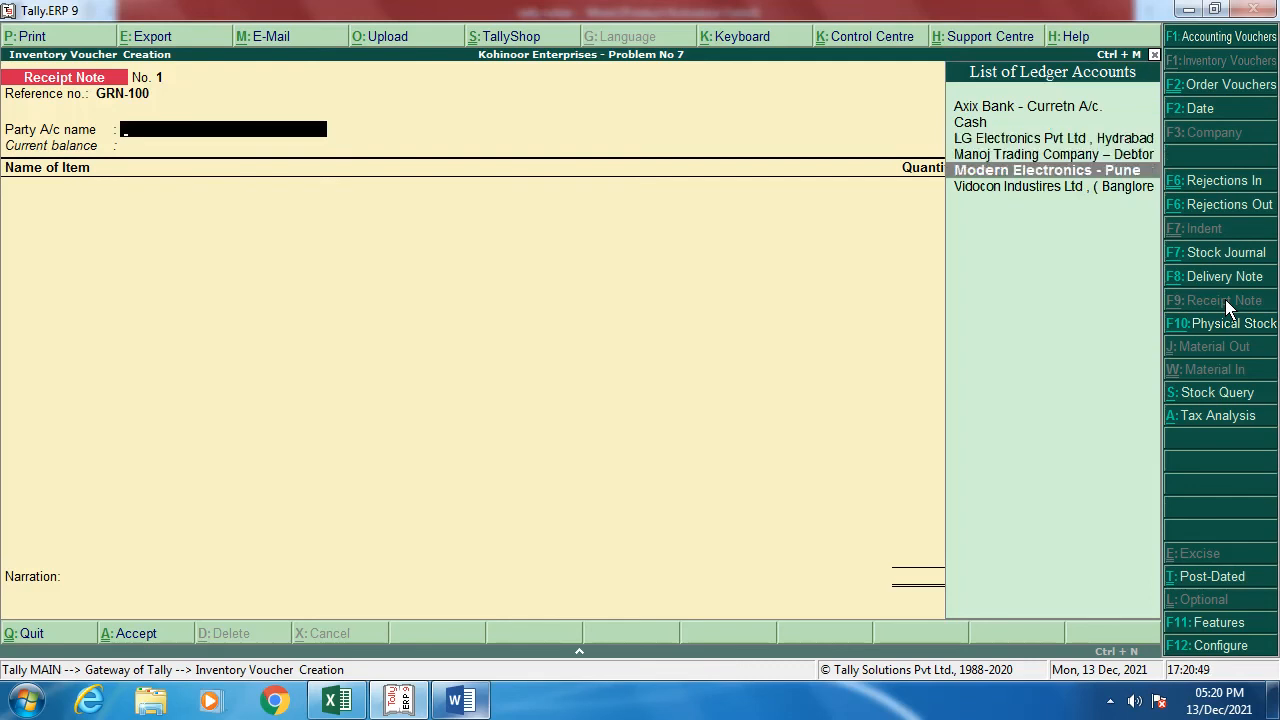
key("Return")
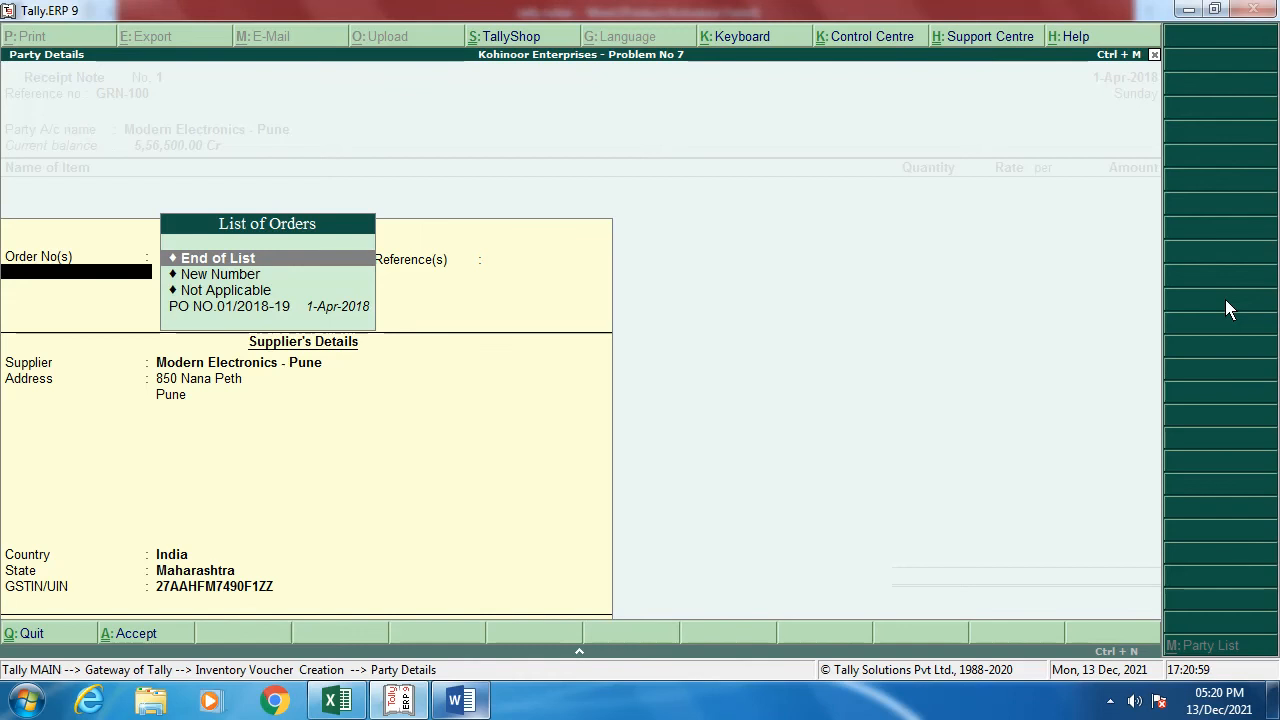
key("Down")
key("Down")
key("Down")
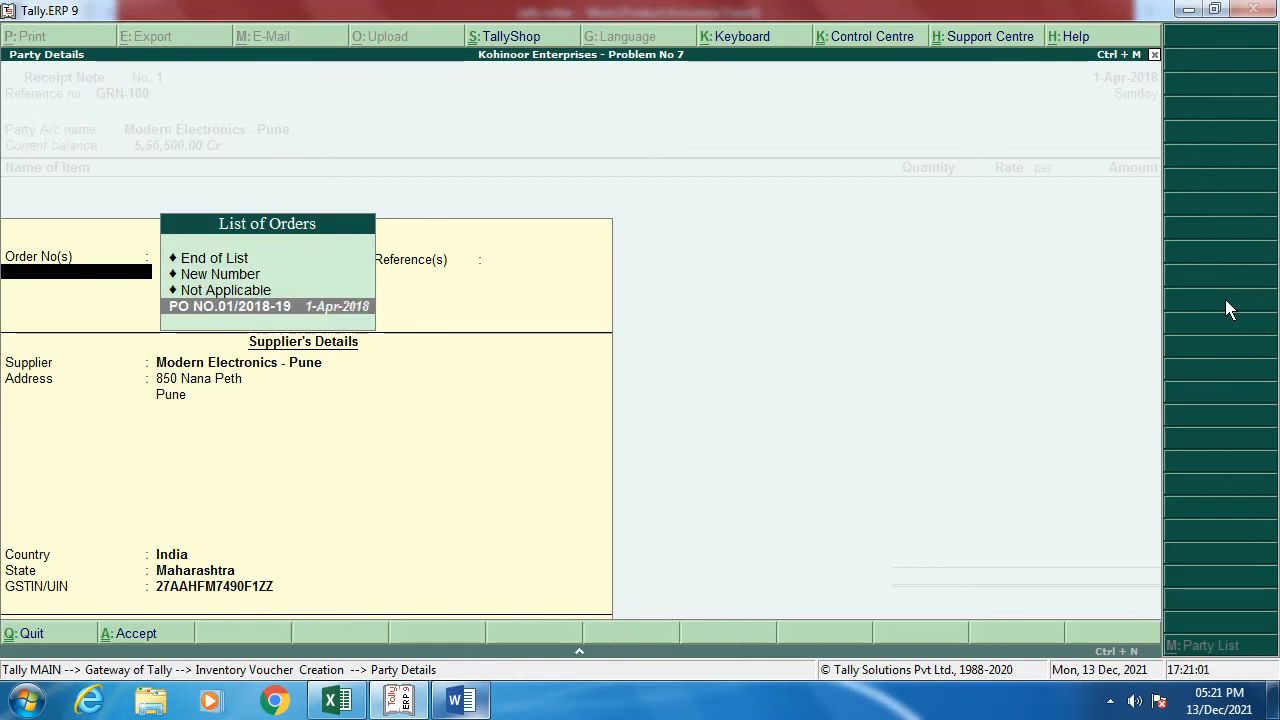
key("Return")
key("Return")
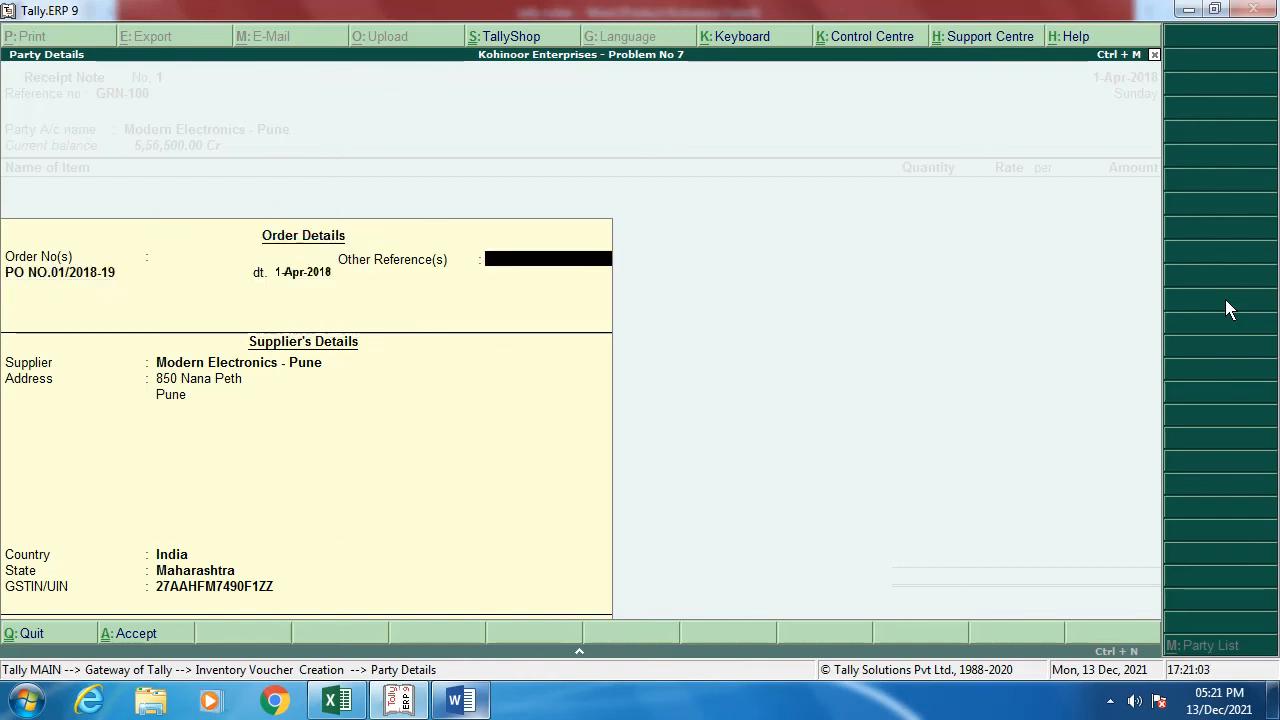
key("Return")
key("Return")
key("Return")
key("Return")
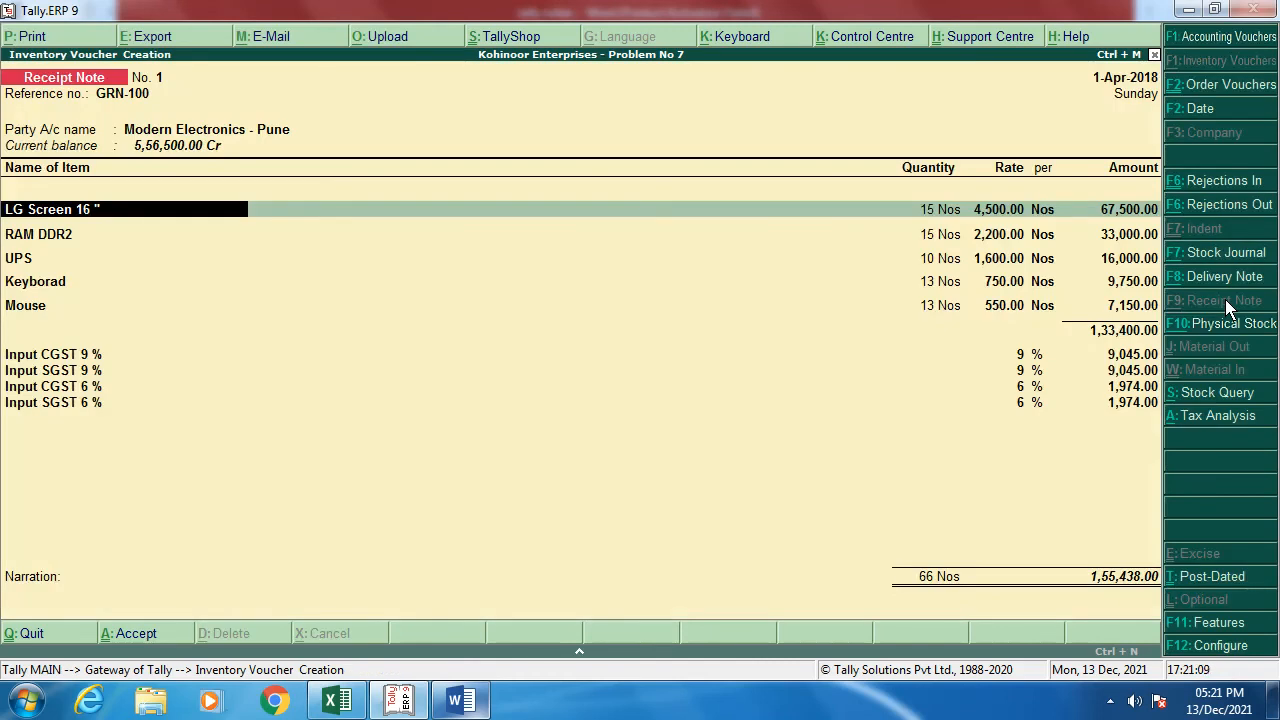
Step: Allocate the LG Screen and RAM DDR2 lines to GRN-100 against PO NO.01/2018-19
key("Return")
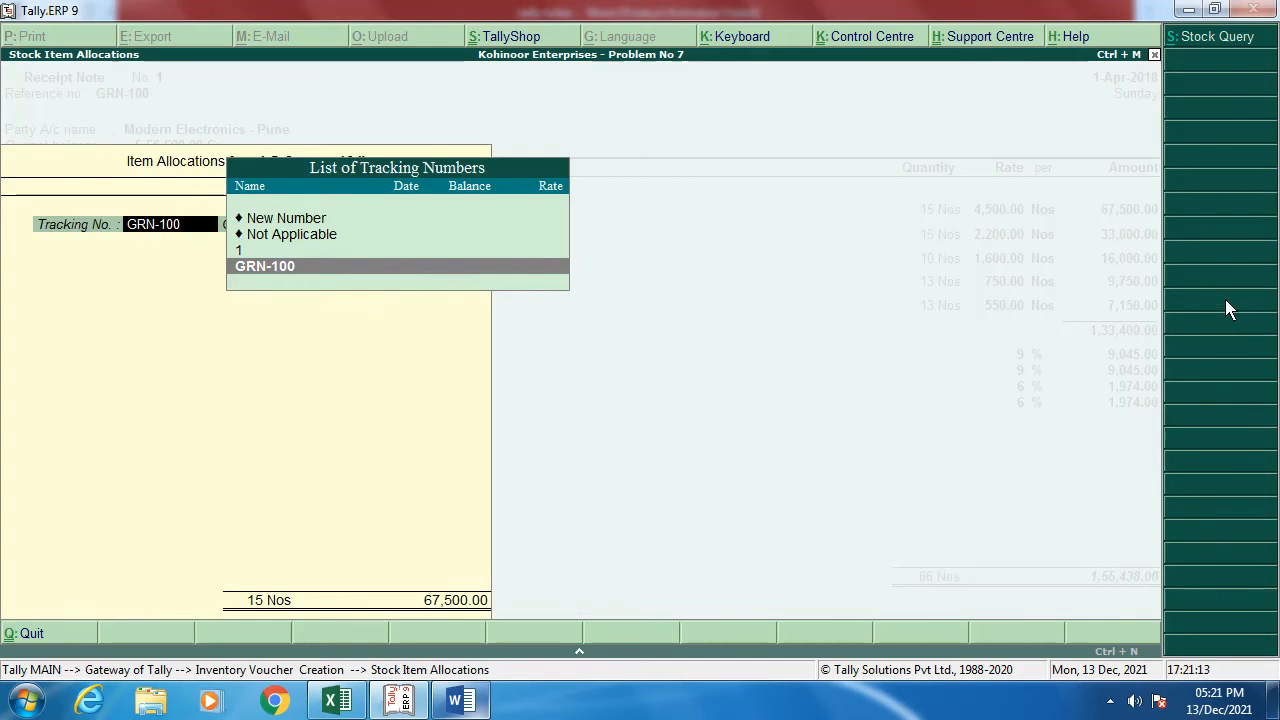
key("Return")
key("Return")
key("Return")
key("Return")
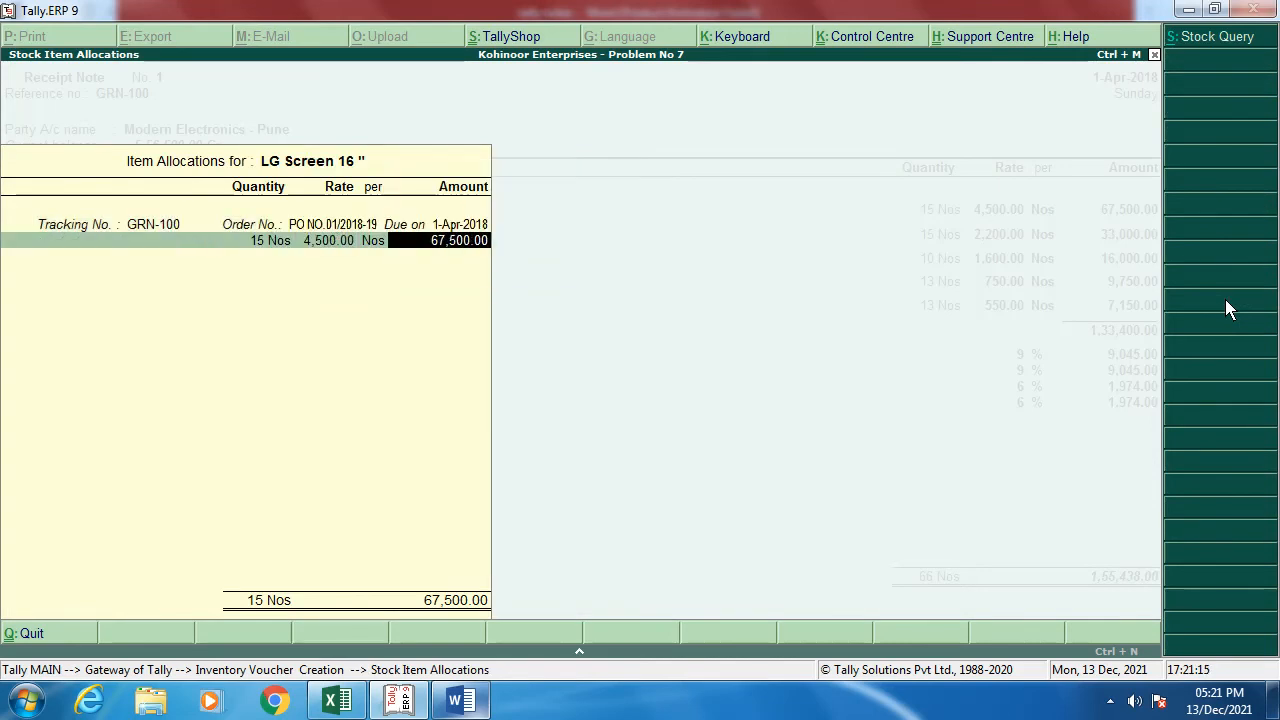
key("Return")
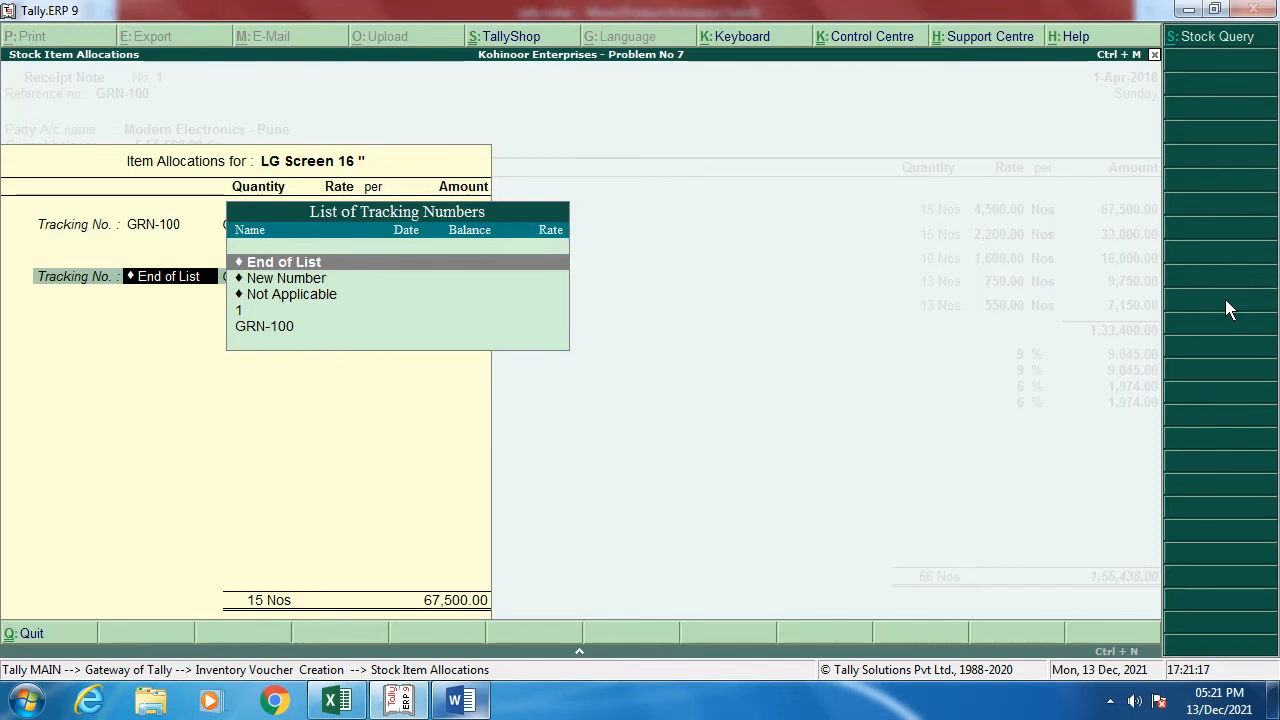
key("Return")
key("Return")
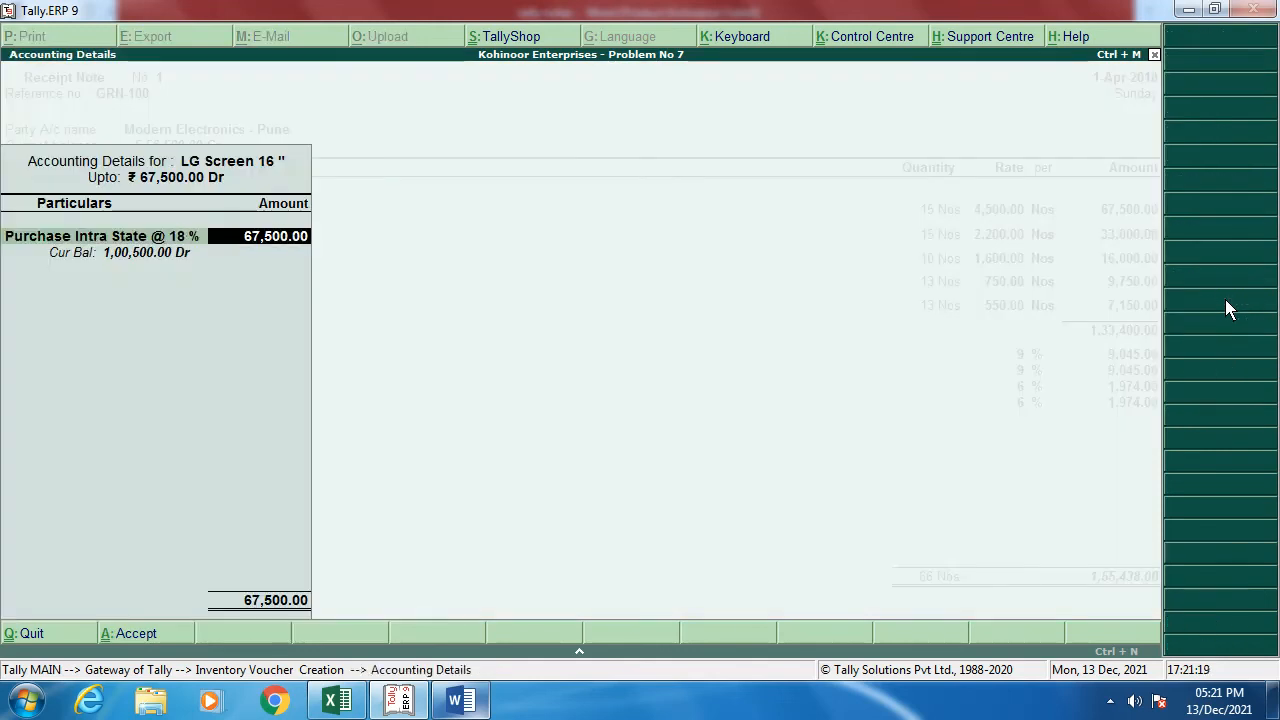
key("Return")
key("Return")
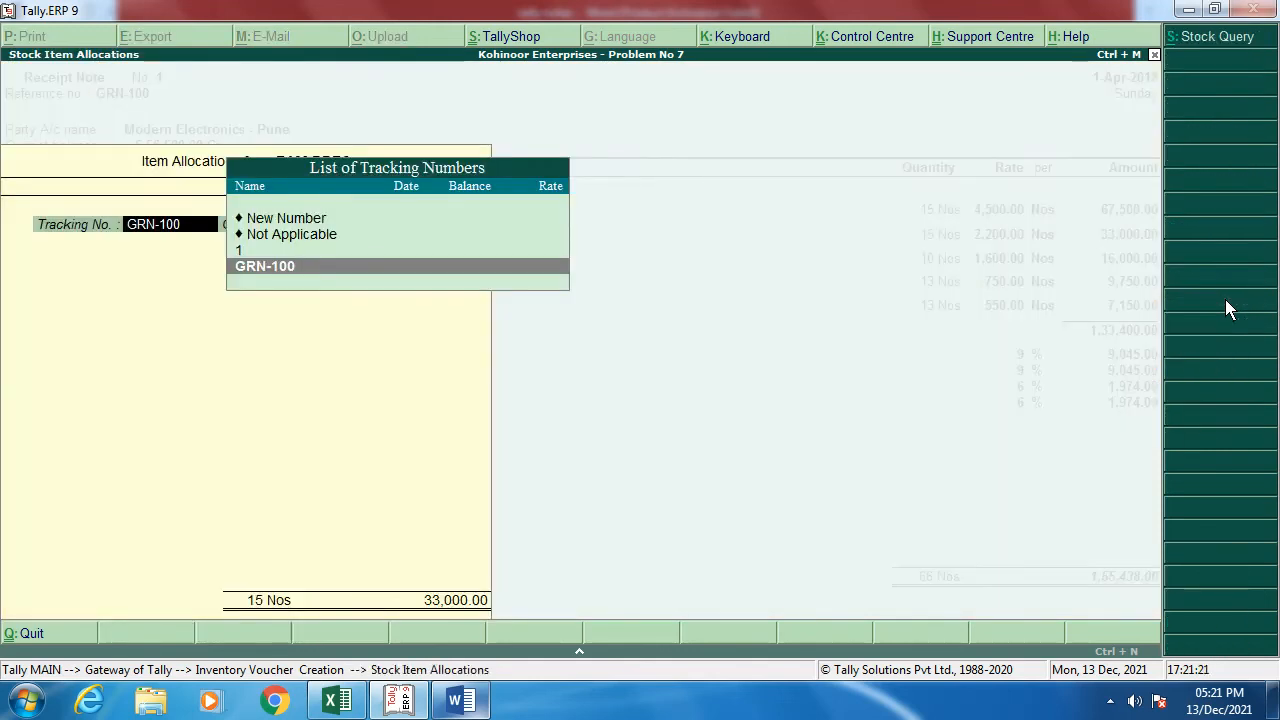
key("Return")
key("Return")
key("Return")
key("Return")
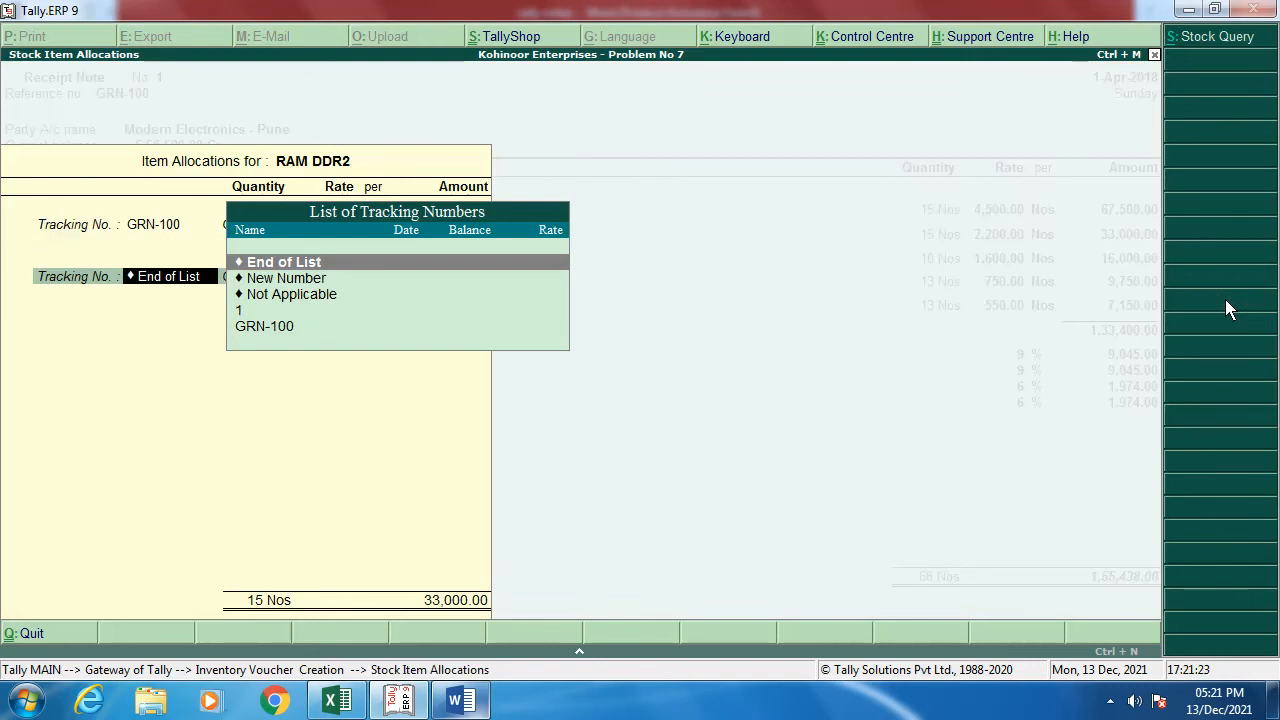
key("Return")
Step: Allocate the UPS, Keyborad and Mouse lines to GRN-100 and accept the CGST and SGST rows
key("Return")
key("Return")
key("Return")
key("Return")
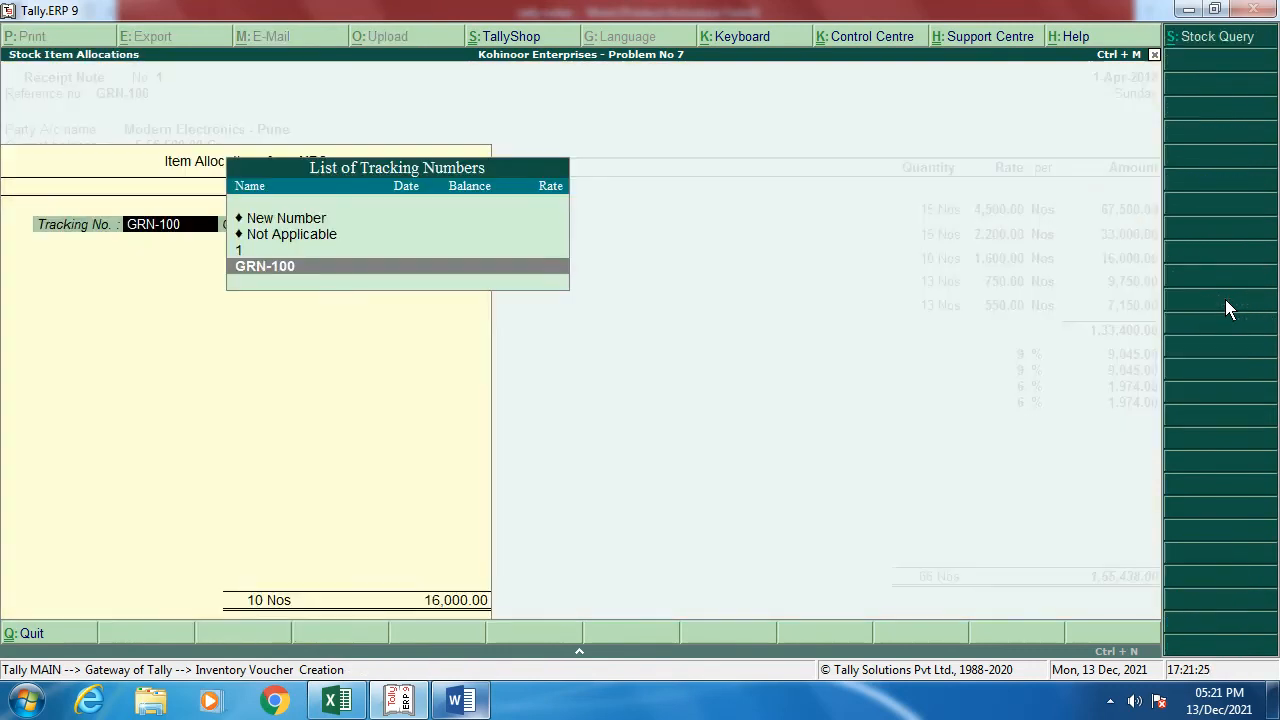
key("Return")
key("Return")
key("Return")
key("Return")
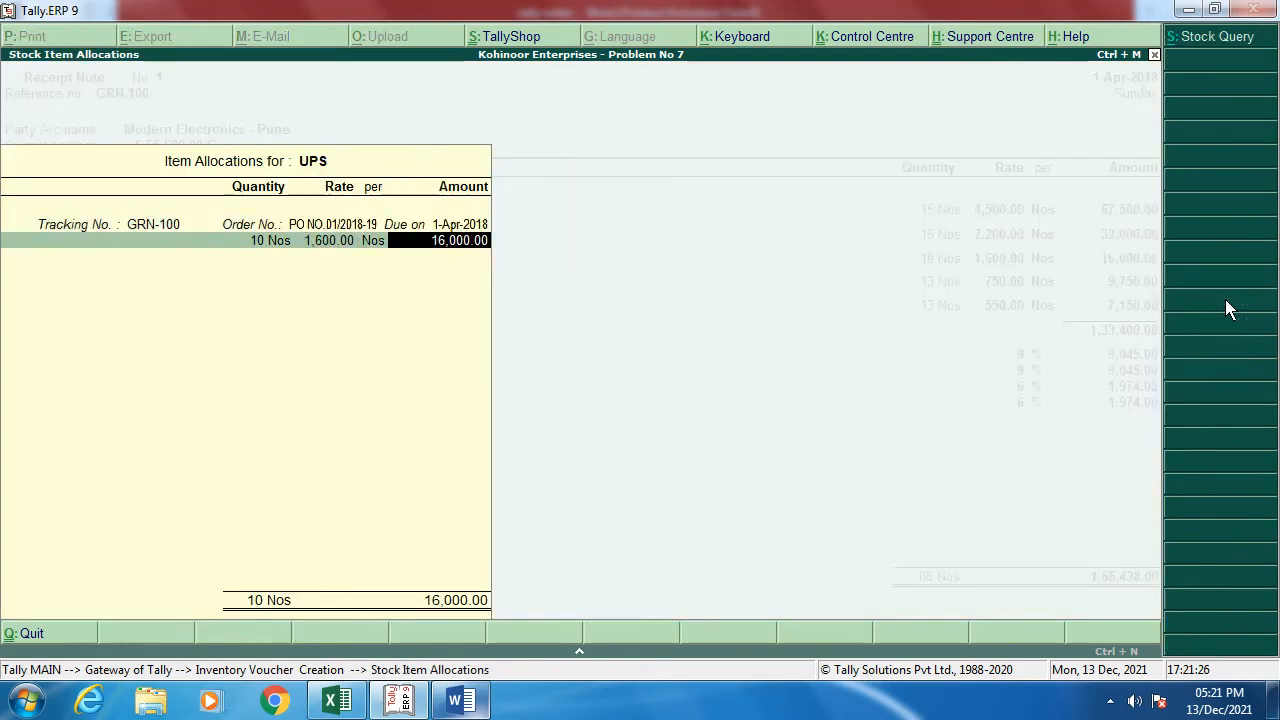
key("Return")
key("Return")
key("Return")
key("Return")
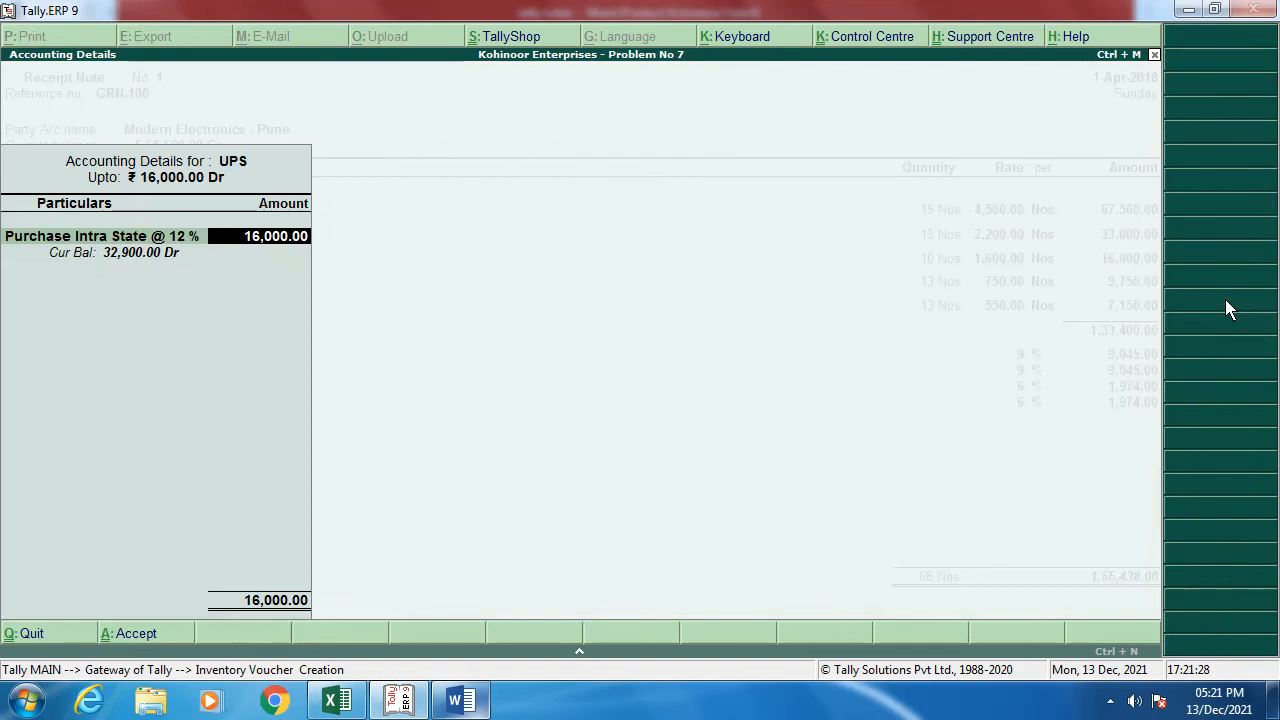
key("Return")
key("Return")
key("Return")
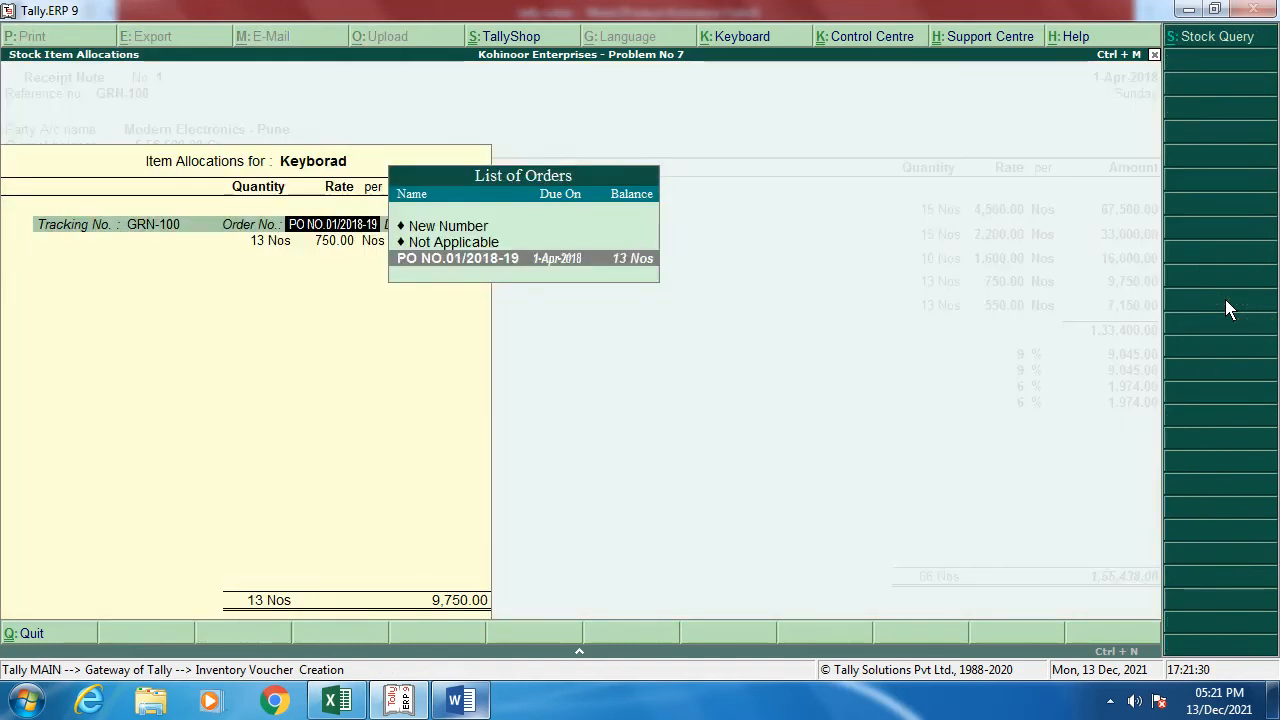
key("Return")
key("Return")
key("Return")
key("Return")
key("Return")
key("Return")
key("Return")
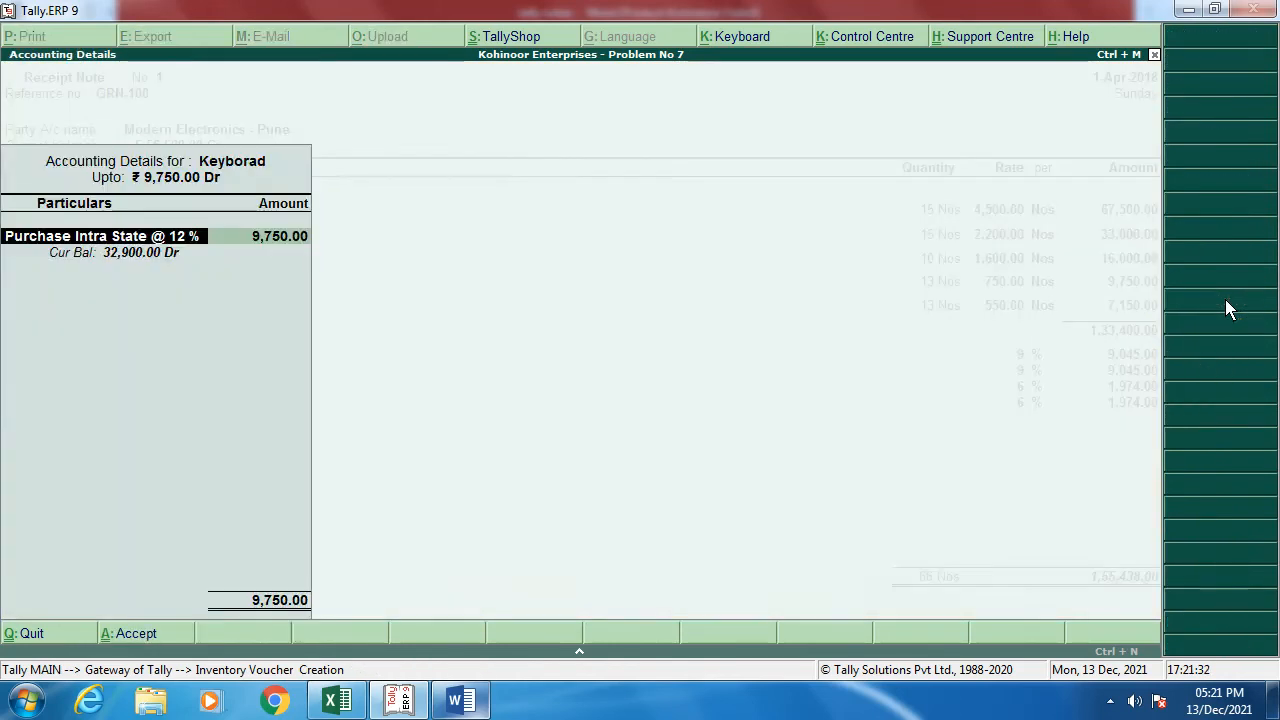
key("Return")
key("Return")
key("Return")
key("Return")
key("Return")
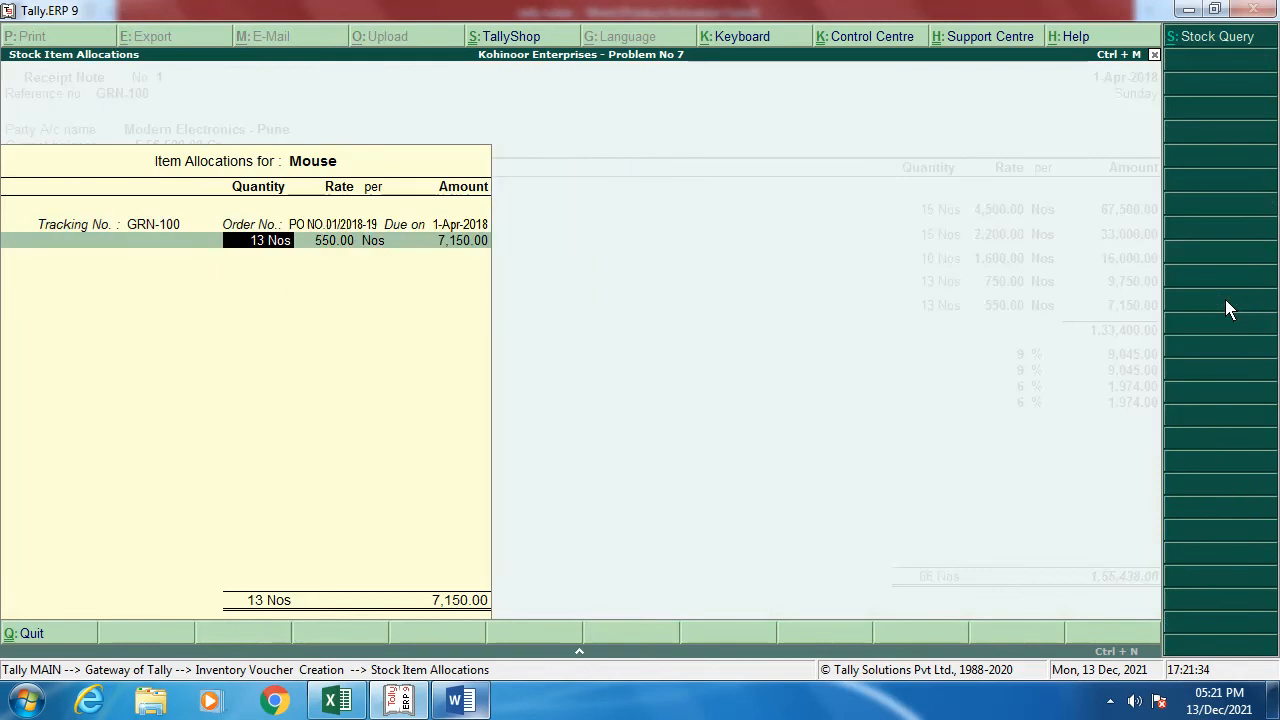
key("Return")
key("Return")
key("Return")
key("Return")
key("Return")
key("Return")
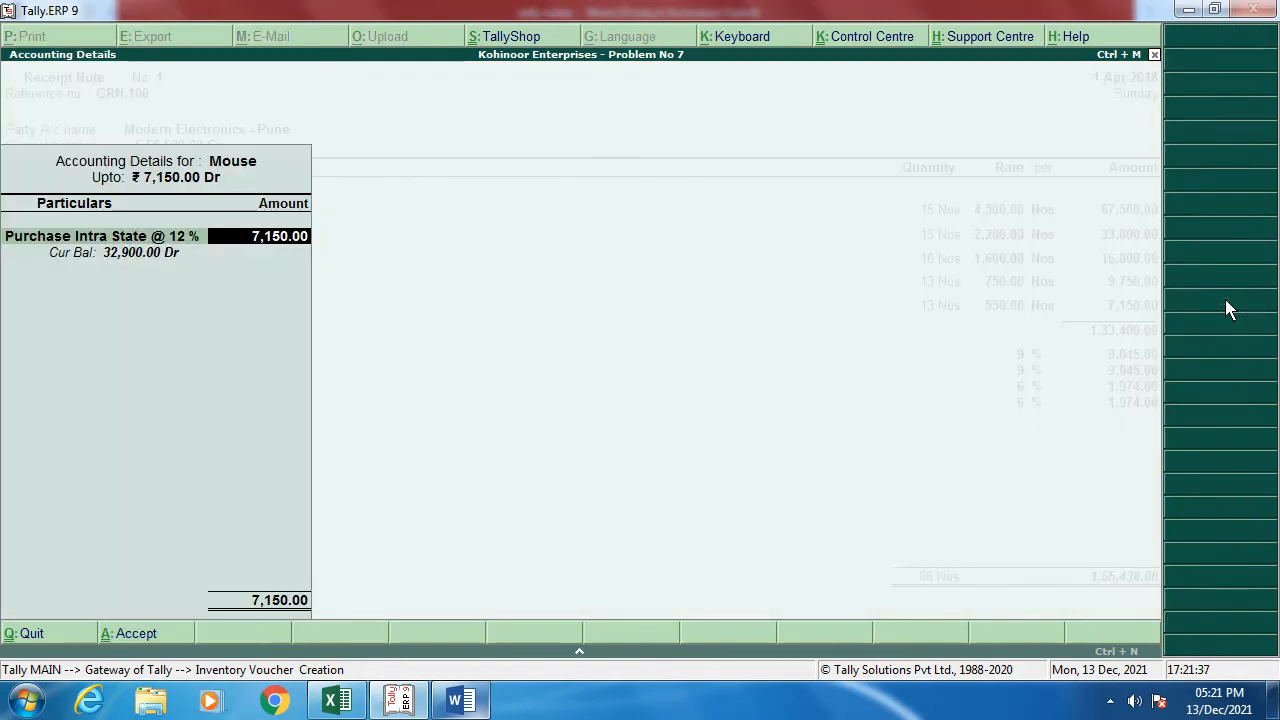
key("Return")
key("Return")
key("Return")
key("Return")
key("Return")
key("Return")
key("Return")
key("Return")
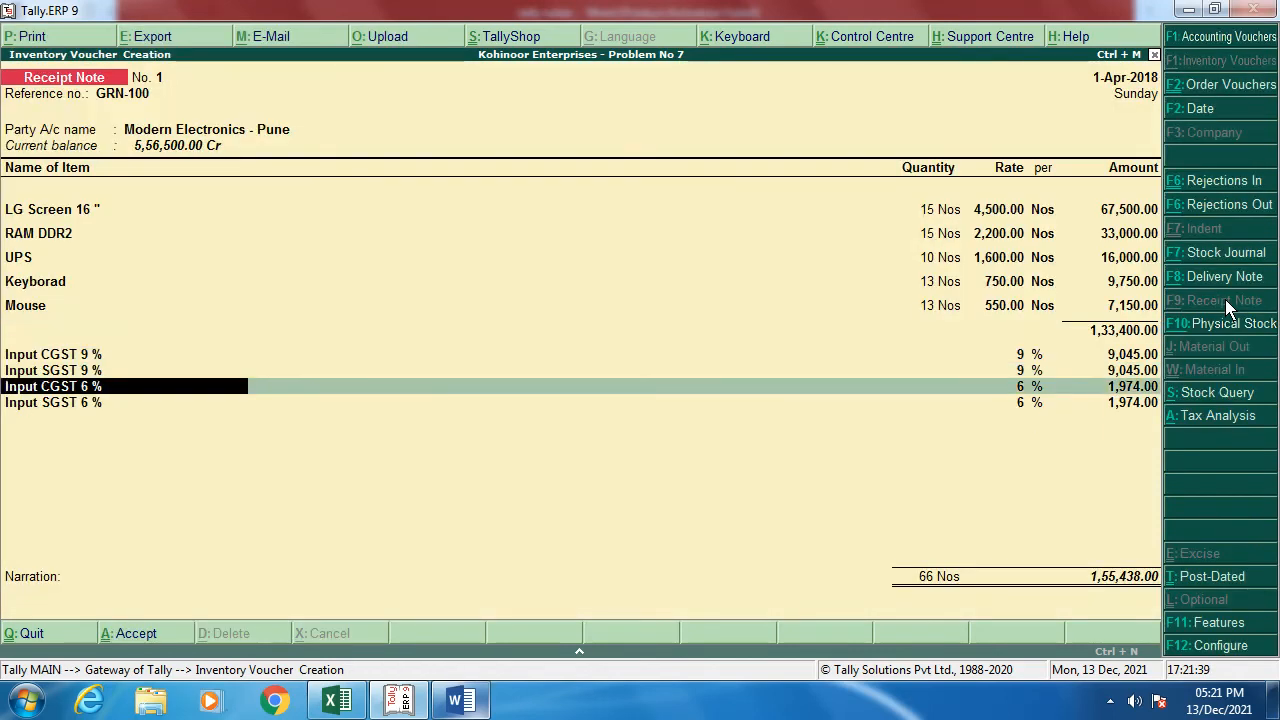
key("Return")
key("Return")
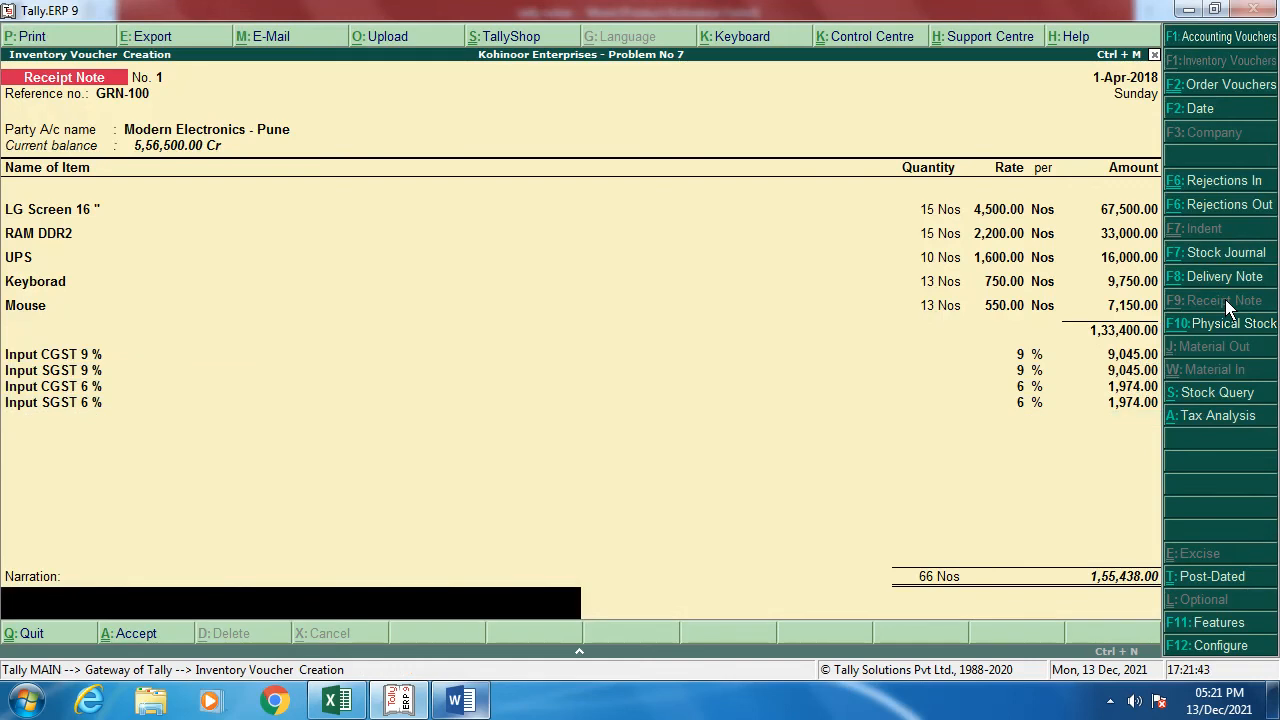
Step: Save Receipt Note No. 1 with narration 'GRN 100' and return to the Gateway of Tally
type("GRN 100")
key("Return")
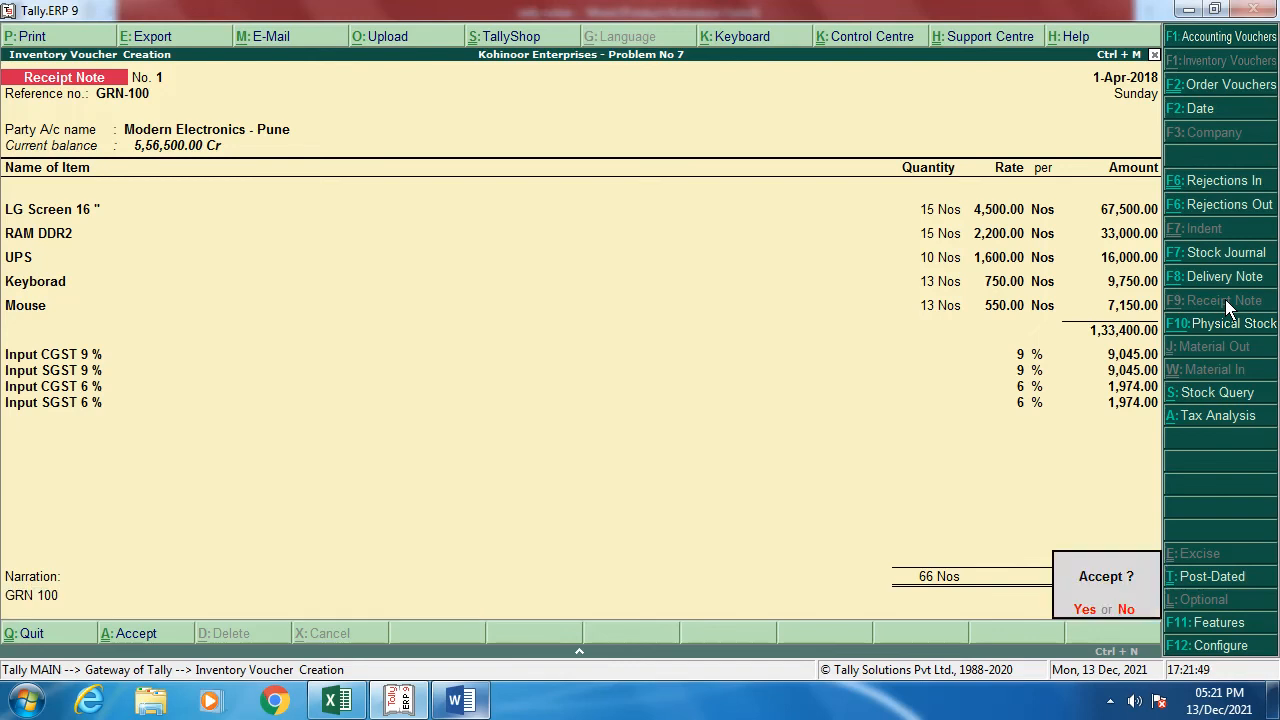
key("y")
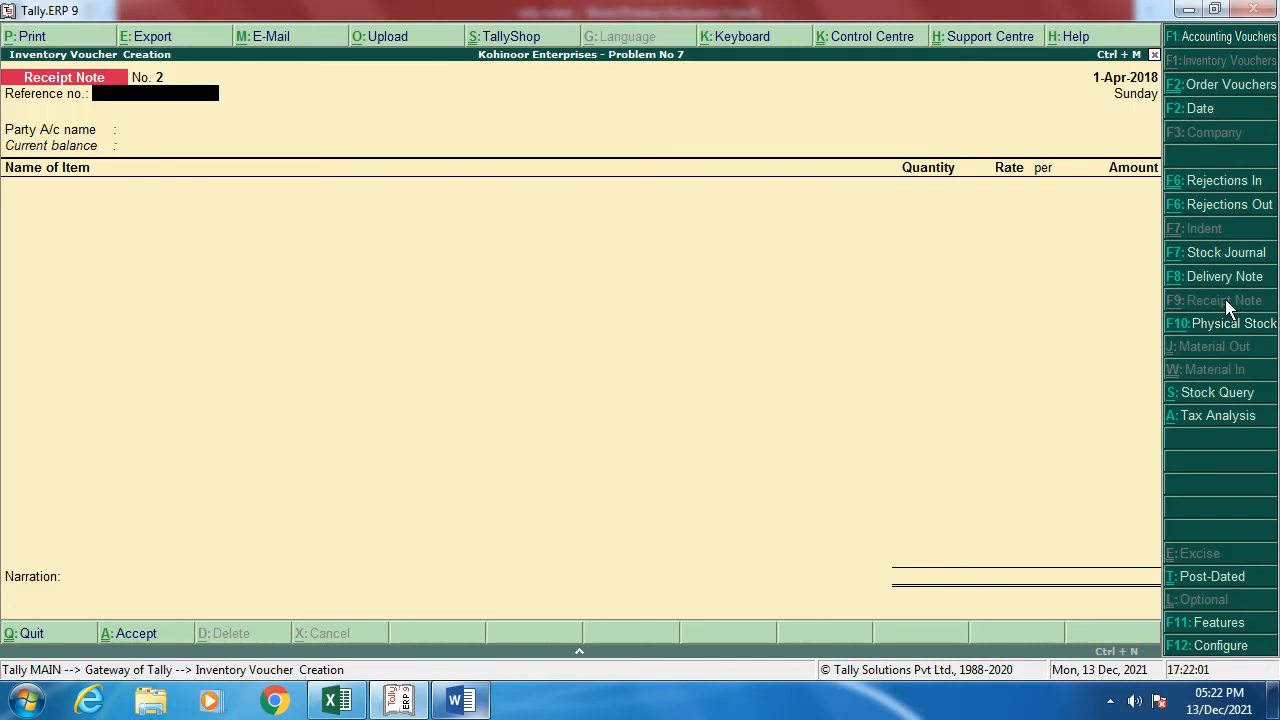
key("Escape")
key("Down")
key("Down")
key("Down")
key("Down")
key("Down")
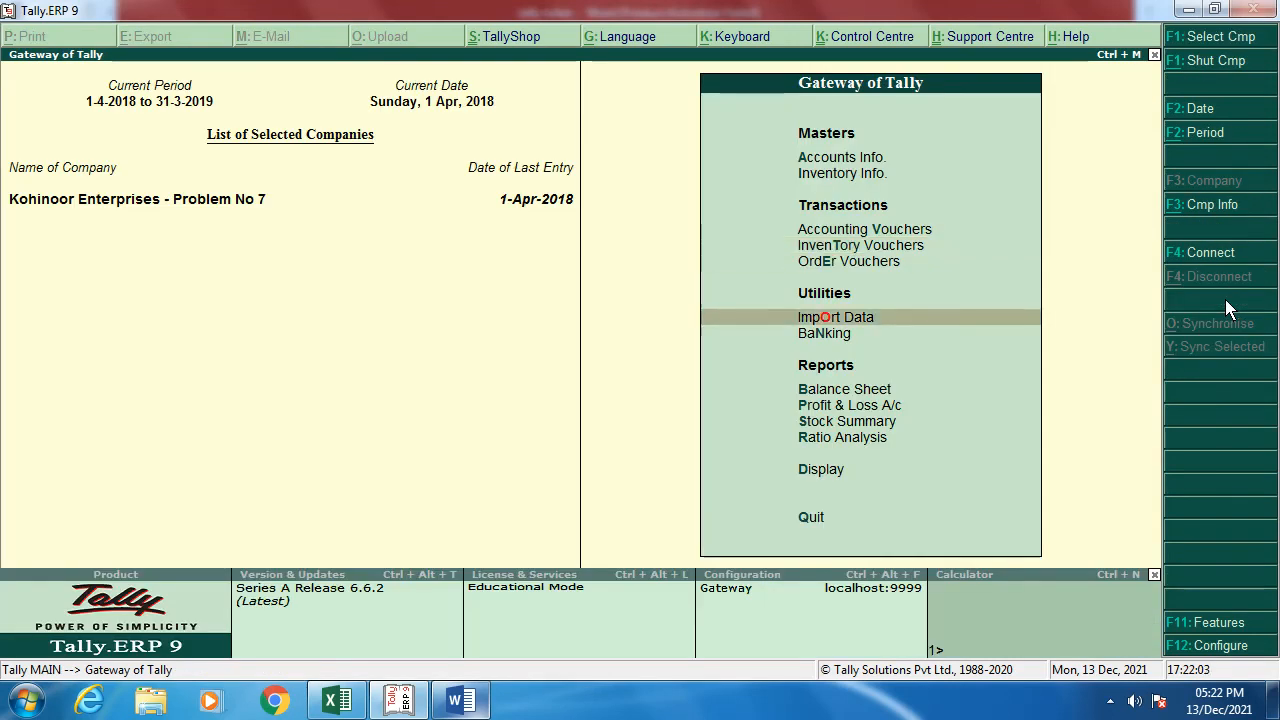
Step: Show Profit & Loss in detail and drill into Purchase Bills to Come, totalling 1,33,400.00
key("Return")
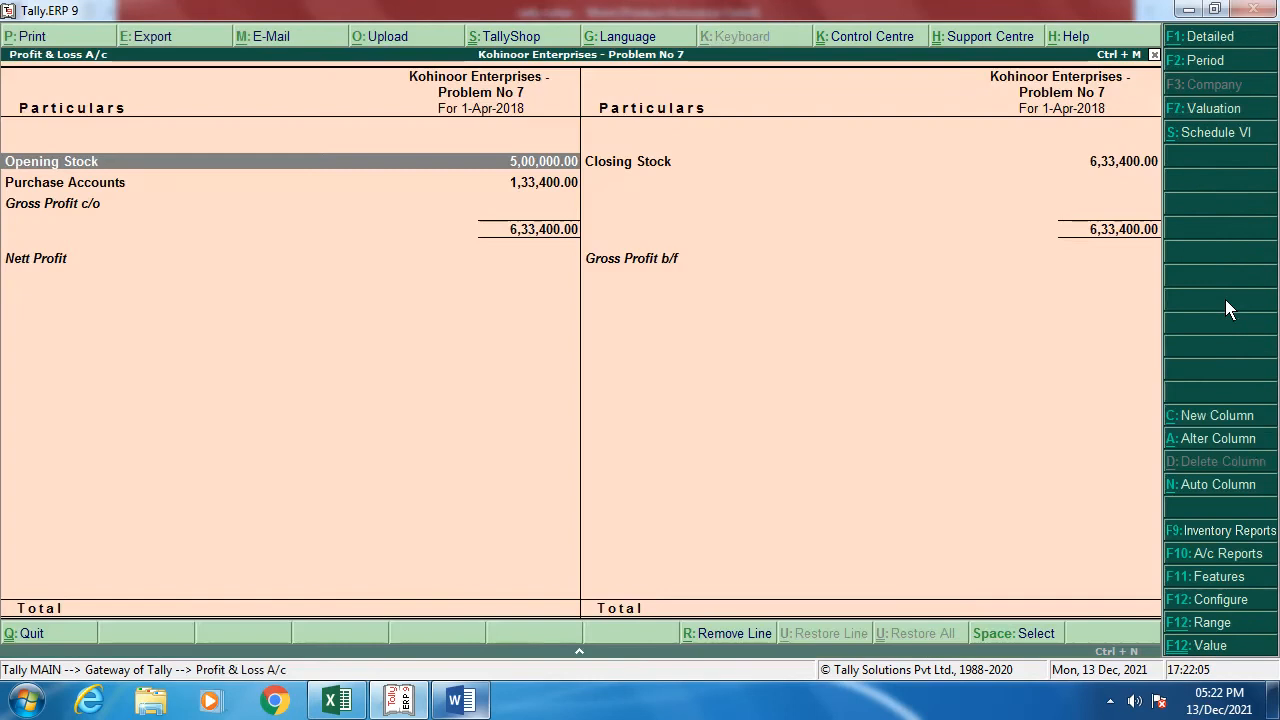
left_click(1210, 37)
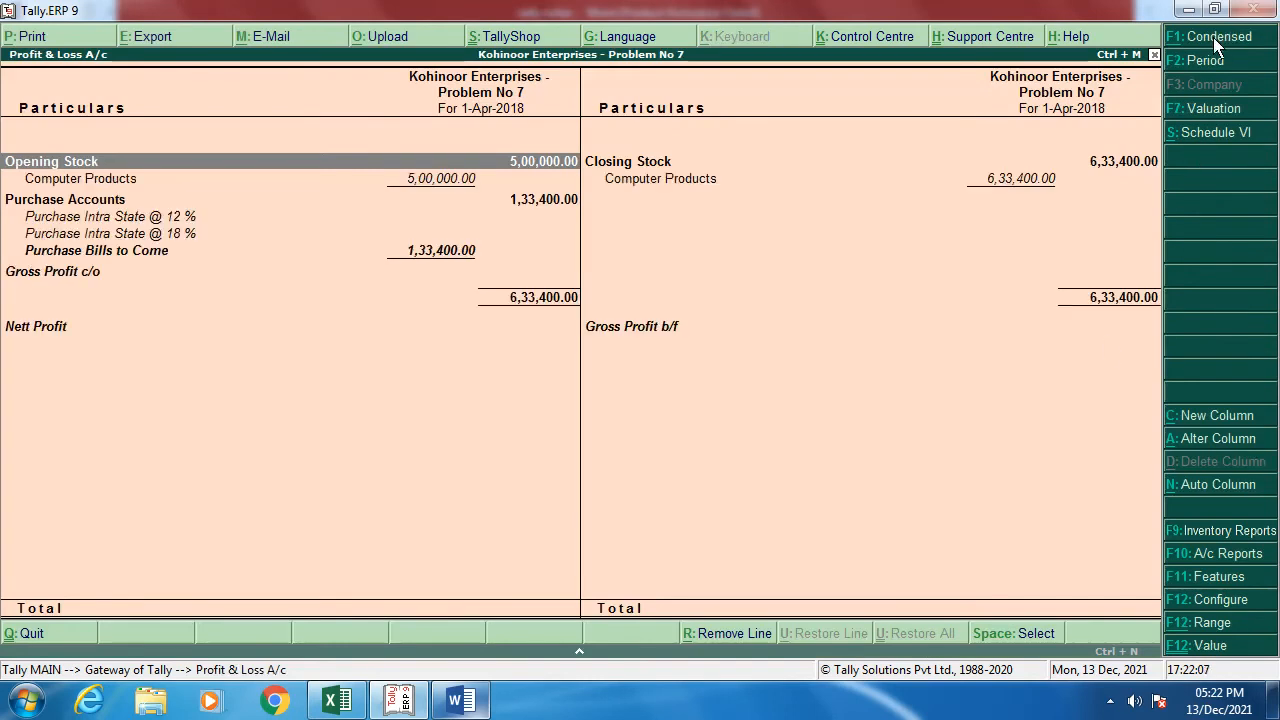
key("Down")
key("Down")
key("Down")
key("Down")
key("Down")
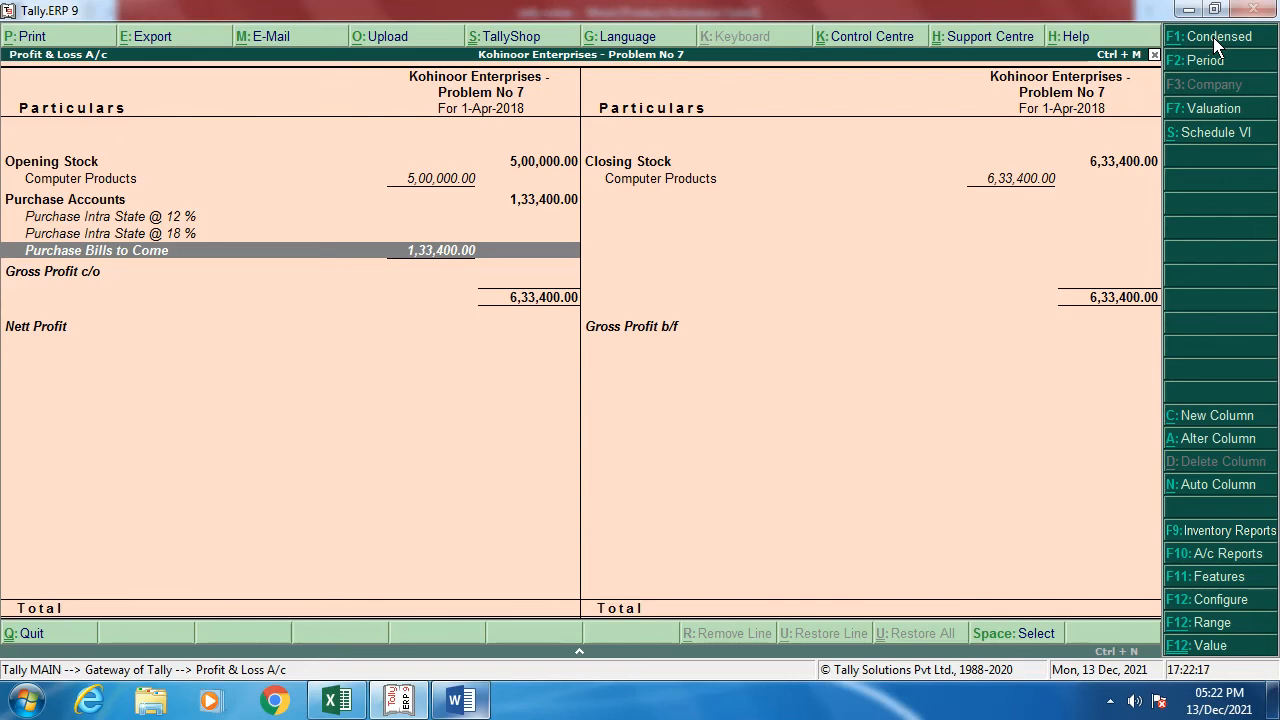
key("Return")
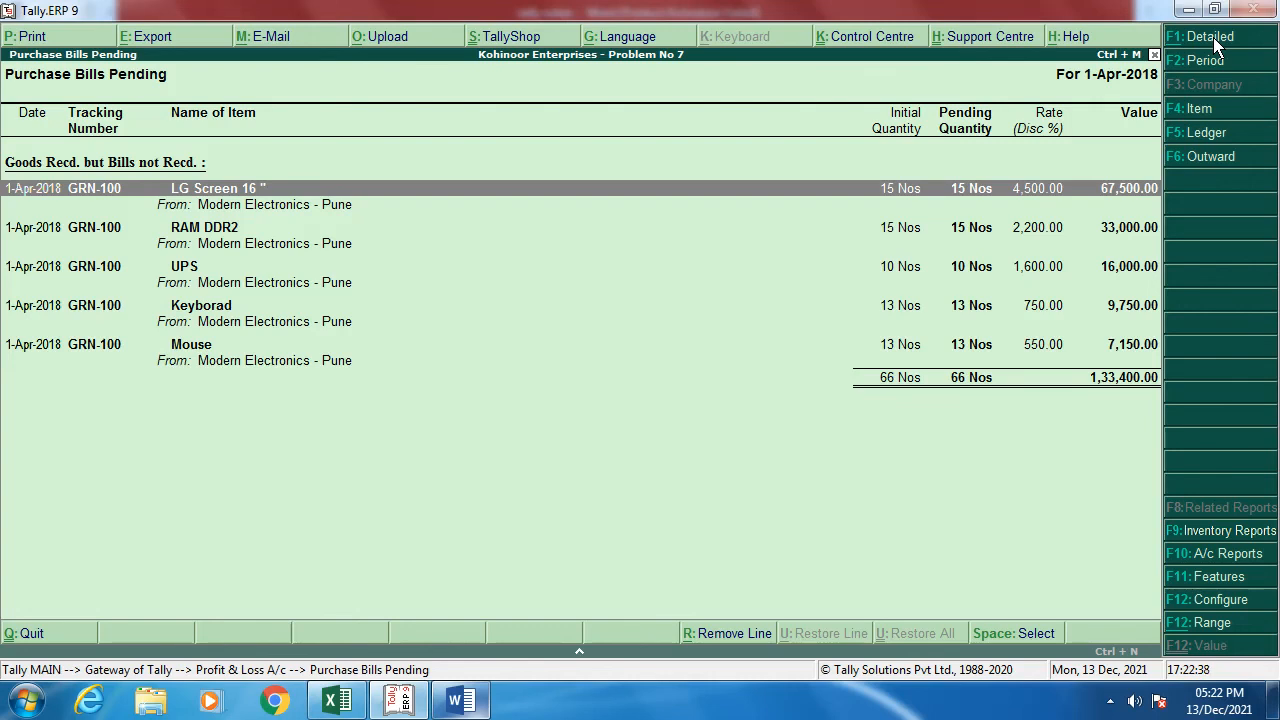
Step: Start a Purchase voucher with supplier invoice number 'bill no.120'
key("Escape")
key("Escape")
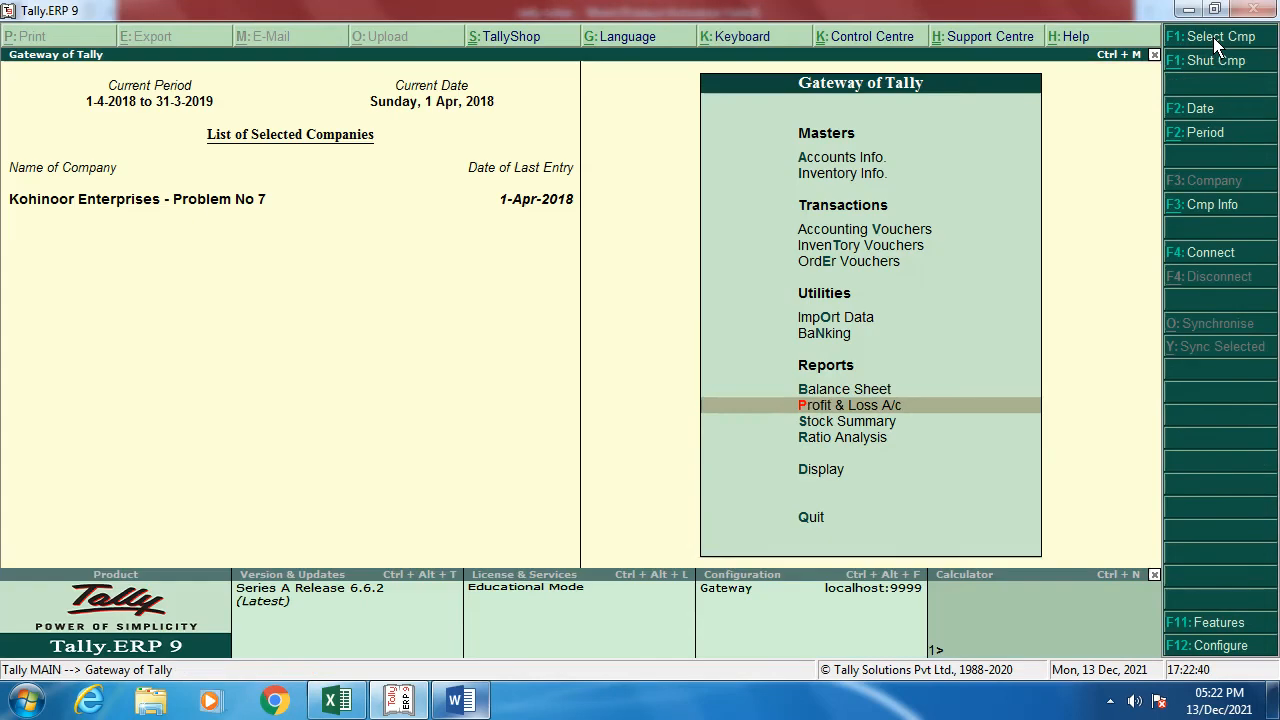
key("Up")
key("Up")
key("Up")
key("Up")
key("Up")
key("Up")
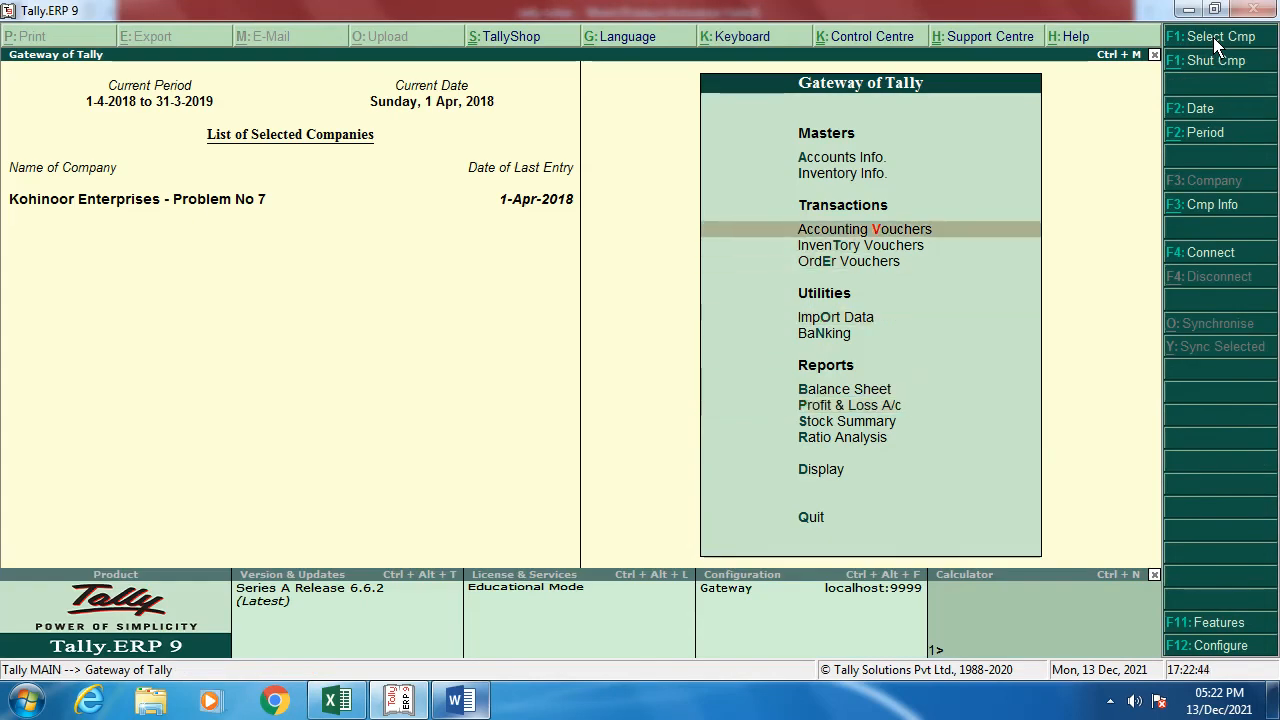
key("Return")
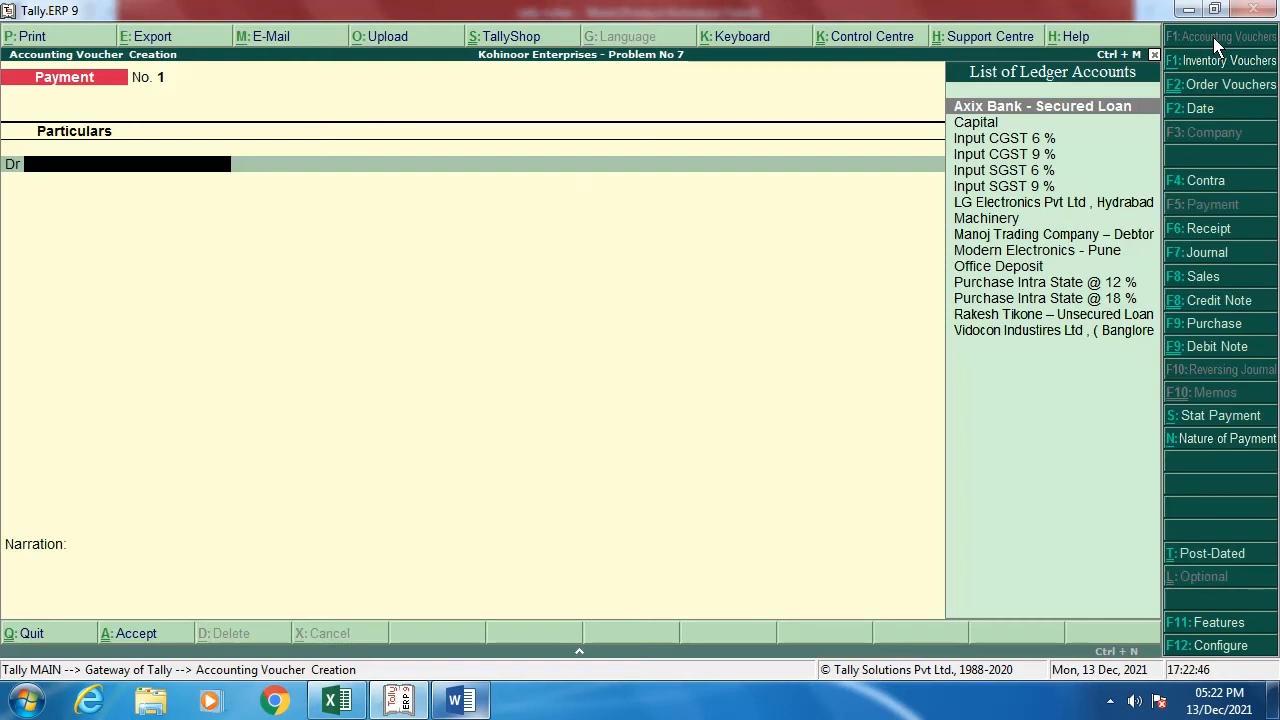
key("F9")
type("bi")
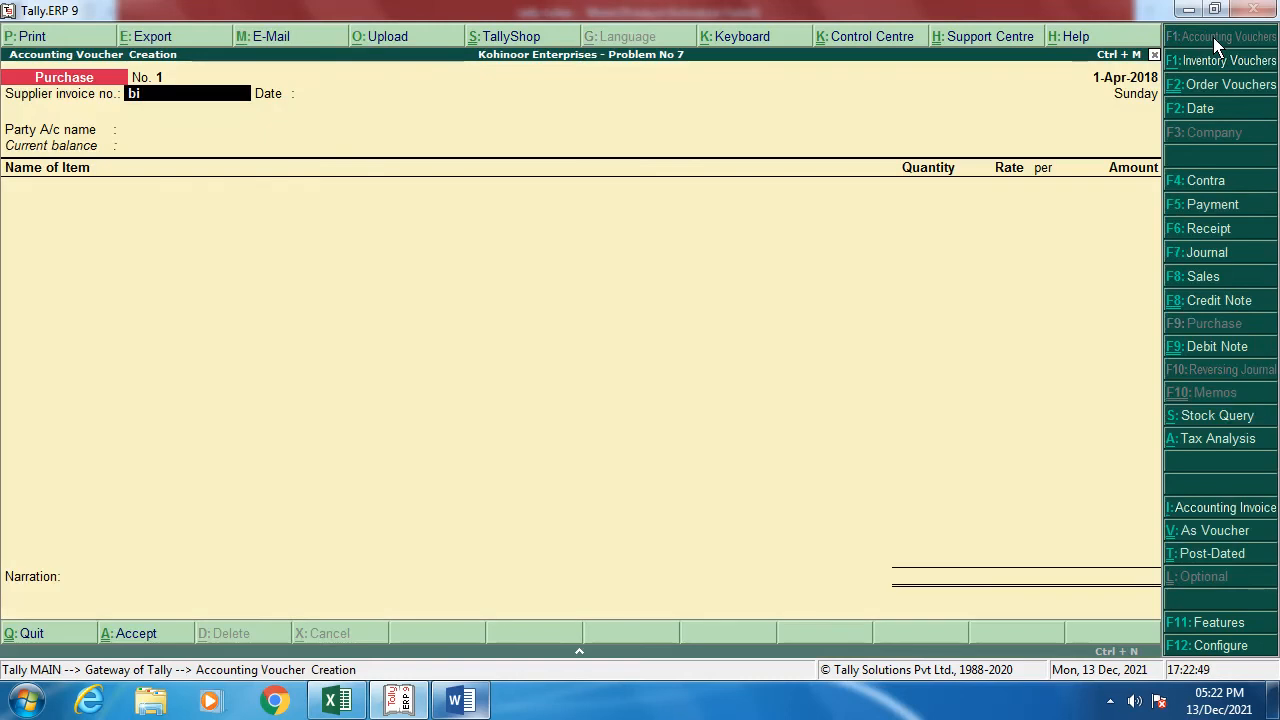
type("ll no.120")
key("Return")
Step: Select Modern Electronics - Pune and link receipt note GRN-100 with its order details
key("Return")
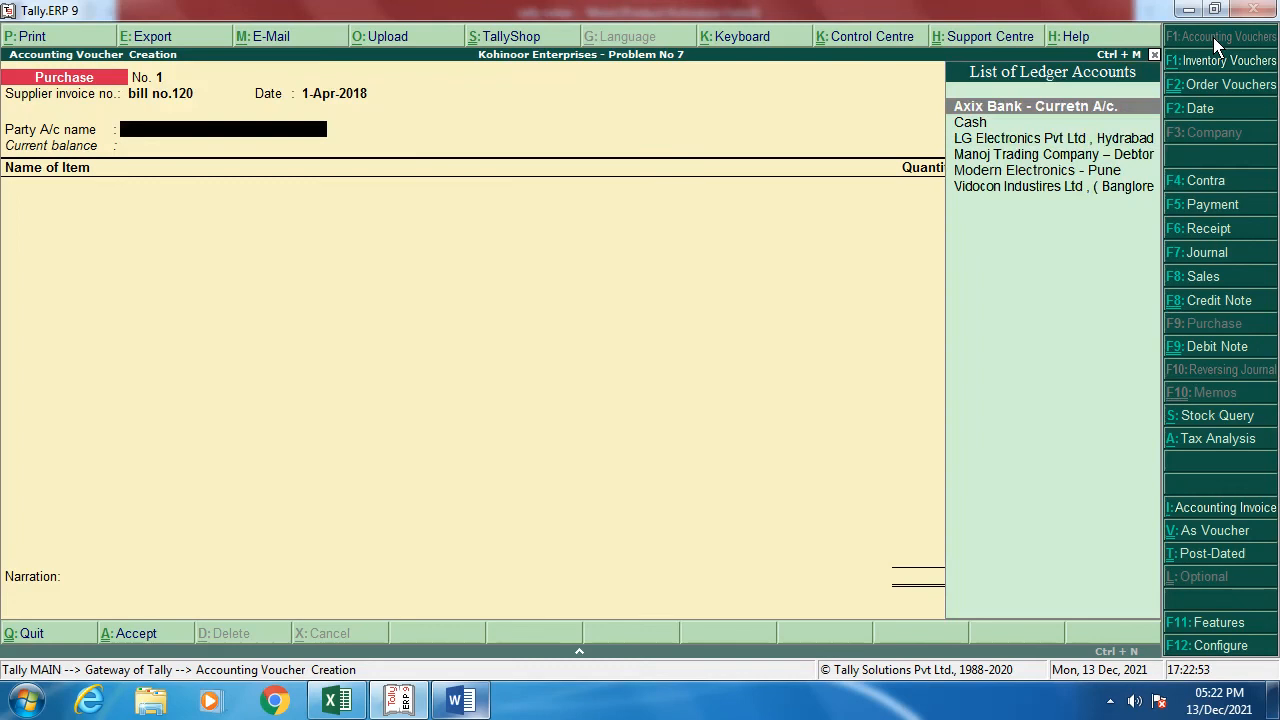
key("Down")
key("Down")
key("Down")
key("Down")
key("Return")
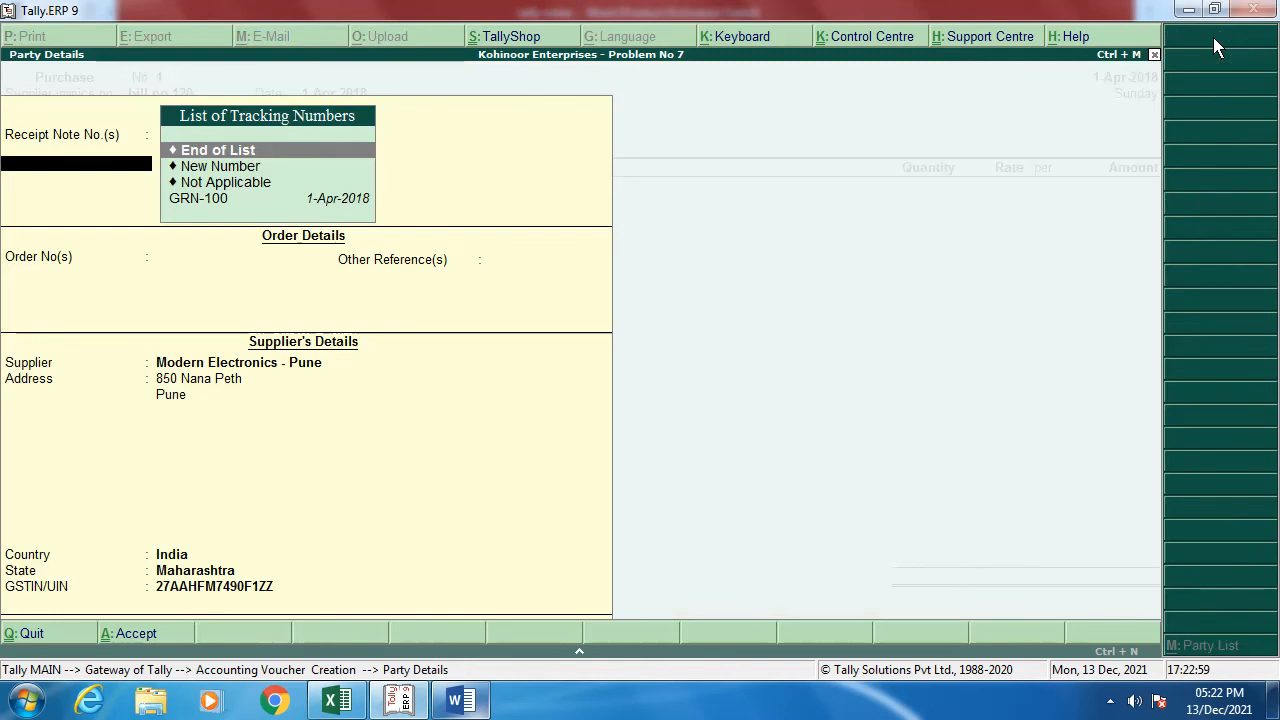
key("Down")
key("Down")
key("Down")
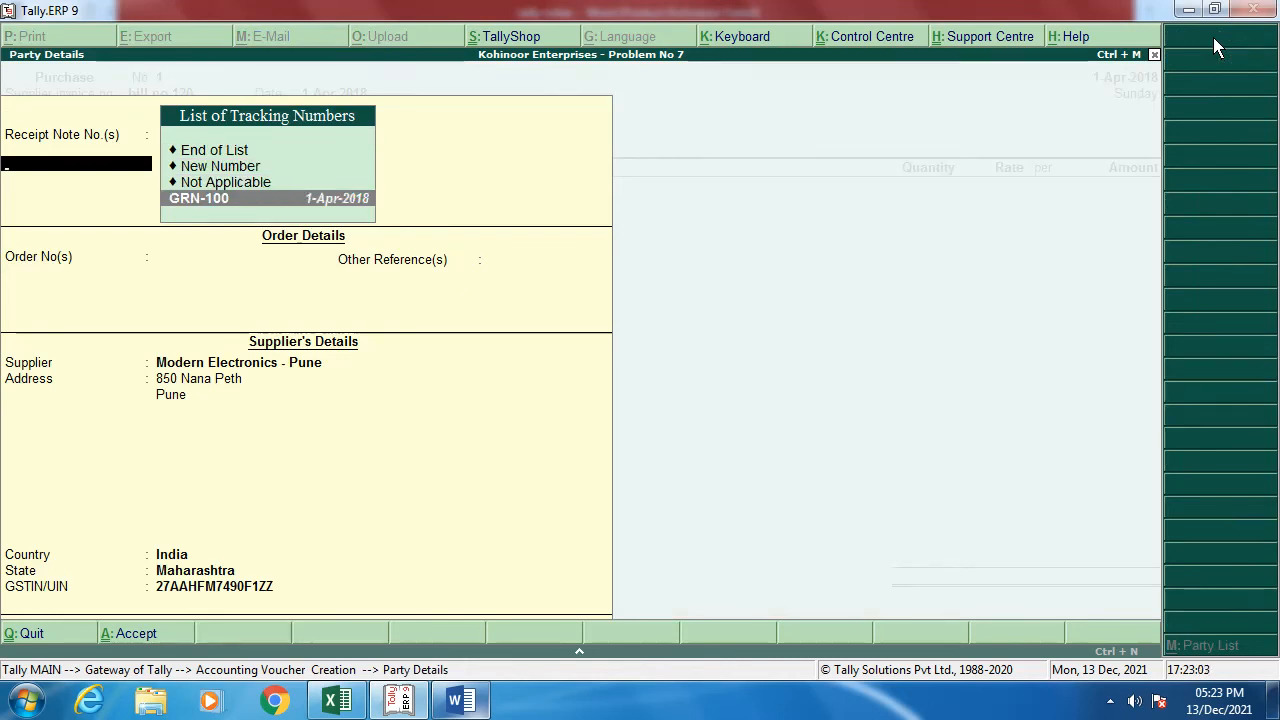
key("Return")
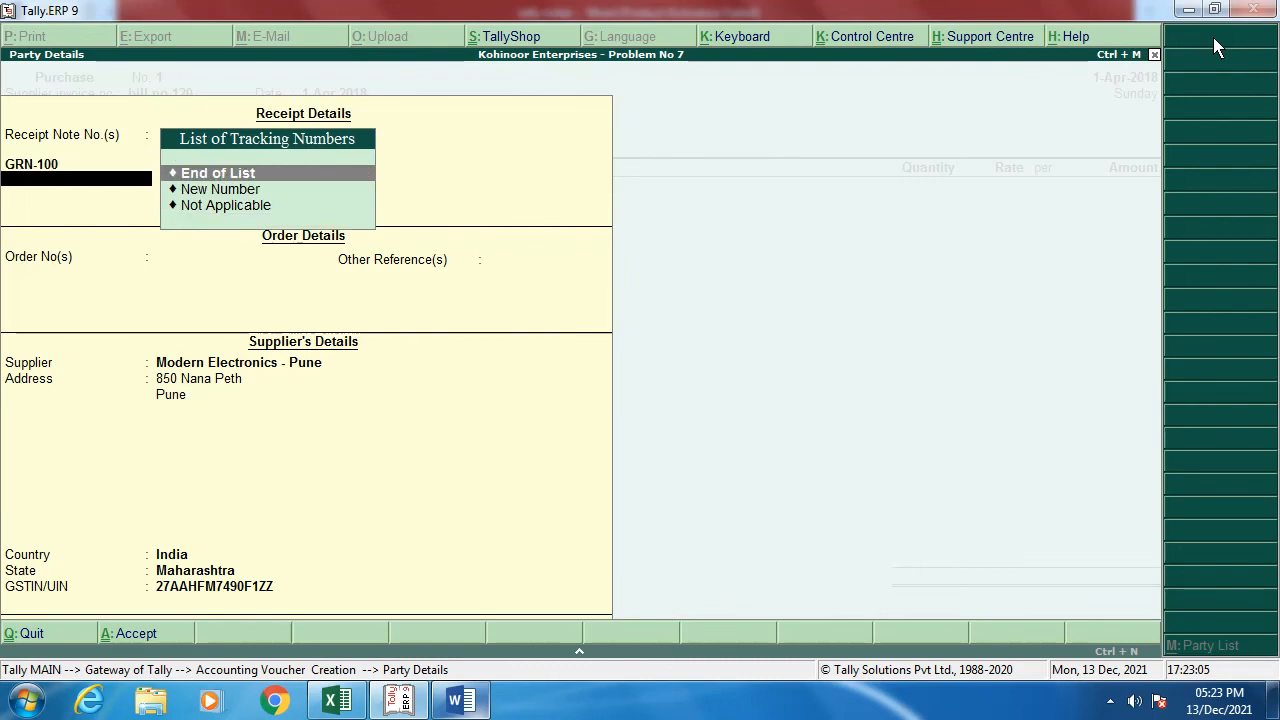
key("Return")
key("Return")
key("Return")
key("Return")
key("Return")
key("Return")
key("Return")
key("Return")
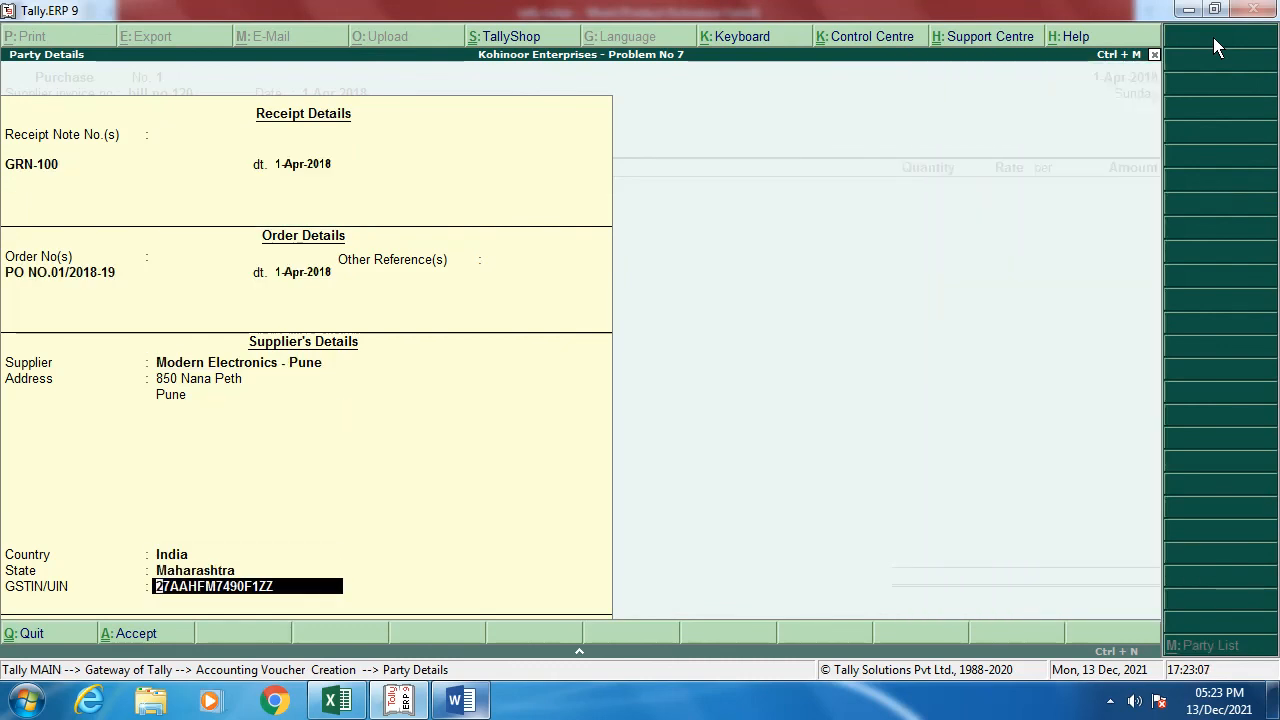
key("Return")
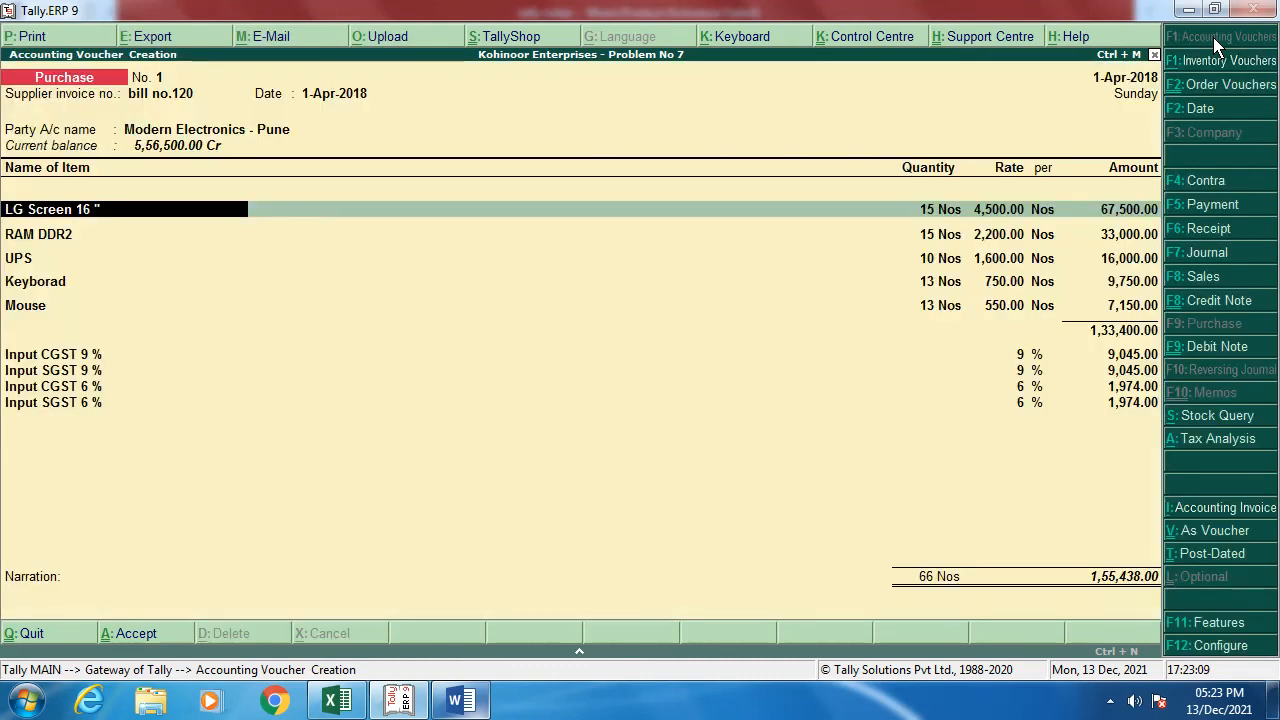
Step: Allocate the LG Screen and RAM DDR2 purchase lines to GRN-100
key("Return")
key("Return")
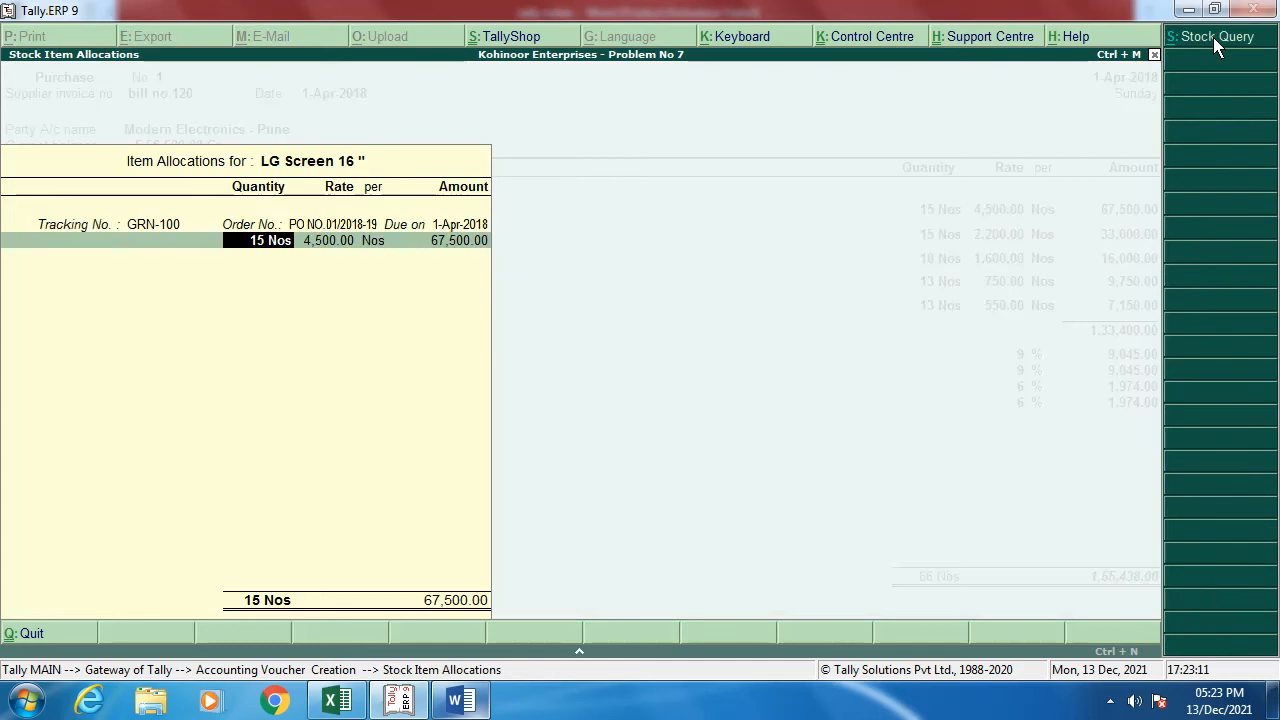
key("Return")
key("Return")
key("Return")
key("Return")
key("Return")
key("Return")
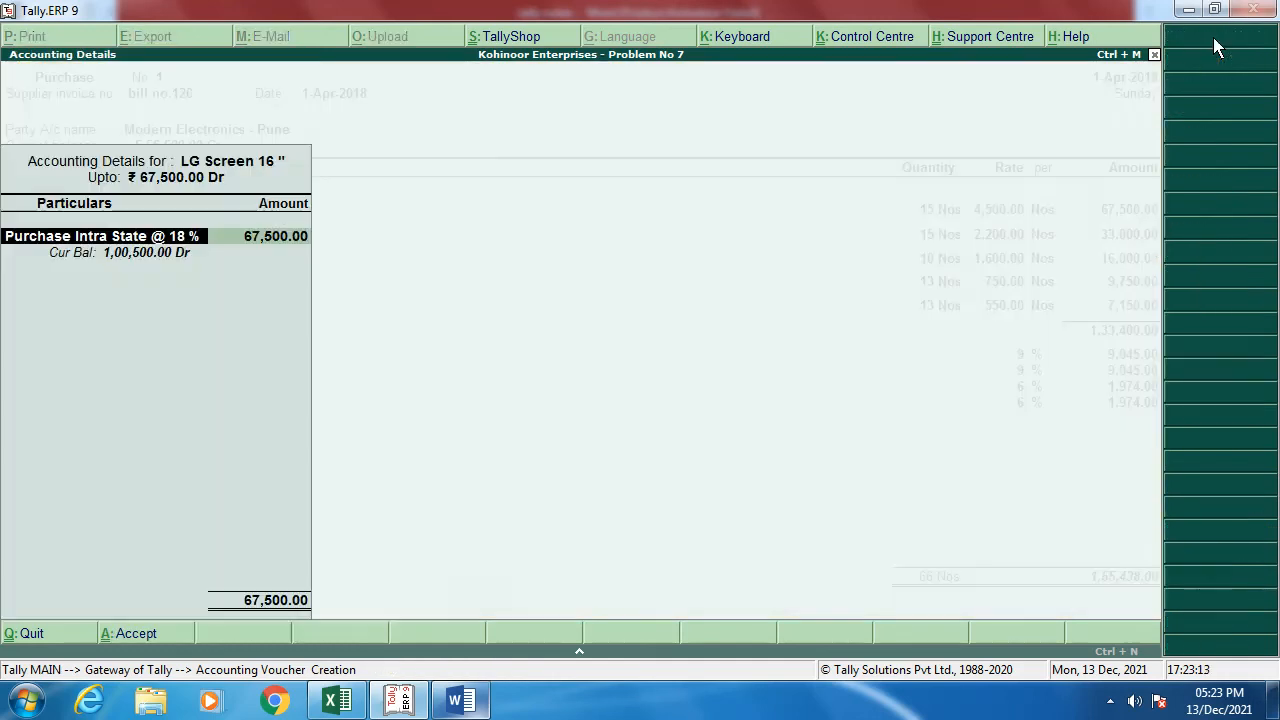
key("Return")
key("Return")
key("Return")
key("Return")
key("Return")
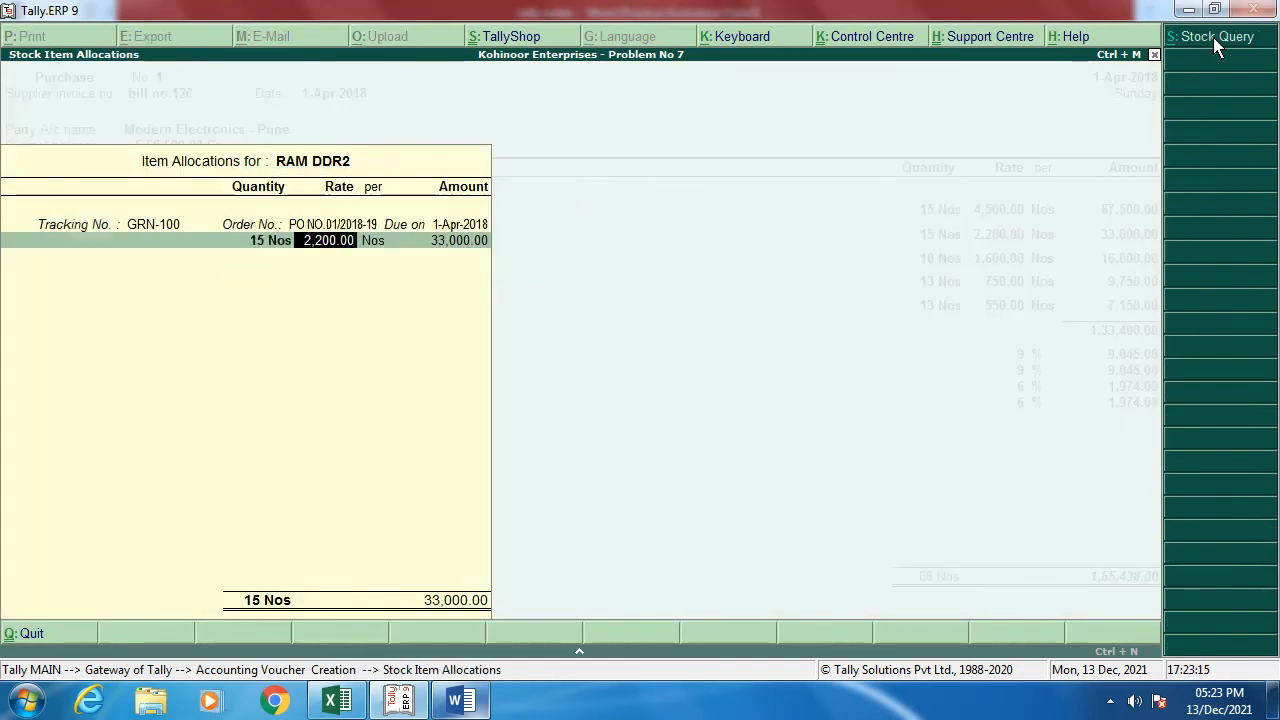
key("Return")
key("Return")
key("Return")
key("Return")
key("Return")
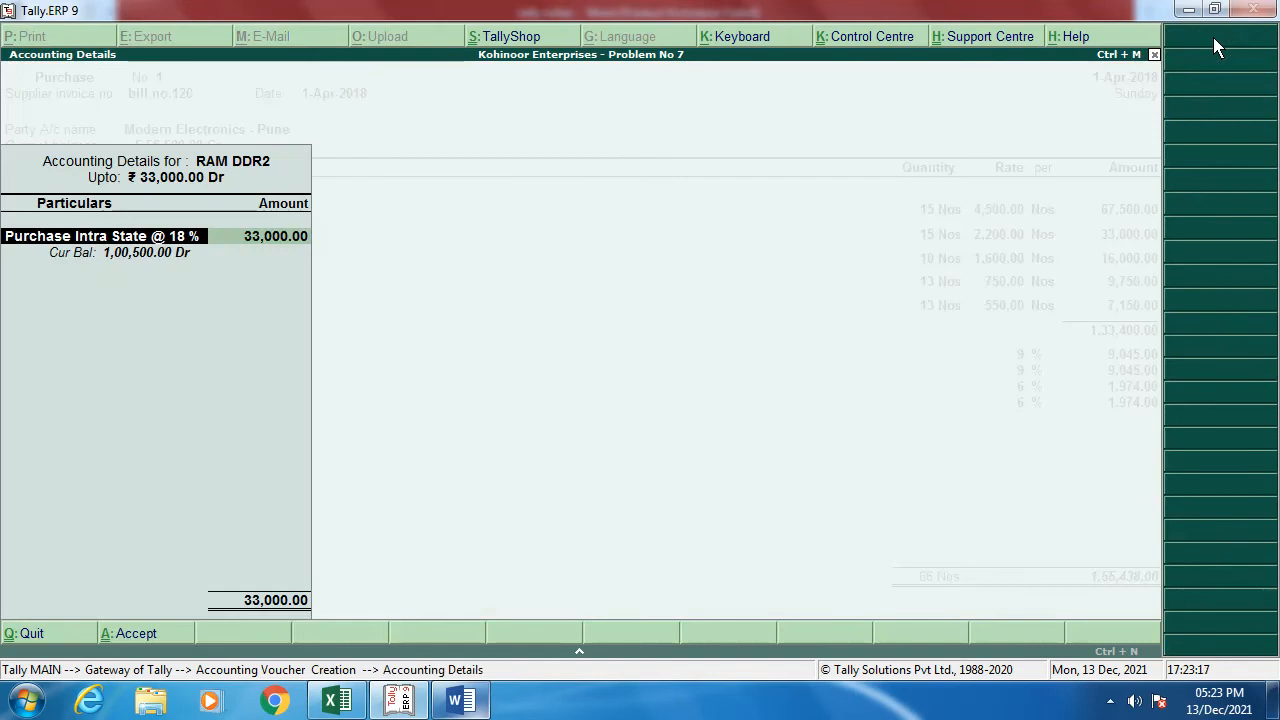
key("Return")
key("Return")
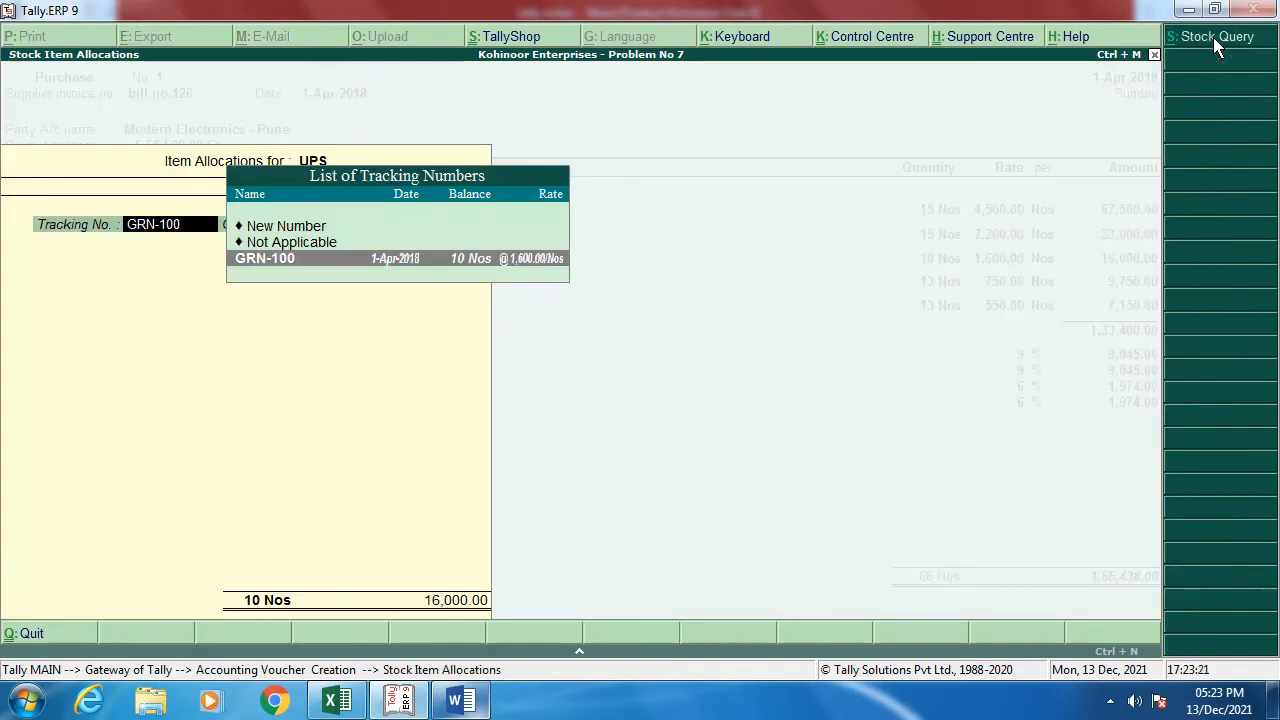
Step: Allocate the UPS, Keyboard and Mouse lines to GRN-100 and proceed past taxes to bill-wise details
key("Return")
key("Return")
key("Return")
key("Return")
key("Return")
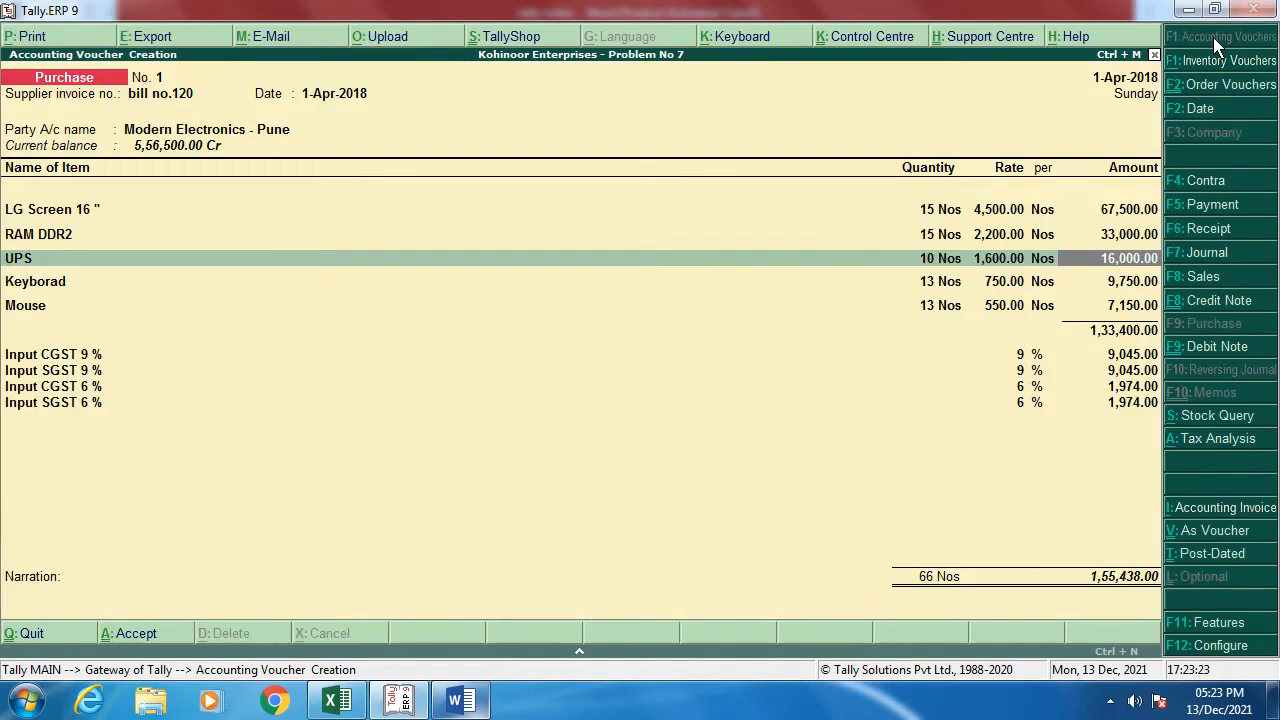
key("Return")
key("Return")
key("Return")
key("Return")
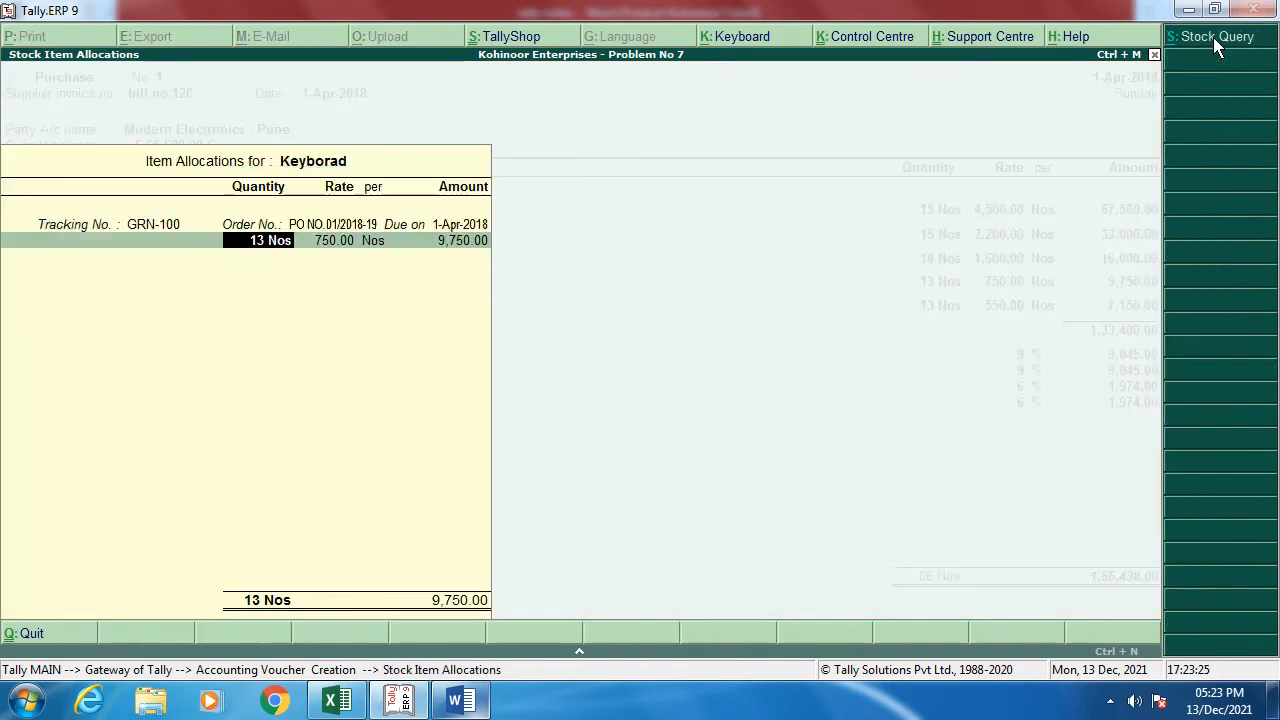
key("Return")
key("Return")
key("Return")
key("Return")
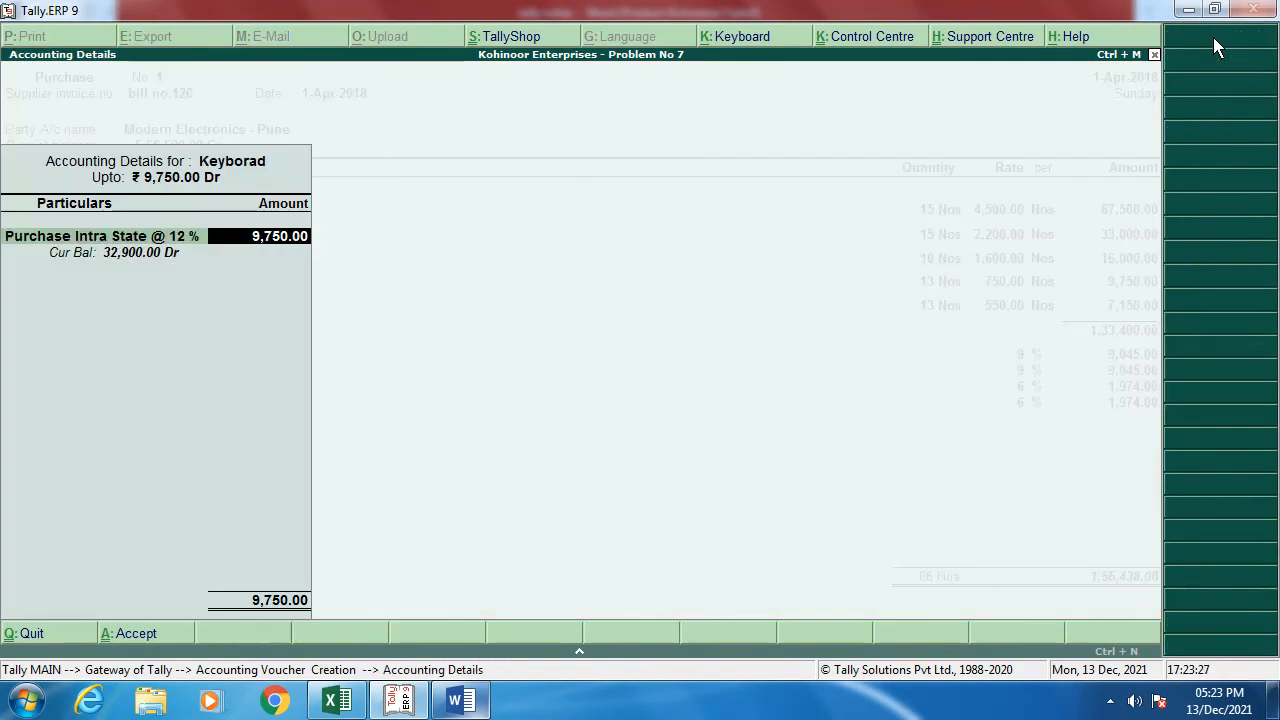
key("Return")
key("Return")
key("Return")
key("Return")
key("Return")
key("Return")
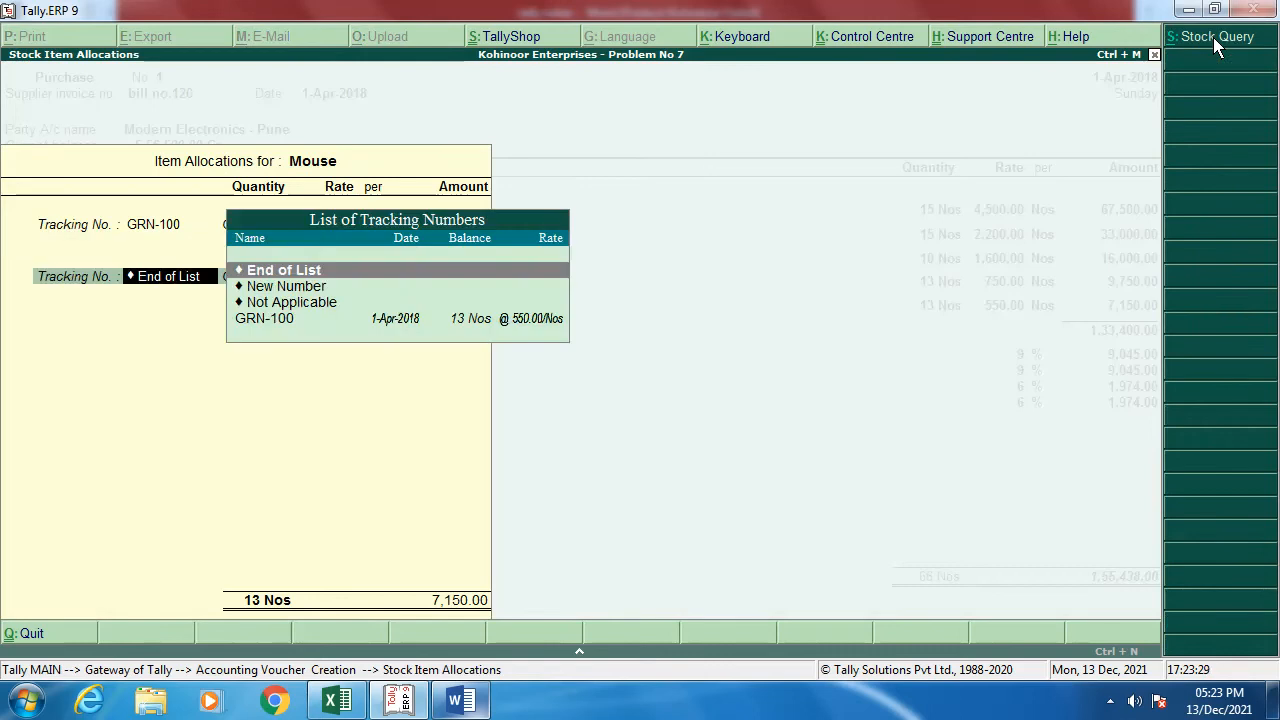
key("Return")
key("Return")
key("Return")
key("Return")
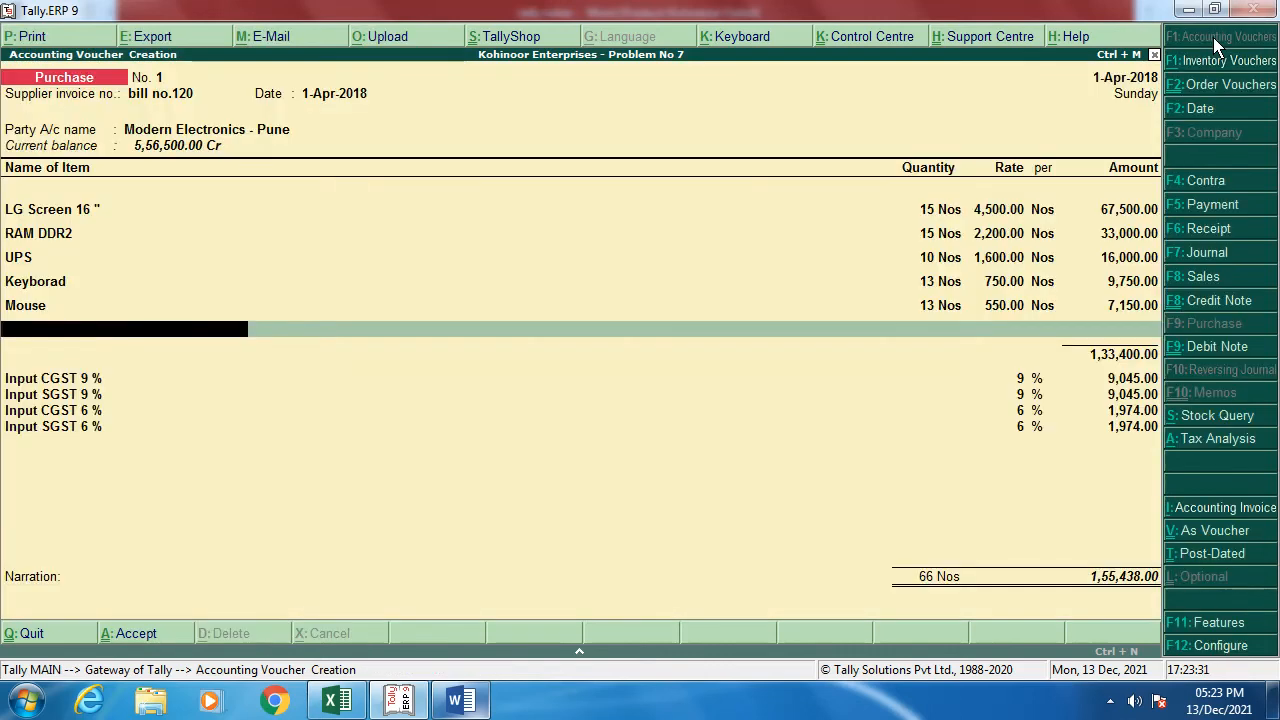
key("Return")
key("Return")
key("Return")
key("Return")
key("Return")
key("Return")
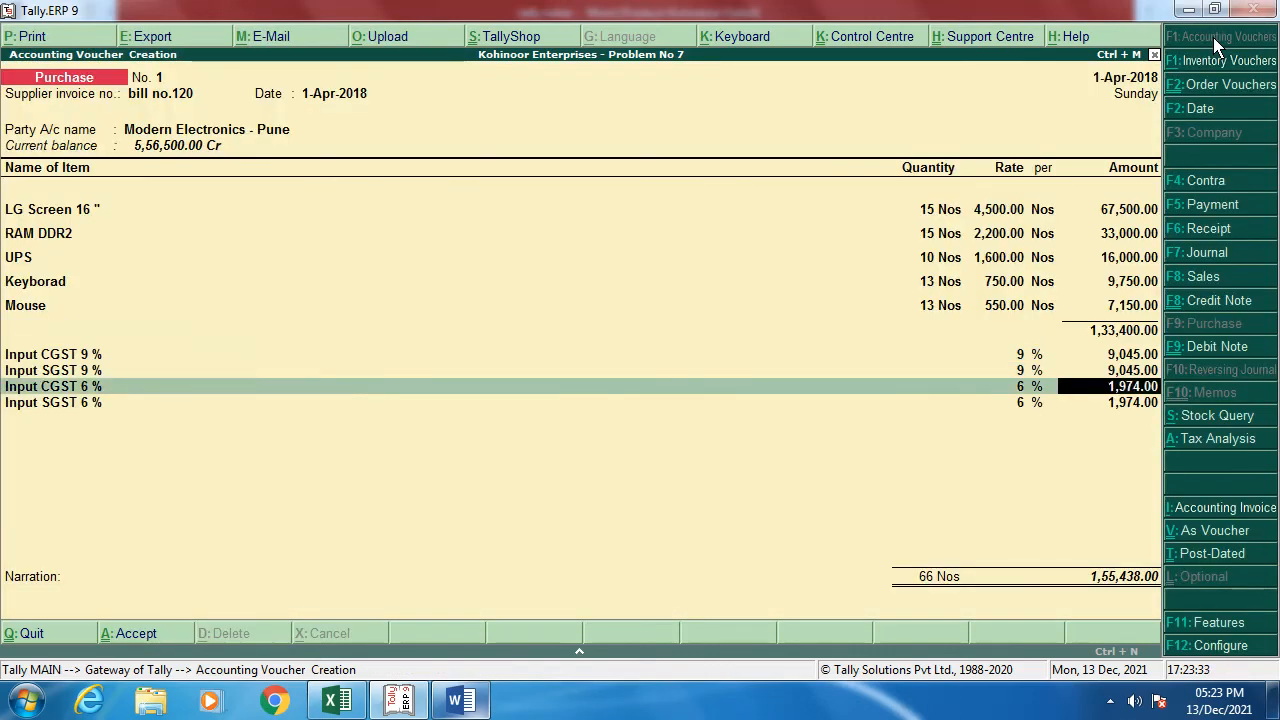
key("Return")
key("Return")
key("Return")
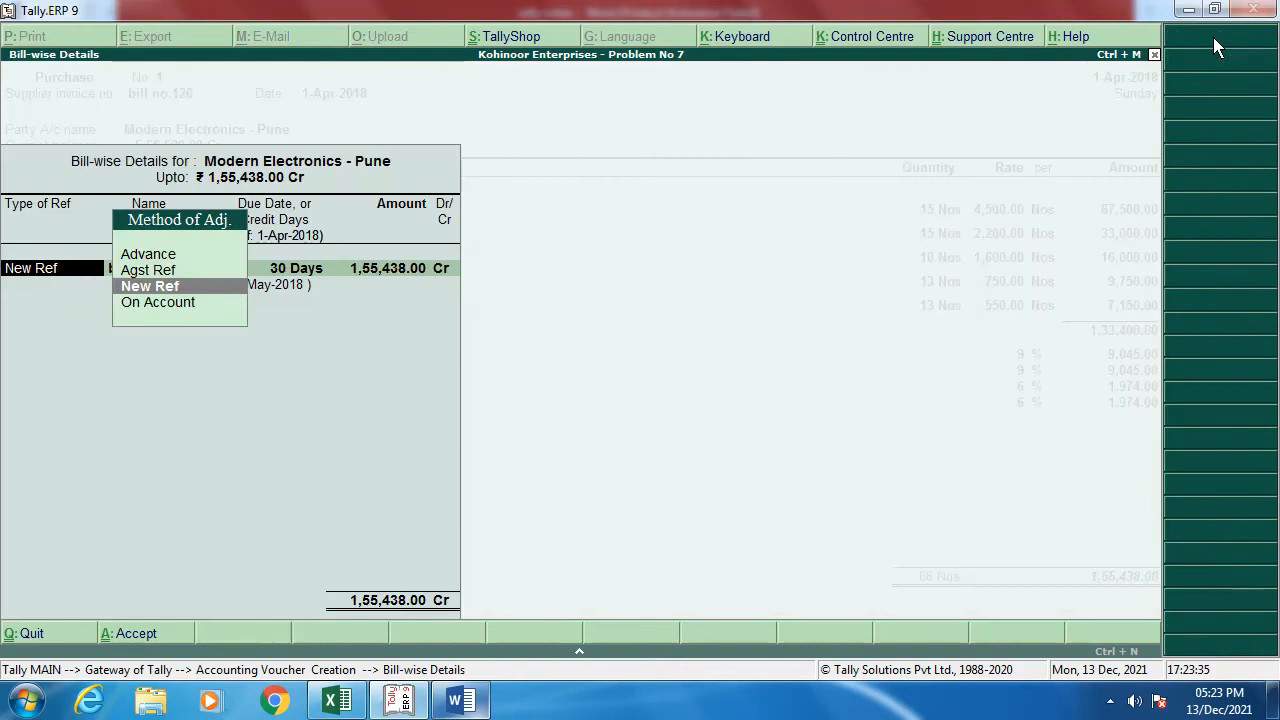
Step: Record the bill as a New Ref and save it with narration 'bill no.120'
key("Return")
key("Return")
key("Return")
key("Return")
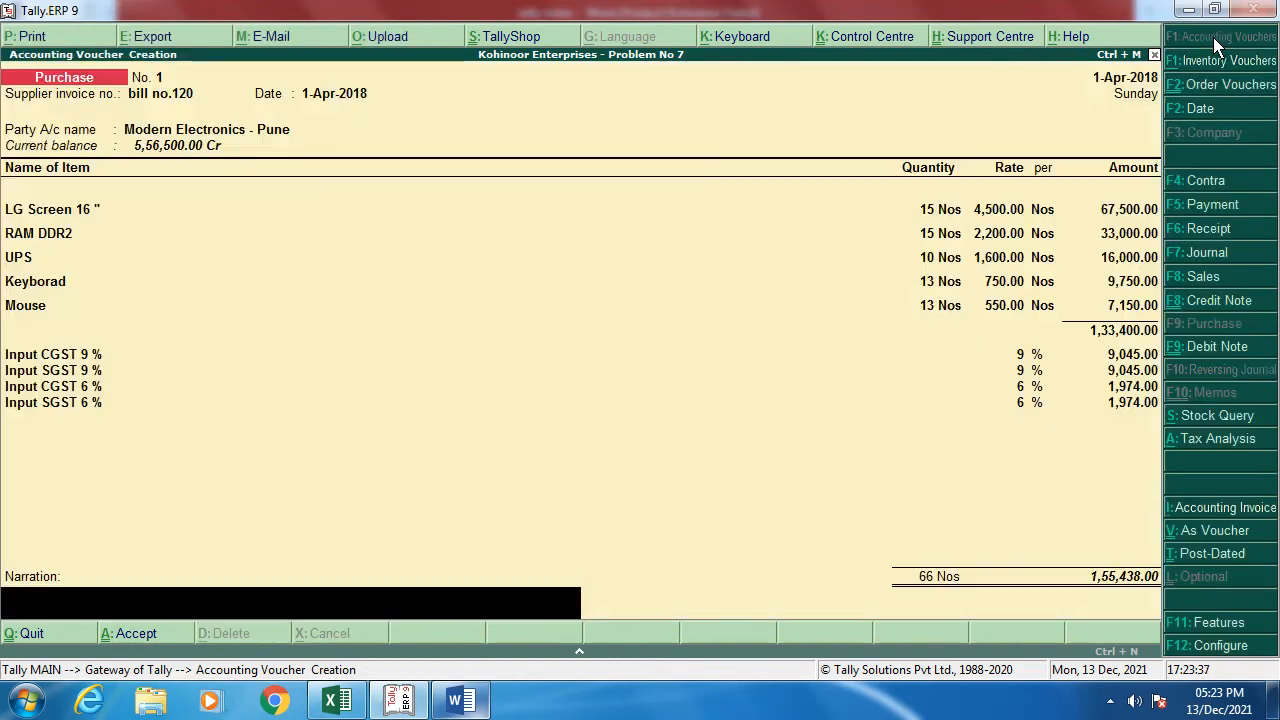
type("bill no.120")
key("Return")
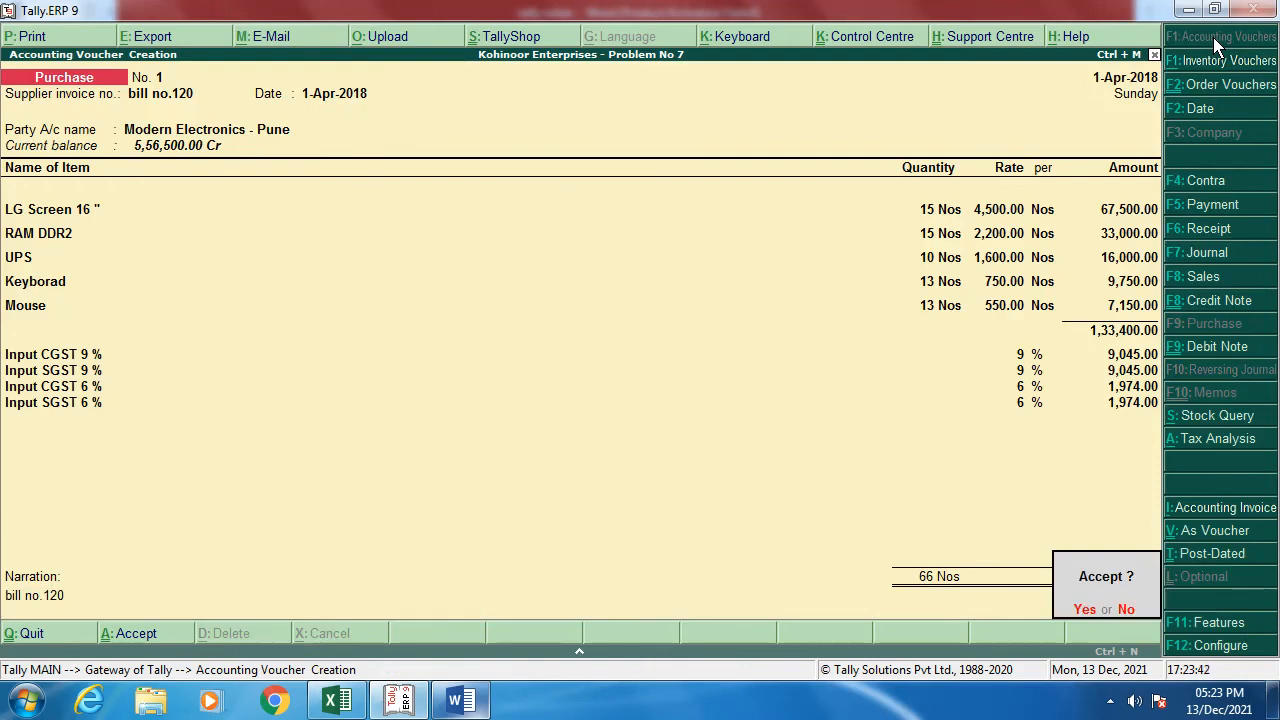
key("y")
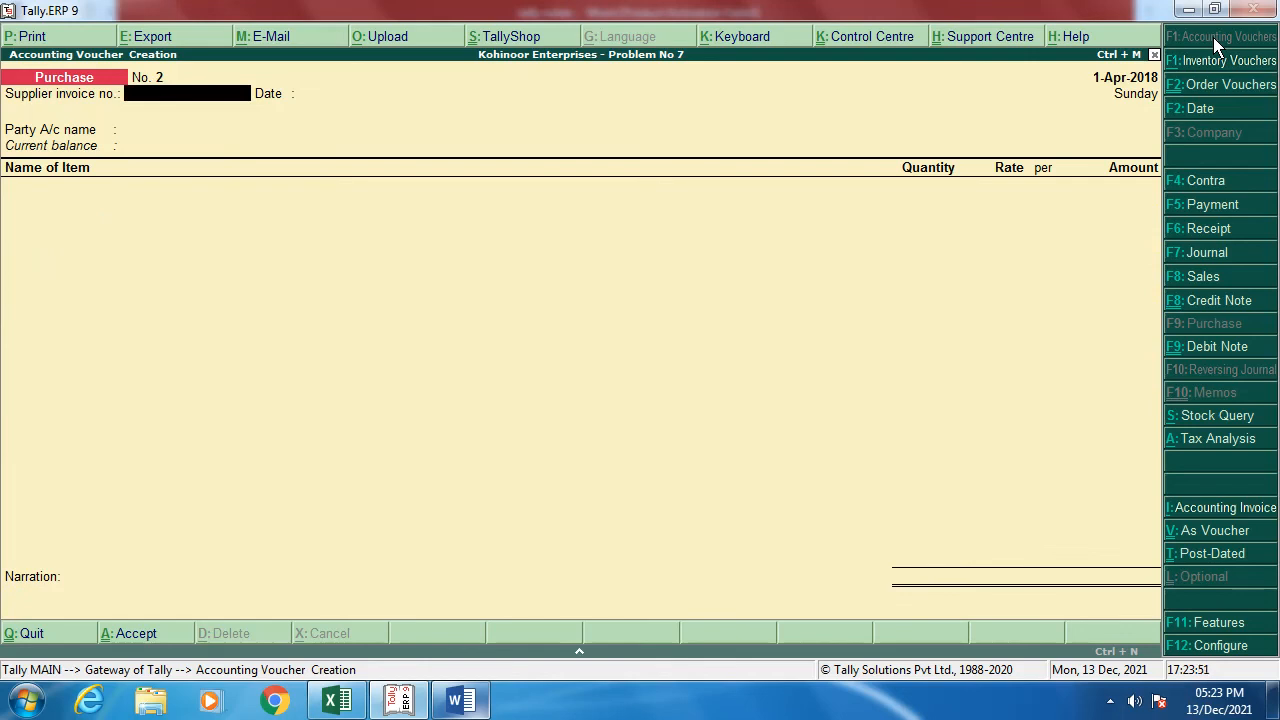
key("Escape")
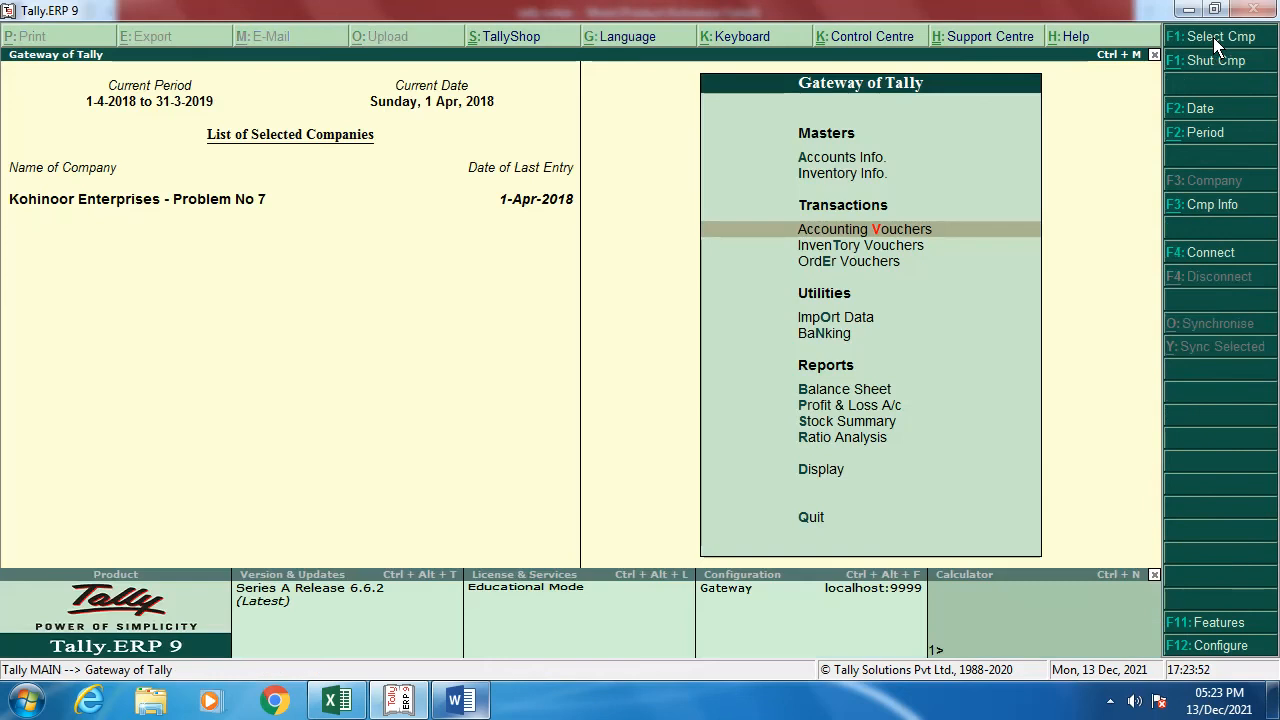
key("Down")
key("Return")
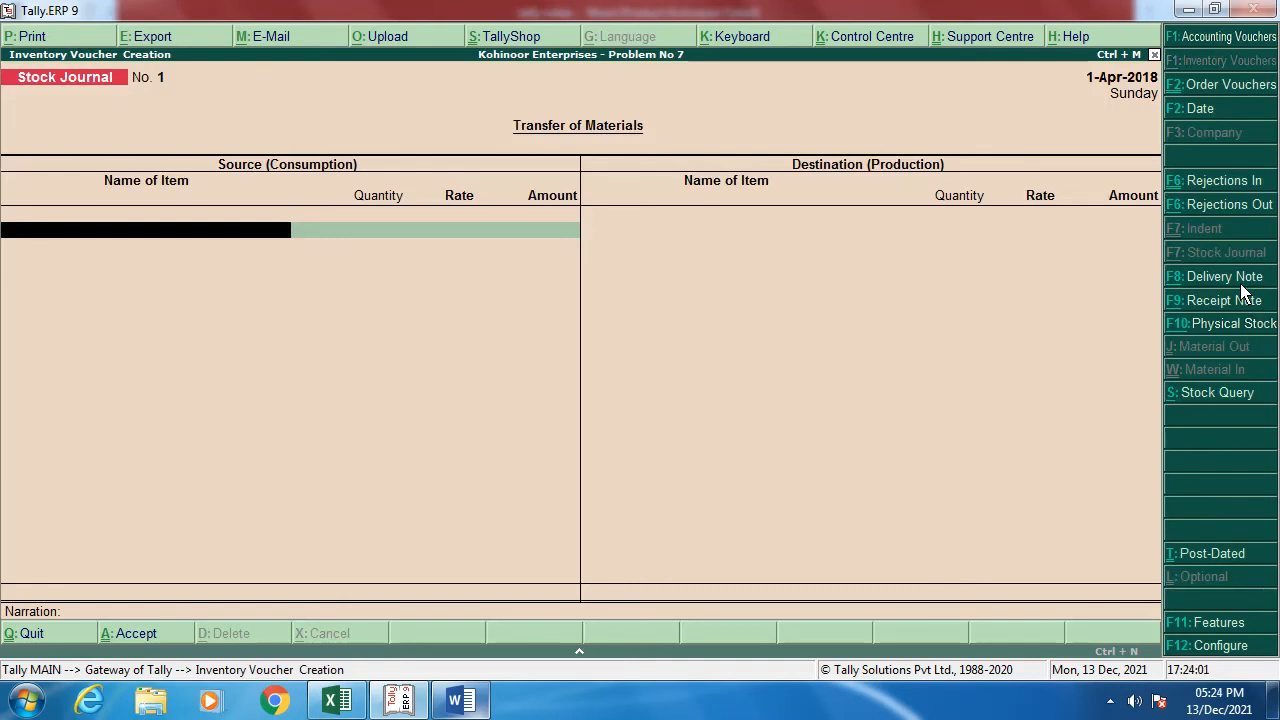
key("Escape")
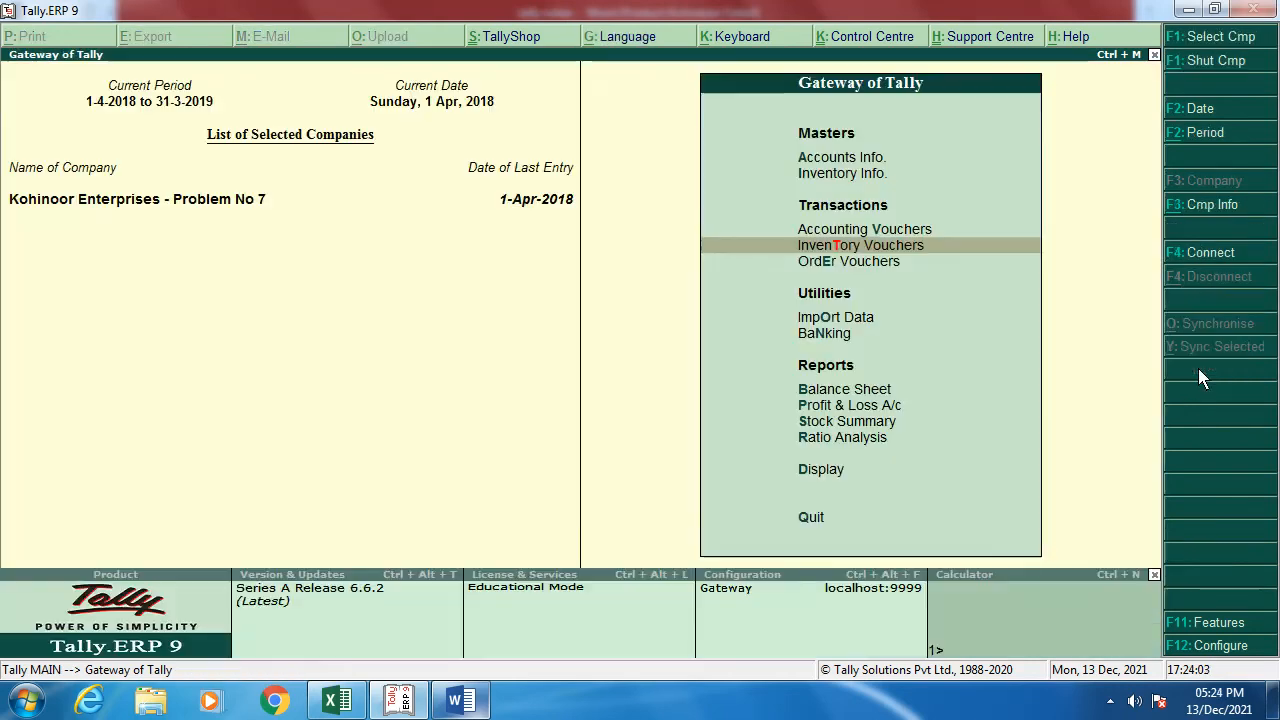
key("v")
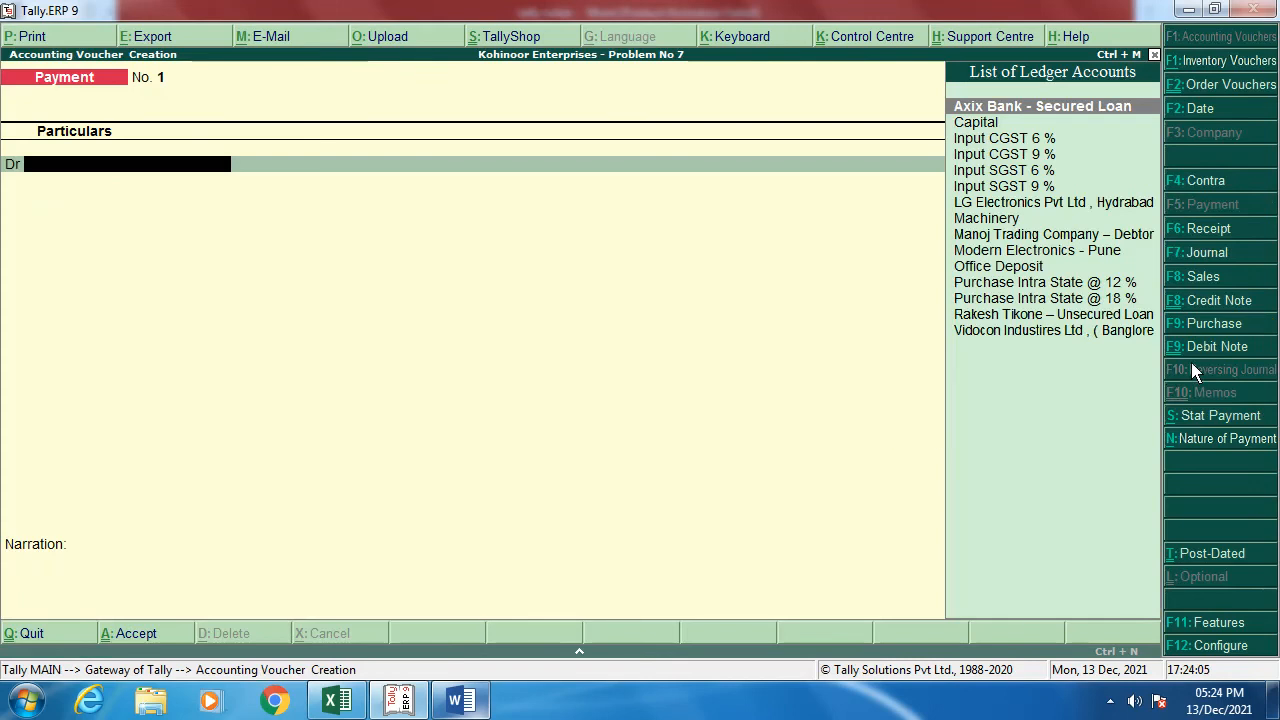
left_click(1217, 334)
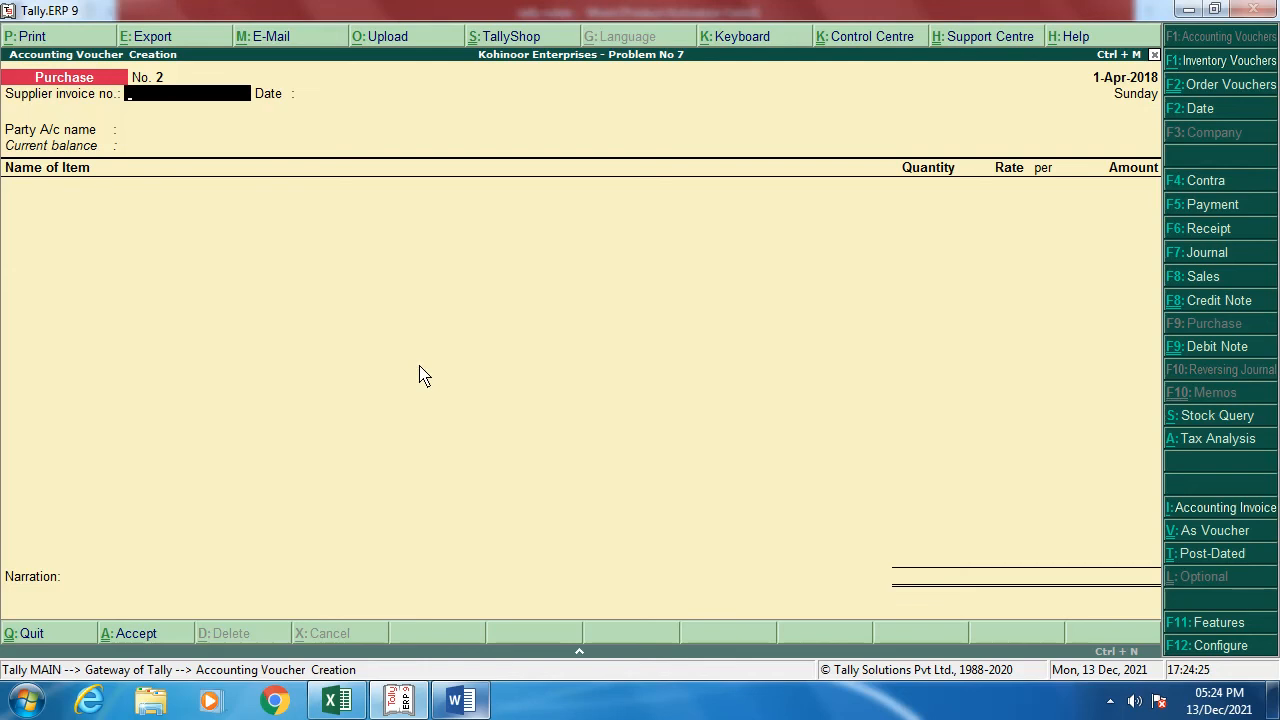
Step: Leave the blank purchase voucher and open Display > Inventory Books
key("Escape")
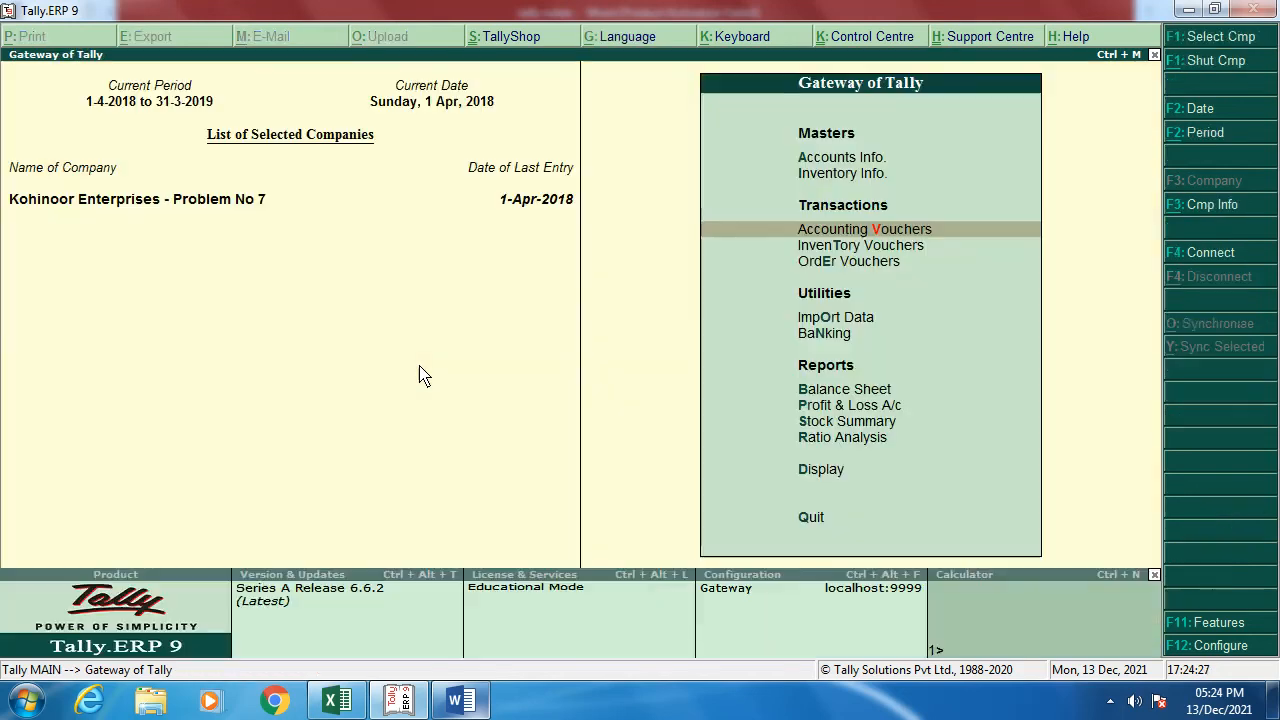
key("Down")
key("Down")
key("Down")
key("Down")
key("Down")
key("Down")
key("Down")
key("Down")
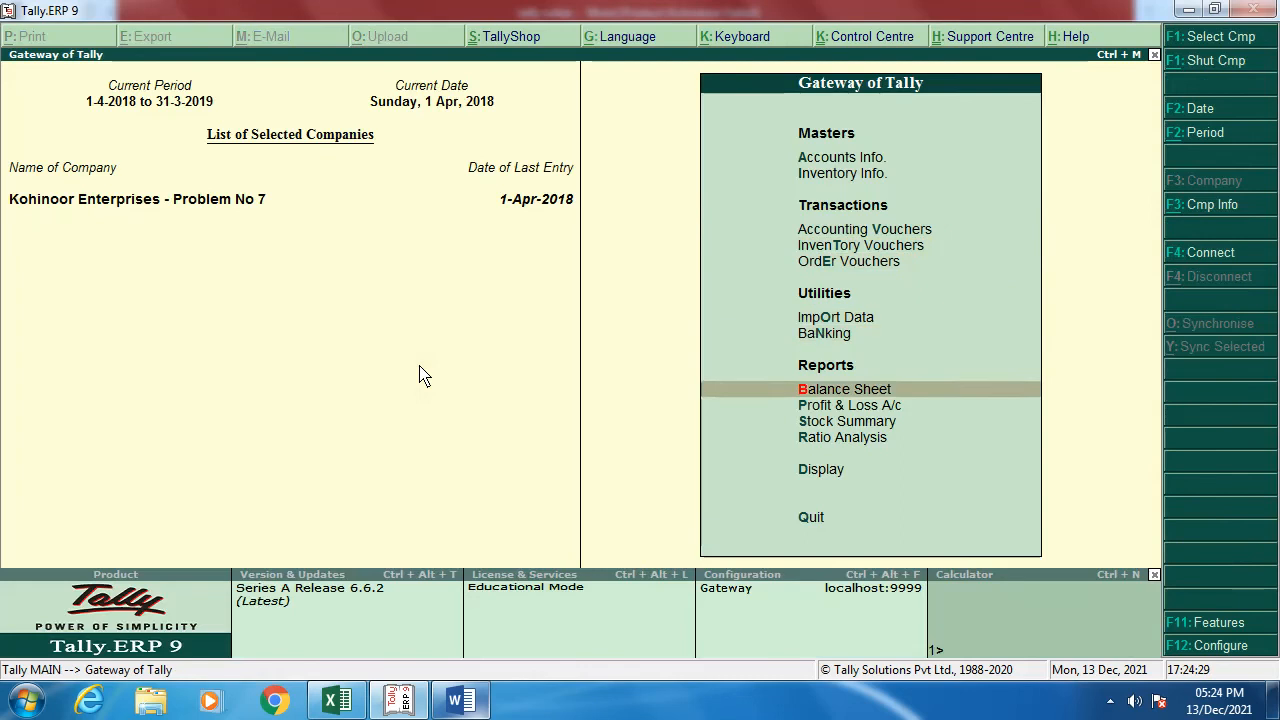
key("Down")
key("Return")
key("Down")
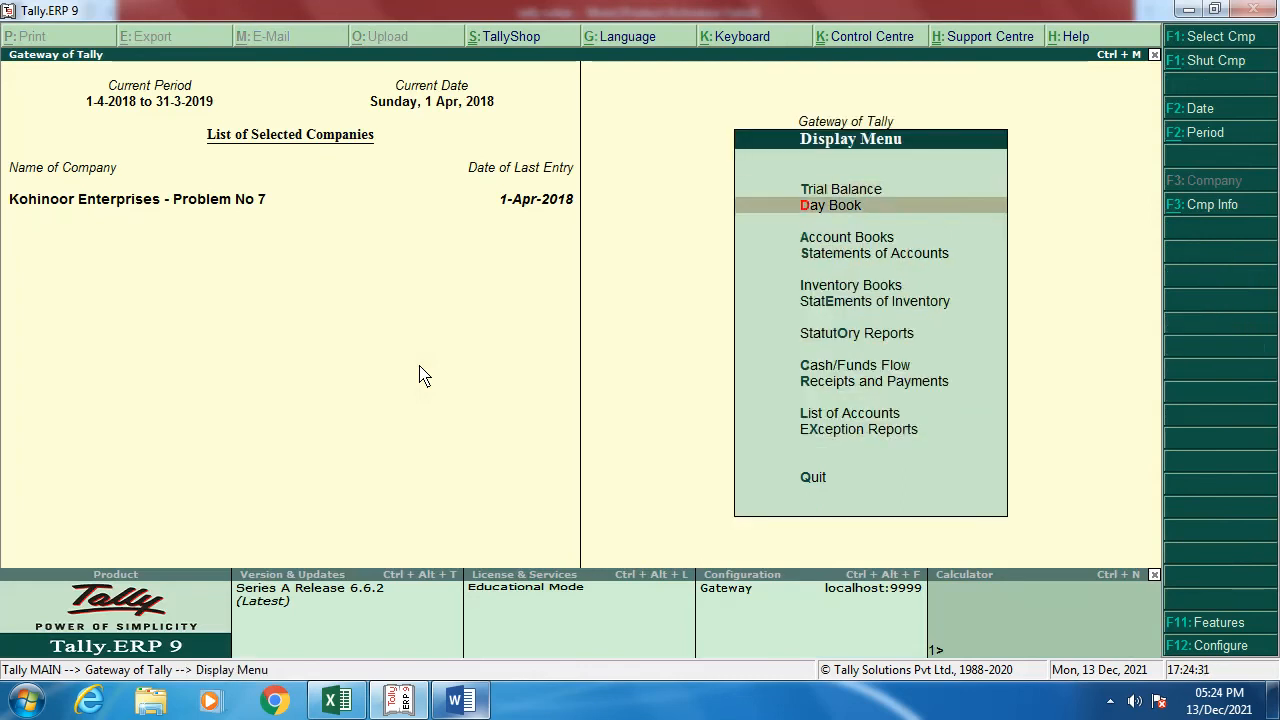
Step: Open the April Purchase Orders register showing Modern Electronics - Pune at 1,55,438.00, then switch to the tally notes
key("Down")
key("Down")
key("Return")
key("Down")
key("Down")
key("Down")
key("Down")
key("Down")
key("Down")
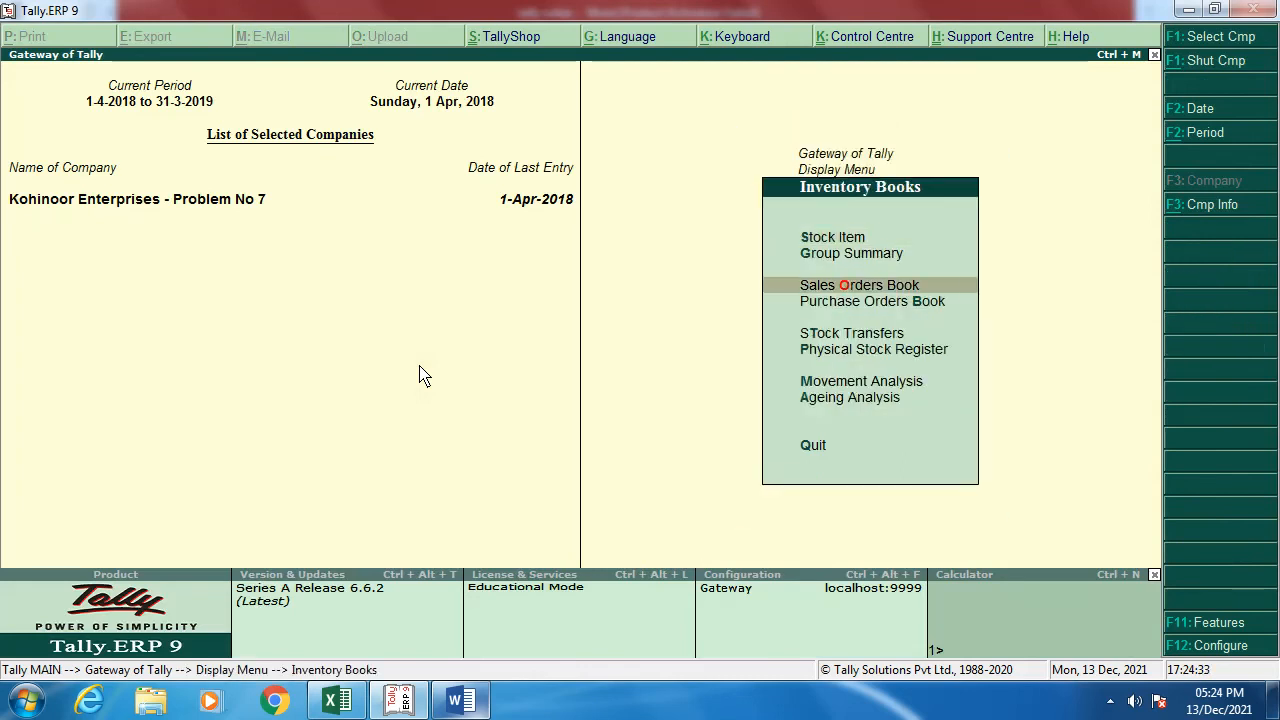
key("Up")
key("Up")
key("Up")
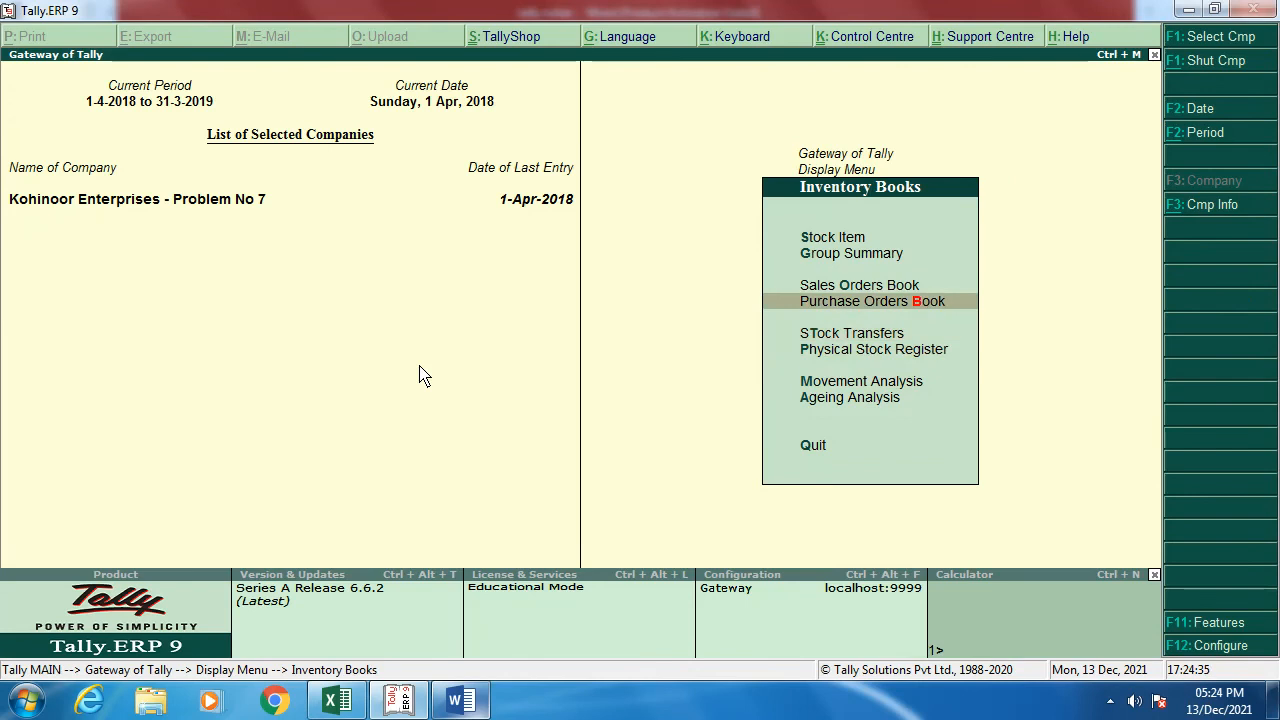
key("Up")
key("Down")
key("Return")
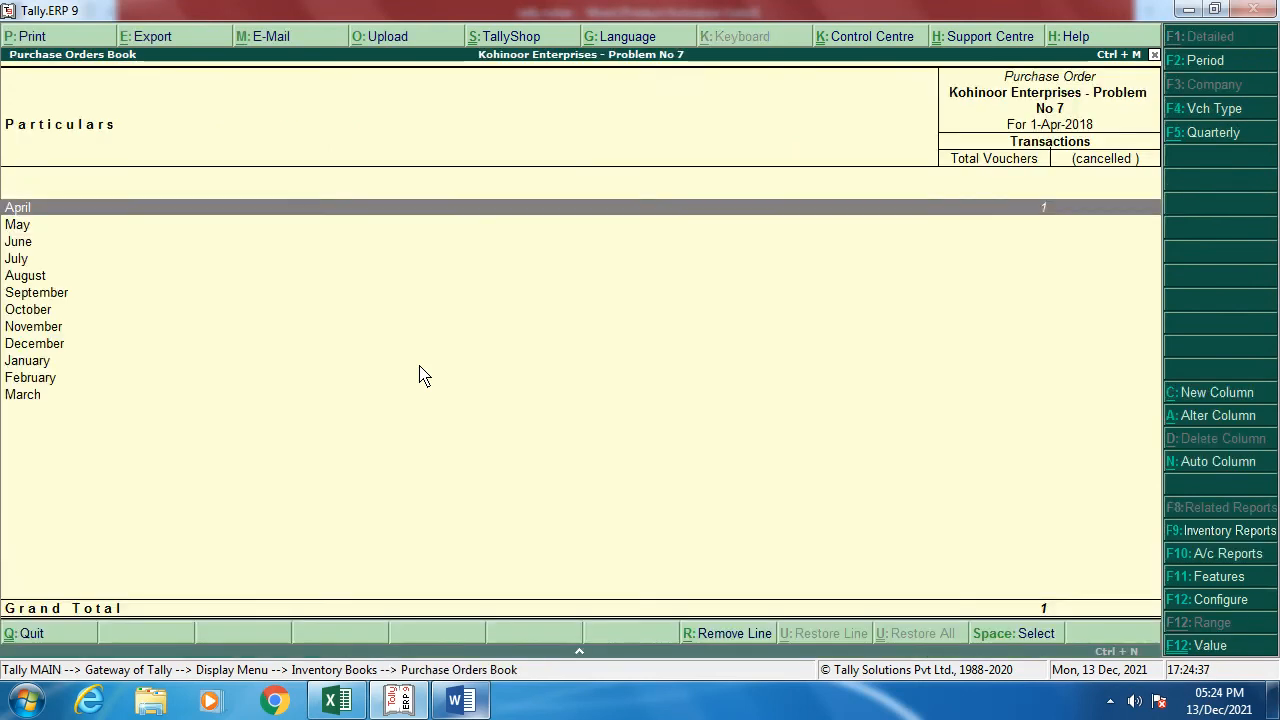
key("Return")
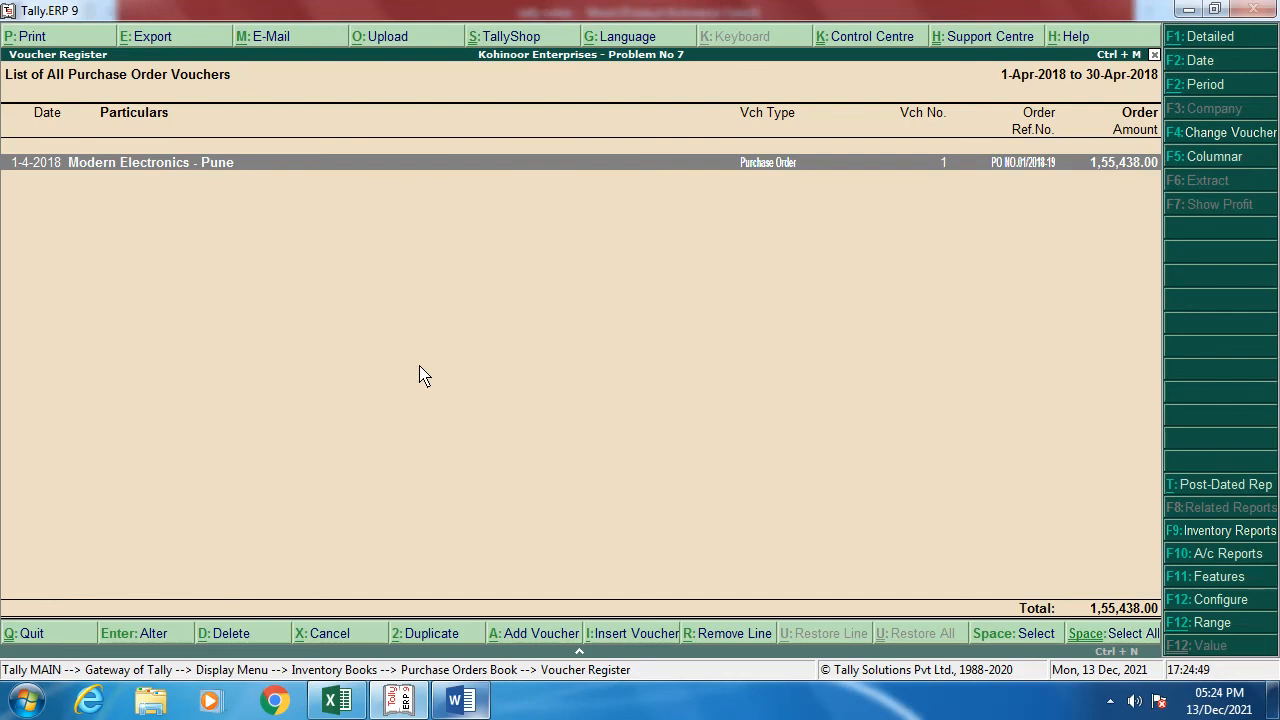
key("alt+Tab")
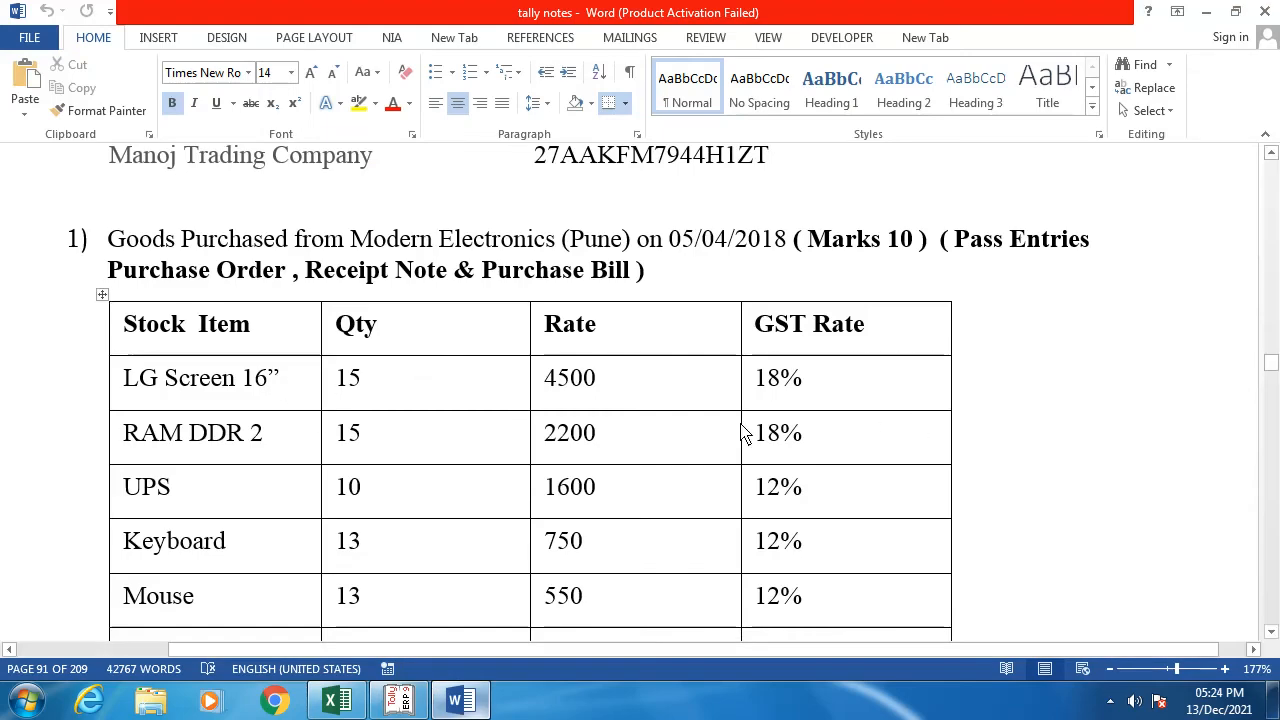
Step: Review the page-92 notes on Rs. 22,500 wages by cheque, then back out of Tally's purchase order list
scroll(741, 432, "down", 10)
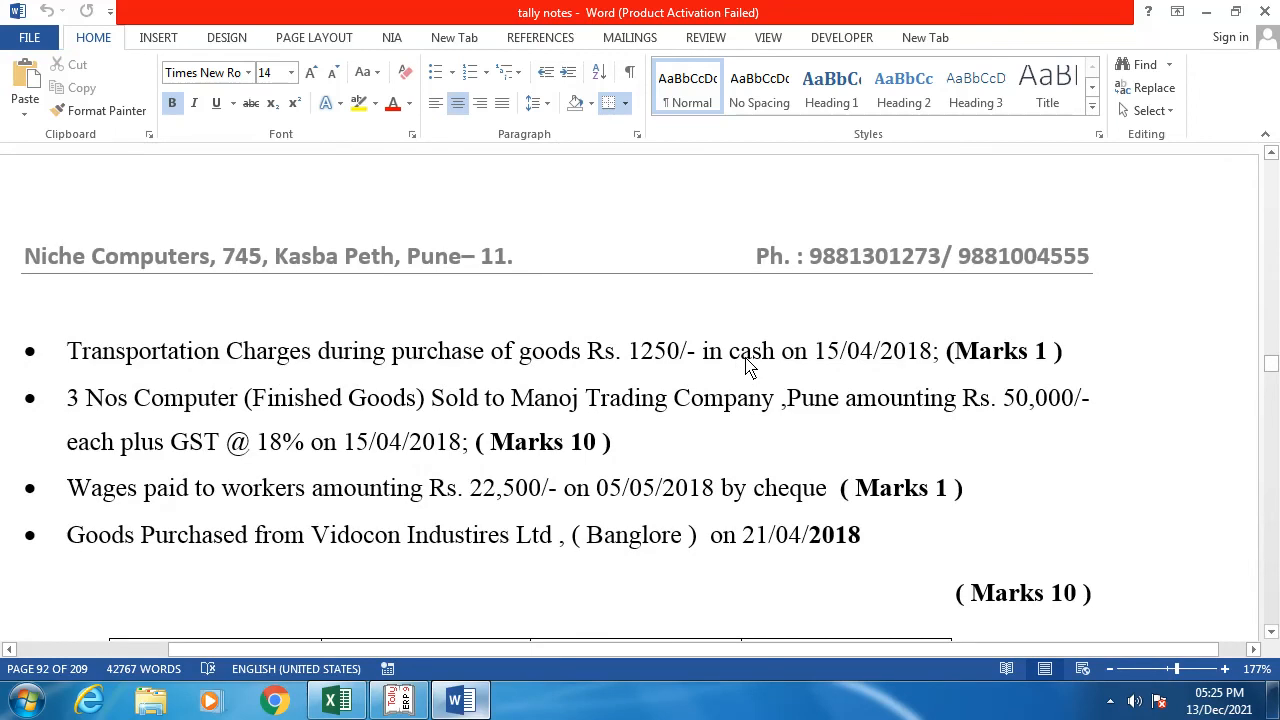
key("alt+Tab")
key("Escape")
Step: Return to the Gateway of Tally and start a Payment voucher in Accounting Vouchers
key("Escape")
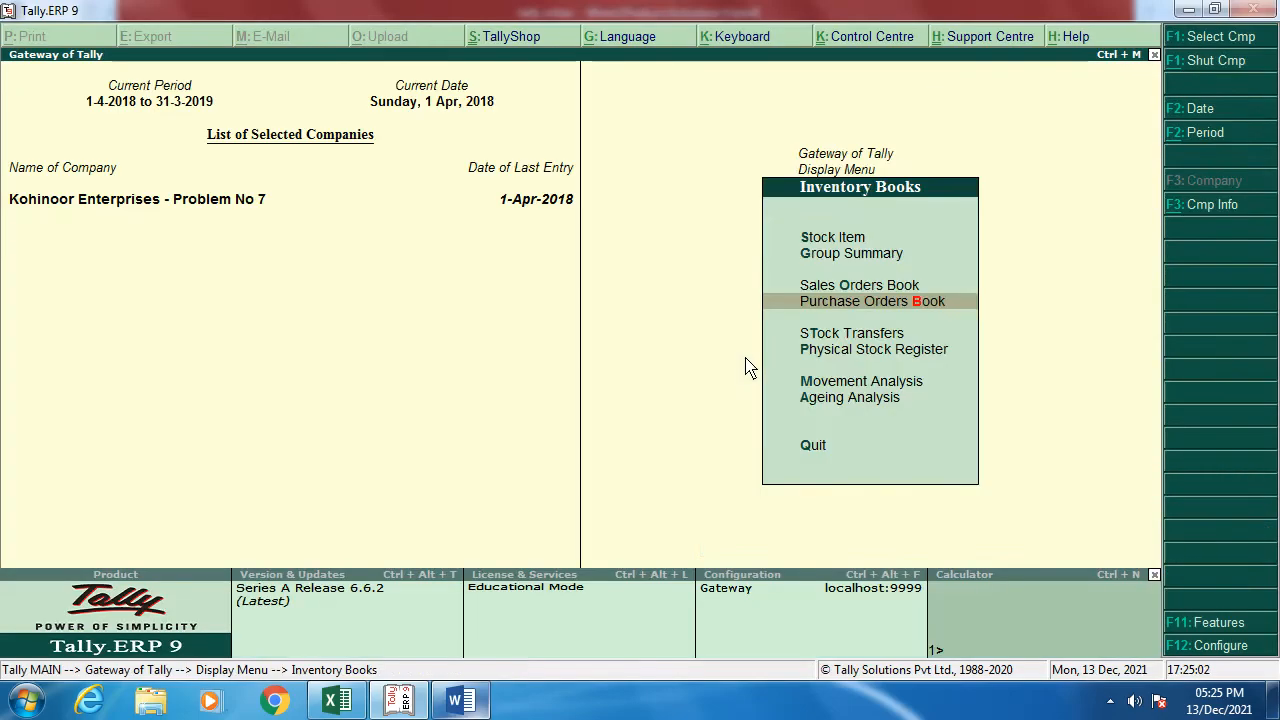
key("Escape")
key("Escape")
key("Up")
key("Up")
key("Up")
key("Up")
key("Up")
key("Up")
key("Up")
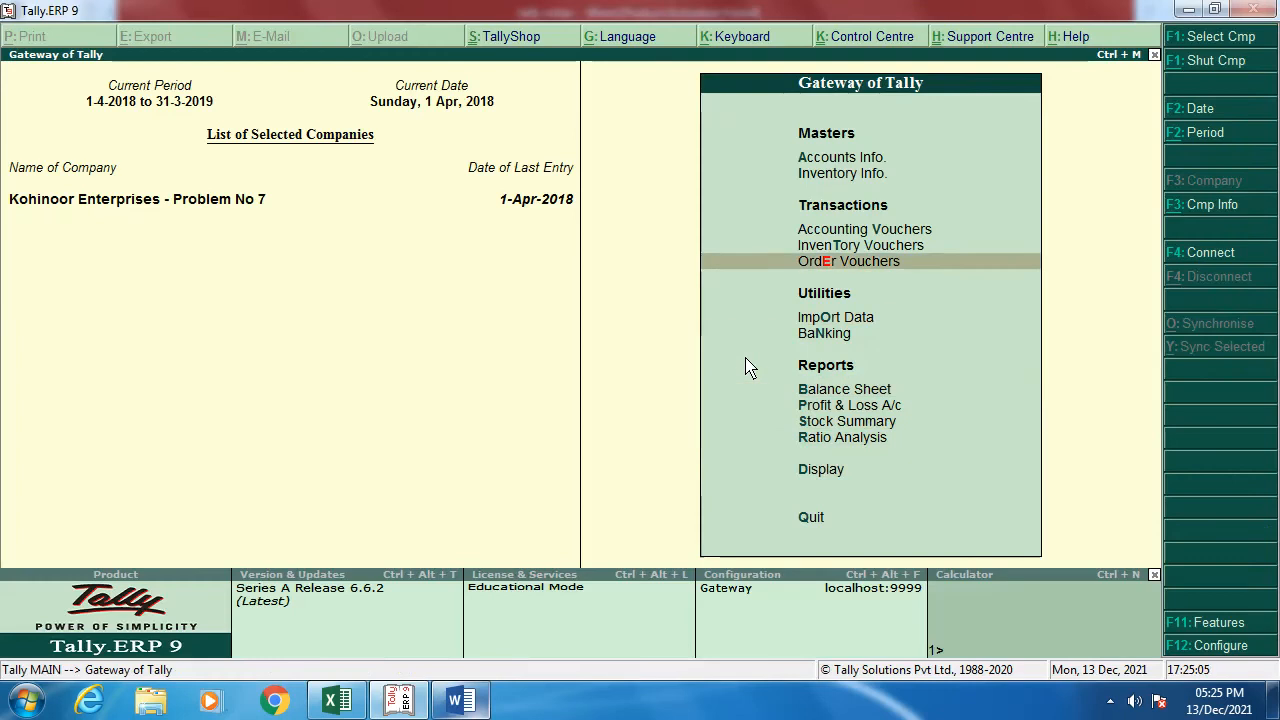
key("Up")
key("Up")
key("Return")
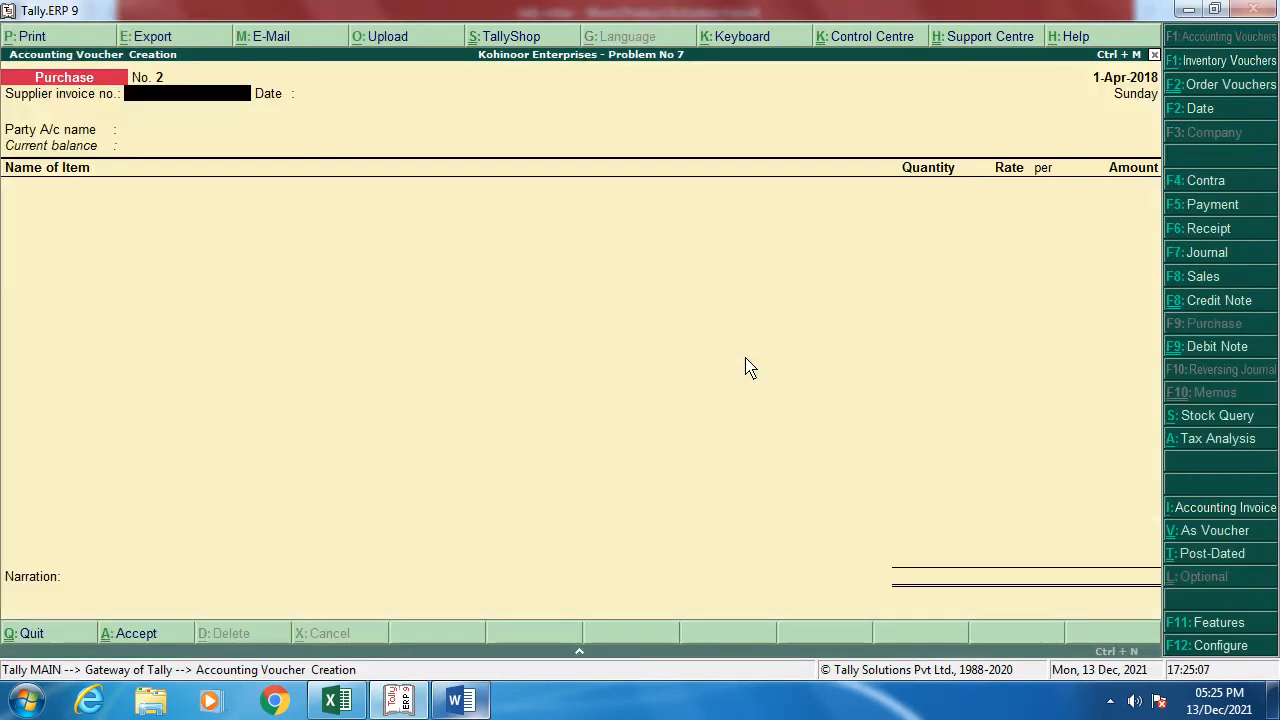
key("F5")
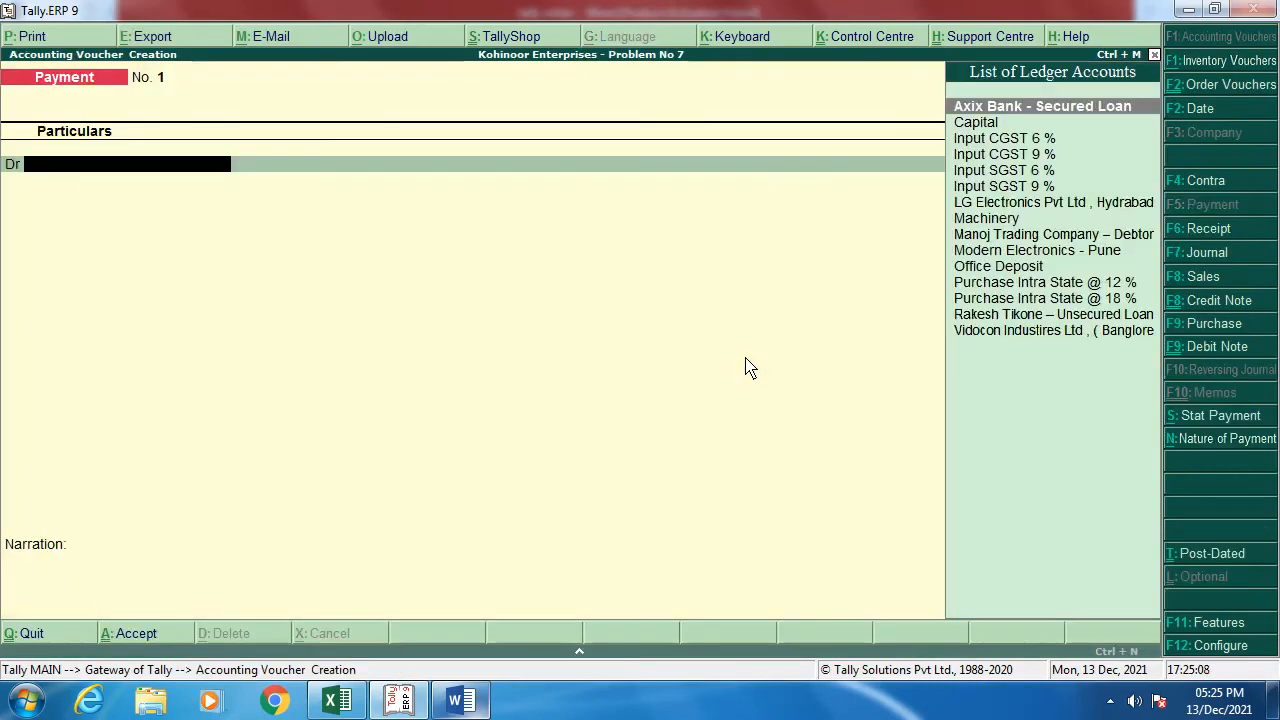
Step: Create a 'Transport Charges' ledger under Indirect Expenses with GST not applicable
key("alt+c")
type("Transp")
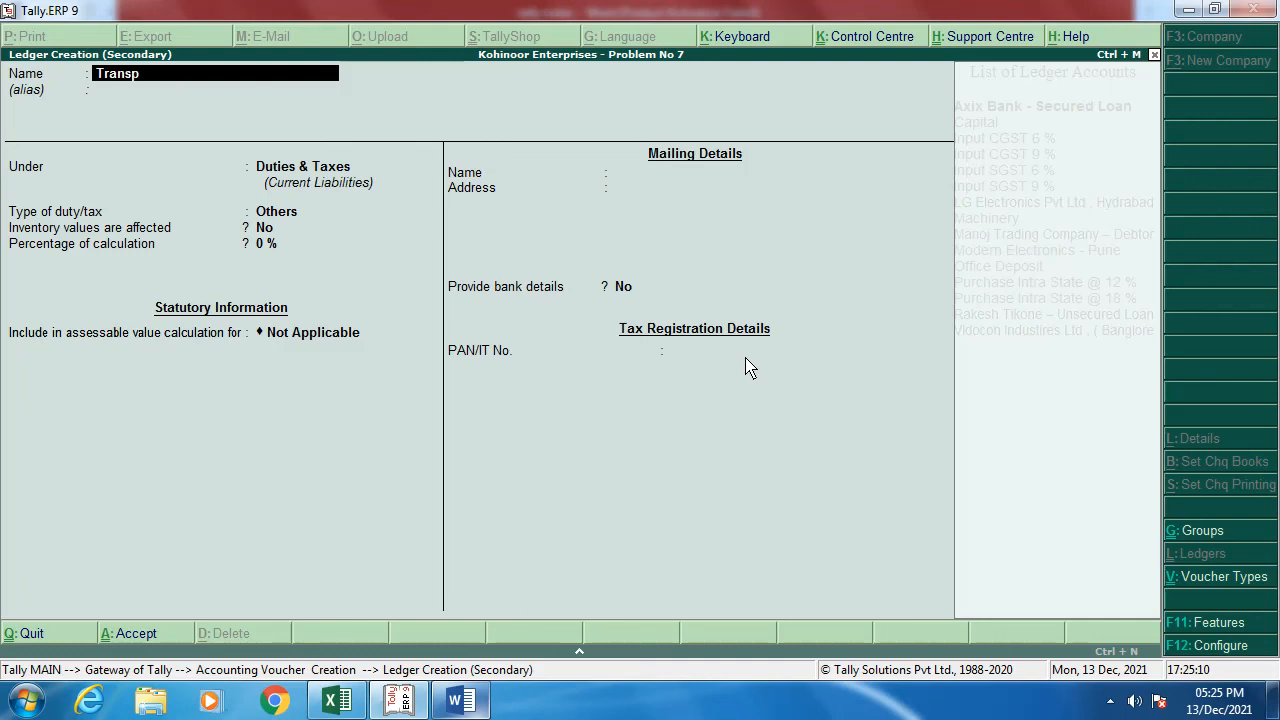
type("ort Charges")
key("Return")
type("E")
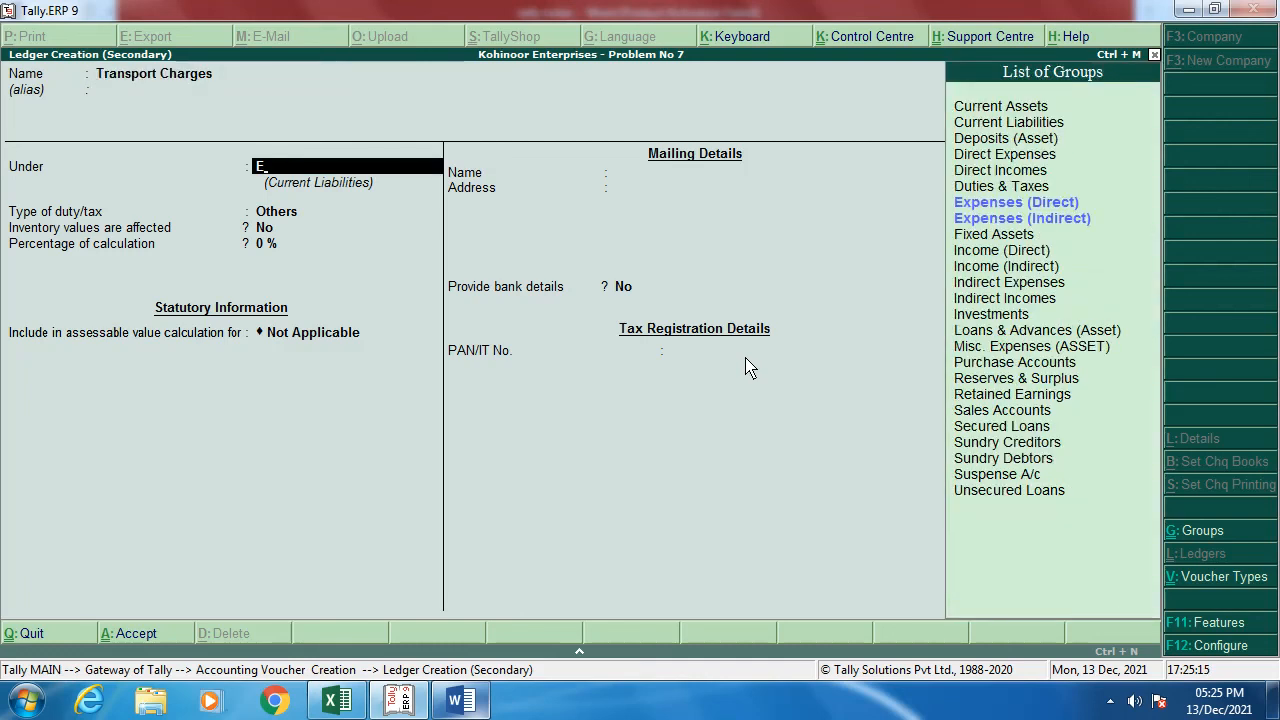
key("Down")
key("Return")
key("Return")
key("Return")
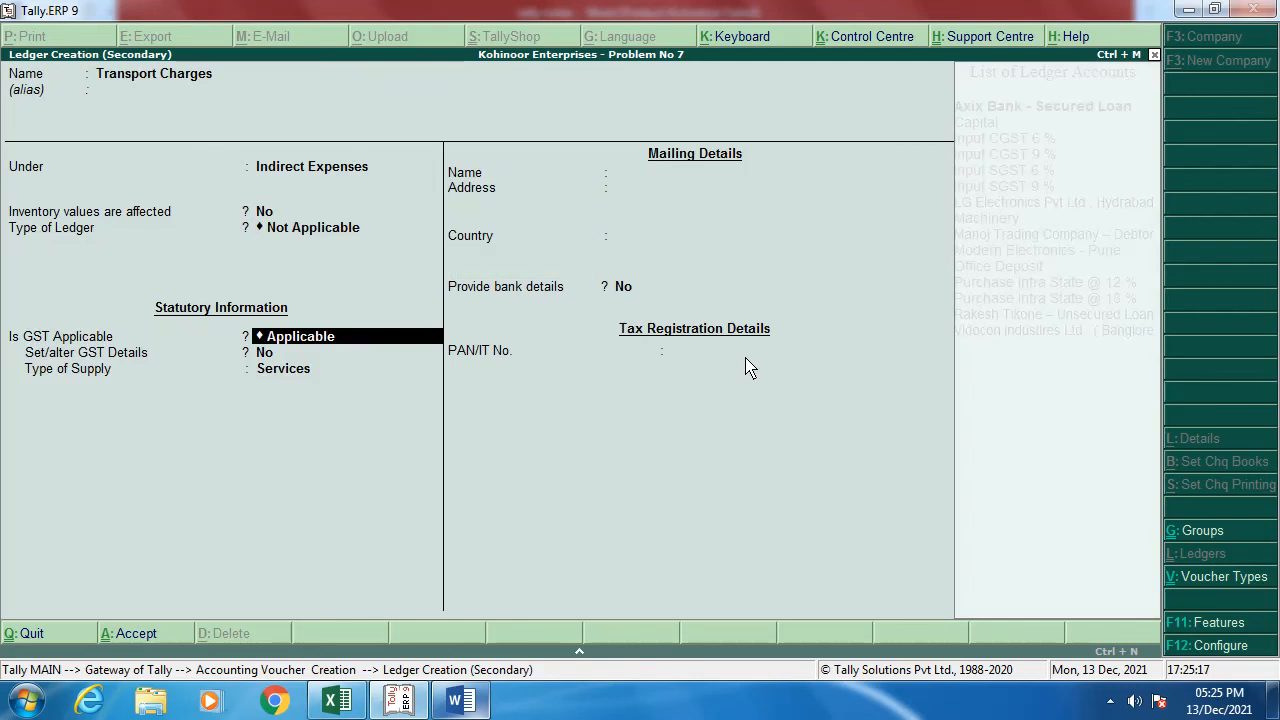
type("N")
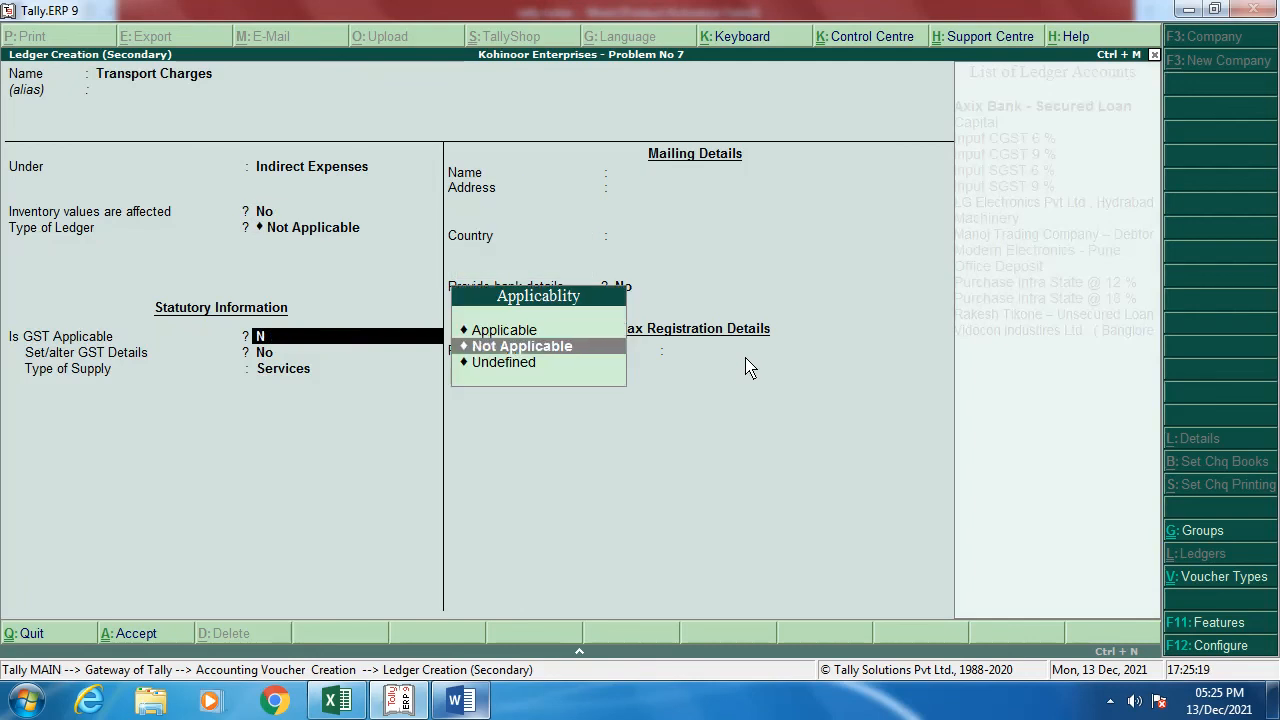
key("Return")
key("Return")
key("Return")
key("Return")
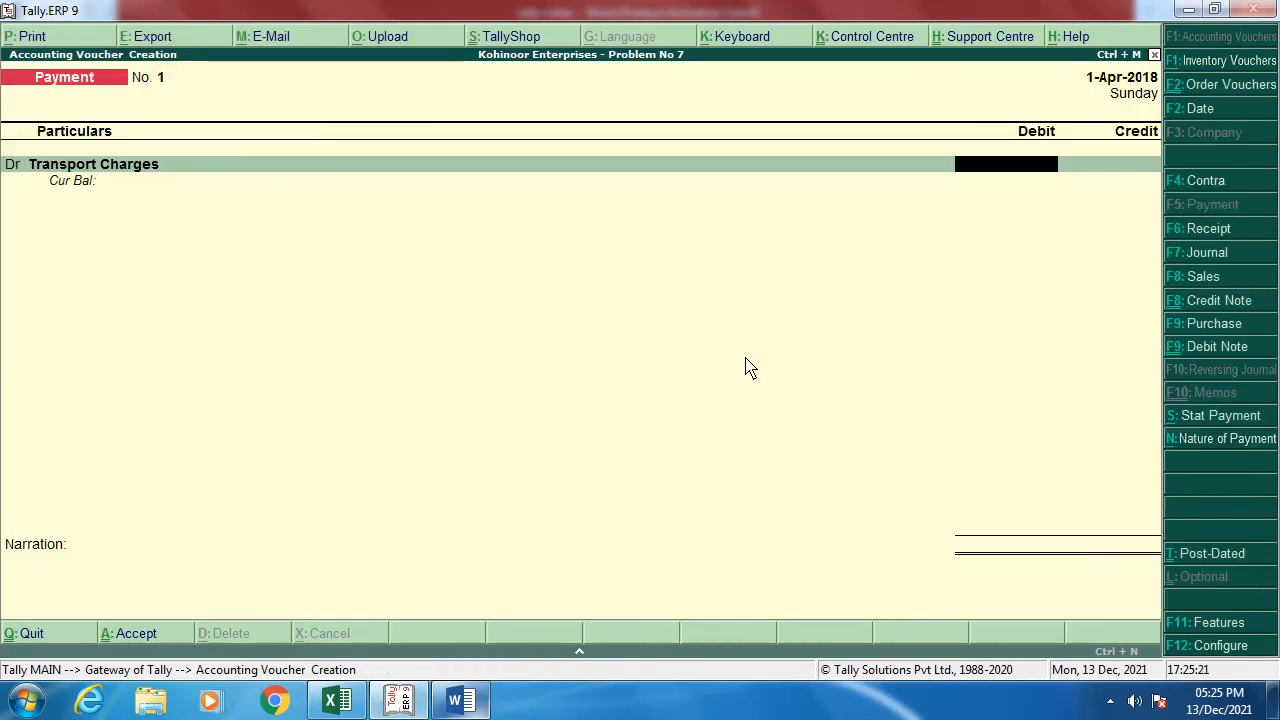
Step: Debit Transport Charges 1,250.00 and credit Cash
type("1250")
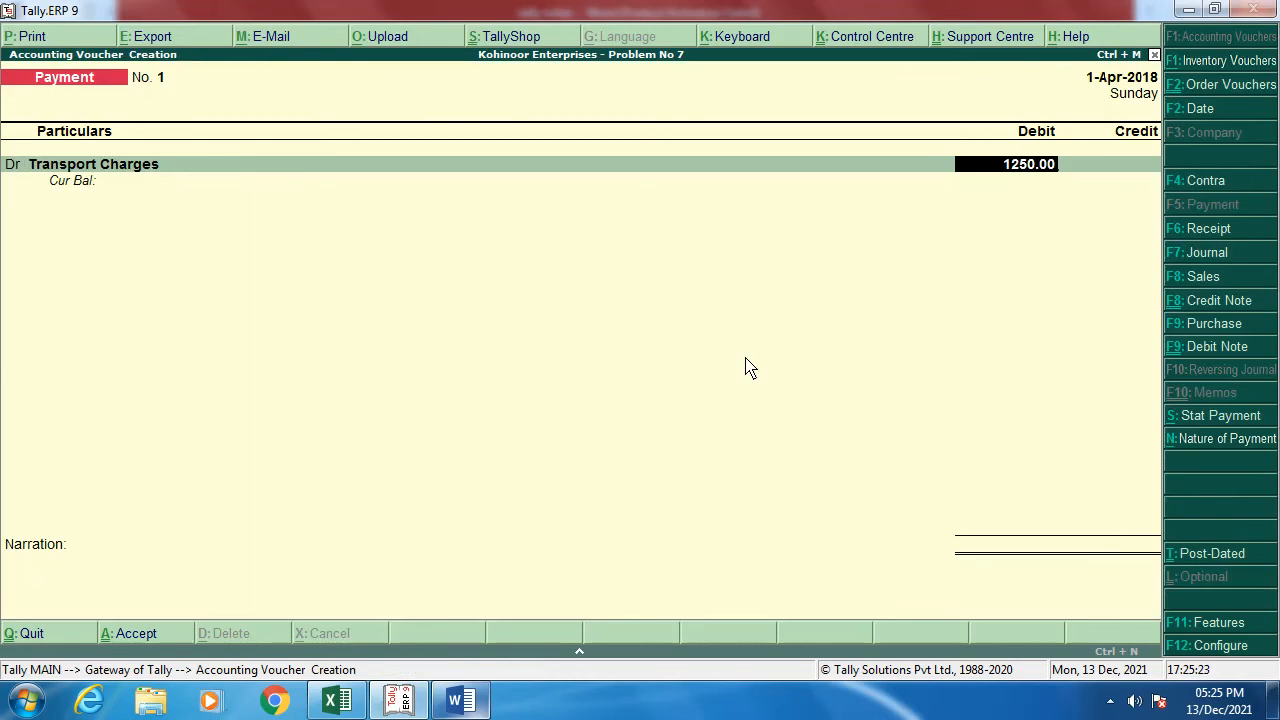
key("Return")
key("Return")
key("Down")
key("Down")
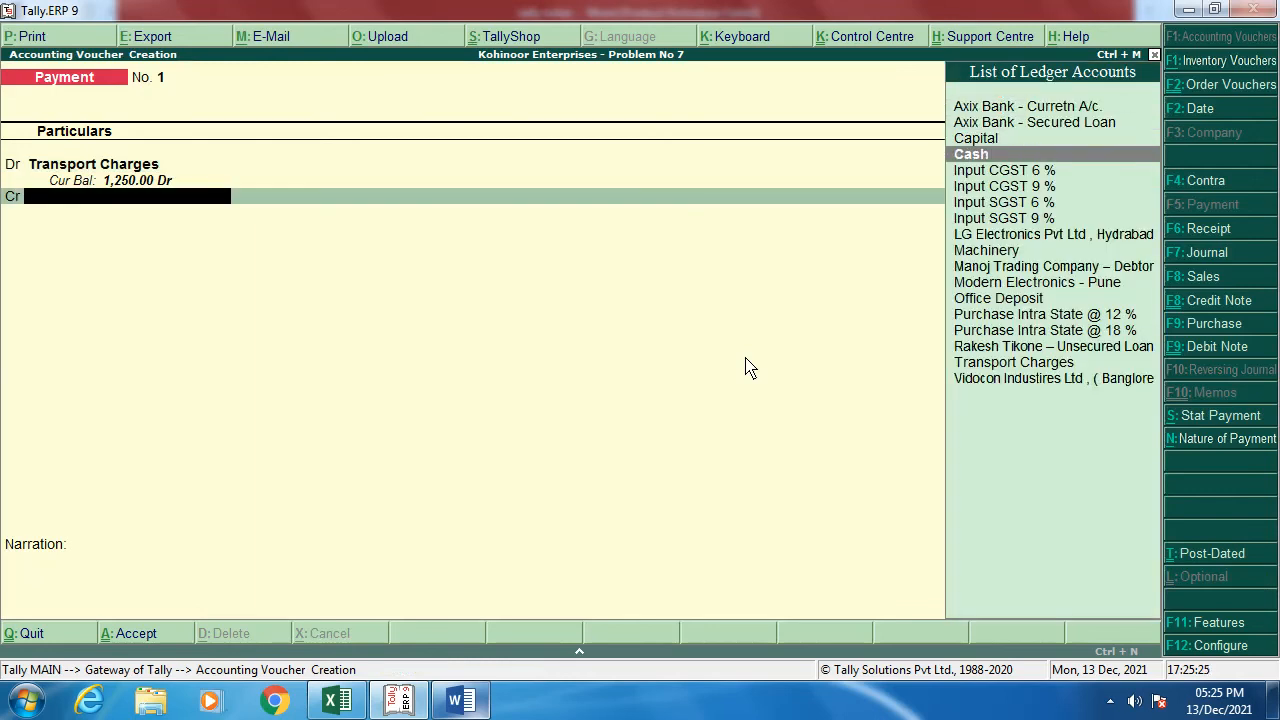
key("Return")
key("Return")
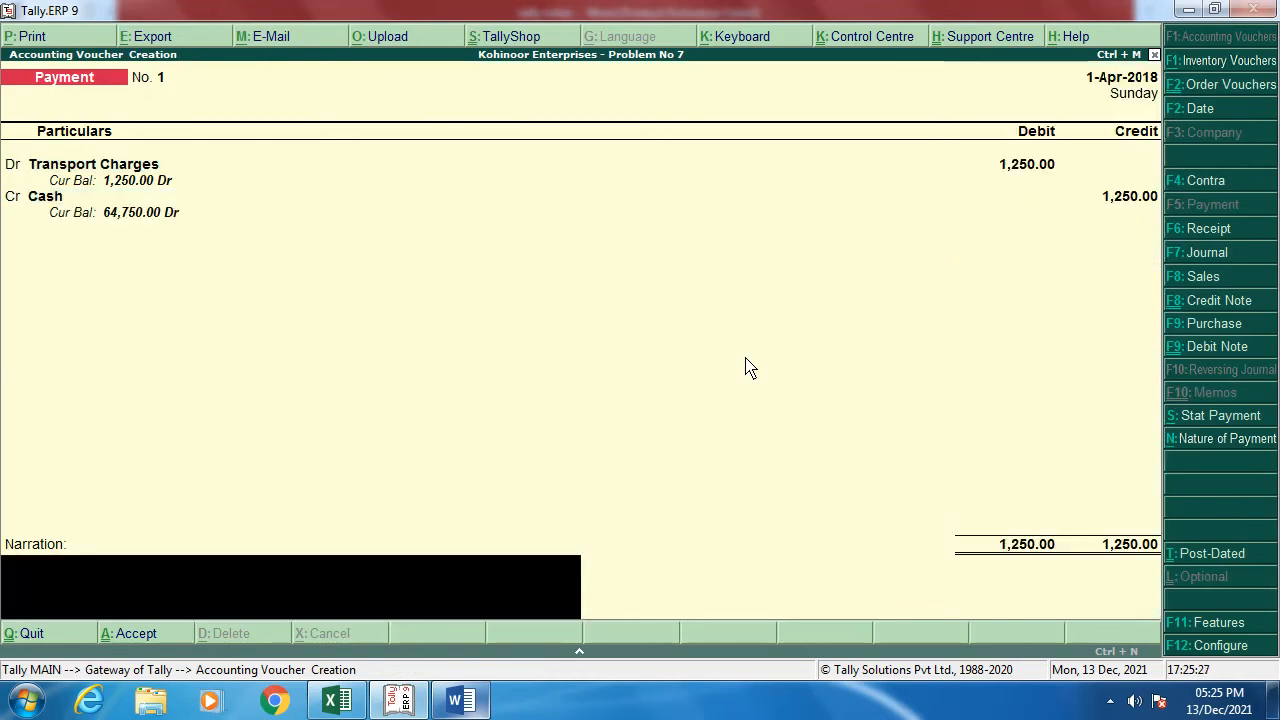
Step: Add narration 15.4.2018, checked against the Word notes, and save the payment voucher
key("alt+Tab")
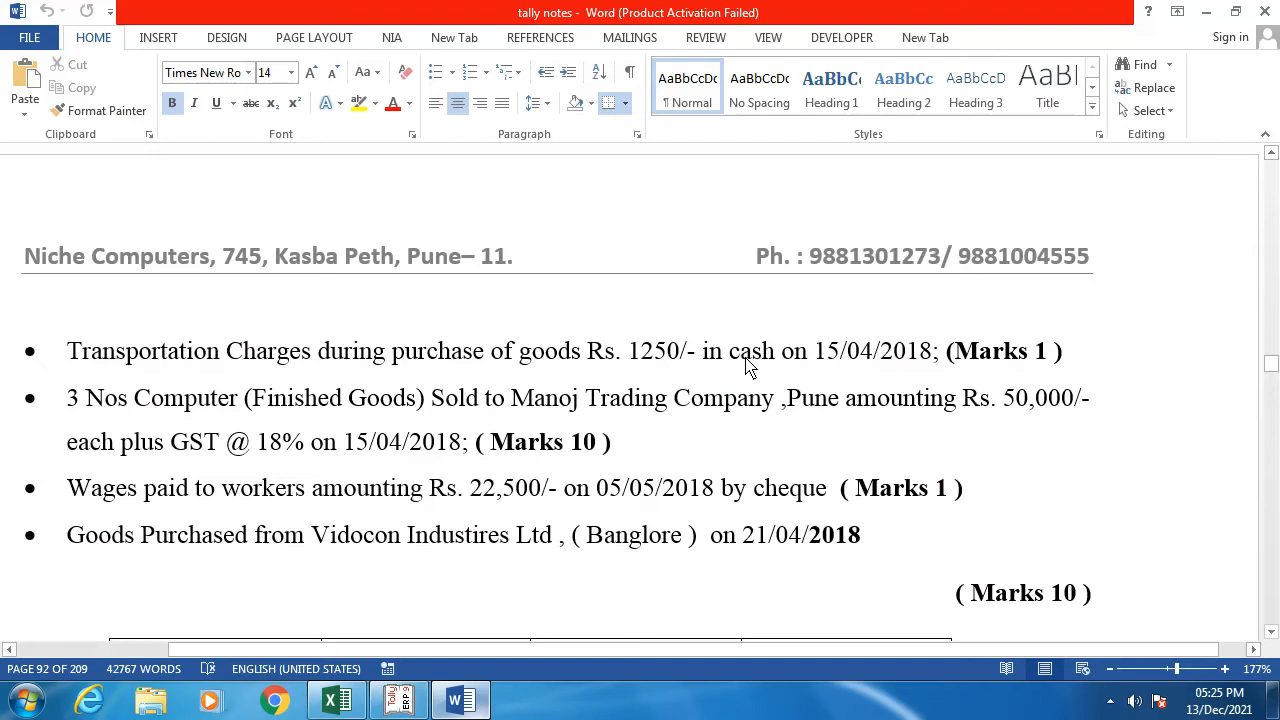
key("alt+Tab")
type("15.")
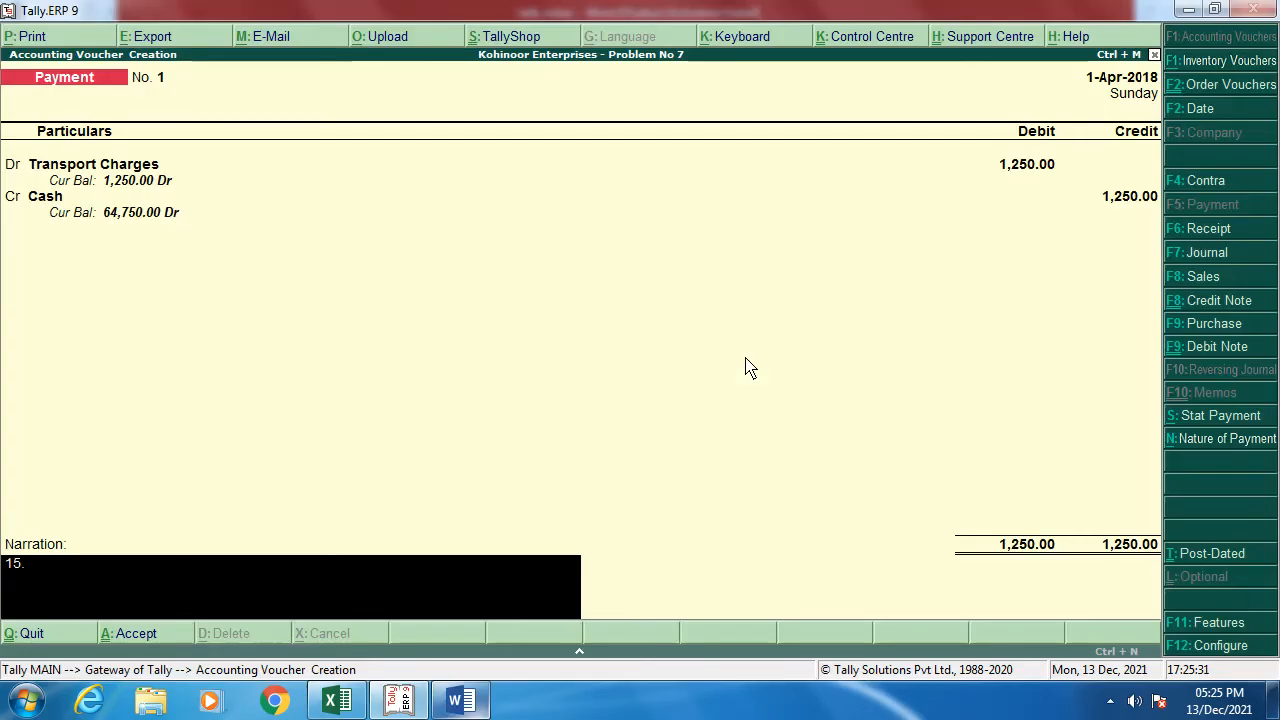
type("4.2018")
key("Return")
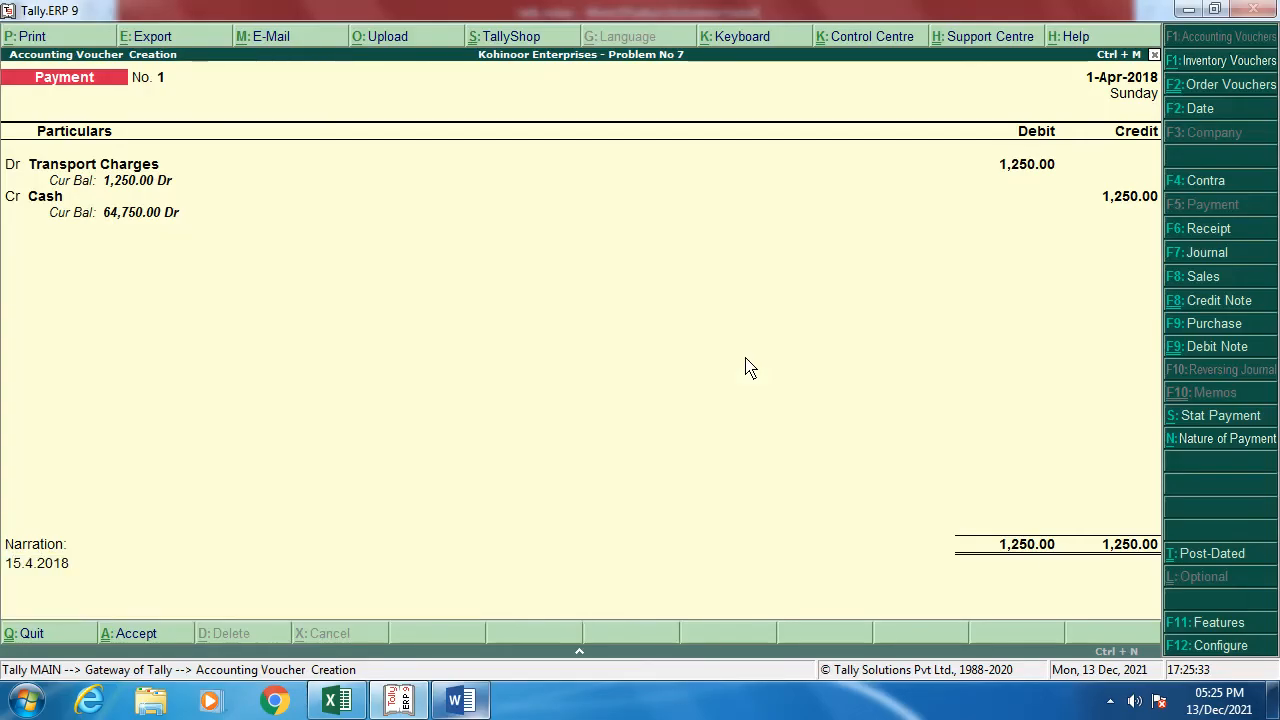
key("Return")
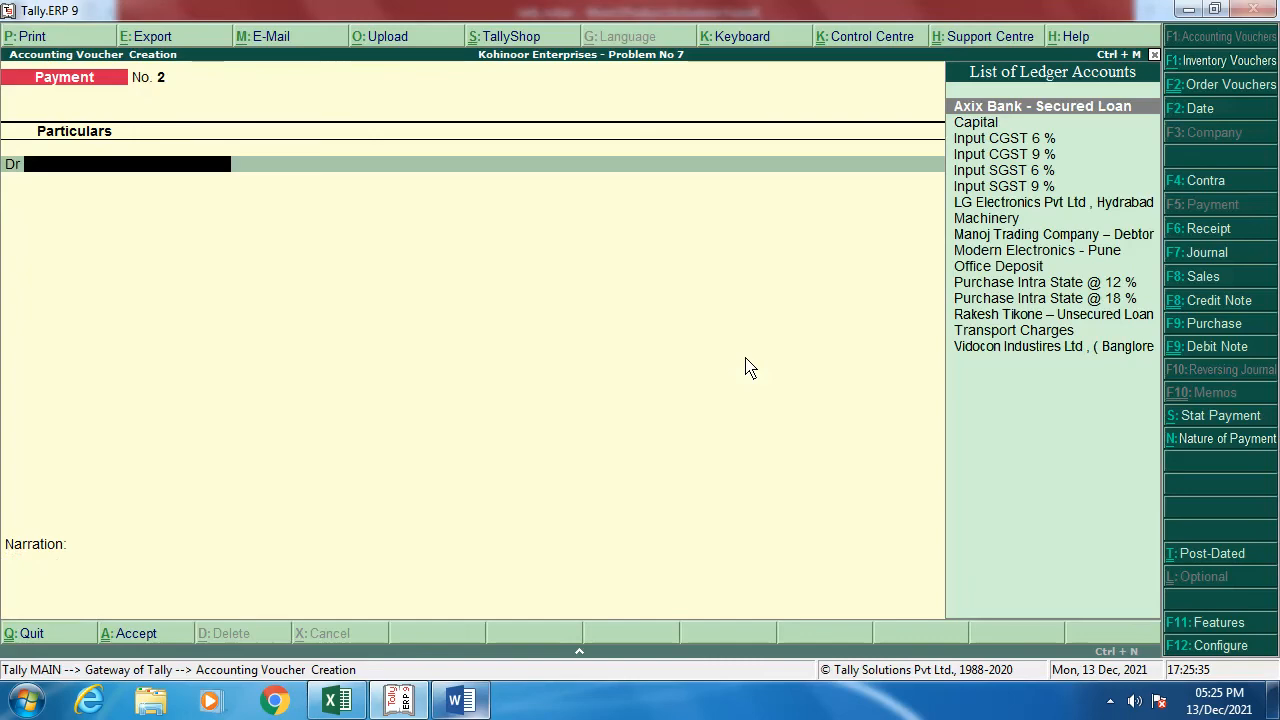
key("alt+Tab")
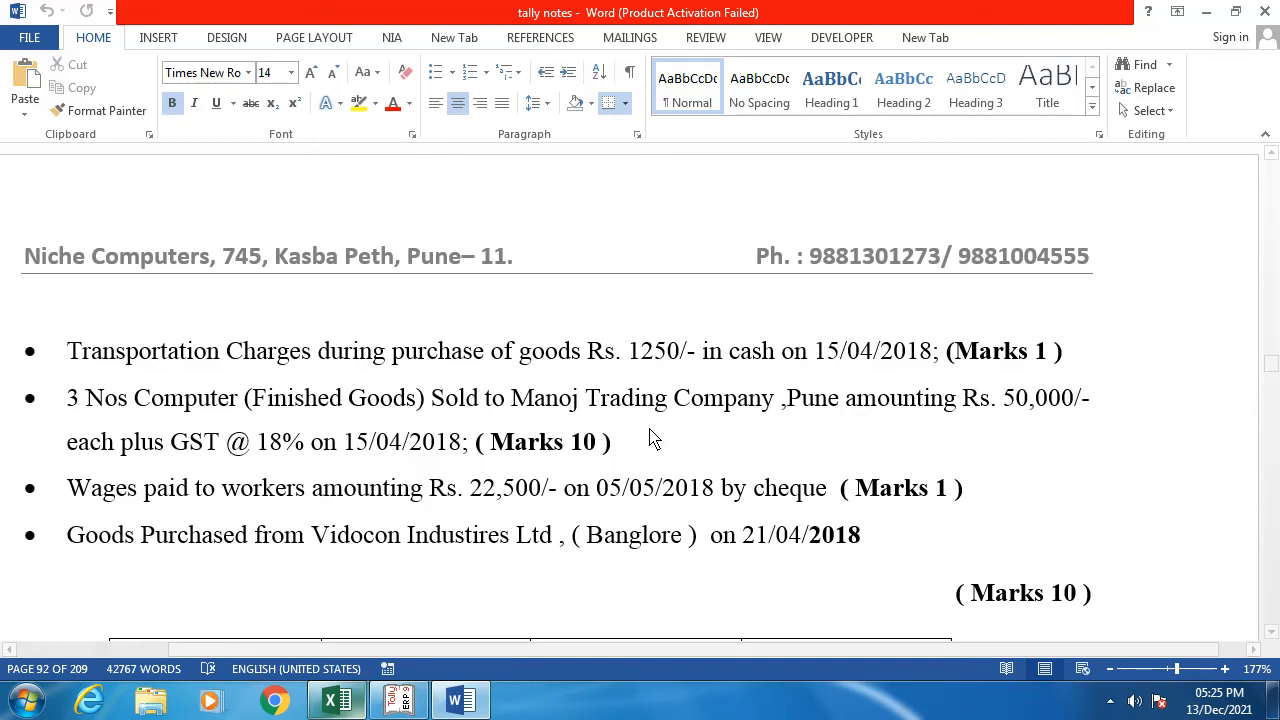
Step: Exit the payment entry and open a new Sales Order voucher from Order Vouchers
key("alt+Tab")
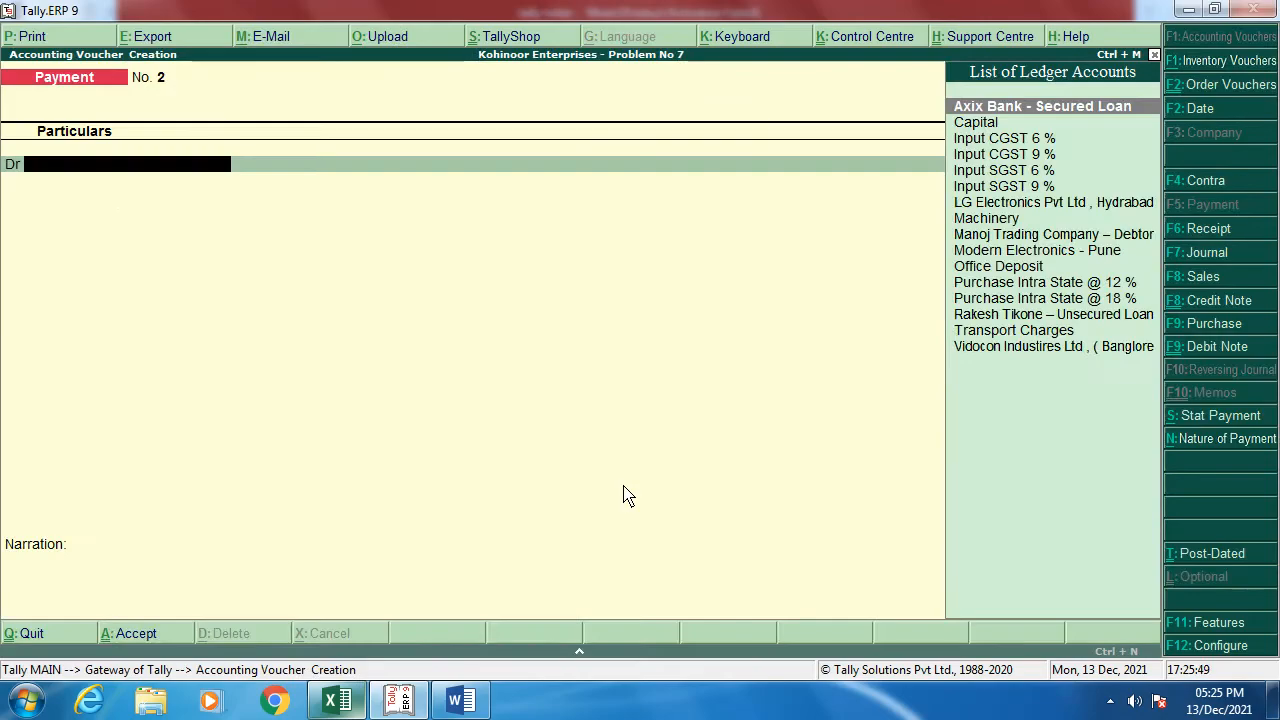
key("Escape")
key("Down")
key("Down")
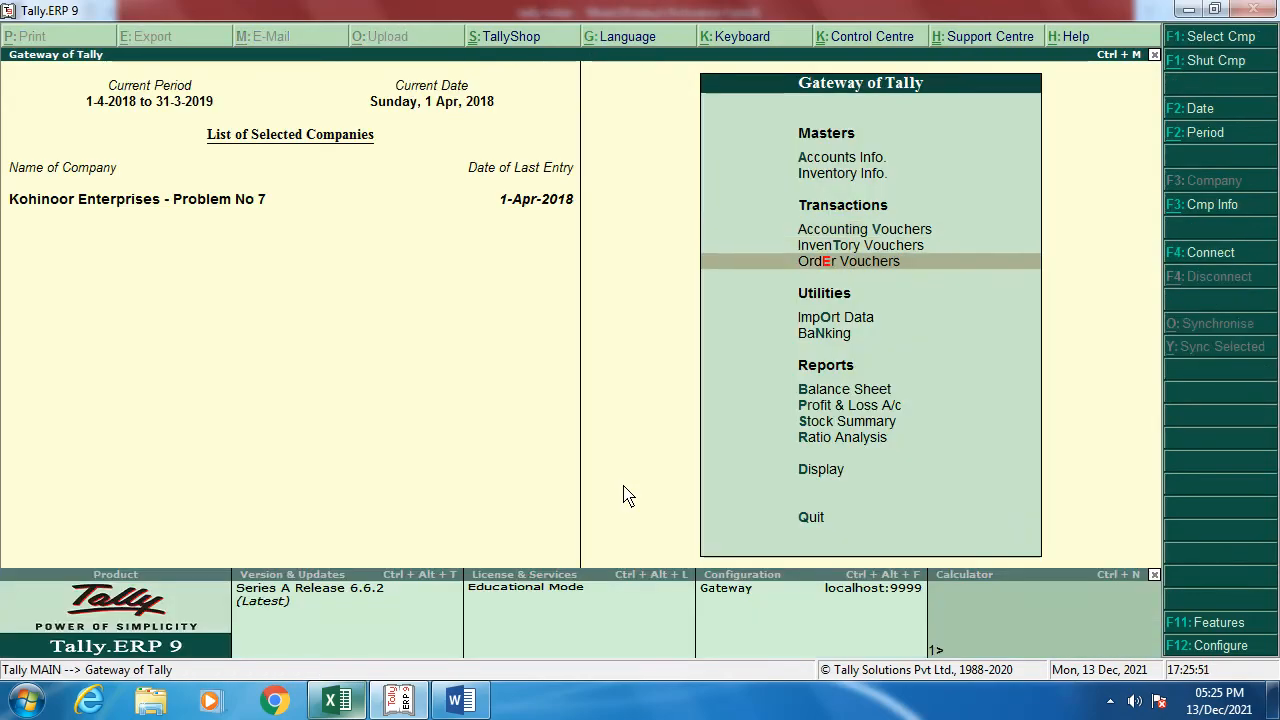
key("Return")
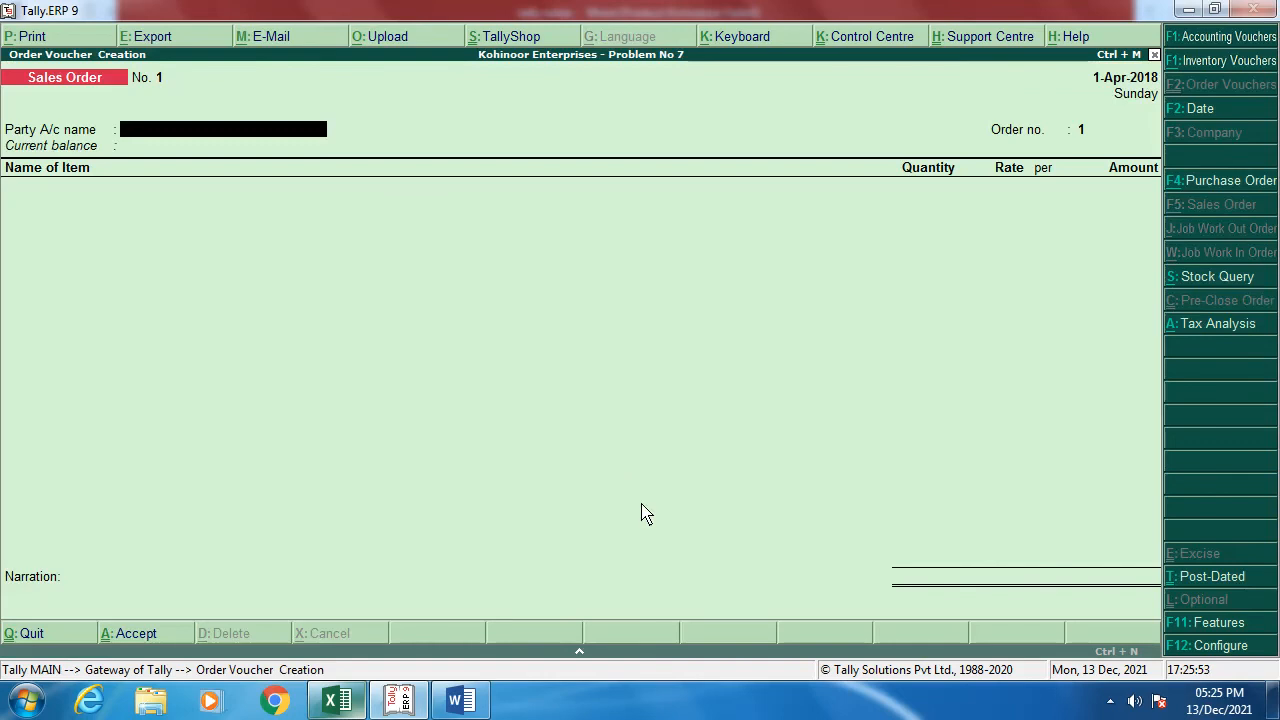
left_click(1270, 181)
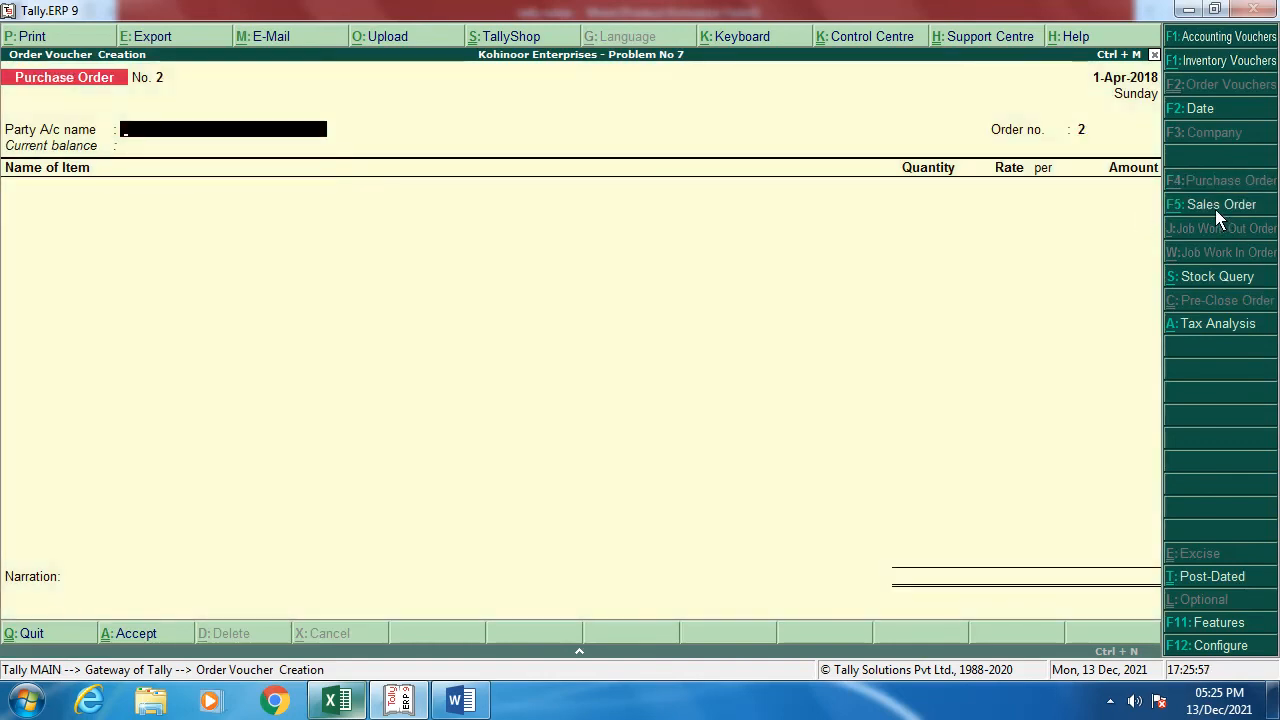
left_click(1218, 205)
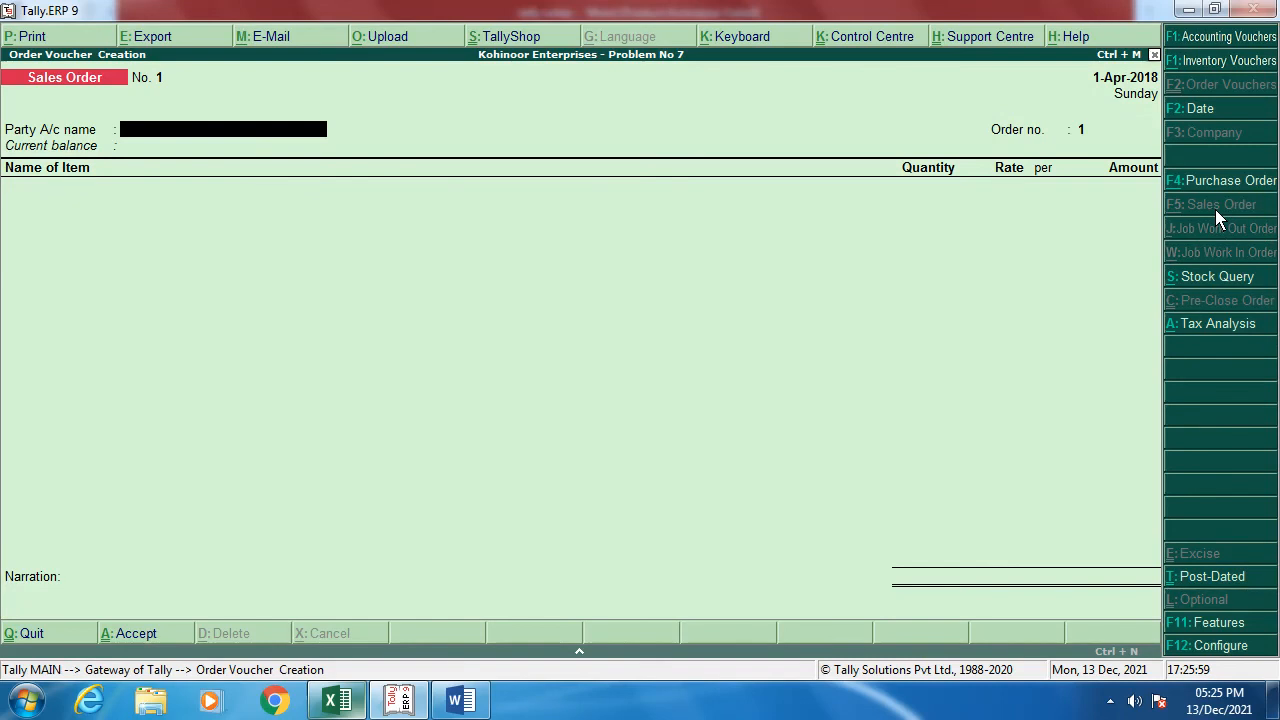
key("alt+Tab")
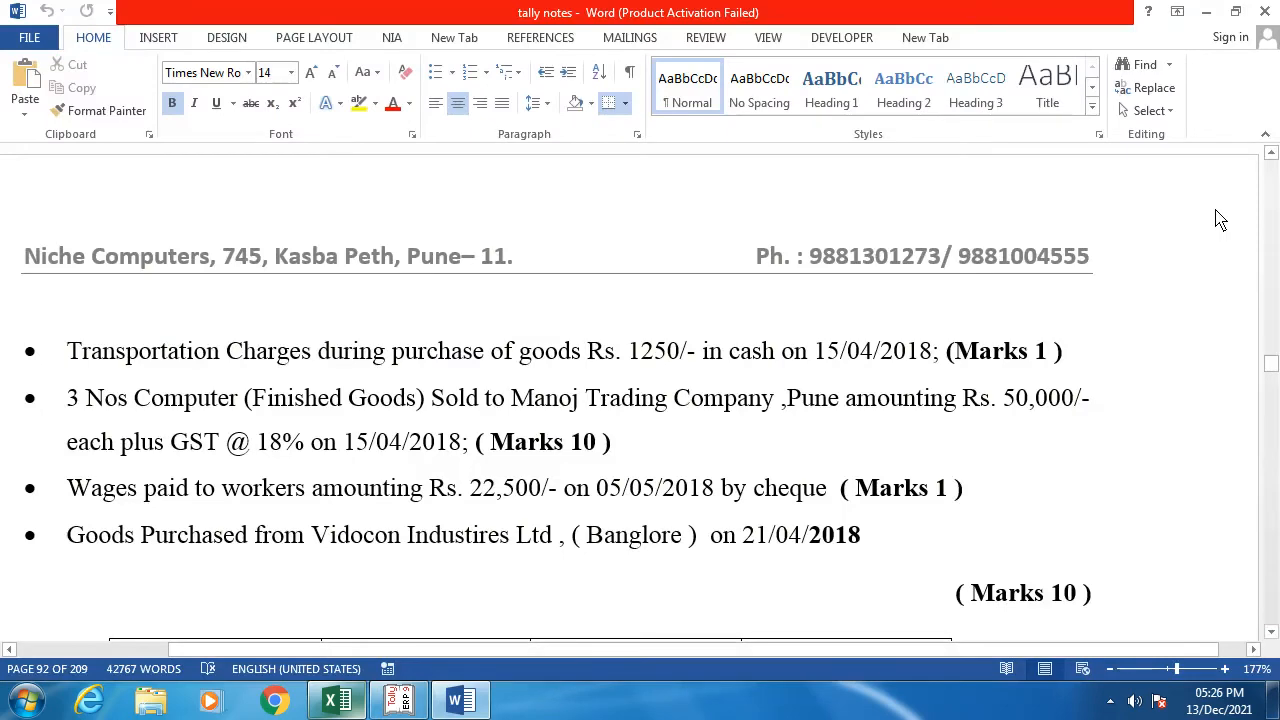
key("alt+Tab")
Step: Set the party to Manoj Trading Company and the order number to SO NO.01/2018-19
type("M")
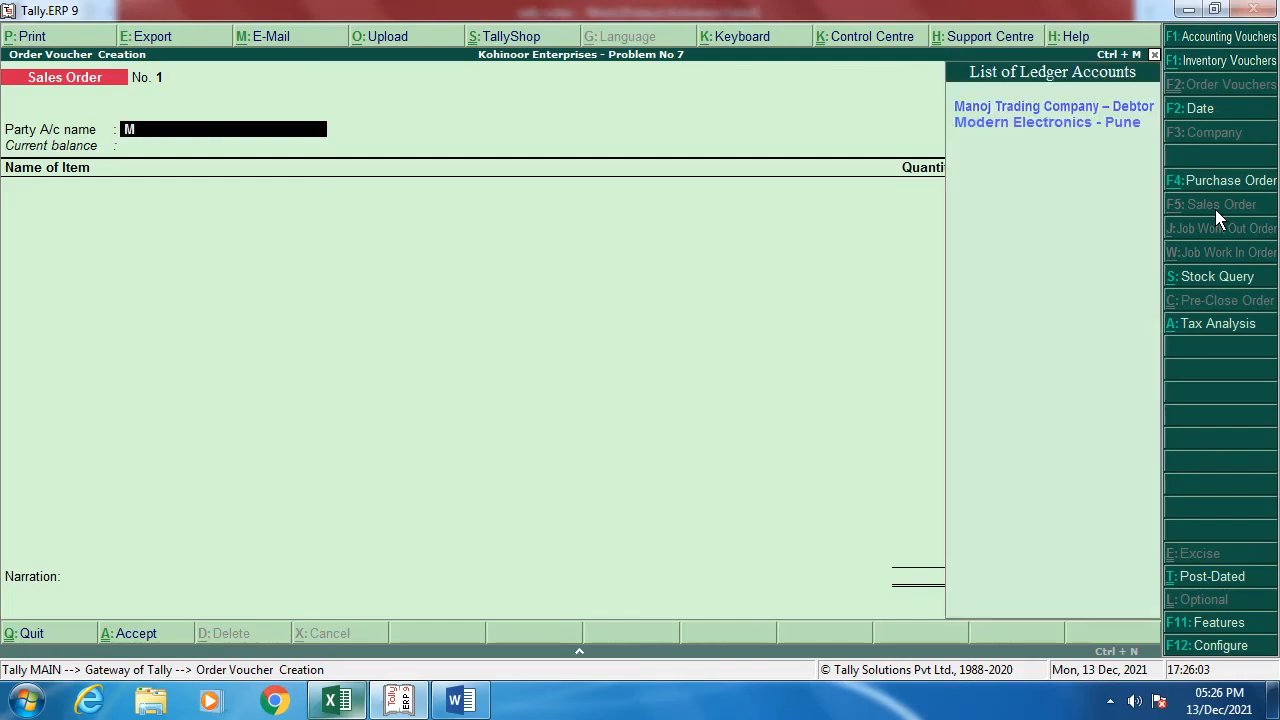
key("Return")
key("Return")
key("Return")
key("Return")
key("Return")
key("Return")
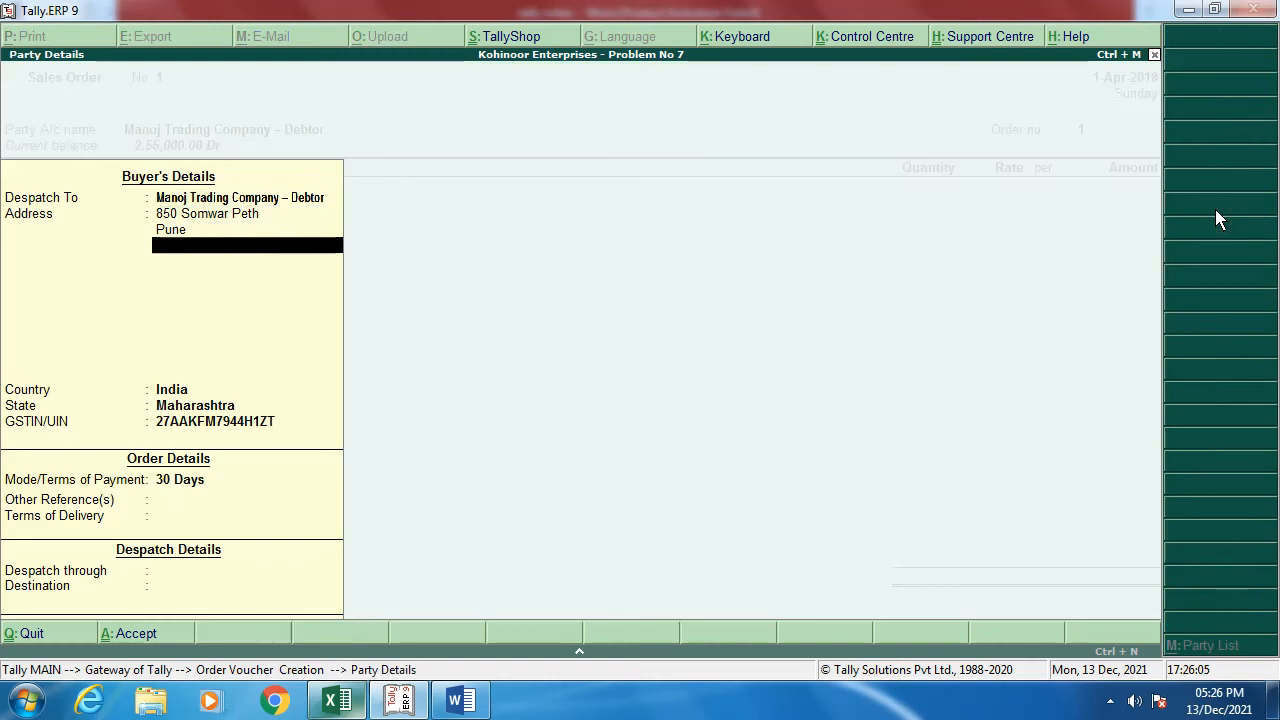
key("Return")
key("Return")
key("Return")
key("Return")
key("Return")
key("Return")
key("Return")
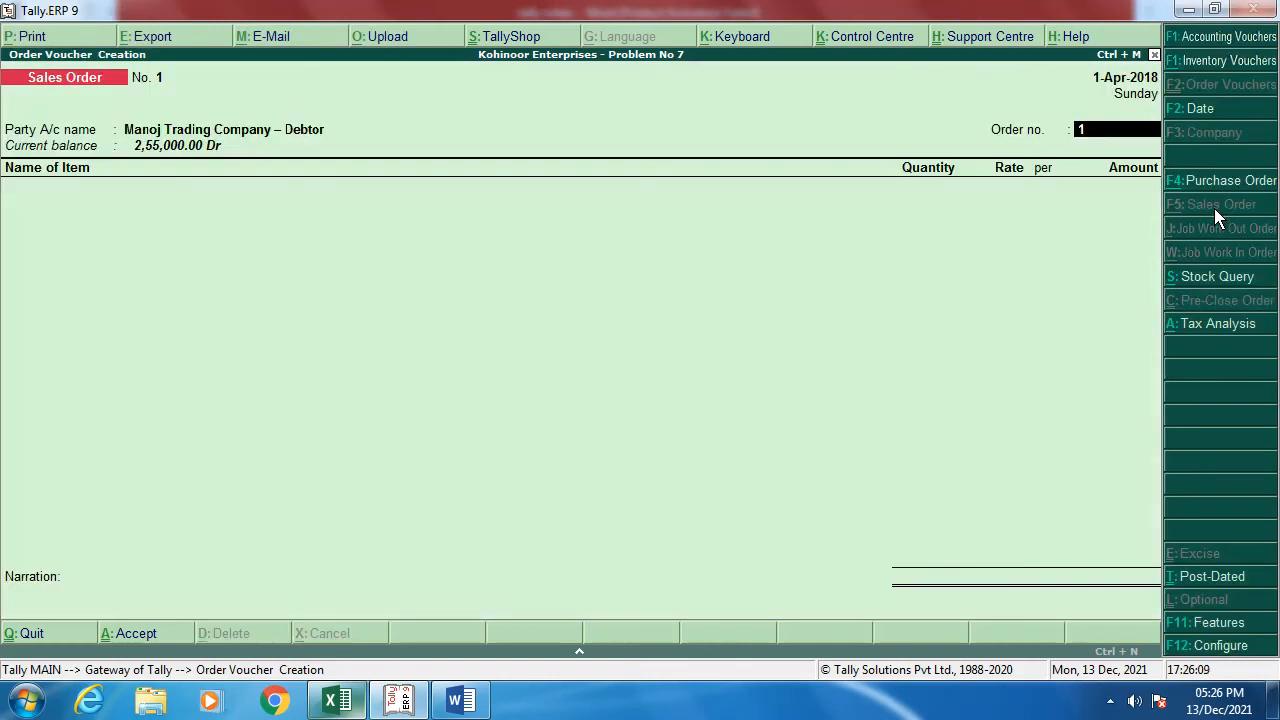
type("SO NO.01/2018-19")
key("Return")
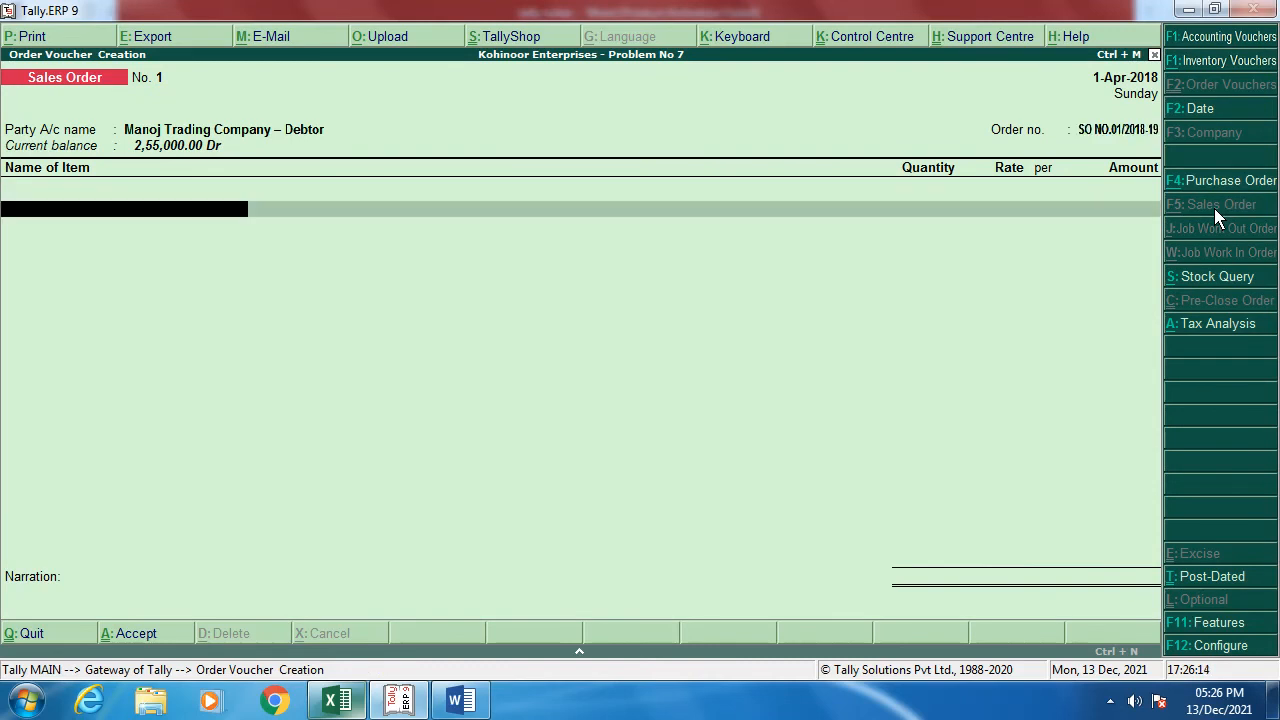
key("alt+Tab")
Step: Add 3 Computers at 50,000 each to the order
type("C")
key("Return")
key("Return")
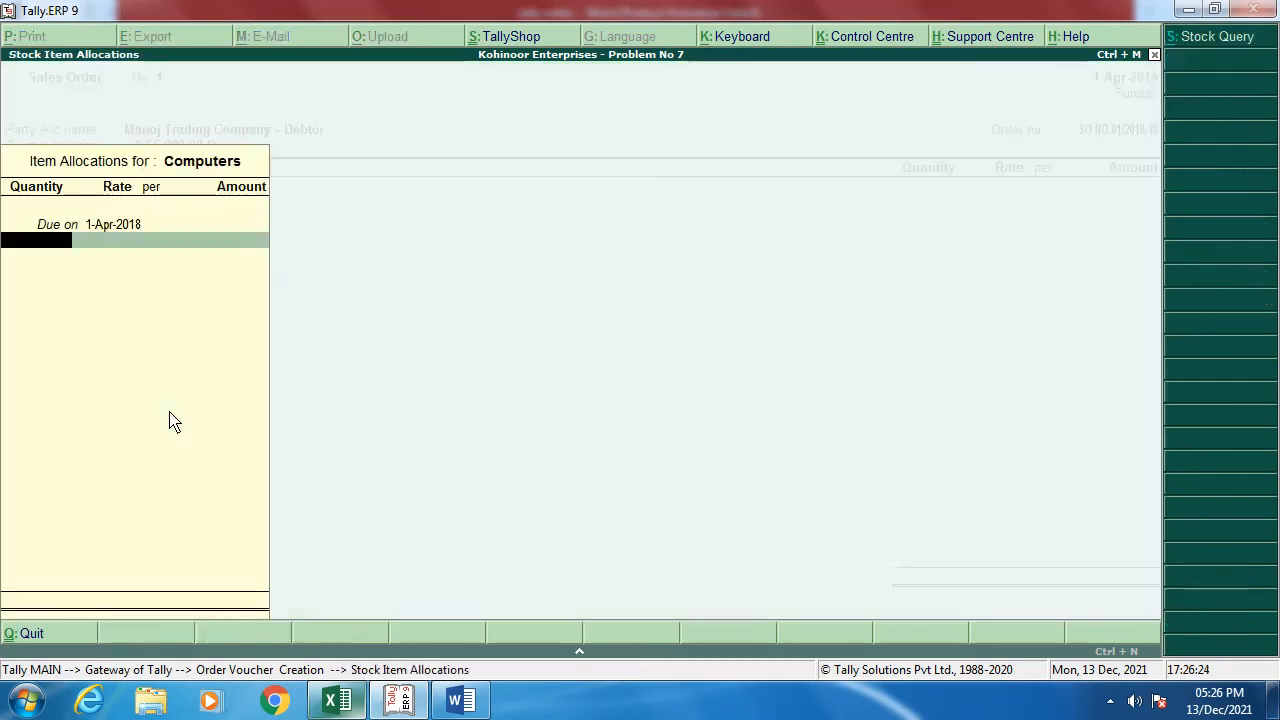
type("3")
key("Return")
type("50,0")
type("0000")
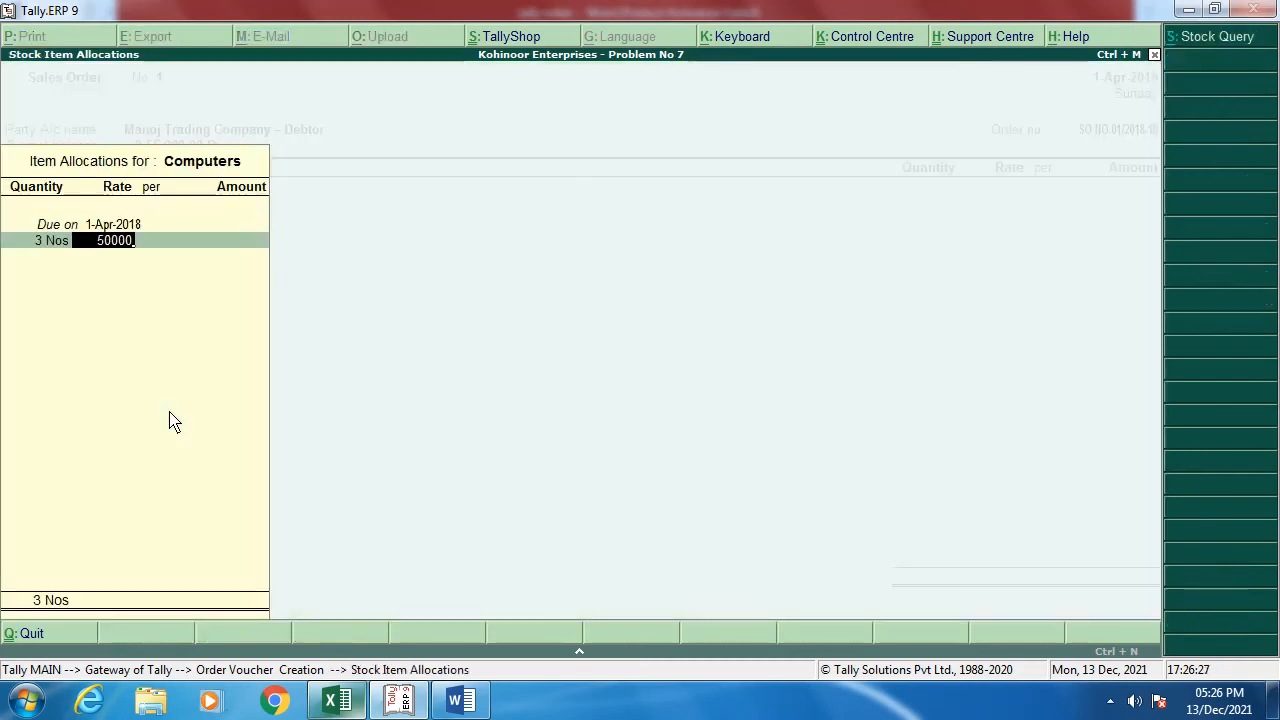
key("Return")
key("Return")
key("Return")
key("Return")
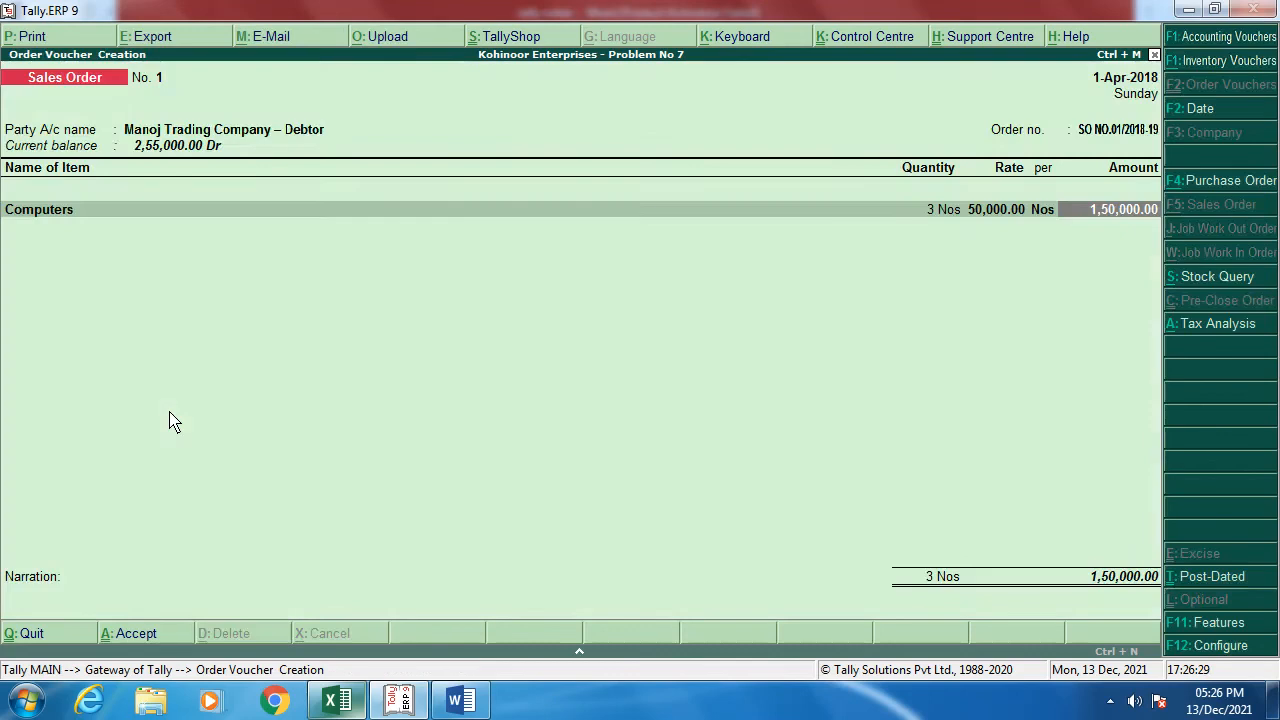
key("Return")
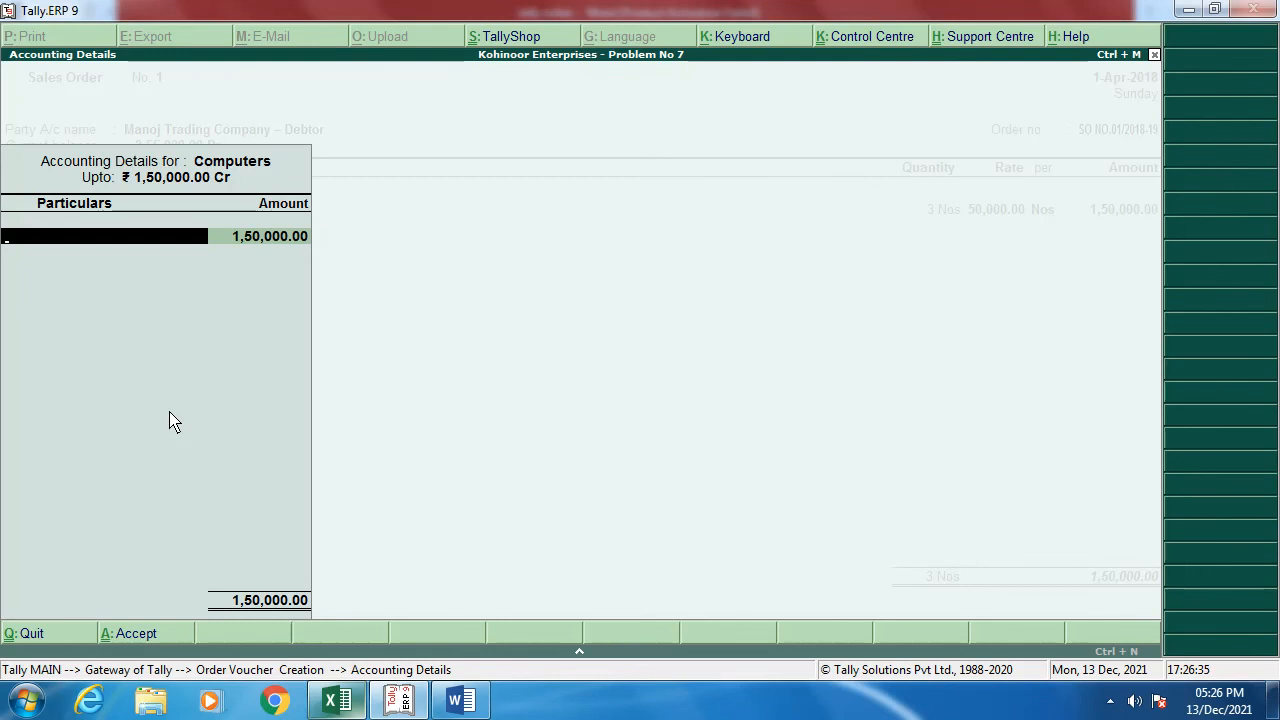
Step: Create ledger 'Sales Intra State @ 18 %' under Sales Accounts, affecting inventory values
key("alt+c")
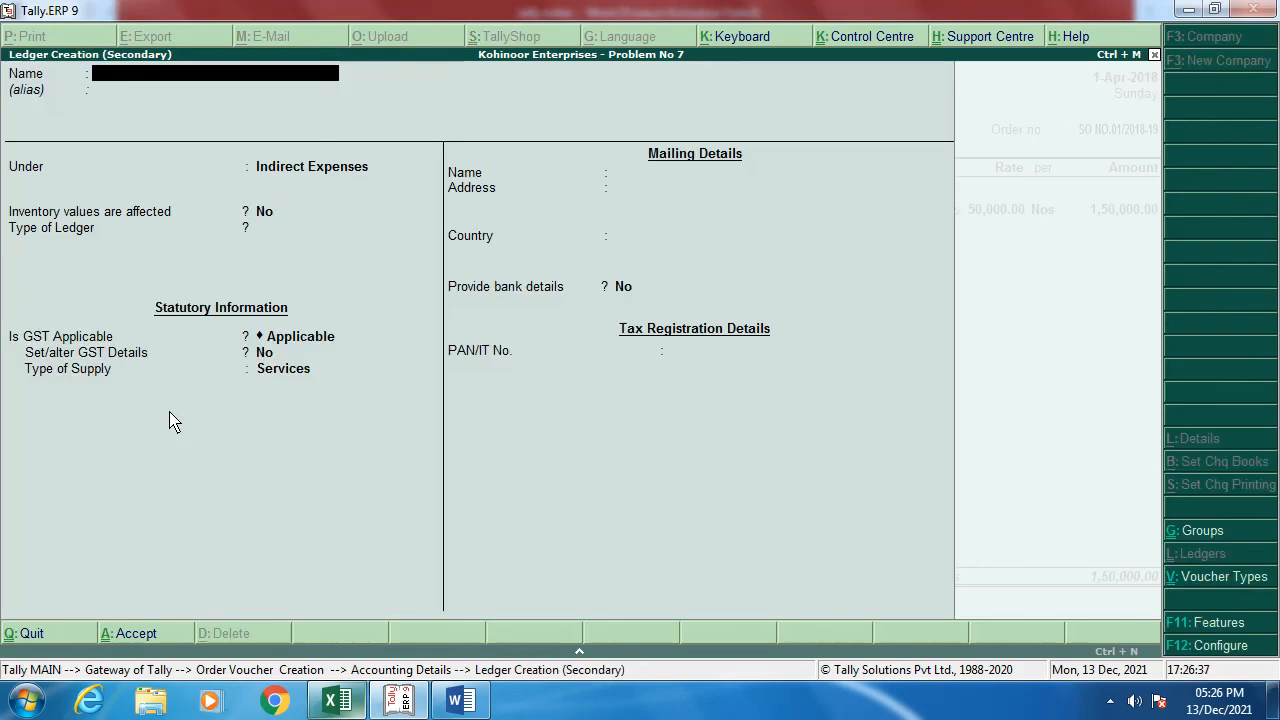
type("SA")
key("BackSpace")
key("BackSpace")
type("Sales Intra State @ 18")
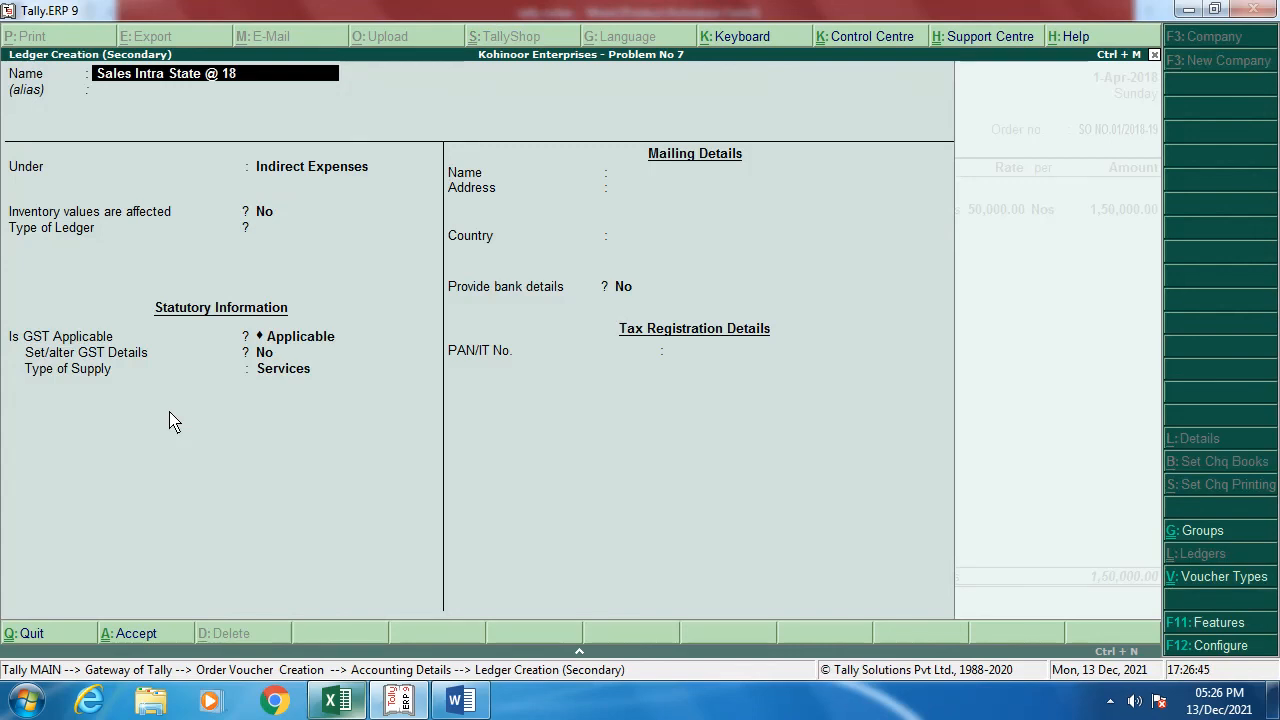
type(" %")
key("Return")
key("Return")
type("Sa")
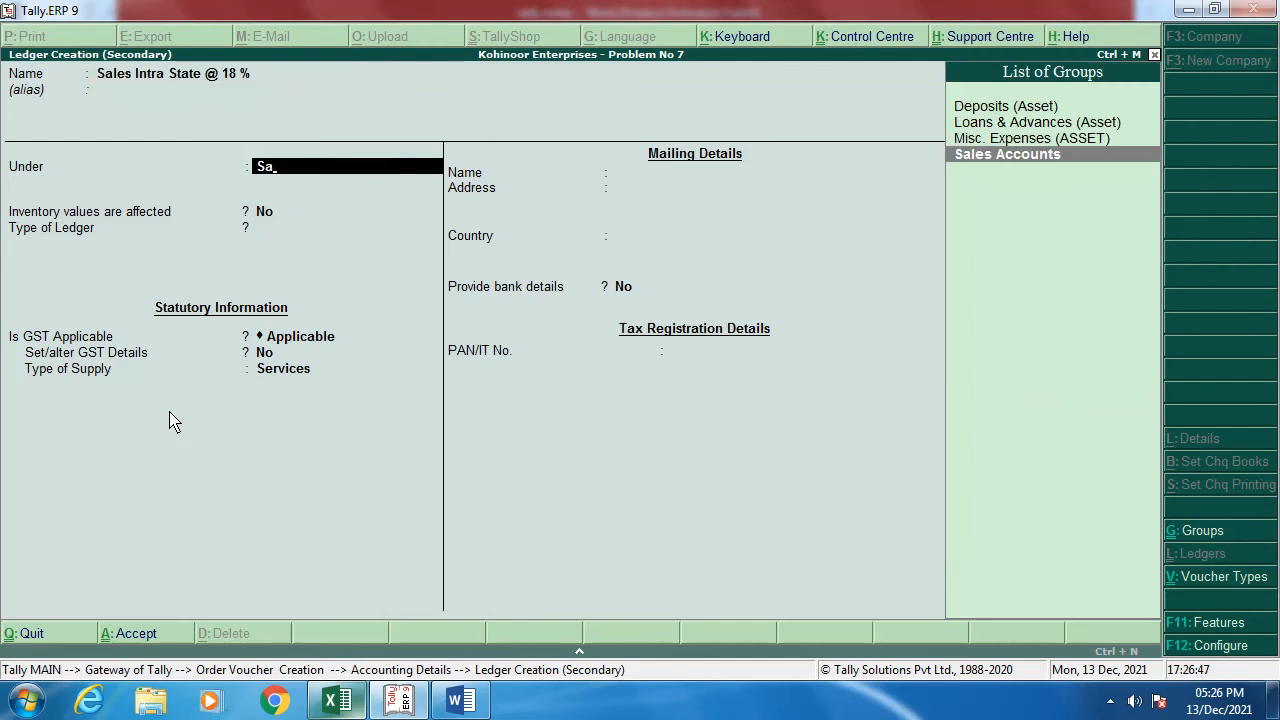
key("Return")
key("y")
Step: Give the ledger GST details: Sales Taxable, 18% integrated tax, Goods supply, and save it
key("Return")
key("Return")
key("Return")
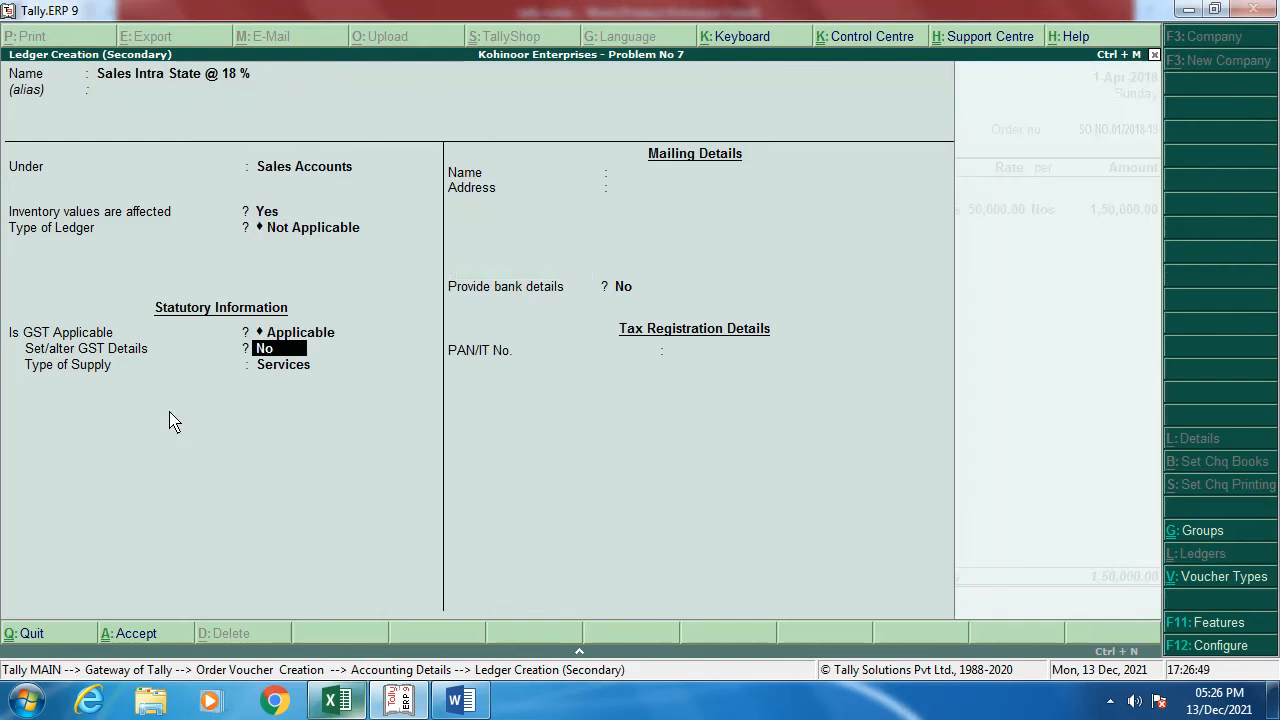
key("y")
key("Return")
key("Return")
key("Return")
key("Return")
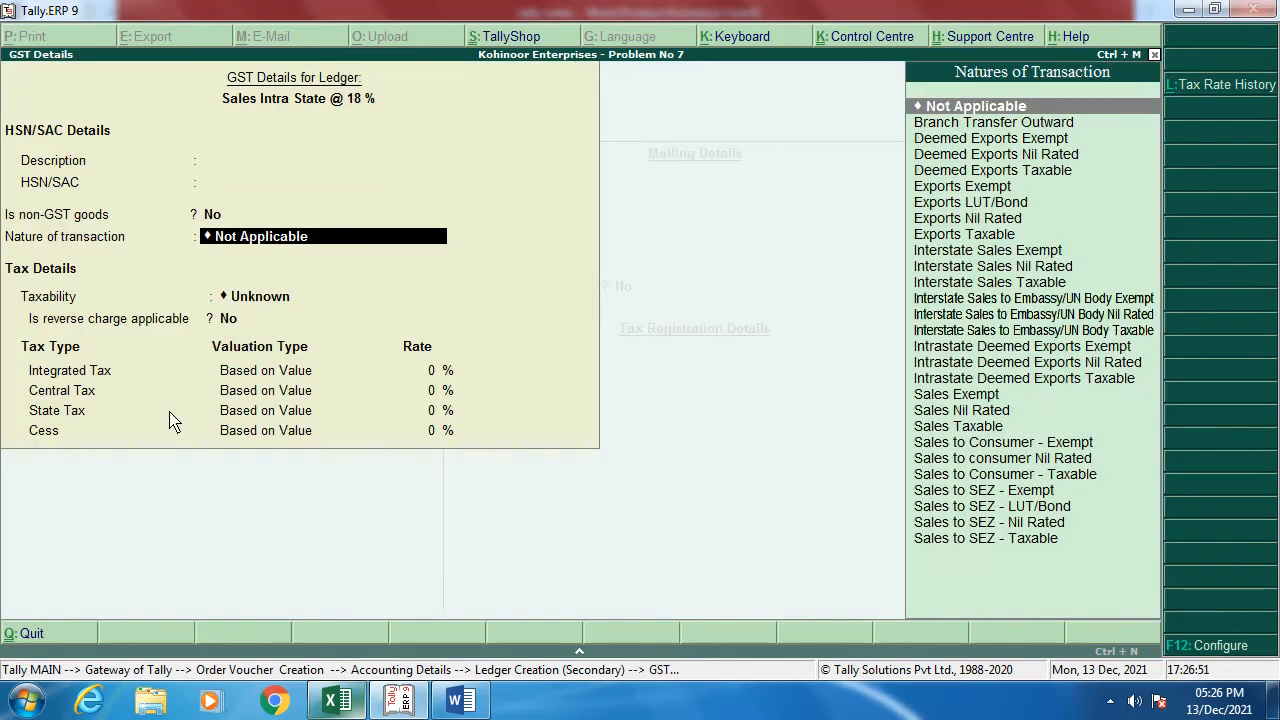
type("sl")
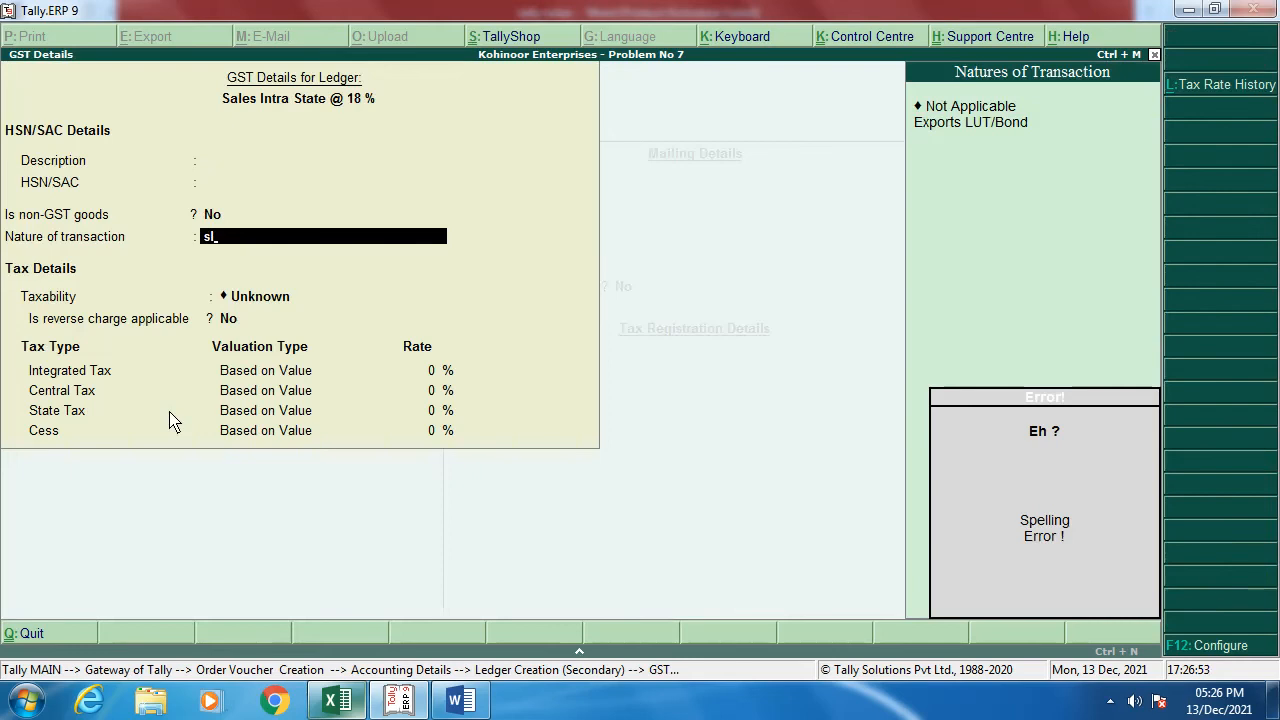
key("BackSpace")
key("Down")
key("Down")
key("Down")
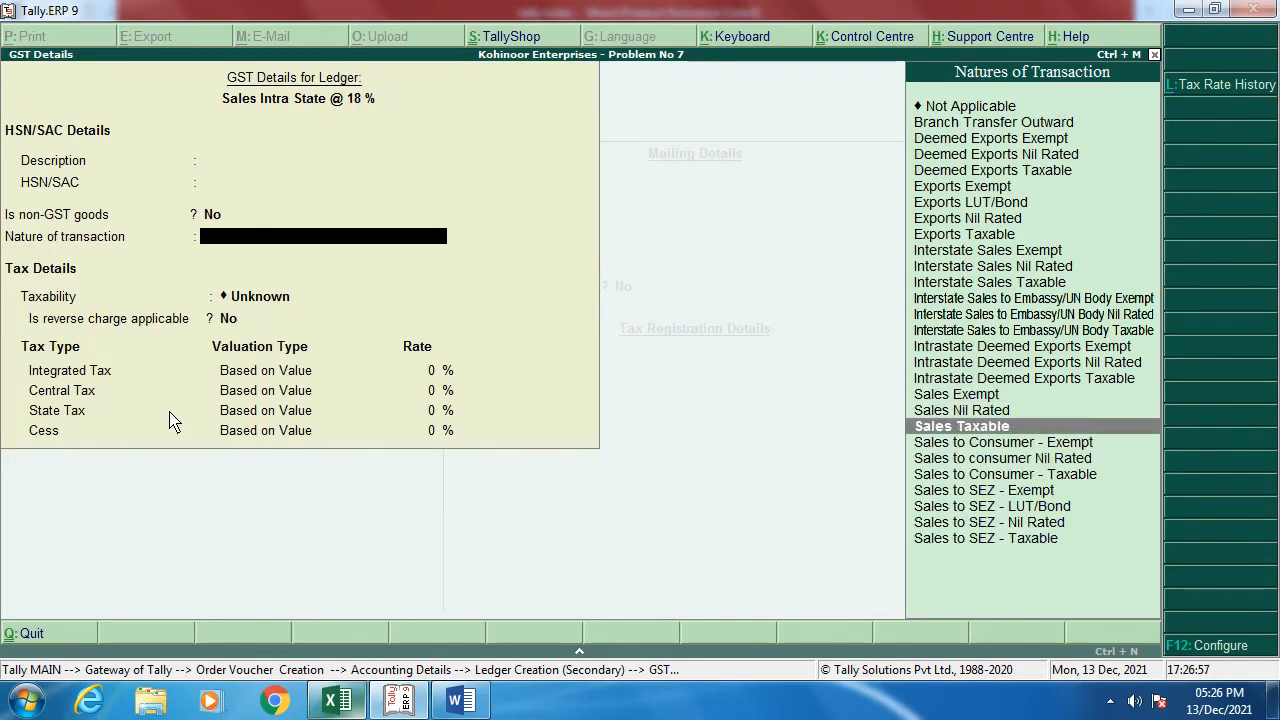
key("Return")
key("Return")
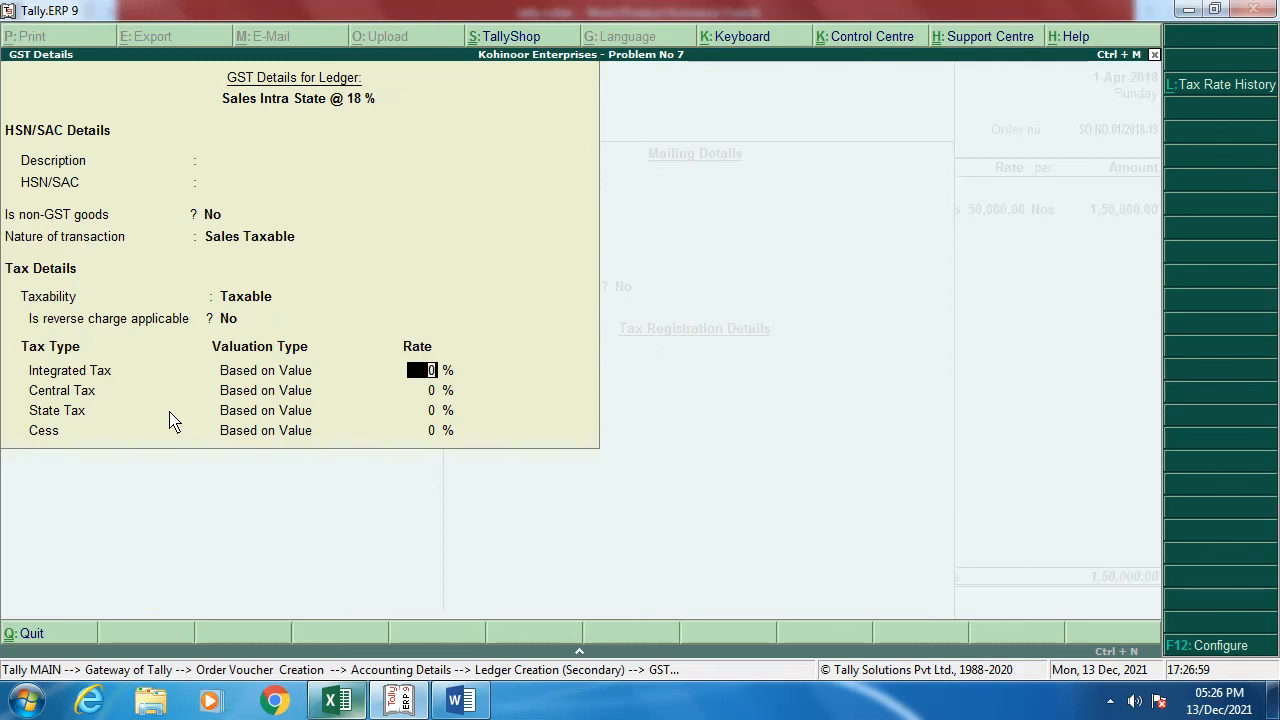
type("18")
key("Return")
key("Return")
key("Return")
key("Return")
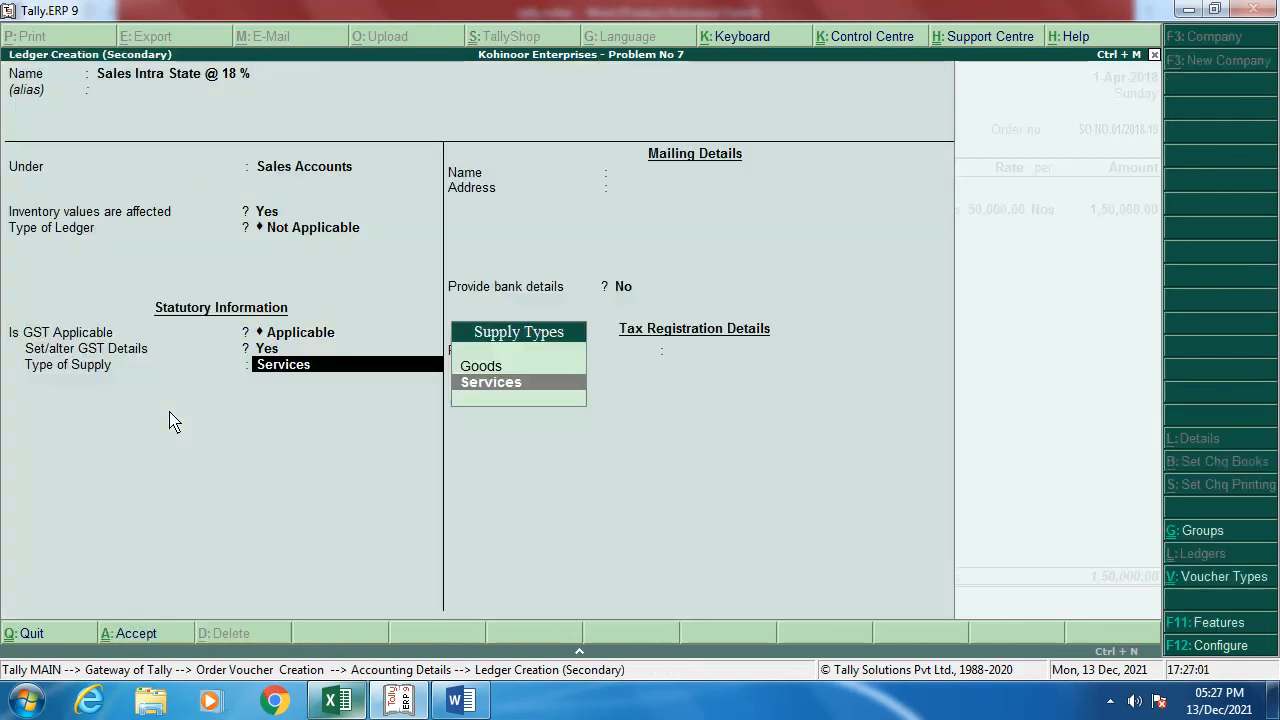
key("Up")
key("Return")
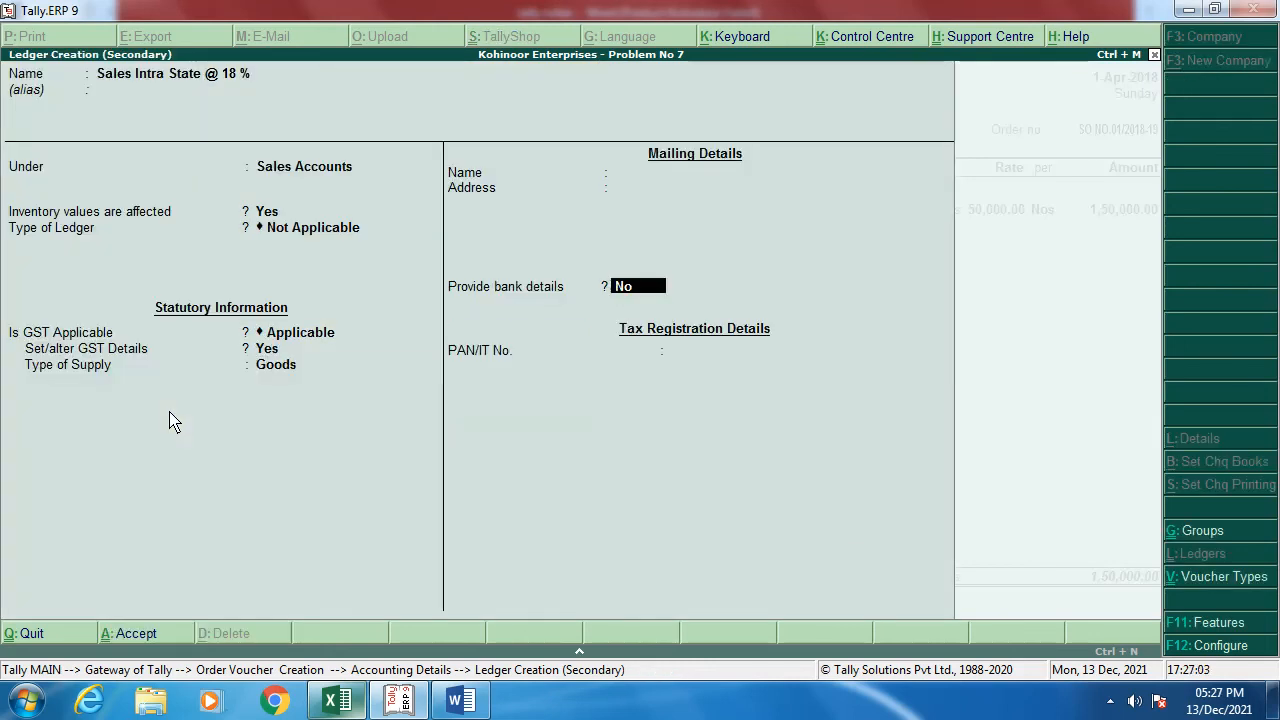
key("Return")
key("Return")
key("Return")
key("Return")
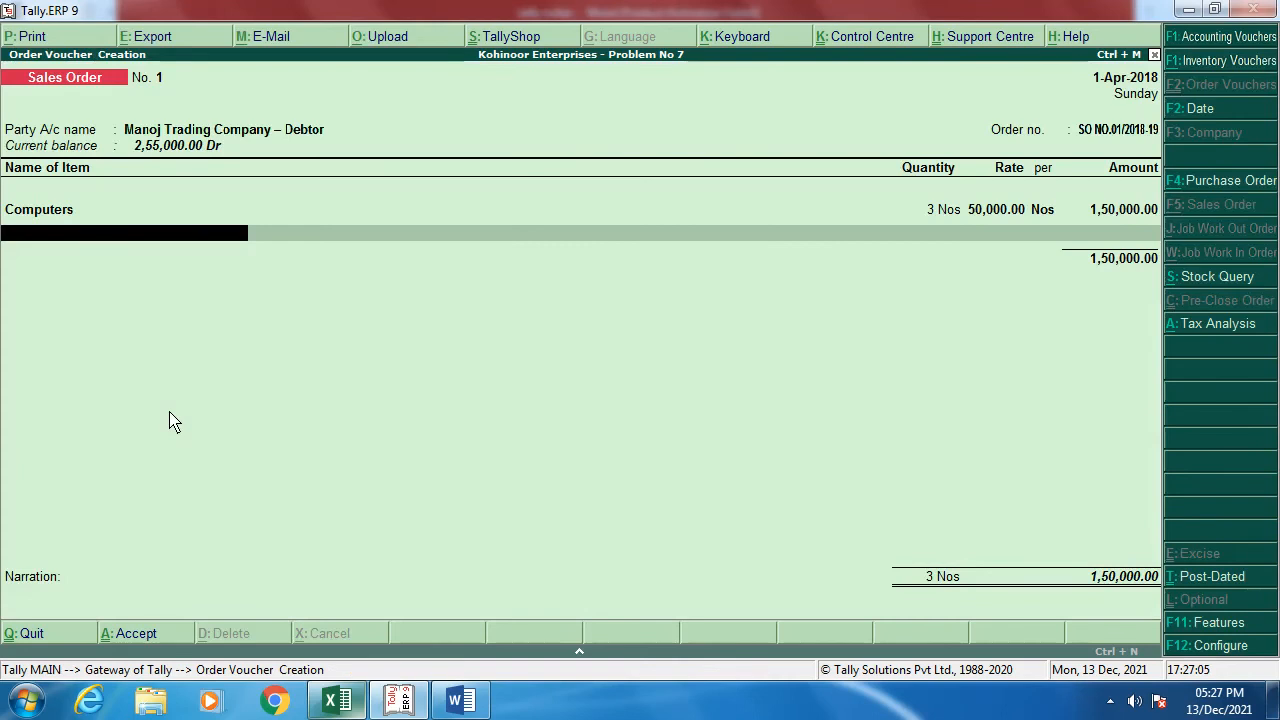
key("Return")
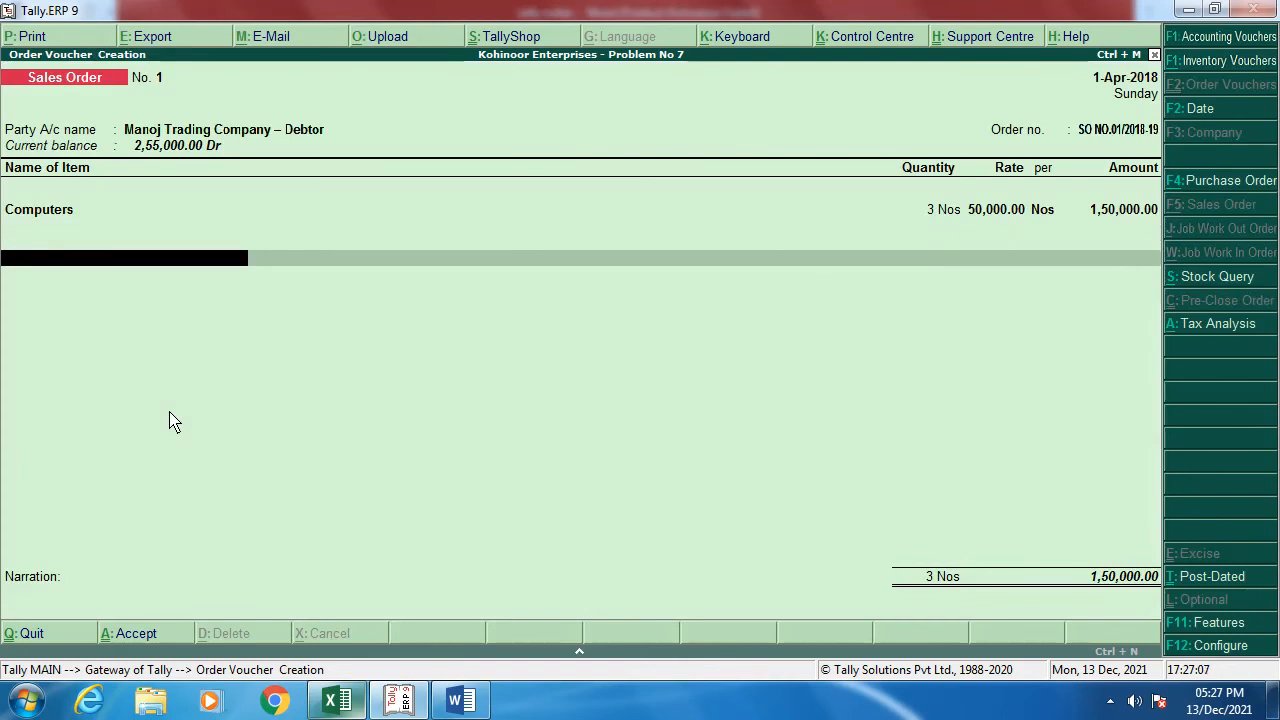
key("alt+c")
Step: Create 'Output CGST 9 %' under Duties & Taxes as GST Central Tax at 9%, adding 13,500.00
type("Out")
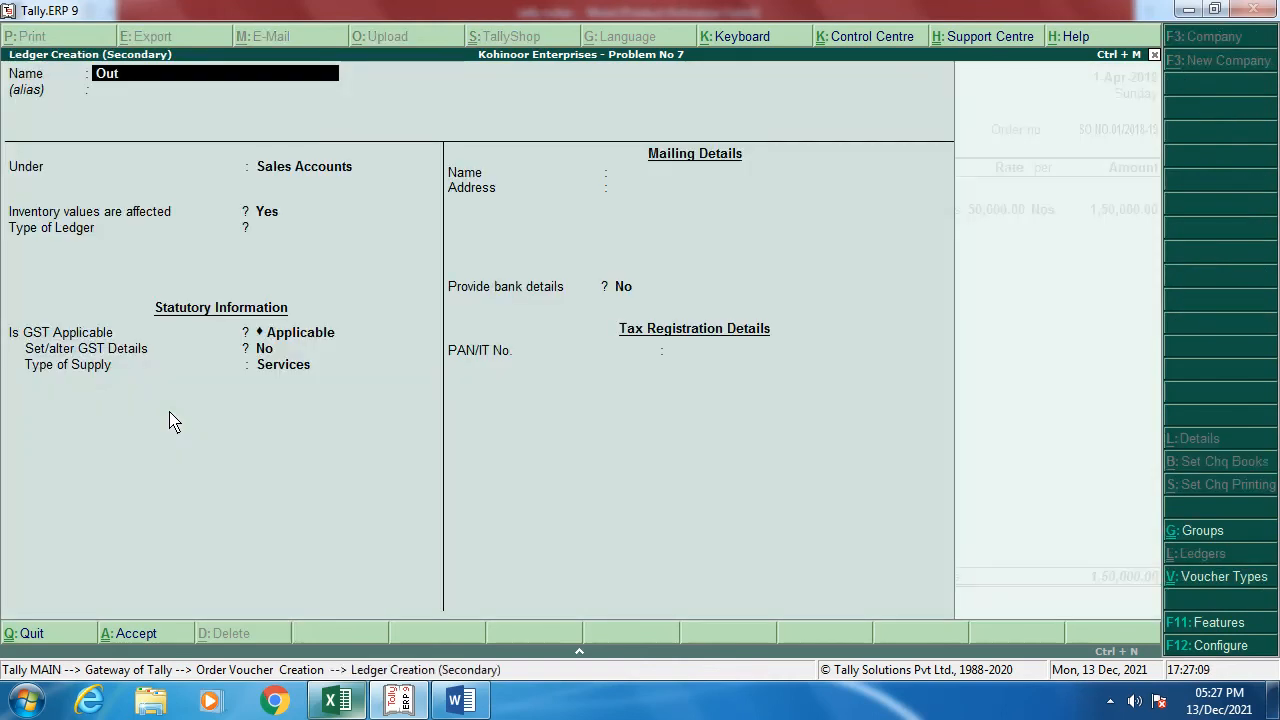
type("put CGST 9 %")
key("Return")
type("Du")
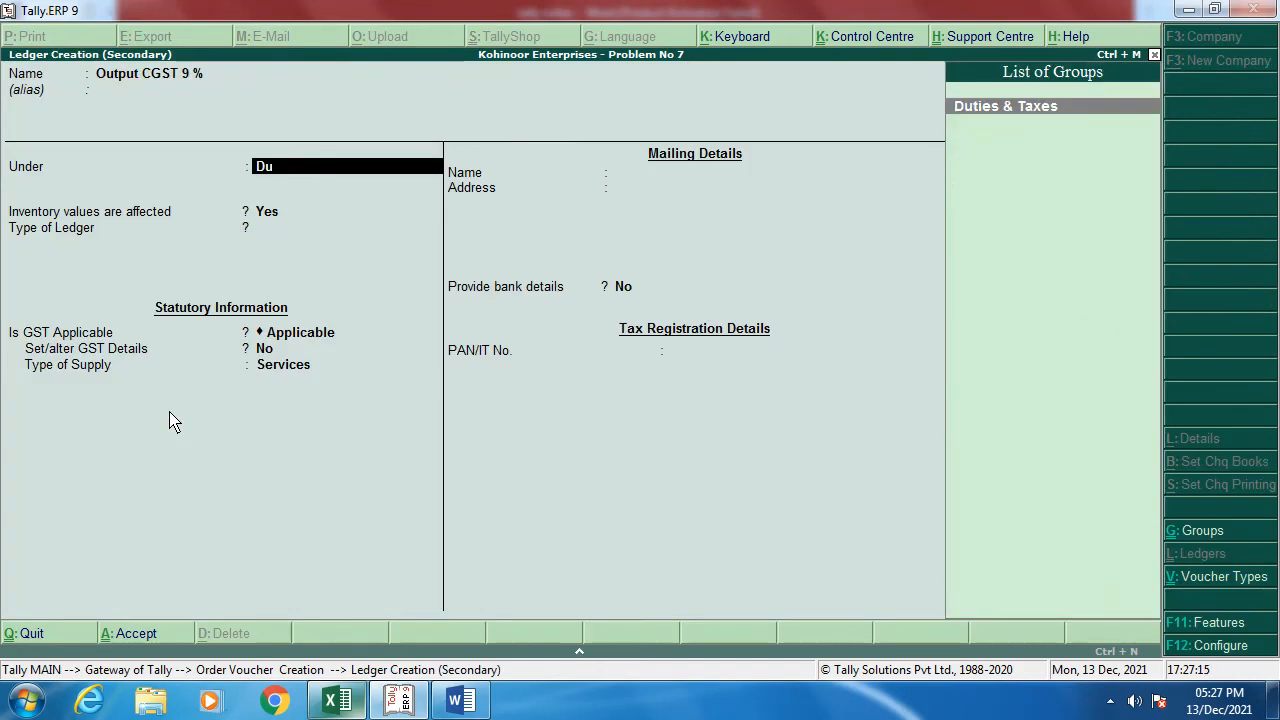
key("Return")
key("Up")
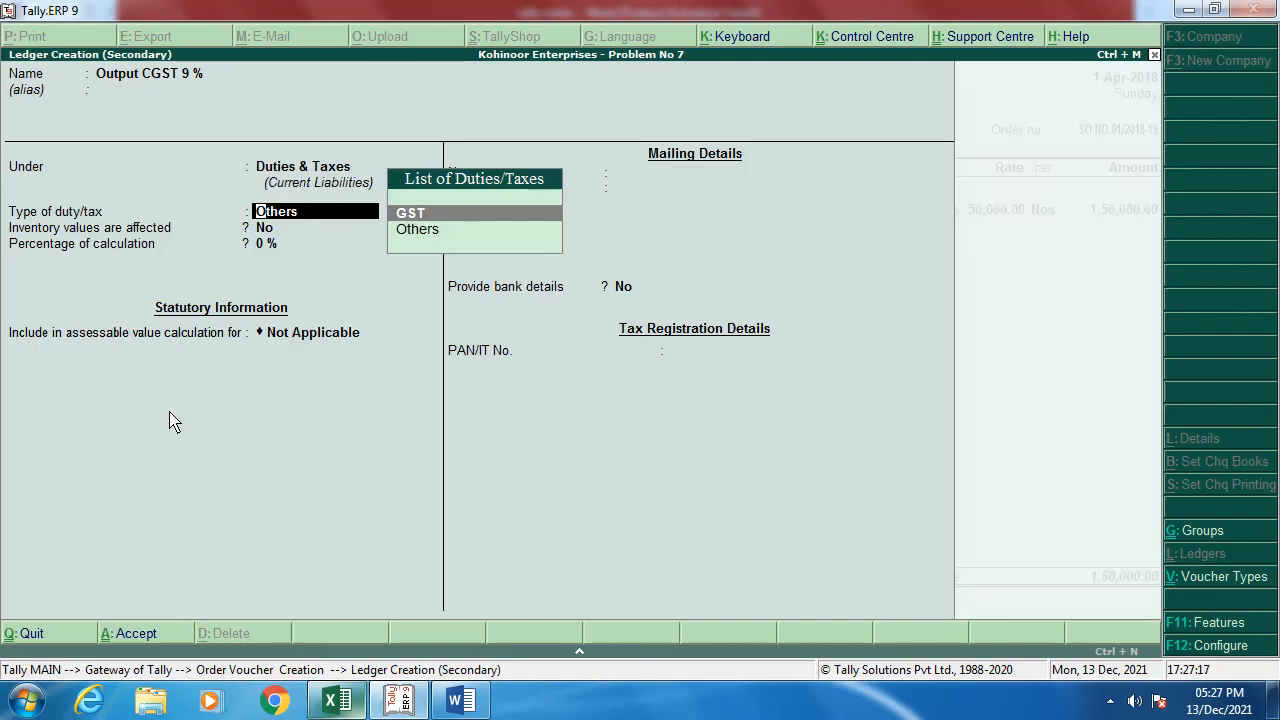
key("Return")
key("Return")
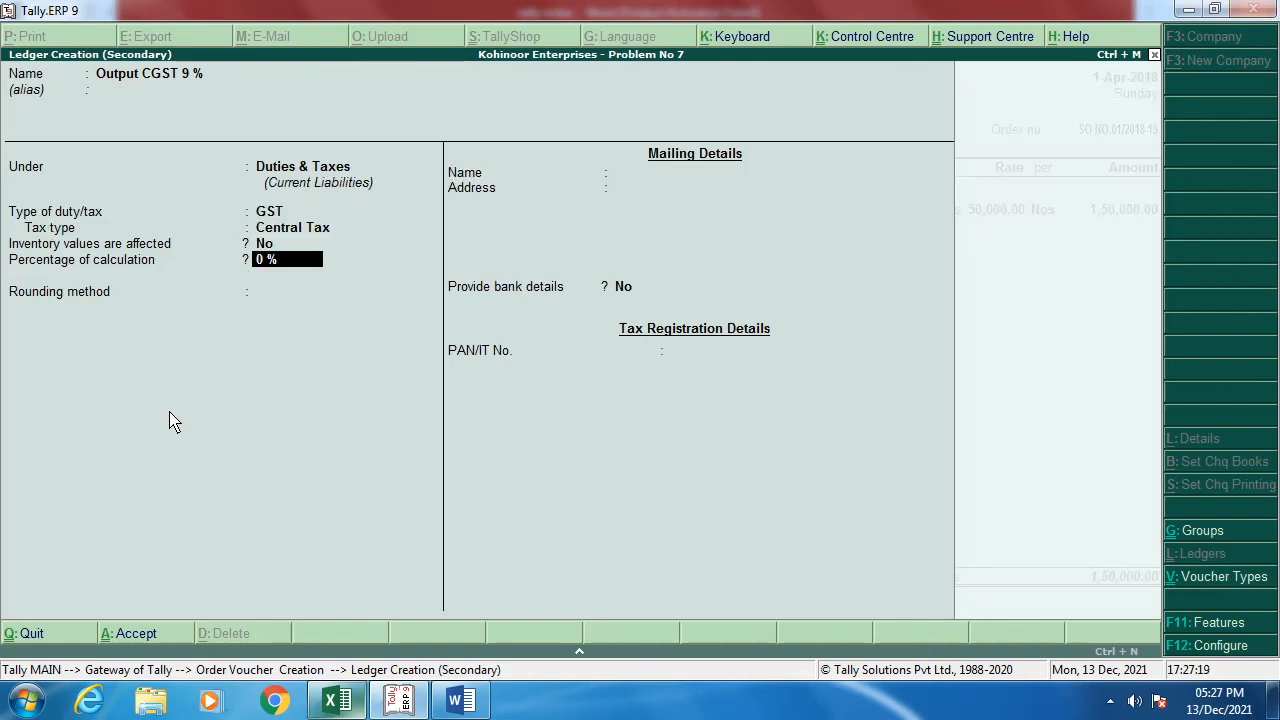
type("9")
key("Return")
key("Return")
key("Return")
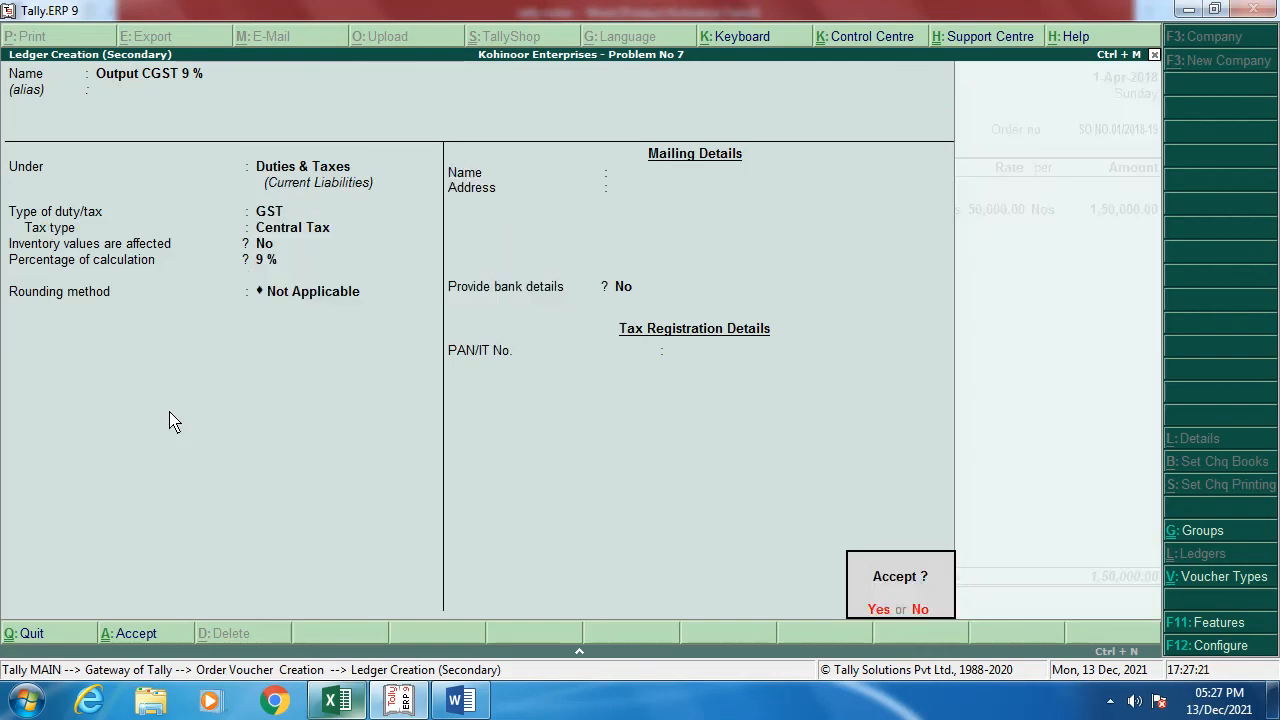
key("Return")
key("Return")
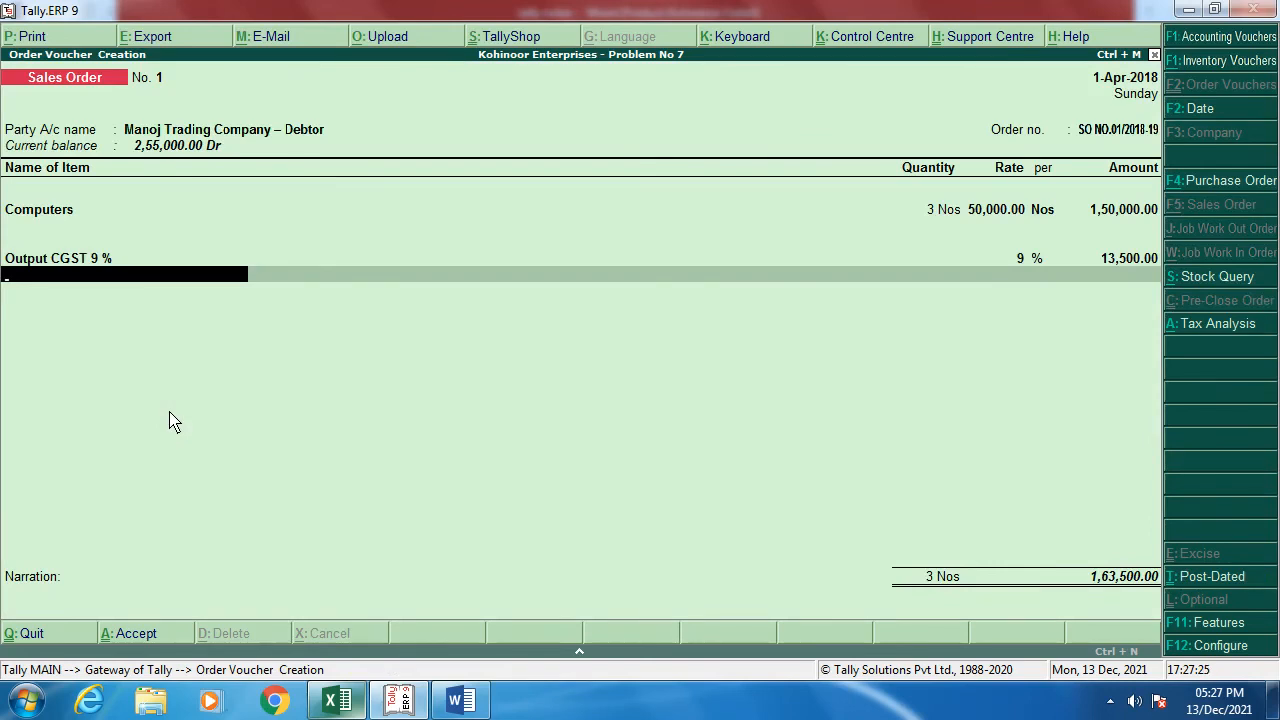
key("alt+c")
Step: Create 'Output SGST @ 9 %' under Duties & Taxes as GST State Tax at 9%
type("Out")
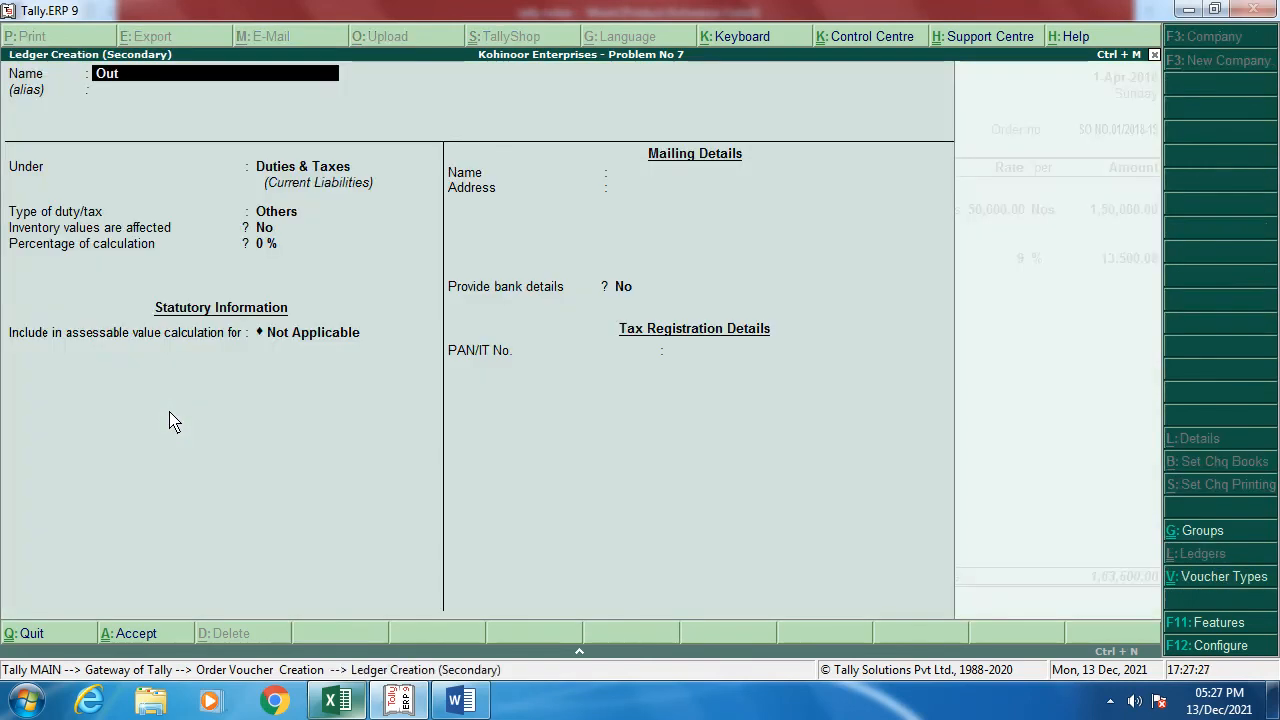
type("pu")
type("t CGST")
key("BackSpace")
key("BackSpace")
key("BackSpace")
key("BackSpace")
key("BackSpace")
type("SGS")
key("BackSpace")
key("BackSpace")
key("BackSpace")
key("BackSpace")
key("BackSpace")
type("SGST")
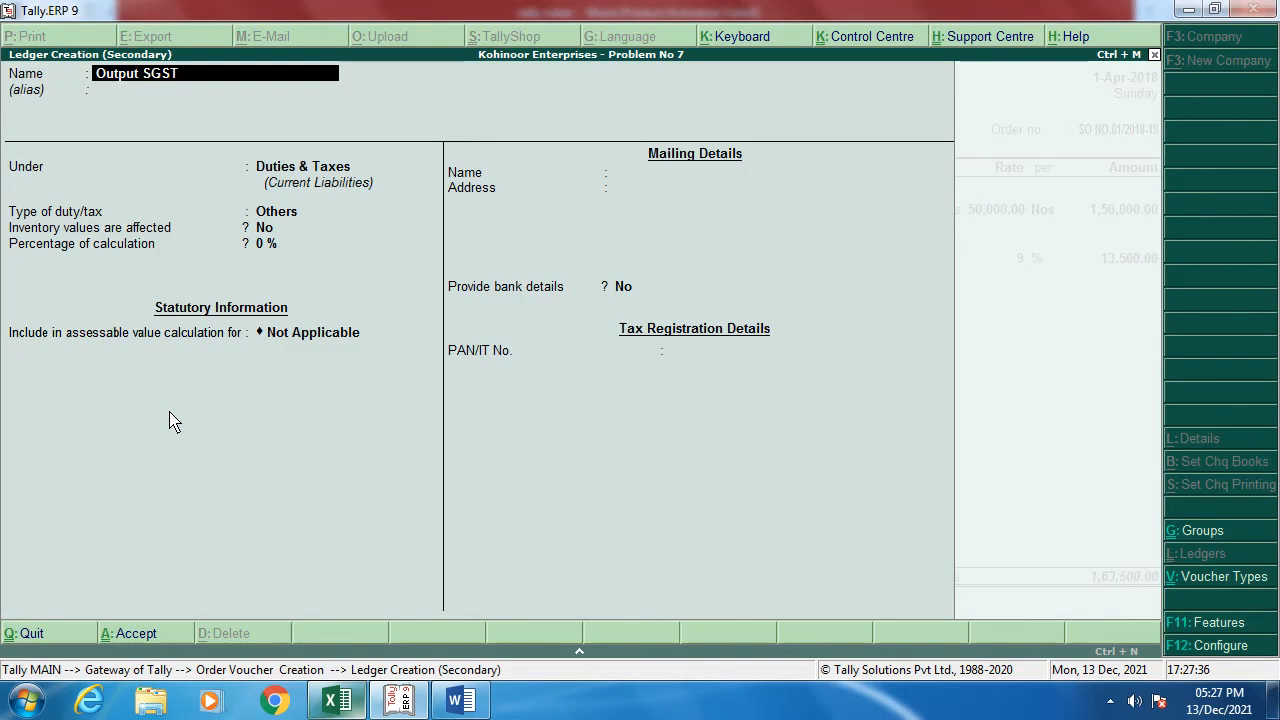
type(" @ 9 %")
key("Return")
key("Return")
key("Return")
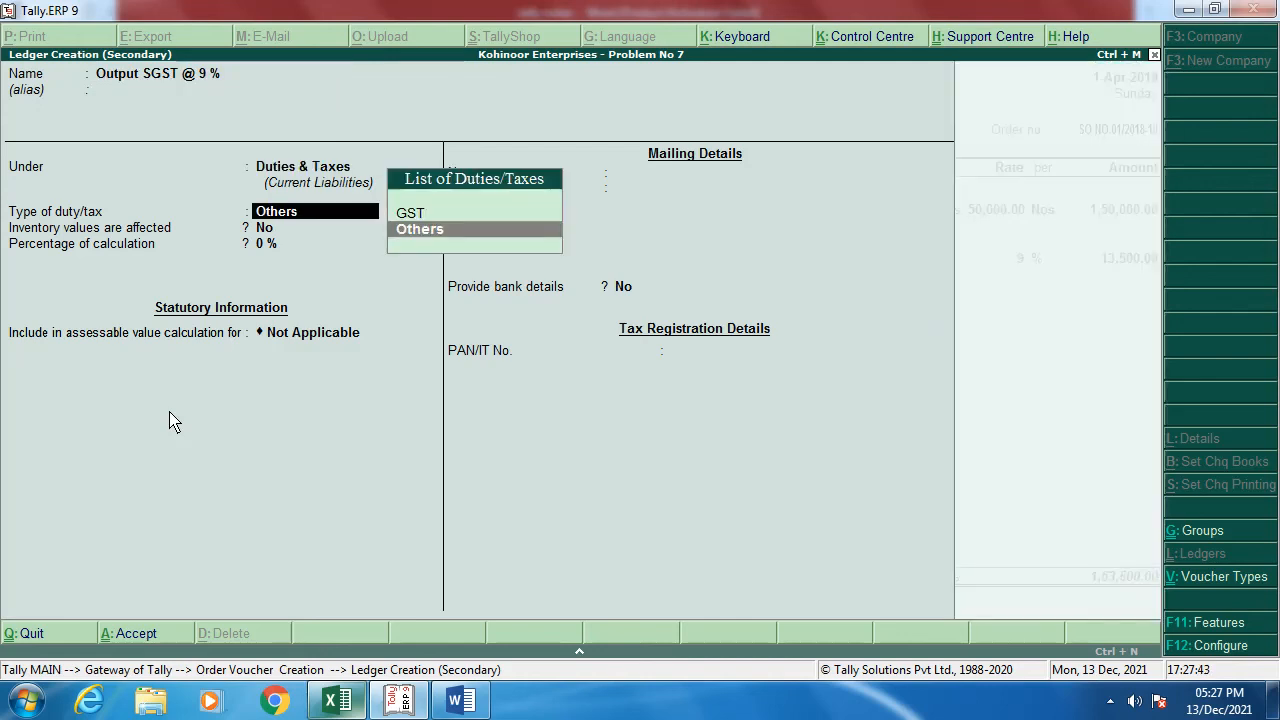
key("Up")
key("Return")
key("Down")
key("Down")
key("Down")
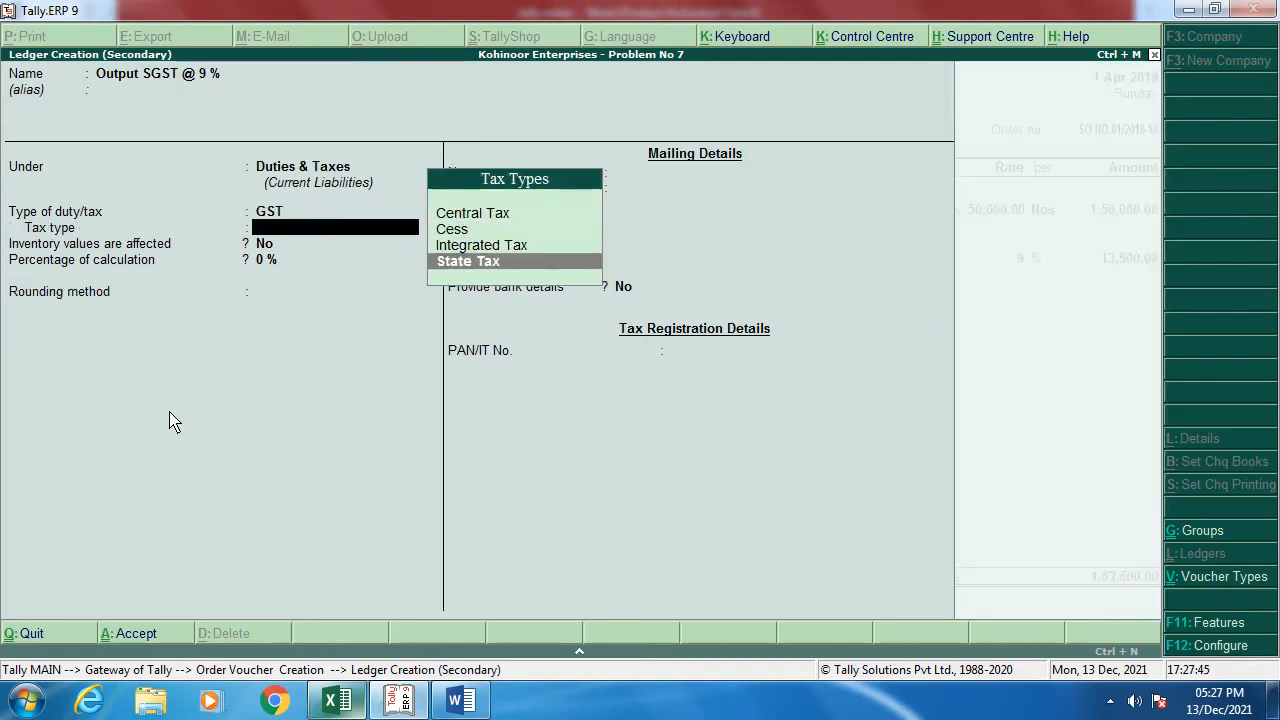
key("Return")
key("Return")
type("9")
key("Return")
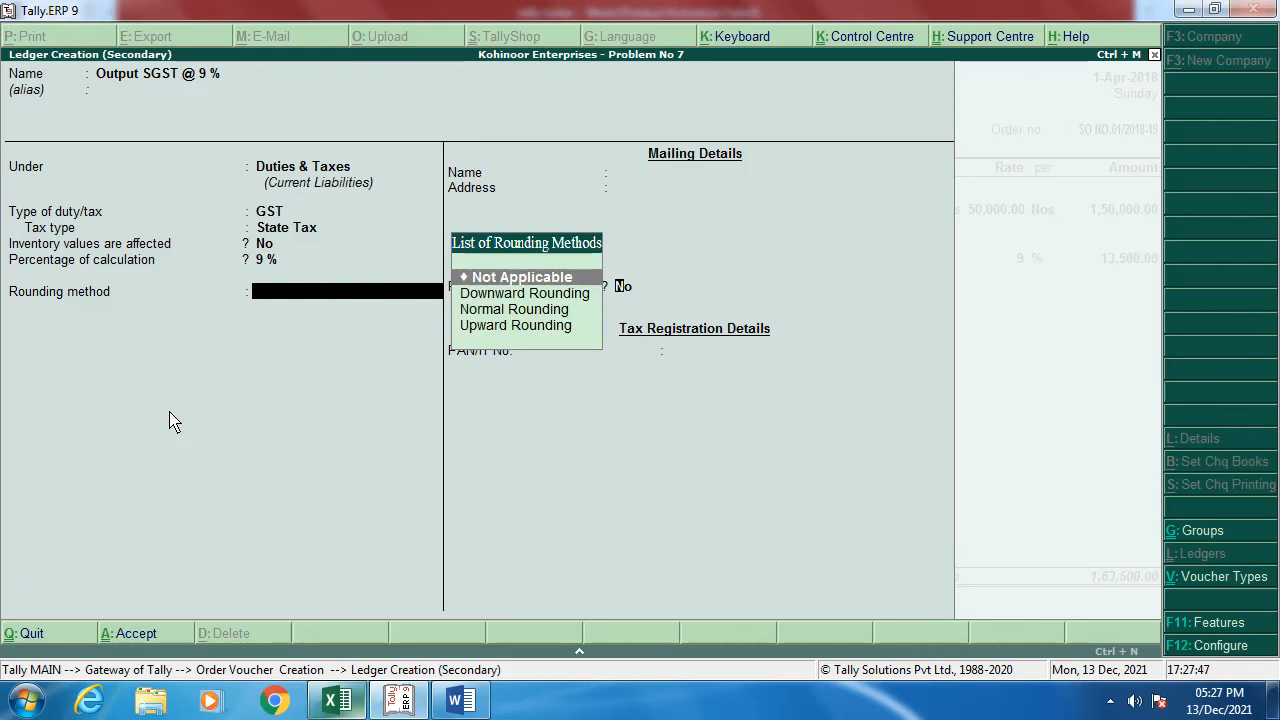
key("Return")
key("Return")
key("Return")
key("Return")
key("Return")
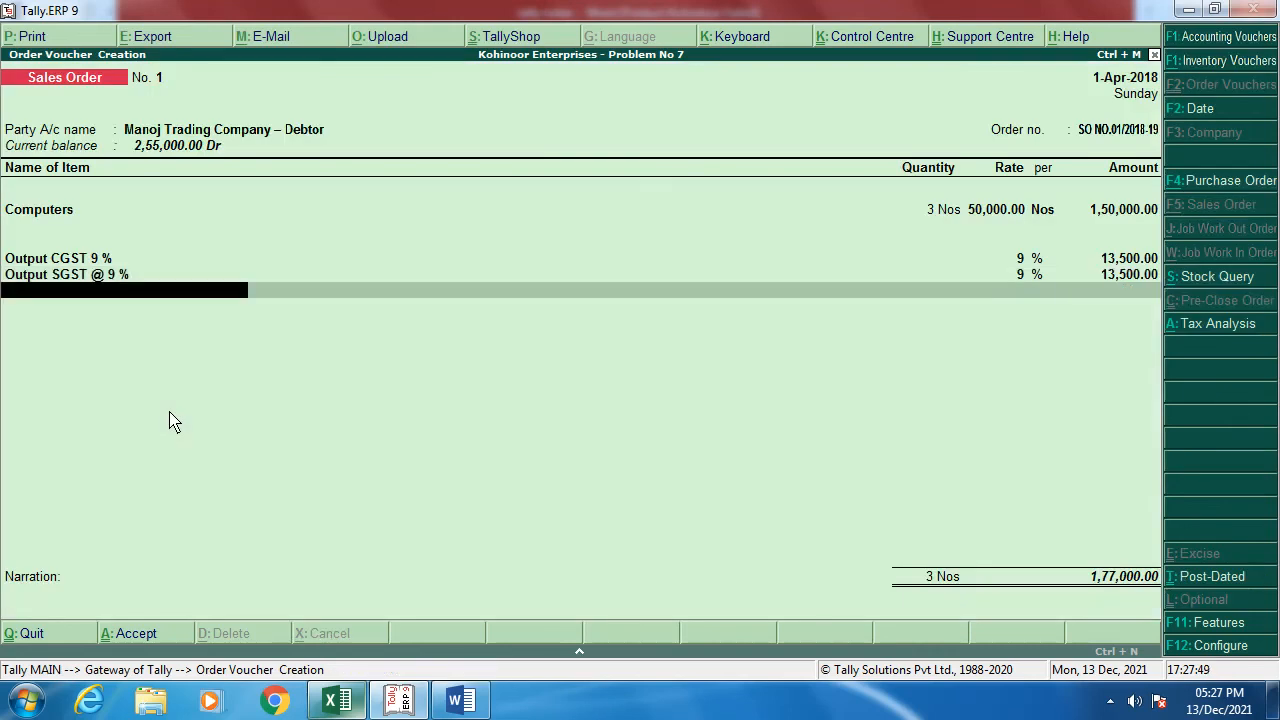
key("Return")
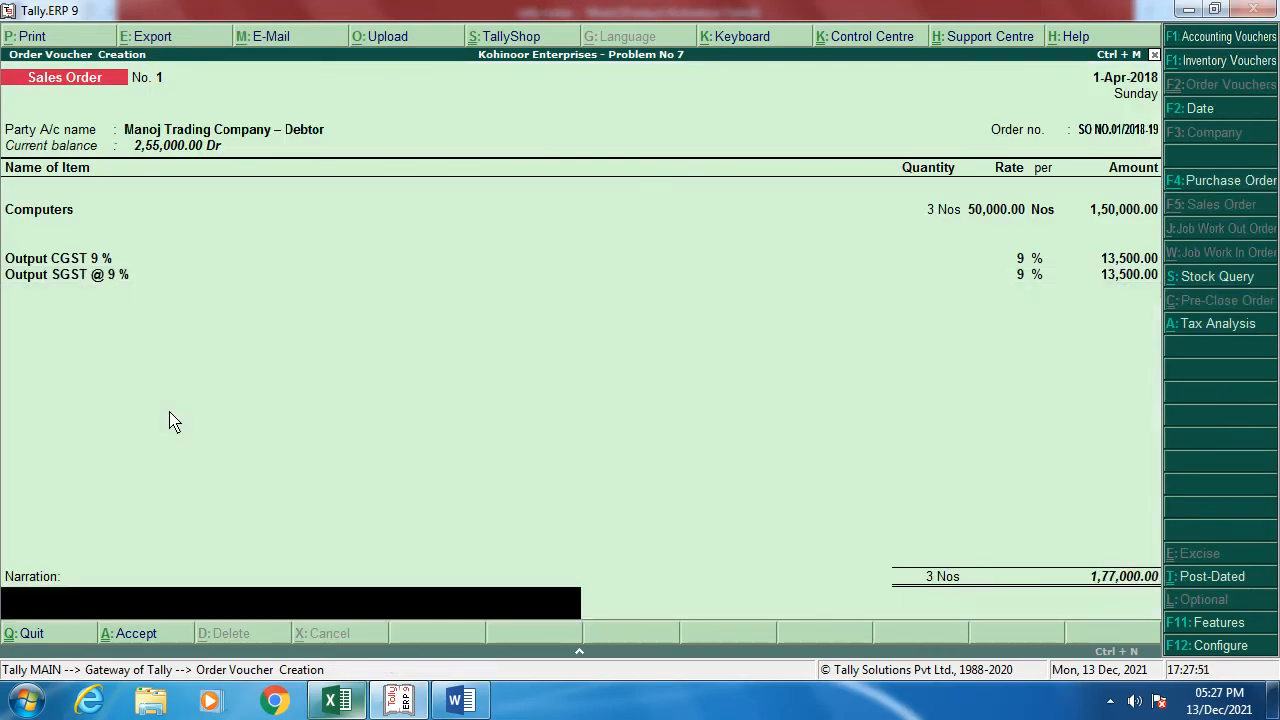
Step: Add narration SO NO.01-2018-19, save the sales order at 1,77,000.00, and quit
type("SO NO.01-2018-19")
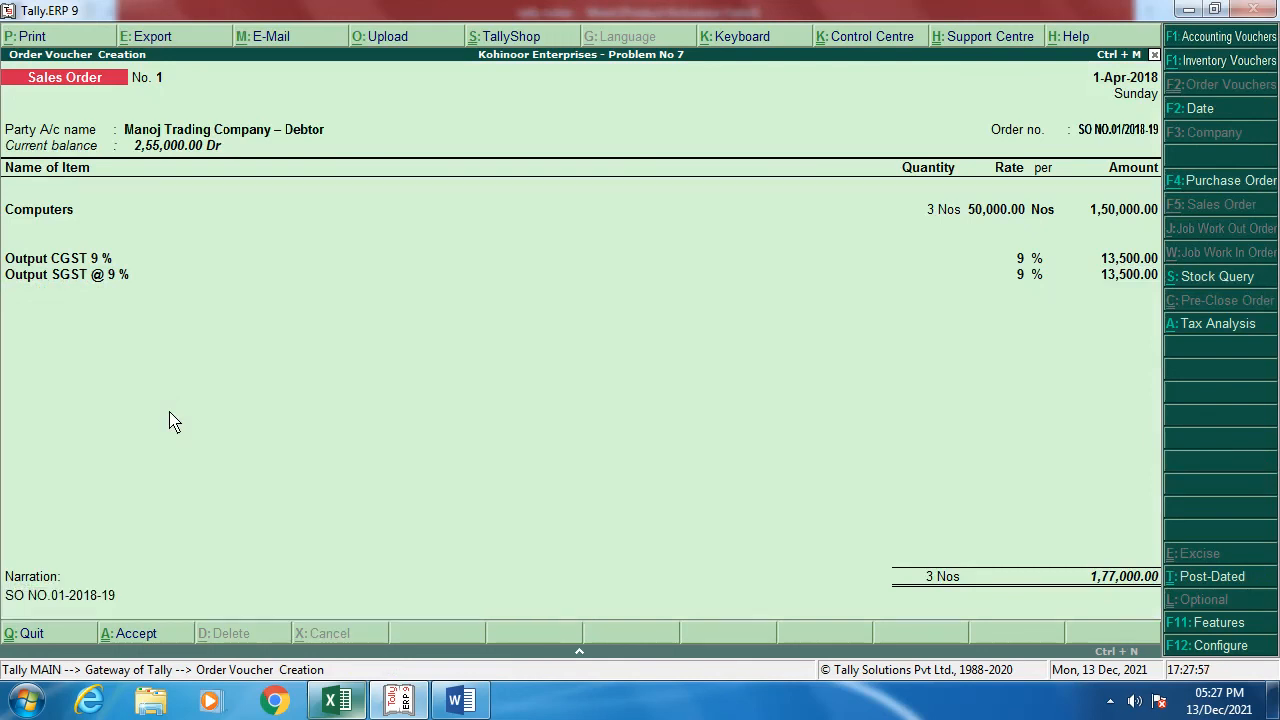
key("Return")
key("y")
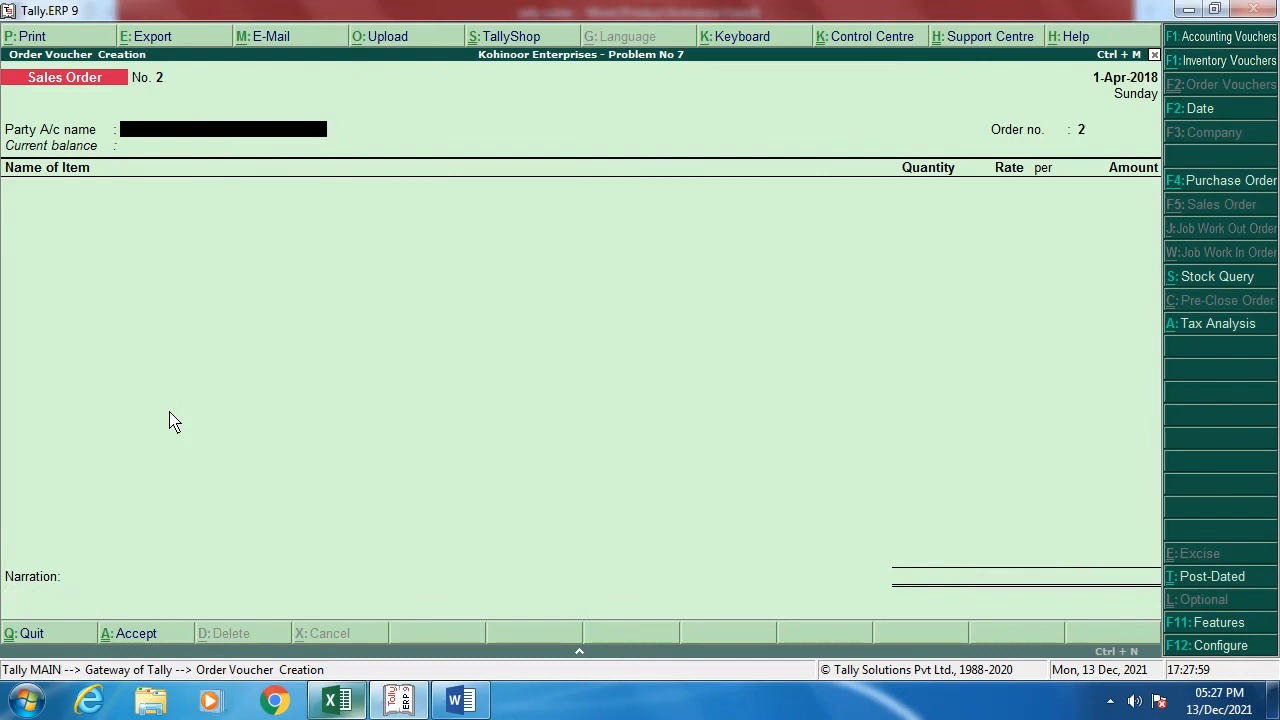
key("Escape")
Step: Start a Delivery Note with reference DC NO.100
key("y")
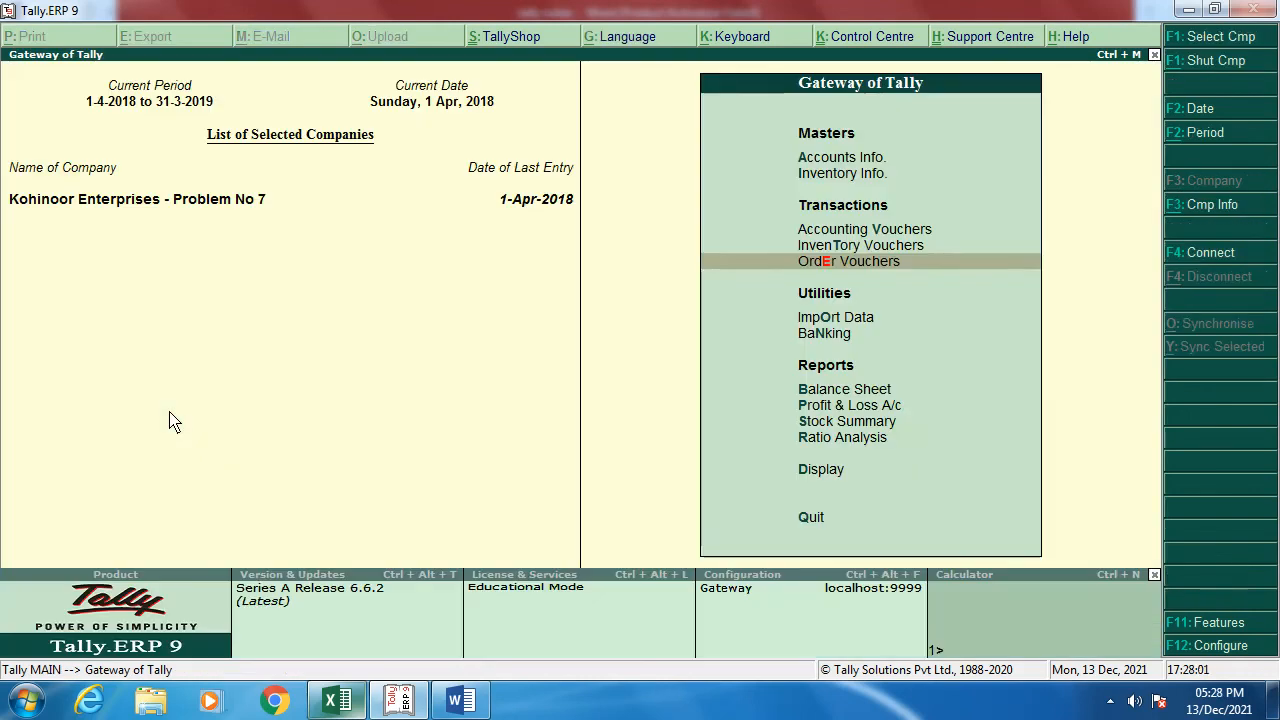
key("Up")
key("Return")
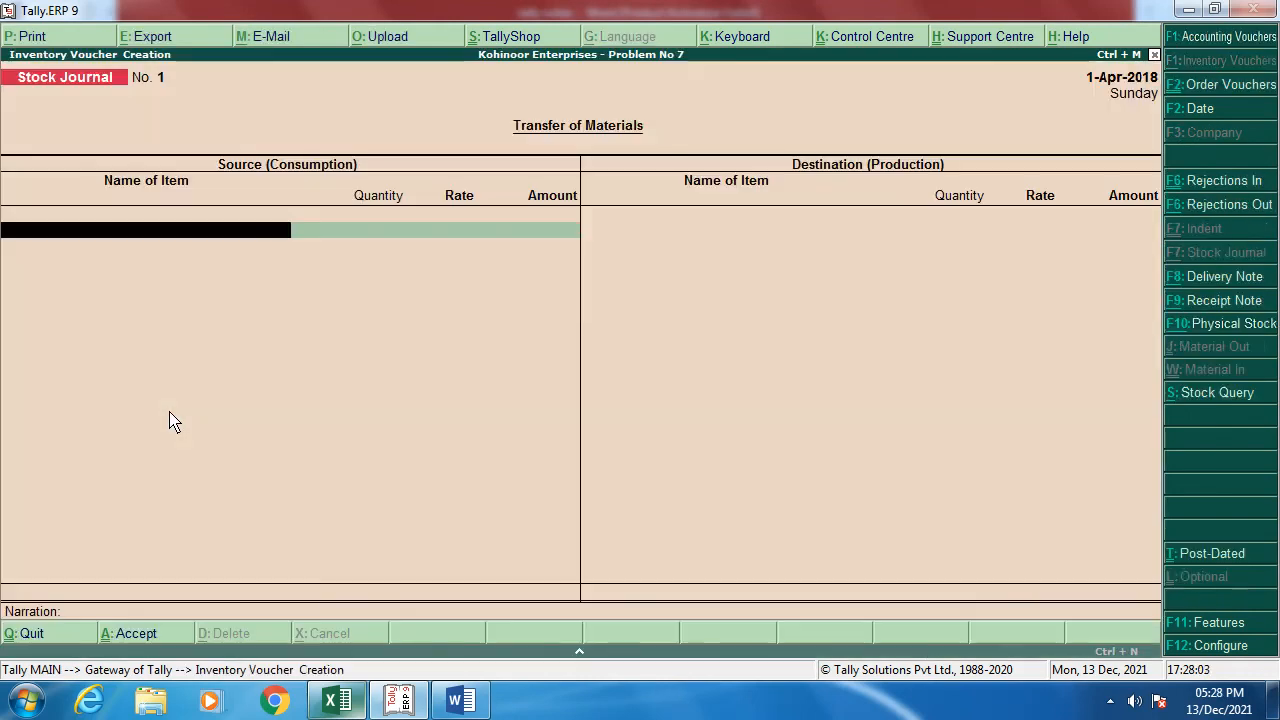
left_click(1228, 284)
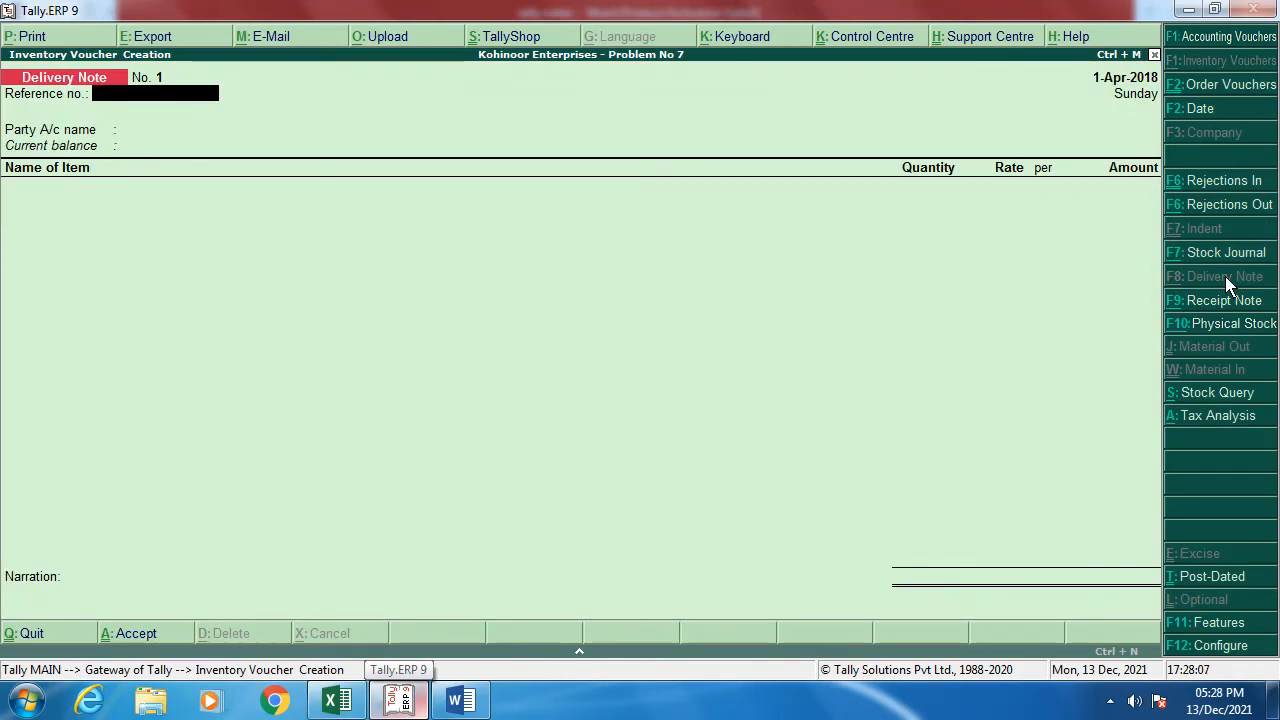
type("DC NO.100")
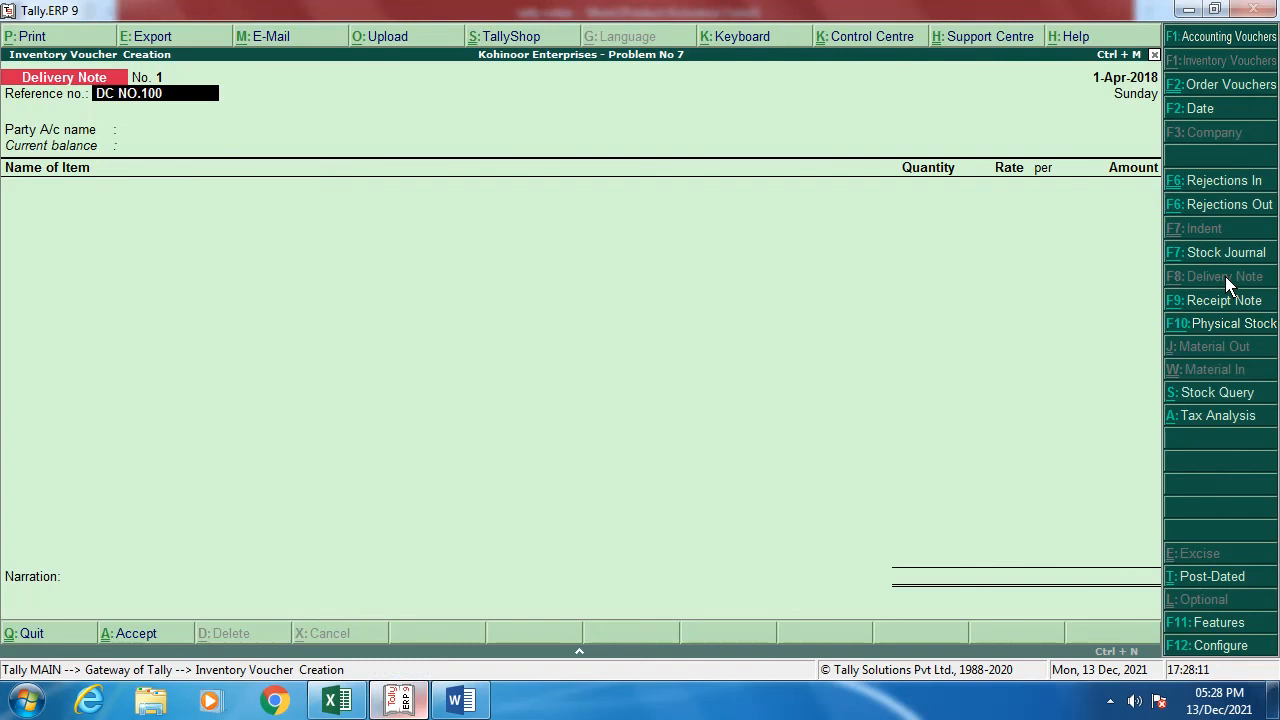
key("Return")
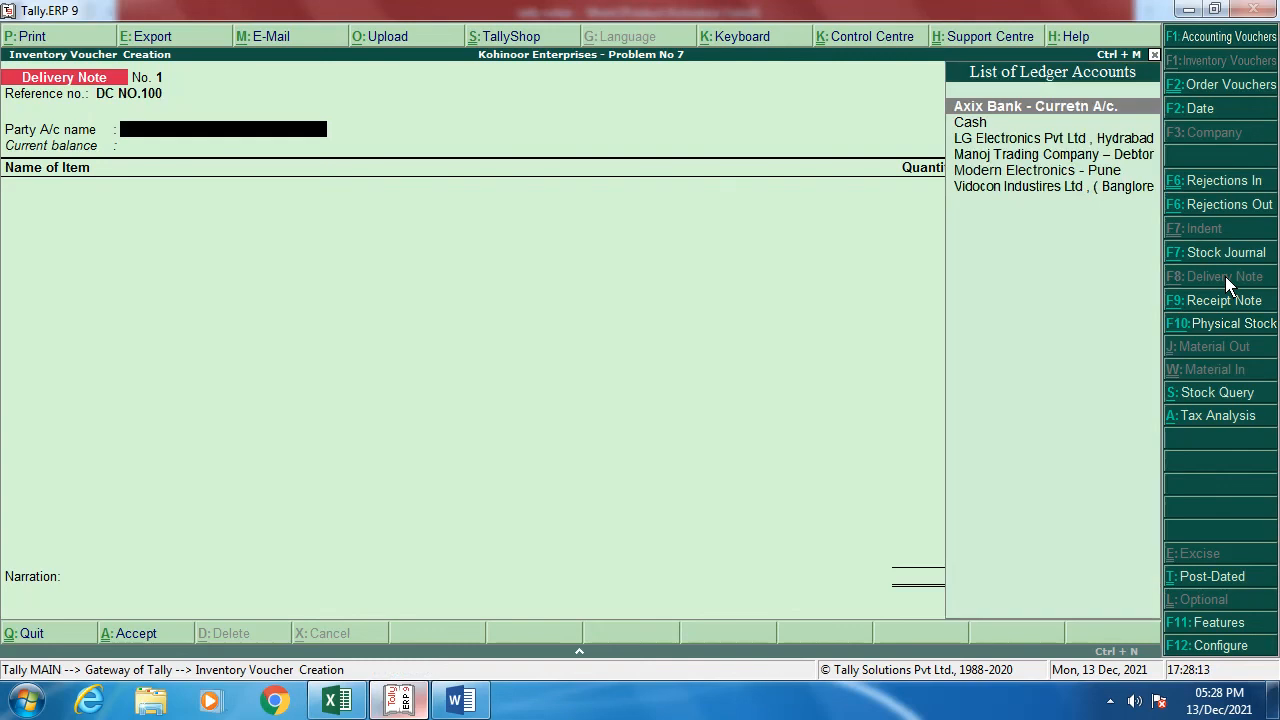
Step: Select Manoj Trading Company as party and link sales order SO NO.01/2018-19
key("Down")
key("Down")
key("Down")
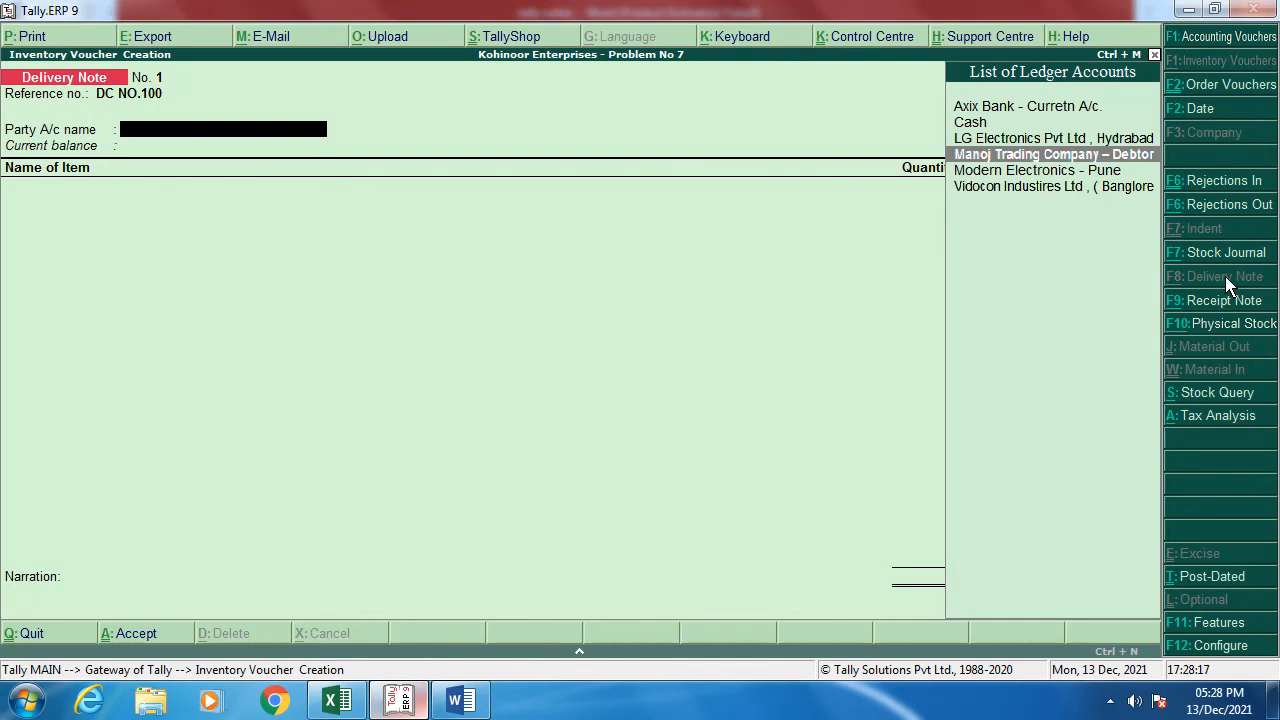
key("Return")
key("Down")
key("Down")
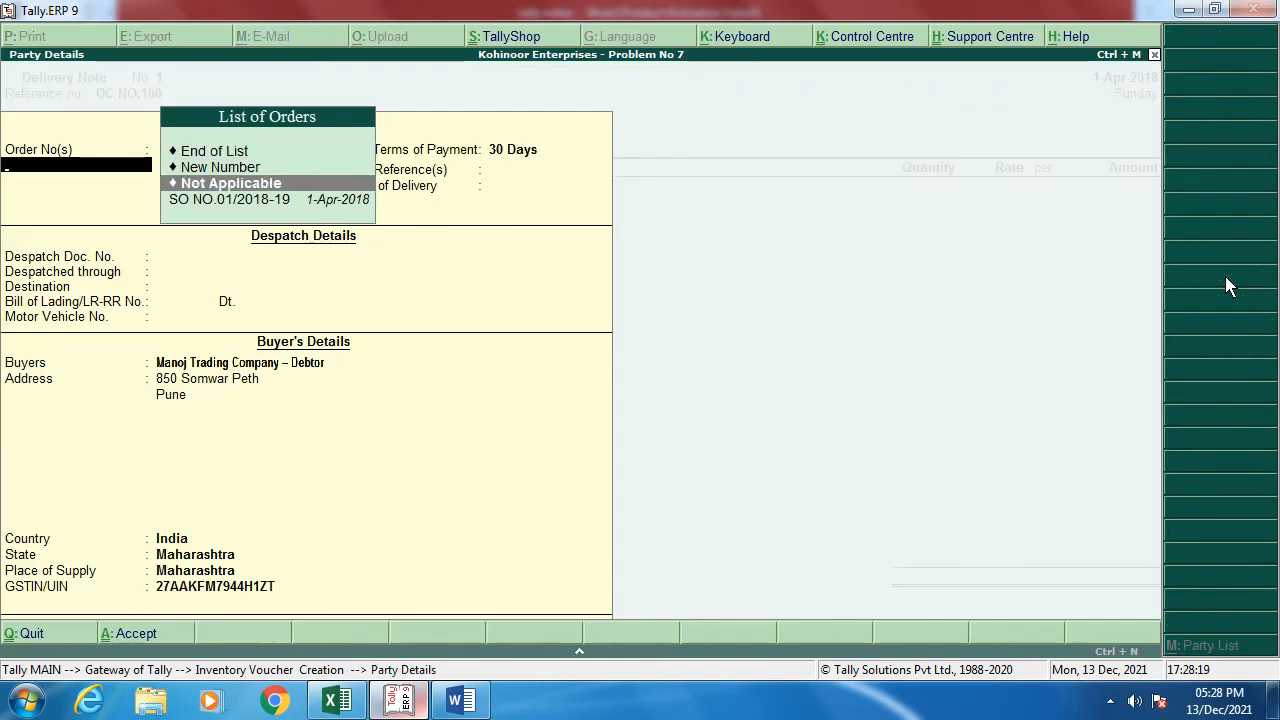
key("Down")
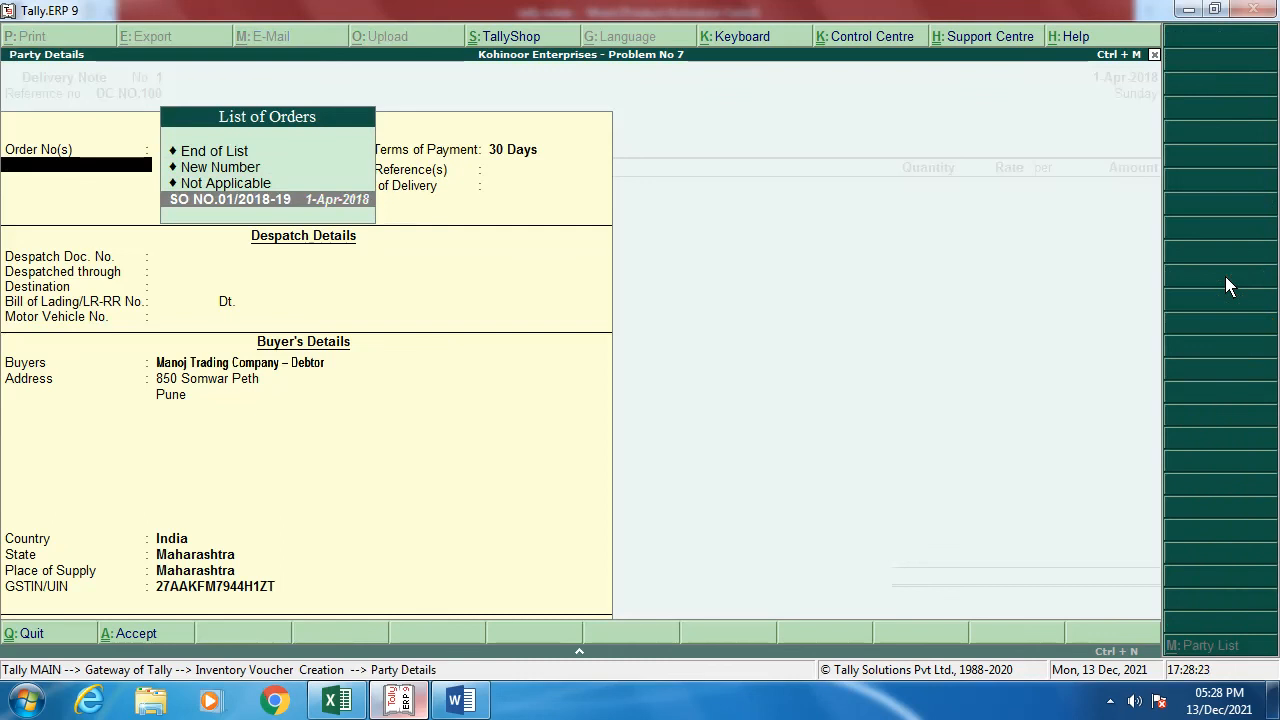
key("Return")
key("Return")
key("Return")
key("Return")
key("Return")
key("Return")
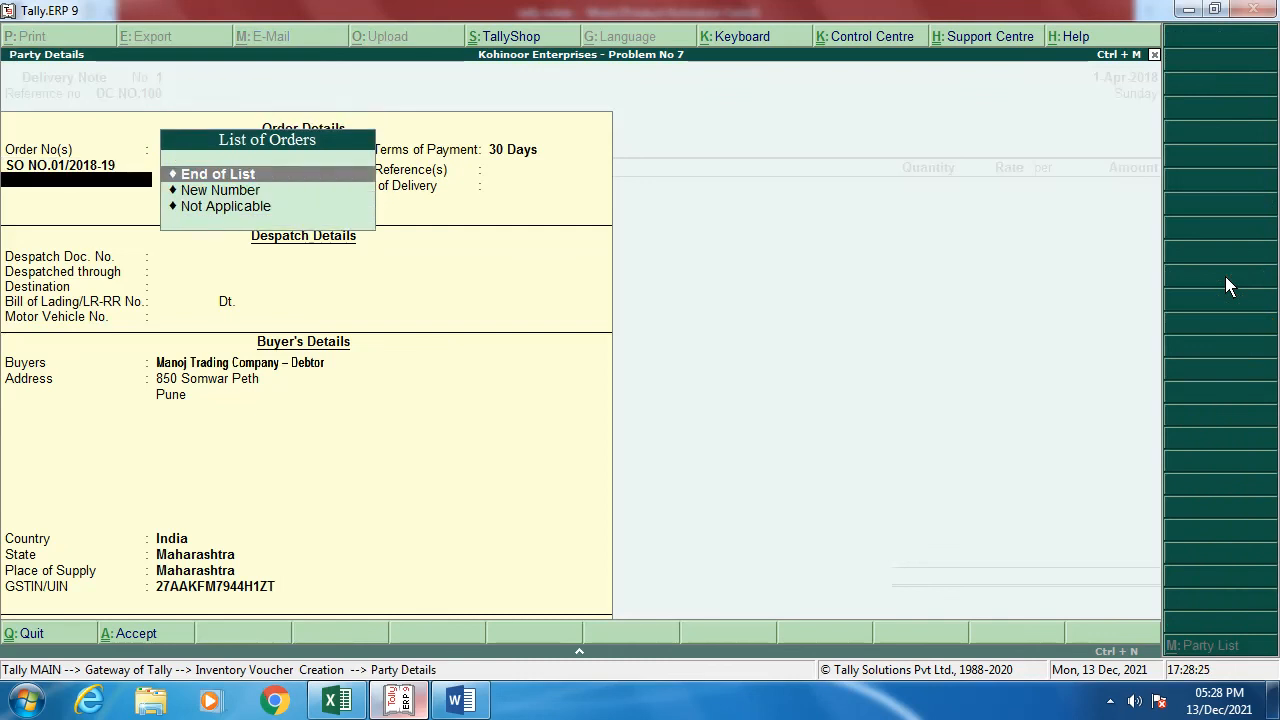
key("Return")
key("Return")
key("Return")
key("Return")
key("Return")
key("Return")
key("Return")
key("Return")
key("Return")
key("Return")
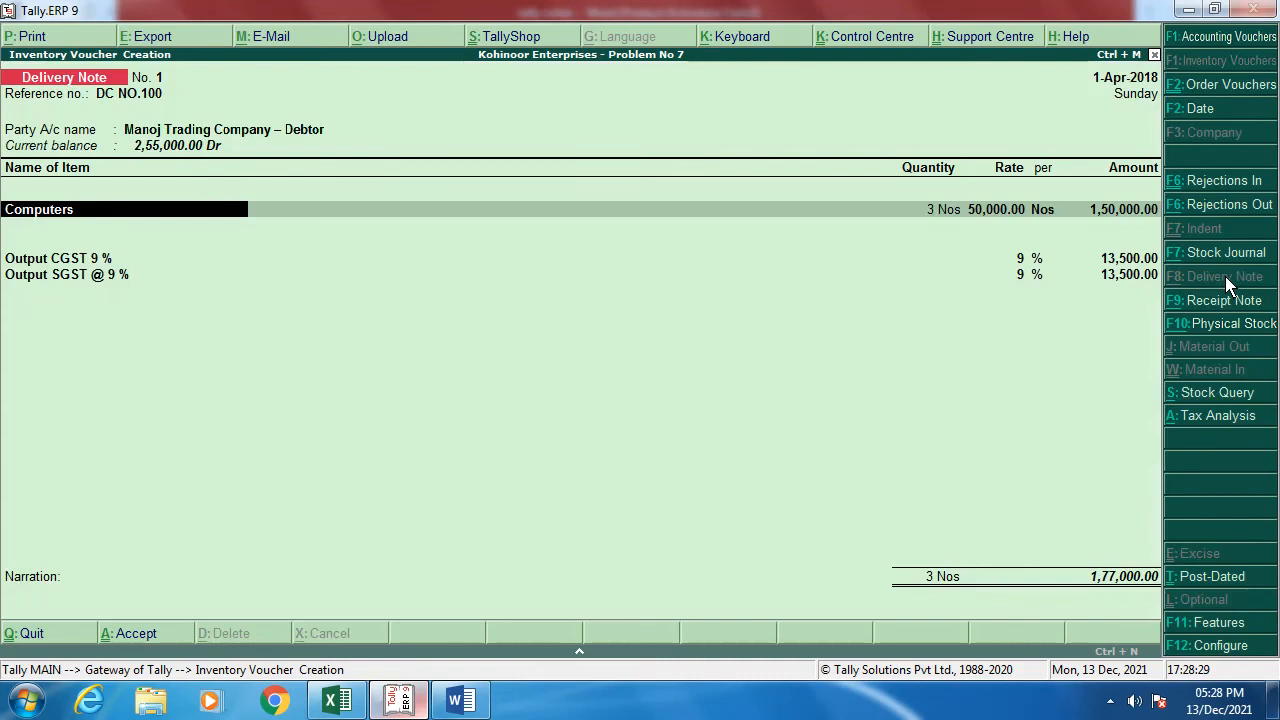
Step: Allocate the 3 Computers to tracking number DC NO.100, add narration 'DC NO. 100', and save
key("Return")
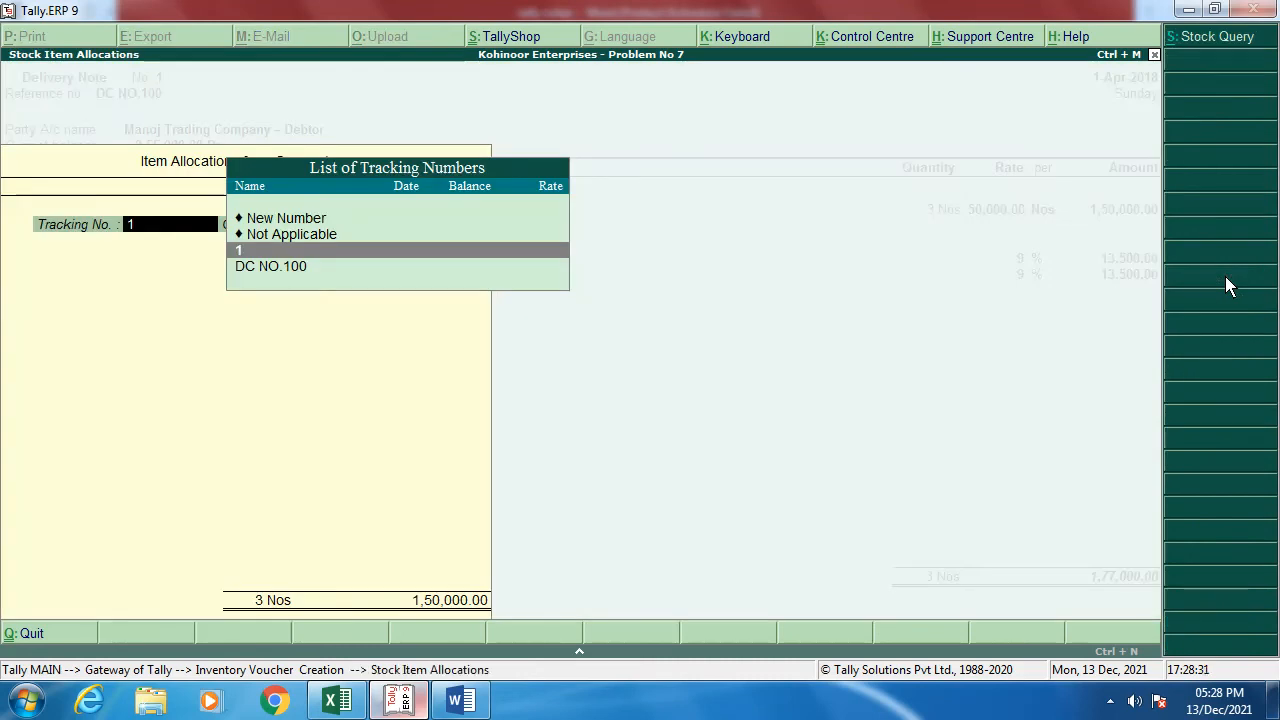
key("Down")
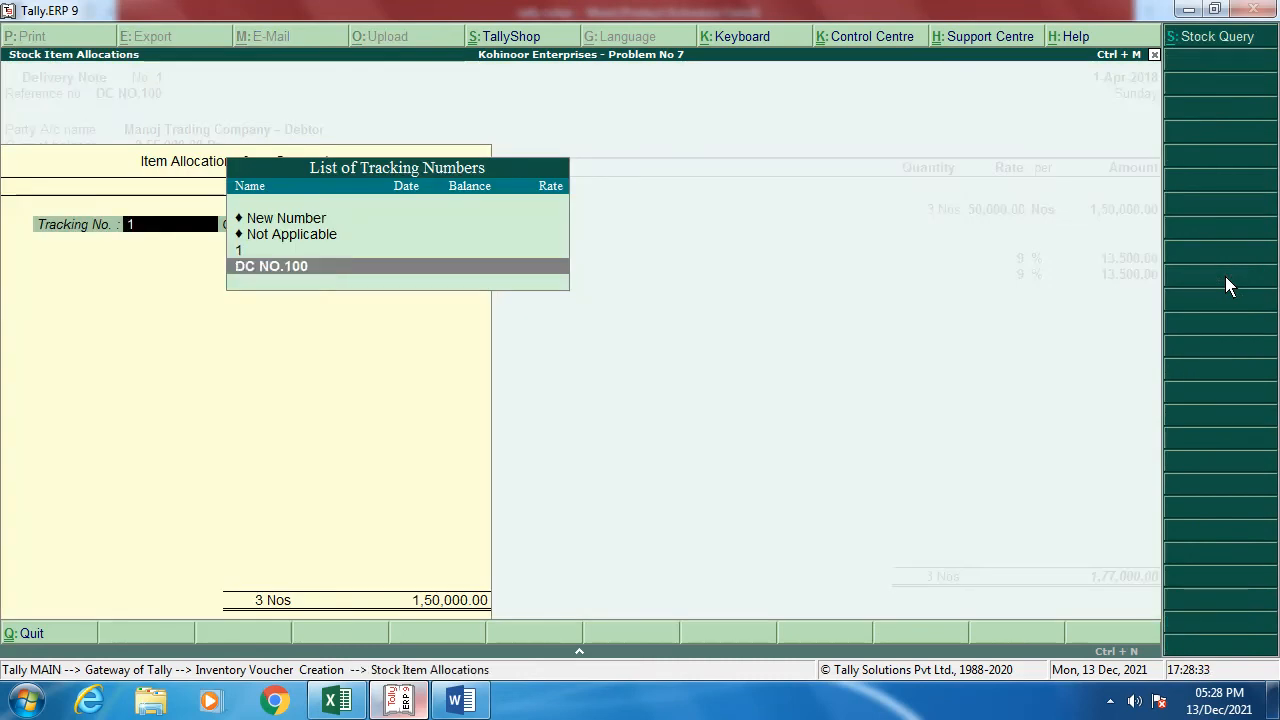
key("Return")
key("Return")
key("Return")
key("Return")
key("Return")
key("Return")
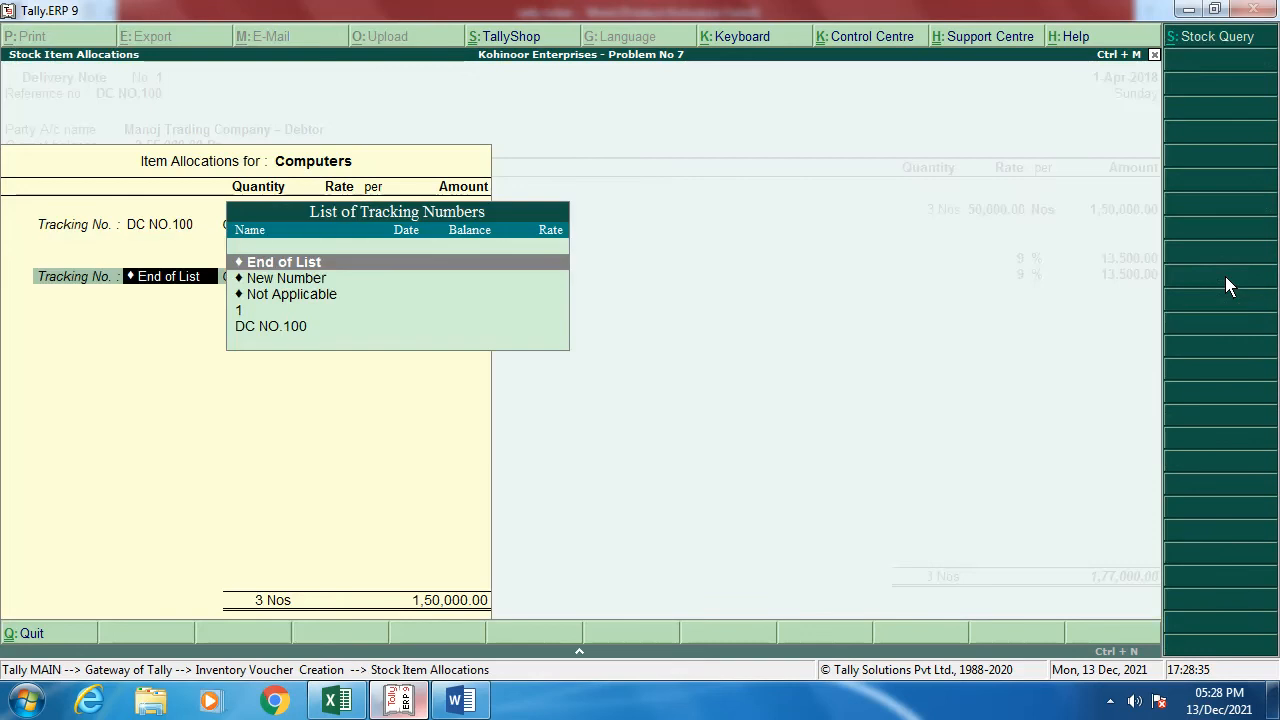
key("Return")
key("Return")
key("Return")
key("Return")
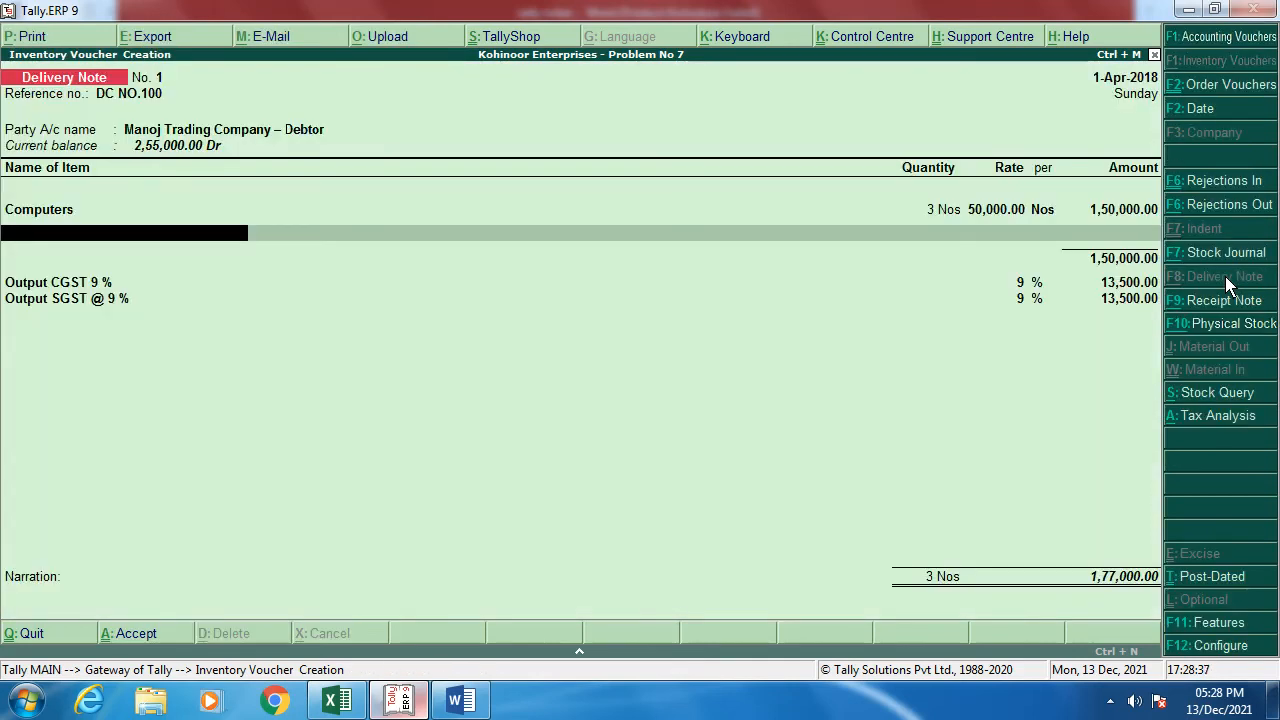
key("Return")
key("Return")
key("Return")
key("Return")
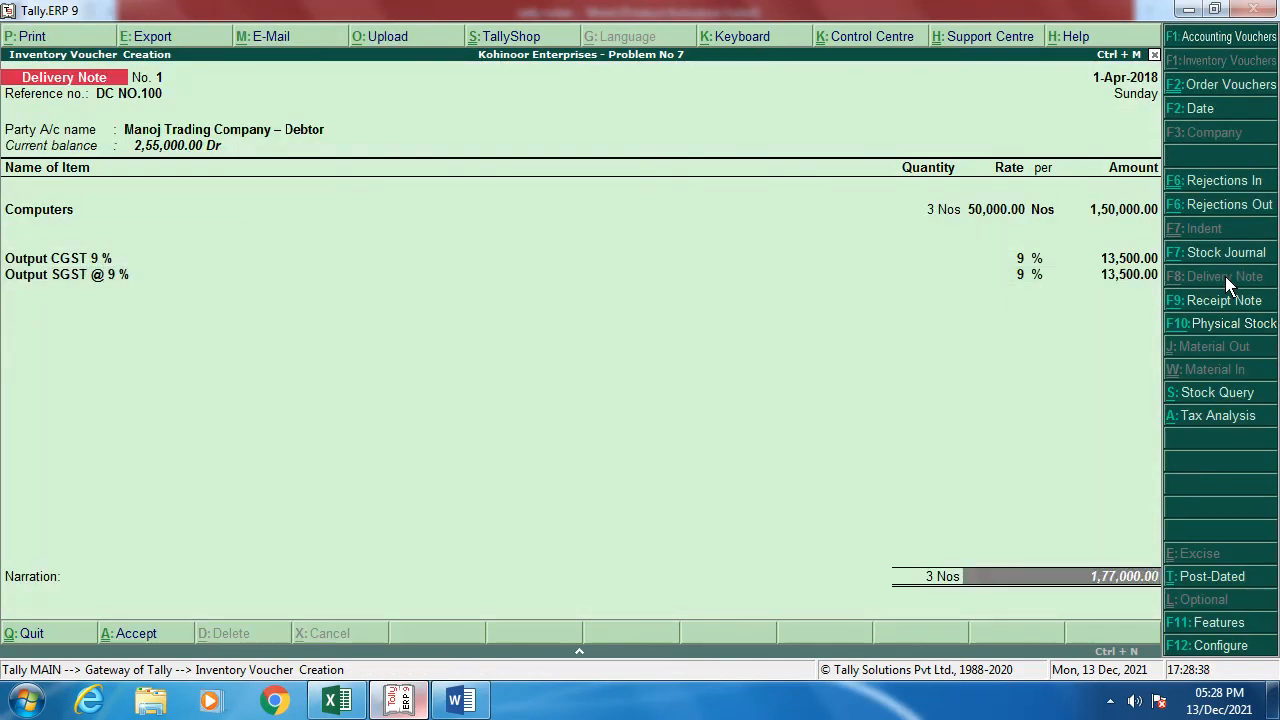
key("Return")
type("D")
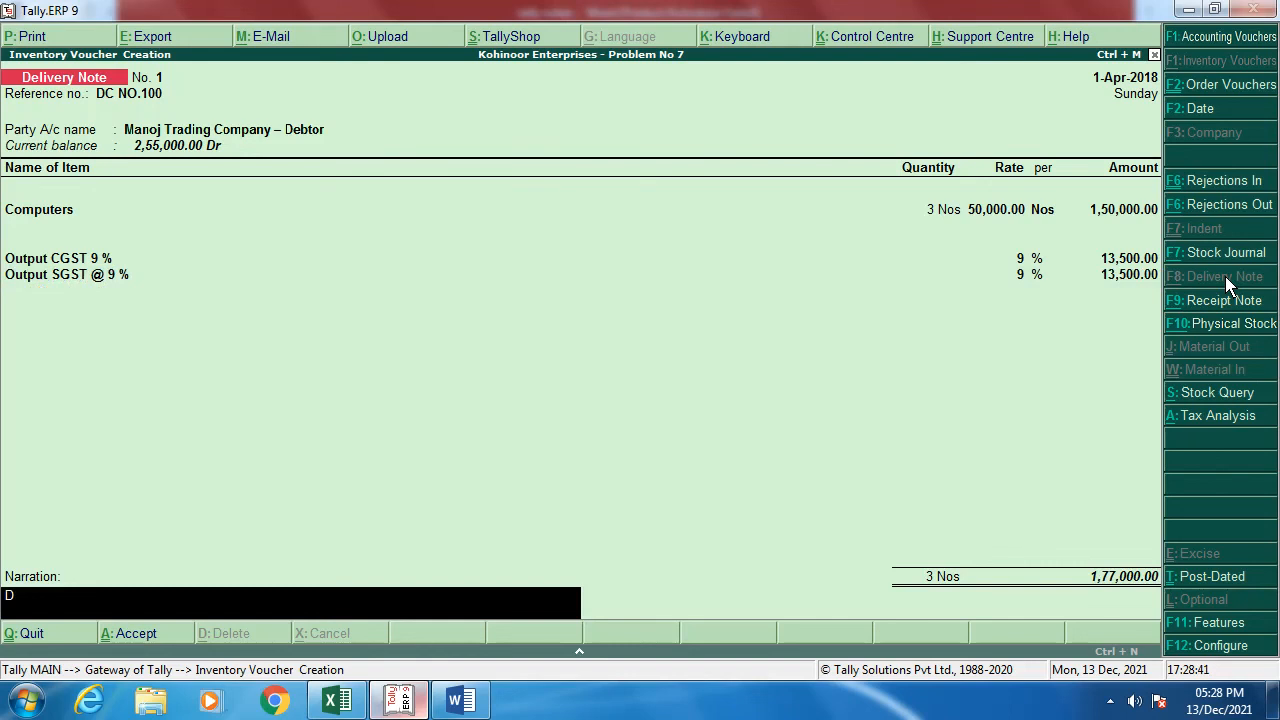
type("C NO. 100")
key("Return")
key("Return")
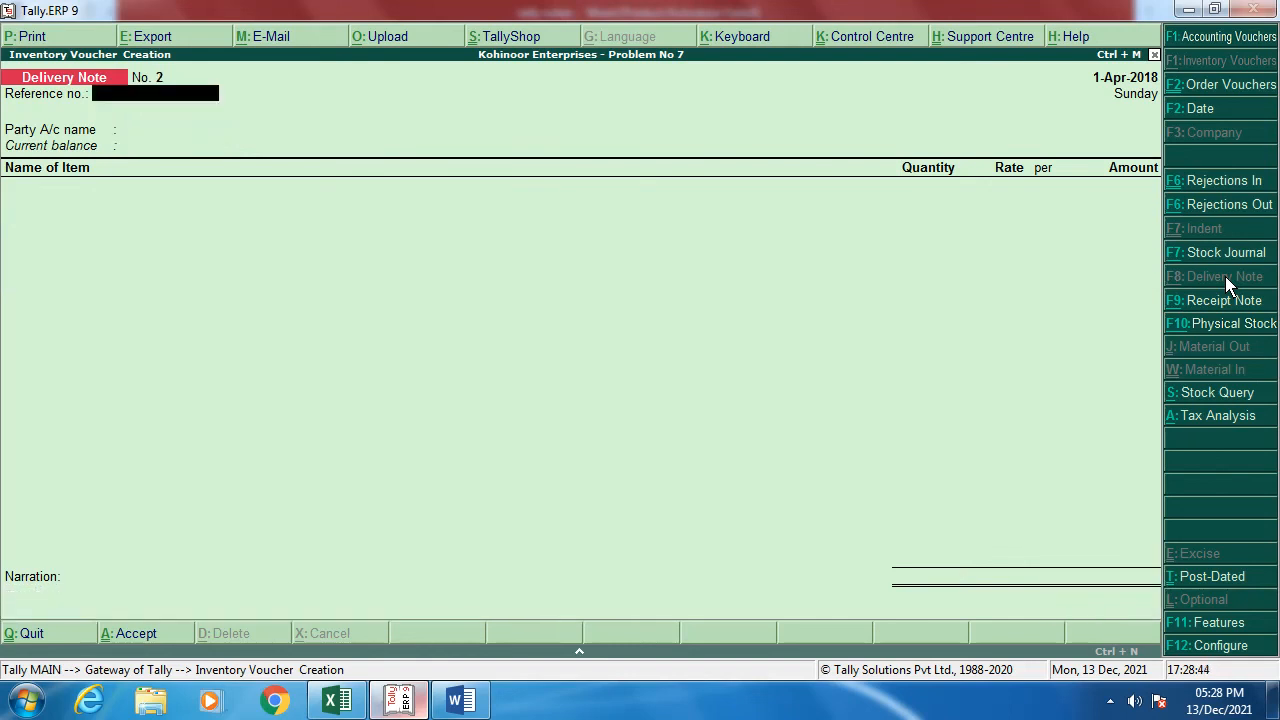
Step: View detailed Profit & Loss Sales Bills to Make, showing DC NO.100's 3 Computers worth 1,50,000.00
key("Escape")
key("Down")
key("Down")
key("Down")
key("Down")
key("Down")
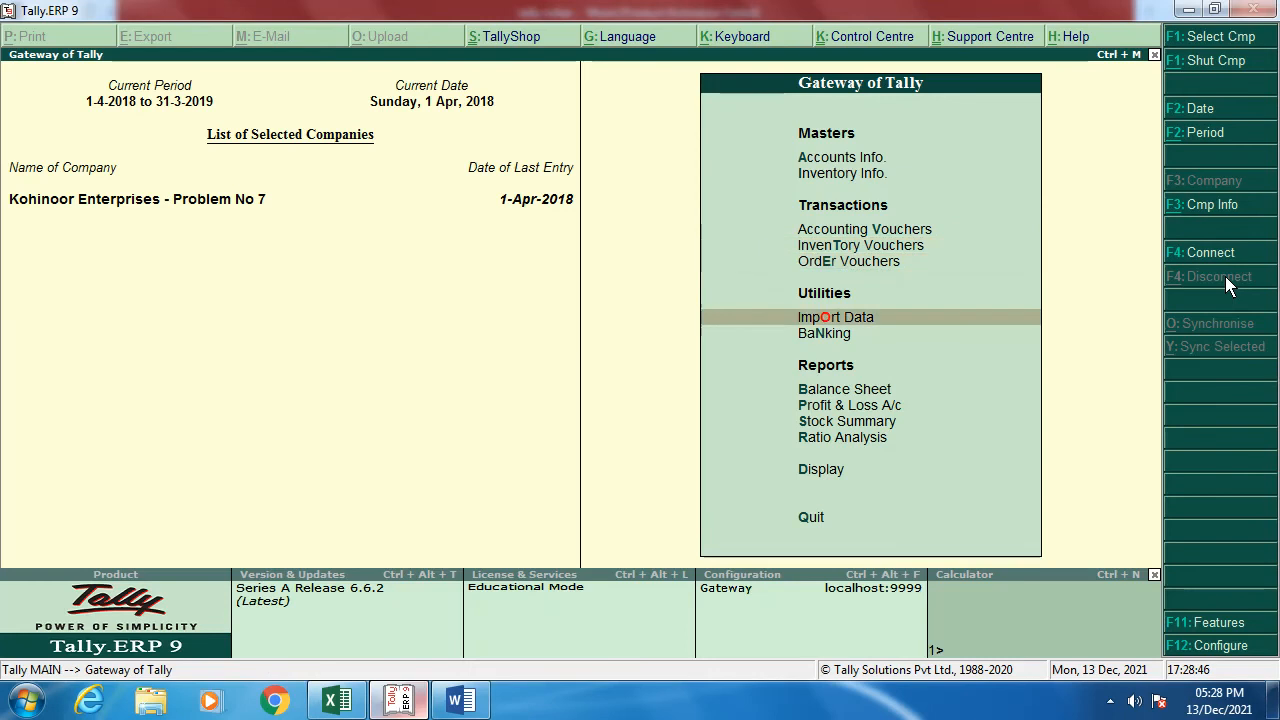
key("Return")
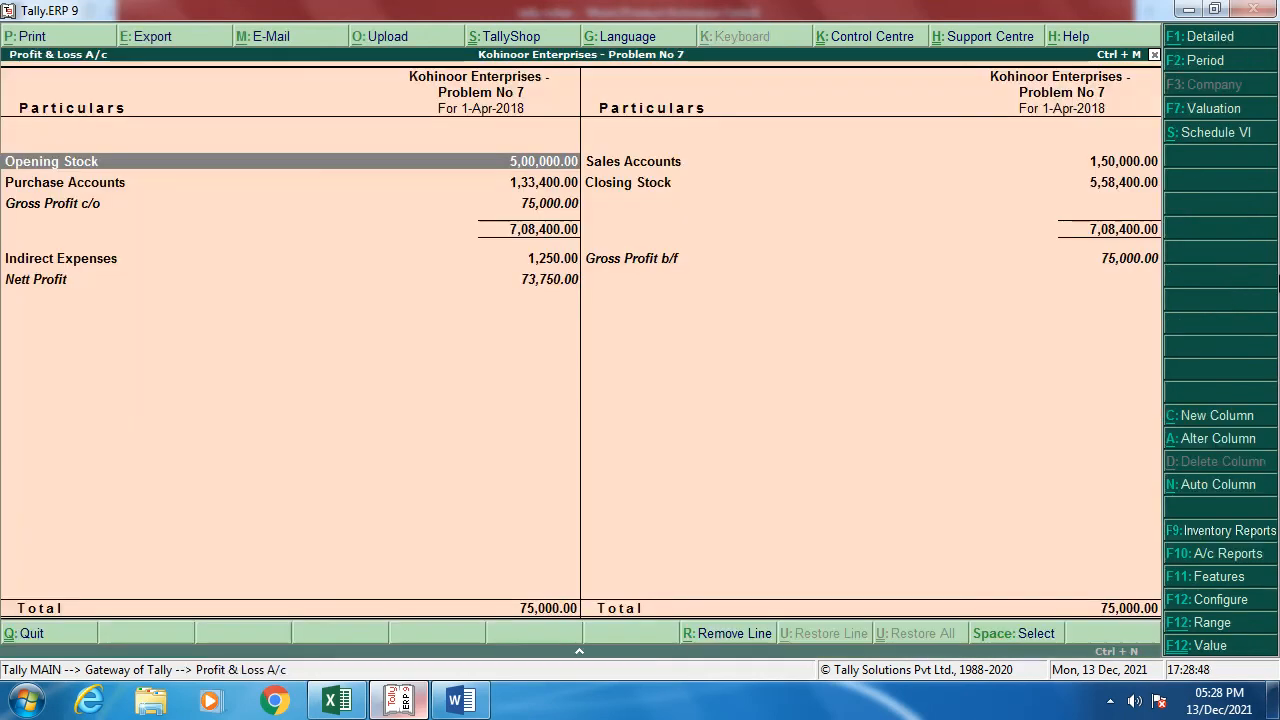
left_click(1213, 38)
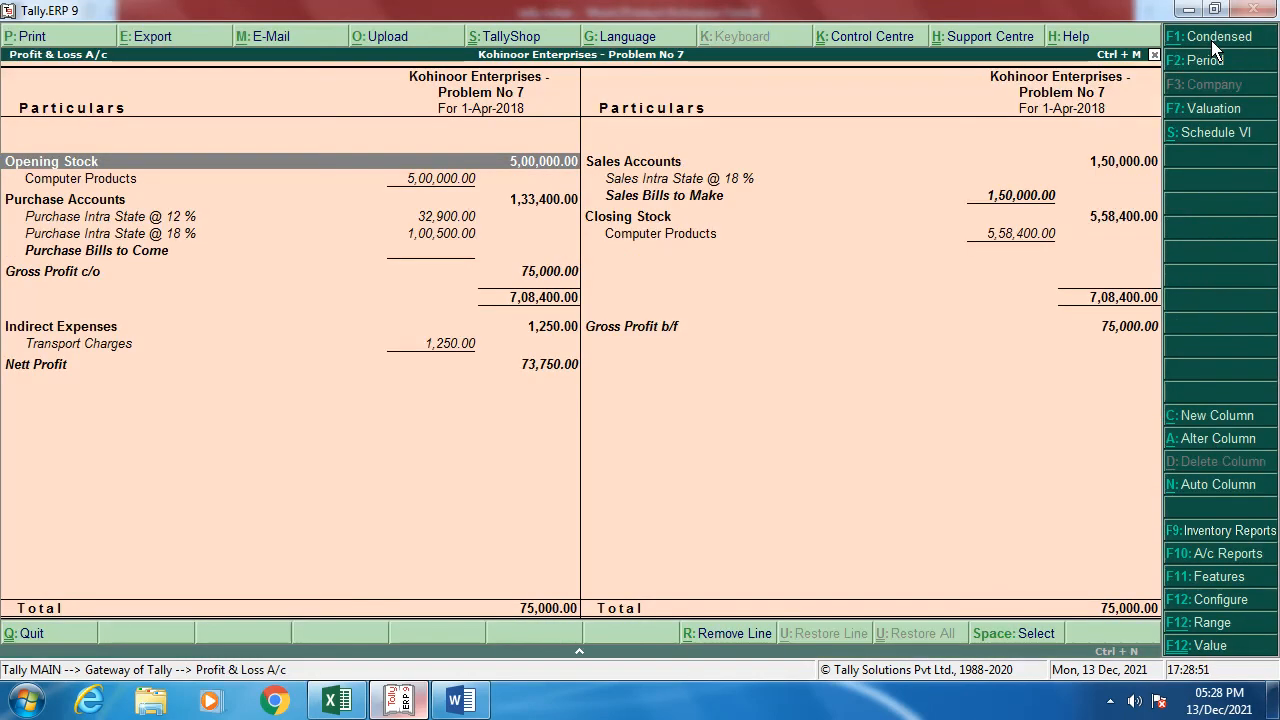
key("Right")
key("Down")
key("Down")
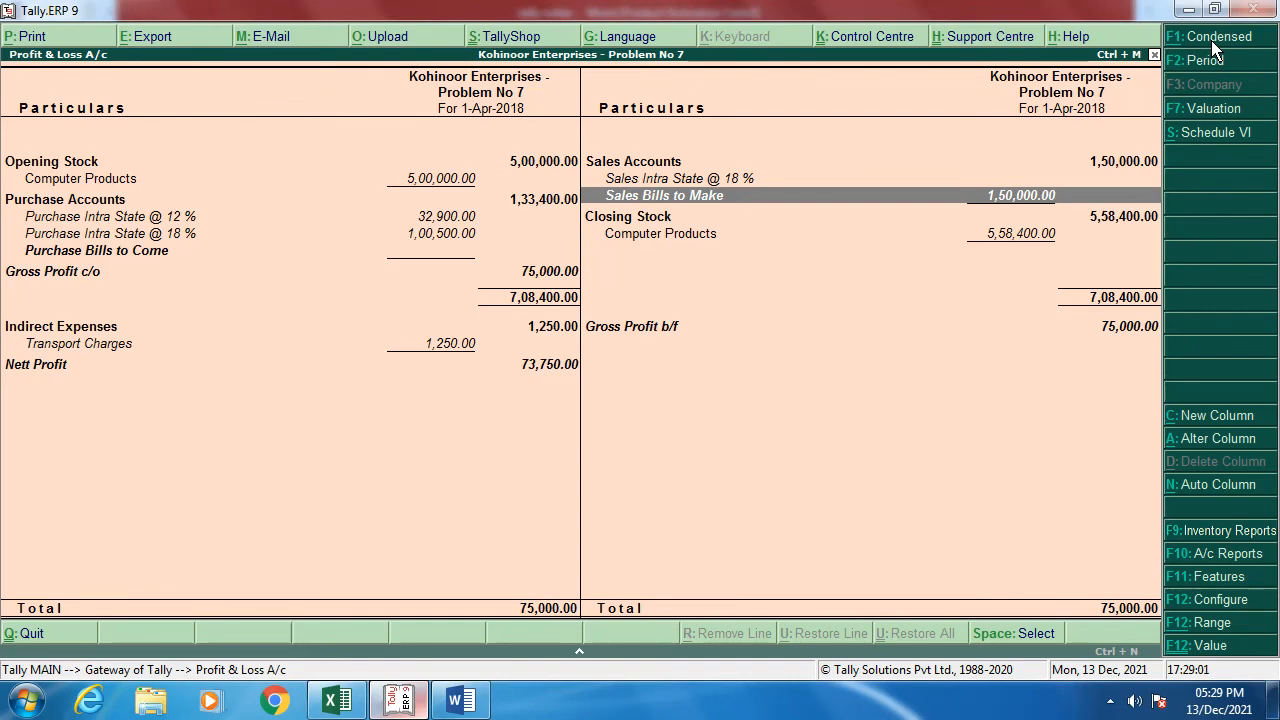
key("Return")
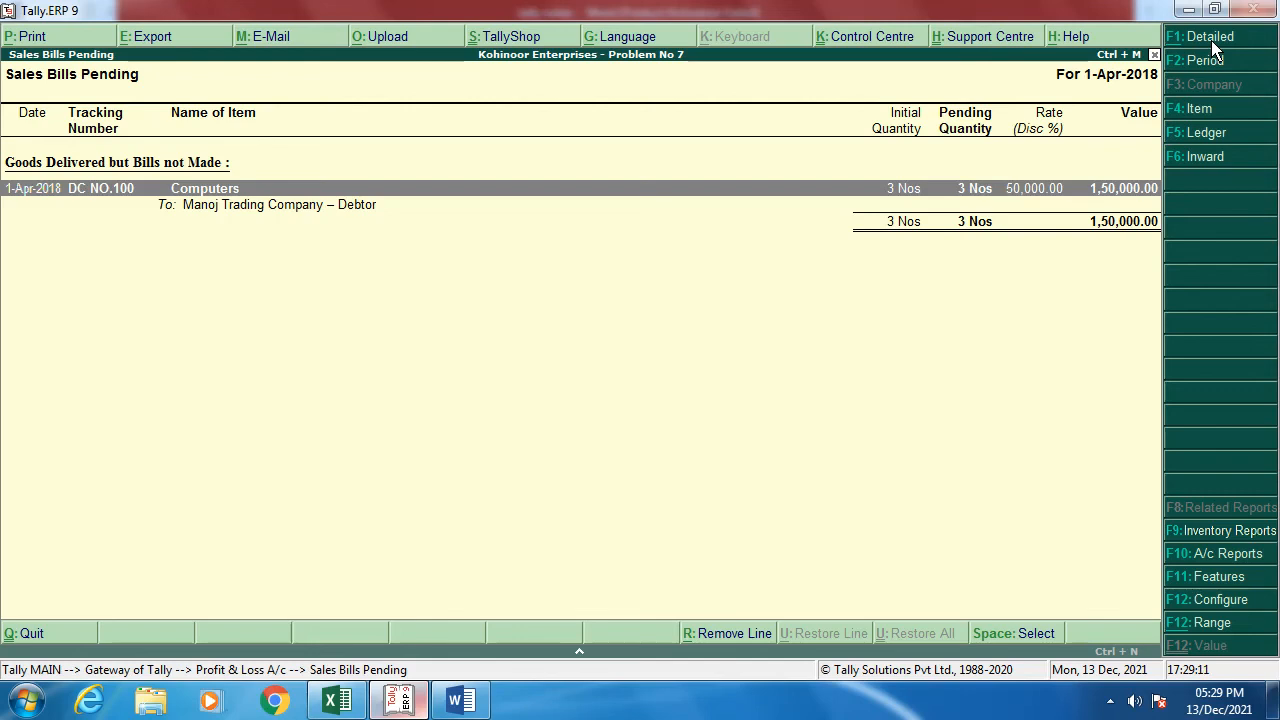
key("Escape")
key("Escape")
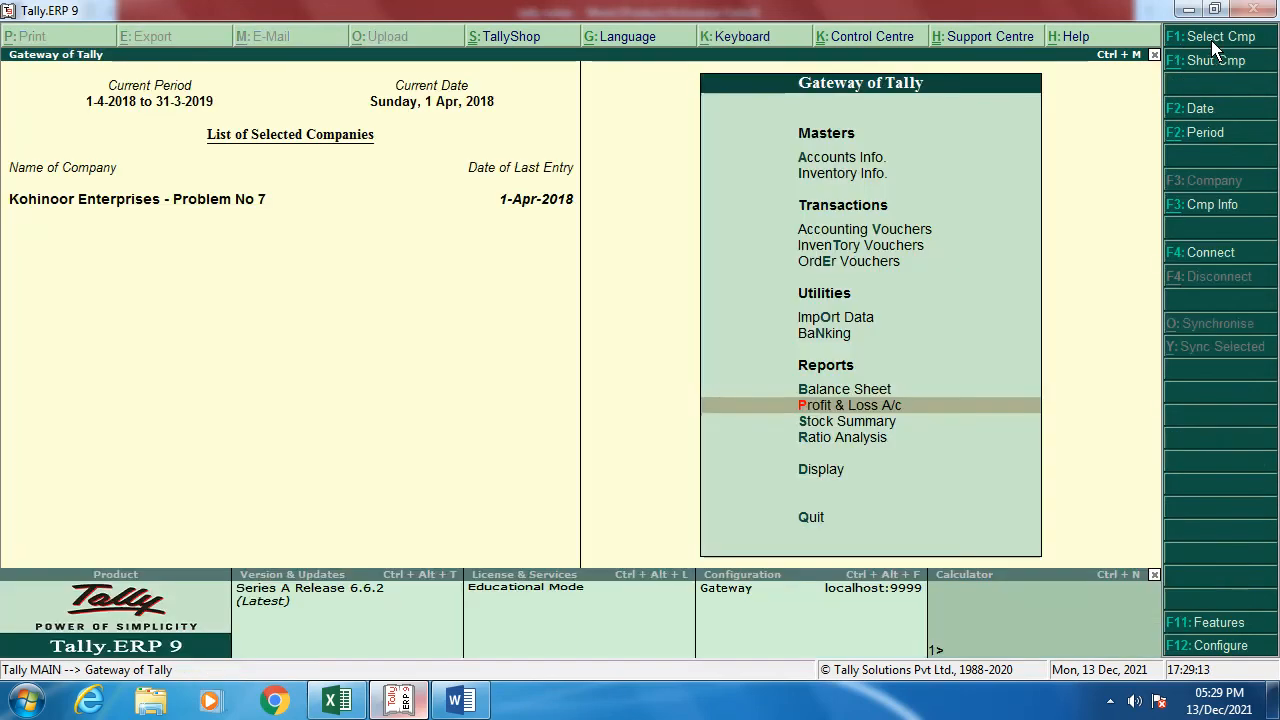
Step: Start a Sales voucher with reference BILL NO.140 for Manoj Trading Company, linked to delivery note DC NO.100
key("Up")
key("Up")
key("Up")
key("Up")
key("Up")
key("Up")
key("Return")
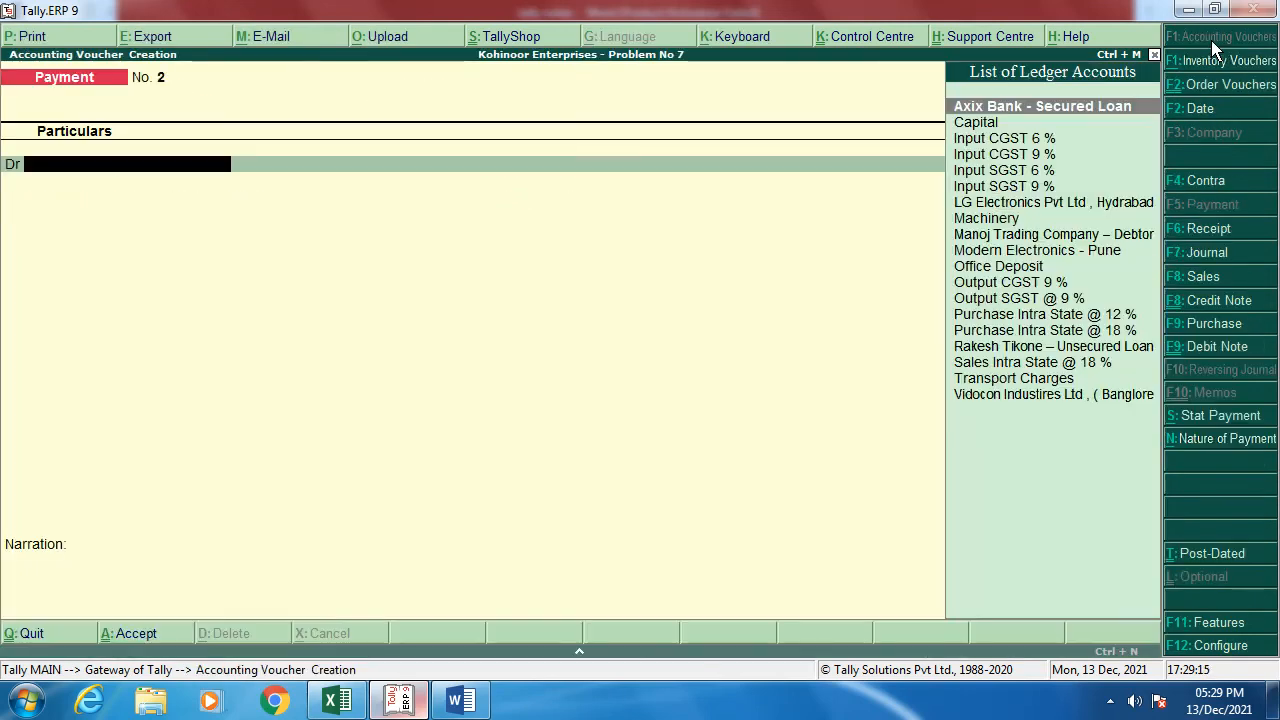
key("F8")
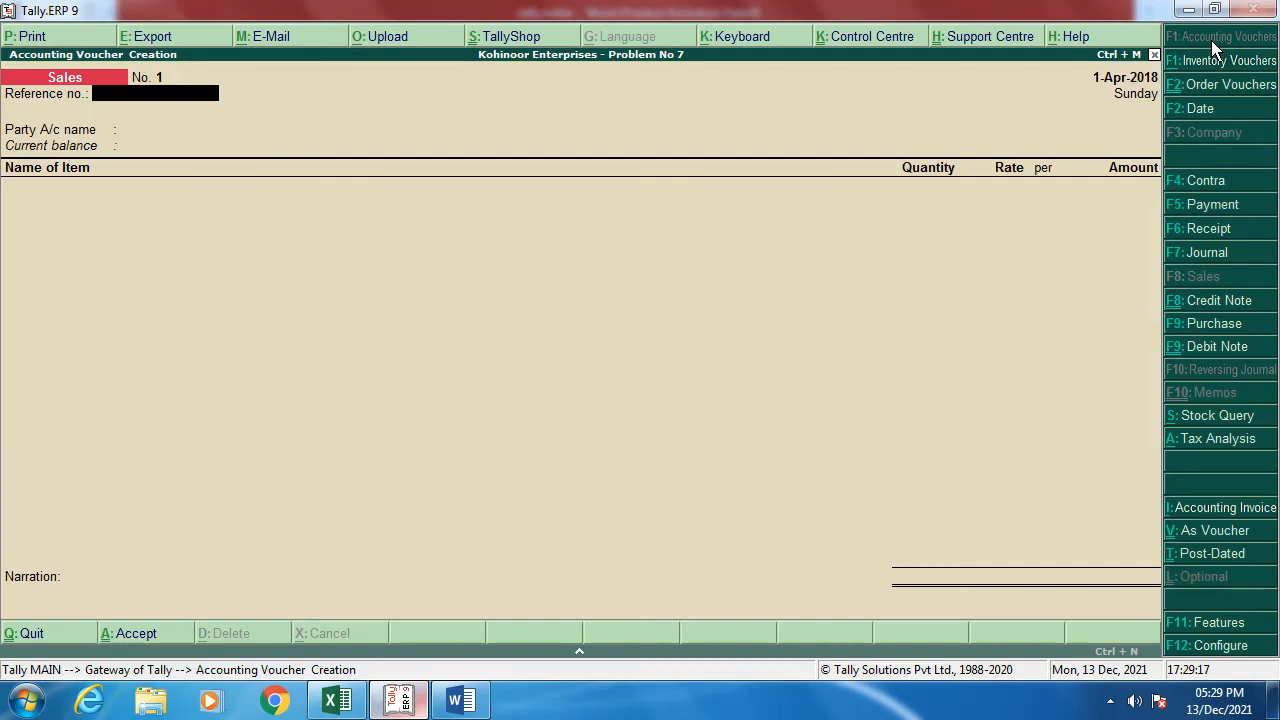
type("BILL NO.140")
key("Return")
key("Down")
key("Down")
key("Down")
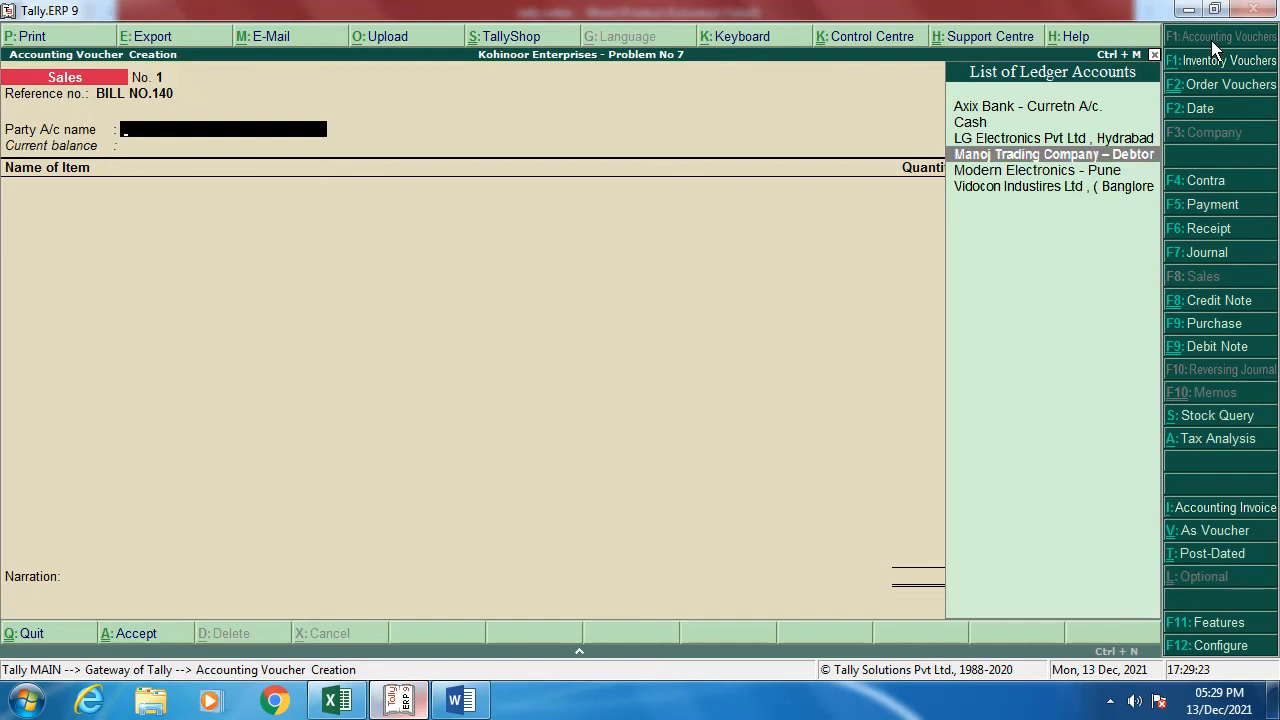
key("Return")
key("Down")
key("Down")
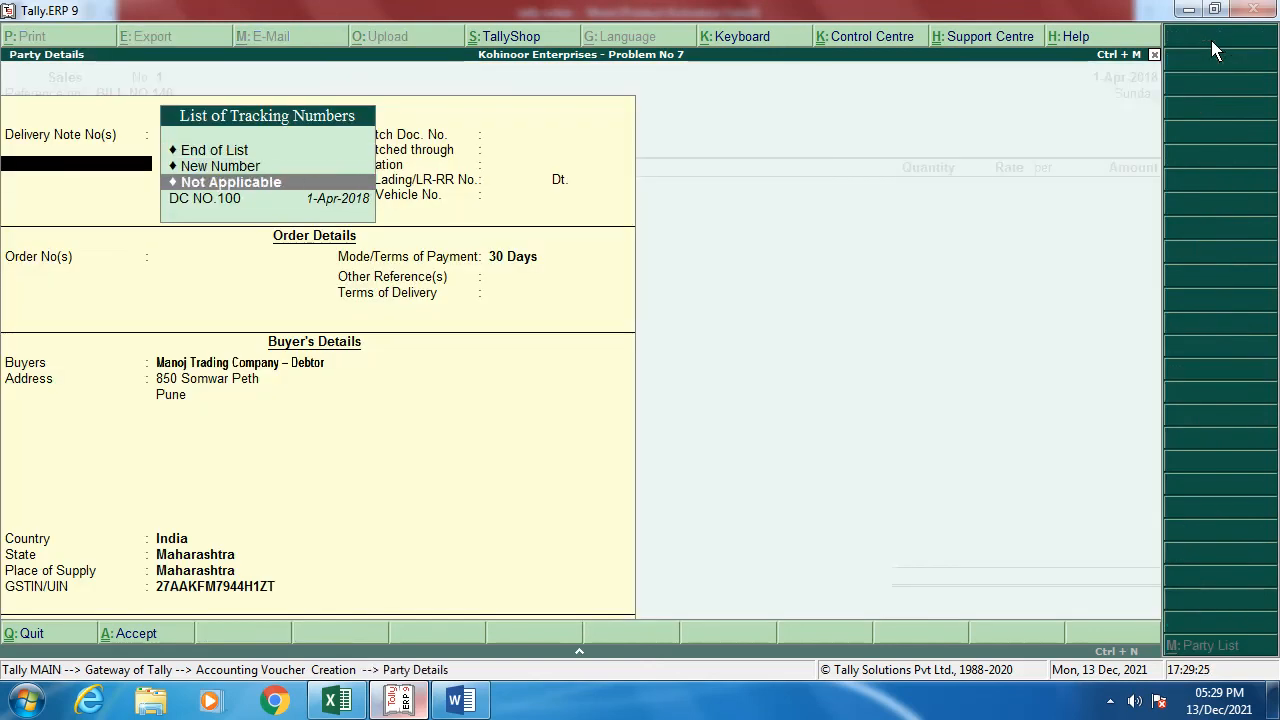
key("Down")
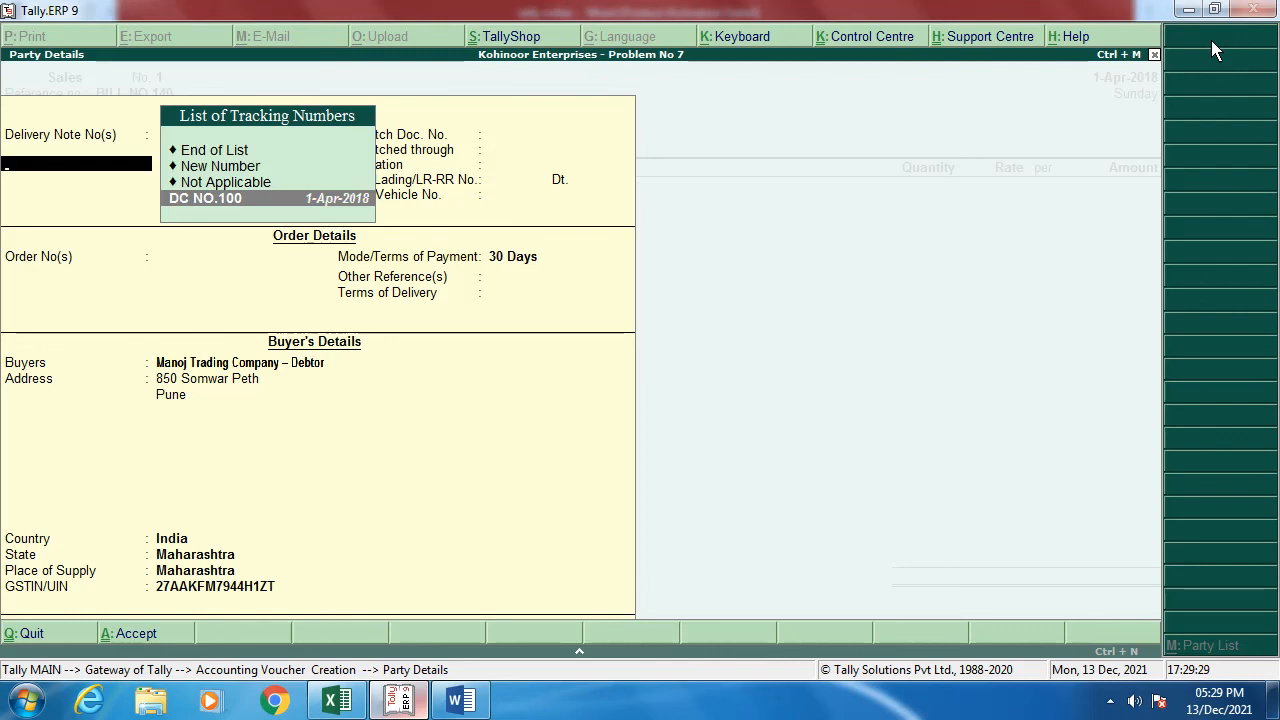
key("Return")
Step: Allocate the Computers against DC NO.100 and accept the output CGST and SGST lines
key("Return")
key("Return")
key("Return")
key("Return")
key("Return")
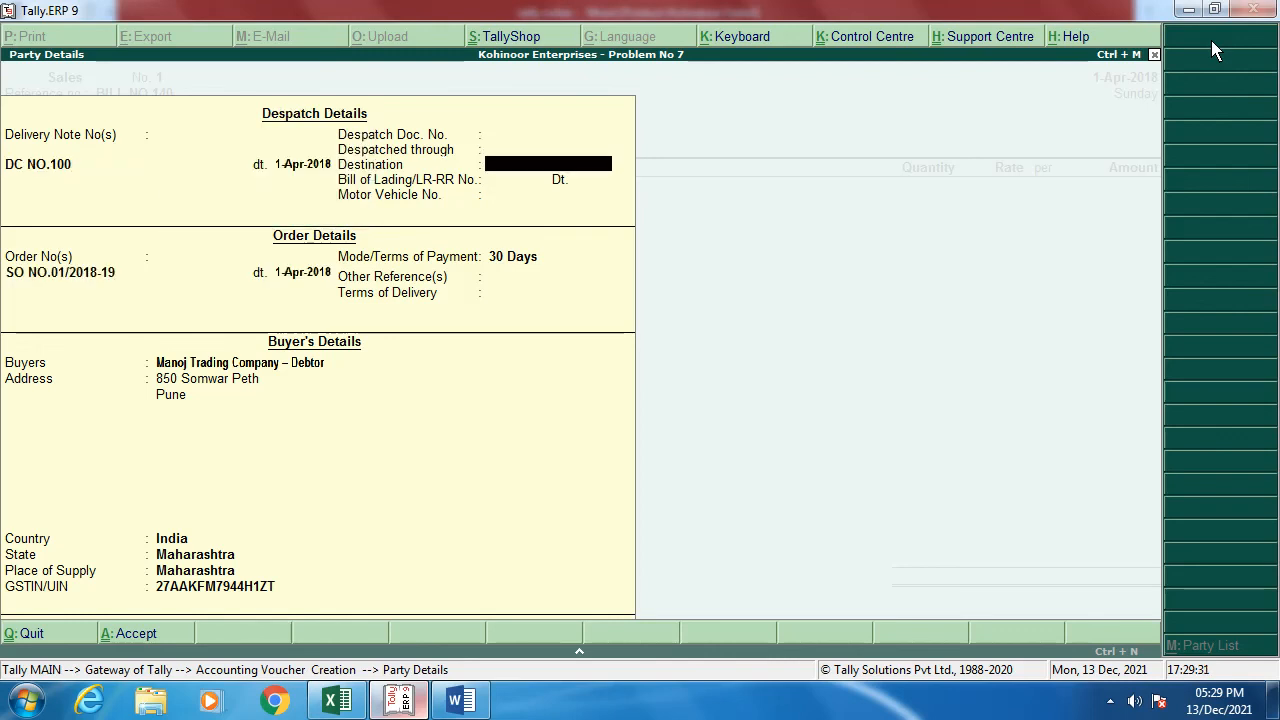
key("Return")
key("Return")
key("Return")
key("Return")
key("Return")
key("Return")
key("Return")
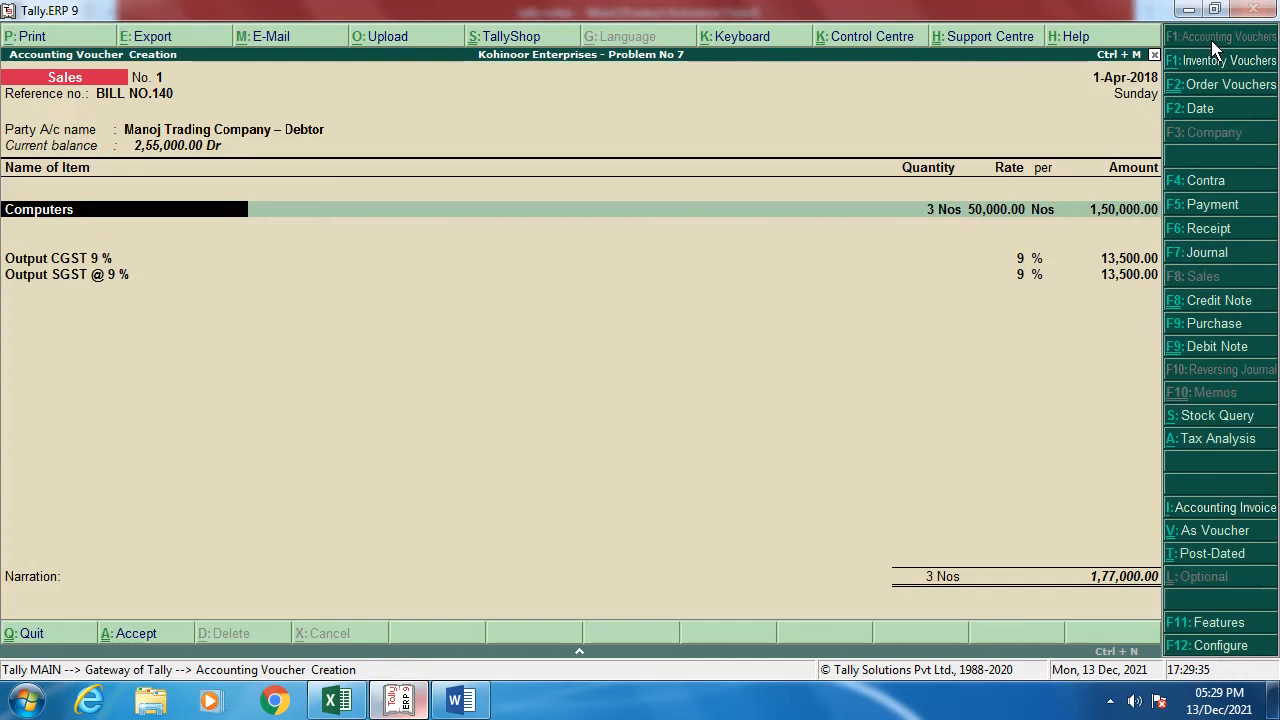
key("Return")
key("Return")
key("Return")
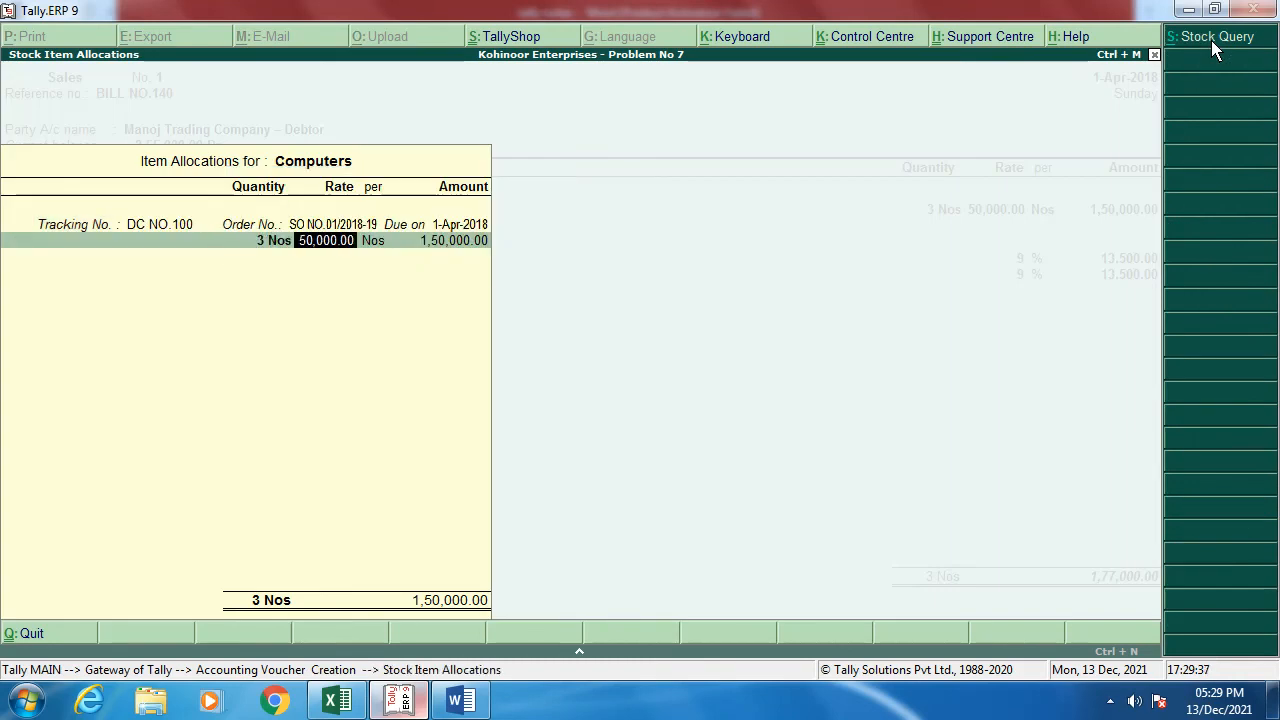
key("Return")
key("Return")
key("Return")
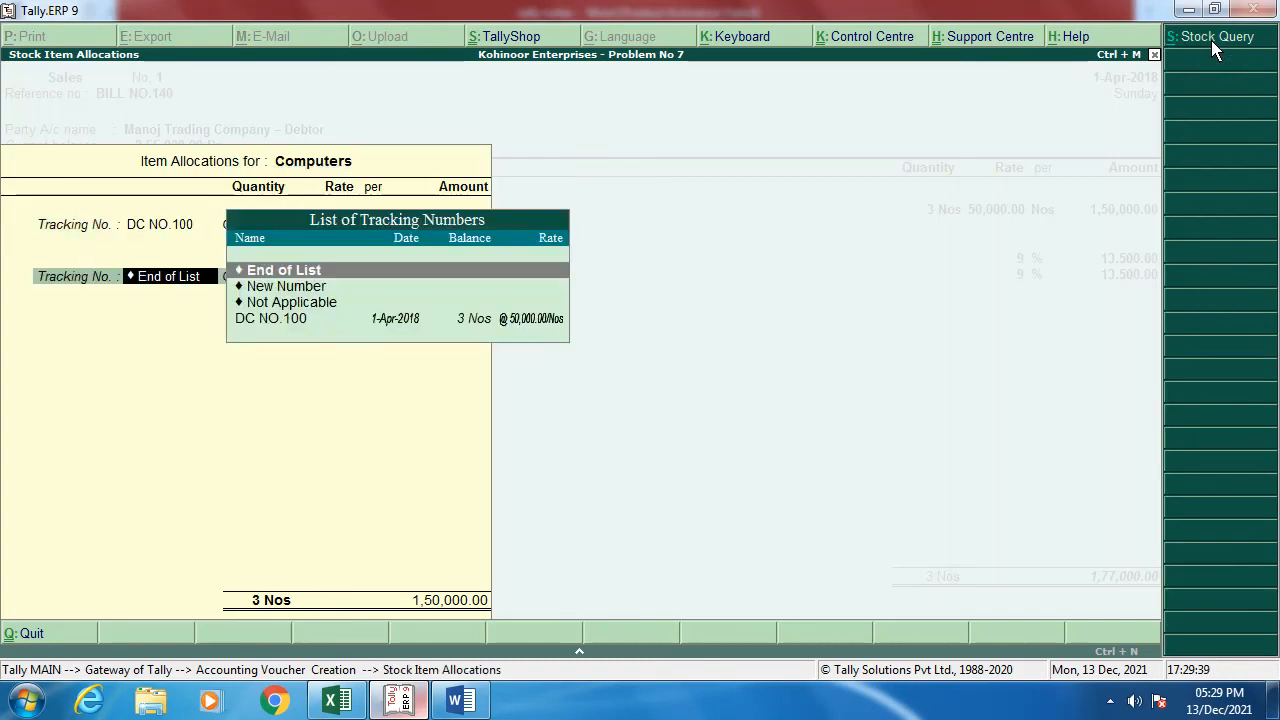
key("Return")
key("Return")
key("Return")
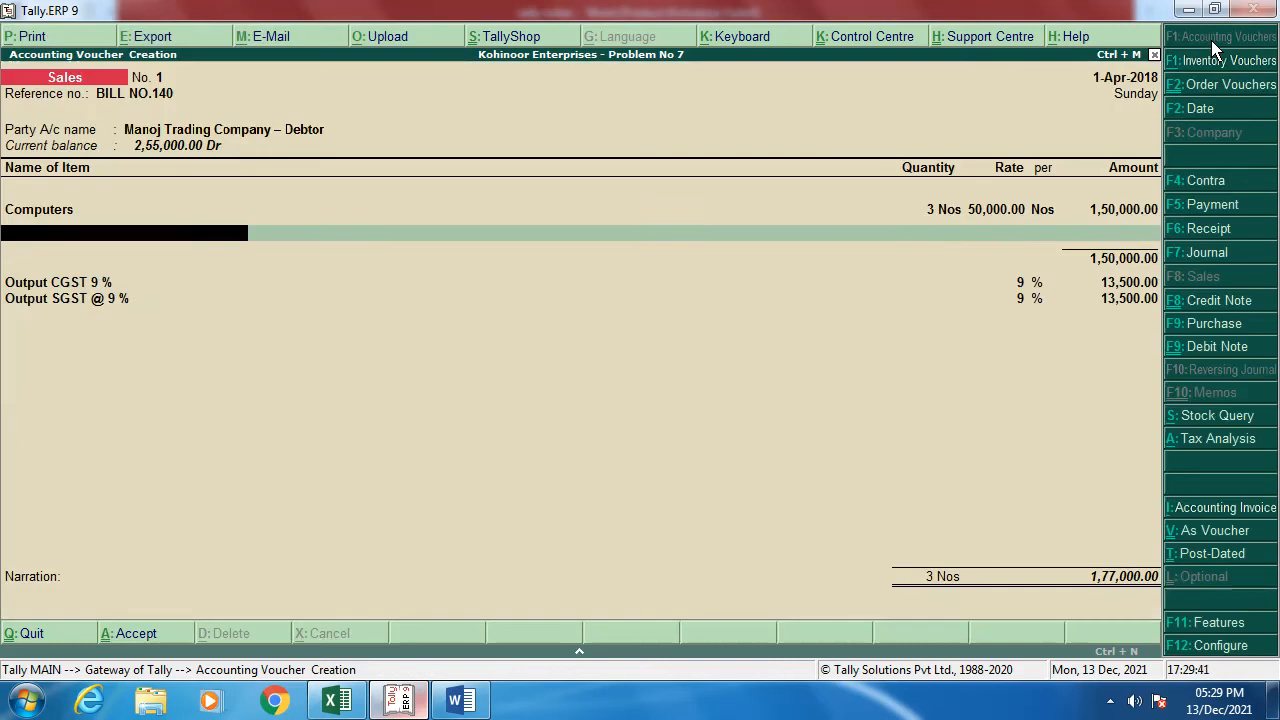
key("Return")
key("Return")
key("Return")
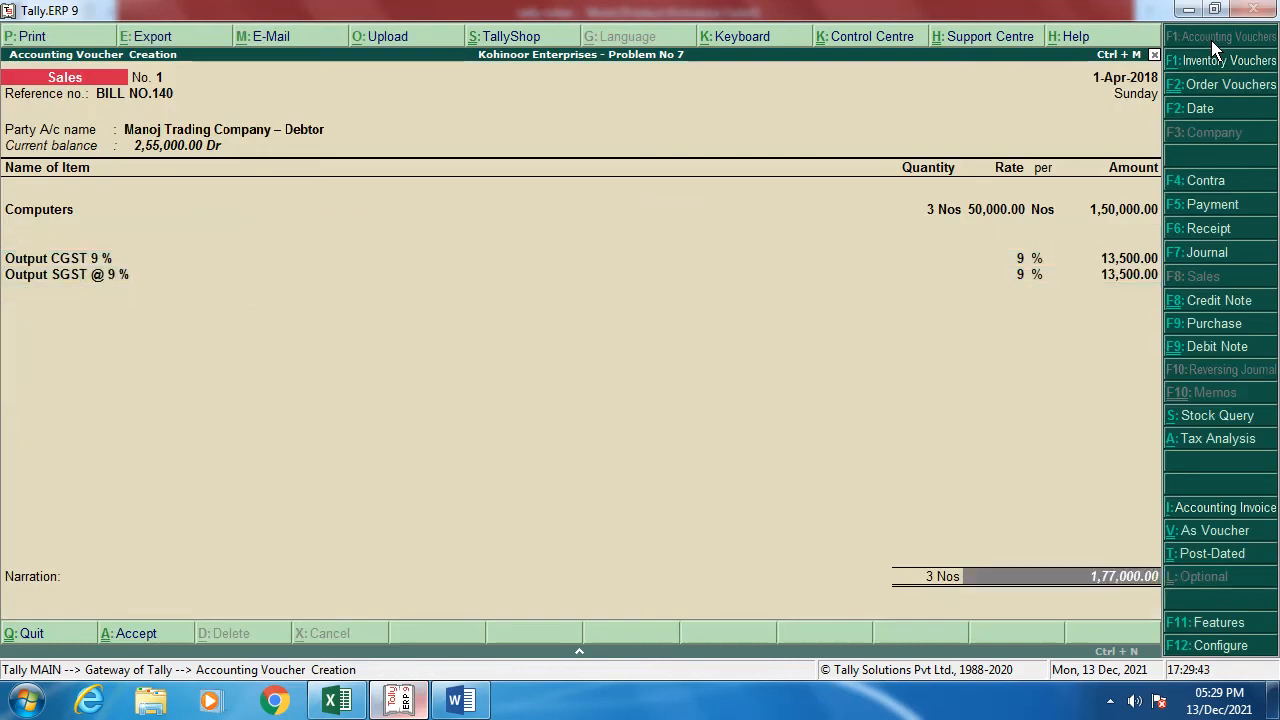
key("Return")
key("Return")
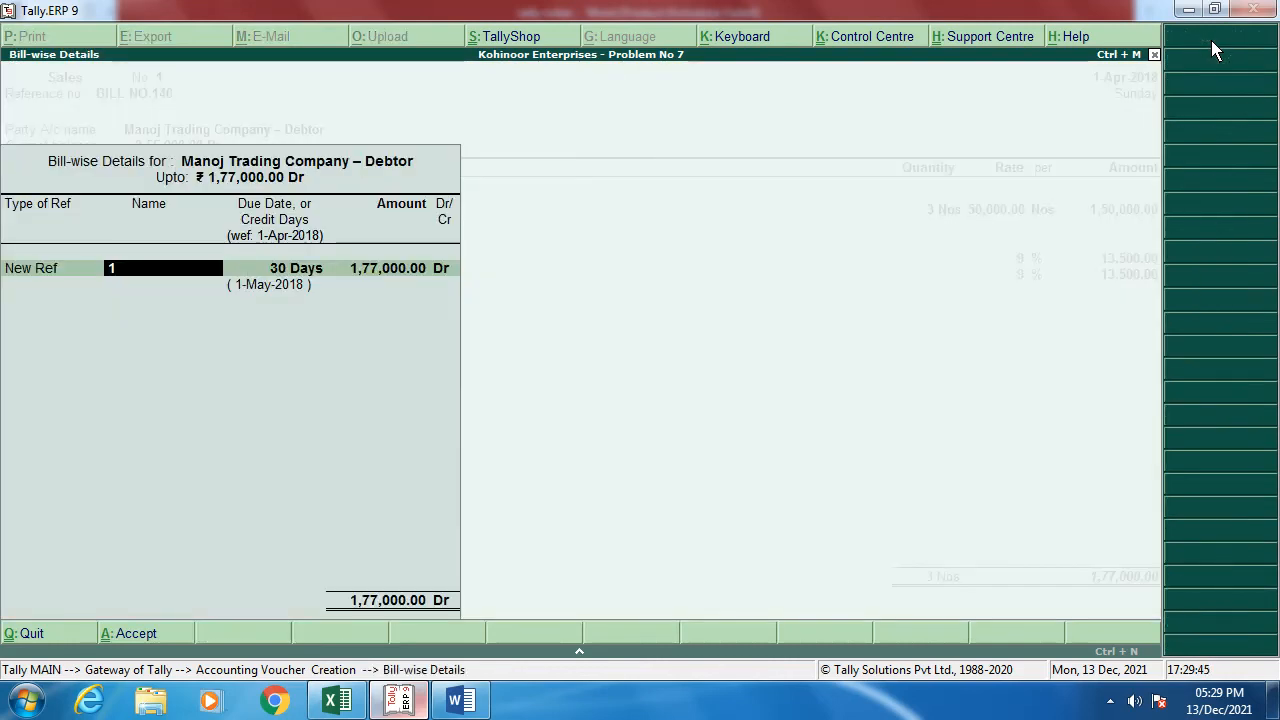
Step: Enter BILL NO.140 as the bill-wise reference and as the narration
type("BILL NO")
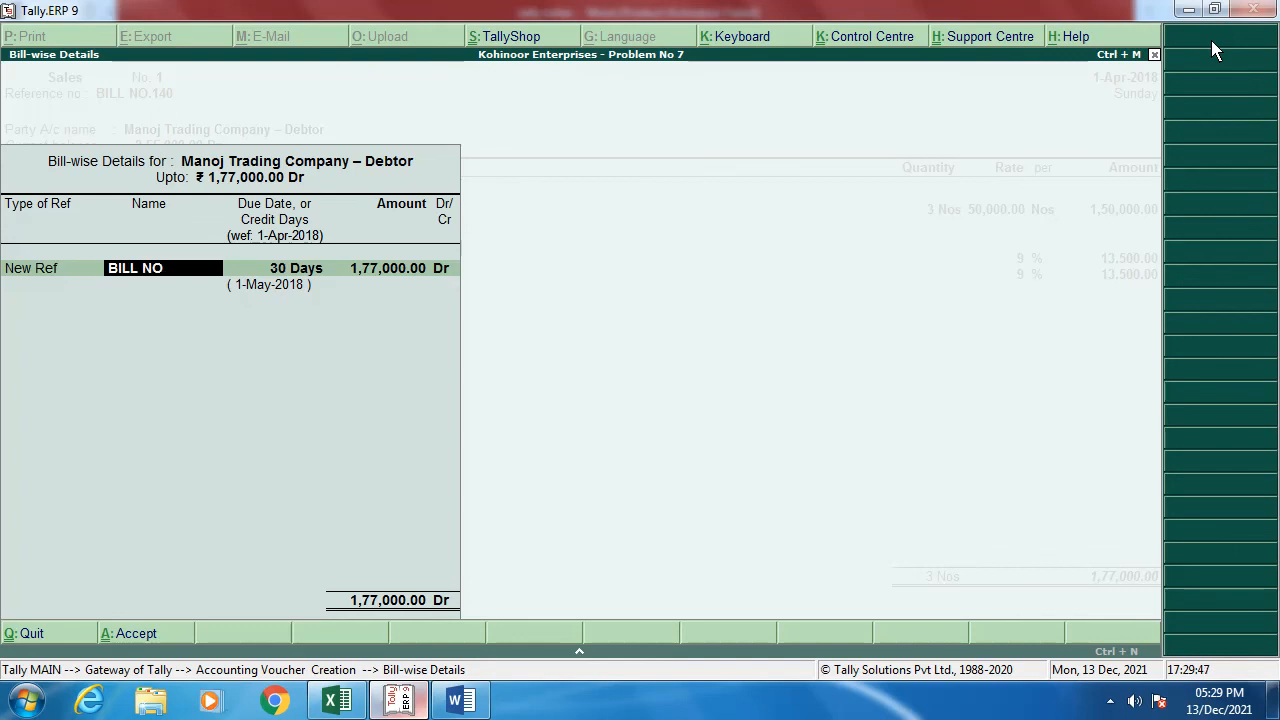
type(".140")
key("Return")
key("Return")
key("Return")
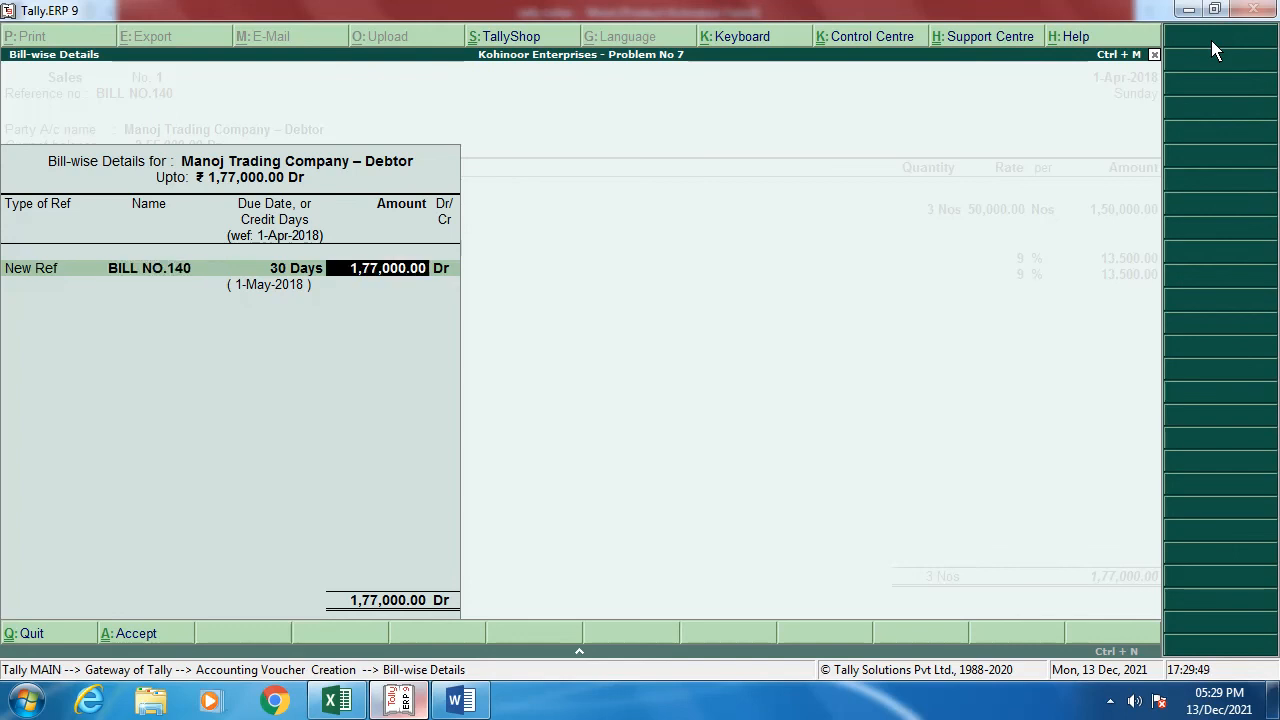
type("B")
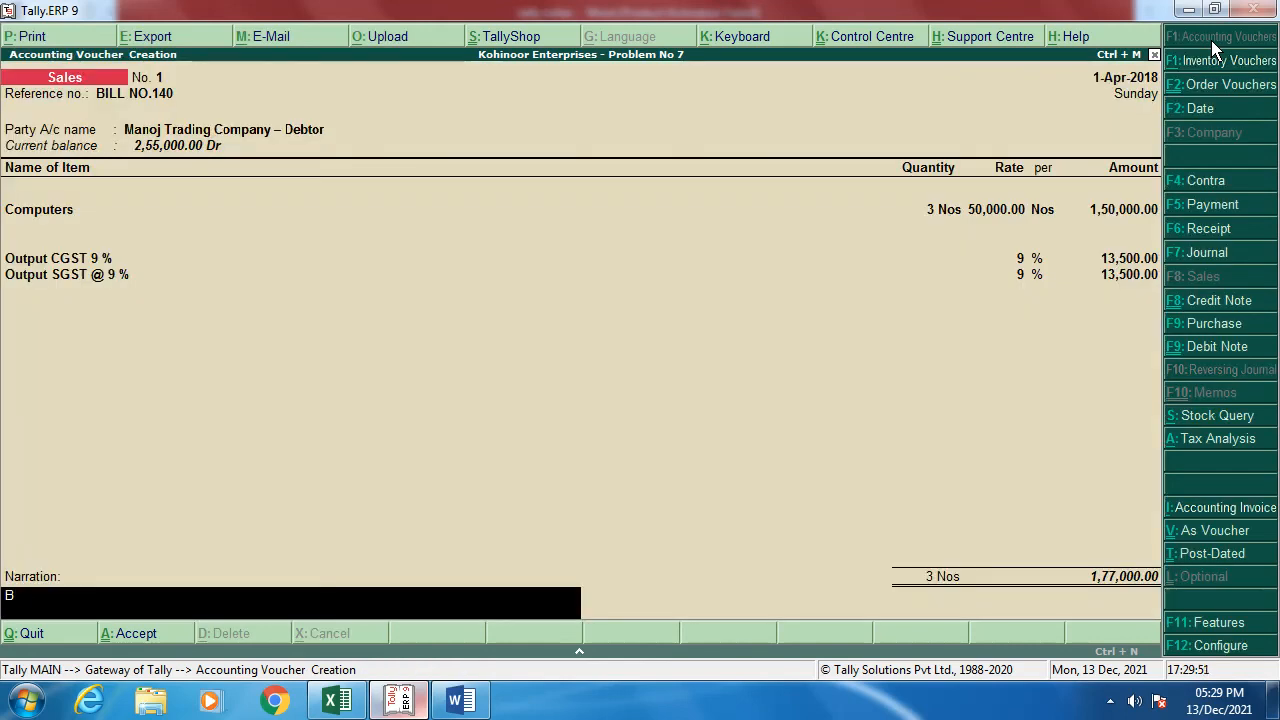
type("ILL NO.140")
key("Return")
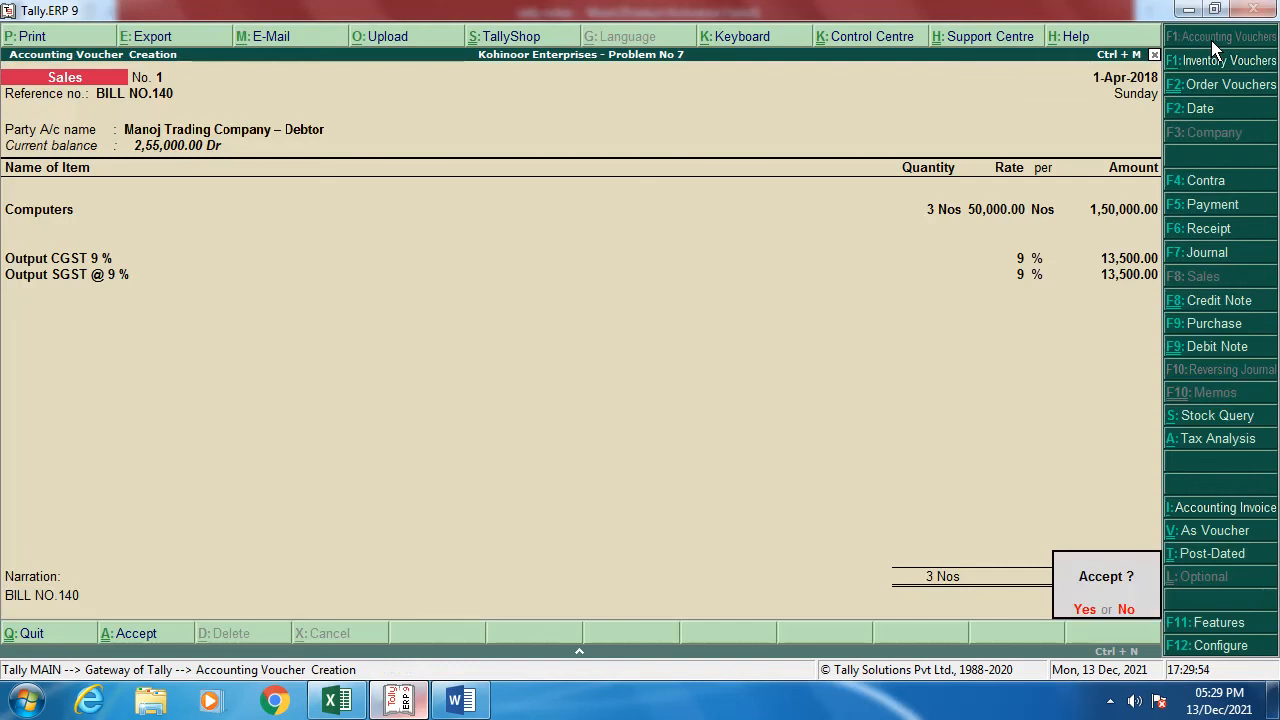
Step: Save the sales voucher and scroll the notes to the Rs. 22,500 wages cheque payment task
key("Return")
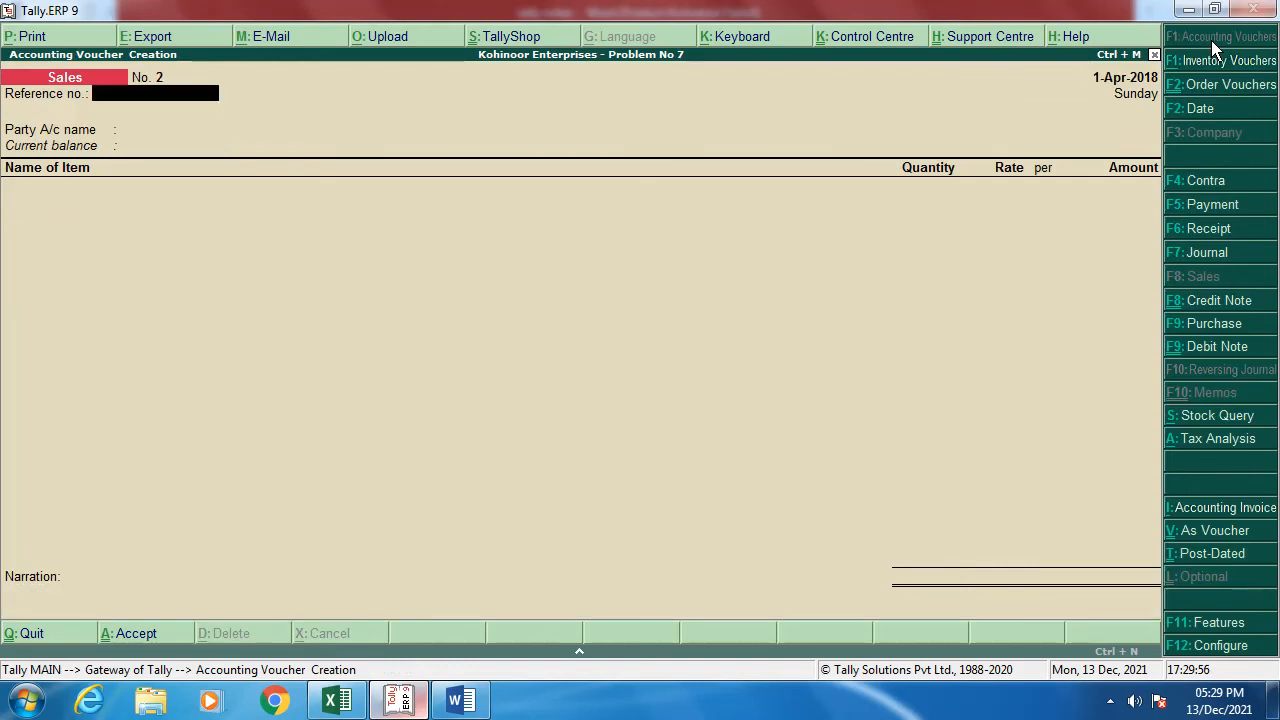
key("alt+Tab")
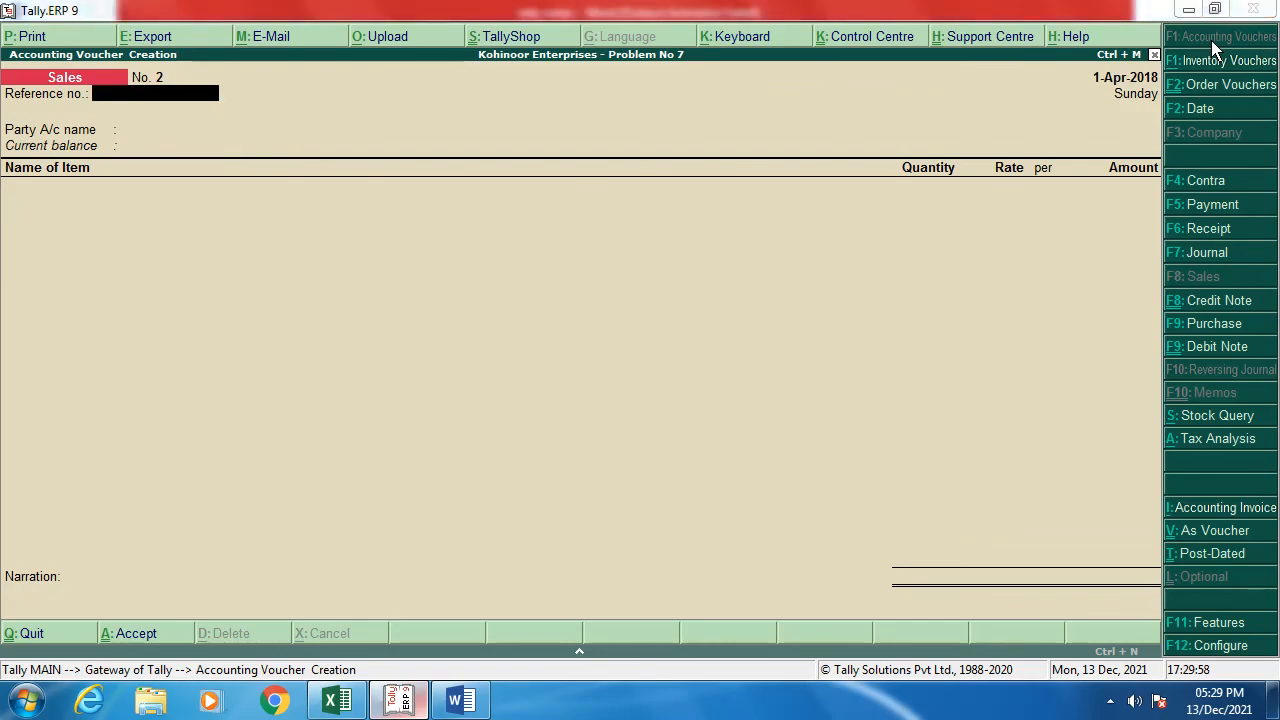
scroll(407, 487, "down", 2)
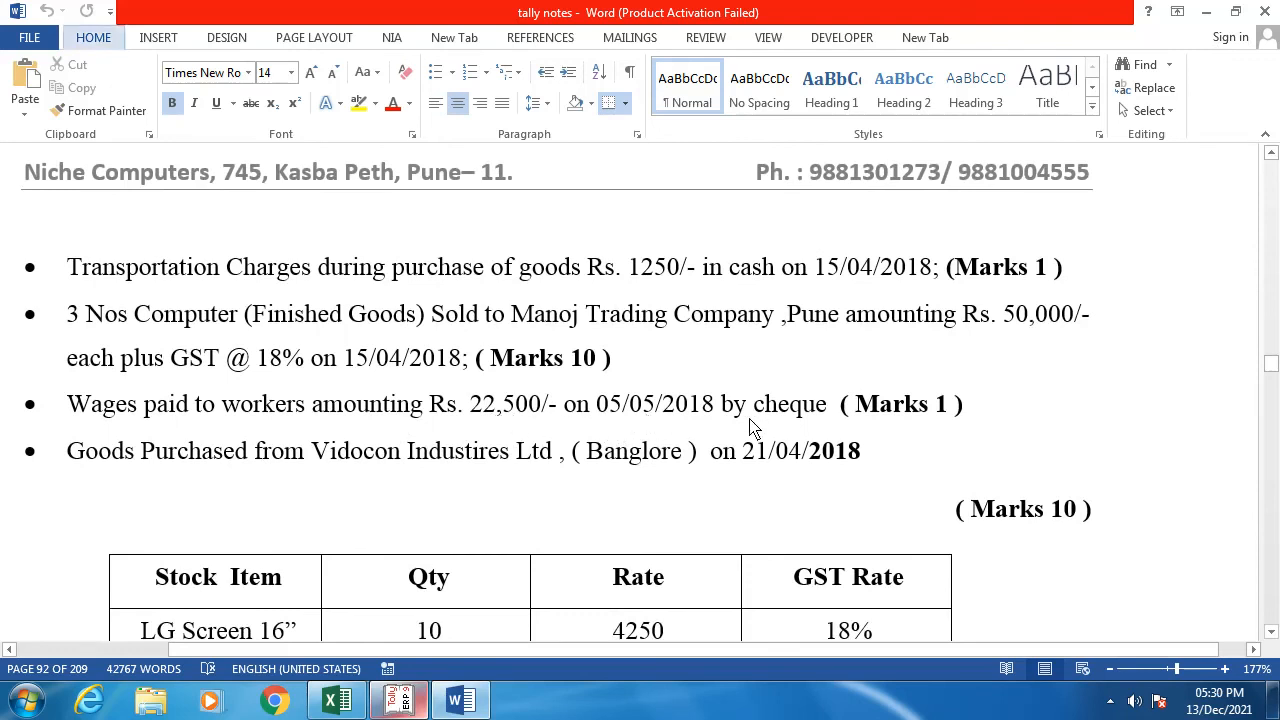
Step: Back in Tally, set the voucher date to 1-5-2018 and switch to a Payment voucher
key("alt+Tab")
key("F2")
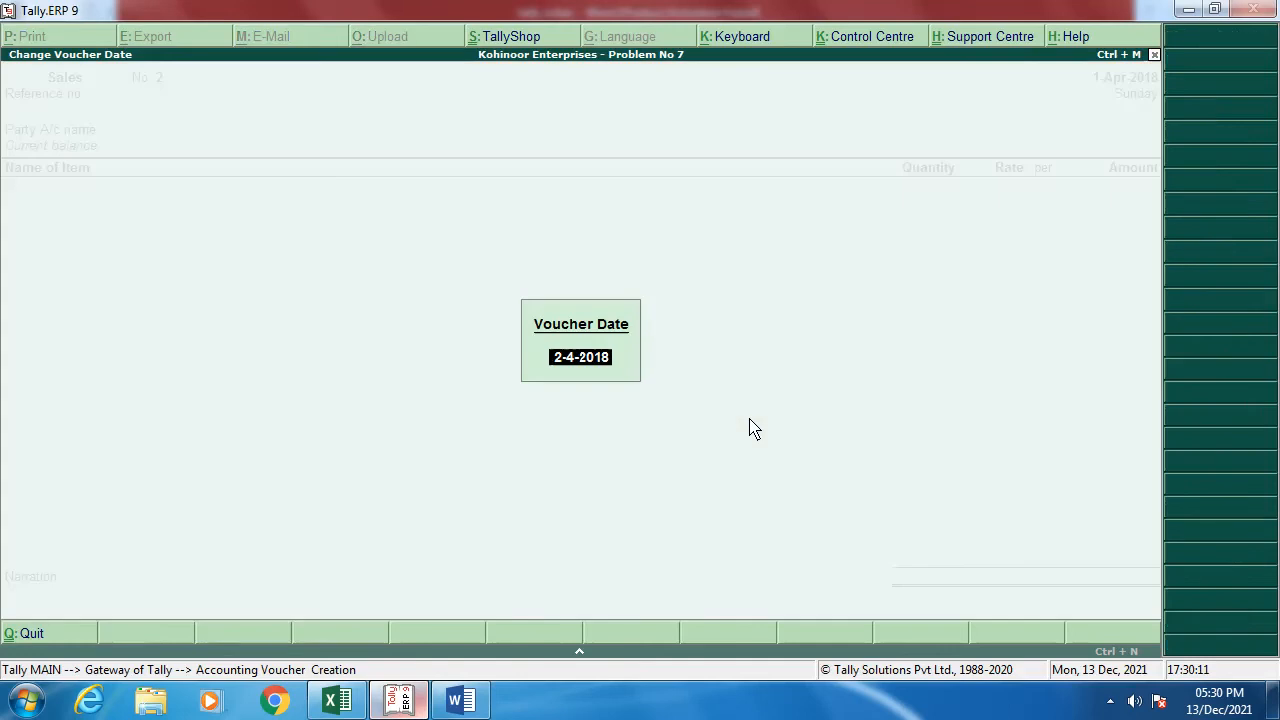
type("1-5")
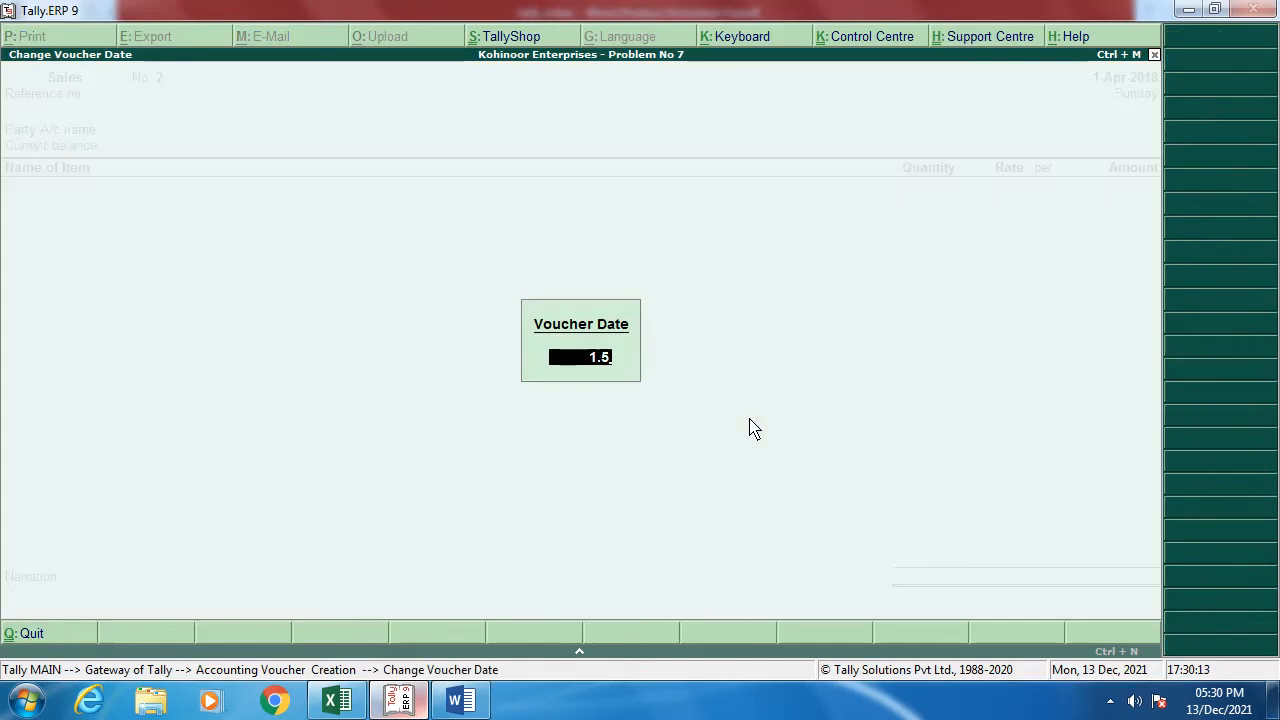
key("Return")
key("F5")
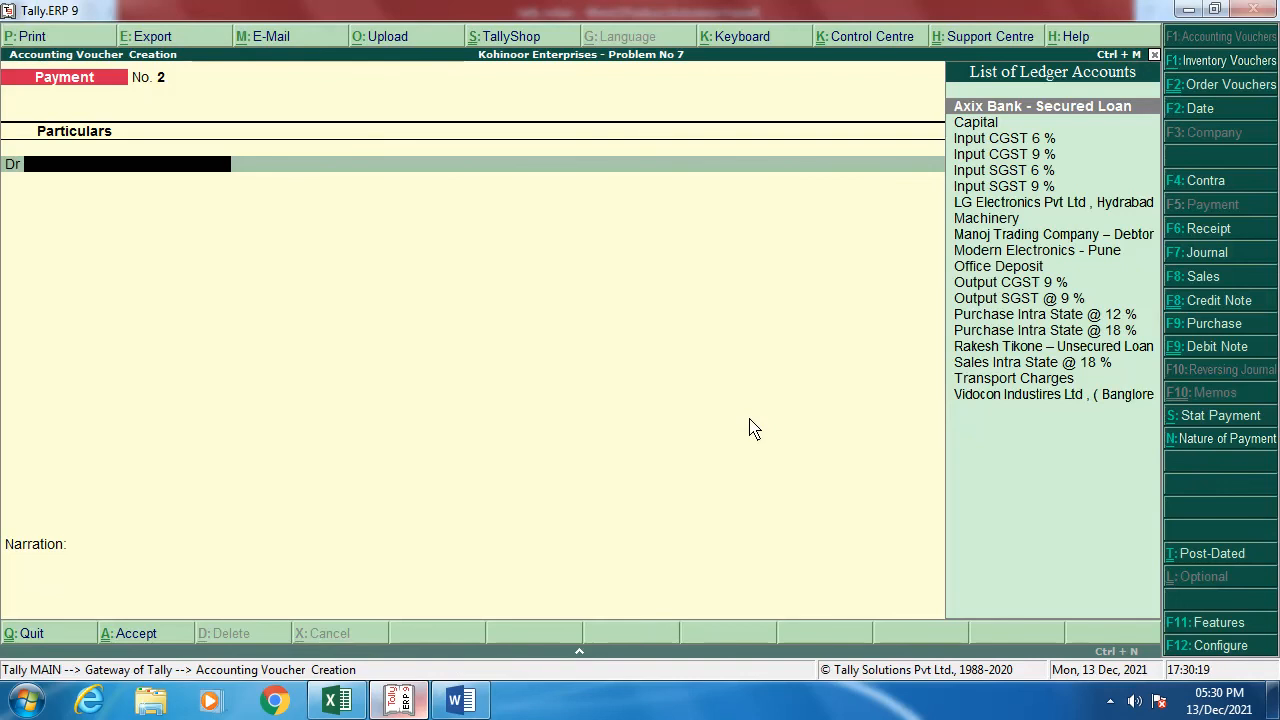
Step: Create a WAGES ledger under Direct Expenses with GST not applicable
key("alt+Tab")
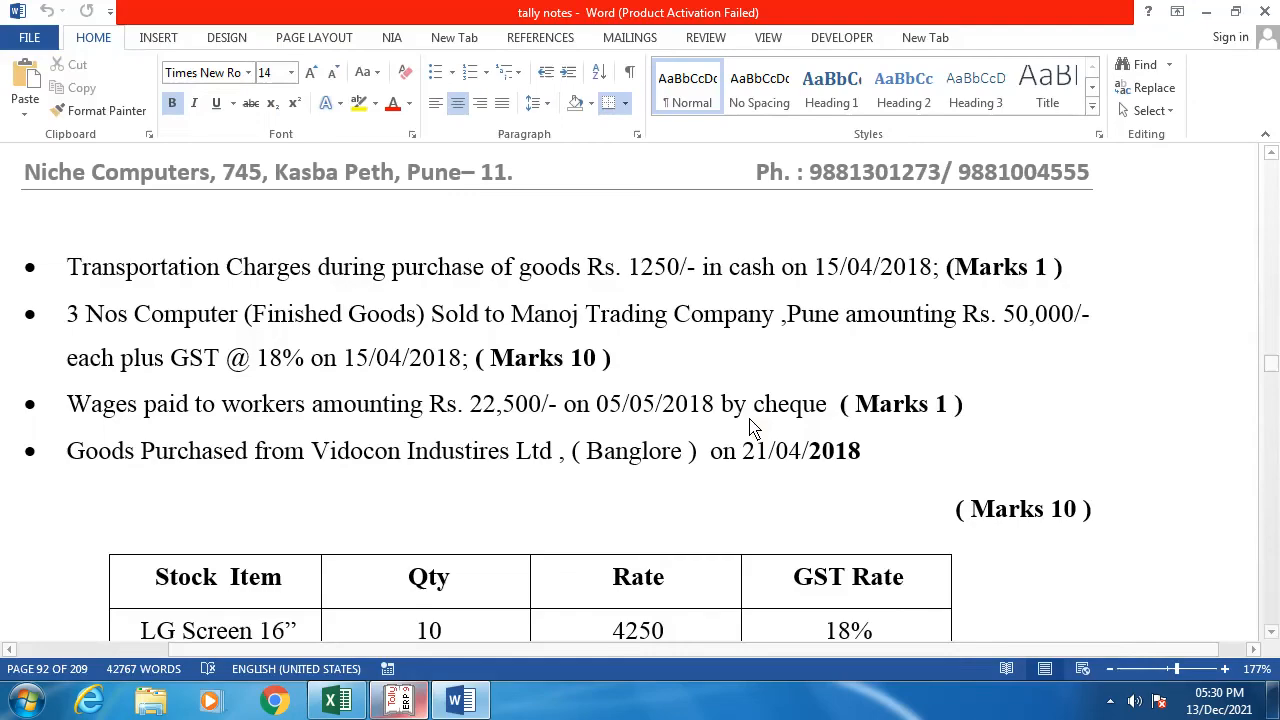
key("alt+Tab")
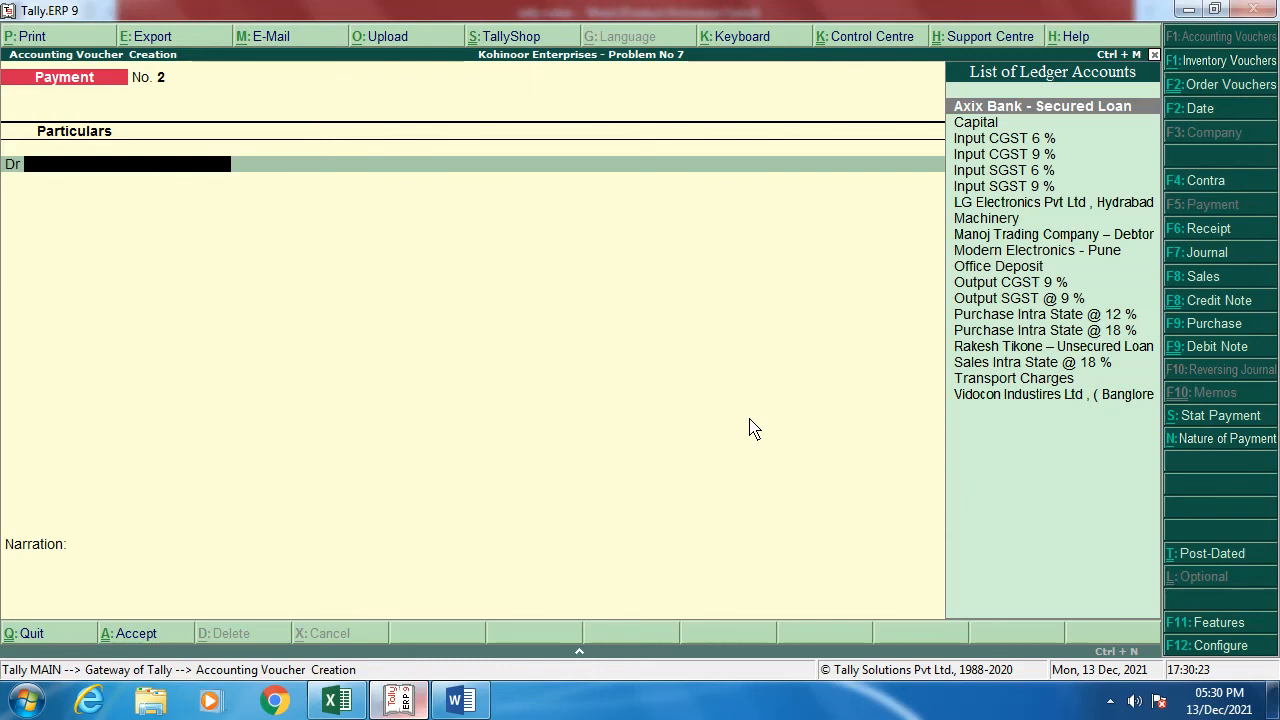
key("space")
key("Return")
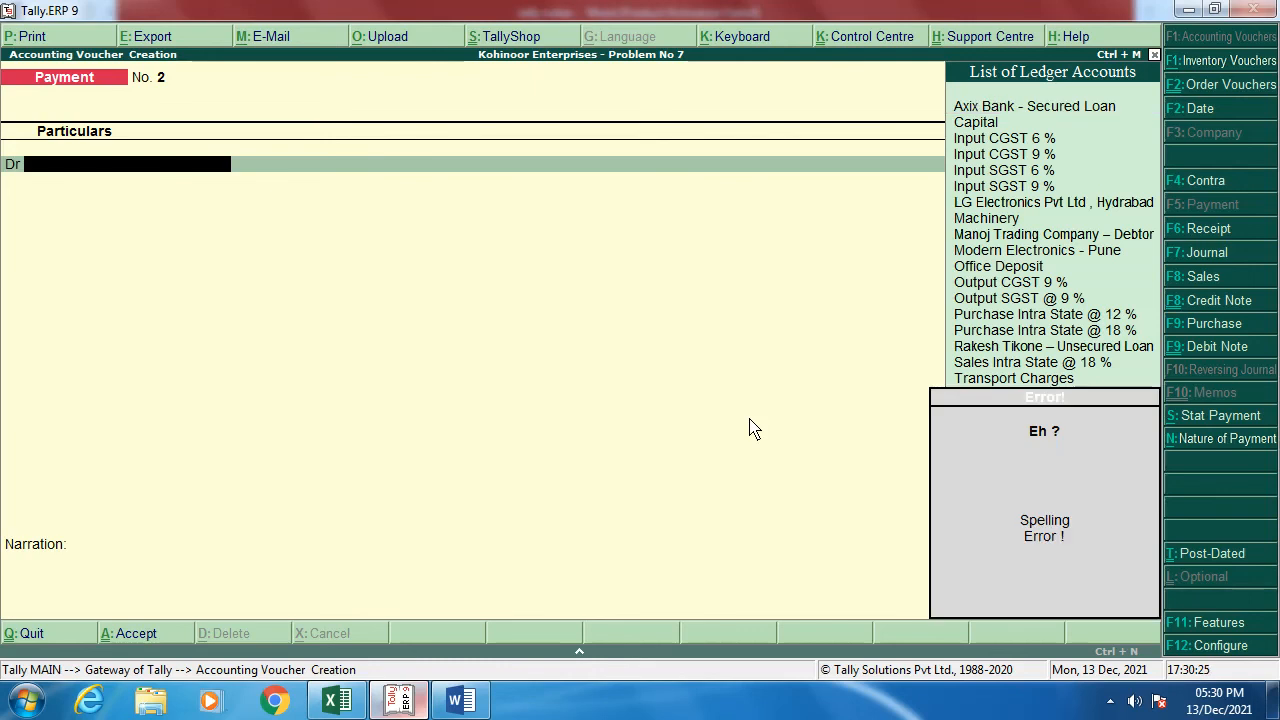
key("alt+c")
type("WAGES")
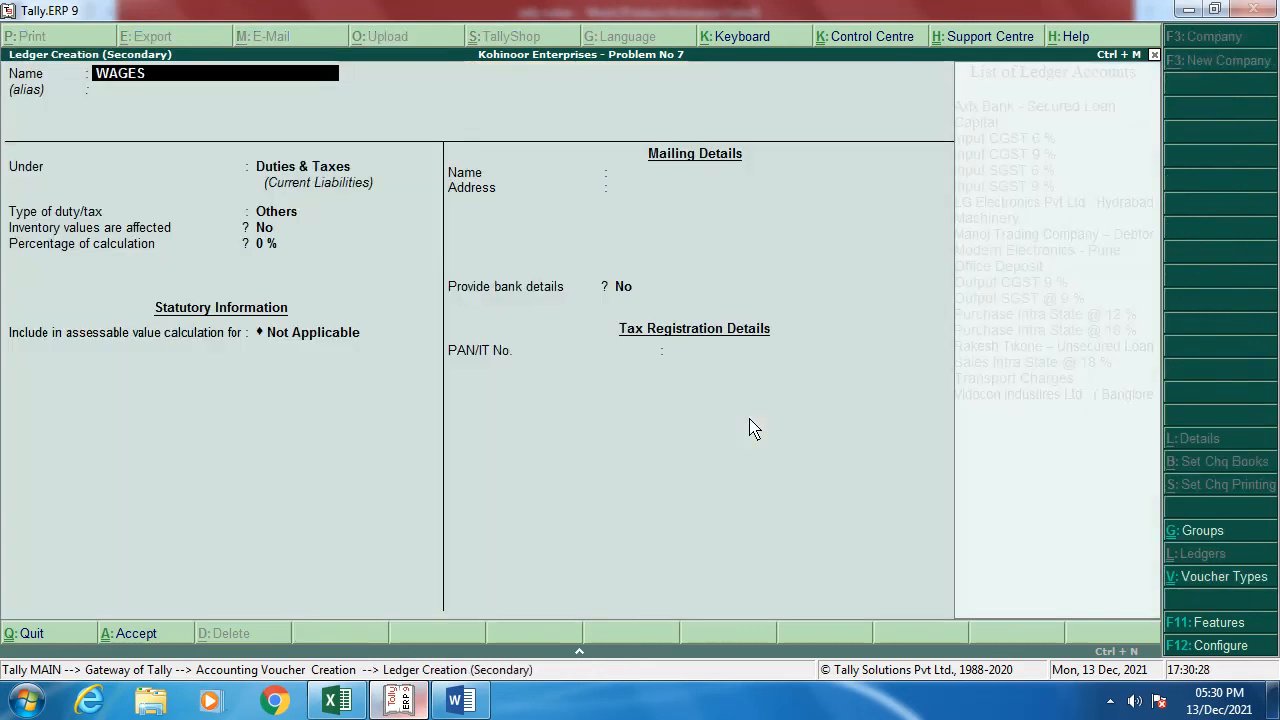
key("Return")
key("Return")
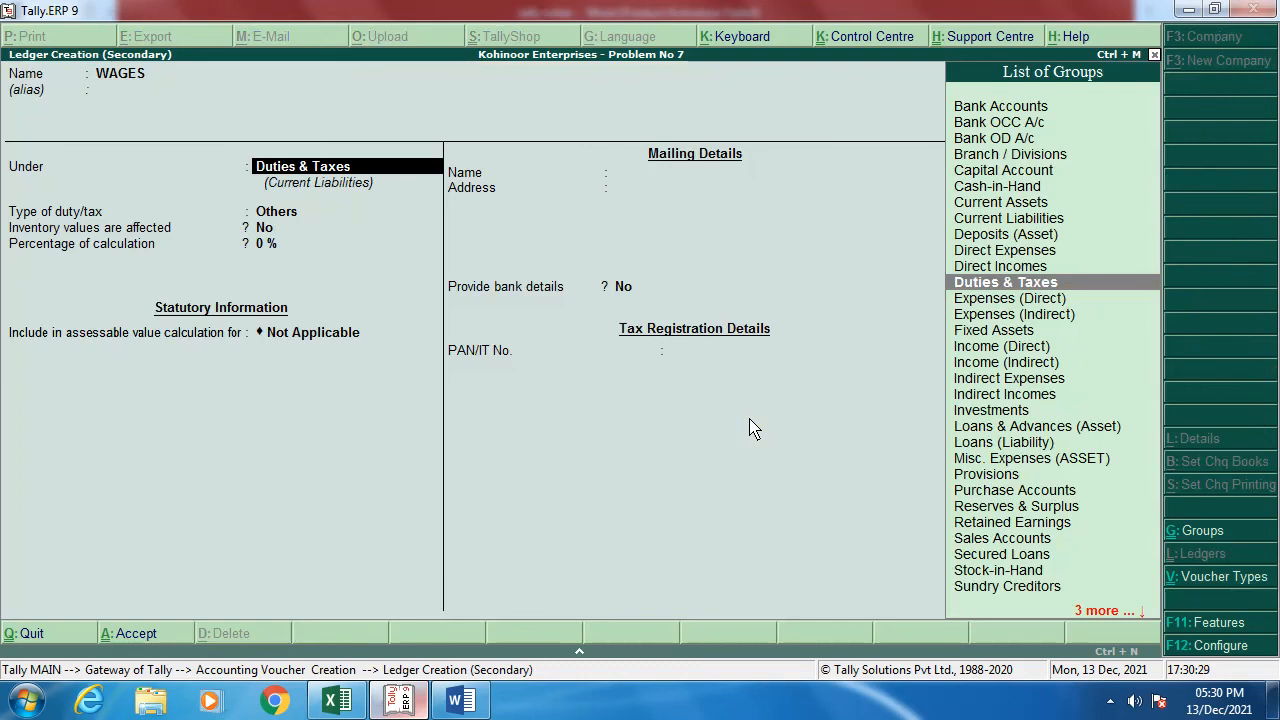
type("E")
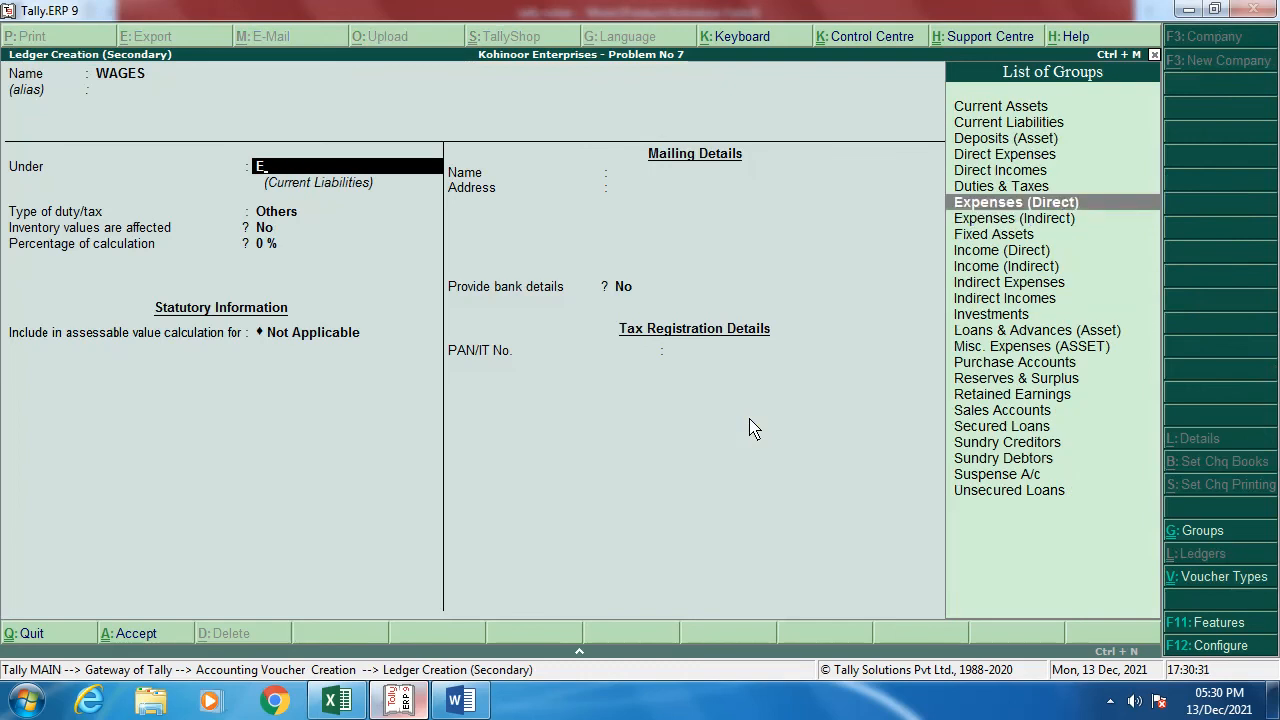
key("Return")
key("Return")
key("Return")
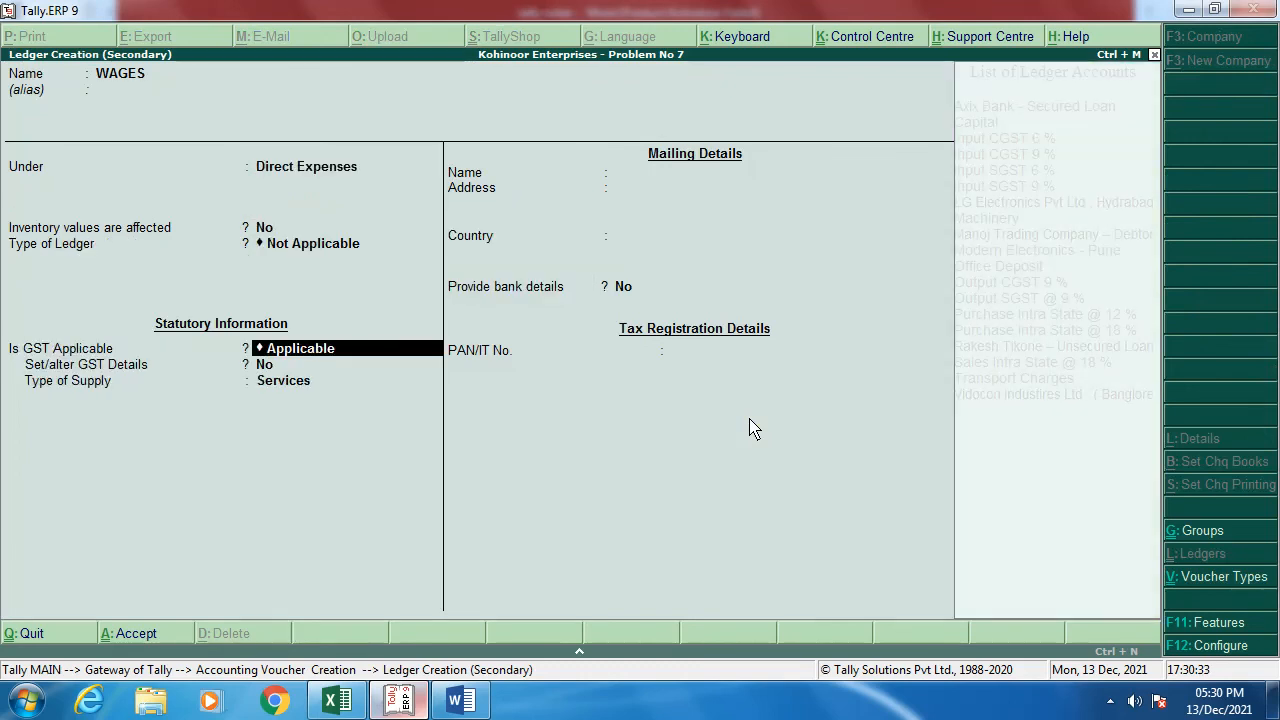
type("N")
key("Return")
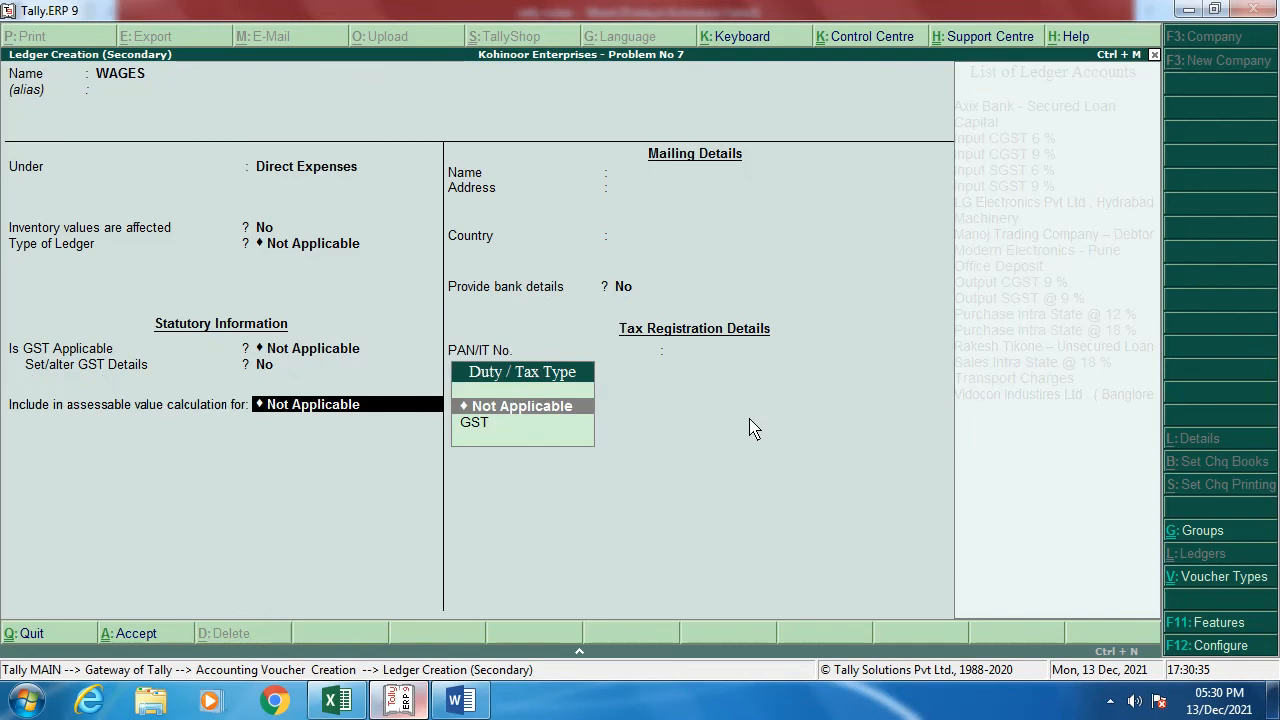
key("Return")
Step: Debit WAGES 22,500, credit the Axix Bank account with cheque 120120, and save the payment
key("Return")
key("Return")
key("Return")
type("22")
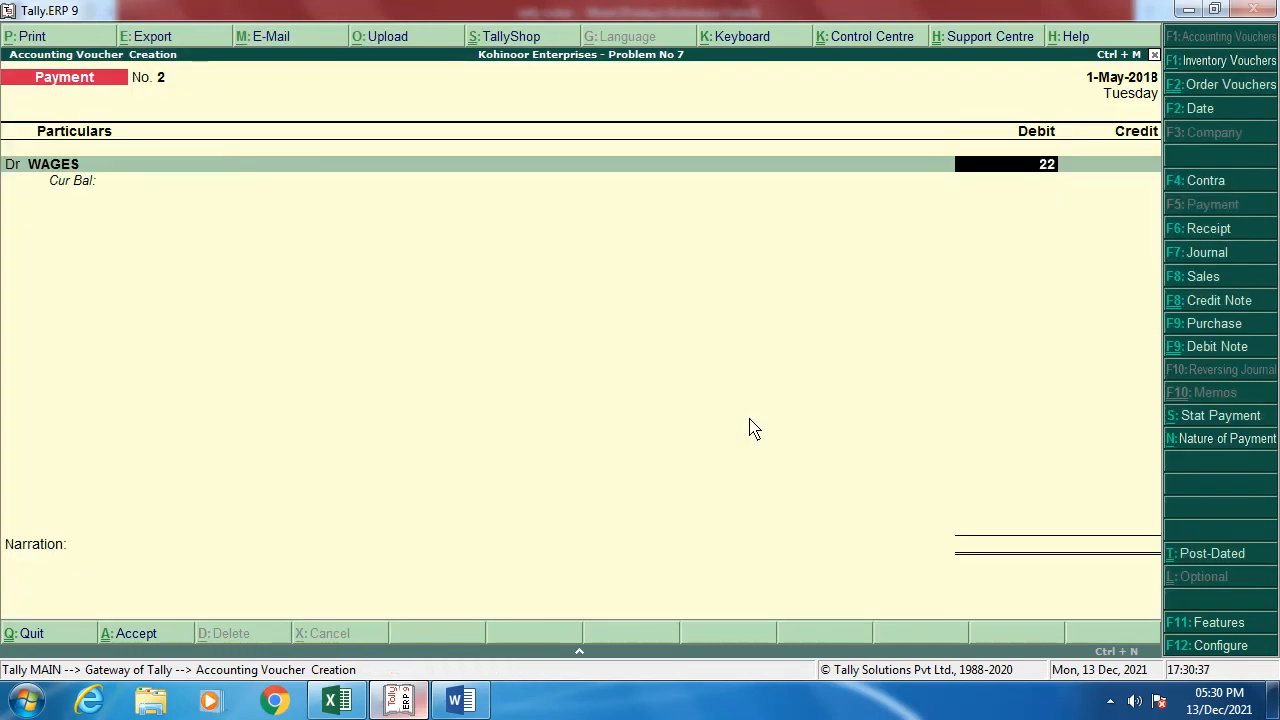
type("500.")
key("Return")
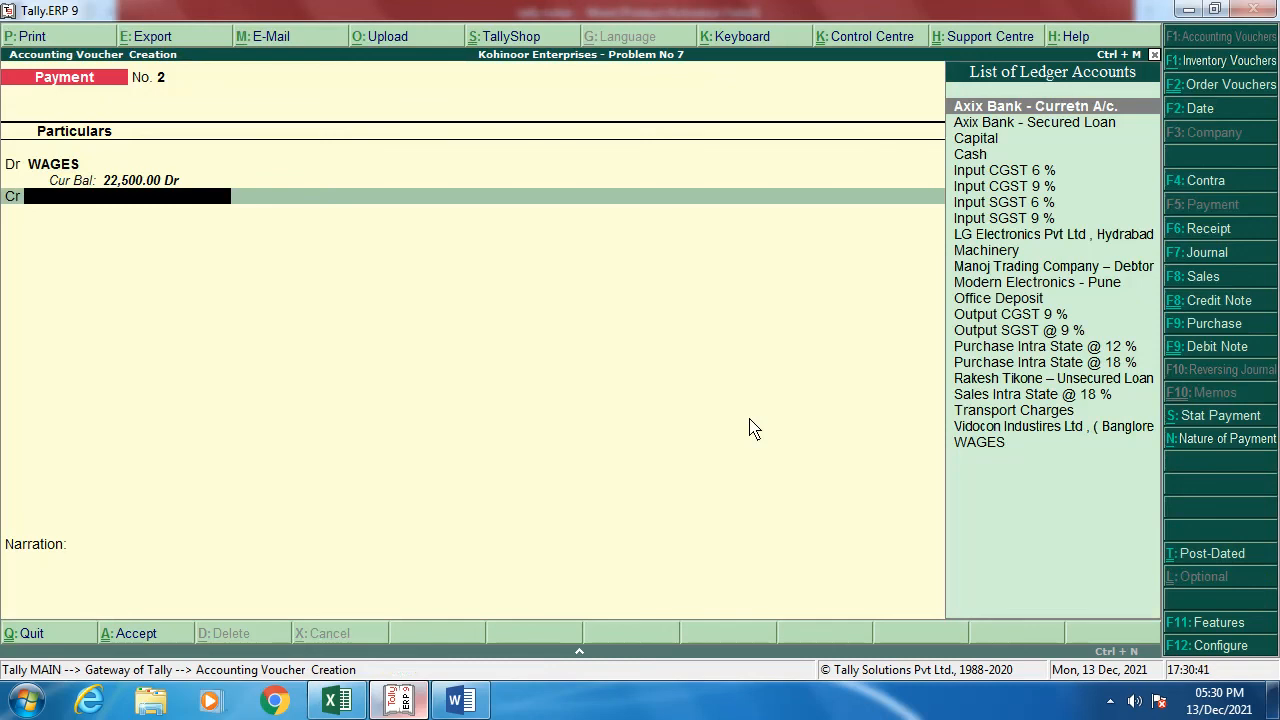
key("Return")
key("Return")
key("Return")
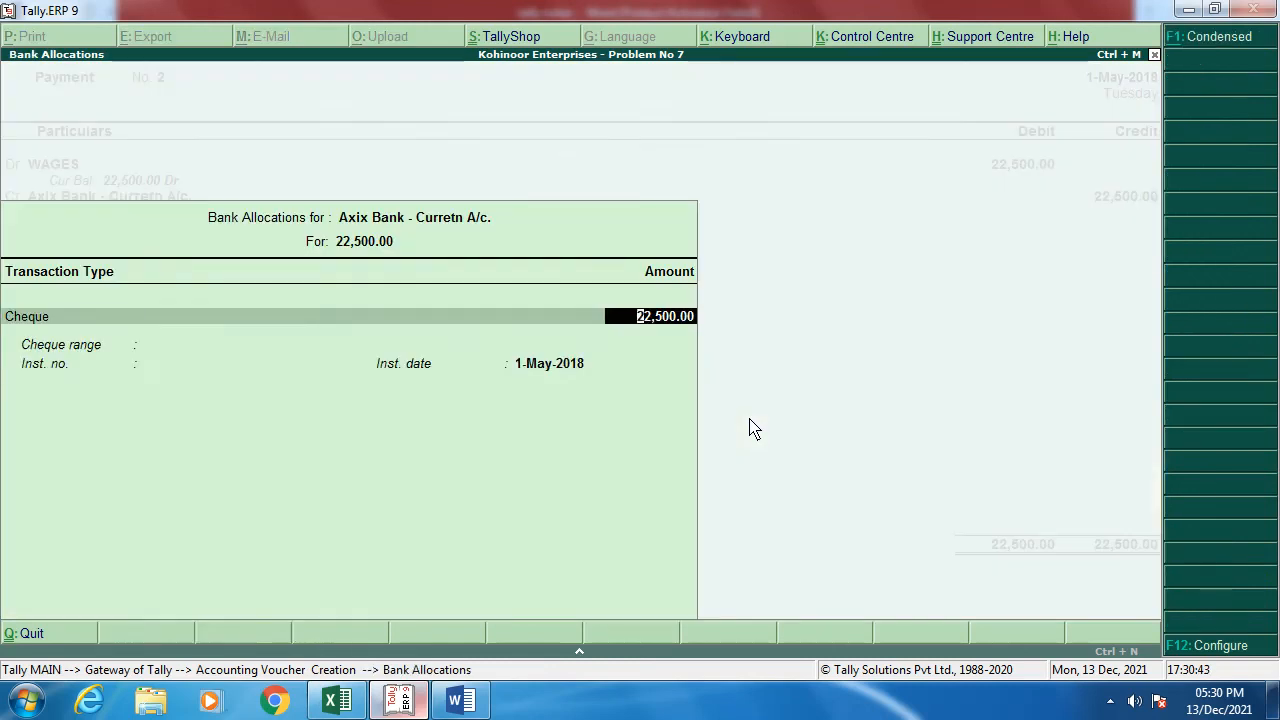
key("Return")
type("120128")
key("Return")
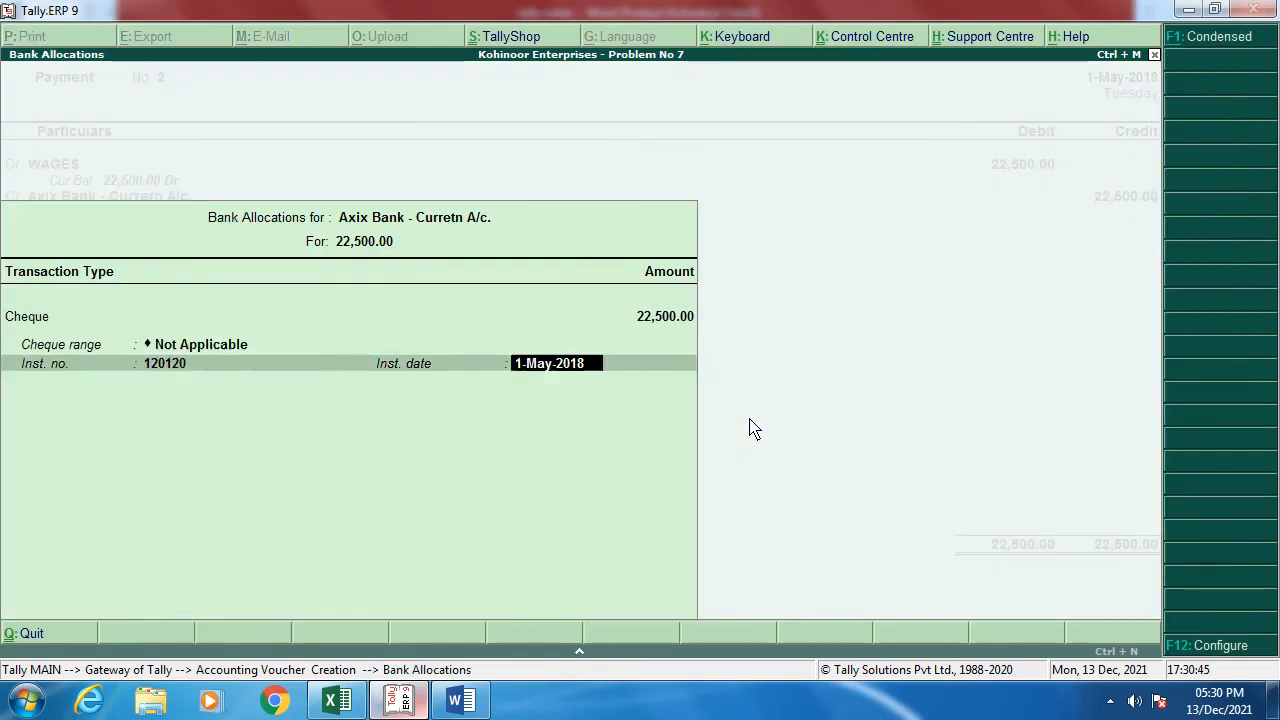
key("Return")
type("120120")
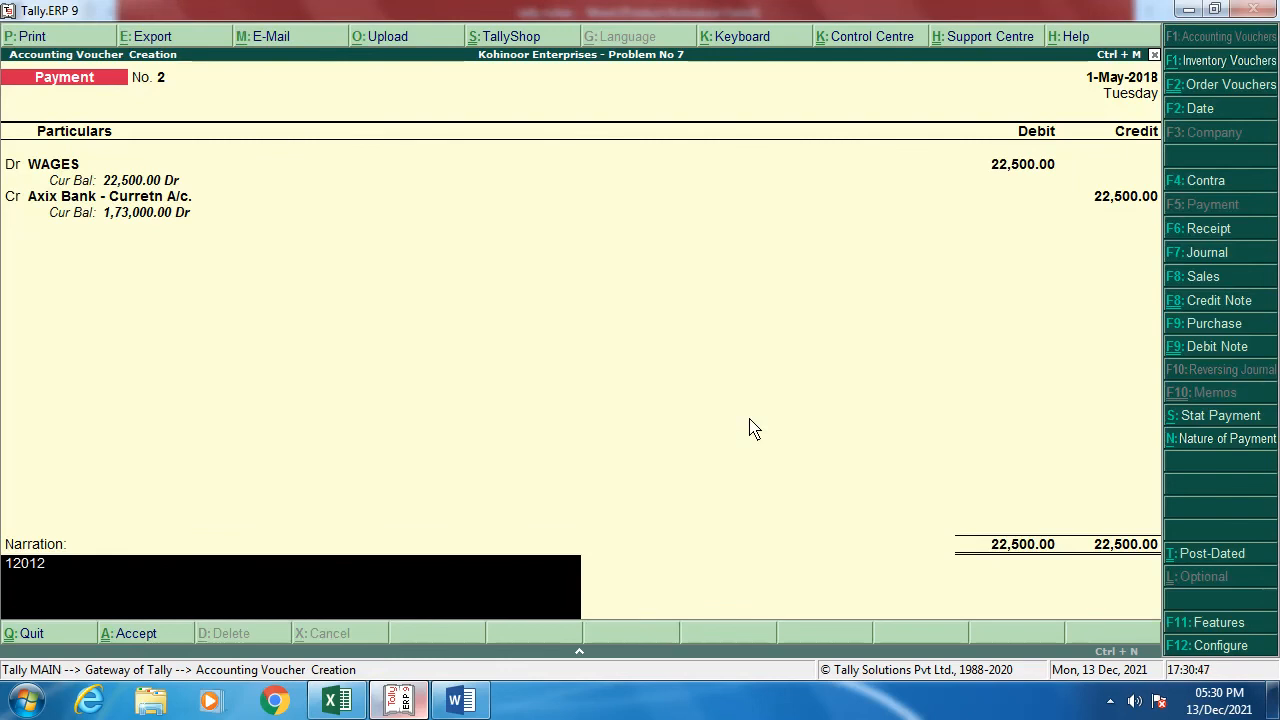
key("Return")
key("Return")
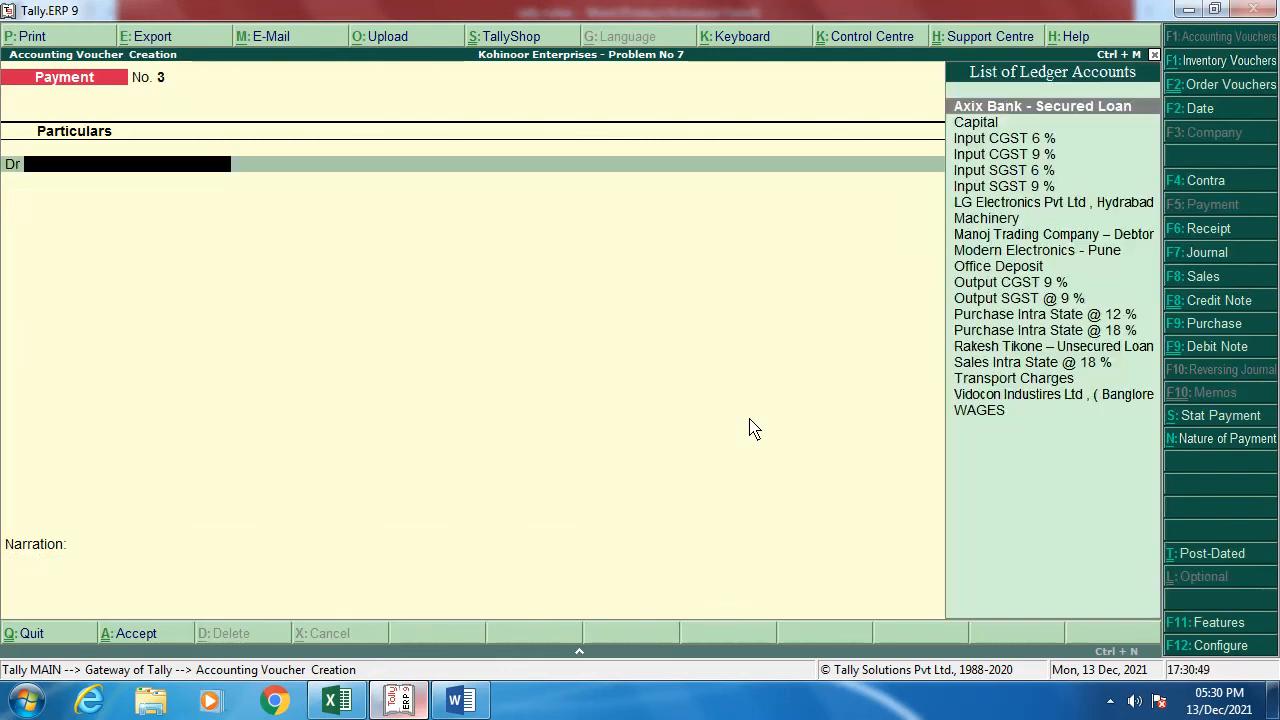
Step: Scroll the Word notes to the Vidocon Industires Ltd purchase on 21/04/2018 and its stock table
key("alt+Tab")
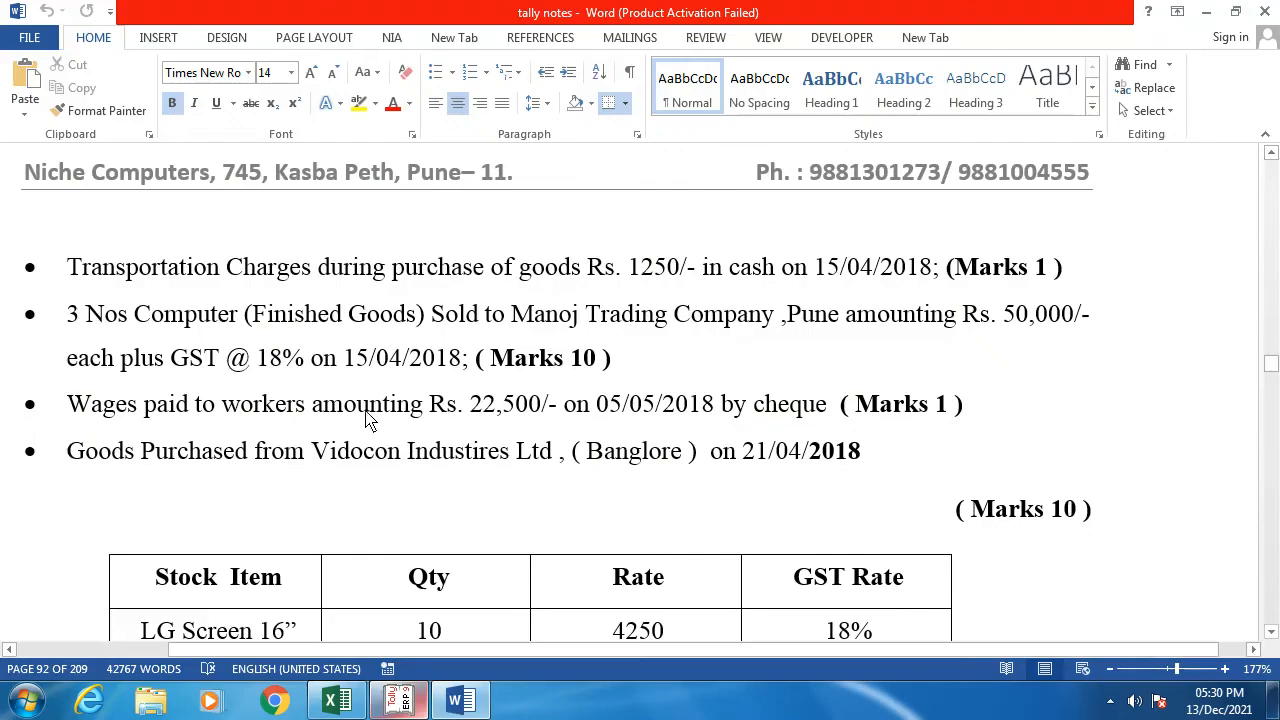
scroll(366, 420, "down", 3)
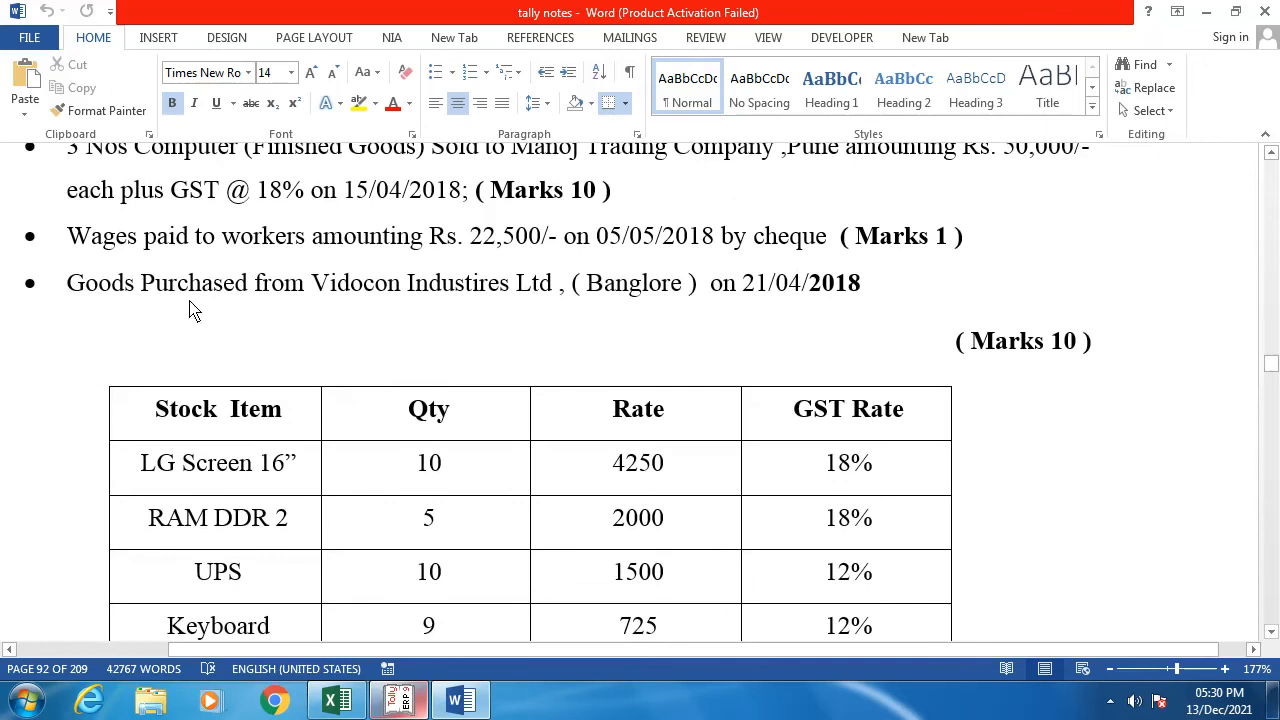
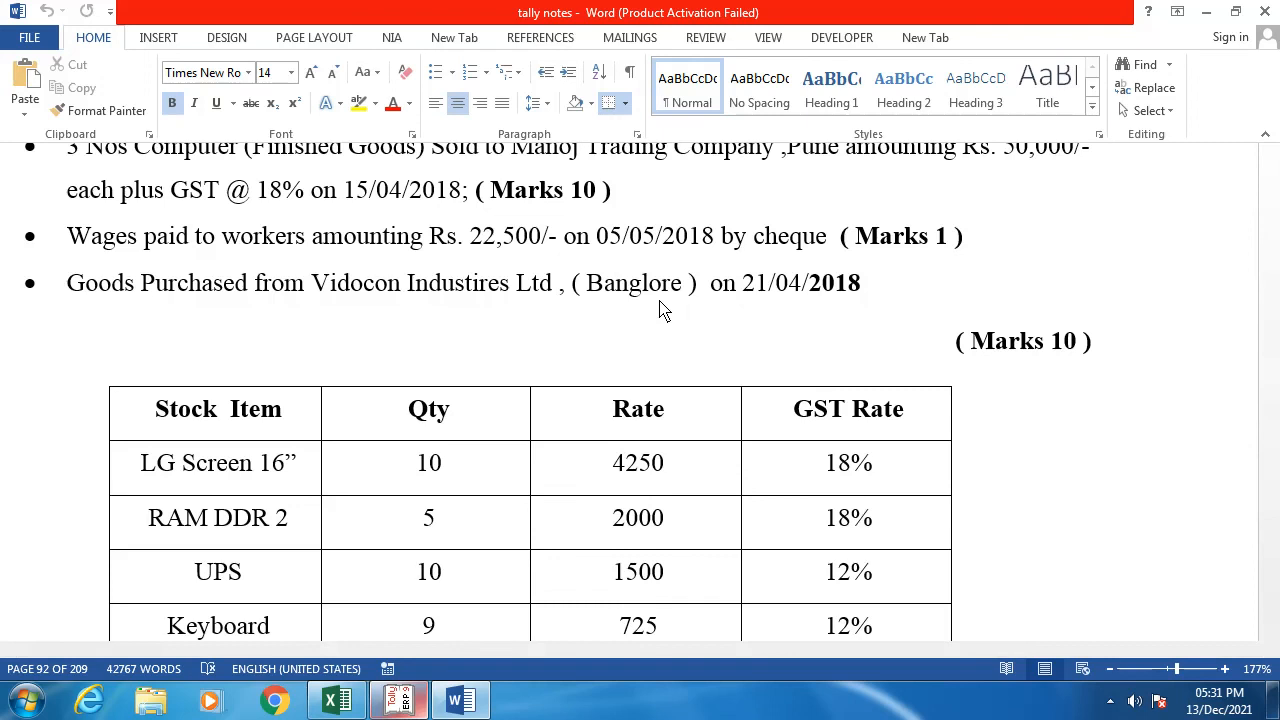
Step: Return from the Word notes on the Vidocon purchase to the Tally.ERP 9 voucher screen
key("alt+Tab")
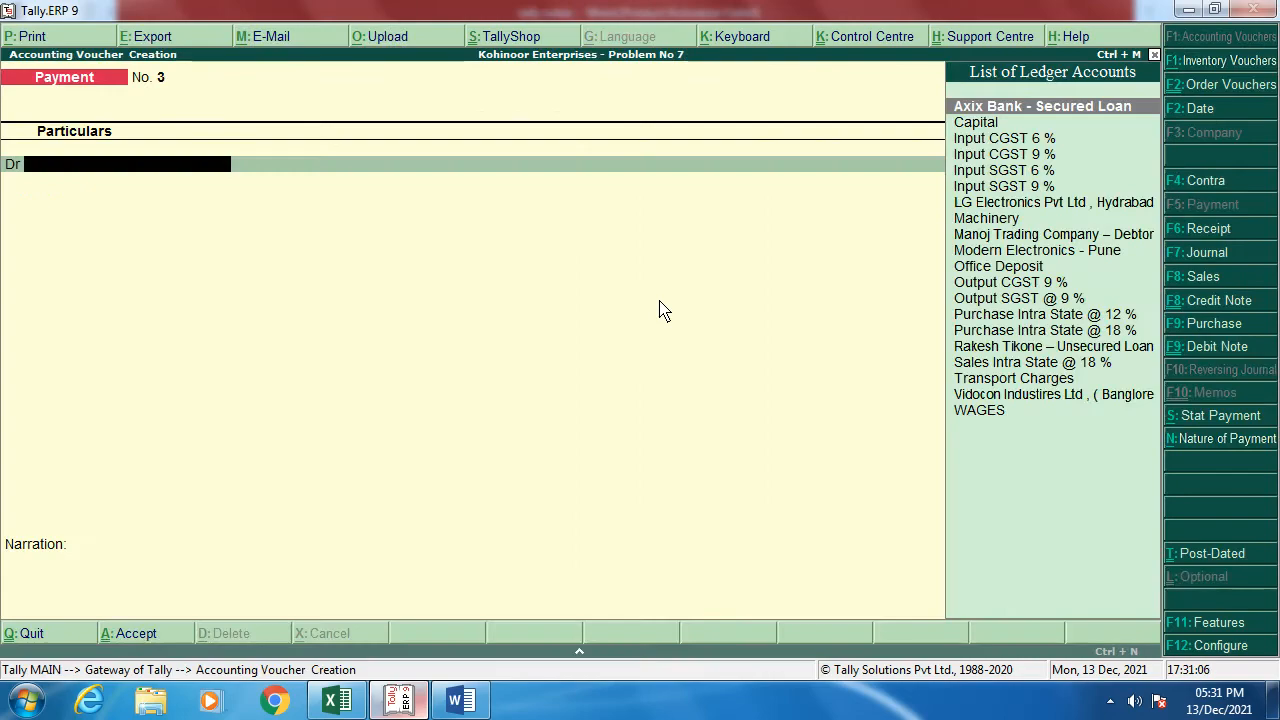
Step: Leave the payment voucher and begin creating a single ledger from Accounts Info
key("Escape")
key("Up")
key("Up")
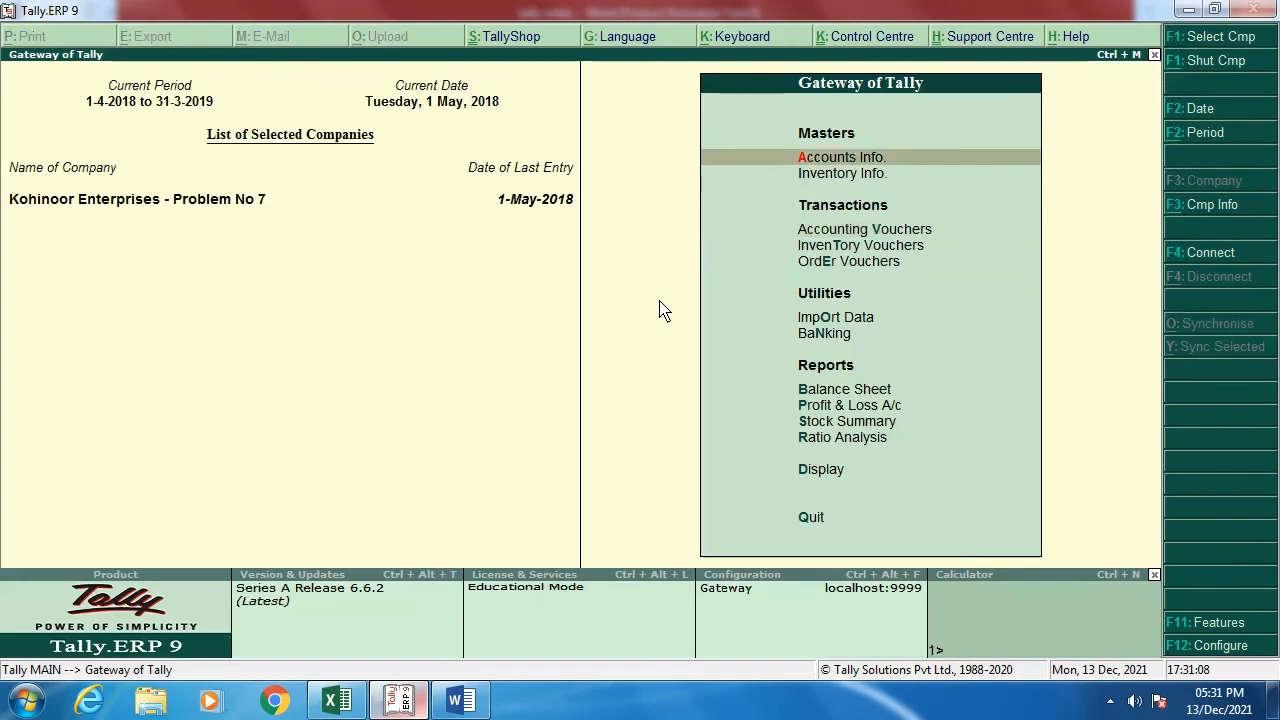
key("Return")
key("Down")
key("Return")
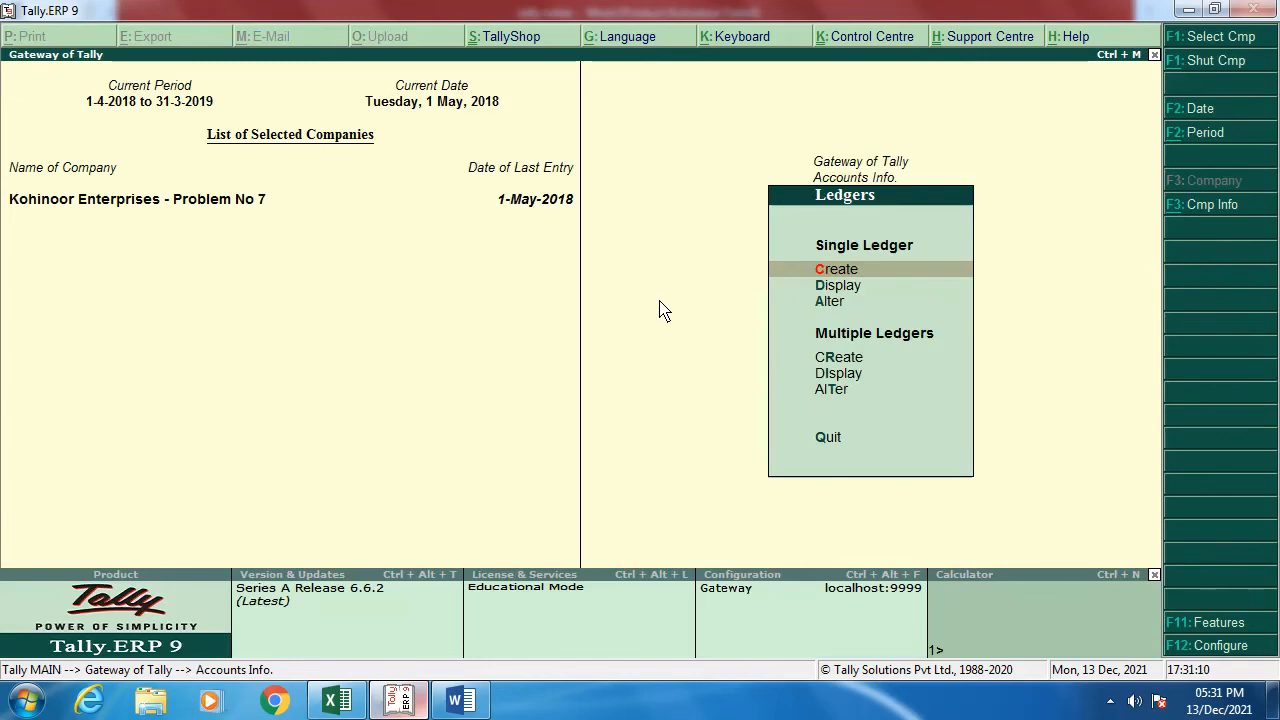
key("Return")
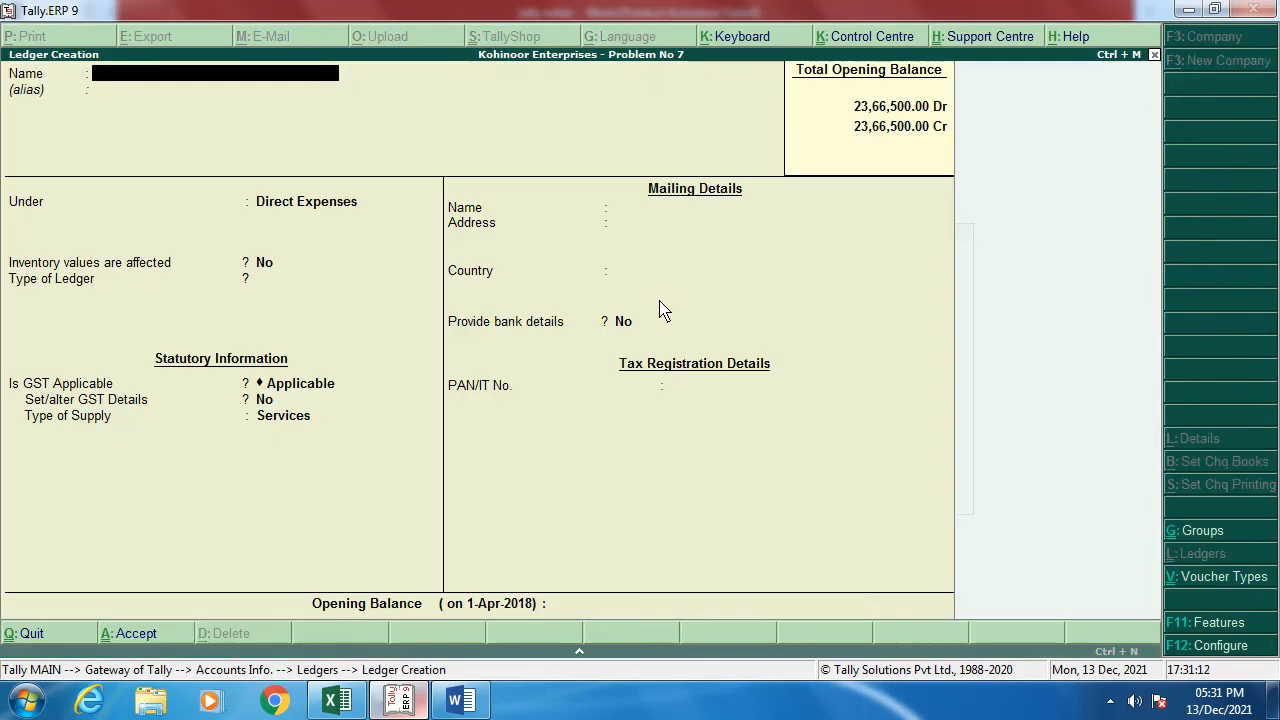
Step: Name the ledger 'Purchase Inter -State @ 18 %' under Purchase Accounts, with inventory affected and GST details enabled
type("P")
key("BackSpace")
type("Purchase")
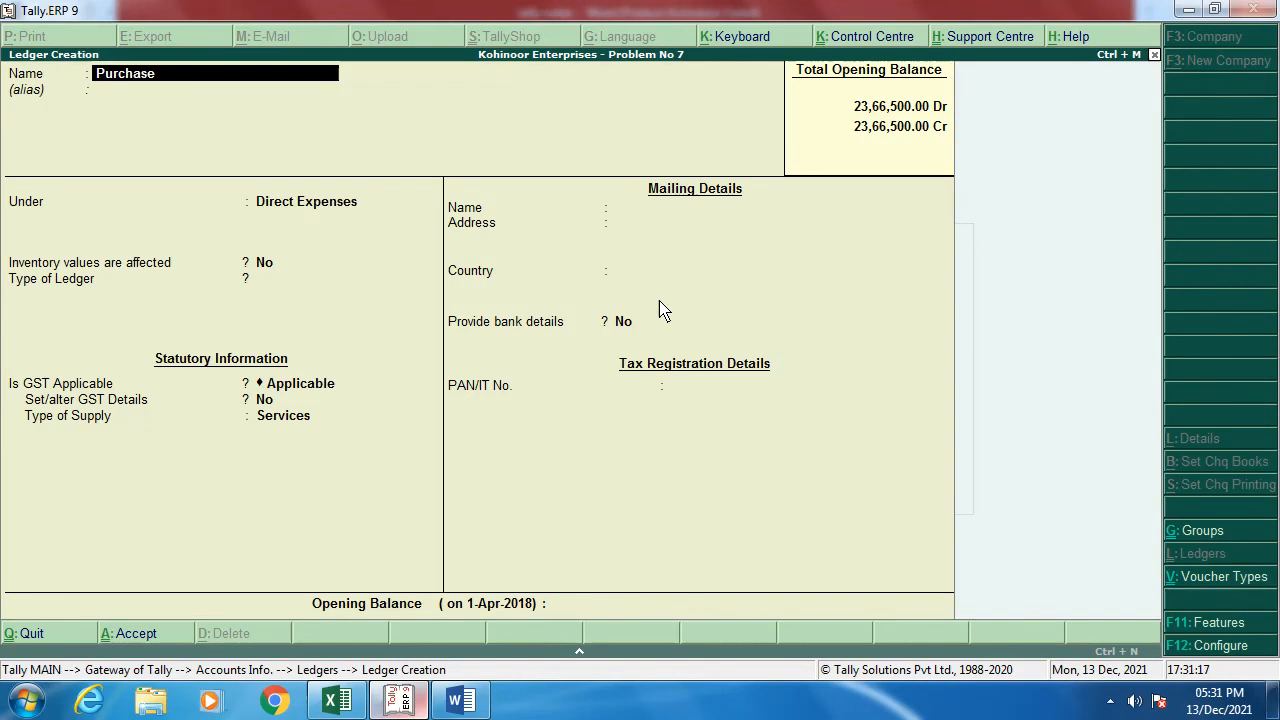
type(" Inter -")
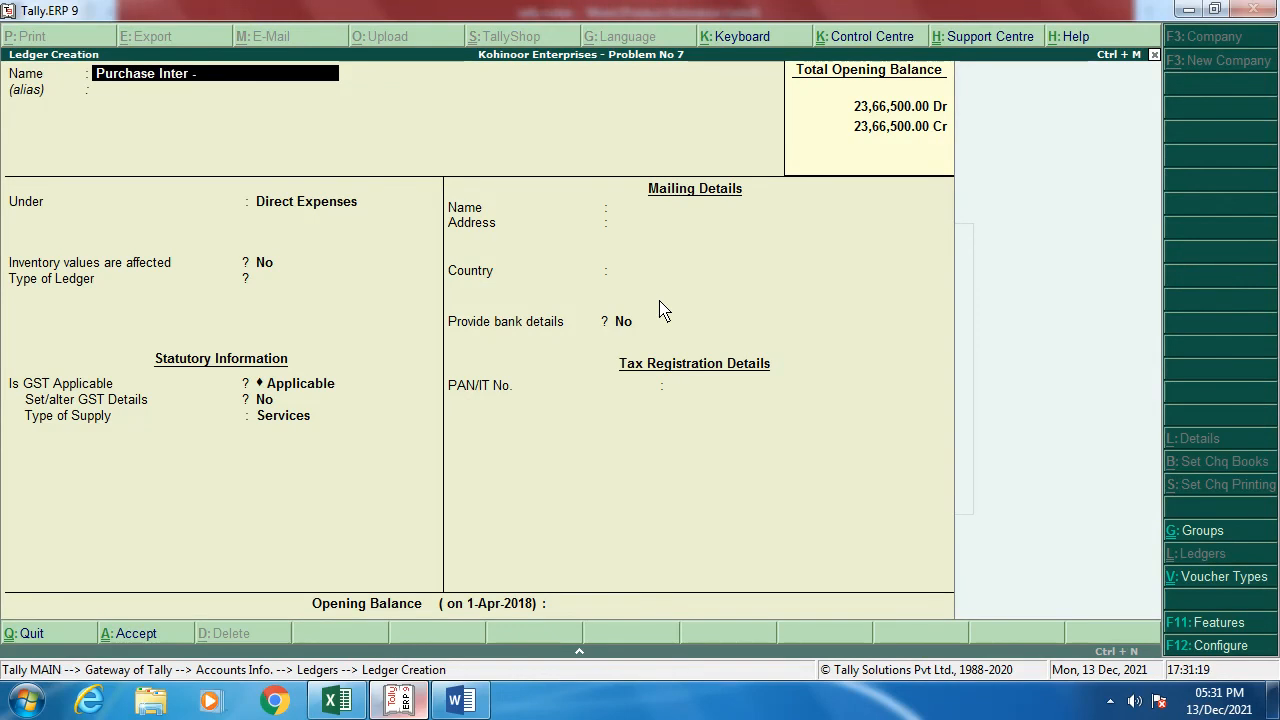
type("State @ 18 %")
key("Return")
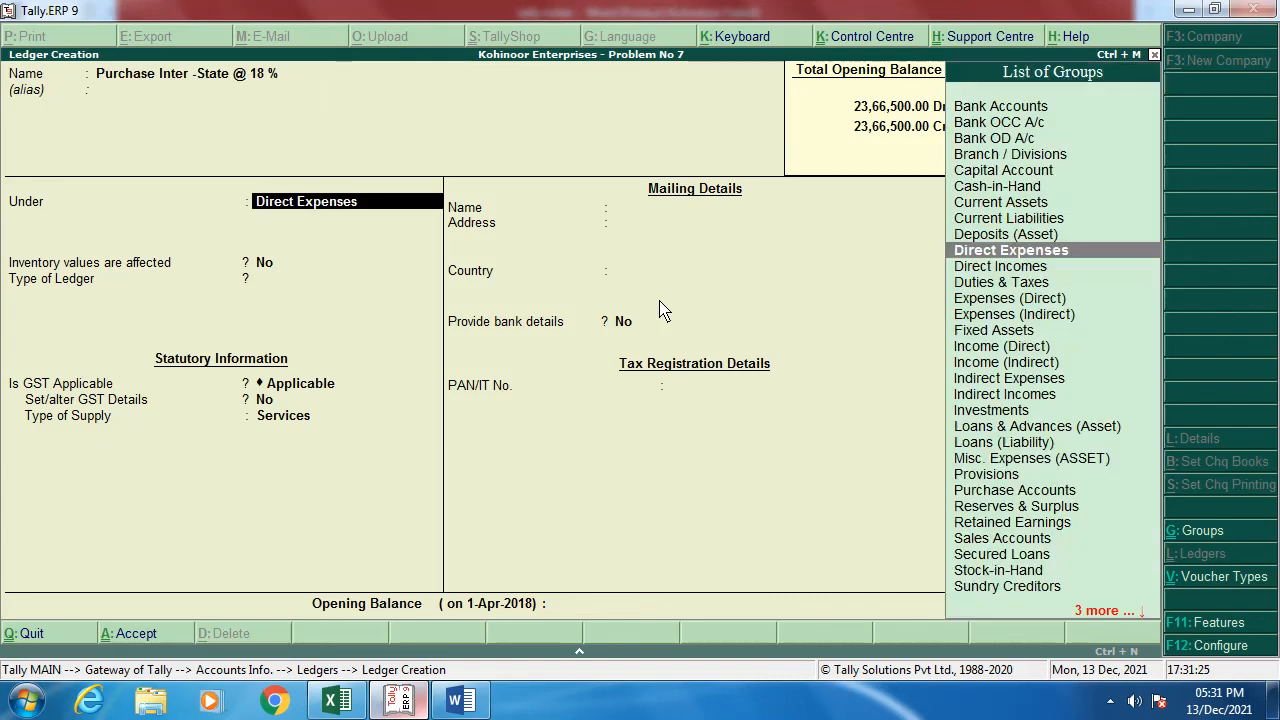
type("P")
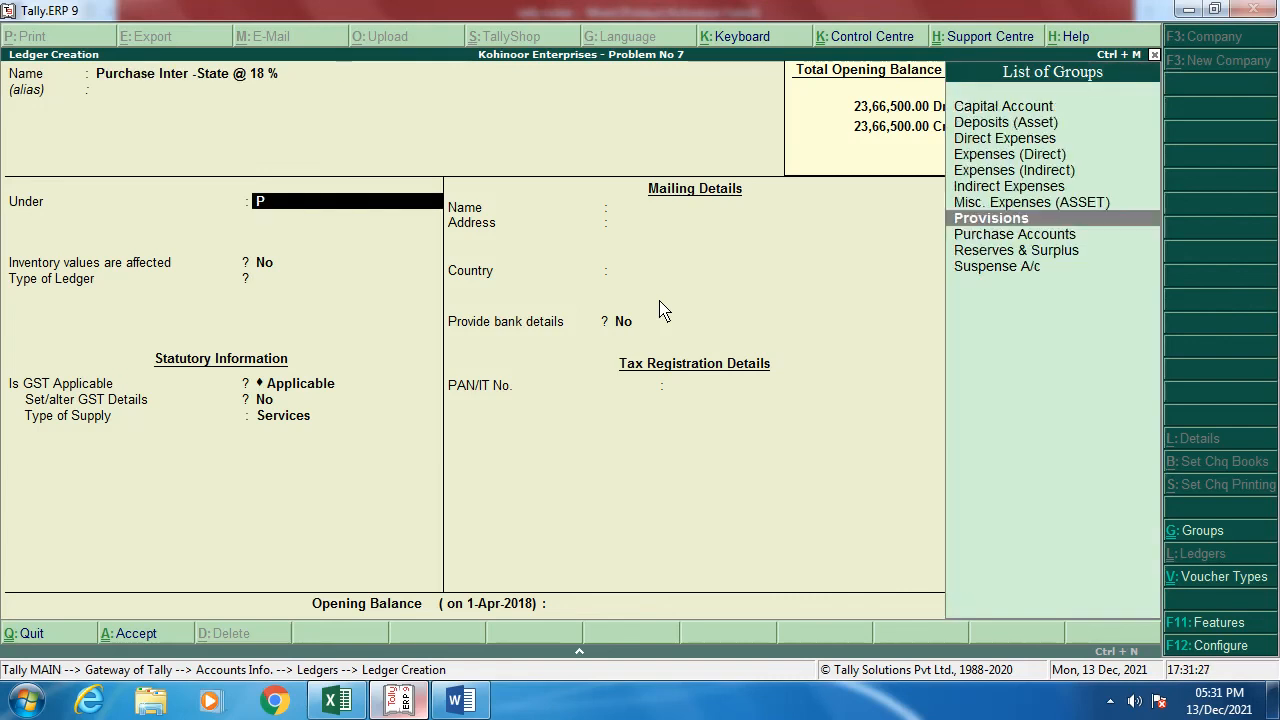
key("Down")
key("Return")
key("Return")
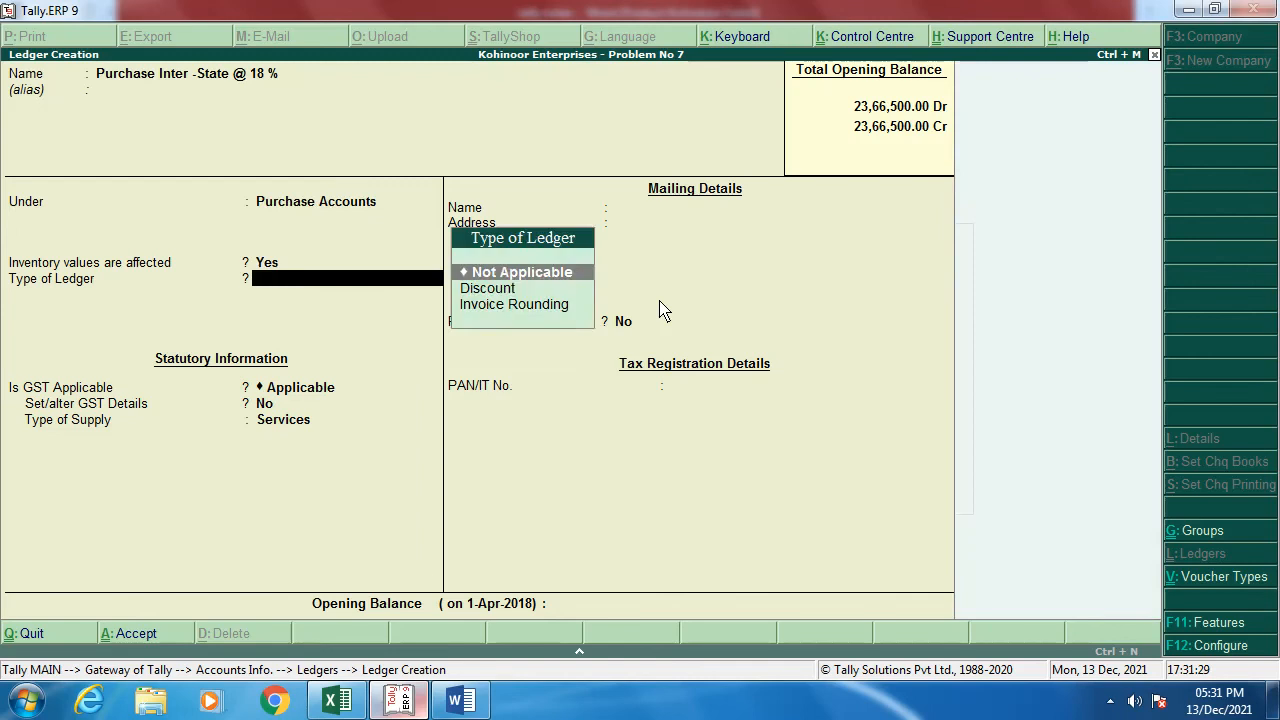
key("Return")
key("Return")
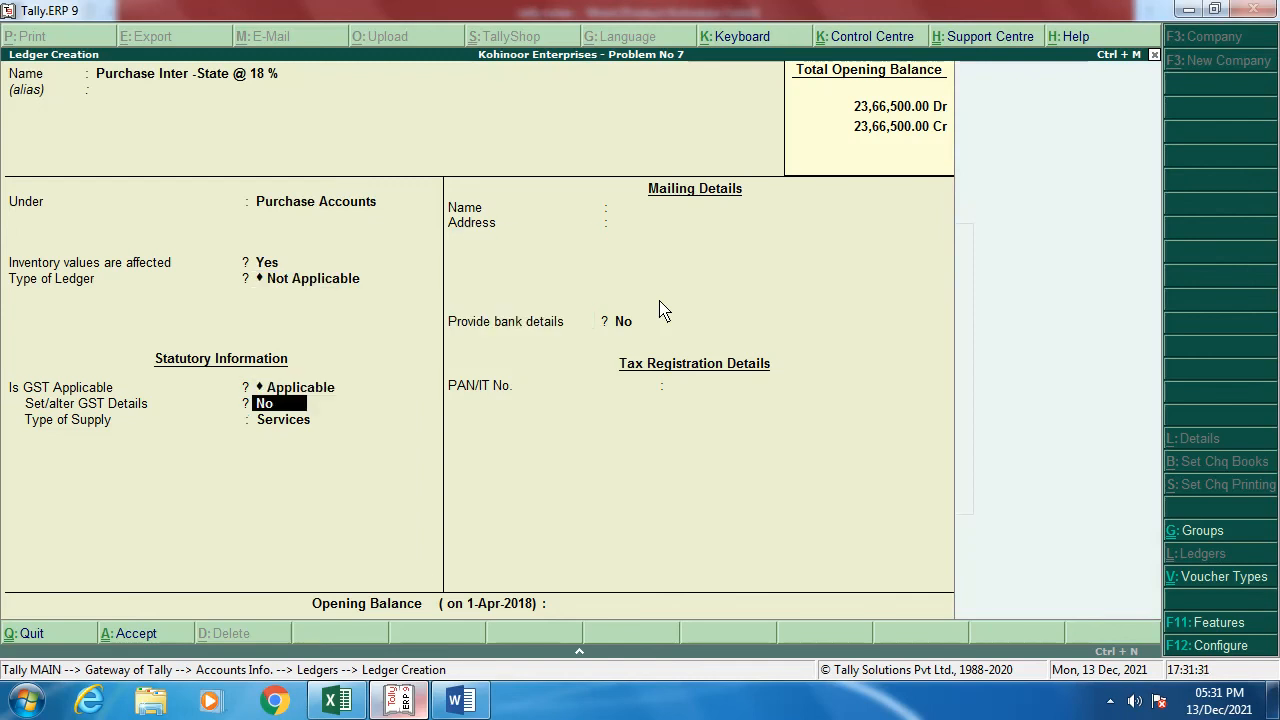
key("y")
key("Return")
key("Return")
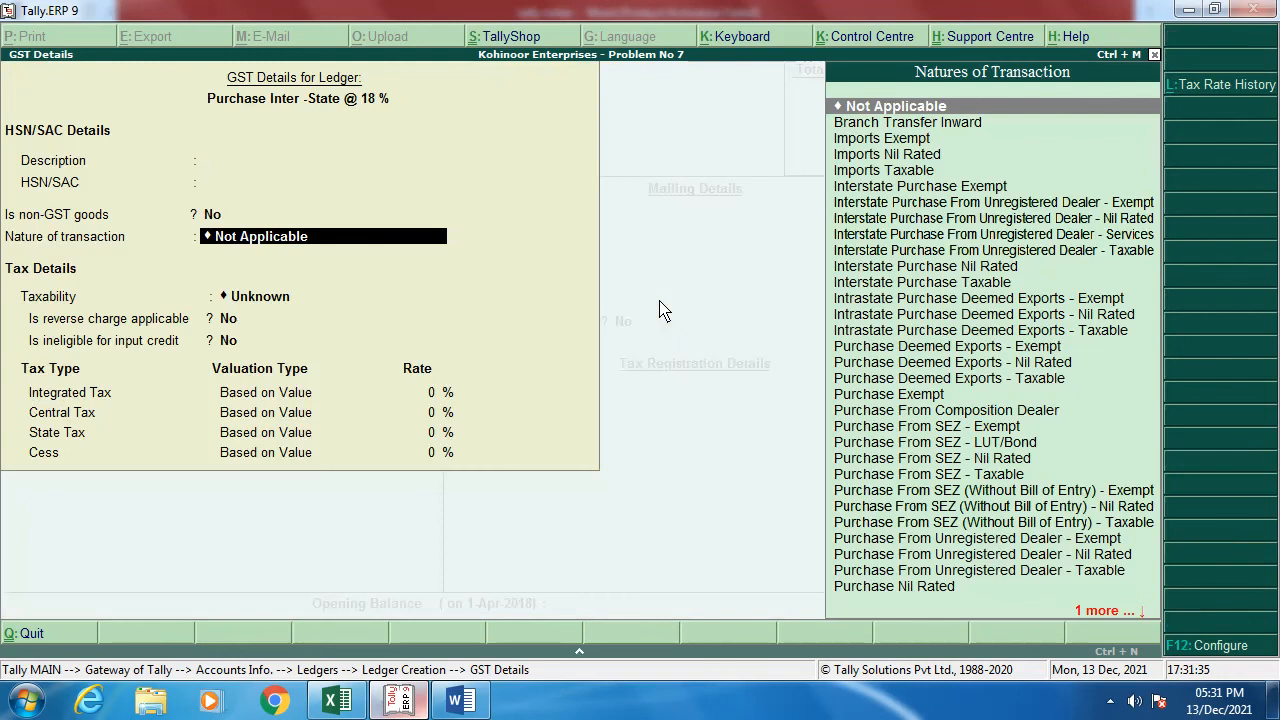
Step: After checking the notes, choose Interstate Purchase Taxable as the ledger's nature of transaction
key("alt+Tab")
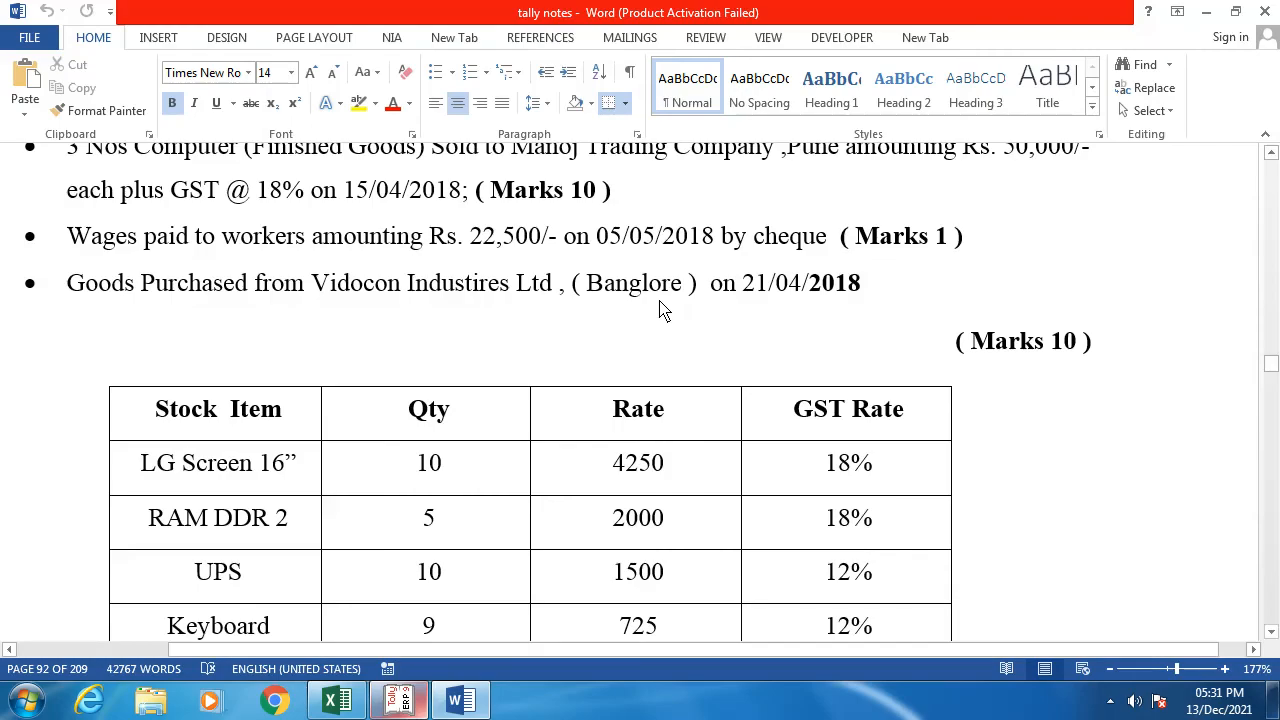
key("alt+Tab")
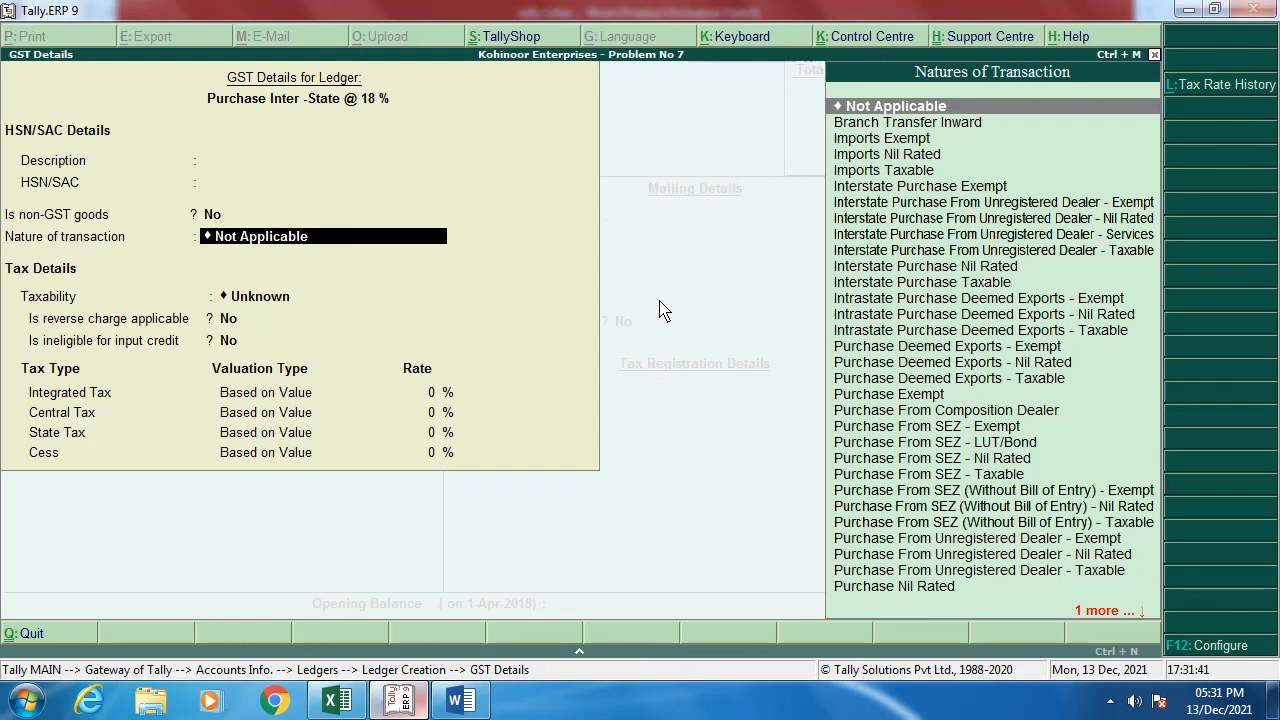
key("Down")
key("Down")
key("Down")
key("Down")
key("Down")
key("Down")
key("Down")
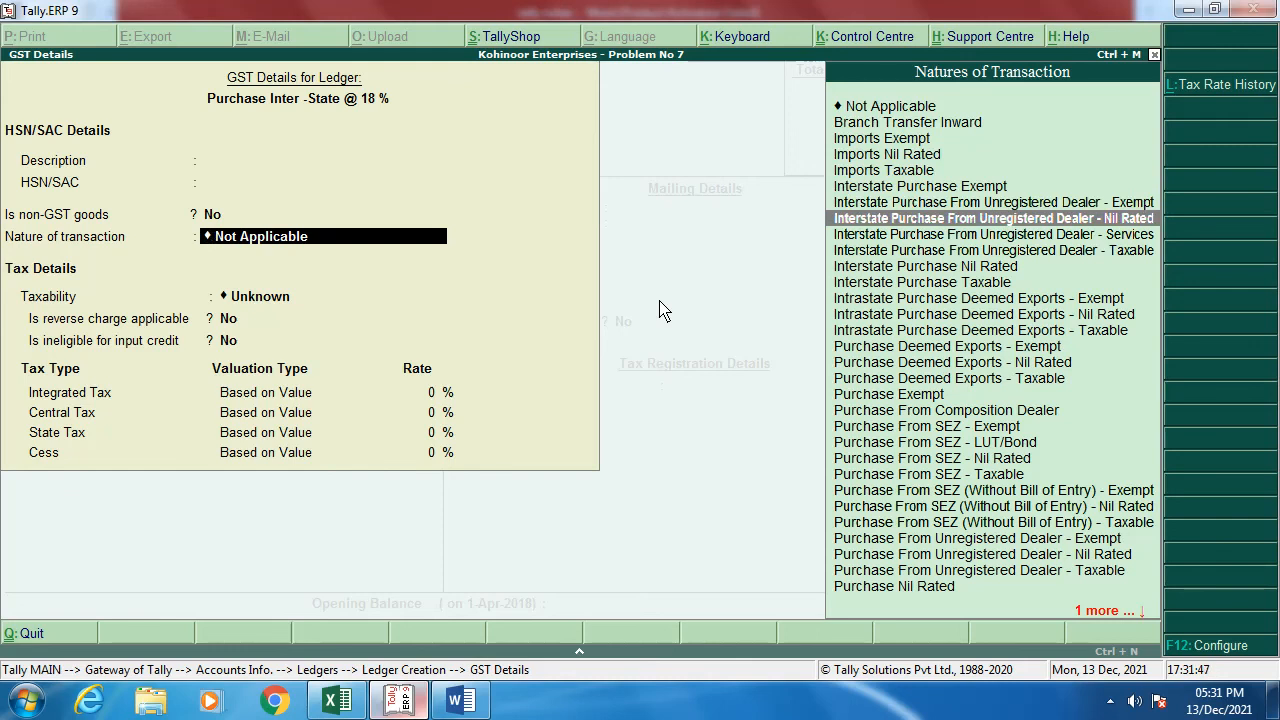
key("Down")
key("Down")
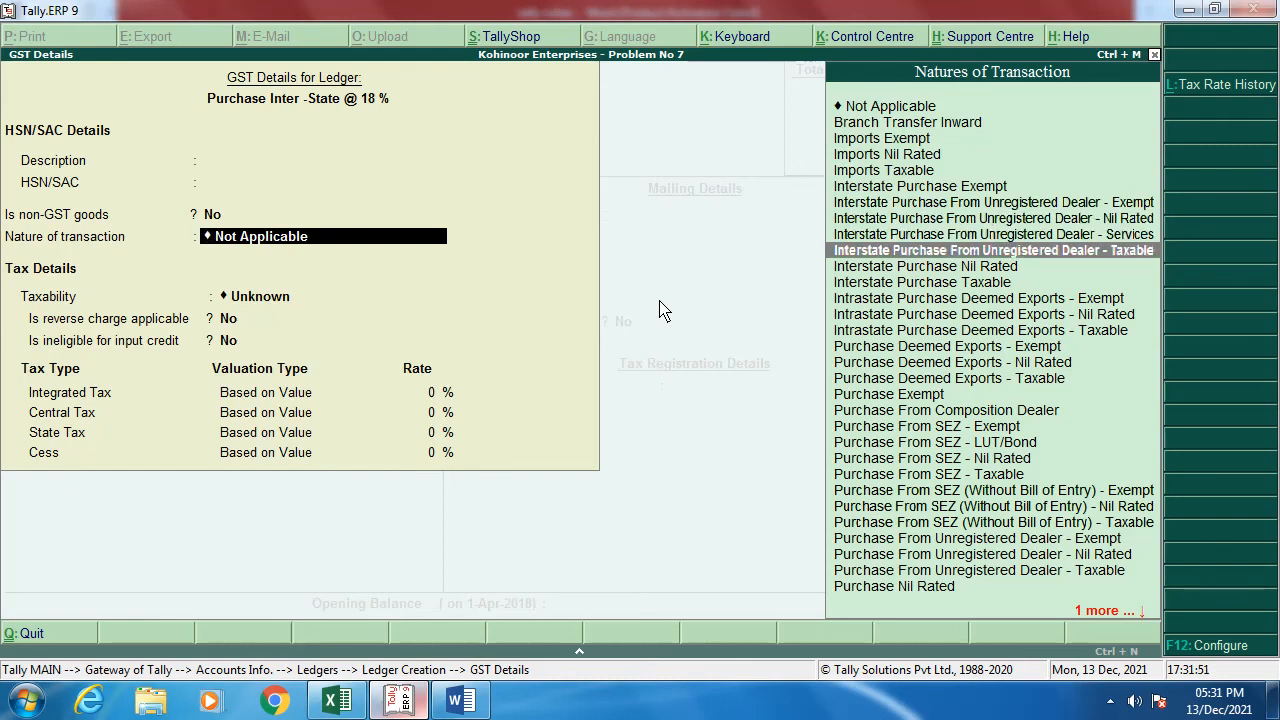
key("Down")
key("Down")
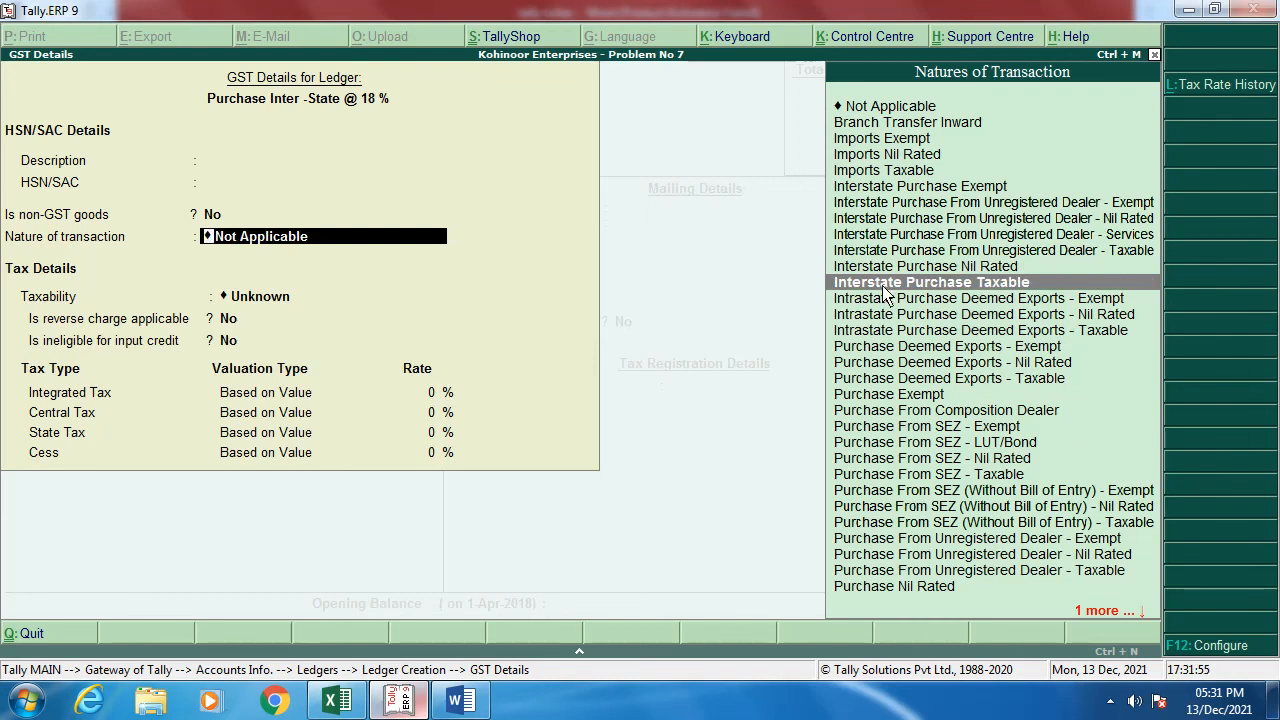
left_click(1009, 290)
Step: Enter an 18% integrated tax rate and set the type of supply to Goods
key("Return")
key("Return")
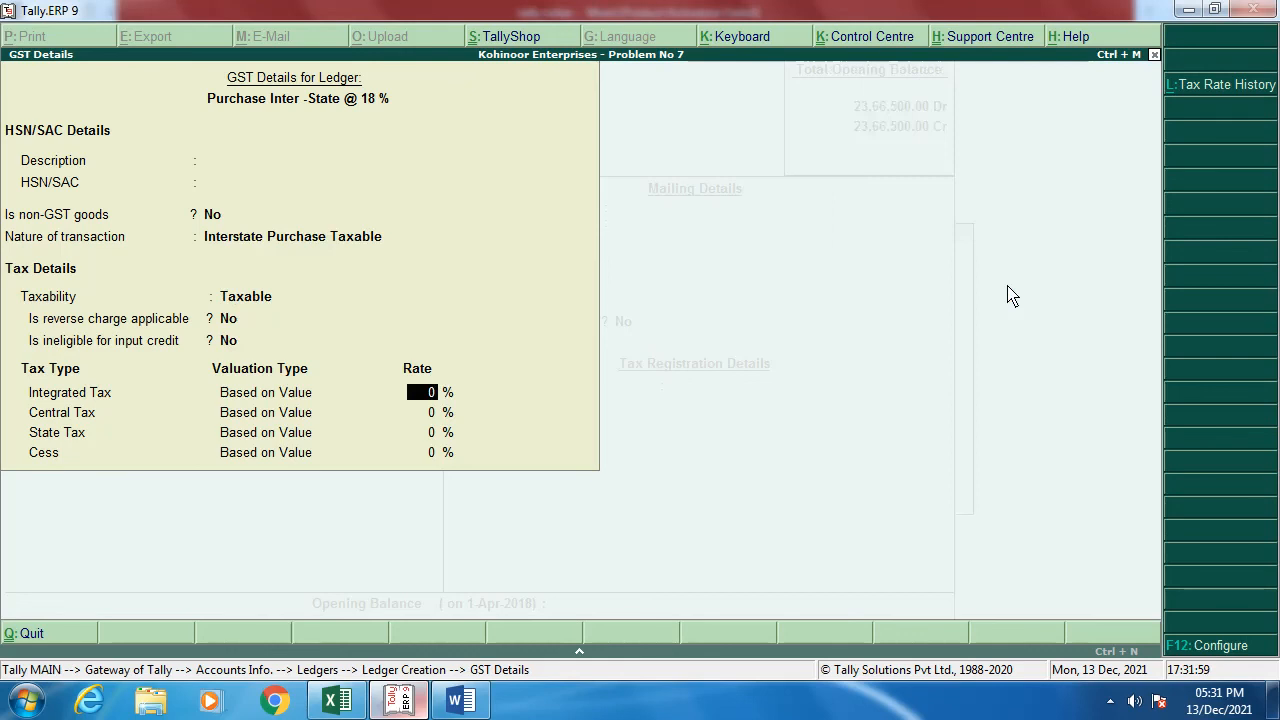
type("18")
key("Return")
key("Return")
key("Return")
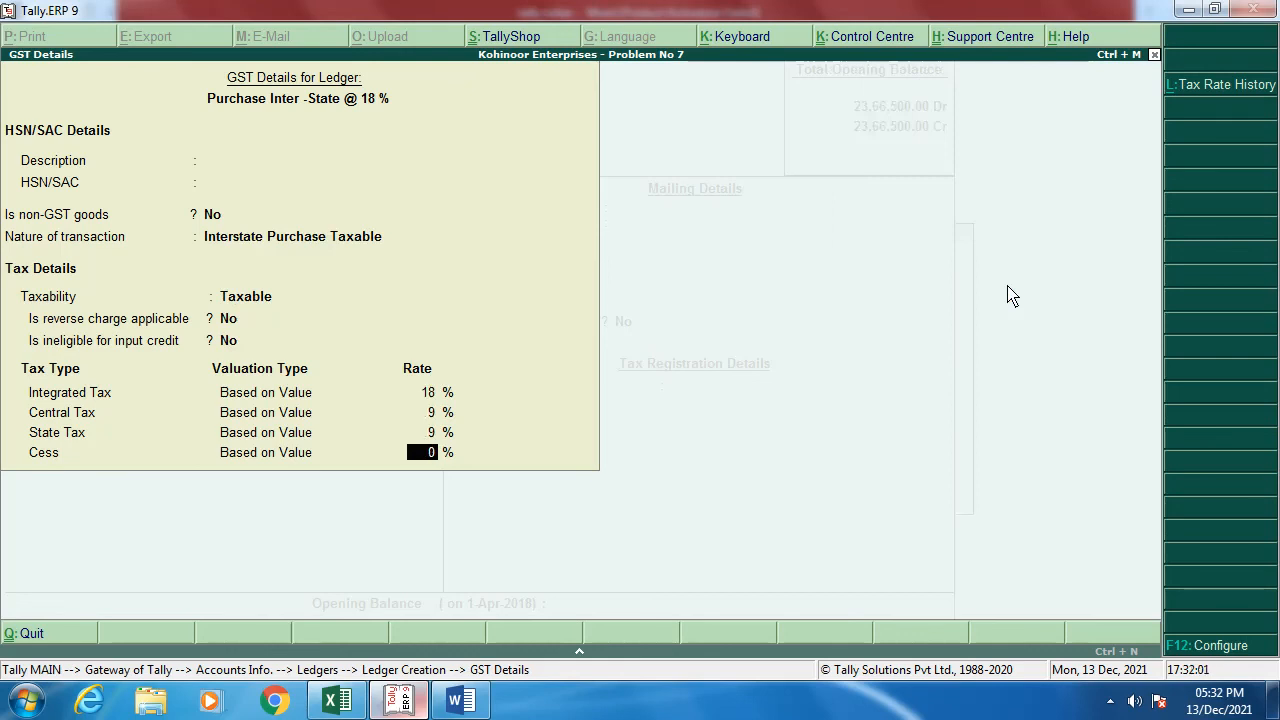
key("Return")
key("Up")
key("Return")
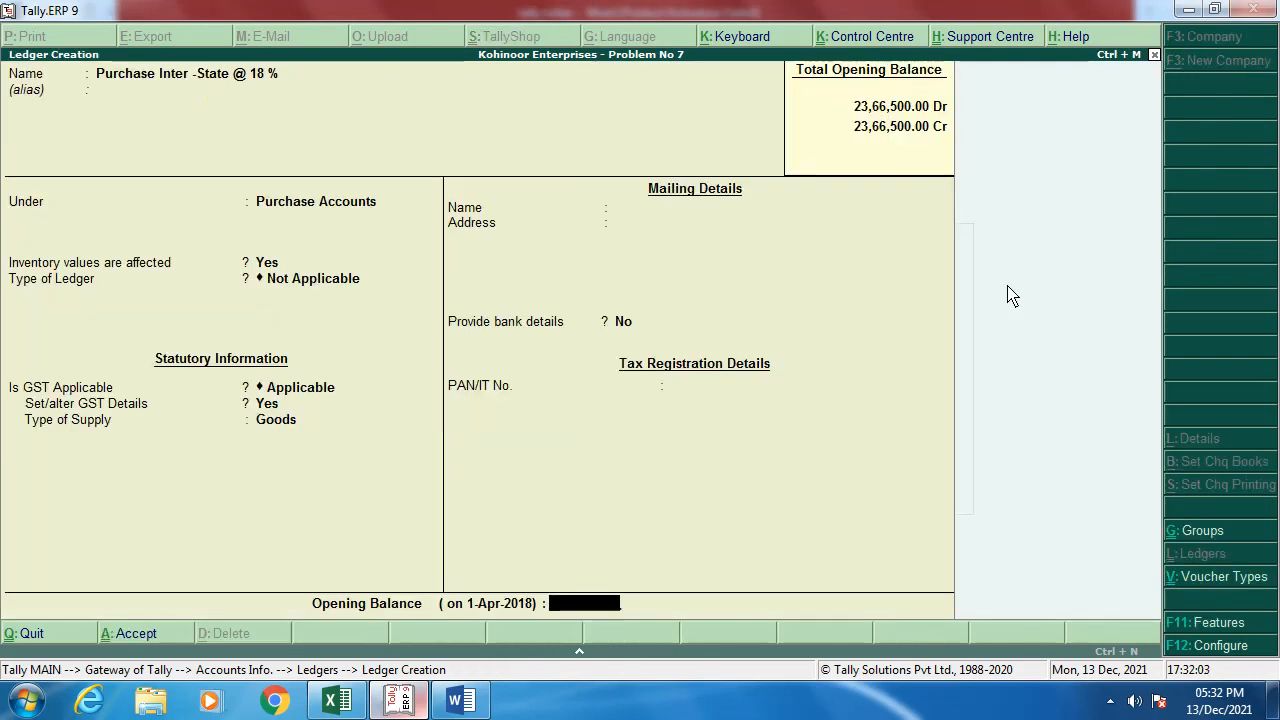
key("Return")
key("Return")
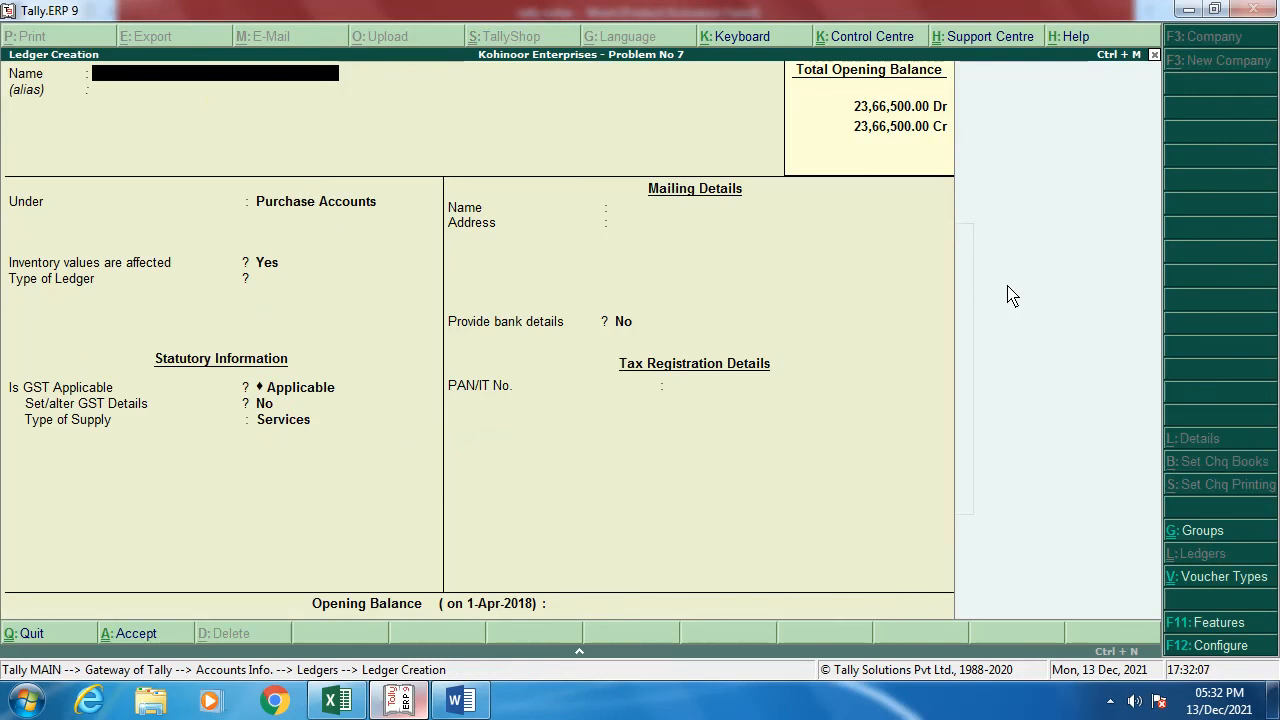
Step: Name a new ledger 'Input IGST @ 18 %' and place it under Duties & Taxes
type("Input IGST")
key("BackSpace")
key("BackSpace")
key("BackSpace")
key("BackSpace")
type("IGST @ 18 %")
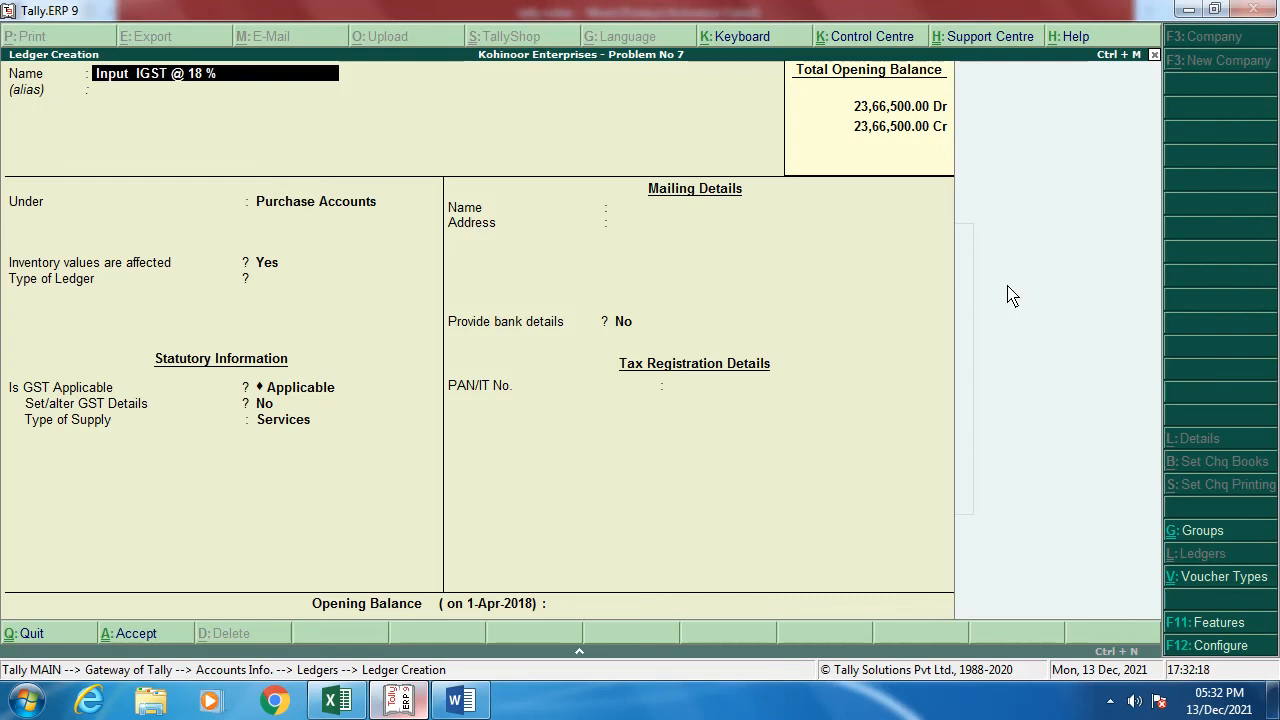
key("Return")
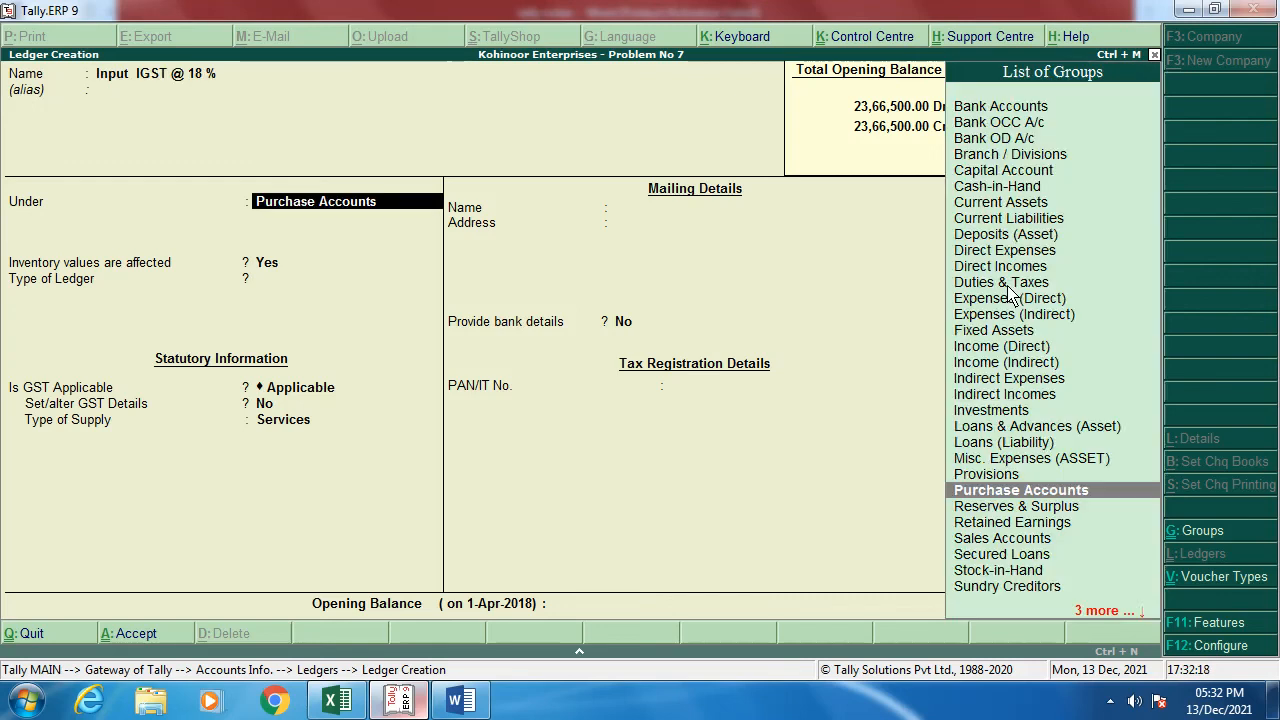
type("Du")
key("Return")
Step: Set its duty type to GST, tax type Integrated Tax, at 18%
key("Up")
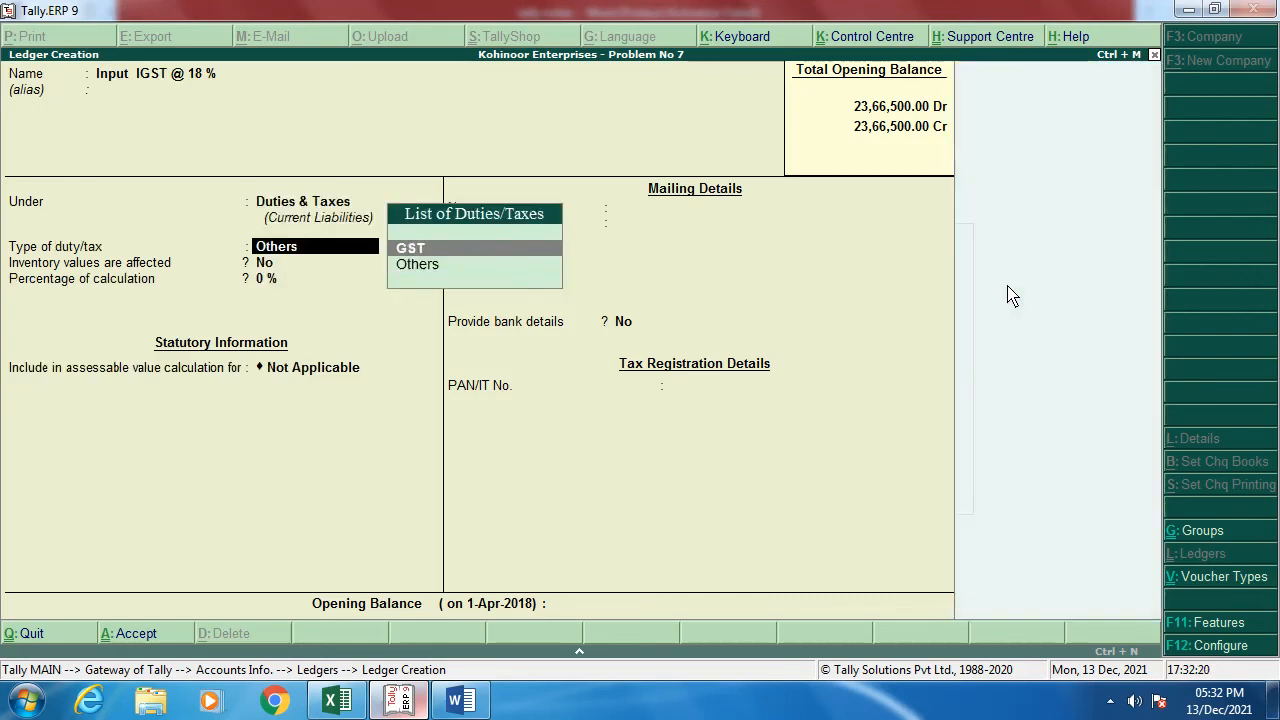
key("Return")
key("Down")
key("Down")
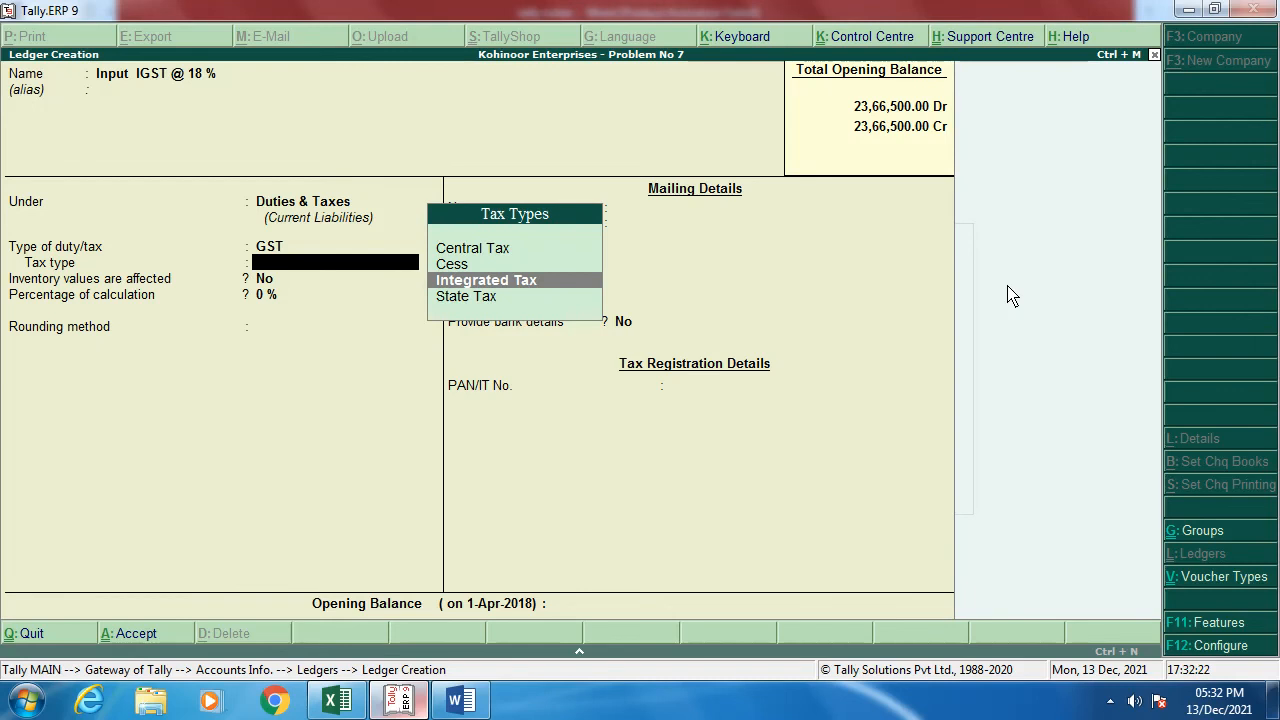
key("Return")
type("18")
key("Return")
key("Return")
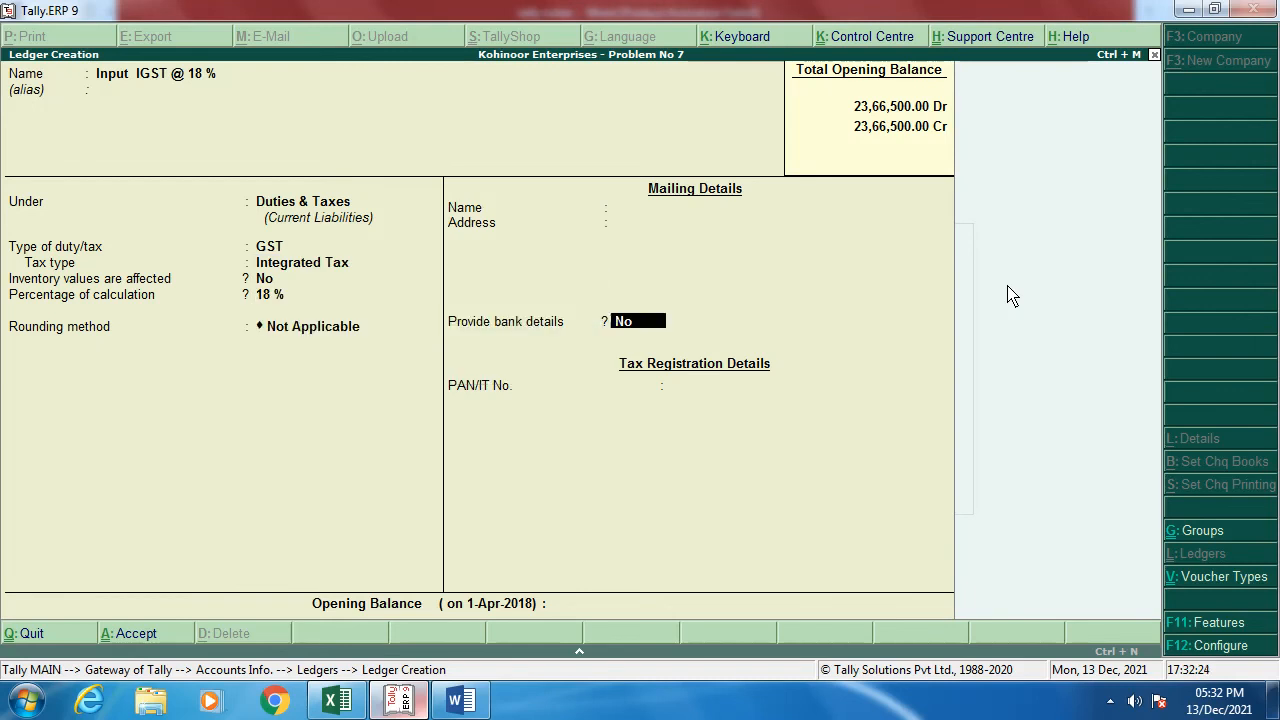
key("Return")
key("Return")
key("Return")
Step: Review the Vidocon stock table in Word: LG Screen and RAM at 18%, others at 12%
key("alt+Tab")
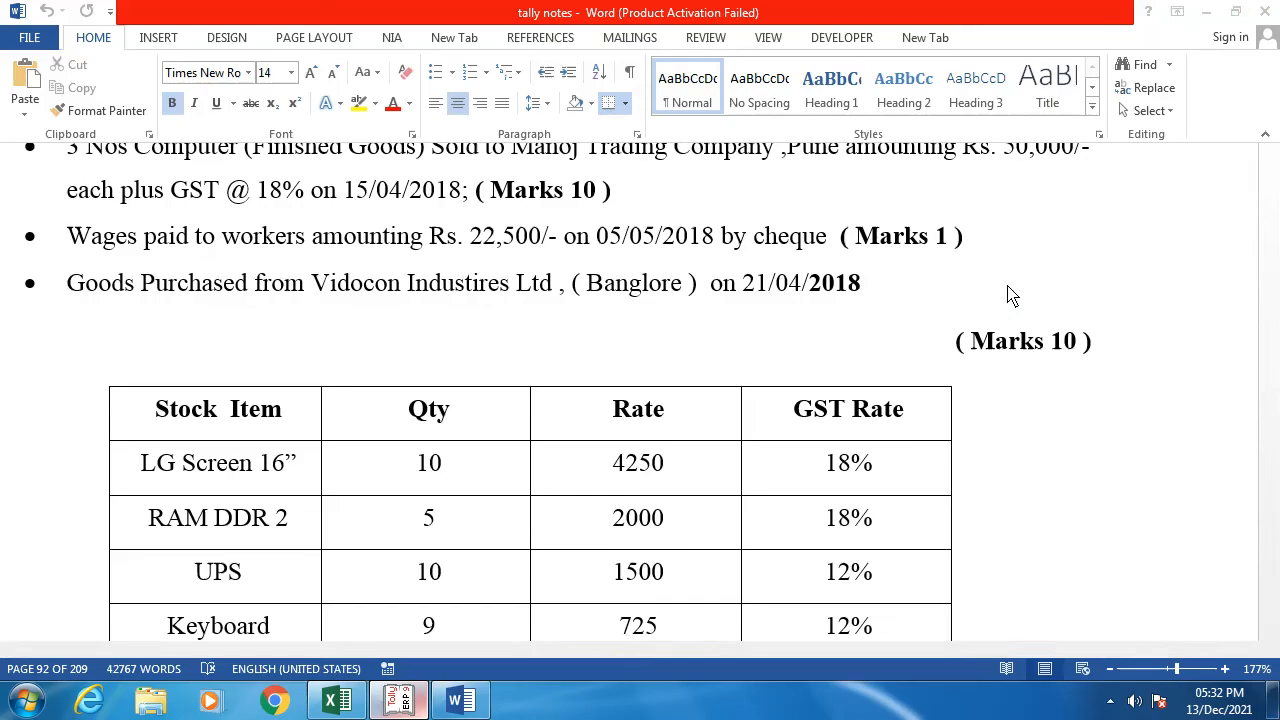
scroll(670, 535, "down", 3)
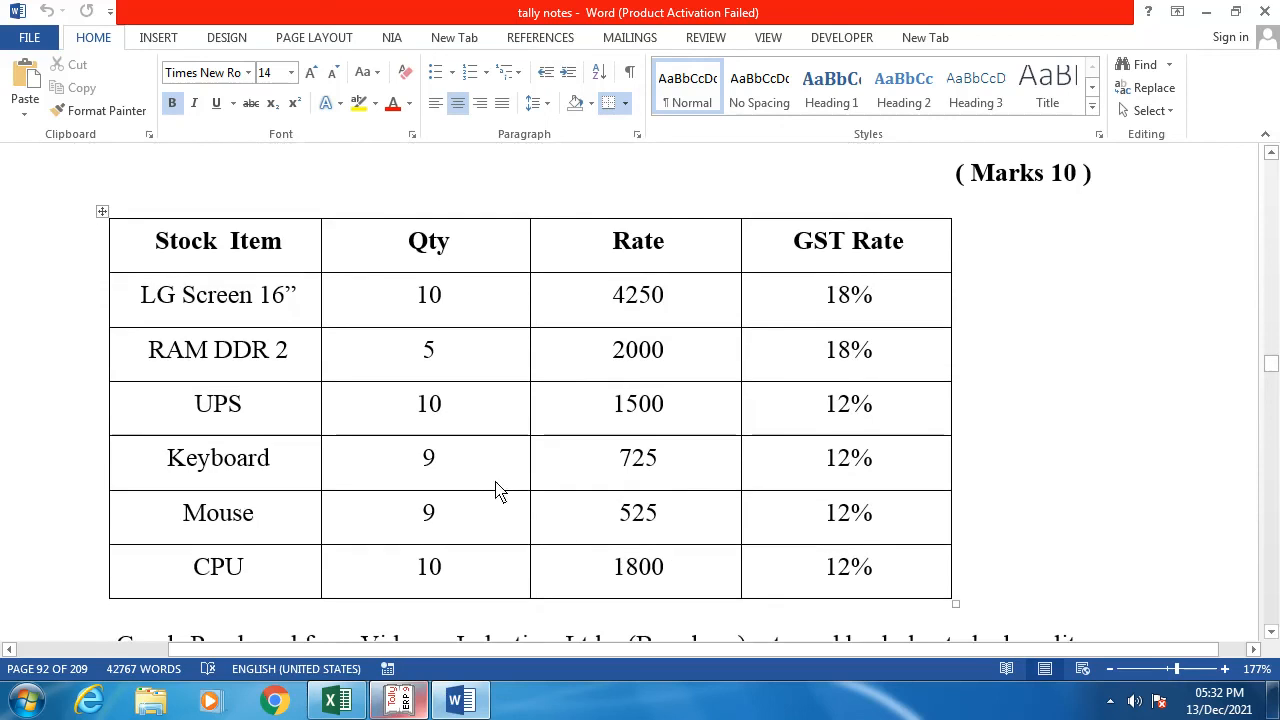
scroll(670, 480, "up", 1)
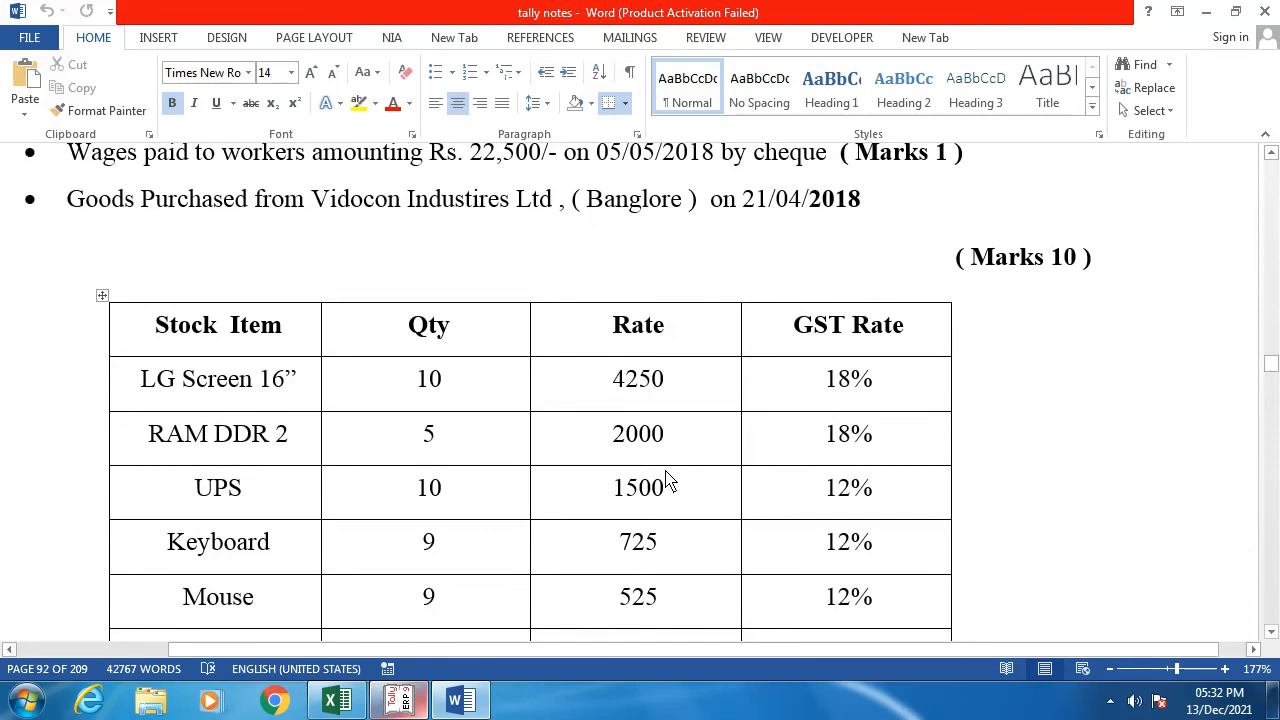
Step: Name a new ledger 'Purchase inter State @ 12 %' under Purchase Accounts
key("alt+Tab")
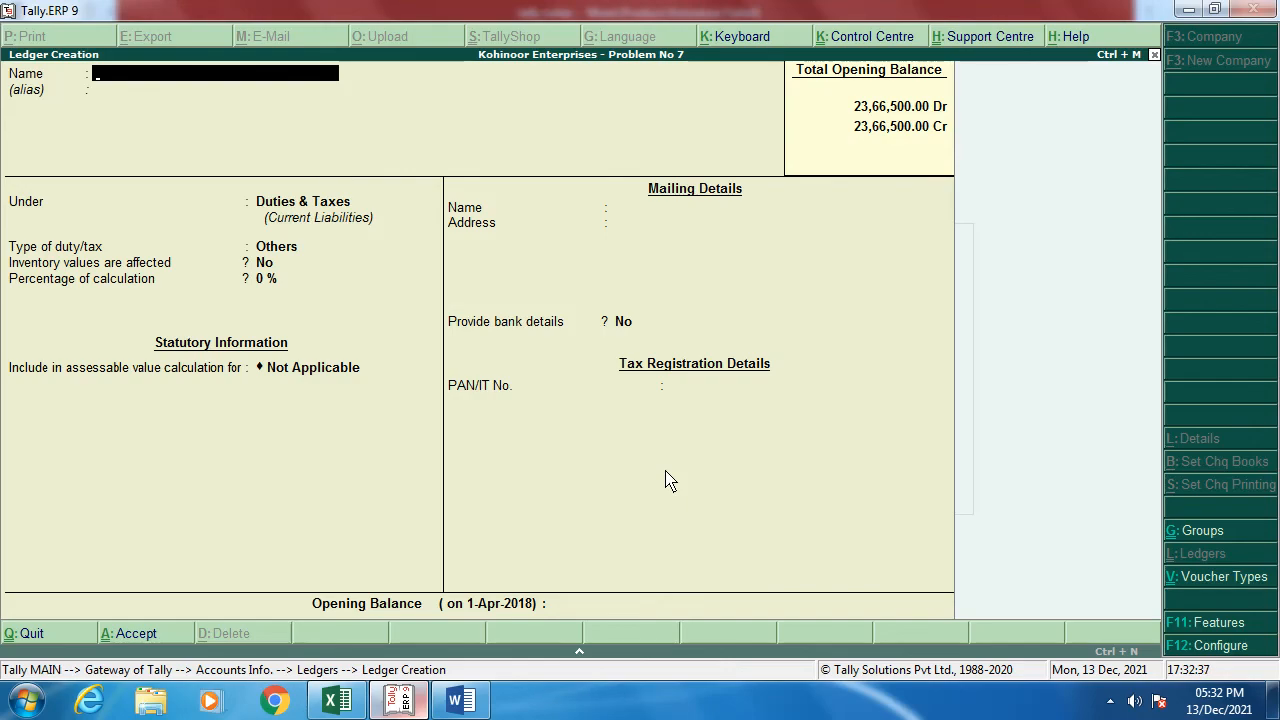
type("Purchase inter State @")
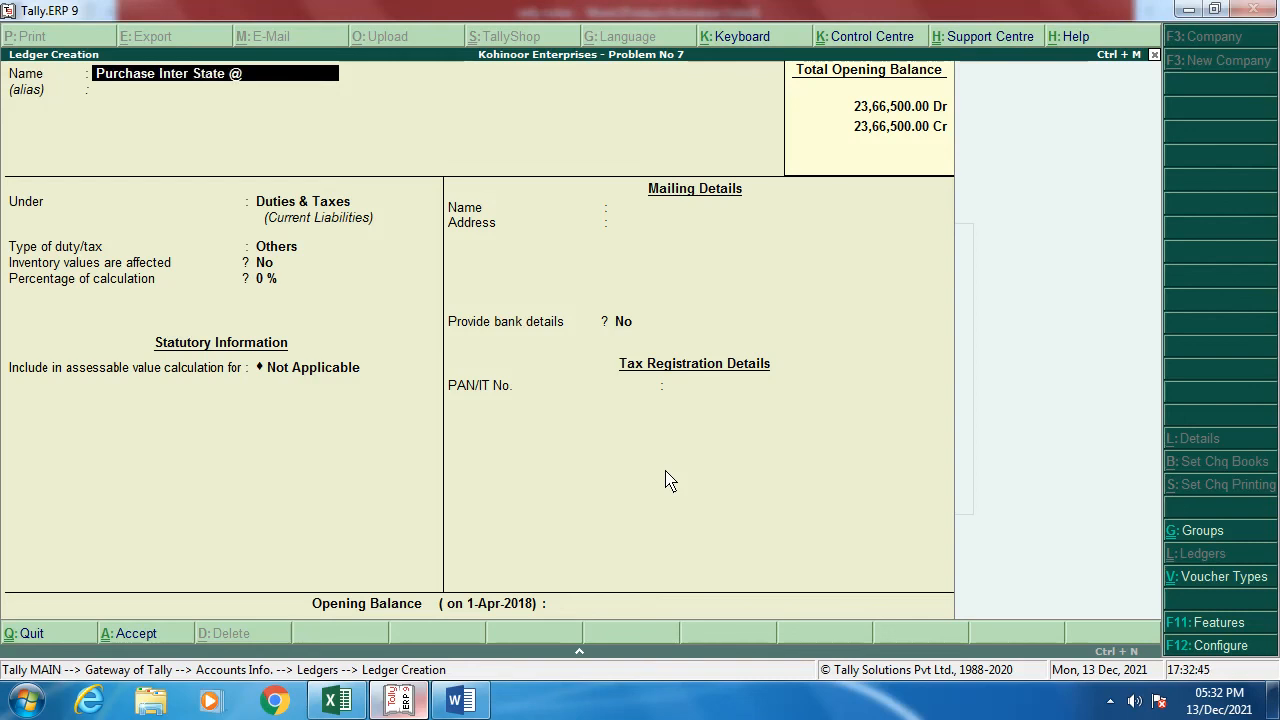
type(" 12 %")
key("Return")
type("p")
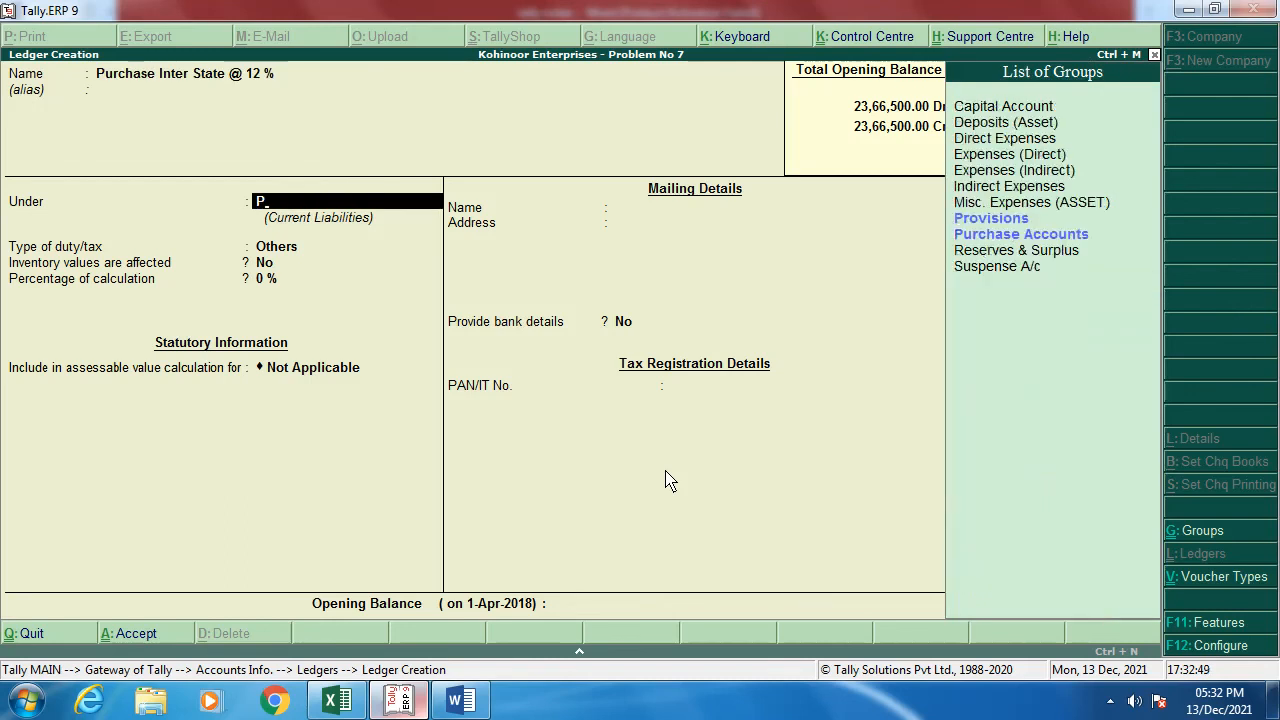
type("u")
key("Return")
key("Return")
key("Return")
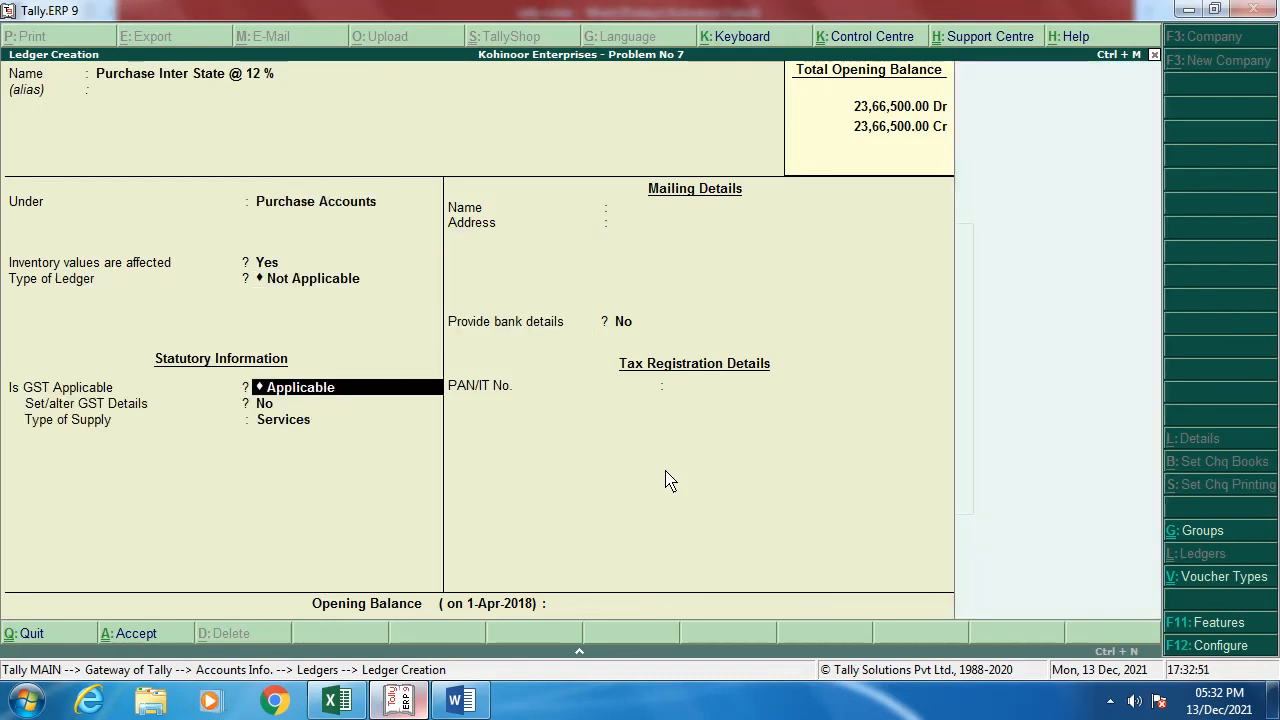
Step: Give it Interstate Purchase Taxable GST details at 12% integrated tax, supply type Goods
key("Return")
key("y")
key("Return")
key("Return")
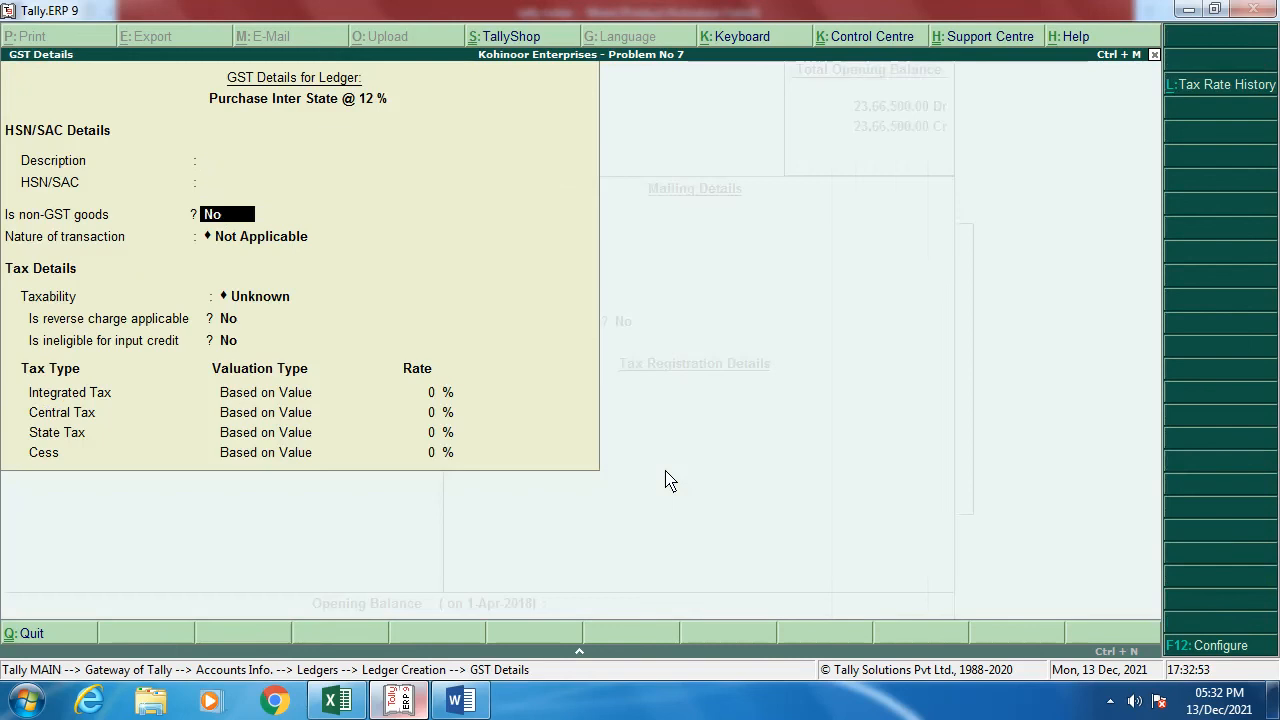
key("Return")
key("Down")
key("Down")
key("Down")
key("Down")
key("Down")
key("Down")
key("Down")
key("Down")
key("Down")
key("Down")
key("Down")
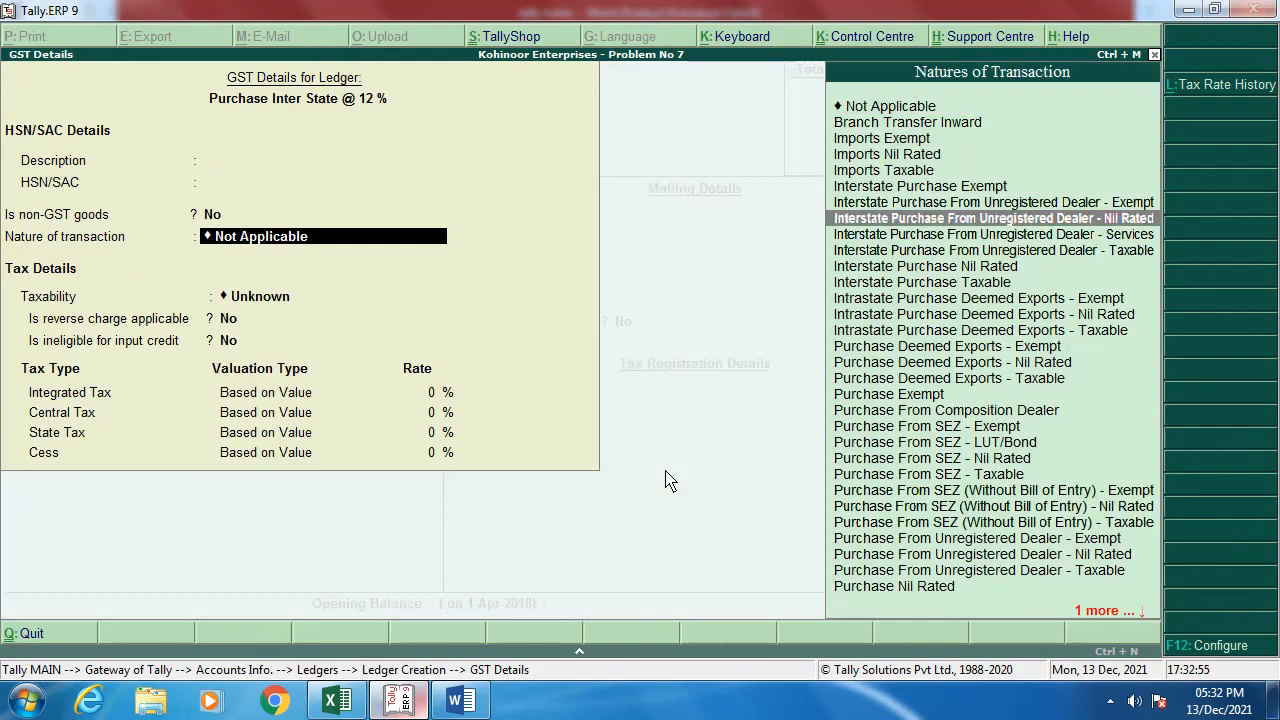
key("Return")
key("Return")
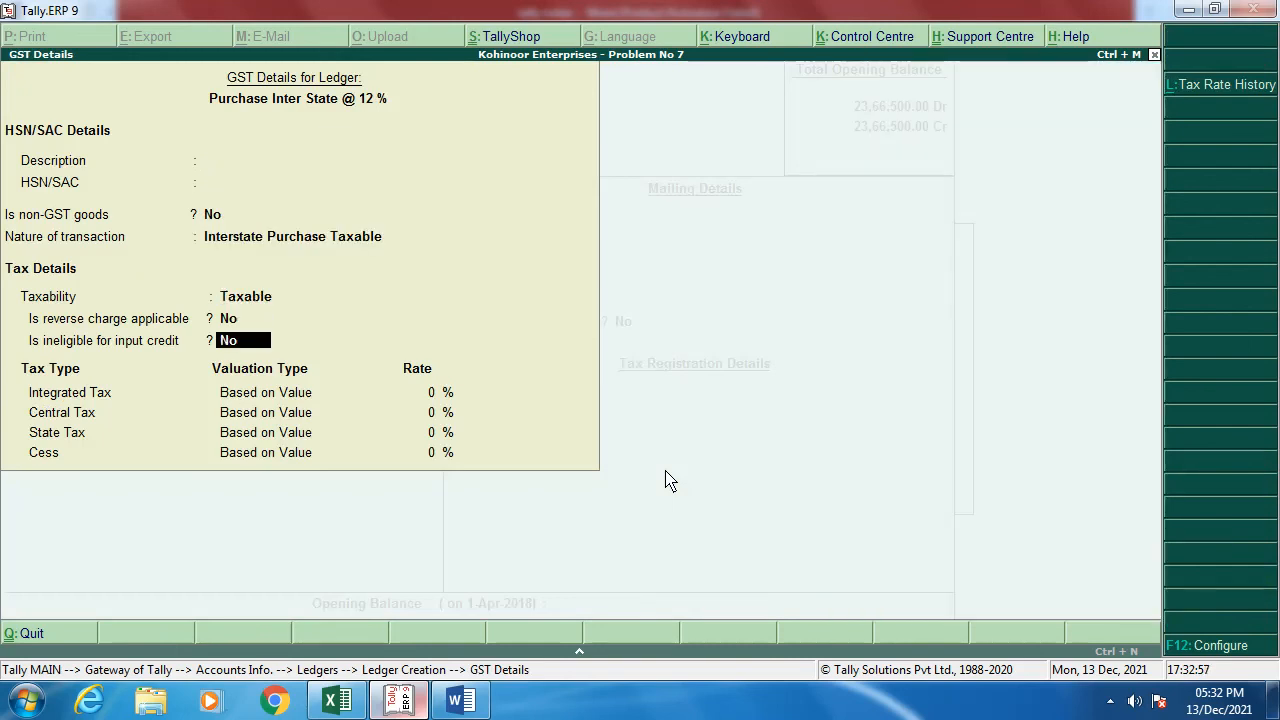
key("Return")
type("12")
key("Return")
key("Return")
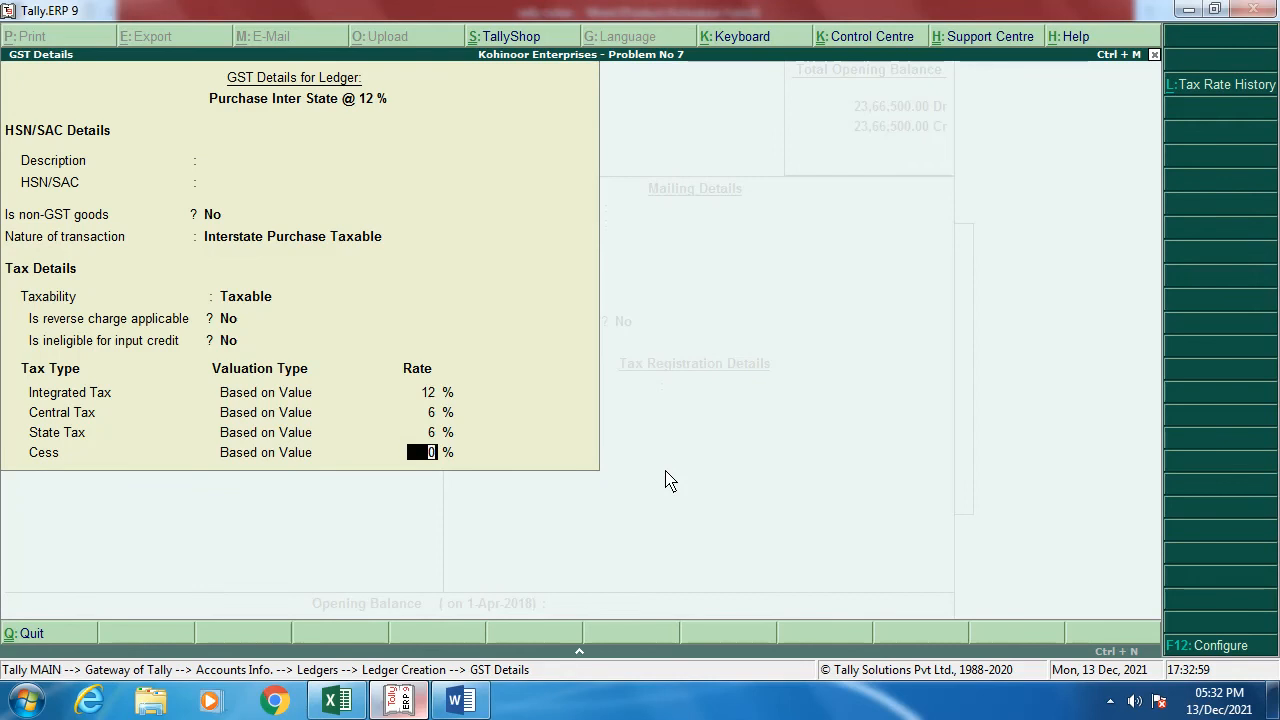
key("Return")
key("Up")
key("Return")
key("Return")
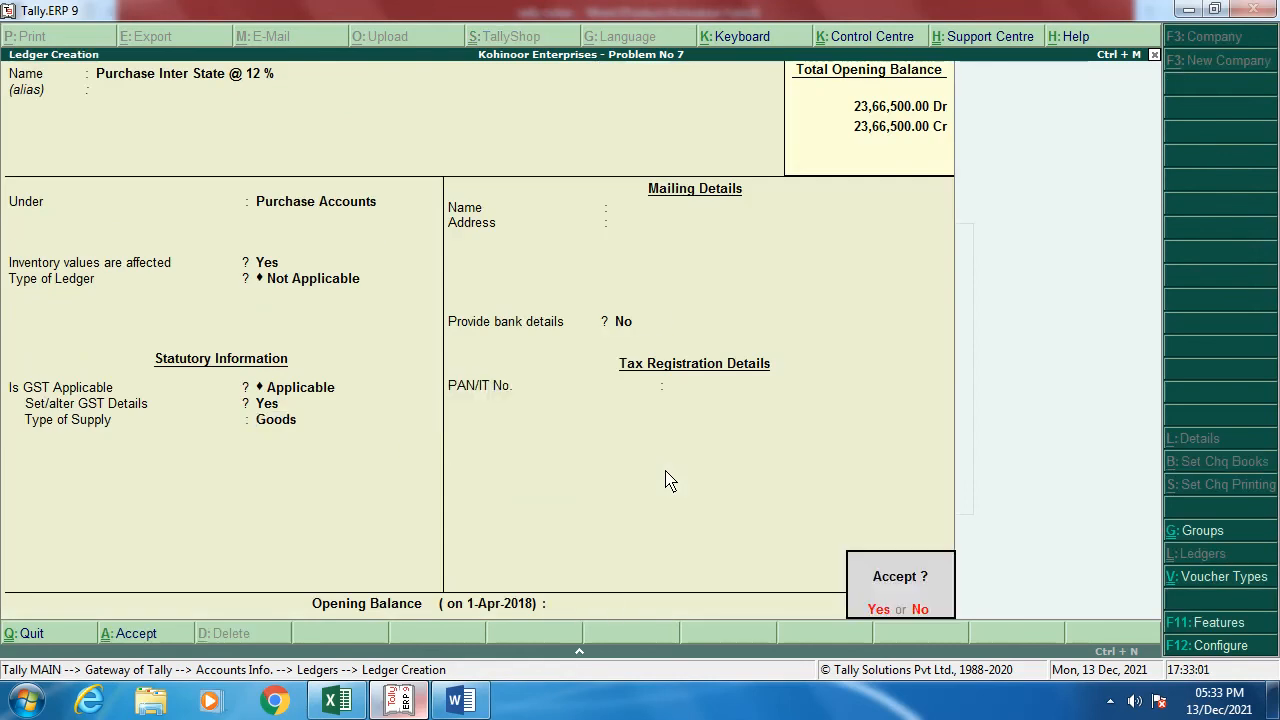
key("Return")
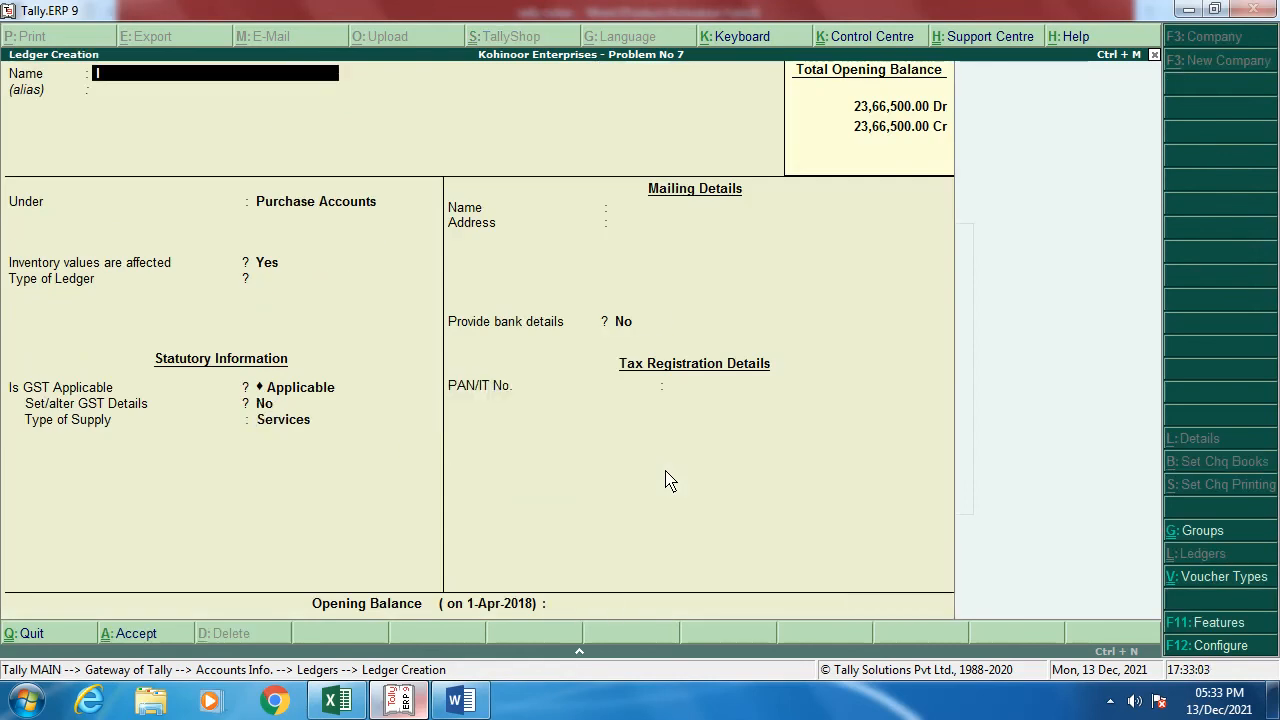
Step: Name a new ledger 'Input IGST @ 12 %' and place it under Duties & Taxes
type("nop")
key("BackSpace")
type("put IGST @")
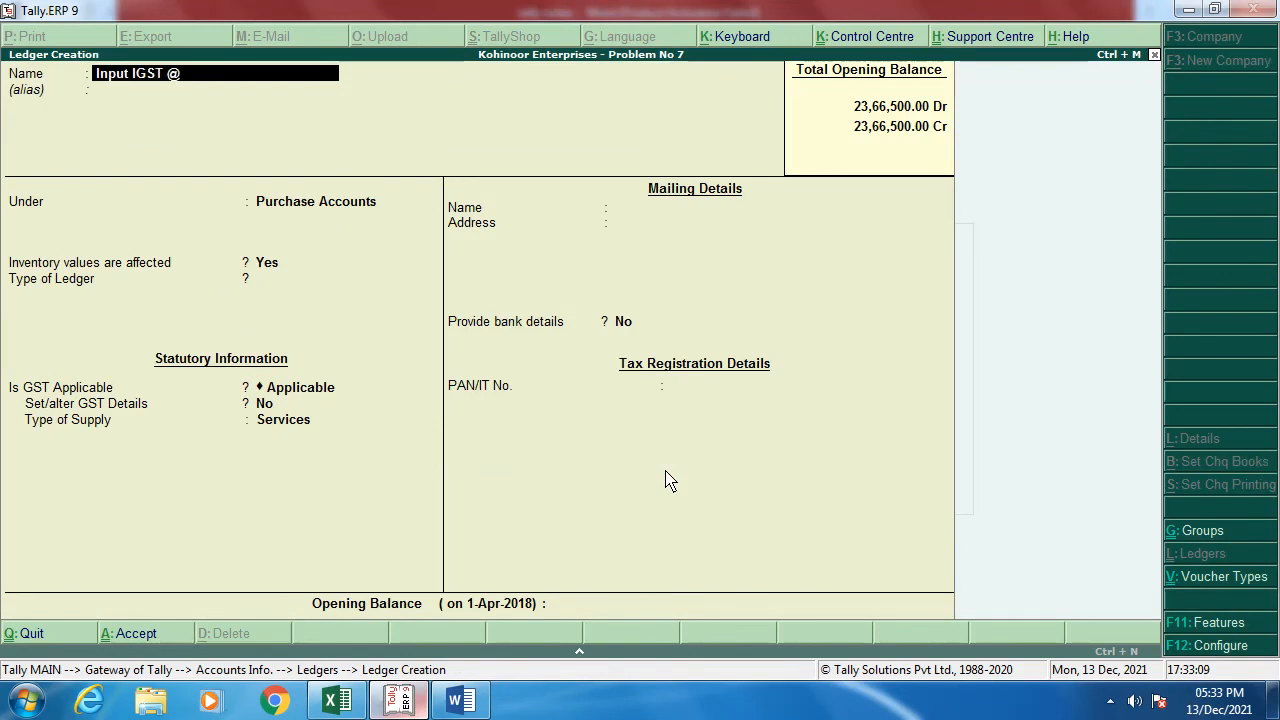
type(" 12 %")
key("Return")
key("Return")
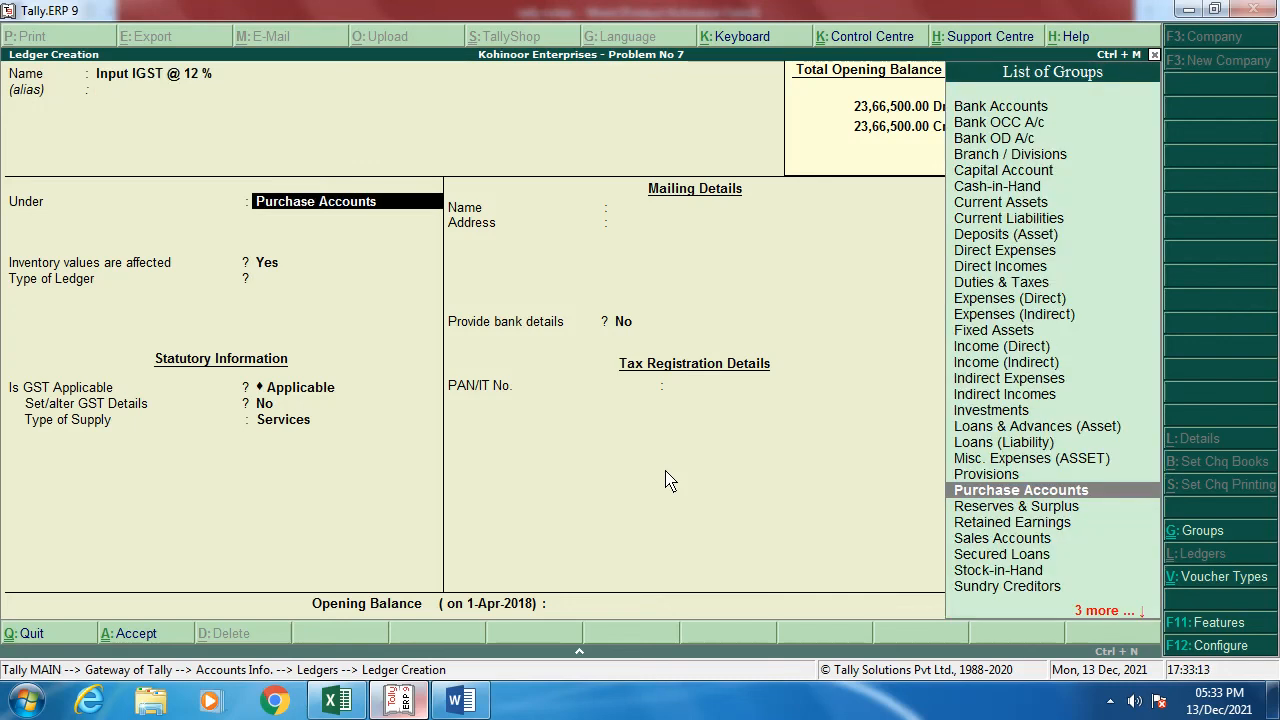
type("Du")
key("Return")
key("Up")
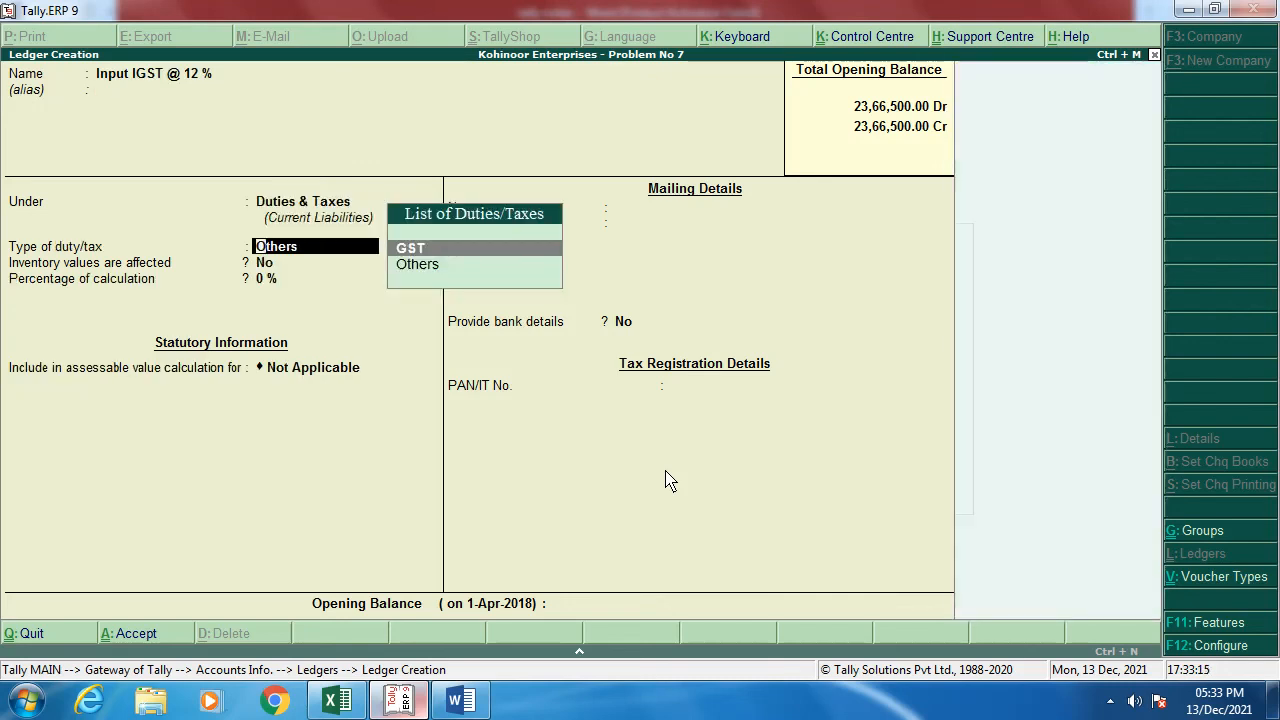
key("Return")
Step: Set its tax type to Integrated Tax at 12% and save the ledger
key("Down")
key("Down")
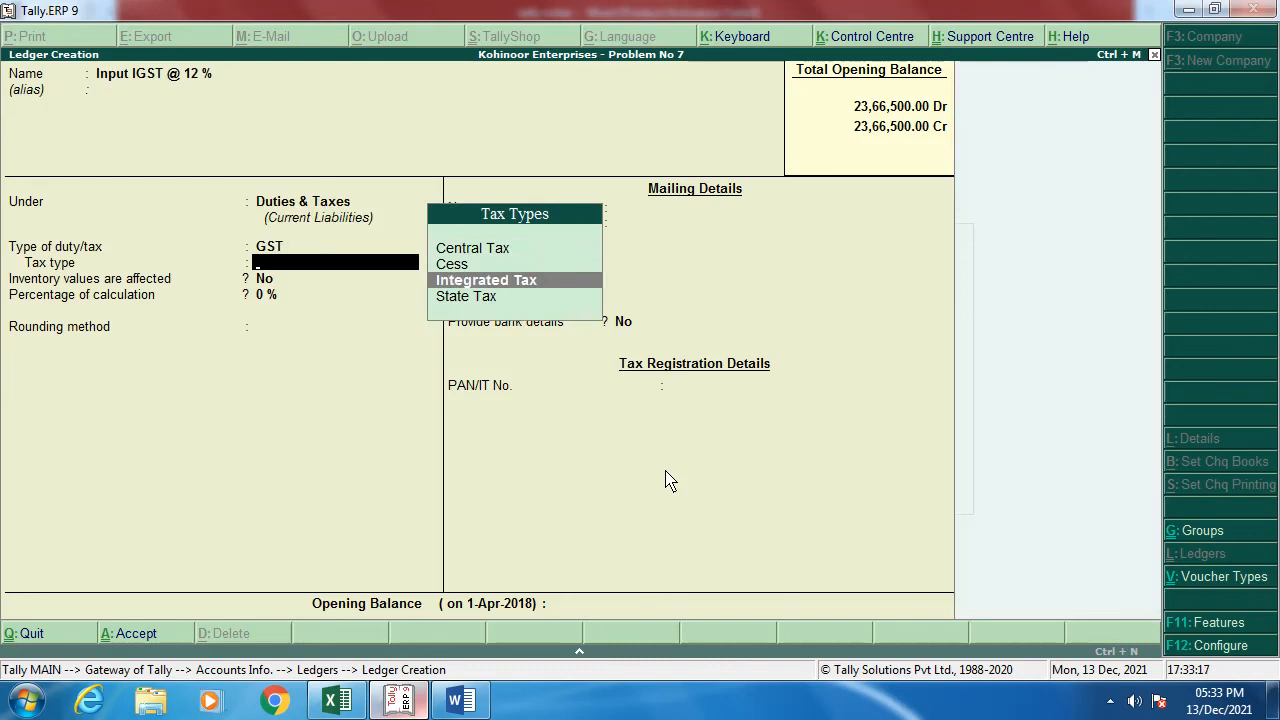
key("Down")
key("Up")
key("Return")
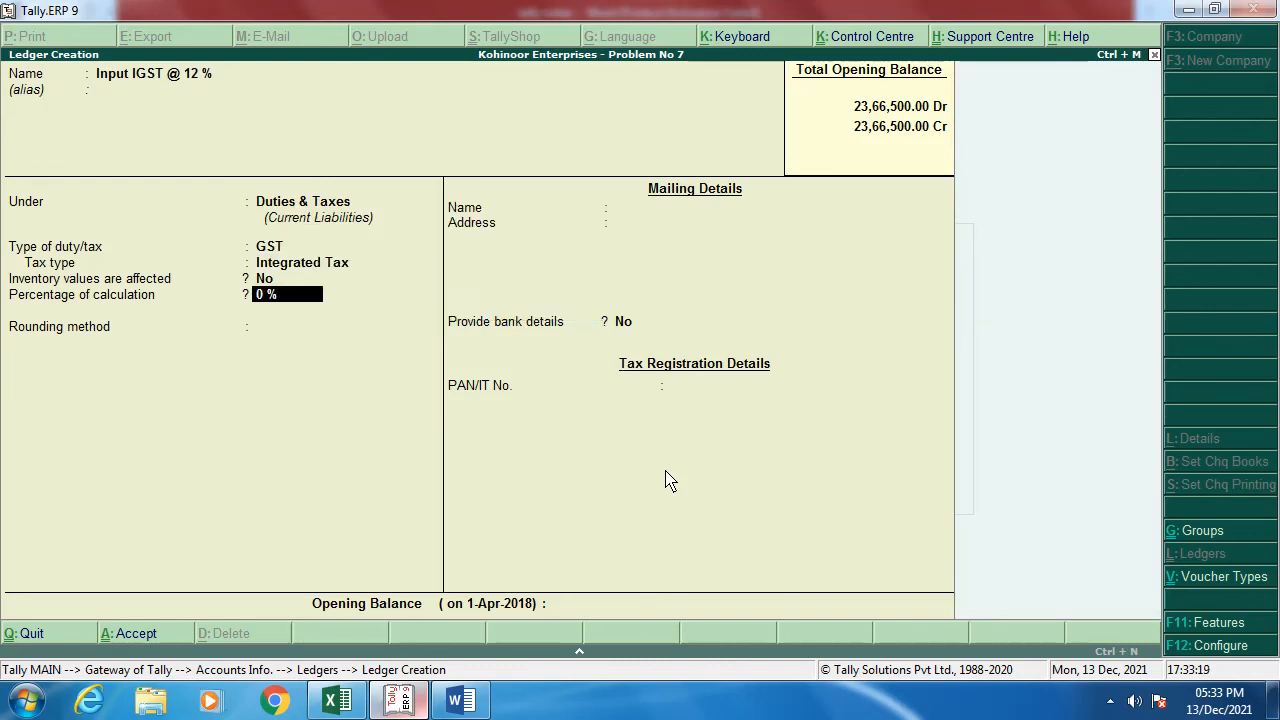
type("12")
key("Return")
key("Return")
key("Return")
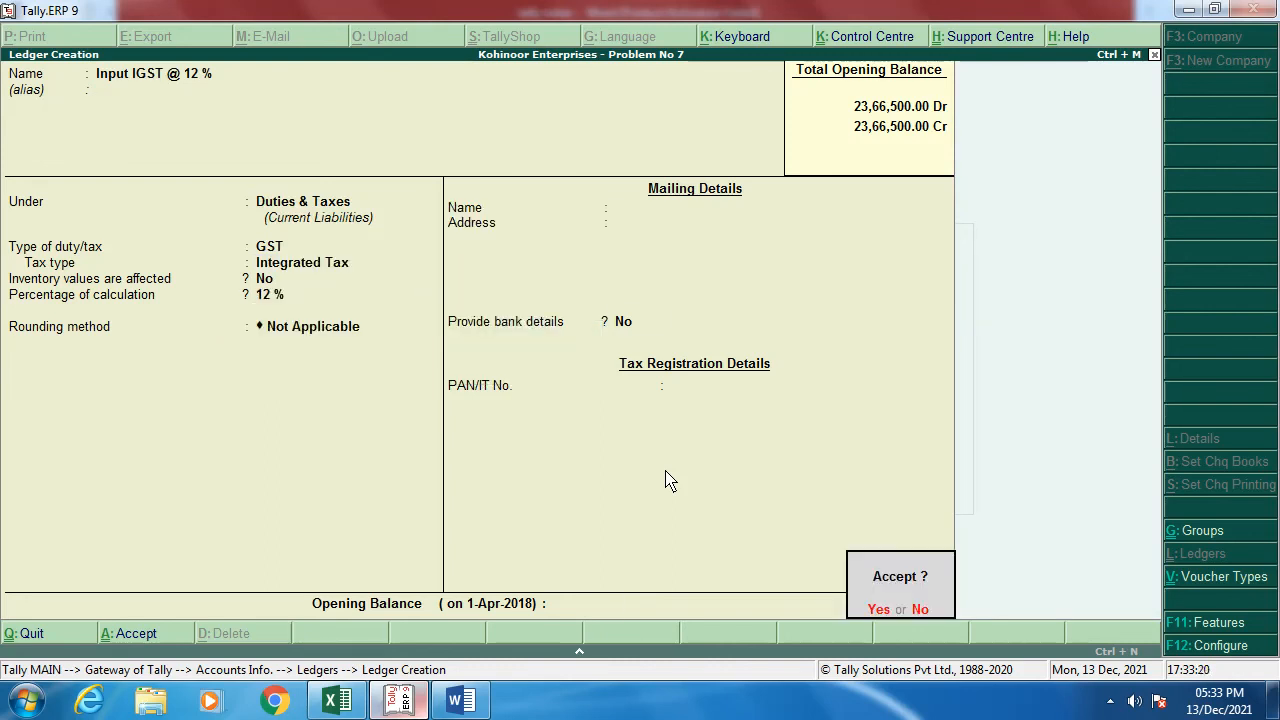
key("Return")
Step: Recheck the Word stock table, then exit ledger creation back to the Gateway of Tally
key("alt+Tab")
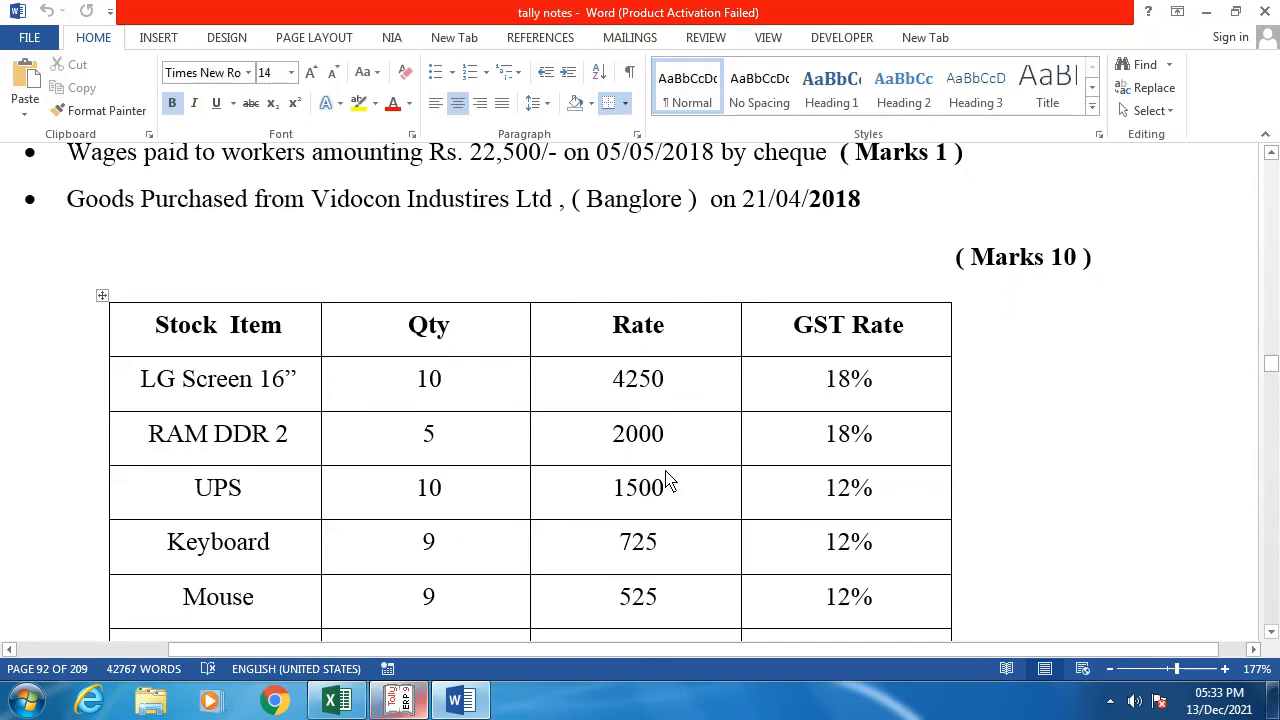
scroll(520, 480, "down", 1)
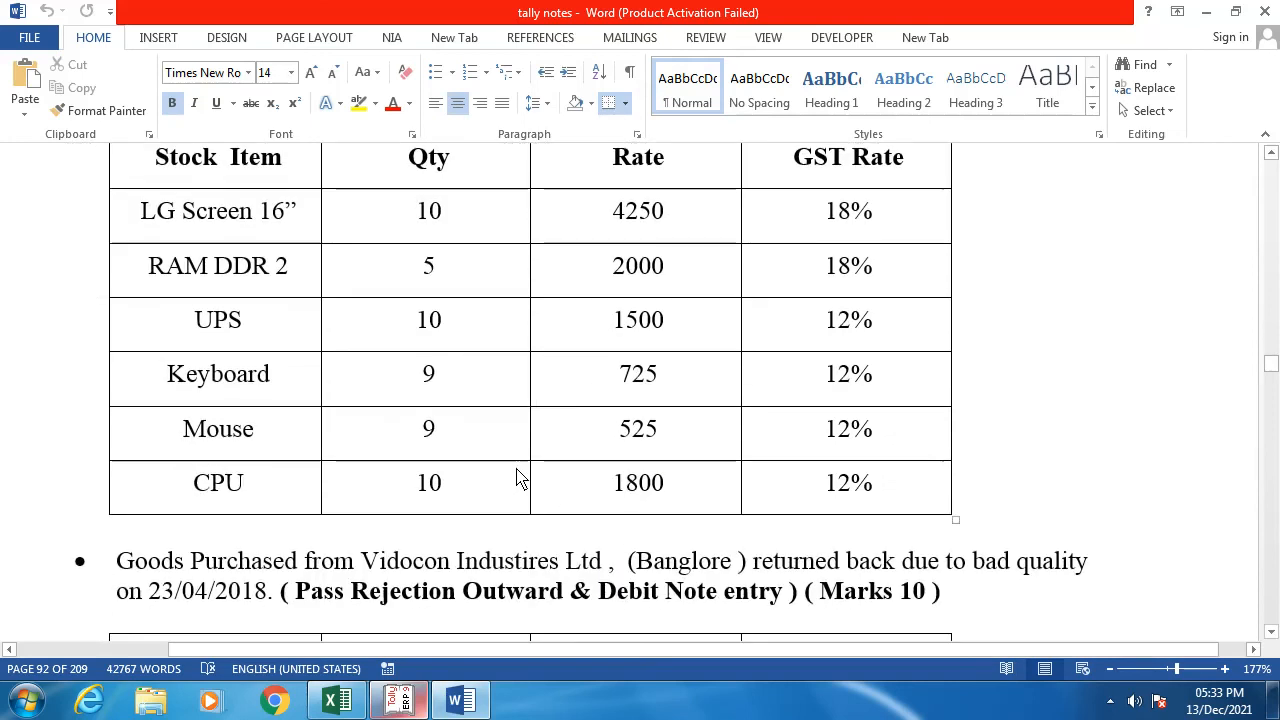
scroll(520, 480, "up", 3)
key("alt+Tab")
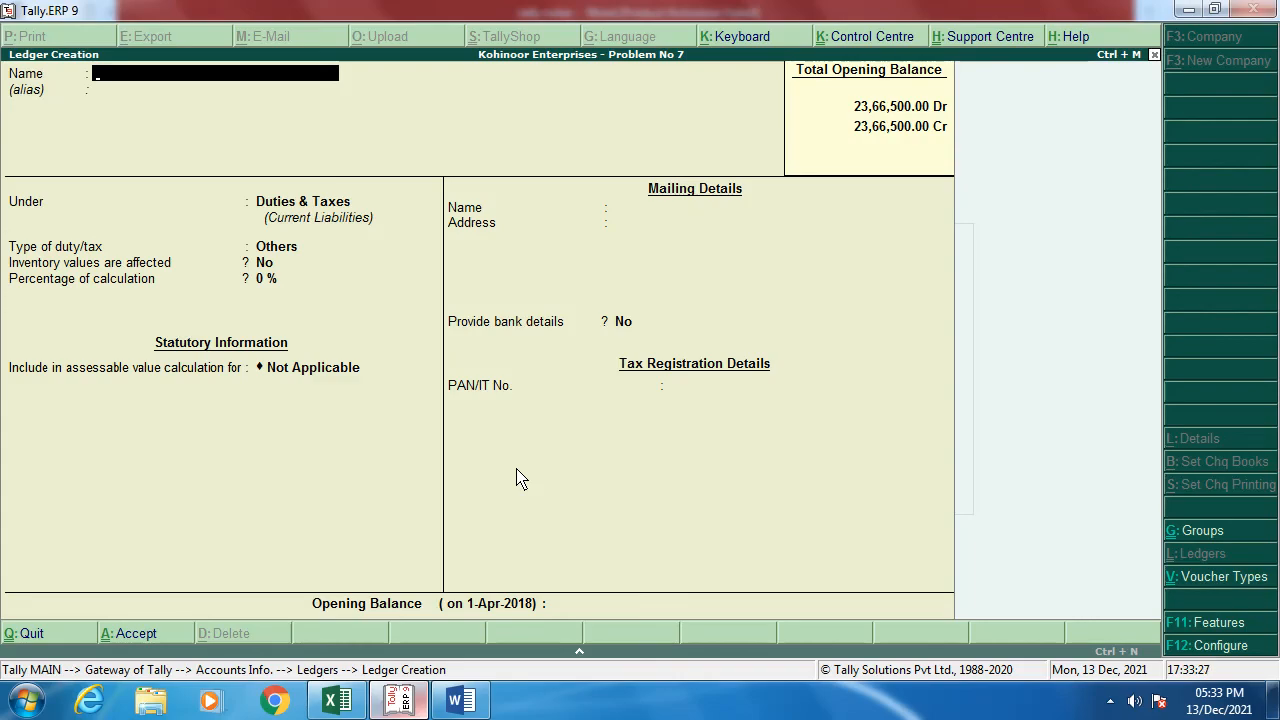
key("Escape")
key("Return")
key("Escape")
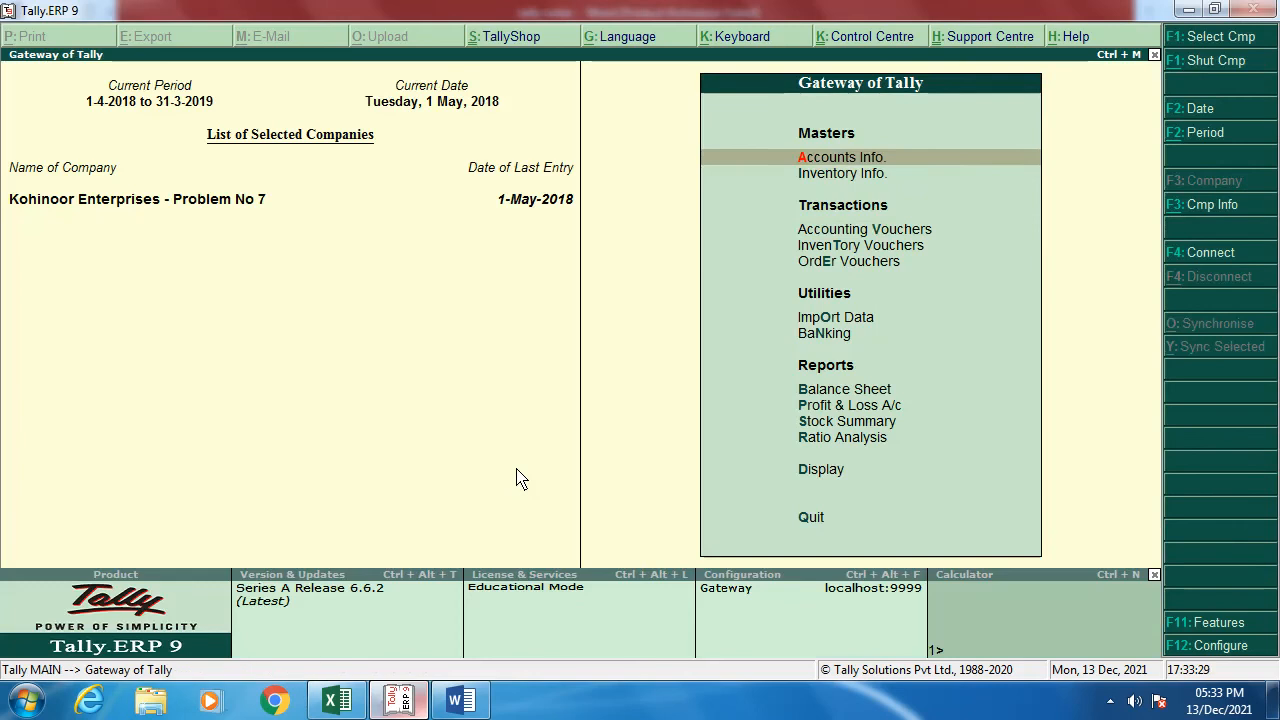
key("Down")
key("Down")
key("Down")
key("Down")
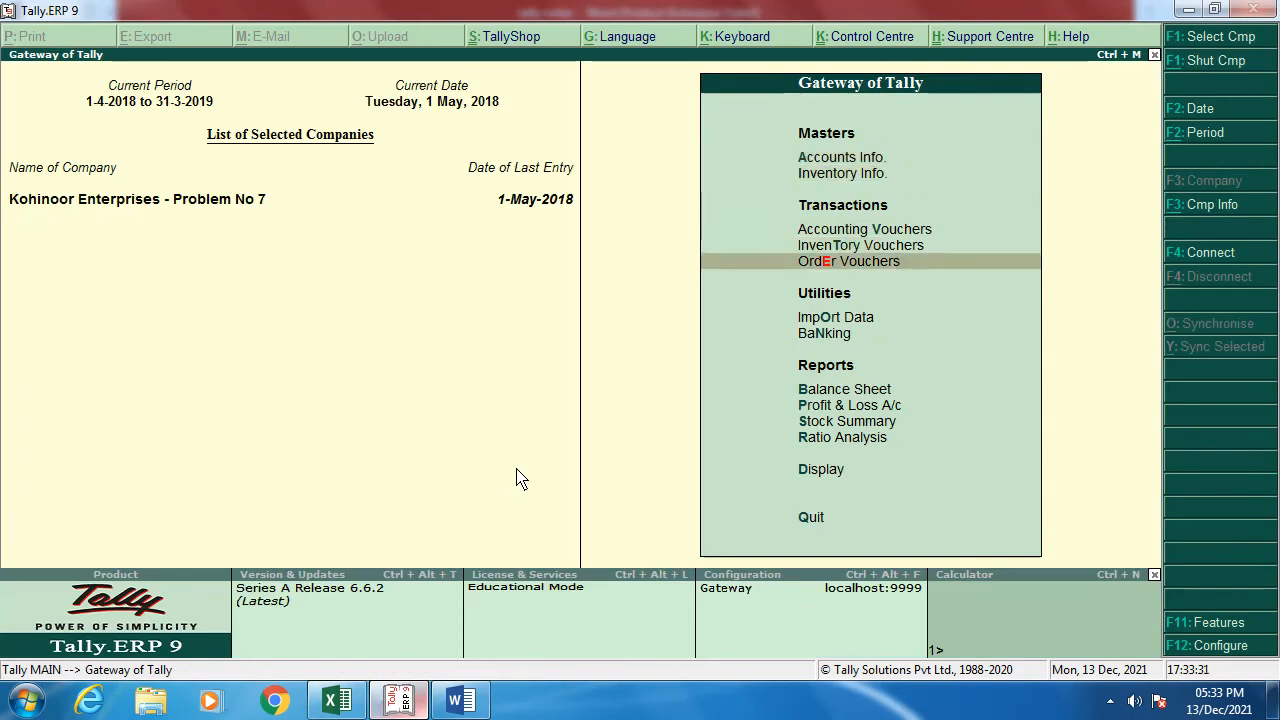
Step: Begin a Purchase Order for Vidocon with order number PO NO.02/2018-19, then check the Word stock items
key("Return")
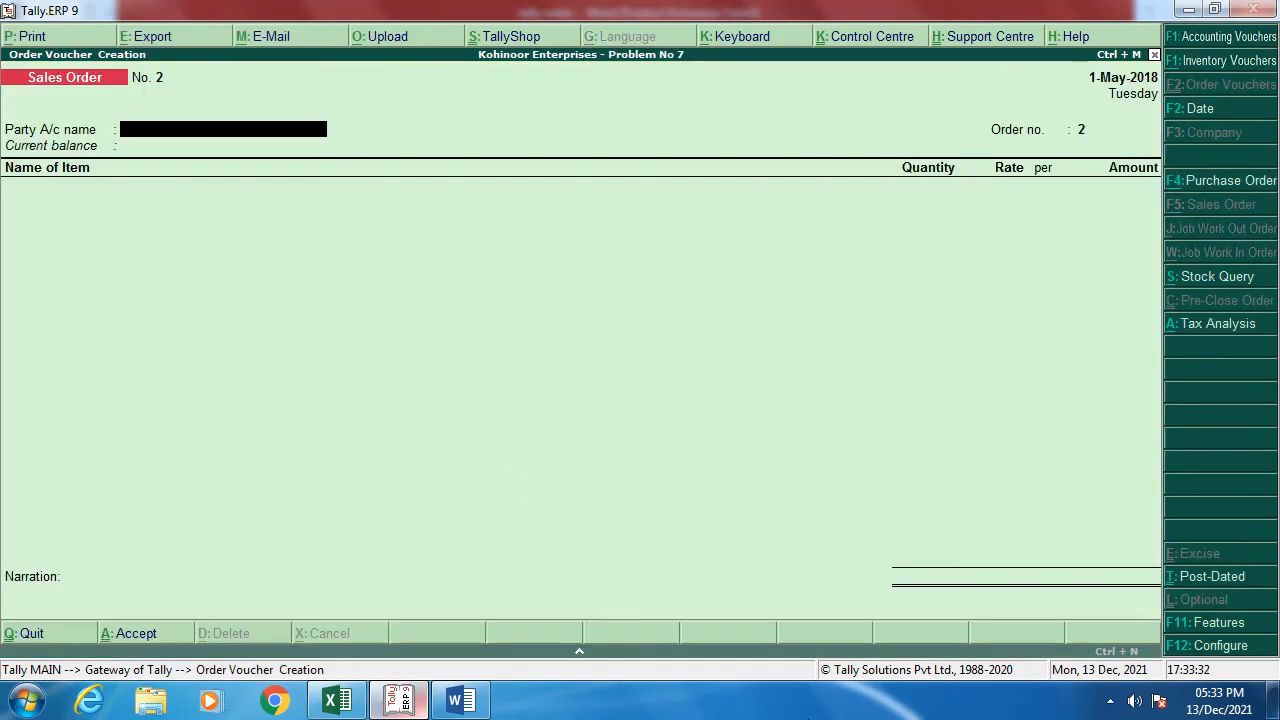
left_click(1221, 190)
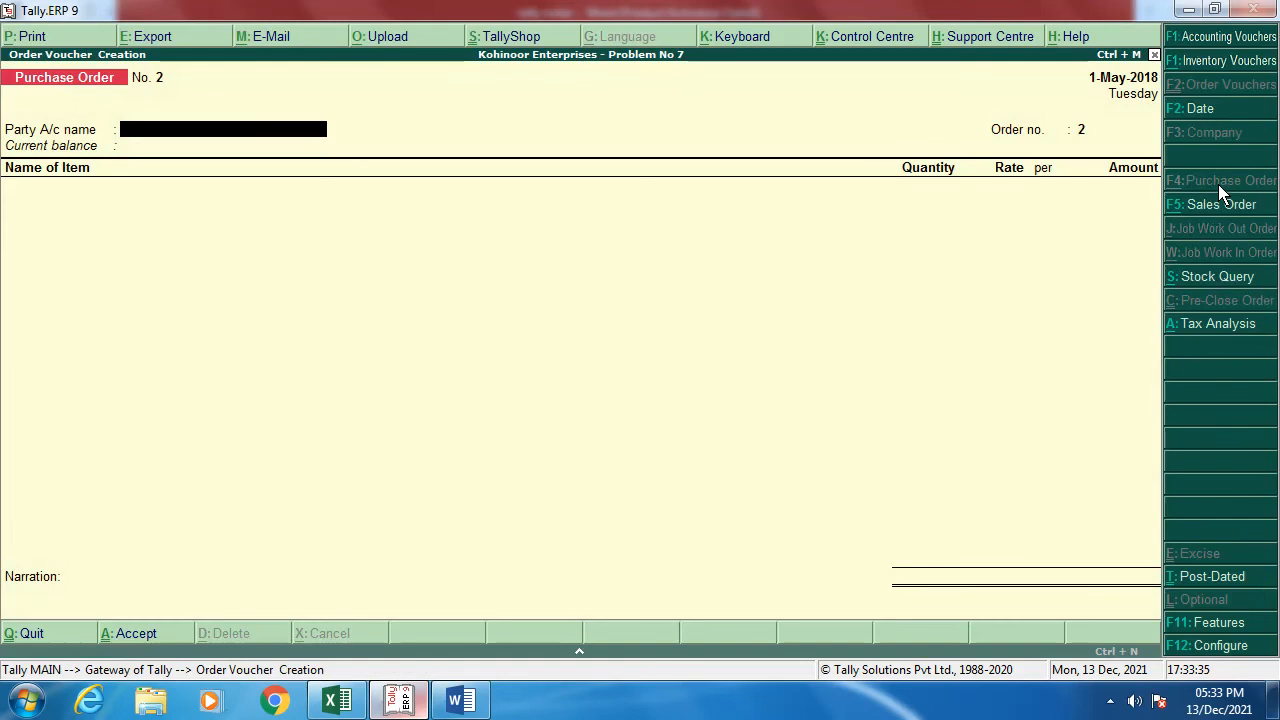
type("V")
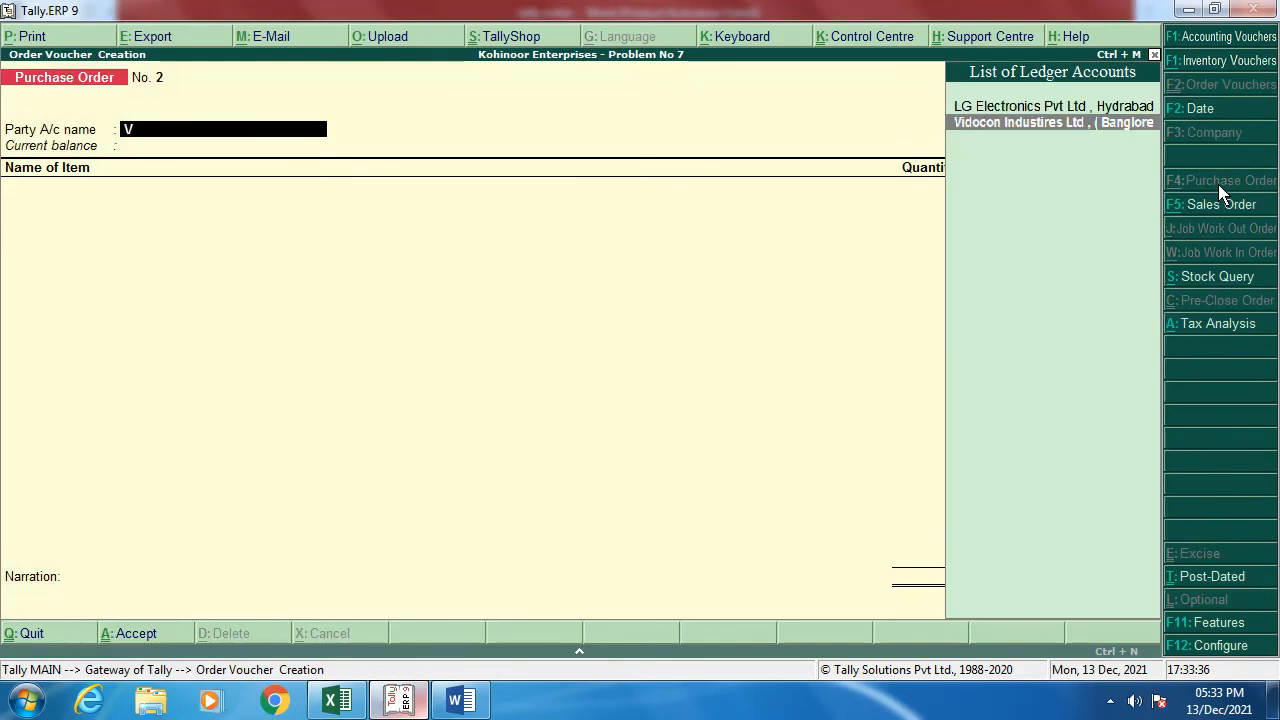
key("Return")
key("Return")
key("Return")
key("Return")
key("Return")
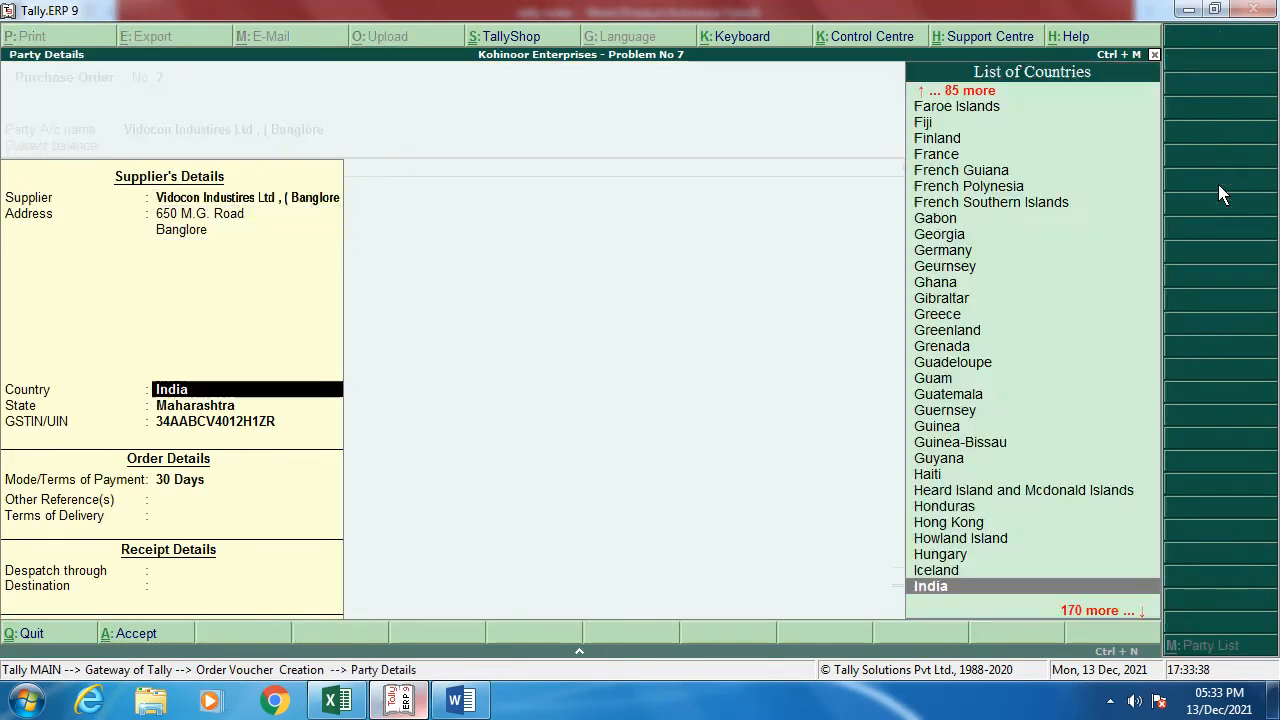
key("Return")
key("Return")
key("Return")
key("Return")
key("Return")
key("Return")
key("Return")
key("Return")
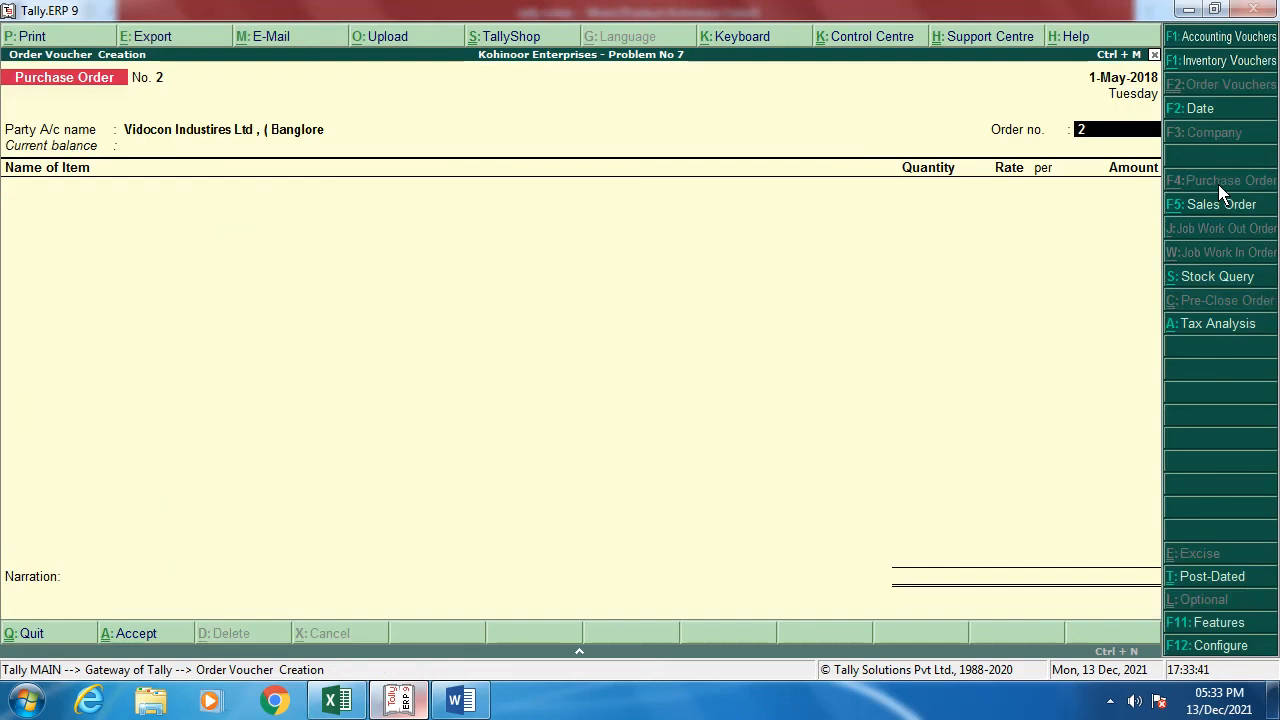
type("po no")
key("BackSpace")
key("BackSpace")
key("BackSpace")
key("BackSpace")
key("BackSpace")
type("PO NO.02/2018-19")
key("Return")
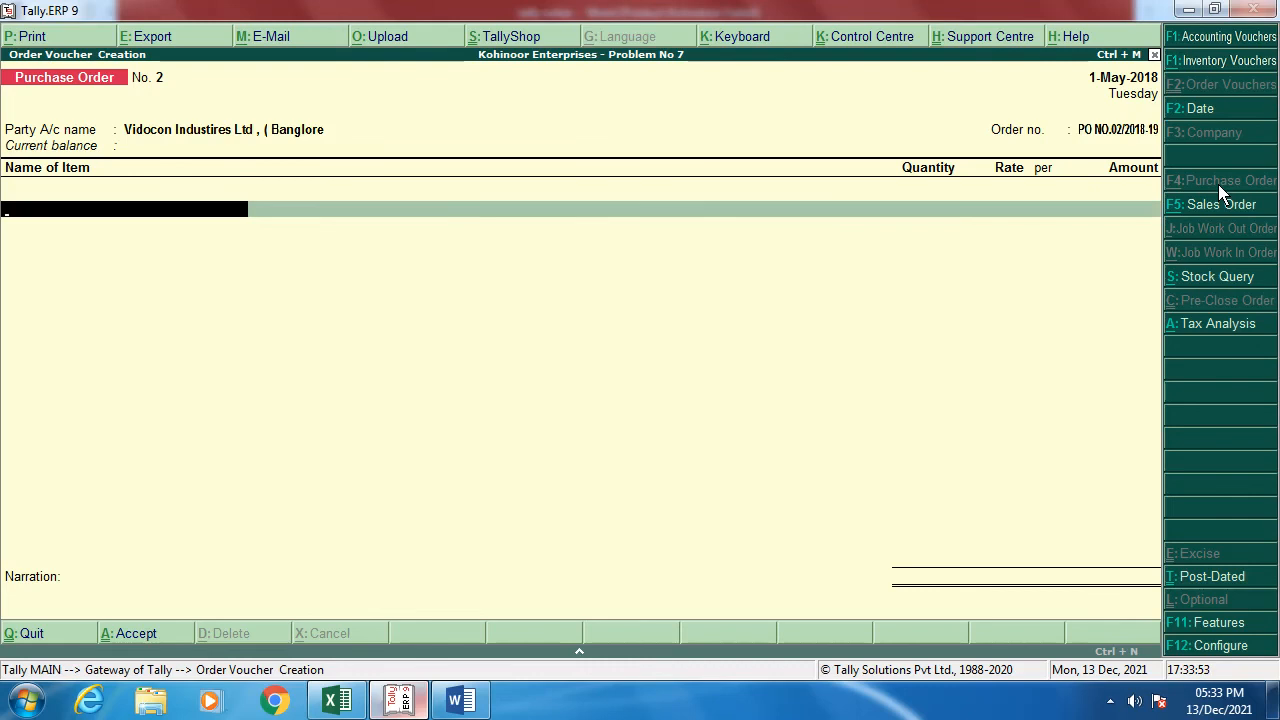
key("alt+Tab")
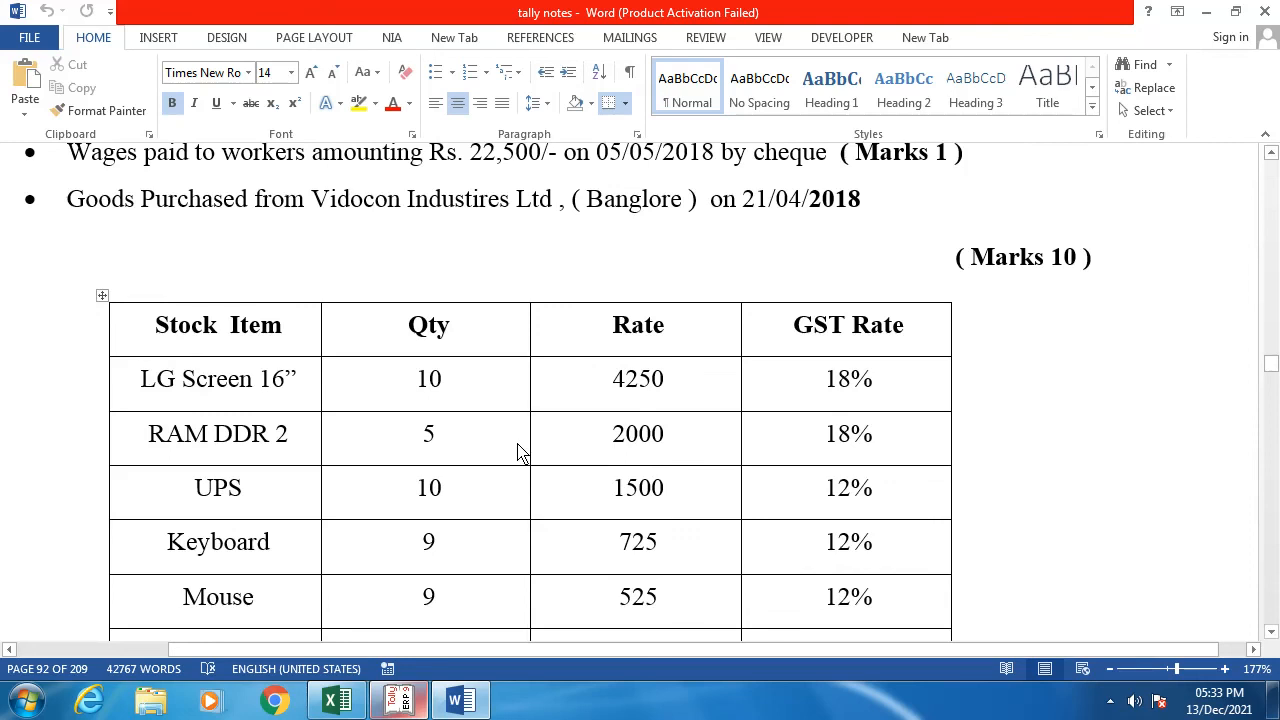
Step: Add LG Screen 16", 10 at 4,250, posted to Purchase Inter -State @ 18 %
key("alt+Tab")
type("L")
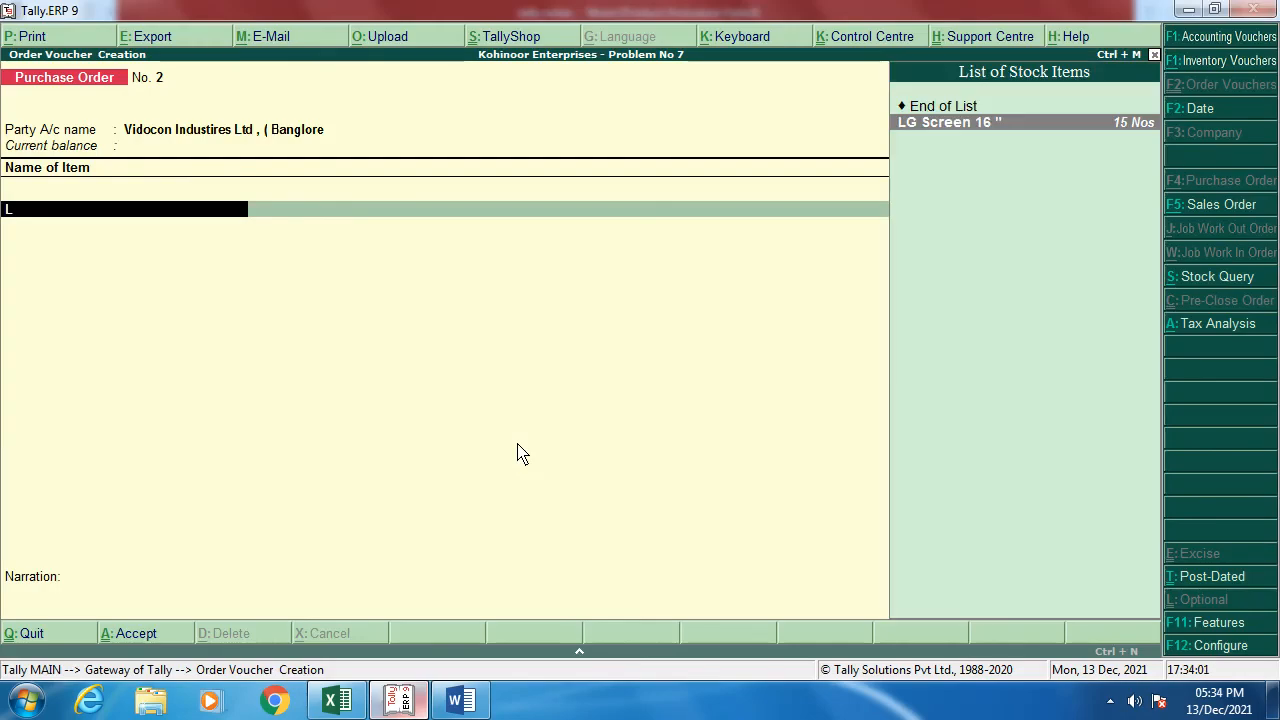
key("Return")
key("Return")
type("10")
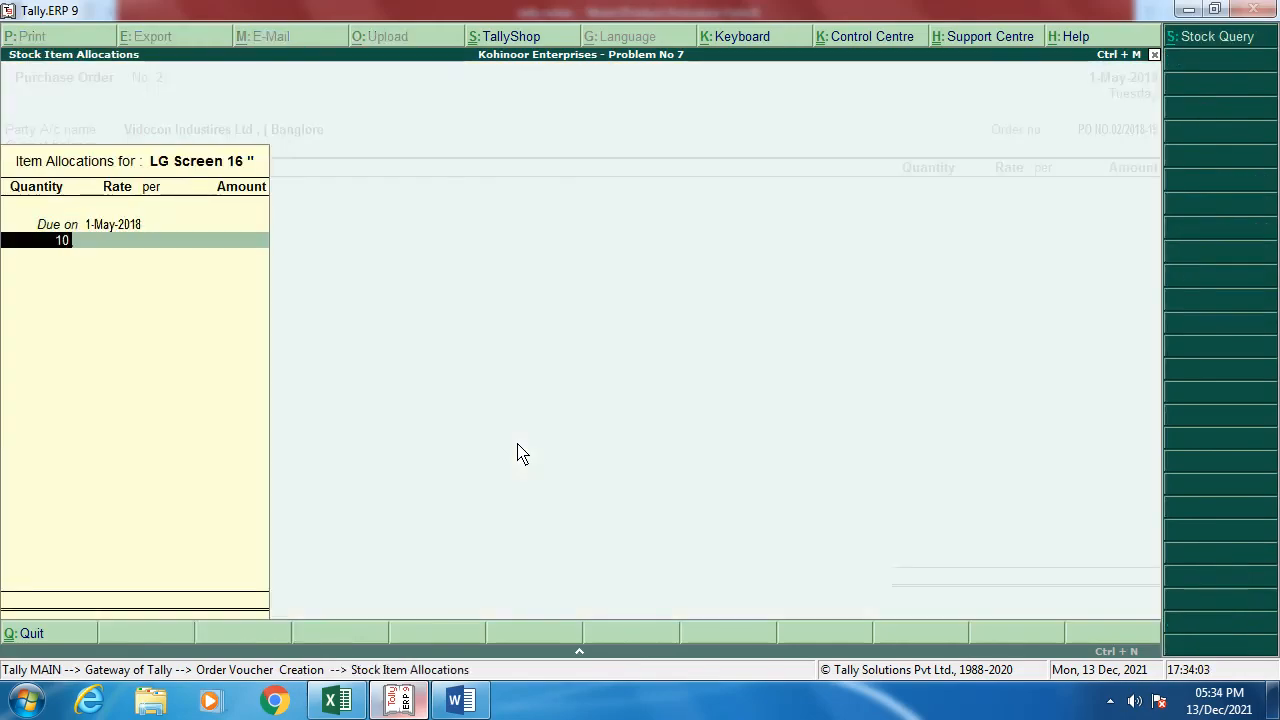
key("Return")
type("4,250")
key("Return")
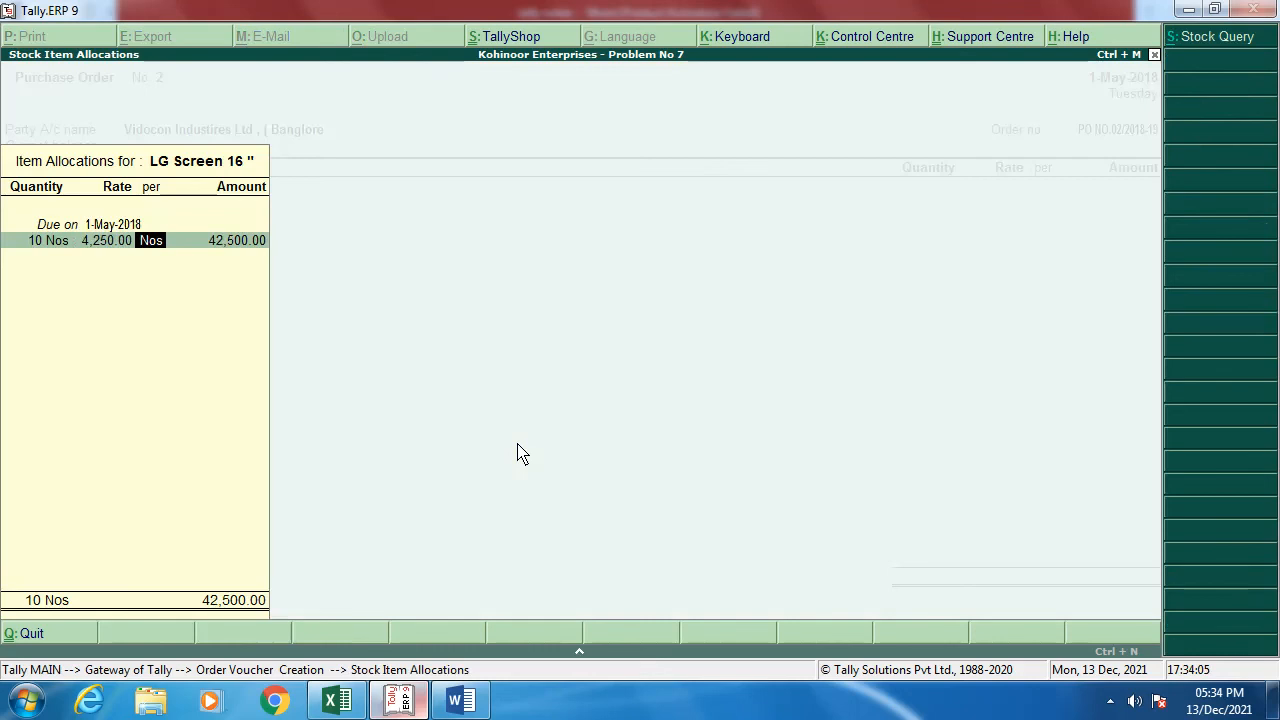
key("Return")
key("Return")
key("Return")
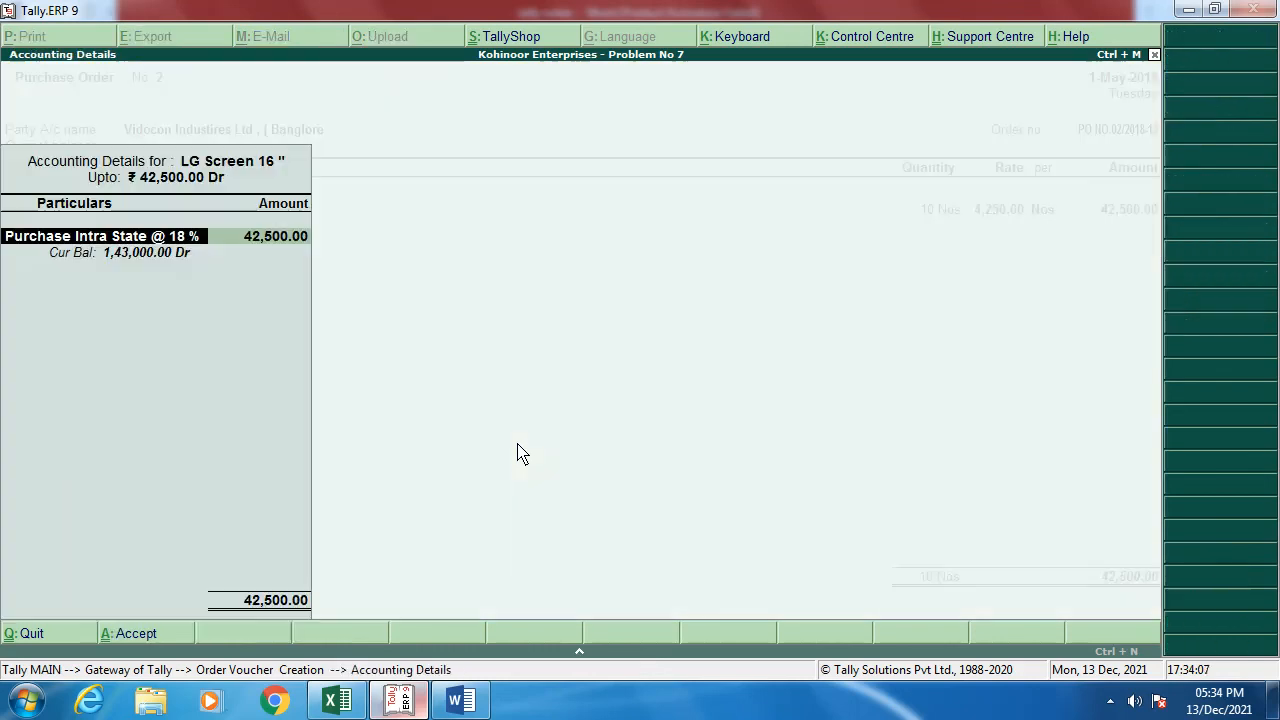
type("P")
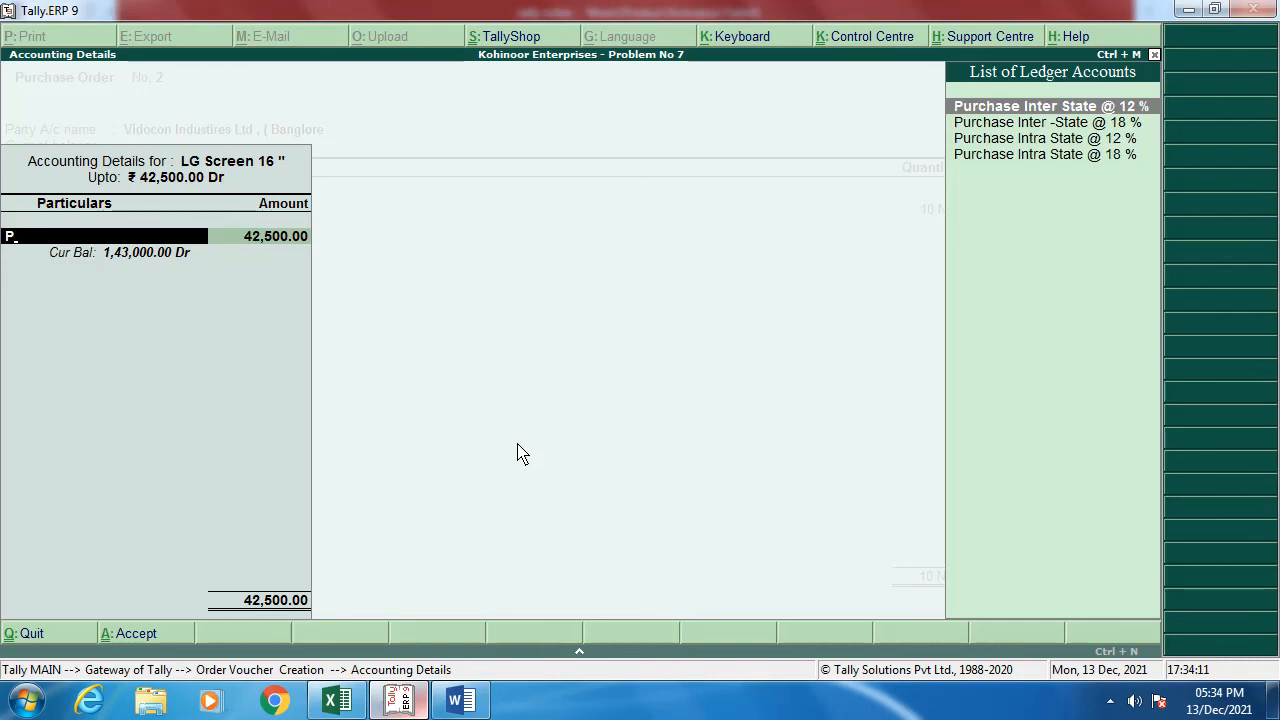
key("Down")
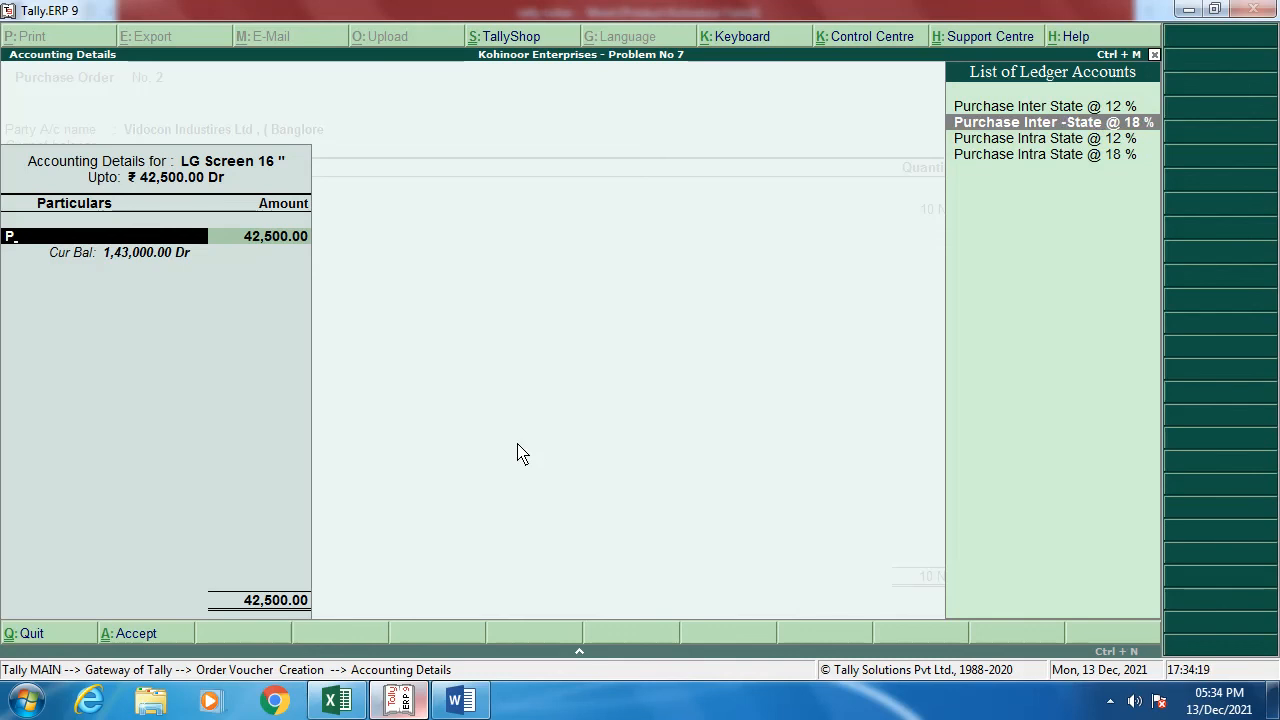
key("Return")
key("Return")
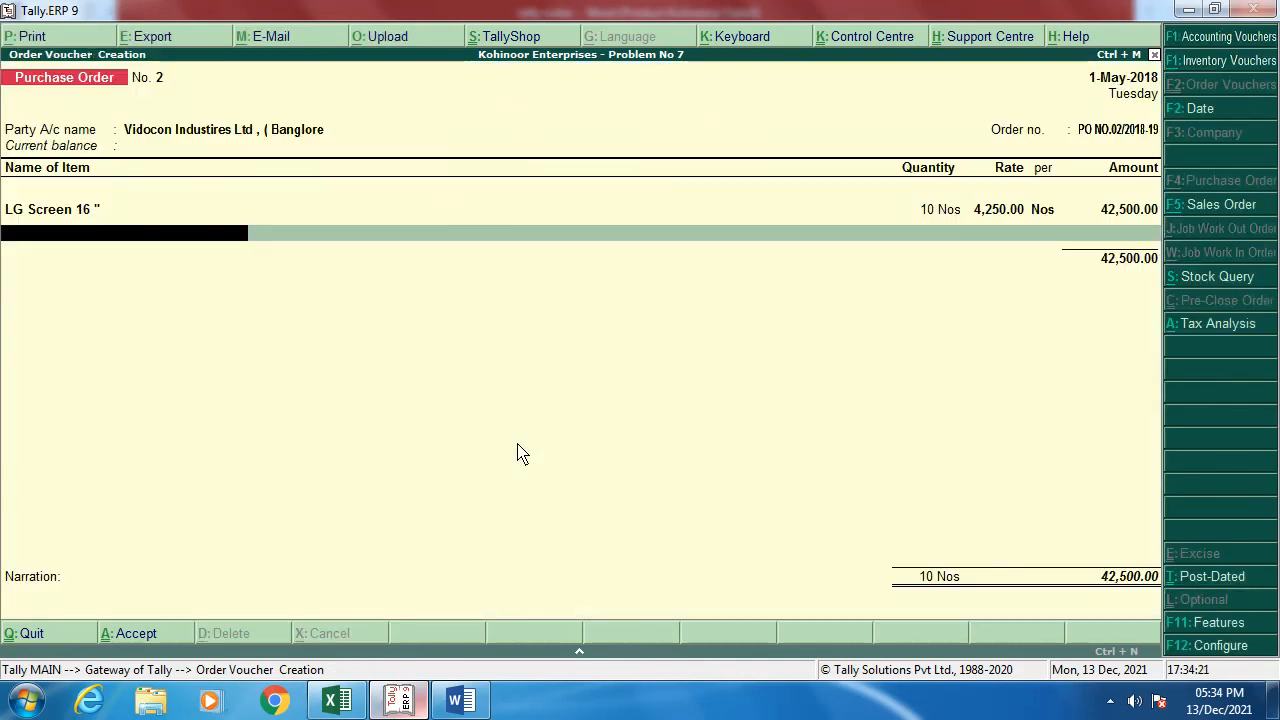
Step: Add RAM DDR2, 5 Nos at 2,000.00, to the same inter-state 18 % purchase ledger
key("alt+Tab")
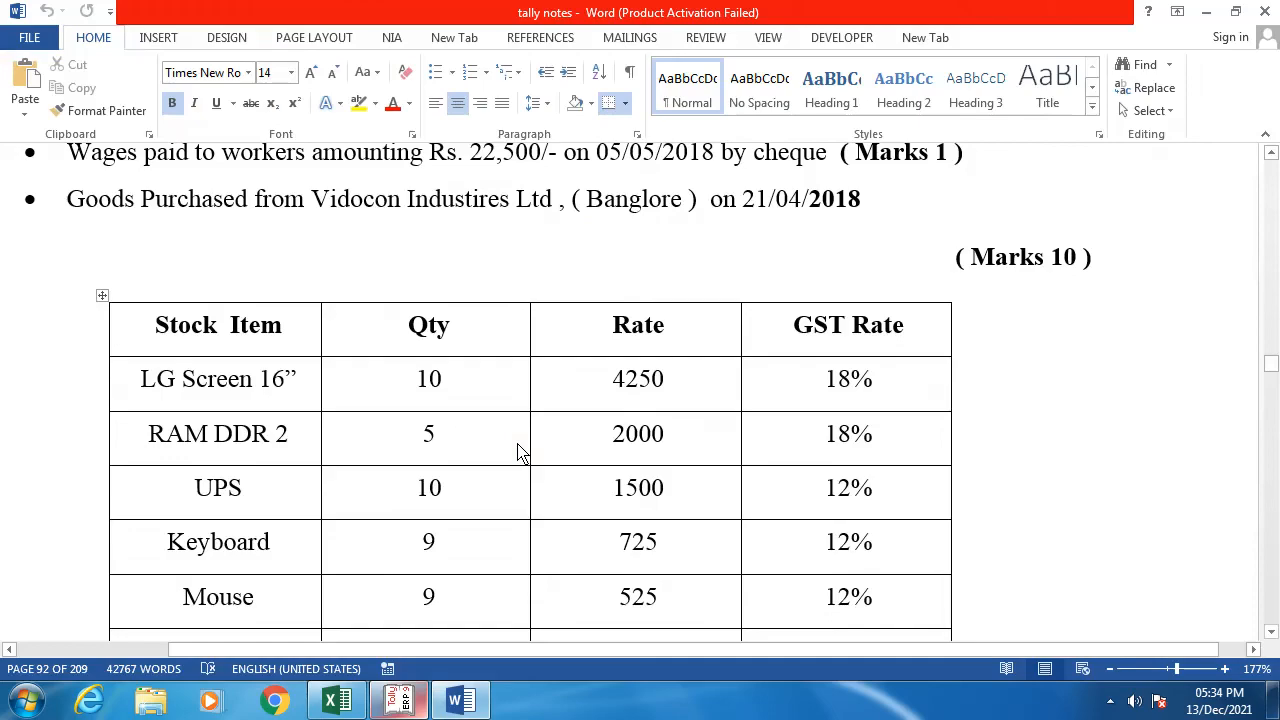
key("alt+Tab")
type("R")
key("Return")
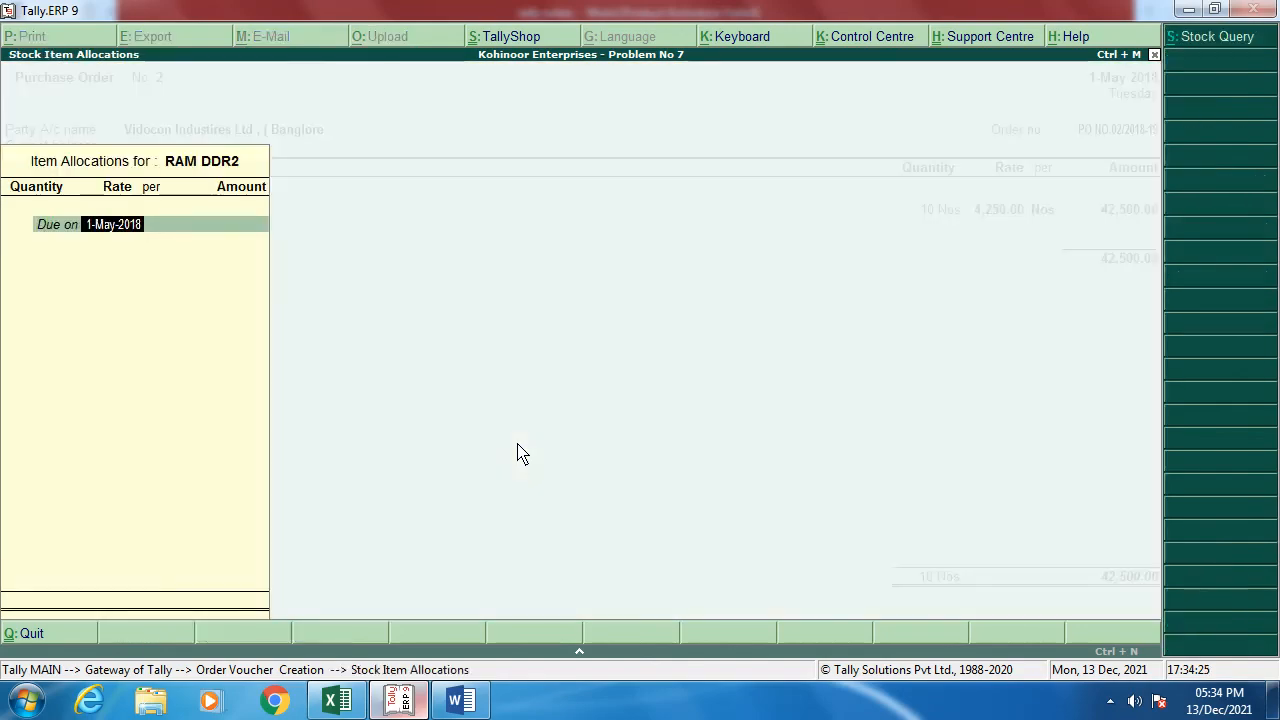
key("Return")
key("alt+Tab")
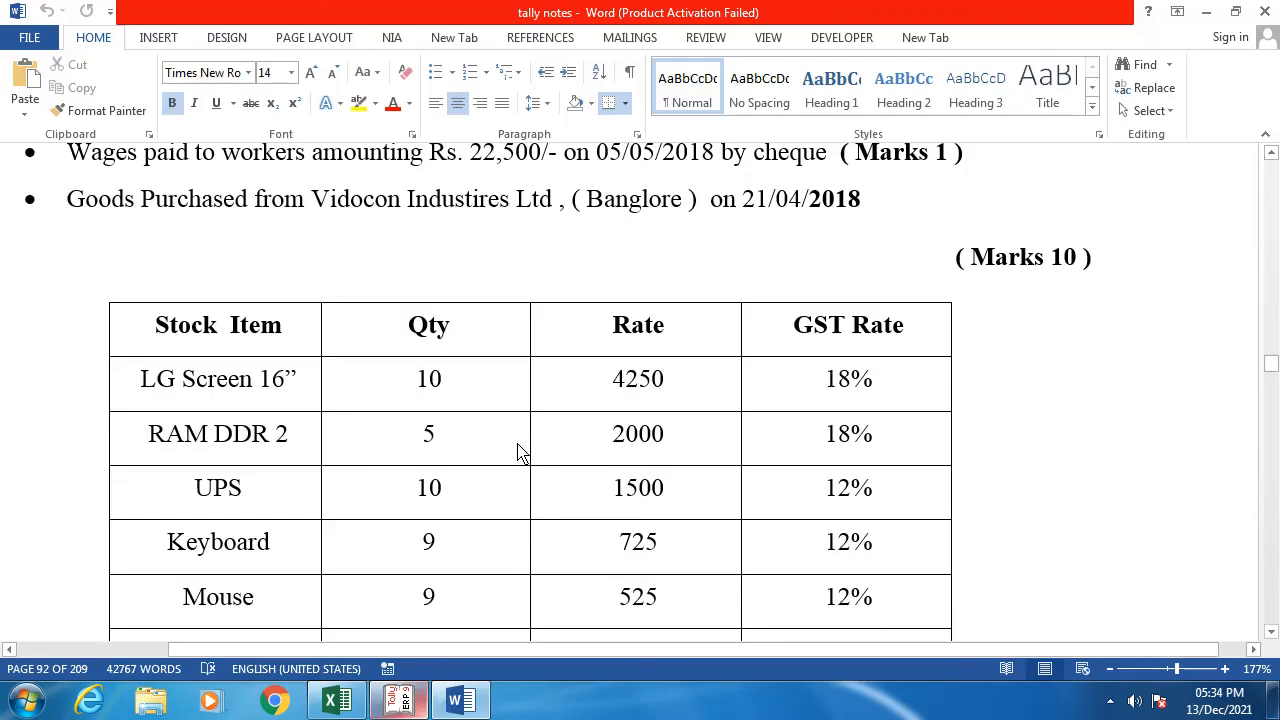
key("alt+Tab")
type("5")
key("Return")
type("2,00")
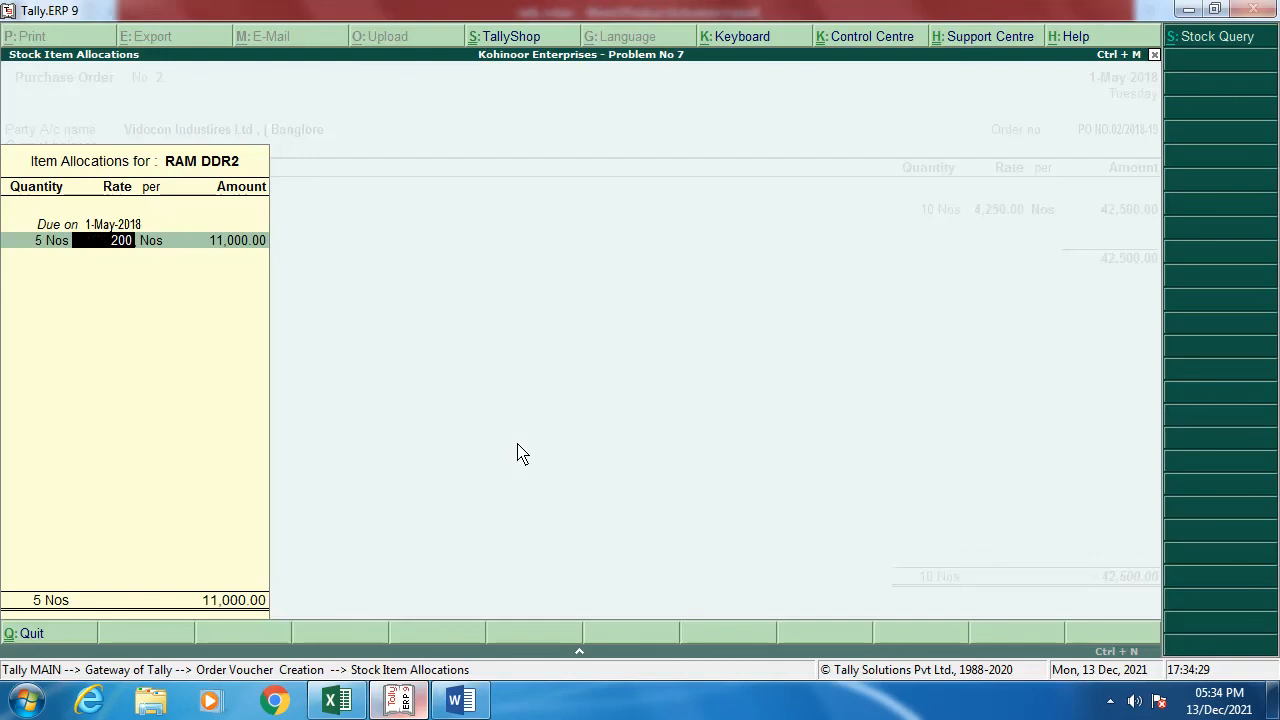
type("0")
key("Return")
key("Return")
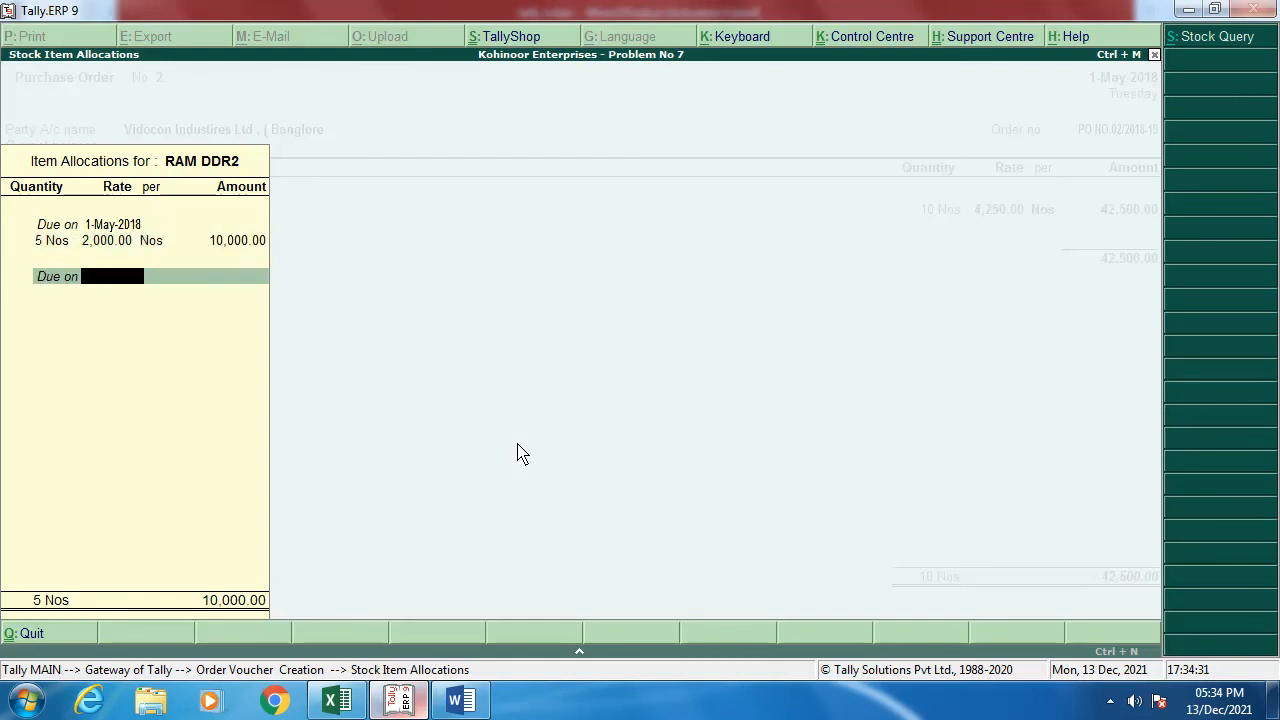
key("Return")
key("Return")
type("P")
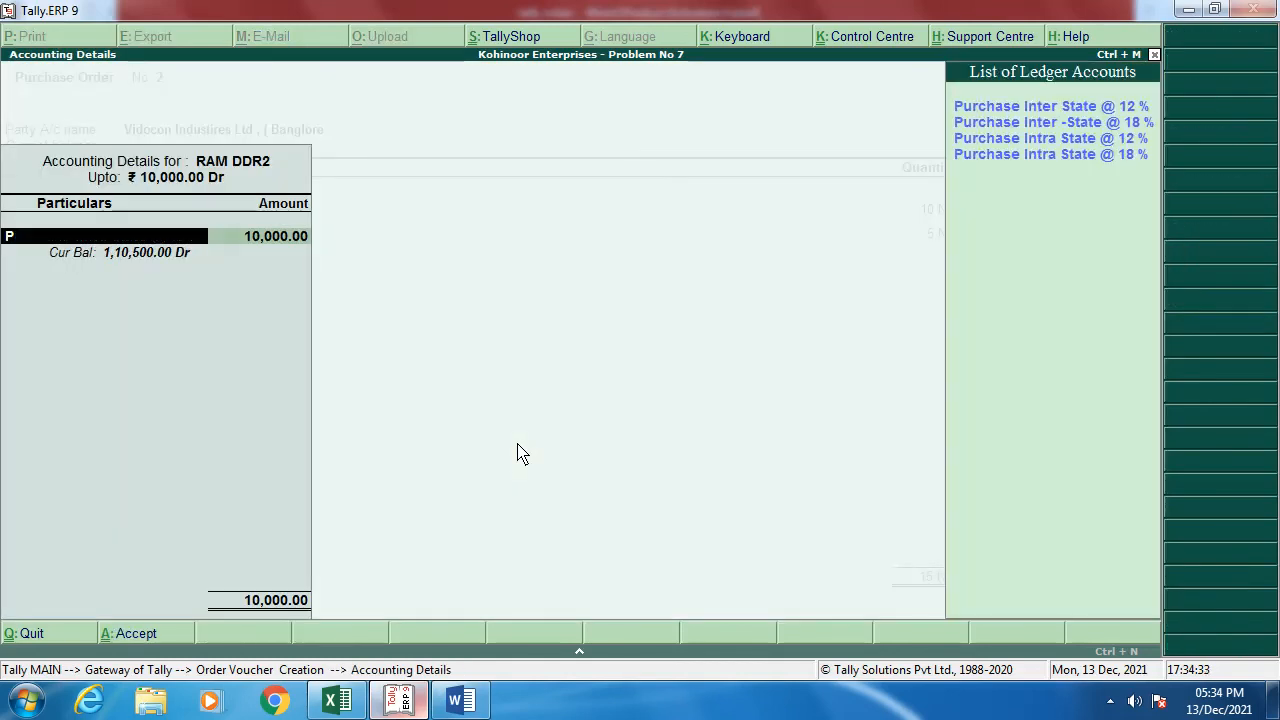
key("Down")
key("Return")
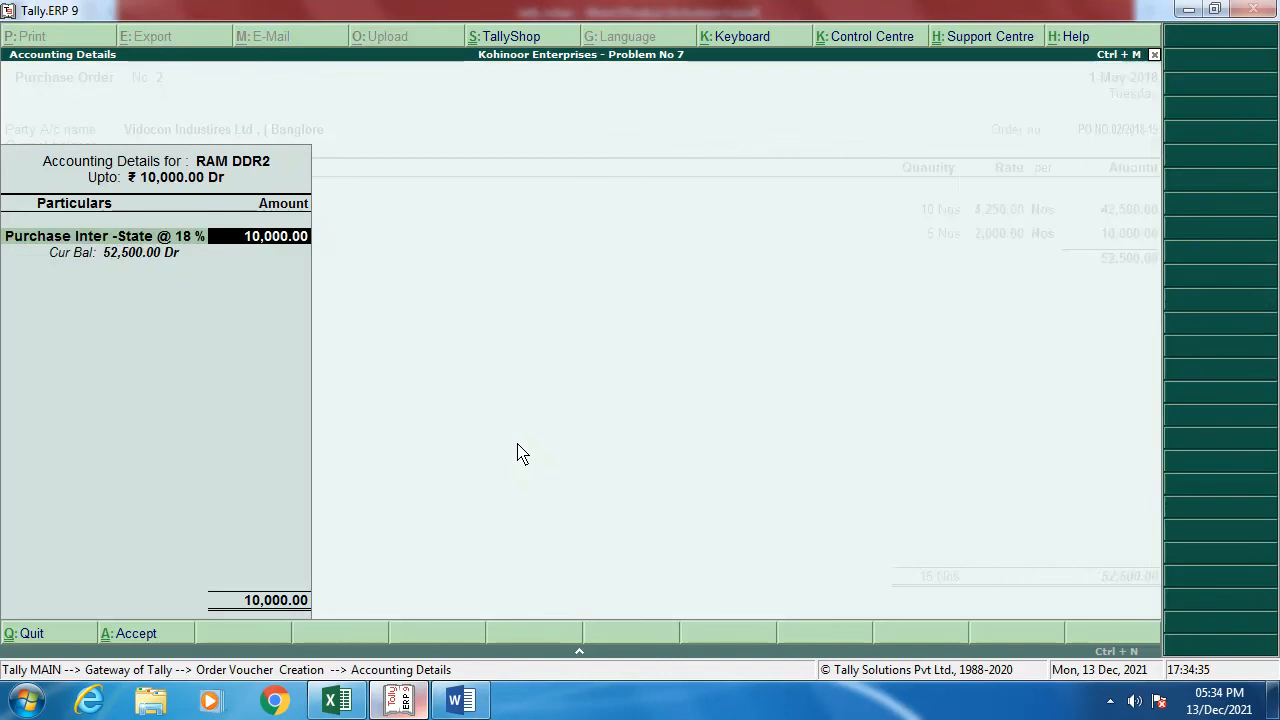
key("Return")
key("alt+Tab")
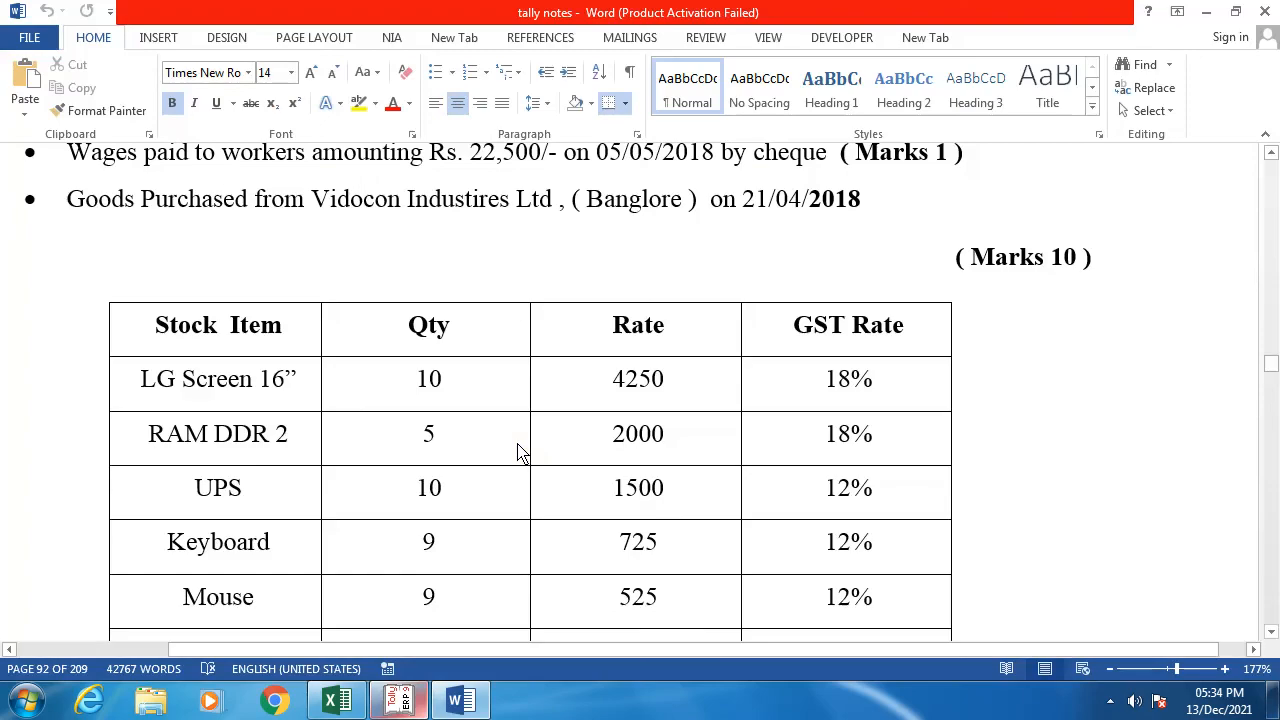
Step: Add UPS, 10 Nos at 1,500.00, booked to Purchase Inter State @ 12 %
key("alt+Tab")
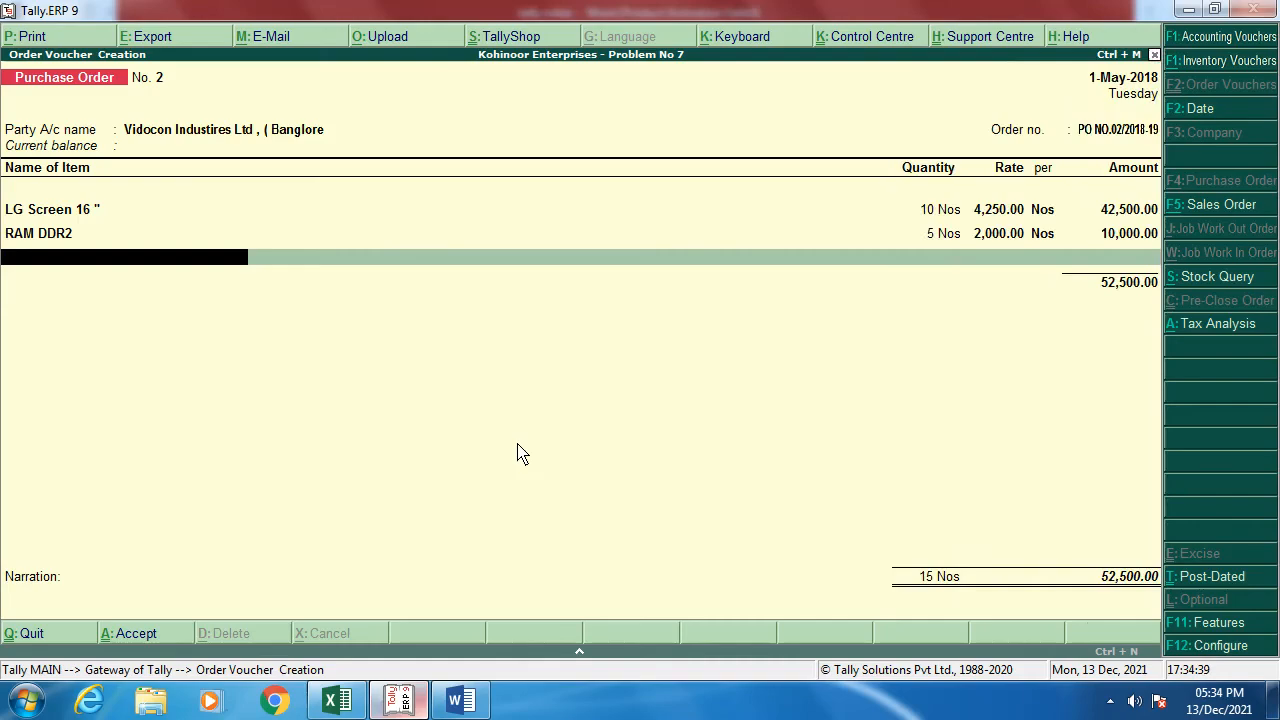
type("U")
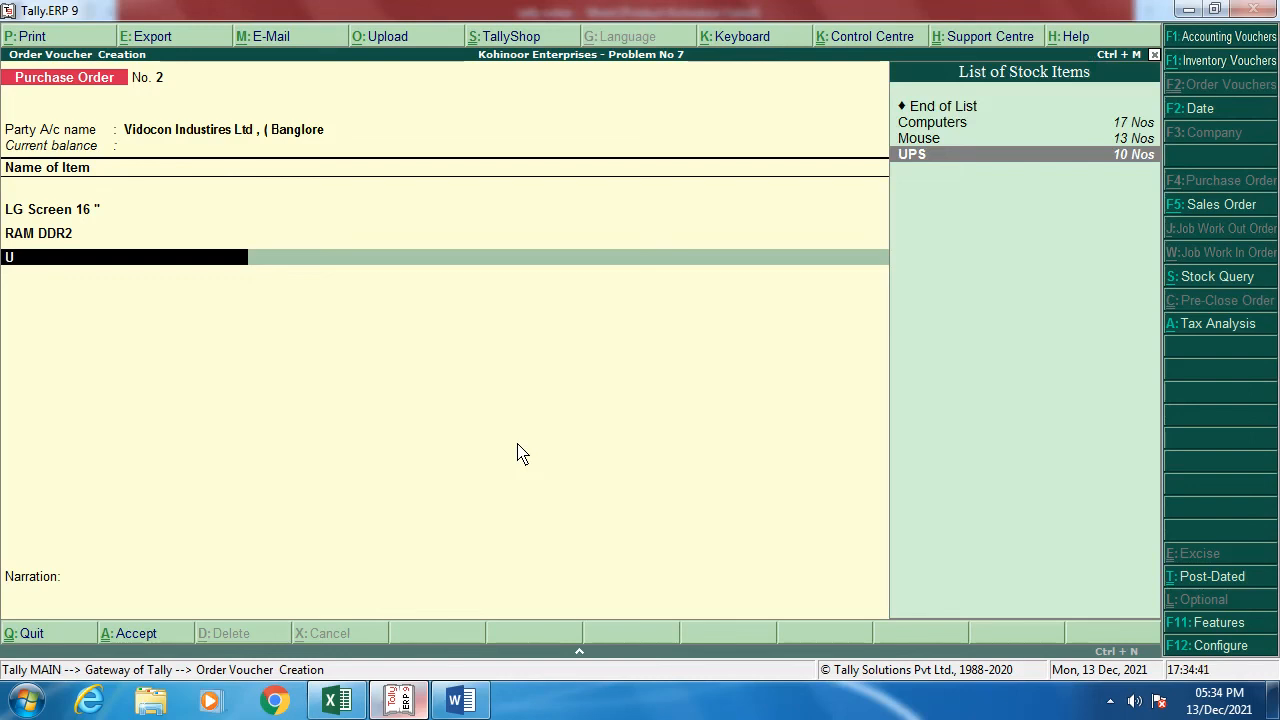
key("Return")
key("alt+Tab")
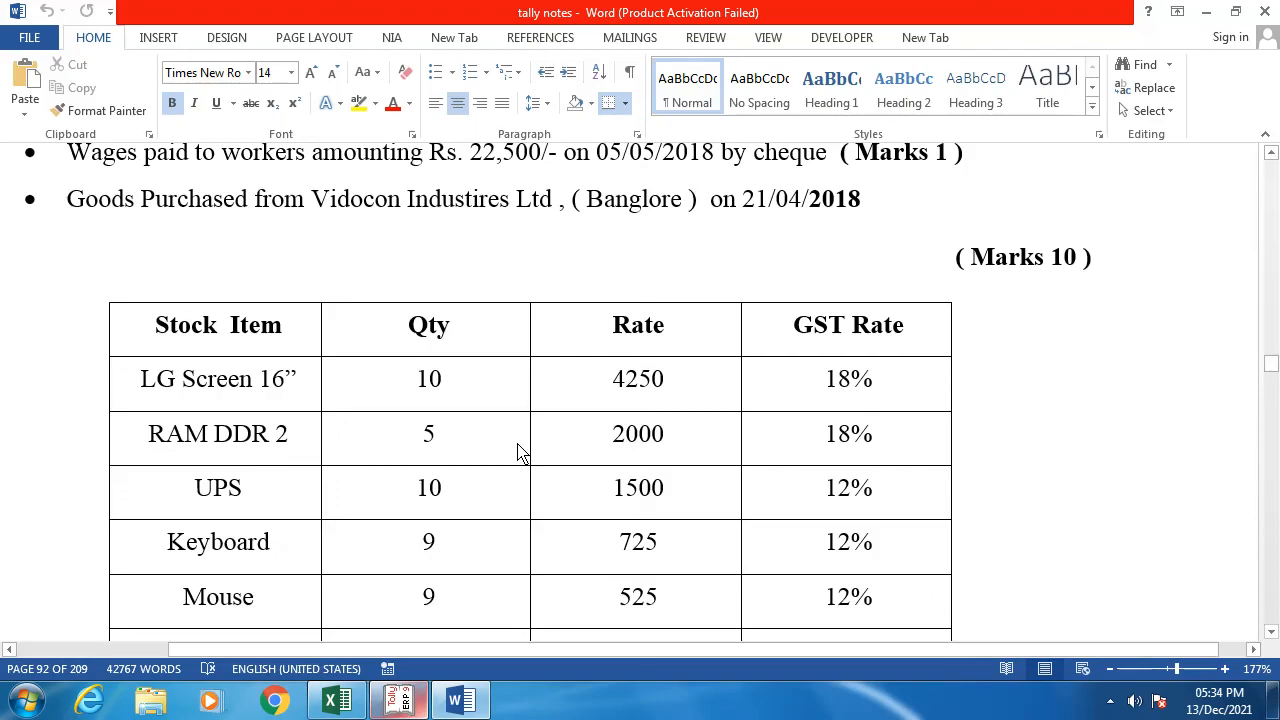
key("alt+Tab")
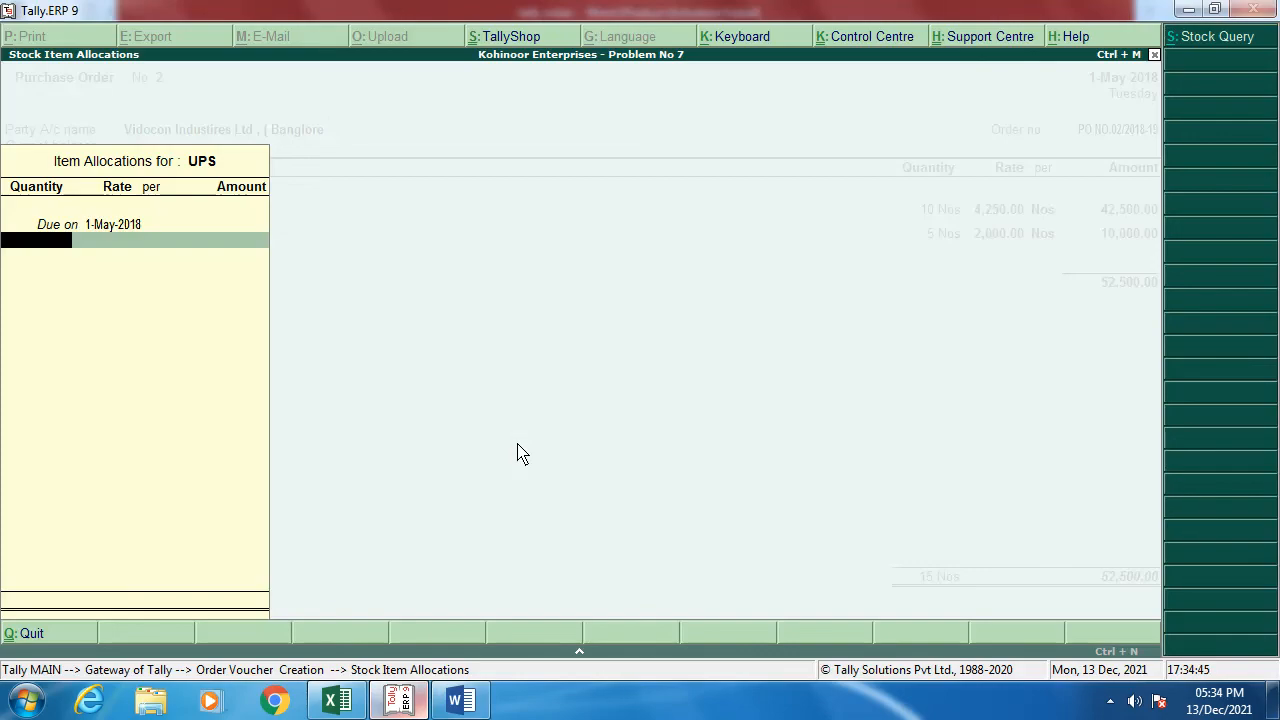
type("10")
key("Return")
key("alt+Tab")
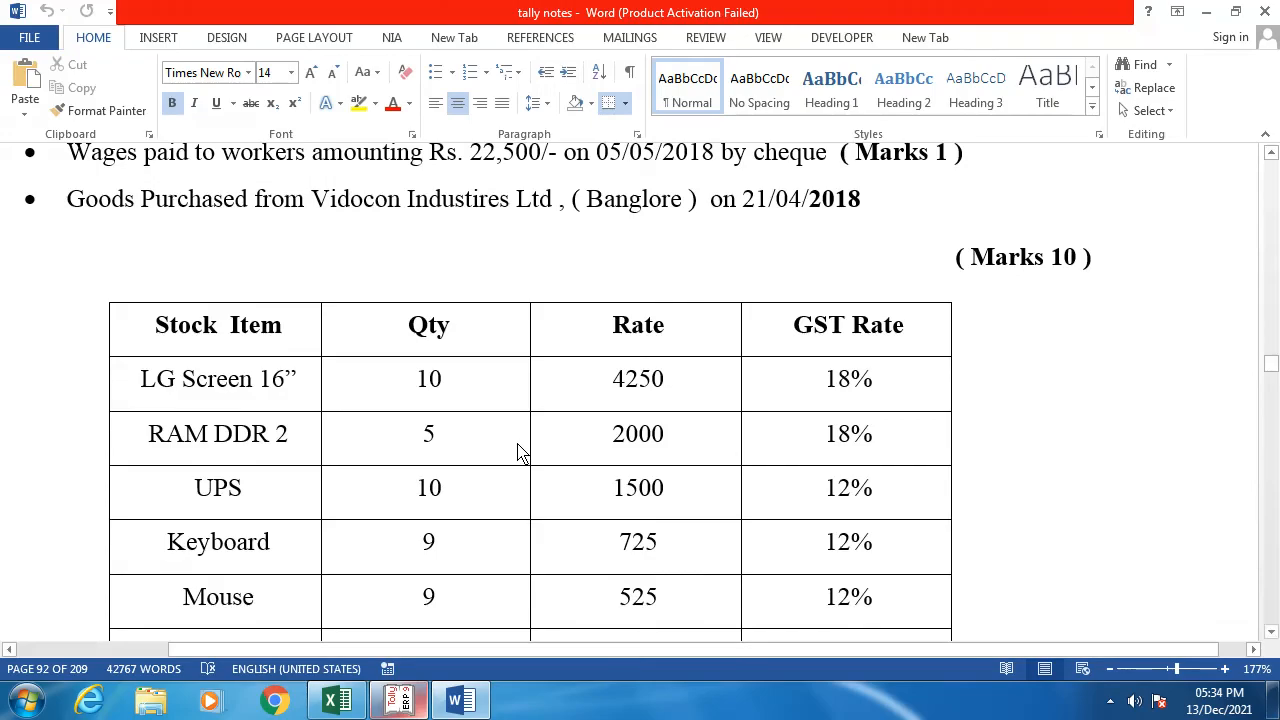
key("alt+Tab")
type("1500")
key("Return")
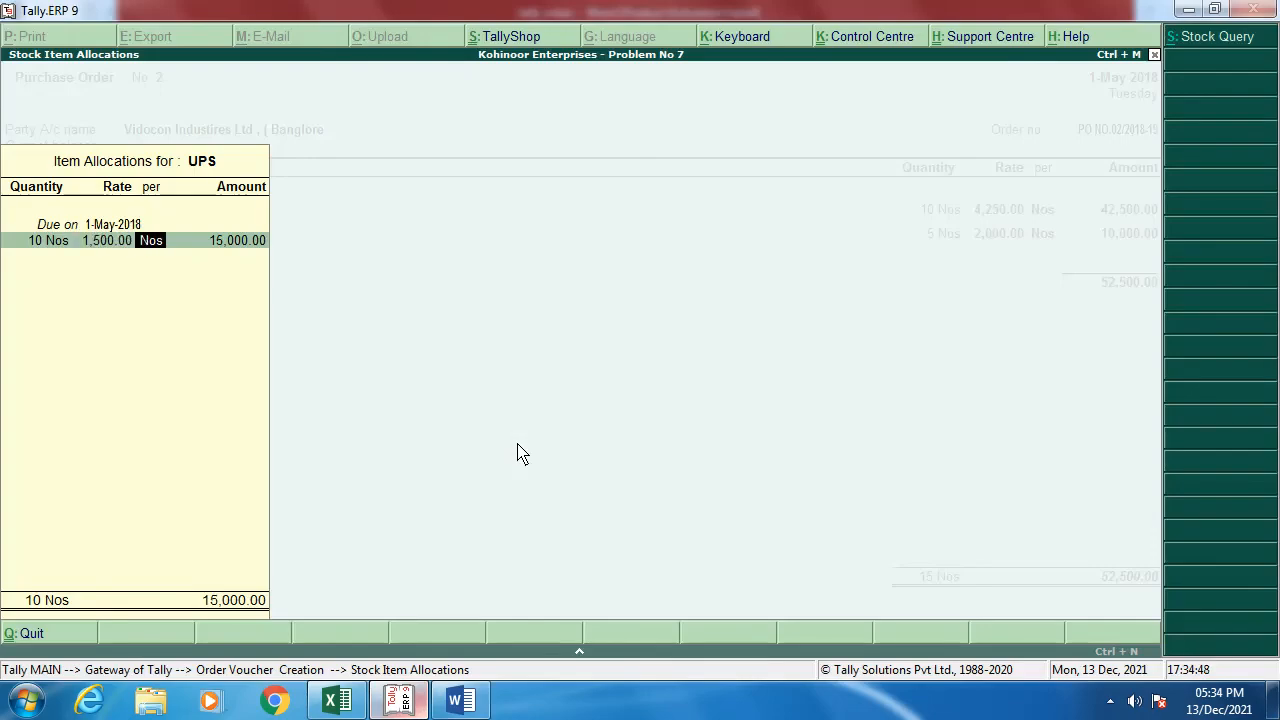
key("Return")
key("Return")
key("Return")
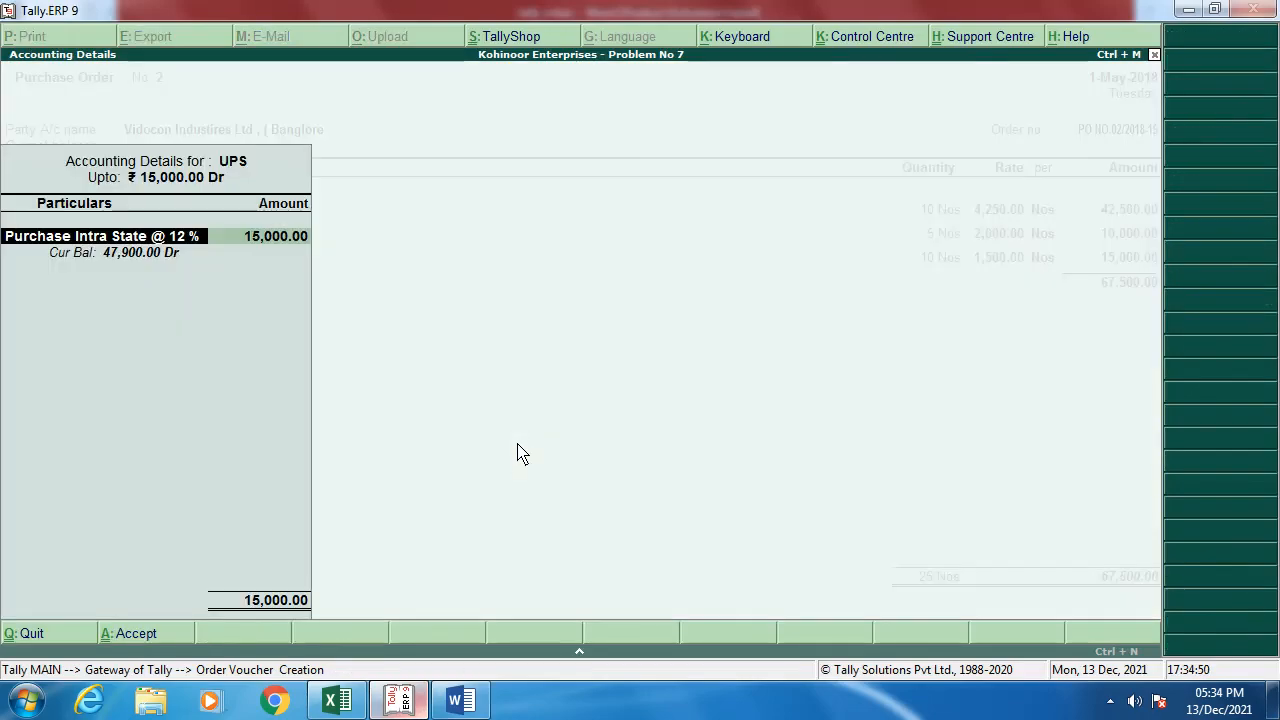
type("P")
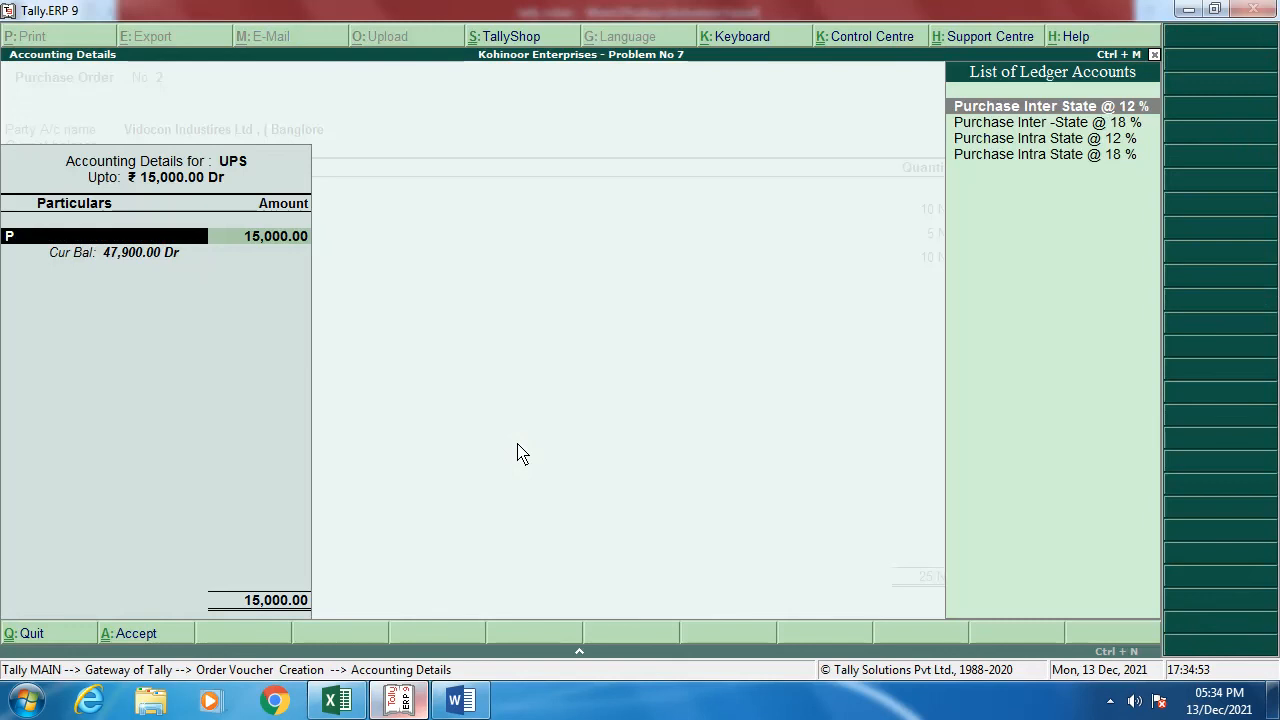
key("Return")
key("Return")
key("Return")
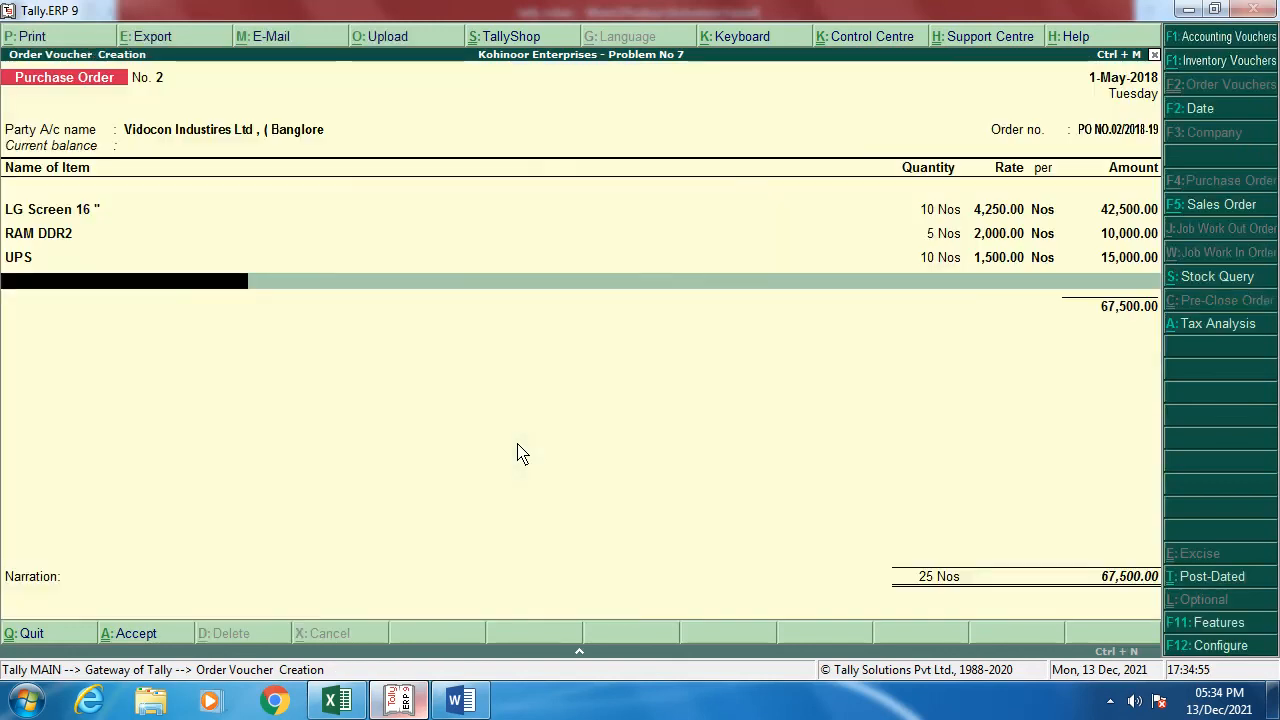
Step: Add Keyborad at rate 725.00, booked to Purchase Inter State @ 12 %
key("alt+Tab")
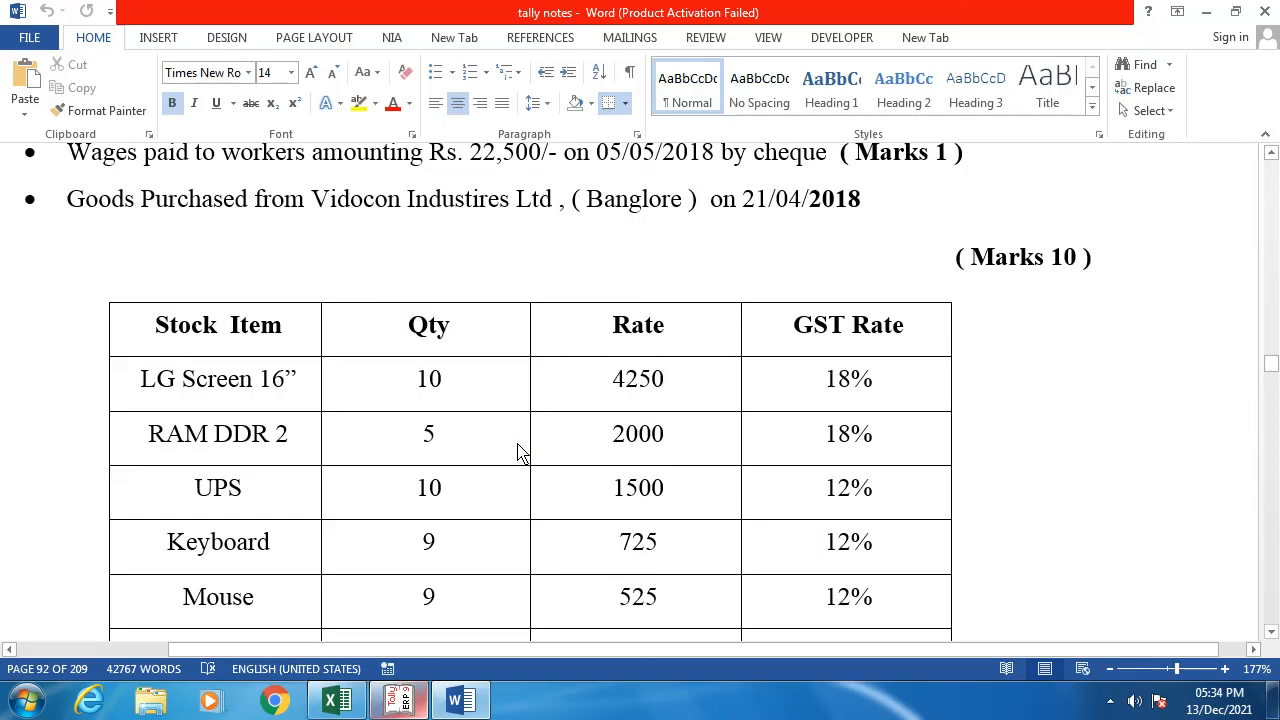
key("alt+Tab")
type("ke")
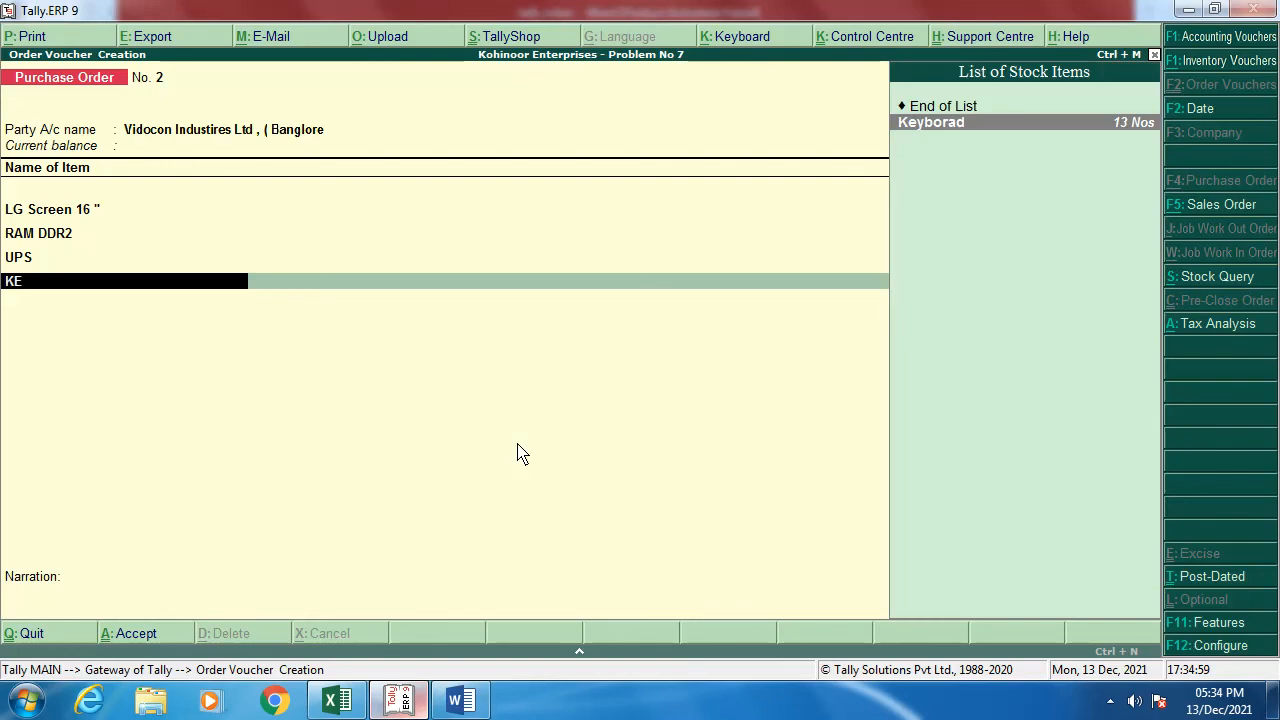
key("Return")
key("Return")
type("9")
key("Return")
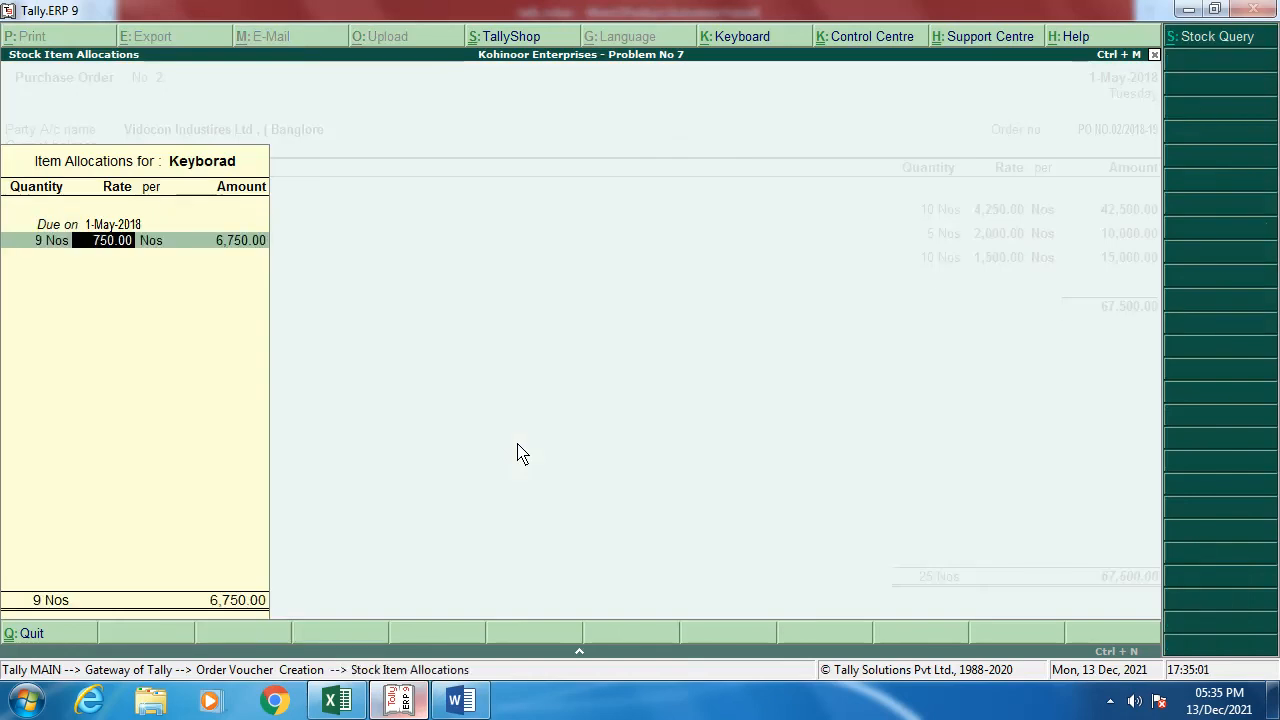
key("alt+Tab")
key("alt+Tab")
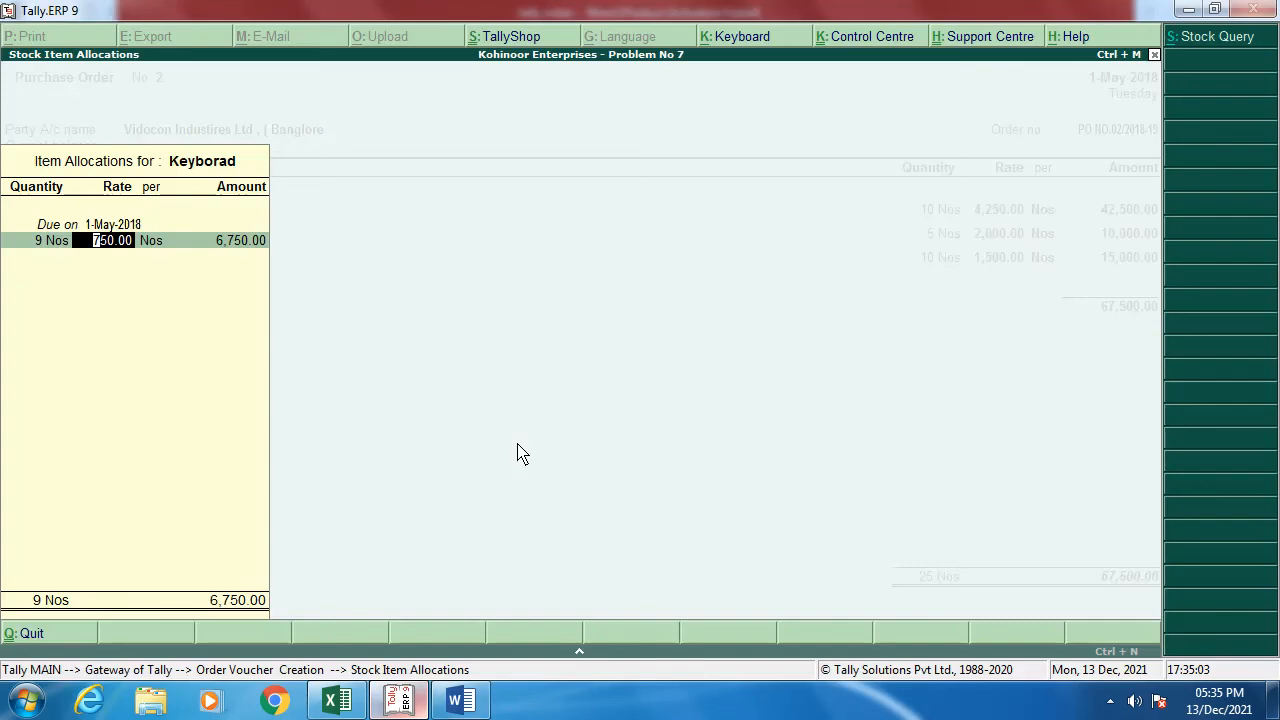
type("725")
key("Return")
key("Return")
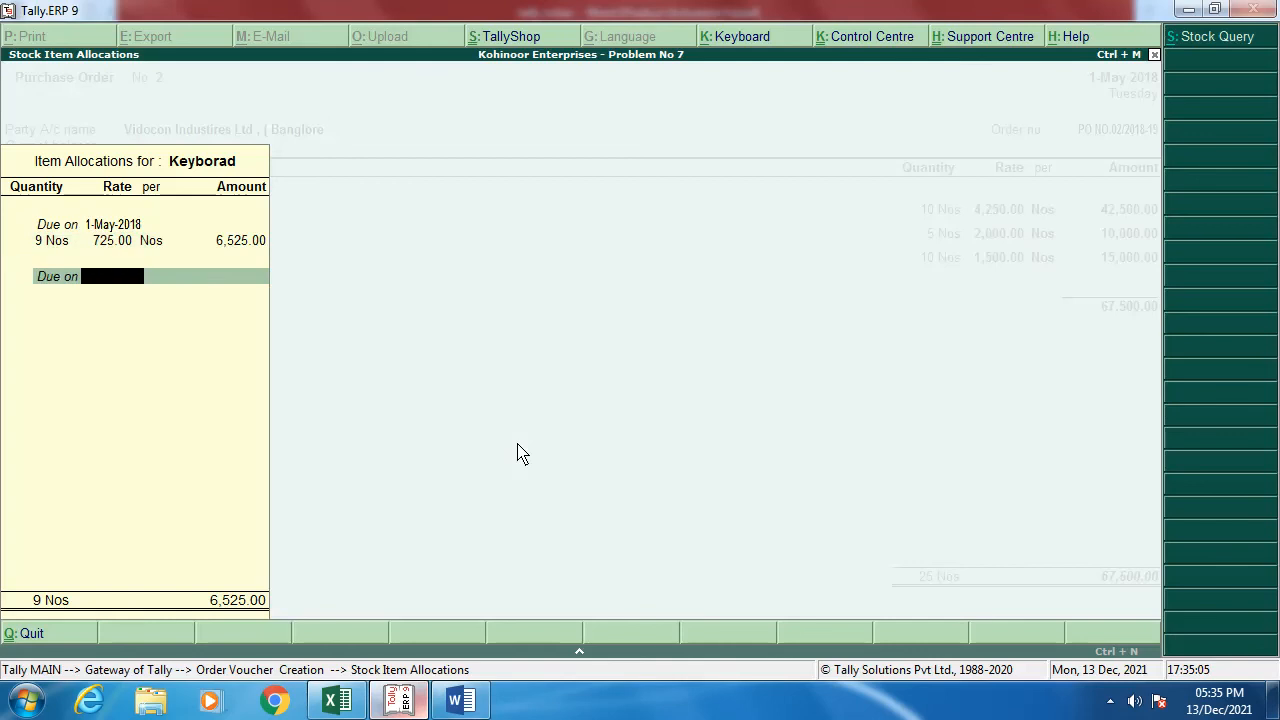
key("Return")
key("Return")
type("P")
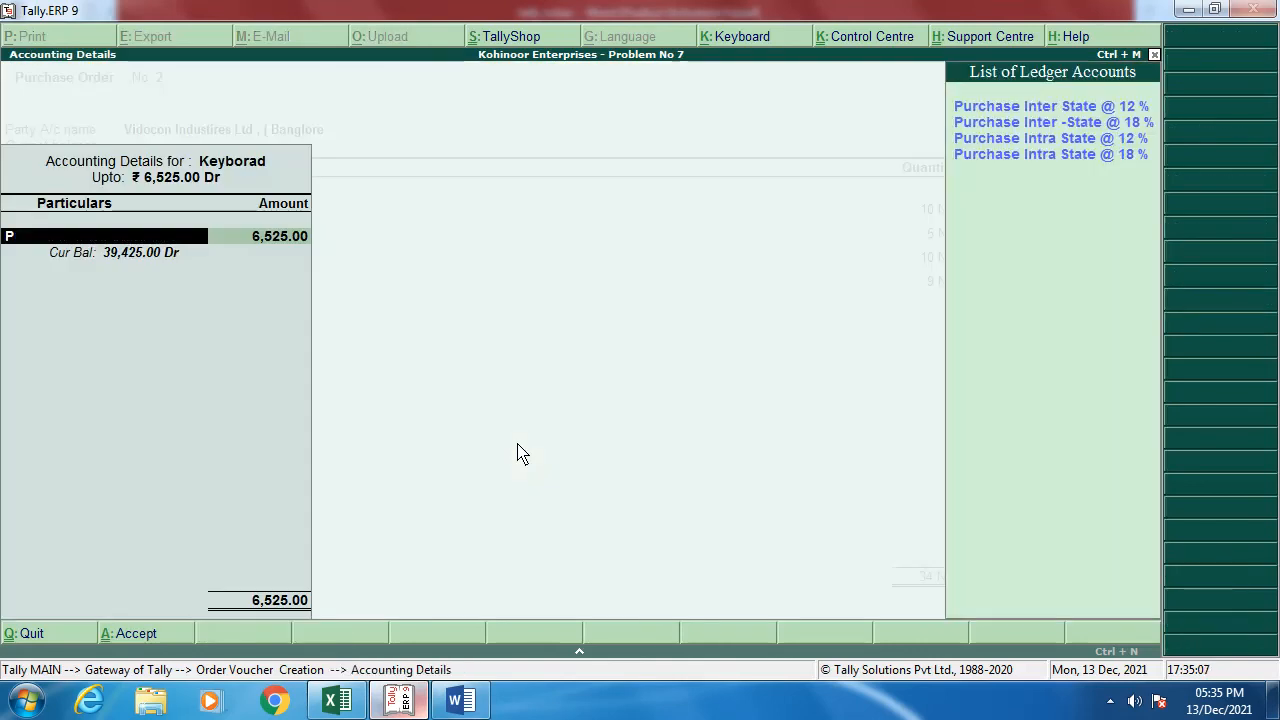
key("Return")
key("Return")
key("Return")
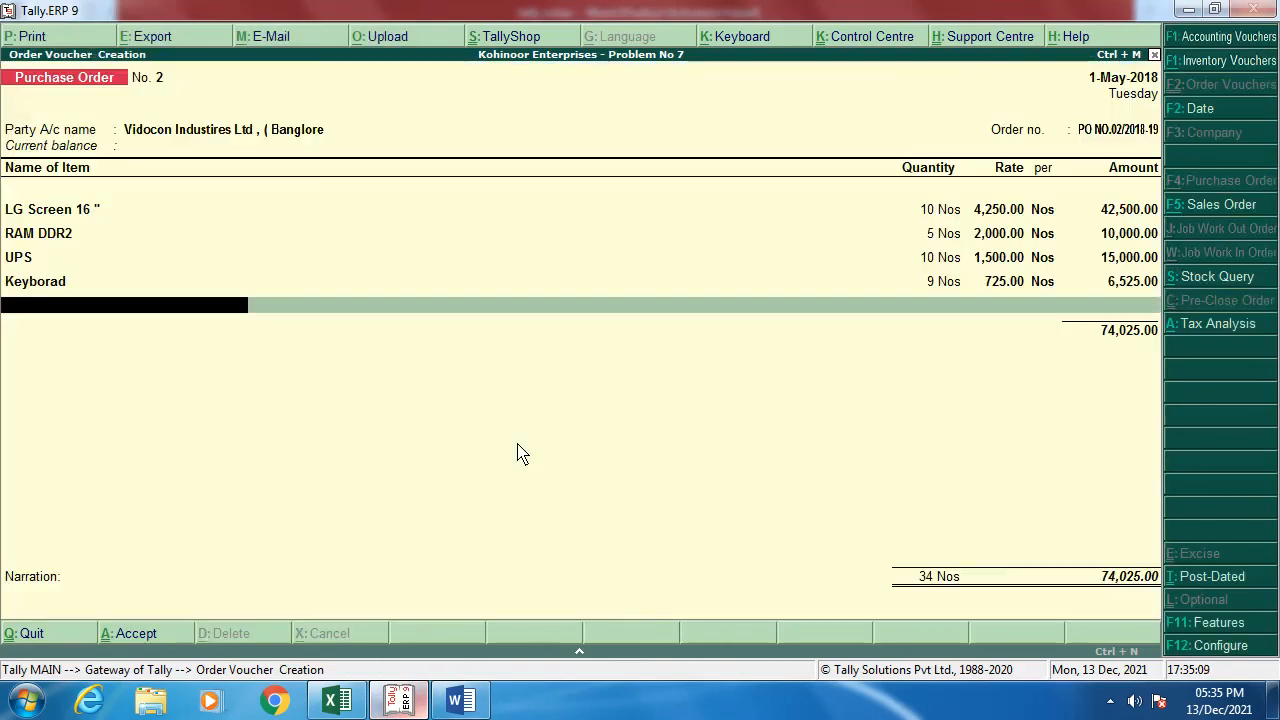
key("alt+Tab")
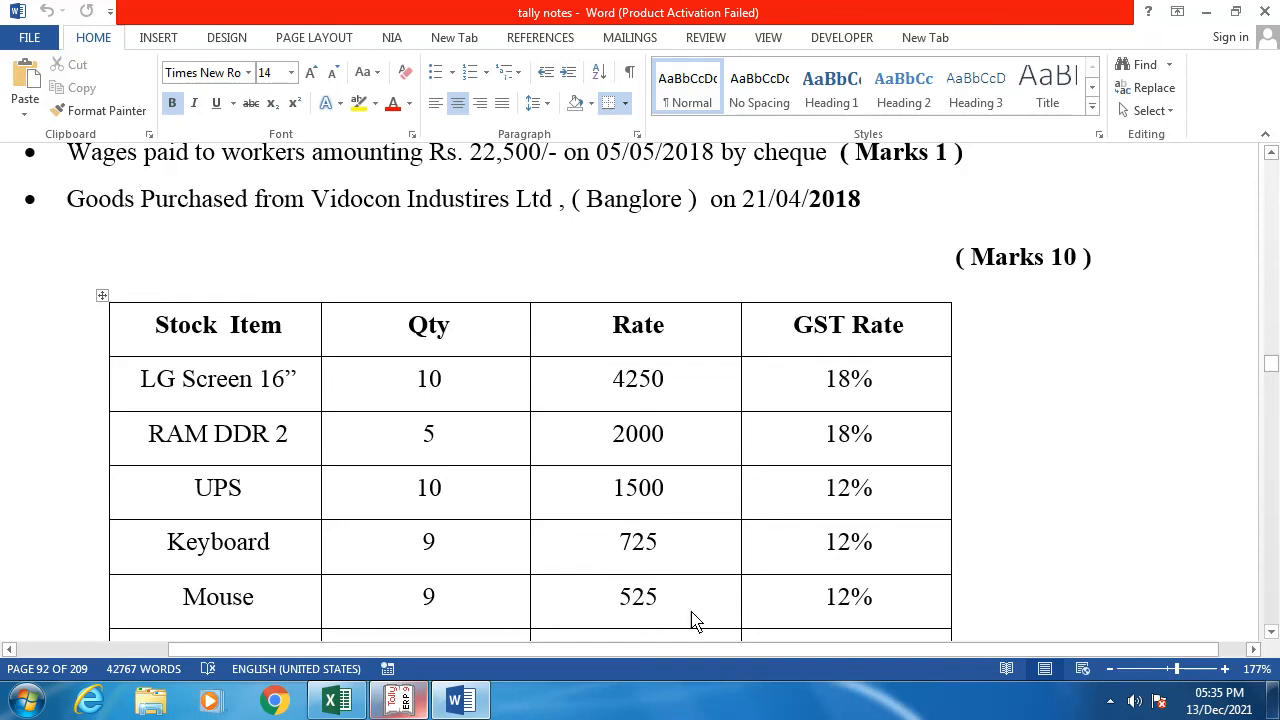
Step: Add Mouse, 9 Nos at 525, to Purchase Inter State @ 12 % for 4,725.00
key("alt+Tab")
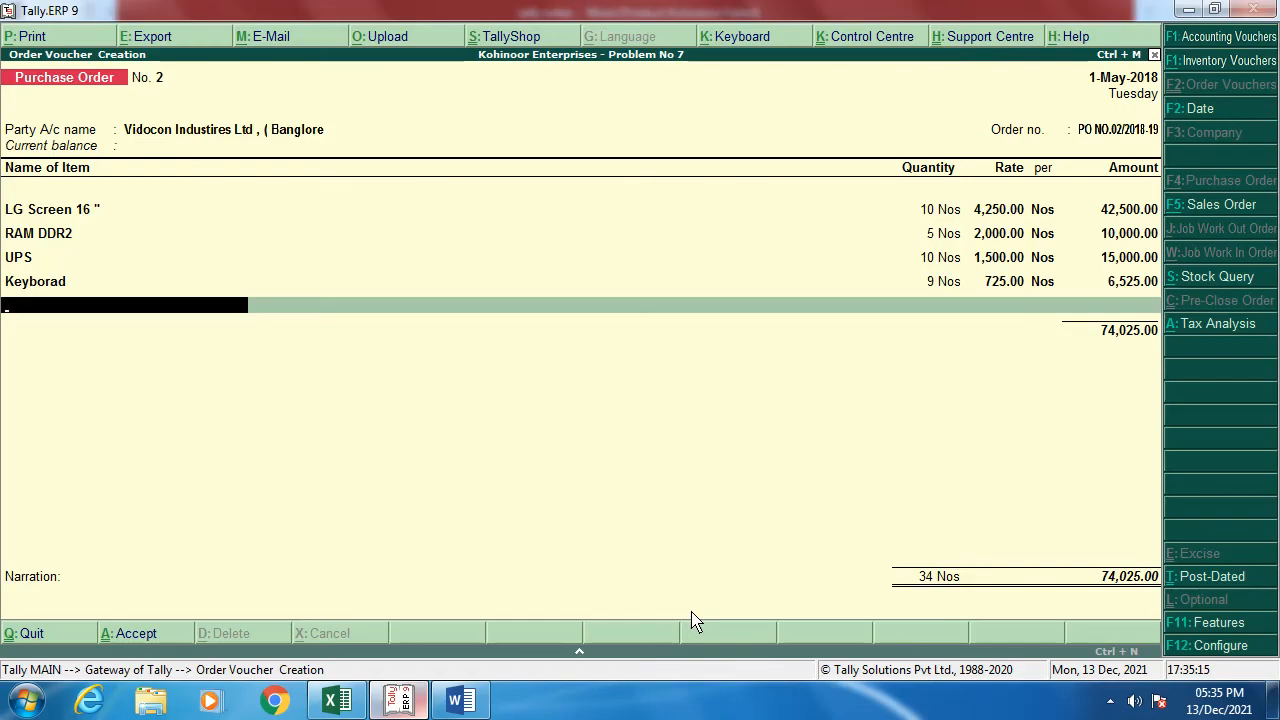
type("M")
key("Return")
key("Return")
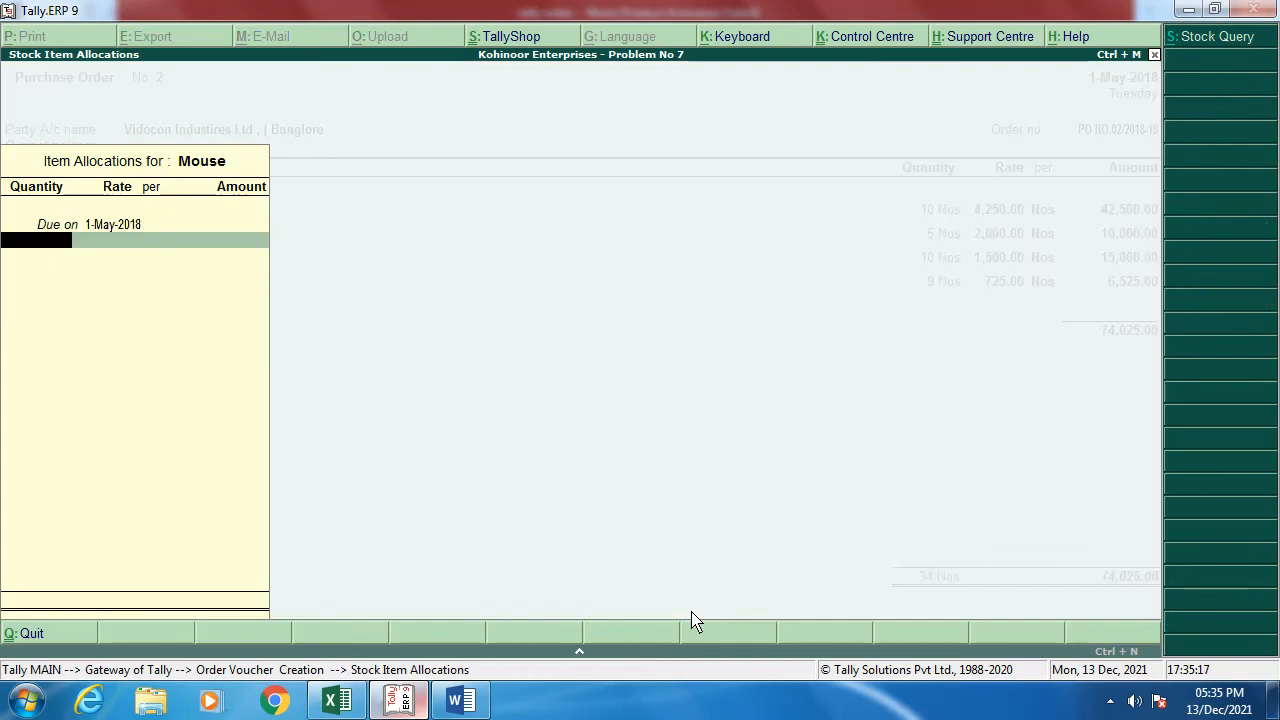
key("alt+Tab")
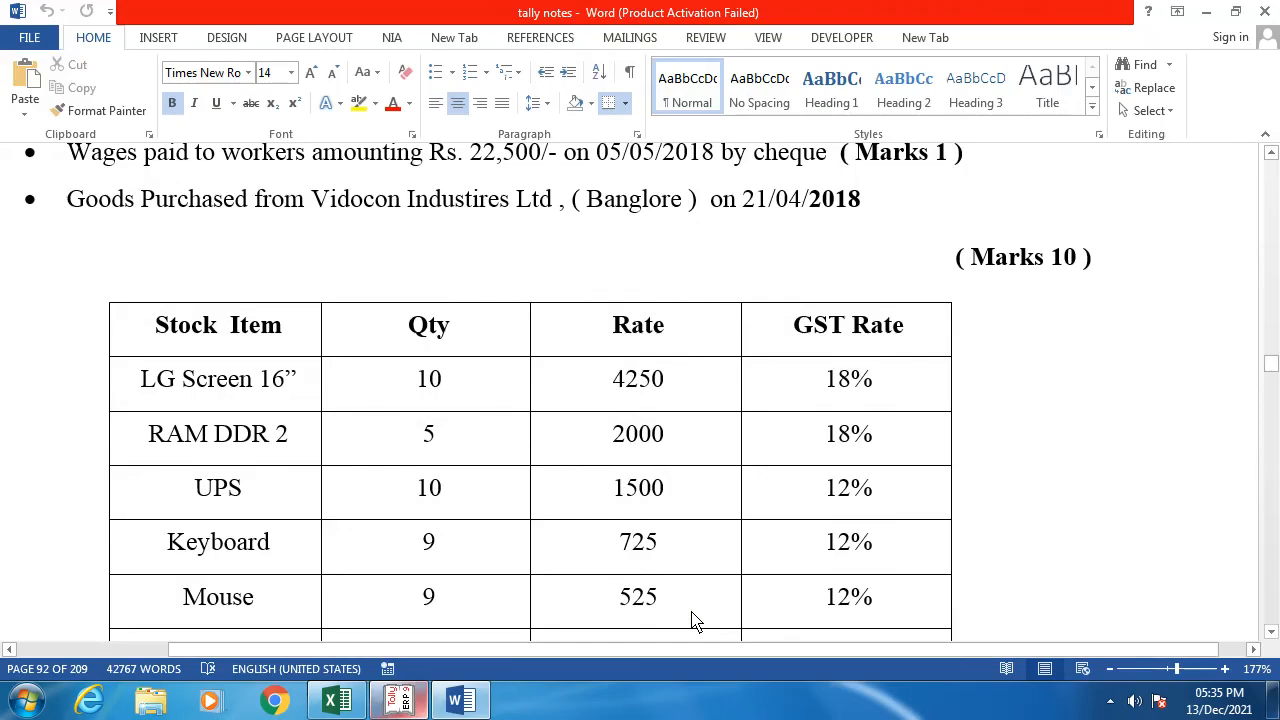
key("alt+Tab")
type("9")
key("Return")
type("525")
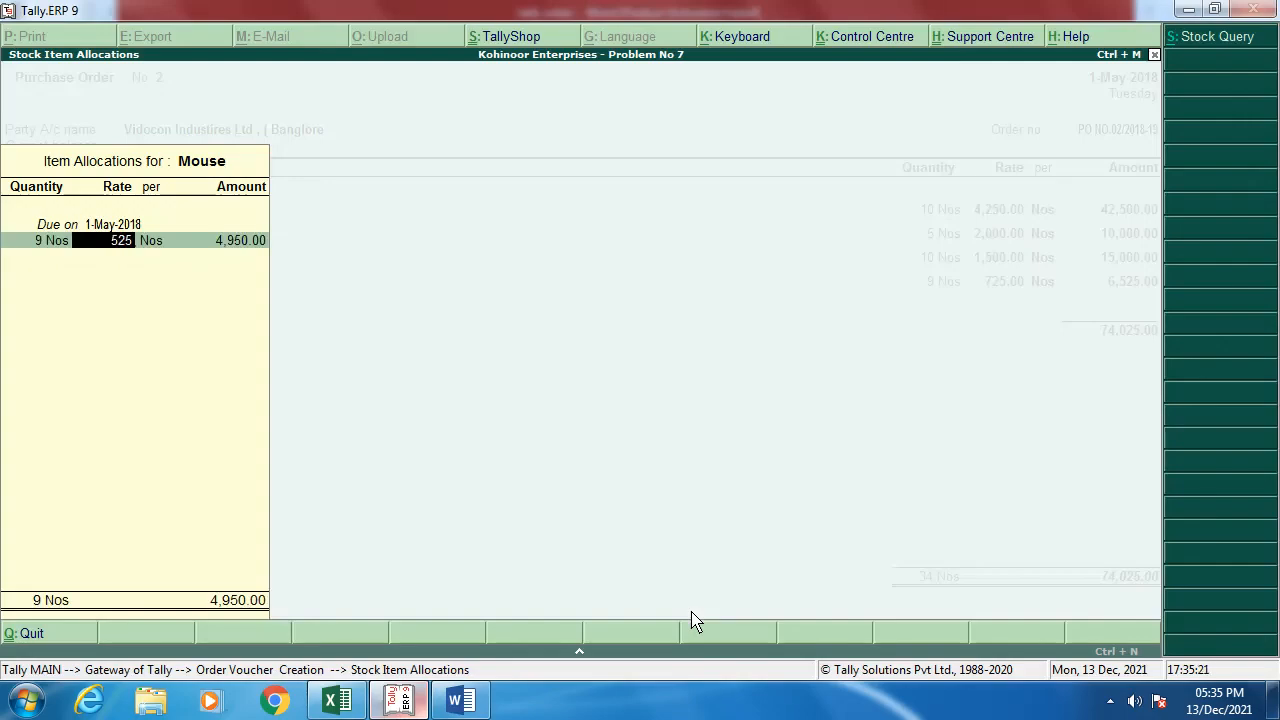
key("Return")
key("Return")
key("Return")
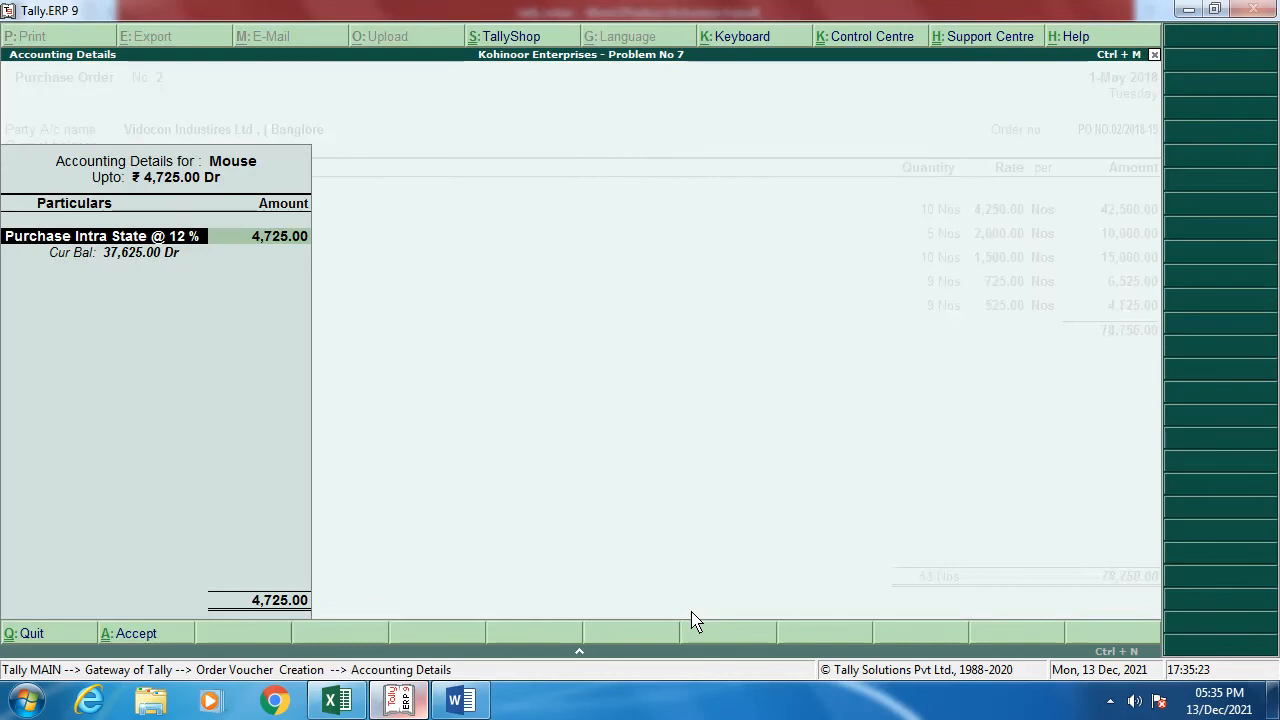
type("P")
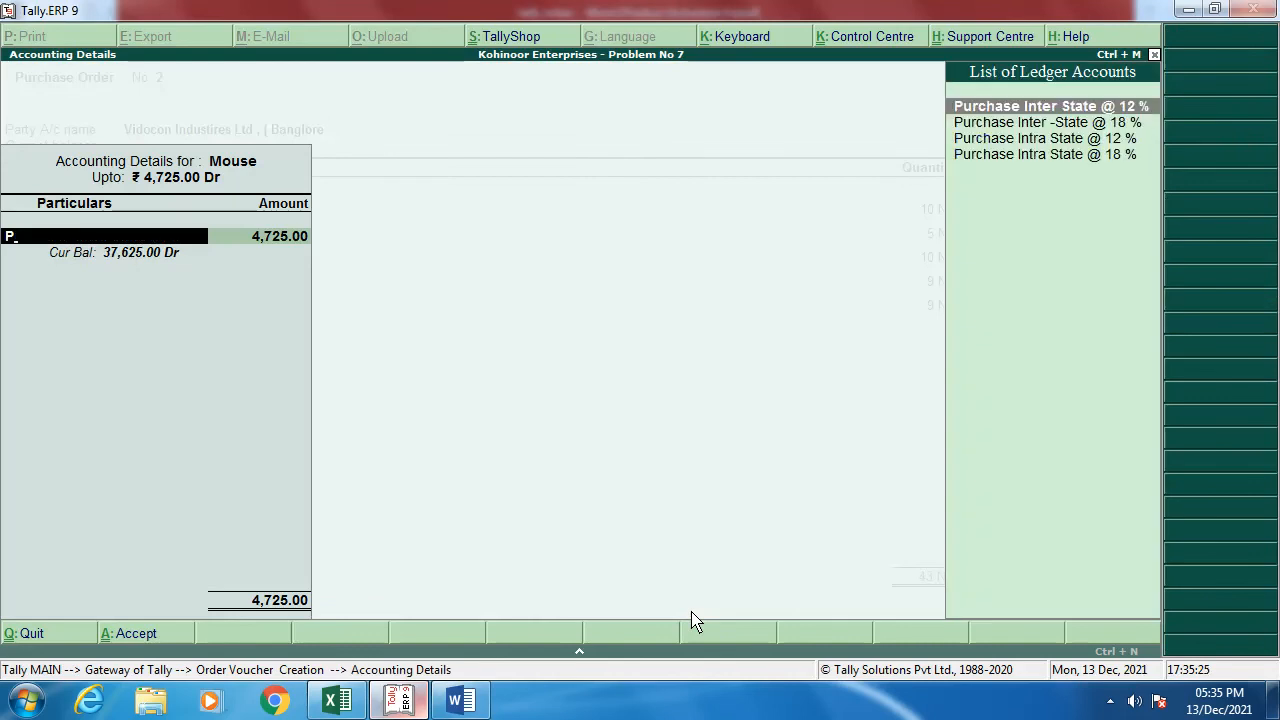
key("Return")
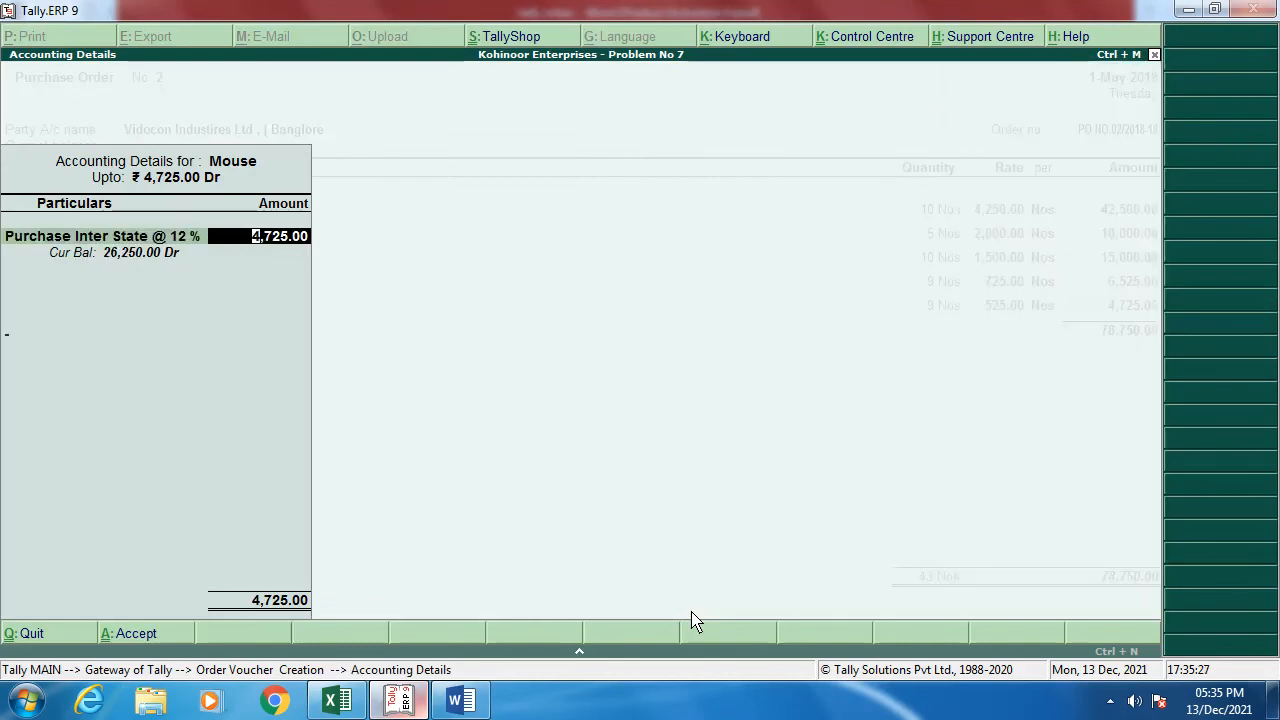
key("Return")
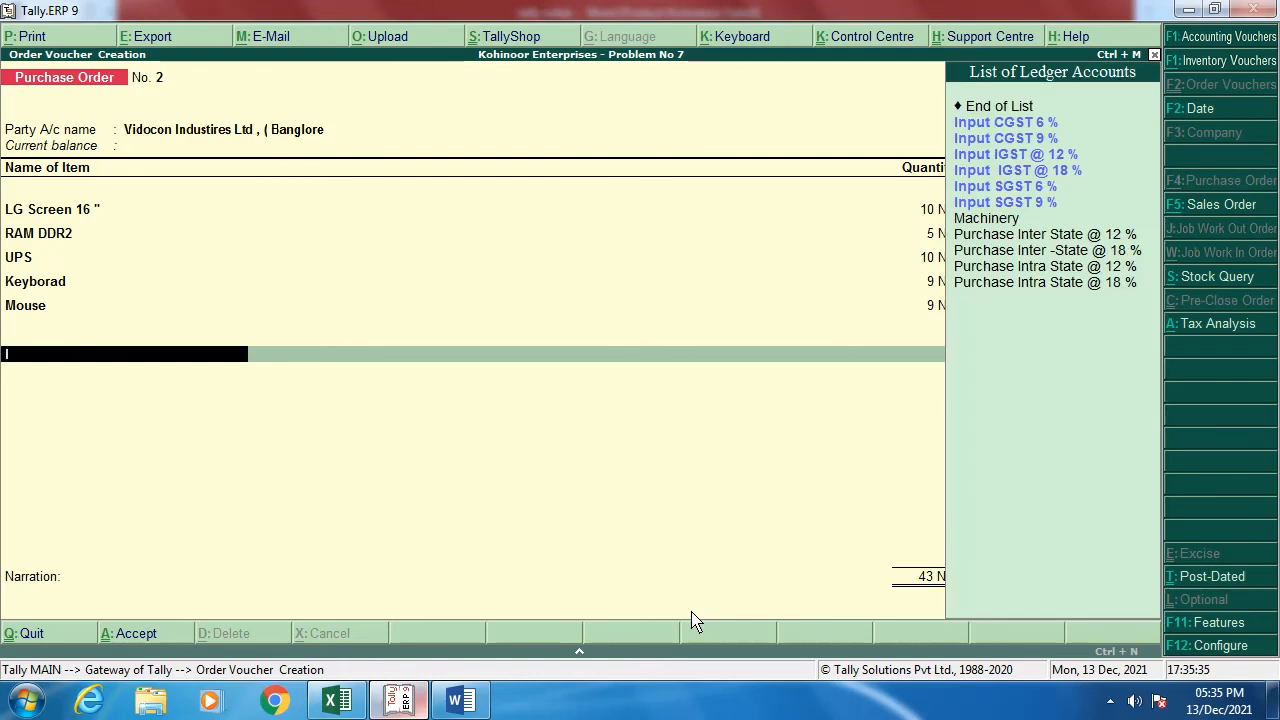
Step: Add Input IGST @ 18 % (9,450) and Input IGST @ 12 % (3,150) lines with narration PO NO.002
type("IN")
key("Down")
key("Down")
key("Down")
key("Down")
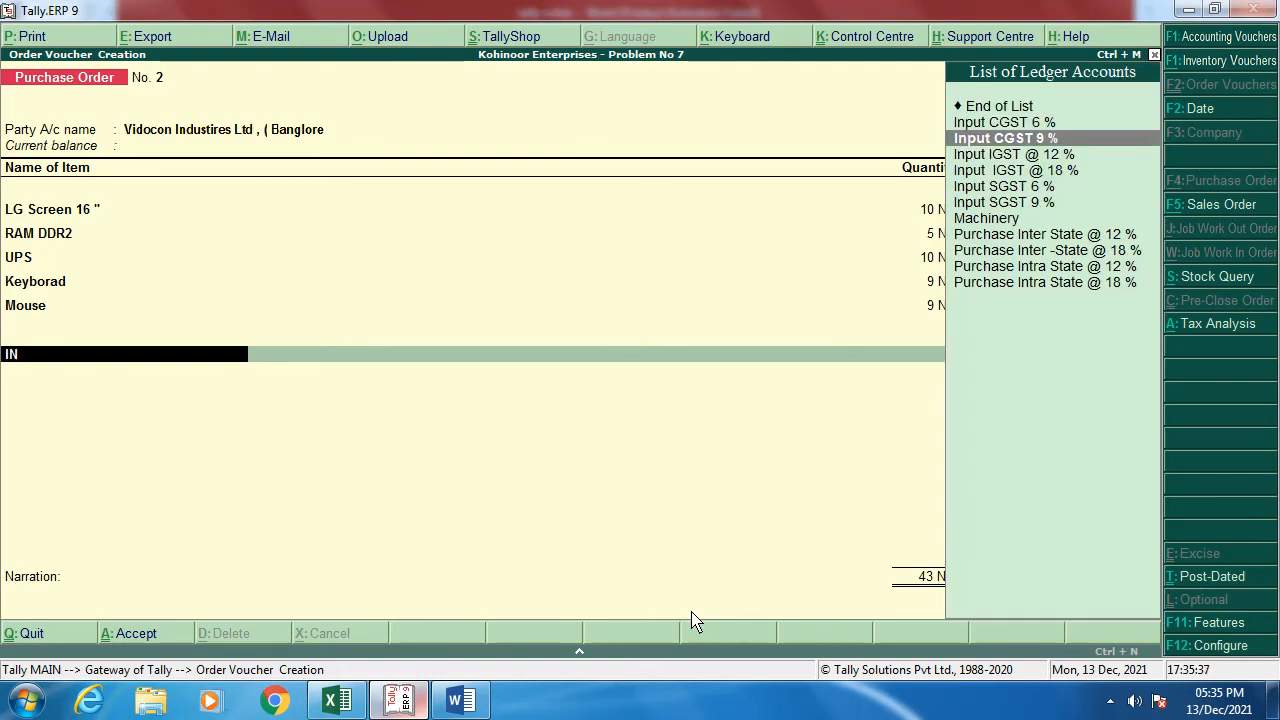
key("Return")
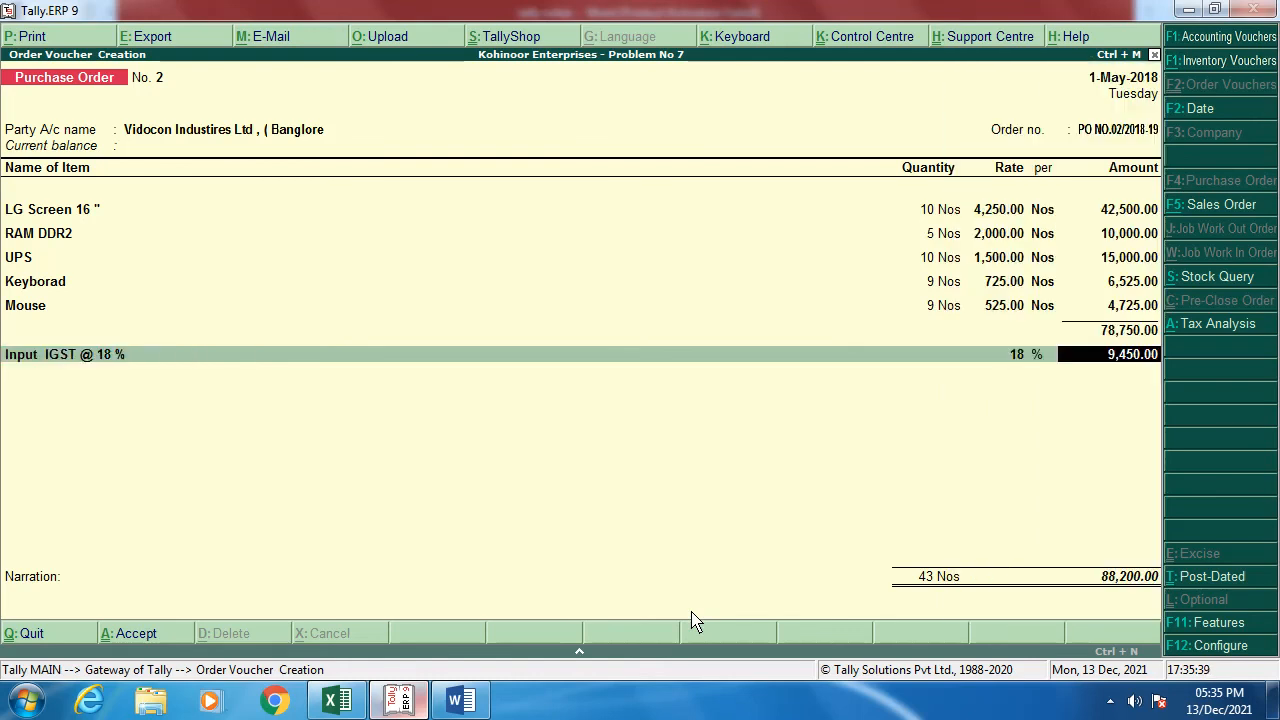
key("Return")
type("IN")
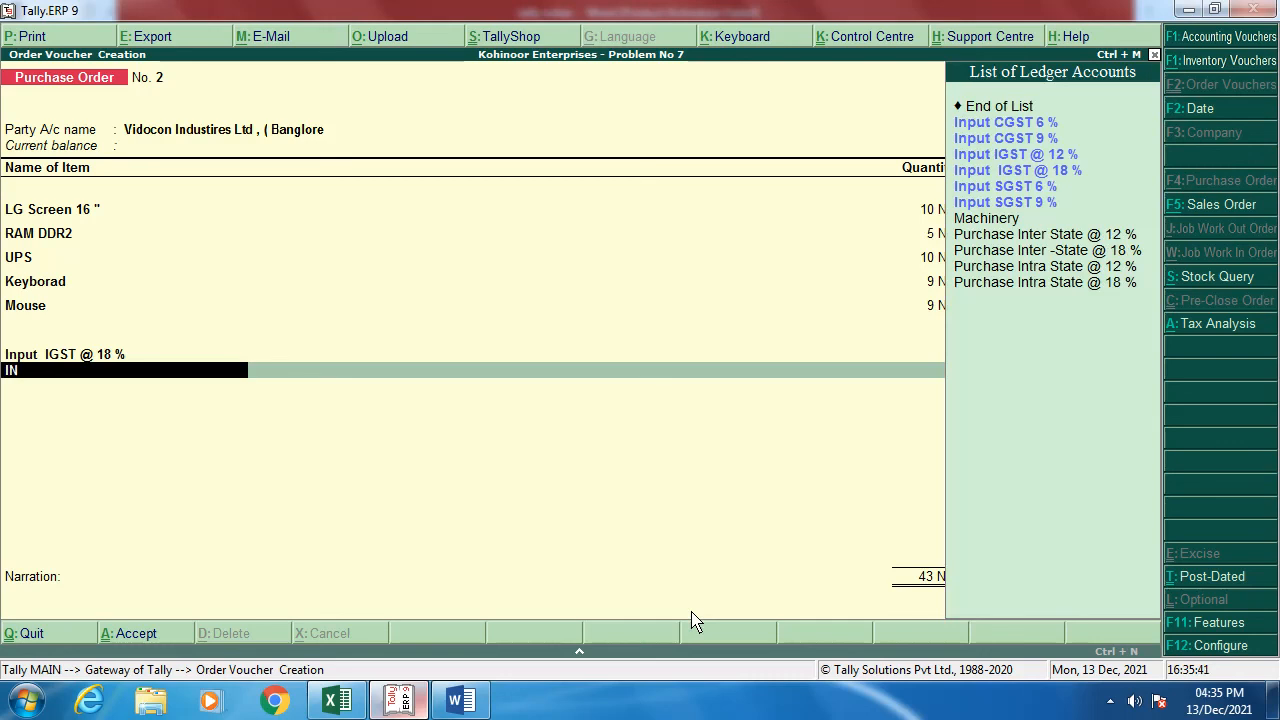
key("Down")
key("Down")
key("Down")
key("Return")
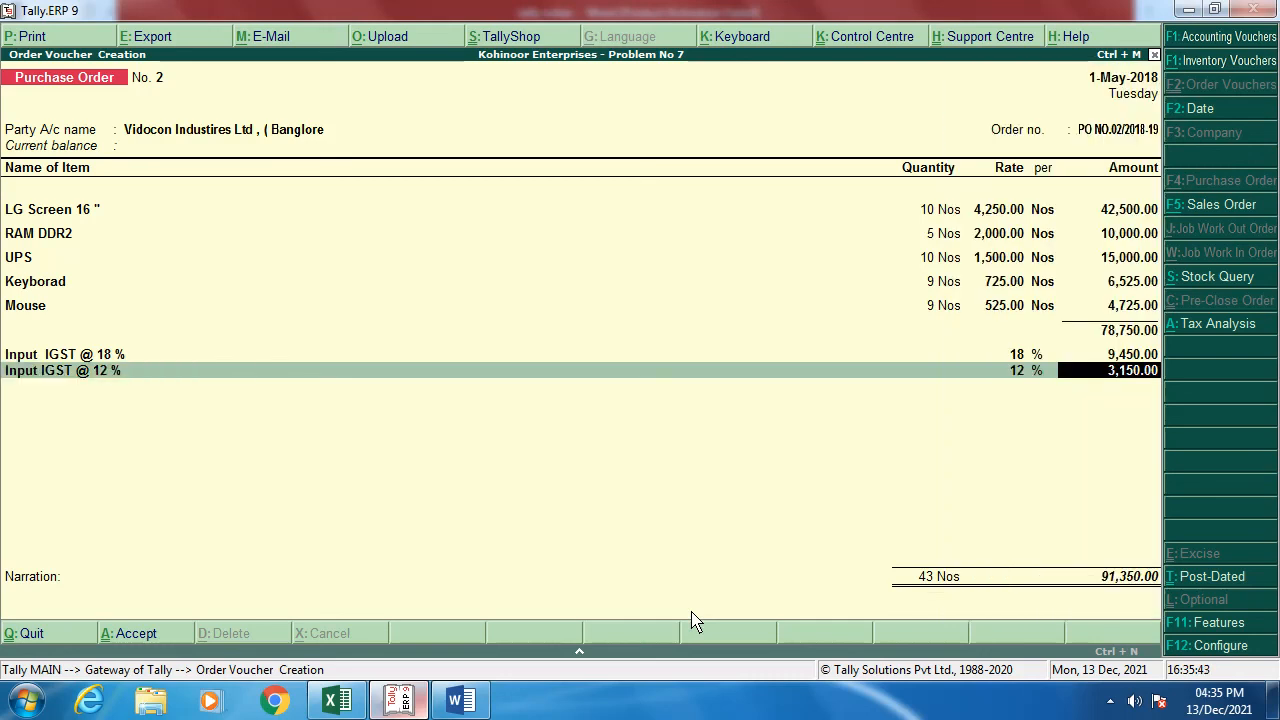
key("Return")
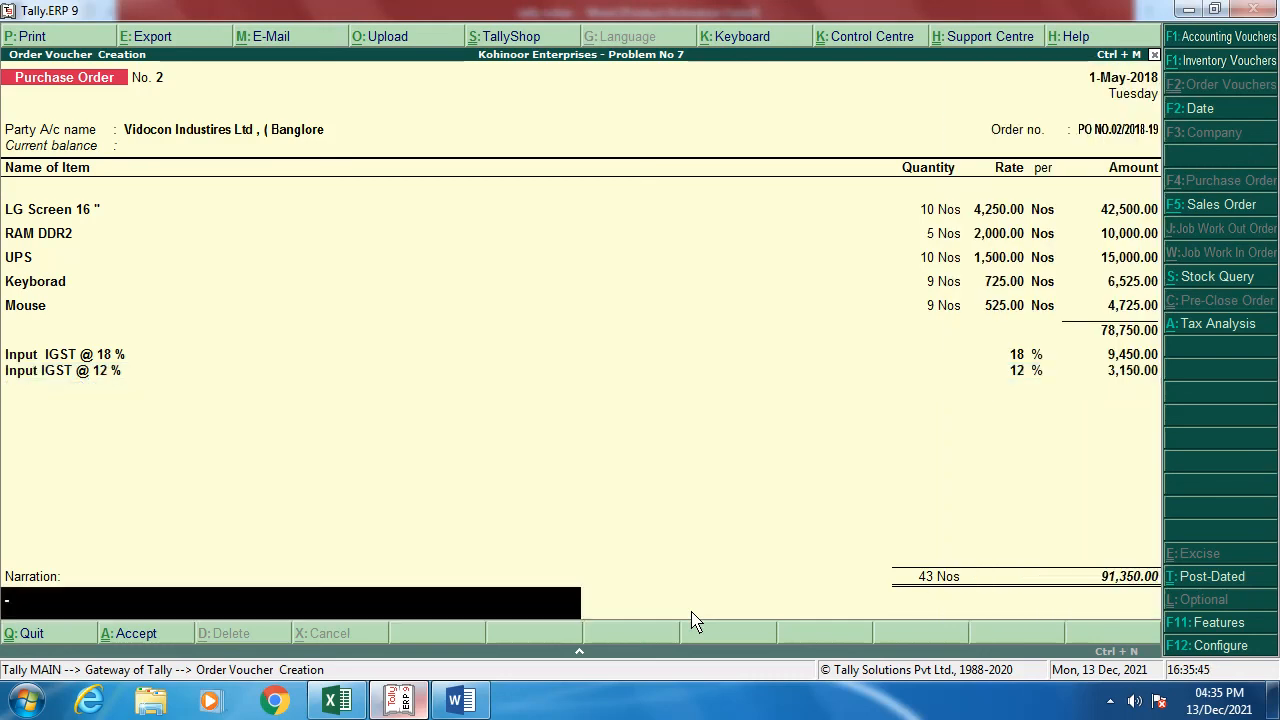
type("PO NO.002")
key("Return")
Step: Save Purchase Order No. 2 and leave the blank Order No. 3 voucher
key("y")
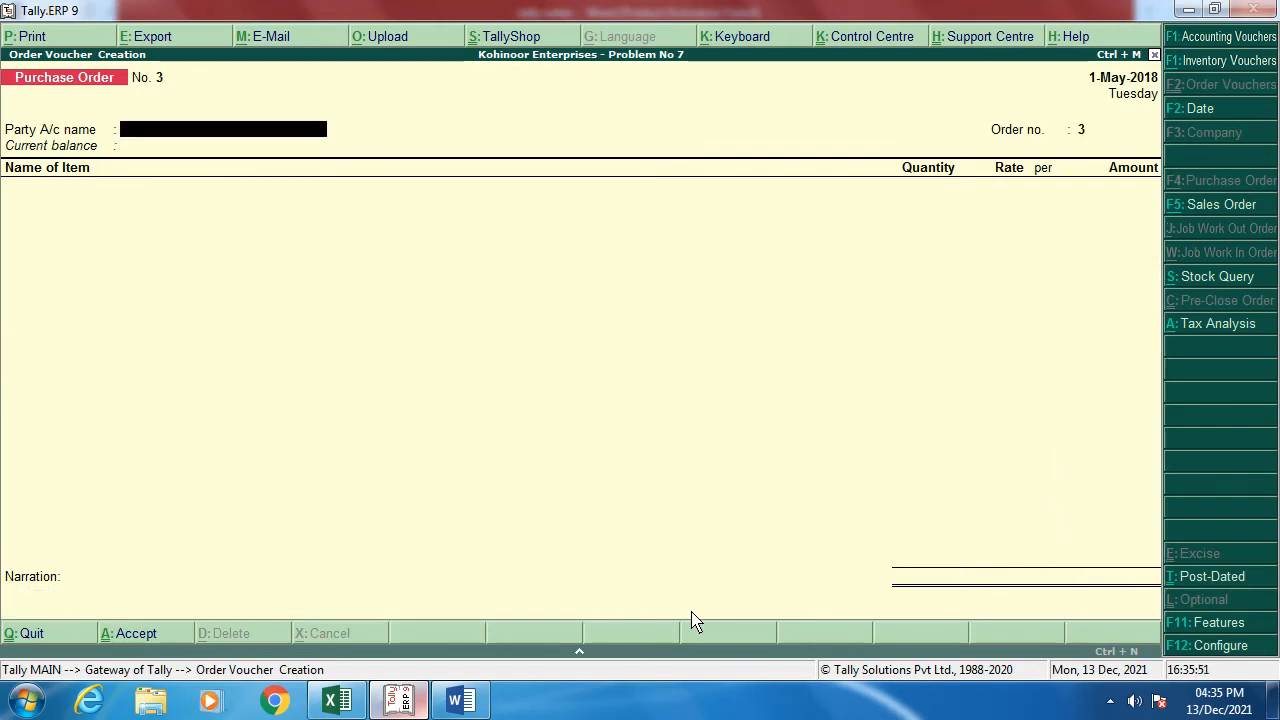
key("alt+Tab")
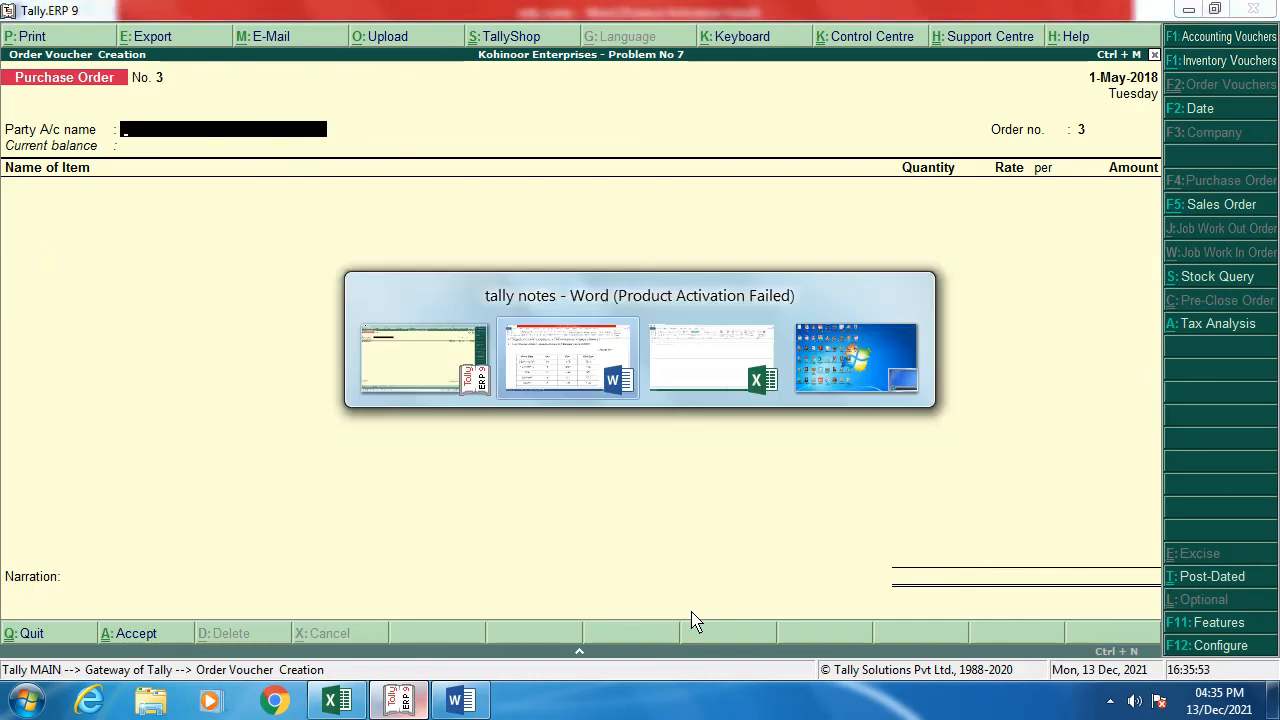
scroll(471, 606, "up", 1)
scroll(471, 606, "down", 2)
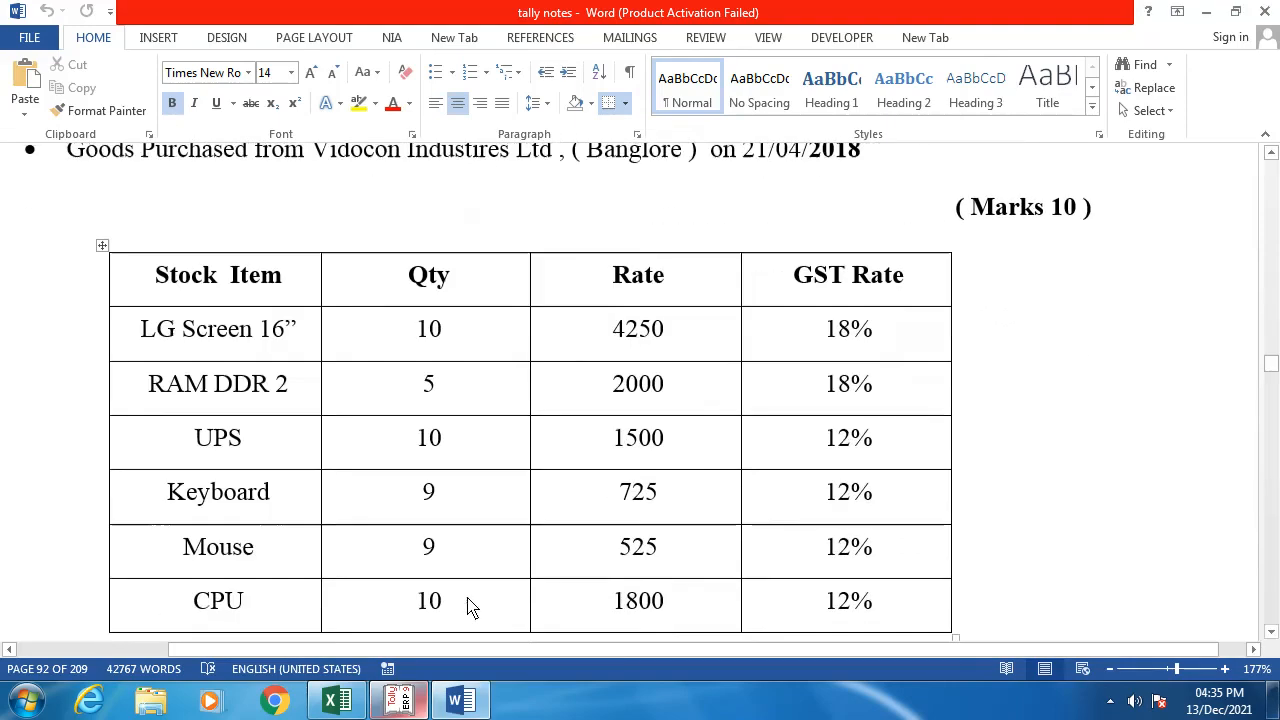
scroll(471, 606, "up", 3)
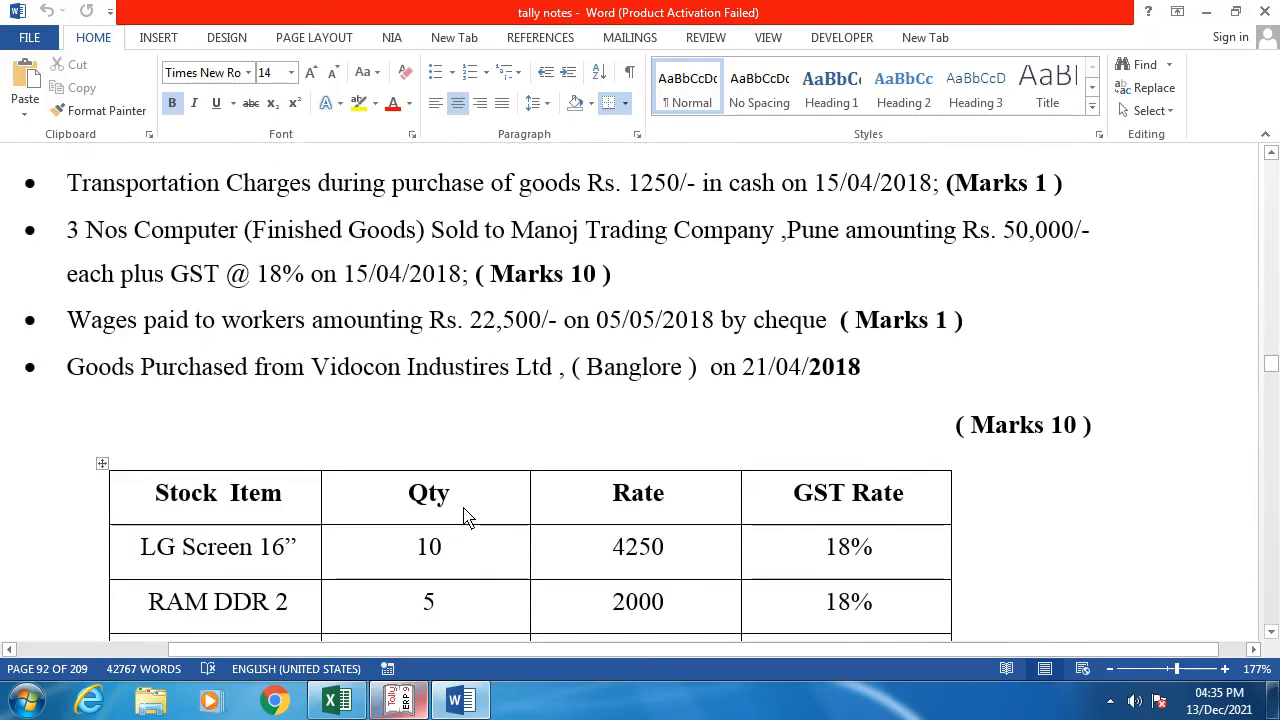
key("alt+Tab")
key("Escape")
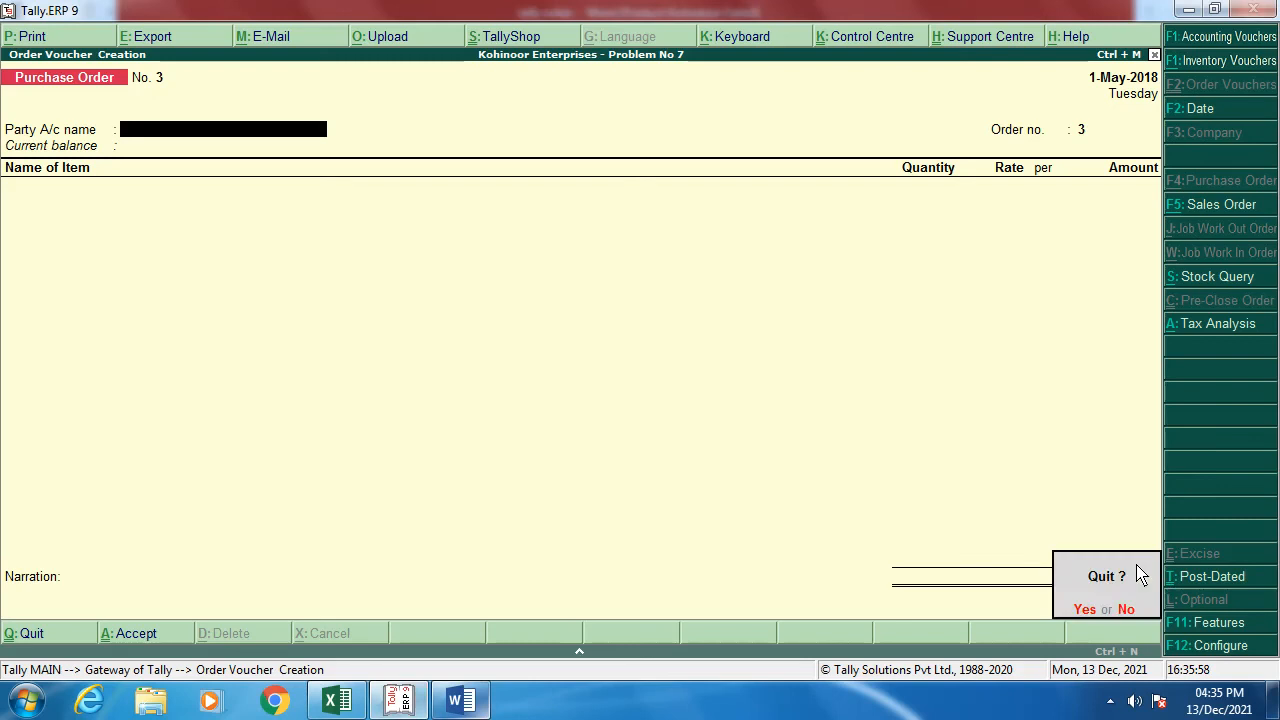
key("Return")
Step: Start Receipt Note GRN-101 for Vidocon, linked to order PO NO.02/2018-19, country India
key("Up")
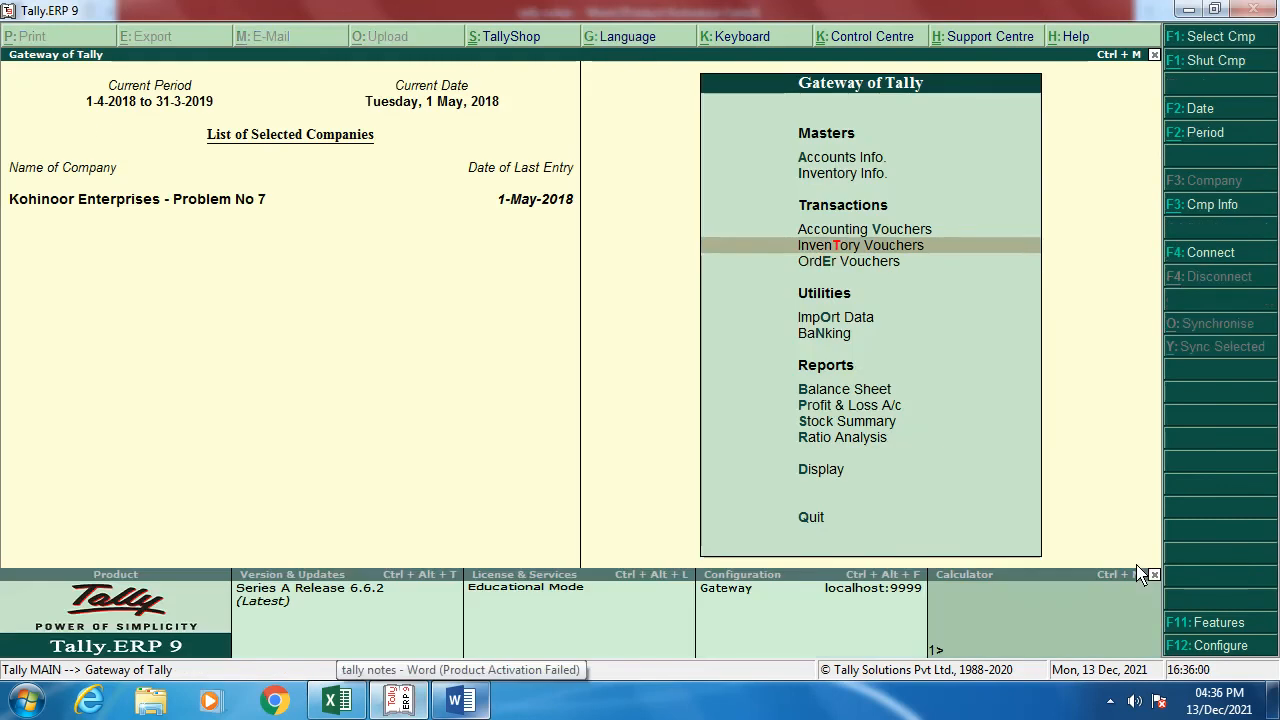
key("Return")
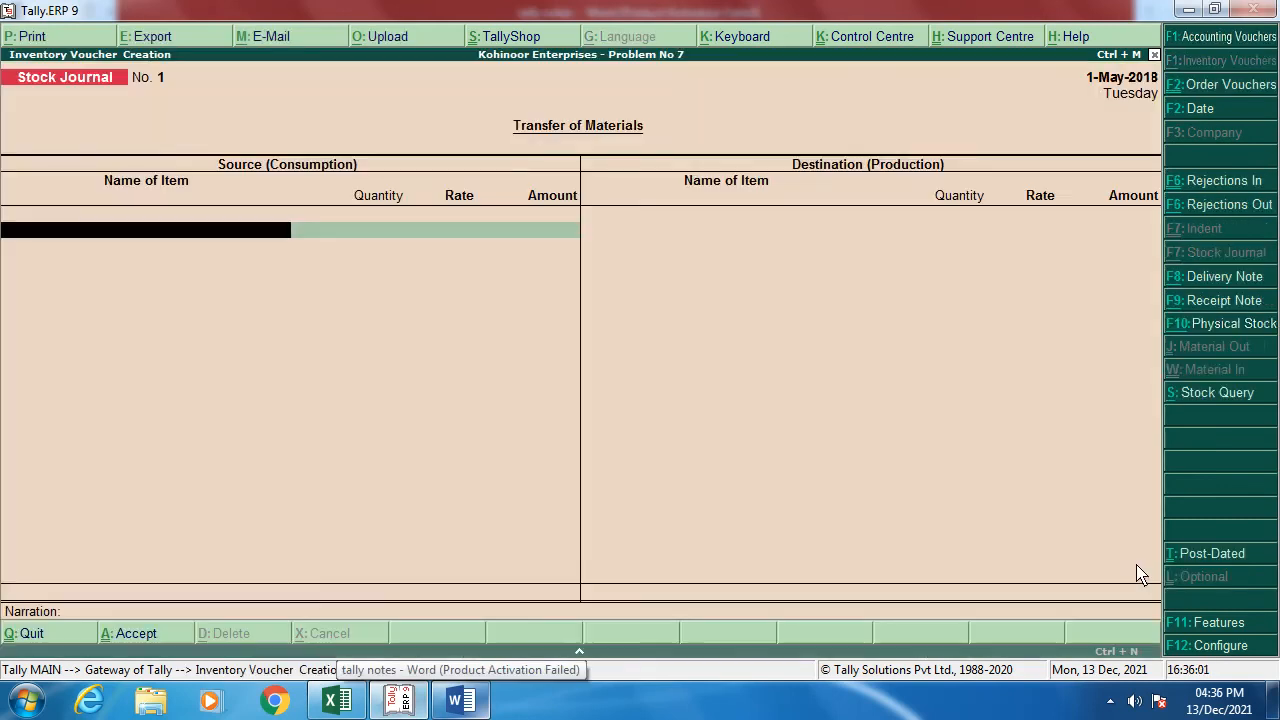
left_click(1228, 303)
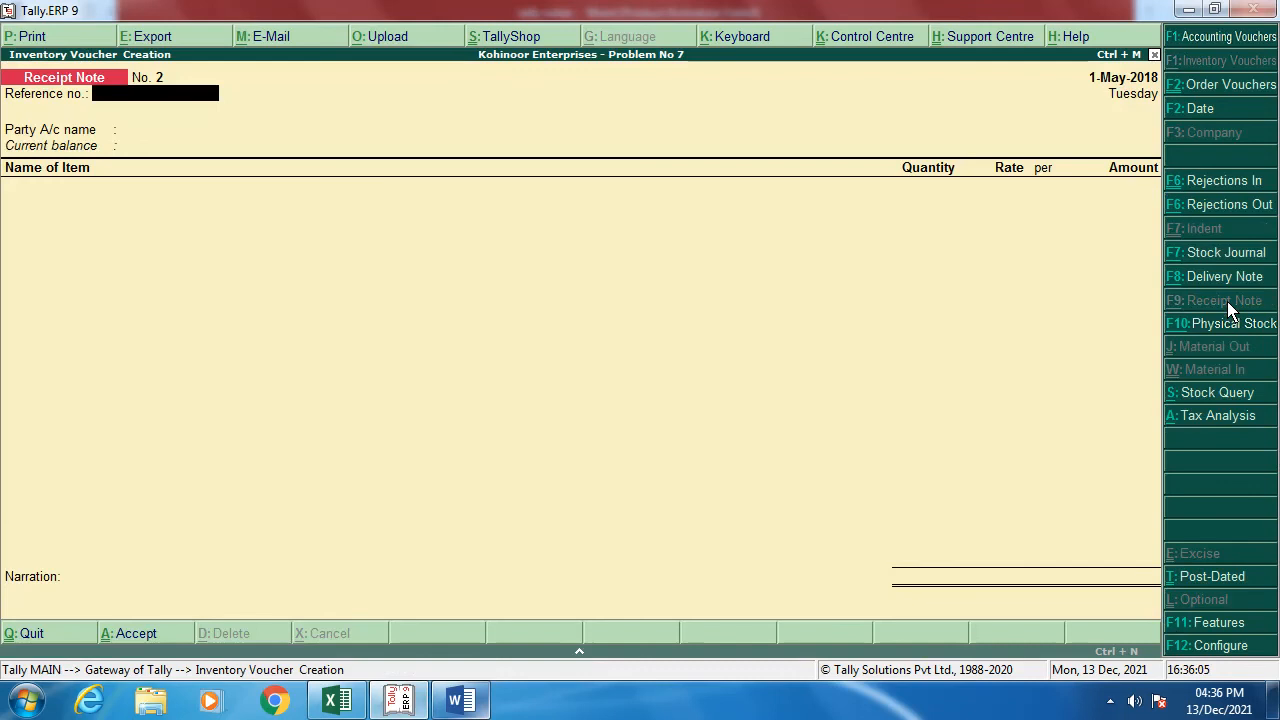
type("GRN-101")
key("Return")
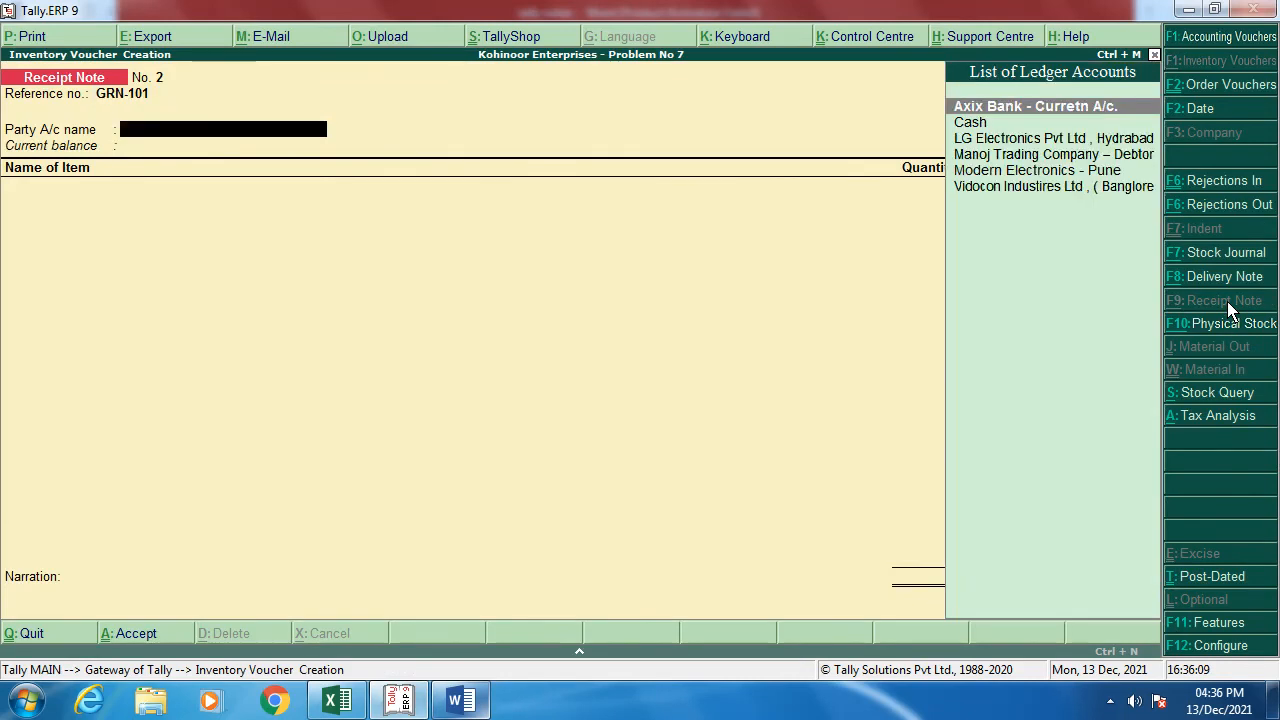
key("Down")
key("Down")
key("Down")
key("Down")
key("Down")
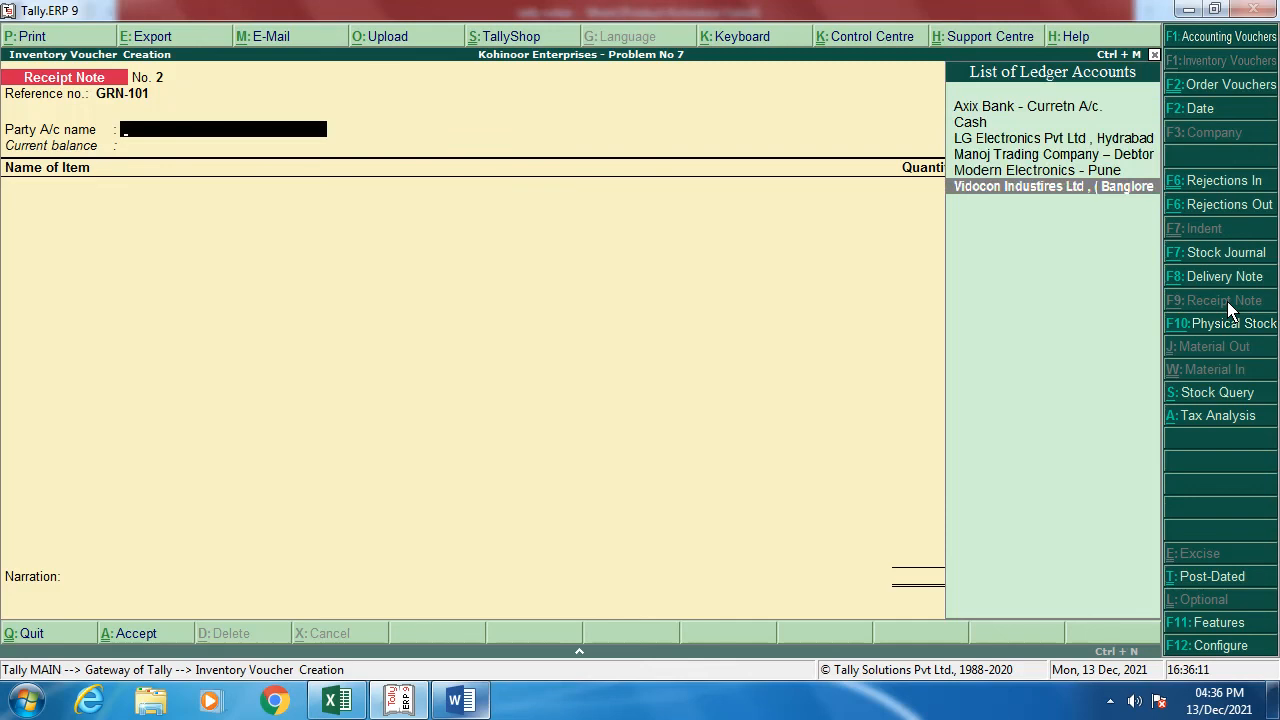
key("Return")
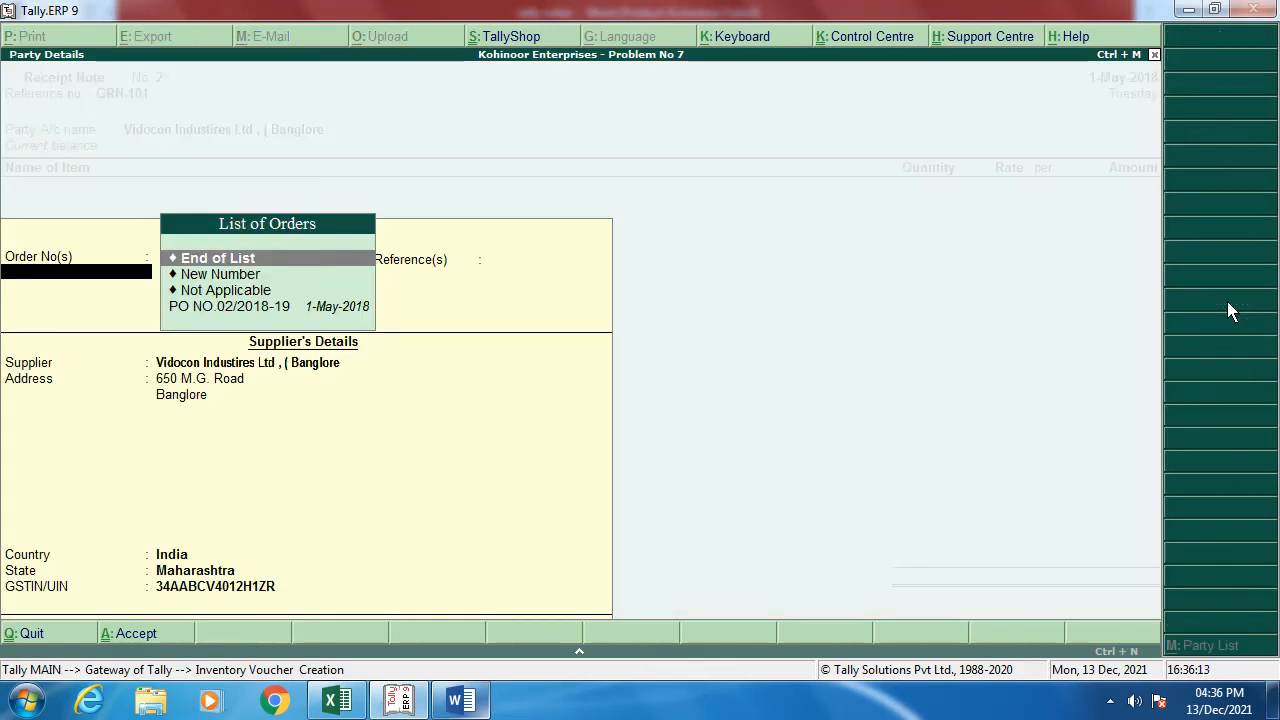
key("Down")
key("Down")
key("Down")
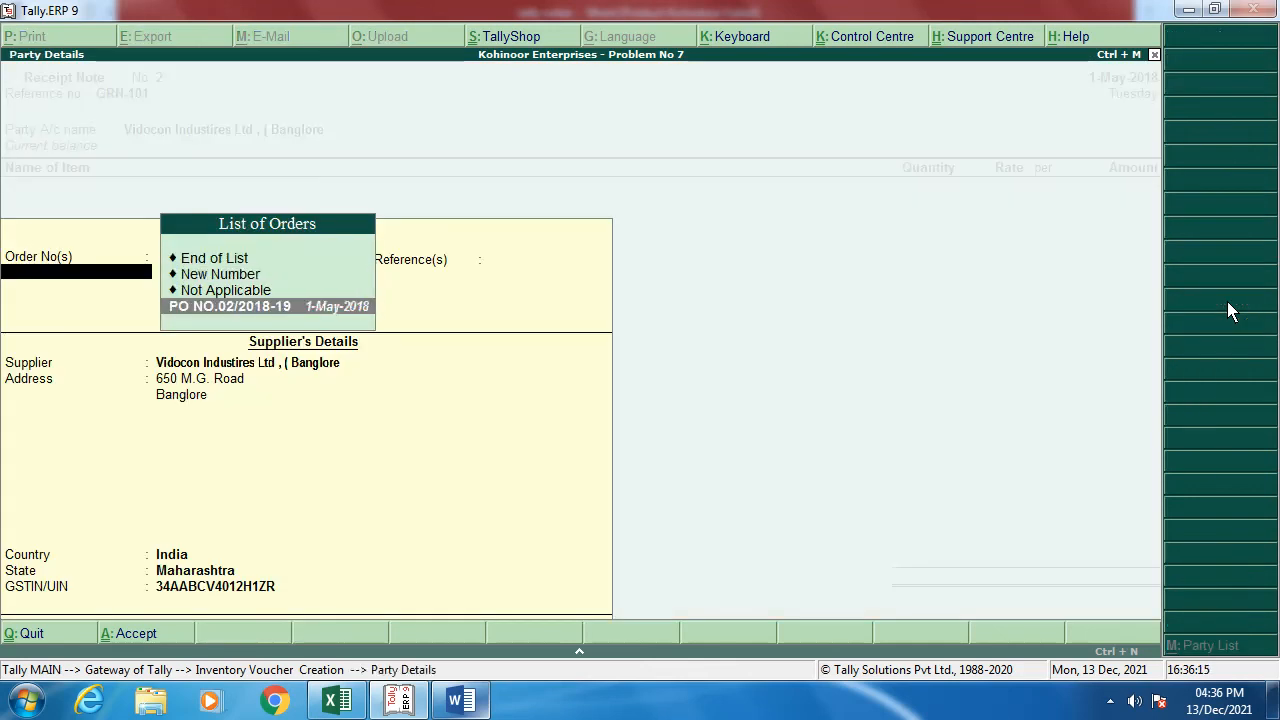
key("Return")
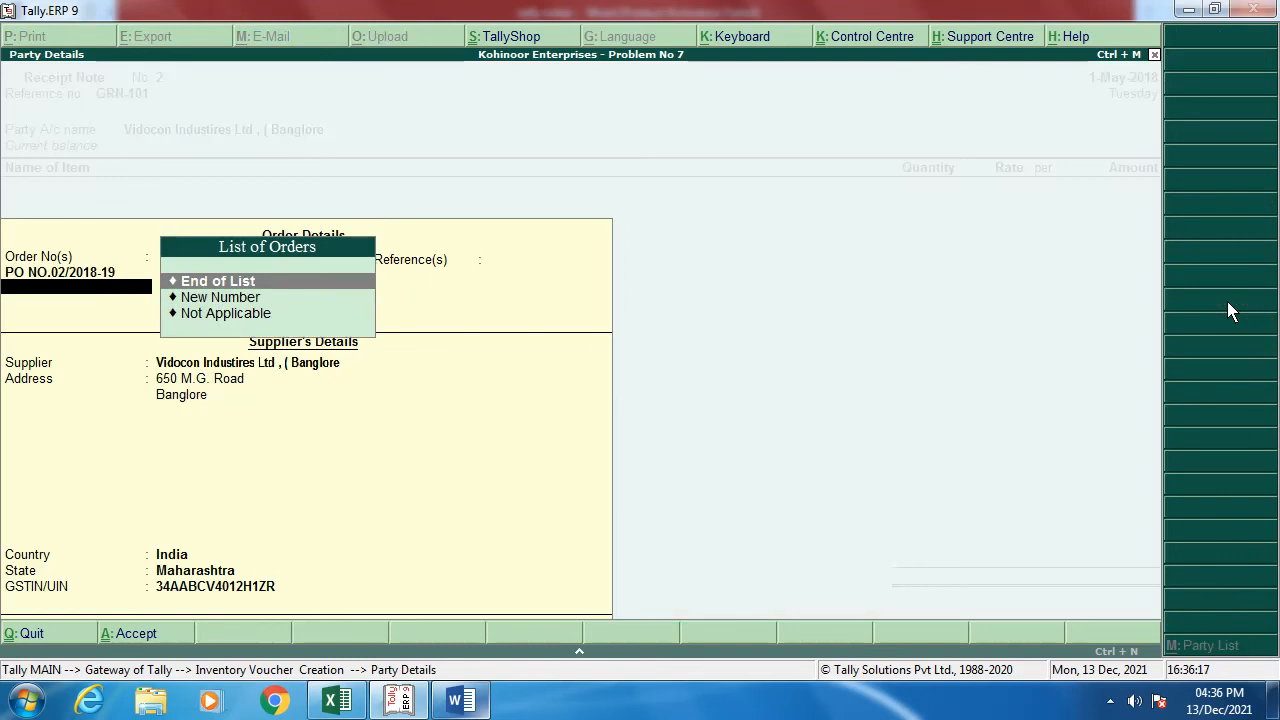
key("Return")
key("Return")
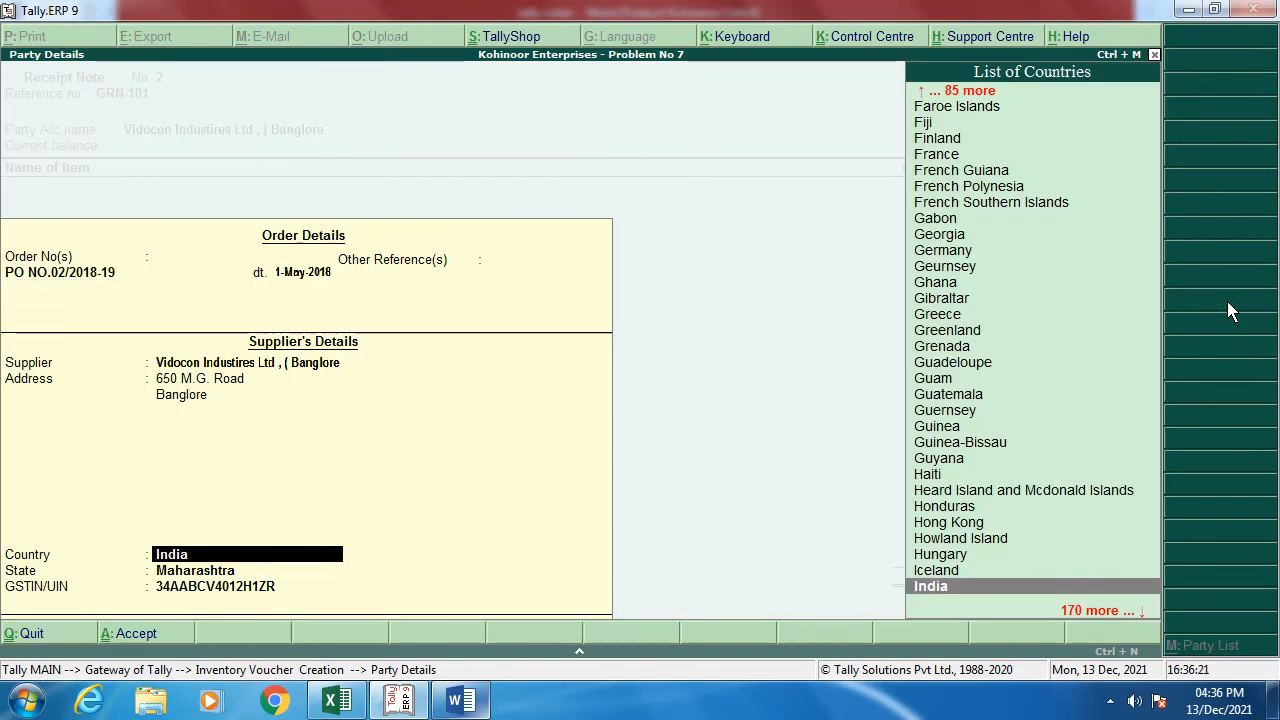
key("Return")
key("Return")
key("Return")
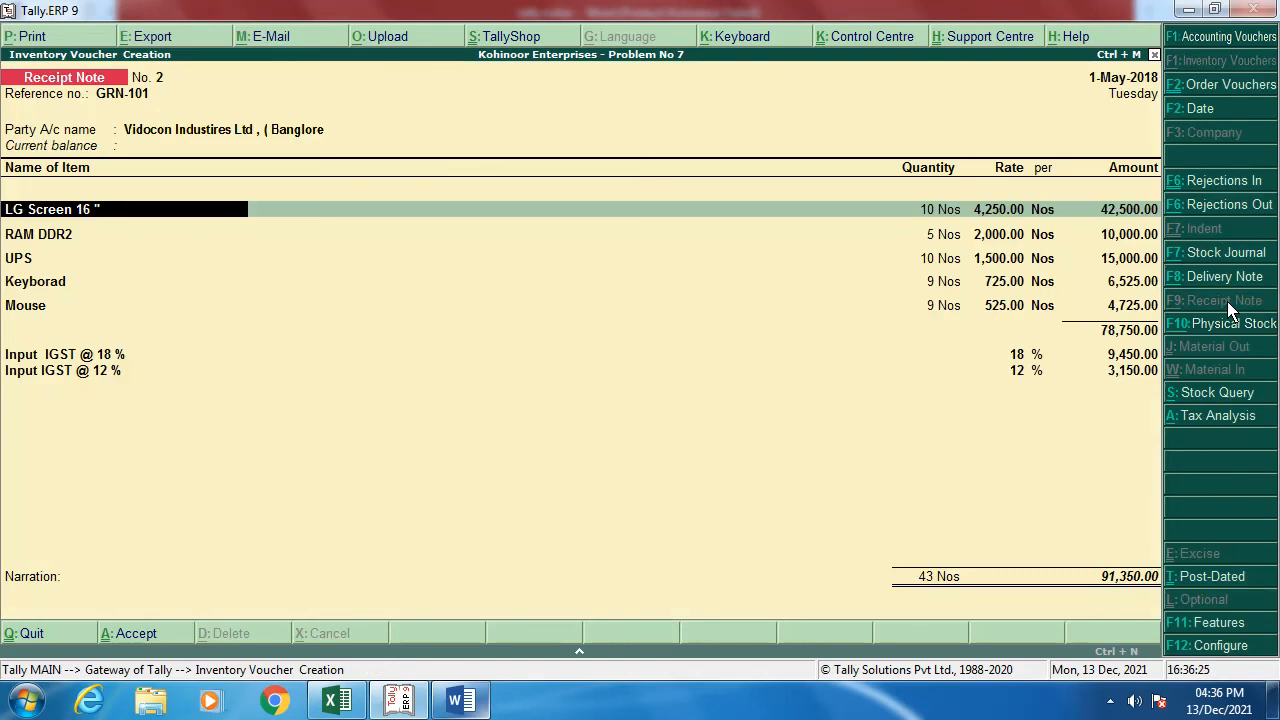
Step: Allocate LG Screen 16", RAM DDR2, UPS, Keyborad and Mouse to GRN-101 and PO NO.02/2018-19
key("Return")
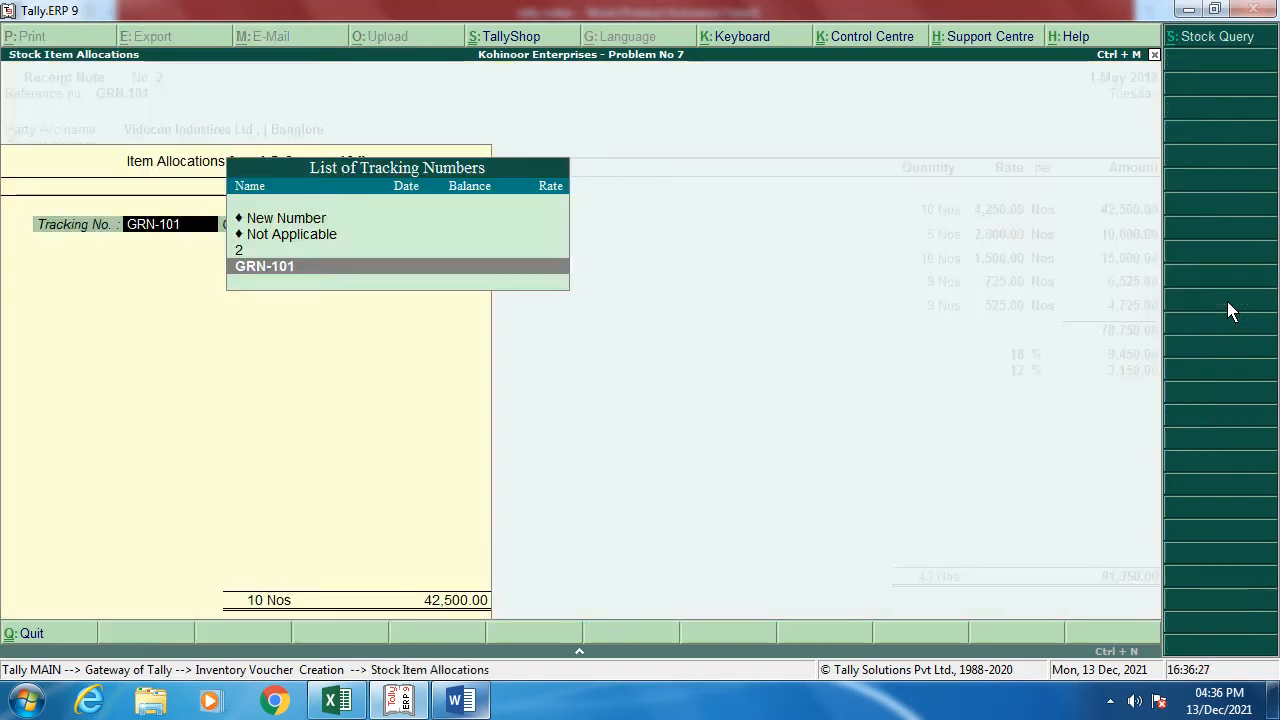
key("Return")
key("Return")
key("Return")
key("Return")
key("Return")
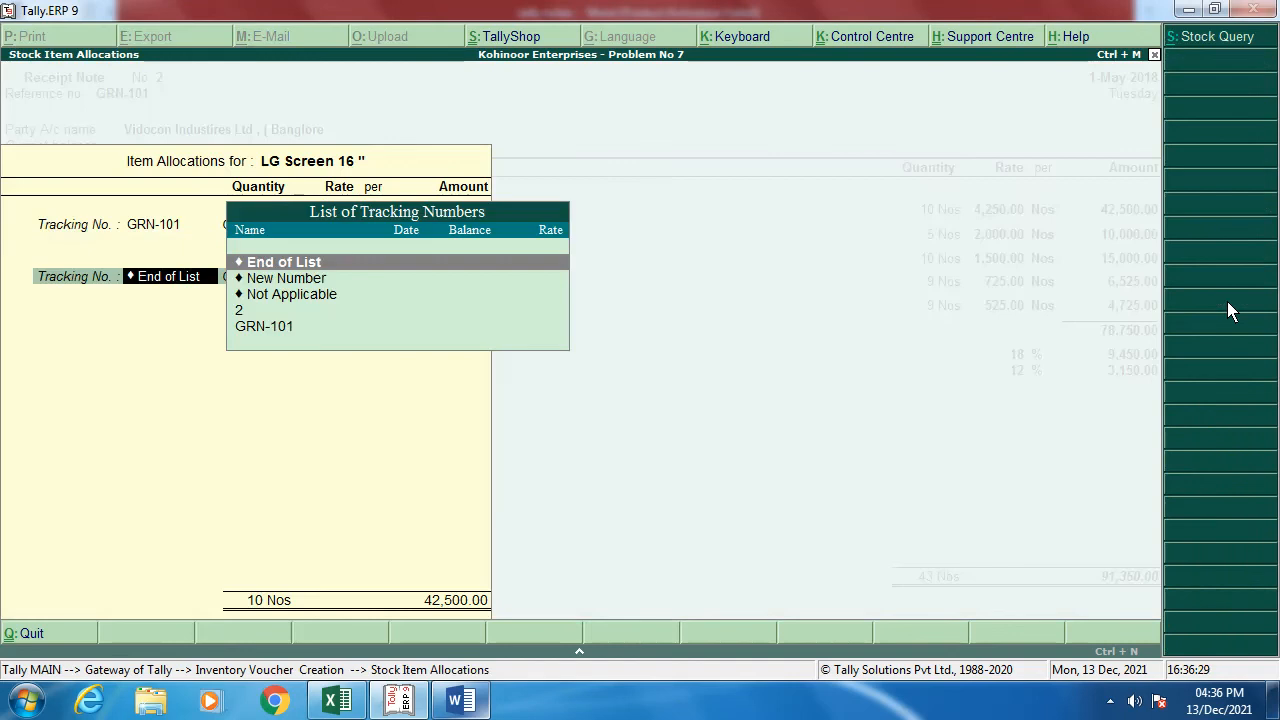
key("Return")
key("Return")
key("Return")
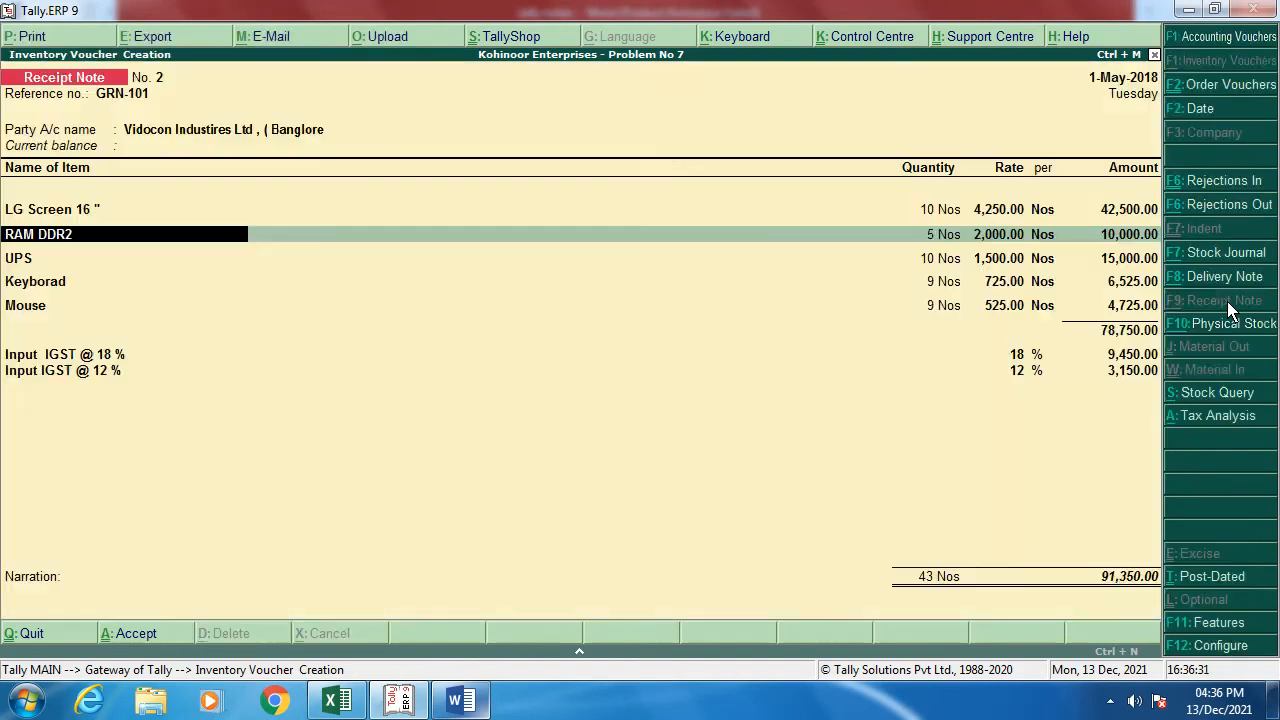
key("Return")
key("Return")
key("Return")
key("Return")
key("Return")
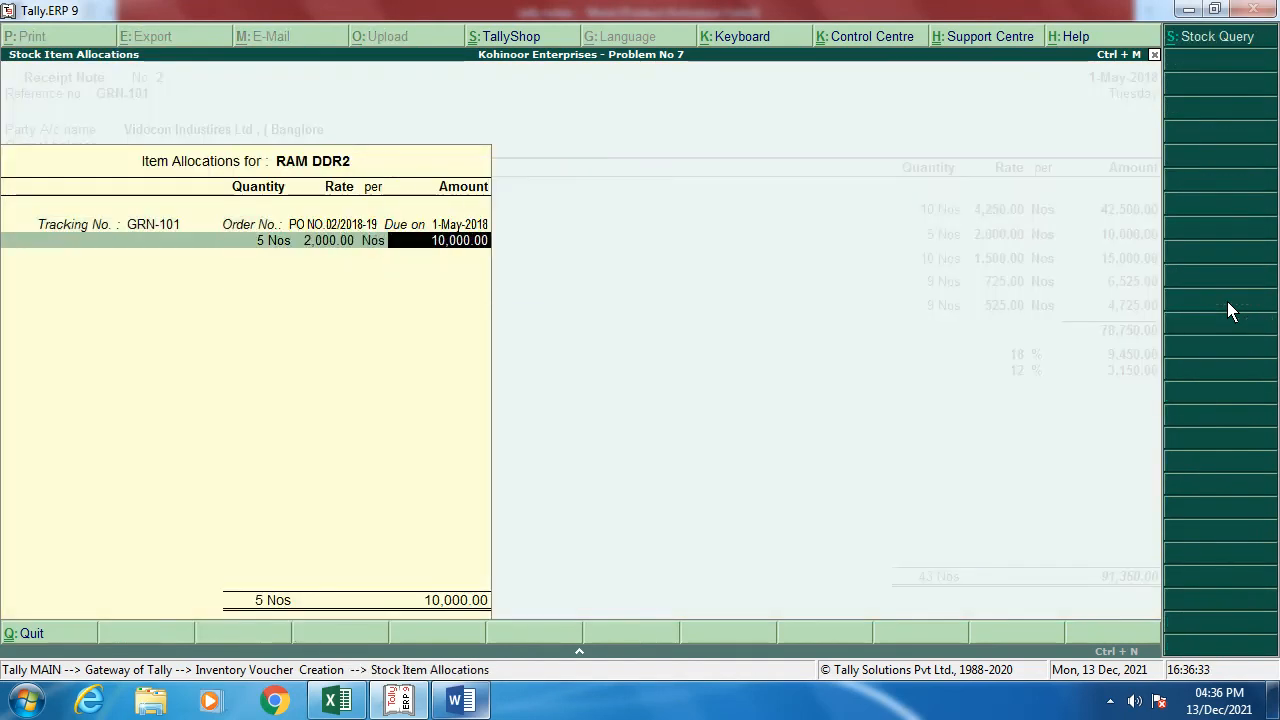
key("Return")
key("Return")
key("Return")
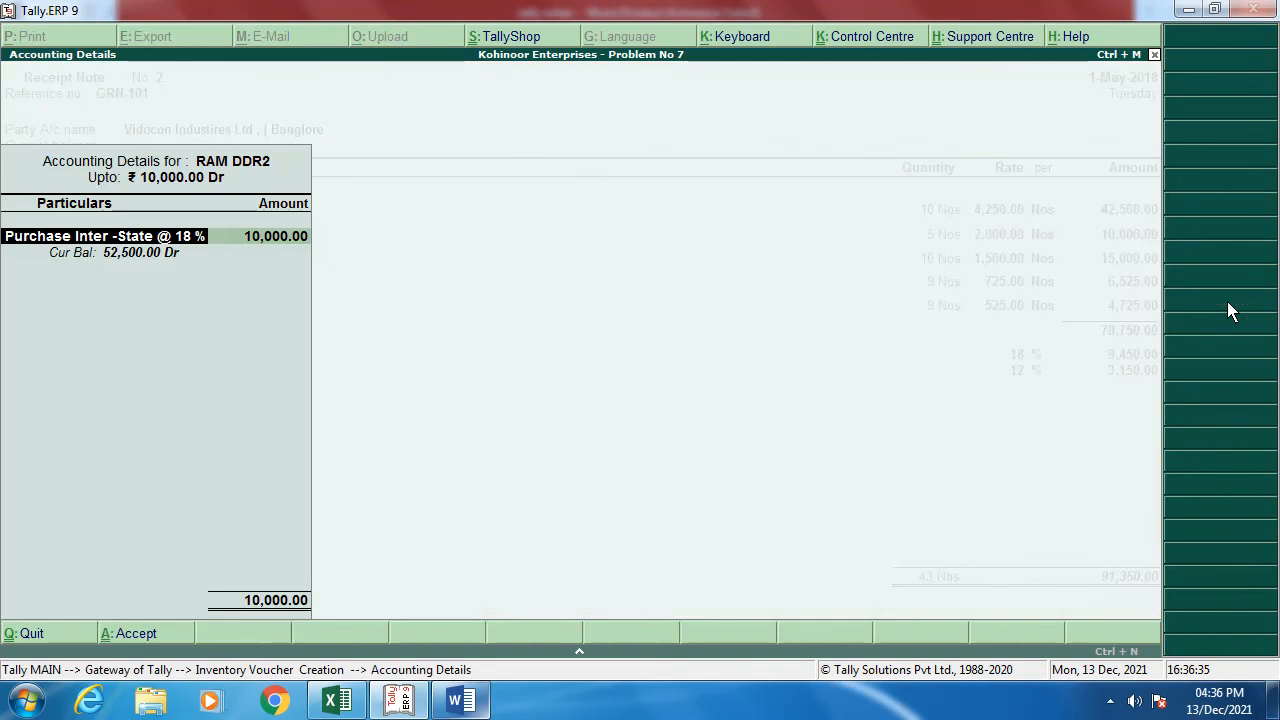
key("Return")
key("Return")
key("Return")
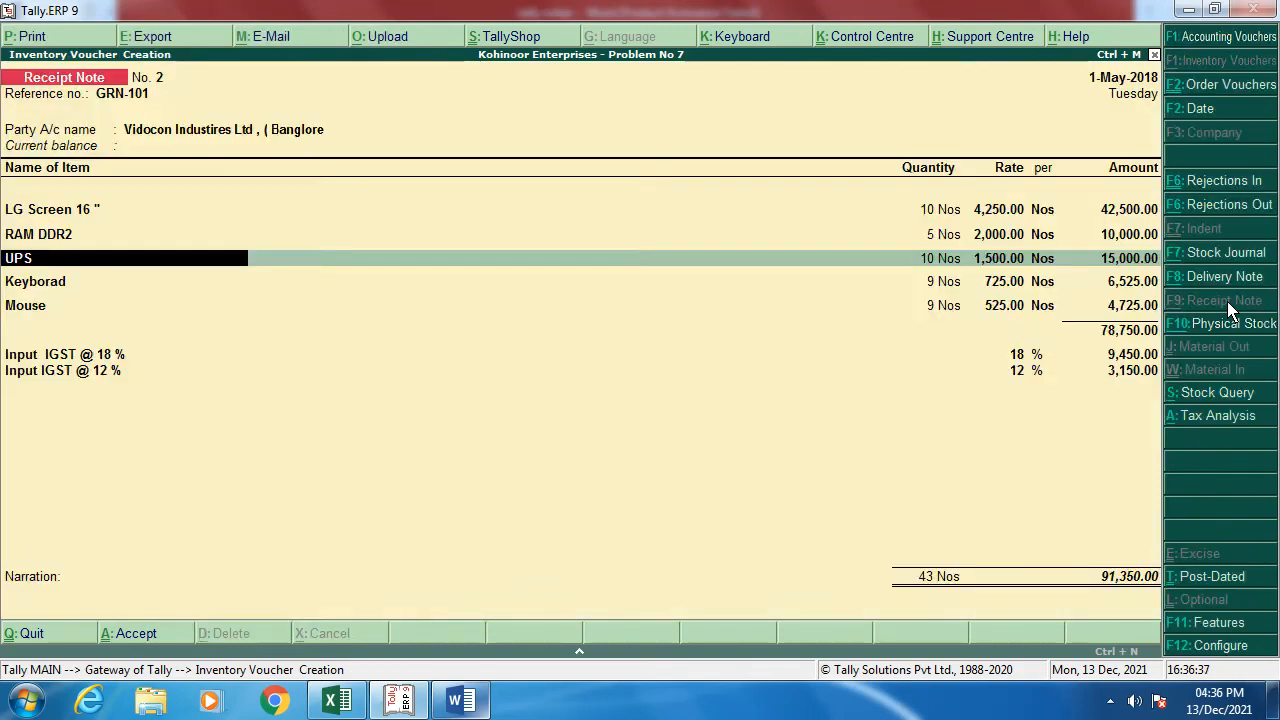
key("Return")
key("Return")
key("Return")
key("Return")
key("Return")
key("Return")
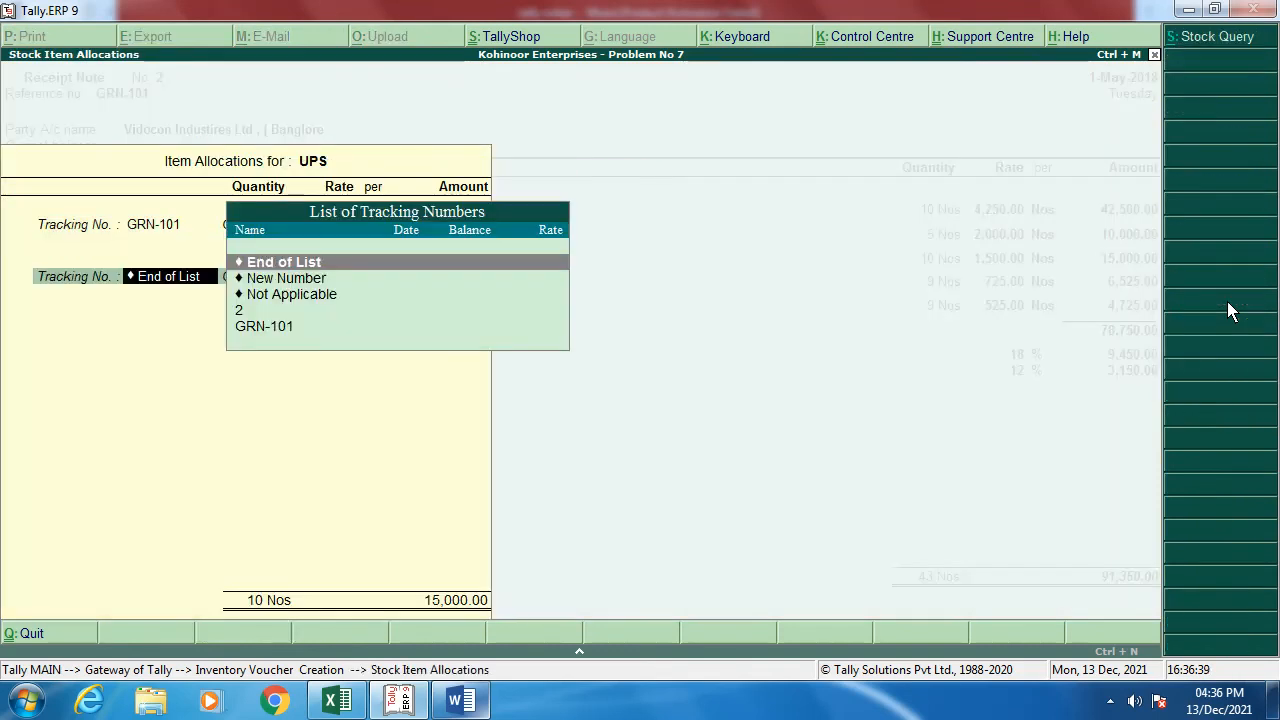
key("Return")
key("Return")
key("Return")
key("Return")
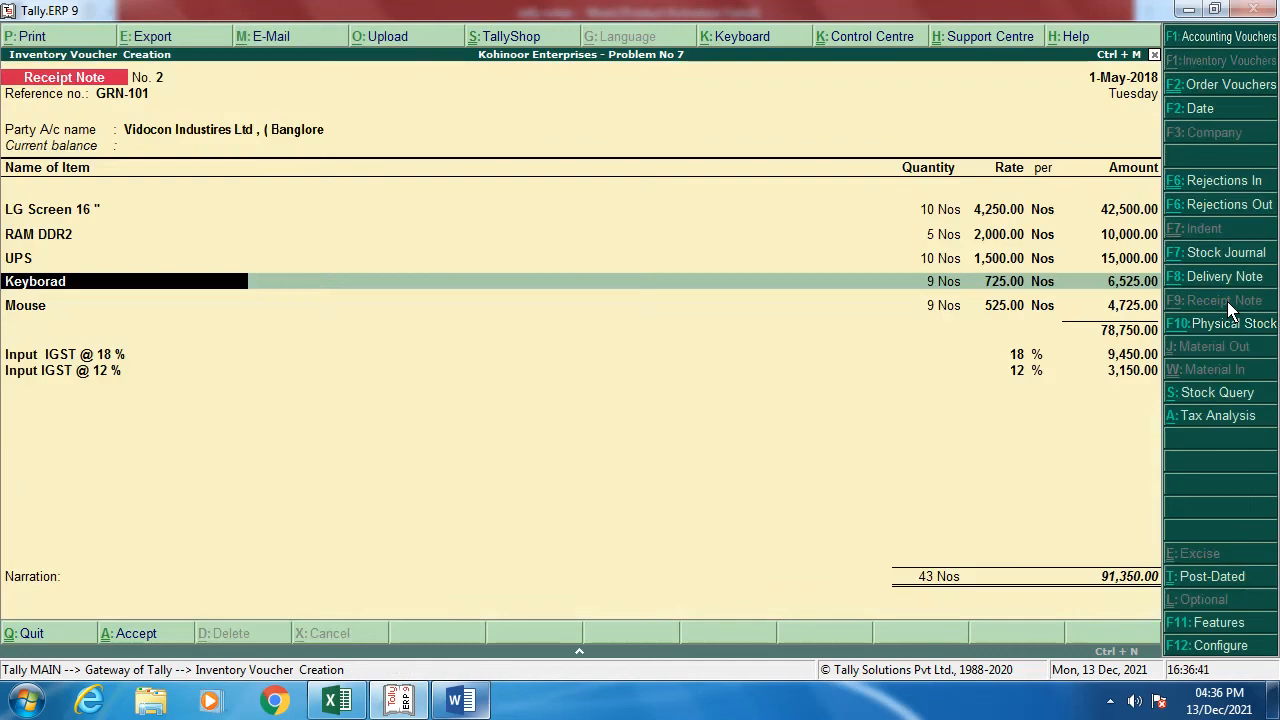
key("Return")
key("Return")
key("Return")
key("Return")
key("Return")
key("Return")
key("Return")
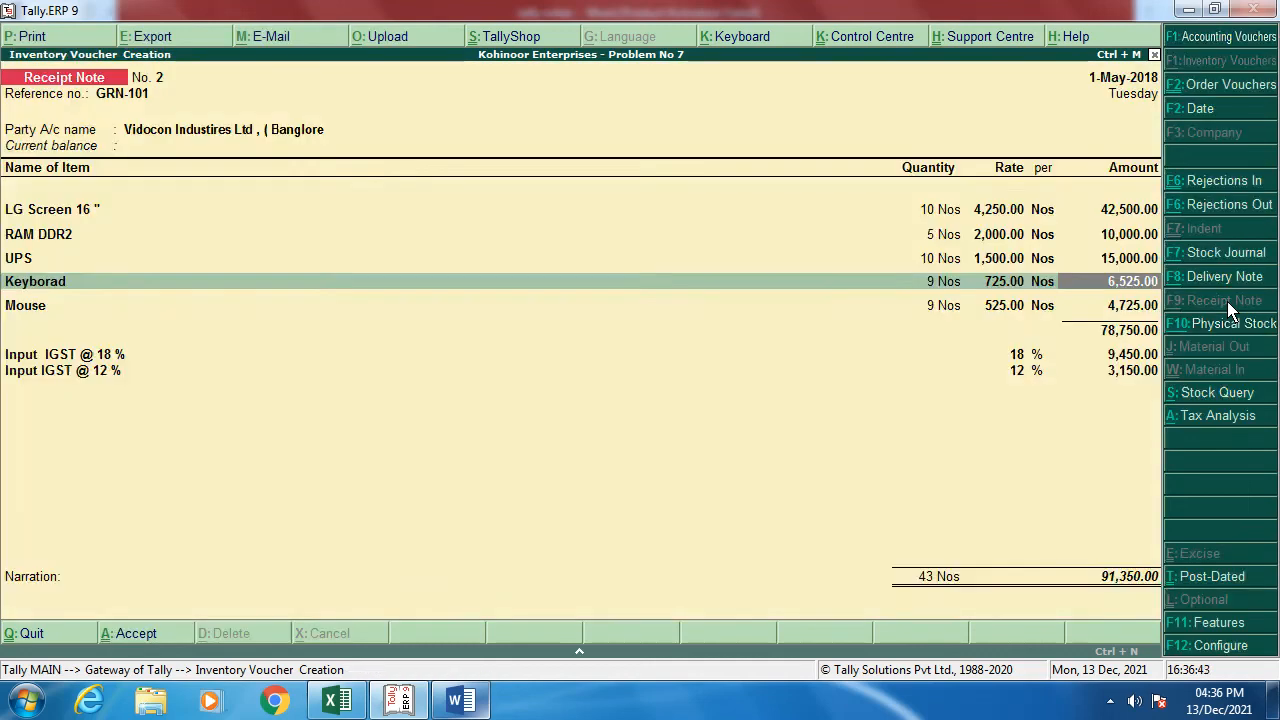
key("Return")
key("Return")
key("Return")
key("Return")
key("Return")
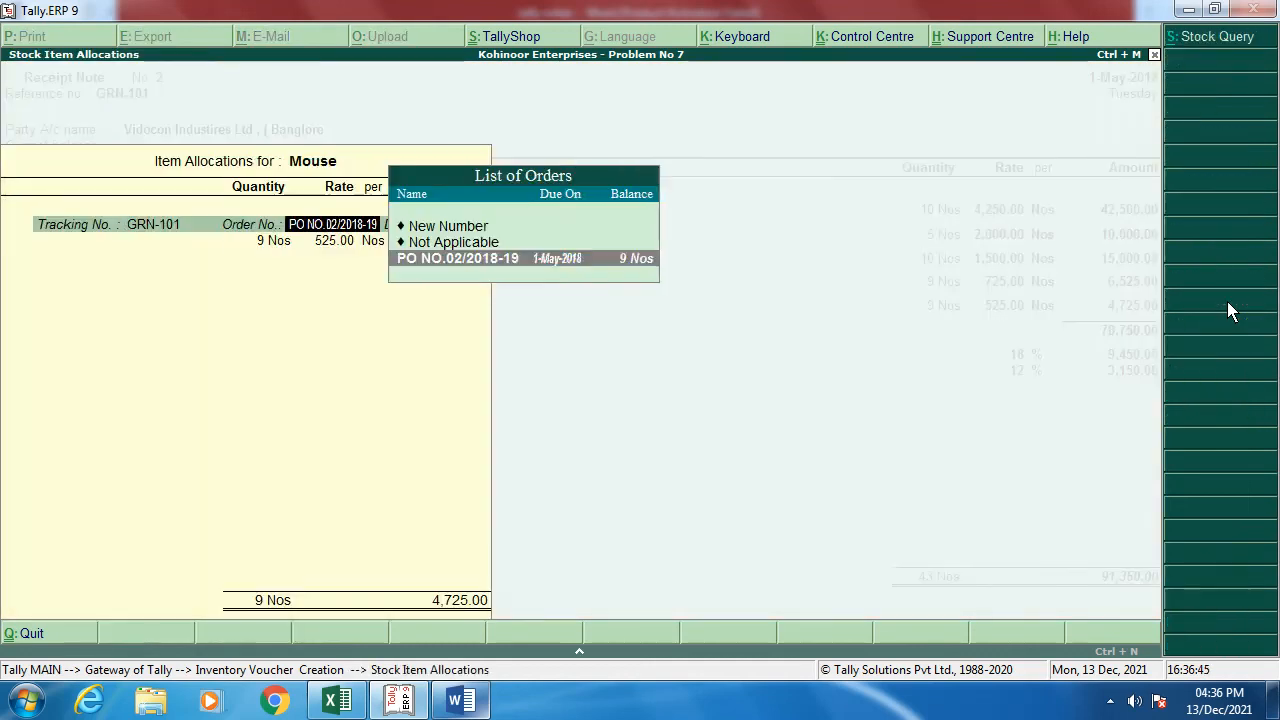
key("Return")
key("Return")
key("Return")
key("Return")
key("Return")
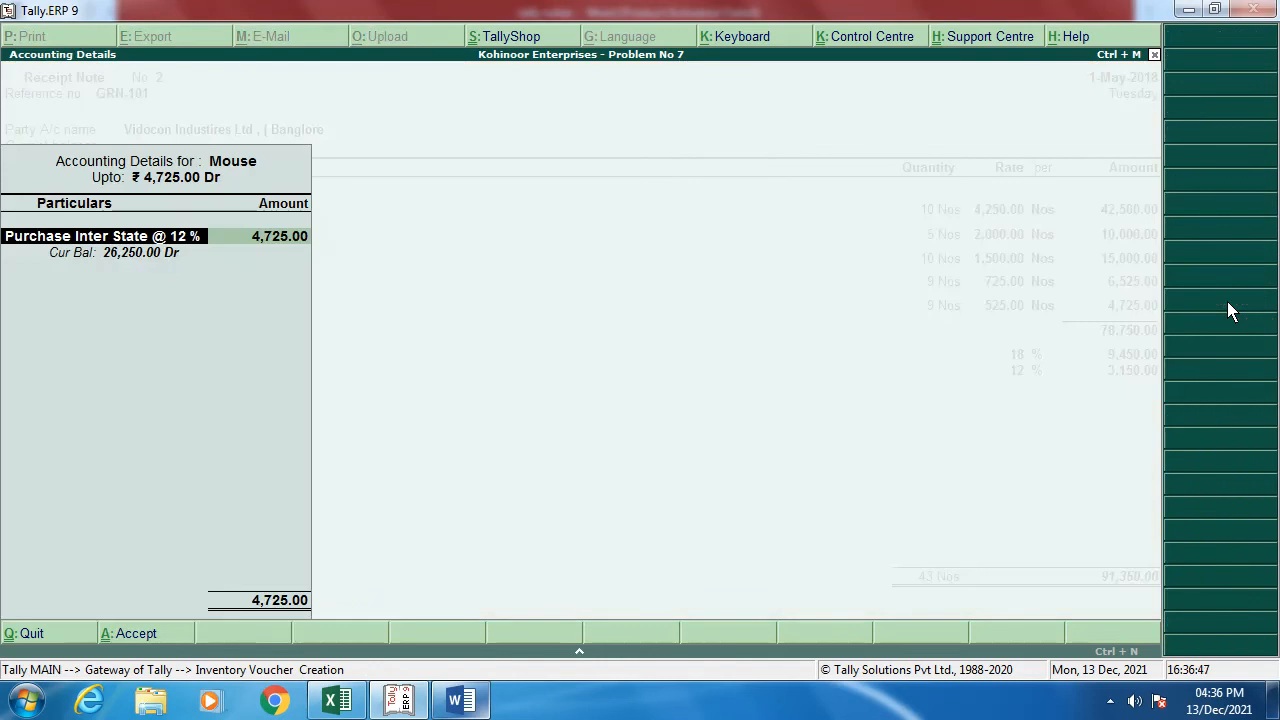
key("Return")
key("Return")
key("Return")
key("Return")
key("Return")
key("Return")
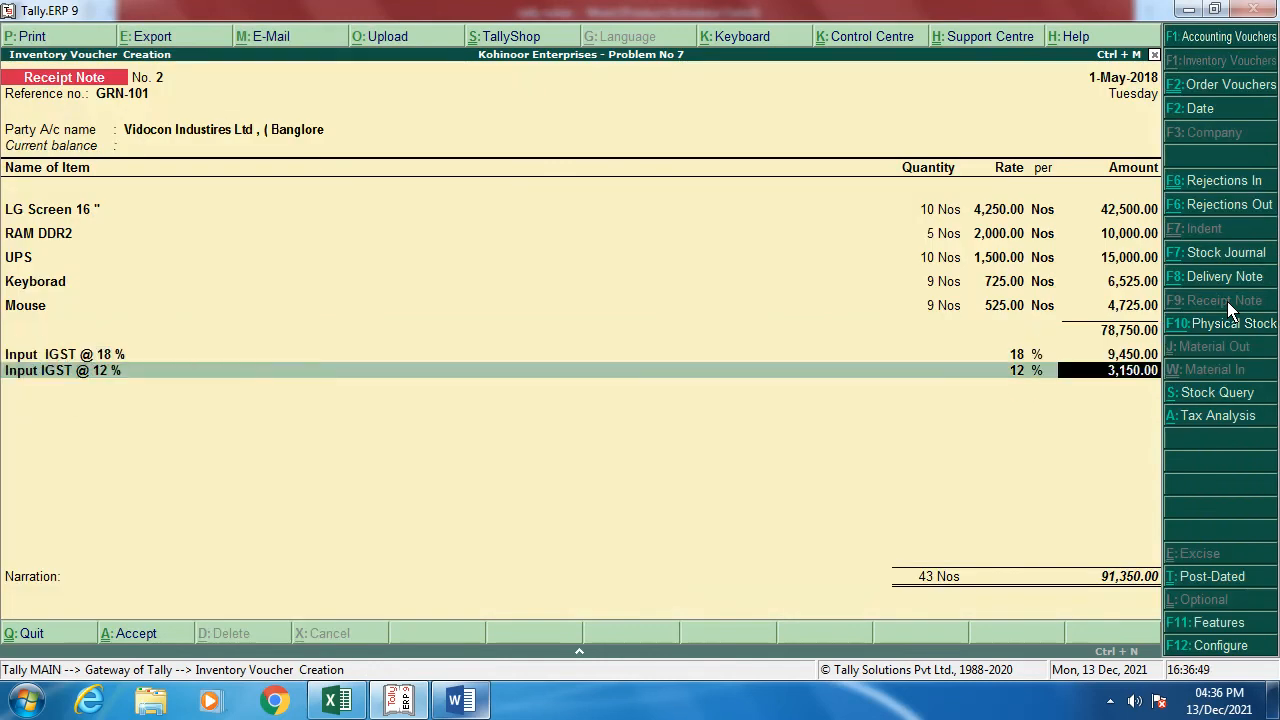
key("Return")
key("Return")
Step: Enter the GRN- narration, save the receipt note, and open the Profit & Loss A/c
key("Return")
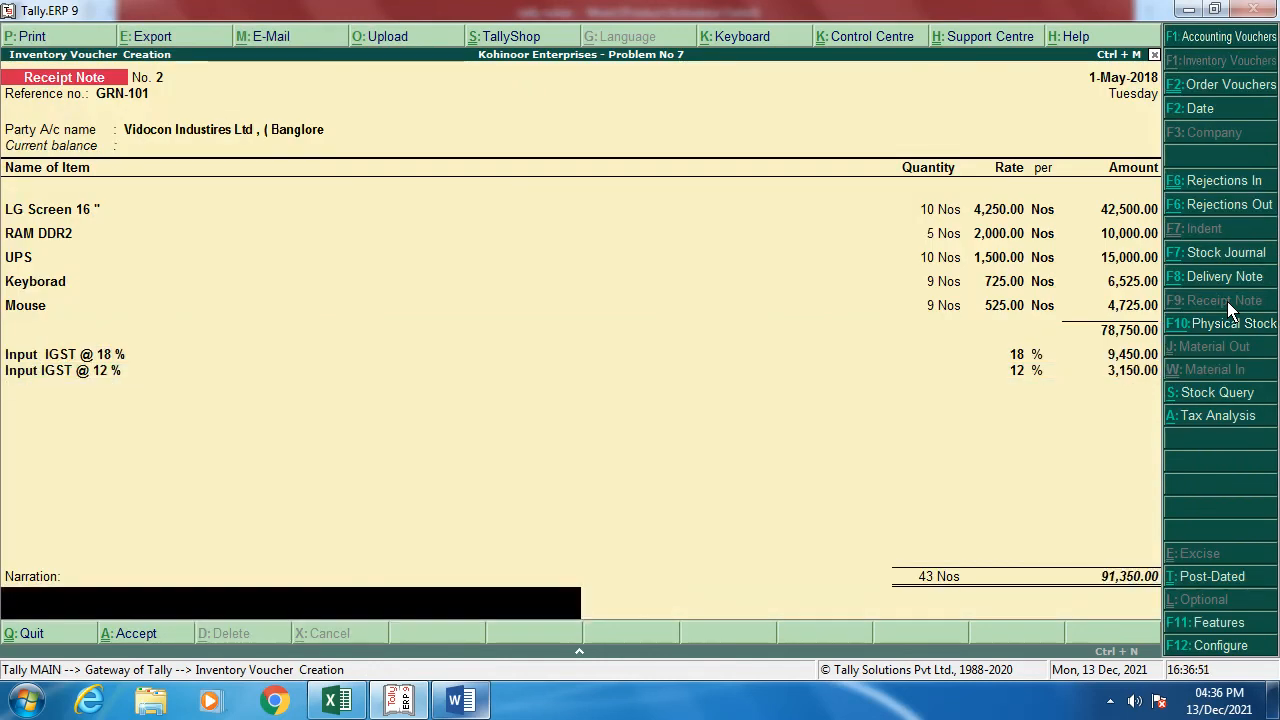
type("GRN-101")
key("Return")
key("Return")
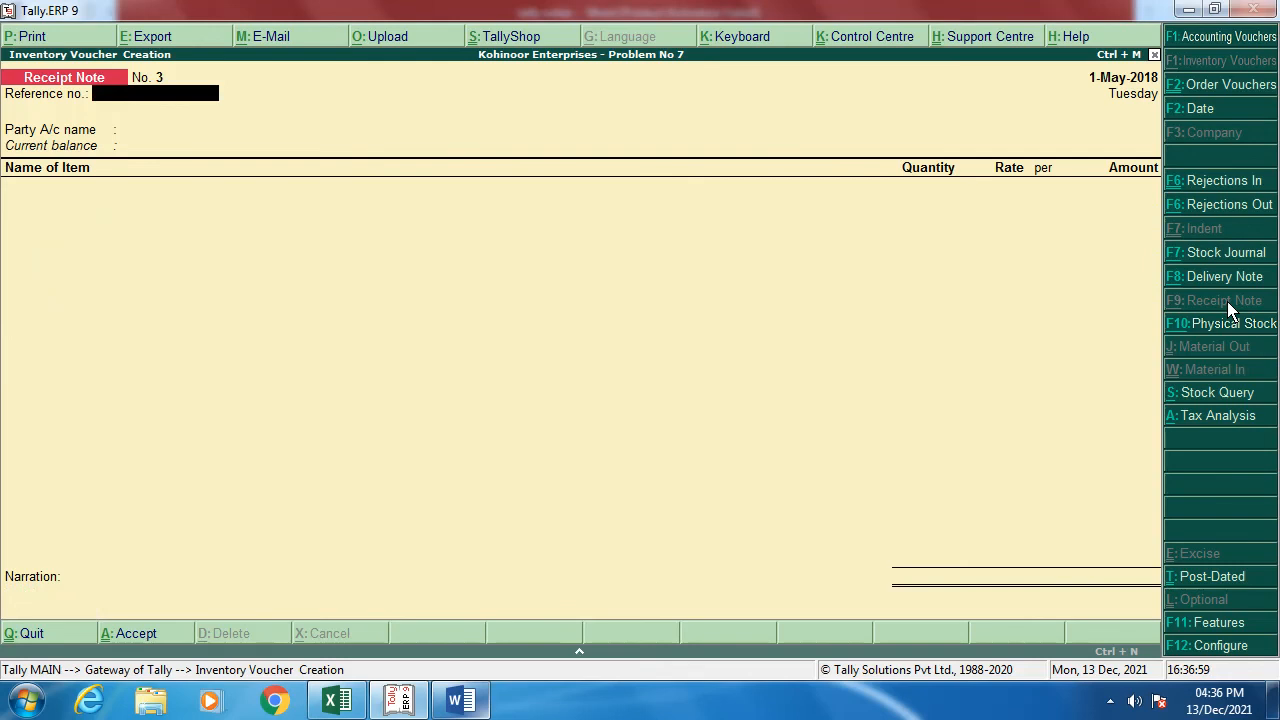
key("Escape")
key("Return")
key("Down")
key("Down")
key("Down")
key("Down")
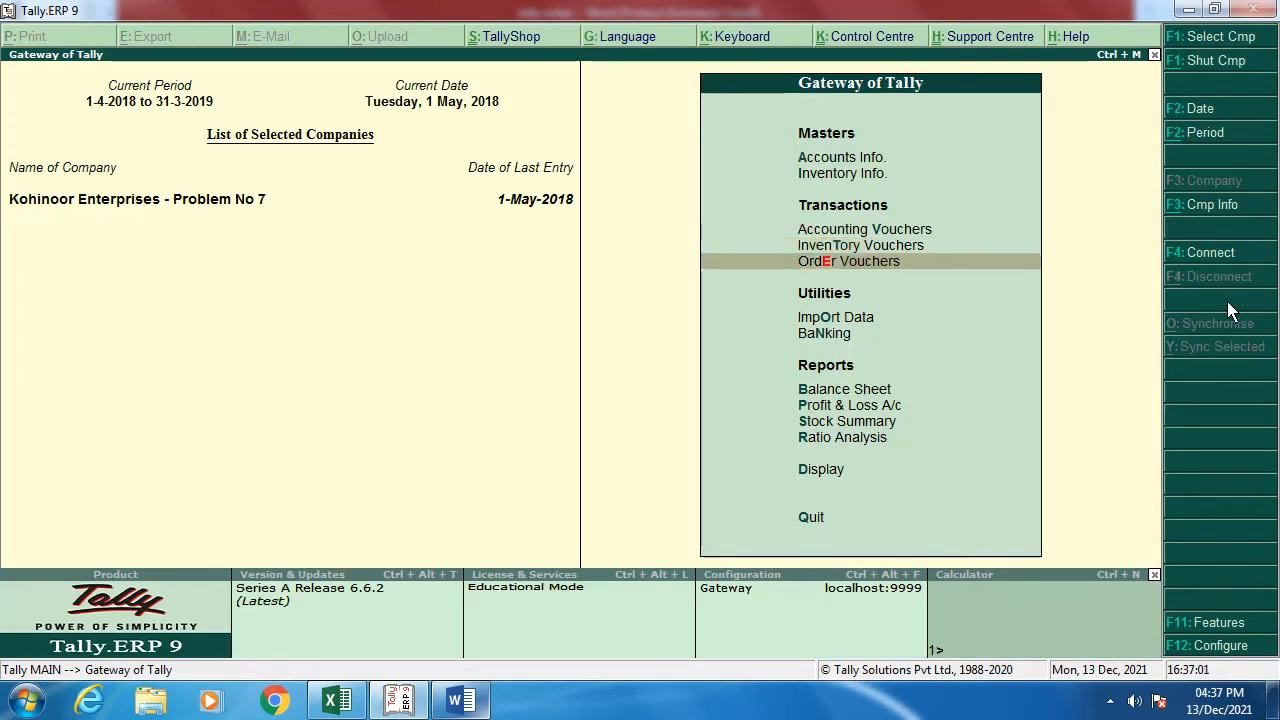
key("Down")
key("Return")
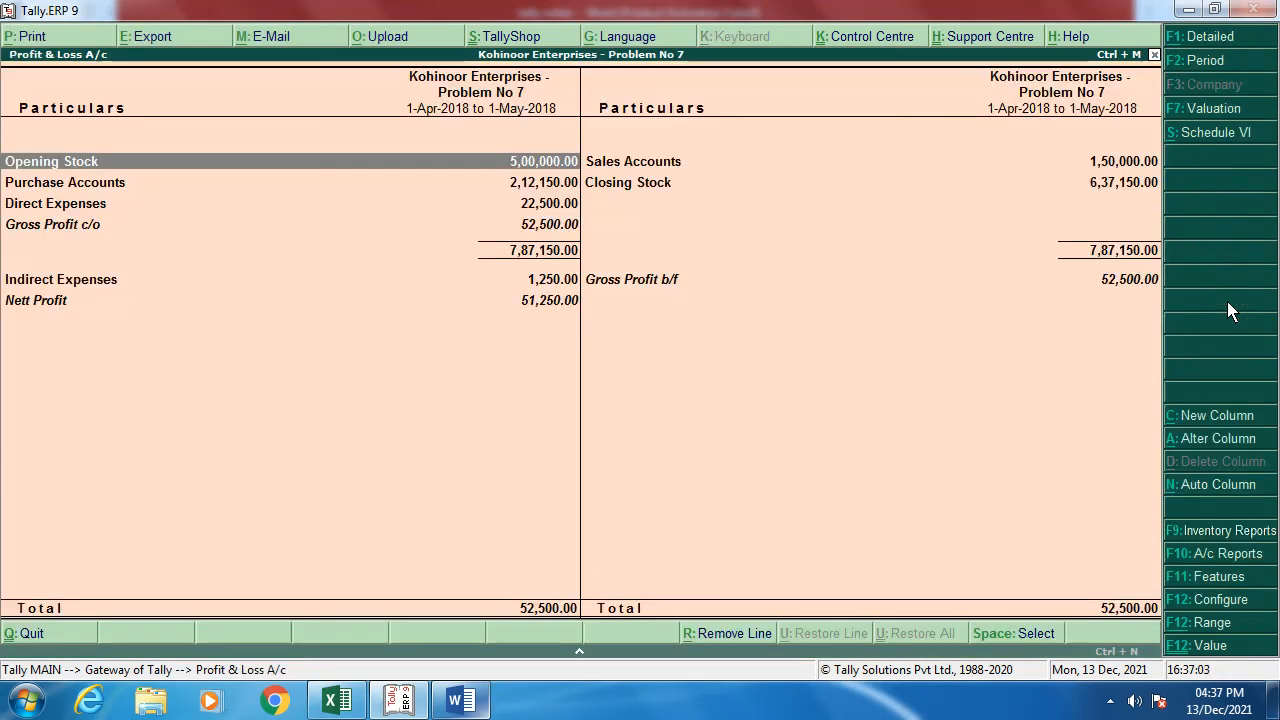
Step: Switch Profit & Loss to detailed view and drill into Purchase Bills to Come
left_click(1228, 42)
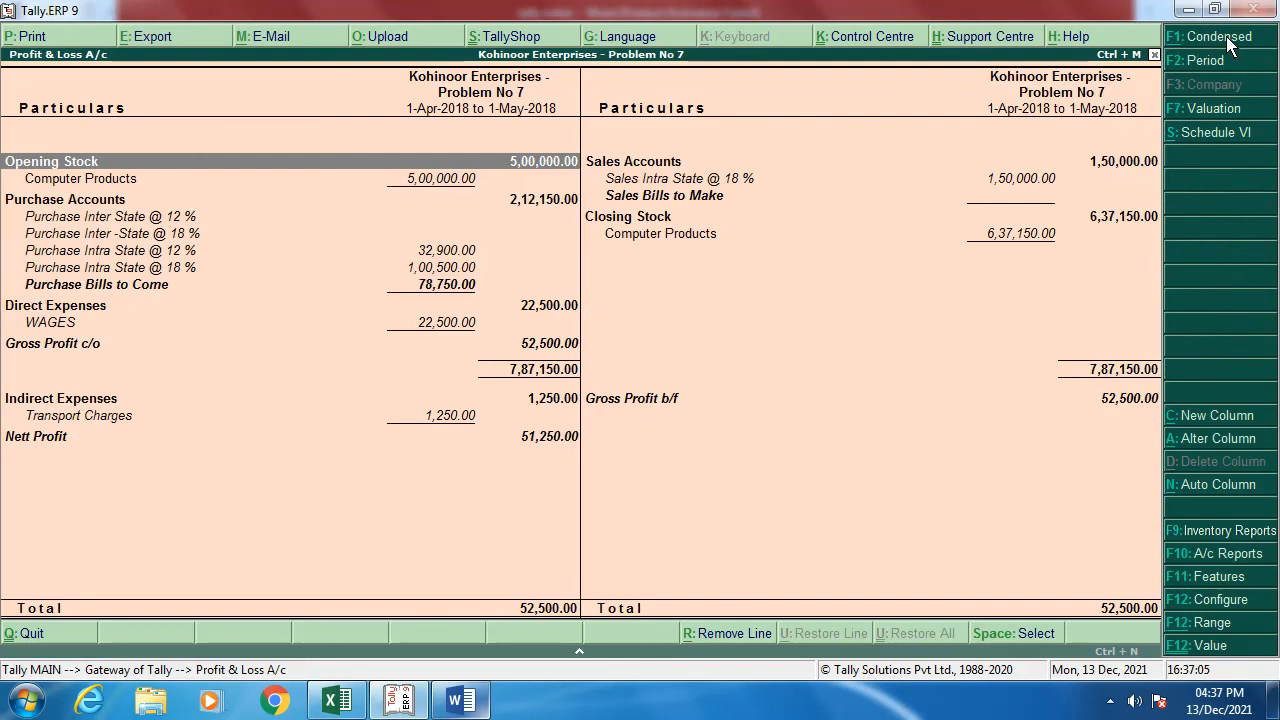
key("Down")
key("Down")
key("Down")
key("Down")
key("Down")
key("Down")
key("Down")
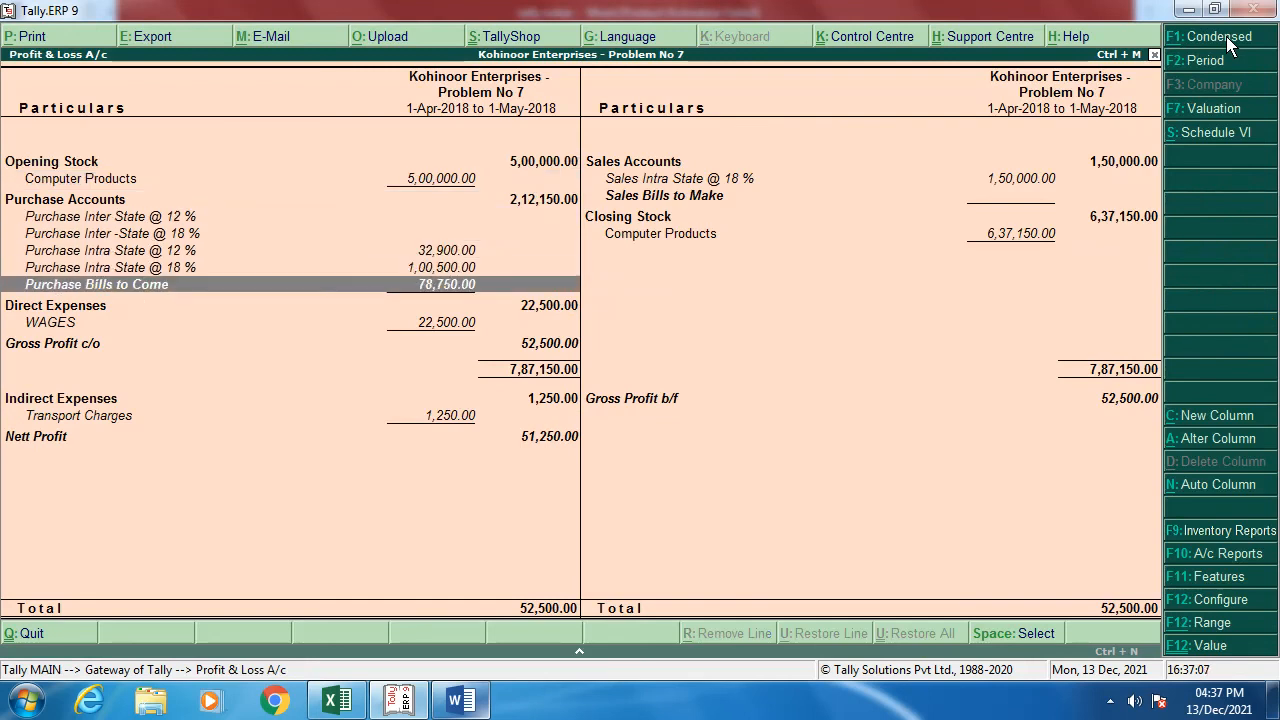
key("Return")
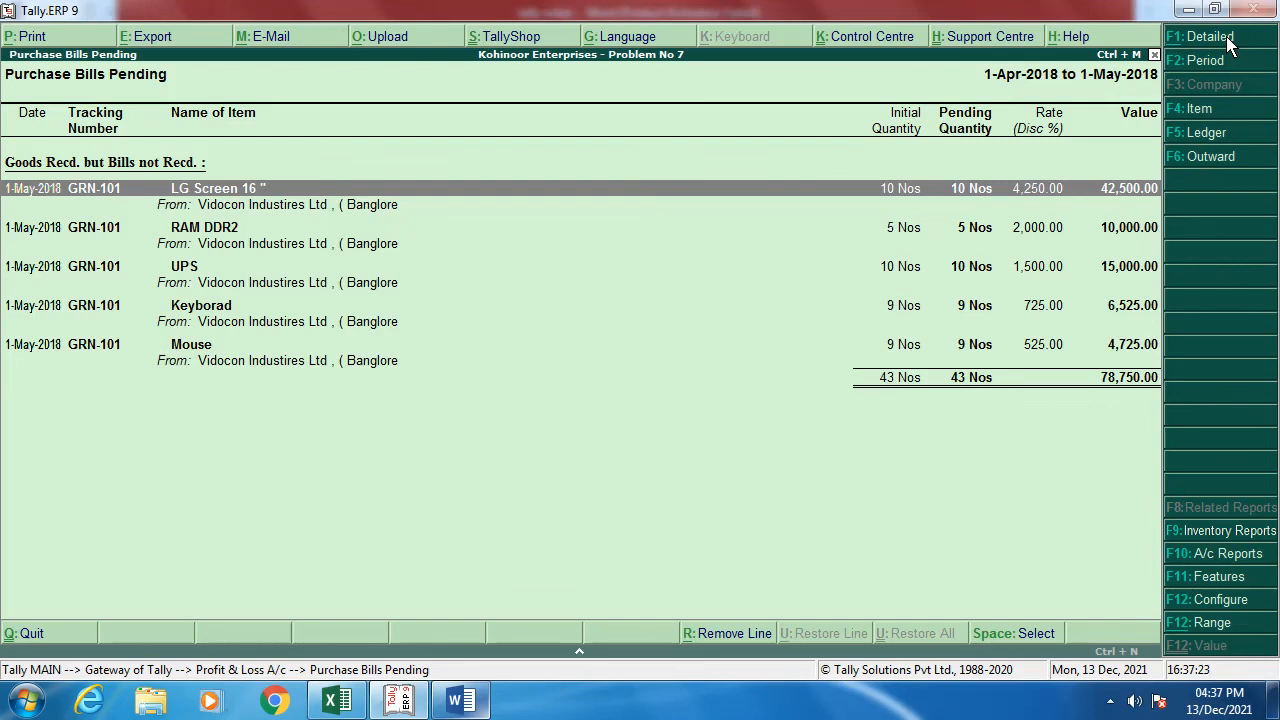
Step: Open the Sales Bills Pending report under Statements of Inventory
key("Escape")
key("Escape")
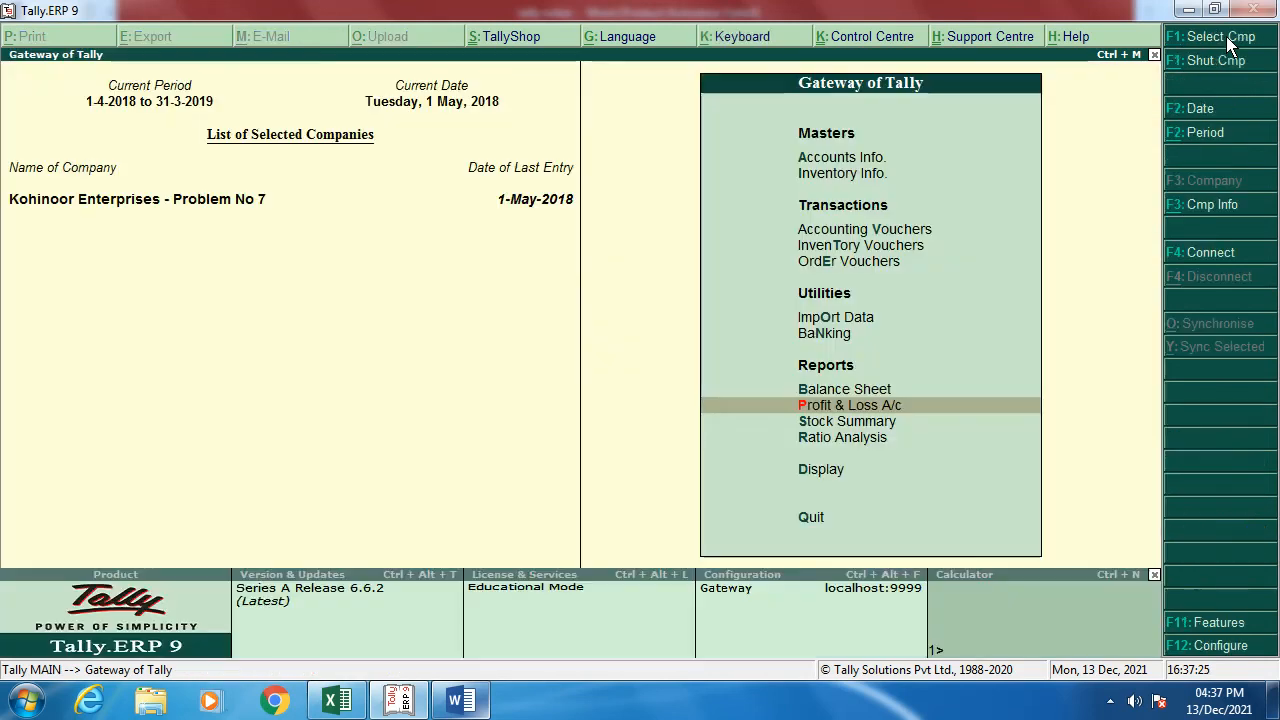
key("Down")
key("Down")
key("Down")
key("Return")
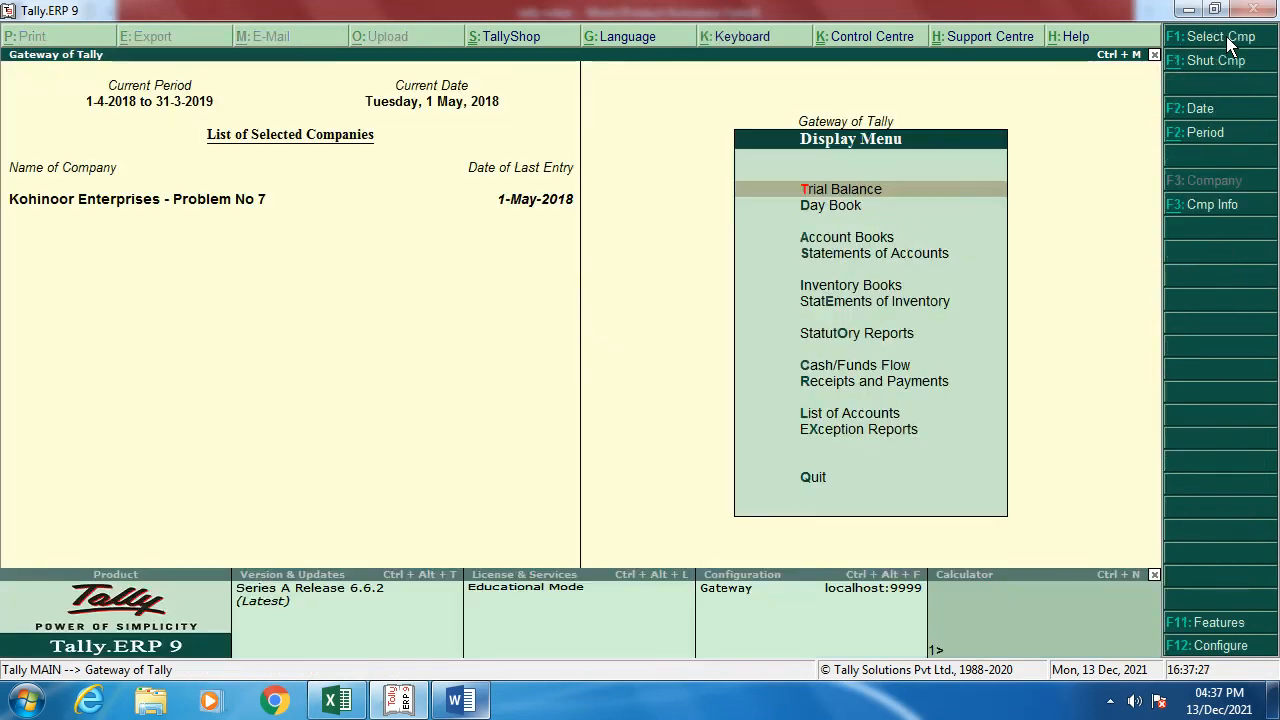
key("Down")
key("Down")
key("Down")
key("Down")
key("Down")
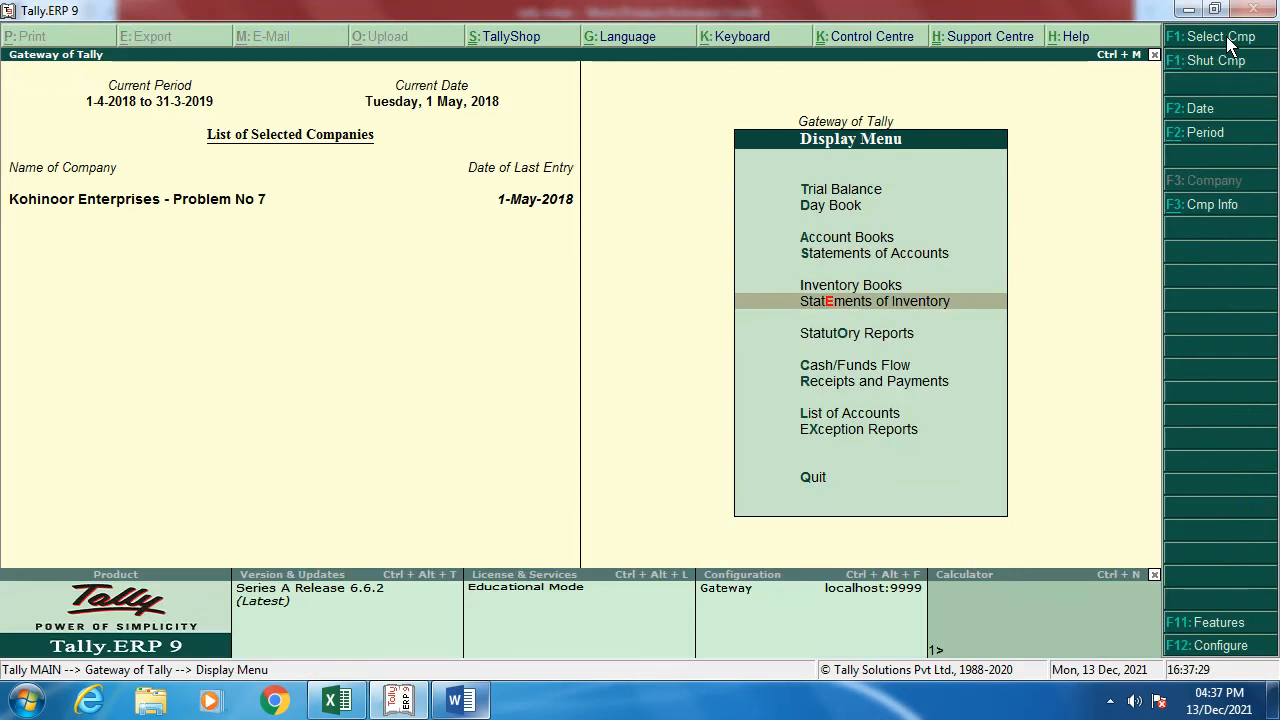
key("Return")
key("Down")
key("Down")
key("Down")
key("Down")
key("Down")
key("Down")
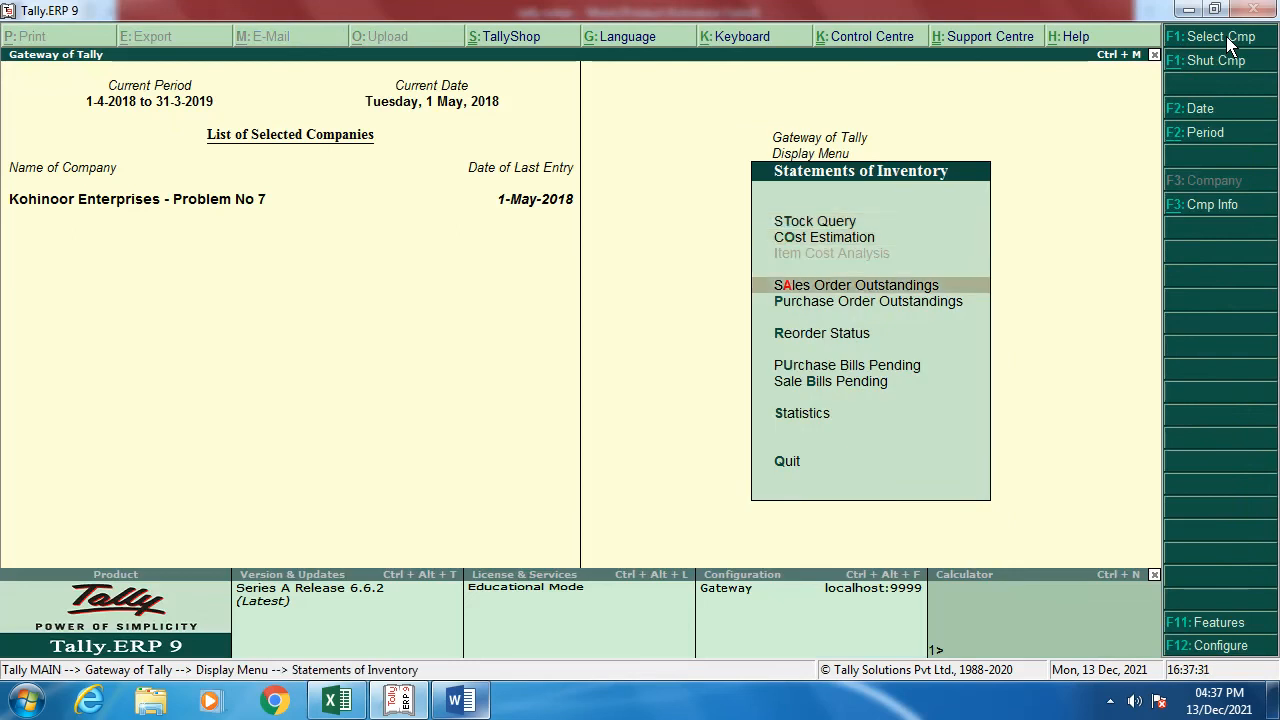
key("Return")
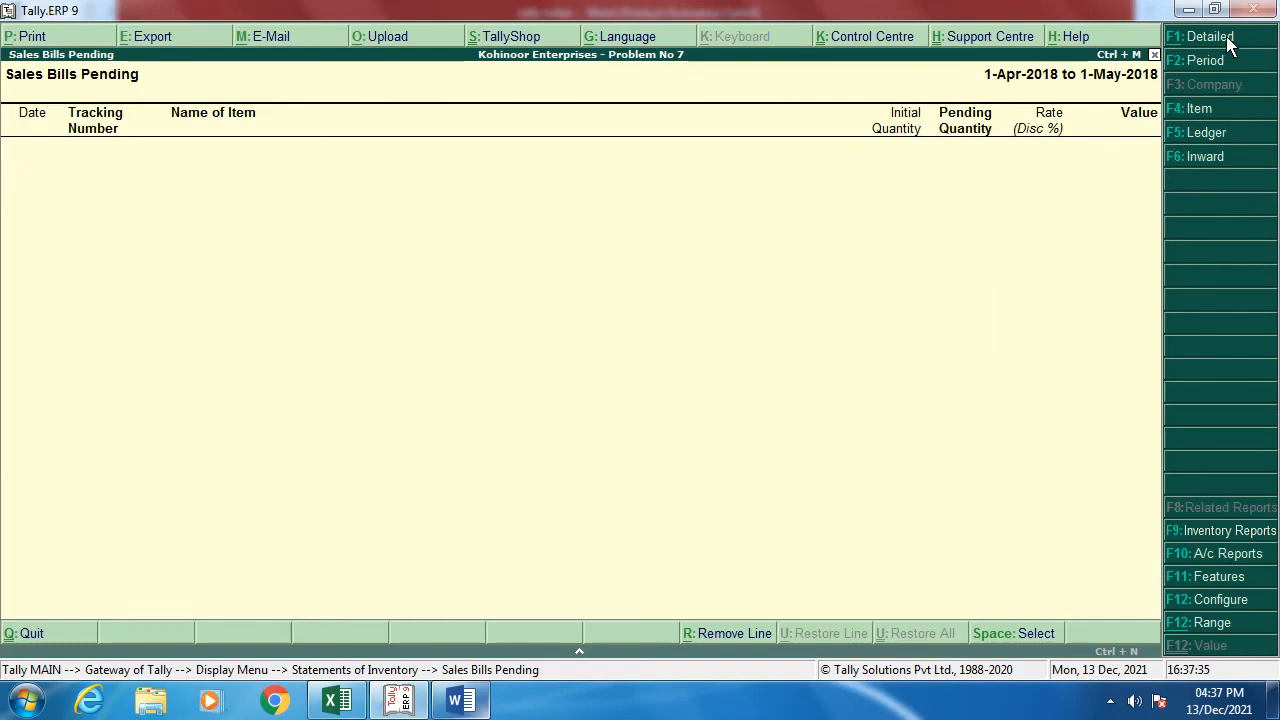
Step: Check Purchase Bills Pending, then return to Gateway at Accounting Vouchers
key("Escape")
key("Up")
key("Return")
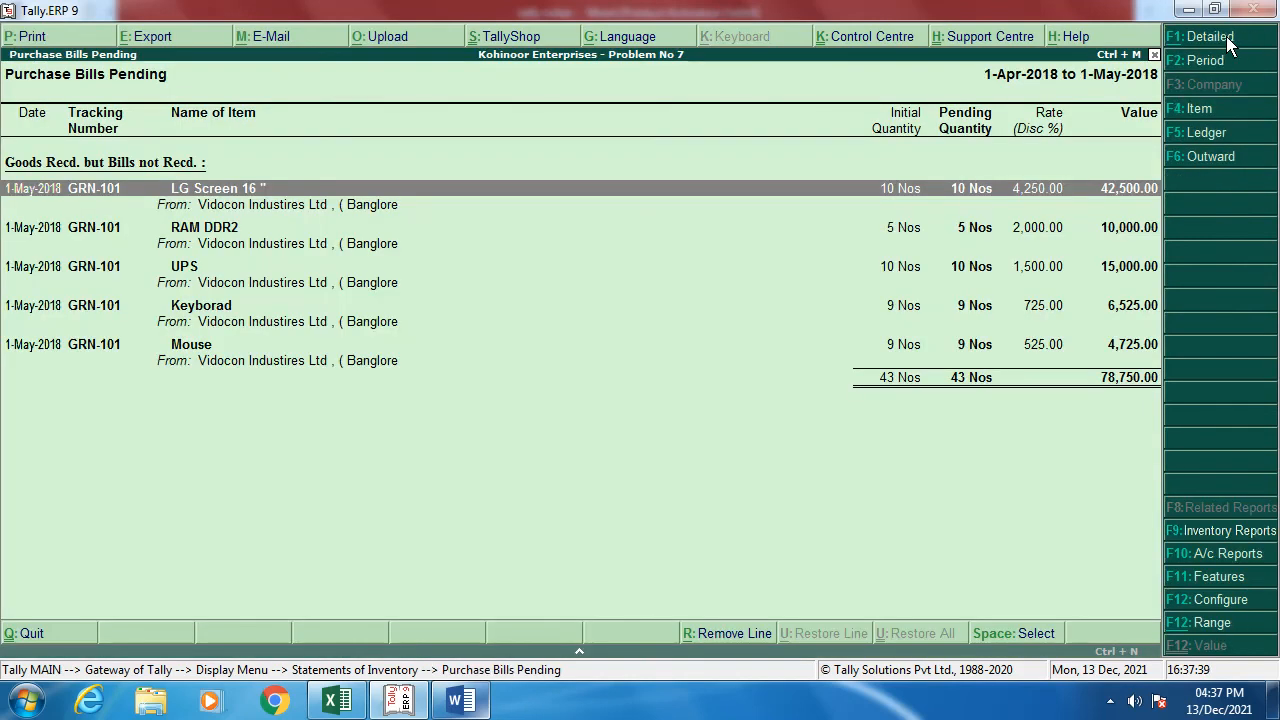
key("Escape")
key("Escape")
key("Escape")
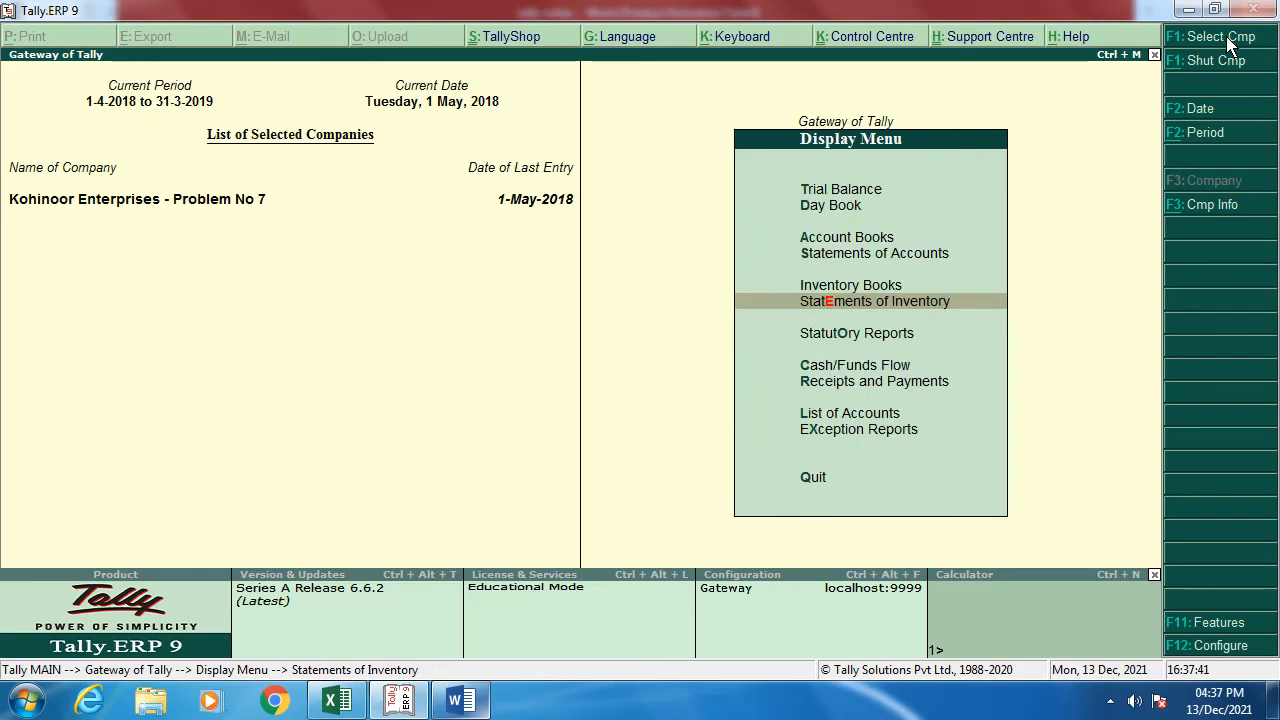
key("Up")
key("Up")
key("Up")
key("Up")
key("Up")
key("Up")
key("Up")
key("Up")
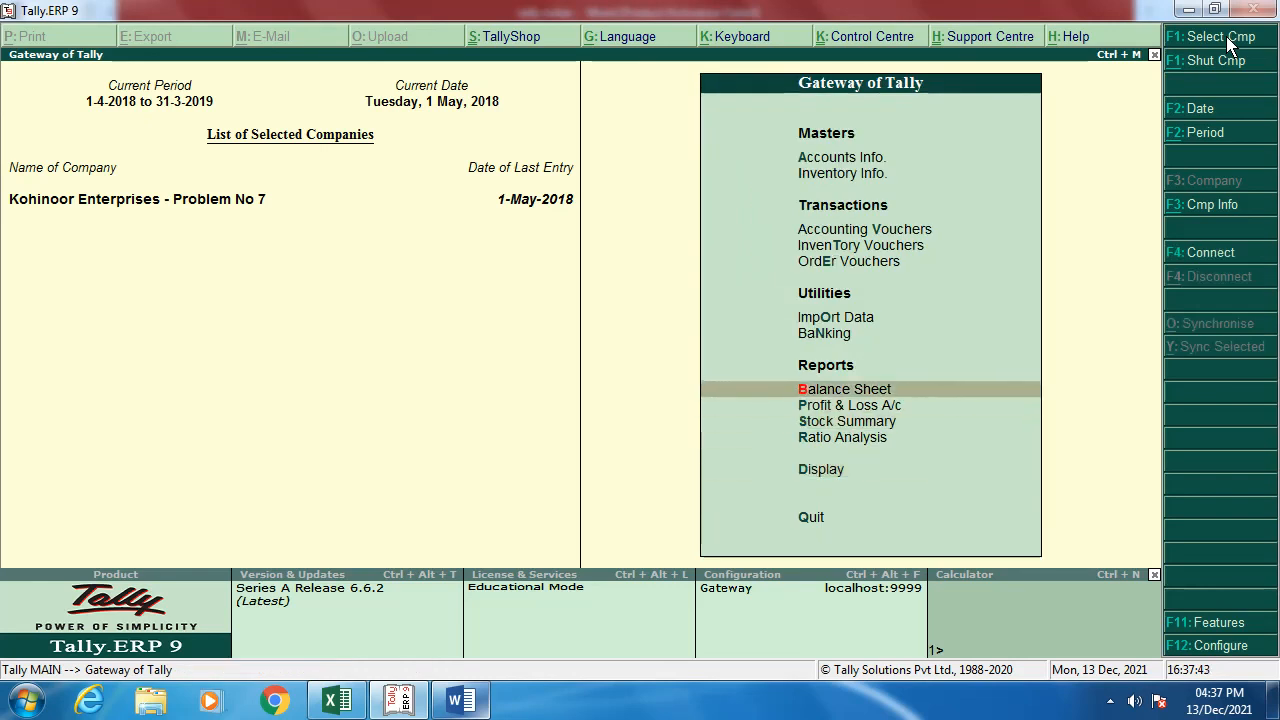
key("Up")
Step: Start a Purchase voucher for BILL NO.160 dated 1-May-2018 from Vidocon, pulling receipt note GRN-101
key("Return")
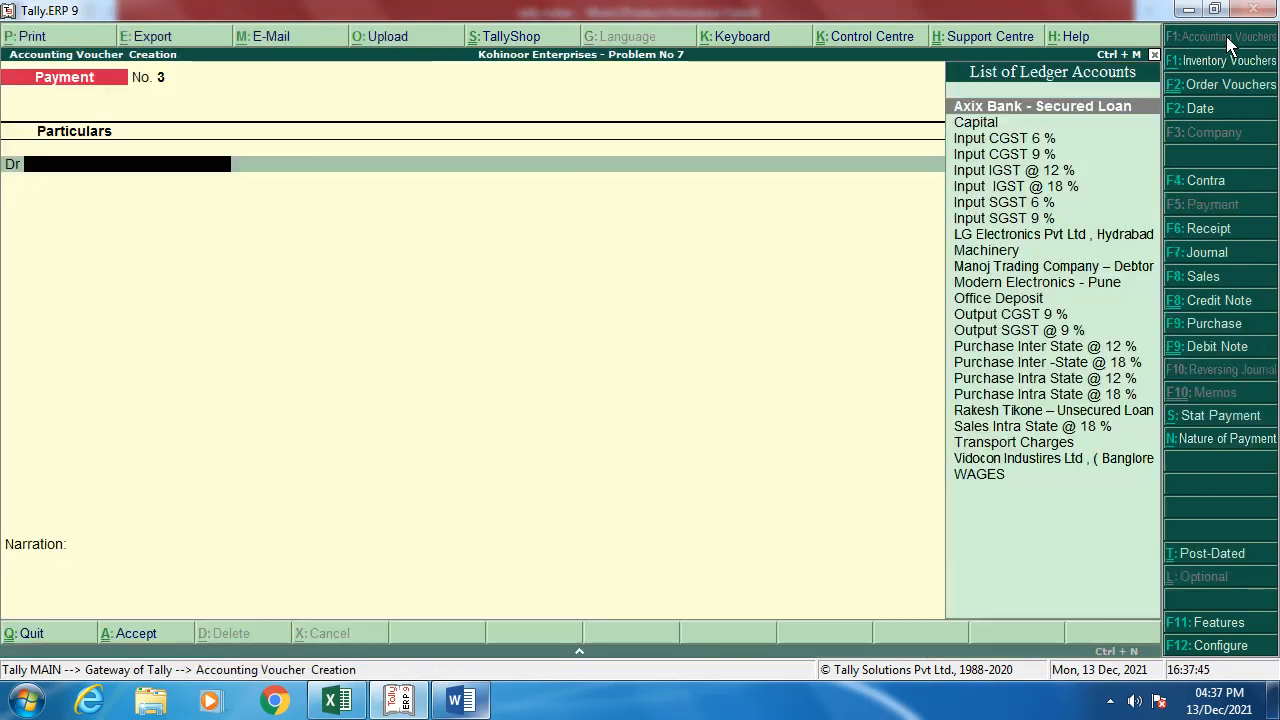
key("F9")
type("BILL NO.1")
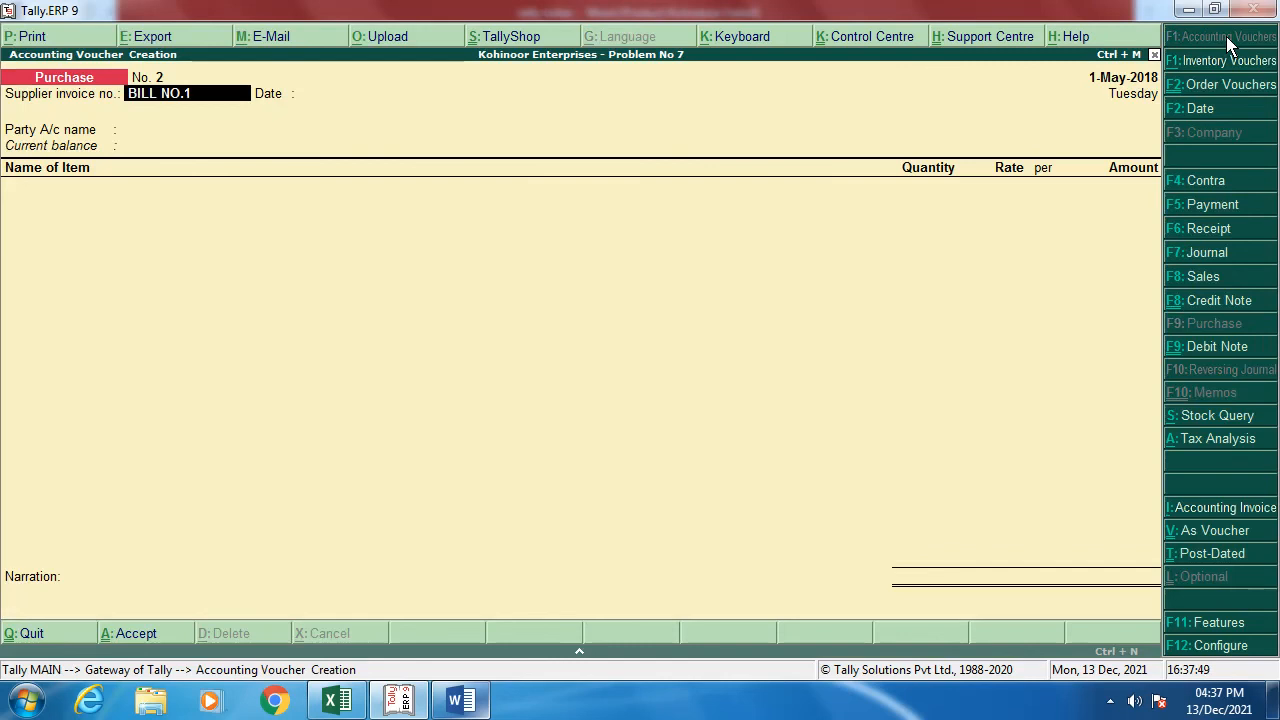
key("Return")
key("Return")
key("Down")
key("Down")
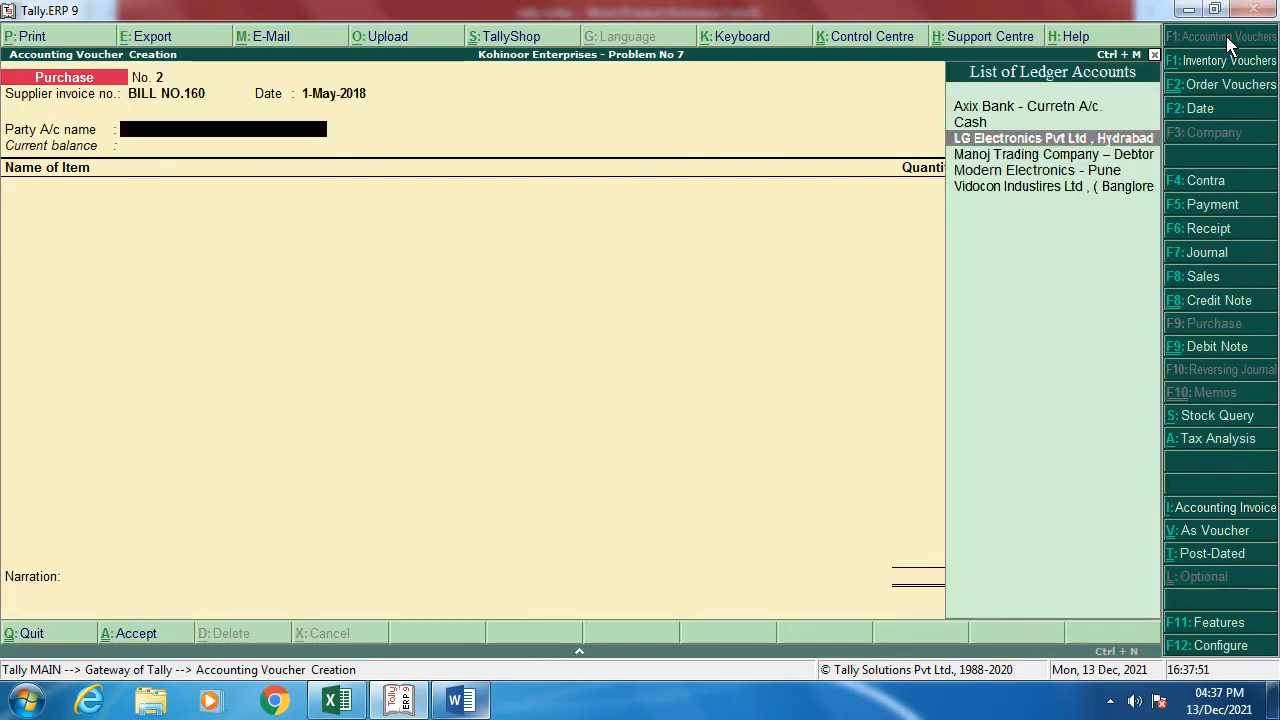
key("Down")
key("Down")
key("Down")
key("Return")
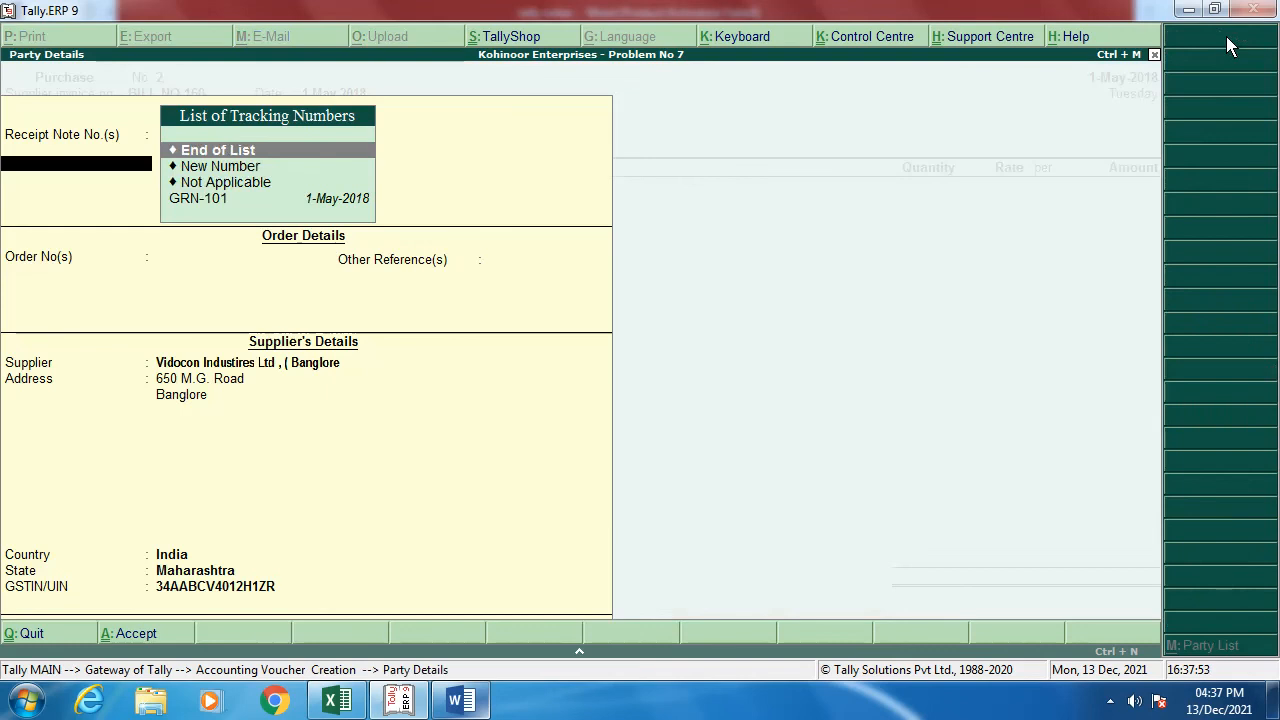
key("Down")
key("Down")
key("Down")
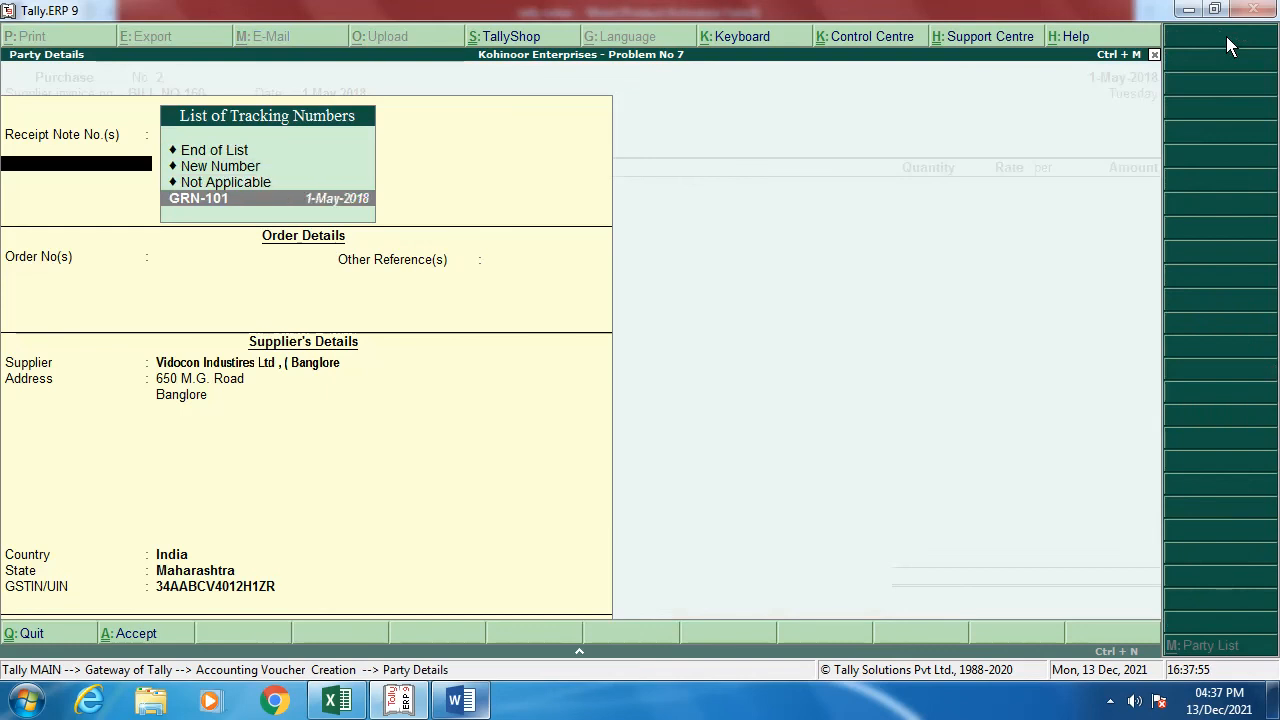
key("Return")
key("Return")
key("Return")
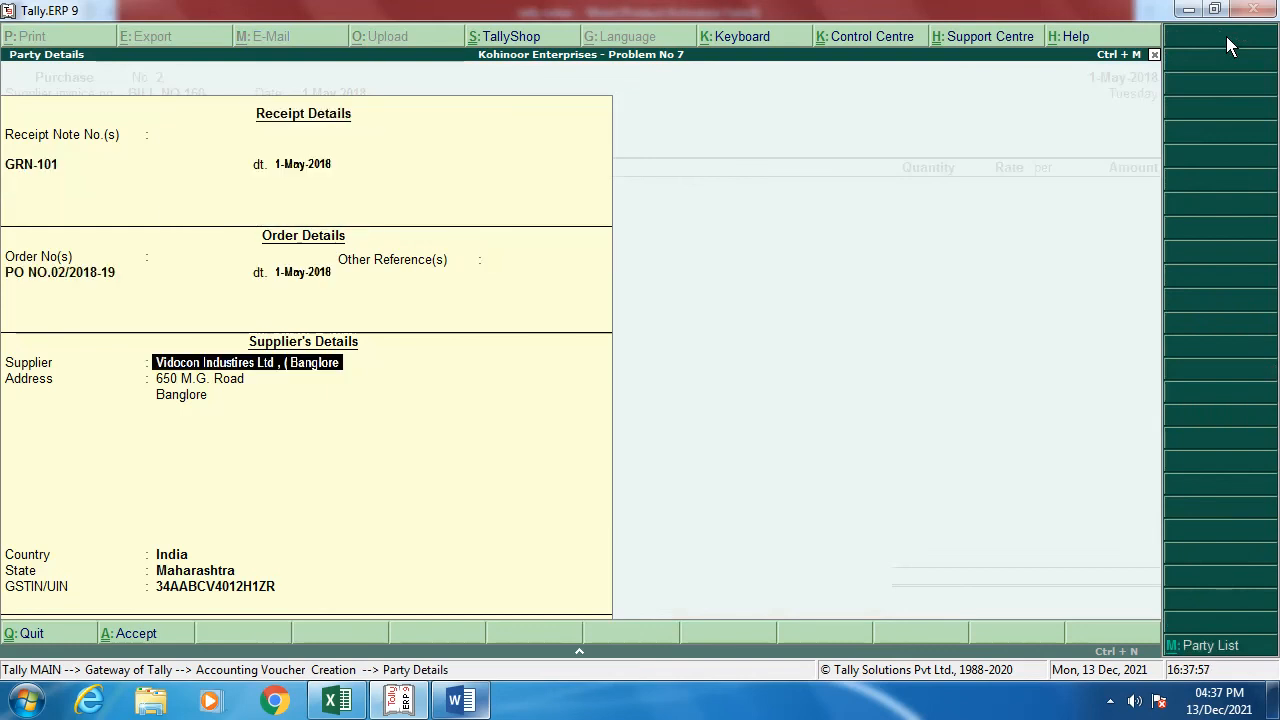
key("Return")
key("Return")
key("Return")
key("Return")
key("Return")
key("Return")
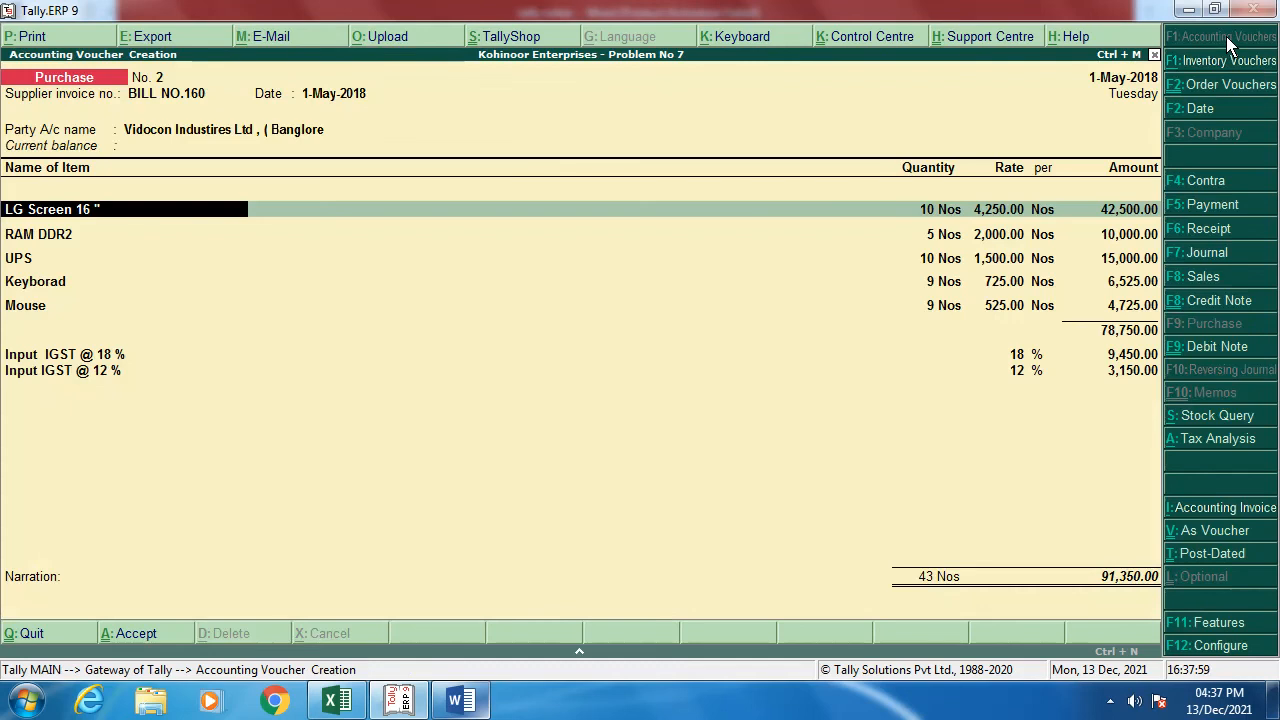
key("Return")
Step: Allocate all five items to GRN-101 and add New Ref BILL NO.160, 30 days, 91,350.00 Cr
key("Return")
key("Return")
key("Return")
key("Return")
key("Return")
key("Return")
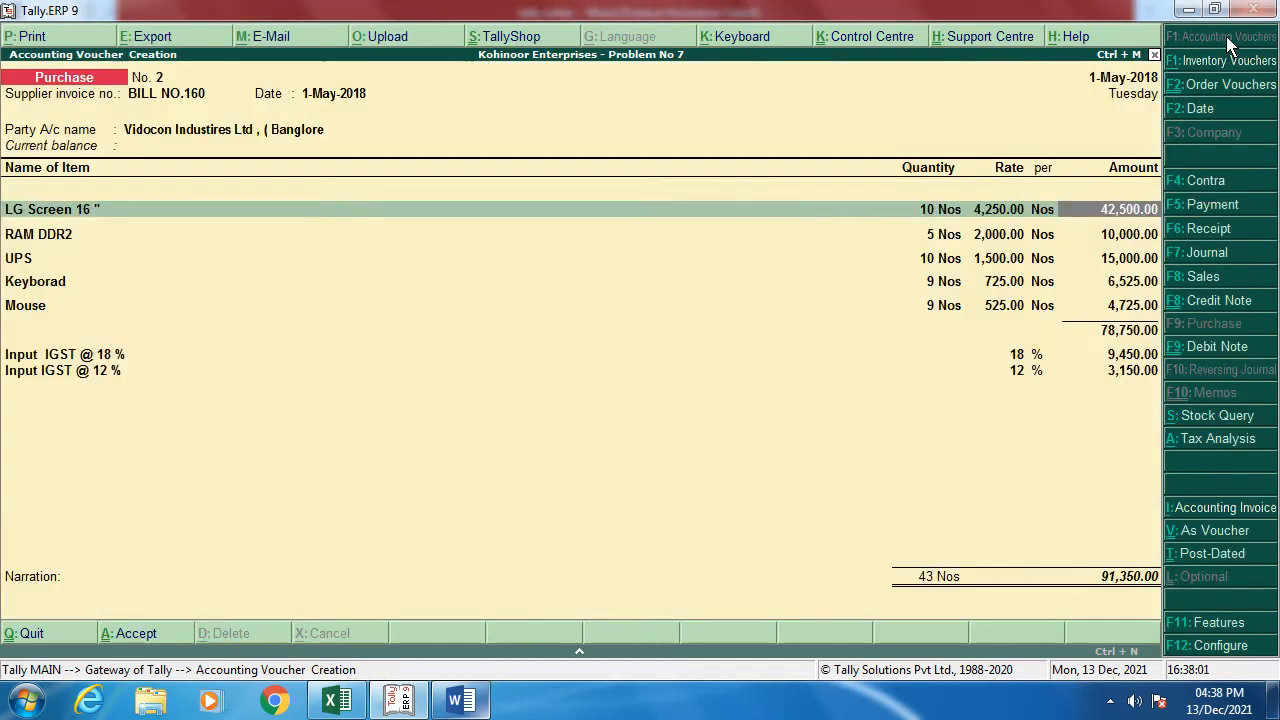
key("Return")
key("Return")
key("Return")
key("Return")
key("Return")
key("Return")
key("Return")
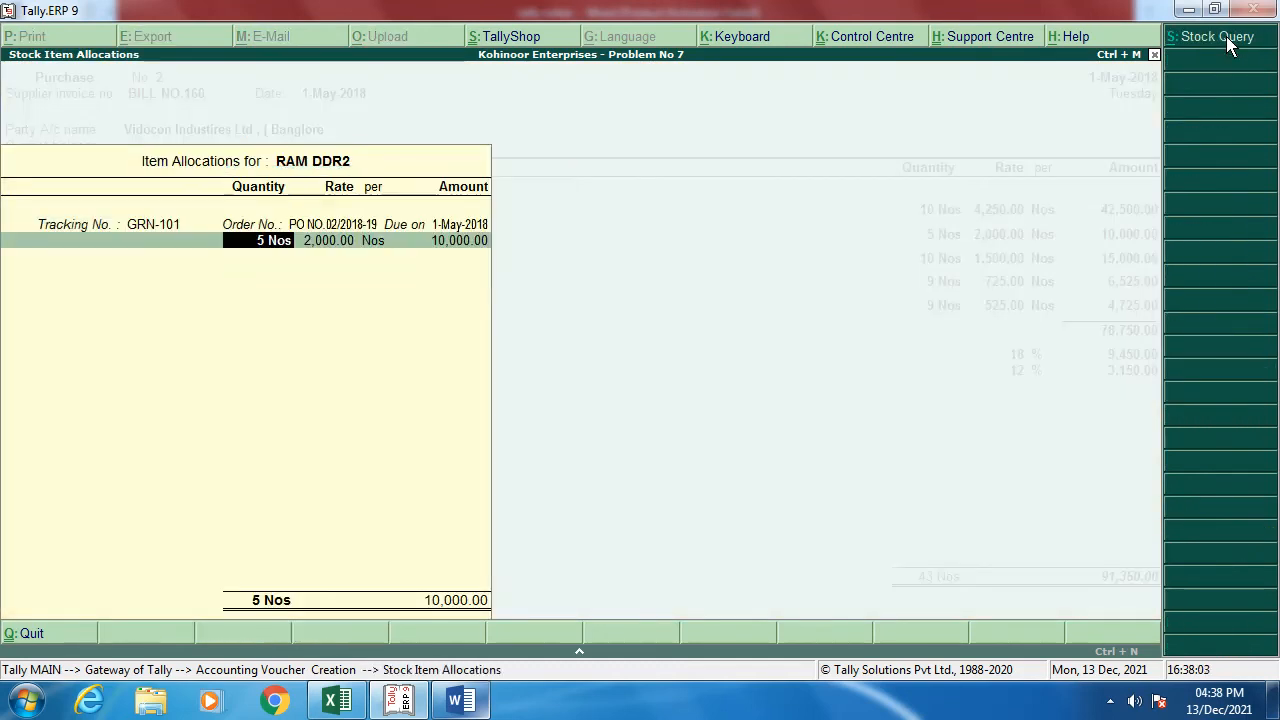
key("Return")
key("Return")
key("Return")
key("Return")
key("Return")
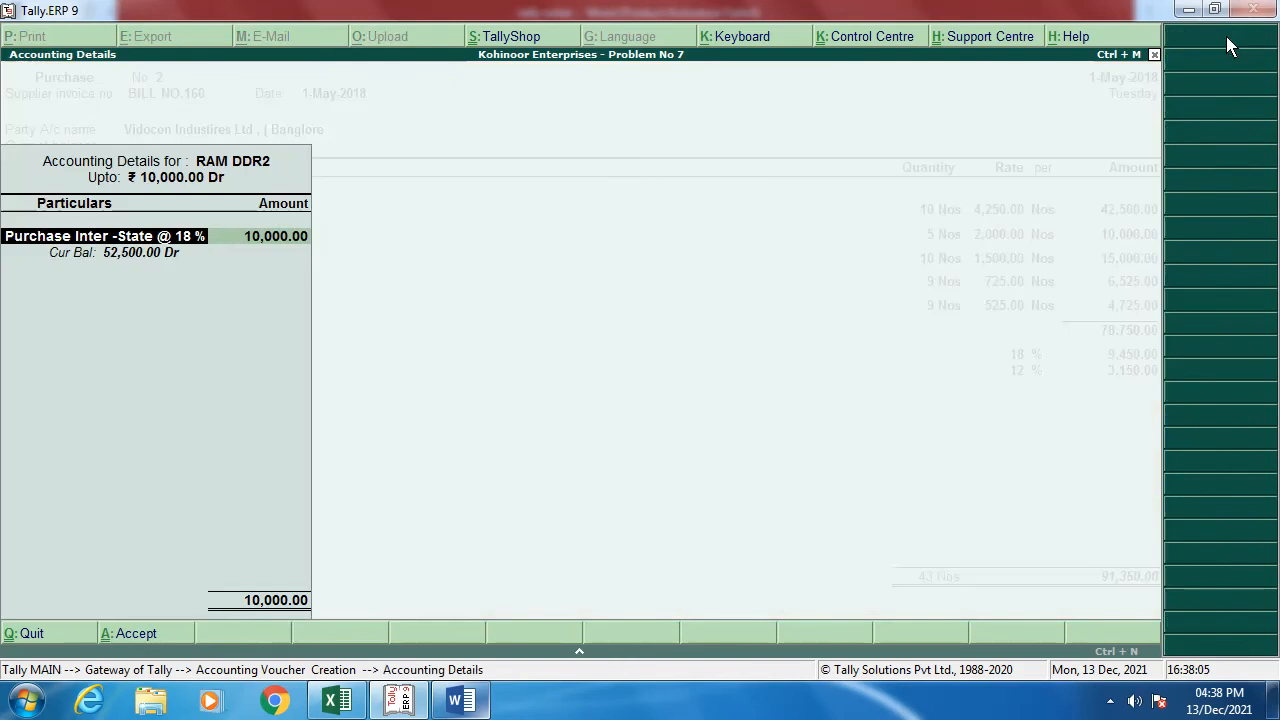
key("Return")
key("Return")
key("Return")
key("Return")
key("Return")
key("Return")
key("Return")
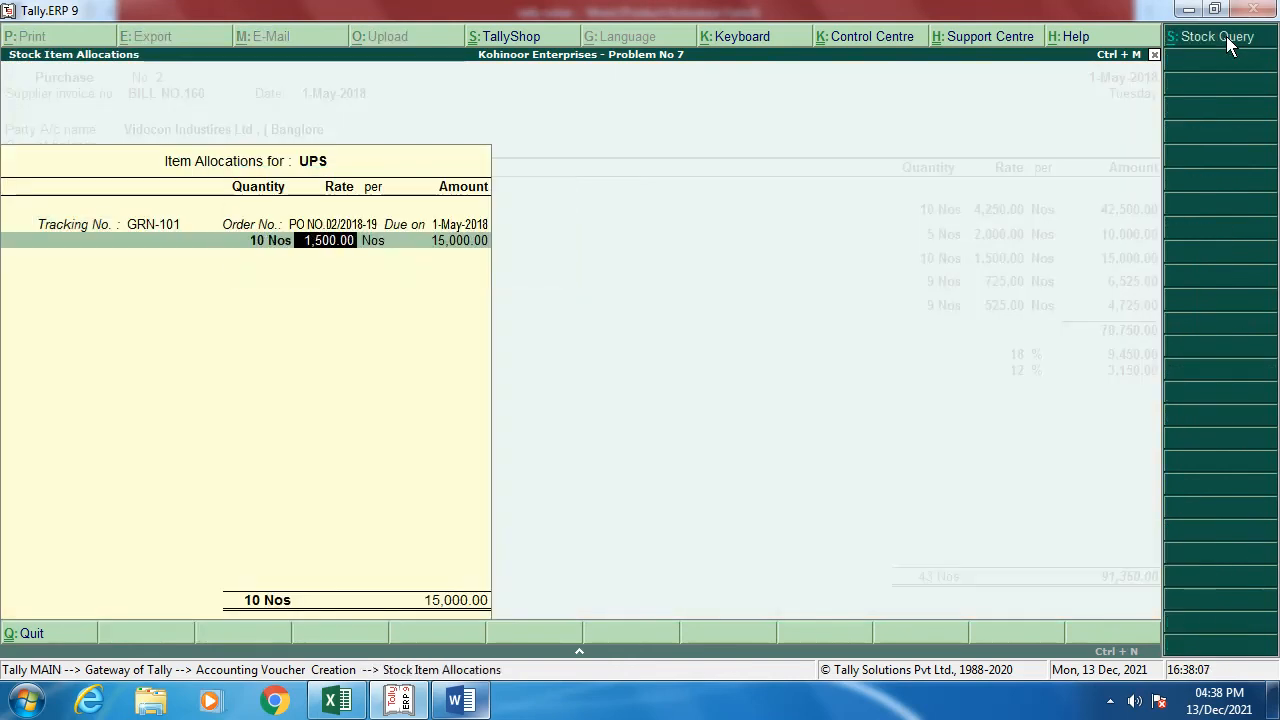
key("Return")
key("Return")
key("Return")
key("Return")
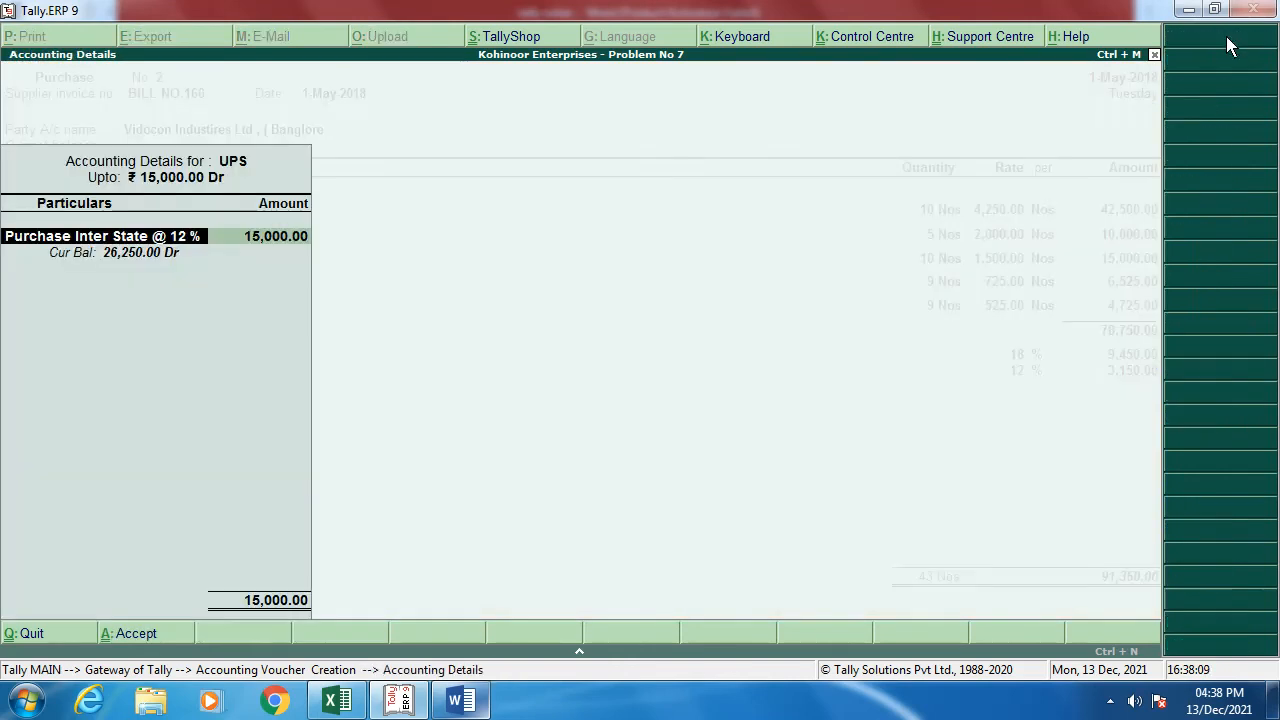
key("Return")
key("Return")
key("Return")
key("Return")
key("Return")
key("Return")
key("Return")
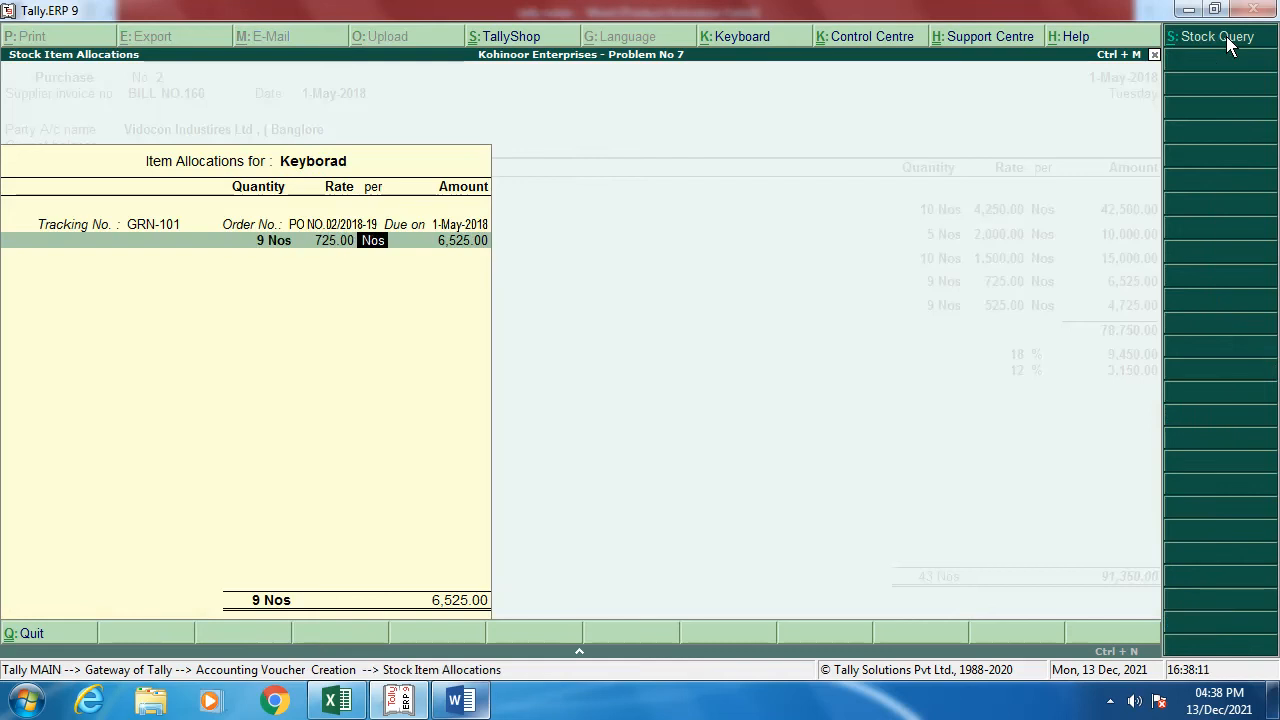
key("Return")
key("Return")
key("Return")
key("Return")
key("Return")
key("Return")
key("Return")
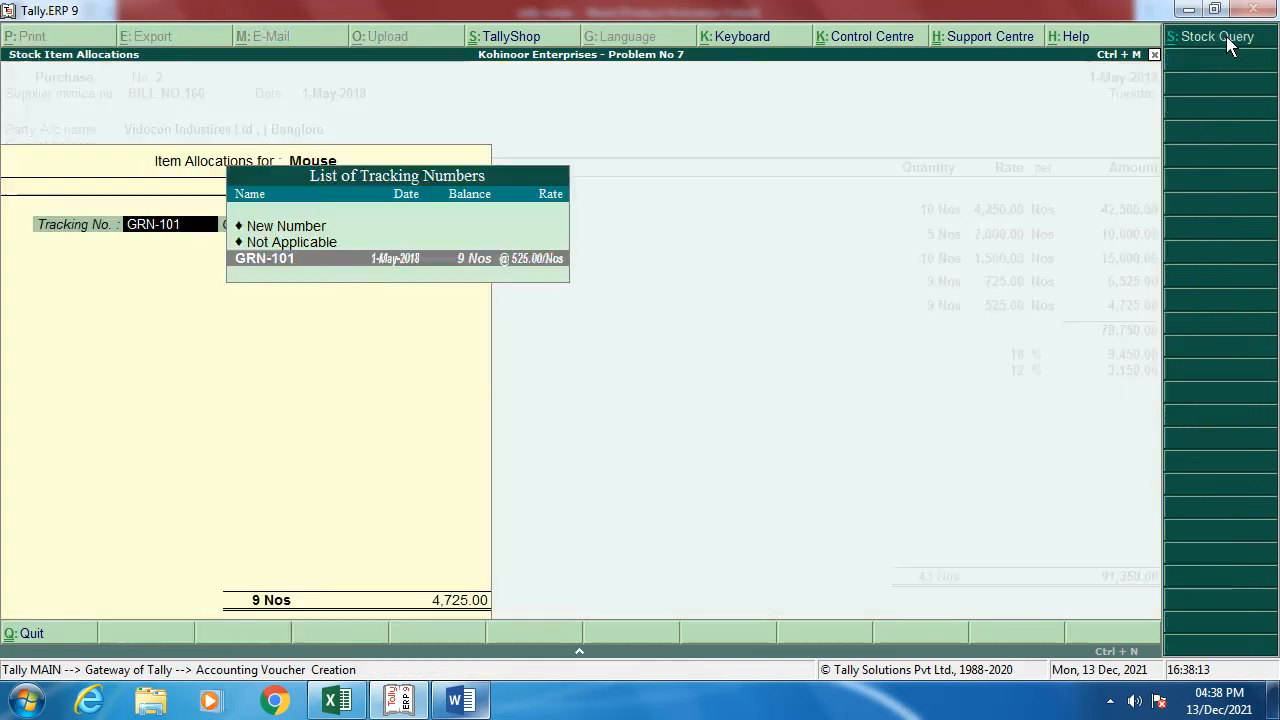
key("Return")
key("Return")
key("Return")
key("Return")
key("Return")
key("Return")
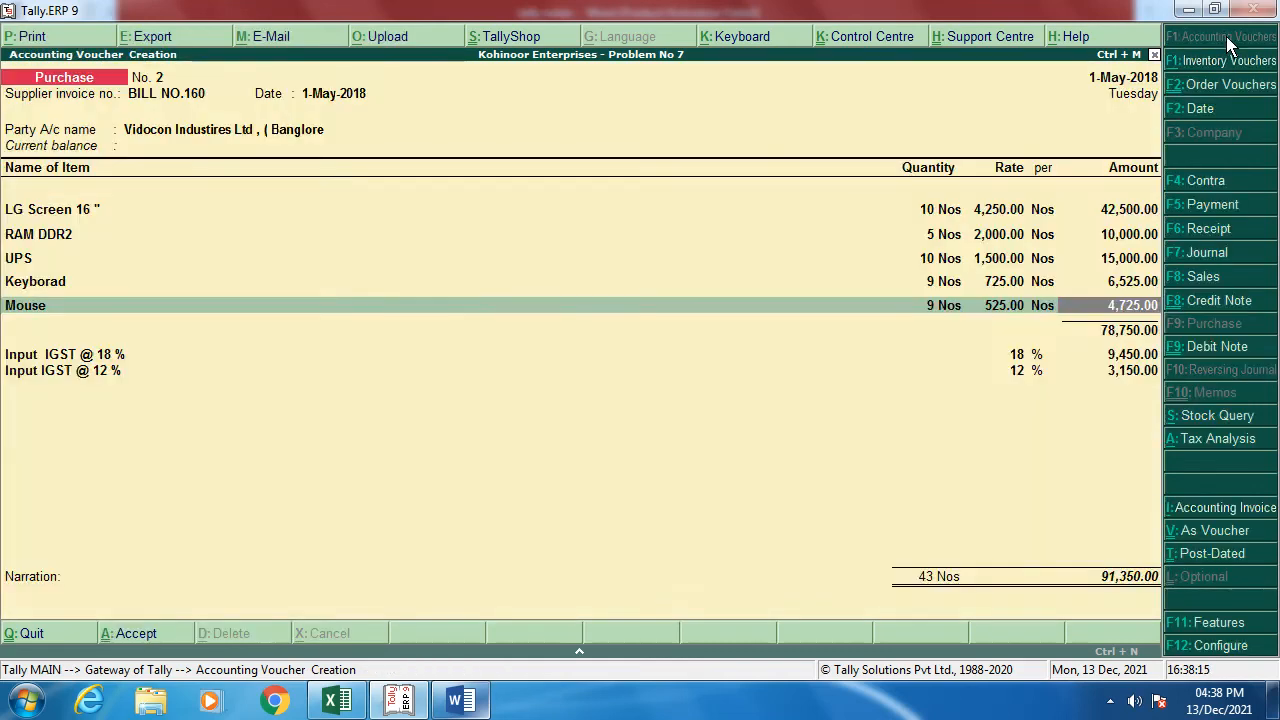
key("Return")
key("Return")
key("Return")
key("Return")
key("Return")
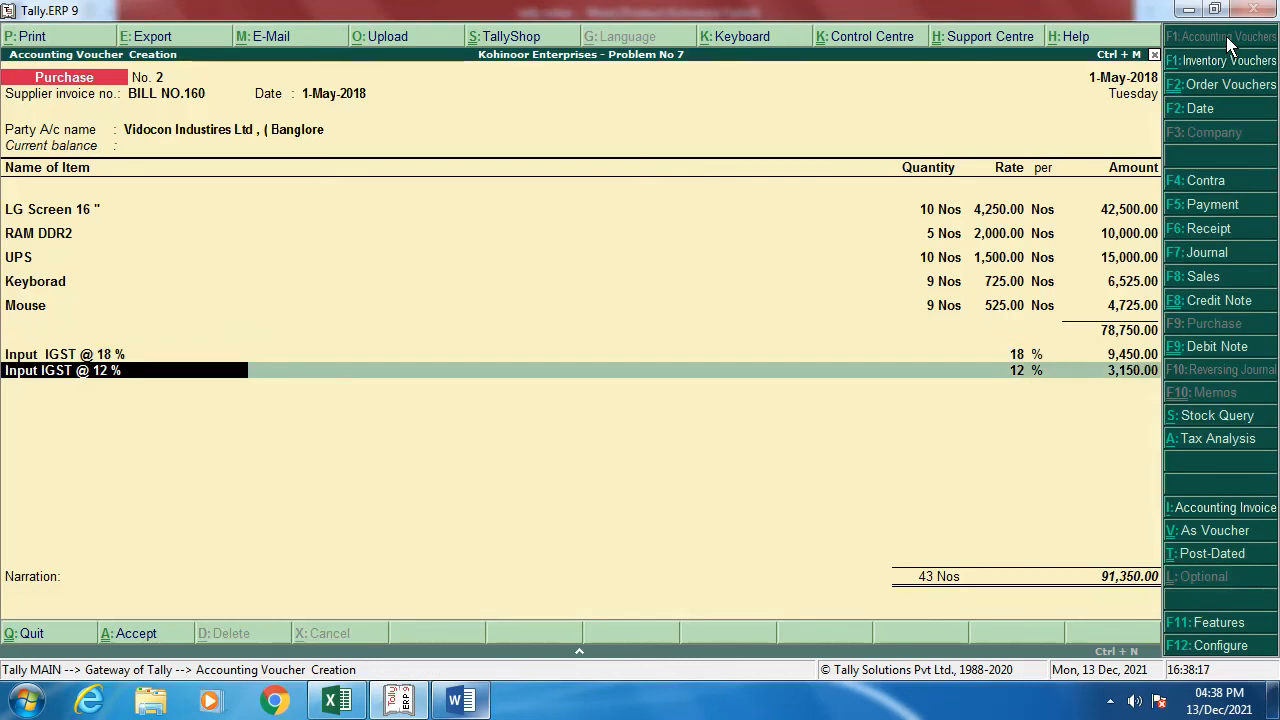
key("Return")
key("Return")
key("Return")
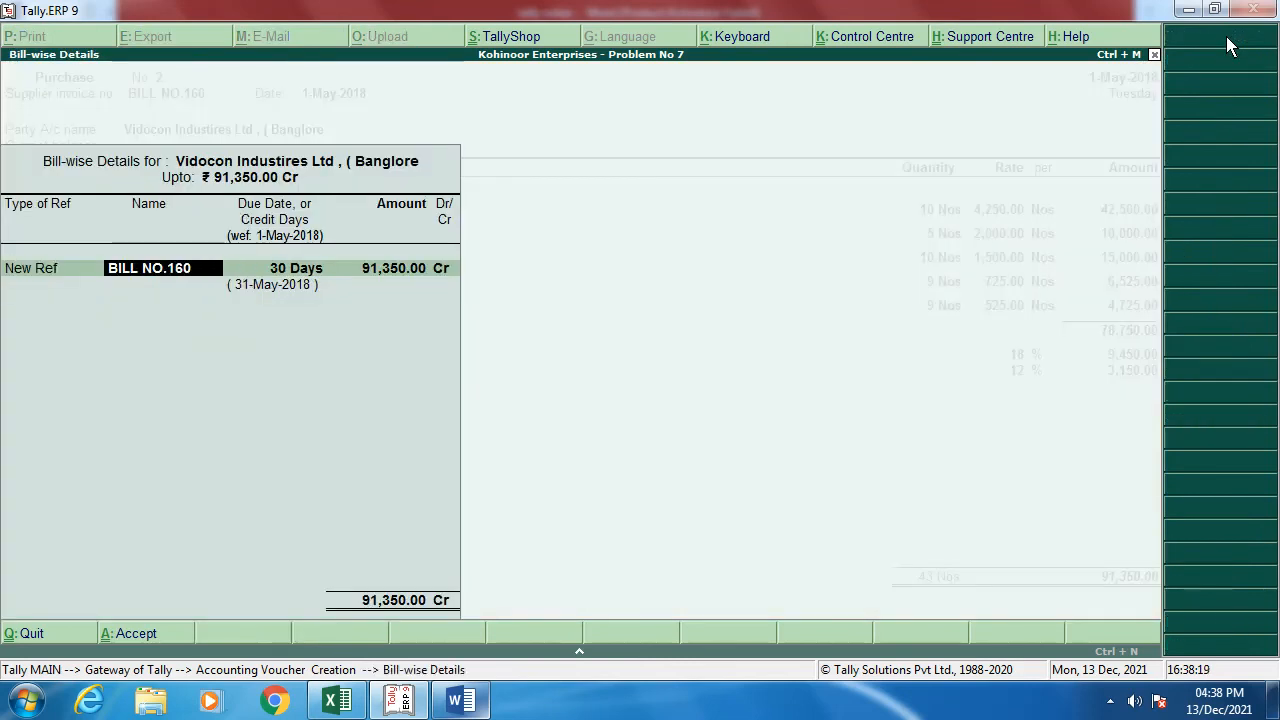
key("Return")
key("Return")
key("Return")
key("Return")
key("Return")
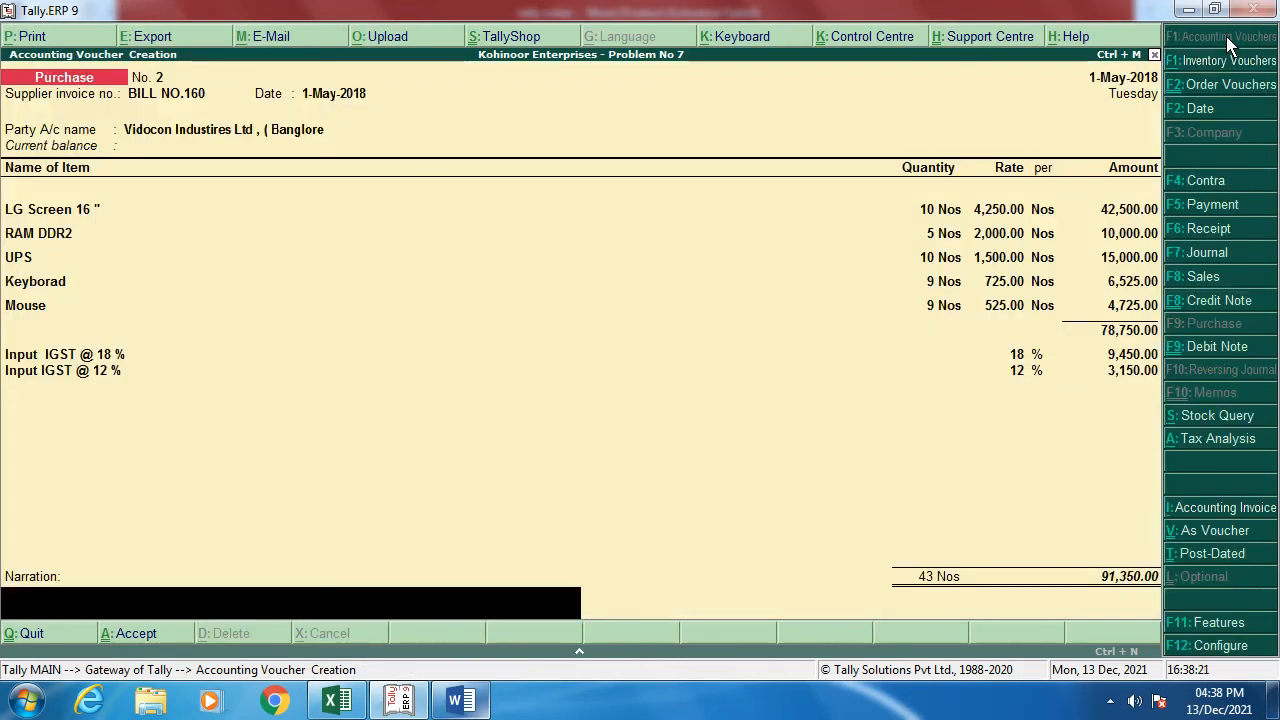
Step: Enter narration BILL NO.160, dismiss the place-of-supply warning, save voucher No. 2, and exit to Gateway
type("BILL NO.160")
key("Return")
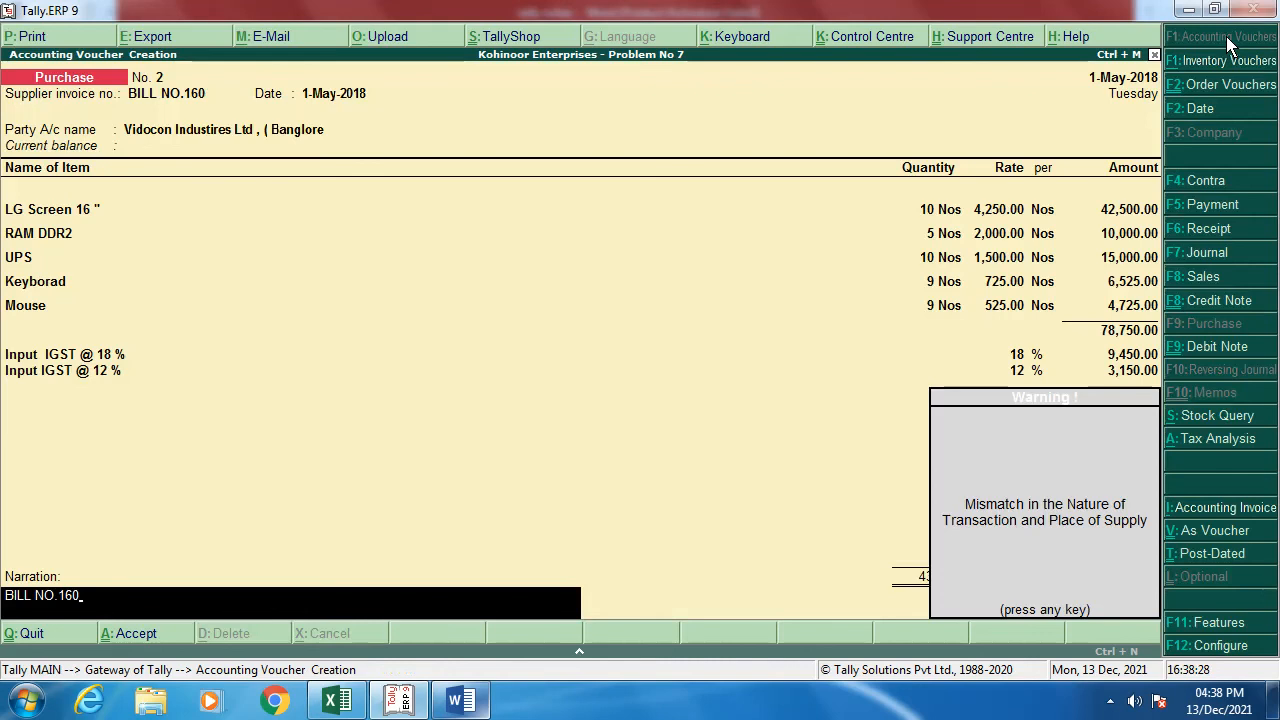
key("Return")
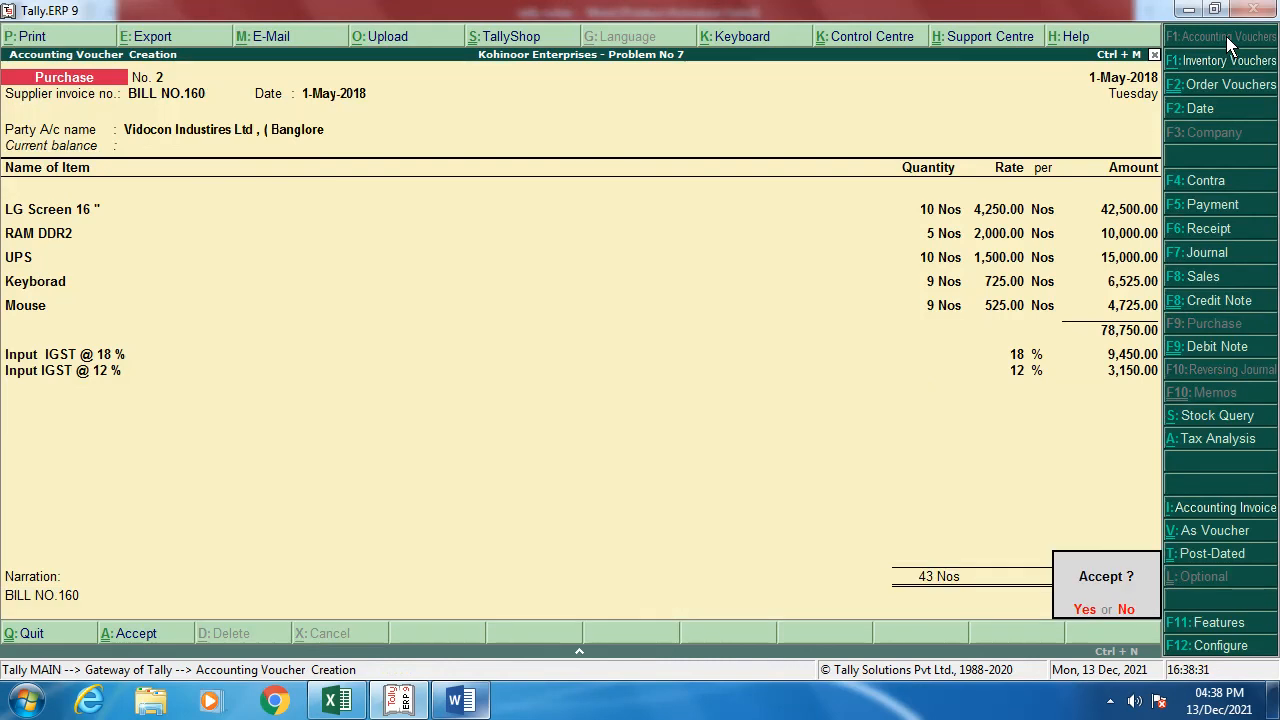
key("Return")
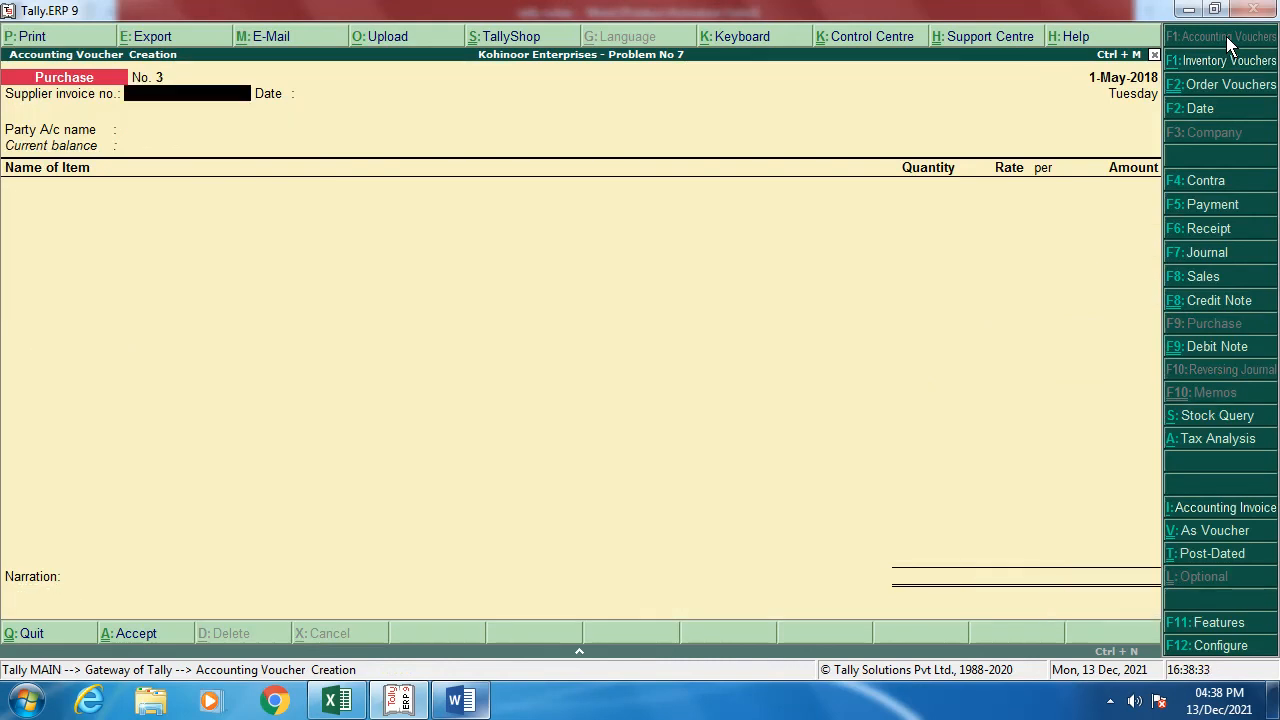
key("Escape")
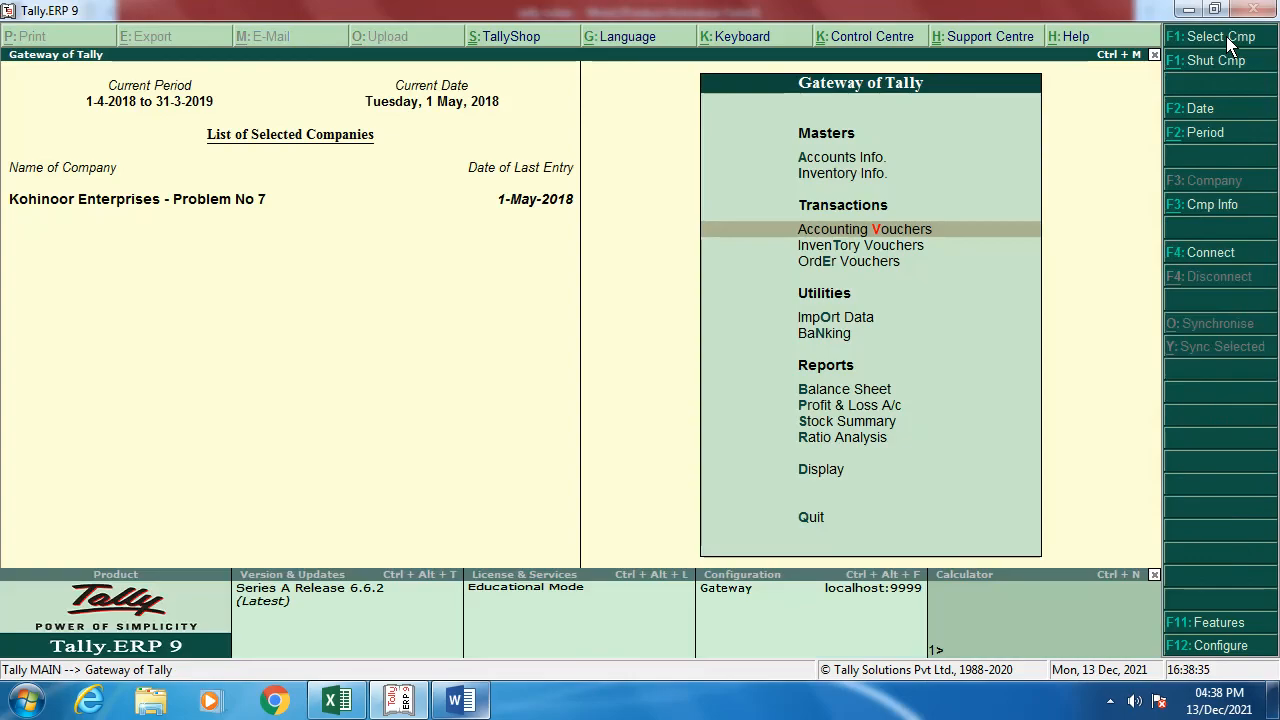
key("alt+Tab")
Step: Scroll through the Word tally notes to check the Vidocon purchase stock table
scroll(250, 385, "down", 4)
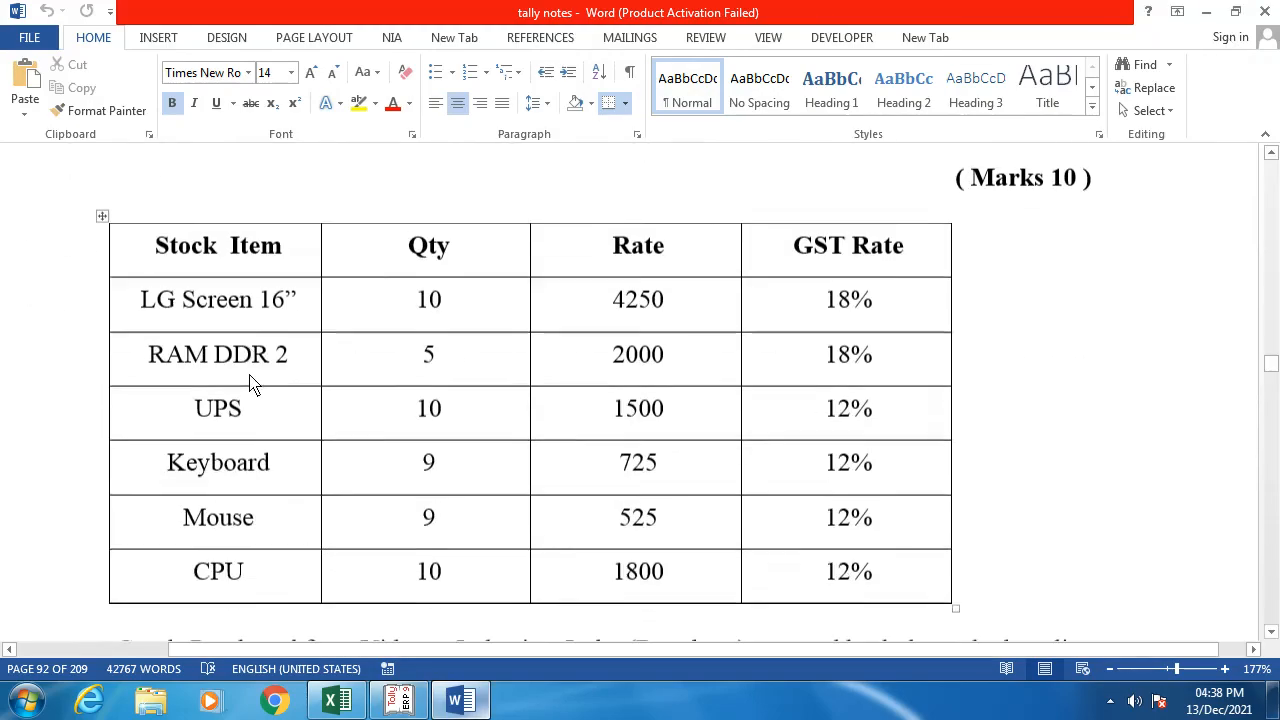
scroll(250, 385, "down", 5)
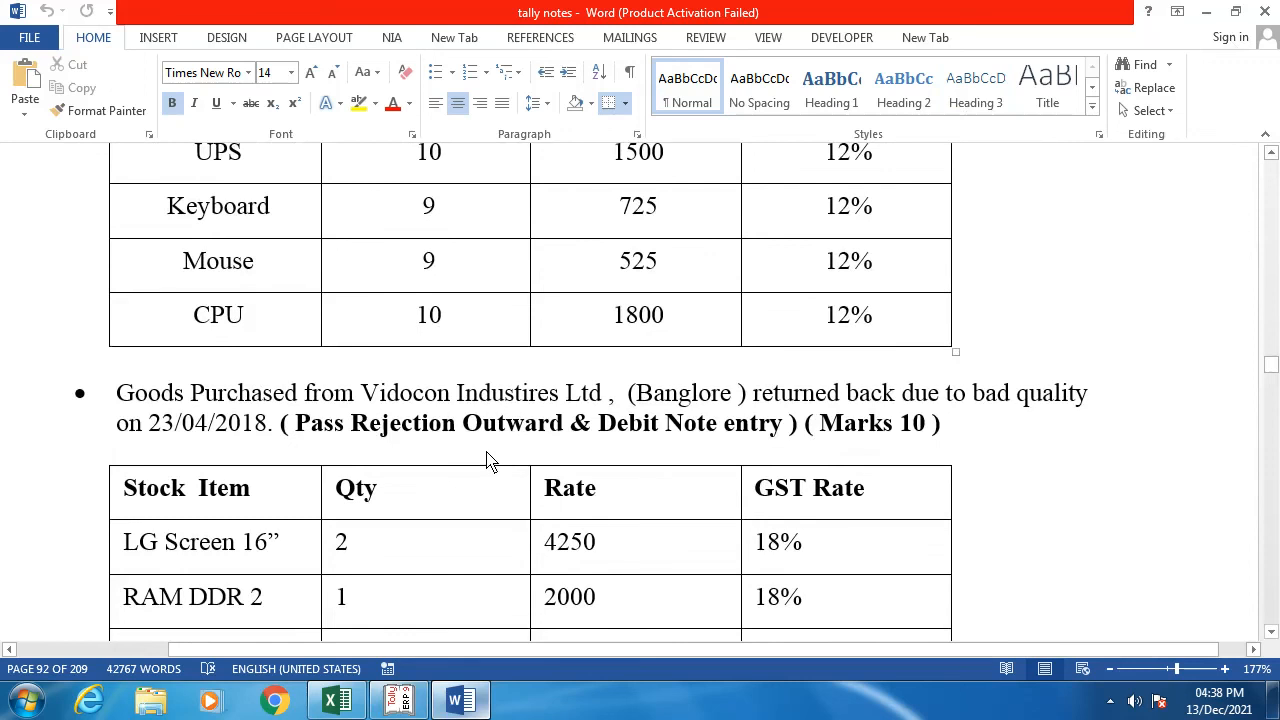
scroll(487, 460, "up", 3)
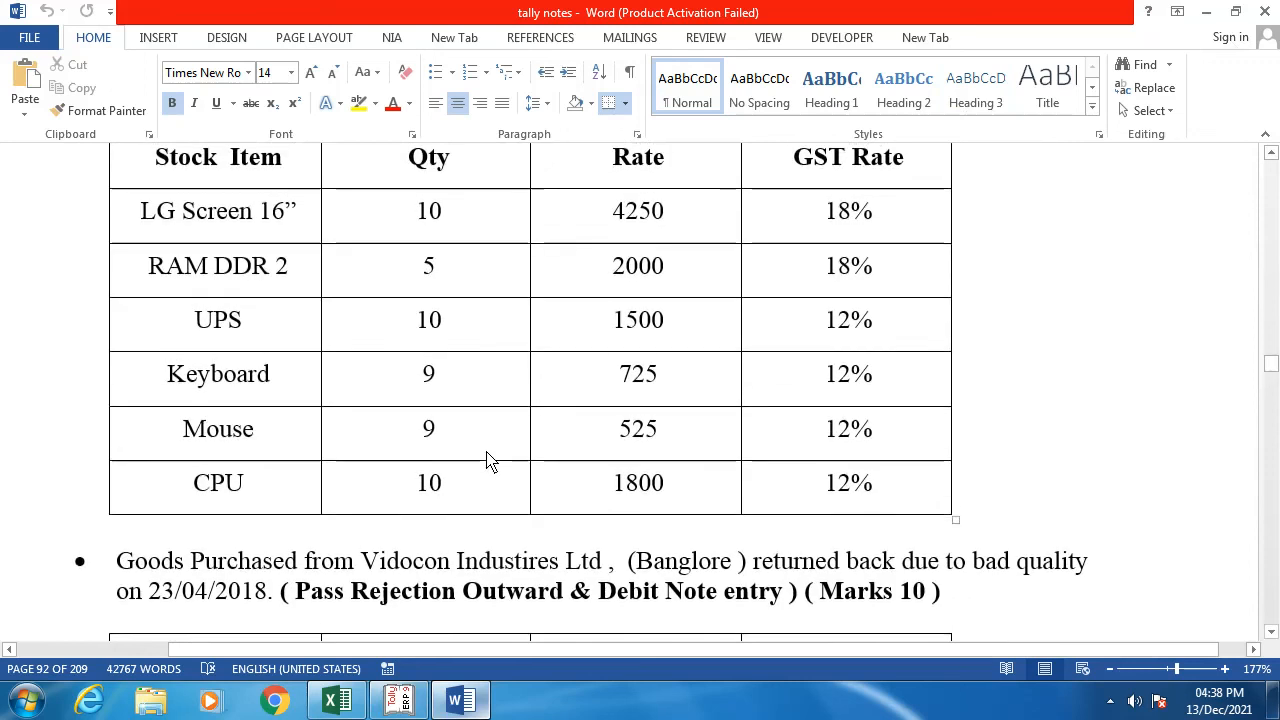
scroll(487, 460, "down", 10)
scroll(487, 460, "down", 8)
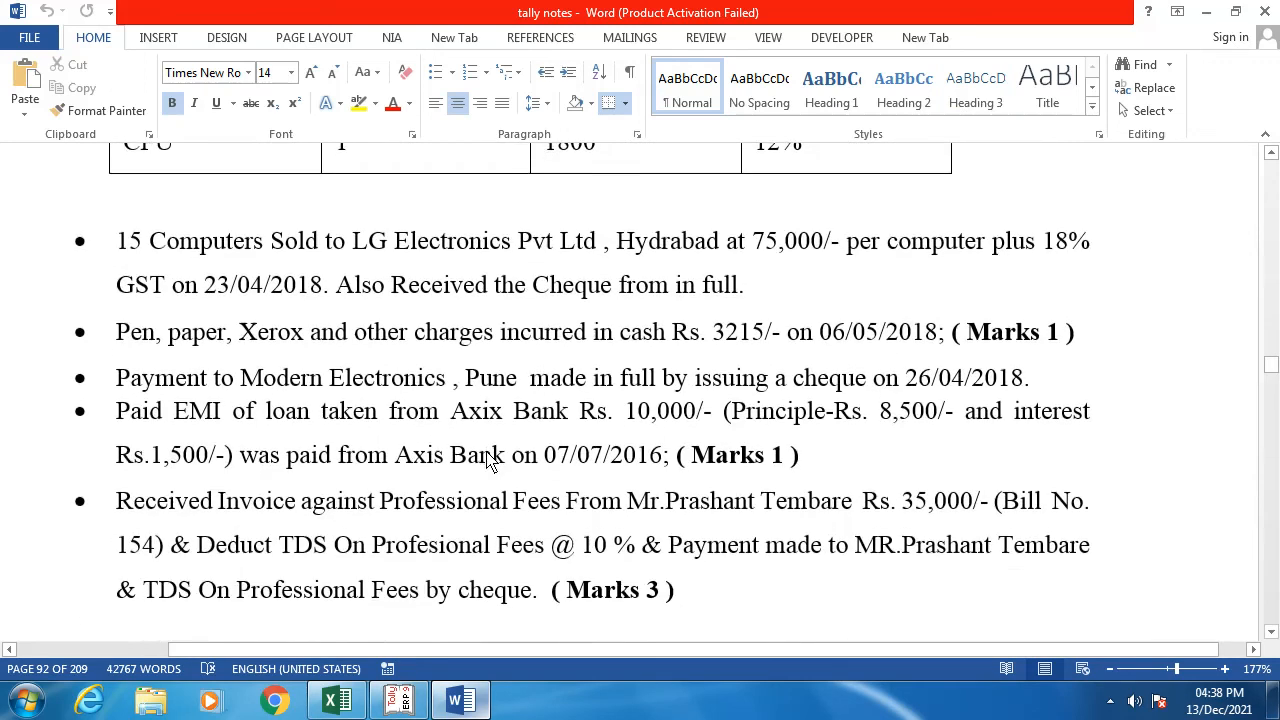
scroll(490, 460, "down", 15)
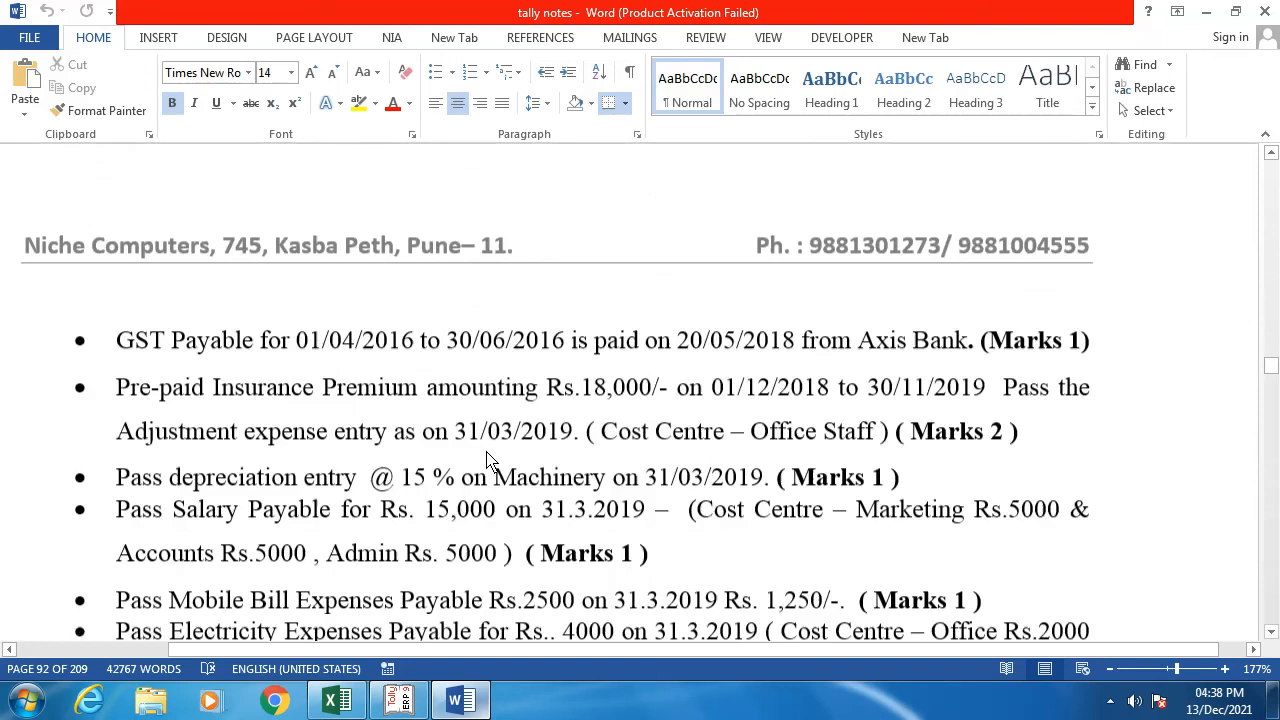
scroll(490, 460, "down", 5)
scroll(490, 460, "up", 18)
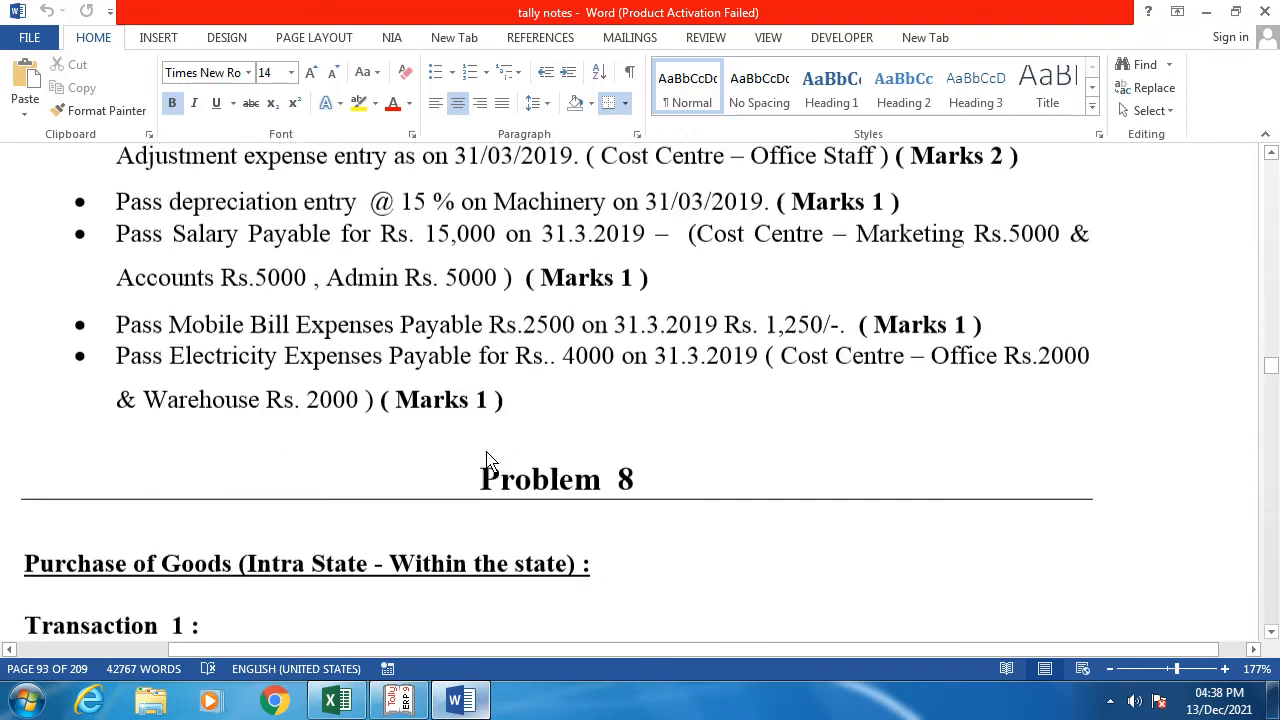
scroll(488, 460, "up", 13)
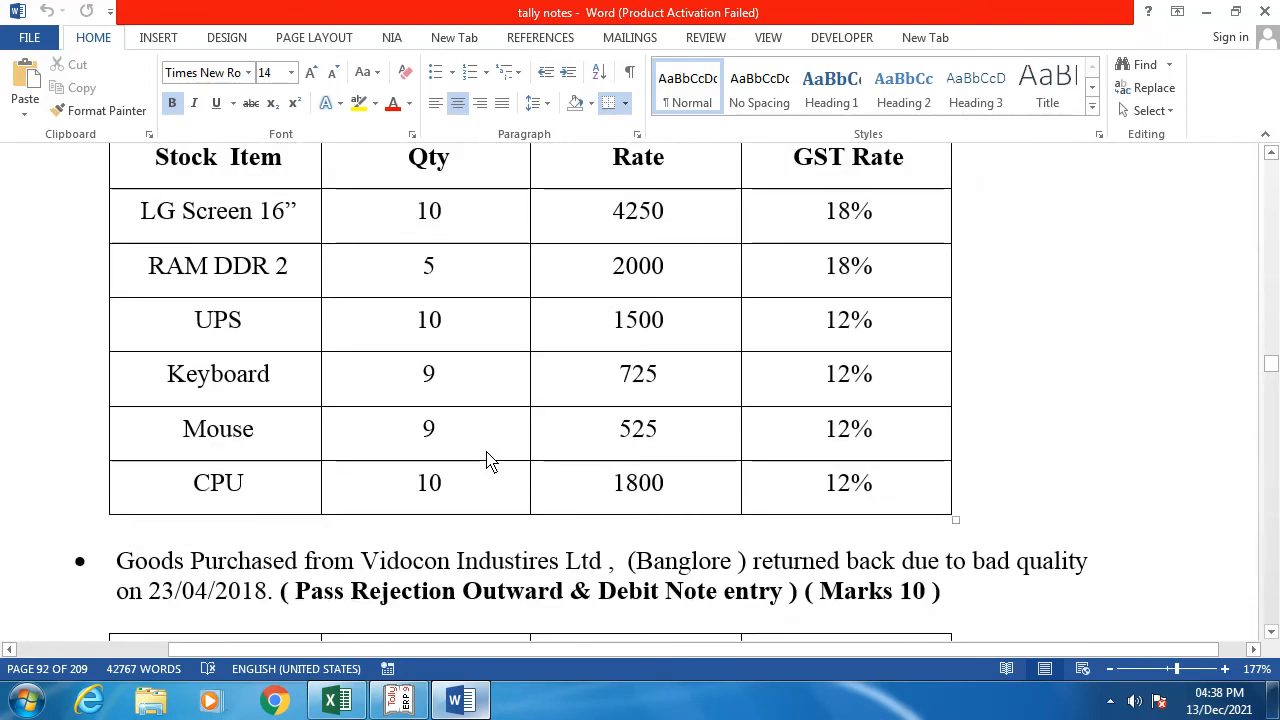
scroll(488, 460, "up", 6)
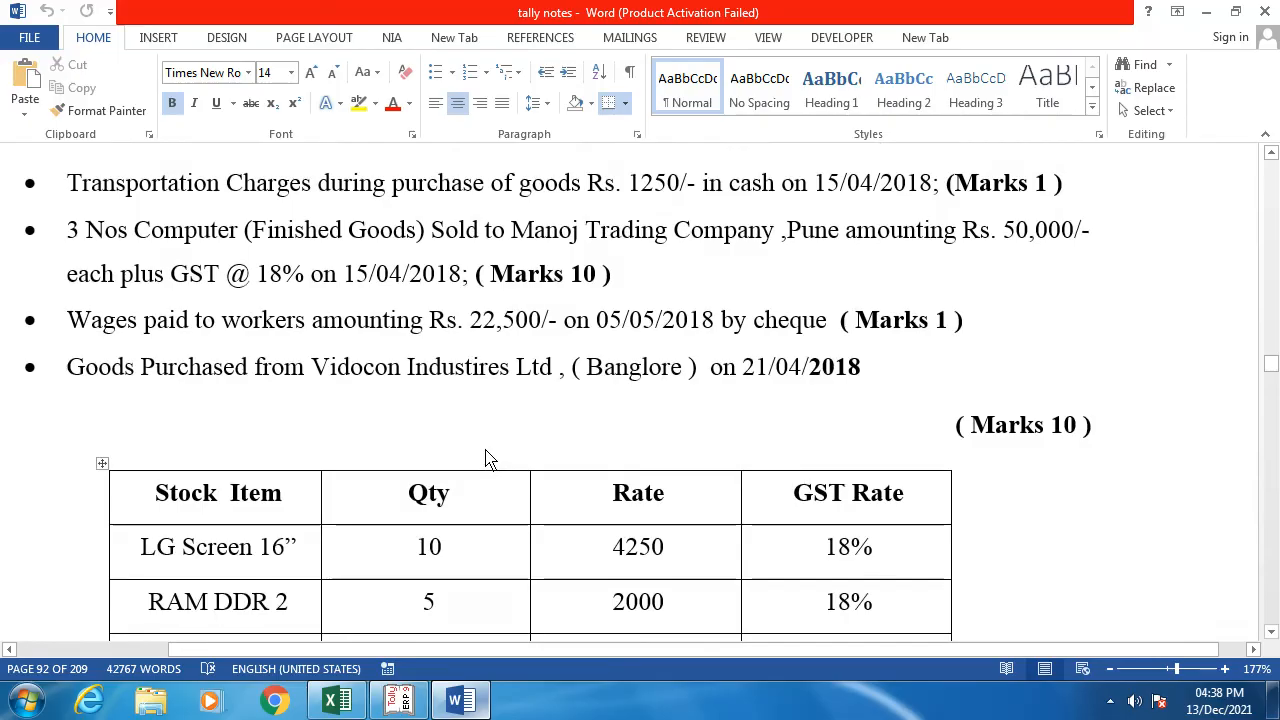
Step: Switch back to Tally.ERP 9's Gateway of Tally, last entry dated 1-May-2018
key("alt+Tab")
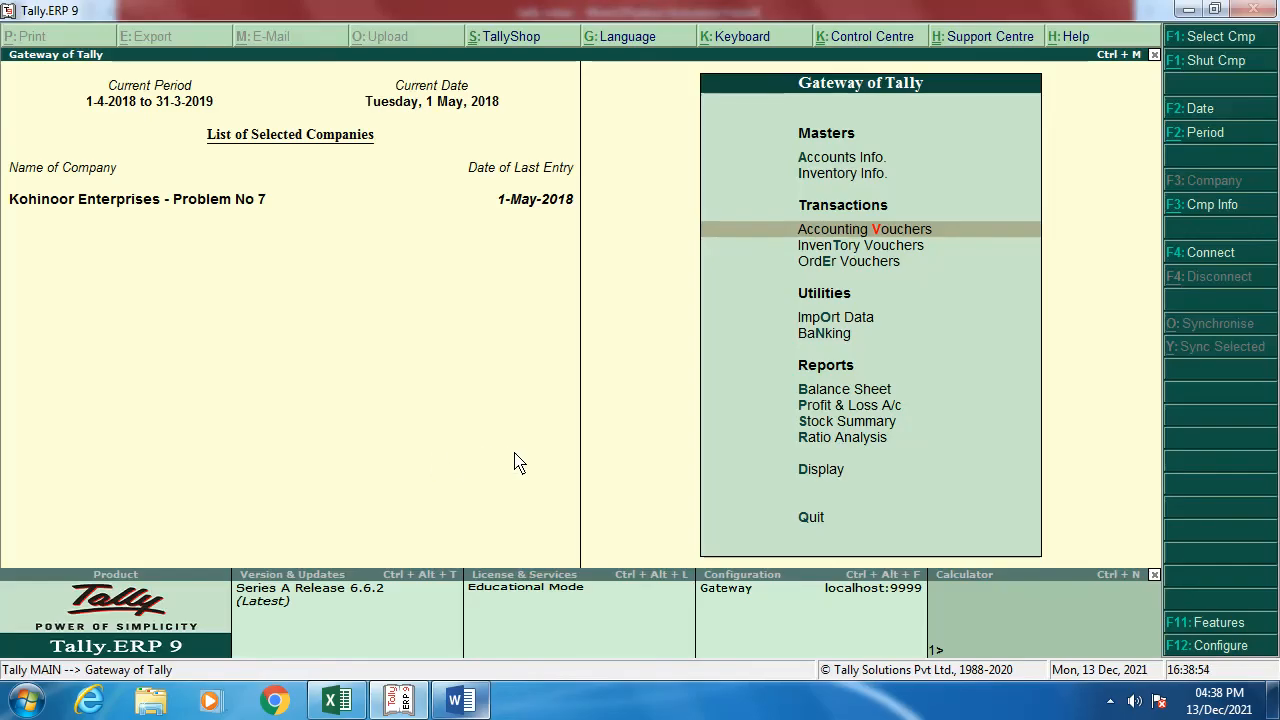
left_click(1108, 701)
left_click(1141, 598)
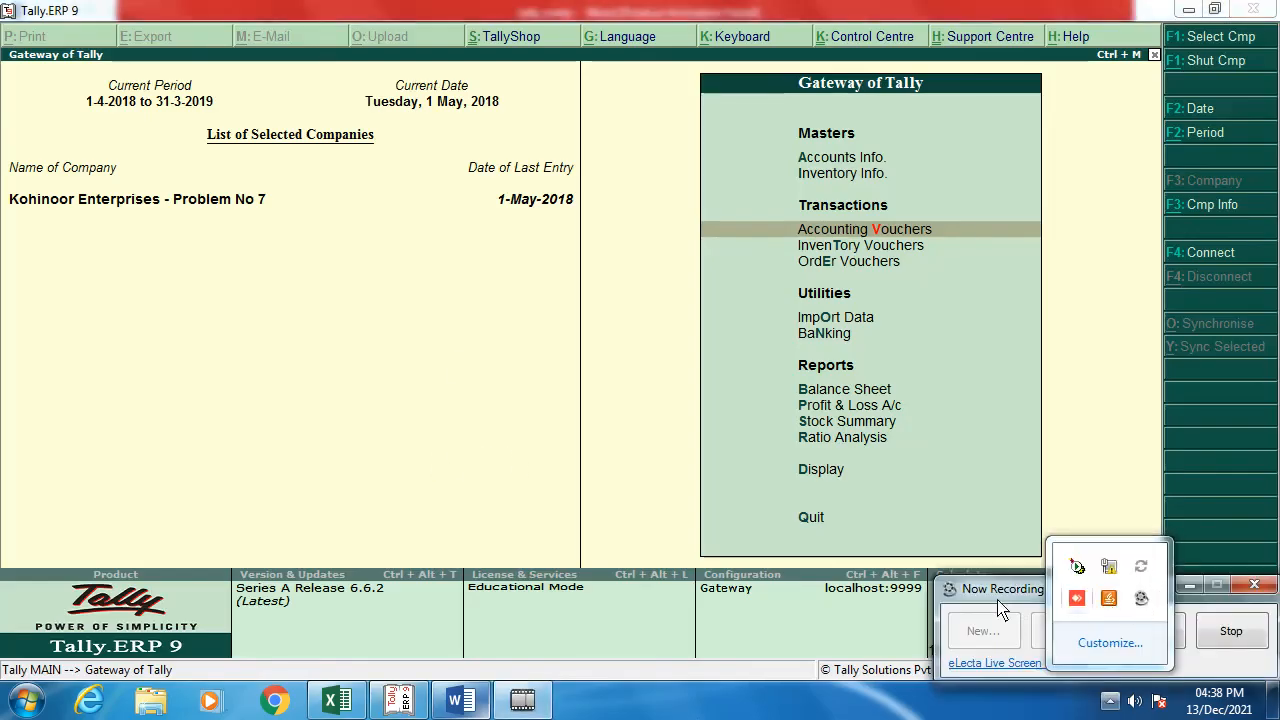